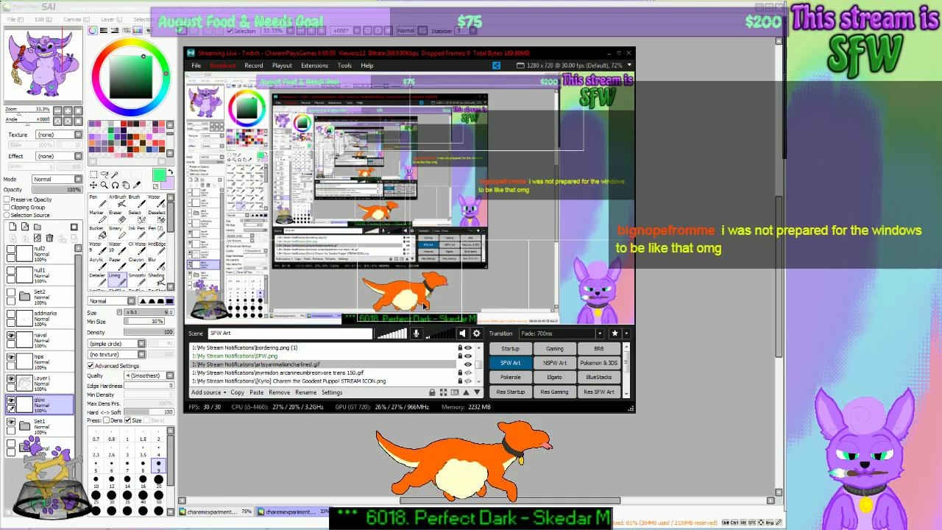
# Step: Select the SAI window source in the SFW Art scene and minimise the streaming window
pyautogui.click(423, 305)
pyautogui.click(550, 297)
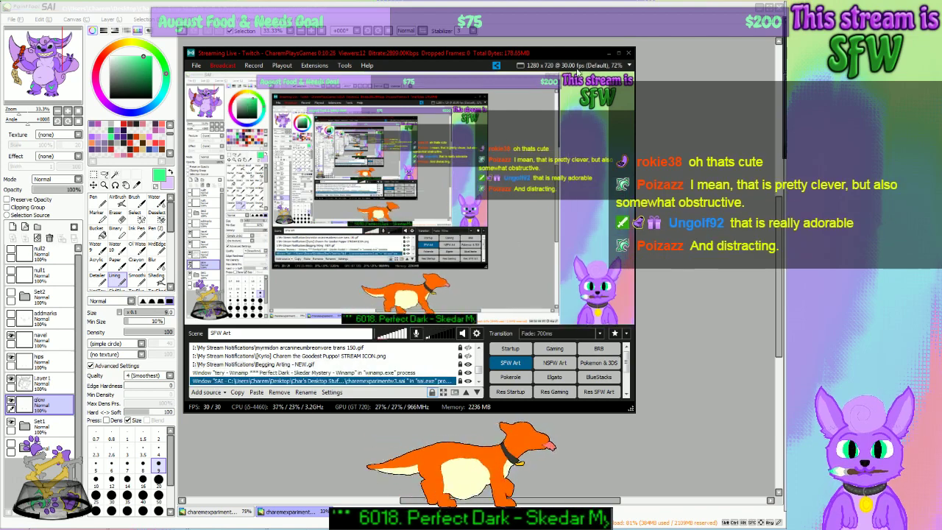
pyautogui.click(607, 54)
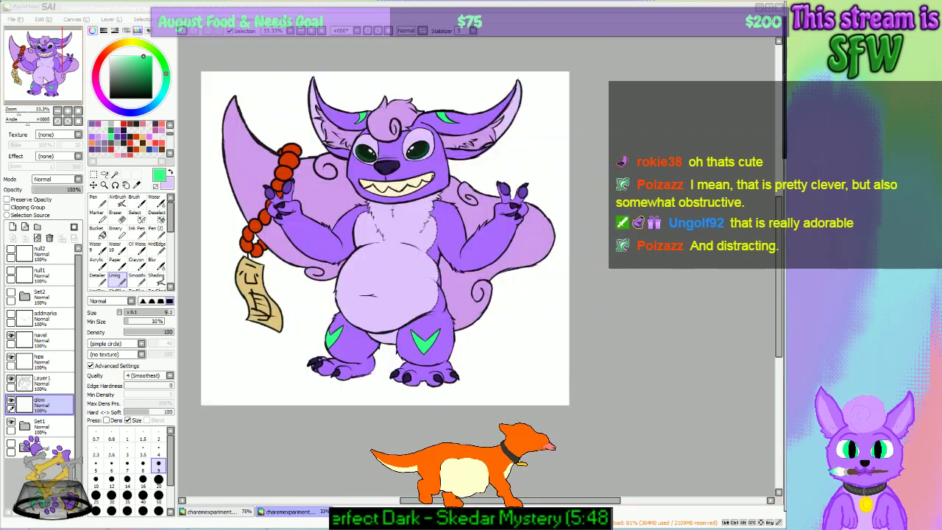
# Step: Switch to the streaming software to check the broadcast preview, and return to the drawing in PaintTool SAI
pyautogui.scroll(-1, 40, 65)
pyautogui.moveTo(39, 65); pyautogui.dragTo(34, 57)
pyautogui.moveTo(475, 528)
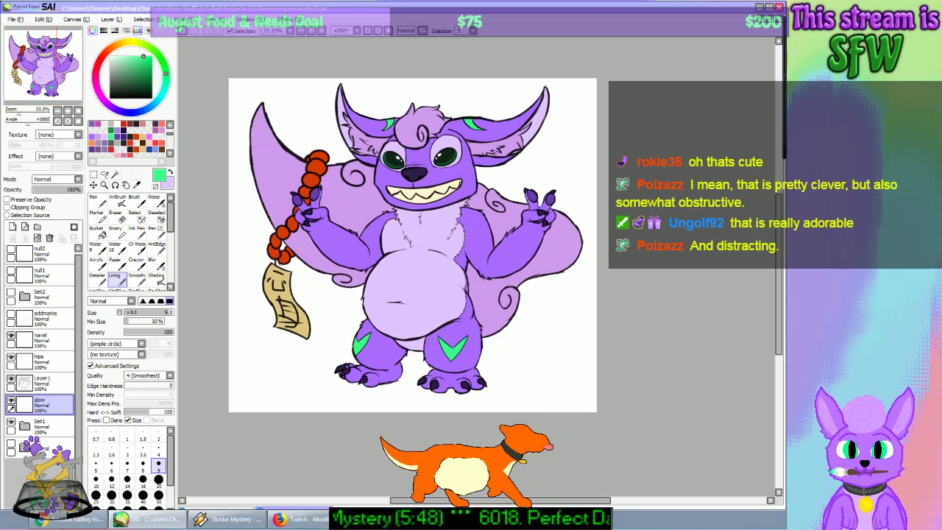
pyautogui.click(474, 519)
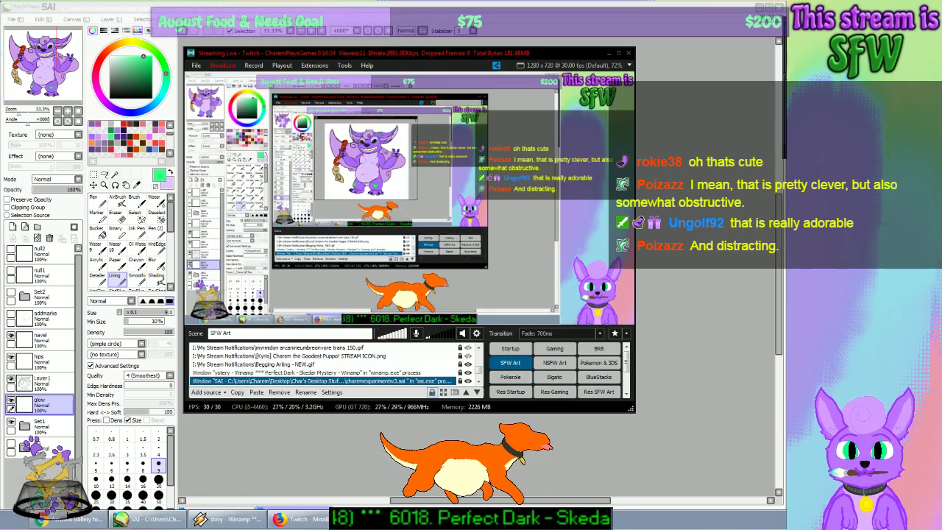
pyautogui.click(608, 54)
pyautogui.scroll(3, 449, 265)
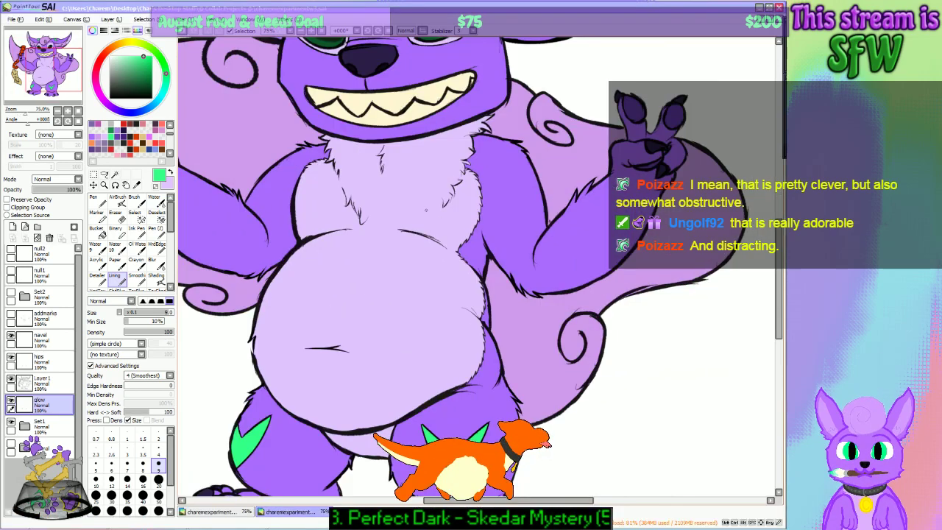
pyautogui.hotkey('alt', 'Tab')
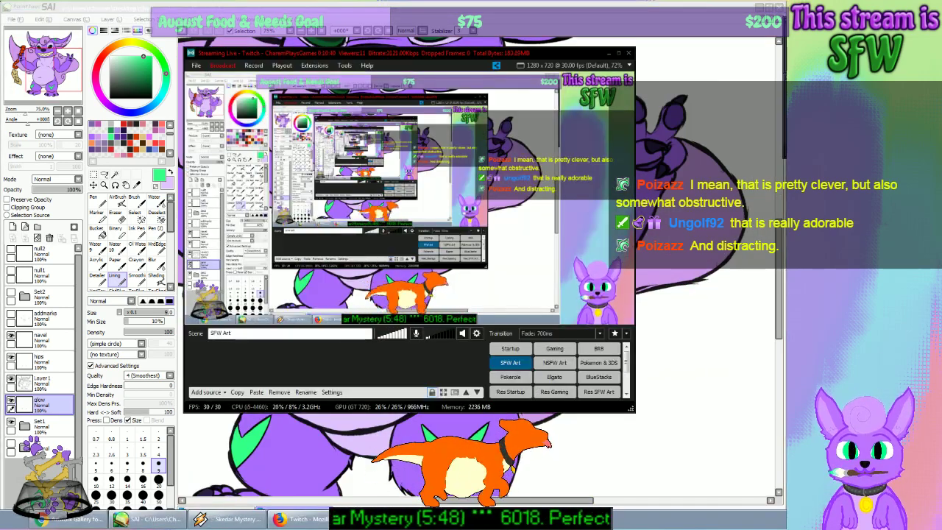
pyautogui.hotkey('alt', 'Tab')
# Step: Examine the creature's face and body, comparing the belly with the navel layer hidden and shown
pyautogui.hotkey('ctrl', 'Tab')
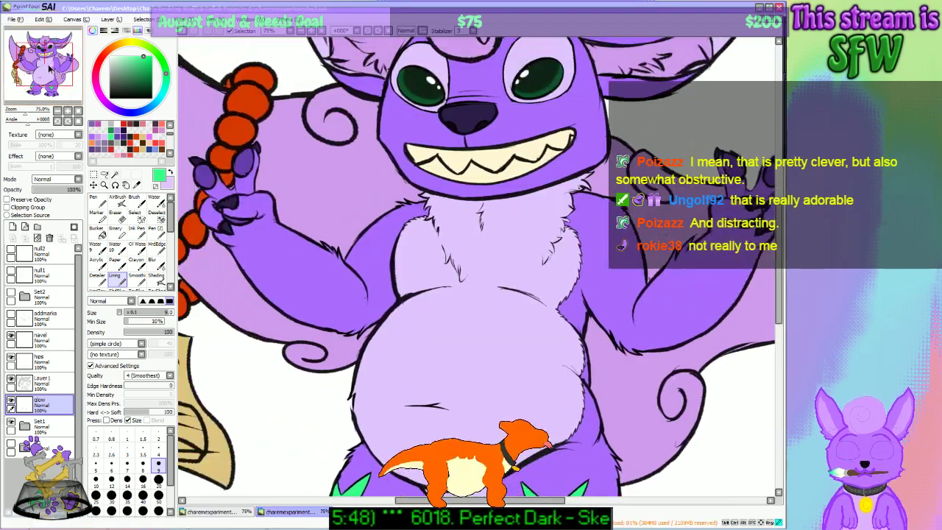
pyautogui.moveTo(49, 70)
pyautogui.mouseDown()
pyautogui.moveTo(53, 89)
pyautogui.moveTo(51, 67)
pyautogui.mouseUp()
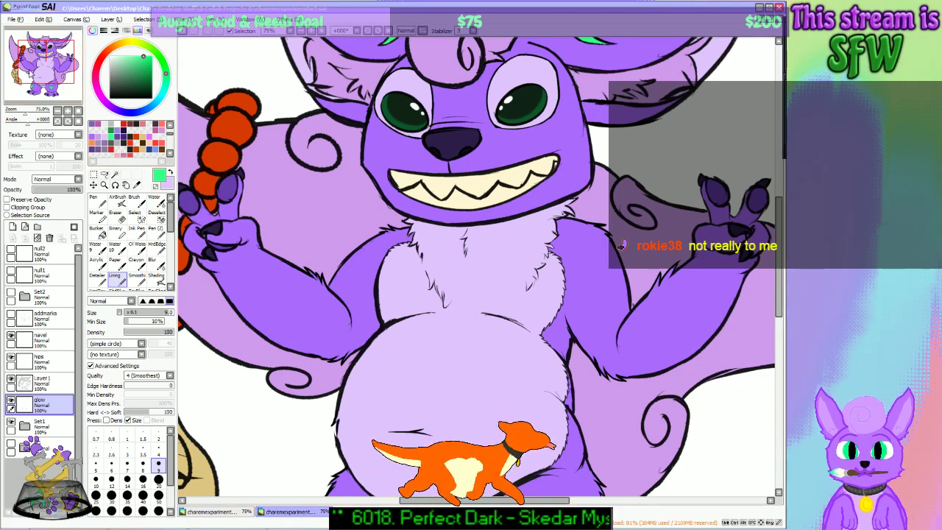
pyautogui.moveTo(30, 71); pyautogui.dragTo(57, 72)
pyautogui.scroll(-1, 455, 241)
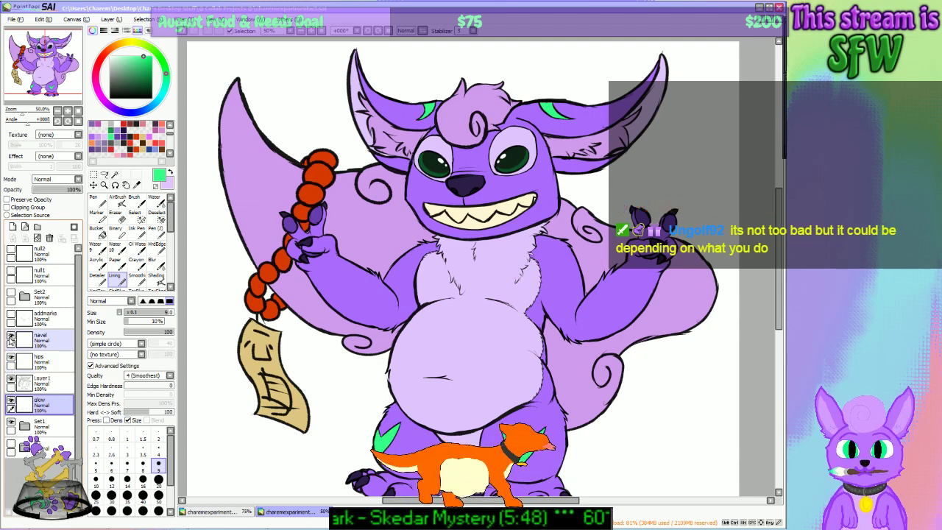
pyautogui.moveTo(42, 63)
pyautogui.mouseDown()
pyautogui.moveTo(53, 77)
pyautogui.moveTo(42, 67)
pyautogui.mouseUp()
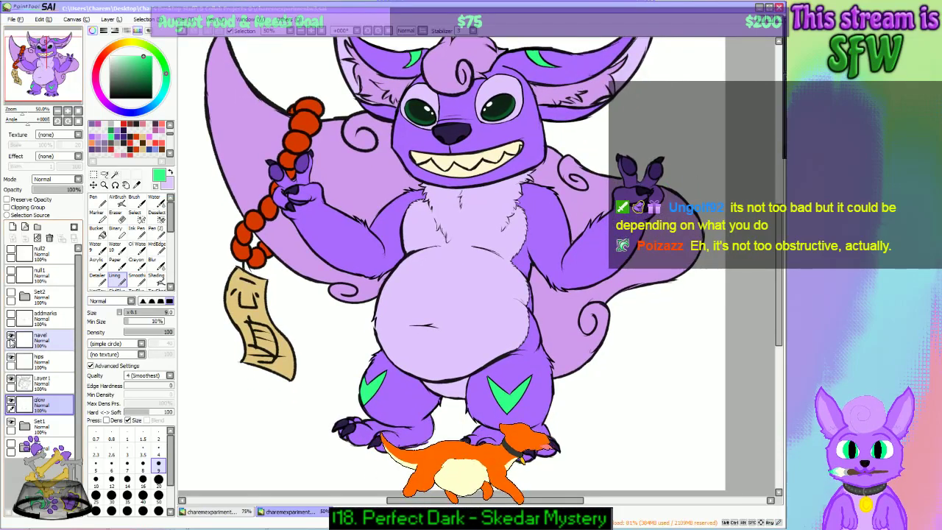
pyautogui.click(10, 336)
pyautogui.click(11, 335)
pyautogui.scroll(-3, 421, 352)
pyautogui.scroll(4, 421, 360)
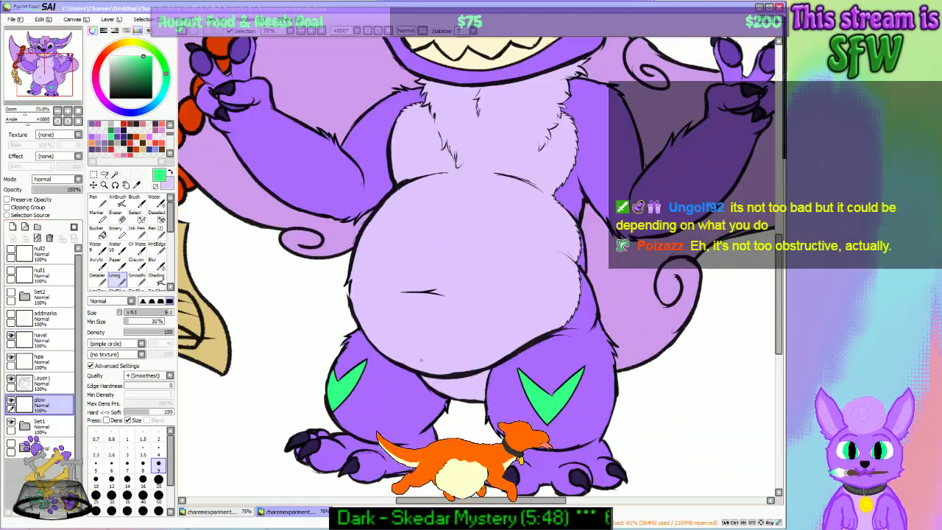
# Step: Examine the belly, navel and legs close up and against the proportions of the whole figure
pyautogui.scroll(1, 431, 356)
pyautogui.scroll(-2, 445, 332)
pyautogui.scroll(2, 446, 333)
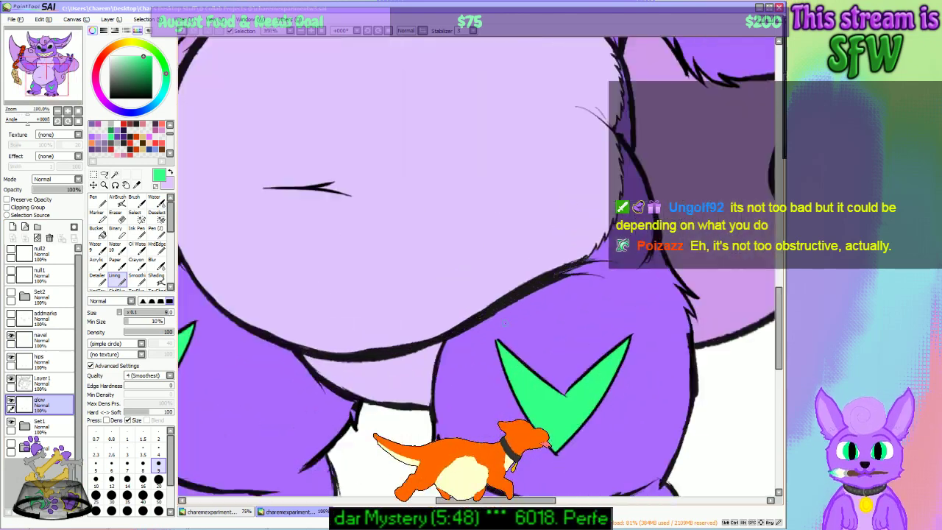
pyautogui.scroll(-2, 446, 333)
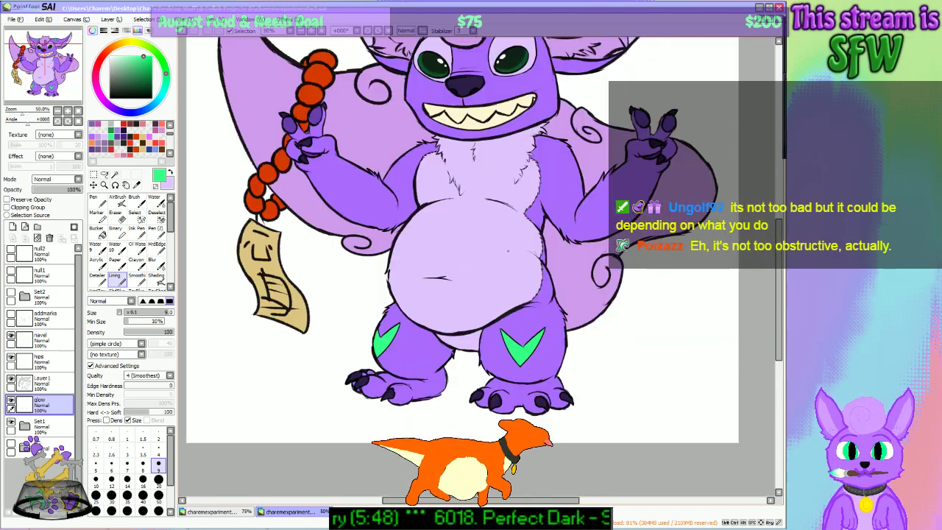
pyautogui.scroll(2, 511, 254)
pyautogui.scroll(-2, 500, 256)
pyautogui.scroll(1, 474, 260)
pyautogui.scroll(-2, 475, 260)
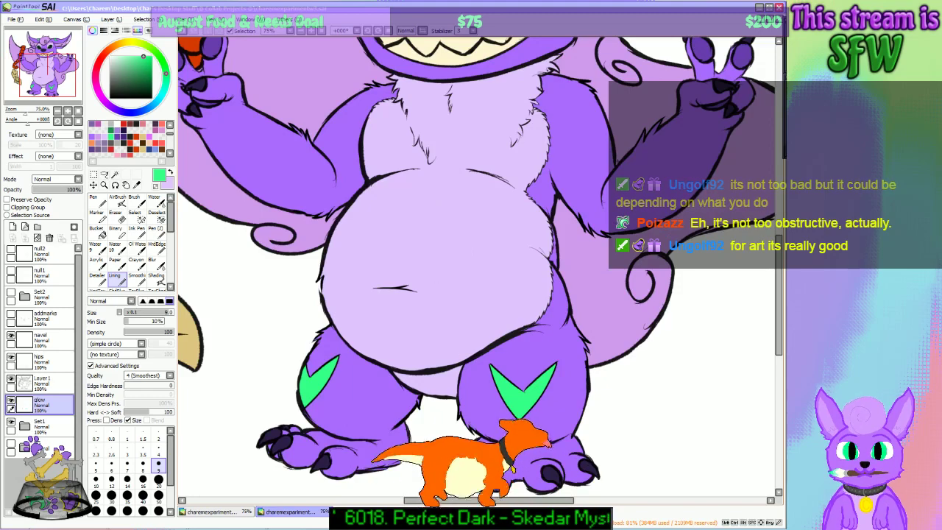
pyautogui.scroll(1, 475, 260)
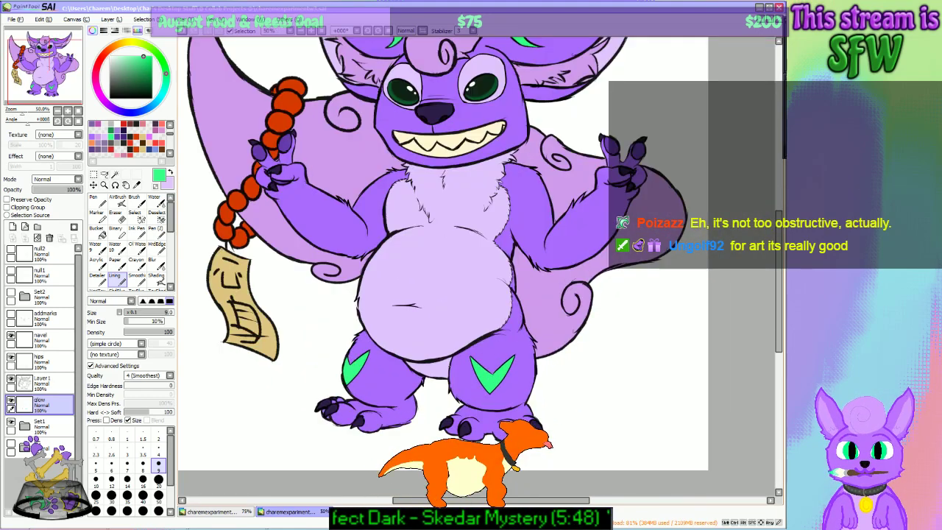
pyautogui.scroll(-2, 475, 259)
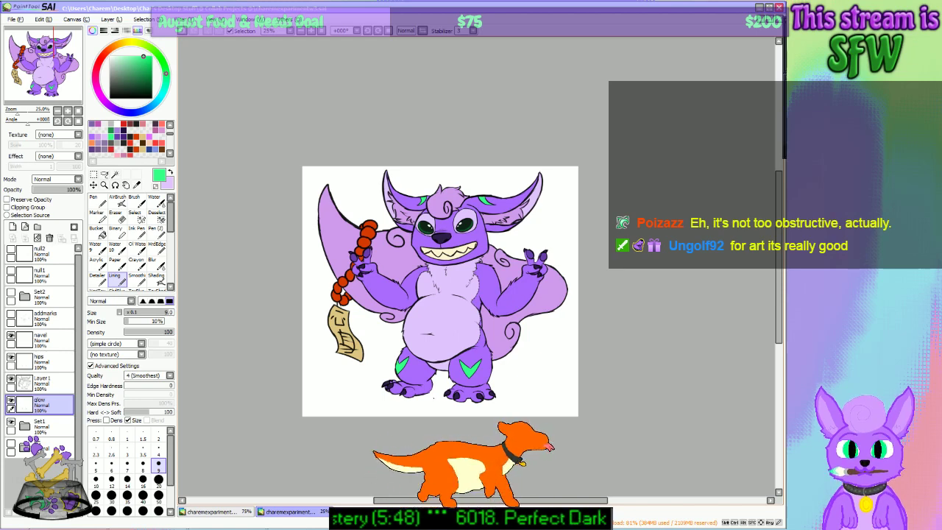
pyautogui.scroll(2, 434, 397)
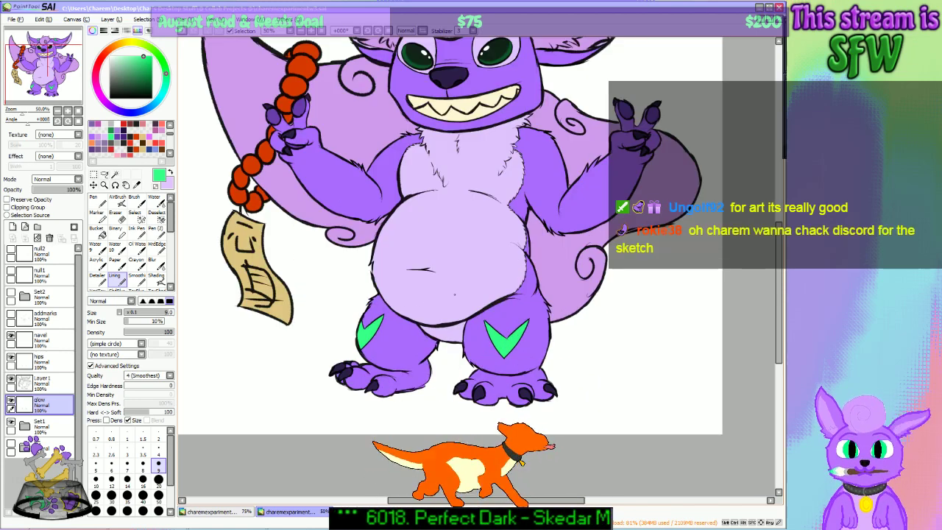
pyautogui.scroll(1, 390, 282)
pyautogui.scroll(-2, 471, 322)
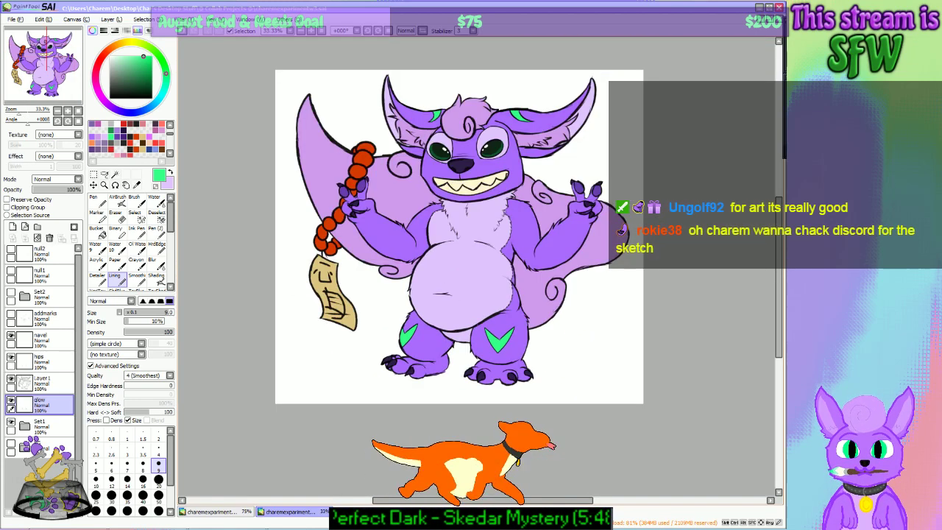
pyautogui.scroll(3, 447, 220)
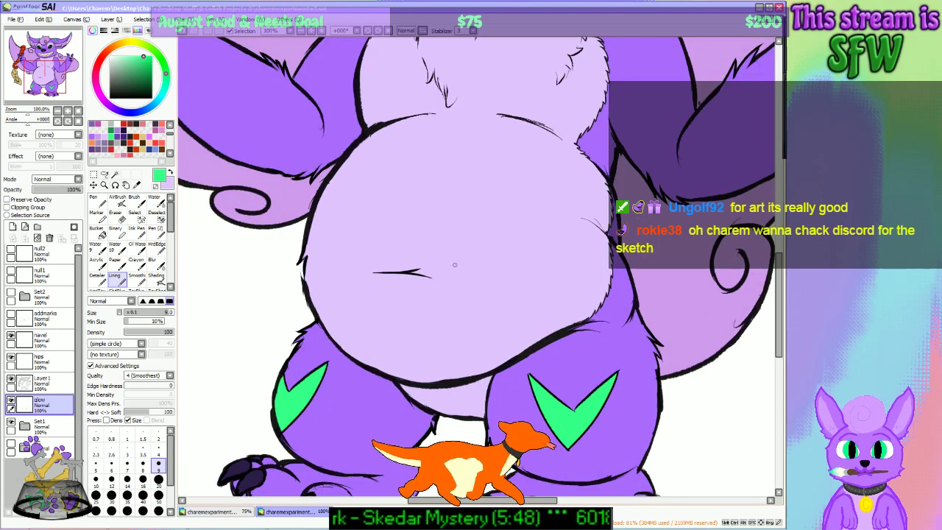
pyautogui.scroll(-3, 456, 134)
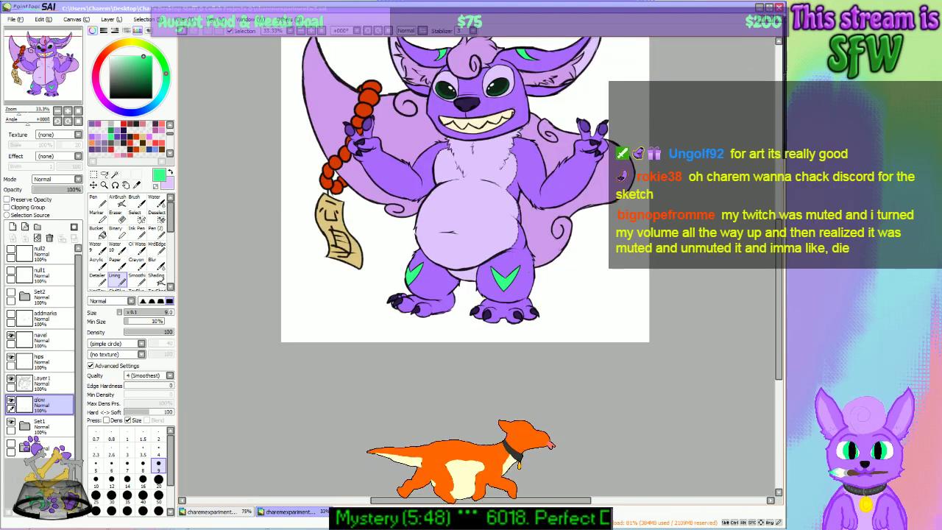
pyautogui.scroll(1, 525, 268)
pyautogui.moveTo(42, 77)
pyautogui.mouseDown()
pyautogui.moveTo(52, 60)
pyautogui.moveTo(42, 68)
pyautogui.mouseUp()
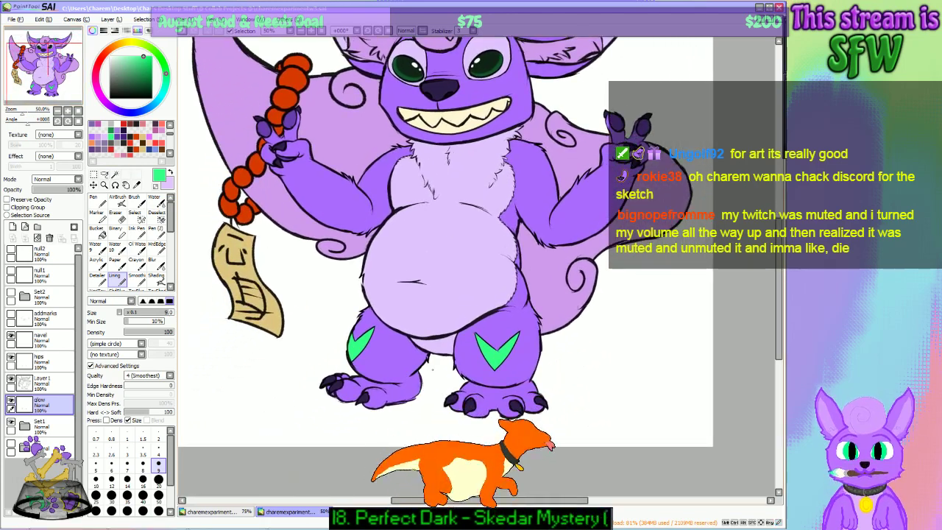
pyautogui.scroll(1, 446, 333)
pyautogui.scroll(-1, 446, 333)
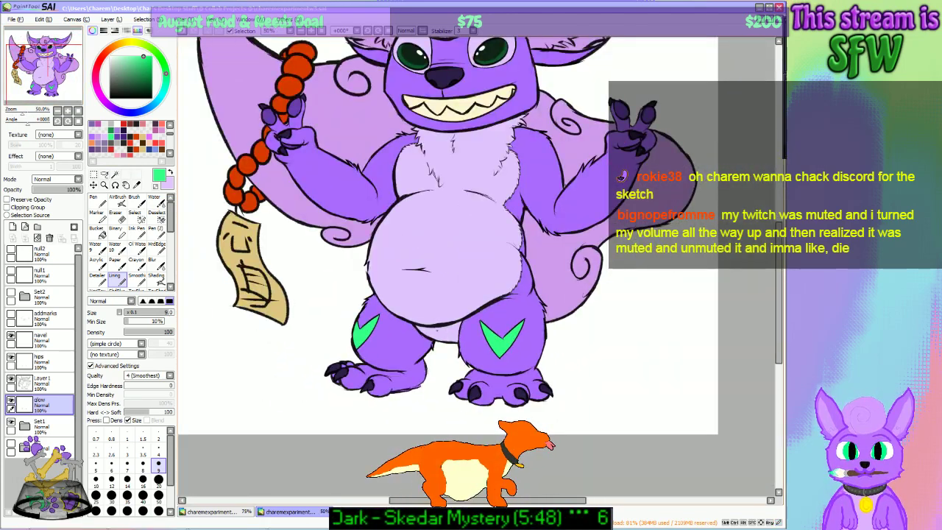
# Step: Transform the line on the navel layer to make it slightly narrower
pyautogui.scroll(1, 446, 332)
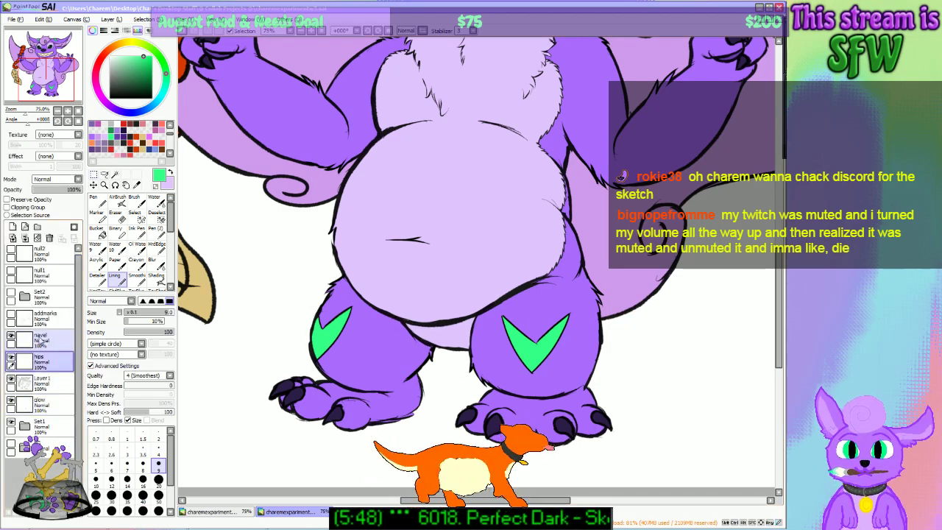
pyautogui.click(40, 337)
pyautogui.hotkey('ctrl', 't')
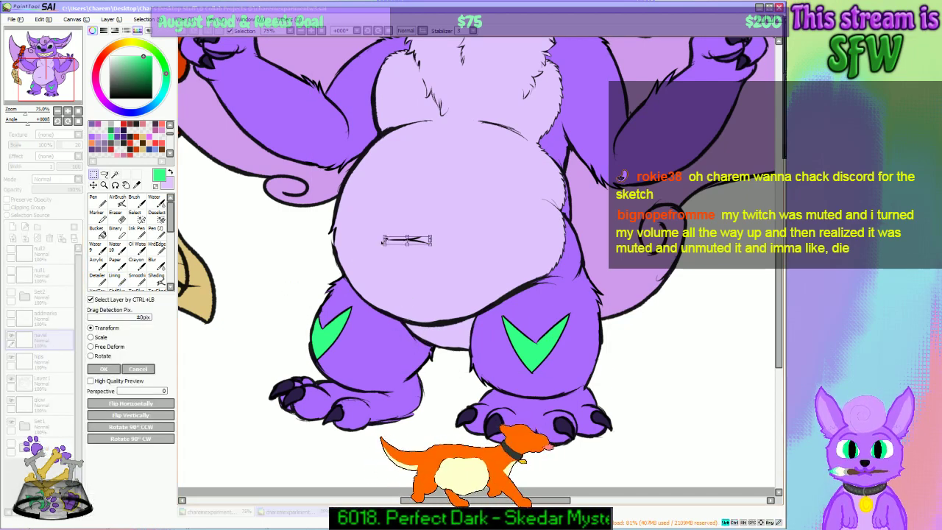
pyautogui.scroll(-4, 384, 240)
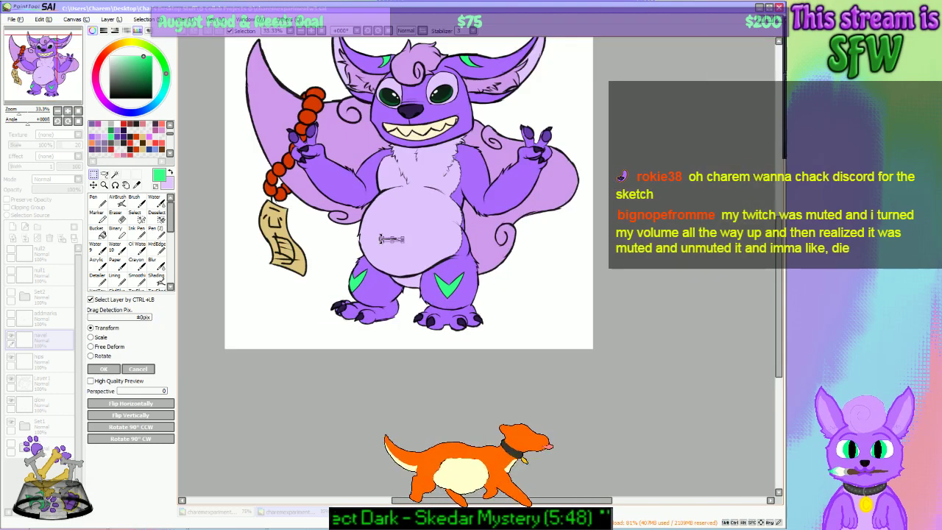
pyautogui.scroll(6, 384, 240)
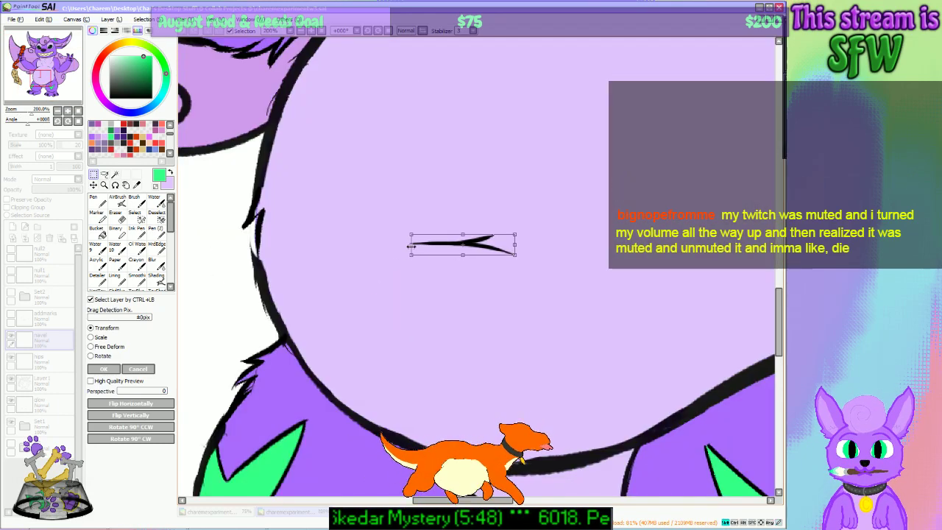
pyautogui.click(103, 369)
pyautogui.scroll(-4, 467, 317)
pyautogui.scroll(-2, 467, 317)
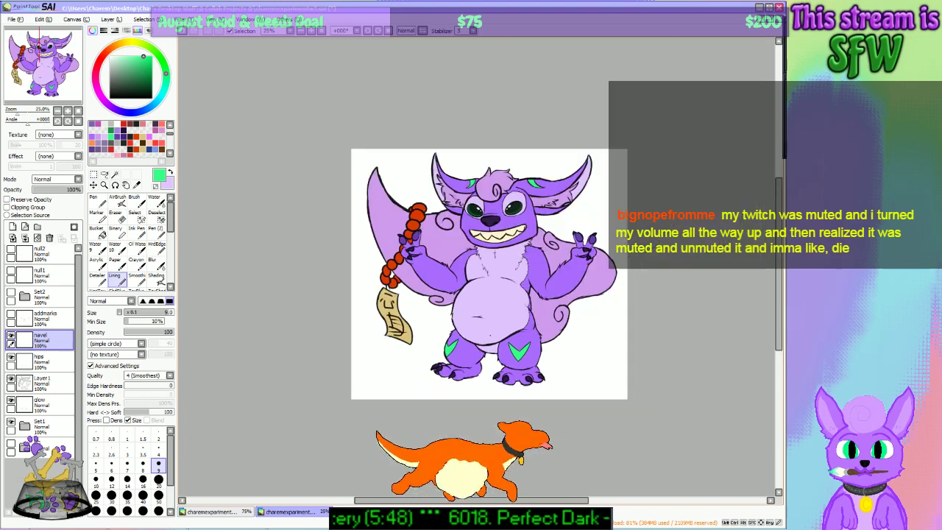
# Step: Check the narrowed navel against the whole figure, briefly toggling the visibility of the null1 layer
pyautogui.scroll(4, 535, 370)
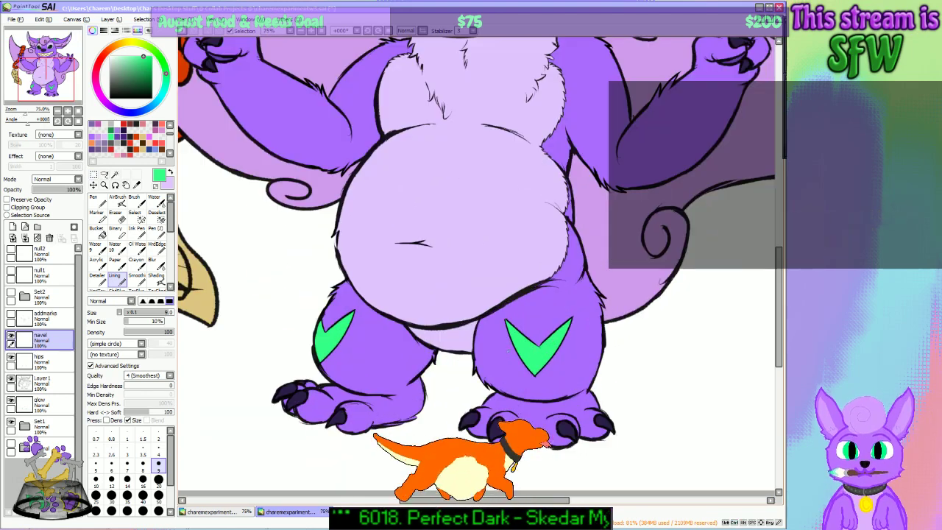
pyautogui.scroll(-2, 535, 370)
pyautogui.scroll(-1, 535, 370)
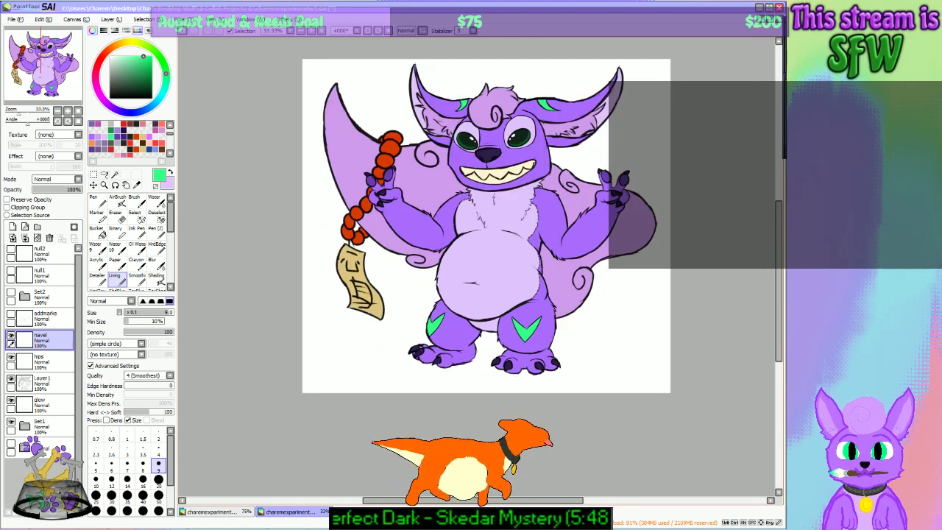
pyautogui.scroll(1, 514, 318)
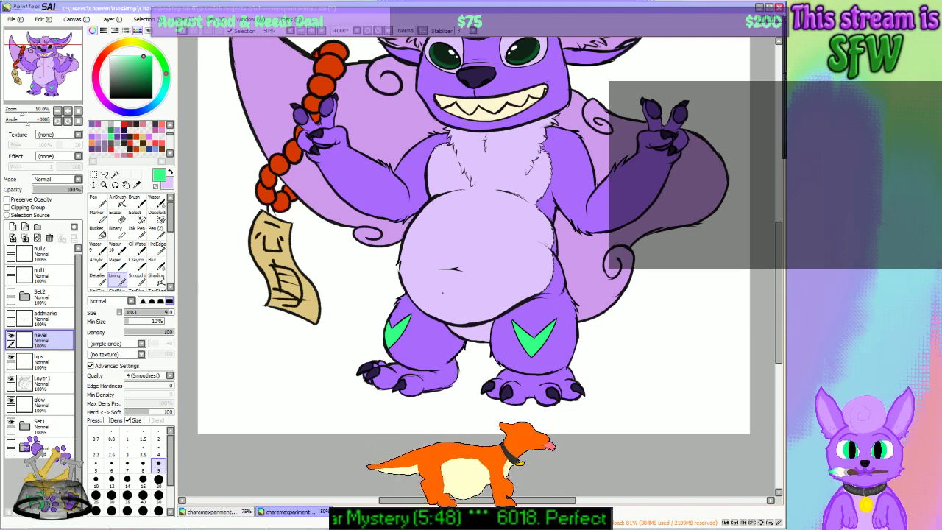
pyautogui.click(10, 272)
pyautogui.click(10, 272)
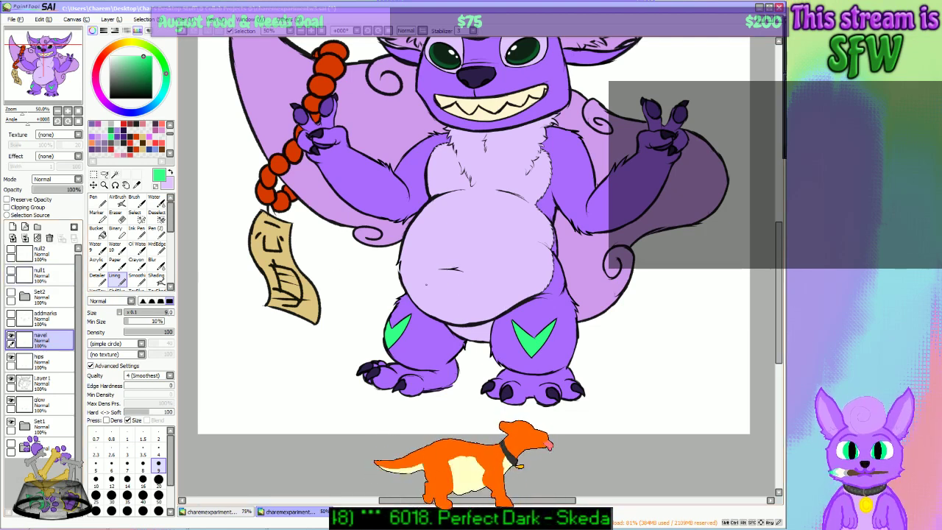
# Step: Adjust the navel line's placement on the belly and compare it with the whole figure
pyautogui.scroll(-2, 456, 281)
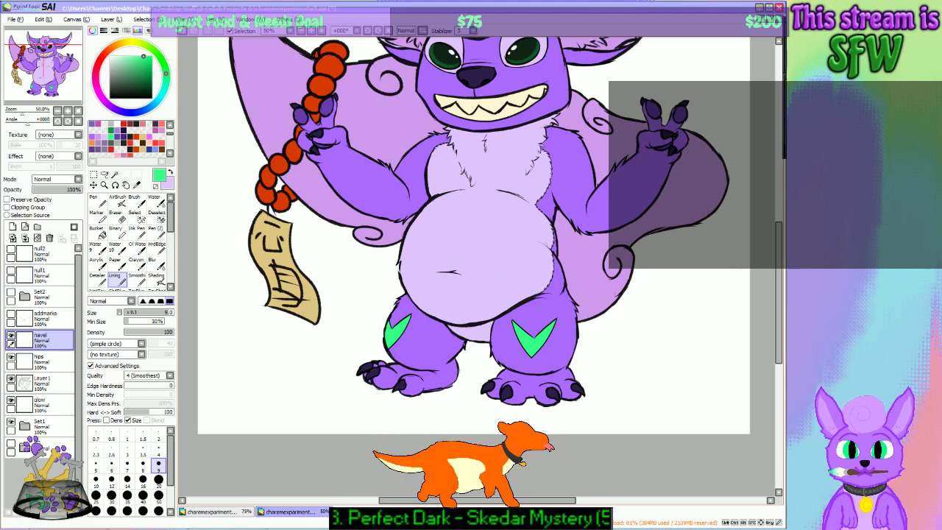
pyautogui.press('ctrl')
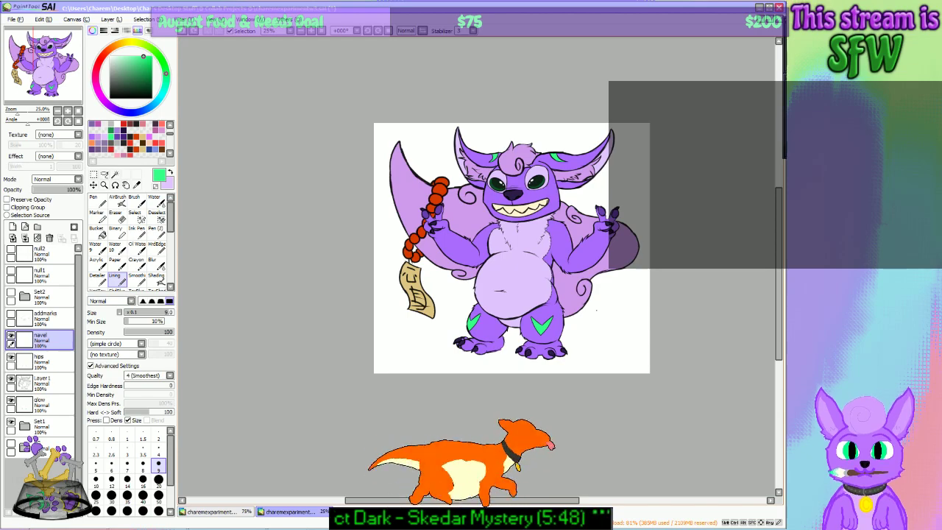
pyautogui.scroll(2, 596, 310)
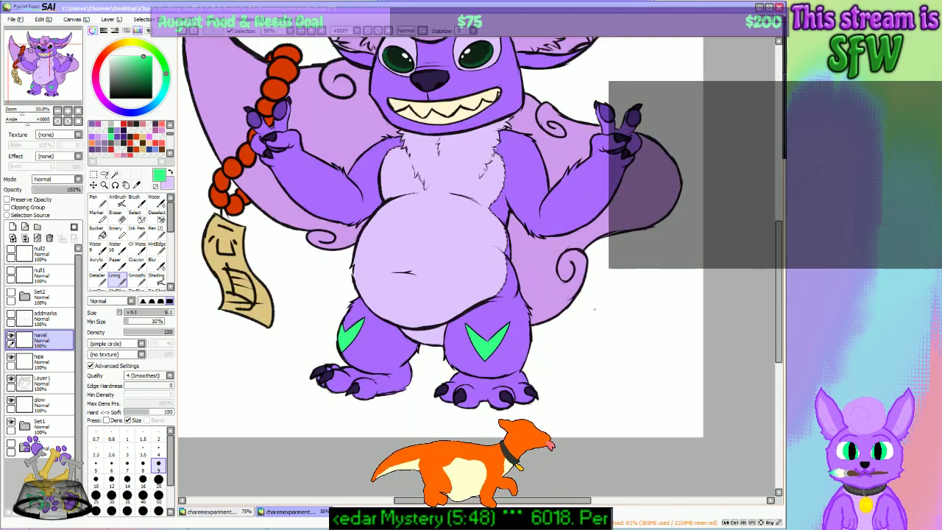
pyautogui.scroll(-2, 595, 310)
pyautogui.scroll(2, 595, 310)
pyautogui.scroll(-2, 595, 309)
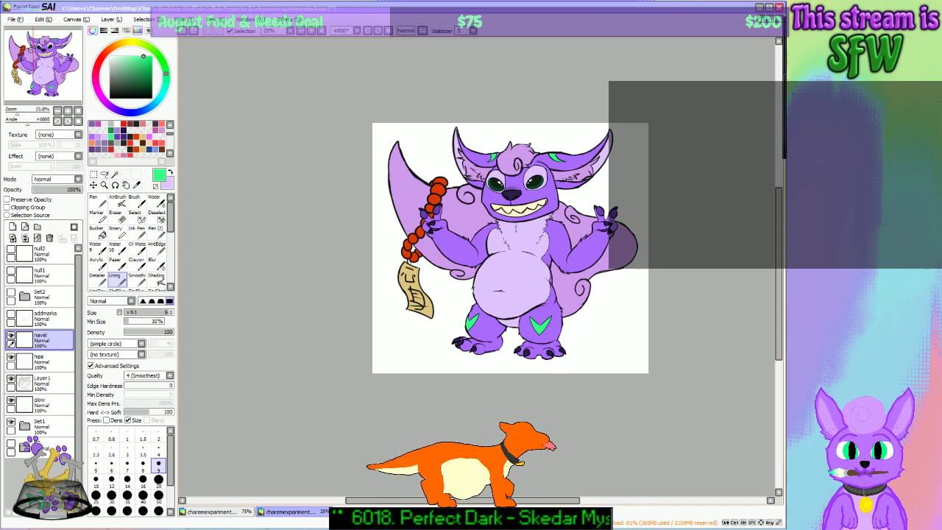
# Step: Move the navel line slightly sideways toward the middle of the belly and compare it with the whole figure
pyautogui.scroll(2, 511, 272)
pyautogui.scroll(1, 524, 320)
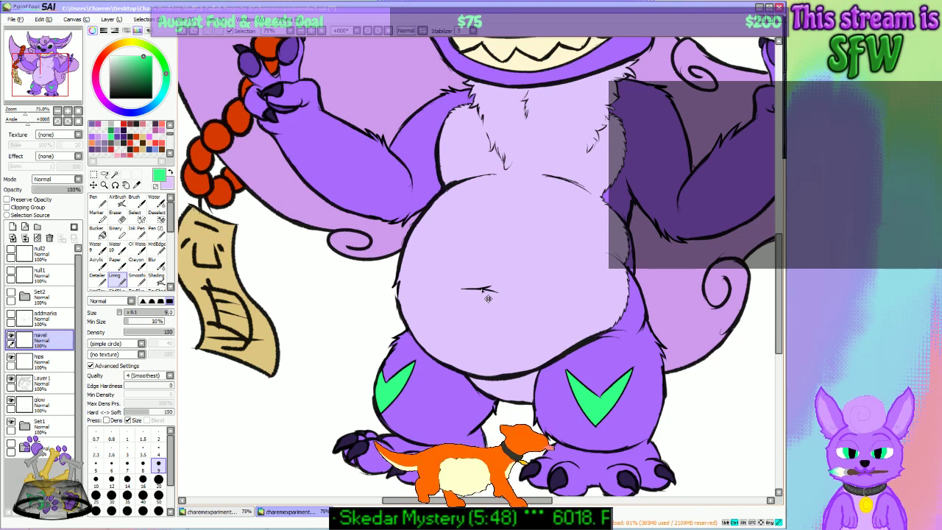
pyautogui.scroll(-4, 483, 302)
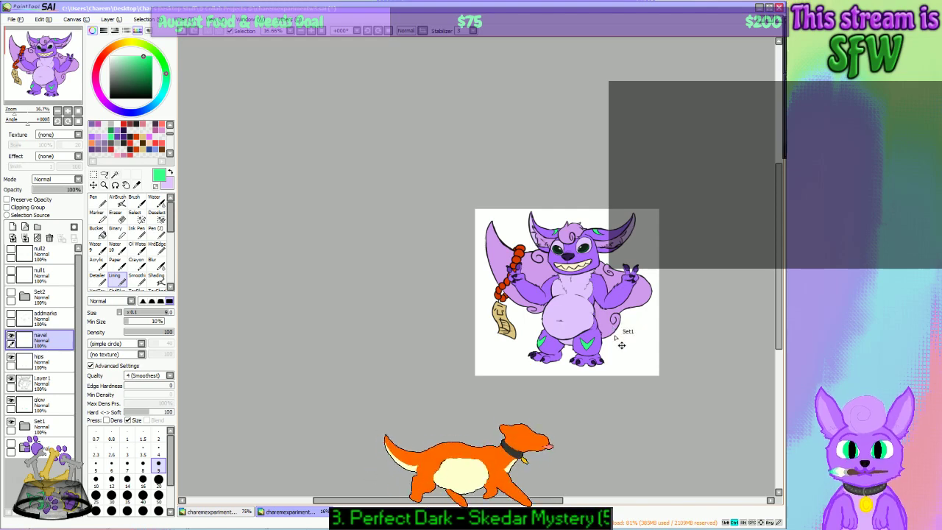
pyautogui.scroll(1, 621, 345)
pyautogui.scroll(2, 608, 325)
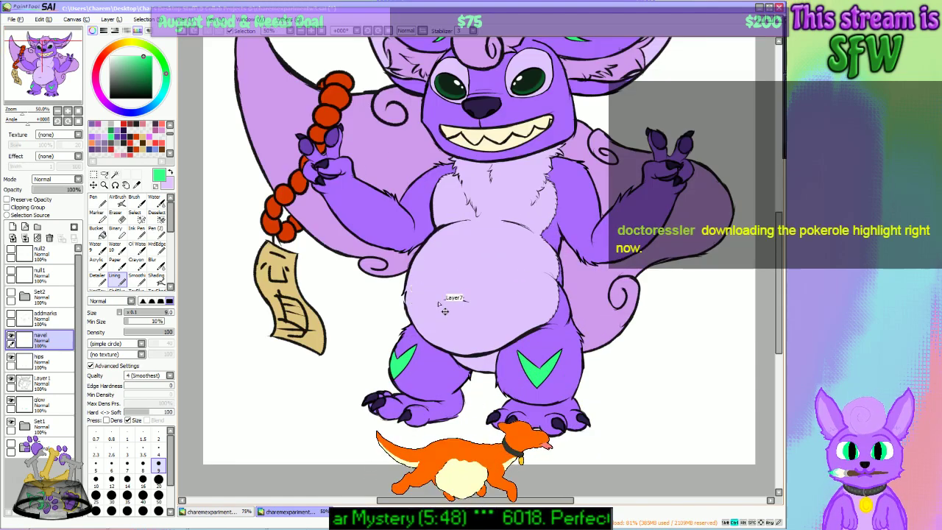
pyautogui.scroll(2, 482, 298)
pyautogui.moveTo(444, 301); pyautogui.dragTo(456, 301)
pyautogui.scroll(-3, 513, 309)
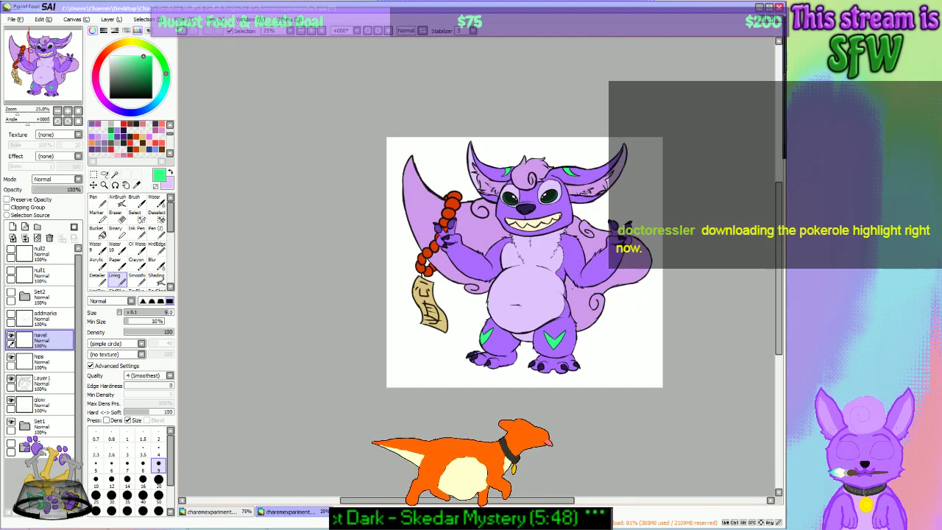
pyautogui.scroll(-1, 513, 309)
pyautogui.scroll(-1, 597, 296)
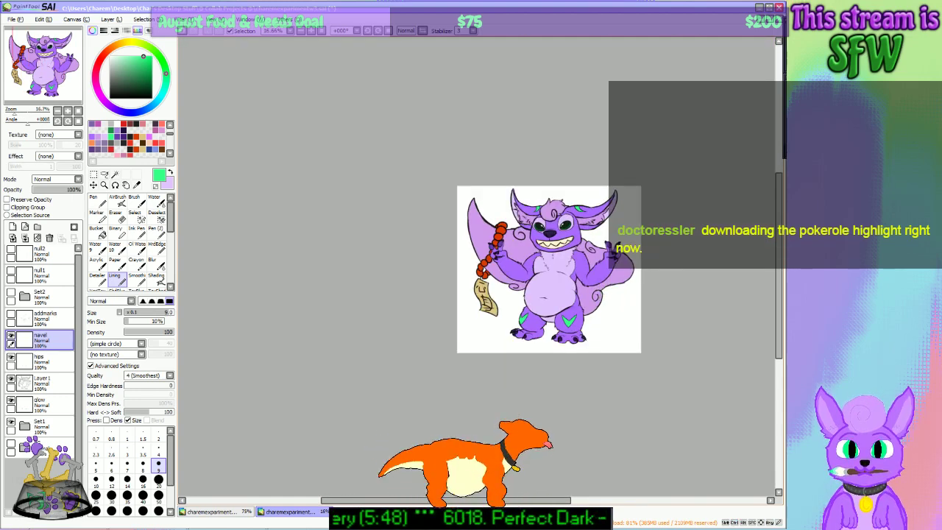
# Step: Examine the navel's placement on the belly, alternating between close-up and whole-figure views
pyautogui.scroll(3, 589, 273)
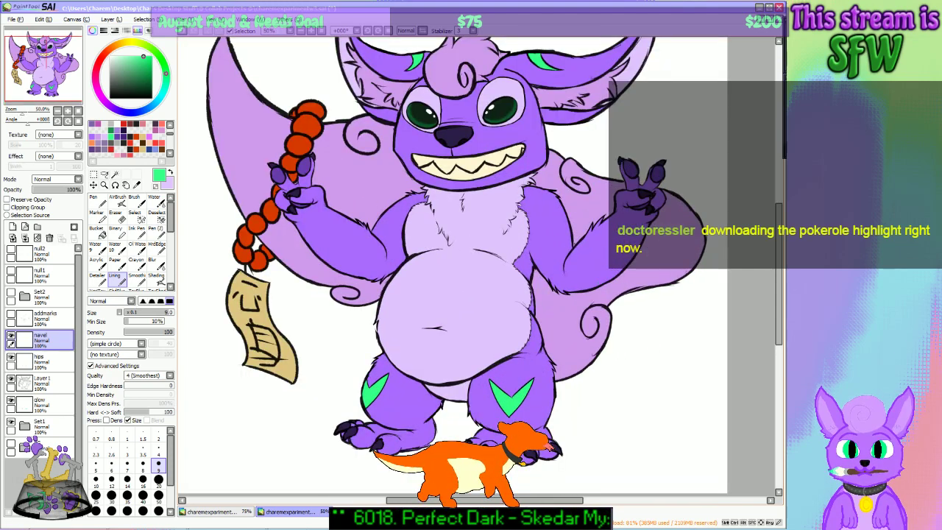
pyautogui.scroll(-1, 478, 264)
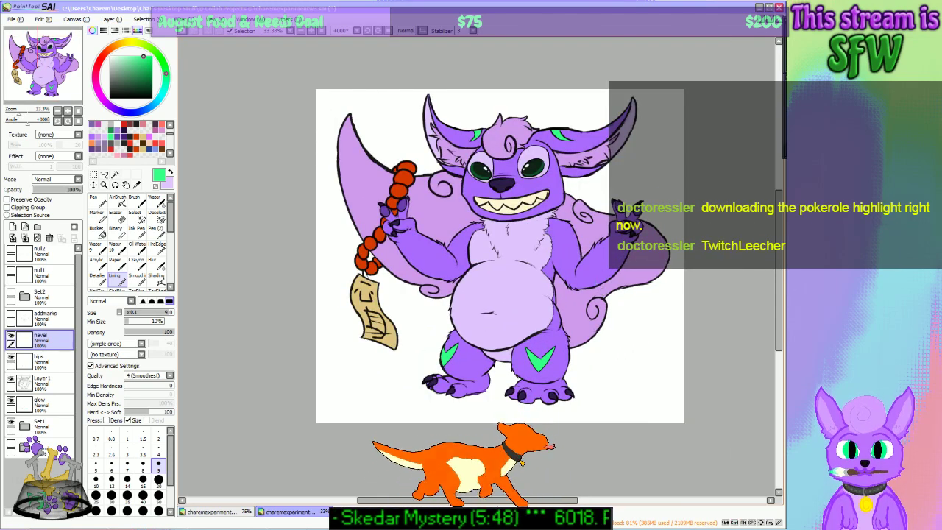
pyautogui.scroll(1, 601, 290)
pyautogui.scroll(-2, 601, 289)
pyautogui.scroll(1, 599, 281)
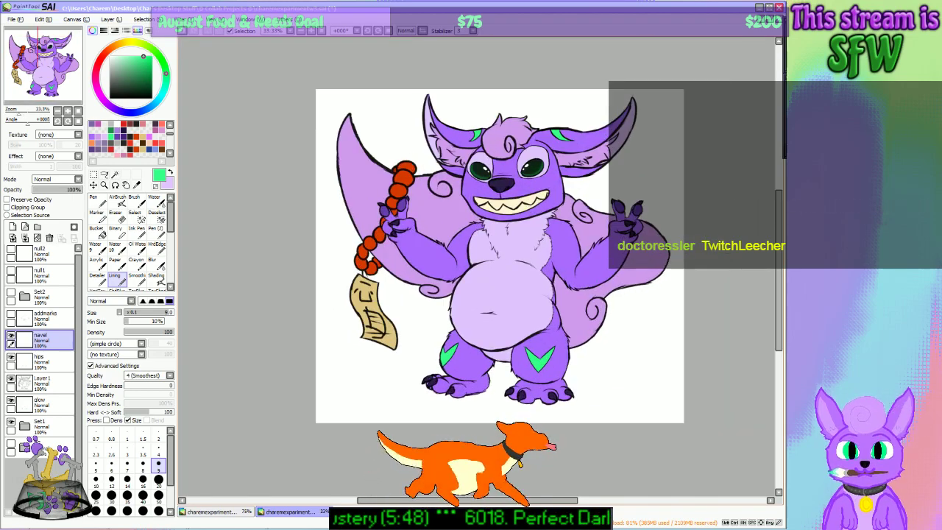
pyautogui.scroll(-1, 599, 282)
pyautogui.scroll(1, 598, 281)
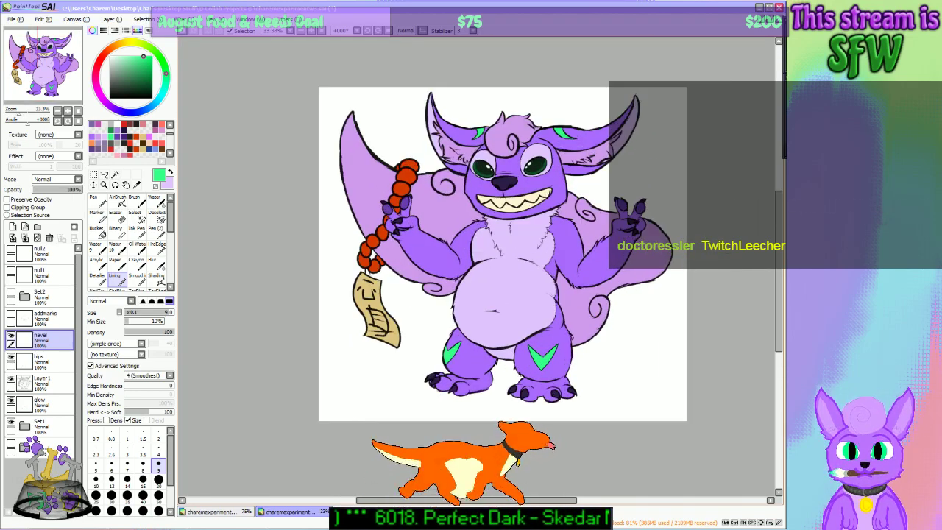
pyautogui.scroll(1, 598, 282)
pyautogui.scroll(-2, 598, 282)
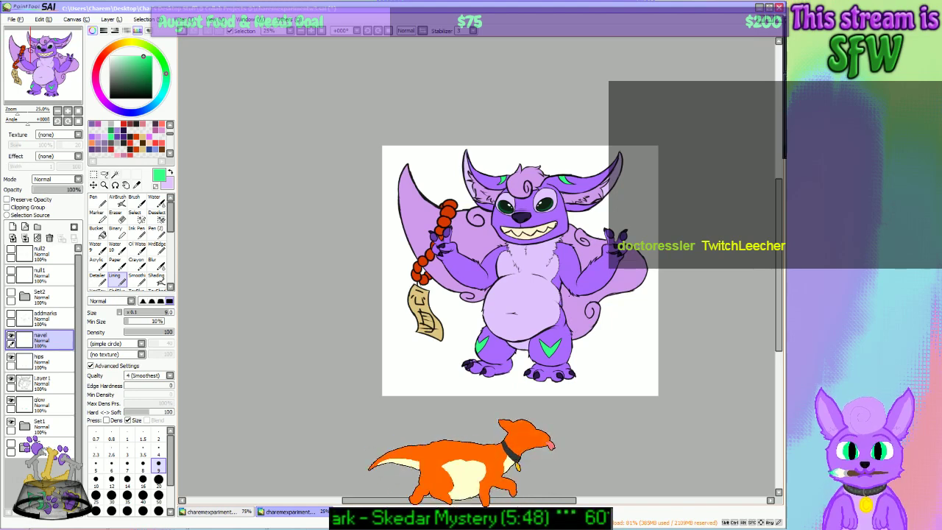
pyautogui.scroll(1, 598, 282)
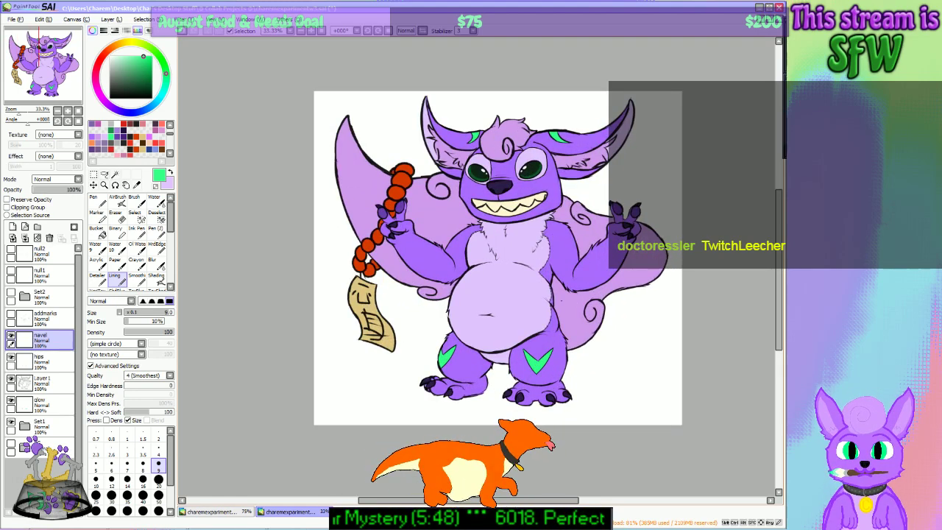
pyautogui.scroll(1, 560, 294)
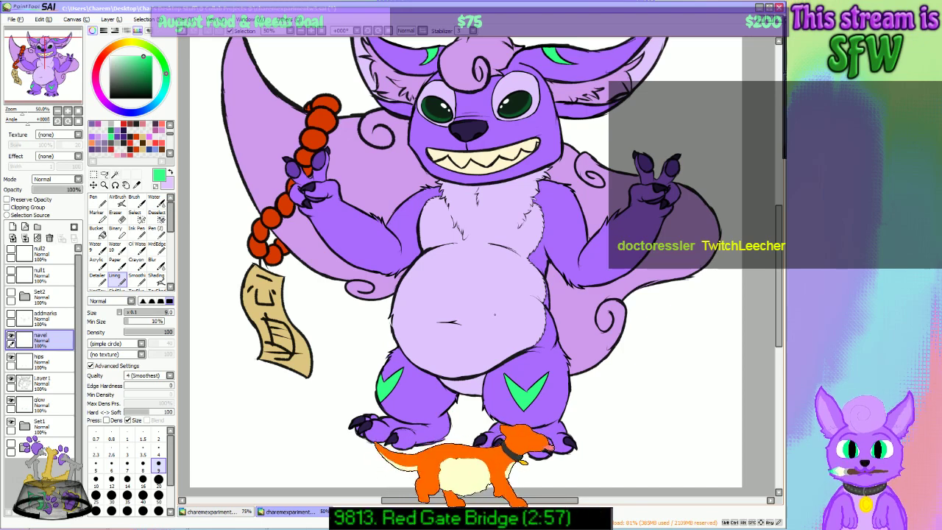
pyautogui.scroll(-3, 495, 314)
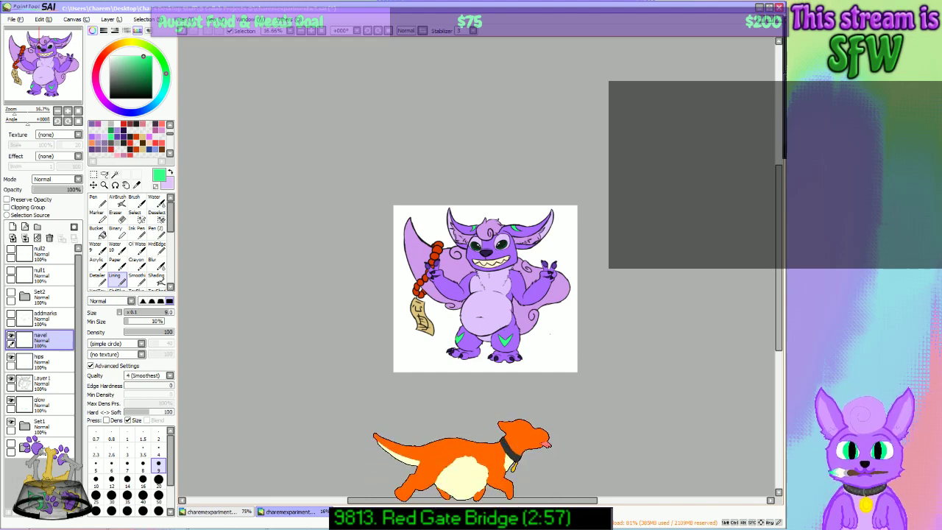
pyautogui.scroll(4, 550, 333)
pyautogui.scroll(-1, 551, 333)
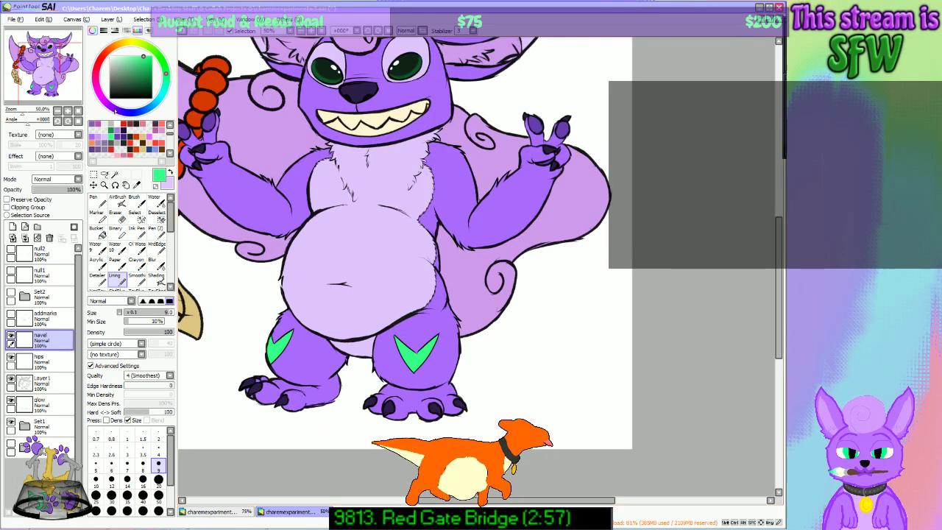
pyautogui.click(49, 85)
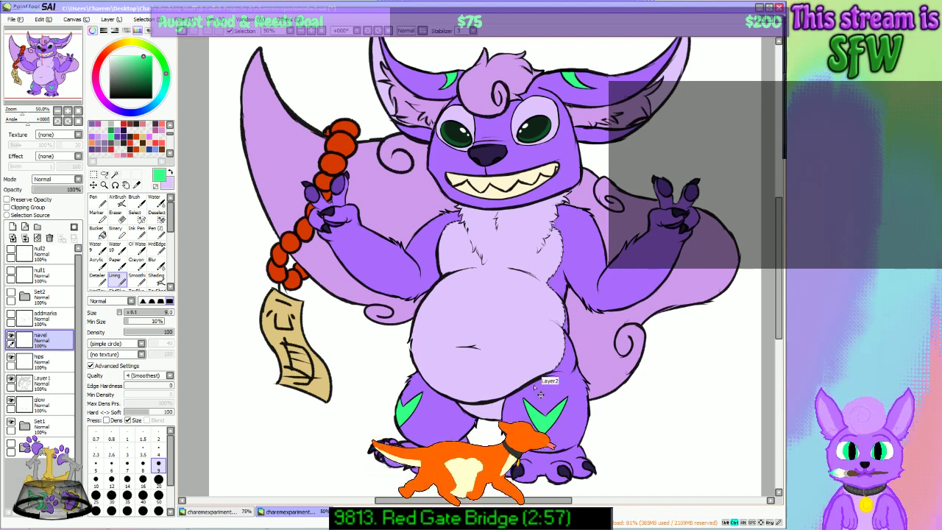
# Step: Undo the last navel move and check the belly against the whole figure
pyautogui.hotkey('ctrl', 'z')
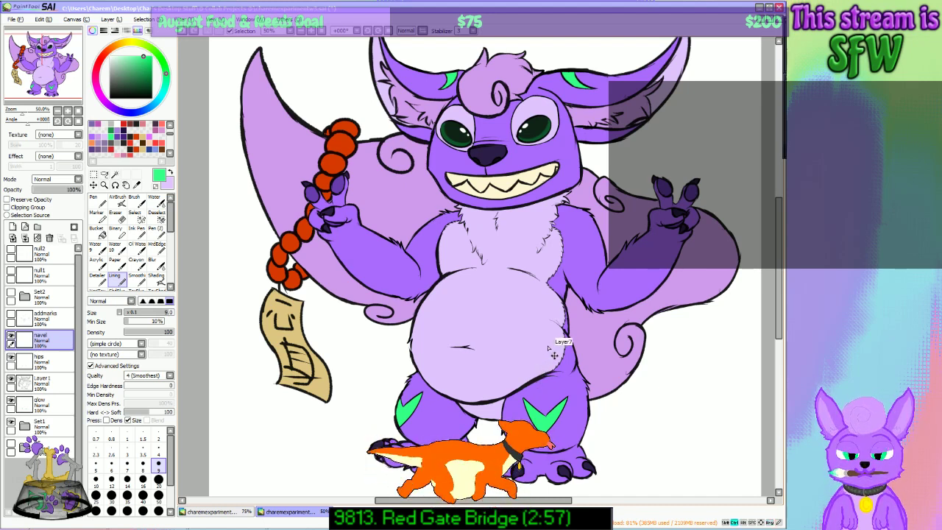
pyautogui.scroll(3, 555, 343)
pyautogui.scroll(-4, 555, 342)
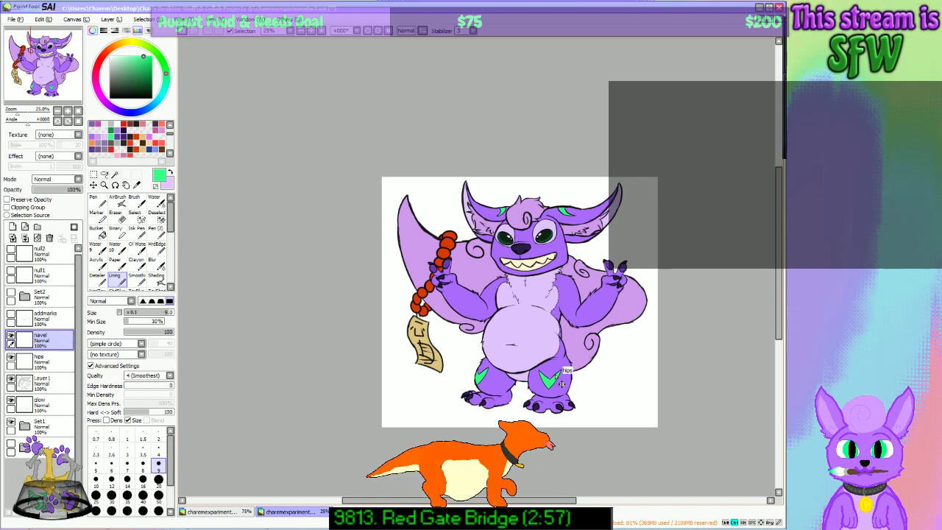
pyautogui.scroll(2, 593, 370)
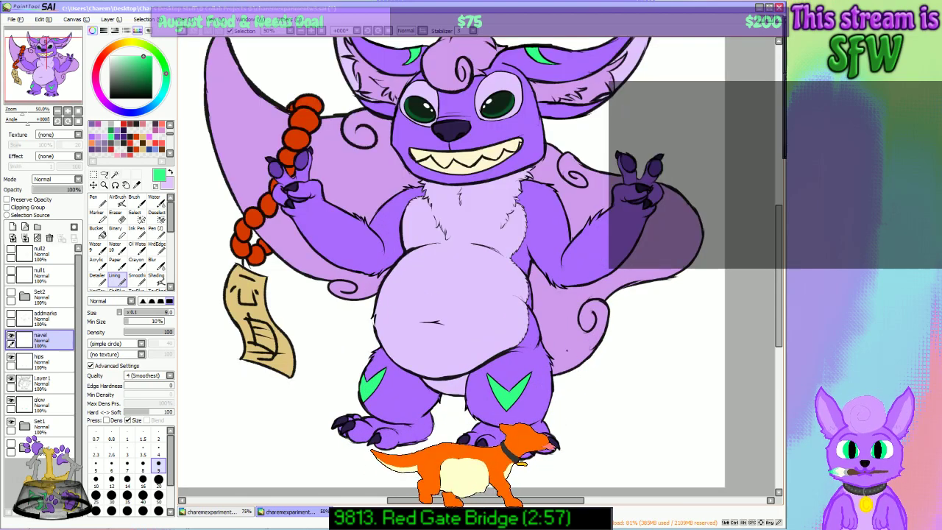
pyautogui.scroll(-3, 566, 351)
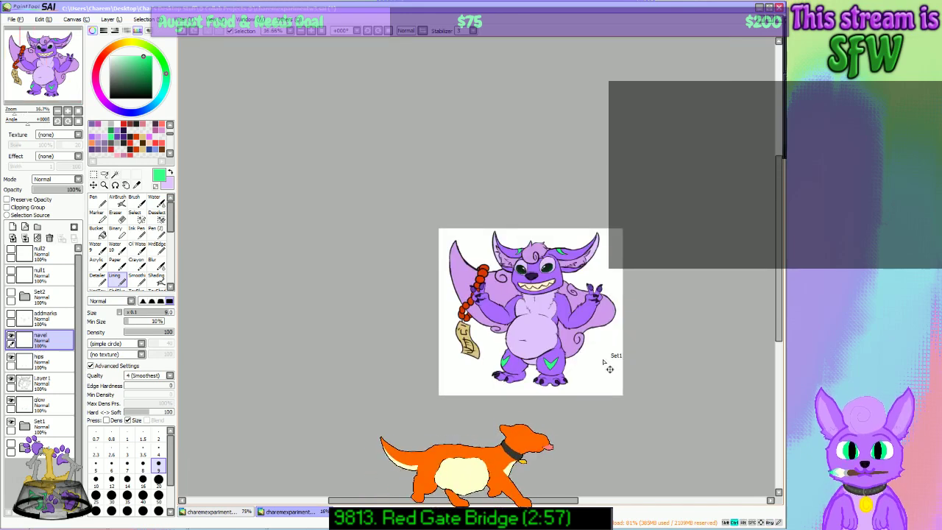
pyautogui.scroll(3, 603, 362)
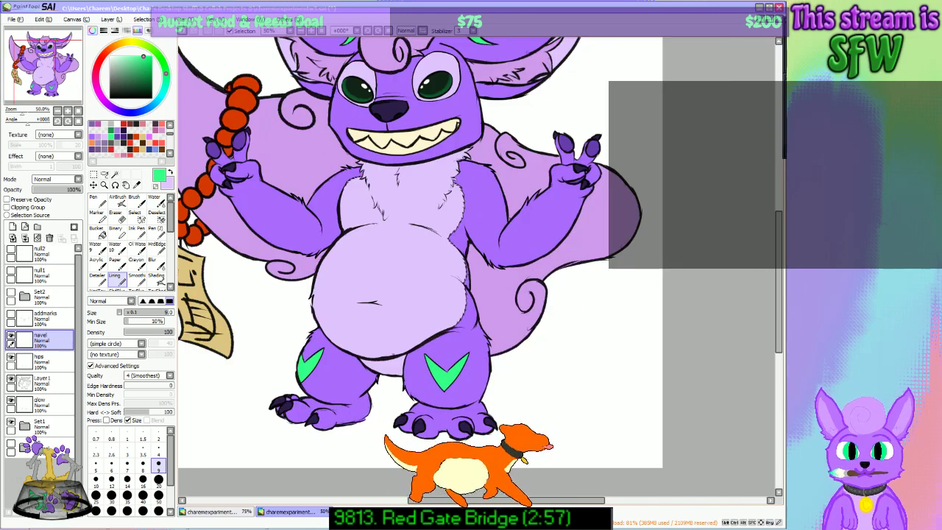
# Step: Nudge the navel line a touch closer to the belly's centre and very slightly lower
pyautogui.scroll(4, 317, 311)
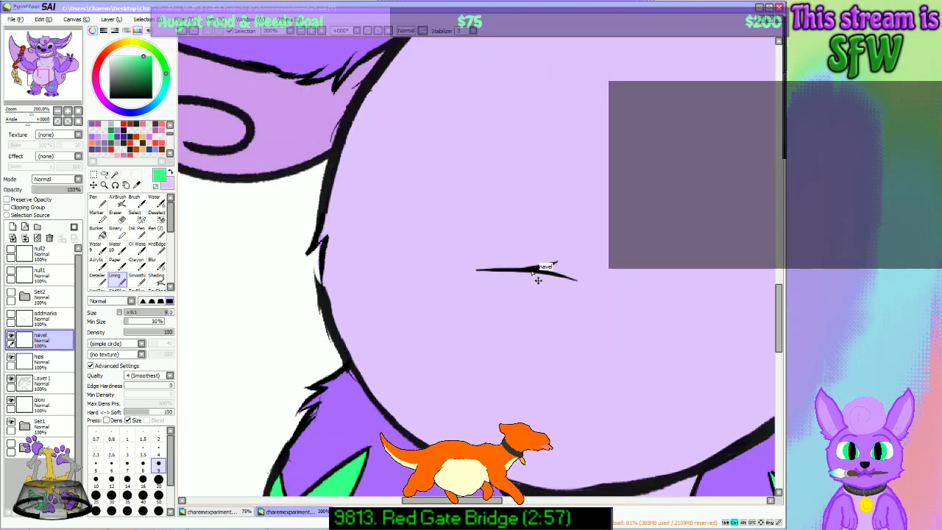
pyautogui.keyDown('ctrl'); pyautogui.moveTo(537, 276); pyautogui.dragTo(549, 278); pyautogui.keyUp('ctrl')
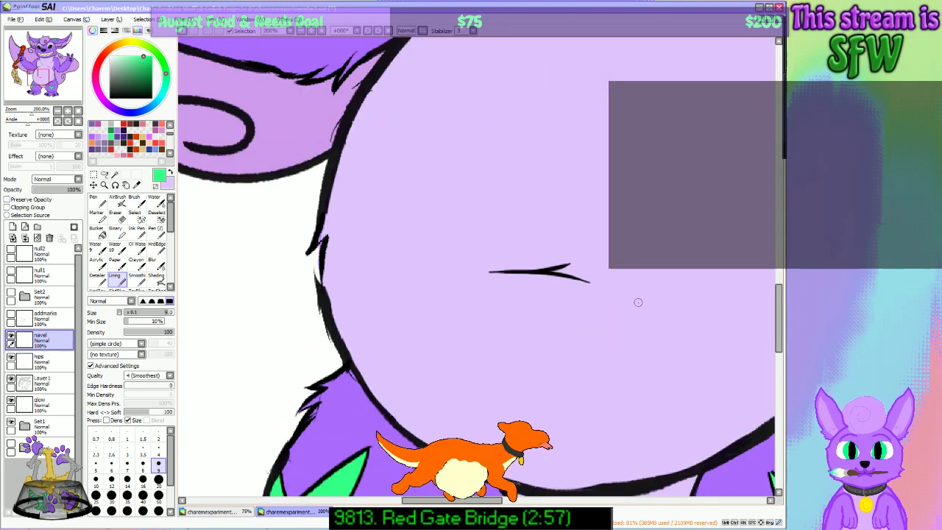
pyautogui.scroll(-5, 638, 302)
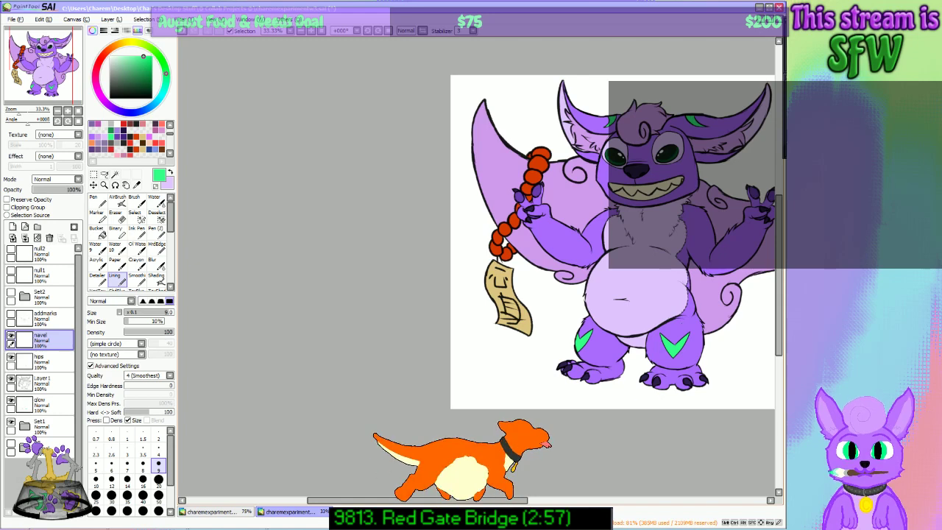
pyautogui.moveTo(41, 52); pyautogui.dragTo(90, 66)
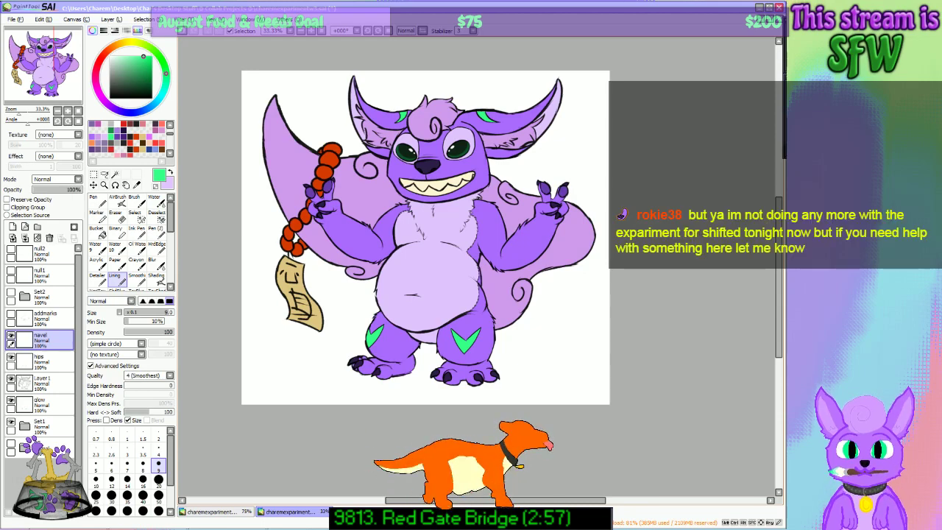
# Step: Review the repositioned navel against the face, arms, legs and overall proportions of the creature
pyautogui.scroll(2, 357, 133)
pyautogui.moveTo(59, 82); pyautogui.dragTo(64, 88)
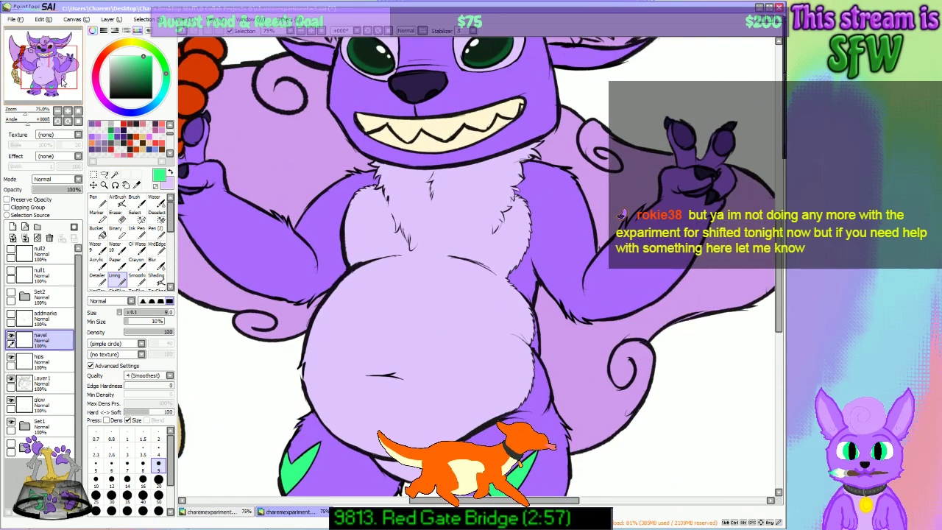
pyautogui.moveTo(62, 80); pyautogui.dragTo(63, 75)
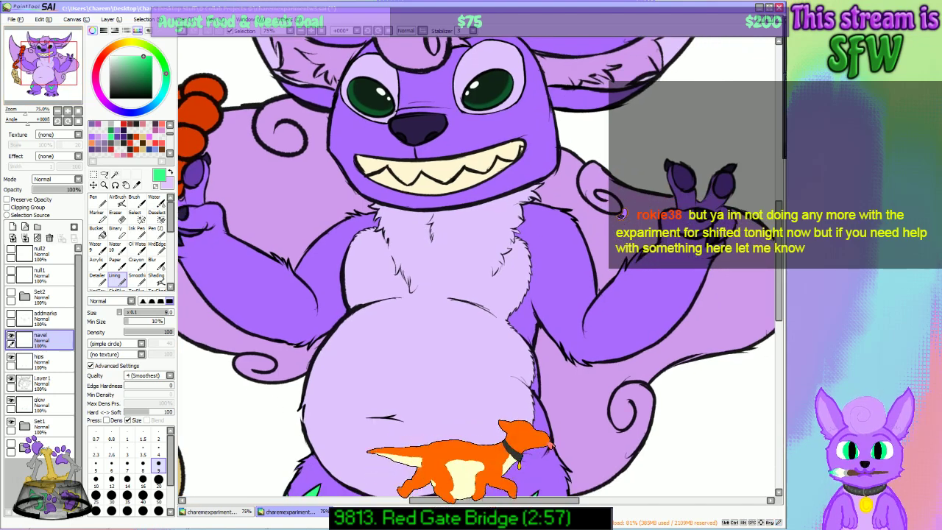
pyautogui.scroll(-3, 622, 316)
pyautogui.scroll(3, 655, 319)
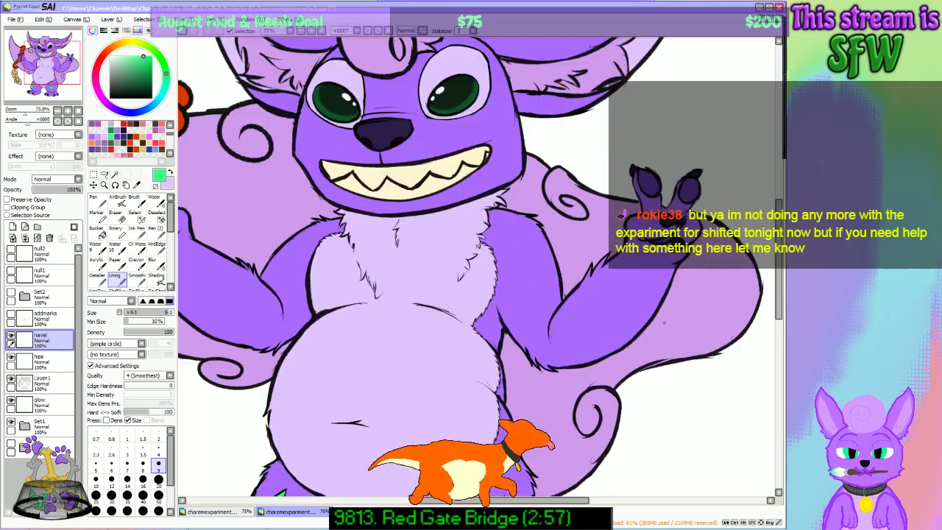
pyautogui.scroll(-3, 664, 322)
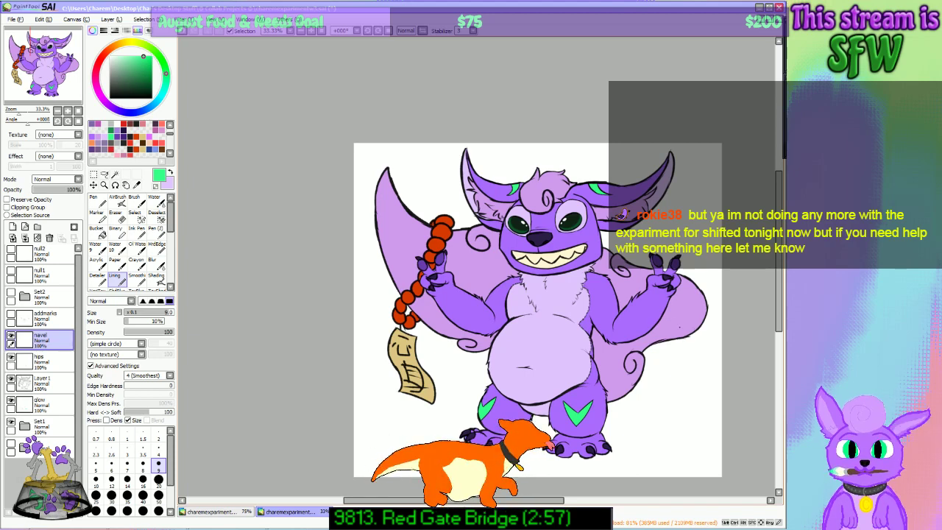
pyautogui.scroll(1, 706, 436)
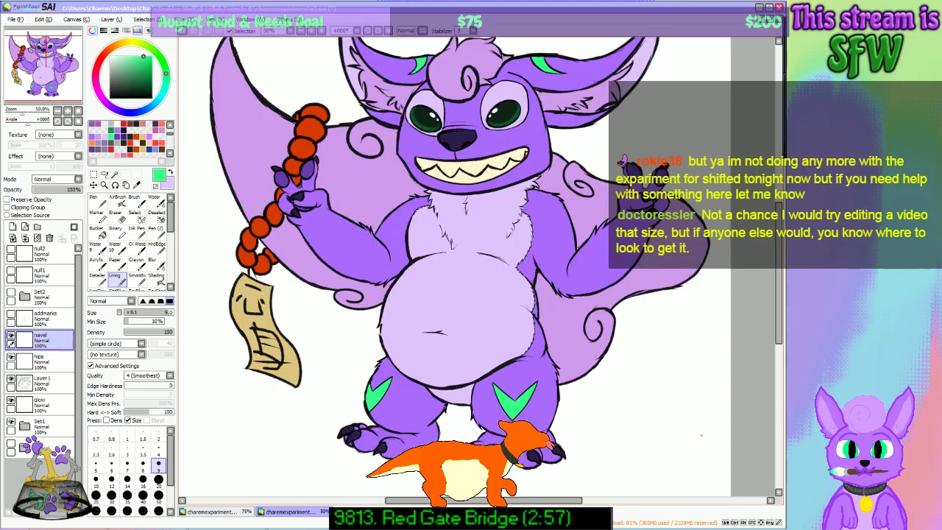
pyautogui.scroll(-1, 703, 426)
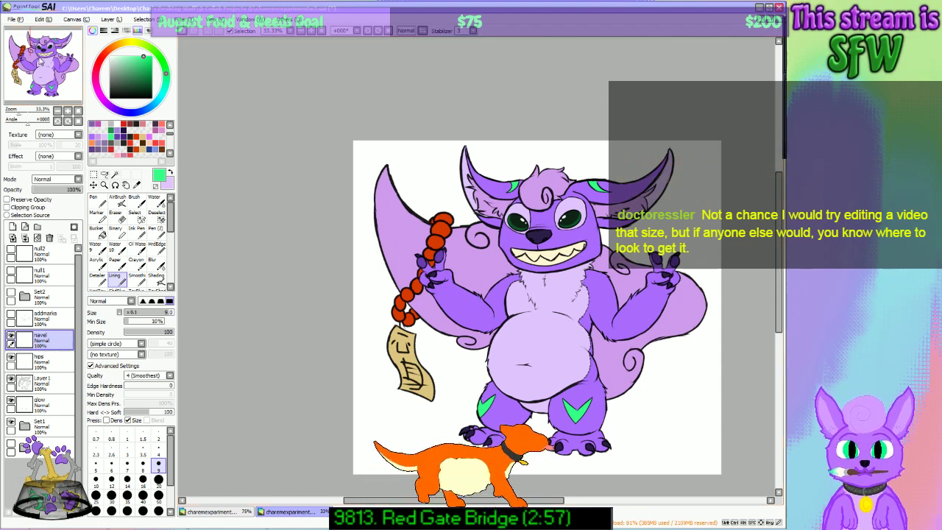
pyautogui.moveTo(42, 61); pyautogui.dragTo(65, 70)
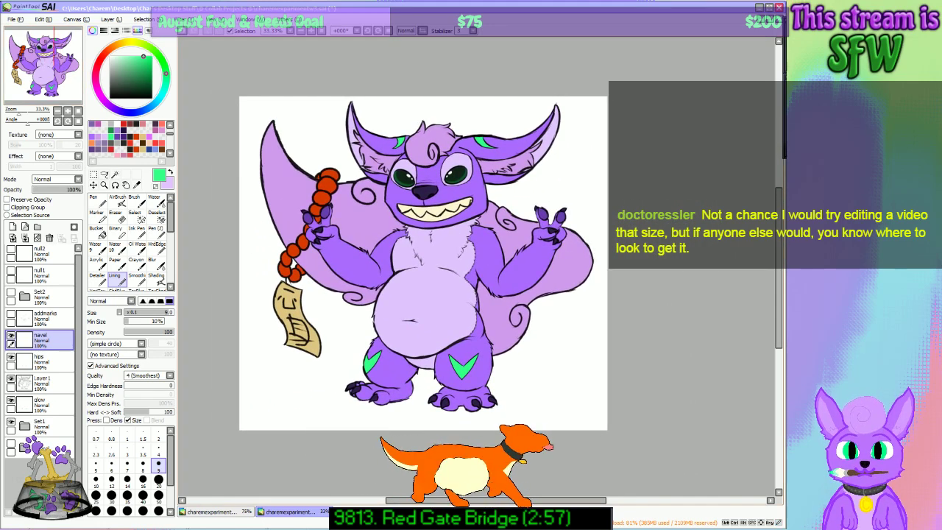
pyautogui.scroll(1, 346, 256)
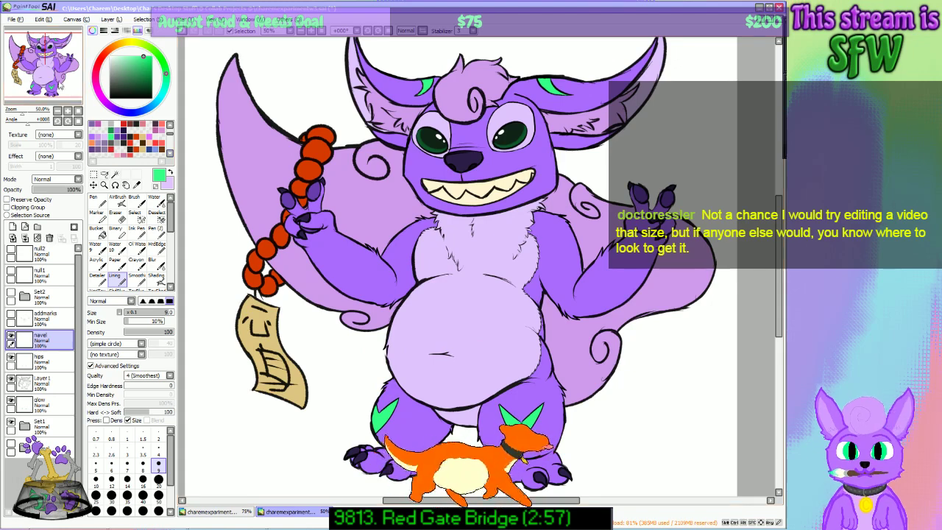
pyautogui.moveTo(52, 75); pyautogui.dragTo(55, 78)
pyautogui.scroll(-1, 55, 78)
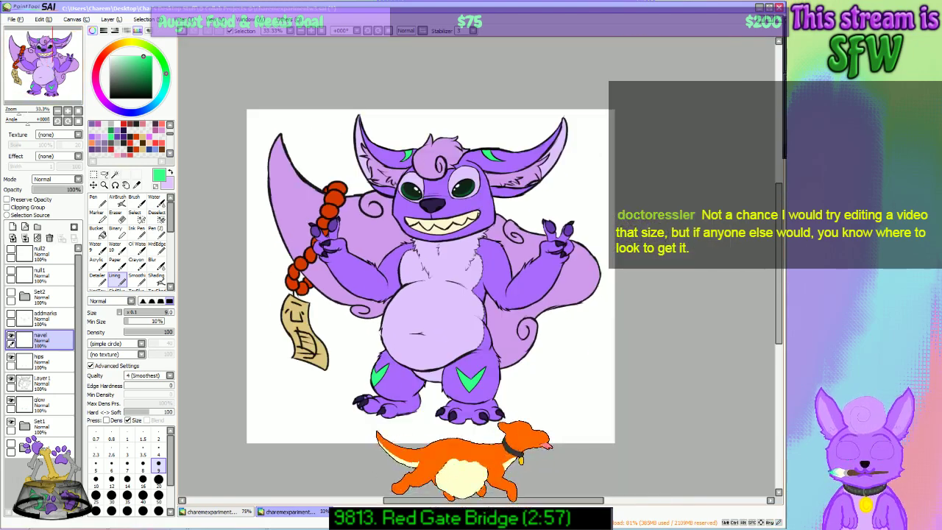
pyautogui.scroll(1, 382, 272)
pyautogui.moveTo(54, 77); pyautogui.dragTo(55, 79)
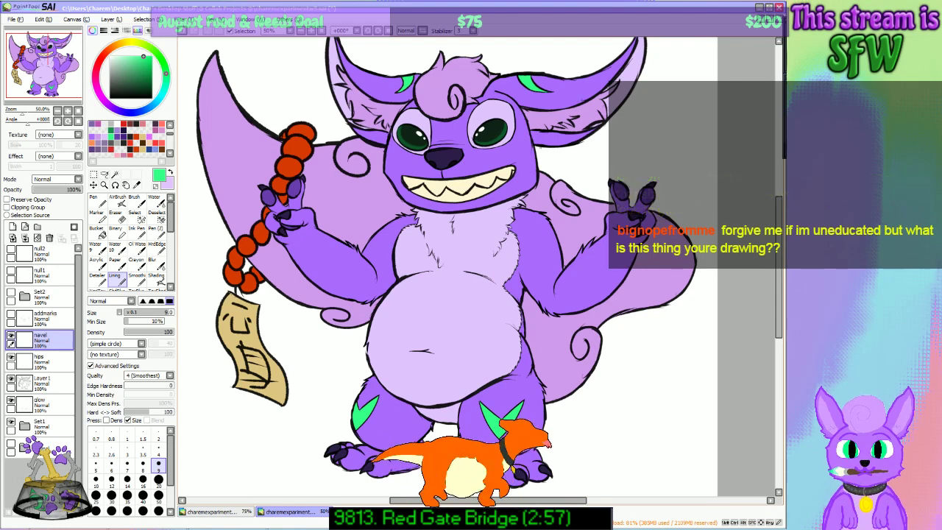
pyautogui.press('pagedown')
pyautogui.press('pageup')
pyautogui.press('pagedown')
pyautogui.press('pageup')
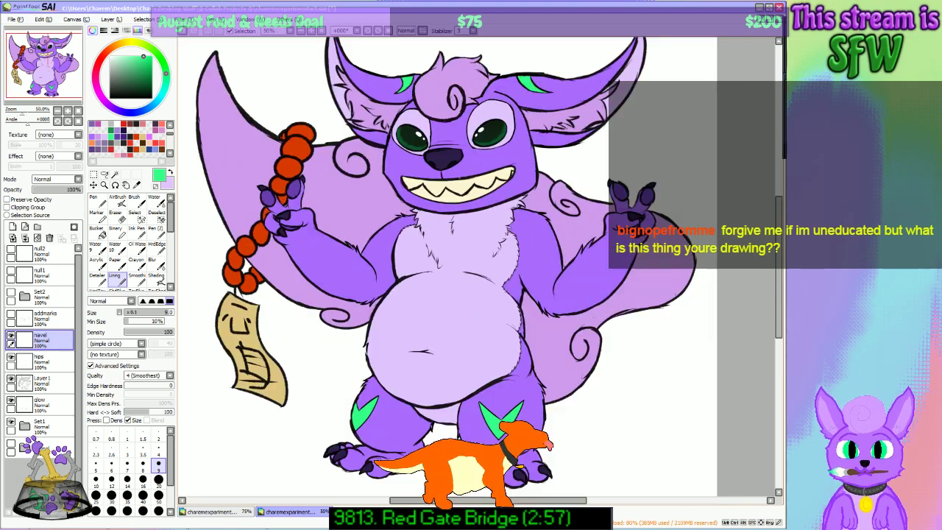
pyautogui.press('Home')
pyautogui.press('Home')
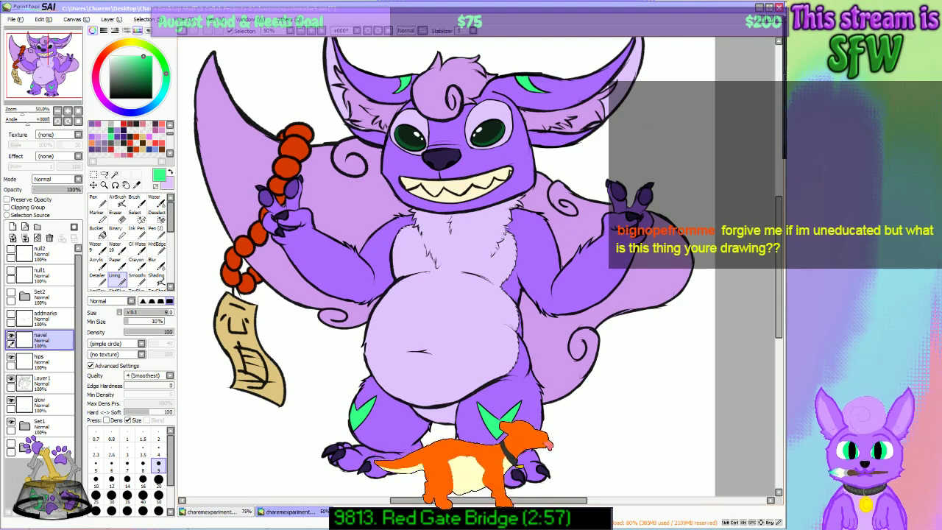
pyautogui.click(759, 8)
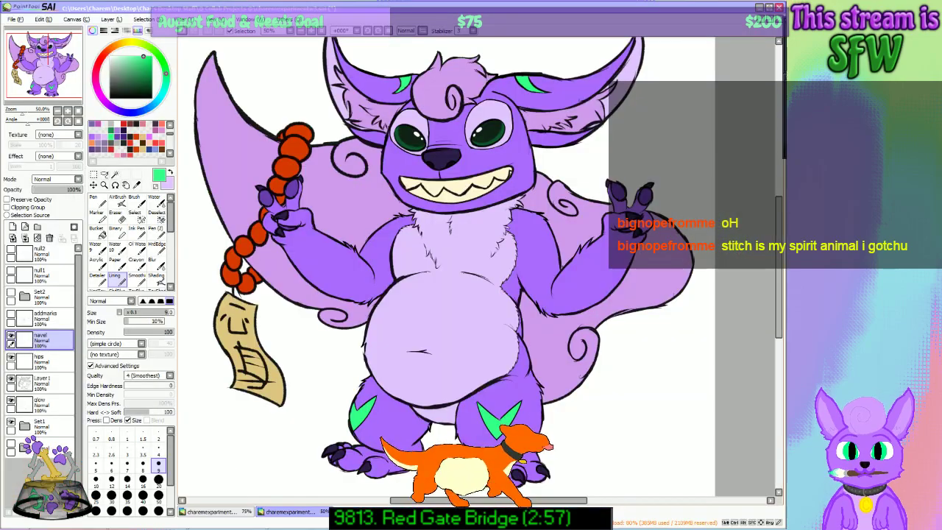
pyautogui.scroll(-1, 464, 329)
pyautogui.scroll(1, 459, 323)
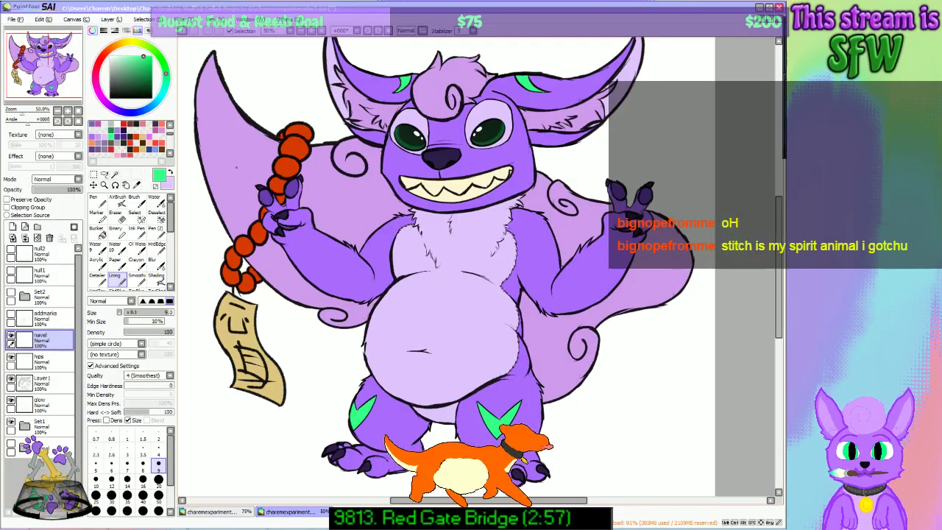
pyautogui.moveTo(48, 64); pyautogui.dragTo(45, 64)
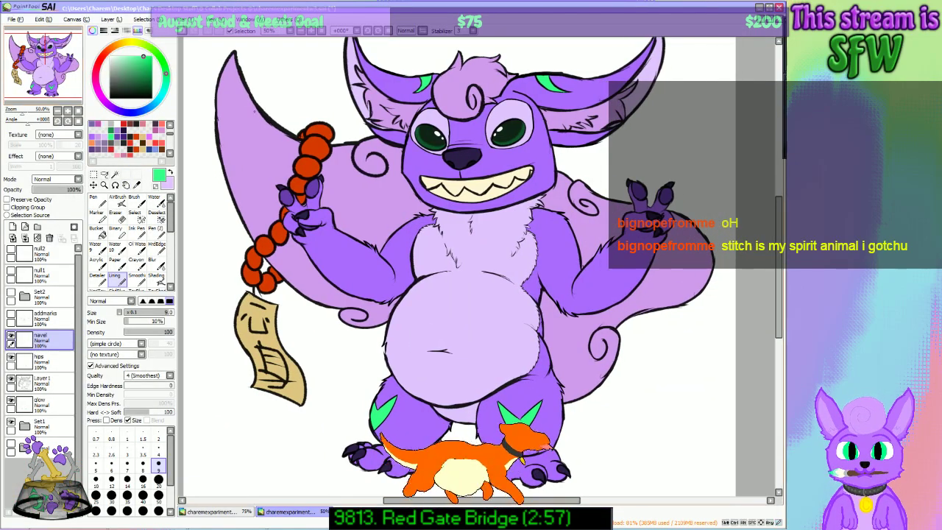
pyautogui.scroll(-1, 254, 111)
pyautogui.scroll(1, 217, 120)
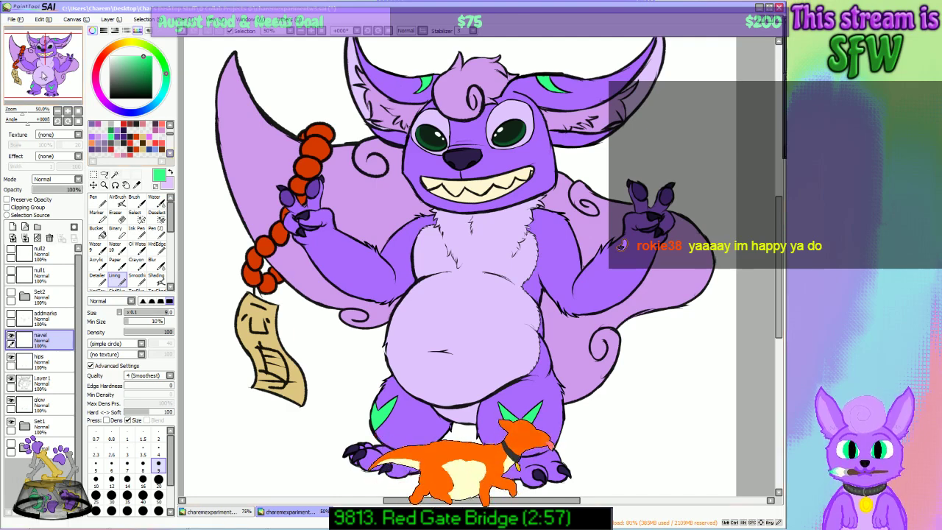
# Step: Show the addmarks layer with its face, arm and belly markings, and make it the active layer
pyautogui.moveTo(45, 74)
pyautogui.mouseDown()
pyautogui.moveTo(57, 73)
pyautogui.moveTo(49, 66)
pyautogui.moveTo(59, 78)
pyautogui.mouseUp()
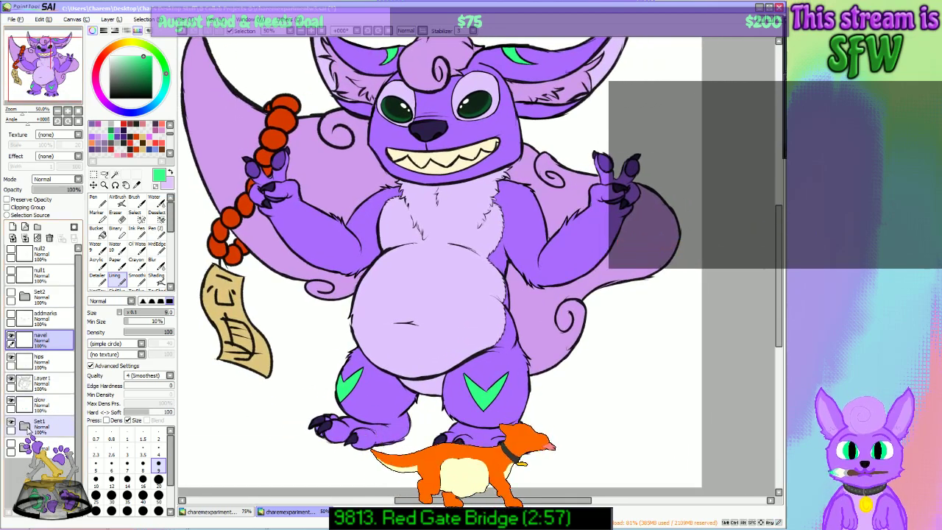
pyautogui.click(11, 316)
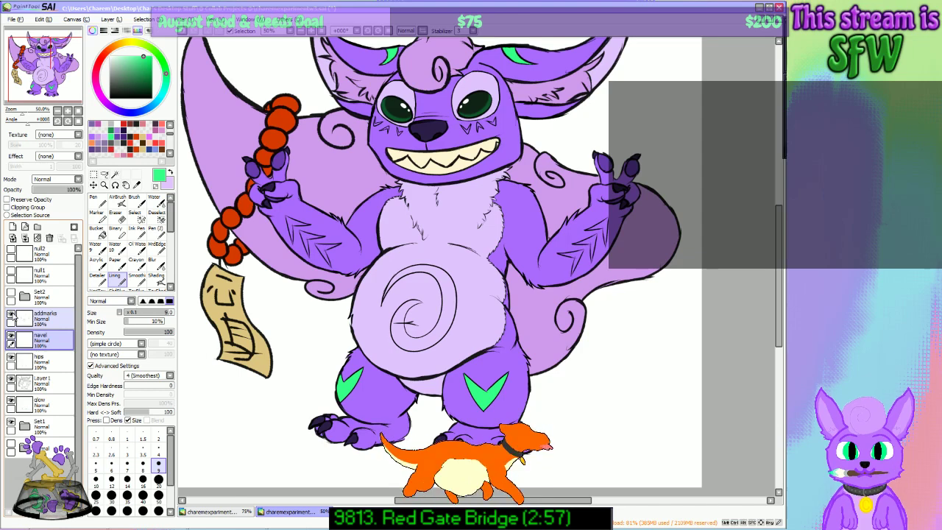
pyautogui.click(42, 318)
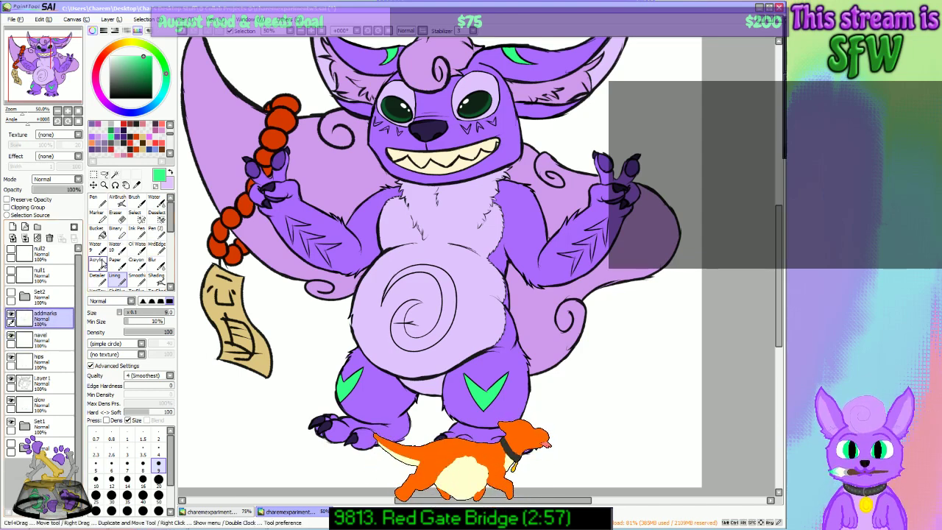
# Step: Select the entire belly spiral on the addmarks layer with the Select brush at size 50
pyautogui.click(134, 213)
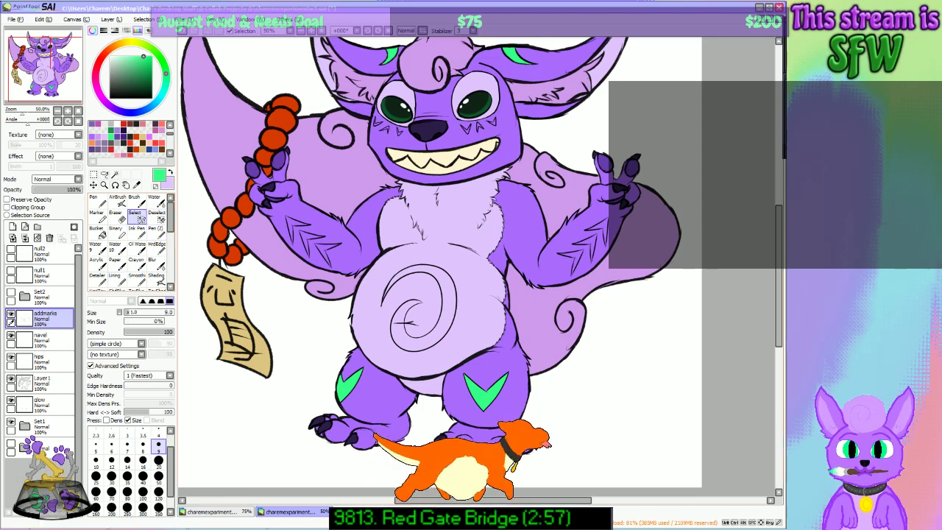
pyautogui.click(158, 476)
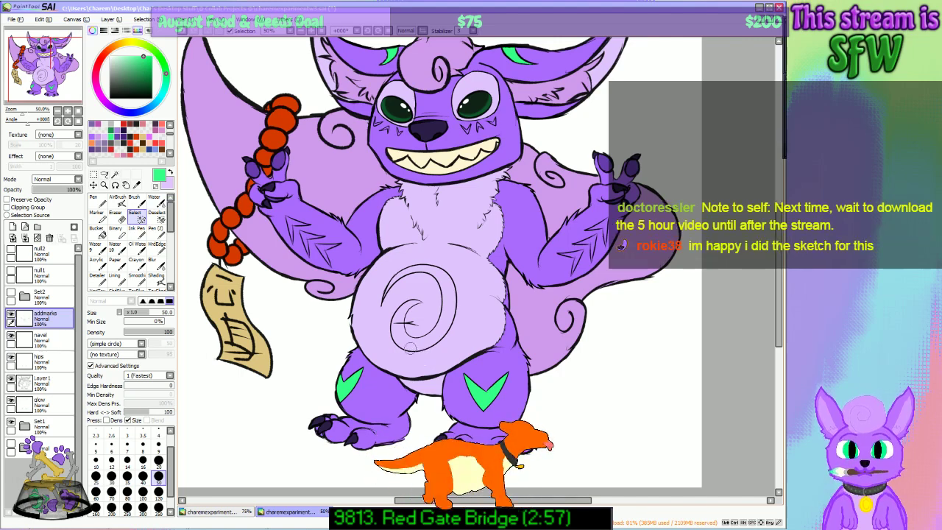
pyautogui.moveTo(403, 319)
pyautogui.mouseDown()
pyautogui.moveTo(394, 279)
pyautogui.moveTo(393, 299)
pyautogui.moveTo(415, 275)
pyautogui.moveTo(440, 280)
pyautogui.moveTo(434, 316)
pyautogui.mouseUp()
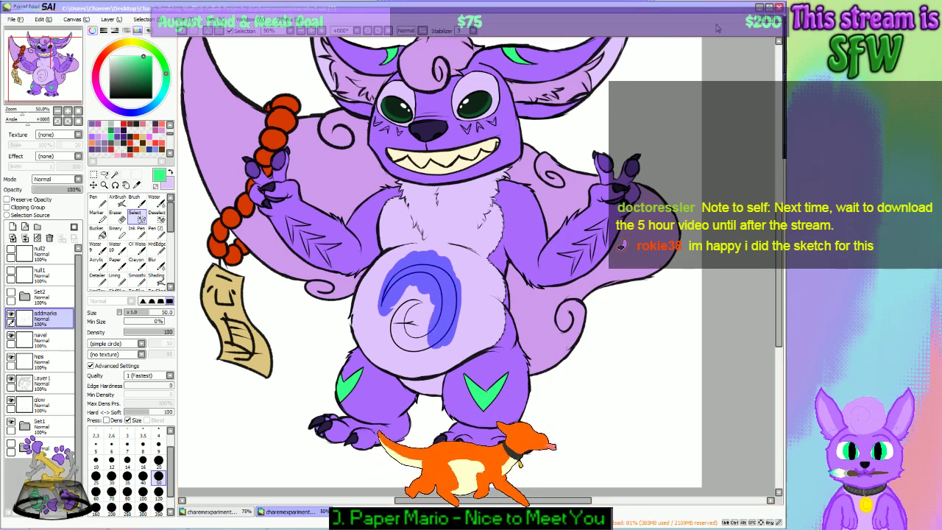
pyautogui.moveTo(461, 328)
pyautogui.mouseDown()
pyautogui.moveTo(425, 339)
pyautogui.moveTo(422, 321)
pyautogui.moveTo(404, 307)
pyautogui.moveTo(412, 300)
pyautogui.moveTo(431, 303)
pyautogui.moveTo(395, 333)
pyautogui.moveTo(411, 346)
pyautogui.moveTo(418, 282)
pyautogui.mouseUp()
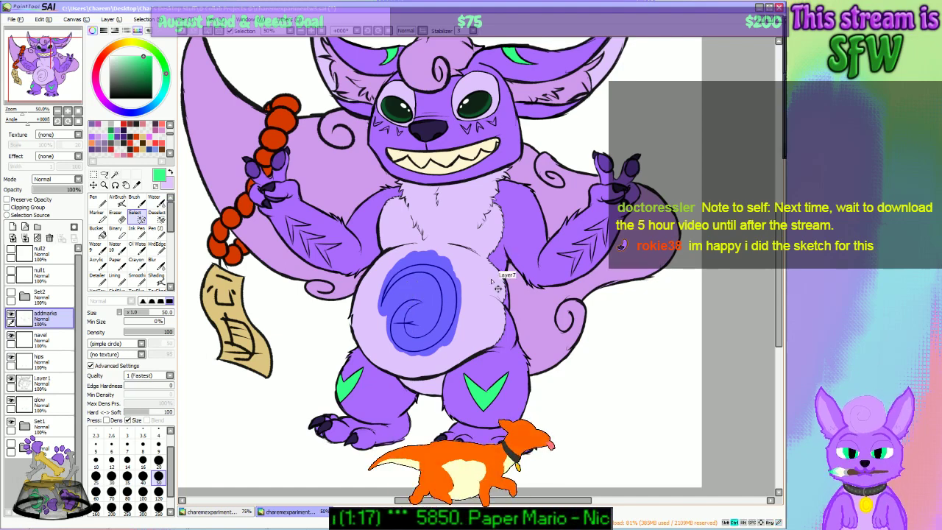
# Step: Move the selected belly spiral onto its own layer and shift it sideways so its inner coil surrounds the navel
pyautogui.hotkey('ctrl', 'x')
pyautogui.hotkey('ctrl', 'v')
pyautogui.hotkey('ctrl', 't')
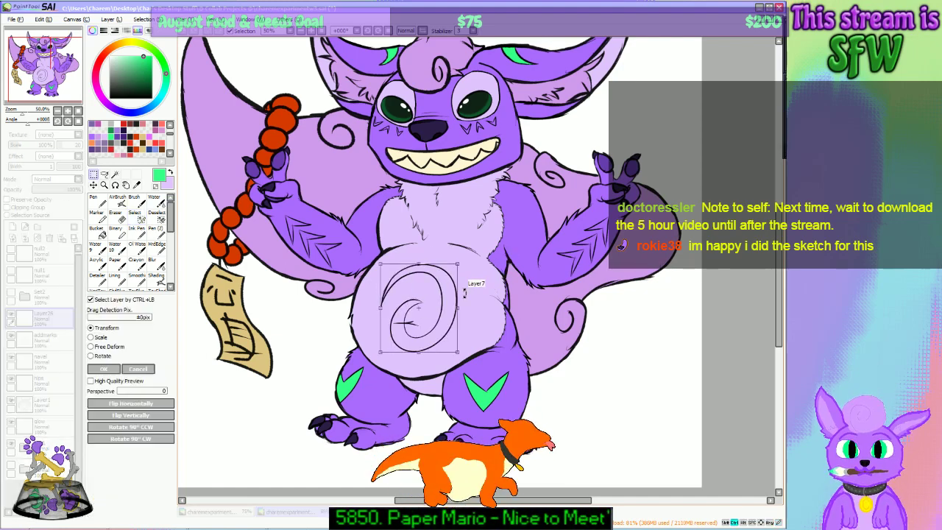
pyautogui.moveTo(441, 309); pyautogui.dragTo(422, 300)
pyautogui.click(103, 369)
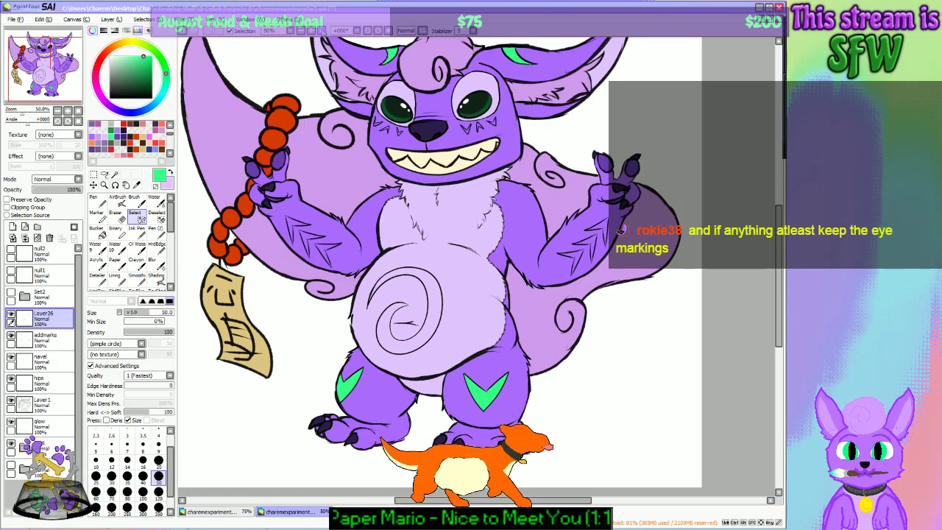
# Step: Widen the belly spiral slightly, recentre it around the navel, and check it against the whole figure
pyautogui.click(301, 32)
pyautogui.click(301, 33)
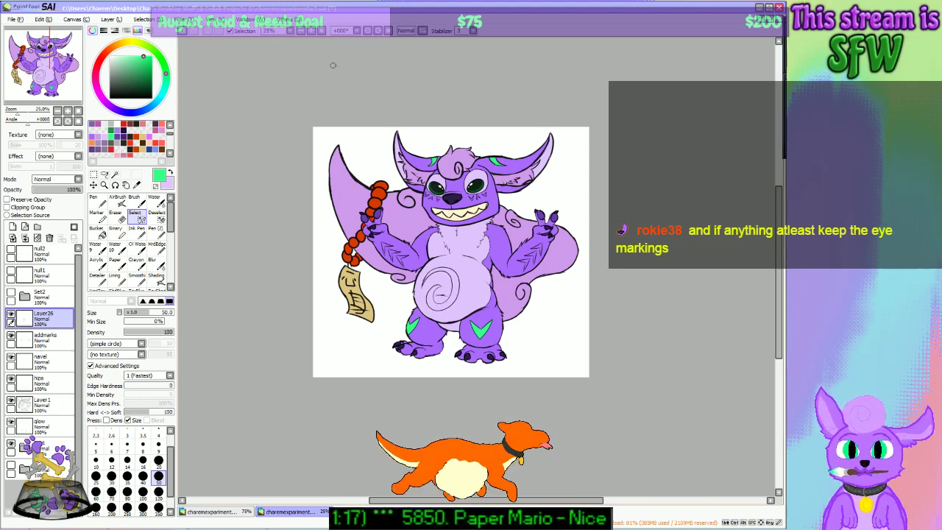
pyautogui.click(313, 33)
pyautogui.click(313, 33)
pyautogui.hotkey('ctrl', 't')
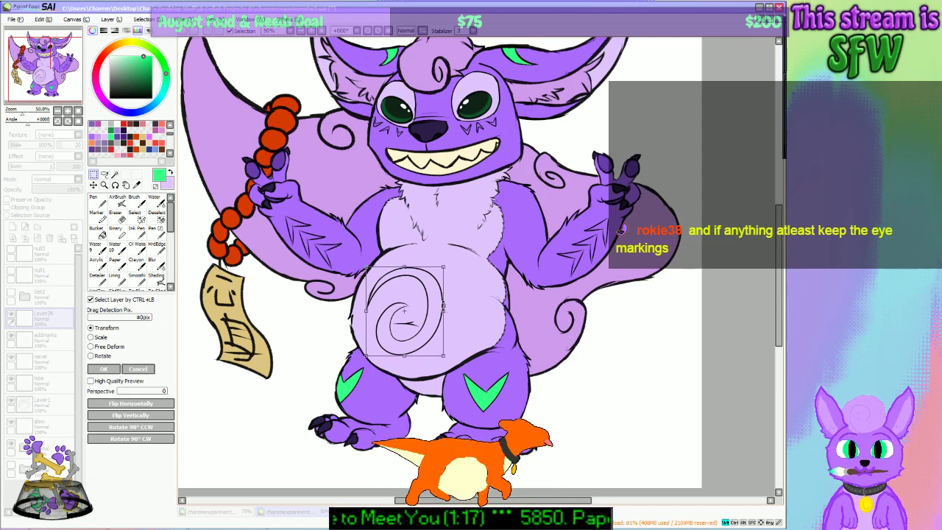
pyautogui.moveTo(449, 312); pyautogui.dragTo(454, 312)
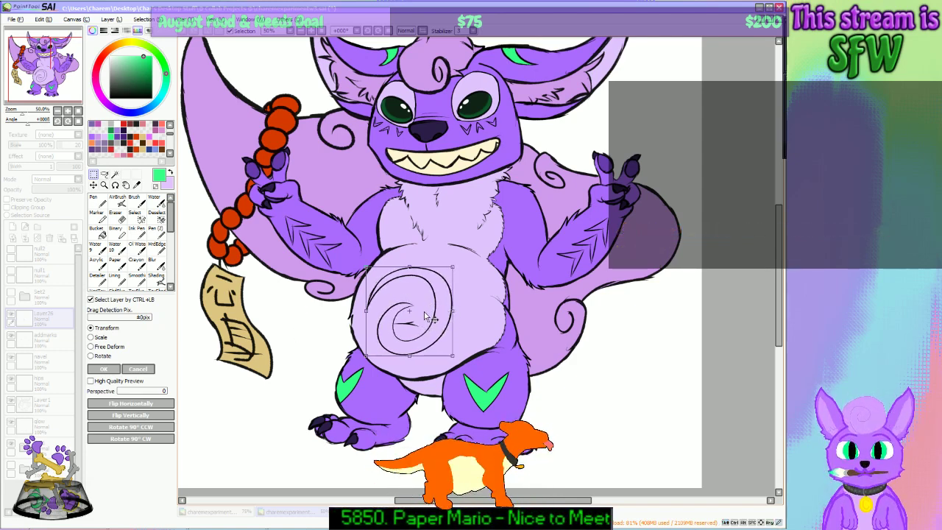
pyautogui.moveTo(430, 316); pyautogui.dragTo(426, 315)
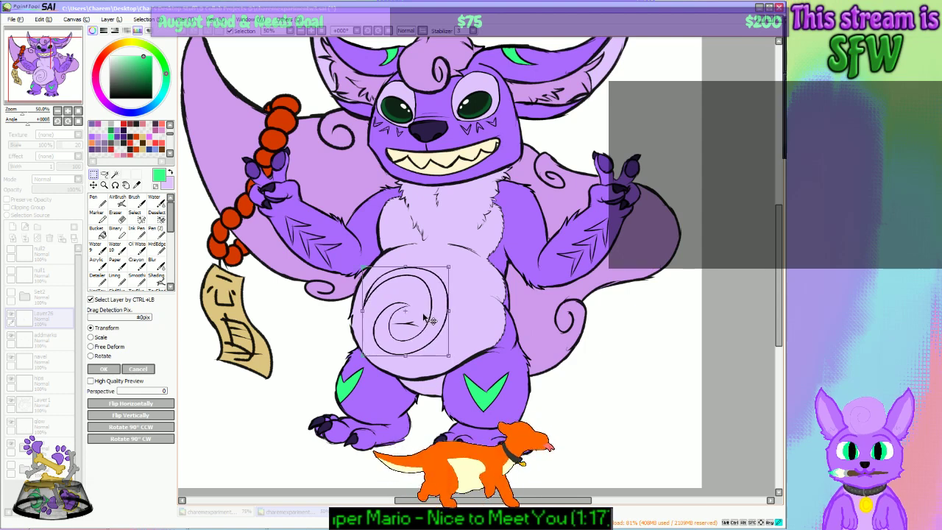
pyautogui.click(103, 368)
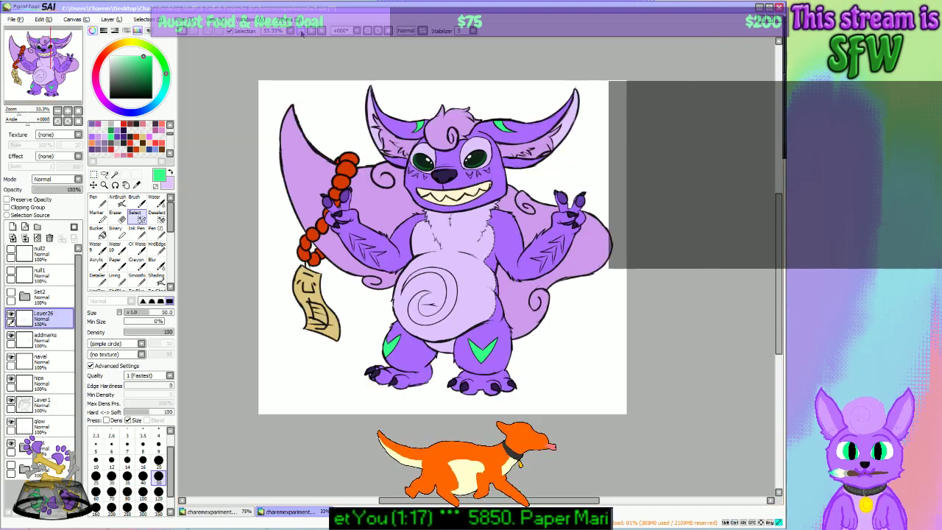
pyautogui.click(299, 33)
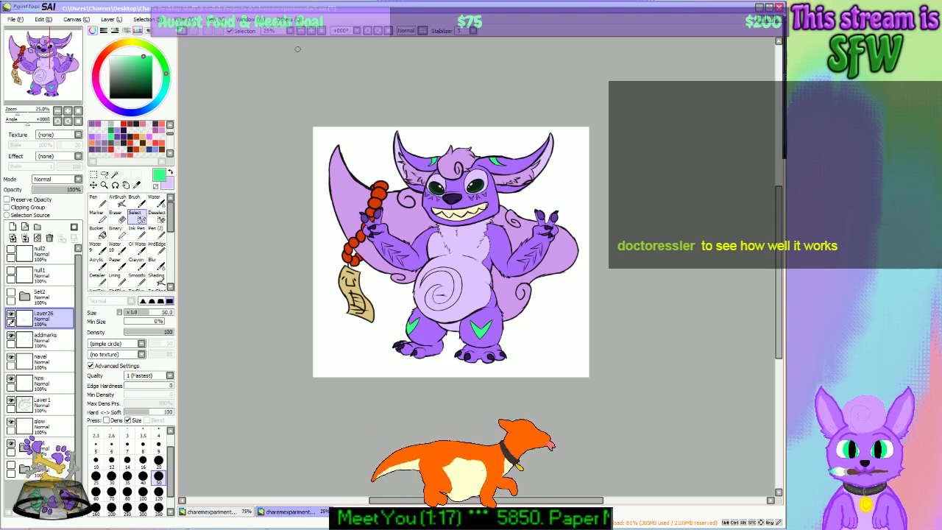
pyautogui.scroll(4, 297, 48)
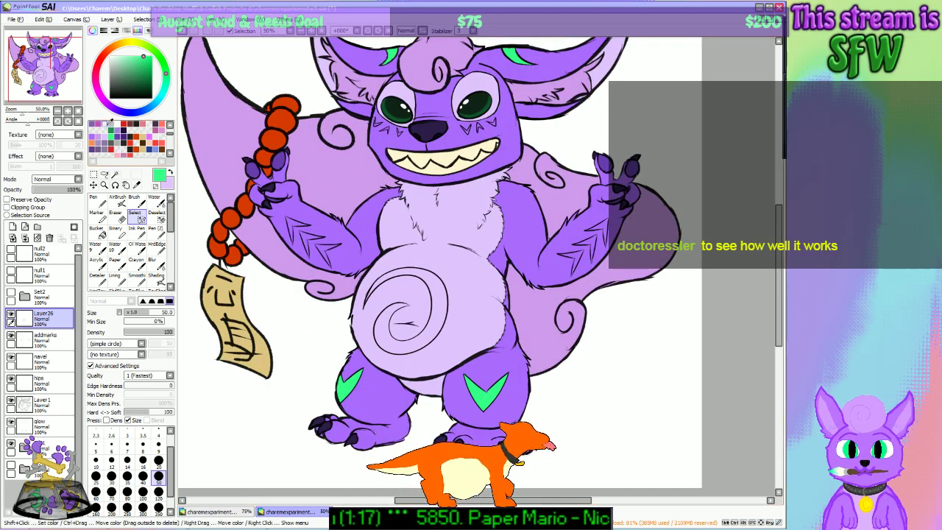
# Step: Add a new layer named "marks" directly above the Set1 folder
pyautogui.moveTo(61, 76); pyautogui.dragTo(64, 73)
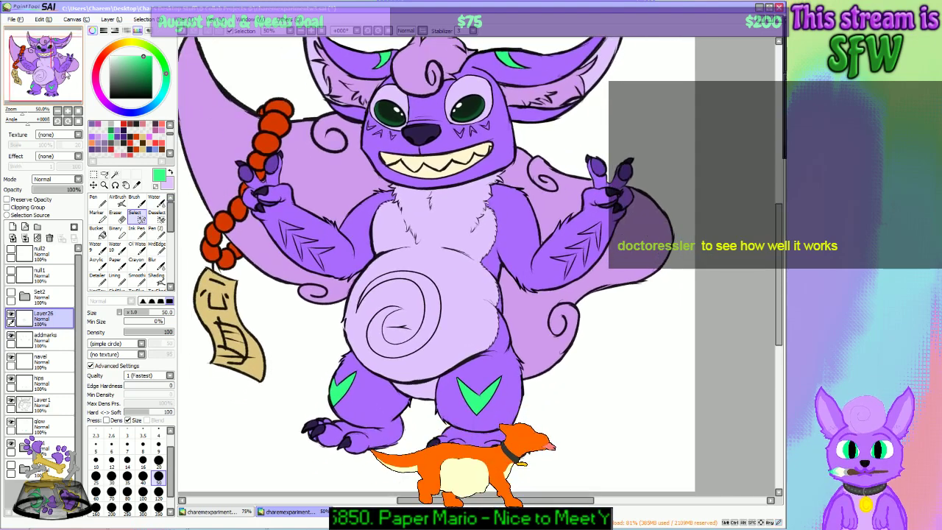
pyautogui.press('n')
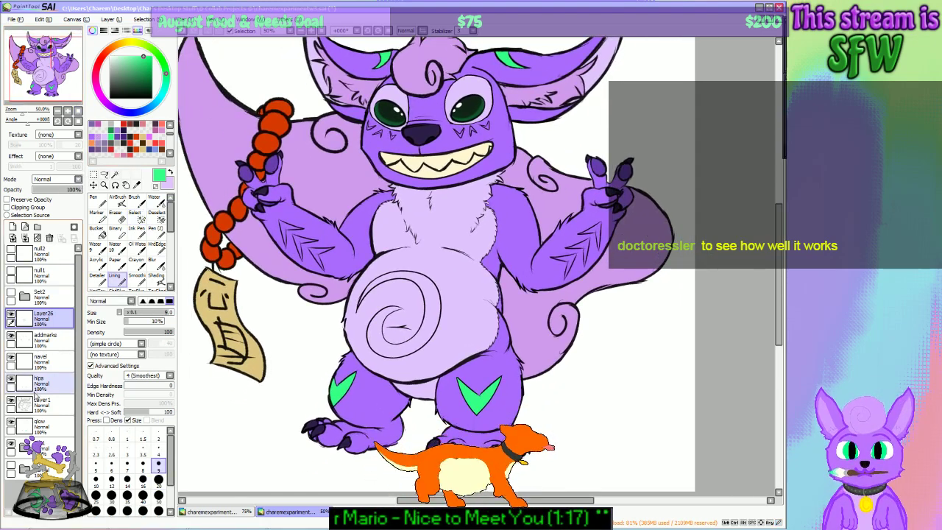
pyautogui.click(41, 448)
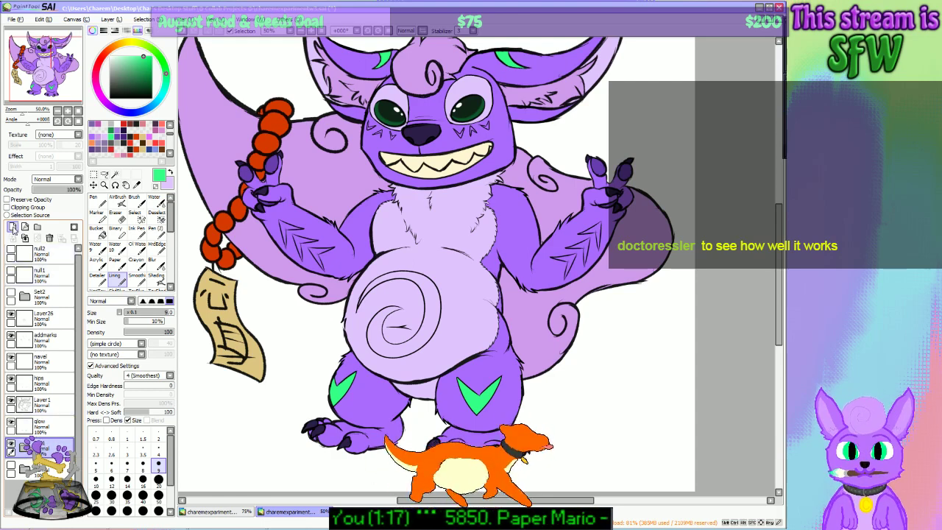
pyautogui.doubleClick(44, 446)
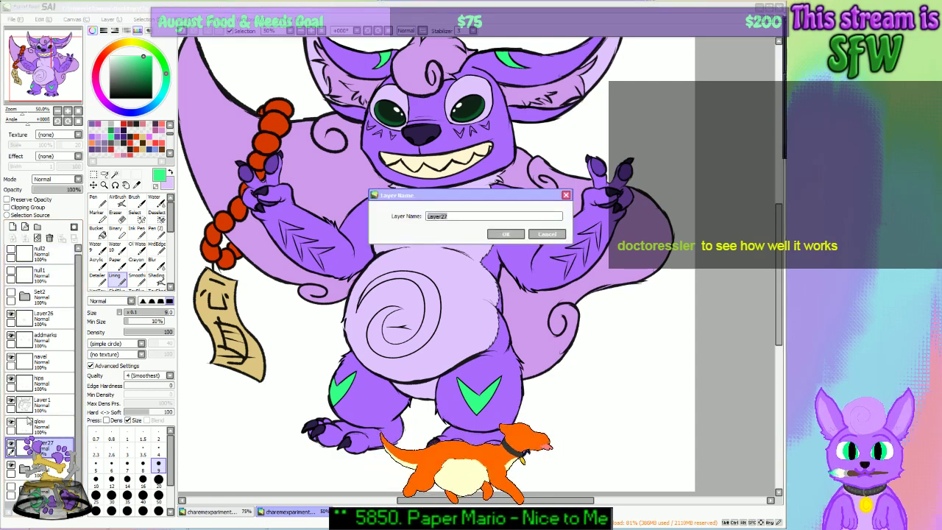
pyautogui.write('marks')
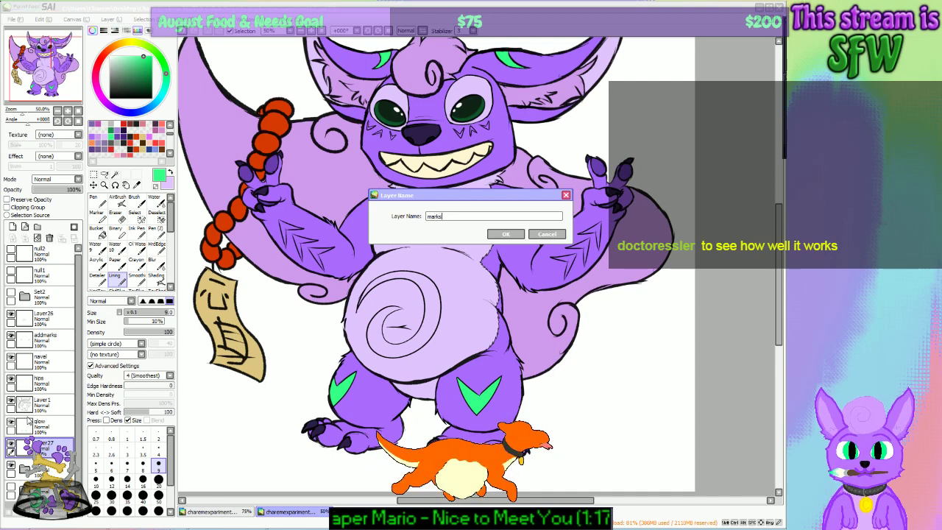
pyautogui.press('Return')
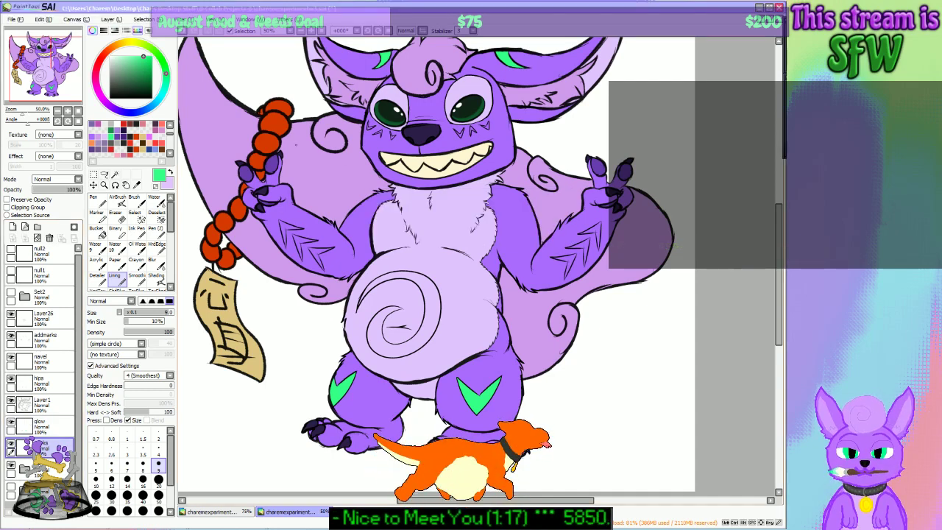
# Step: Merge the belly spiral's layer down into addmarks and compare the figure with and without the markings
pyautogui.moveTo(42, 72)
pyautogui.mouseDown()
pyautogui.moveTo(38, 61)
pyautogui.moveTo(35, 74)
pyautogui.mouseUp()
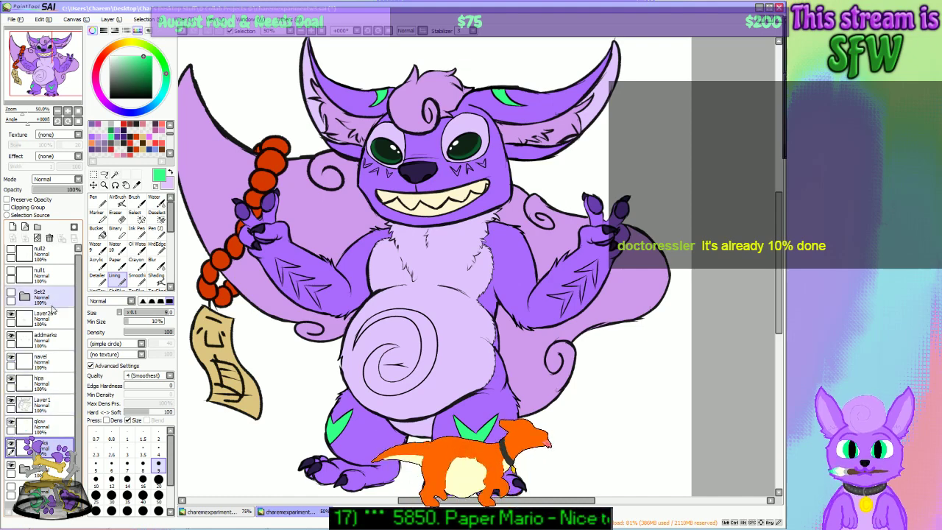
pyautogui.click(11, 316)
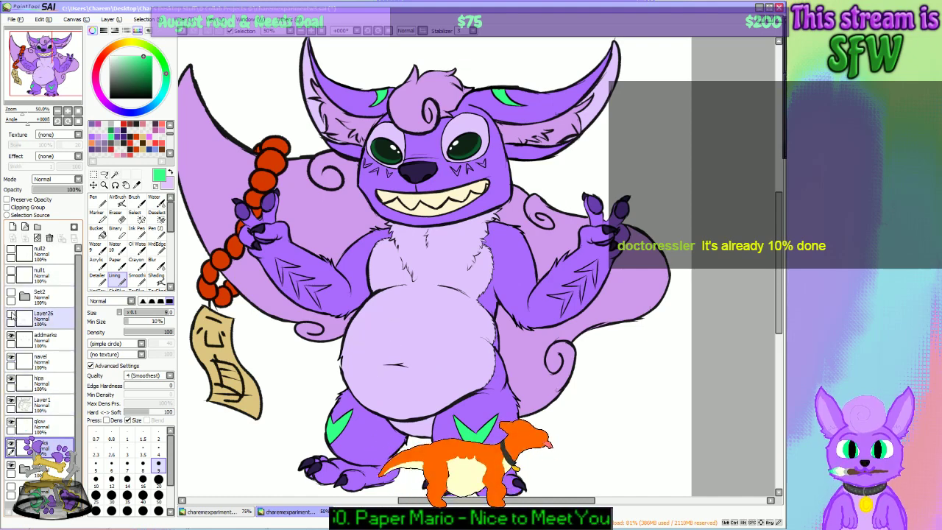
pyautogui.click(11, 315)
pyautogui.click(40, 324)
pyautogui.click(24, 239)
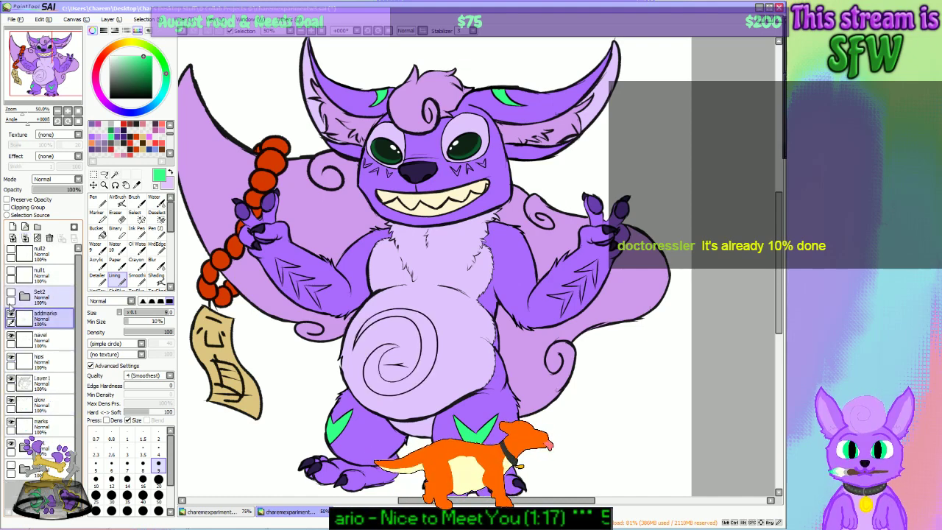
pyautogui.click(11, 315)
pyautogui.click(11, 316)
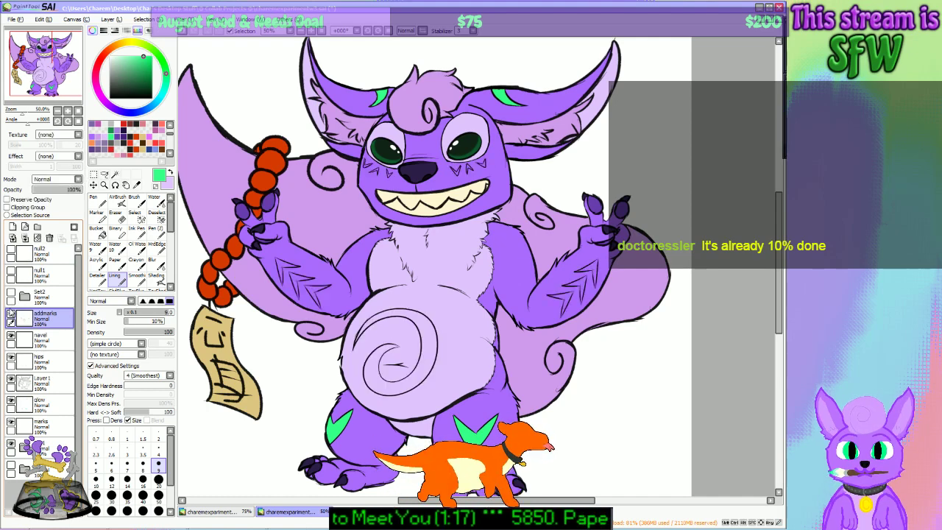
pyautogui.click(11, 315)
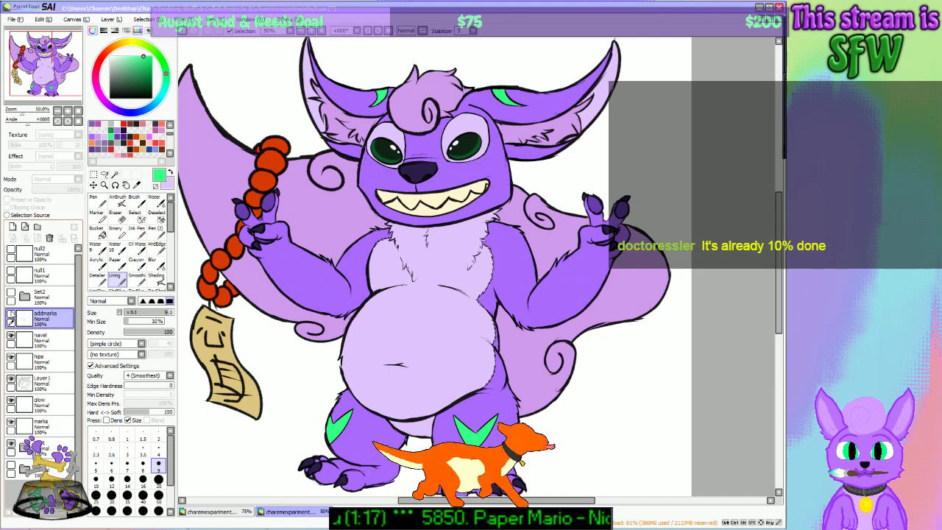
pyautogui.click(11, 316)
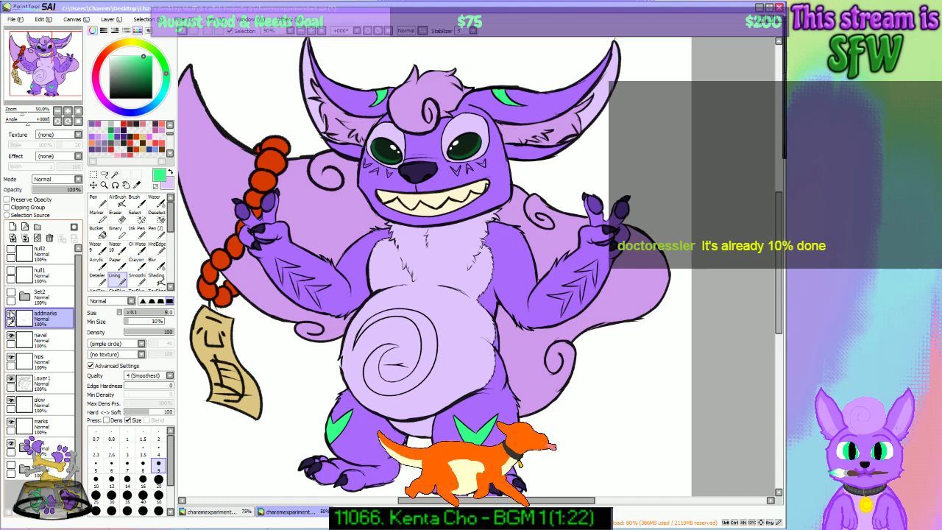
# Step: Move the selected details around both eyes from addmarks onto their own layer beneath navel and name that layer "eyes"
pyautogui.moveTo(50, 102); pyautogui.dragTo(54, 75)
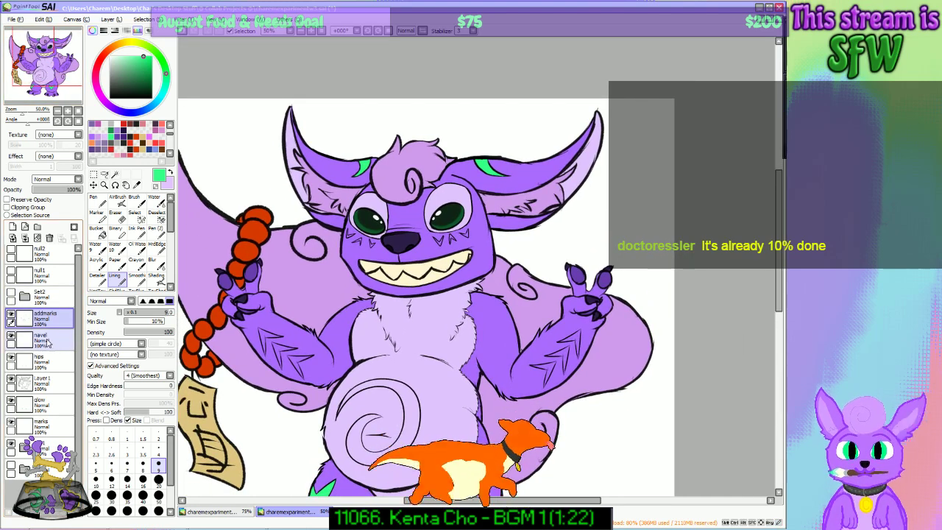
pyautogui.click(135, 213)
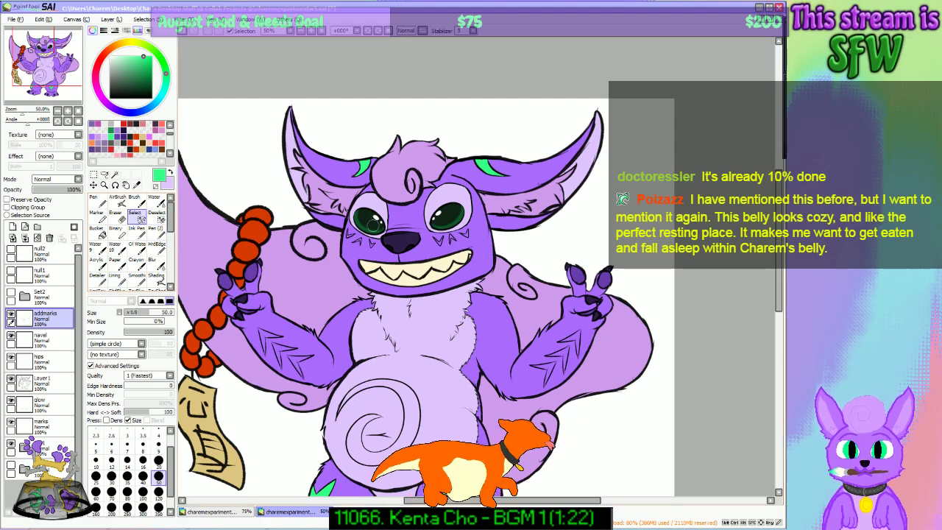
pyautogui.moveTo(355, 222)
pyautogui.mouseDown()
pyautogui.moveTo(375, 236)
pyautogui.moveTo(362, 232)
pyautogui.moveTo(381, 224)
pyautogui.moveTo(387, 239)
pyautogui.moveTo(480, 237)
pyautogui.mouseUp()
pyautogui.hotkey('ctrl', 'x')
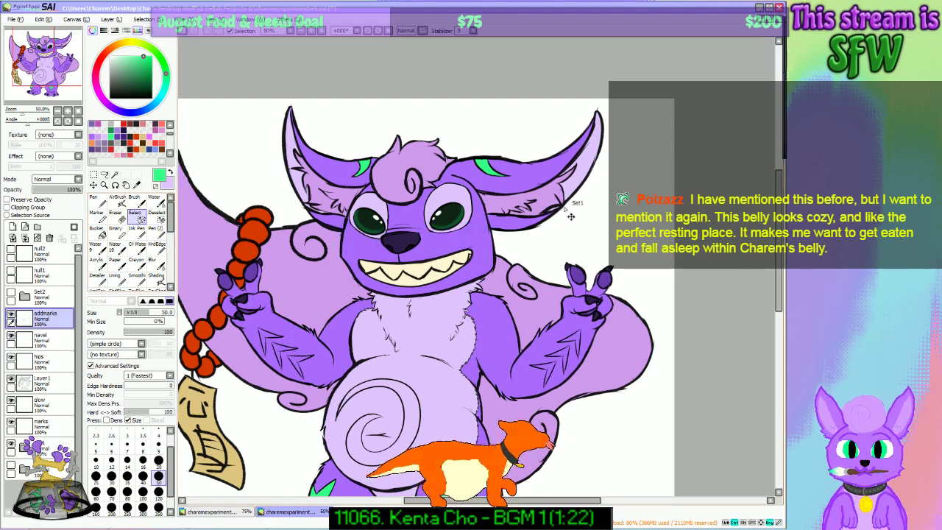
pyautogui.hotkey('ctrl', 'v')
pyautogui.moveTo(60, 315); pyautogui.dragTo(58, 374)
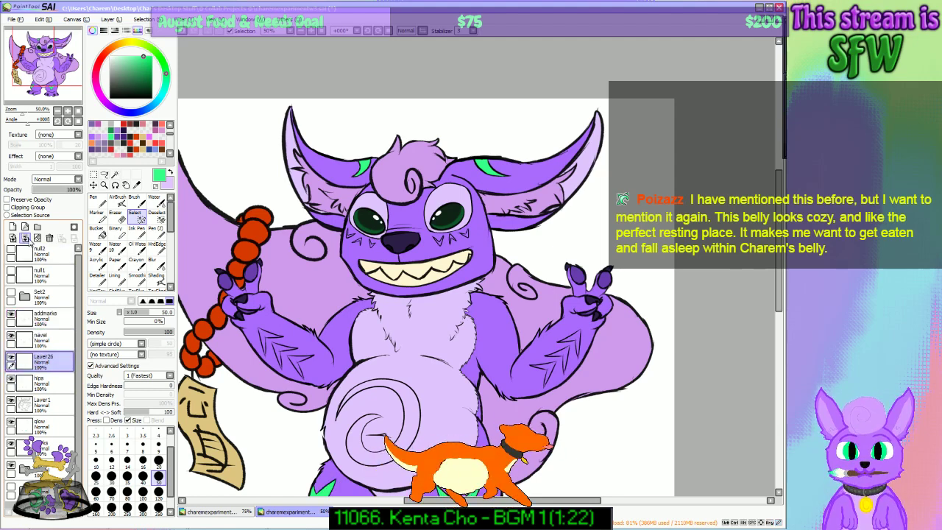
pyautogui.doubleClick(50, 362)
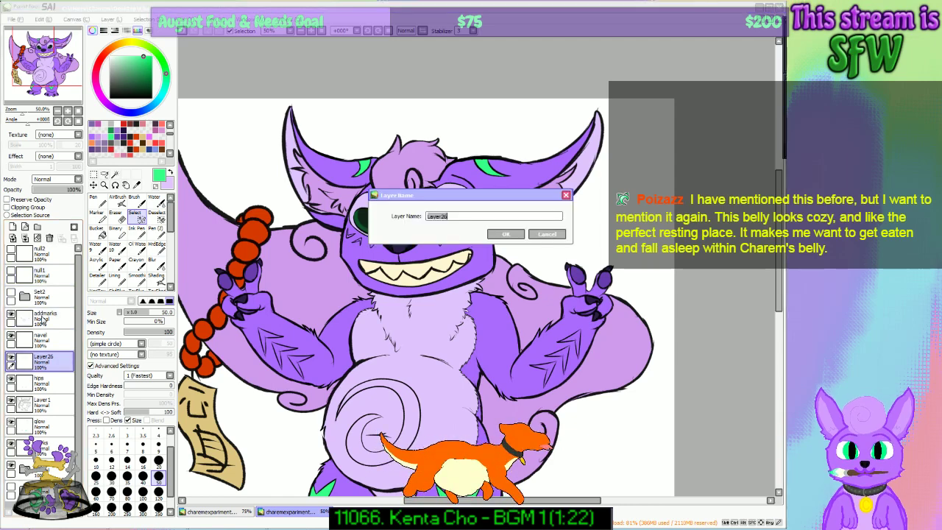
pyautogui.write('eyes')
pyautogui.press('Return')
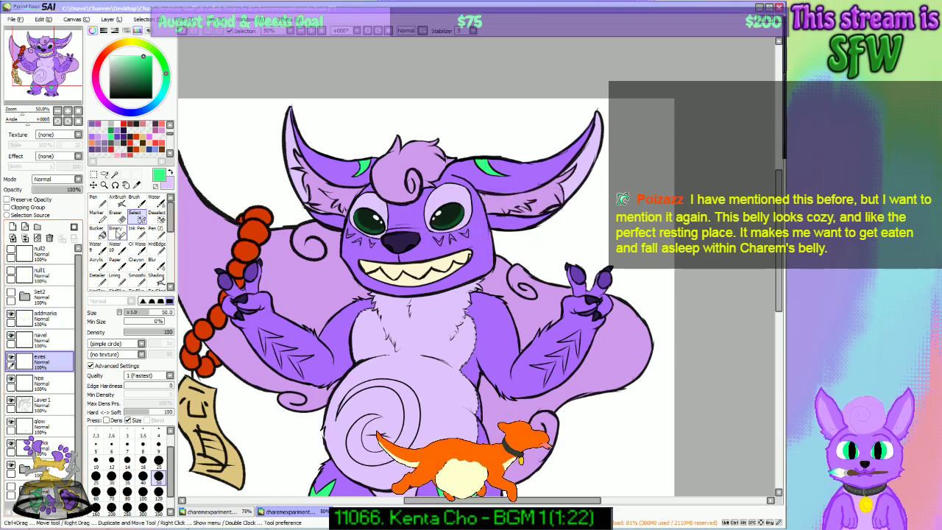
# Step: Make glow the active layer and choose the Lining brush for painting on the creature's face
pyautogui.click(43, 425)
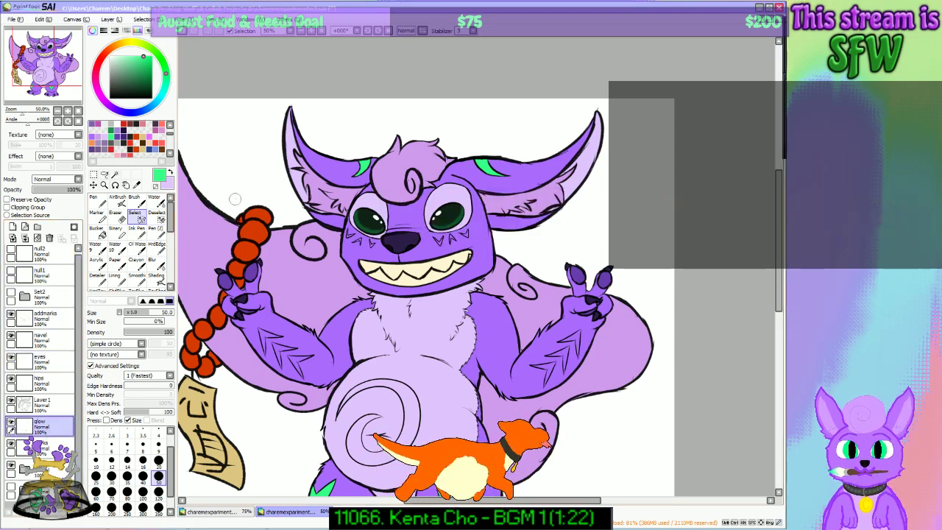
pyautogui.click(114, 277)
pyautogui.click(309, 30)
pyautogui.click(310, 31)
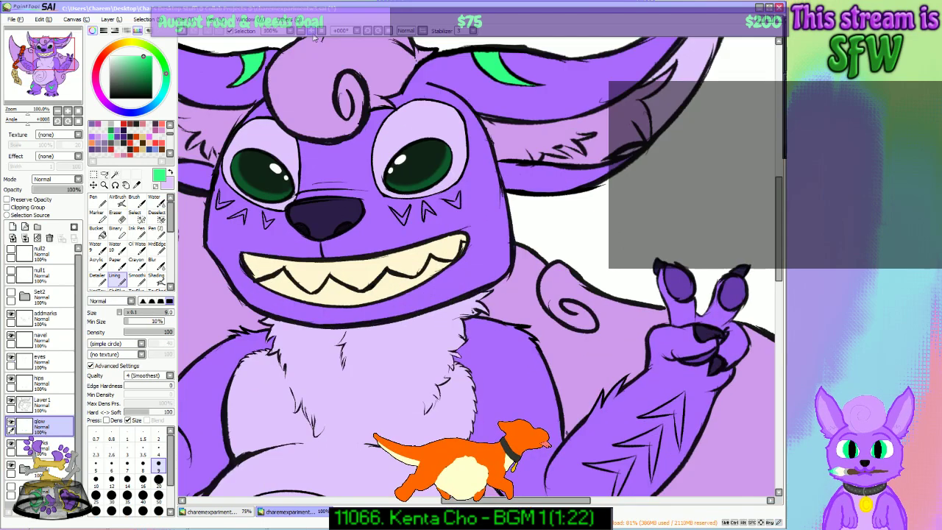
pyautogui.moveTo(58, 64); pyautogui.dragTo(59, 73)
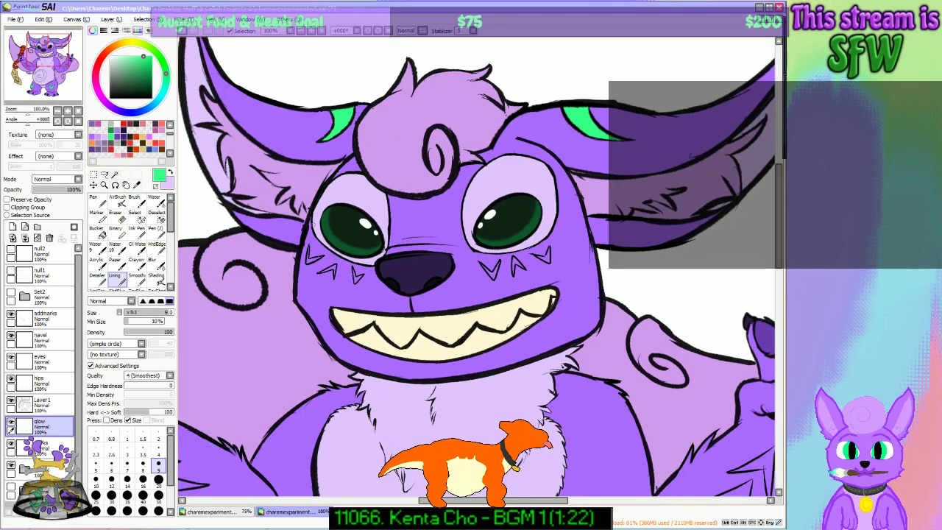
# Step: Check the live broadcast in the streaming software, then minimise its window to return to the drawing
pyautogui.moveTo(302, 527)
pyautogui.click(382, 519)
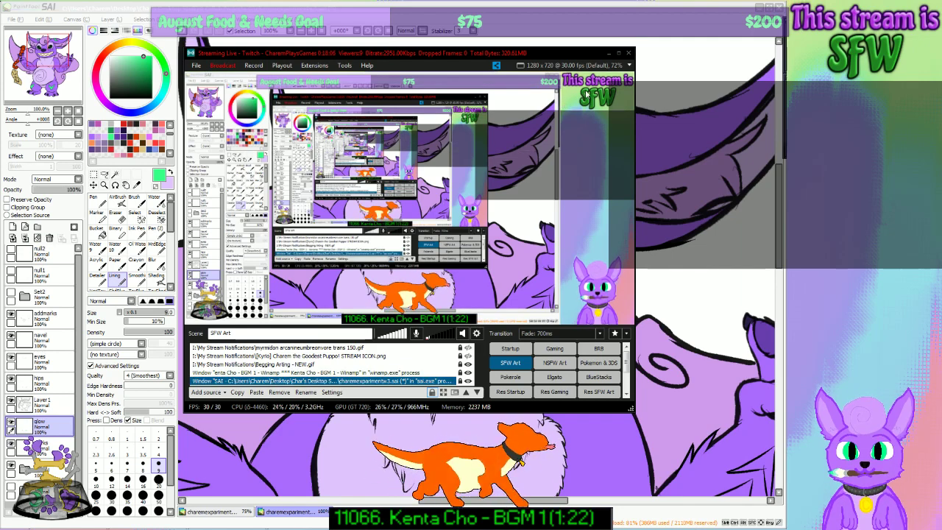
pyautogui.click(607, 53)
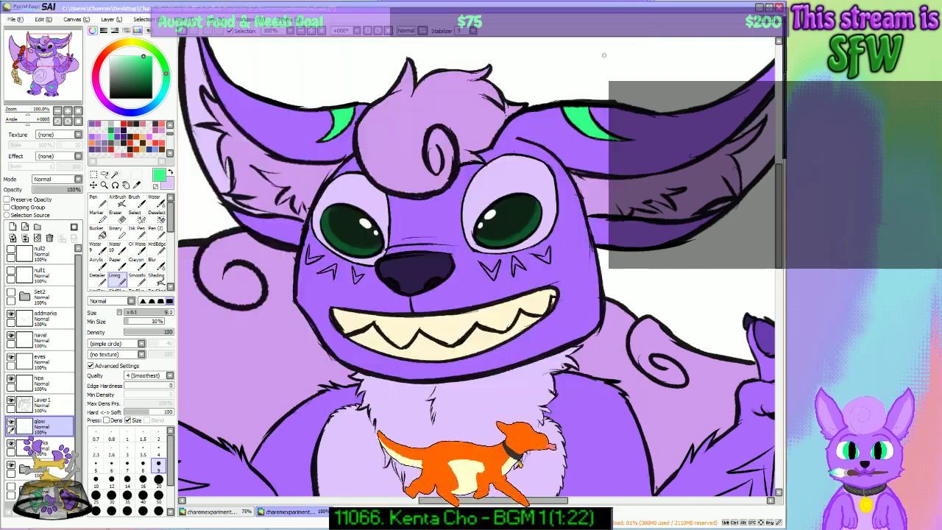
# Step: Fill the three markings under the picture's left eye and the one nearest the nose under the other eye with bright green
pyautogui.click(313, 31)
pyautogui.click(313, 31)
pyautogui.moveTo(59, 72); pyautogui.dragTo(54, 70)
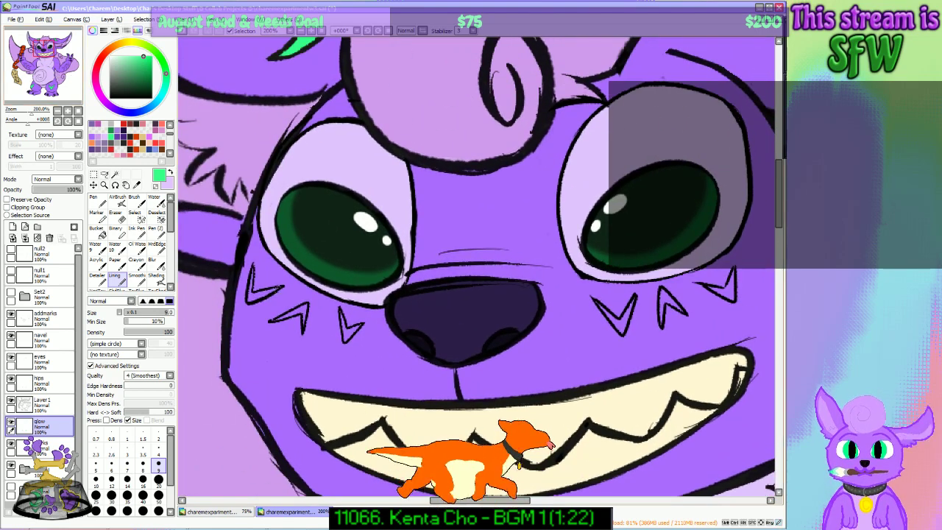
pyautogui.moveTo(250, 302); pyautogui.dragTo(270, 290)
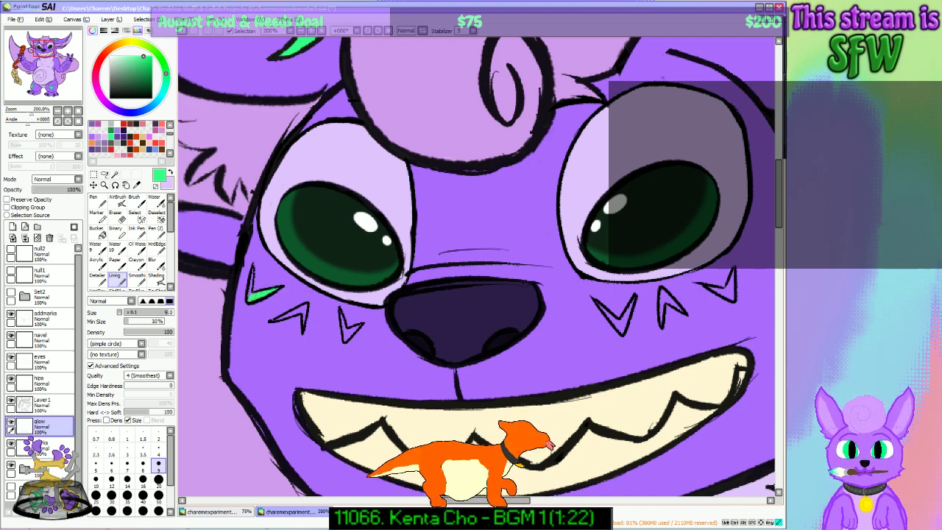
pyautogui.moveTo(250, 292); pyautogui.dragTo(252, 270)
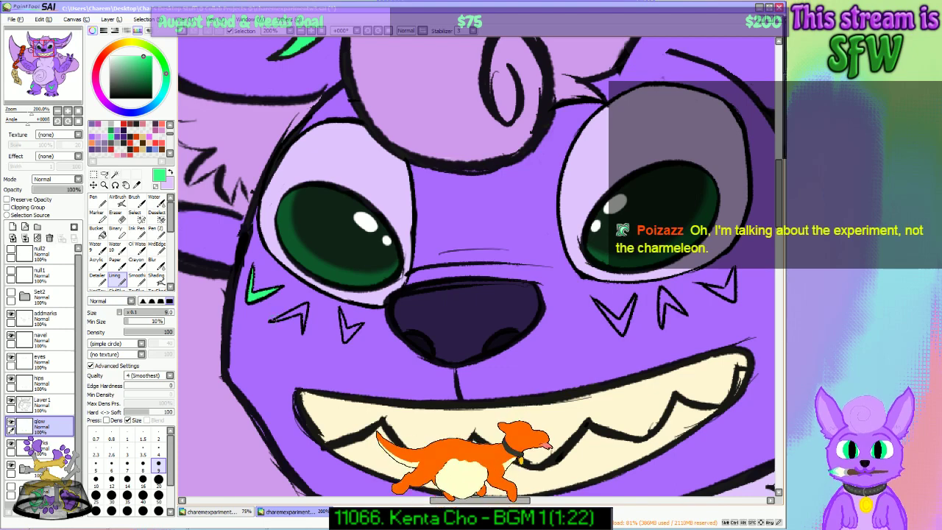
pyautogui.moveTo(283, 319)
pyautogui.mouseDown()
pyautogui.moveTo(298, 308)
pyautogui.moveTo(302, 322)
pyautogui.moveTo(306, 304)
pyautogui.moveTo(298, 308)
pyautogui.mouseUp()
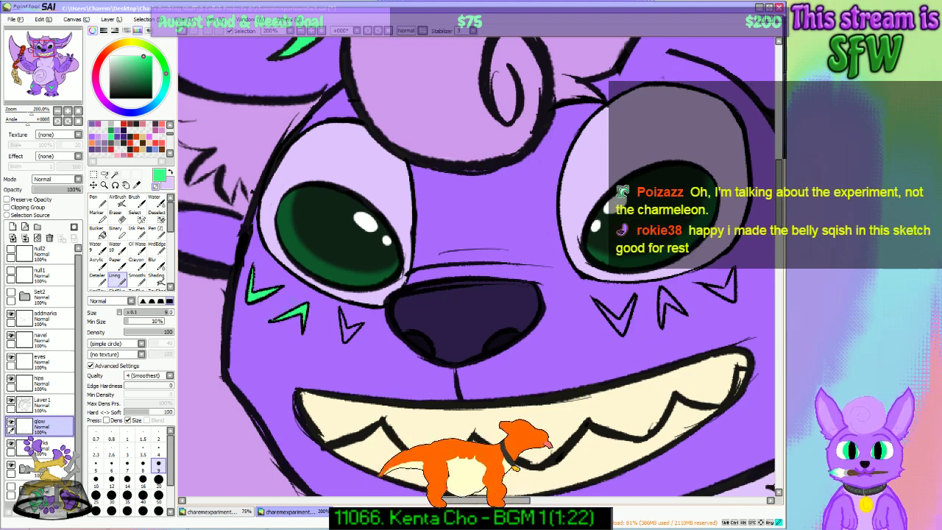
pyautogui.click(345, 337)
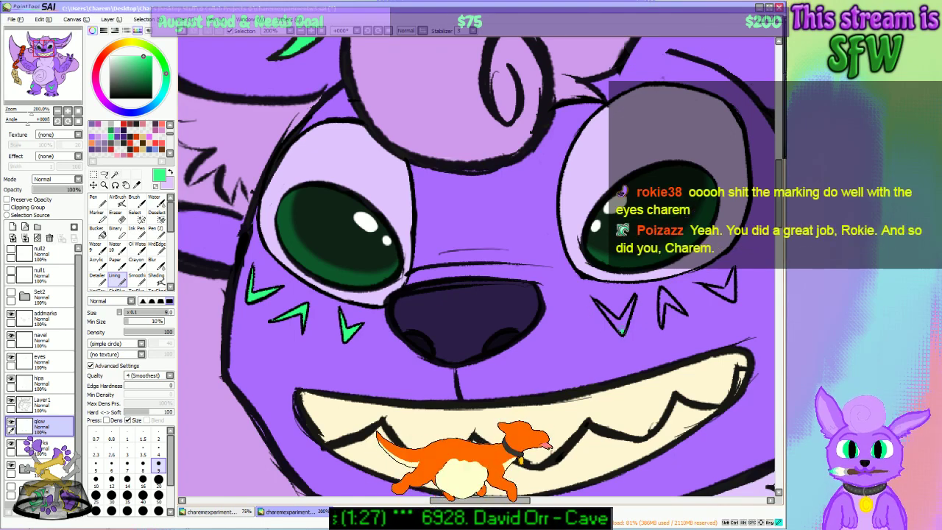
pyautogui.moveTo(622, 333)
pyautogui.mouseDown()
pyautogui.moveTo(632, 300)
pyautogui.moveTo(616, 321)
pyautogui.moveTo(596, 299)
pyautogui.moveTo(607, 314)
pyautogui.mouseUp()
# Step: Look up the file info of the music track being played and close it again
pyautogui.press('-')
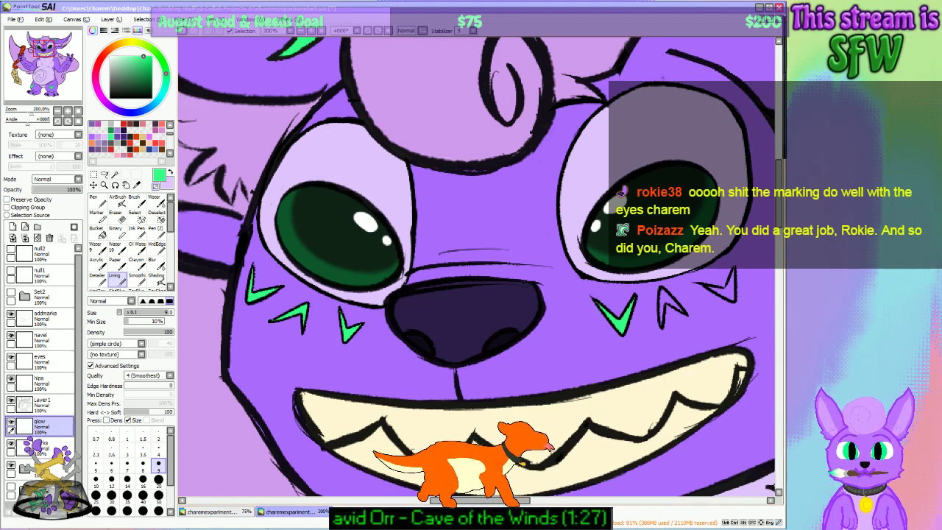
pyautogui.hotkey('alt', '3')
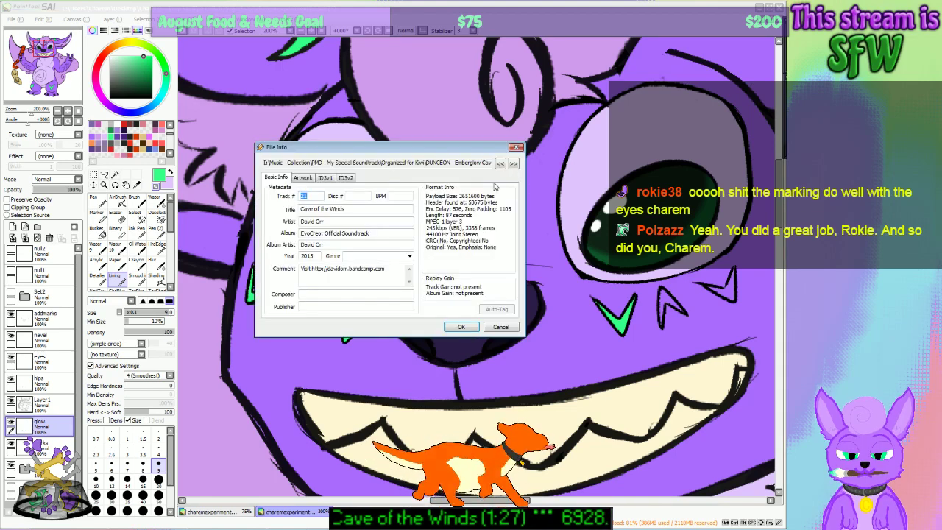
pyautogui.click(516, 147)
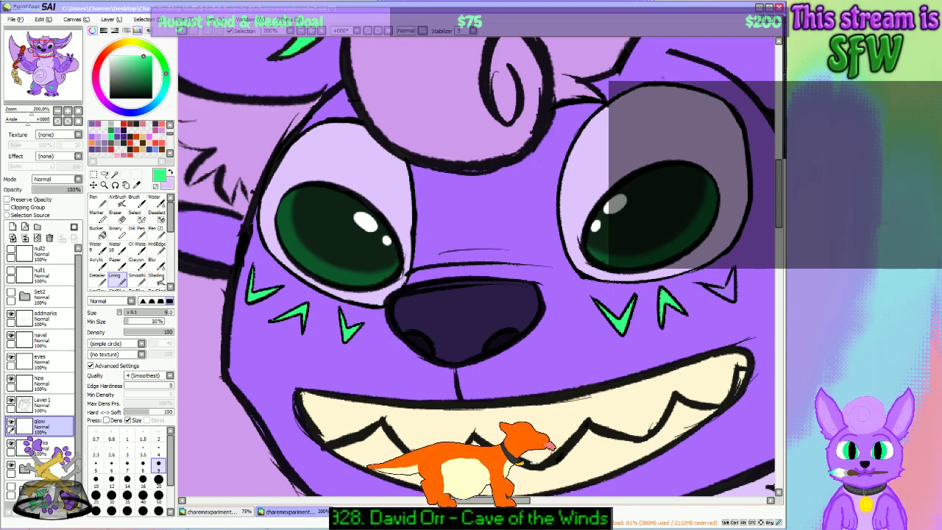
# Step: Finish filling the outermost marking under the picture's right eye with bright green and check the whole figure
pyautogui.moveTo(709, 288)
pyautogui.mouseDown()
pyautogui.moveTo(724, 295)
pyautogui.moveTo(712, 288)
pyautogui.mouseUp()
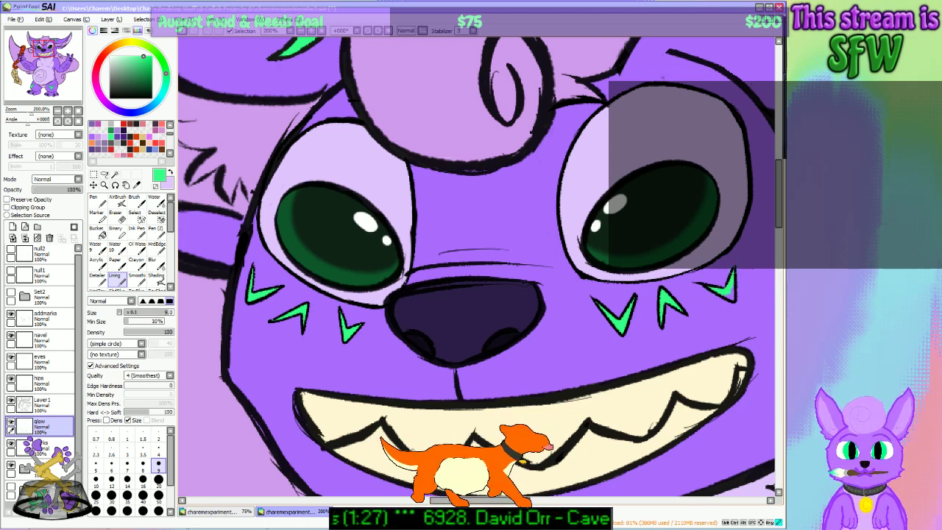
pyautogui.moveTo(730, 296); pyautogui.dragTo(725, 295)
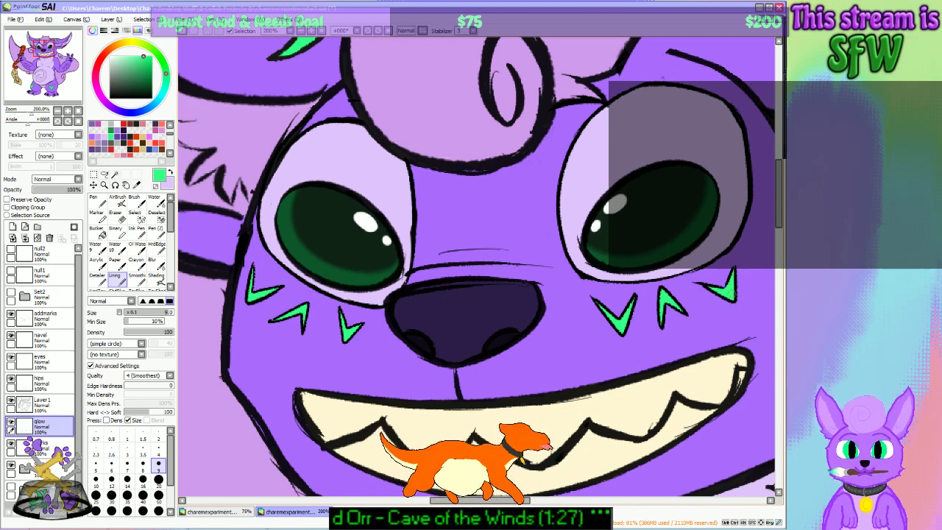
pyautogui.click(300, 31)
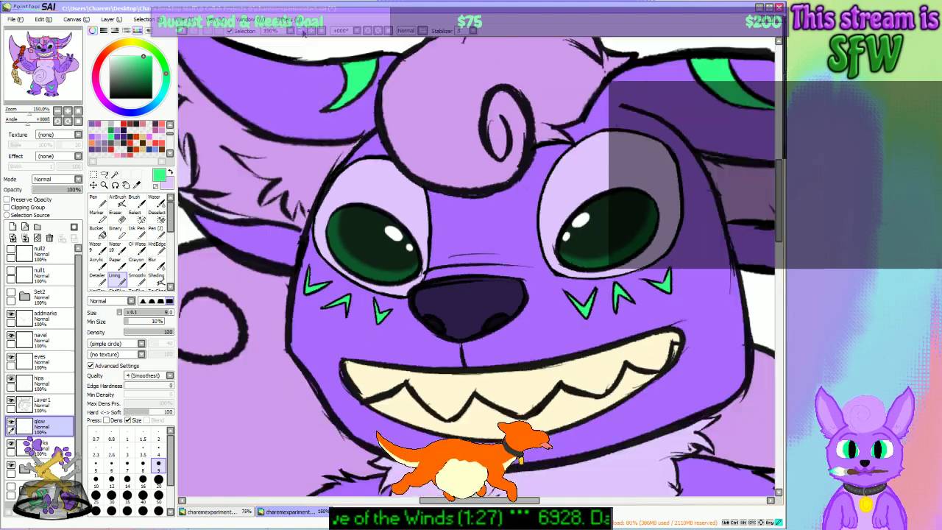
pyautogui.click(301, 31)
pyautogui.click(300, 31)
pyautogui.click(300, 31)
pyautogui.click(300, 31)
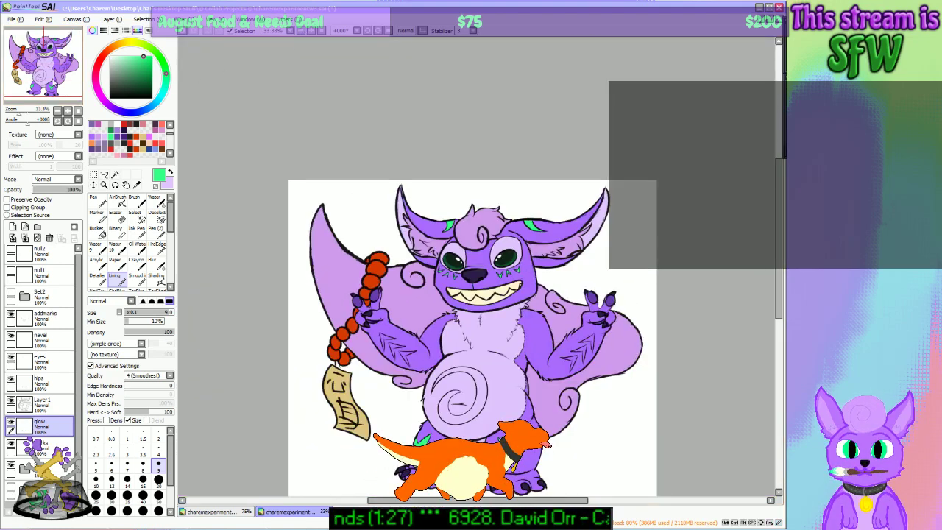
pyautogui.moveTo(46, 74)
pyautogui.mouseDown()
pyautogui.moveTo(57, 90)
pyautogui.moveTo(55, 74)
pyautogui.mouseUp()
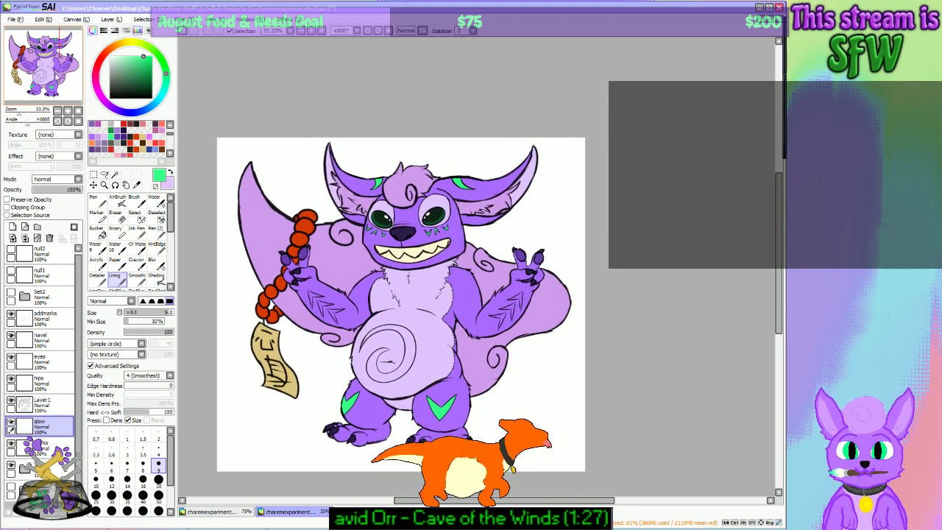
# Step: Darken the green markings on the glow layer with Hue and Saturation, setting Luminescence to -19
pyautogui.click(178, 19)
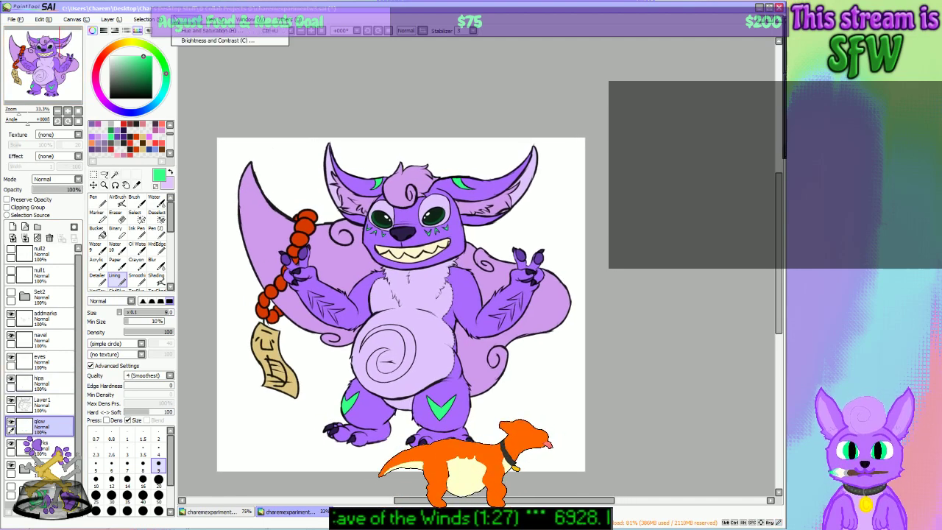
pyautogui.click(179, 30)
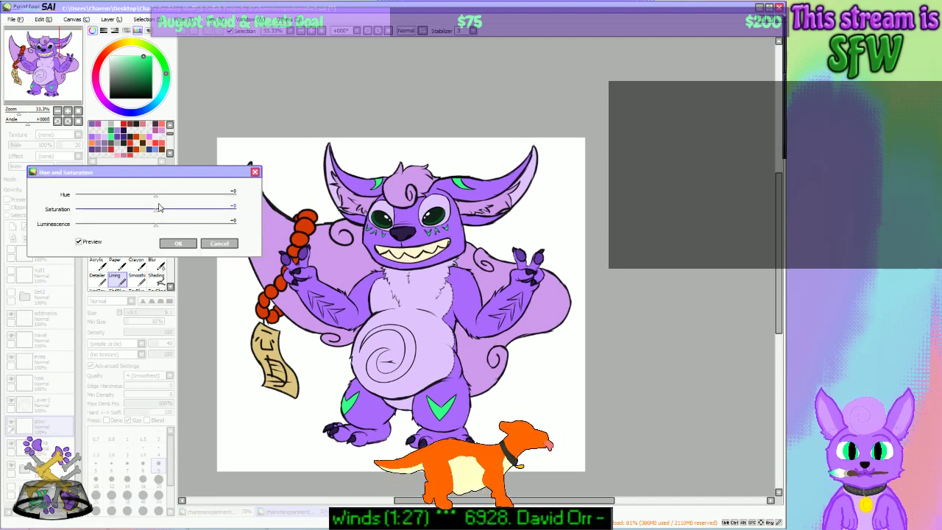
pyautogui.moveTo(156, 228)
pyautogui.mouseDown()
pyautogui.moveTo(138, 229)
pyautogui.moveTo(144, 232)
pyautogui.mouseUp()
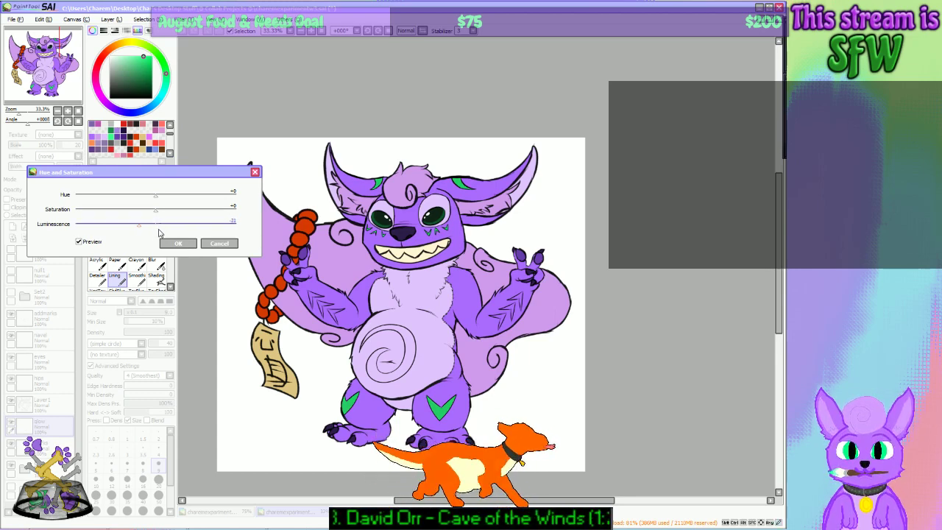
pyautogui.moveTo(140, 227)
pyautogui.mouseDown()
pyautogui.moveTo(156, 228)
pyautogui.moveTo(143, 228)
pyautogui.mouseUp()
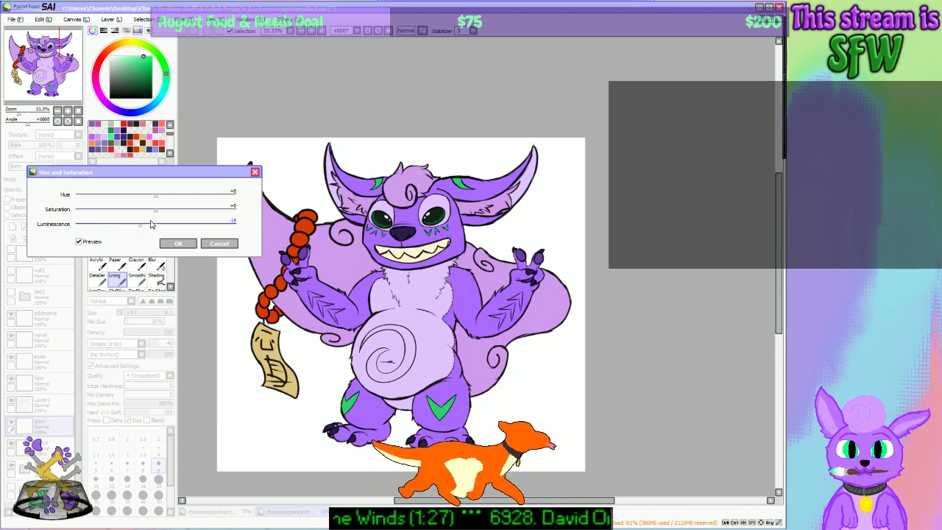
pyautogui.click(178, 243)
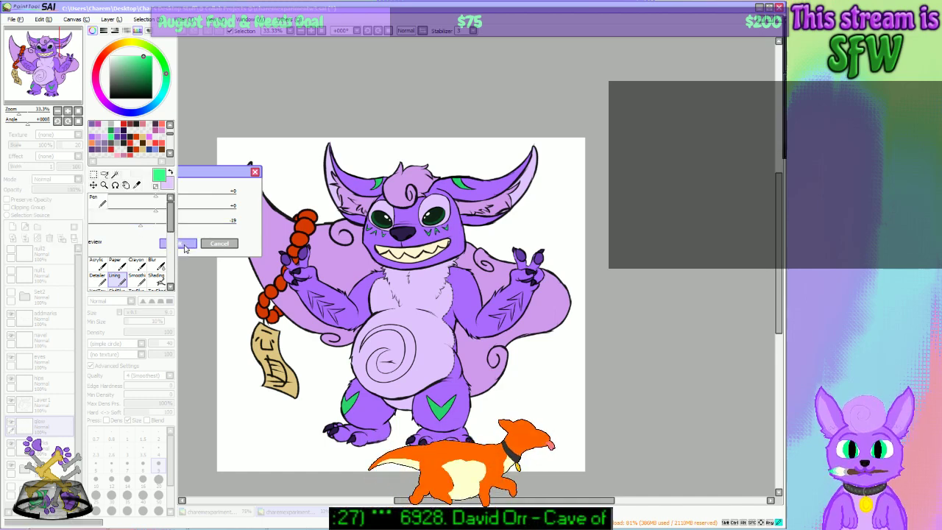
# Step: Compare the green markings before and after the luminescence change across the whole figure
pyautogui.moveTo(61, 70); pyautogui.dragTo(67, 74)
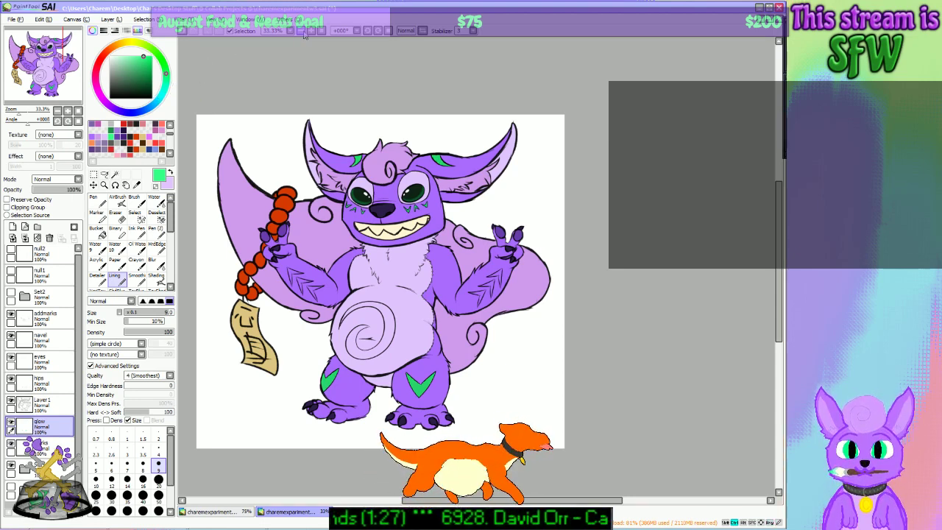
pyautogui.moveTo(53, 70); pyautogui.dragTo(43, 73)
pyautogui.hotkey('ctrl', 'z')
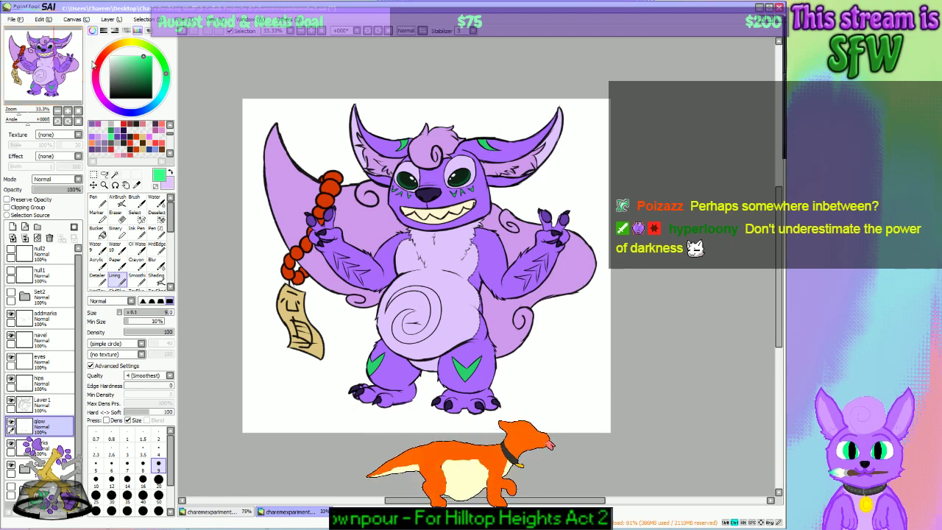
pyautogui.click(143, 19)
pyautogui.click(144, 19)
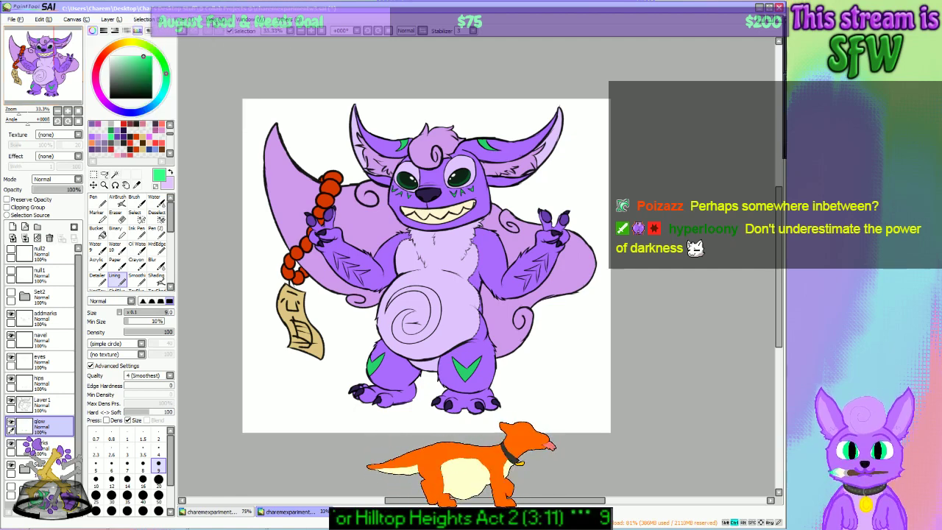
# Step: Choose a slightly darker green between the two tested shades and set the Pen brush to size 500
pyautogui.click(172, 173)
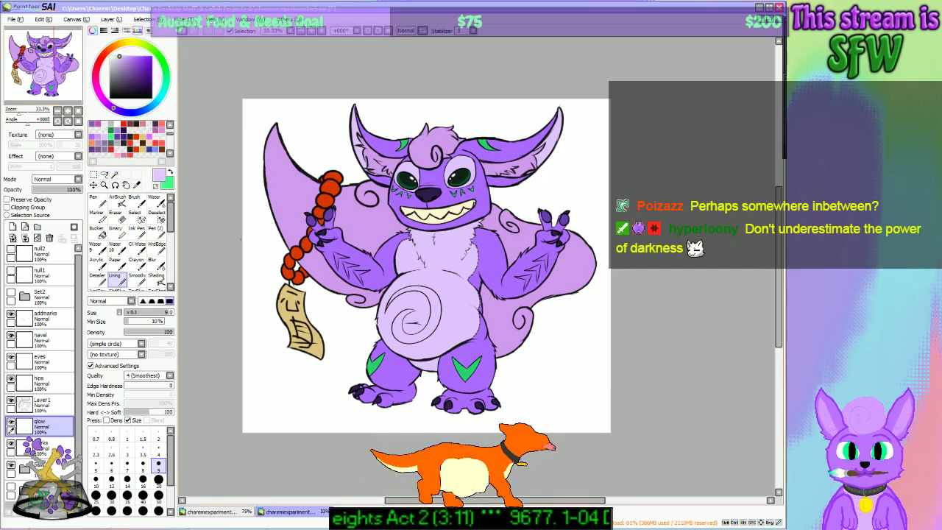
pyautogui.press('x')
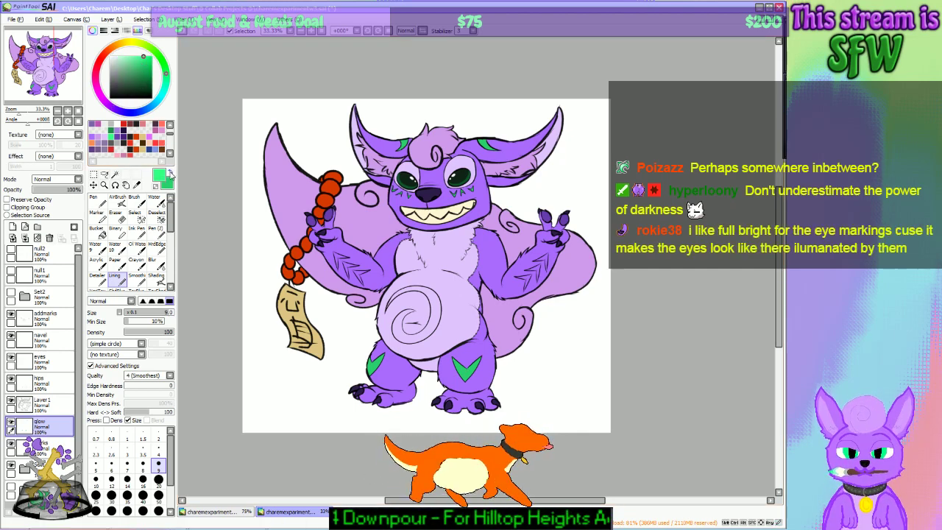
pyautogui.click(144, 60)
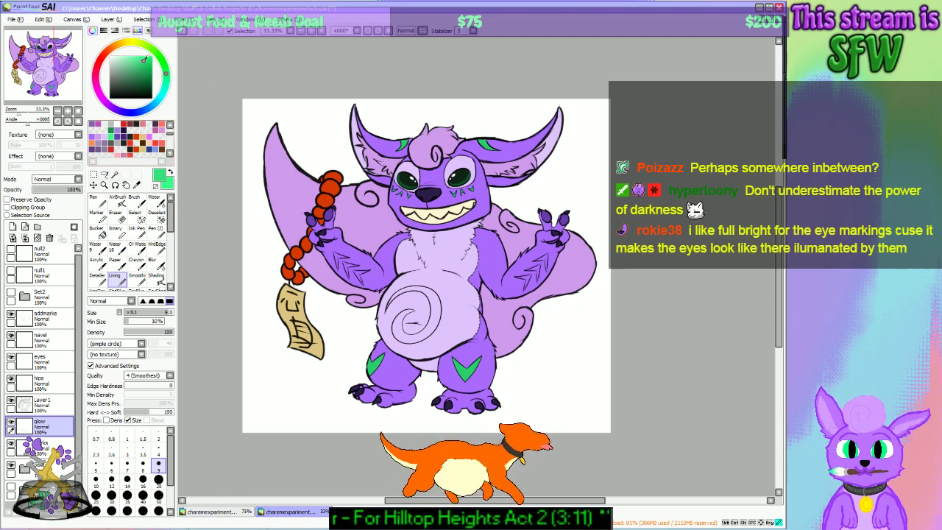
pyautogui.click(94, 199)
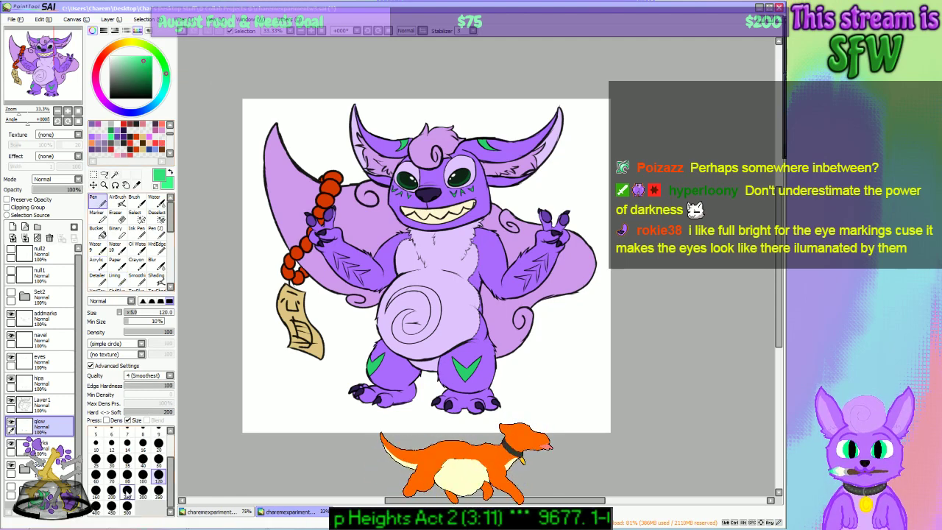
pyautogui.click(126, 506)
# Step: Try a large Pen stroke across the head, undo it, and preserve the opacity of the glow layer
pyautogui.click(44, 199)
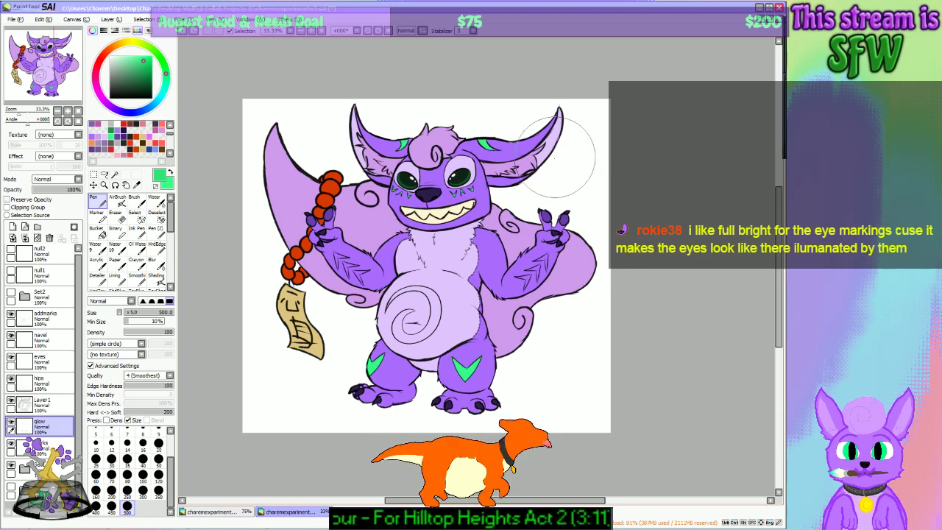
pyautogui.moveTo(559, 132); pyautogui.dragTo(434, 206)
pyautogui.hotkey('ctrl', 'z')
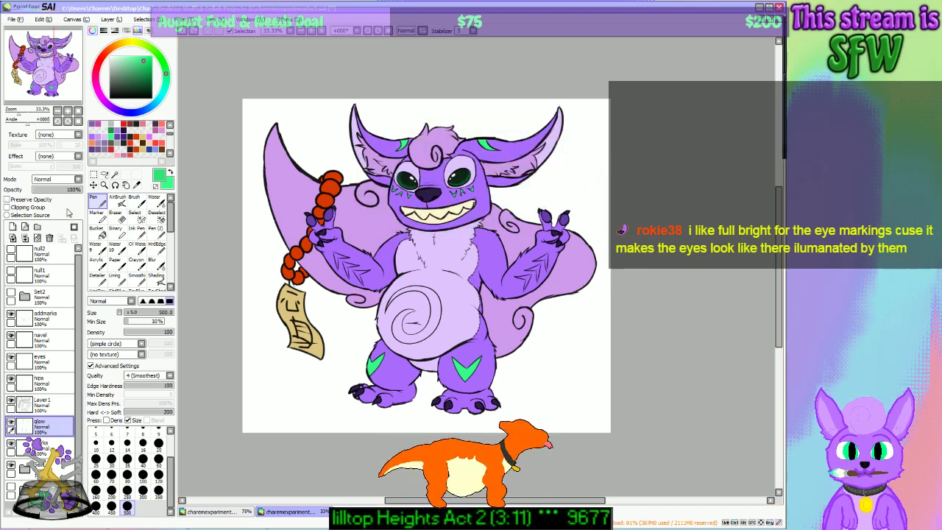
pyautogui.click(44, 199)
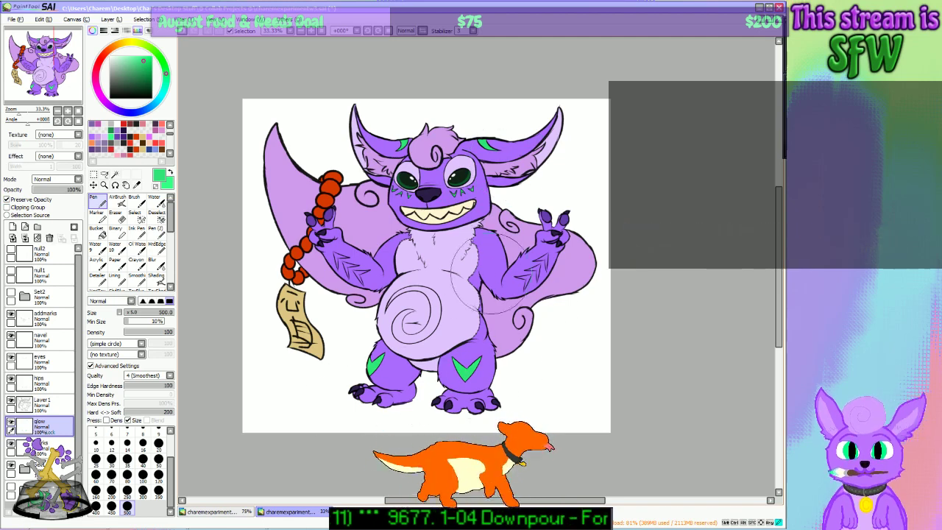
# Step: Switch back to the Lining brush at size 9 and inspect the green markings on the whole figure and legs
pyautogui.click(147, 19)
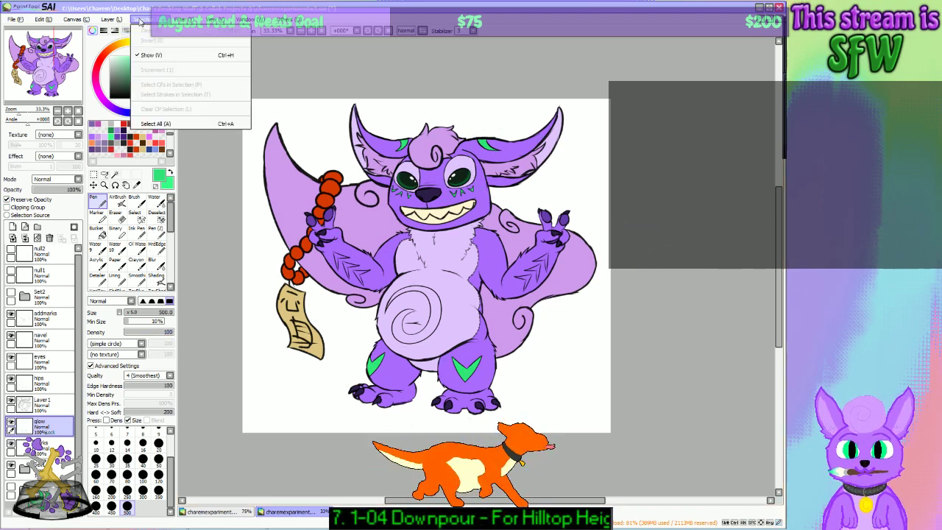
pyautogui.click(86, 22)
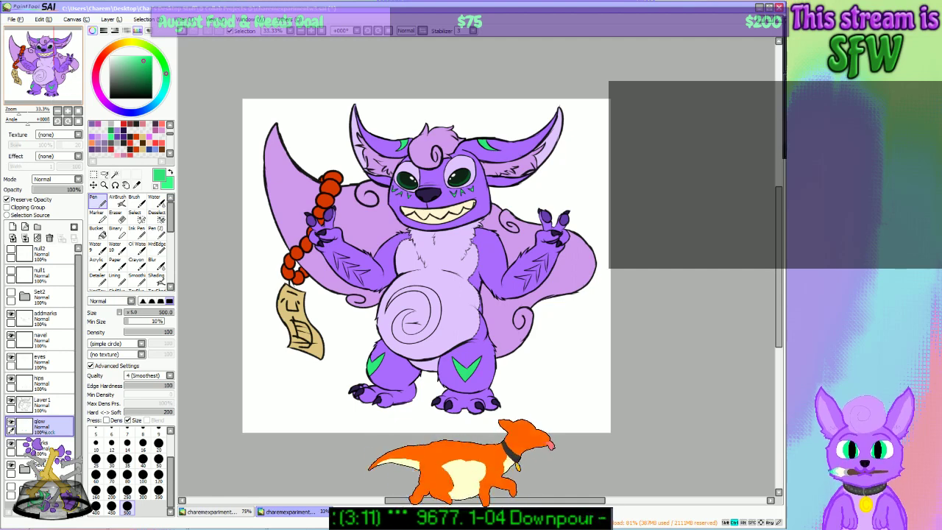
pyautogui.moveTo(62, 72); pyautogui.dragTo(48, 71)
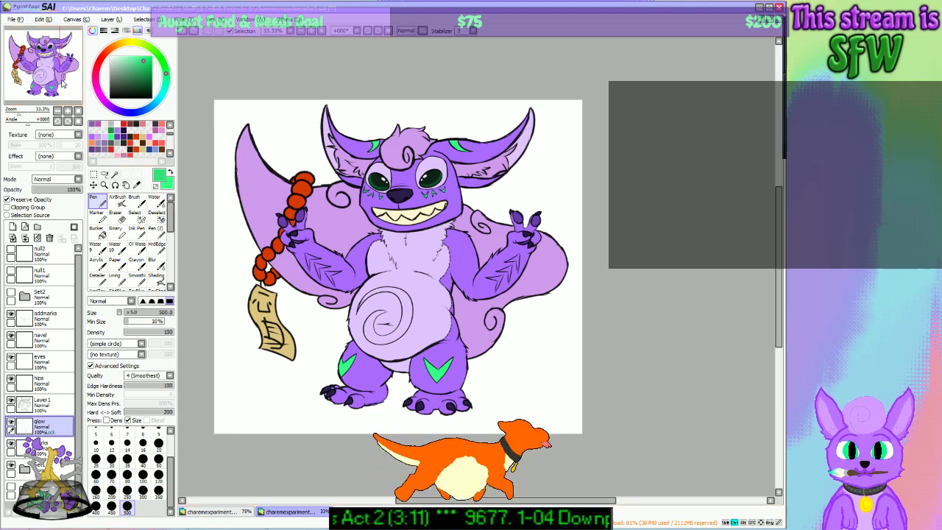
pyautogui.moveTo(63, 84); pyautogui.dragTo(63, 76)
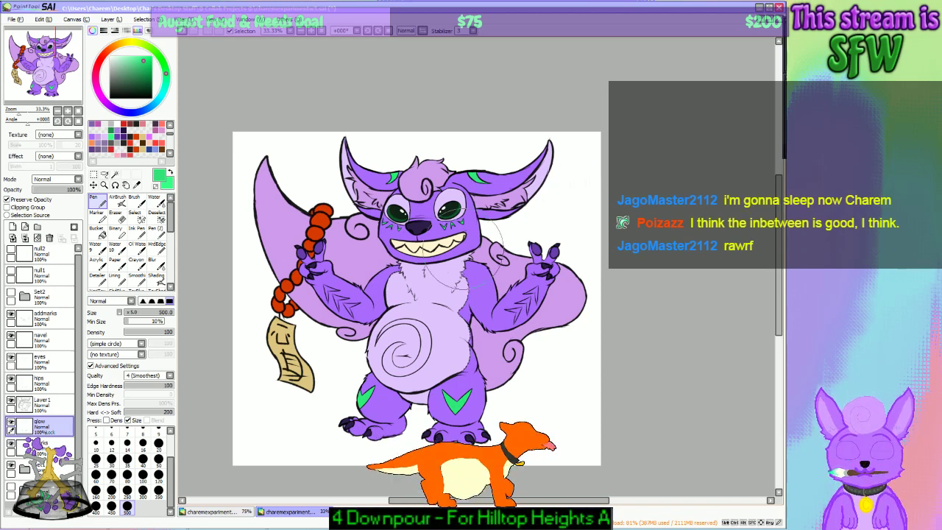
pyautogui.press('n')
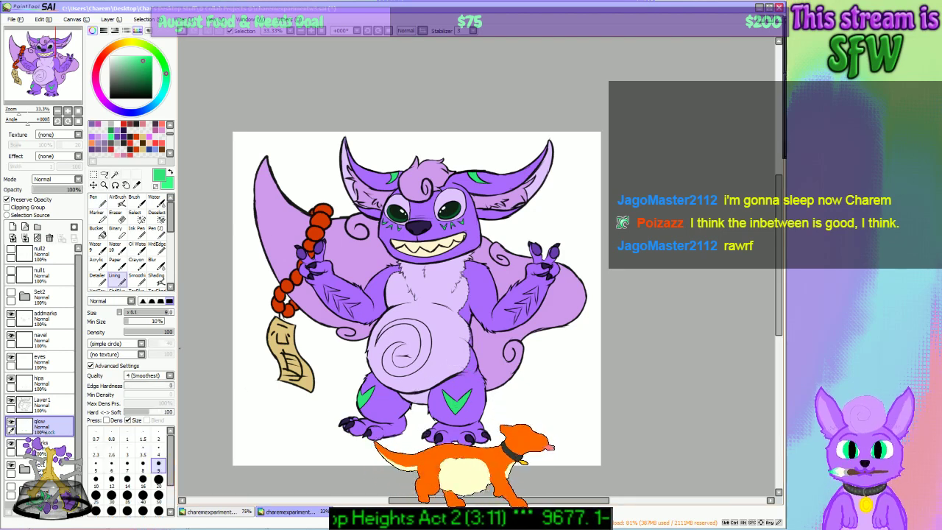
pyautogui.moveTo(416, 298)
pyautogui.mouseDown()
pyautogui.moveTo(370, 300)
pyautogui.moveTo(399, 281)
pyautogui.moveTo(400, 246)
pyautogui.moveTo(427, 250)
pyautogui.moveTo(470, 227)
pyautogui.moveTo(421, 251)
pyautogui.moveTo(379, 256)
pyautogui.moveTo(357, 289)
pyautogui.moveTo(436, 274)
pyautogui.moveTo(390, 297)
pyautogui.moveTo(428, 251)
pyautogui.moveTo(394, 266)
pyautogui.moveTo(462, 222)
pyautogui.moveTo(410, 224)
pyautogui.moveTo(385, 238)
pyautogui.moveTo(401, 248)
pyautogui.moveTo(418, 241)
pyautogui.moveTo(417, 224)
pyautogui.moveTo(387, 235)
pyautogui.moveTo(424, 238)
pyautogui.moveTo(437, 221)
pyautogui.moveTo(420, 216)
pyautogui.moveTo(399, 240)
pyautogui.mouseUp()
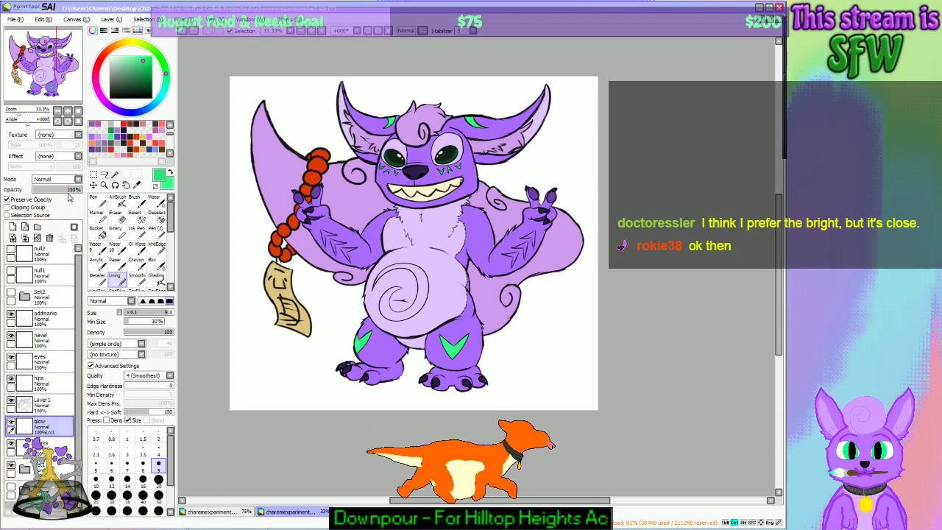
pyautogui.click(315, 33)
pyautogui.moveTo(62, 84); pyautogui.dragTo(55, 90)
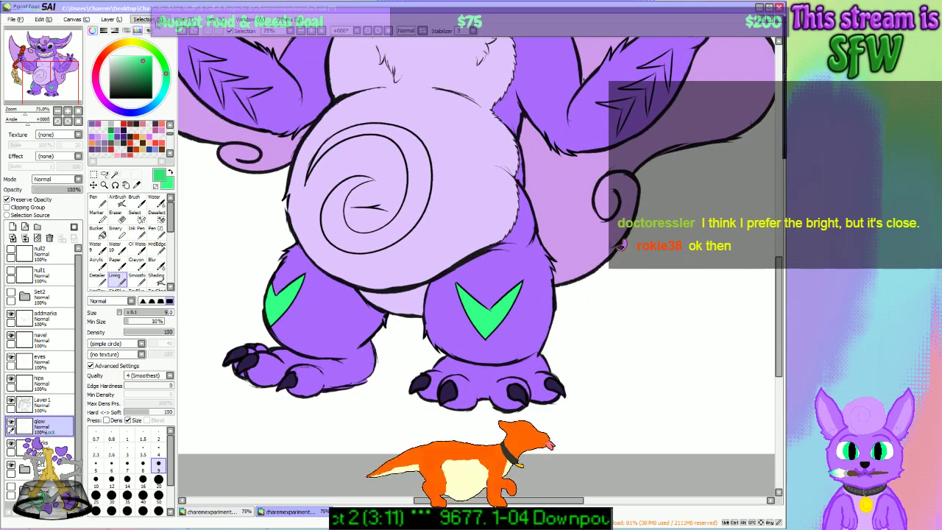
pyautogui.click(145, 19)
pyautogui.click(193, 41)
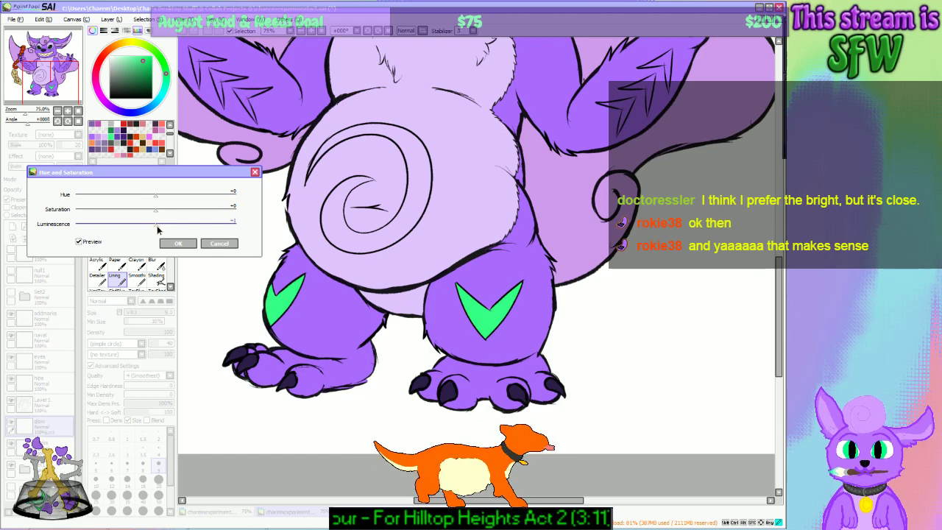
pyautogui.moveTo(154, 225); pyautogui.dragTo(144, 226)
pyautogui.click(217, 244)
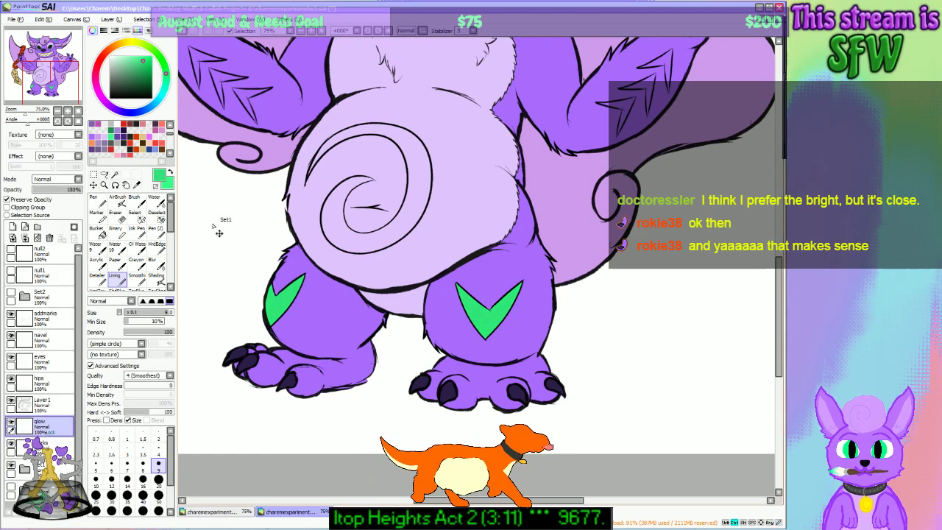
# Step: Desaturate the green markings on the glow layer with Hue and Saturation, setting Saturation to -25
pyautogui.click(150, 19)
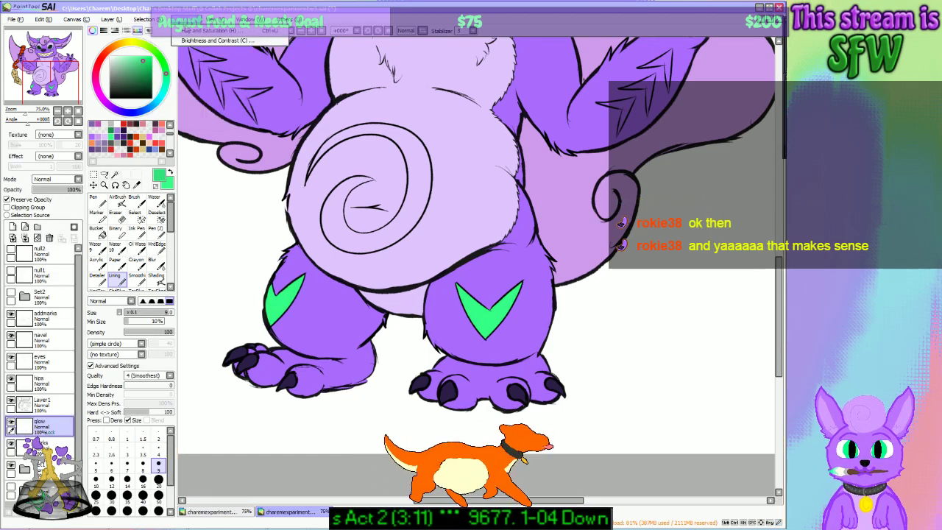
pyautogui.click(188, 35)
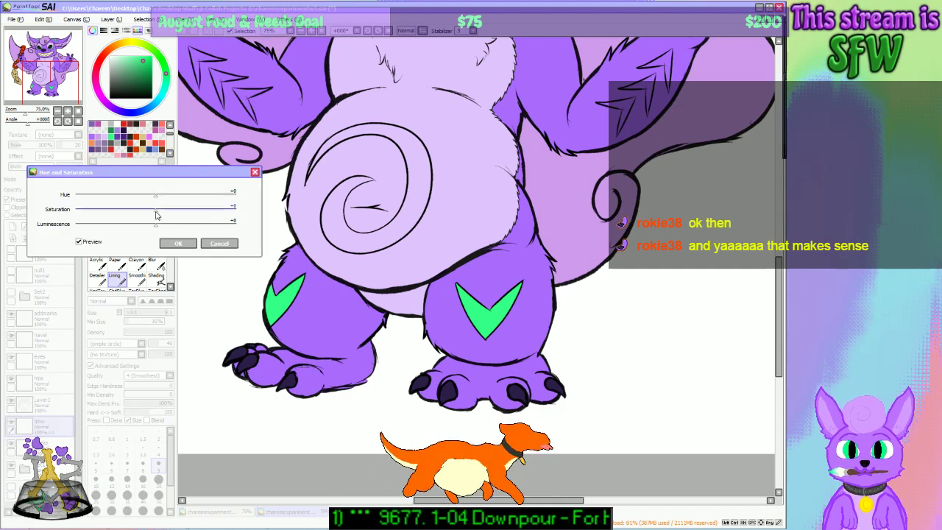
pyautogui.moveTo(145, 212); pyautogui.dragTo(140, 212)
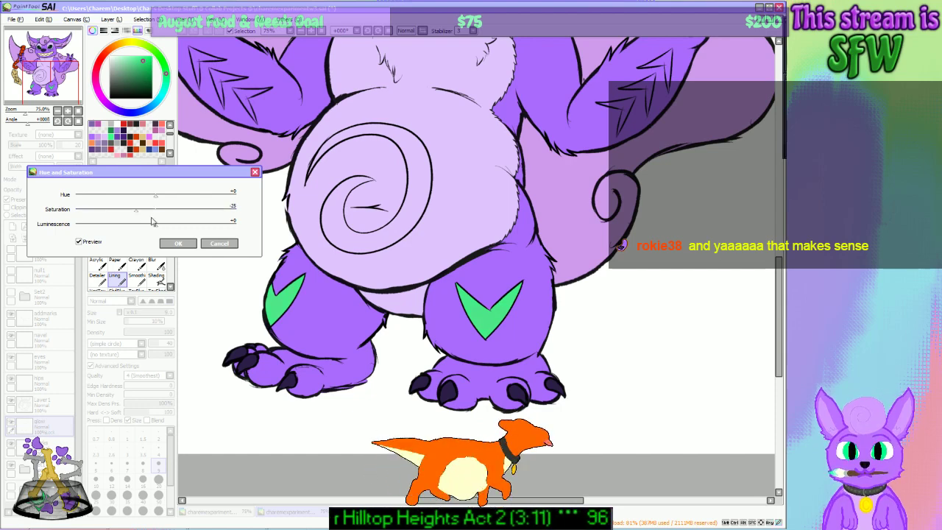
pyautogui.click(178, 242)
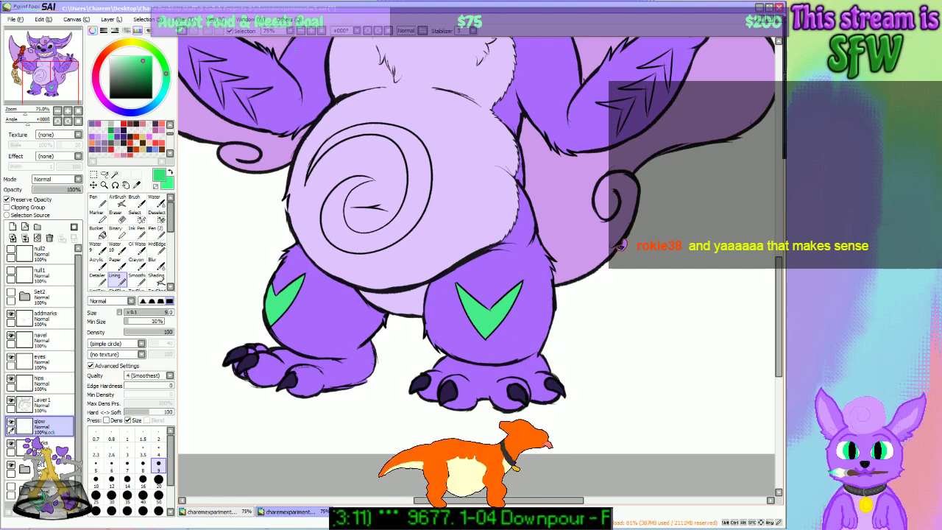
pyautogui.click(301, 31)
pyautogui.click(301, 31)
pyautogui.click(312, 31)
pyautogui.click(312, 31)
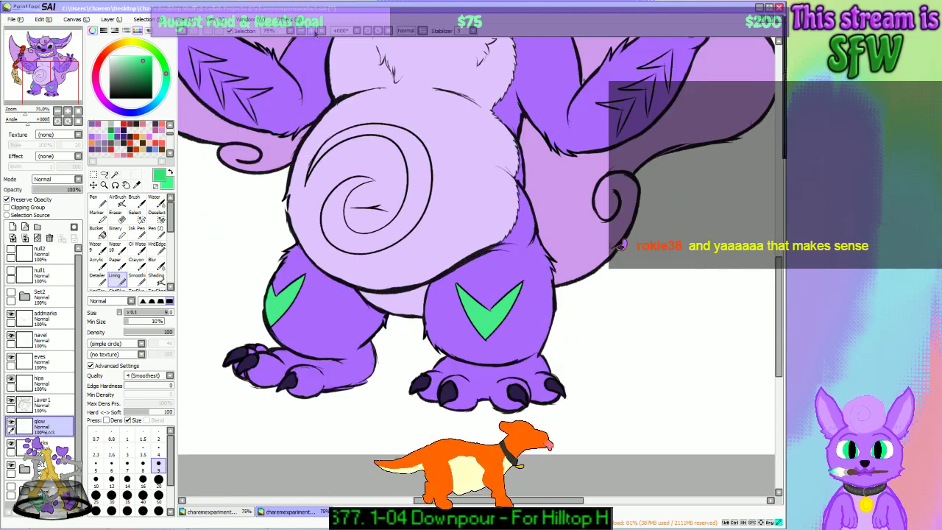
# Step: Turn off opacity preservation for the glow layer and fill the arrow marking nearest the hand on the picture's right forearm with green
pyautogui.moveTo(57, 84); pyautogui.dragTo(77, 65)
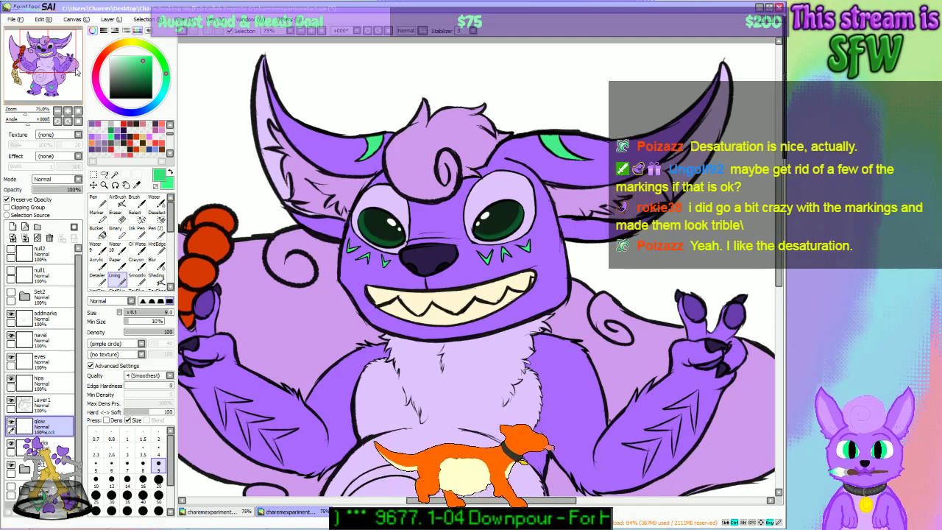
pyautogui.moveTo(77, 70); pyautogui.dragTo(63, 84)
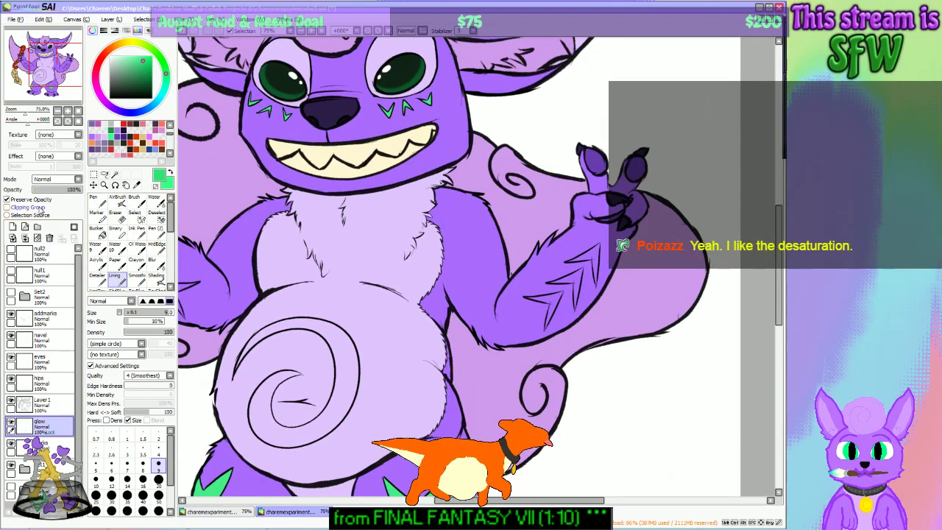
pyautogui.moveTo(50, 78); pyautogui.dragTo(69, 71)
pyautogui.click(311, 34)
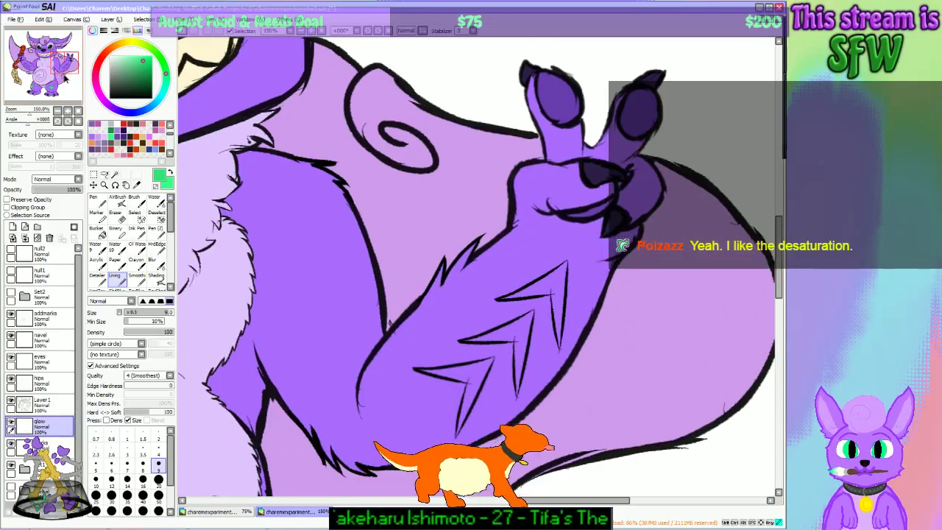
pyautogui.moveTo(65, 77); pyautogui.dragTo(67, 77)
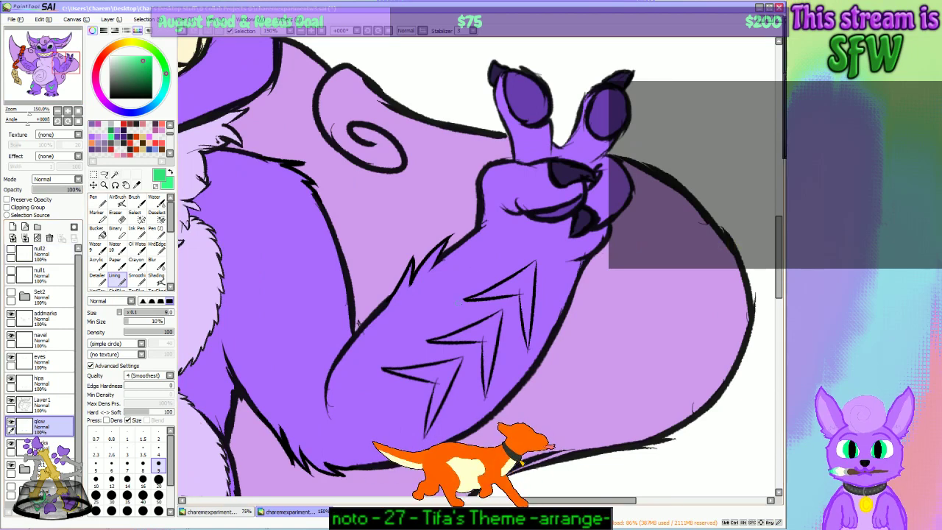
pyautogui.moveTo(479, 300); pyautogui.dragTo(525, 270)
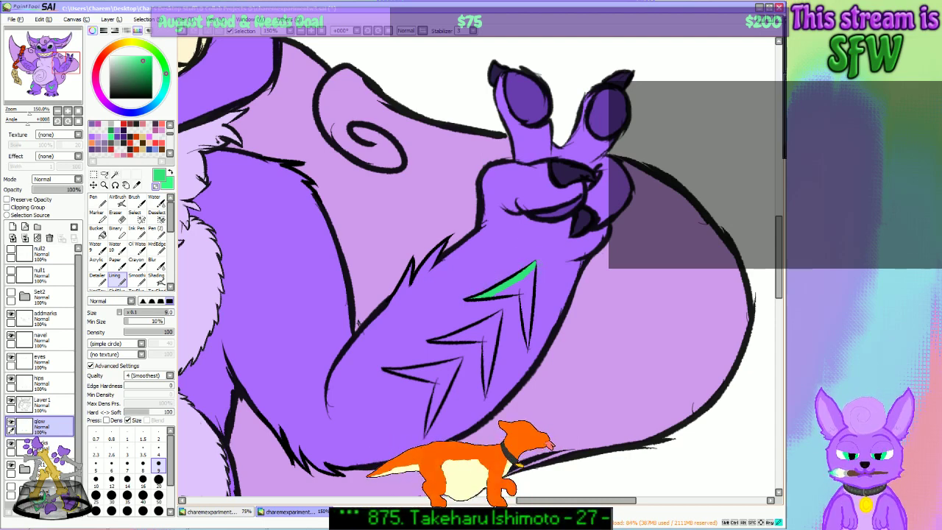
pyautogui.press('-')
pyautogui.moveTo(532, 271)
pyautogui.mouseDown()
pyautogui.moveTo(524, 349)
pyautogui.moveTo(530, 315)
pyautogui.mouseUp()
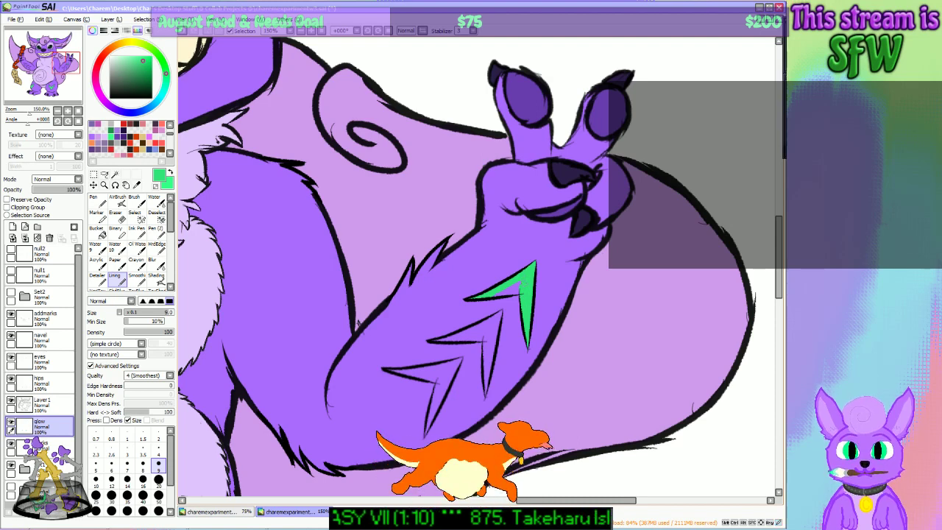
pyautogui.moveTo(497, 296); pyautogui.dragTo(514, 290)
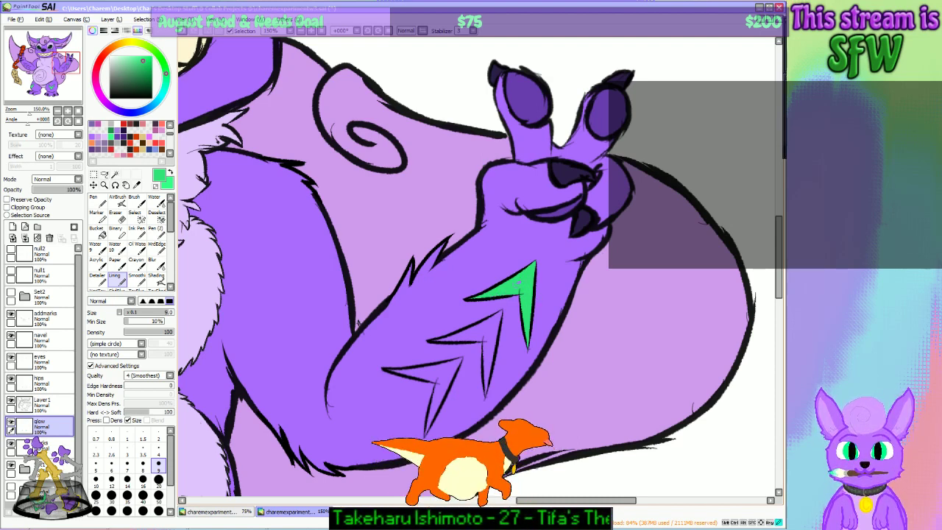
# Step: Fill the middle arrow marking on the picture's right forearm with the same green
pyautogui.moveTo(432, 341); pyautogui.dragTo(501, 312)
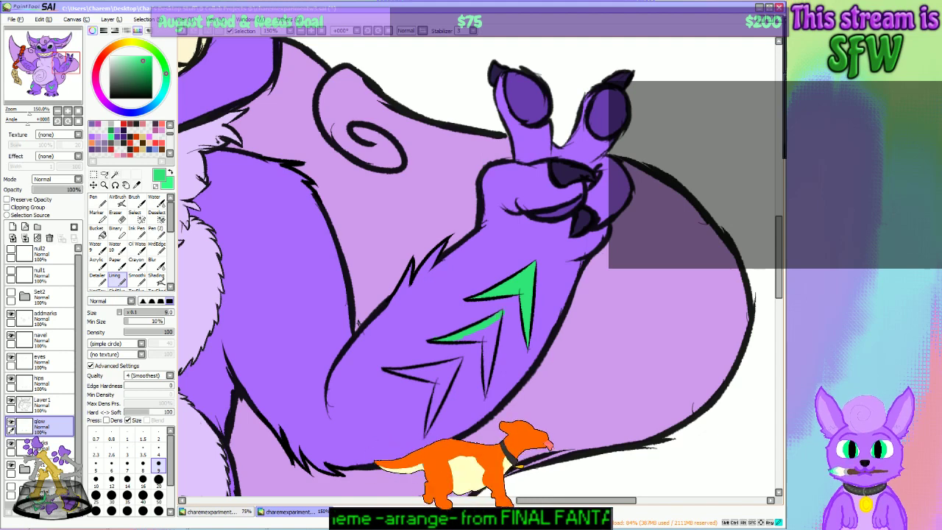
pyautogui.moveTo(484, 398); pyautogui.dragTo(484, 389)
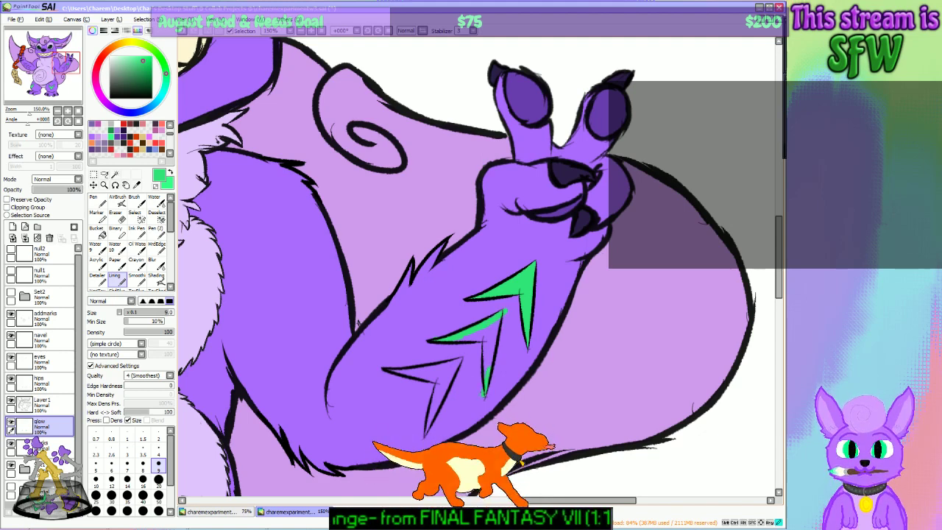
pyautogui.moveTo(493, 338); pyautogui.dragTo(485, 376)
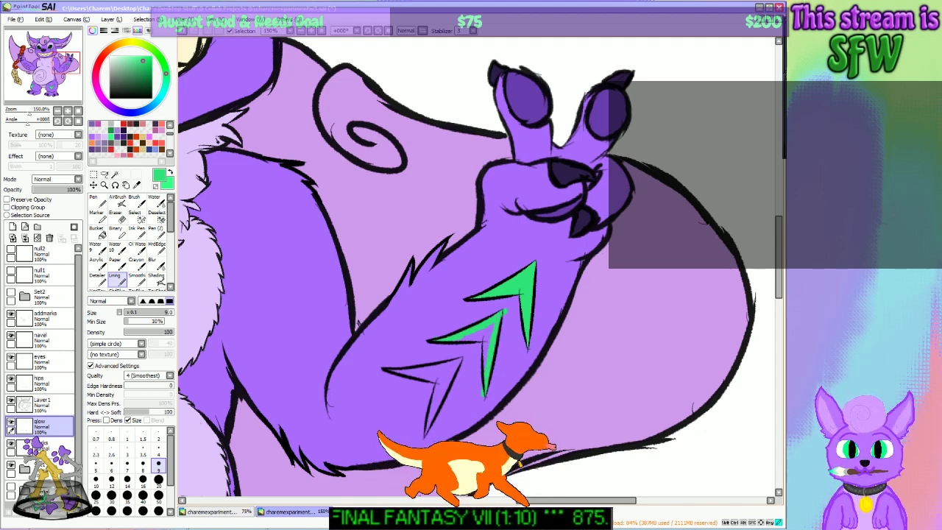
pyautogui.moveTo(484, 372); pyautogui.dragTo(484, 338)
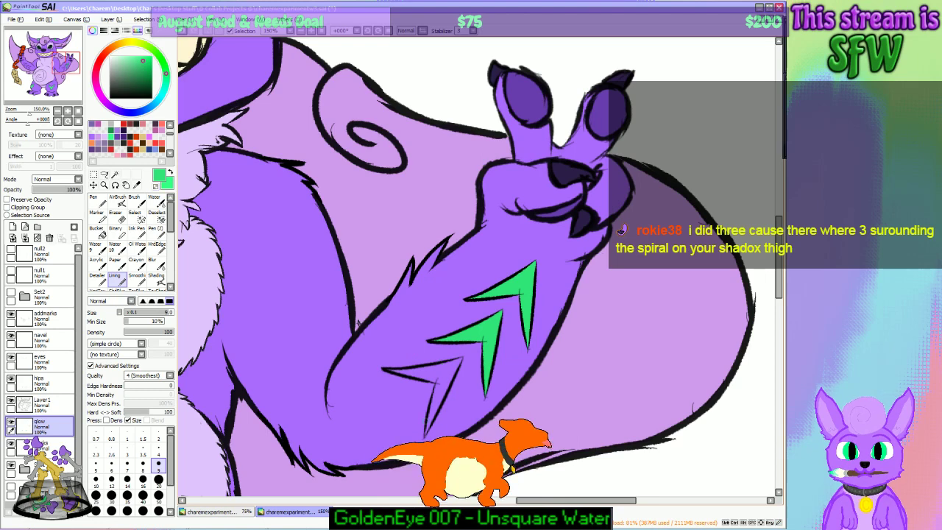
# Step: Fill the arrow marking nearest the elbow on the picture's right forearm with green and check the whole figure
pyautogui.moveTo(426, 434); pyautogui.dragTo(449, 381)
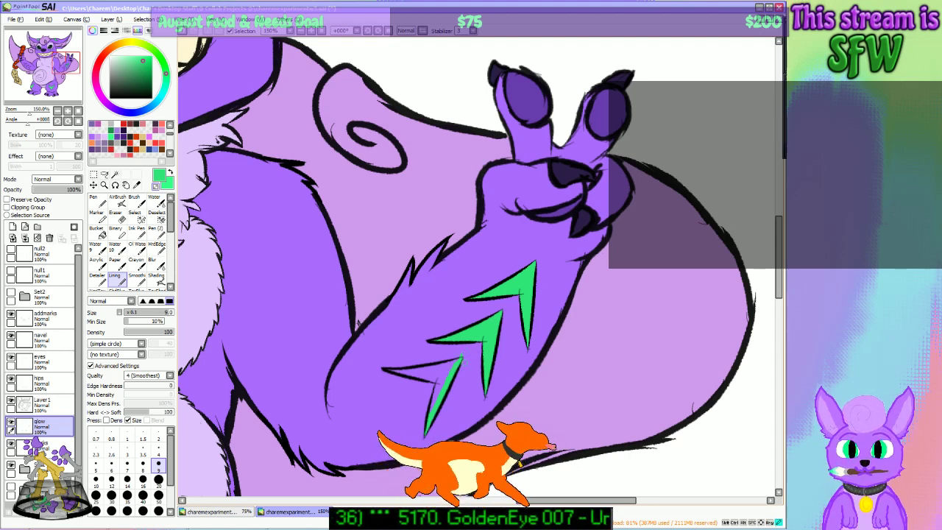
pyautogui.moveTo(460, 359); pyautogui.dragTo(432, 370)
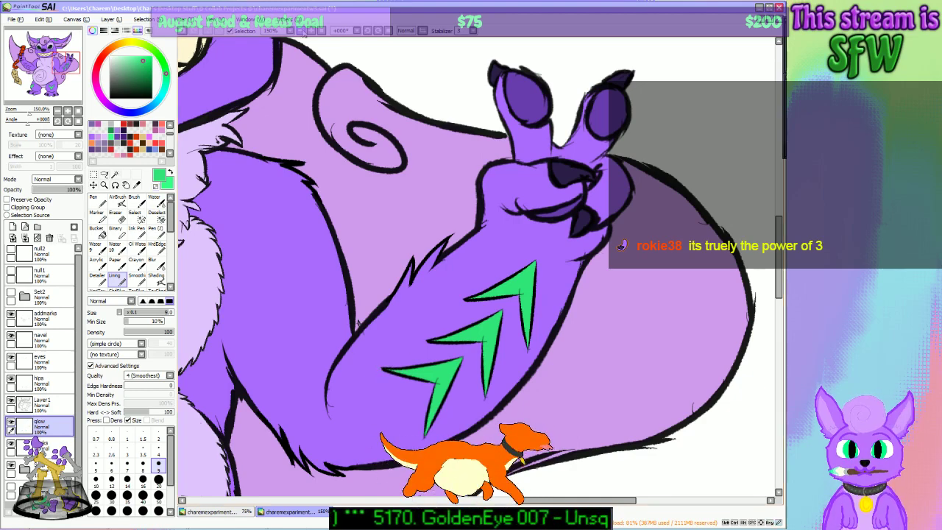
pyautogui.click(302, 31)
pyautogui.click(302, 32)
pyautogui.click(301, 31)
pyautogui.click(301, 32)
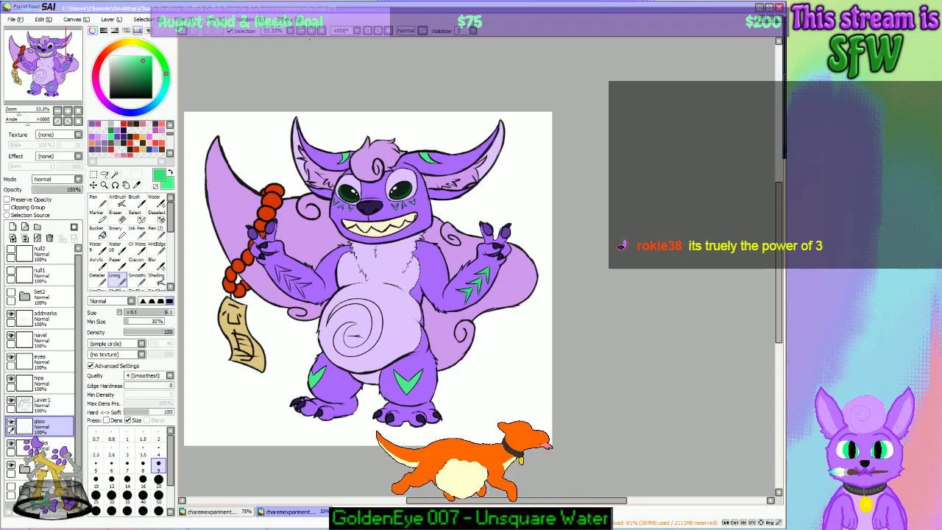
# Step: Check the forearm arrow markings with the Layer1 line art hidden, restore it, and return to the glow layer
pyautogui.click(310, 33)
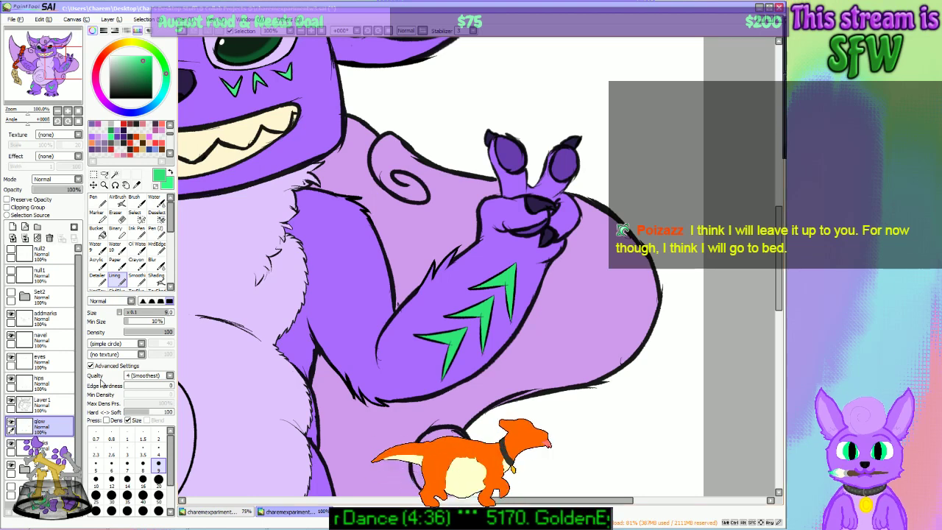
pyautogui.click(50, 404)
pyautogui.click(11, 401)
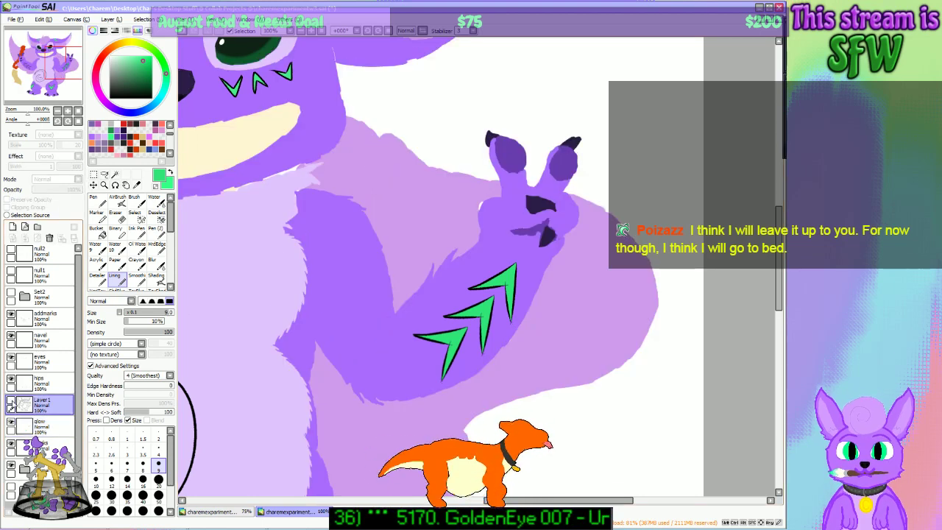
pyautogui.click(11, 404)
pyautogui.click(40, 426)
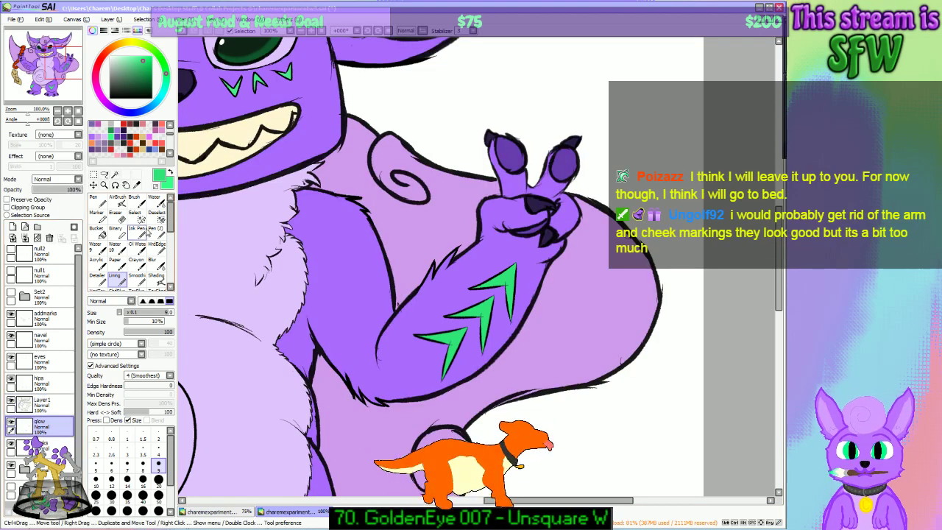
# Step: On the glow layer, brush a selection over the two forearm arrows nearest the elbow and the middle marking on each cheek
pyautogui.click(136, 214)
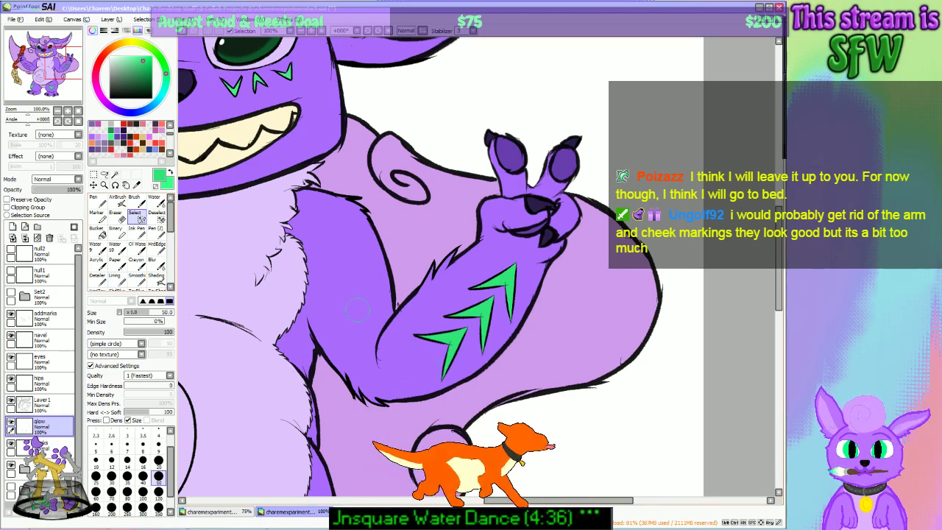
pyautogui.moveTo(63, 67)
pyautogui.mouseDown()
pyautogui.moveTo(50, 58)
pyautogui.moveTo(64, 72)
pyautogui.mouseUp()
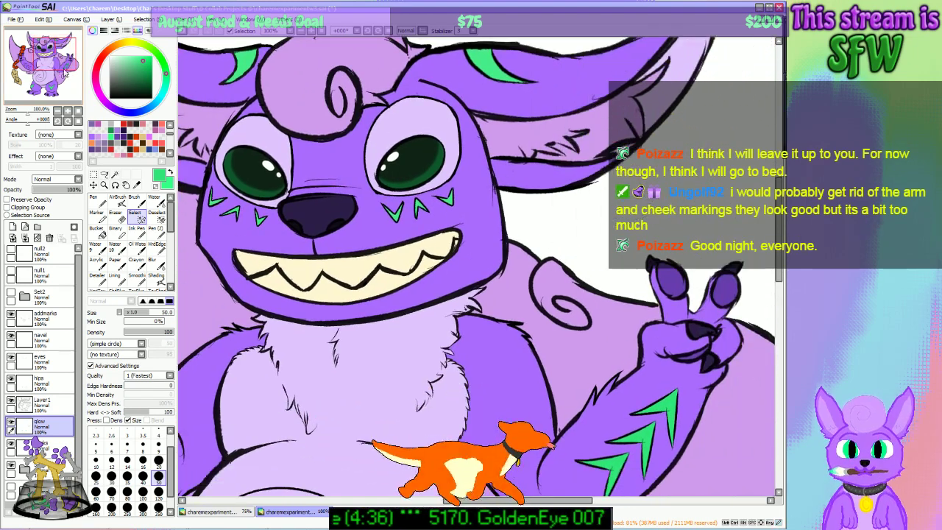
pyautogui.click(299, 31)
pyautogui.click(299, 32)
pyautogui.click(298, 31)
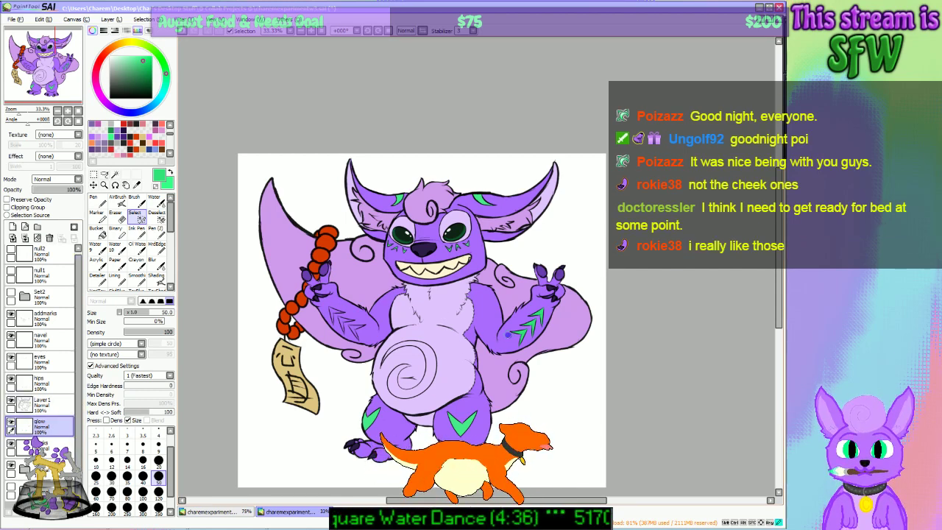
pyautogui.moveTo(509, 340)
pyautogui.mouseDown()
pyautogui.moveTo(535, 323)
pyautogui.moveTo(522, 326)
pyautogui.mouseUp()
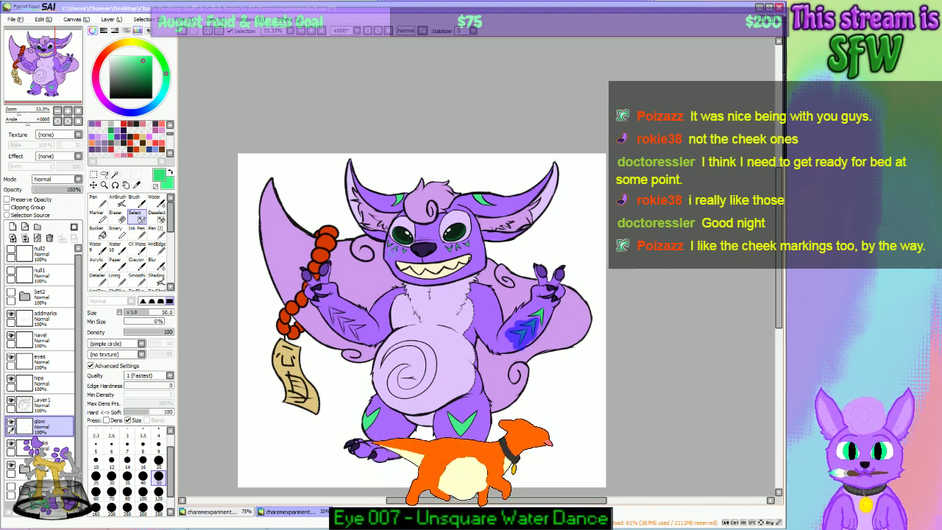
pyautogui.moveTo(390, 252)
pyautogui.mouseDown()
pyautogui.moveTo(397, 244)
pyautogui.moveTo(396, 254)
pyautogui.mouseUp()
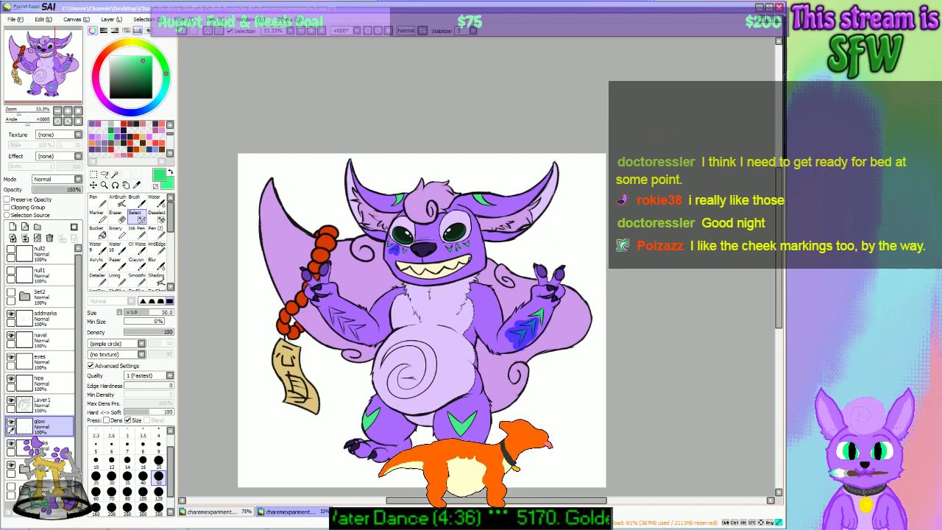
pyautogui.click(457, 246)
pyautogui.moveTo(458, 248); pyautogui.dragTo(458, 247)
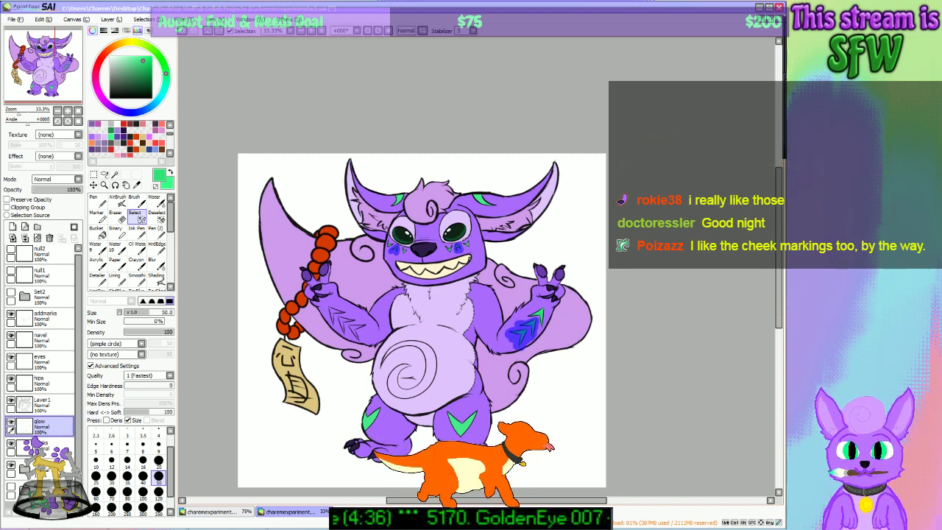
# Step: Cut the selected green markings onto a new layer and name it glow2
pyautogui.hotkey('ctrl', 'x')
pyautogui.hotkey('ctrl', 'v')
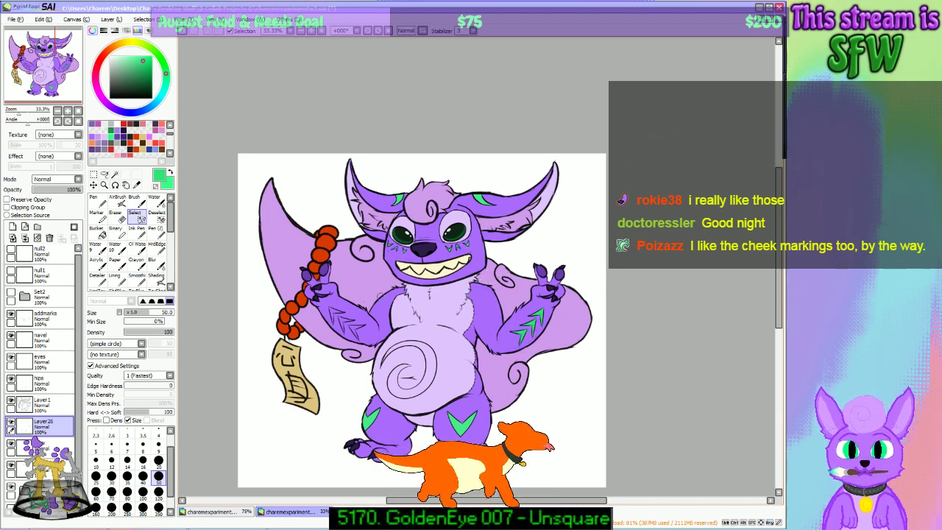
pyautogui.doubleClick(50, 424)
pyautogui.write('glow')
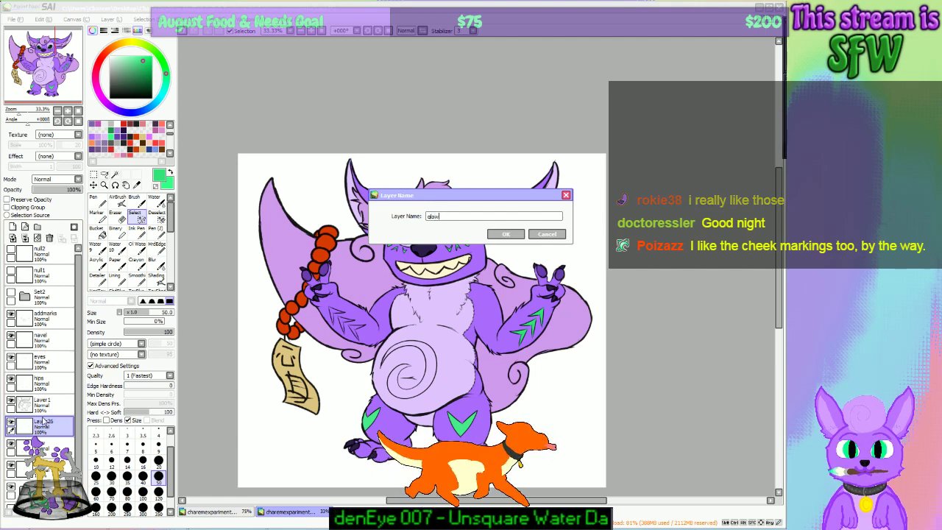
pyautogui.press('Return')
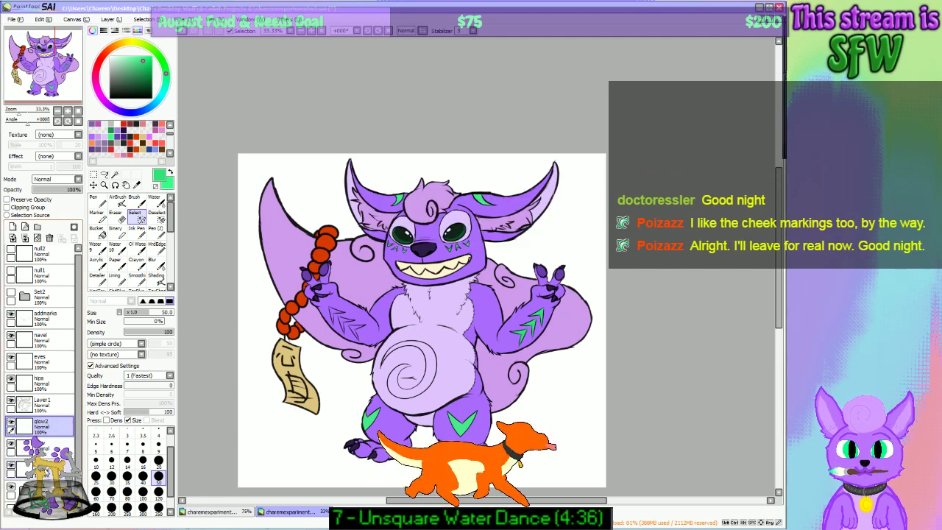
# Step: Check which layer holds the marking outlines by toggling nearby layers' visibility, and make addmarks the active layer
pyautogui.click(27, 468)
pyautogui.click(11, 464)
pyautogui.click(11, 464)
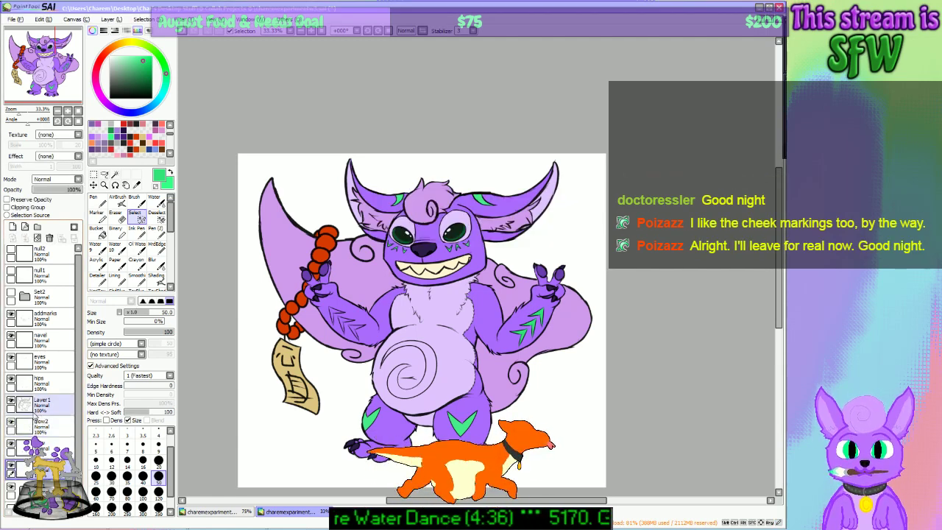
pyautogui.click(31, 407)
pyautogui.click(11, 399)
pyautogui.click(12, 399)
pyautogui.click(42, 389)
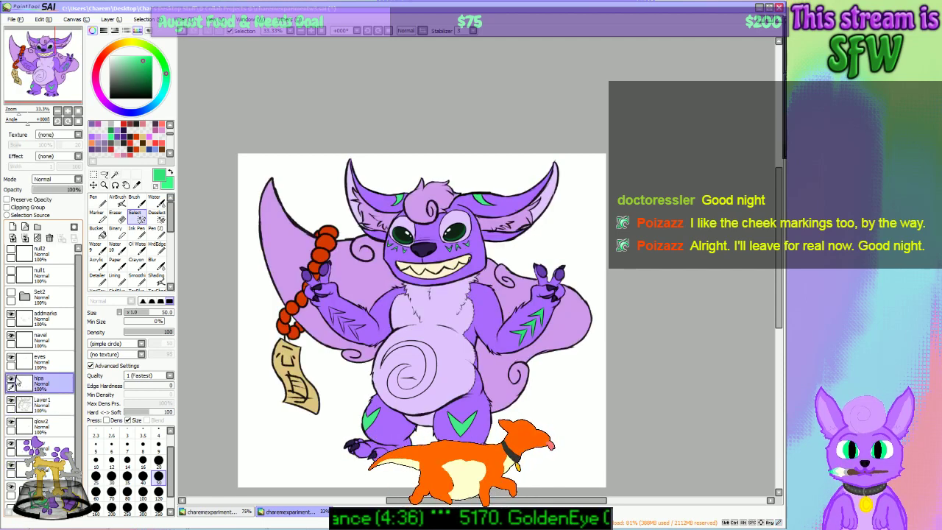
pyautogui.click(11, 403)
pyautogui.click(11, 403)
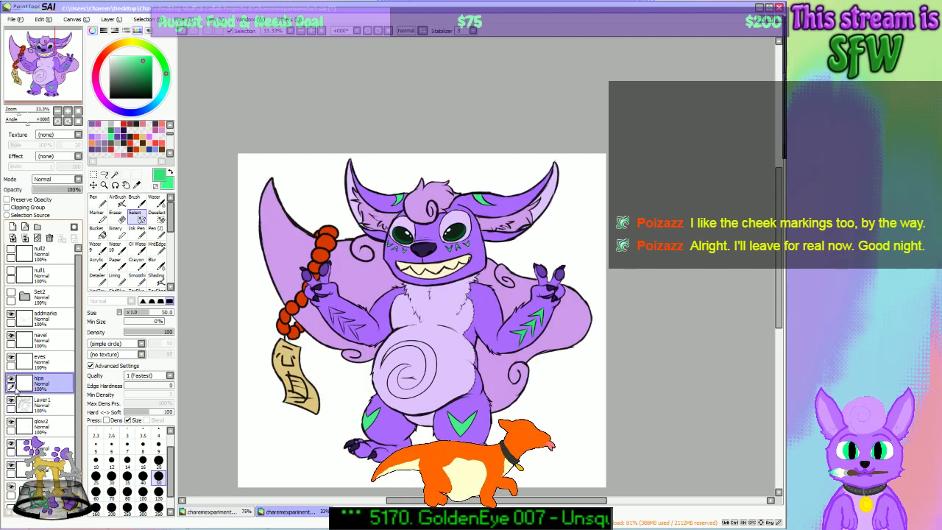
pyautogui.click(41, 339)
pyautogui.click(36, 323)
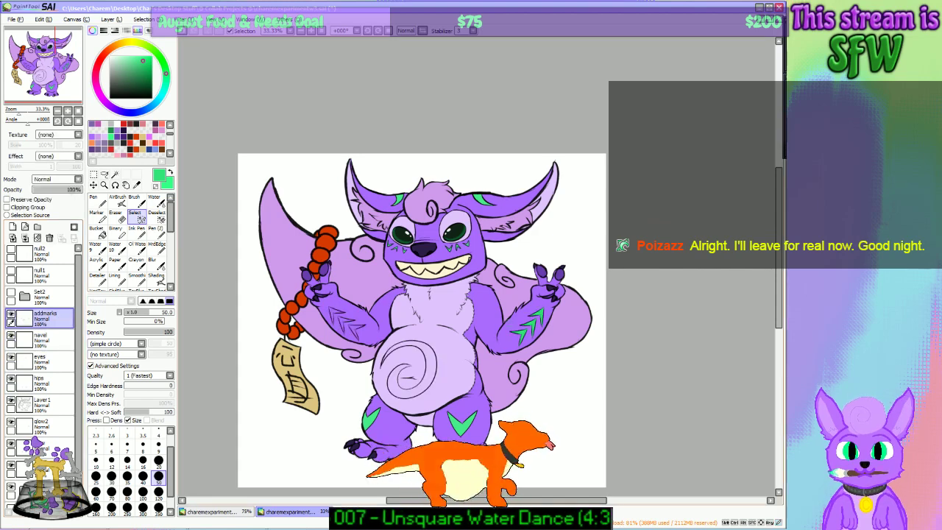
# Step: Move the outlines of the two forearm arrows nearest the elbow and the middle cheek markings from addmarks to a new layer named addmarks2
pyautogui.moveTo(525, 323); pyautogui.dragTo(516, 323)
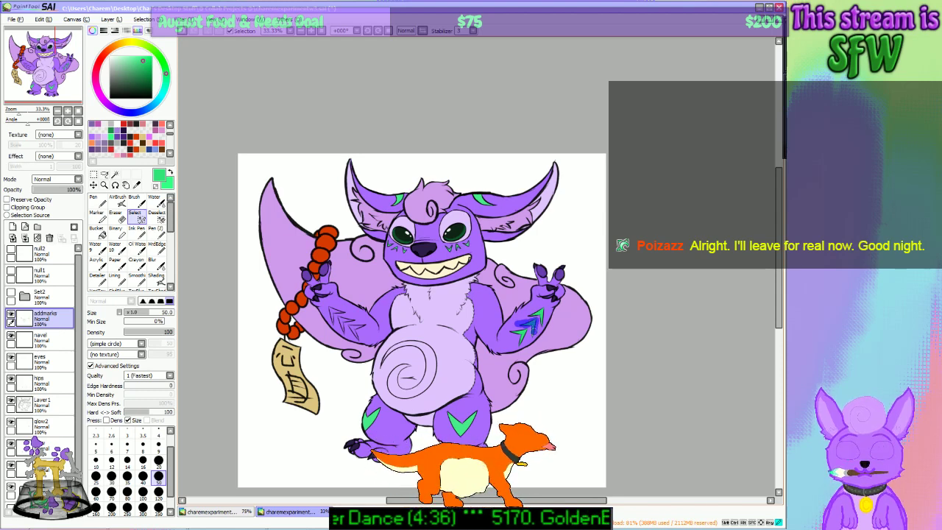
pyautogui.moveTo(532, 334)
pyautogui.mouseDown()
pyautogui.moveTo(520, 344)
pyautogui.moveTo(517, 328)
pyautogui.mouseUp()
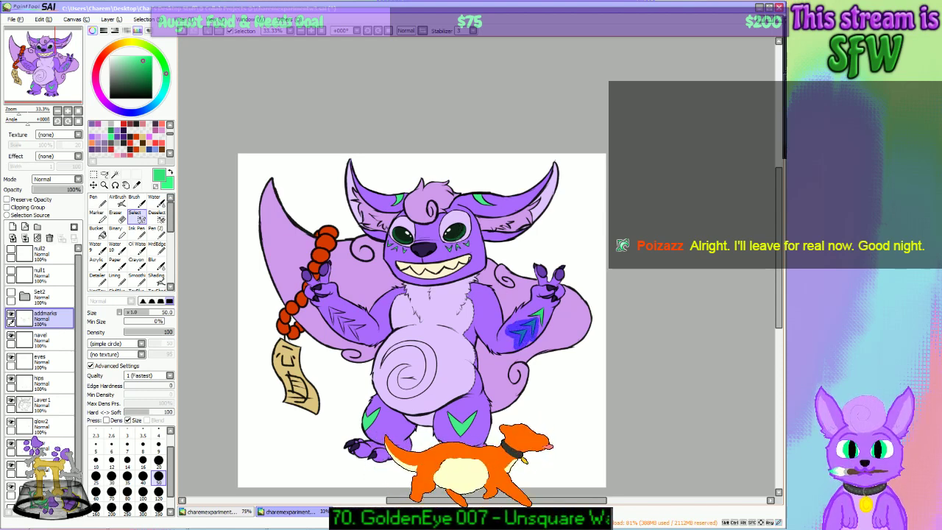
pyautogui.moveTo(458, 245); pyautogui.dragTo(456, 250)
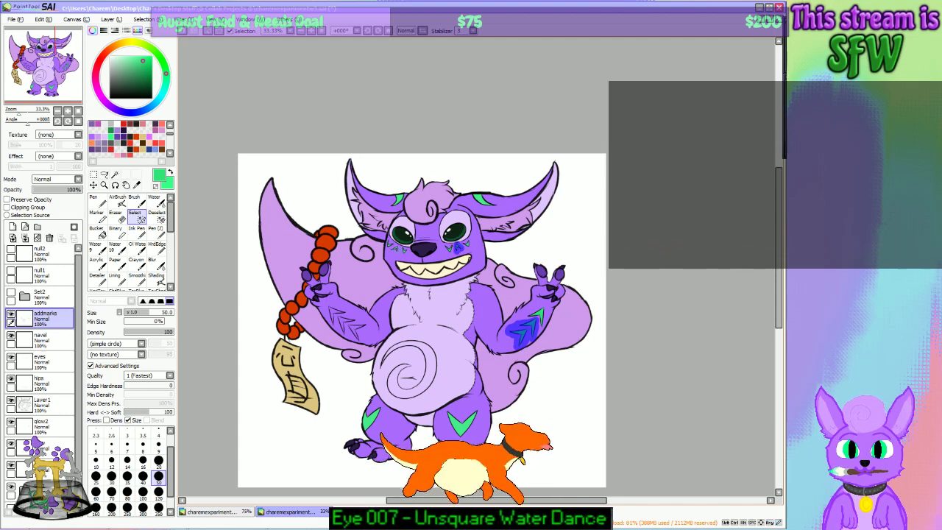
pyautogui.moveTo(395, 246); pyautogui.dragTo(395, 251)
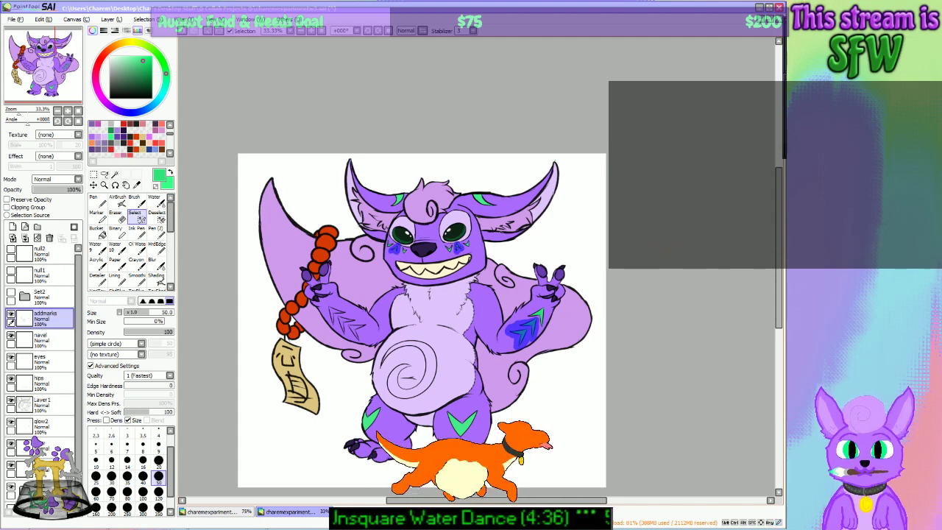
pyautogui.hotkey('ctrl', 'c')
pyautogui.hotkey('ctrl', 'v')
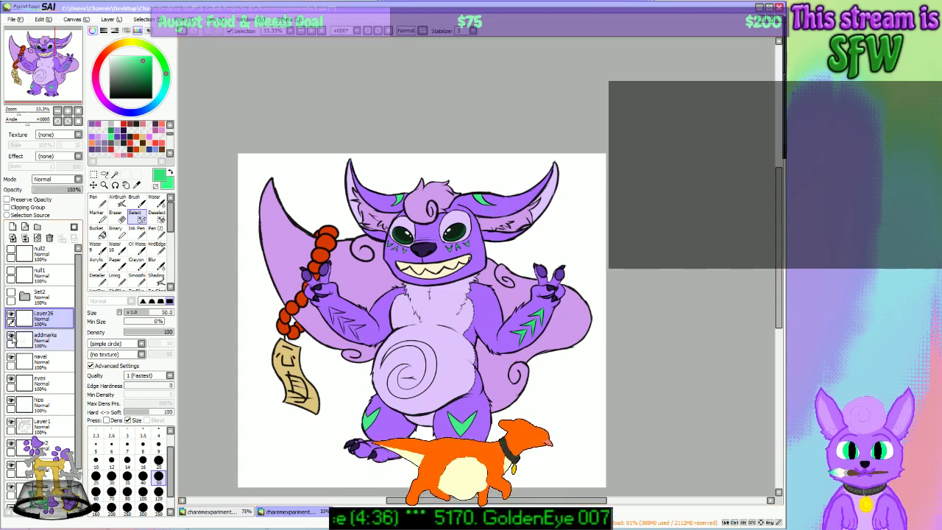
pyautogui.doubleClick(44, 315)
pyautogui.write('a')
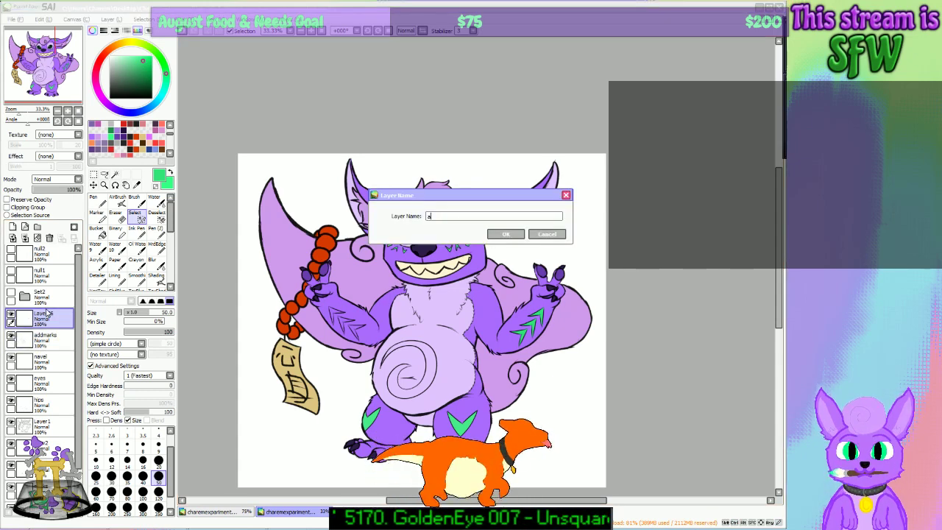
pyautogui.write('ddmarks2')
pyautogui.press('Return')
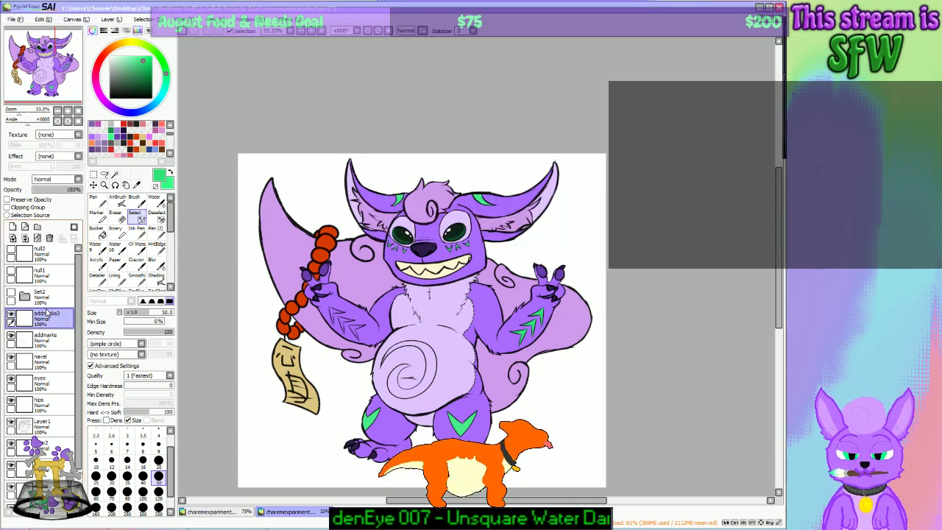
# Step: Select the middle cheek markings on the eyes layer and cut them onto a new layer named eyes2
pyautogui.click(41, 381)
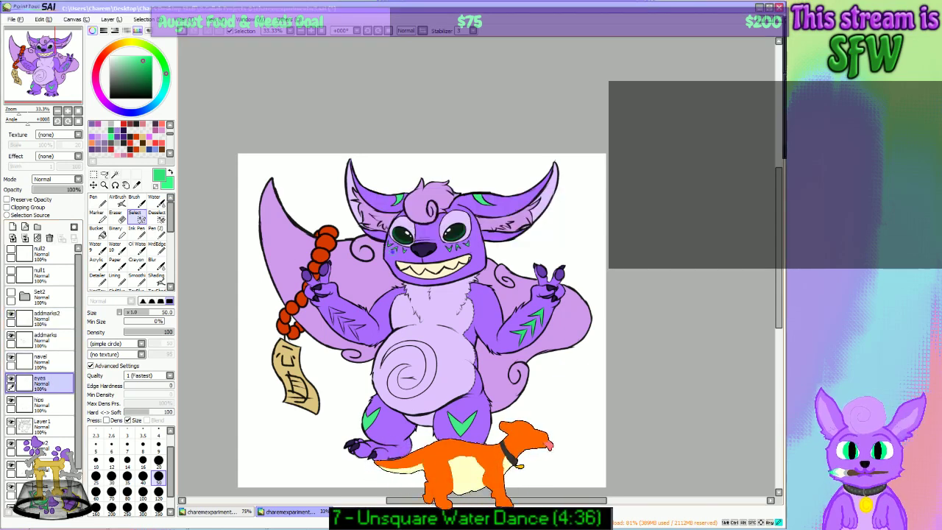
pyautogui.moveTo(396, 250); pyautogui.dragTo(396, 248)
pyautogui.moveTo(455, 241); pyautogui.dragTo(460, 248)
pyautogui.hotkey('ctrl', 'x')
pyautogui.hotkey('ctrl', 'v')
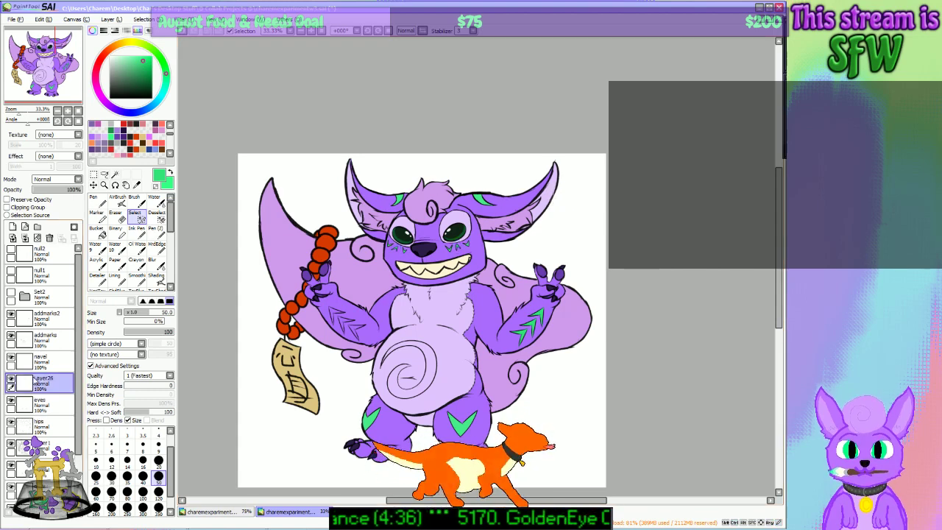
pyautogui.doubleClick(46, 378)
pyautogui.write('eyes2')
pyautogui.press('Return')
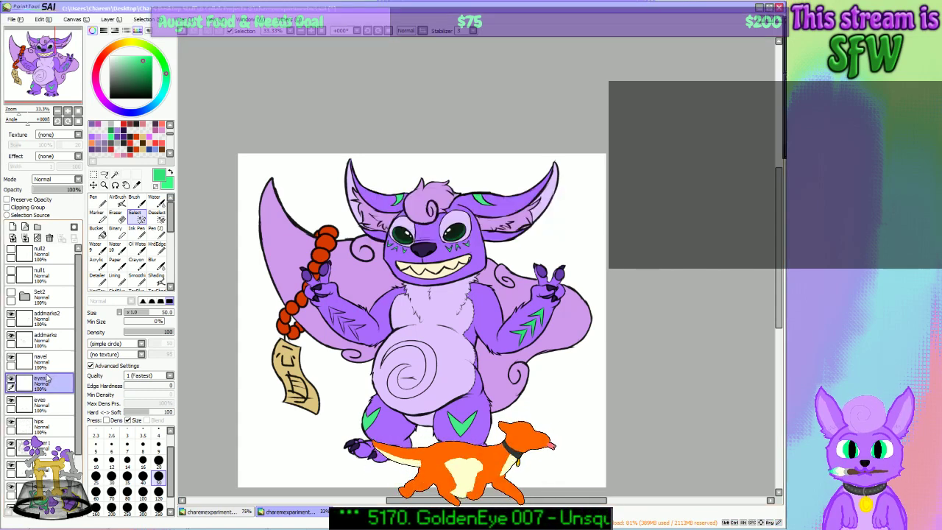
# Step: Hide the addmarks2, eyes2 and glow2 layers and inspect the face and whole figure with the reduced markings
pyautogui.click(10, 316)
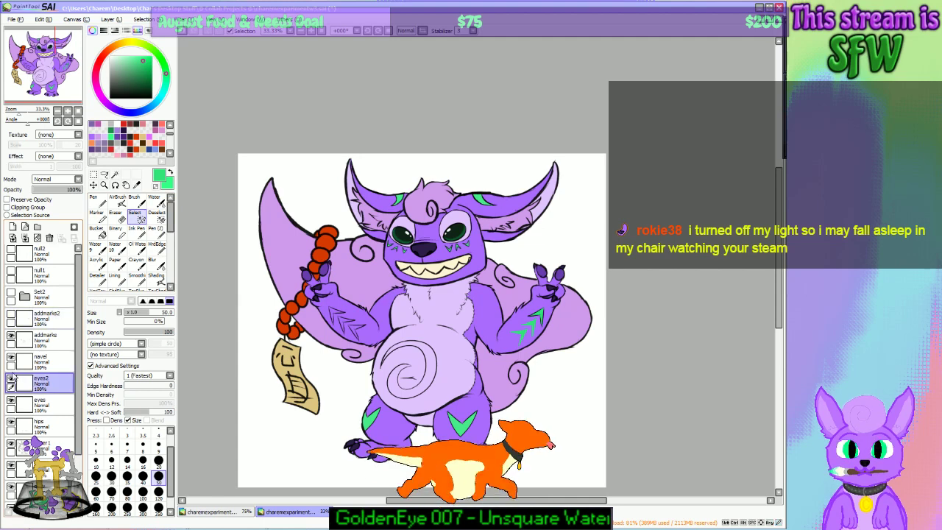
pyautogui.click(11, 382)
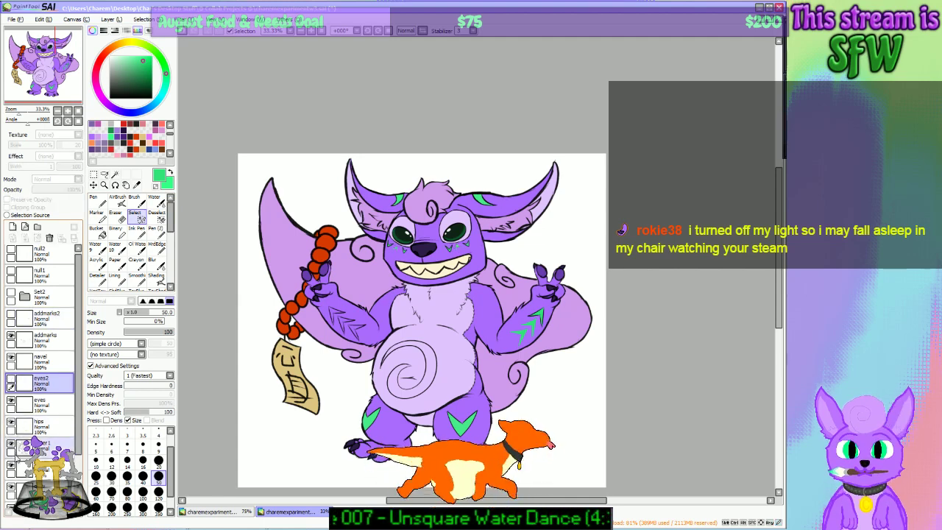
pyautogui.click(11, 466)
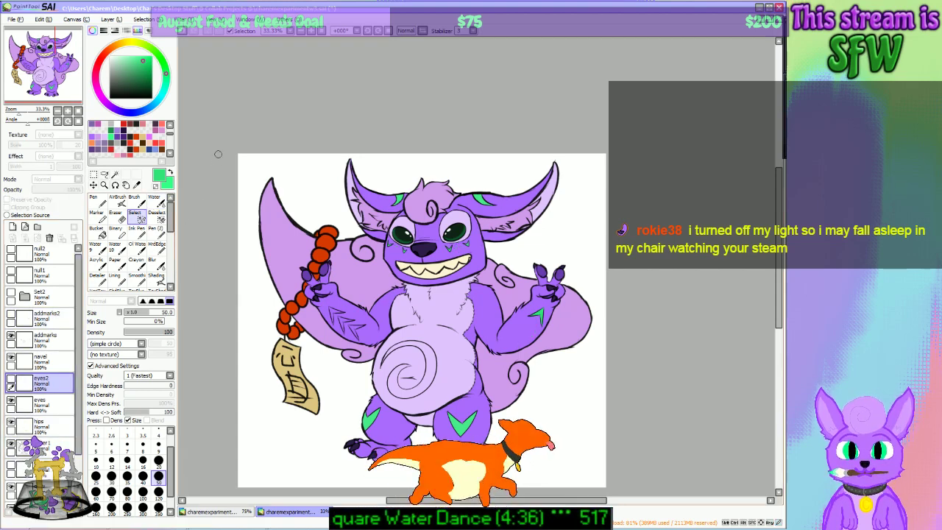
pyautogui.moveTo(54, 81)
pyautogui.mouseDown()
pyautogui.moveTo(63, 83)
pyautogui.moveTo(42, 81)
pyautogui.moveTo(49, 77)
pyautogui.mouseUp()
pyautogui.click(310, 31)
pyautogui.click(310, 31)
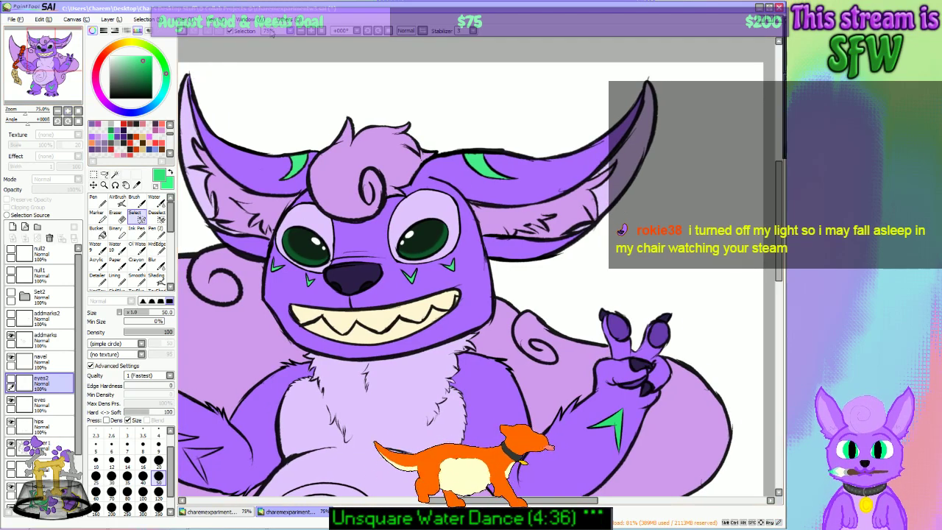
pyautogui.click(304, 32)
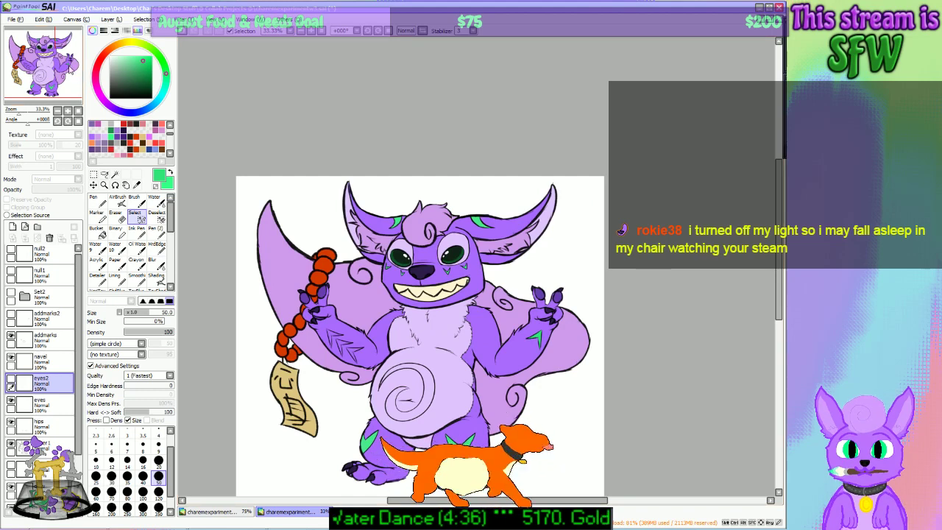
pyautogui.moveTo(51, 72); pyautogui.dragTo(60, 77)
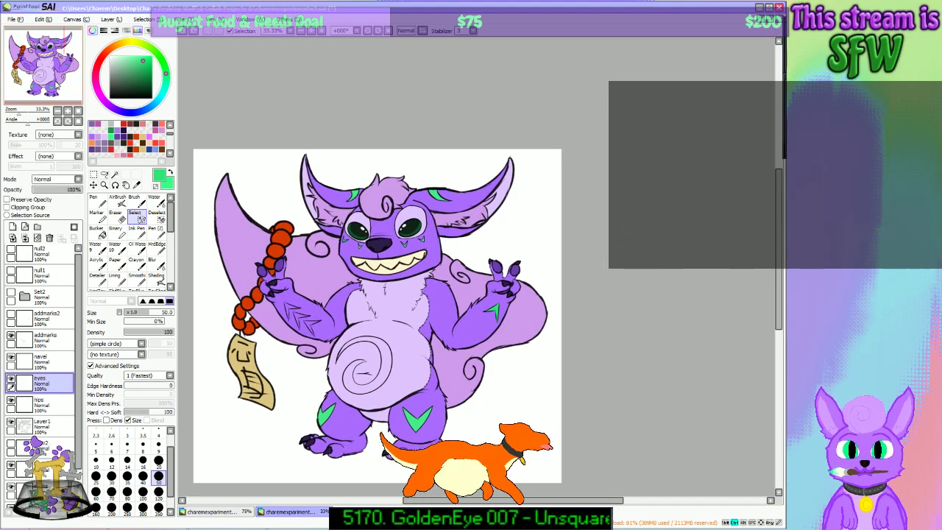
# Step: Undo the separation of the middle cheek and forearm markings, and redo it with the markings on addmarks2 and eyes2
pyautogui.hotkey('ctrl', 'z')
pyautogui.hotkey('ctrl', 'z')
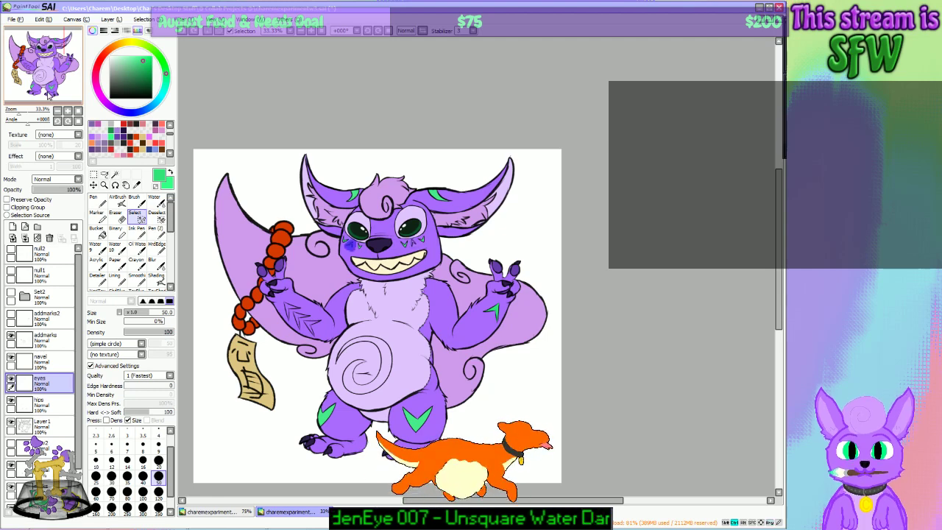
pyautogui.hotkey('ctrl', 'z')
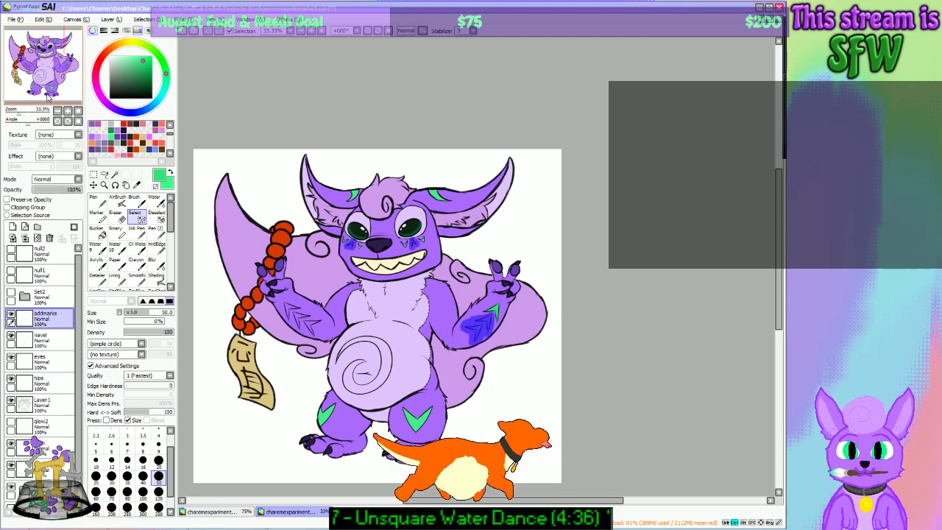
pyautogui.hotkey('ctrl', 'z')
pyautogui.hotkey('ctrl', 'z')
pyautogui.hotkey('ctrl', 'z')
pyautogui.hotkey('ctrl', 'z')
pyautogui.hotkey('ctrl', 'z')
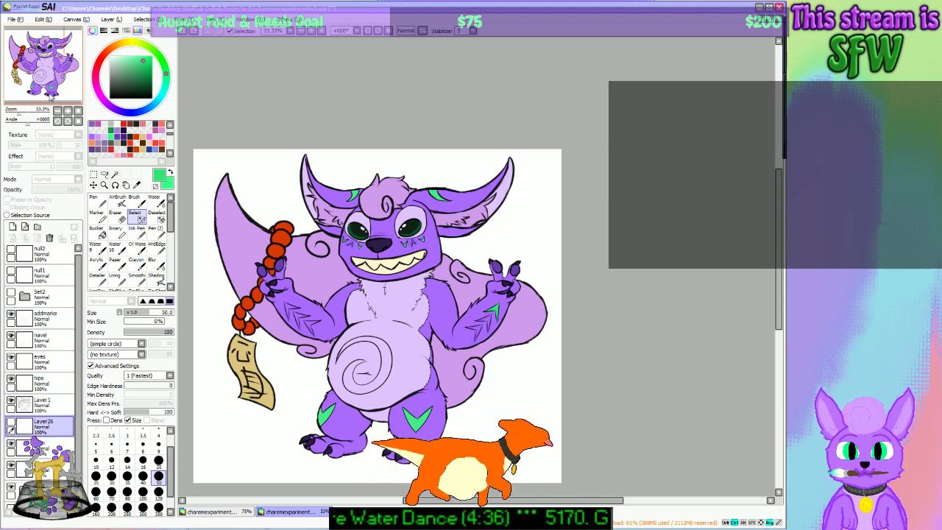
pyautogui.hotkey('ctrl', 'z')
pyautogui.hotkey('ctrl', 'z')
pyautogui.hotkey('ctrl', 'z')
pyautogui.hotkey('ctrl', 'z')
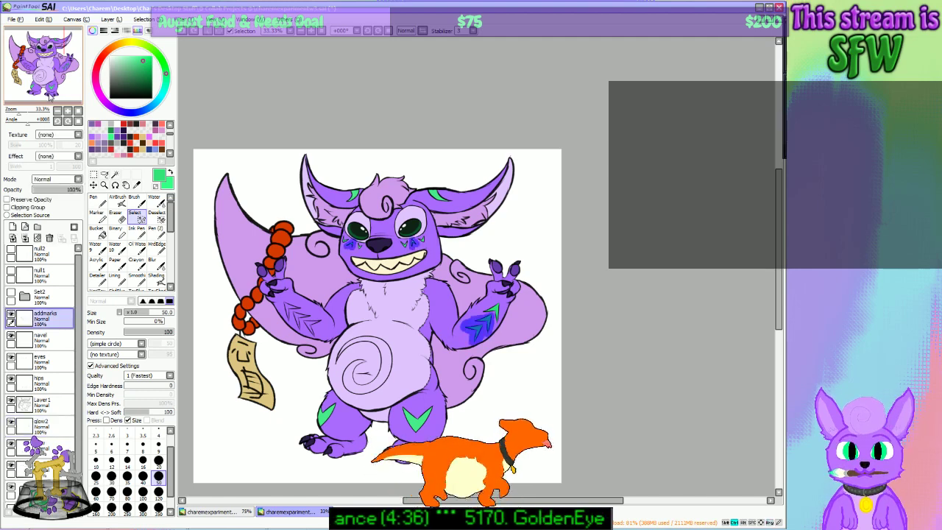
pyautogui.hotkey('ctrl', 'y')
pyautogui.hotkey('ctrl', 'y')
pyautogui.hotkey('ctrl', 'y')
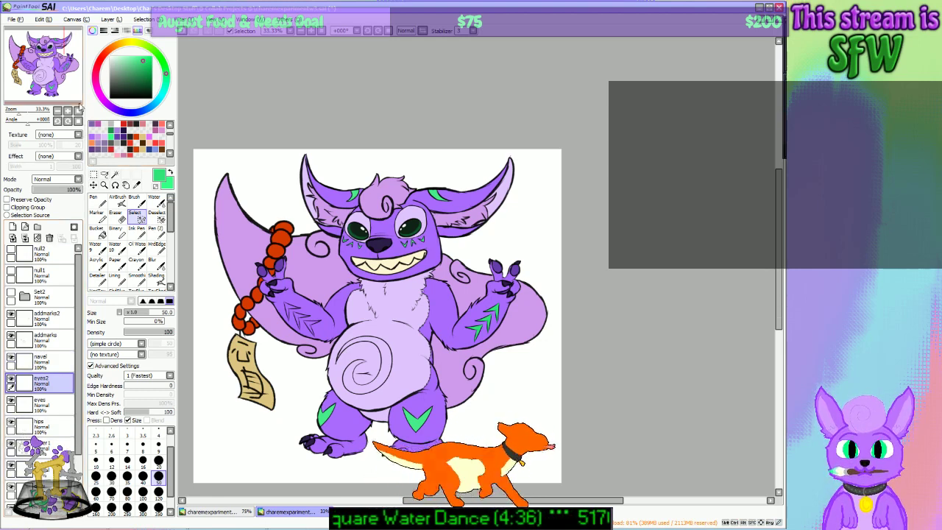
# Step: Compare the figure with and without the extra forearm arrows by toggling the addmarks2 and glow2 layers
pyautogui.moveTo(57, 81); pyautogui.dragTo(45, 66)
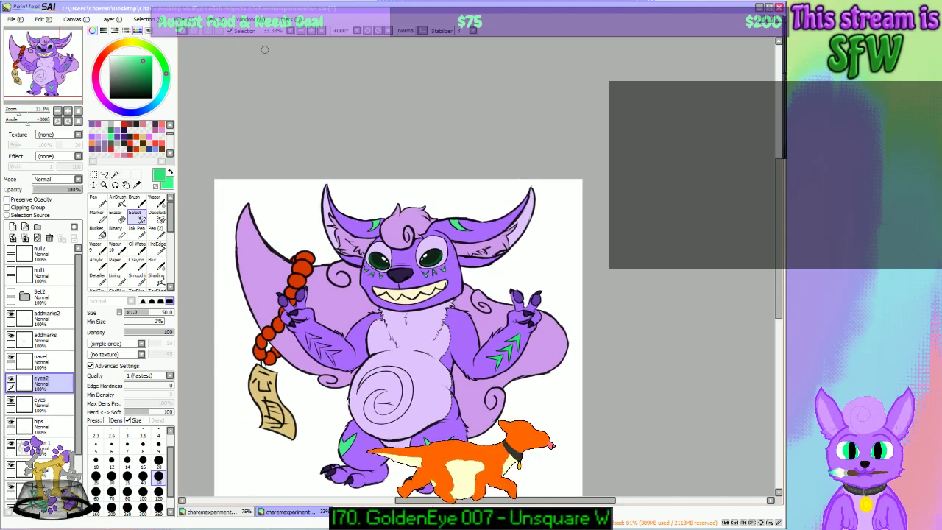
pyautogui.press('pageup')
pyautogui.press('pageup')
pyautogui.moveTo(75, 70)
pyautogui.mouseDown()
pyautogui.moveTo(58, 78)
pyautogui.moveTo(79, 77)
pyautogui.mouseUp()
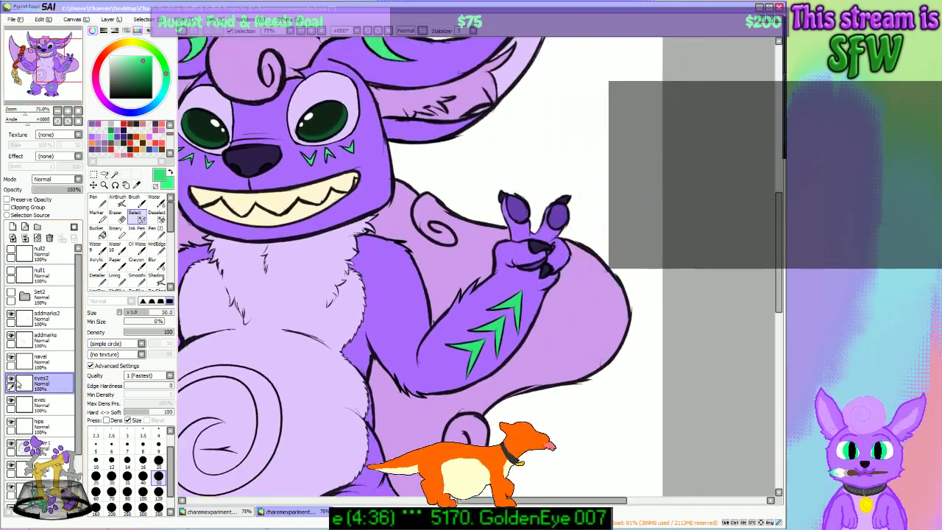
pyautogui.click(11, 316)
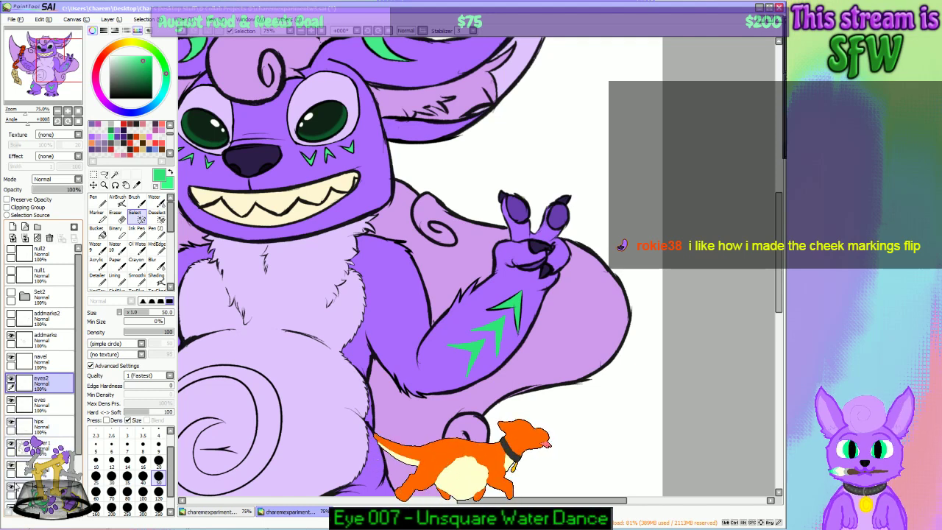
pyautogui.doubleClick(302, 31)
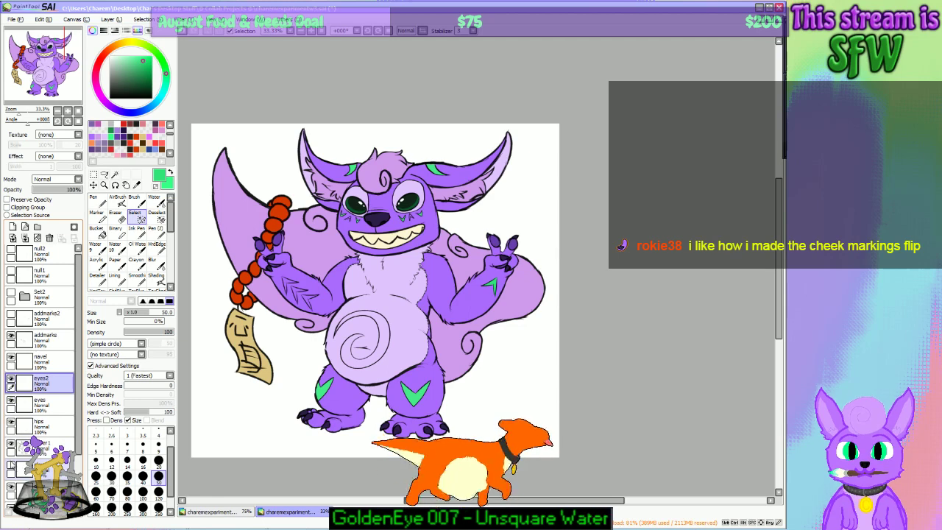
pyautogui.click(13, 465)
pyautogui.click(11, 467)
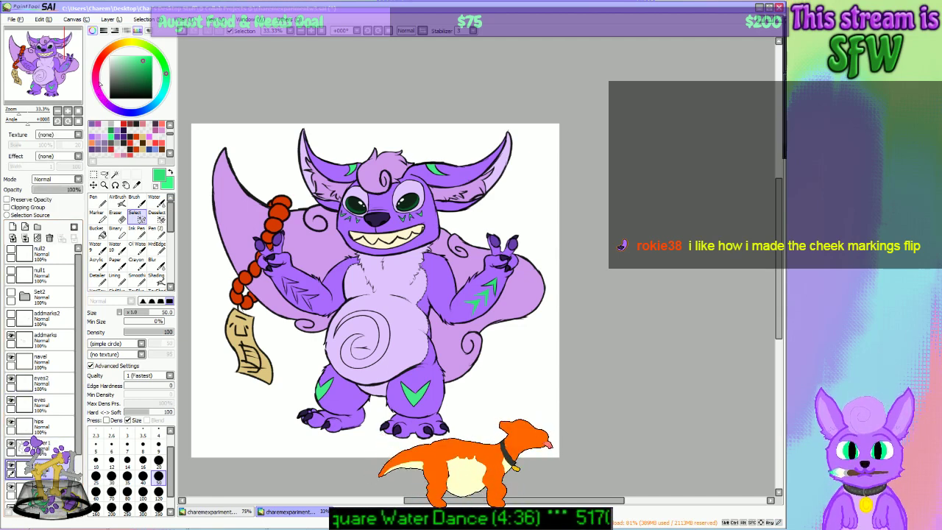
pyautogui.moveTo(46, 80); pyautogui.dragTo(59, 79)
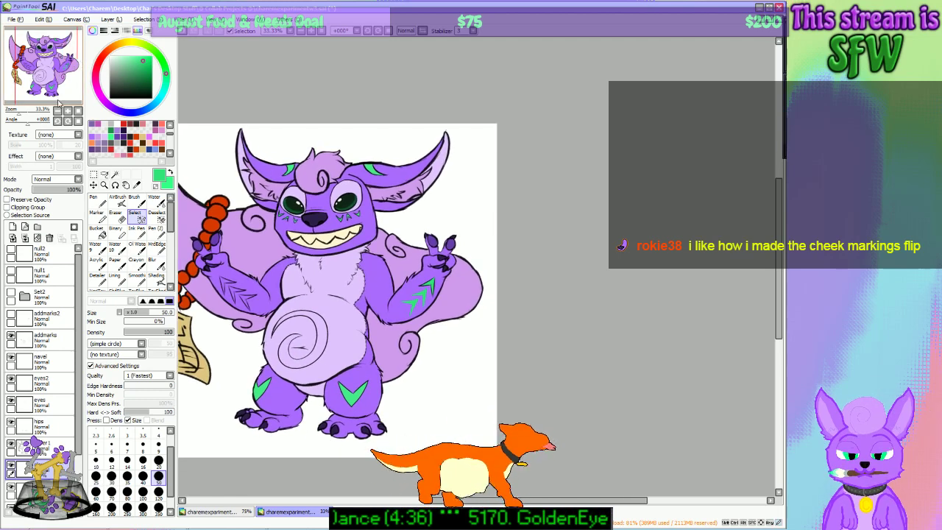
# Step: Merge addmarks2 into addmarks, eyes2 into eyes, and glow2 into glow
pyautogui.click(48, 318)
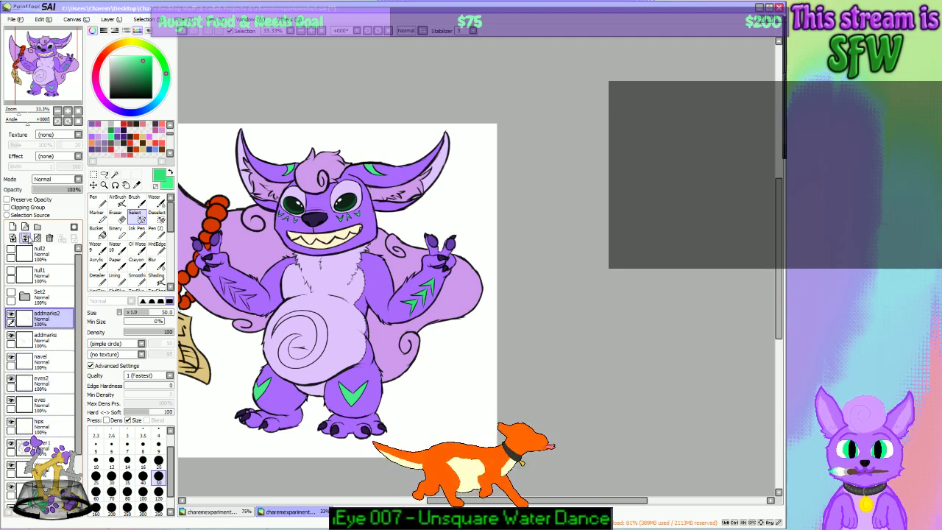
pyautogui.click(26, 238)
pyautogui.click(44, 359)
pyautogui.click(26, 237)
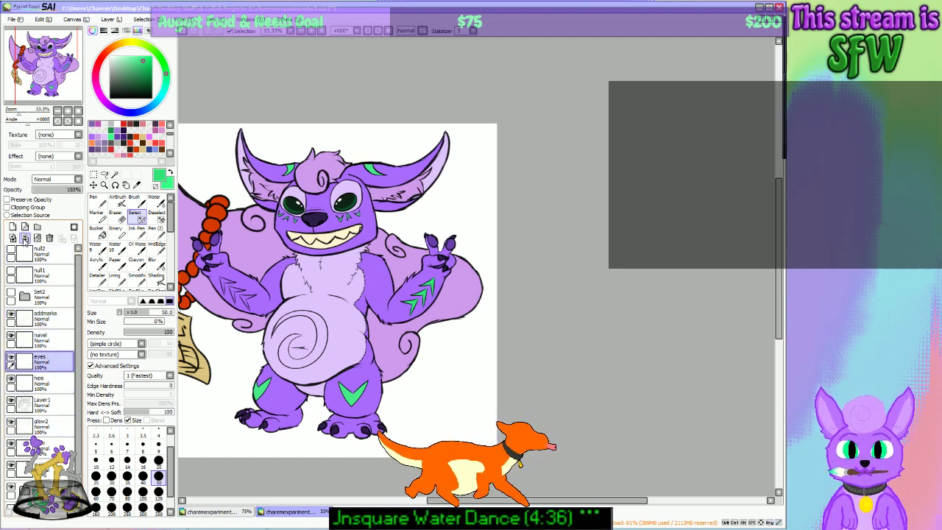
pyautogui.click(33, 427)
pyautogui.click(26, 238)
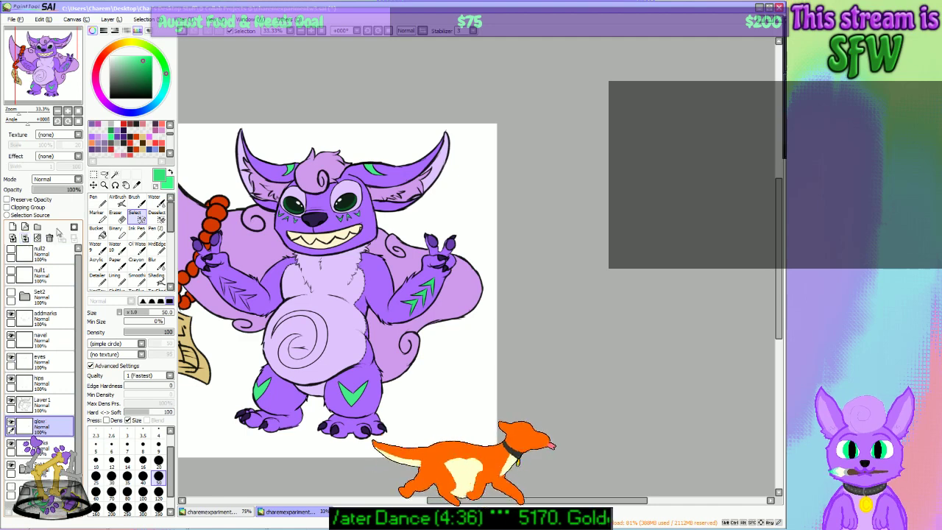
# Step: Hide the glow layer so only the outlines of the face and forearm markings show
pyautogui.click(311, 32)
pyautogui.click(310, 31)
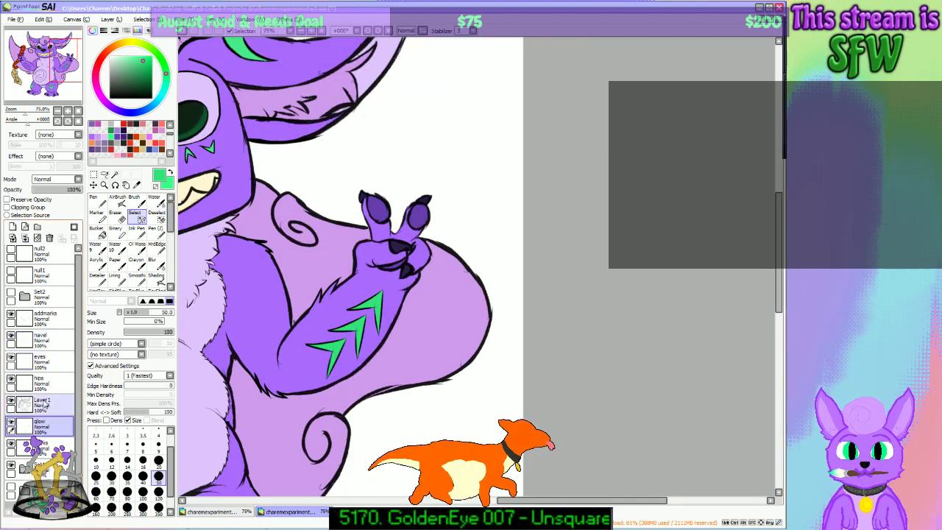
pyautogui.click(12, 425)
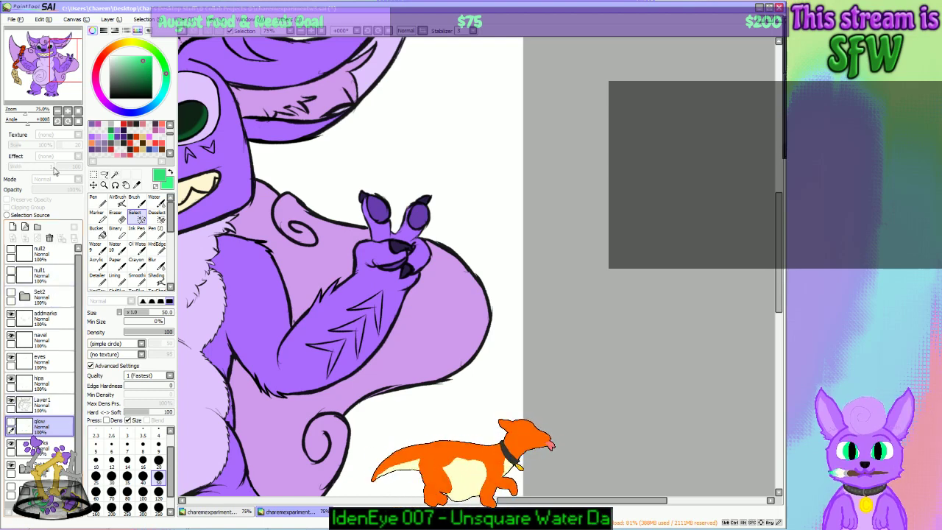
pyautogui.moveTo(64, 89); pyautogui.dragTo(45, 93)
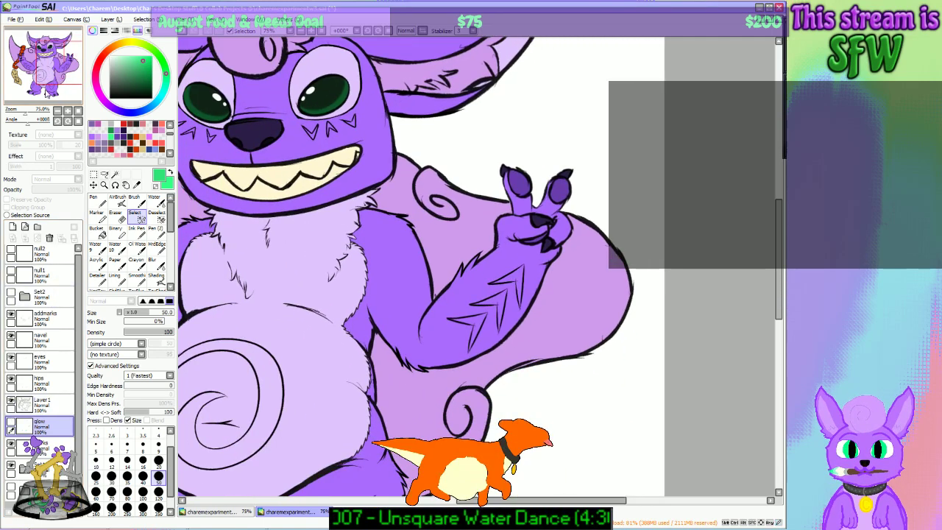
# Step: Erase the middle arrow outline on the forearm without beads from addmarks, using the Lining brush at size 20
pyautogui.click(49, 320)
pyautogui.click(115, 277)
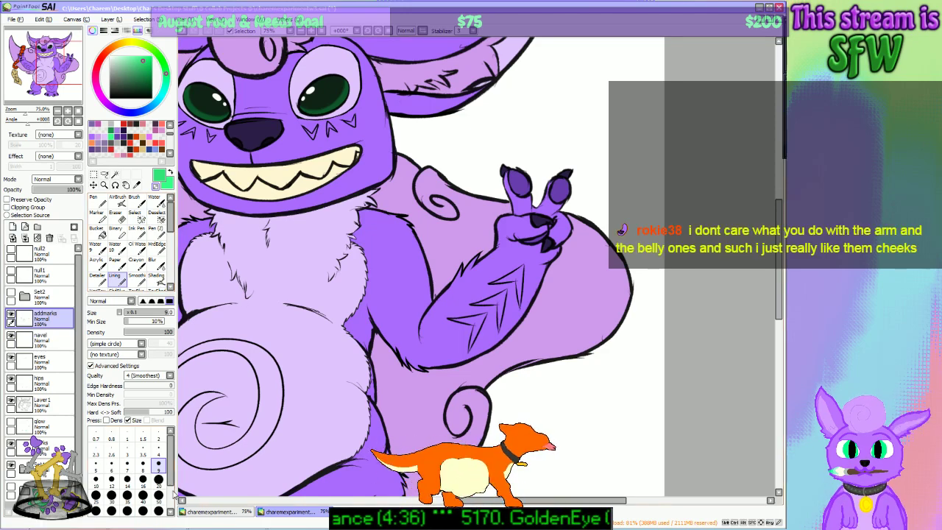
pyautogui.click(158, 495)
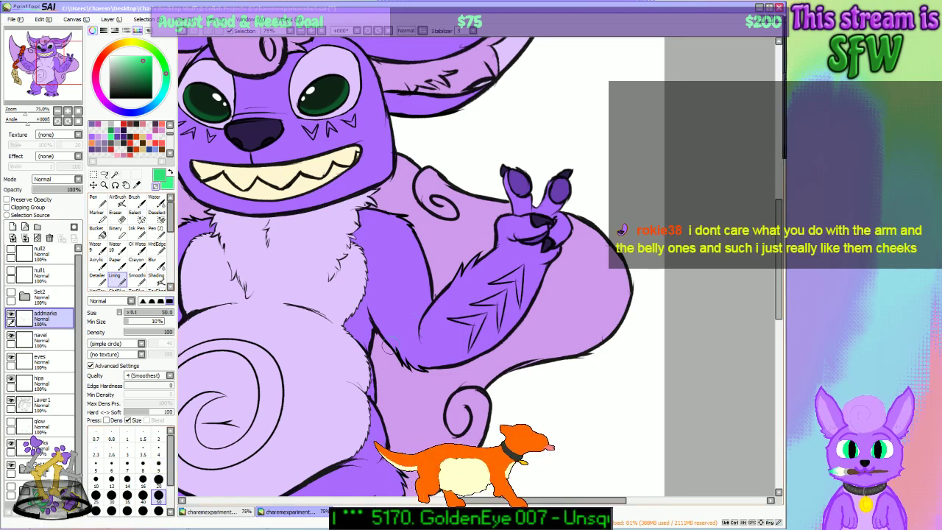
pyautogui.click(158, 479)
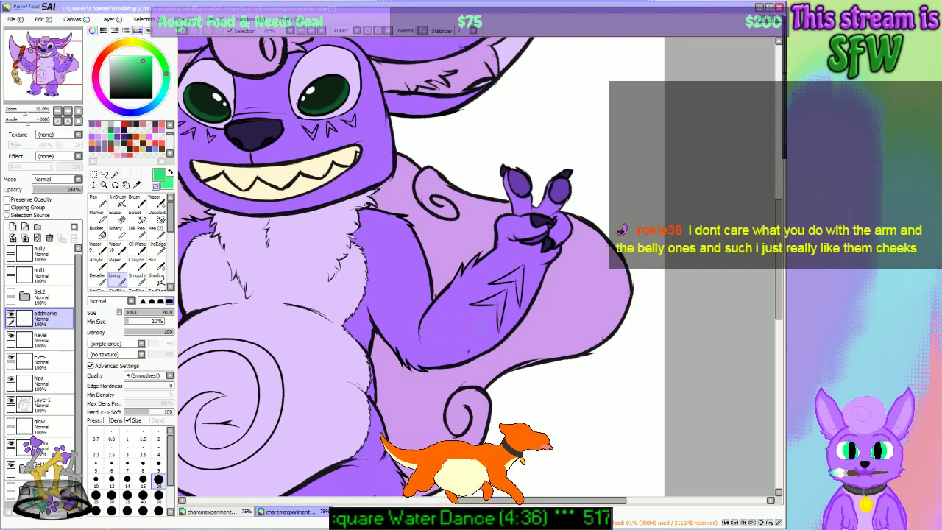
pyautogui.hotkey('ctrl', 'z')
pyautogui.moveTo(498, 328); pyautogui.dragTo(498, 321)
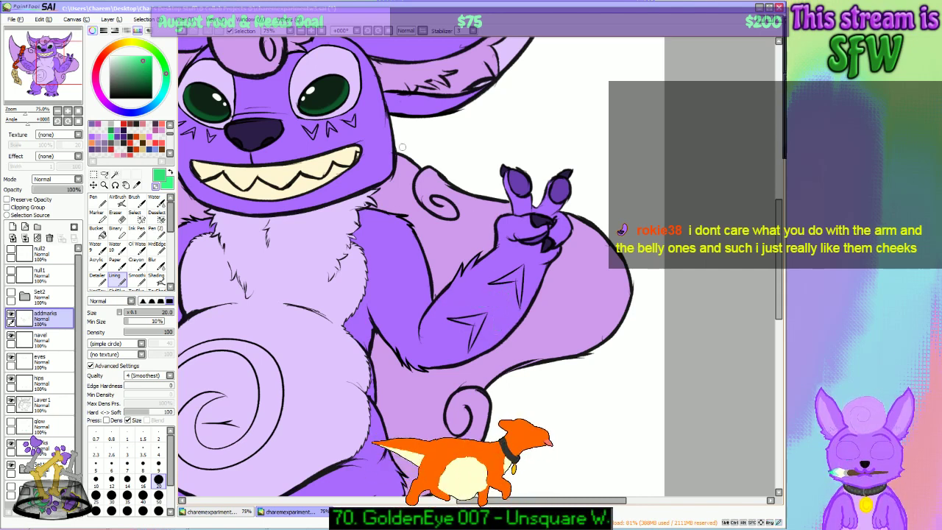
# Step: Inspect the whole figure and compare the arrow outlines on both forearms
pyautogui.click(300, 31)
pyautogui.click(298, 33)
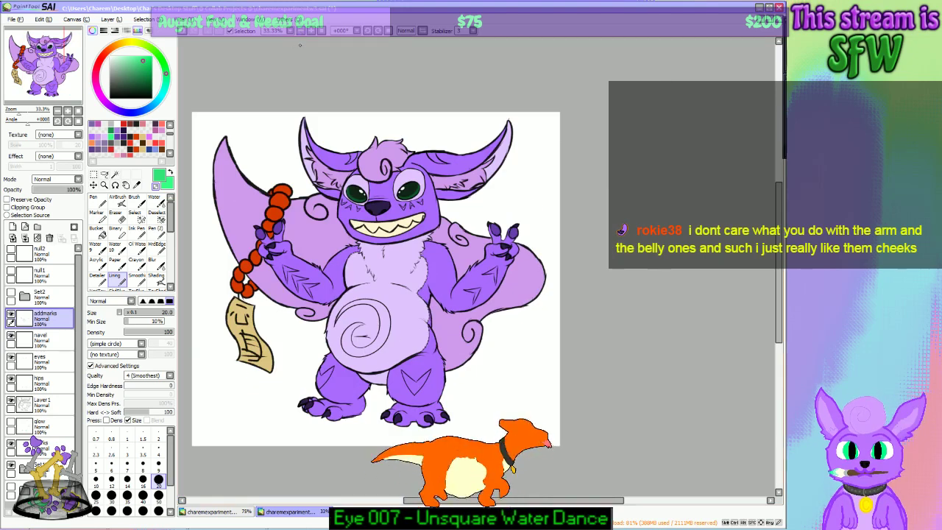
pyautogui.click(311, 31)
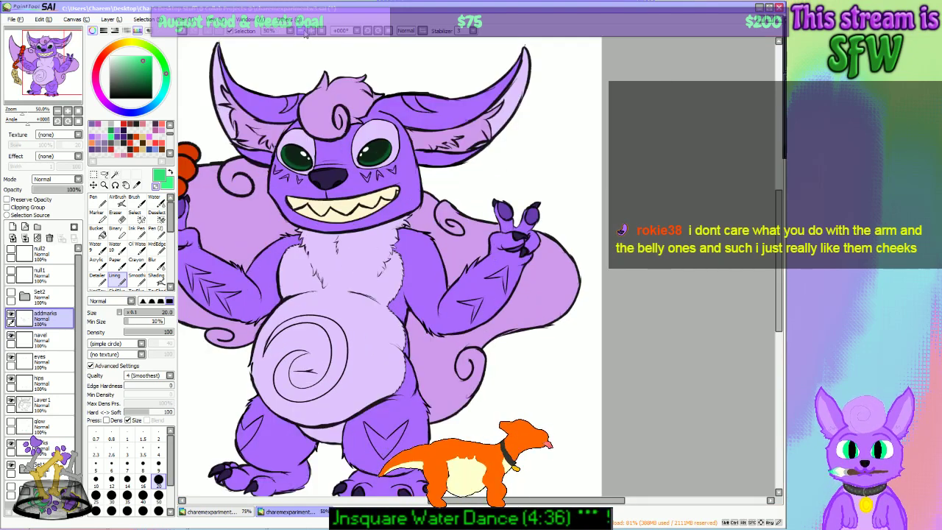
pyautogui.click(301, 31)
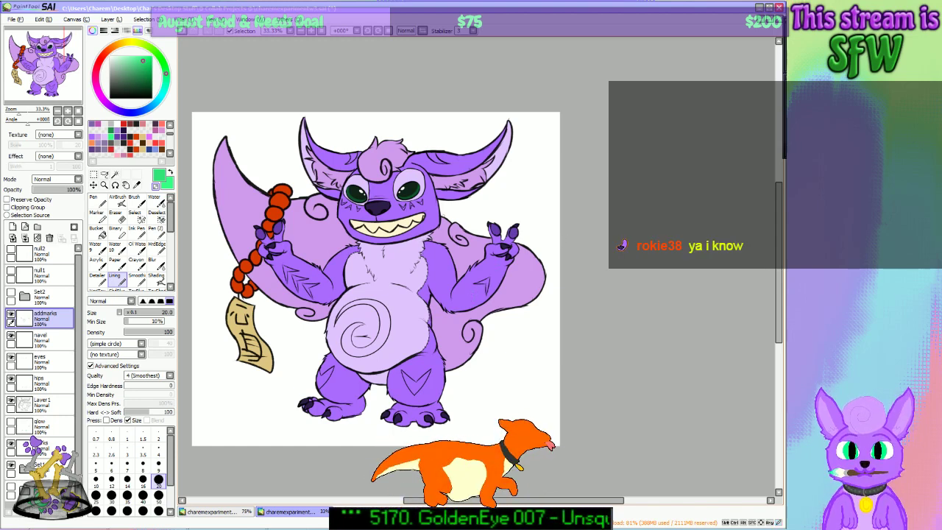
pyautogui.moveTo(52, 67)
pyautogui.mouseDown()
pyautogui.moveTo(62, 77)
pyautogui.moveTo(50, 65)
pyautogui.moveTo(59, 69)
pyautogui.mouseUp()
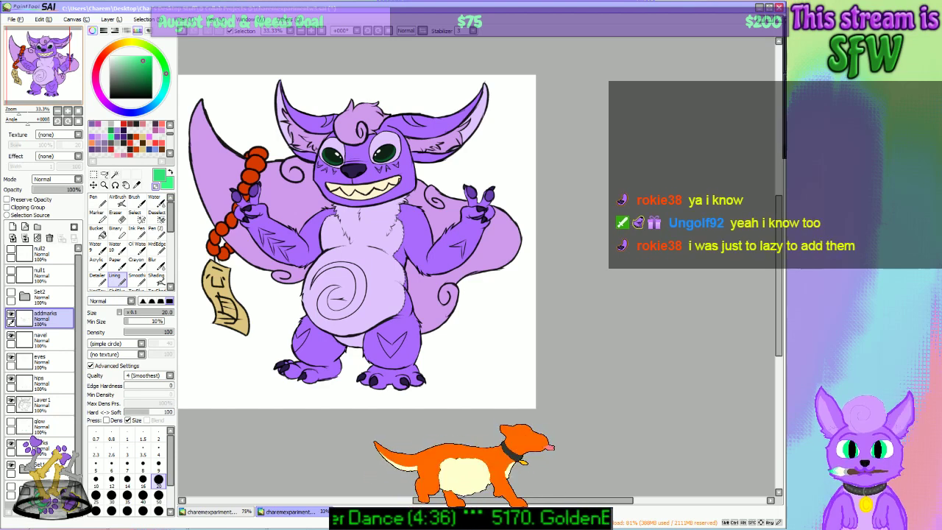
pyautogui.moveTo(62, 68); pyautogui.dragTo(57, 66)
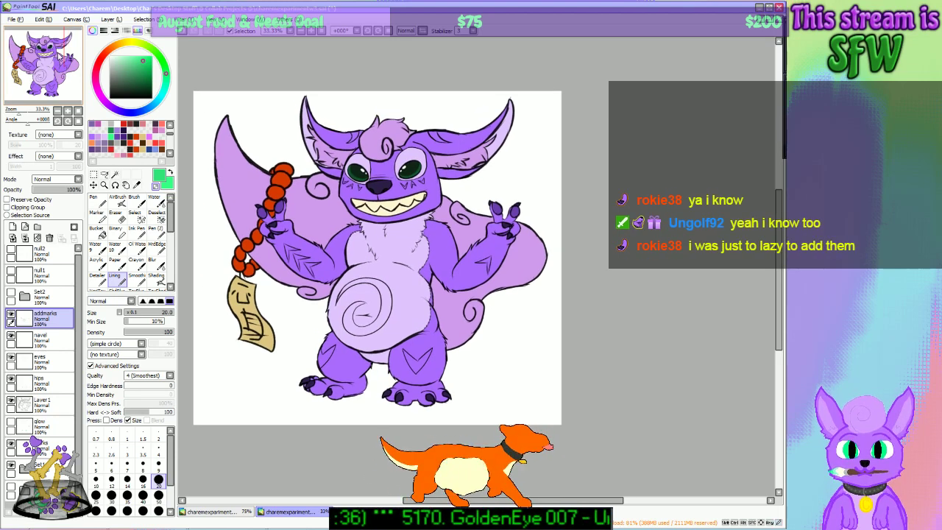
pyautogui.click(314, 32)
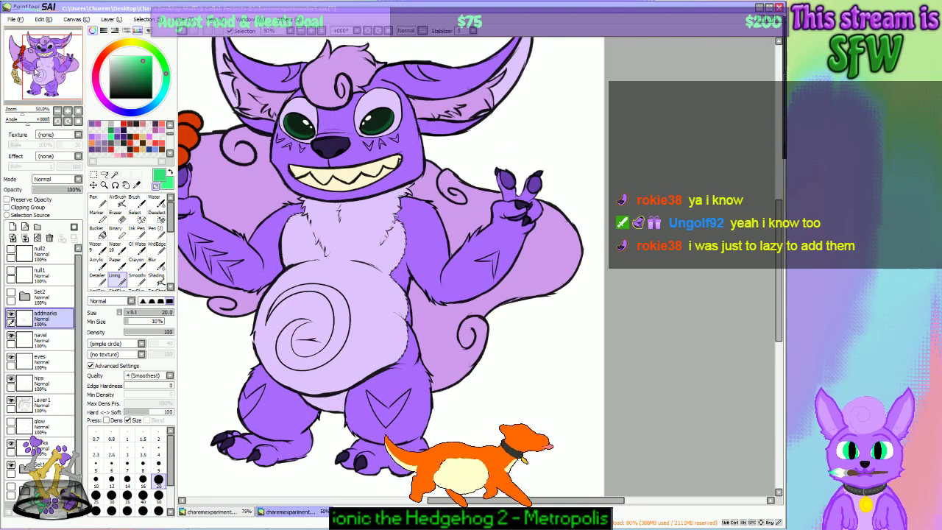
pyautogui.moveTo(38, 64); pyautogui.dragTo(55, 83)
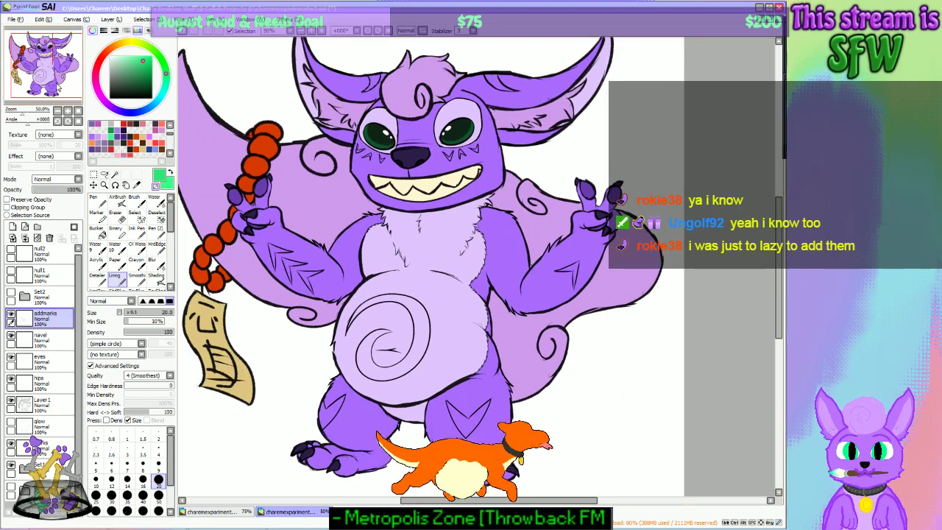
pyautogui.moveTo(59, 82); pyautogui.dragTo(61, 84)
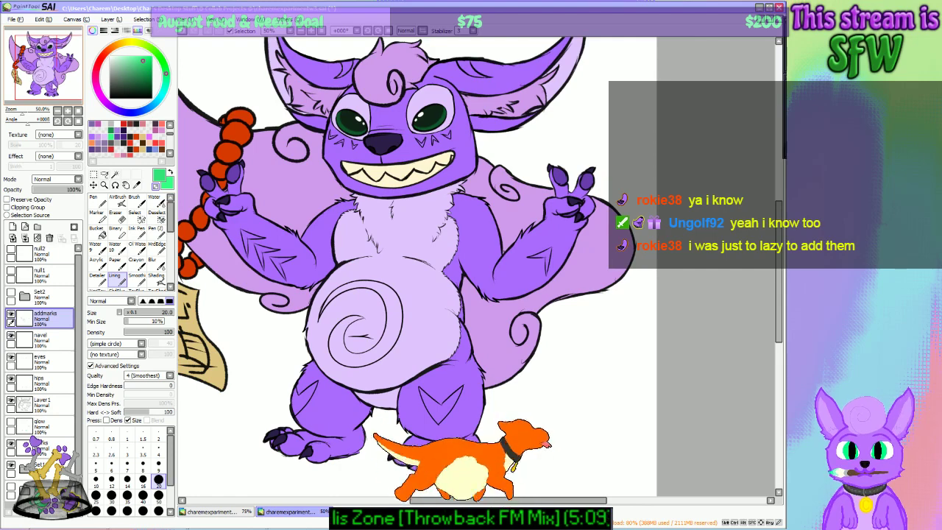
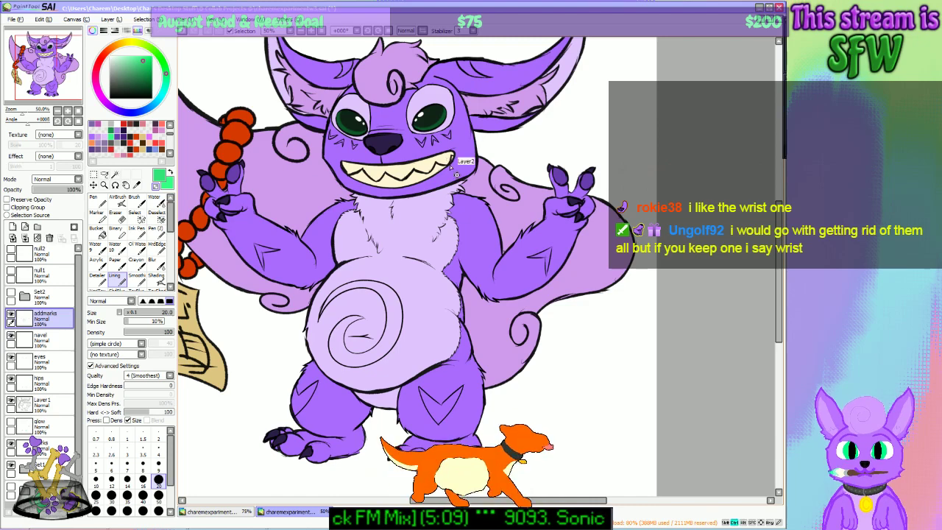
# Step: Undo the erasing of the wrist arrow outlines and keep only the arrow nearest the wrist on each forearm
pyautogui.hotkey('ctrl', 'z')
pyautogui.hotkey('ctrl', 'z')
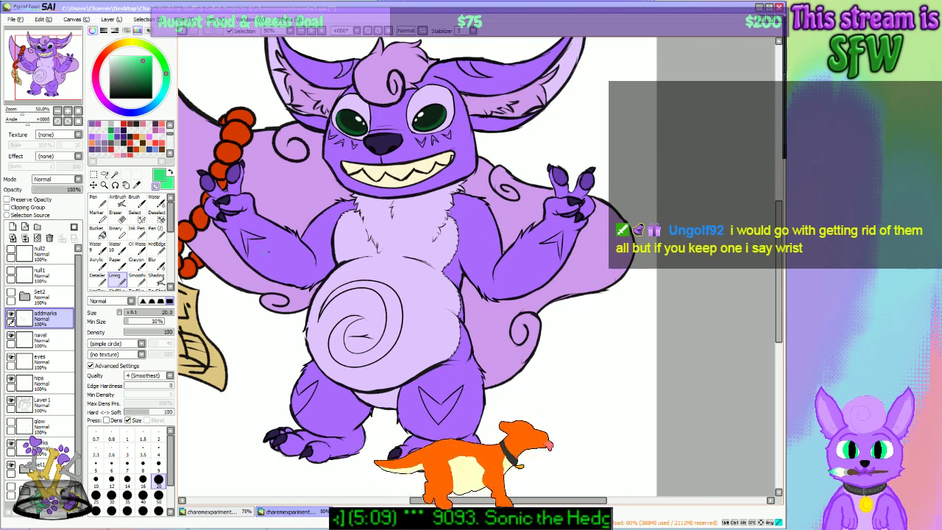
pyautogui.click(301, 30)
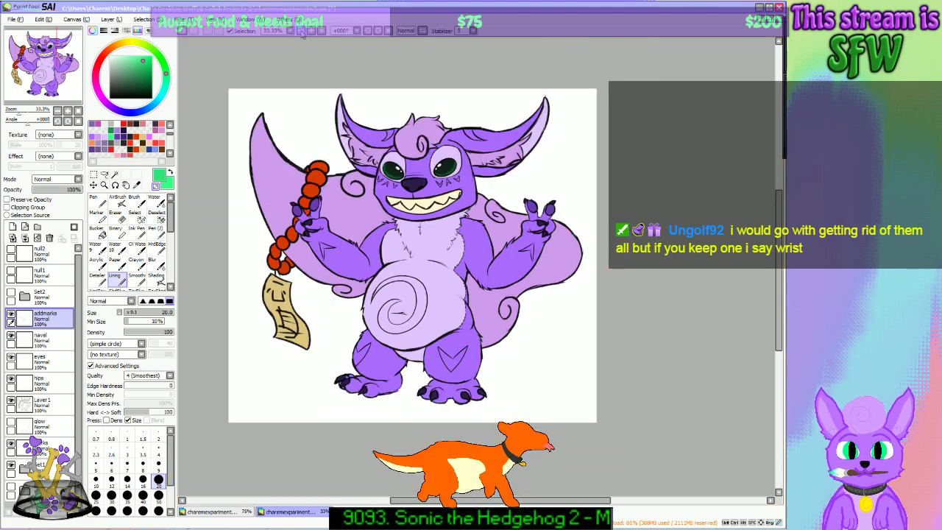
pyautogui.click(301, 31)
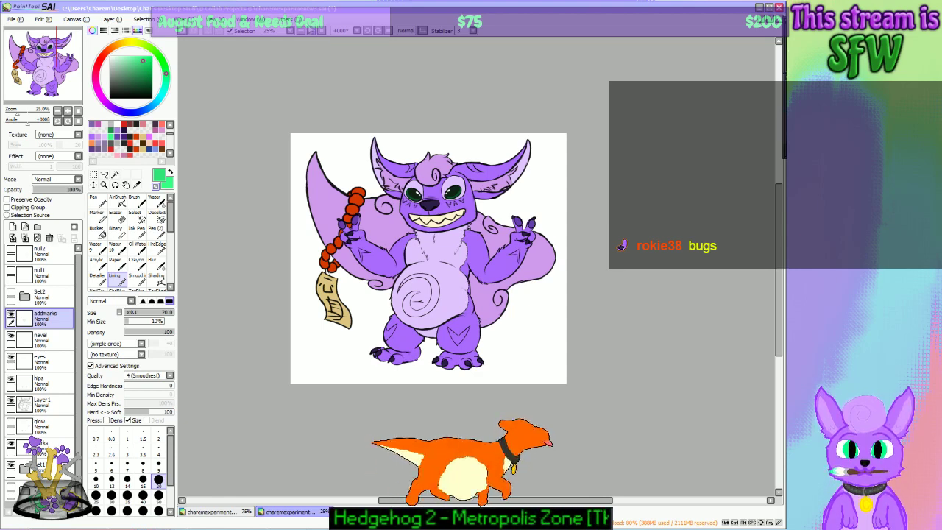
# Step: Show the glow layer and erase its two green arrows farthest from the wrist on the forearm without beads
pyautogui.click(311, 31)
pyautogui.click(311, 31)
pyautogui.click(11, 424)
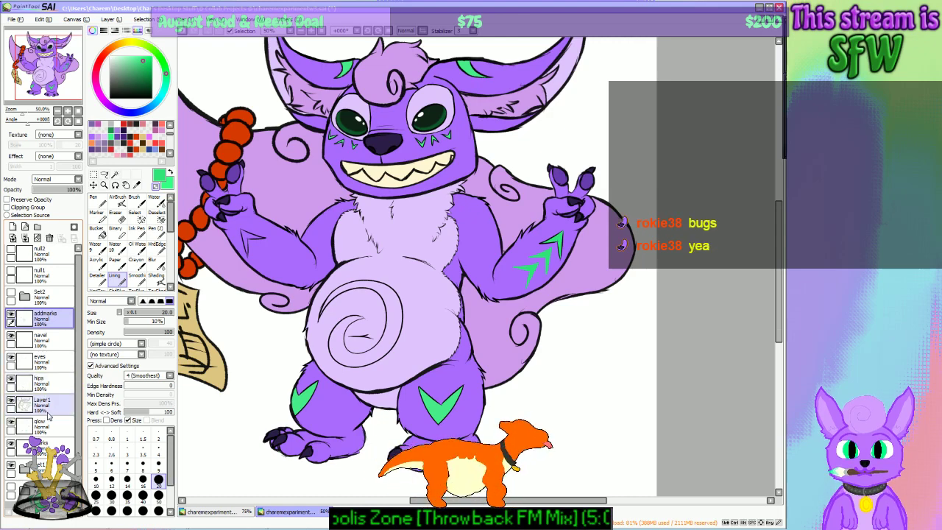
pyautogui.click(44, 424)
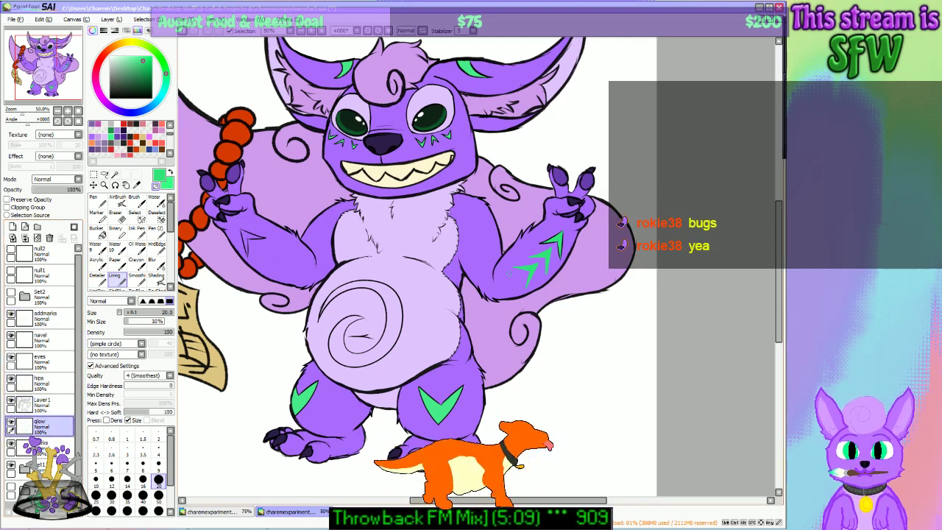
pyautogui.moveTo(518, 270); pyautogui.dragTo(531, 277)
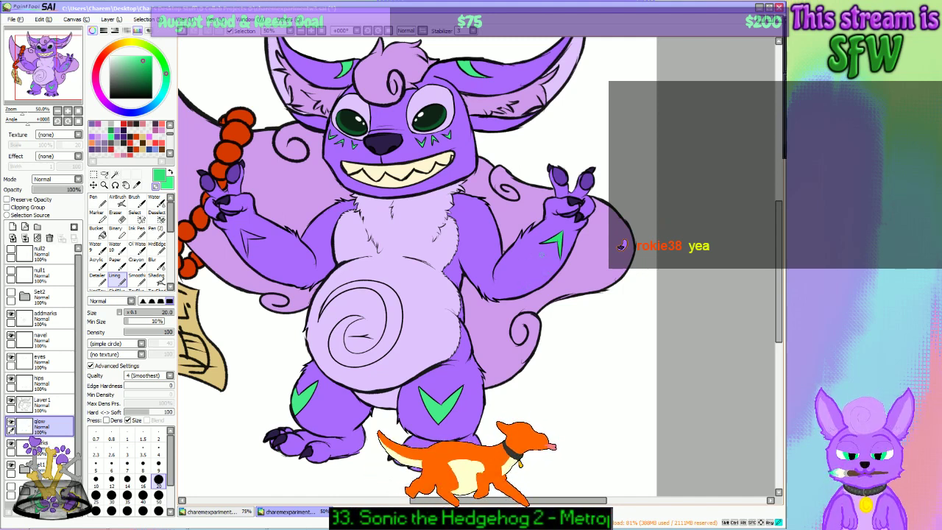
# Step: Fill the wrist arrow on the beaded forearm with green on the glow layer, tidying its edges with the Lining brush at size 9
pyautogui.moveTo(55, 78); pyautogui.dragTo(46, 69)
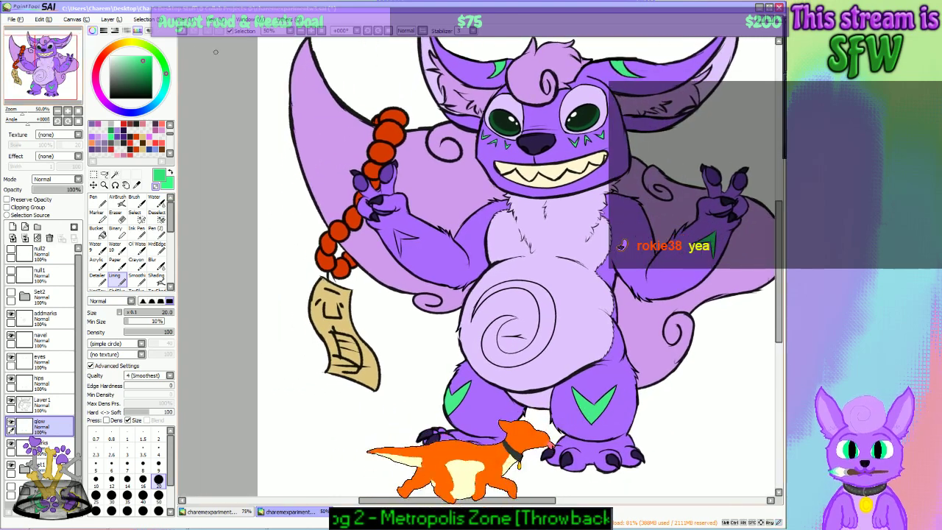
pyautogui.click(310, 30)
pyautogui.click(310, 30)
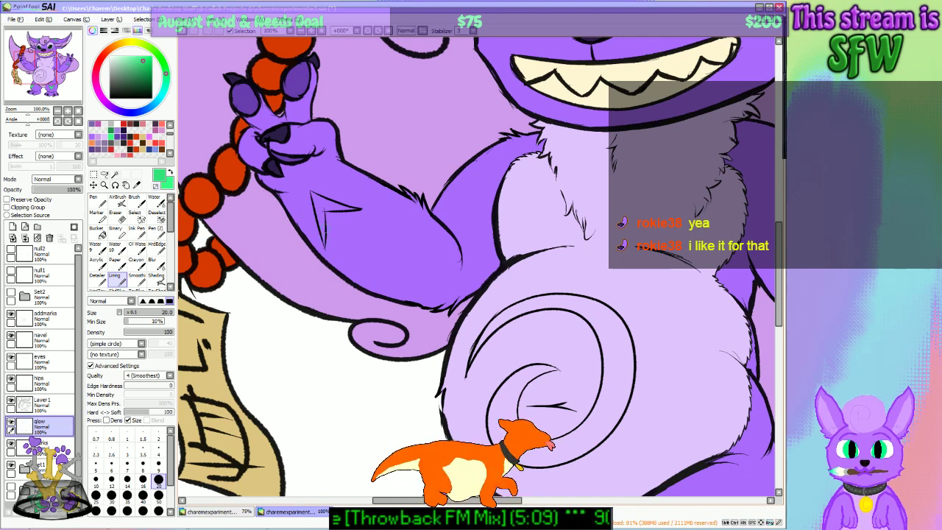
pyautogui.moveTo(323, 240)
pyautogui.mouseDown()
pyautogui.moveTo(319, 208)
pyautogui.moveTo(318, 216)
pyautogui.moveTo(356, 209)
pyautogui.moveTo(319, 196)
pyautogui.mouseUp()
pyautogui.hotkey('ctrl', 'z')
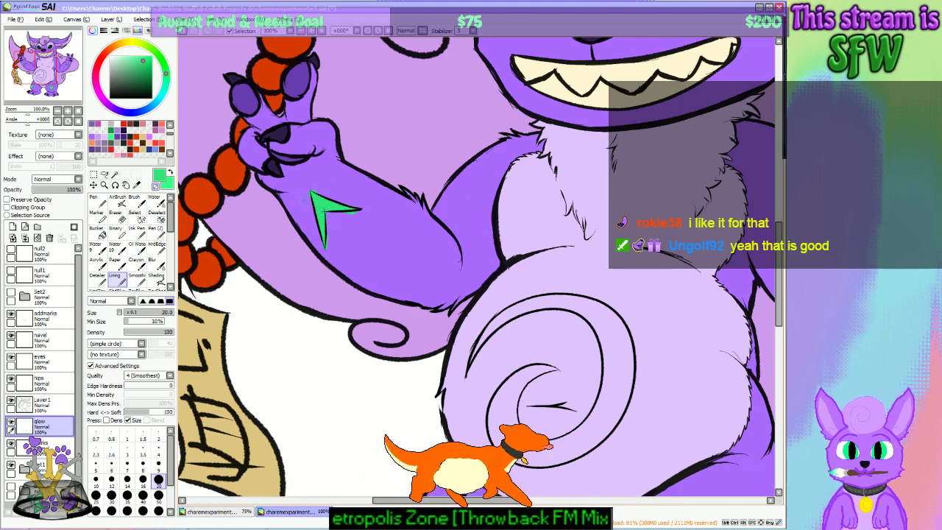
pyautogui.click(158, 463)
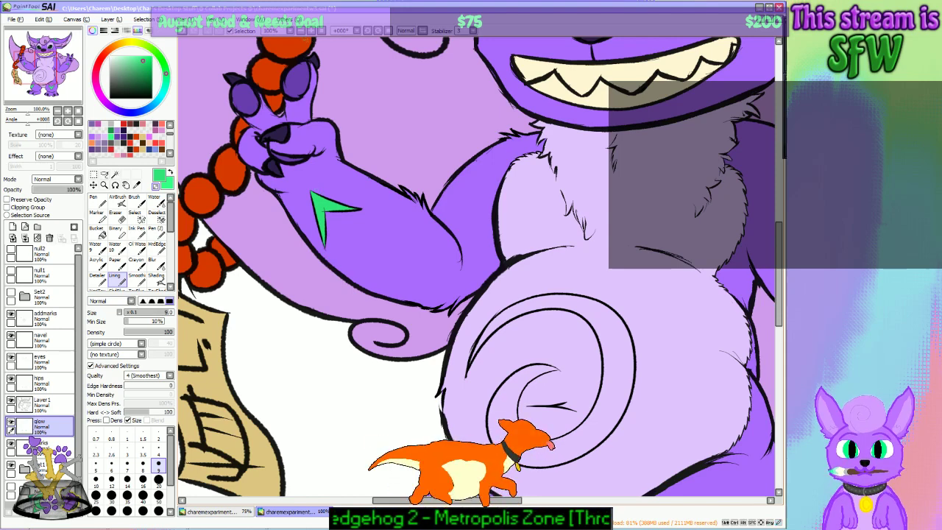
pyautogui.scroll(-3, 306, 37)
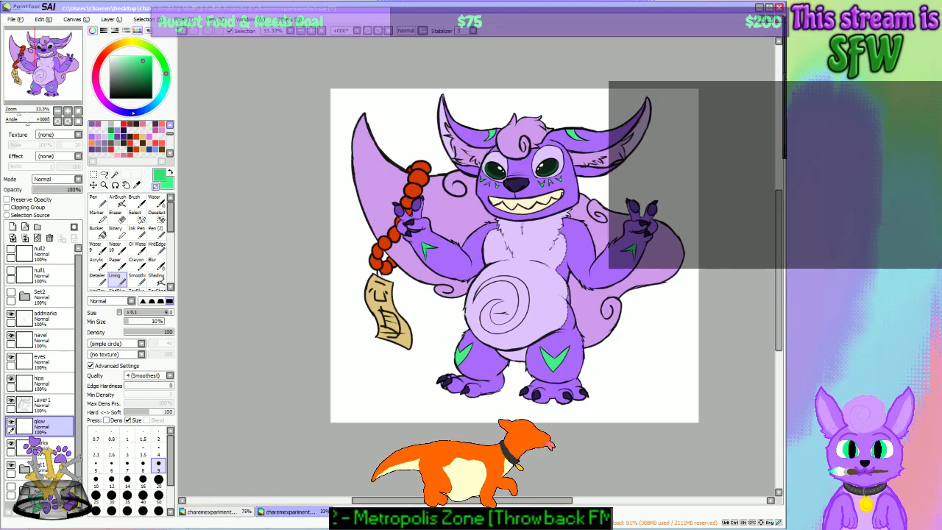
pyautogui.moveTo(58, 81)
pyautogui.mouseDown()
pyautogui.moveTo(72, 74)
pyautogui.moveTo(56, 76)
pyautogui.mouseUp()
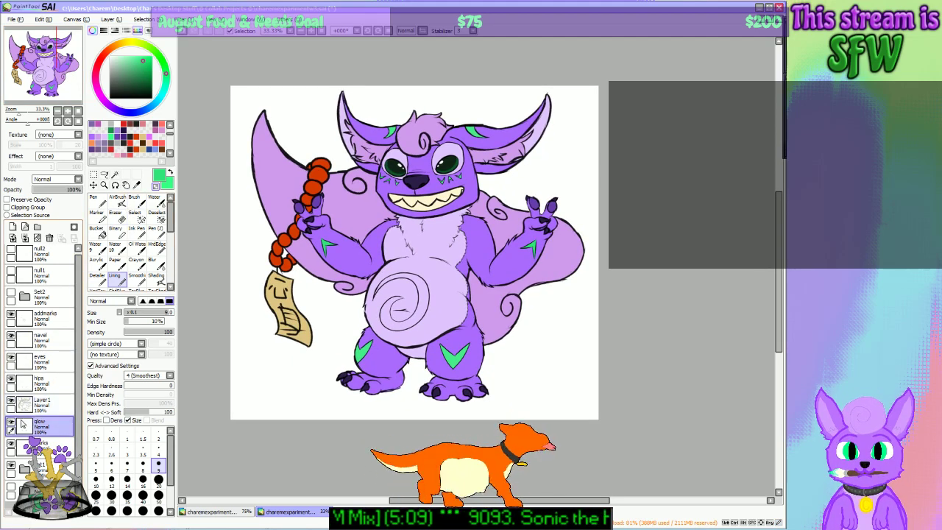
# Step: Switch to the Select brush and set its size to 120
pyautogui.click(137, 218)
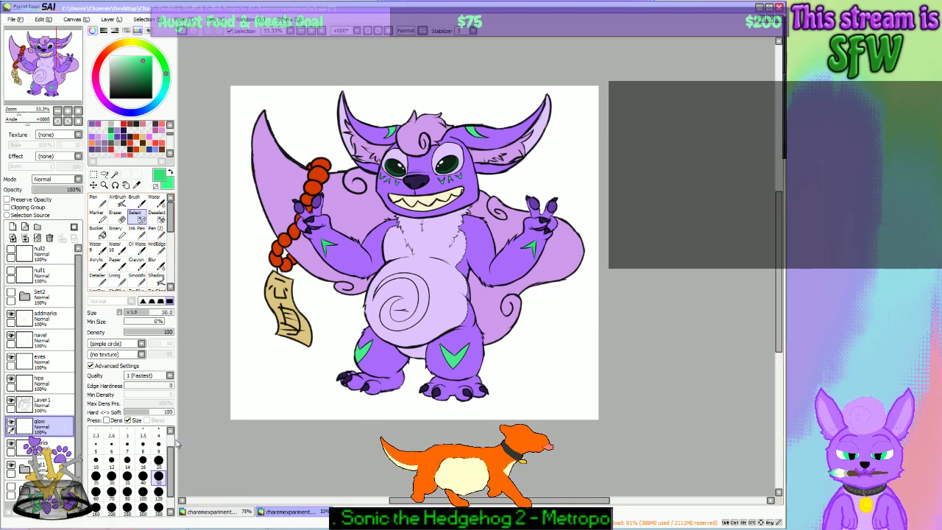
pyautogui.click(158, 492)
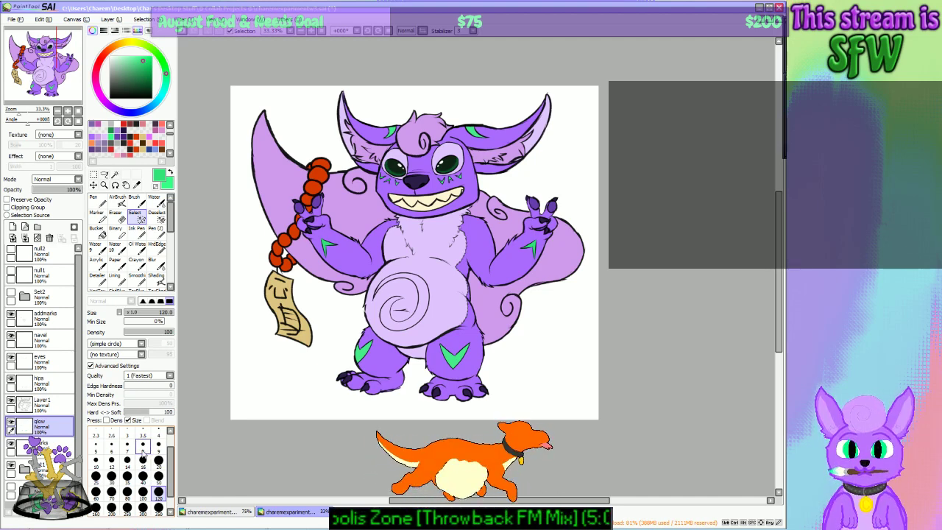
# Step: Show the Set2 reference images, examine the markings on the reference characters, and hide the folder again
pyautogui.click(12, 294)
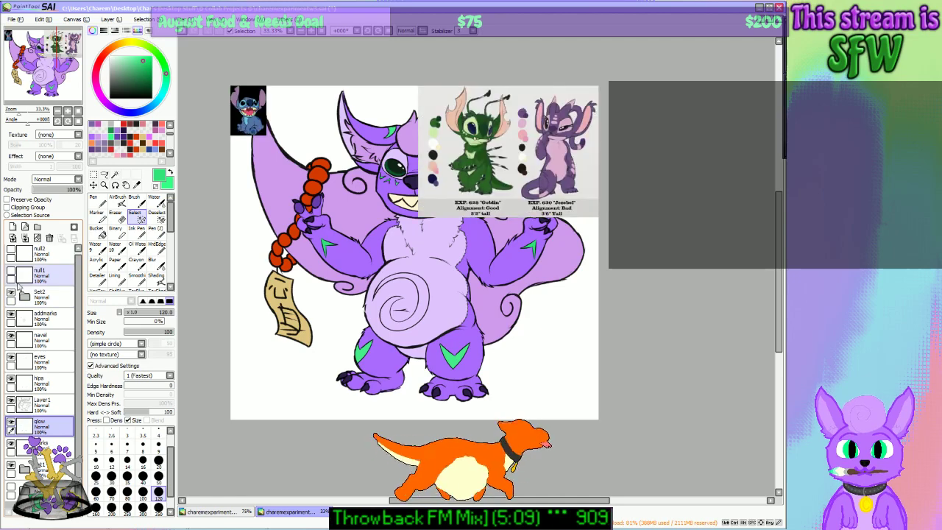
pyautogui.click(311, 33)
pyautogui.click(311, 33)
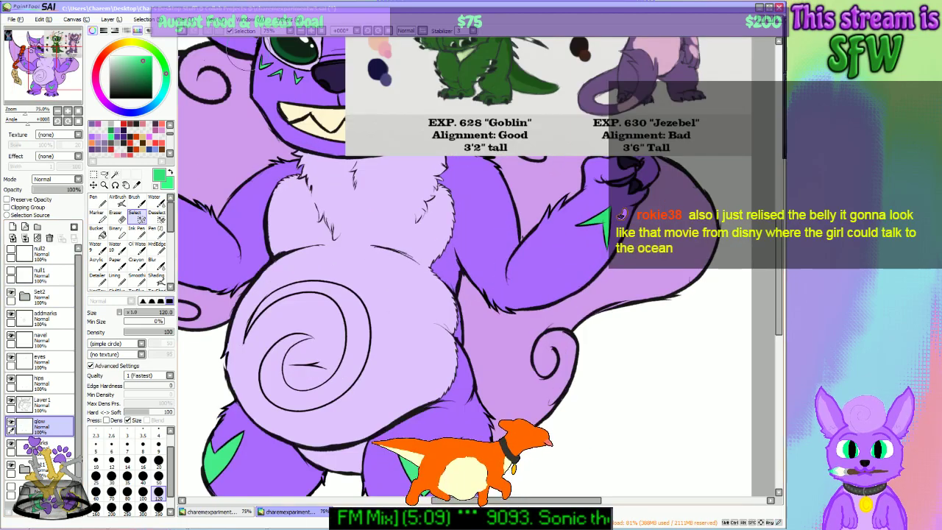
pyautogui.moveTo(63, 74); pyautogui.dragTo(72, 48)
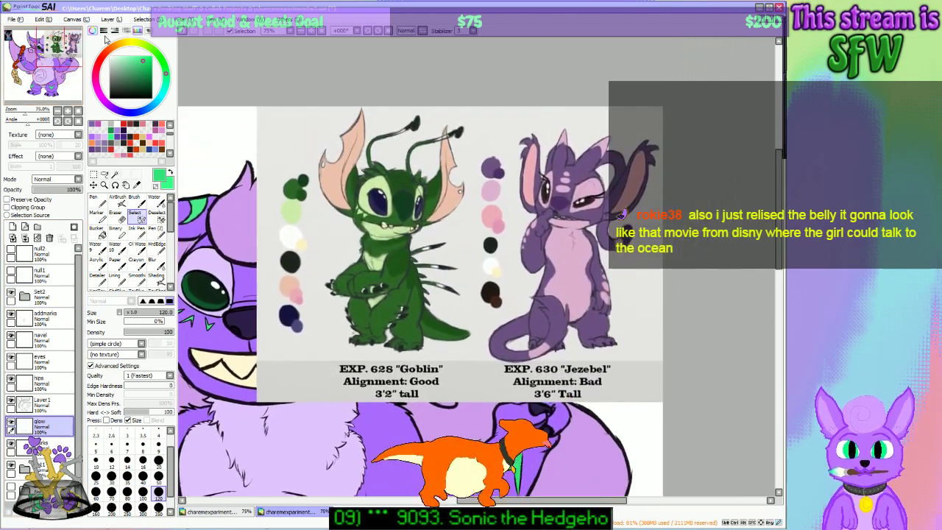
pyautogui.click(308, 31)
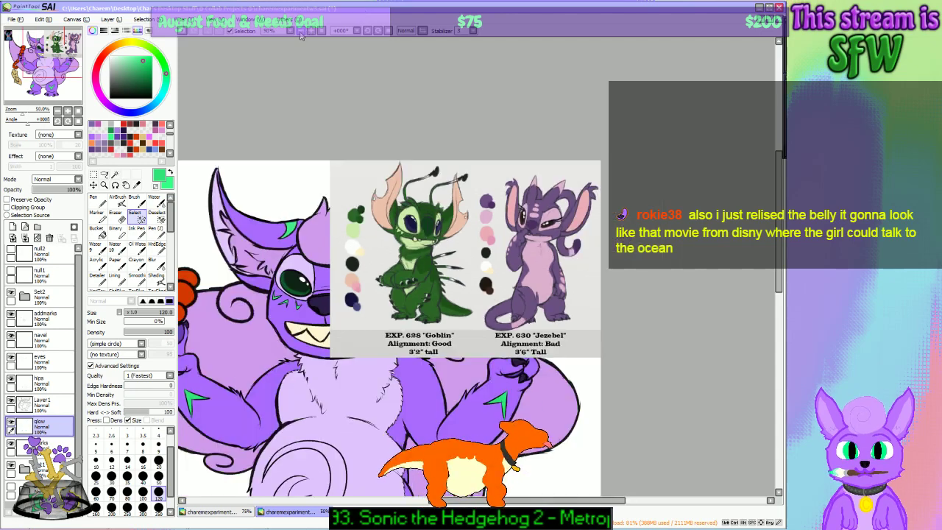
pyautogui.click(308, 31)
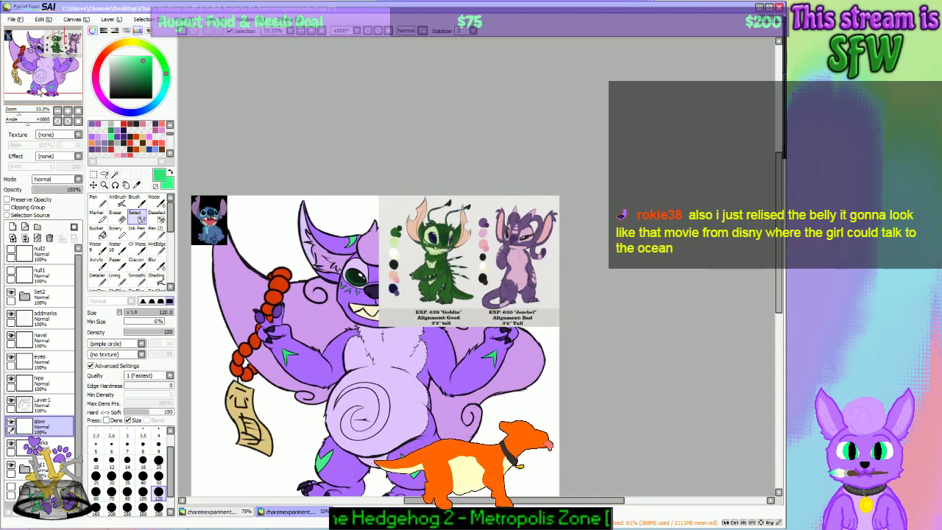
pyautogui.moveTo(57, 75); pyautogui.dragTo(50, 84)
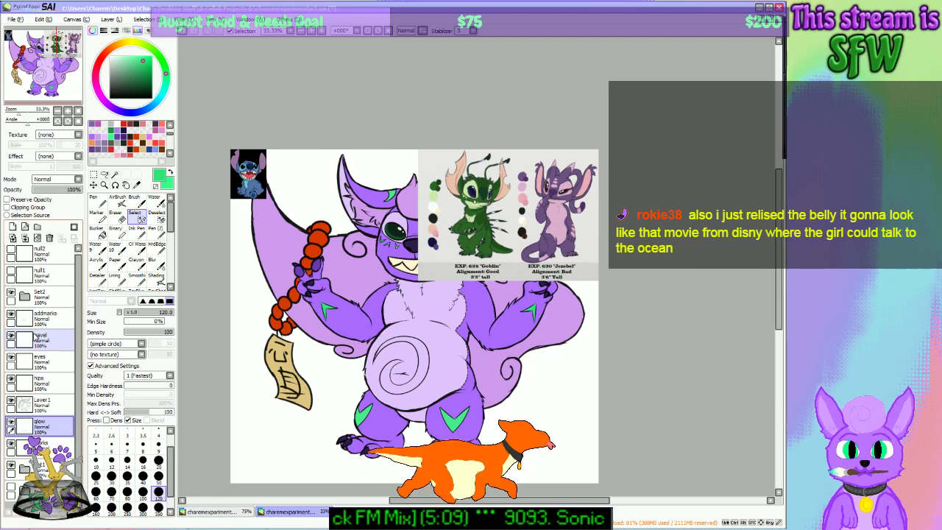
pyautogui.click(11, 294)
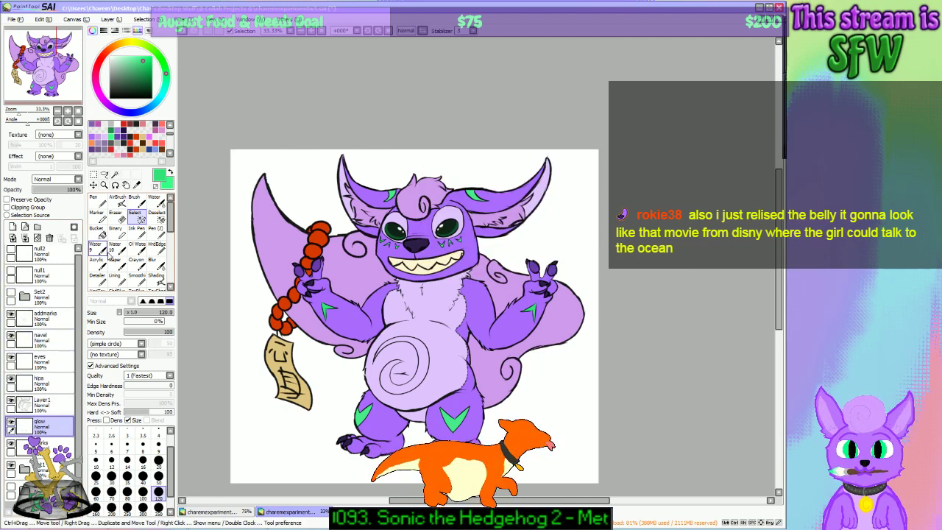
# Step: Select the green fills of both wrist arrows on the glow layer and cut and paste them onto a separate layer
pyautogui.moveTo(324, 318); pyautogui.dragTo(327, 309)
pyautogui.moveTo(528, 318); pyautogui.dragTo(529, 312)
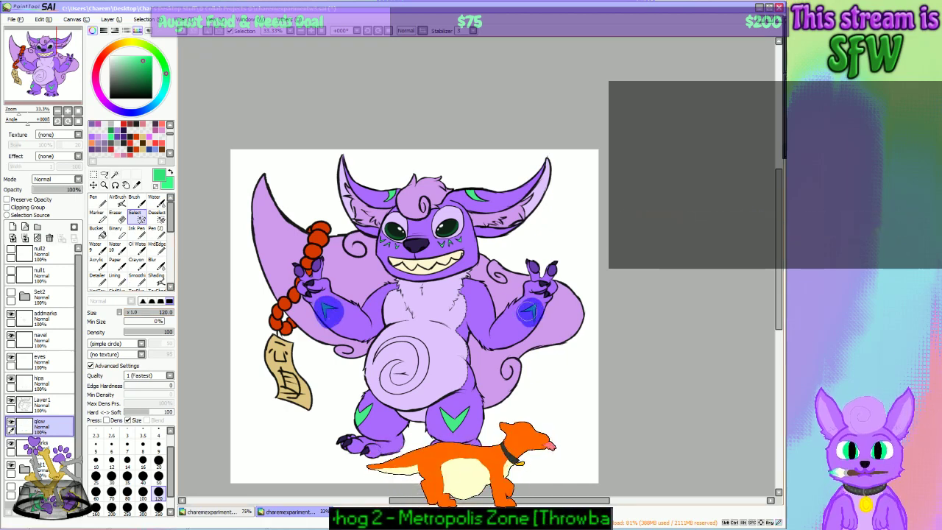
pyautogui.hotkey('ctrl', 'x')
pyautogui.hotkey('ctrl', 'v')
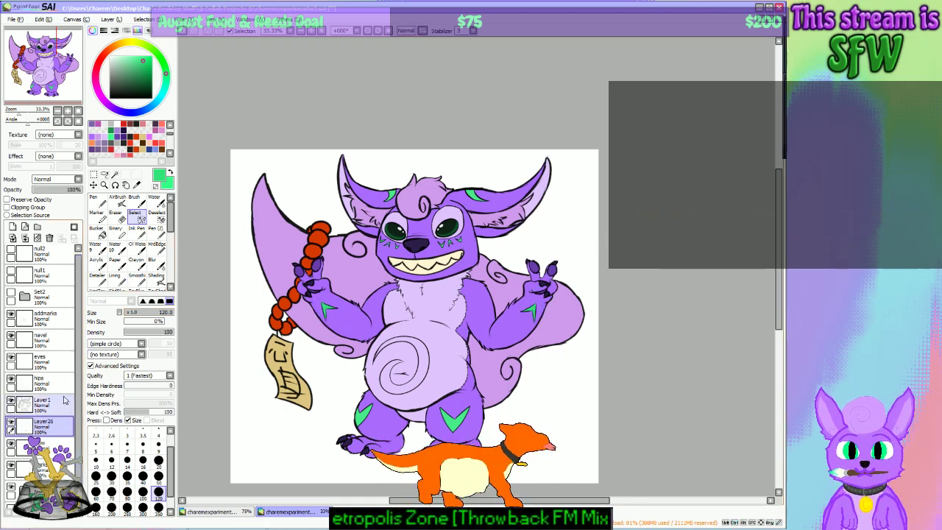
# Step: Select both wrist arrow outlines on the addmarks layer and cut and paste them onto a separate layer
pyautogui.click(43, 318)
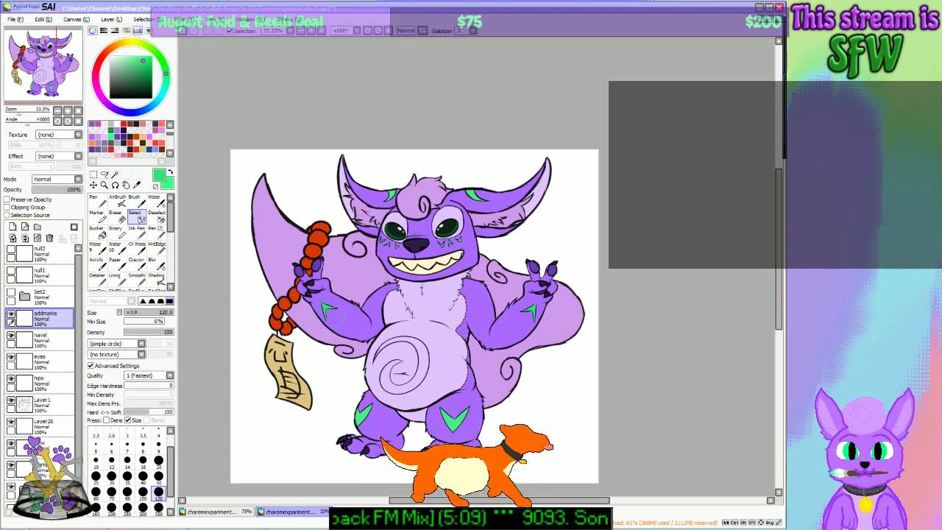
pyautogui.moveTo(324, 310); pyautogui.dragTo(323, 308)
pyautogui.moveTo(531, 312); pyautogui.dragTo(531, 310)
pyautogui.hotkey('ctrl', 'x')
pyautogui.hotkey('ctrl', 'v')
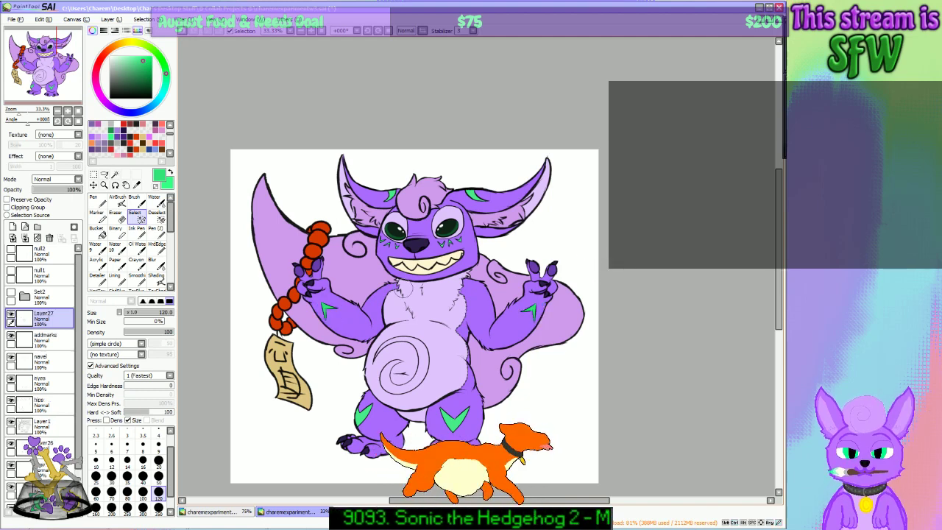
# Step: Hide the separate wrist arrow outline and fill layers, and check the figure without forearm markings
pyautogui.click(10, 314)
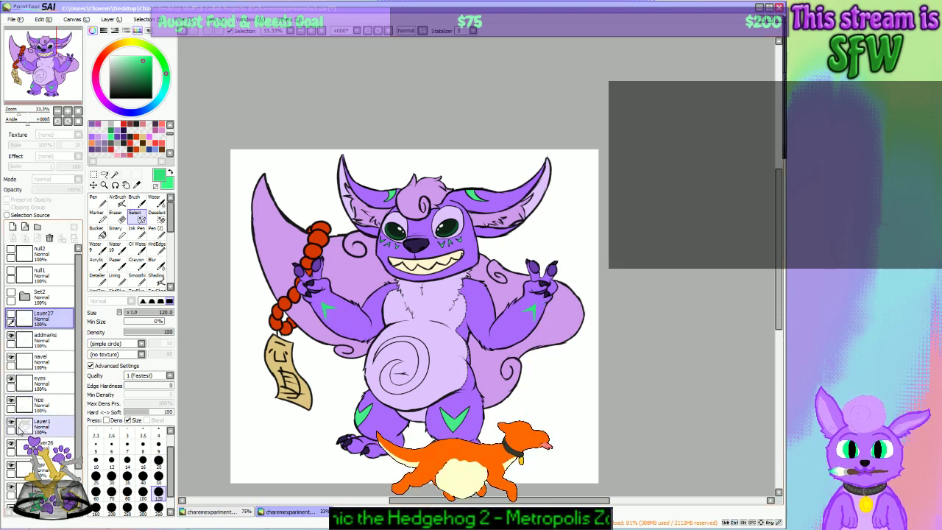
pyautogui.click(11, 443)
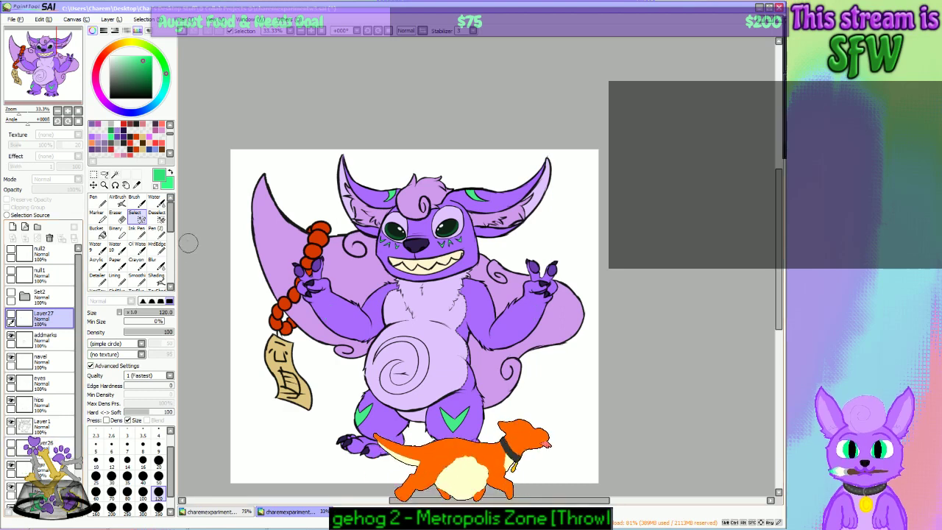
pyautogui.moveTo(49, 84); pyautogui.dragTo(59, 83)
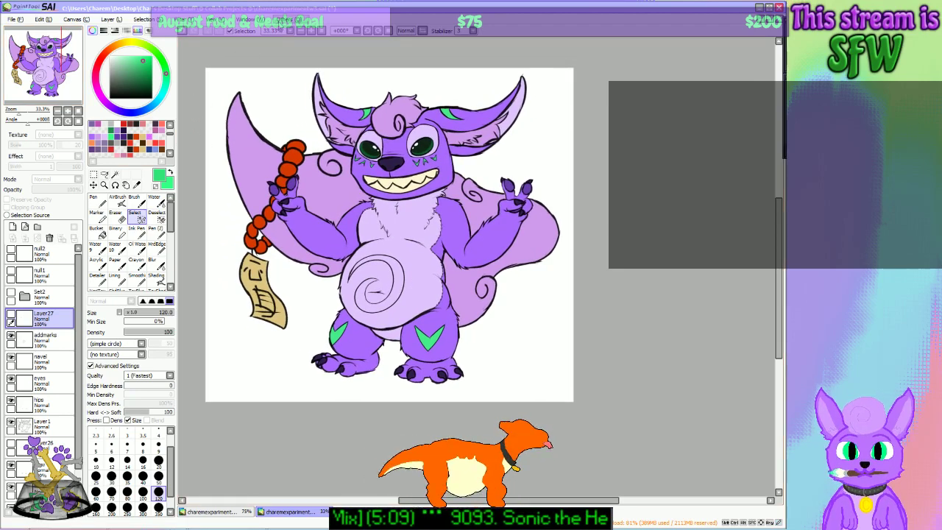
pyautogui.click(312, 31)
pyautogui.click(312, 31)
pyautogui.click(301, 31)
pyautogui.click(311, 32)
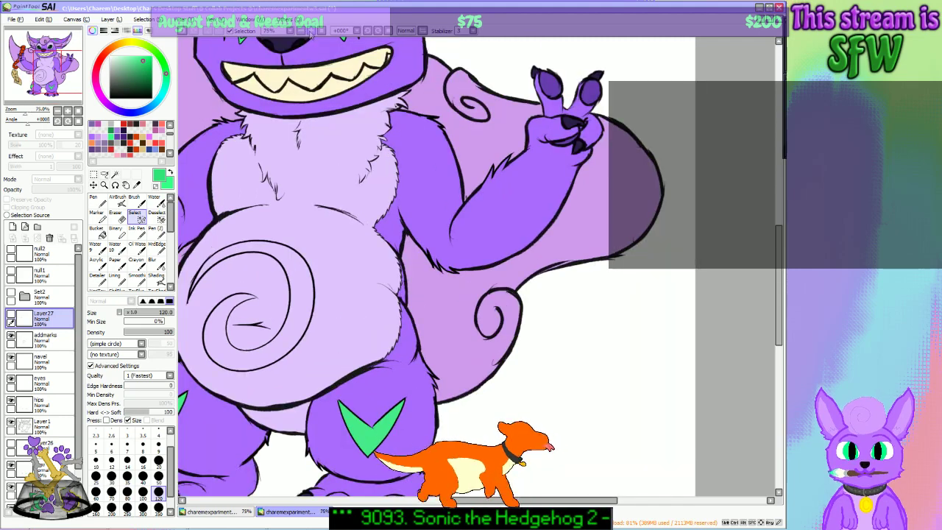
pyautogui.click(301, 31)
pyautogui.moveTo(60, 87); pyautogui.dragTo(55, 89)
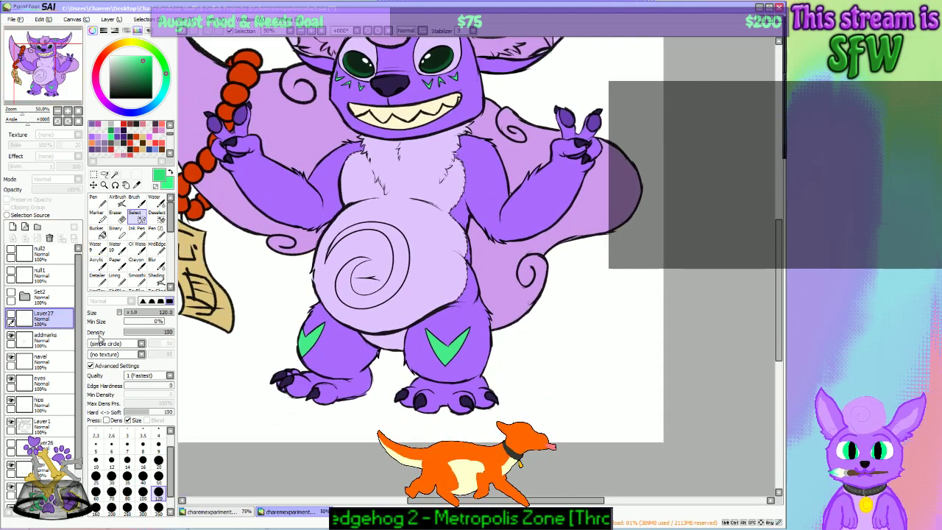
# Step: Add a new empty layer directly above Layer26, keeping that wrist arrow fill layer hidden
pyautogui.scroll(-2, 79, 440)
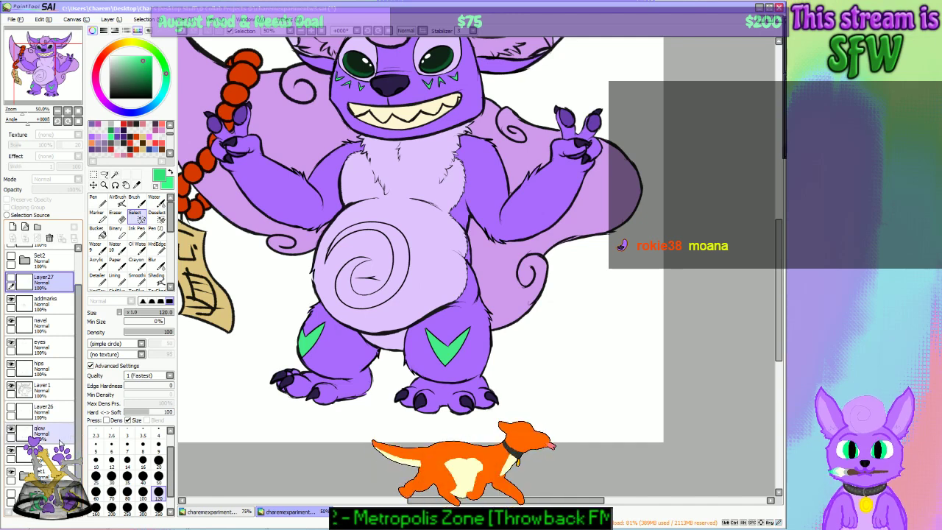
pyautogui.click(45, 434)
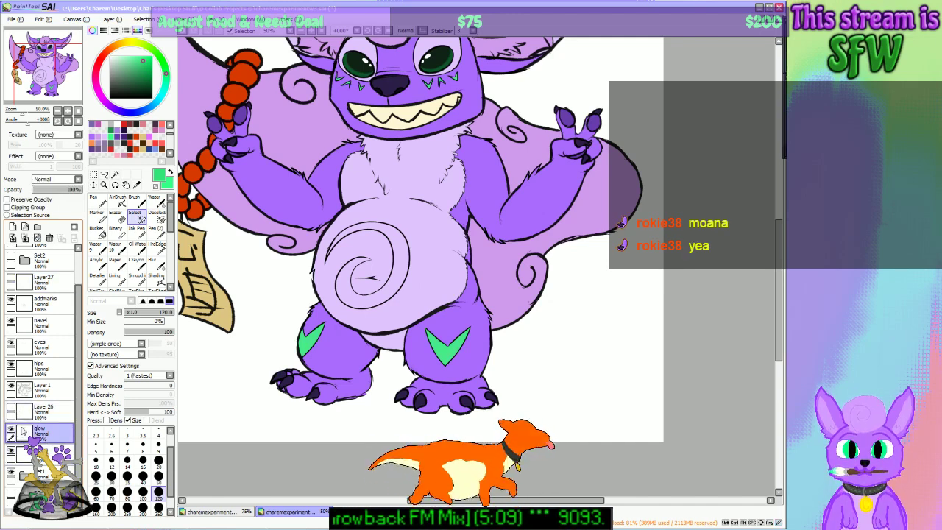
pyautogui.click(33, 409)
pyautogui.click(12, 406)
pyautogui.click(13, 406)
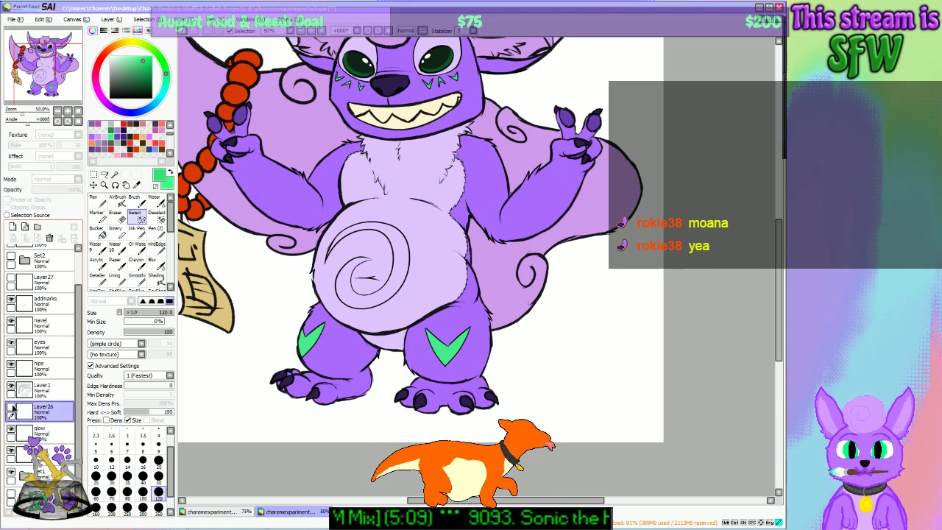
pyautogui.click(12, 226)
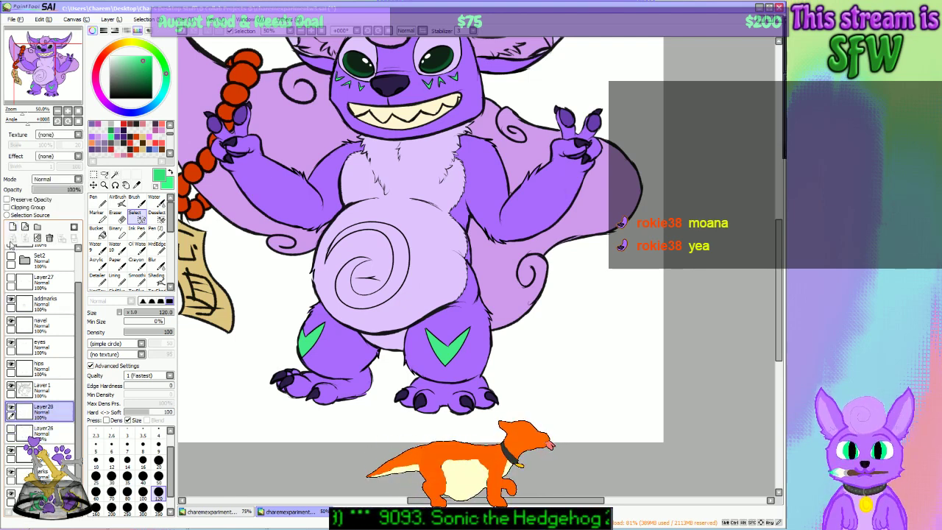
# Step: Using the Lining brush with the knee arrow's green, paint the tapered outer end and upper arc of the belly spiral on Layer28
pyautogui.press('n')
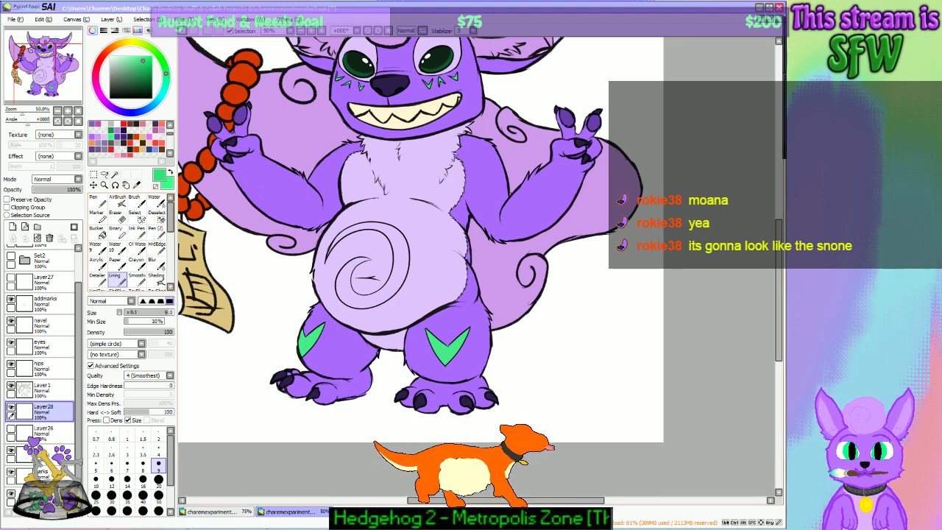
pyautogui.keyDown('alt'); pyautogui.click(445, 351); pyautogui.keyUp('alt')
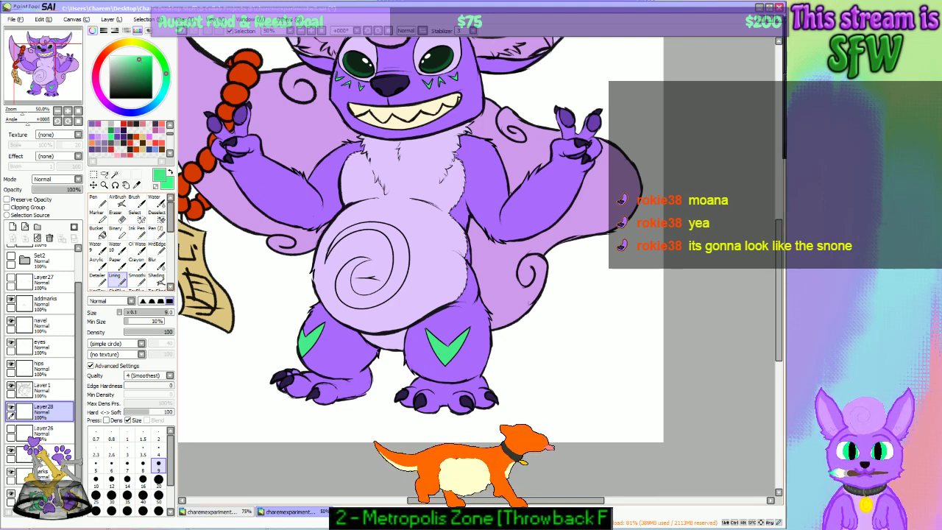
pyautogui.click(312, 30)
pyautogui.click(312, 30)
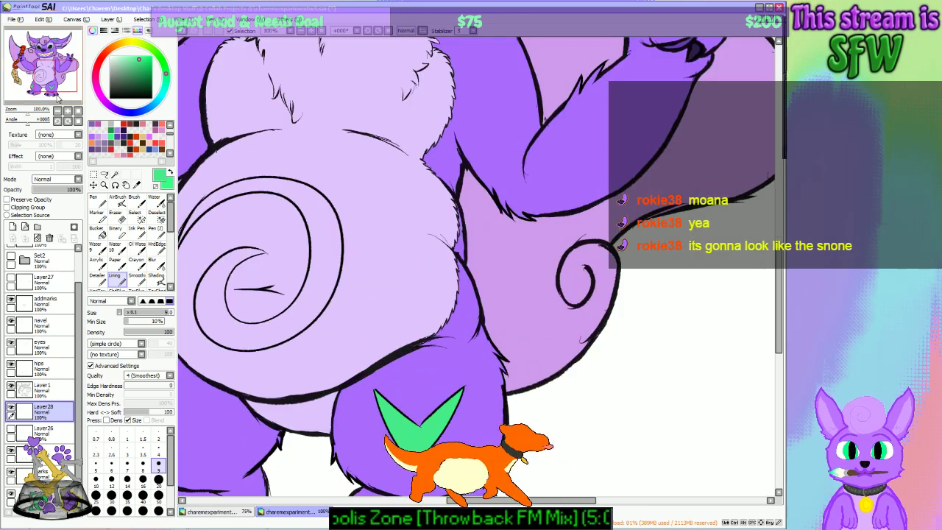
pyautogui.moveTo(63, 80); pyautogui.dragTo(57, 78)
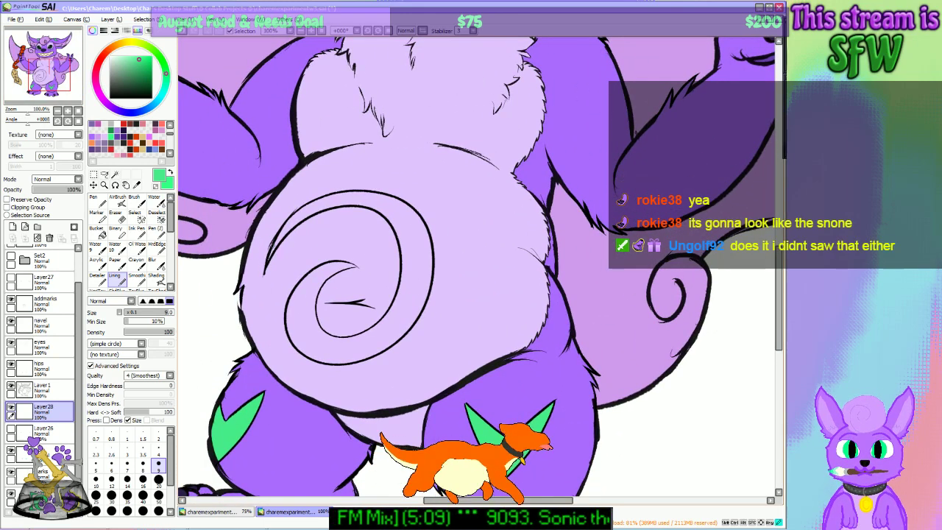
pyautogui.moveTo(275, 243); pyautogui.dragTo(270, 257)
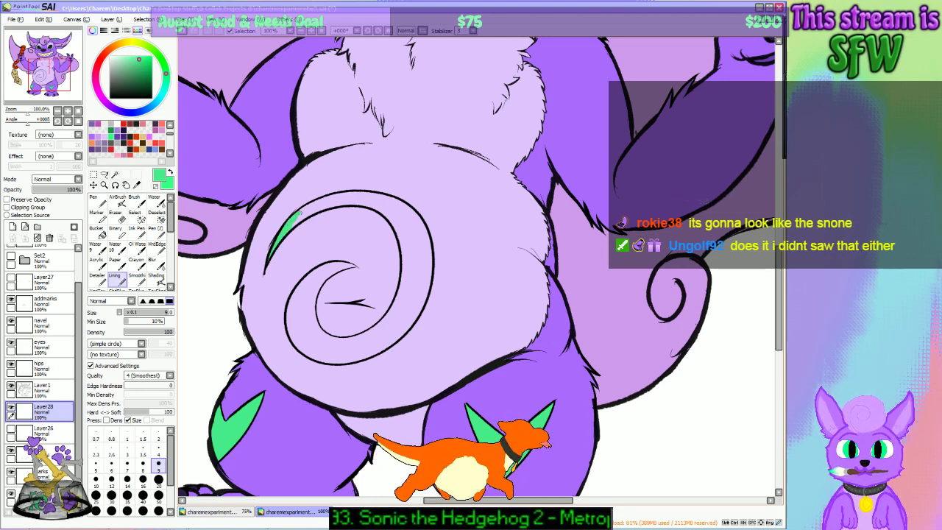
pyautogui.moveTo(295, 224); pyautogui.dragTo(312, 209)
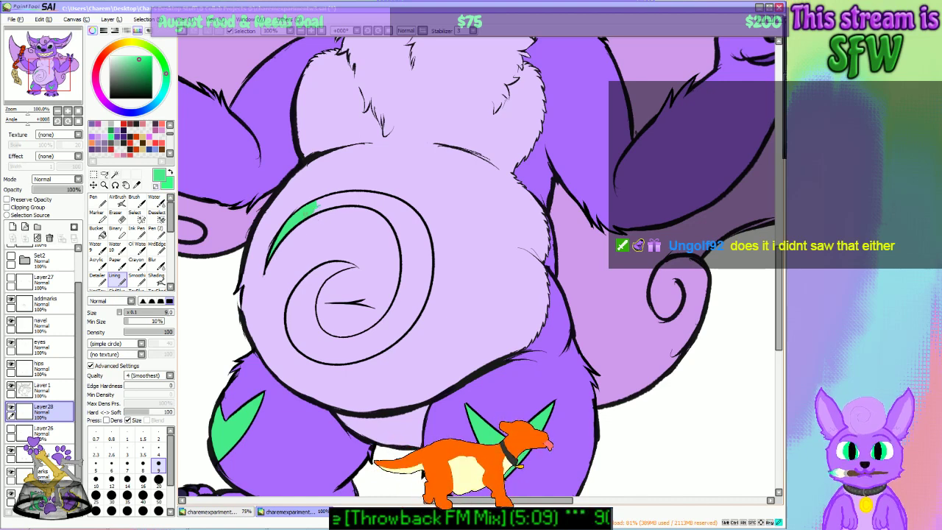
pyautogui.moveTo(328, 205); pyautogui.dragTo(343, 197)
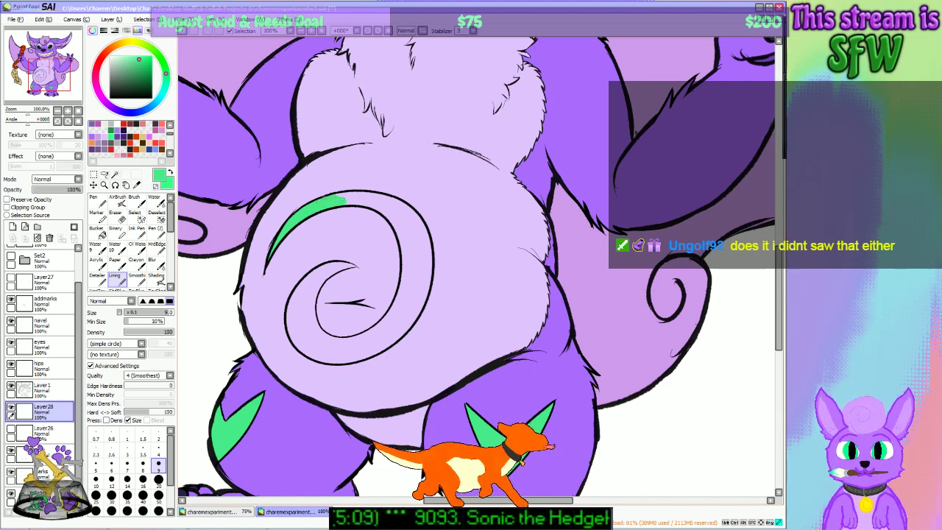
pyautogui.moveTo(338, 196); pyautogui.dragTo(371, 200)
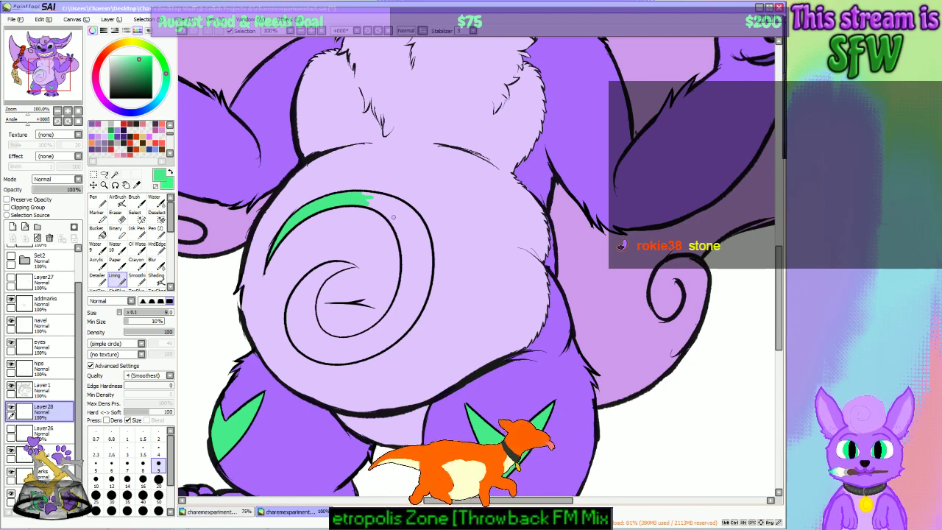
# Step: Paint a green border along the inside edge of the belly spiral's band, around beneath the navel and up to the inner tip
pyautogui.moveTo(387, 213); pyautogui.dragTo(394, 221)
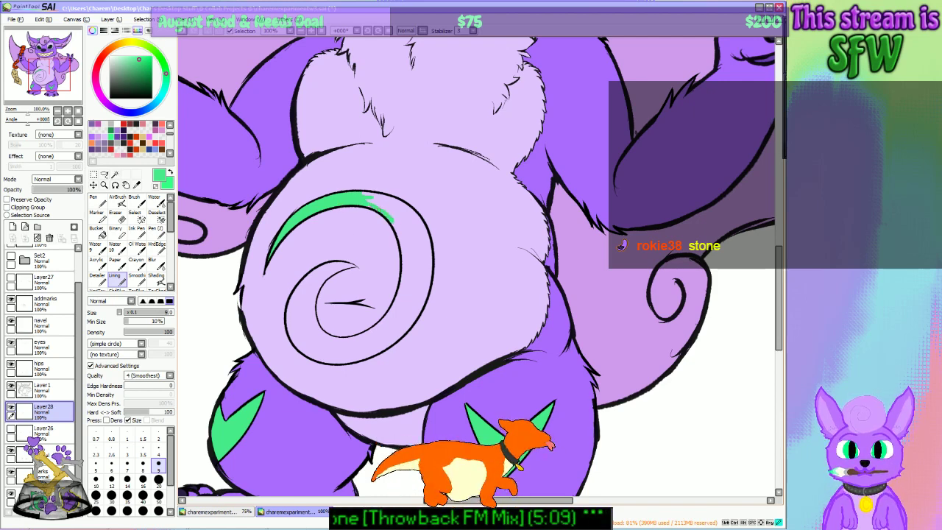
pyautogui.moveTo(390, 216); pyautogui.dragTo(404, 265)
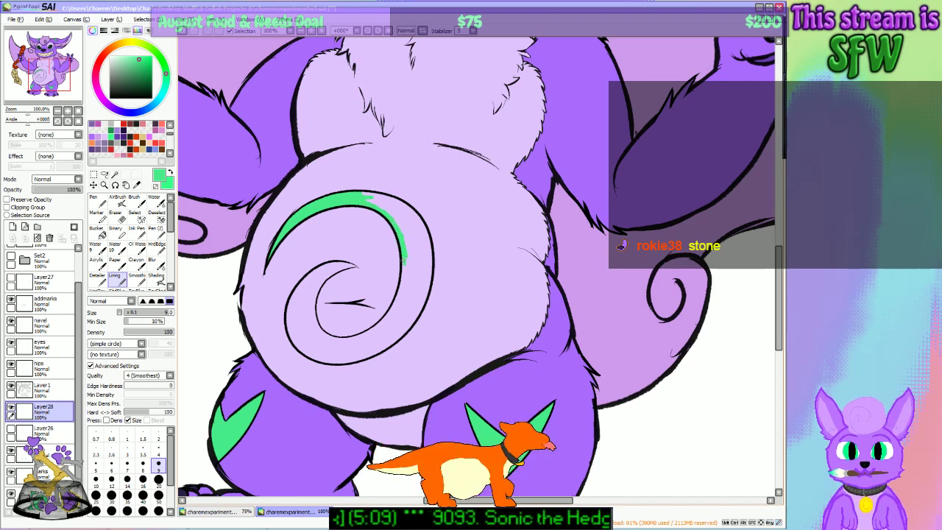
pyautogui.moveTo(396, 297); pyautogui.dragTo(397, 306)
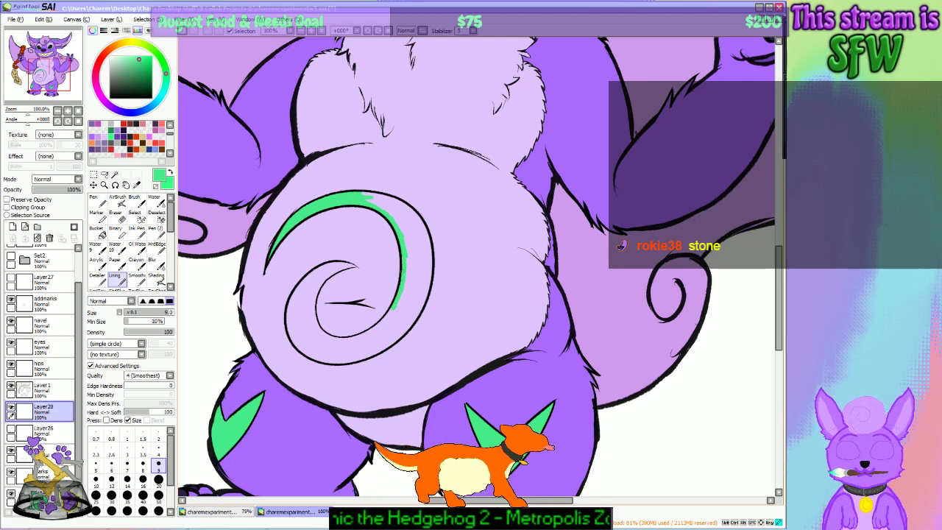
pyautogui.moveTo(404, 260); pyautogui.dragTo(402, 291)
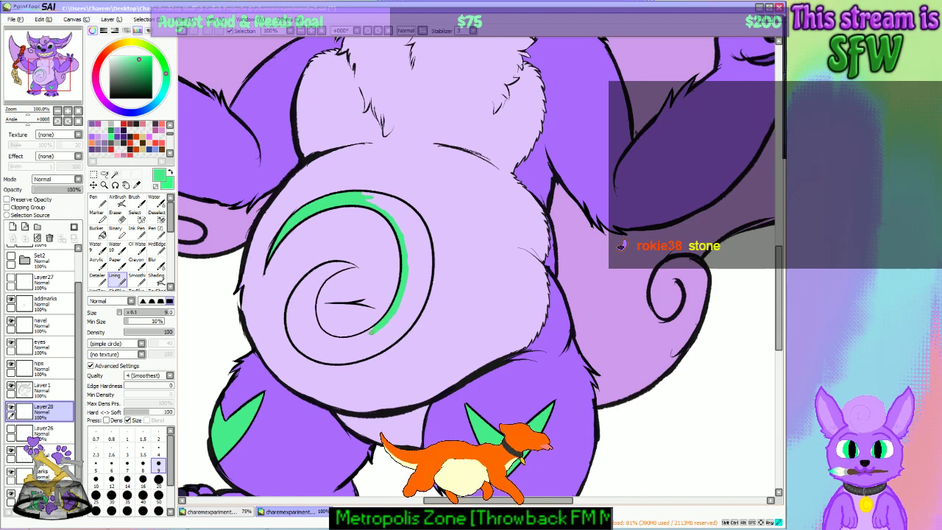
pyautogui.click(311, 31)
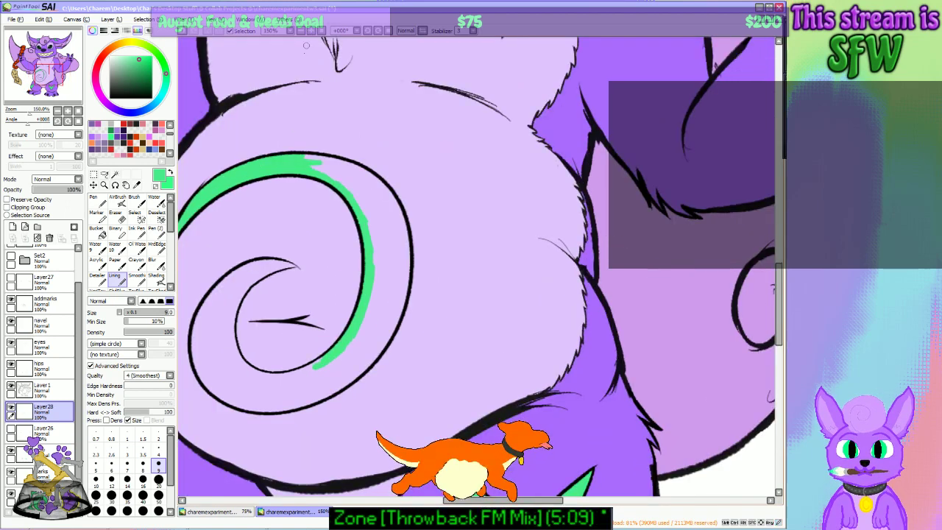
pyautogui.moveTo(50, 74); pyautogui.dragTo(44, 77)
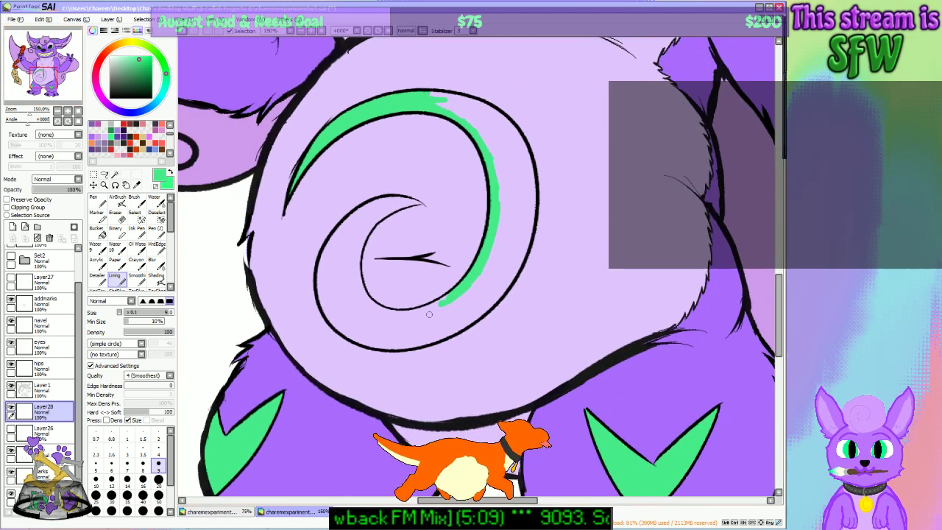
pyautogui.moveTo(423, 312)
pyautogui.mouseDown()
pyautogui.moveTo(445, 298)
pyautogui.moveTo(404, 314)
pyautogui.mouseUp()
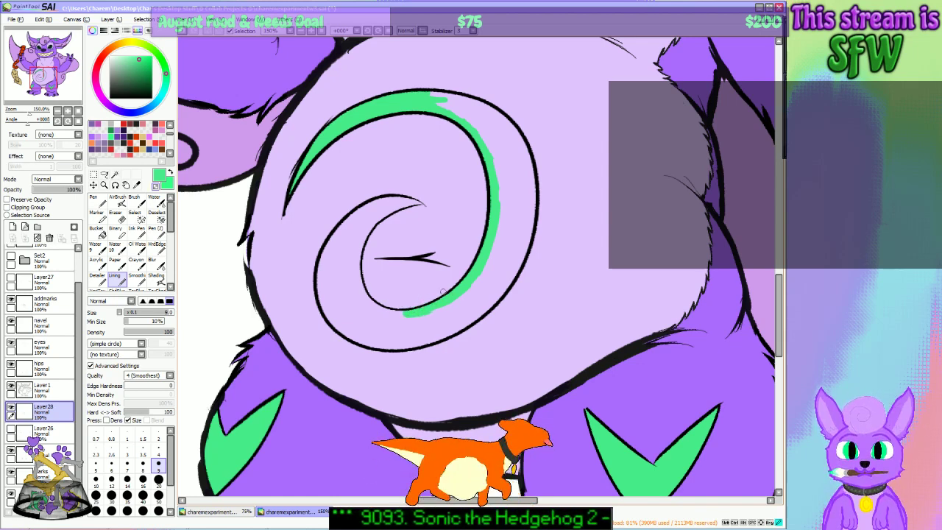
pyautogui.press('-')
pyautogui.moveTo(448, 303)
pyautogui.mouseDown()
pyautogui.moveTo(371, 309)
pyautogui.moveTo(359, 290)
pyautogui.moveTo(354, 249)
pyautogui.moveTo(374, 216)
pyautogui.moveTo(430, 203)
pyautogui.moveTo(380, 201)
pyautogui.moveTo(340, 228)
pyautogui.mouseUp()
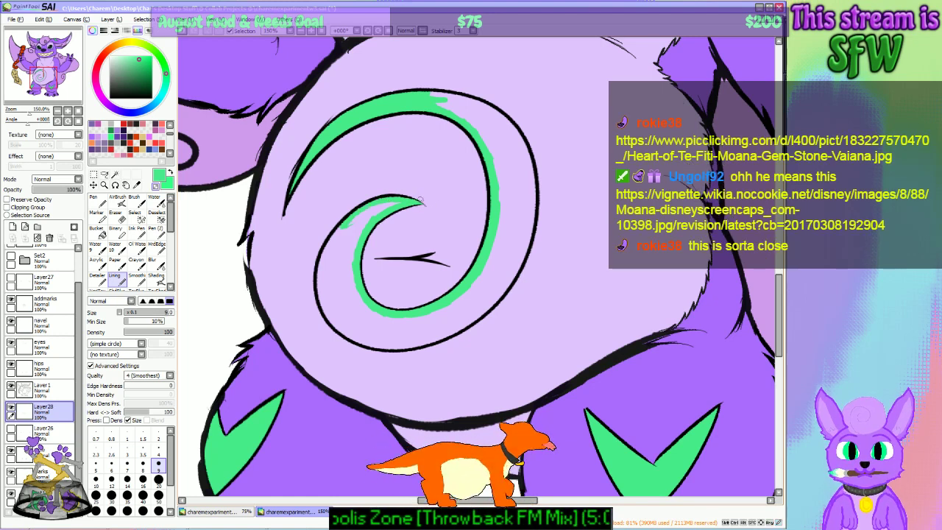
# Step: Paint a green border along the outside edge of the belly spiral's band until it meets the green upper arc
pyautogui.moveTo(344, 225)
pyautogui.mouseDown()
pyautogui.moveTo(321, 262)
pyautogui.moveTo(317, 296)
pyautogui.moveTo(341, 332)
pyautogui.moveTo(371, 343)
pyautogui.moveTo(339, 328)
pyautogui.mouseUp()
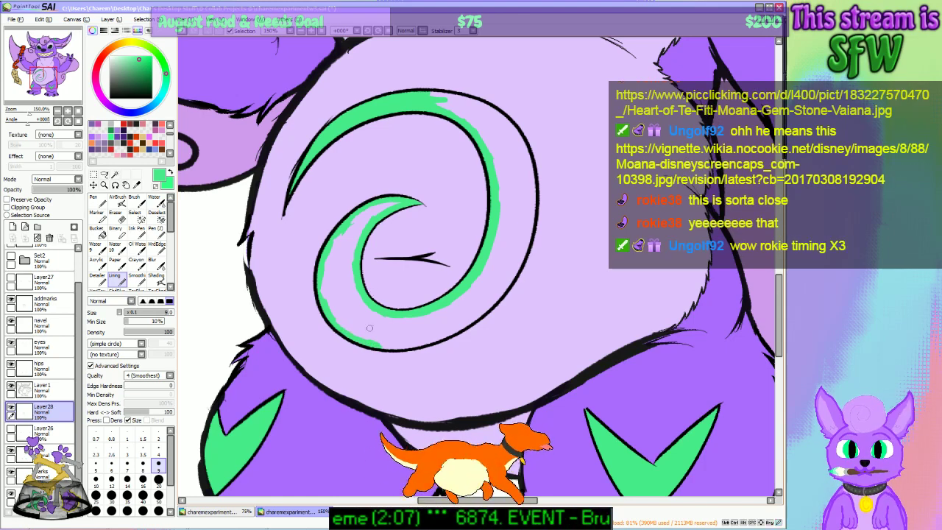
pyautogui.moveTo(398, 346)
pyautogui.mouseDown()
pyautogui.moveTo(377, 344)
pyautogui.moveTo(409, 345)
pyautogui.mouseUp()
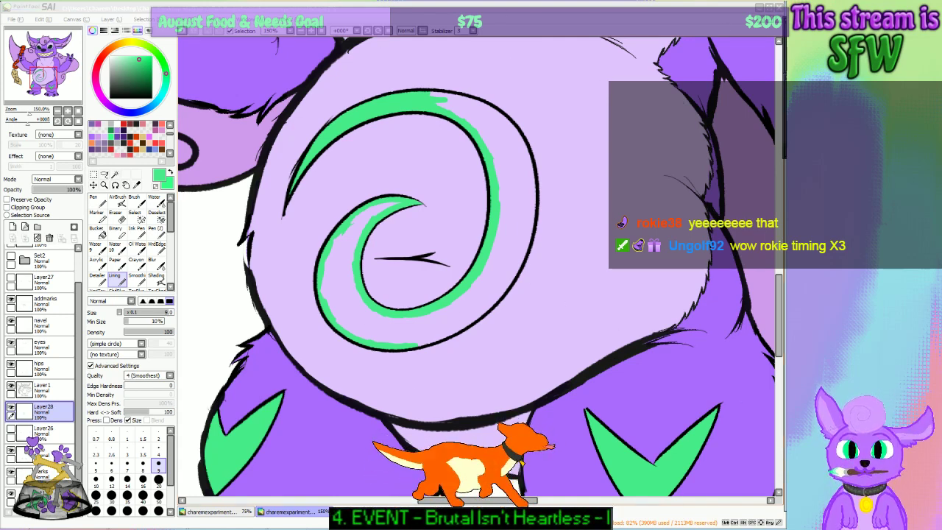
pyautogui.click(666, 11)
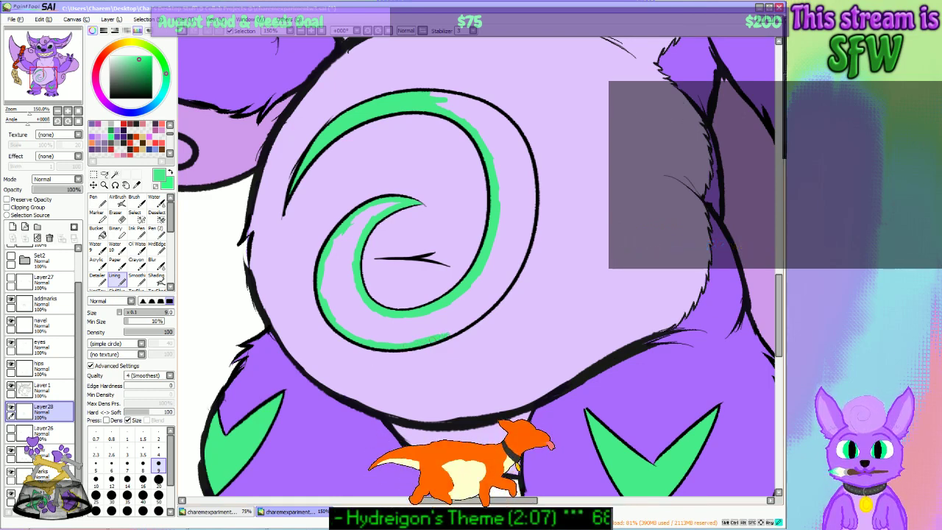
pyautogui.moveTo(444, 333)
pyautogui.mouseDown()
pyautogui.moveTo(493, 303)
pyautogui.moveTo(527, 232)
pyautogui.mouseUp()
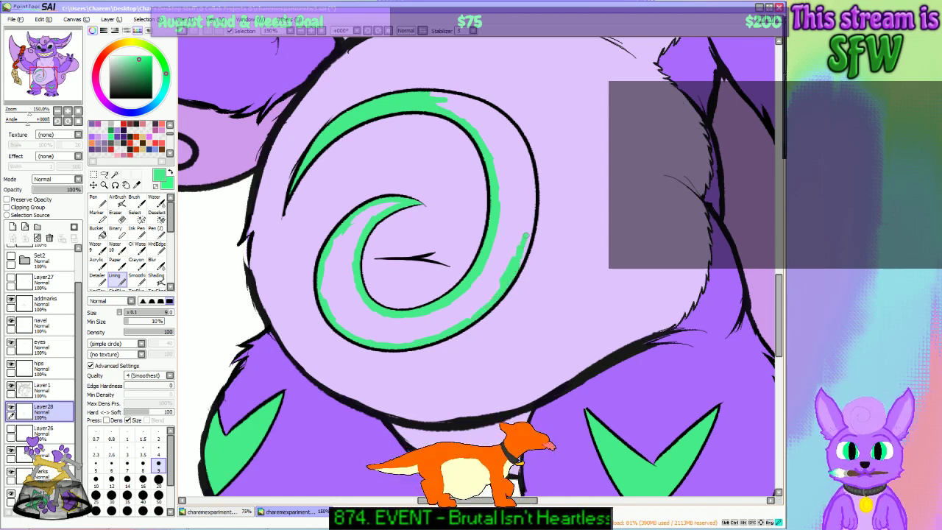
pyautogui.moveTo(520, 266)
pyautogui.mouseDown()
pyautogui.moveTo(532, 228)
pyautogui.moveTo(524, 151)
pyautogui.moveTo(502, 117)
pyautogui.moveTo(440, 93)
pyautogui.mouseUp()
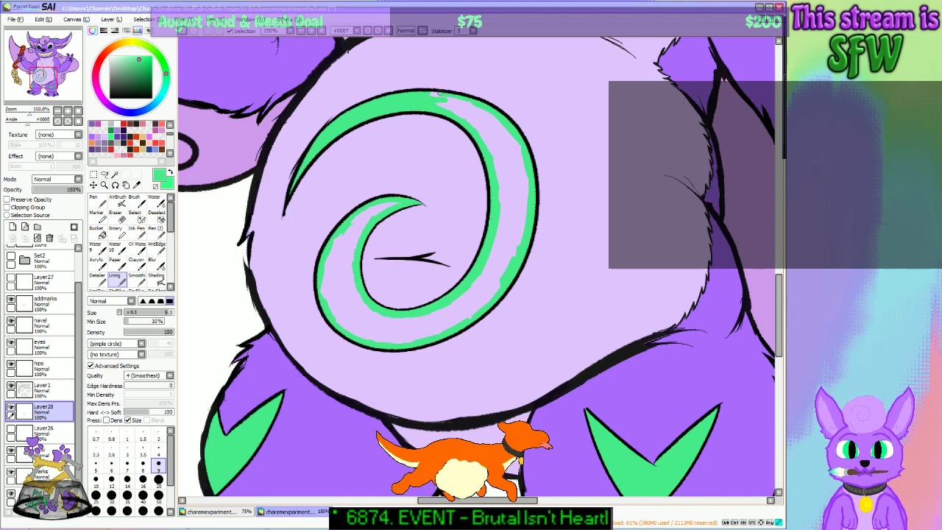
# Step: Fill the remaining gap between the green borders of the belly spiral with the same green, then return to the Lining brush
pyautogui.press('g')
pyautogui.click(482, 128)
pyautogui.press('n')
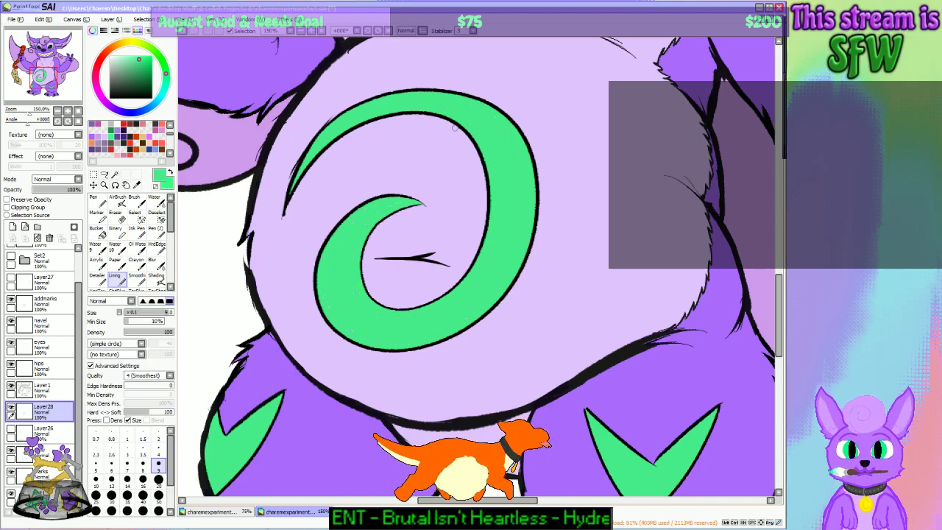
# Step: Show the wrist arrow fill and outline layers, Layer26 and Layer27, over the whole figure and save the drawing
pyautogui.click(302, 31)
pyautogui.click(302, 32)
pyautogui.click(302, 32)
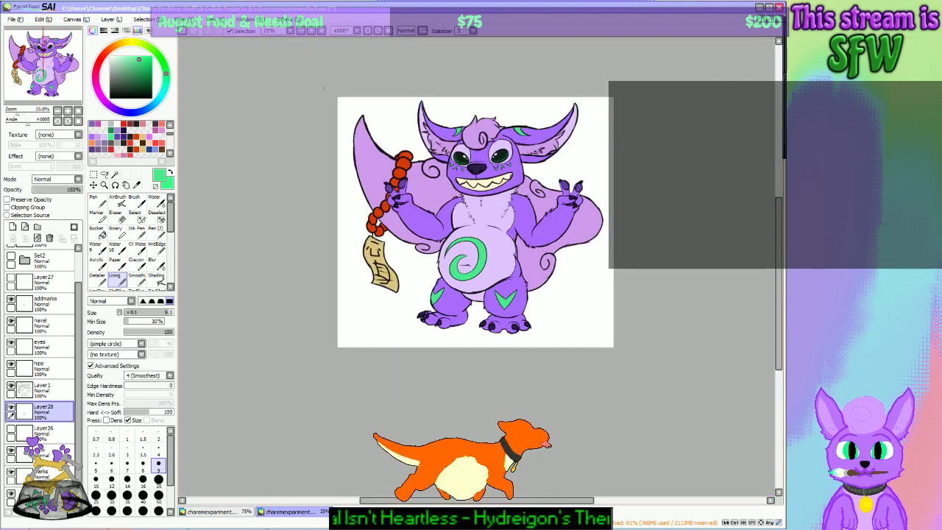
pyautogui.click(11, 430)
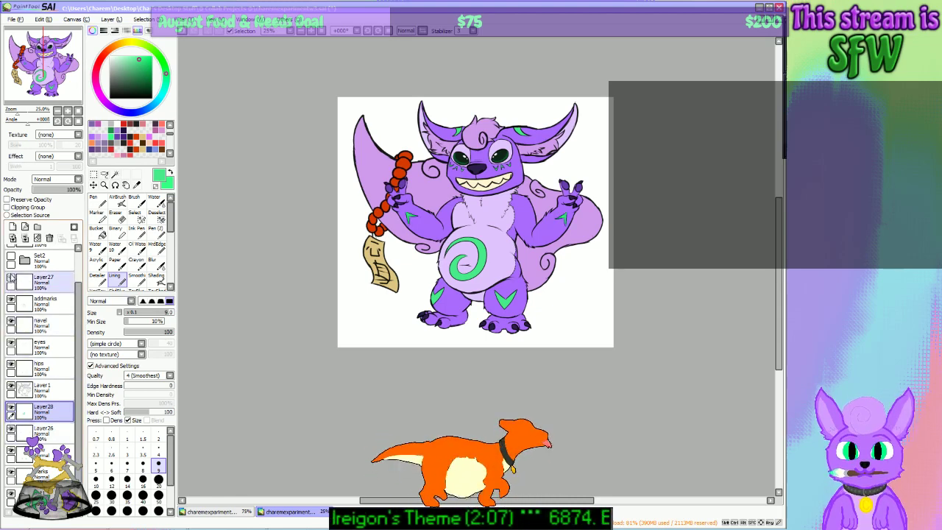
pyautogui.moveTo(53, 72)
pyautogui.mouseDown()
pyautogui.moveTo(69, 67)
pyautogui.moveTo(48, 72)
pyautogui.mouseUp()
pyautogui.click(312, 33)
pyautogui.click(302, 32)
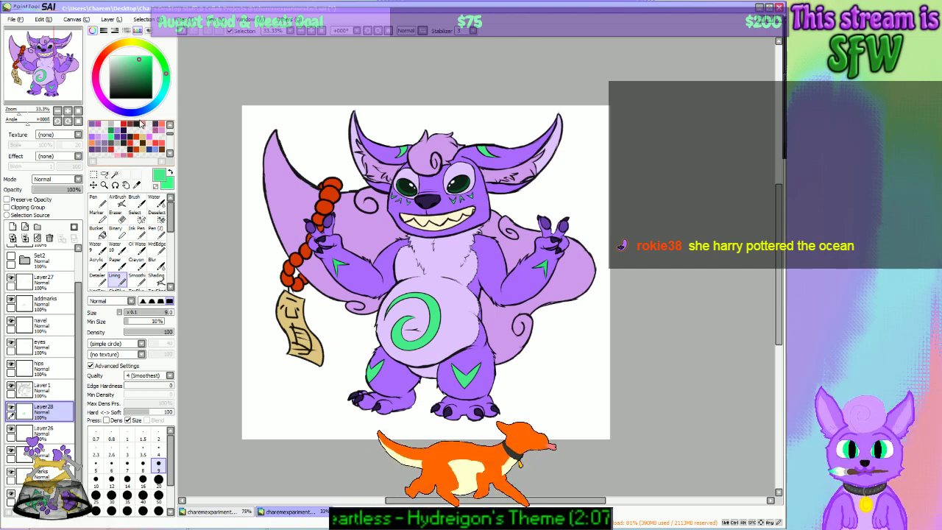
pyautogui.click(16, 19)
pyautogui.click(27, 78)
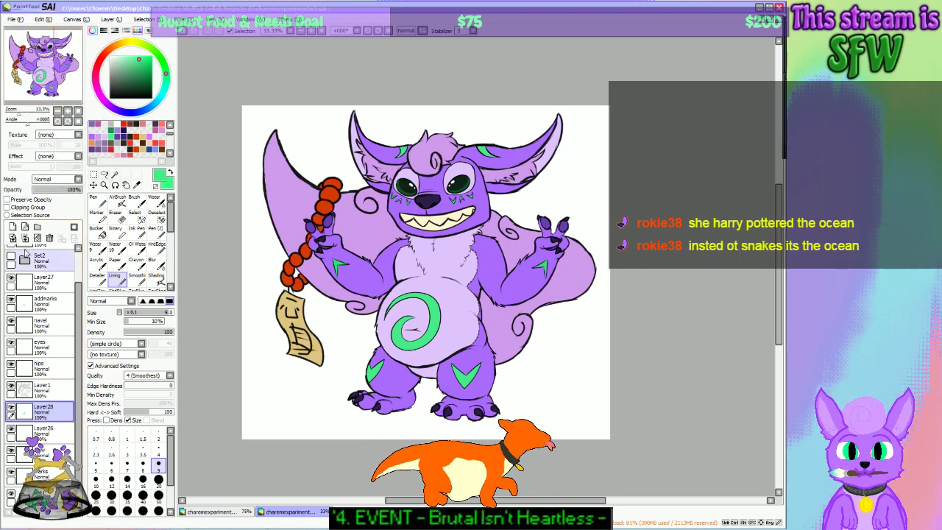
# Step: Toggle the visibility of the green marking layers to check which markings each one holds
pyautogui.click(12, 410)
pyautogui.click(12, 409)
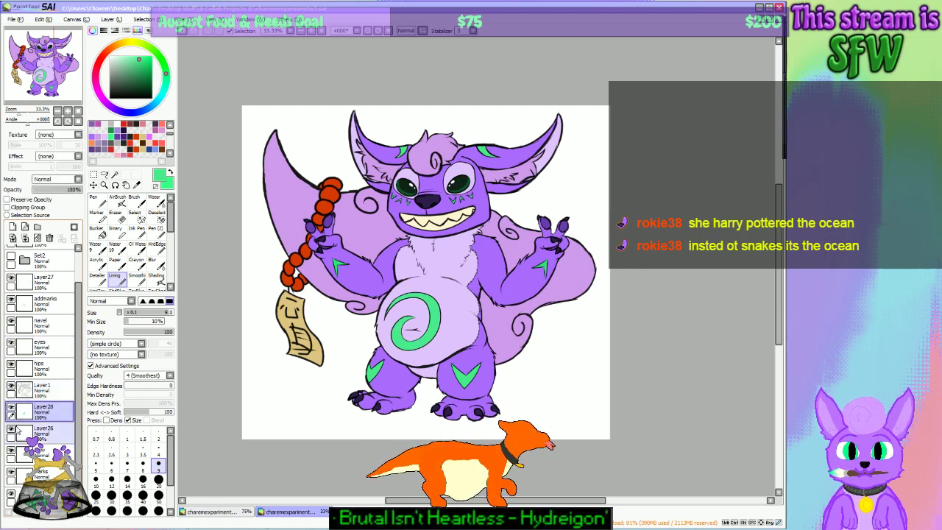
pyautogui.click(12, 432)
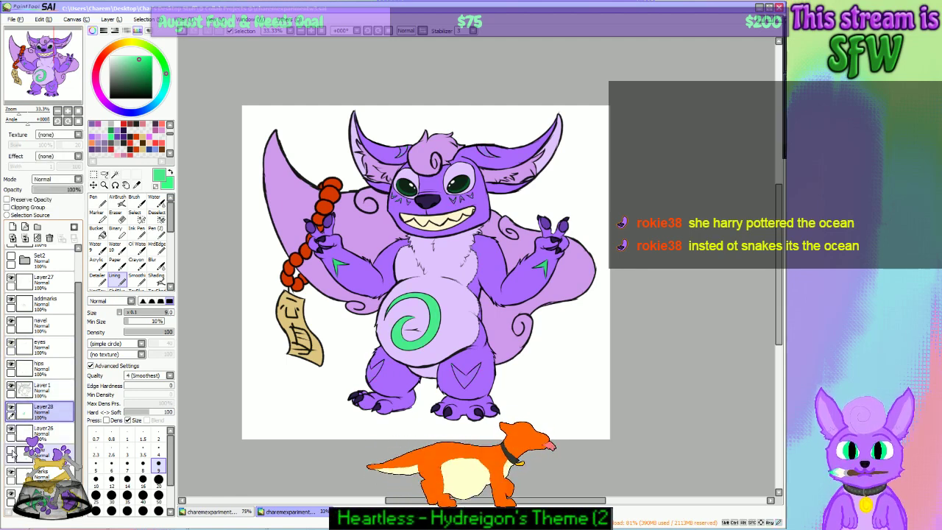
pyautogui.click(12, 432)
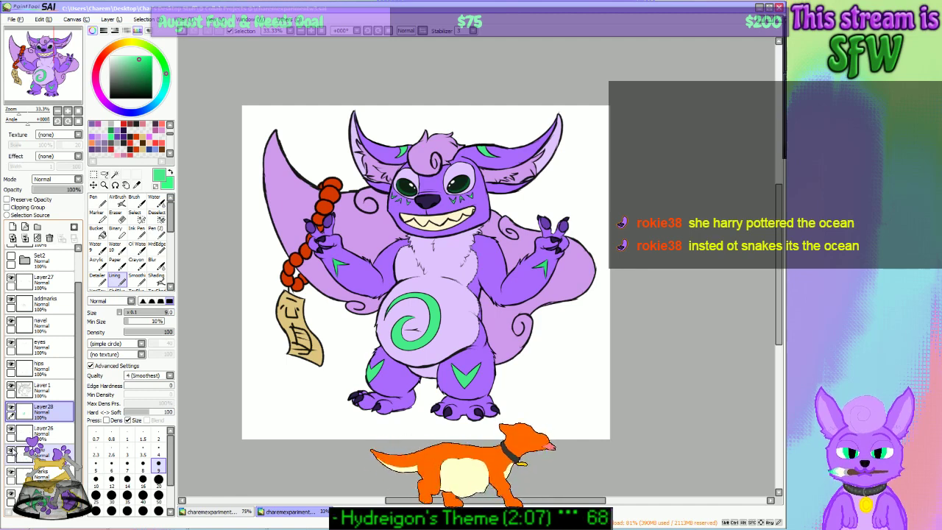
pyautogui.click(12, 452)
pyautogui.click(12, 452)
pyautogui.click(12, 451)
pyautogui.click(11, 452)
# Step: Merge the belly spiral layer, Layer28, down into Layer26 and toggle the merged layer's visibility to check its contents
pyautogui.click(30, 431)
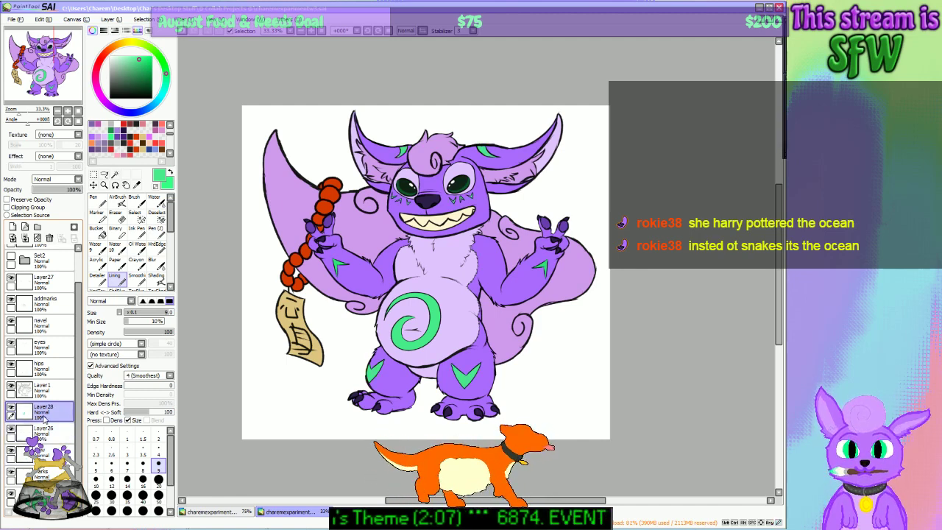
pyautogui.click(34, 411)
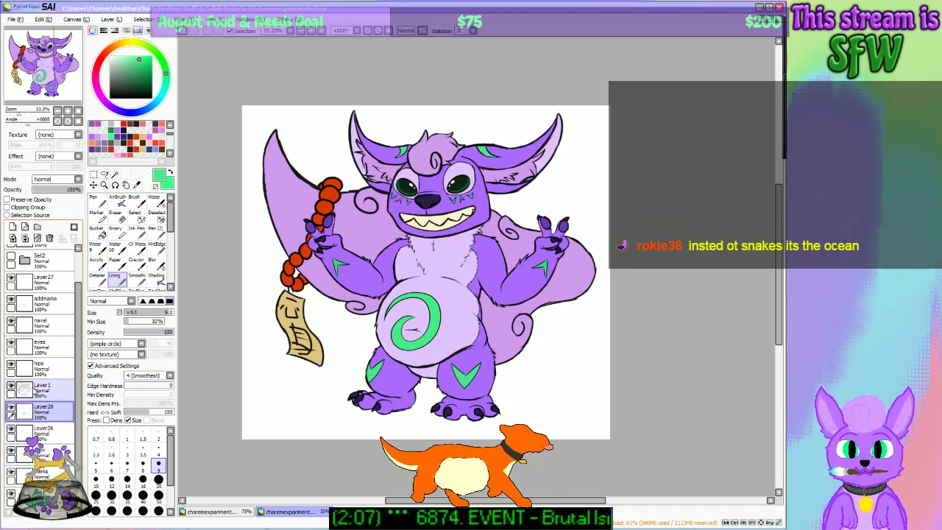
pyautogui.click(25, 238)
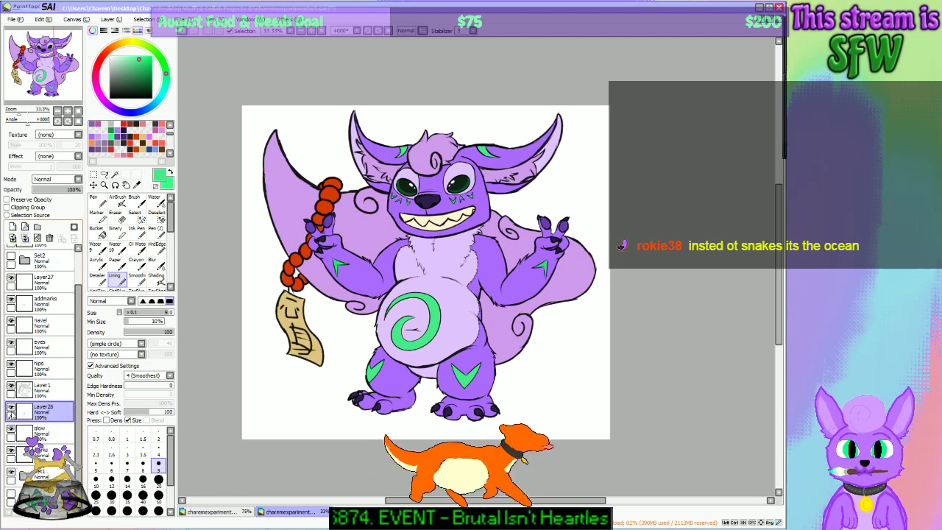
pyautogui.click(12, 408)
pyautogui.click(11, 407)
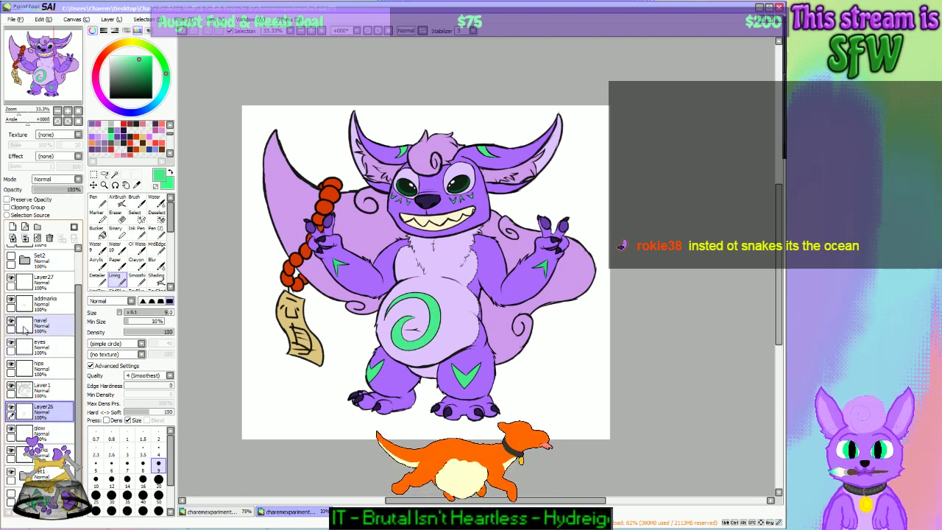
pyautogui.click(175, 19)
pyautogui.click(176, 31)
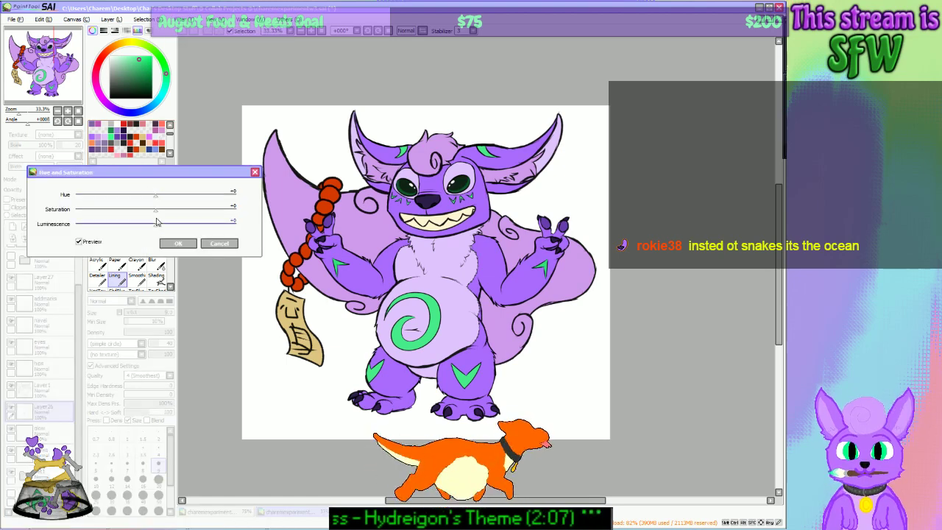
pyautogui.moveTo(156, 211); pyautogui.dragTo(136, 227)
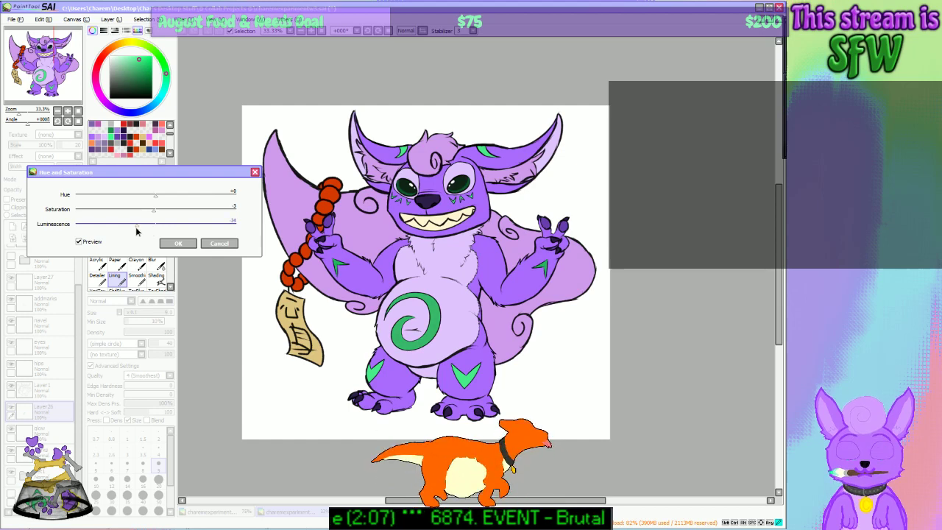
pyautogui.click(217, 244)
# Step: Merge the wrist arrow outline layer, Layer27, down into the addmarks layer
pyautogui.moveTo(42, 75)
pyautogui.mouseDown()
pyautogui.moveTo(64, 78)
pyautogui.moveTo(41, 81)
pyautogui.mouseUp()
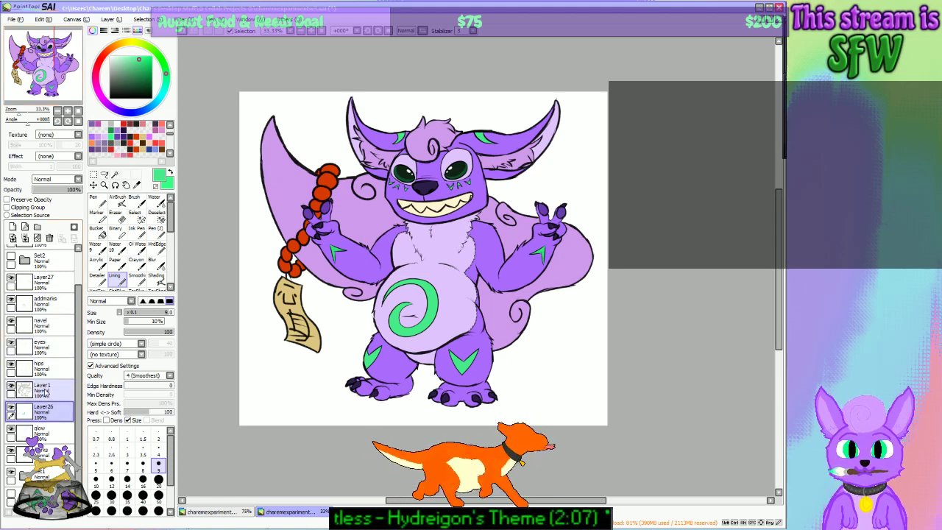
pyautogui.click(37, 305)
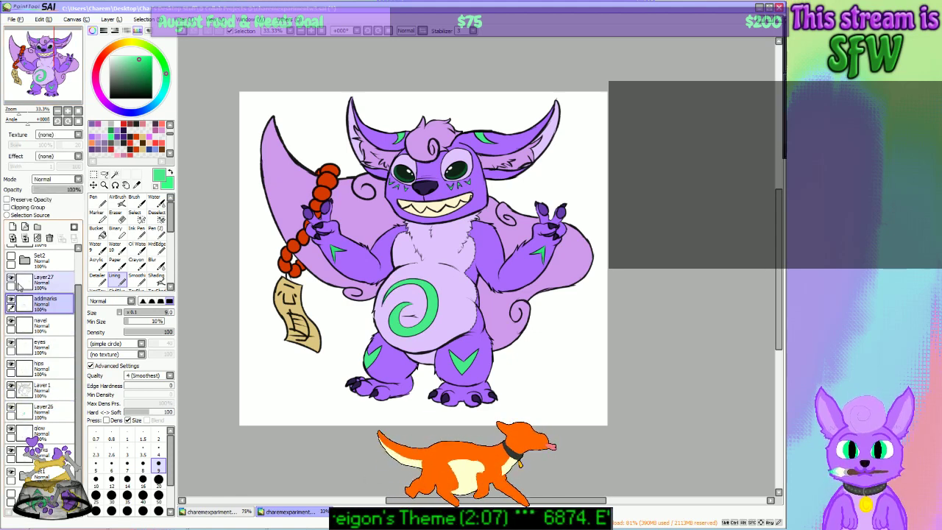
pyautogui.click(49, 286)
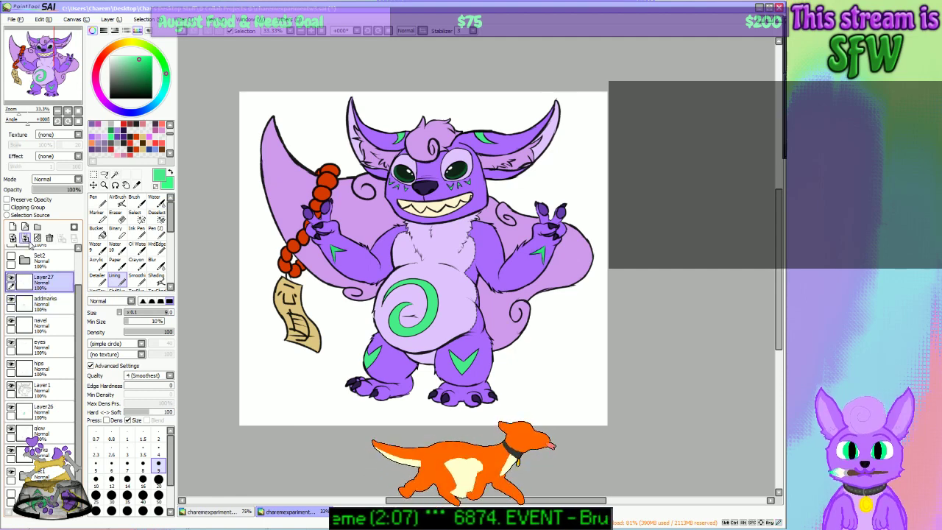
pyautogui.click(25, 239)
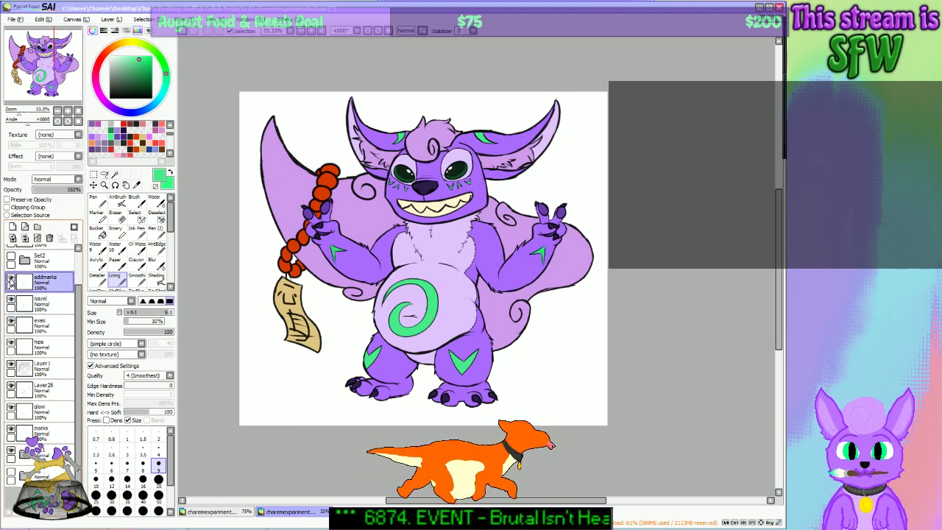
pyautogui.moveTo(50, 74)
pyautogui.mouseDown()
pyautogui.moveTo(58, 66)
pyautogui.moveTo(34, 76)
pyautogui.mouseUp()
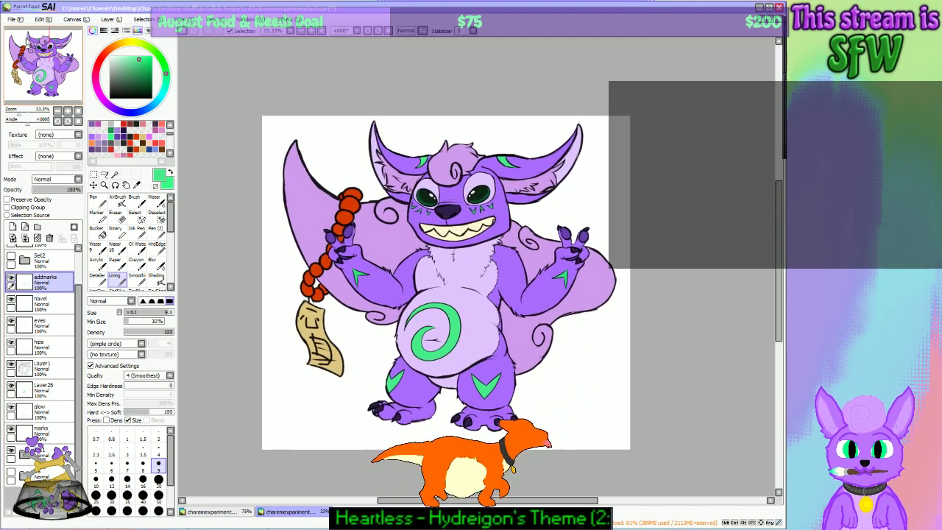
pyautogui.click(25, 23)
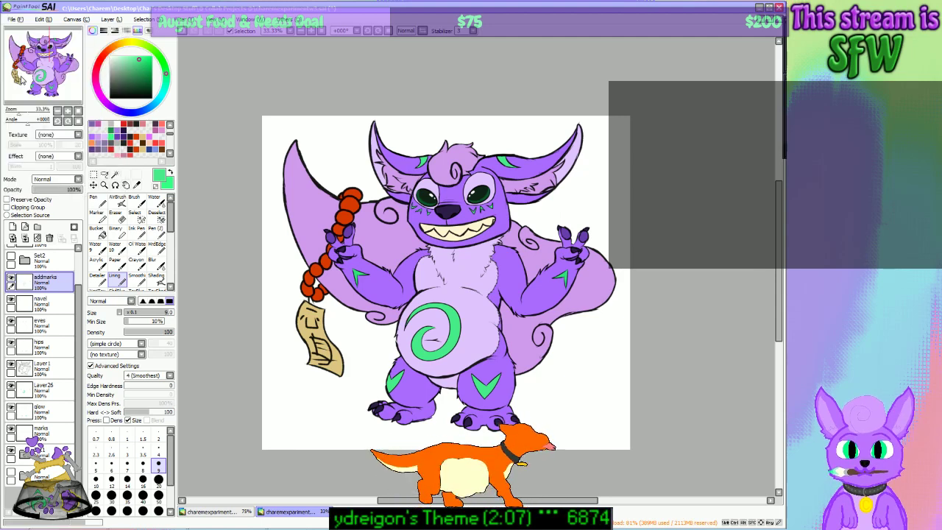
pyautogui.click(24, 80)
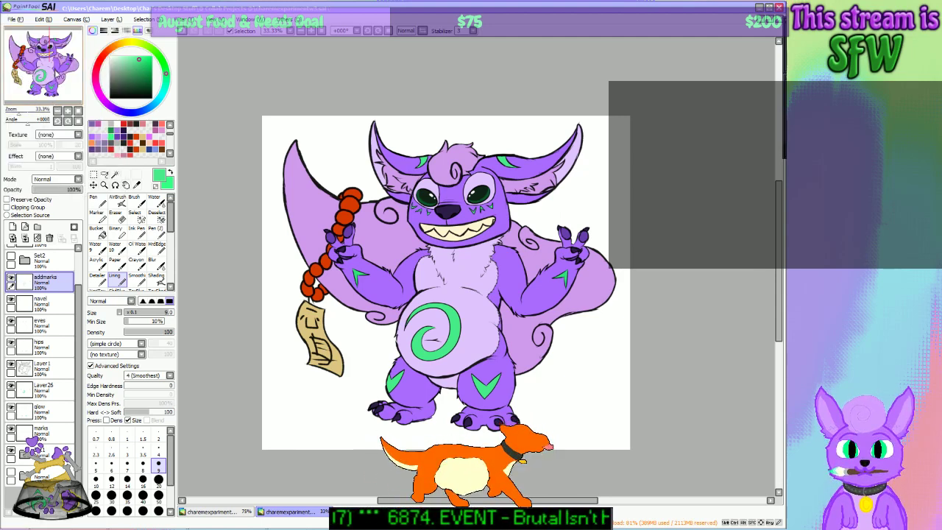
pyautogui.moveTo(58, 75)
pyautogui.mouseDown()
pyautogui.moveTo(45, 75)
pyautogui.moveTo(54, 81)
pyautogui.mouseUp()
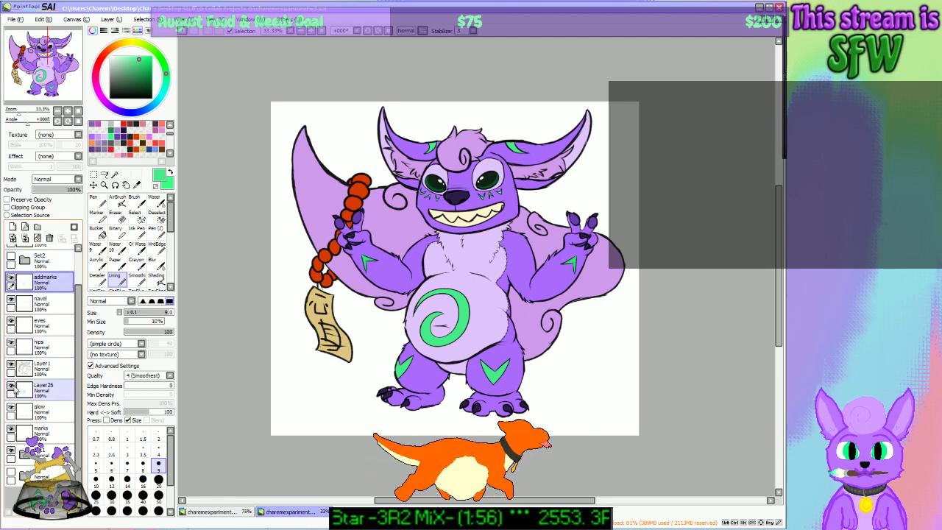
# Step: Hide Layer26, addmarks and the eyes layer so that the glow markings stand apart from the other markings
pyautogui.click(11, 385)
pyautogui.click(11, 280)
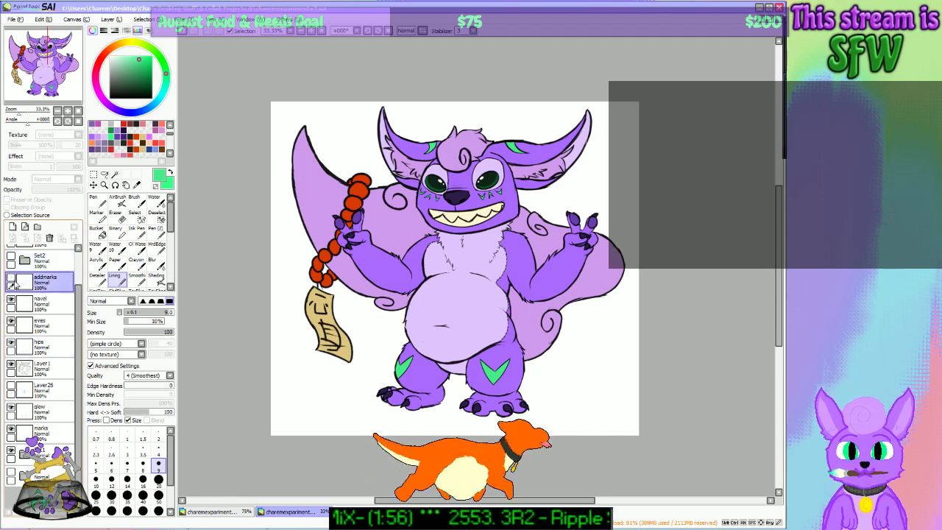
pyautogui.moveTo(32, 89); pyautogui.dragTo(60, 74)
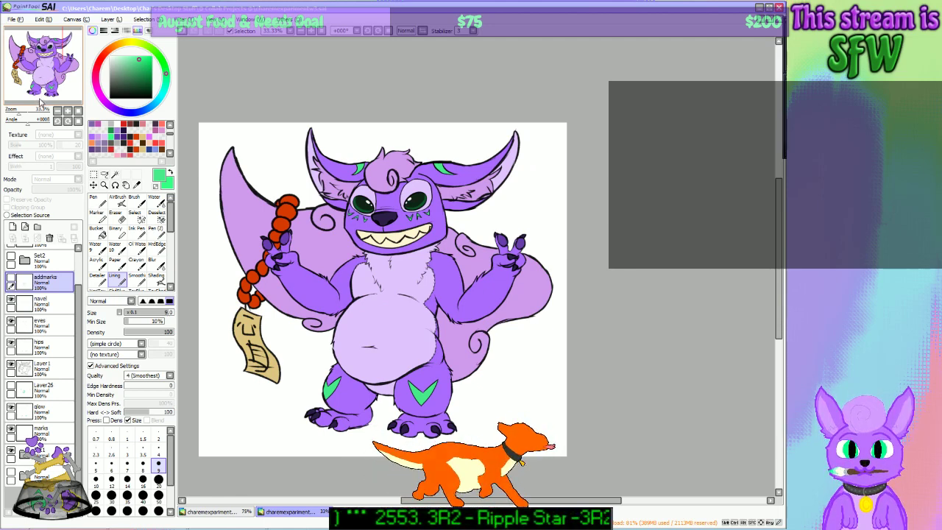
pyautogui.click(44, 303)
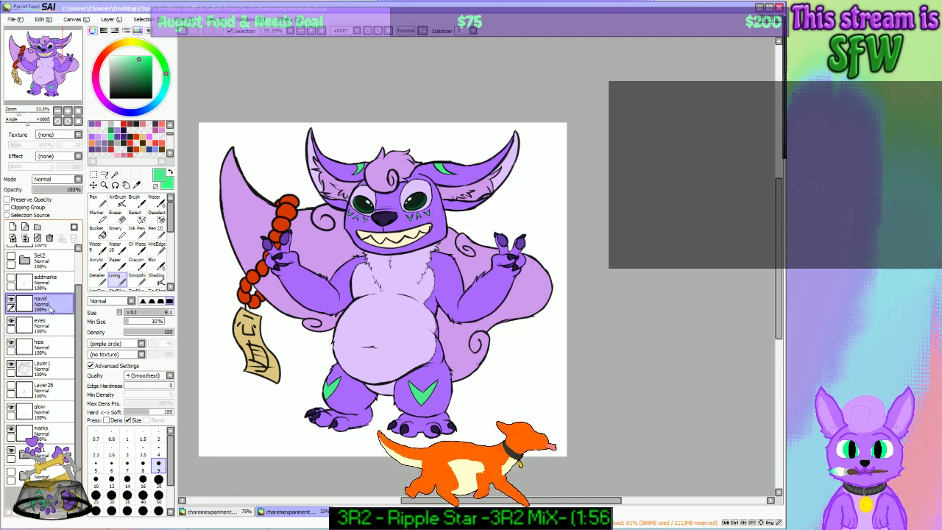
pyautogui.click(49, 326)
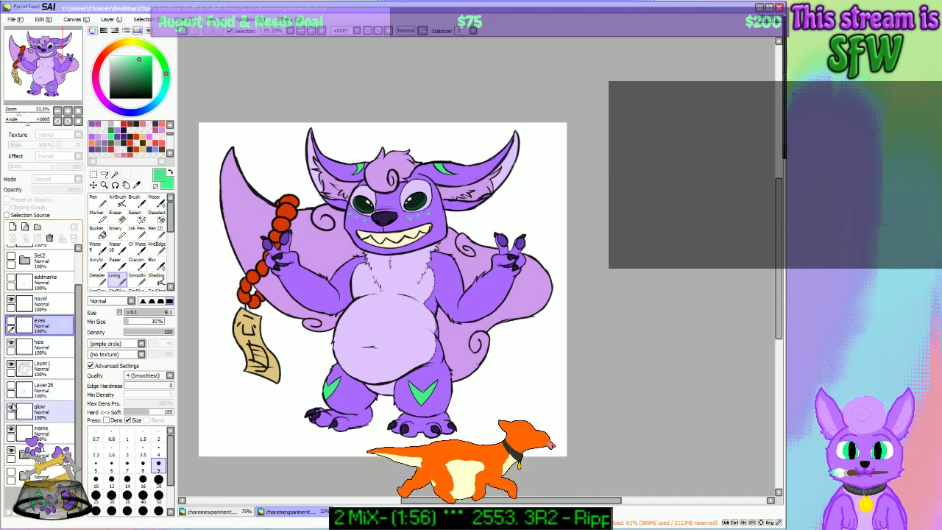
# Step: Select the small green cheek marks under both eyes on the glow layer, then cut and paste them onto a new layer
pyautogui.click(46, 412)
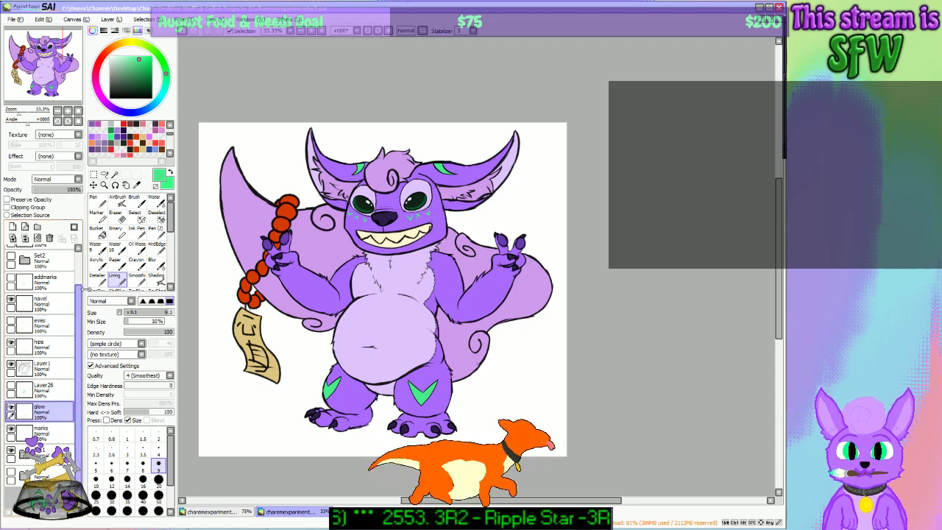
pyautogui.click(139, 218)
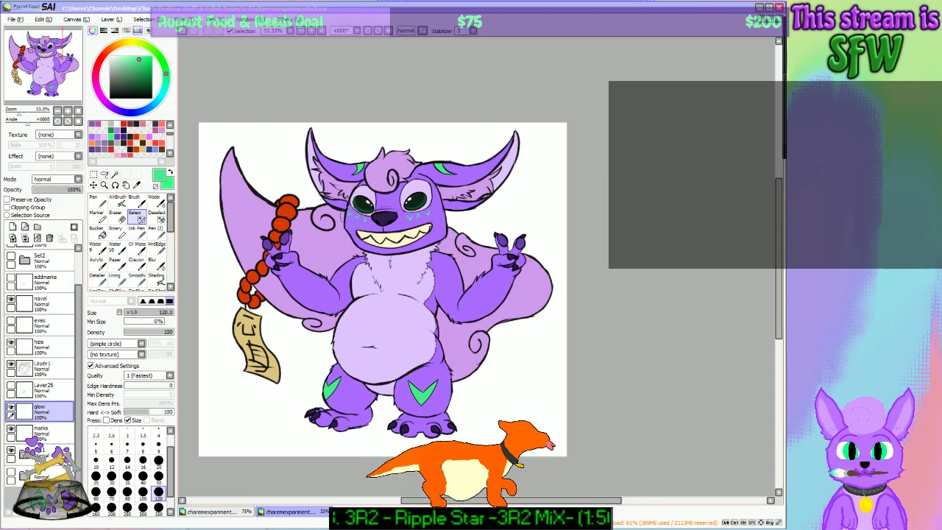
pyautogui.moveTo(351, 215); pyautogui.dragTo(433, 215)
pyautogui.hotkey('ctrl', 'x')
pyautogui.hotkey('ctrl', 'v')
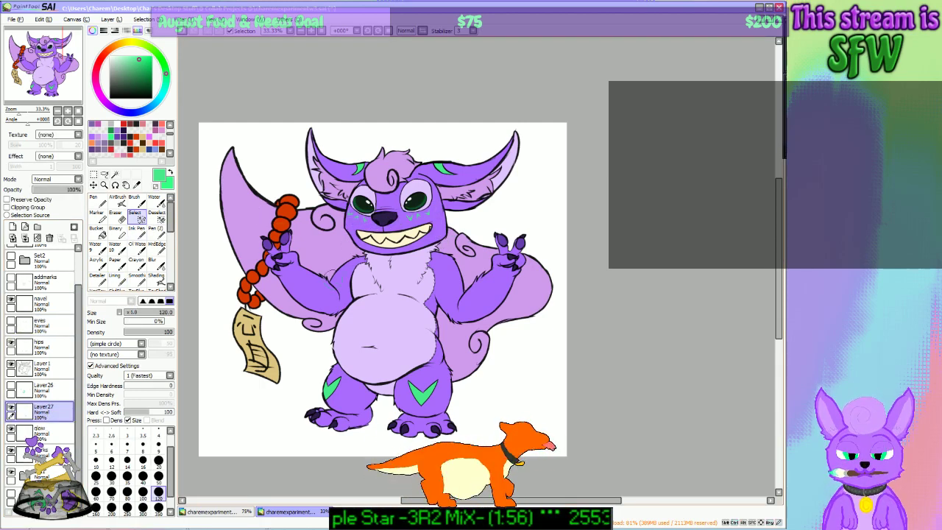
# Step: Toggle the visibility of the new cheek mark layer, the eyes layer and Layer26 to check what each one holds
pyautogui.click(15, 407)
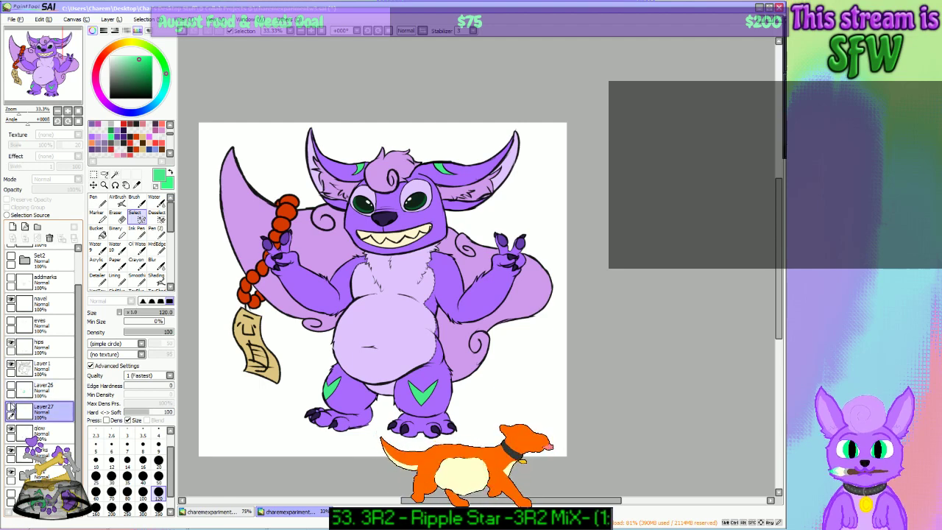
pyautogui.click(11, 407)
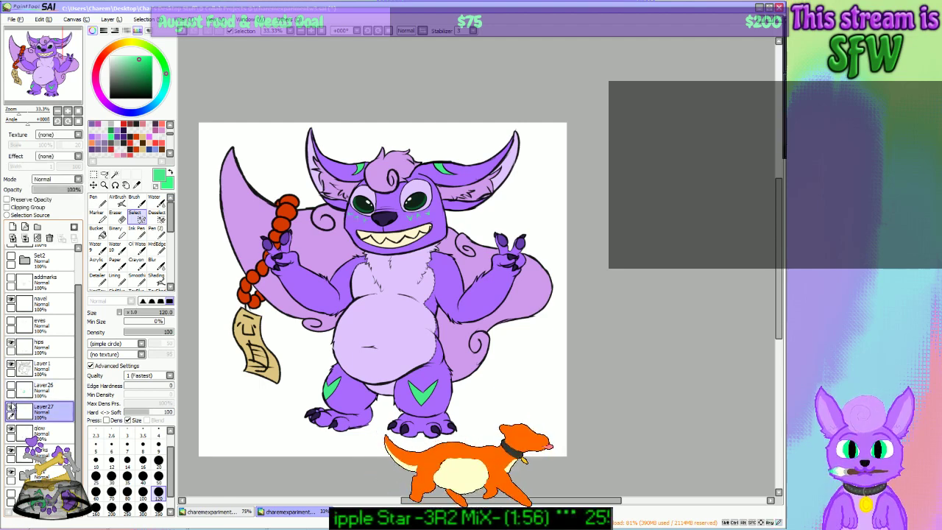
pyautogui.click(10, 387)
pyautogui.click(10, 387)
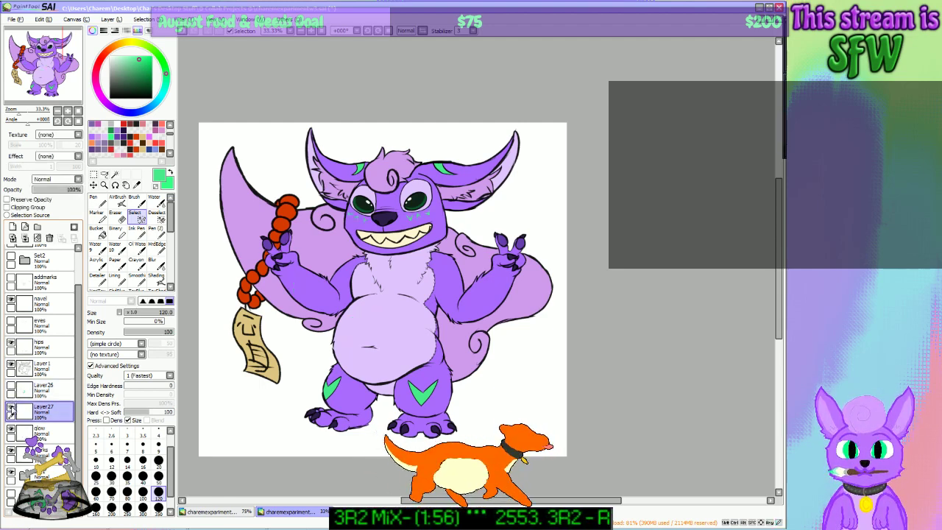
pyautogui.click(10, 408)
pyautogui.click(10, 408)
pyautogui.click(11, 410)
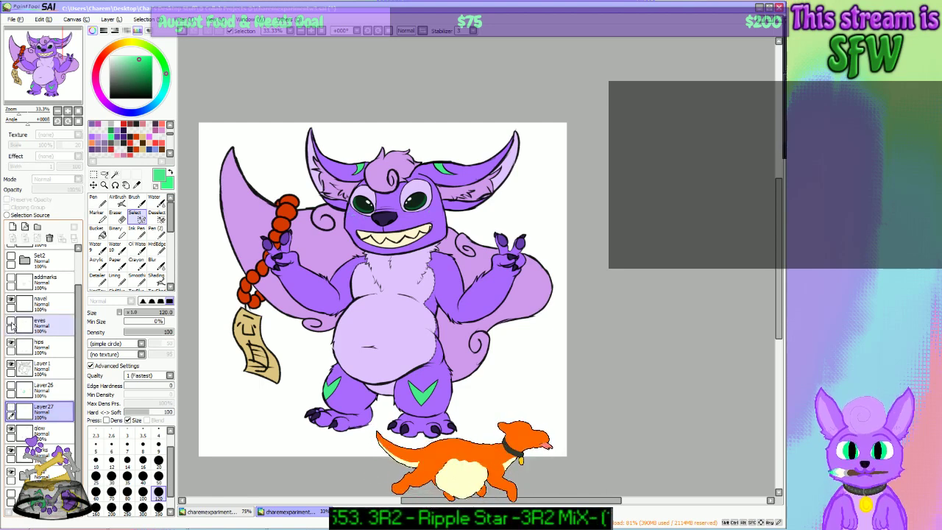
pyautogui.click(11, 324)
pyautogui.click(11, 328)
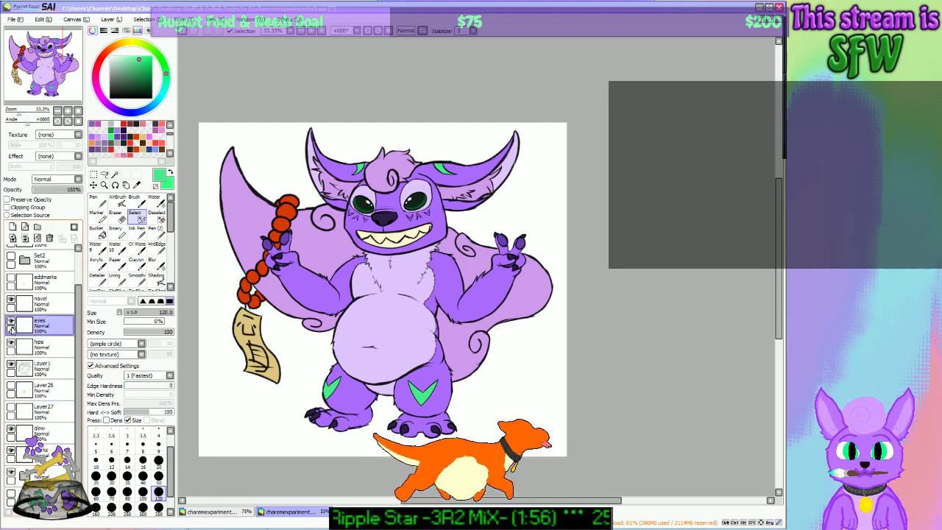
pyautogui.click(11, 323)
pyautogui.click(11, 323)
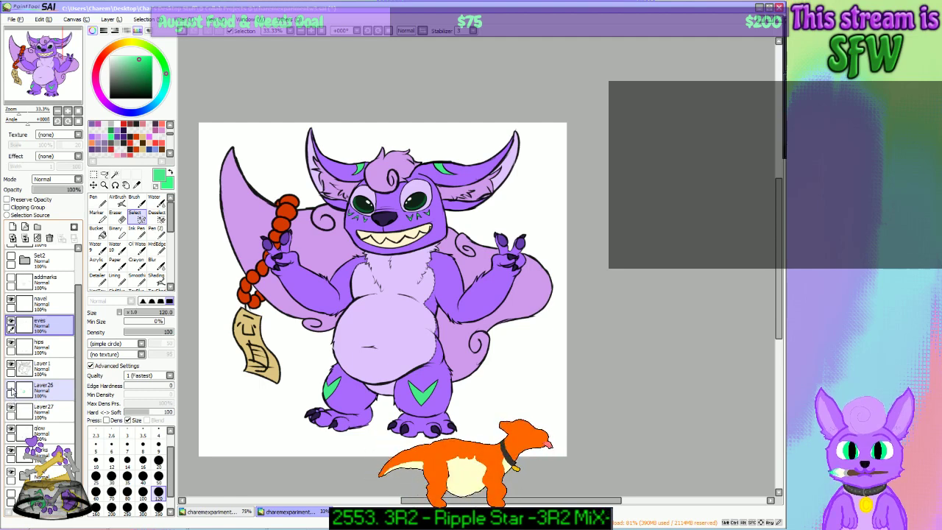
pyautogui.click(11, 387)
pyautogui.click(11, 387)
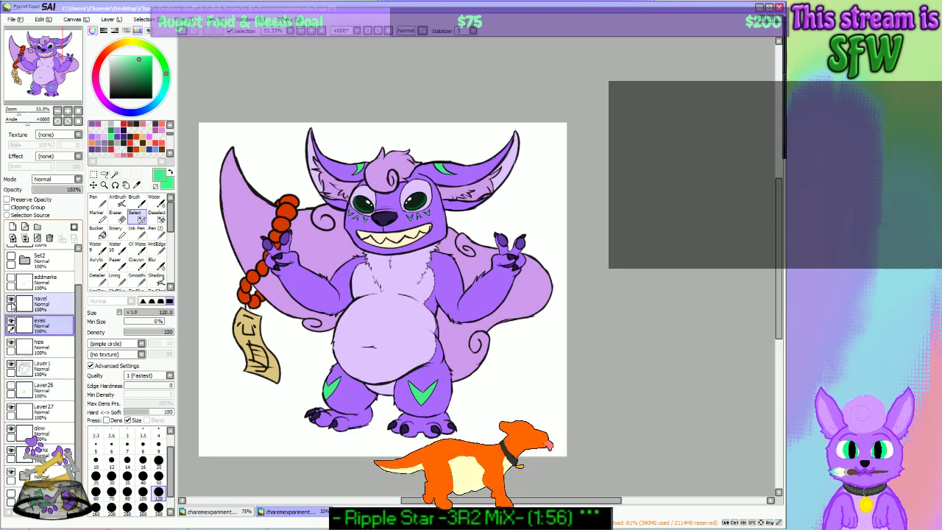
pyautogui.click(11, 323)
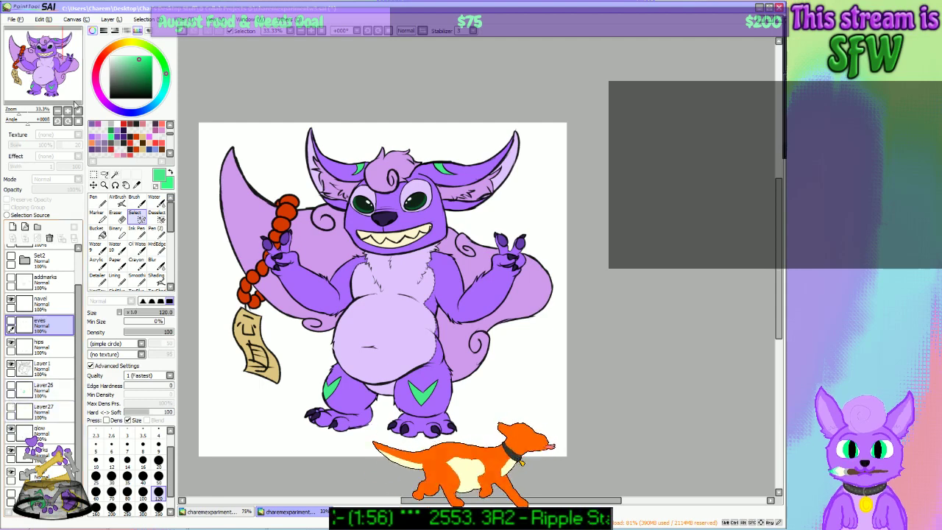
pyautogui.moveTo(57, 77); pyautogui.dragTo(51, 73)
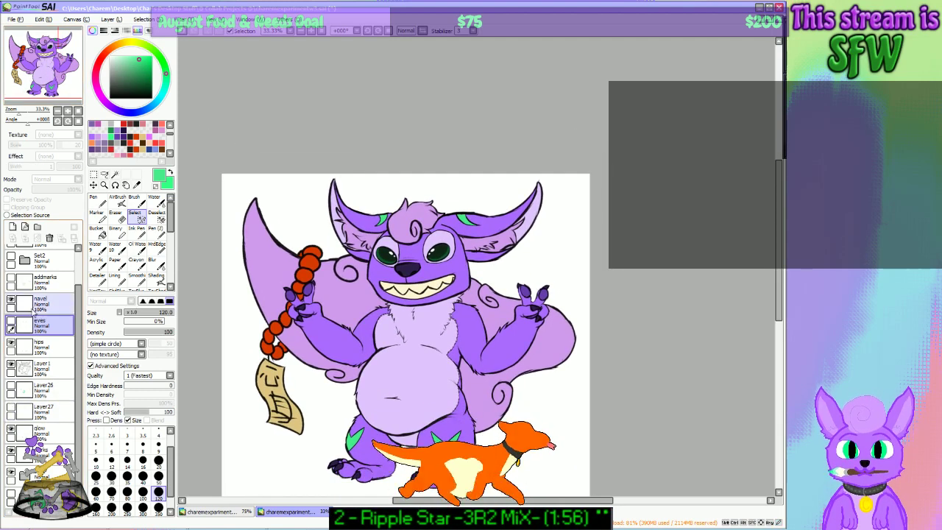
# Step: Show the eyes, cheek mark, Layer26 and addmarks layers together over the whole figure
pyautogui.click(11, 323)
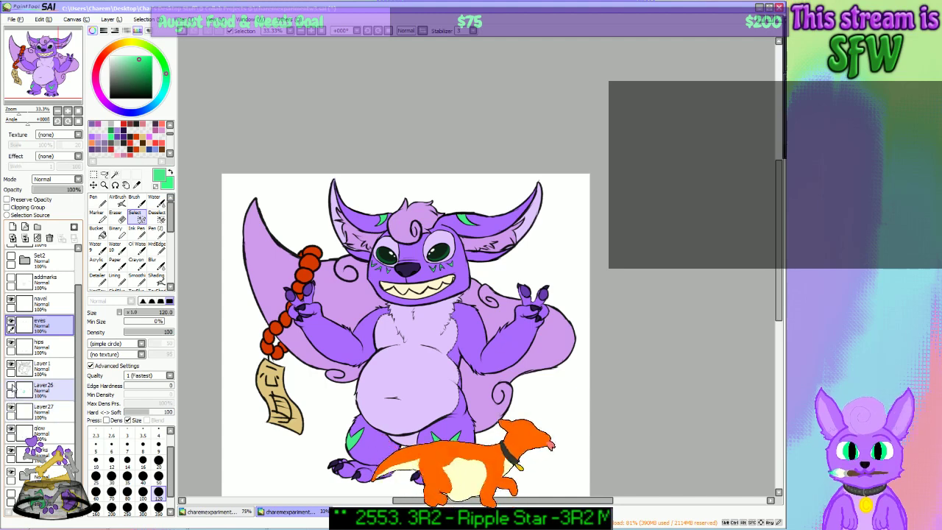
pyautogui.click(11, 387)
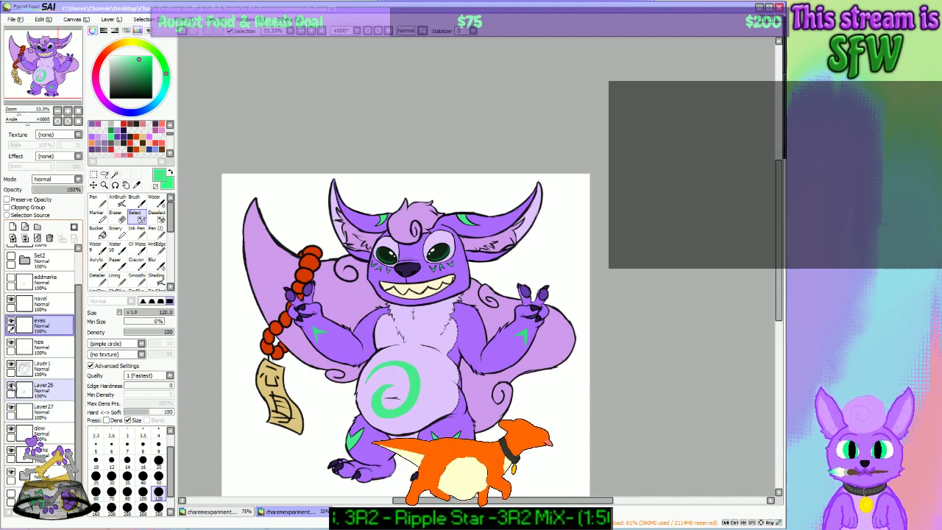
pyautogui.click(11, 280)
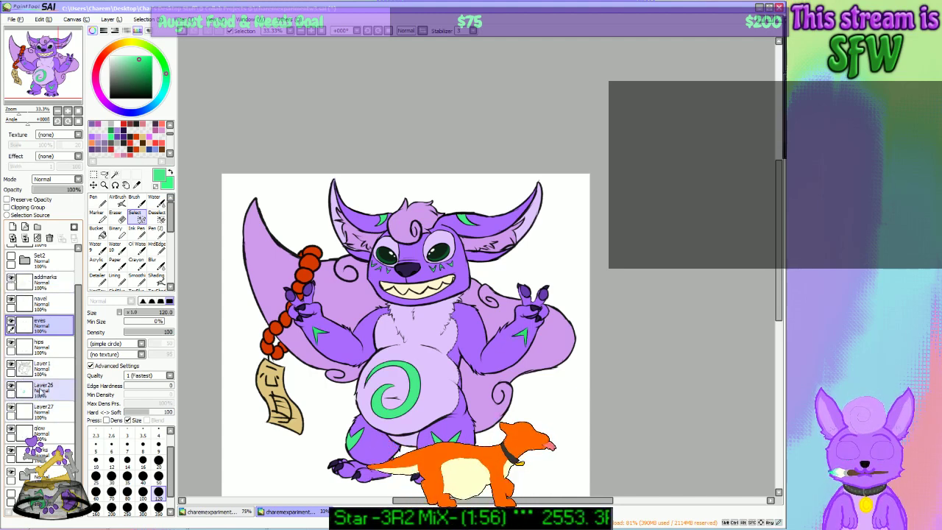
pyautogui.click(45, 393)
pyautogui.click(42, 410)
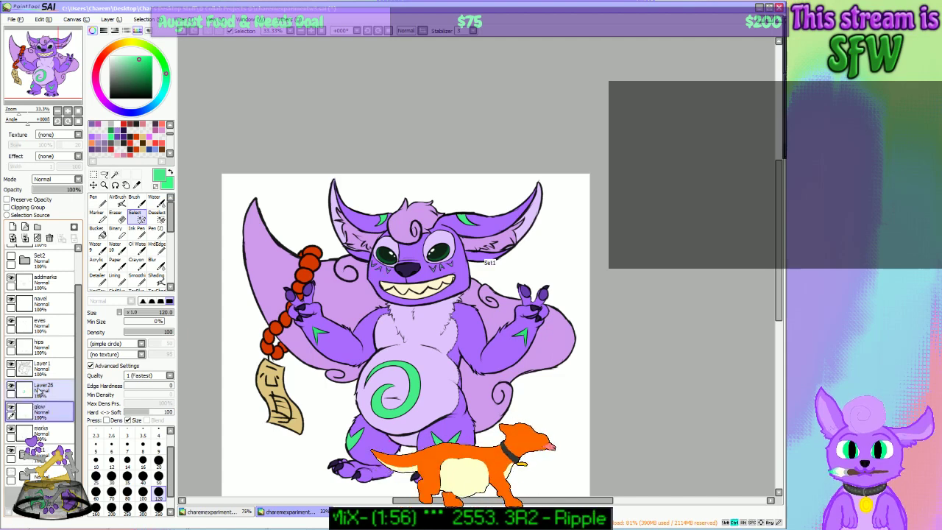
pyautogui.moveTo(65, 90); pyautogui.dragTo(68, 98)
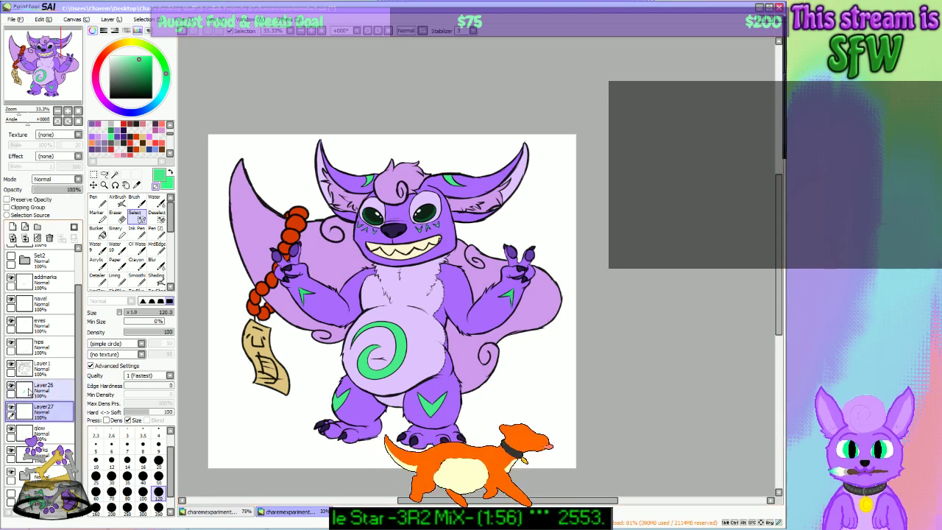
# Step: Lock the opacity of Layer26 and ready the Lining brush at size 120
pyautogui.click(29, 392)
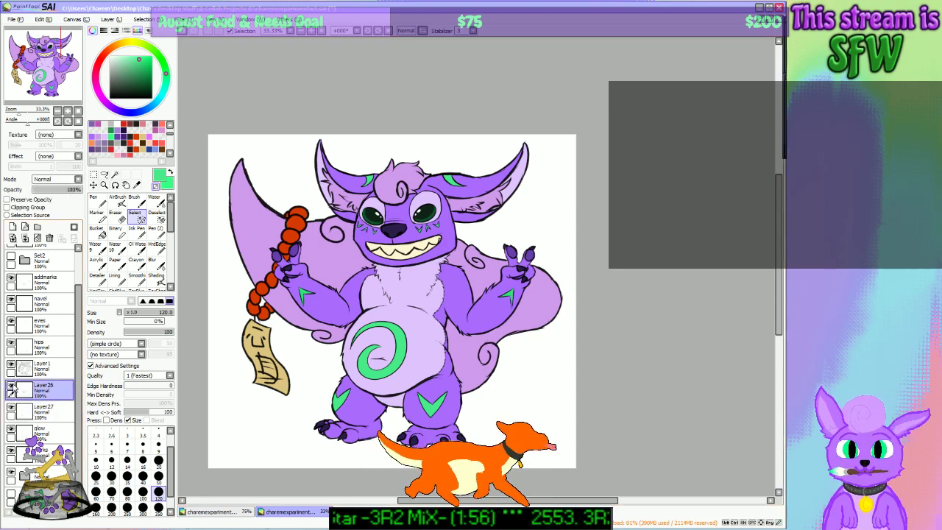
pyautogui.click(47, 201)
pyautogui.press('n')
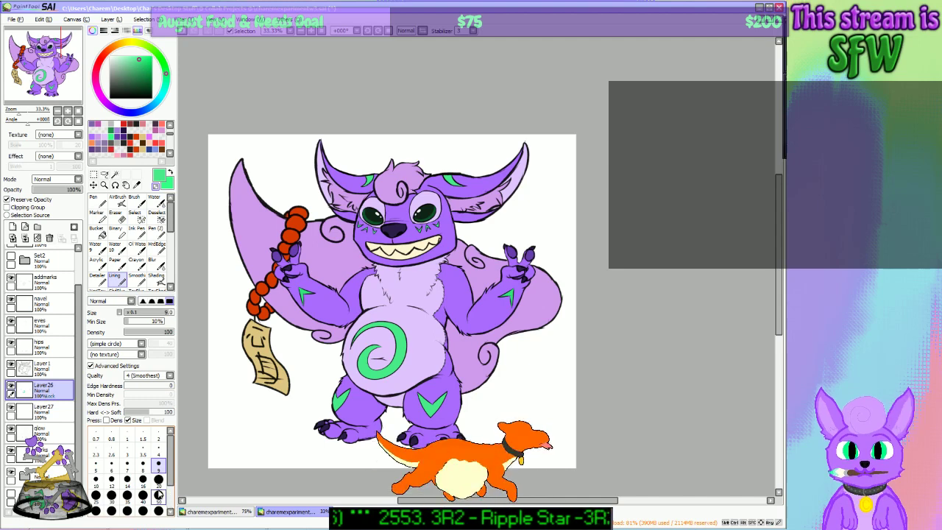
pyautogui.click(158, 510)
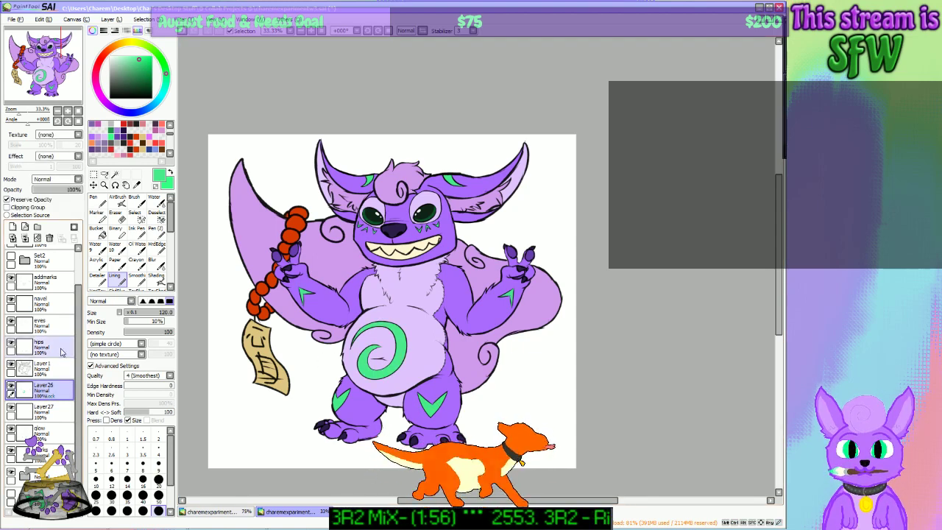
# Step: Recolour the belly swirl and arm markings on Layer26 dark red with hue -81, saturation -14 and luminescence -33
pyautogui.click(182, 19)
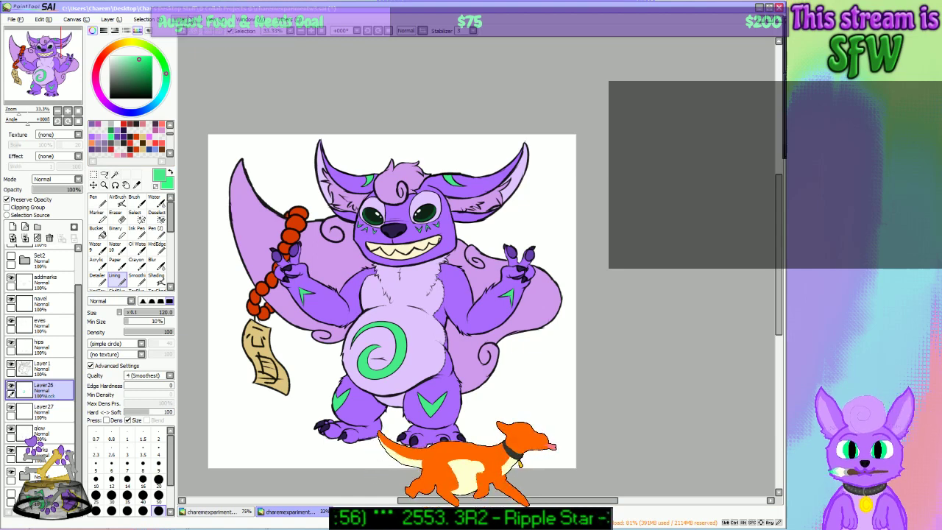
pyautogui.click(186, 32)
pyautogui.moveTo(157, 196); pyautogui.dragTo(78, 198)
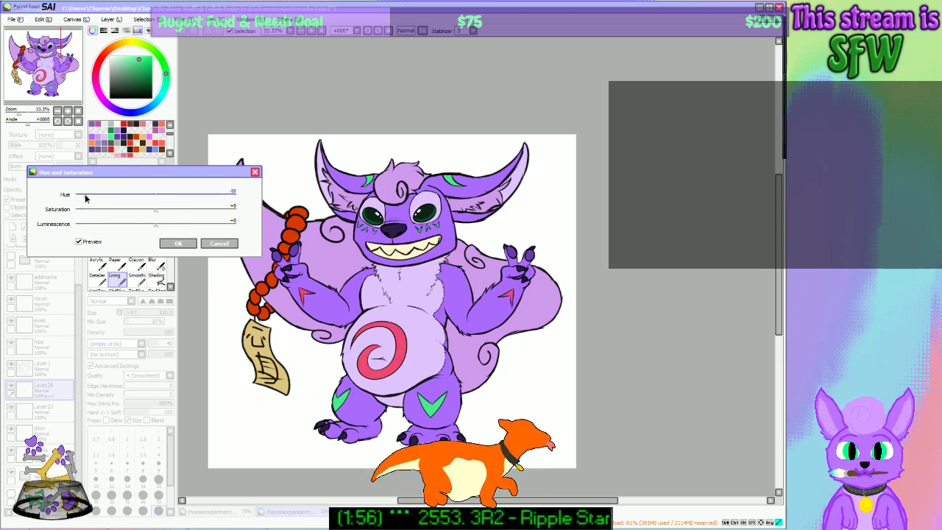
pyautogui.moveTo(154, 214); pyautogui.dragTo(137, 225)
pyautogui.click(155, 227)
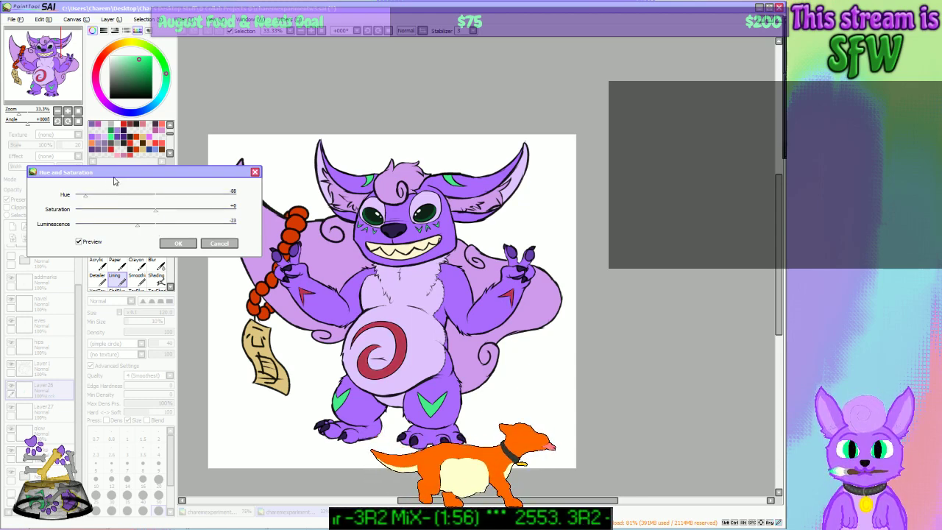
pyautogui.moveTo(87, 196); pyautogui.dragTo(97, 200)
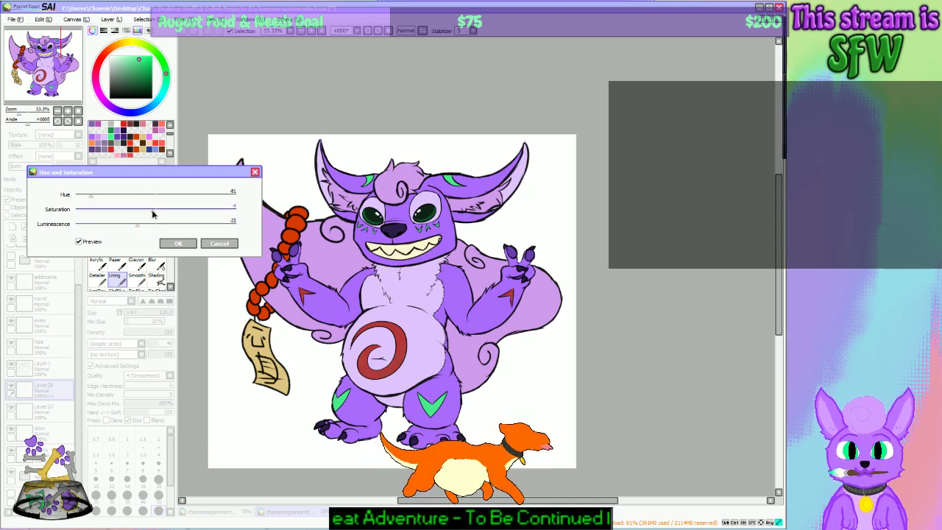
pyautogui.moveTo(153, 214)
pyautogui.mouseDown()
pyautogui.moveTo(131, 214)
pyautogui.moveTo(142, 215)
pyautogui.mouseUp()
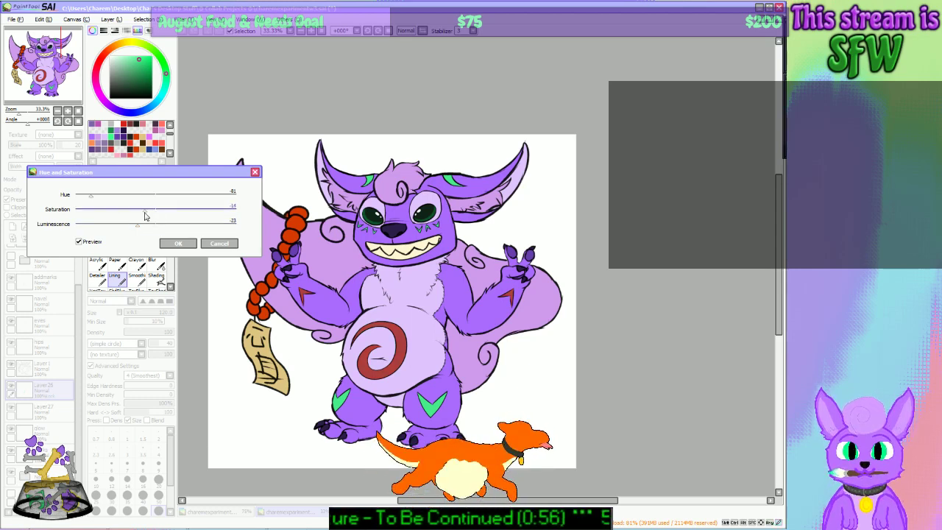
pyautogui.moveTo(133, 227); pyautogui.dragTo(131, 228)
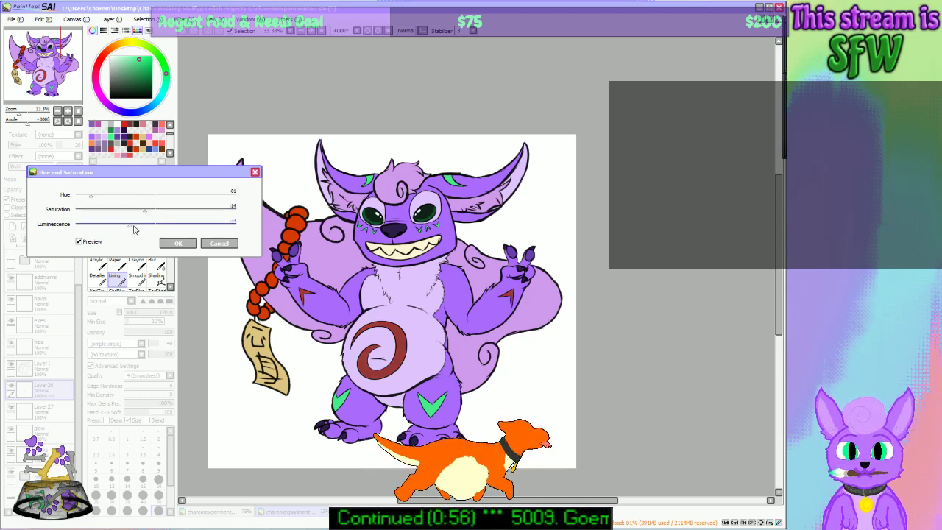
pyautogui.click(177, 245)
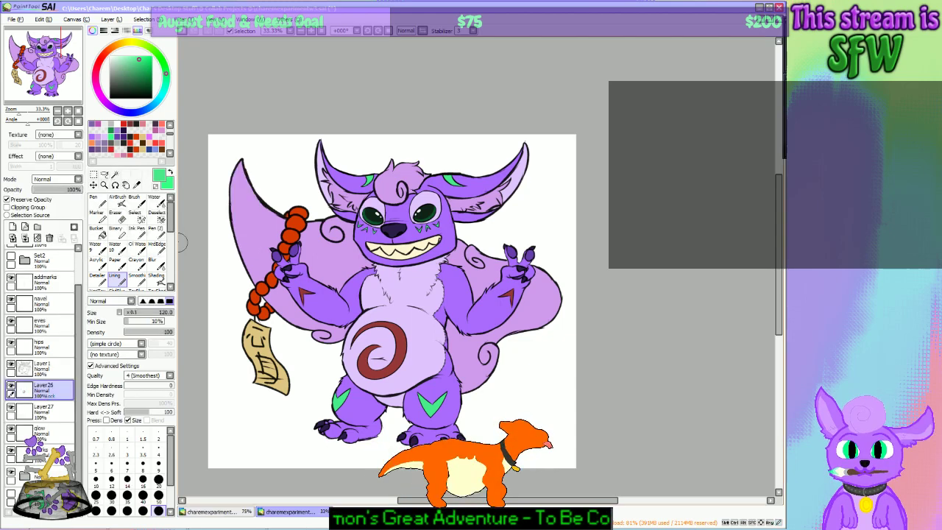
# Step: Sample the belly swirl's dark red as the drawing colour
pyautogui.keyDown('alt'); pyautogui.click(397, 347); pyautogui.keyUp('alt')
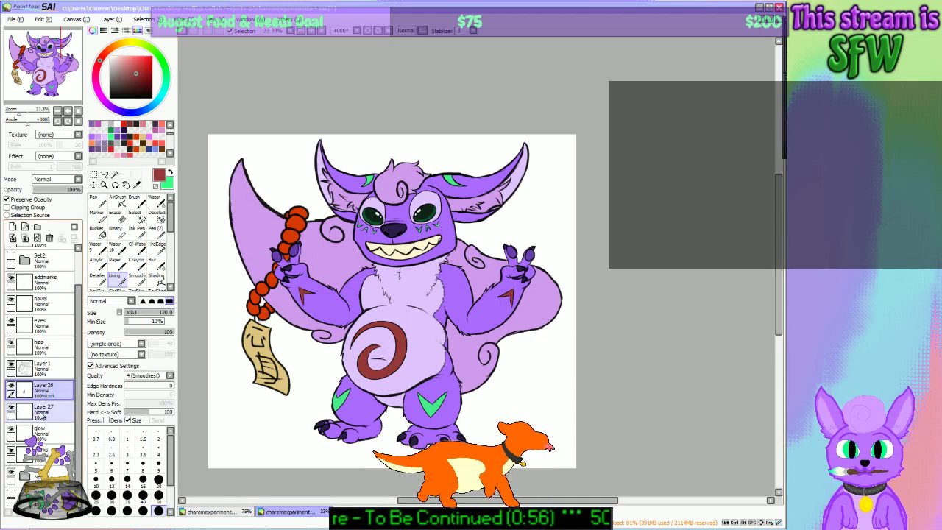
# Step: Hide the marking layers glow, Layer27, addmarks, eyes, hips and Layer26
pyautogui.click(45, 411)
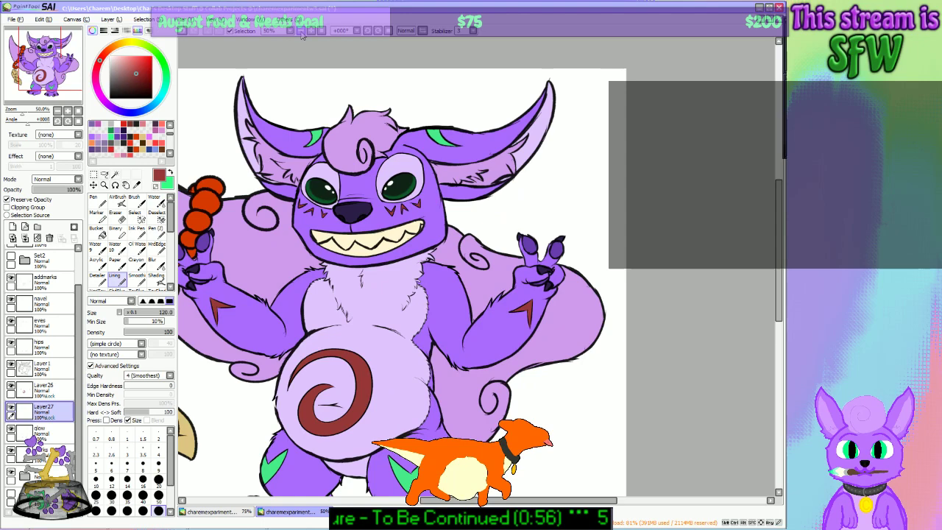
pyautogui.click(315, 33)
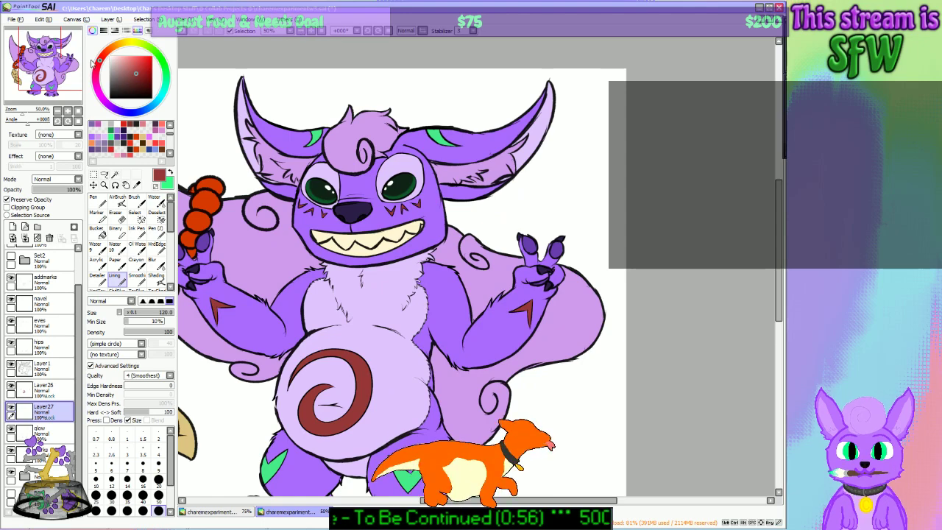
pyautogui.moveTo(59, 69); pyautogui.dragTo(54, 79)
pyautogui.click(305, 31)
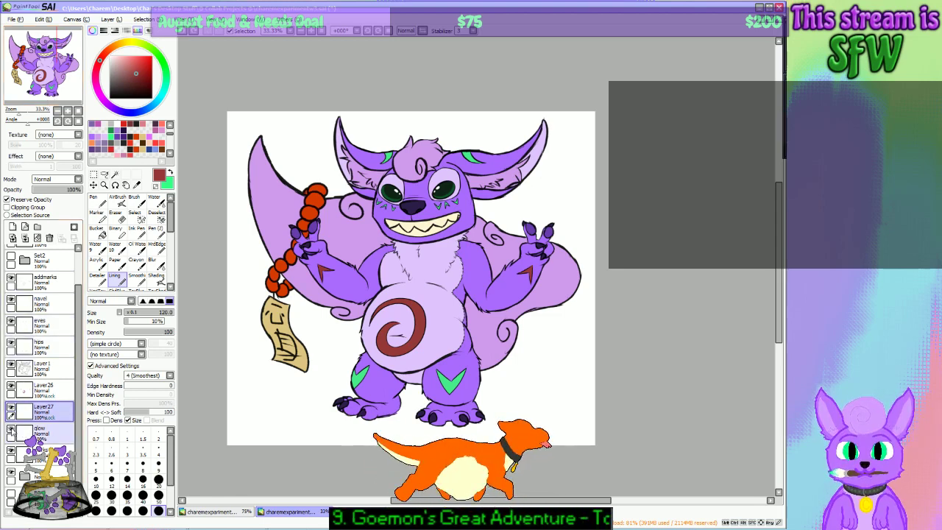
pyautogui.click(11, 430)
pyautogui.click(11, 408)
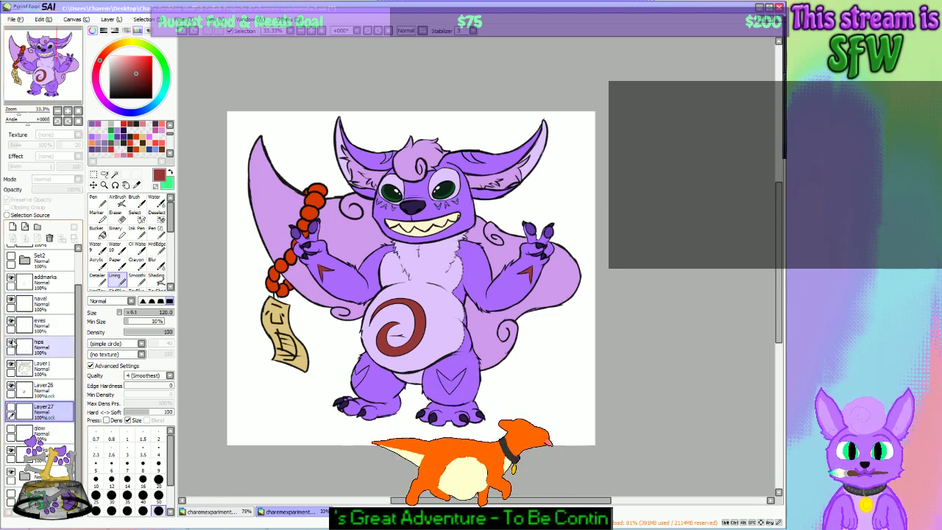
pyautogui.click(12, 279)
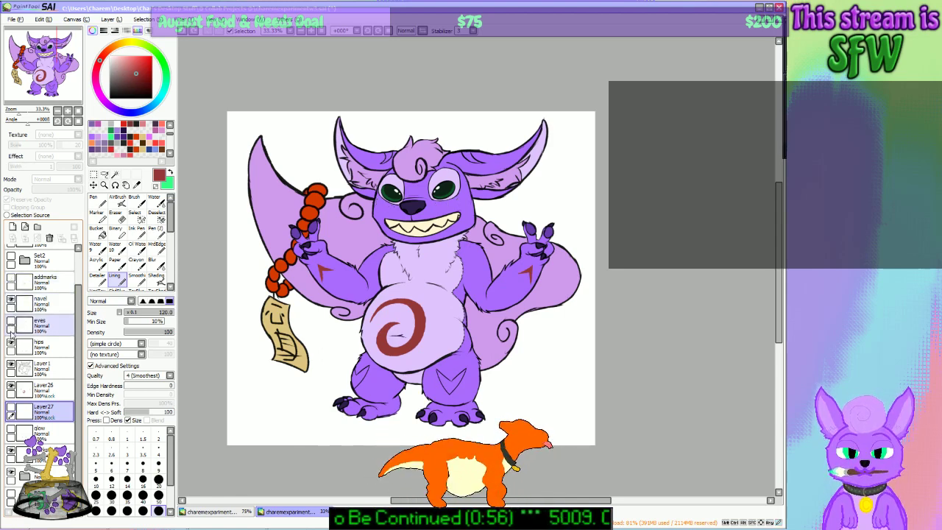
pyautogui.click(11, 342)
pyautogui.click(11, 343)
pyautogui.click(11, 343)
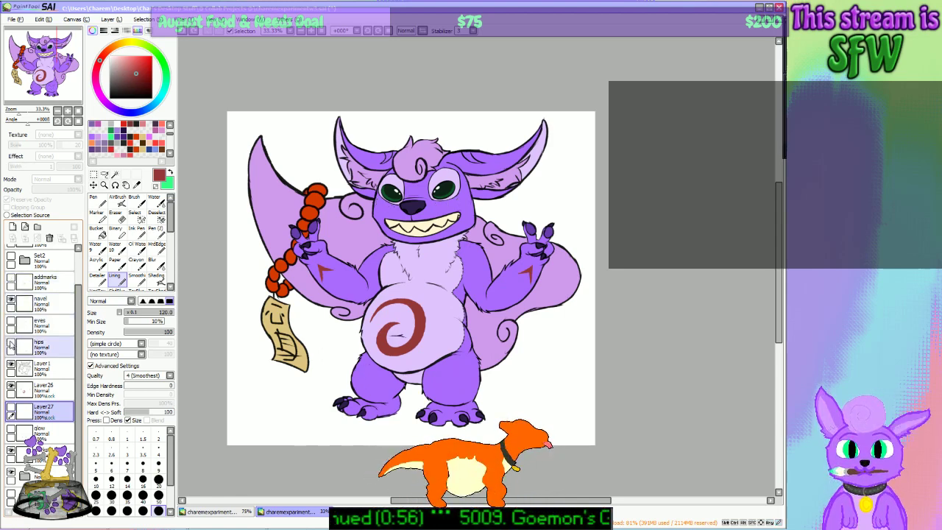
pyautogui.click(11, 364)
pyautogui.click(11, 364)
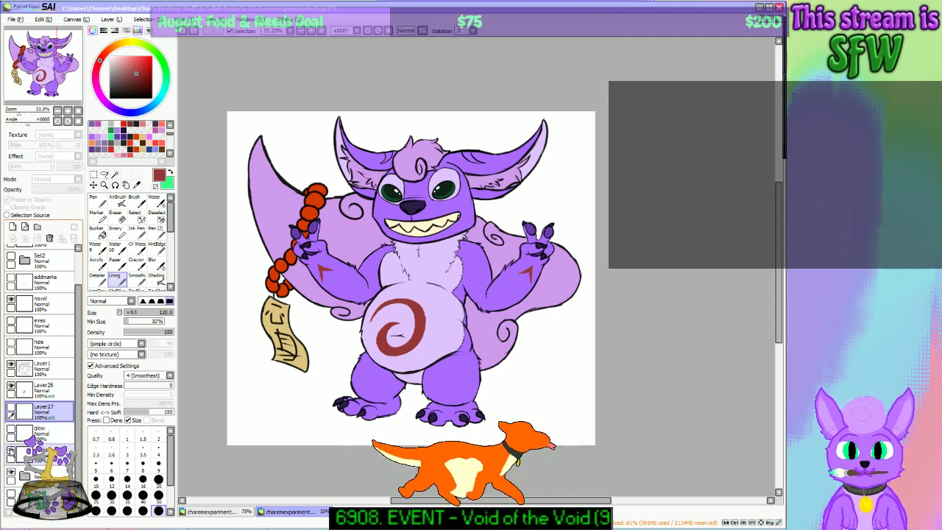
pyautogui.click(11, 387)
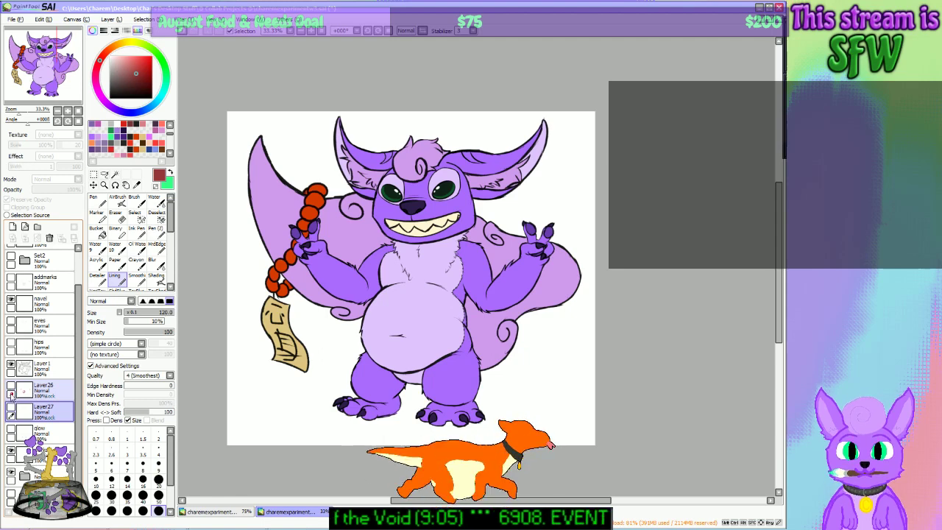
# Step: Show the Layer26, Layer27, glow, hips, eyes and addmarks layers again
pyautogui.click(11, 390)
pyautogui.click(12, 429)
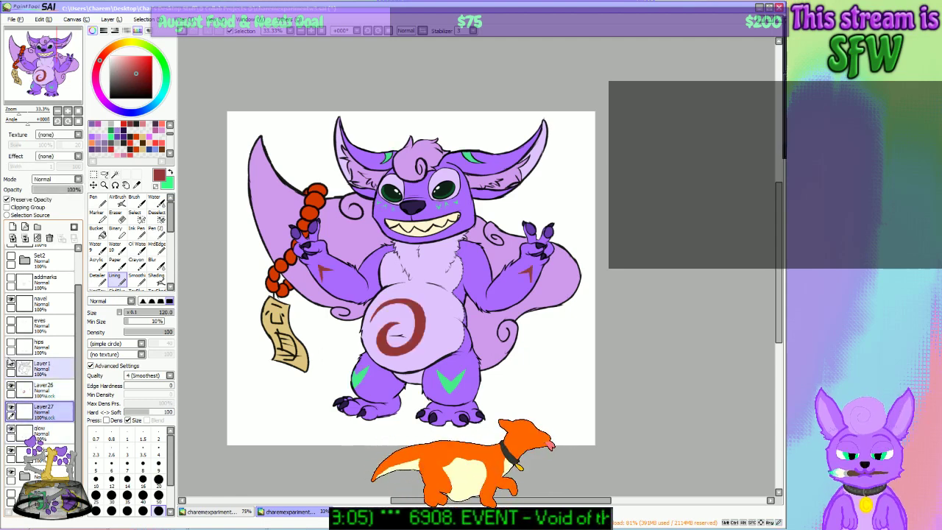
pyautogui.click(11, 343)
pyautogui.click(11, 324)
pyautogui.click(12, 278)
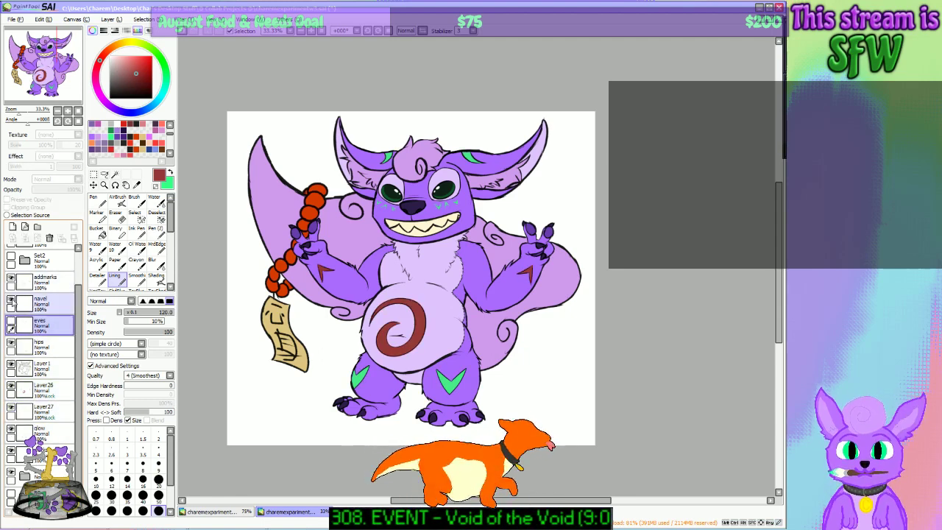
pyautogui.click(12, 320)
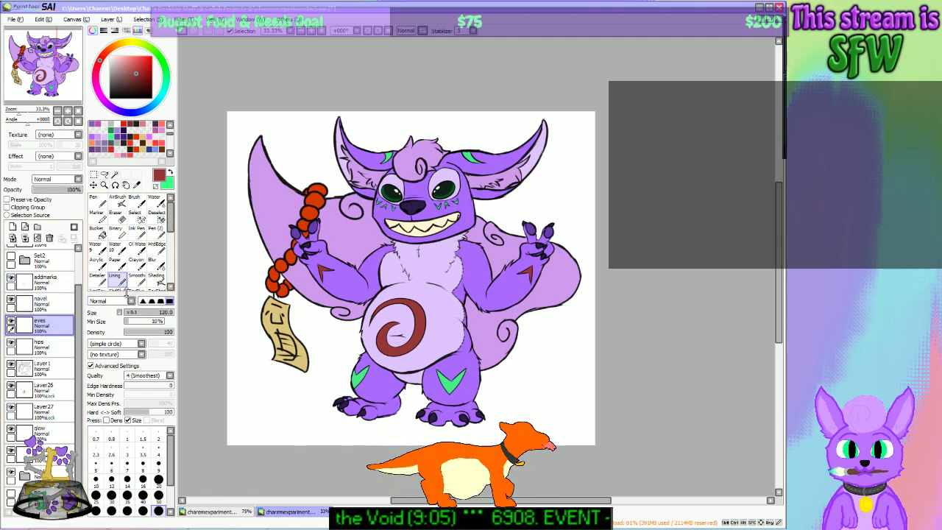
# Step: Make Layer27 the active layer and set the brush size to 50
pyautogui.moveTo(56, 77)
pyautogui.mouseDown()
pyautogui.moveTo(40, 75)
pyautogui.moveTo(55, 81)
pyautogui.moveTo(49, 69)
pyautogui.mouseUp()
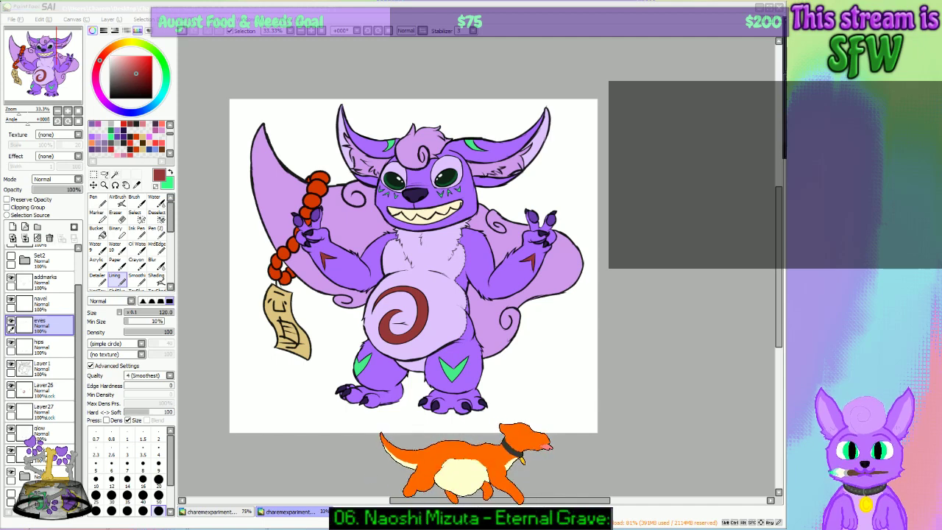
pyautogui.moveTo(51, 61)
pyautogui.mouseDown()
pyautogui.moveTo(52, 80)
pyautogui.moveTo(63, 76)
pyautogui.mouseUp()
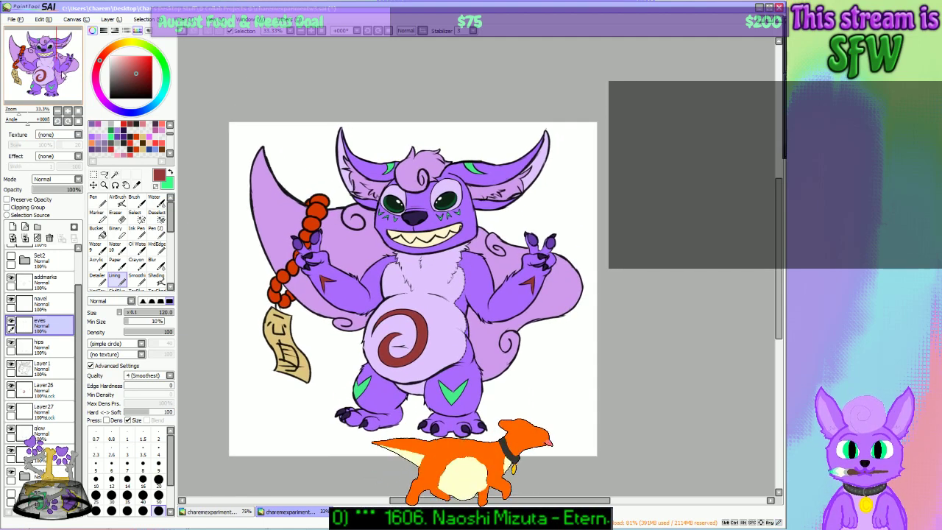
pyautogui.click(37, 431)
pyautogui.click(38, 412)
pyautogui.click(38, 396)
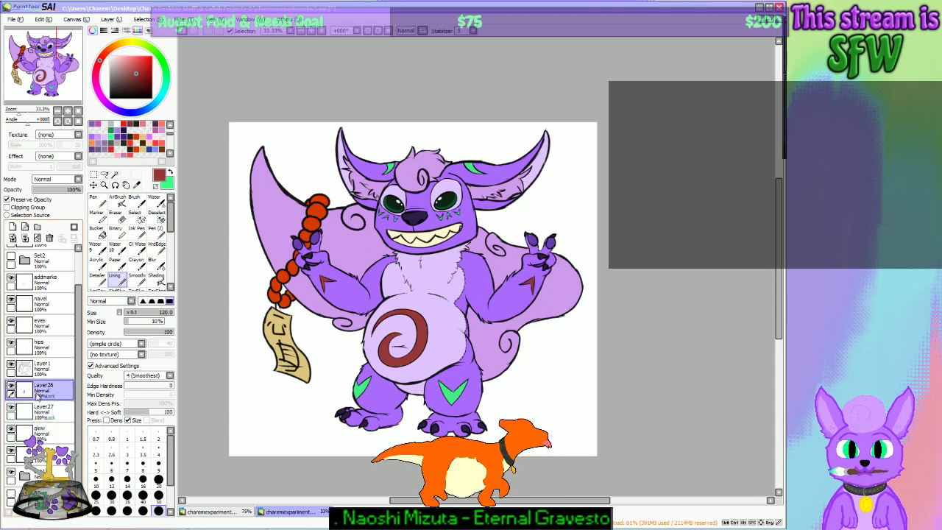
pyautogui.click(32, 429)
pyautogui.click(12, 428)
pyautogui.click(12, 428)
pyautogui.click(36, 410)
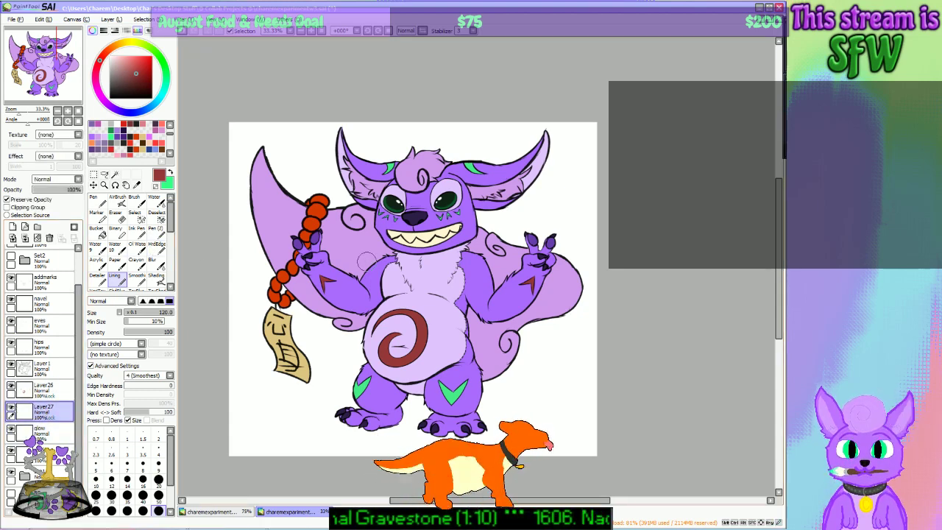
pyautogui.click(159, 495)
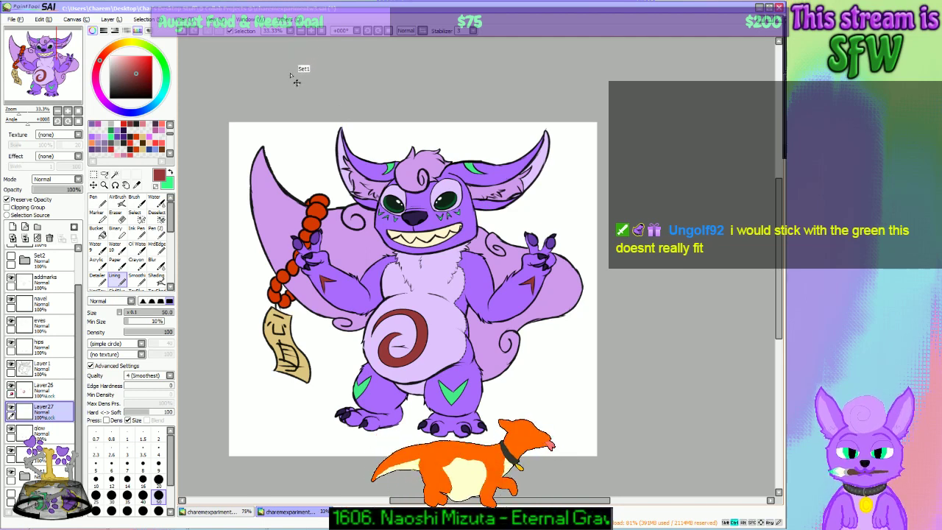
# Step: Undo the red recolouring of the belly spiral and forearm markings
pyautogui.hotkey('ctrl', 'z')
pyautogui.hotkey('ctrl', 'y')
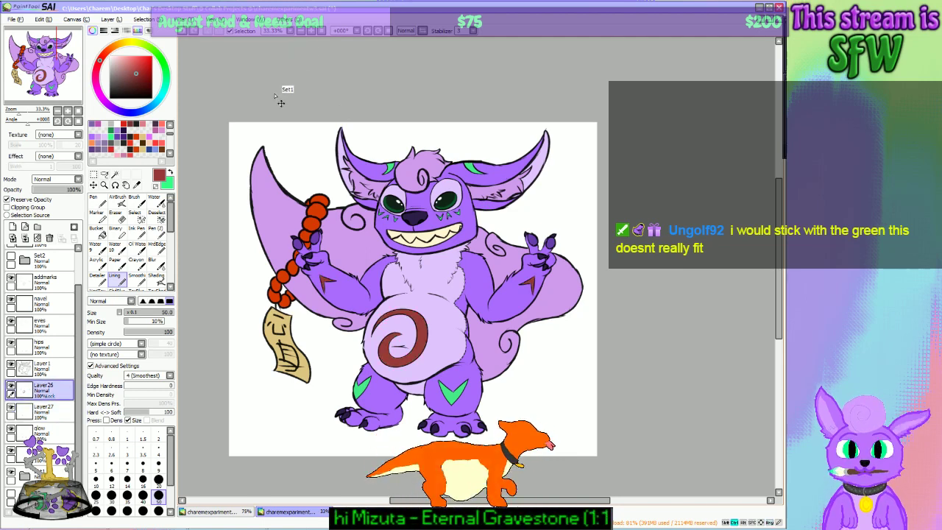
pyautogui.hotkey('ctrl', 'z')
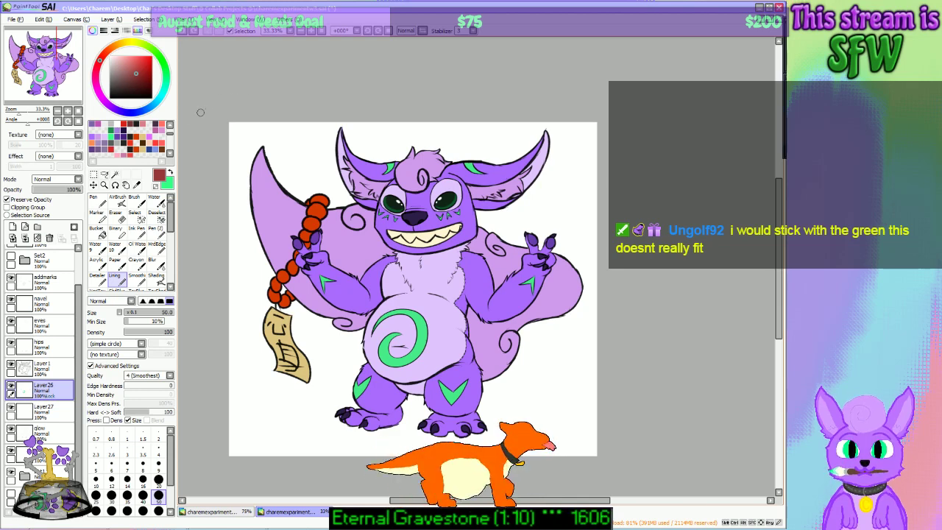
pyautogui.click(187, 19)
pyautogui.click(220, 30)
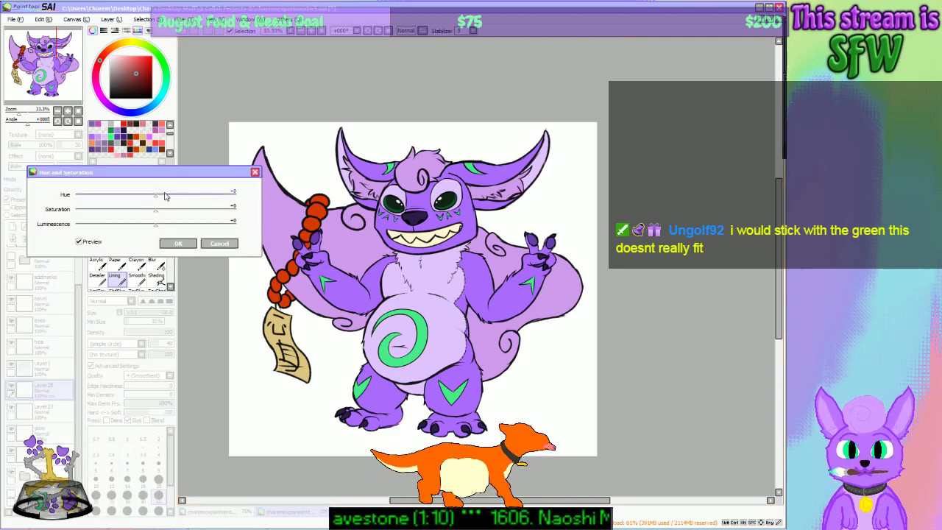
pyautogui.moveTo(156, 196); pyautogui.dragTo(153, 198)
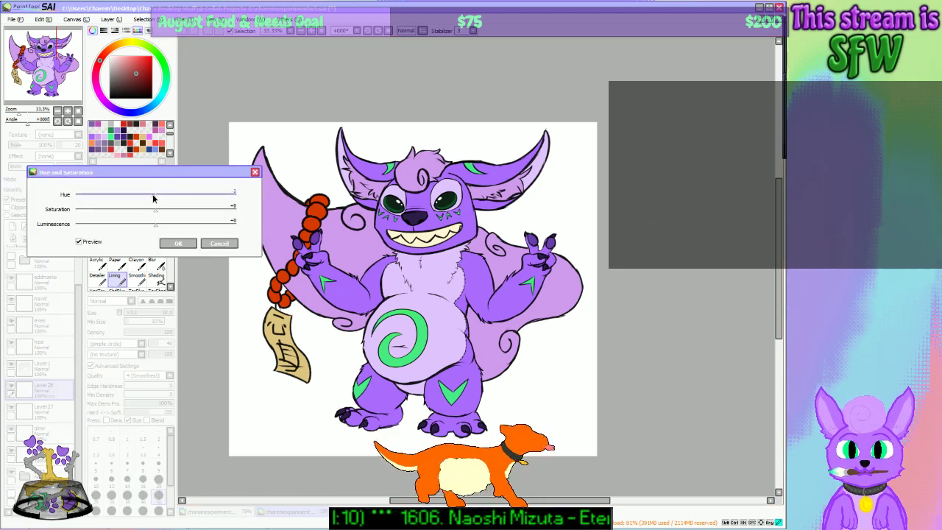
pyautogui.click(210, 243)
# Step: Reduce the saturation of the green markings on Layer26 to -25 with Hue and Saturation
pyautogui.moveTo(67, 77); pyautogui.dragTo(51, 82)
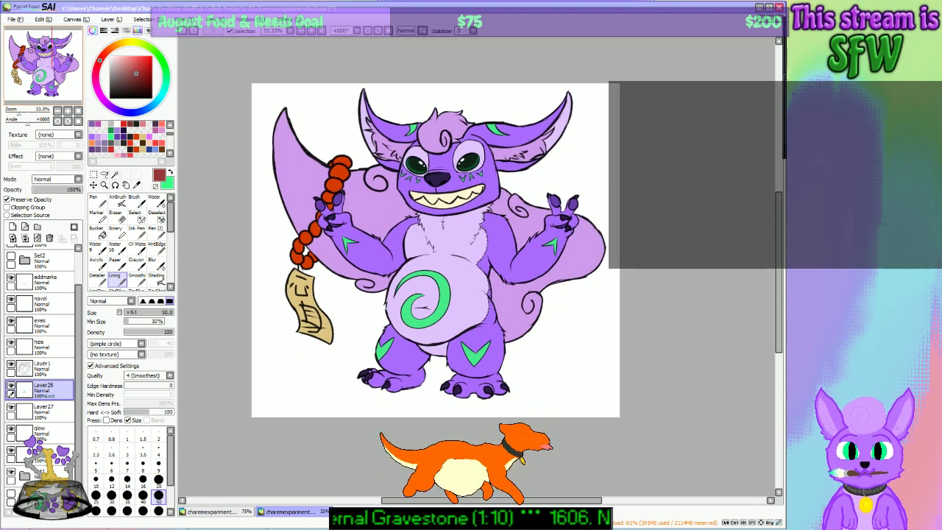
pyautogui.click(152, 19)
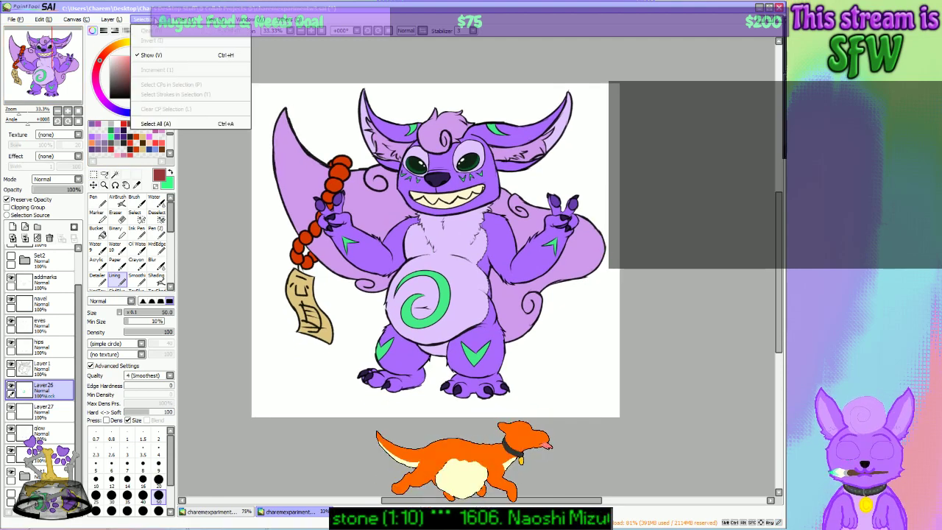
pyautogui.click(158, 18)
pyautogui.click(157, 18)
pyautogui.click(185, 29)
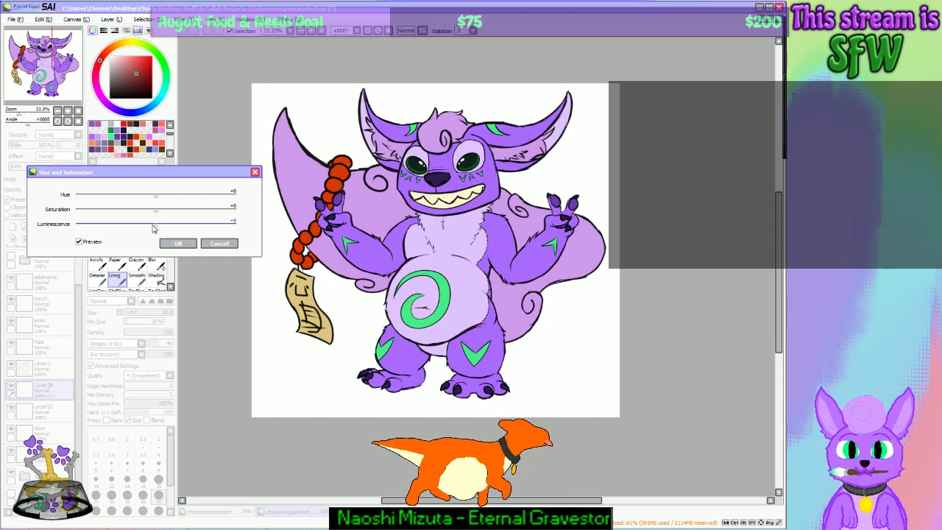
pyautogui.moveTo(156, 229); pyautogui.dragTo(133, 217)
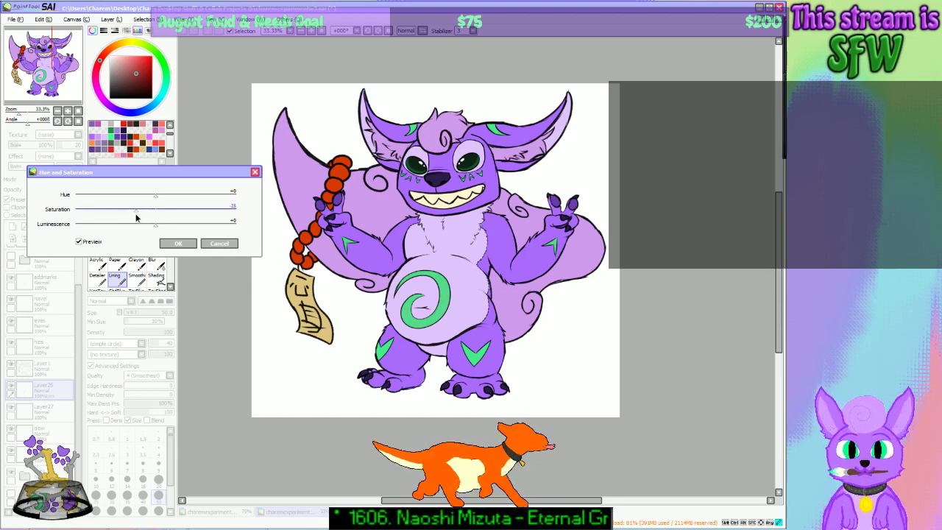
pyautogui.click(182, 245)
# Step: Apply a Hue and Saturation adjustment to Layer27 with the saturation at -25
pyautogui.click(55, 410)
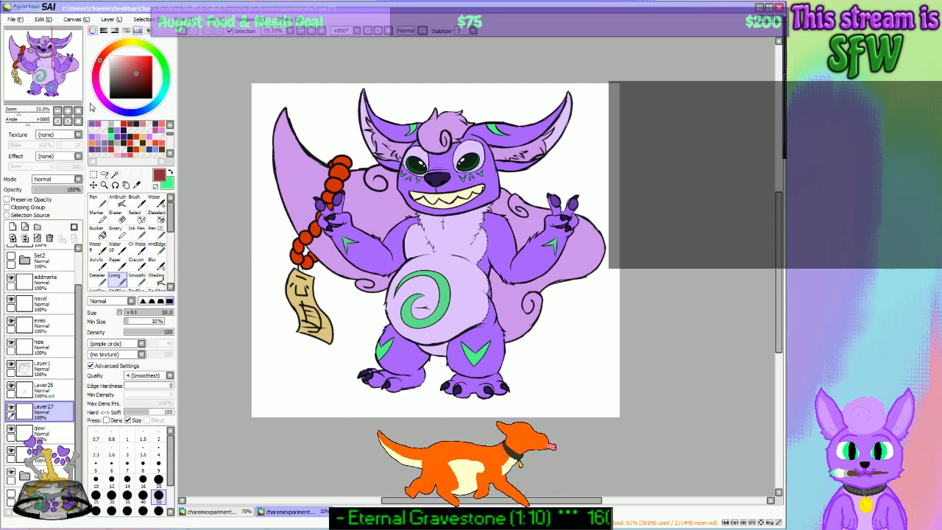
pyautogui.click(145, 19)
pyautogui.moveTo(177, 18)
pyautogui.click(184, 42)
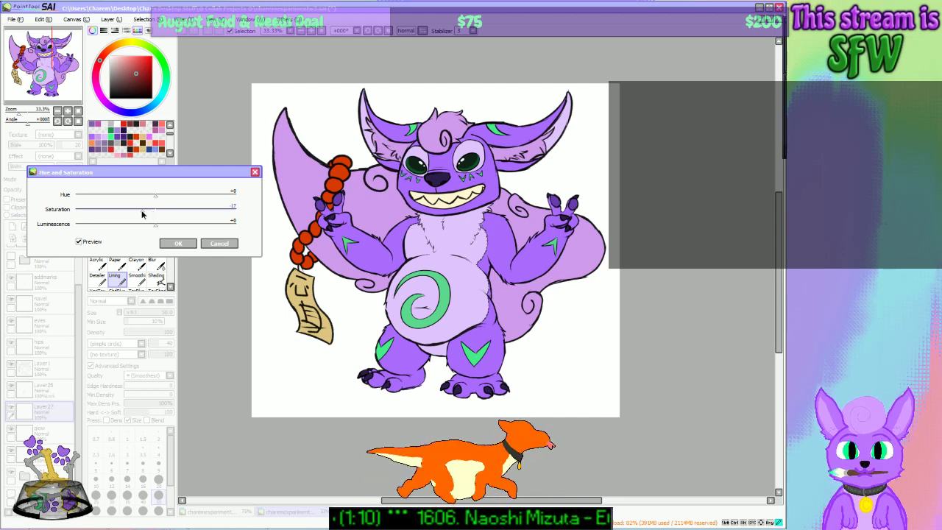
pyautogui.moveTo(139, 209); pyautogui.dragTo(135, 211)
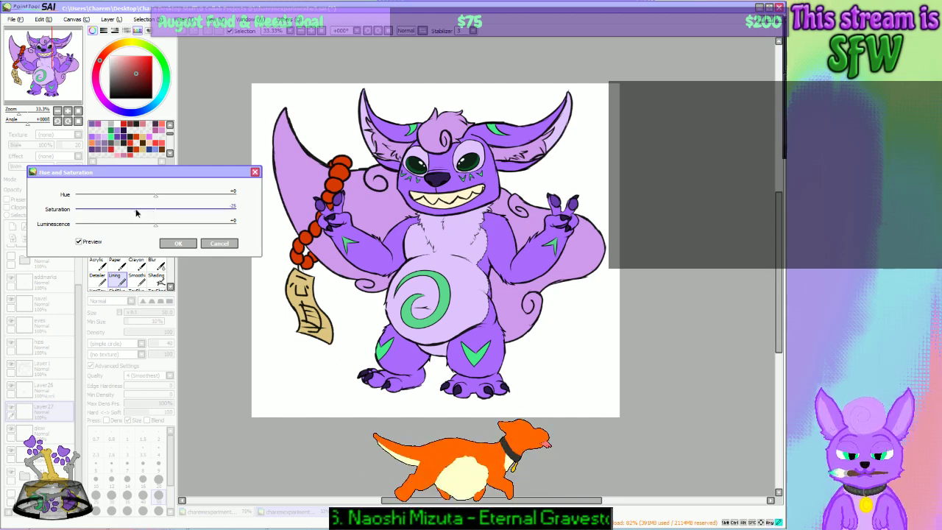
pyautogui.click(177, 244)
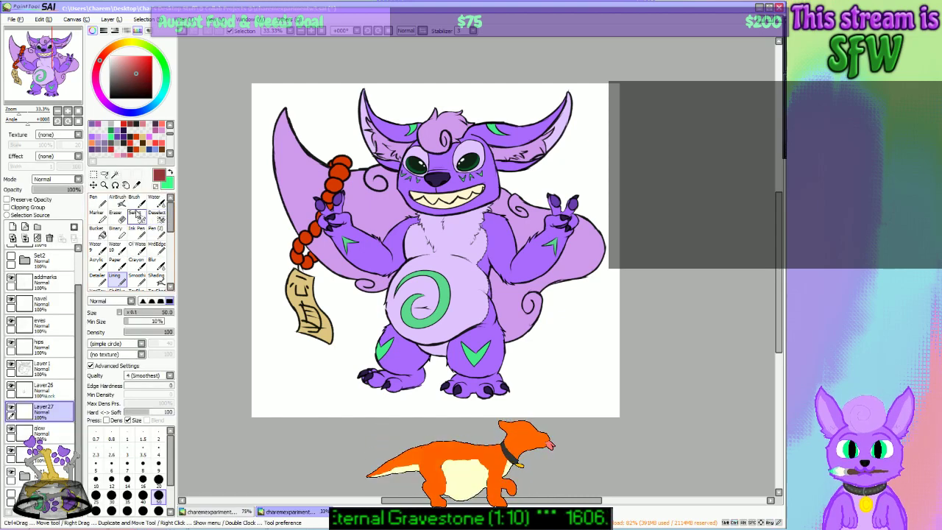
# Step: Lower the saturation of the glow layer's green markings to -25
pyautogui.click(67, 431)
pyautogui.click(153, 20)
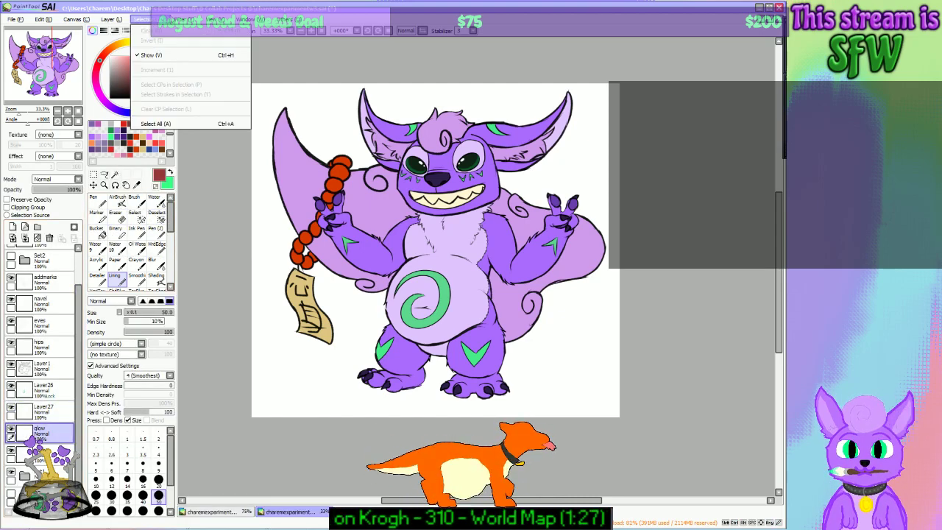
pyautogui.moveTo(176, 20)
pyautogui.click(206, 51)
pyautogui.moveTo(154, 212); pyautogui.dragTo(146, 216)
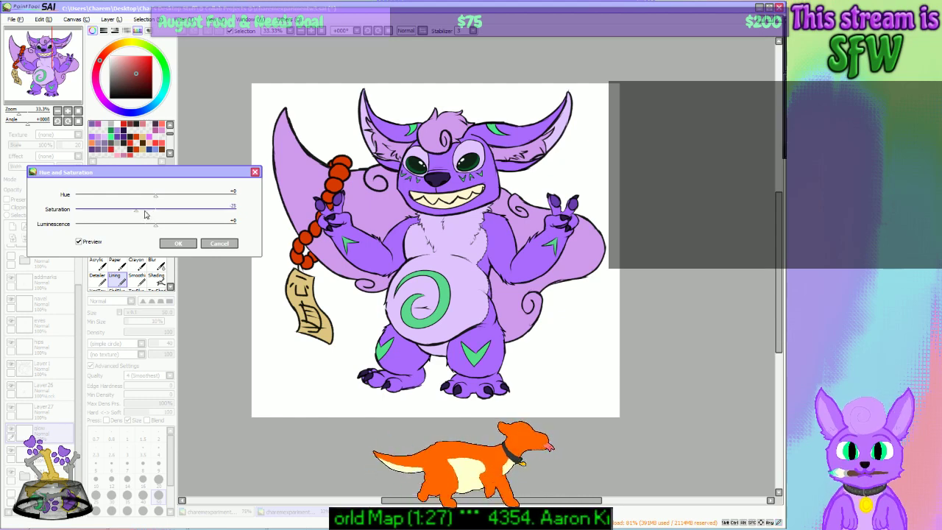
pyautogui.click(177, 243)
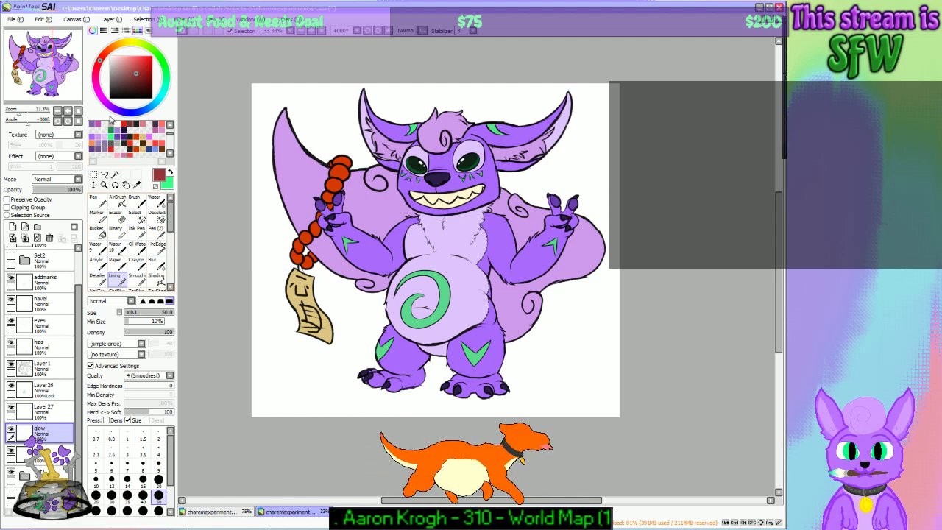
pyautogui.moveTo(71, 76); pyautogui.dragTo(55, 80)
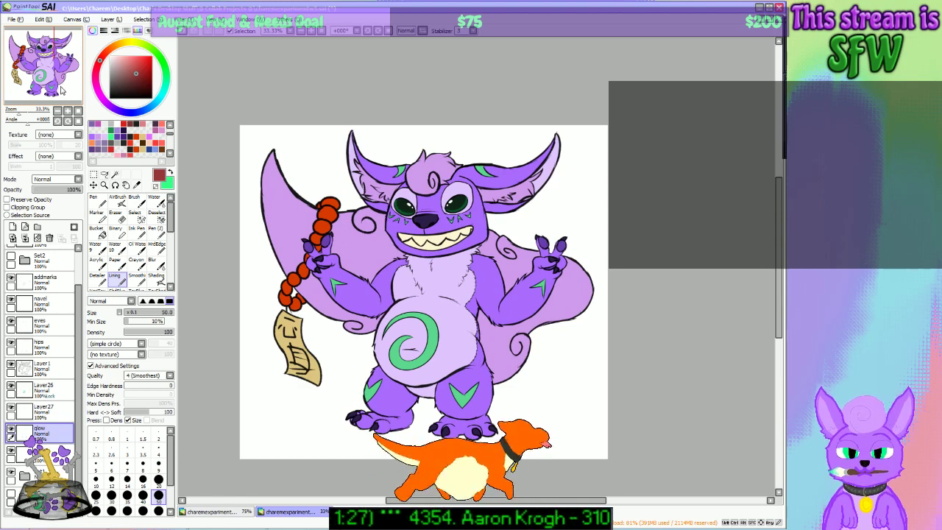
pyautogui.moveTo(62, 82); pyautogui.dragTo(64, 80)
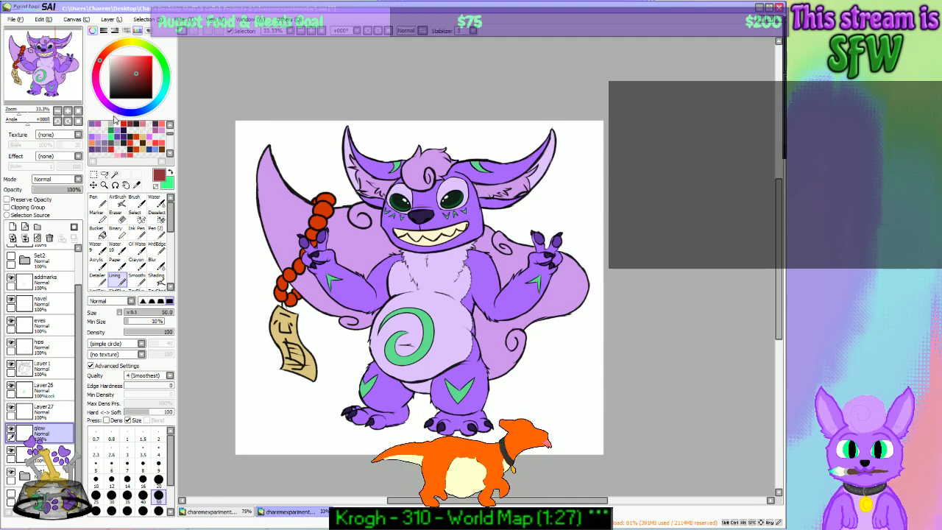
pyautogui.moveTo(66, 78); pyautogui.dragTo(62, 76)
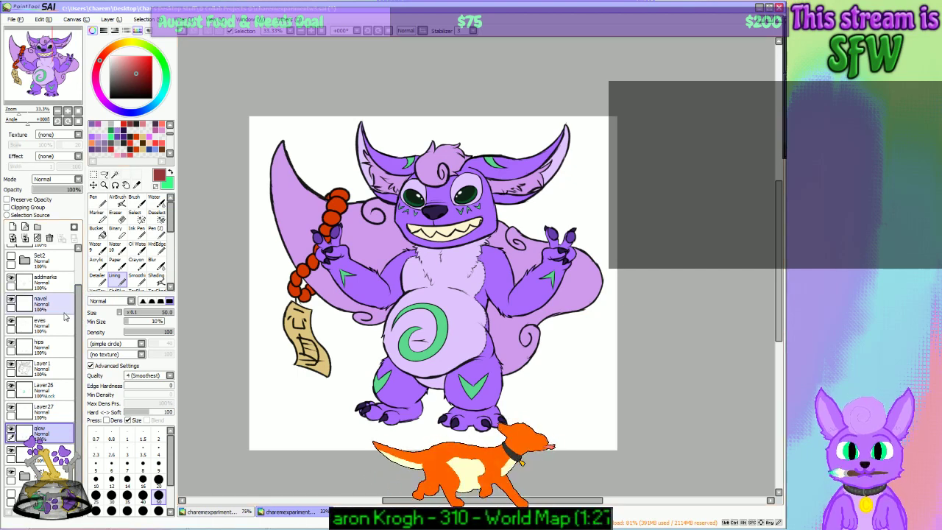
pyautogui.moveTo(51, 73); pyautogui.dragTo(59, 78)
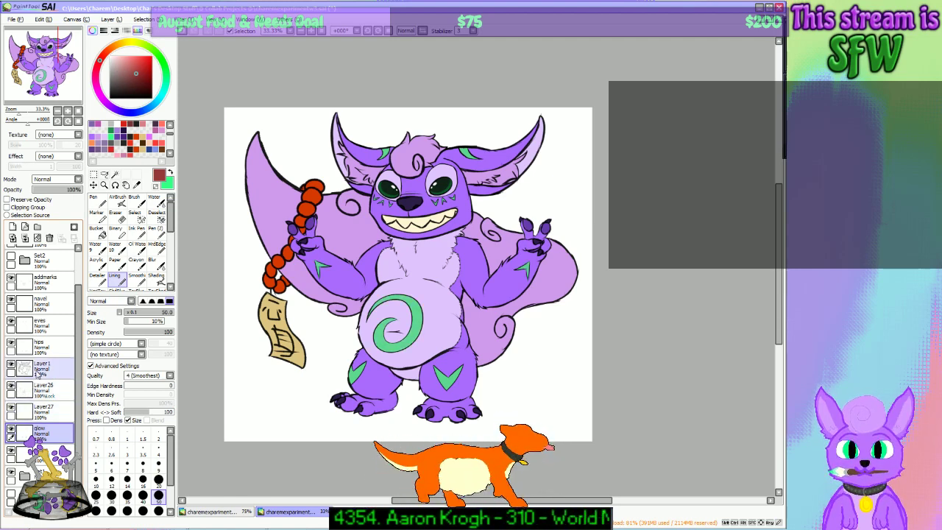
# Step: Toggle the addmarks layer's visibility to compare the belly and forearm markings with and without their outlines
pyautogui.click(40, 305)
pyautogui.click(36, 344)
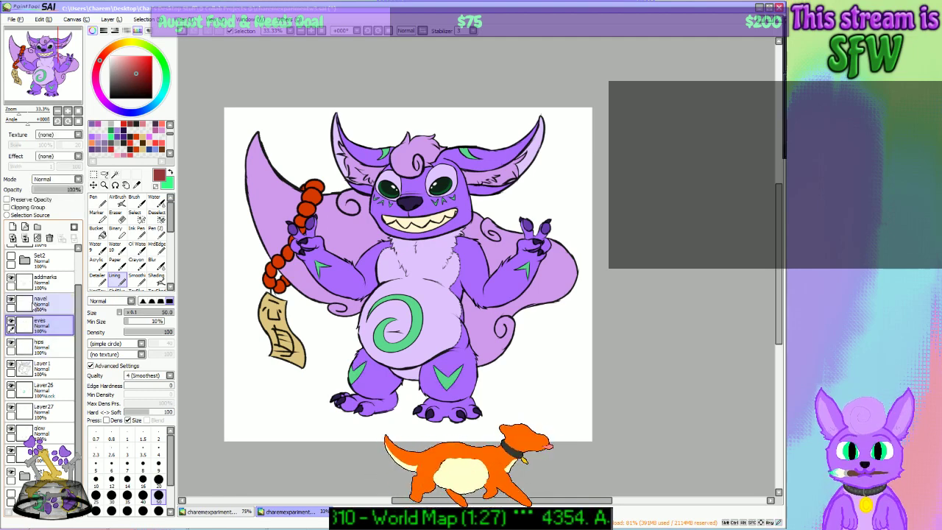
pyautogui.click(33, 281)
pyautogui.click(11, 281)
pyautogui.click(8, 277)
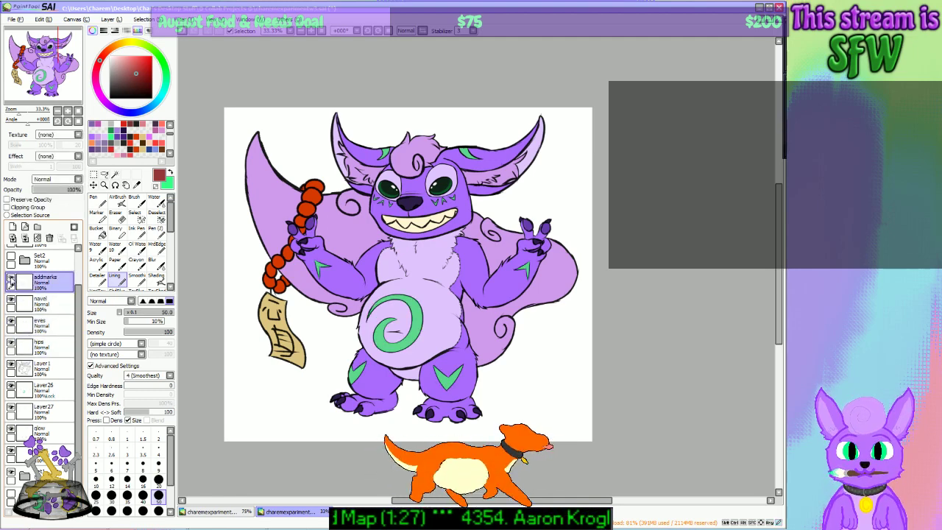
pyautogui.click(9, 276)
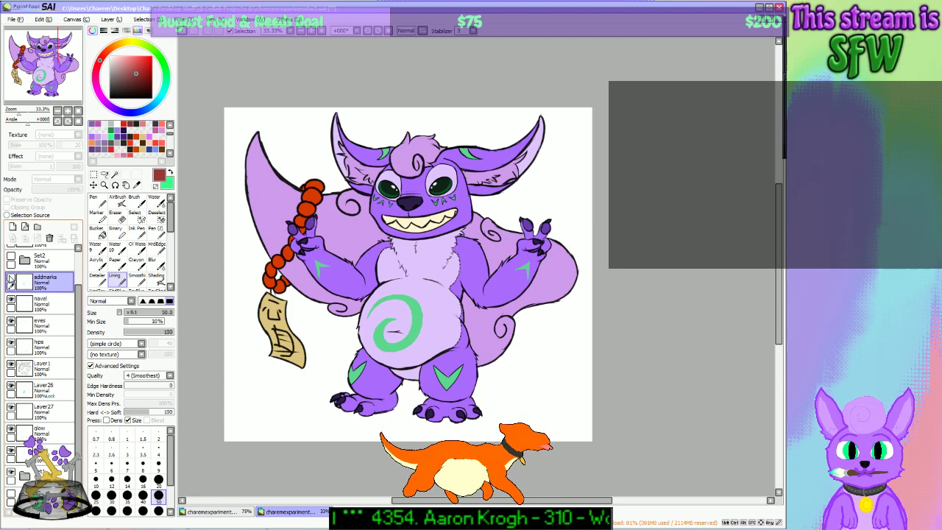
pyautogui.click(11, 281)
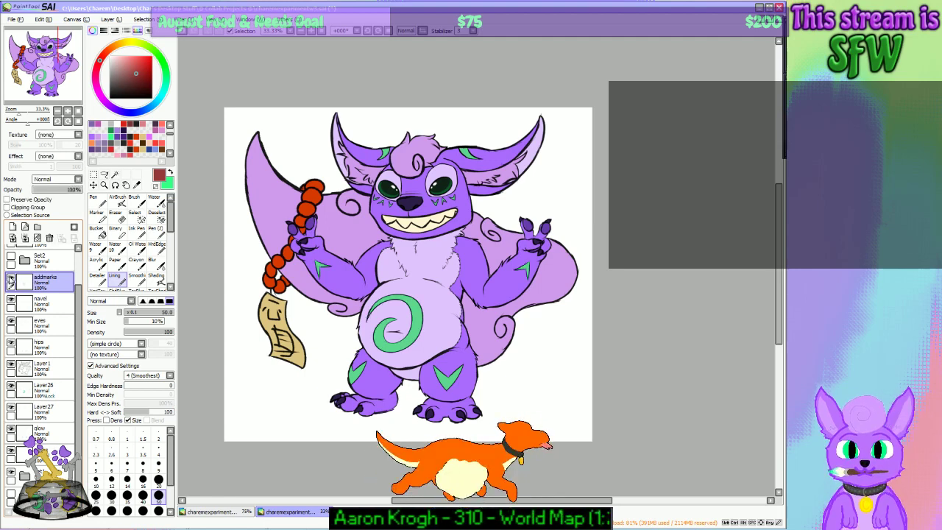
pyautogui.click(11, 281)
pyautogui.click(11, 281)
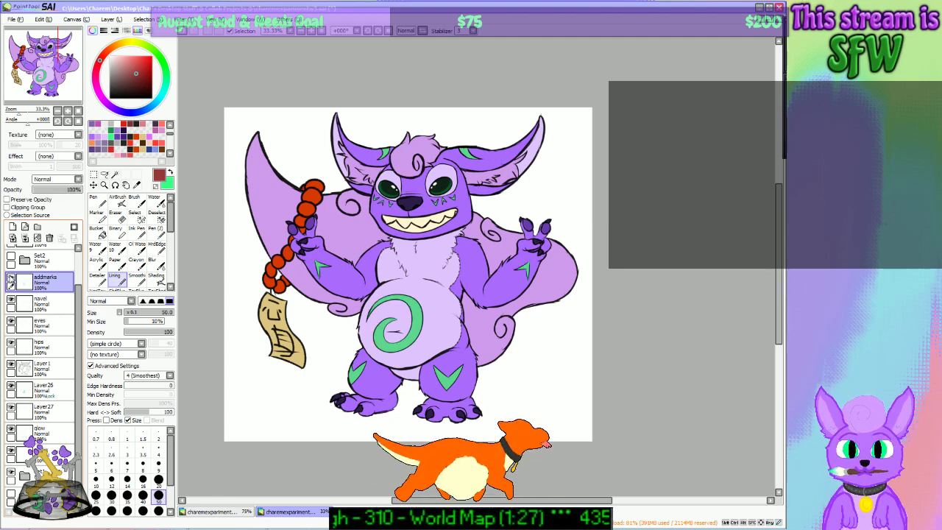
pyautogui.click(11, 281)
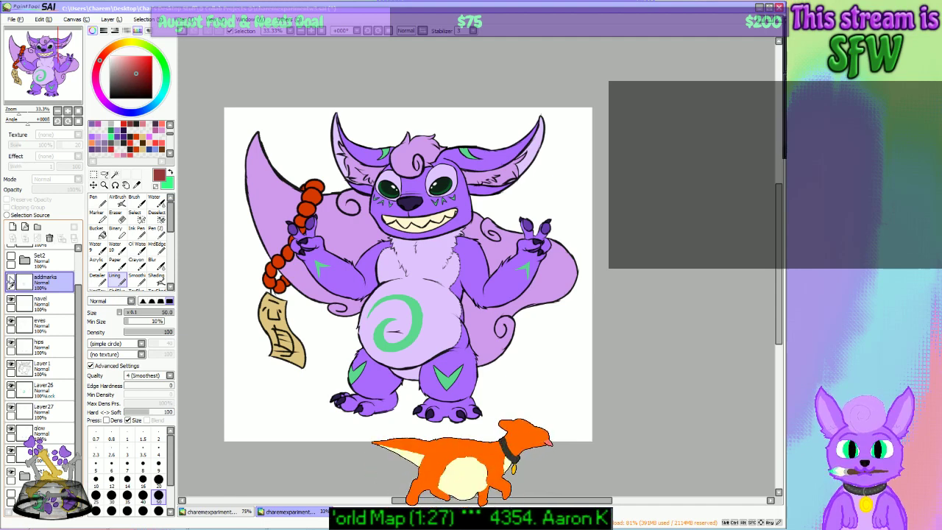
# Step: Hide Layer26 along with addmarks to view the creature without belly and forearm markings, and show both layers again
pyautogui.click(11, 385)
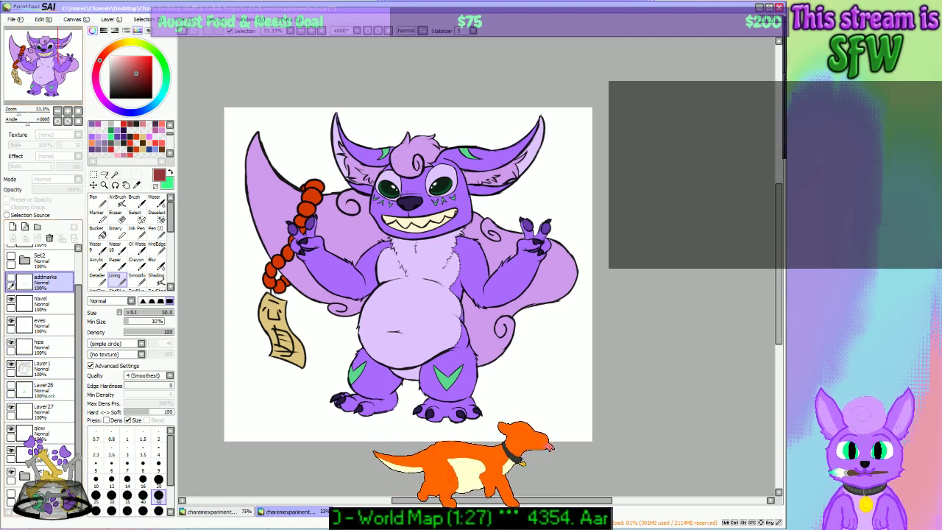
pyautogui.click(18, 20)
pyautogui.click(19, 20)
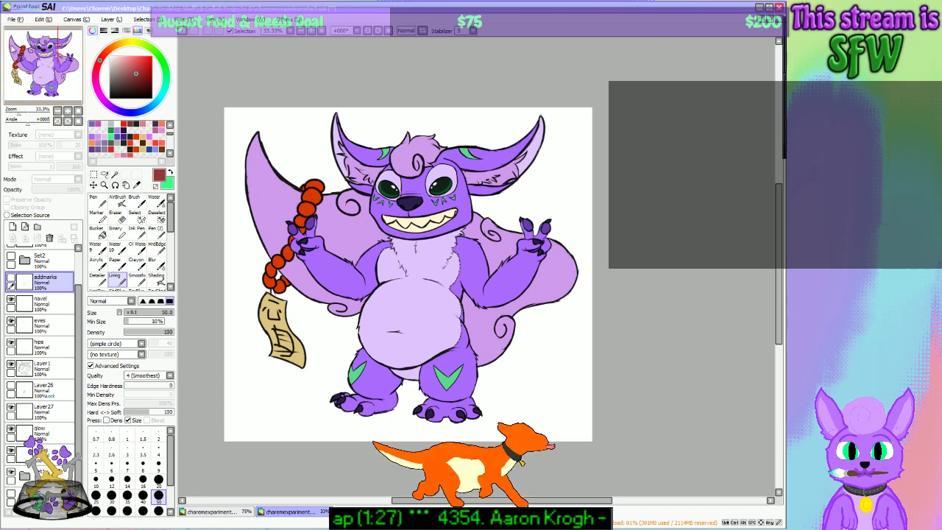
pyautogui.click(11, 285)
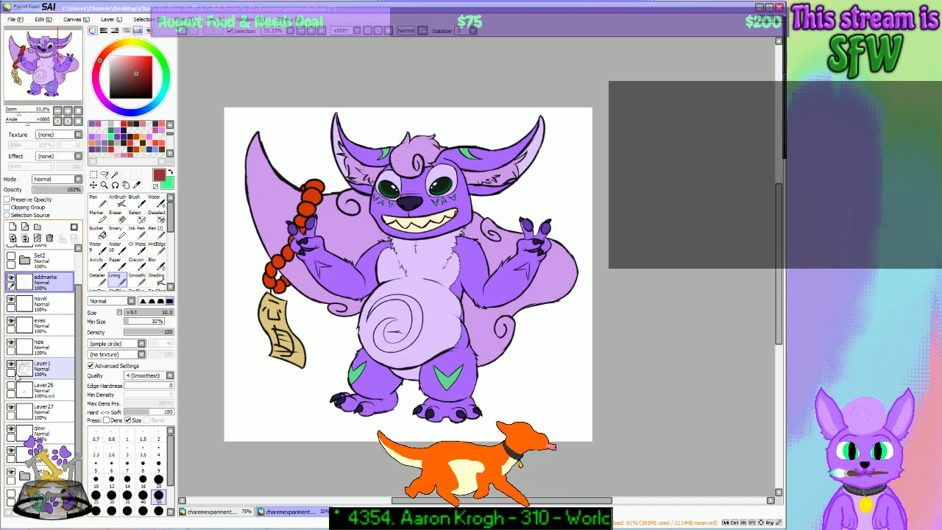
pyautogui.click(11, 366)
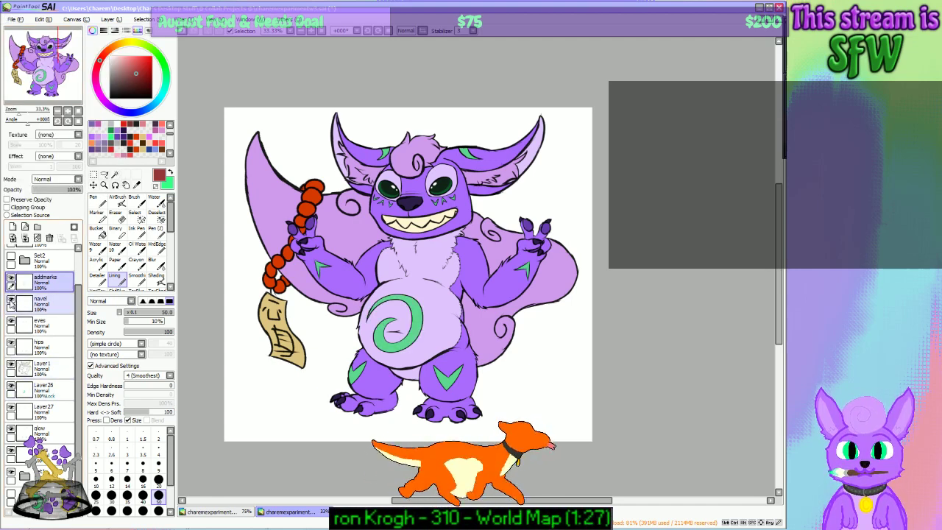
# Step: Undo the recent saturation changes on the green markings and restore them
pyautogui.hotkey('ctrl', 'z')
pyautogui.hotkey('ctrl', 'z')
pyautogui.hotkey('ctrl', 'z')
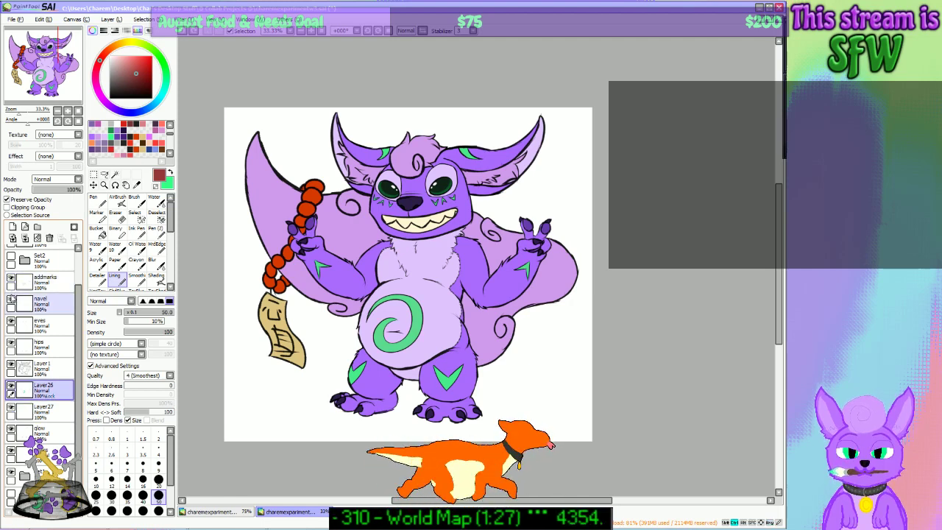
pyautogui.hotkey('ctrl', 'z')
pyautogui.hotkey('ctrl', 'z')
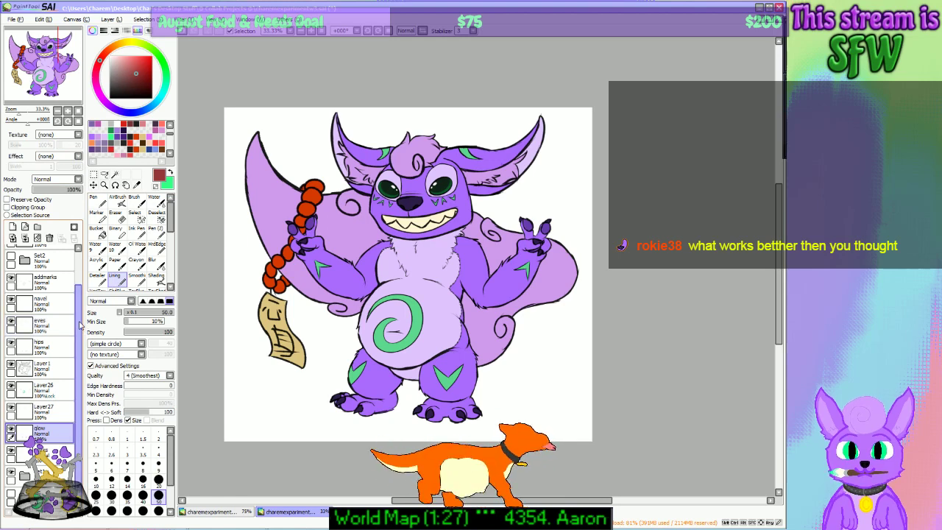
# Step: Toggle addmarks and hide Layer26 to examine the creature without its belly spiral and forearm markings
pyautogui.moveTo(79, 326); pyautogui.dragTo(86, 253)
pyautogui.moveTo(62, 91)
pyautogui.mouseDown()
pyautogui.moveTo(43, 78)
pyautogui.moveTo(59, 87)
pyautogui.moveTo(49, 57)
pyautogui.mouseUp()
pyautogui.click(11, 316)
pyautogui.click(11, 317)
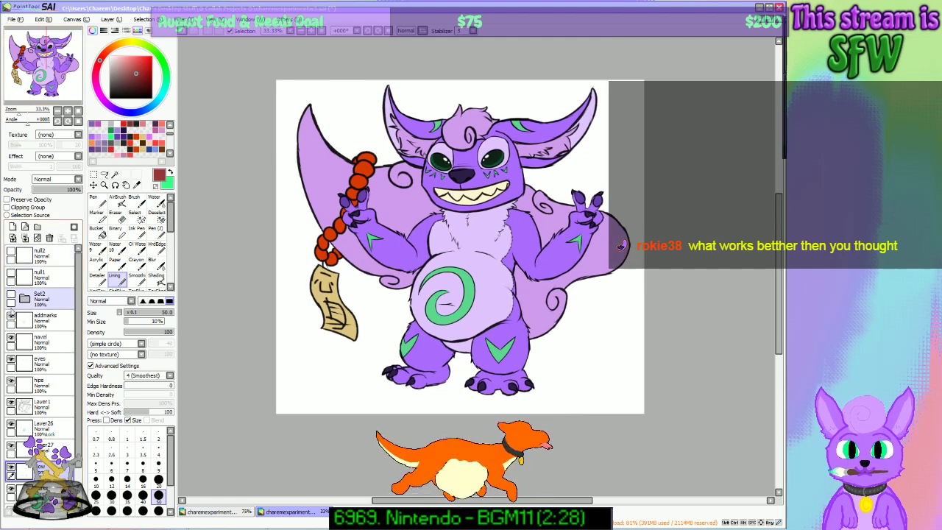
pyautogui.click(11, 319)
pyautogui.click(11, 318)
pyautogui.click(11, 318)
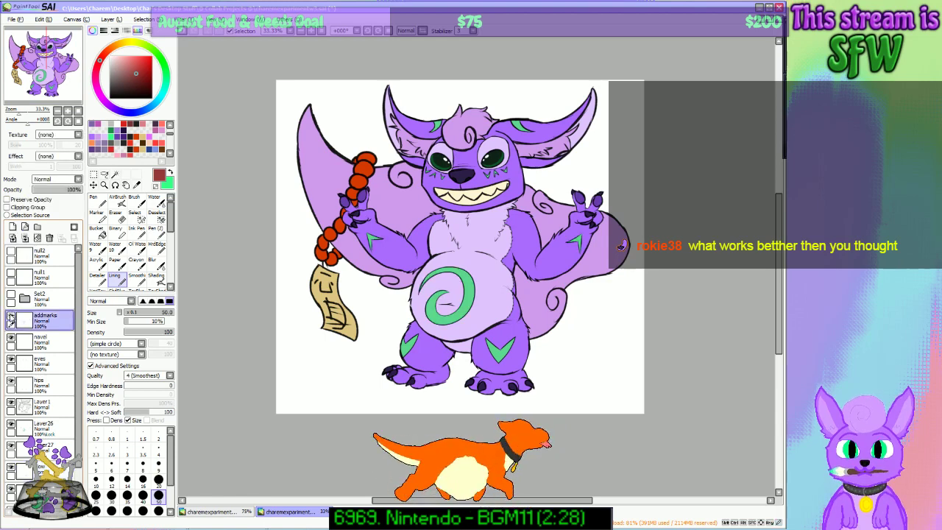
pyautogui.click(11, 318)
pyautogui.click(12, 317)
pyautogui.click(11, 318)
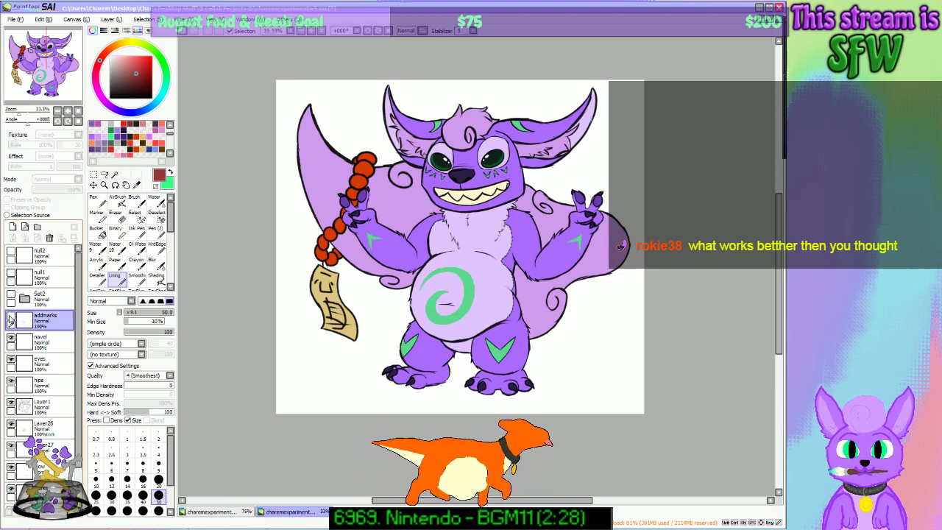
pyautogui.click(11, 317)
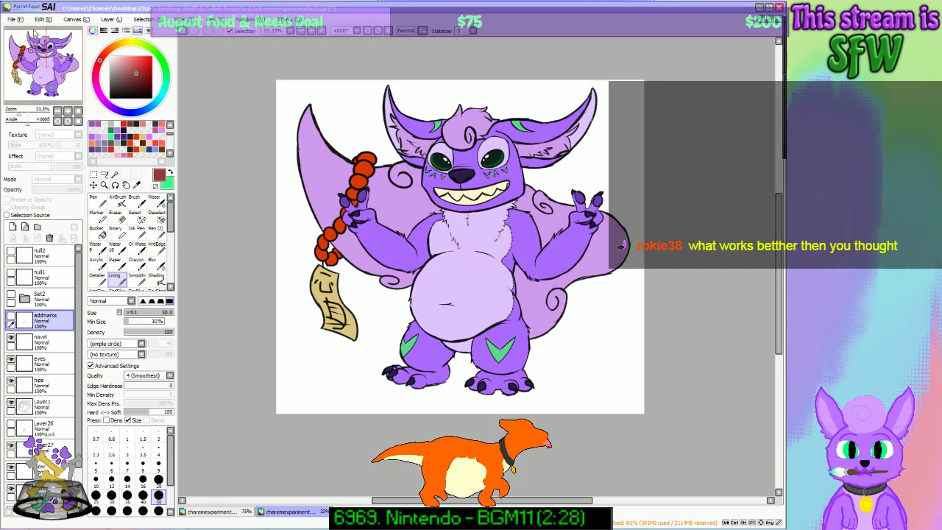
pyautogui.click(14, 19)
pyautogui.click(15, 18)
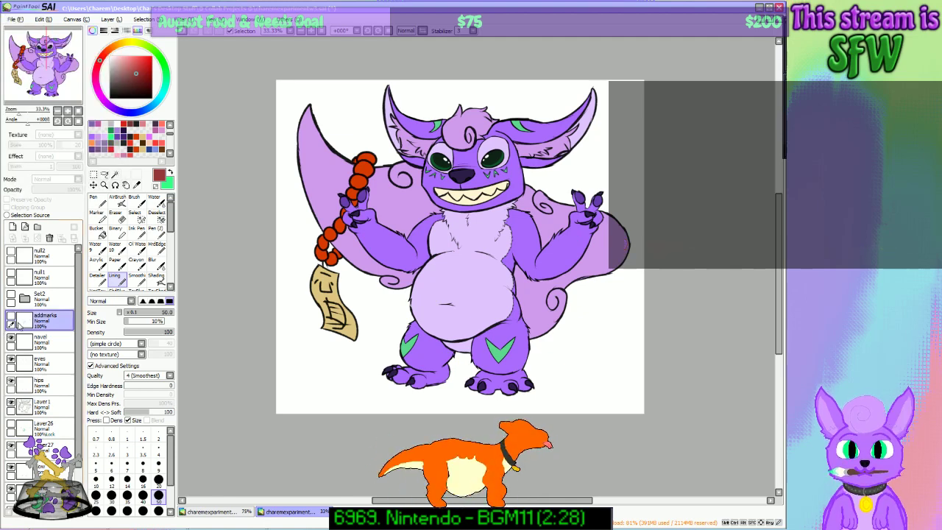
# Step: Show the belly and forearm marking layers again and save the drawing
pyautogui.click(12, 318)
pyautogui.click(16, 19)
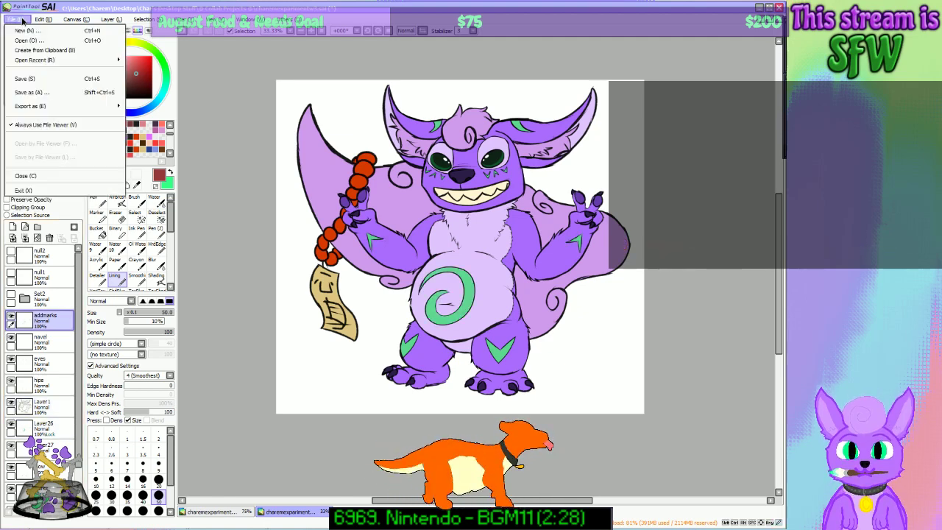
pyautogui.click(24, 79)
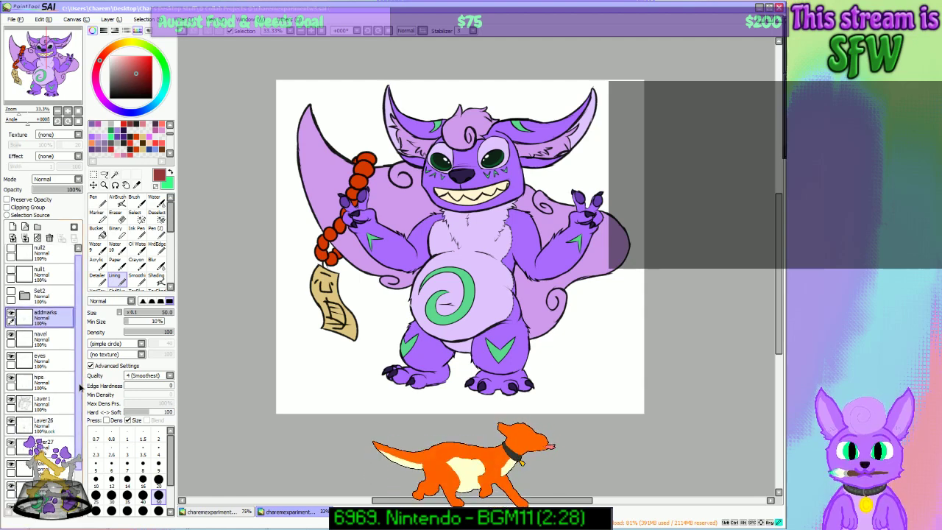
# Step: Add a new layer directly beneath the folder under the marks layer for the background
pyautogui.moveTo(53, 64); pyautogui.dragTo(59, 63)
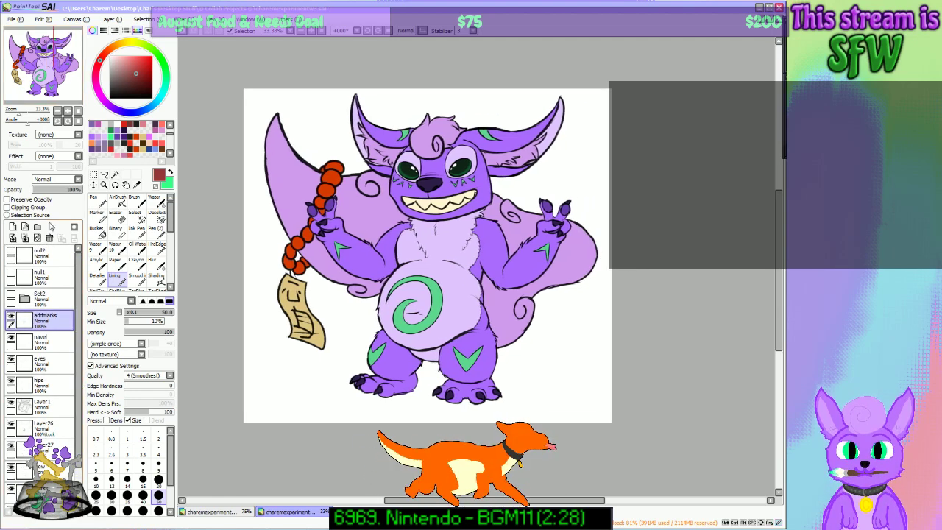
pyautogui.moveTo(78, 262); pyautogui.dragTo(78, 293)
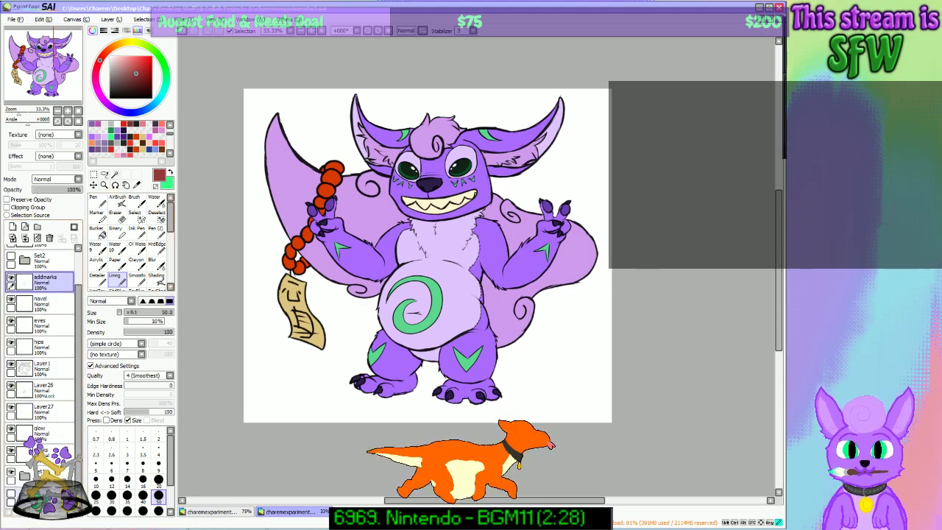
pyautogui.click(44, 497)
pyautogui.scroll(-1, 46, 415)
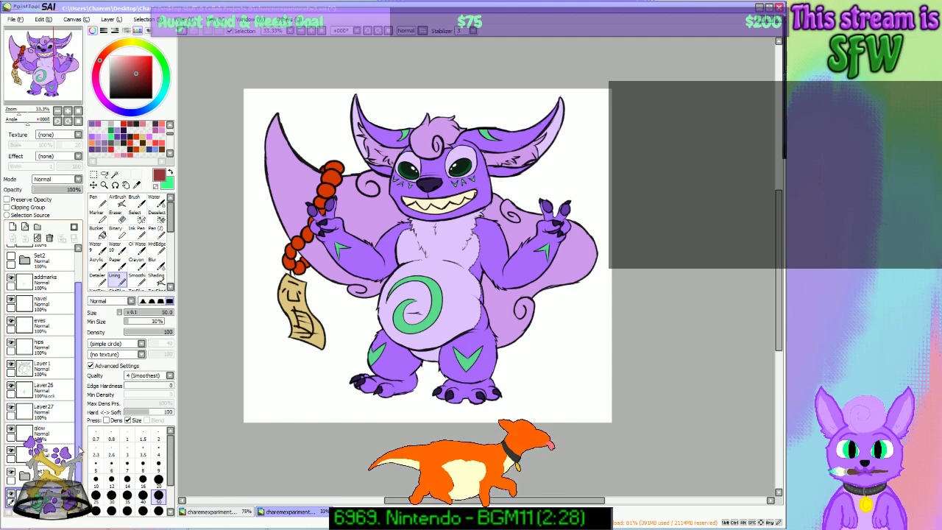
pyautogui.click(22, 364)
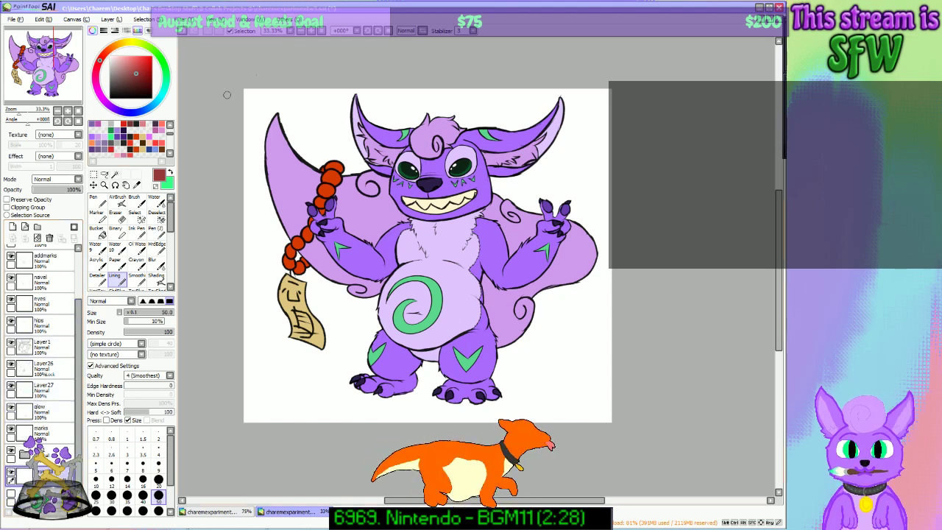
# Step: Pick a light sandy tan from the swatches and switch to the Pen tool at size 500
pyautogui.click(300, 30)
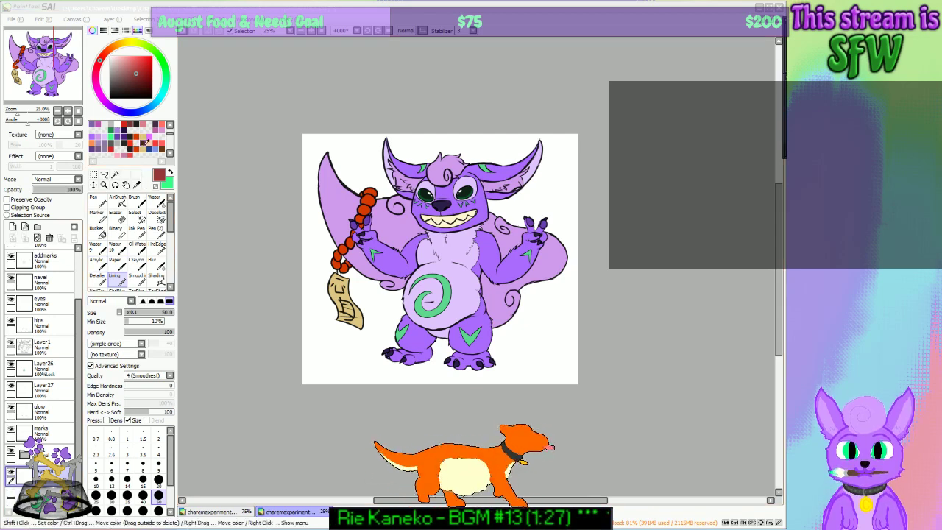
pyautogui.click(147, 147)
pyautogui.click(144, 148)
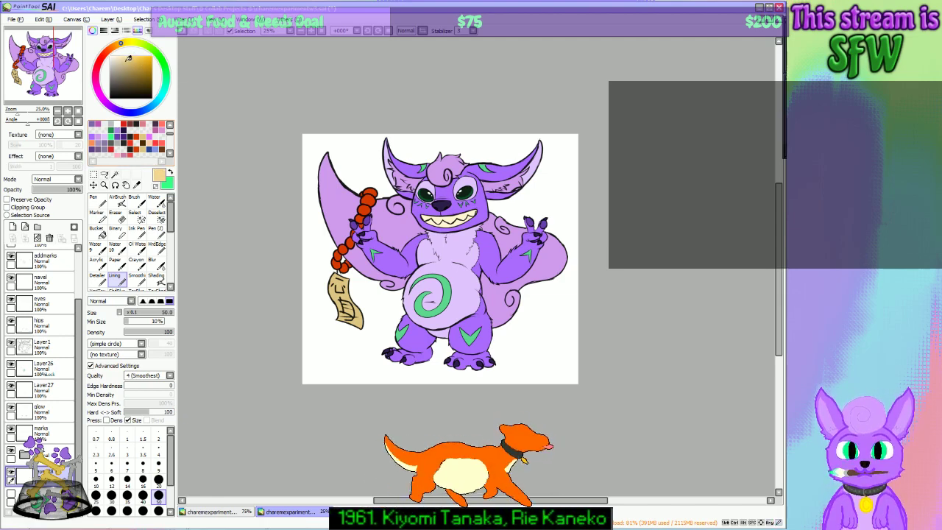
pyautogui.click(103, 203)
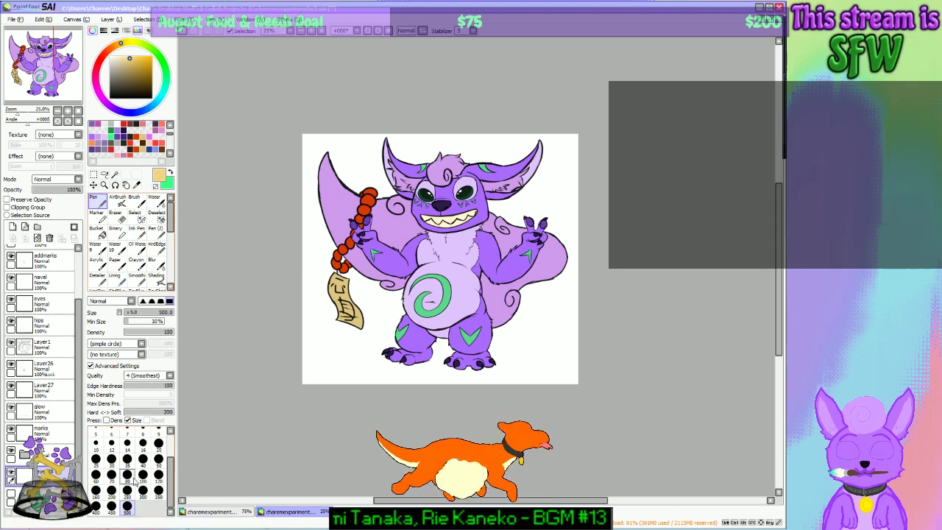
pyautogui.moveTo(288, 263)
pyautogui.mouseDown()
pyautogui.moveTo(383, 309)
pyautogui.moveTo(530, 280)
pyautogui.mouseUp()
pyautogui.hotkey('ctrl', 'z')
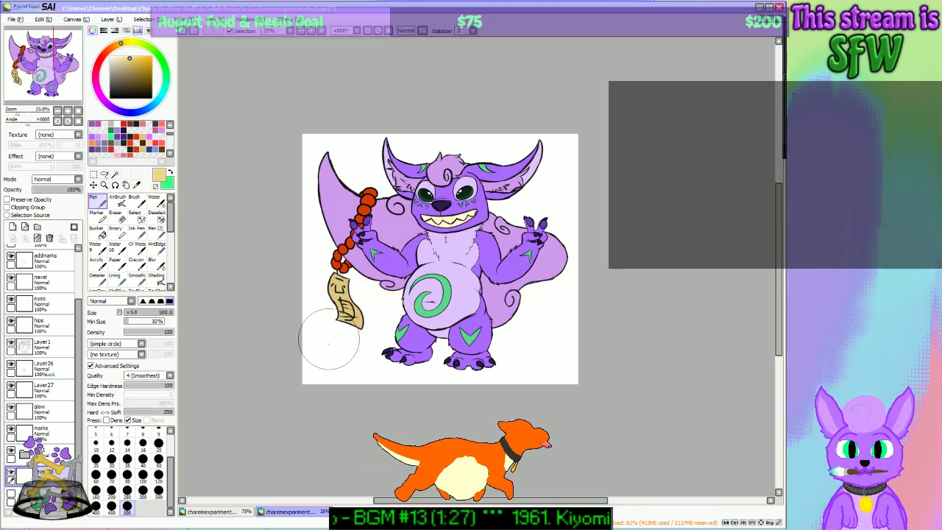
pyautogui.moveTo(258, 334)
pyautogui.mouseDown()
pyautogui.moveTo(369, 315)
pyautogui.moveTo(589, 341)
pyautogui.mouseUp()
pyautogui.hotkey('ctrl', 'z')
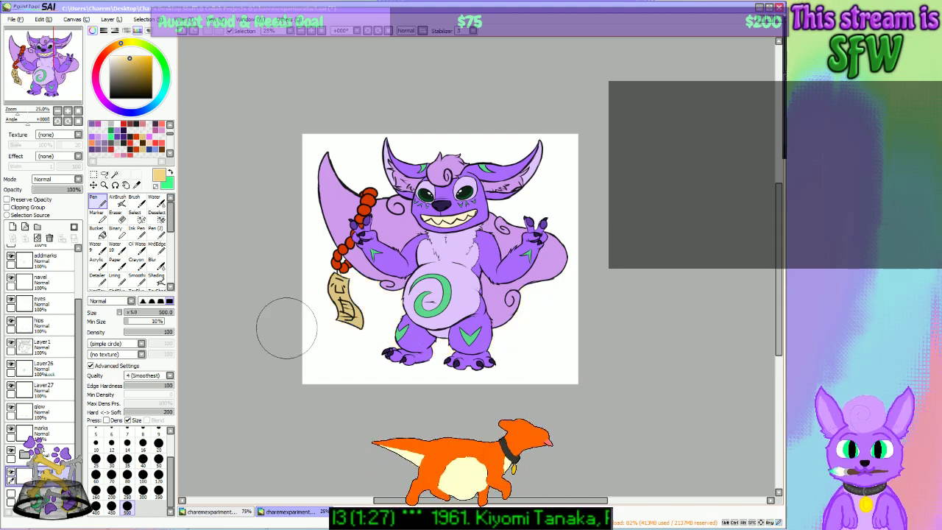
pyautogui.moveTo(284, 326); pyautogui.dragTo(605, 326)
pyautogui.hotkey('ctrl', 'z')
# Step: Paint a light tan sand ground with a gently curved top across the lower third of the canvas
pyautogui.moveTo(288, 324)
pyautogui.mouseDown()
pyautogui.moveTo(417, 339)
pyautogui.moveTo(639, 332)
pyautogui.mouseUp()
pyautogui.moveTo(535, 354)
pyautogui.mouseDown()
pyautogui.moveTo(528, 375)
pyautogui.moveTo(316, 365)
pyautogui.moveTo(202, 378)
pyautogui.mouseUp()
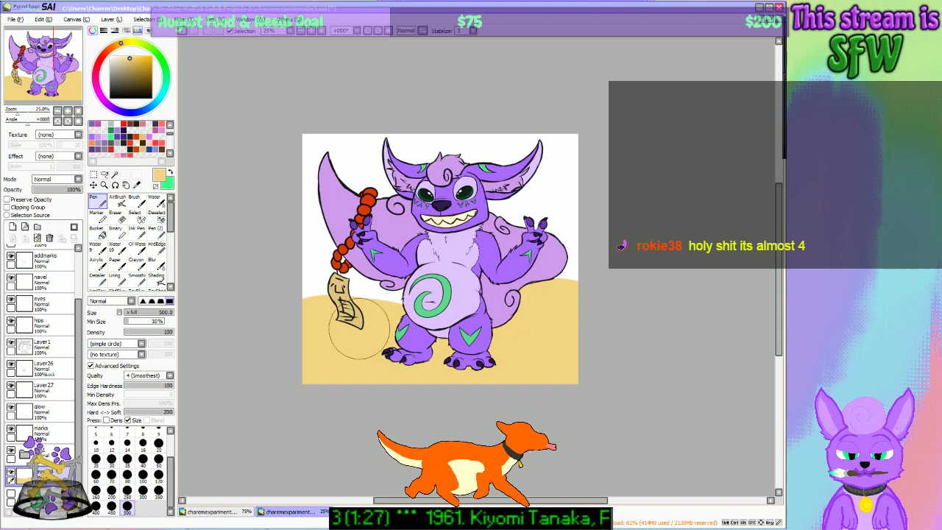
# Step: Add another new layer and move it beneath the sand ground layer
pyautogui.click(14, 227)
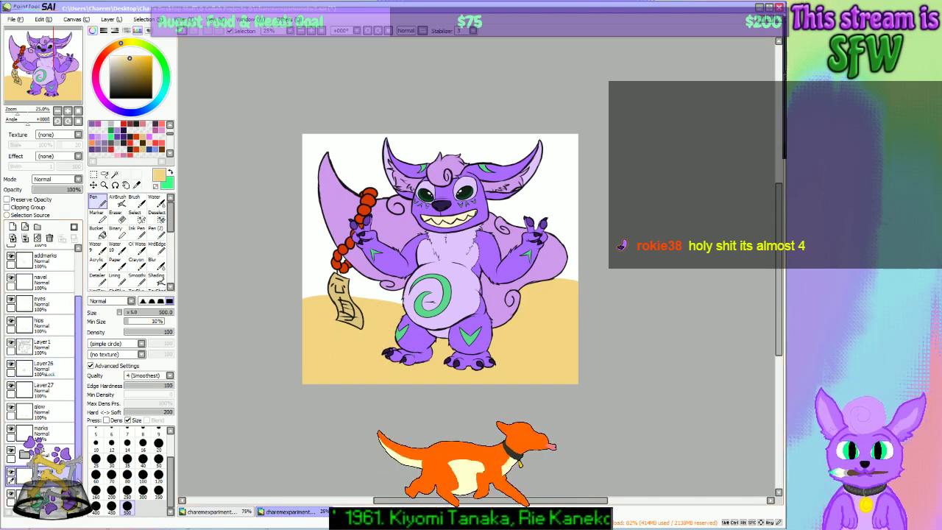
pyautogui.moveTo(78, 468); pyautogui.dragTo(78, 480)
pyautogui.moveTo(59, 450); pyautogui.dragTo(57, 469)
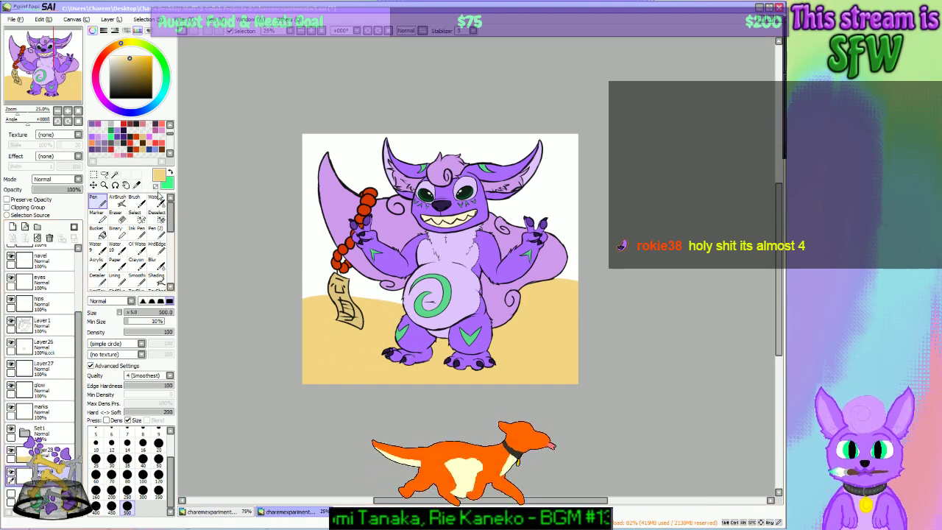
# Step: Paint a distant dune in a darker tan behind the sand ground, redoing the first stroke
pyautogui.click(131, 68)
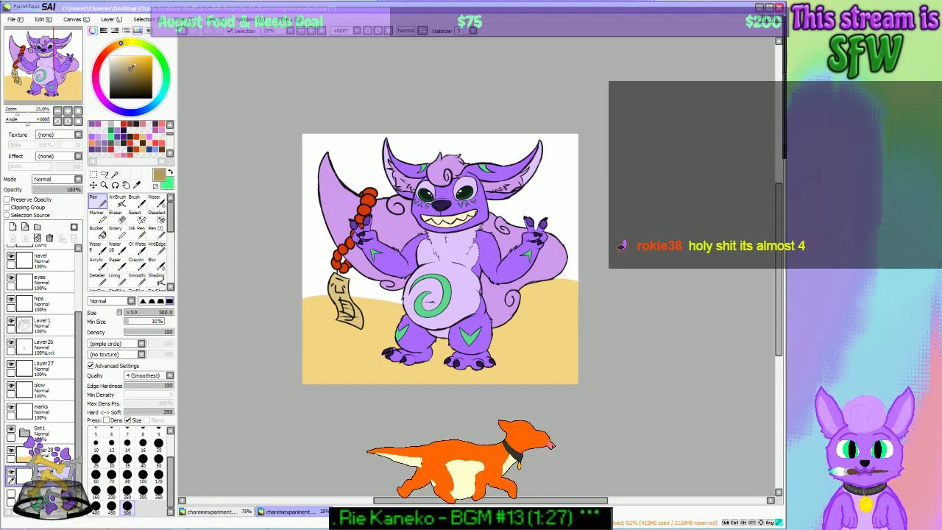
pyautogui.moveTo(277, 294)
pyautogui.mouseDown()
pyautogui.moveTo(384, 301)
pyautogui.moveTo(610, 256)
pyautogui.mouseUp()
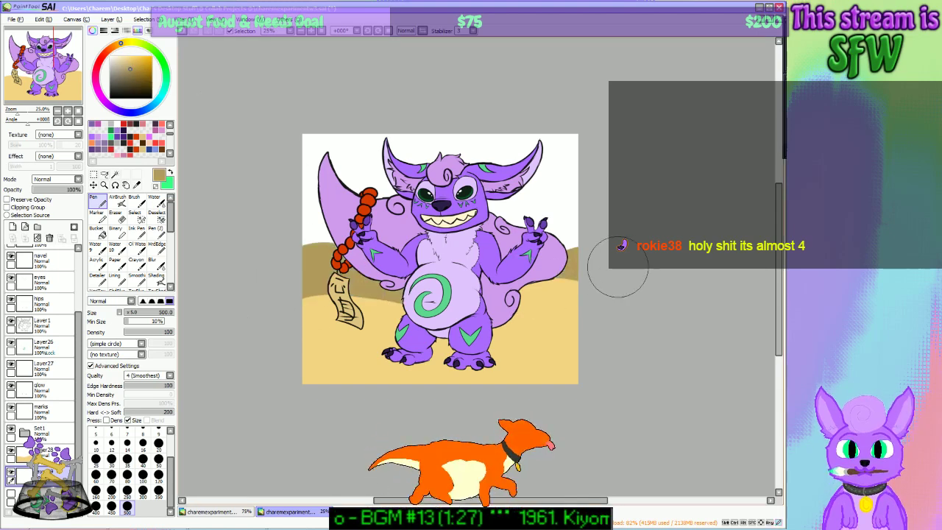
pyautogui.hotkey('ctrl', 'z')
pyautogui.moveTo(260, 331)
pyautogui.mouseDown()
pyautogui.moveTo(386, 299)
pyautogui.moveTo(592, 280)
pyautogui.mouseUp()
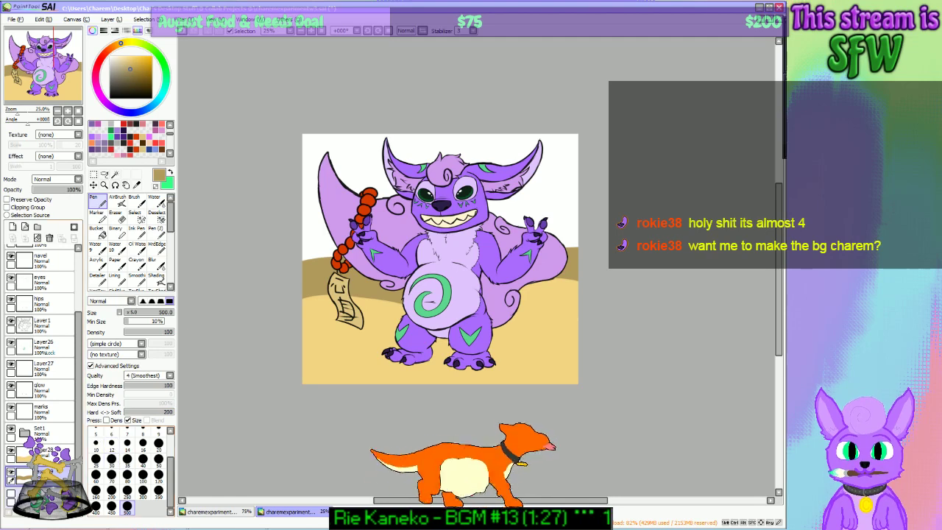
# Step: Add a new layer beneath the dunes and choose a light sky blue for the sky
pyautogui.click(13, 227)
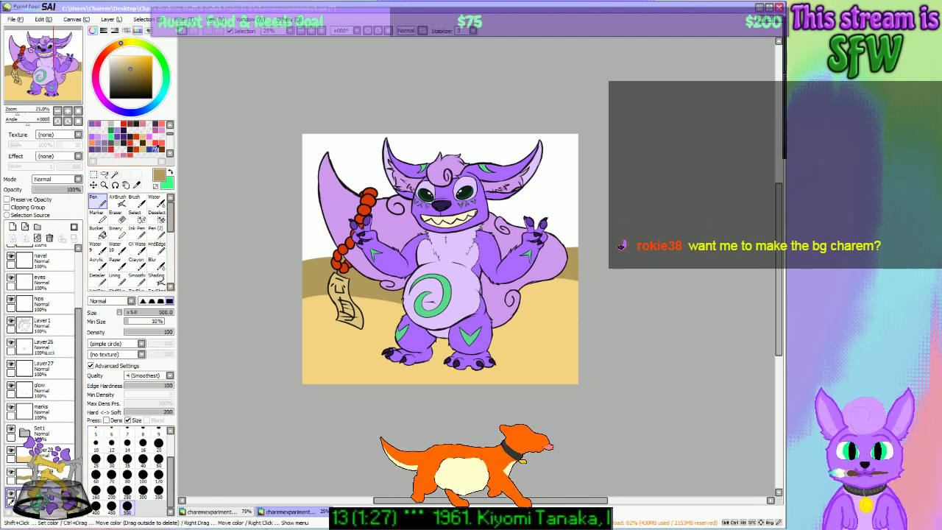
pyautogui.click(154, 149)
pyautogui.moveTo(317, 301)
pyautogui.mouseDown()
pyautogui.moveTo(321, 153)
pyautogui.moveTo(470, 231)
pyautogui.moveTo(544, 176)
pyautogui.moveTo(525, 207)
pyautogui.mouseUp()
pyautogui.hotkey('ctrl', 'z')
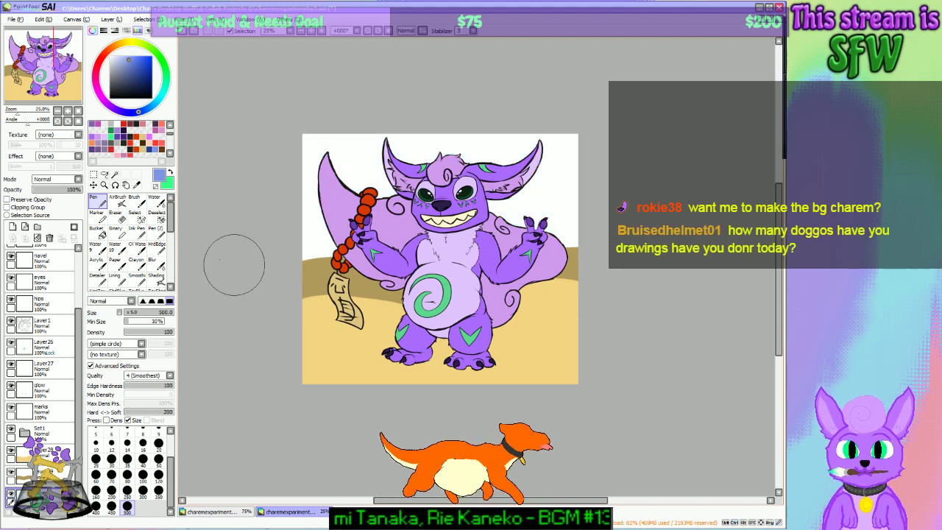
pyautogui.click(152, 86)
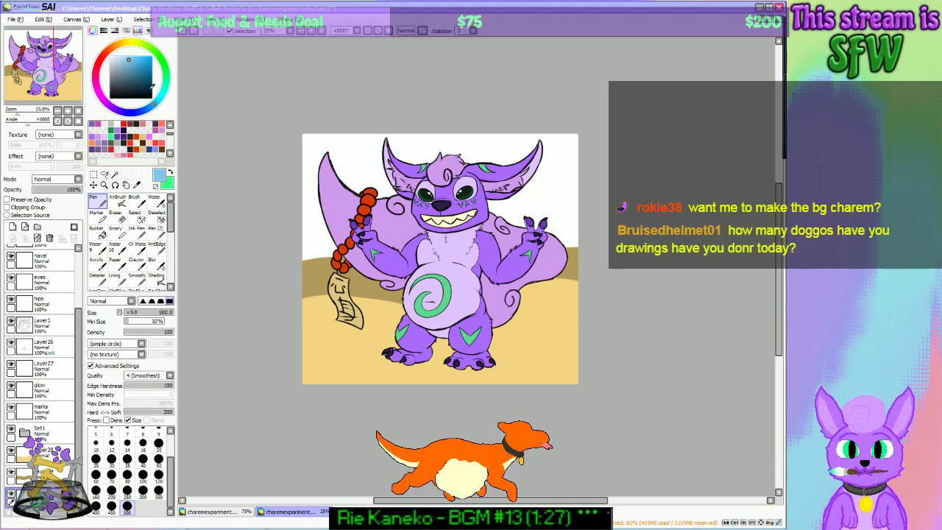
# Step: Paint a pale blue lower sky band across the canvas behind the dunes and creature, redoing strokes until its top edge sits at ear level
pyautogui.moveTo(294, 272)
pyautogui.mouseDown()
pyautogui.moveTo(296, 233)
pyautogui.moveTo(587, 235)
pyautogui.mouseUp()
pyautogui.hotkey('ctrl', 'z')
pyautogui.moveTo(255, 242)
pyautogui.mouseDown()
pyautogui.moveTo(566, 222)
pyautogui.moveTo(612, 240)
pyautogui.mouseUp()
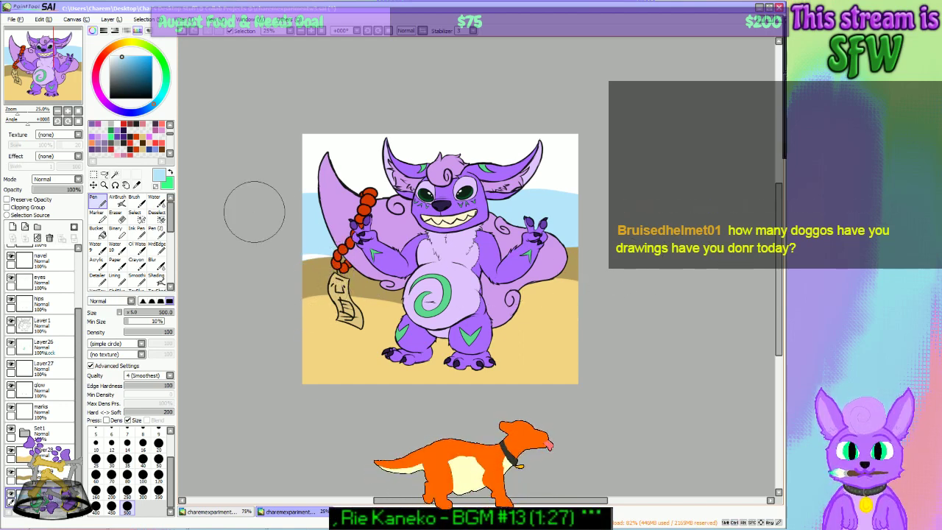
pyautogui.hotkey('ctrl', 'z')
pyautogui.moveTo(230, 208)
pyautogui.mouseDown()
pyautogui.moveTo(515, 193)
pyautogui.moveTo(646, 210)
pyautogui.mouseUp()
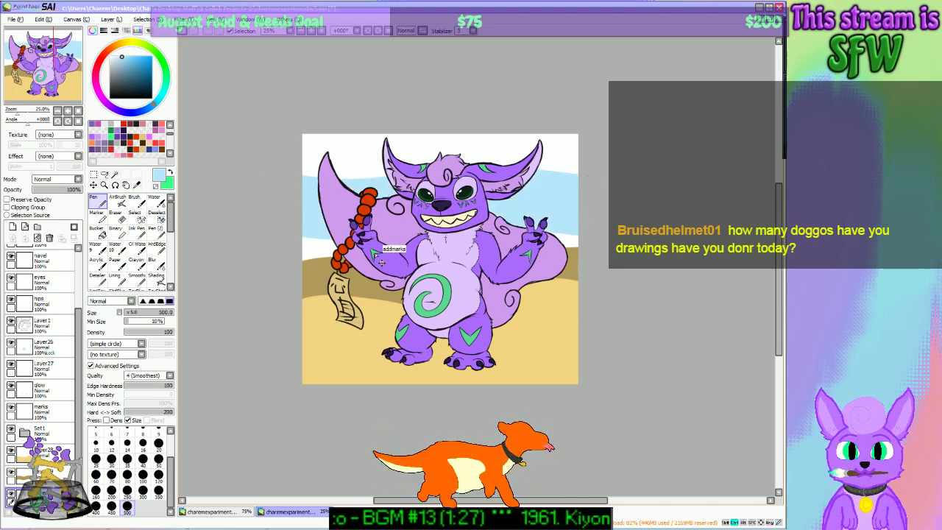
pyautogui.moveTo(295, 238); pyautogui.dragTo(414, 239)
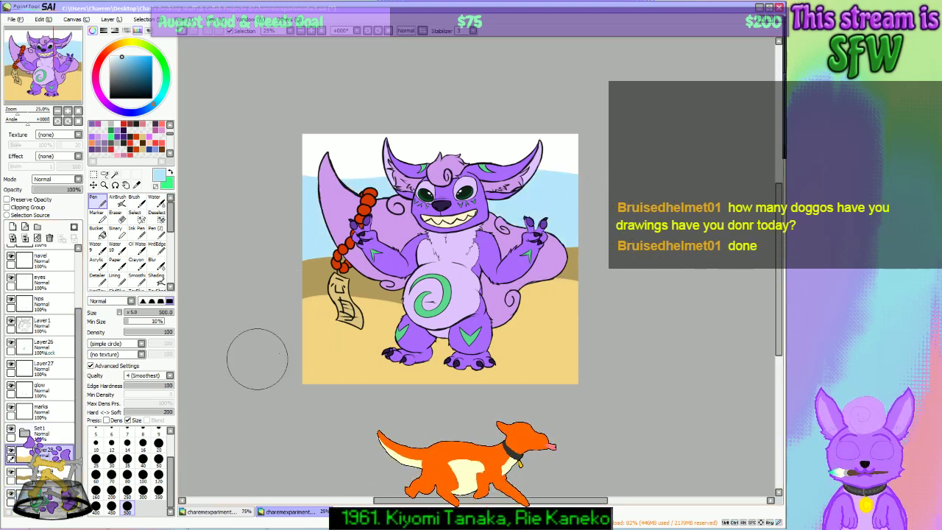
# Step: Sample the light and darker sand tans as the two paint colours, with the distant dune's layer selected
pyautogui.keyDown('alt'); pyautogui.click(326, 335); pyautogui.keyUp('alt')
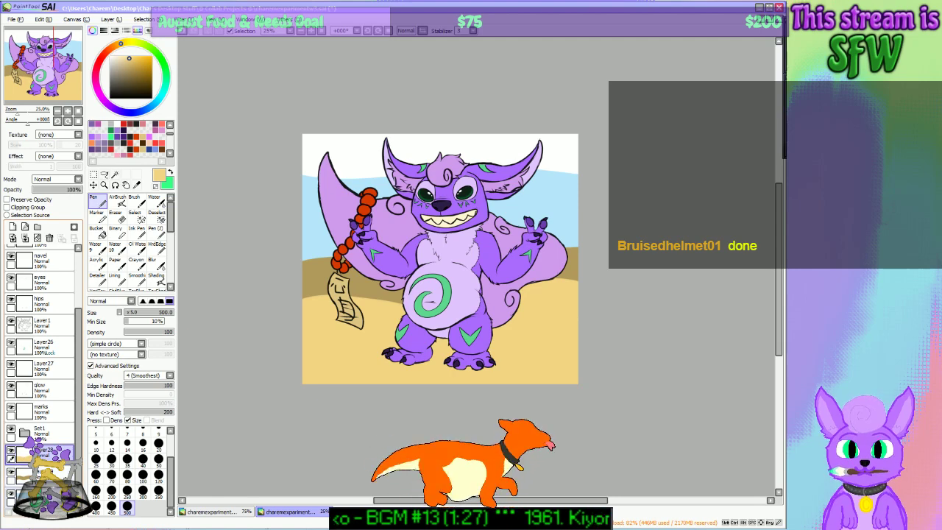
pyautogui.click(52, 480)
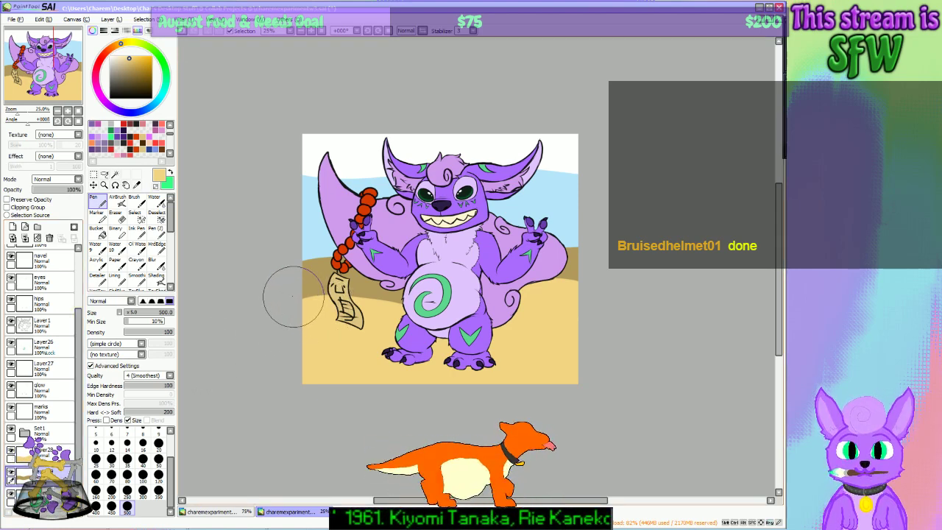
pyautogui.press('x')
pyautogui.rightClick(309, 280)
pyautogui.keyDown('alt'); pyautogui.click(316, 296); pyautogui.keyUp('alt')
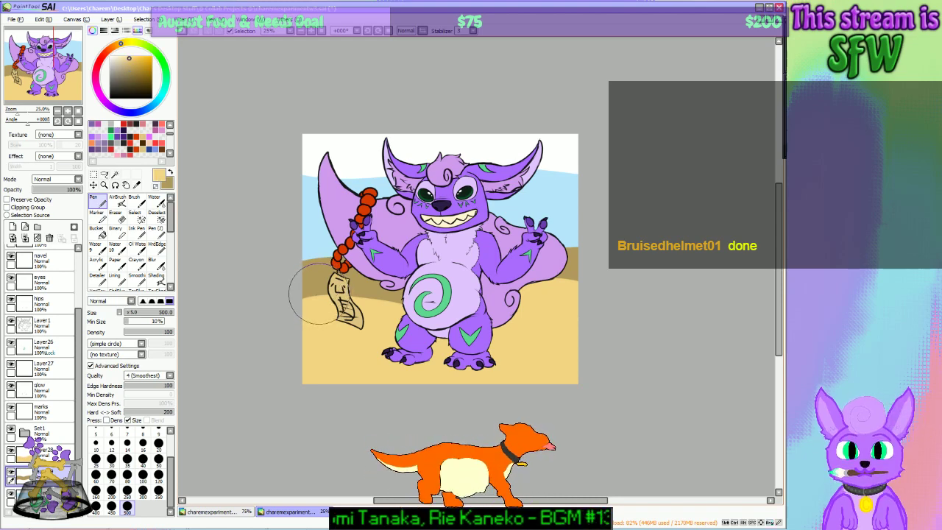
pyautogui.press('x')
# Step: Try erasing the distant dune with transparent colour and reshaping the sand ground's top curve
pyautogui.press('-')
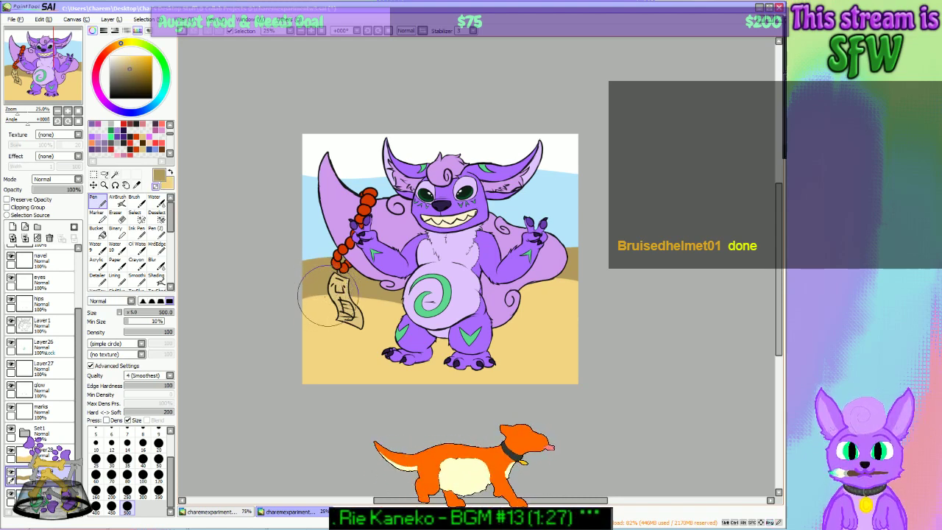
pyautogui.moveTo(328, 292)
pyautogui.mouseDown()
pyautogui.moveTo(403, 293)
pyautogui.moveTo(497, 301)
pyautogui.mouseUp()
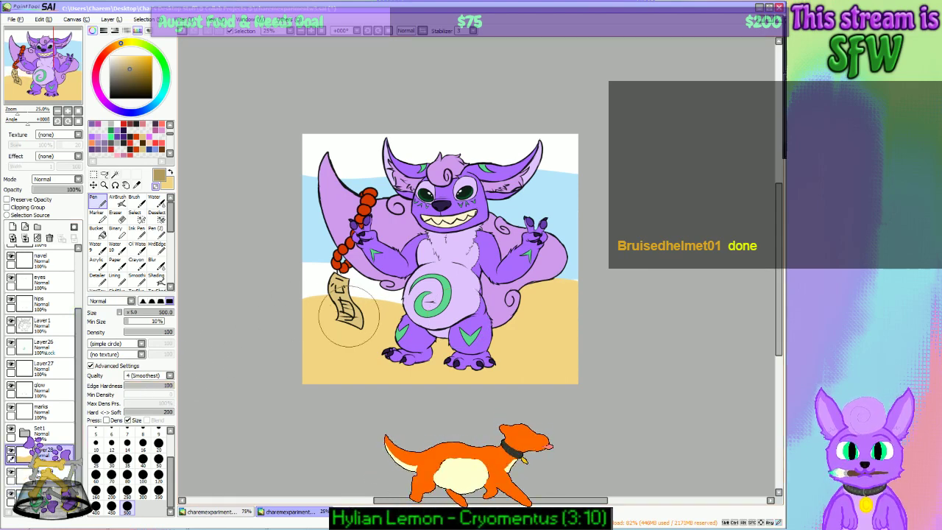
pyautogui.press('x')
pyautogui.moveTo(295, 318)
pyautogui.mouseDown()
pyautogui.moveTo(346, 304)
pyautogui.moveTo(615, 301)
pyautogui.mouseUp()
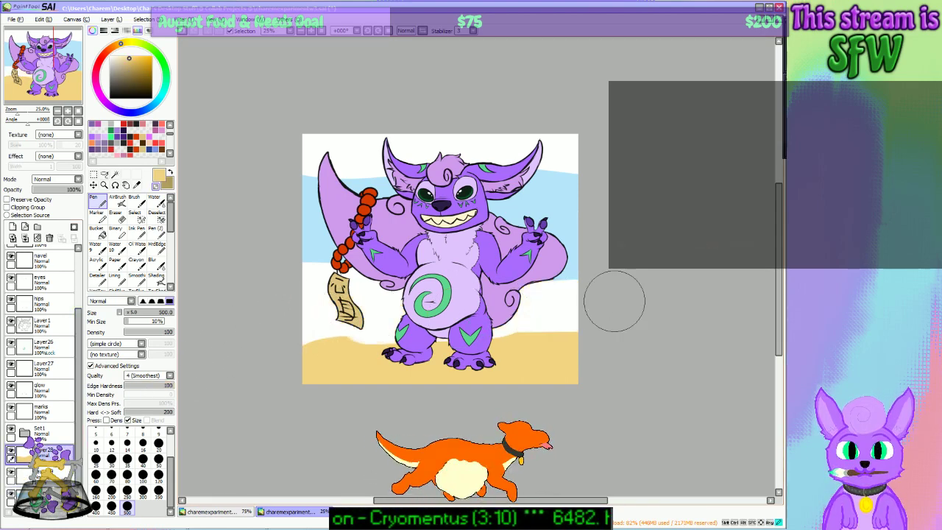
pyautogui.hotkey('ctrl', 'z')
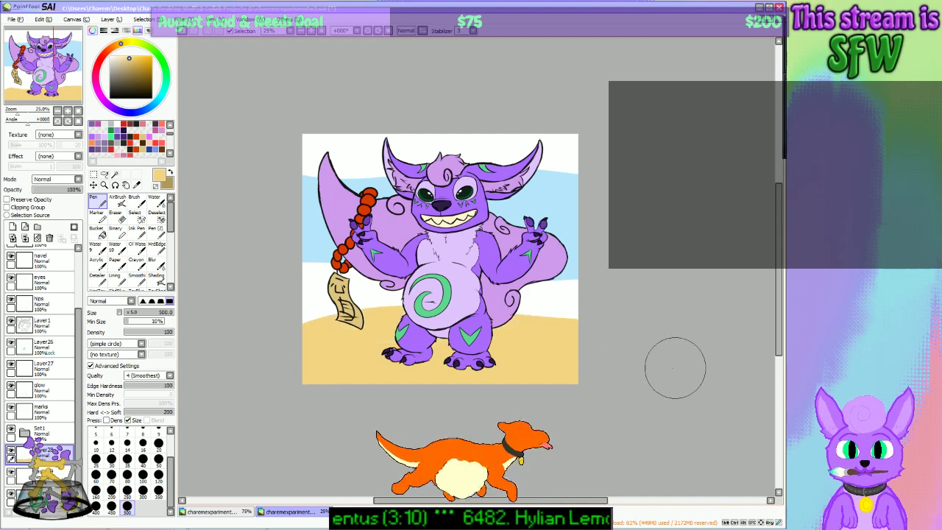
pyautogui.hotkey('ctrl', 'z')
pyautogui.moveTo(259, 385)
pyautogui.mouseDown()
pyautogui.moveTo(533, 336)
pyautogui.moveTo(614, 369)
pyautogui.mouseUp()
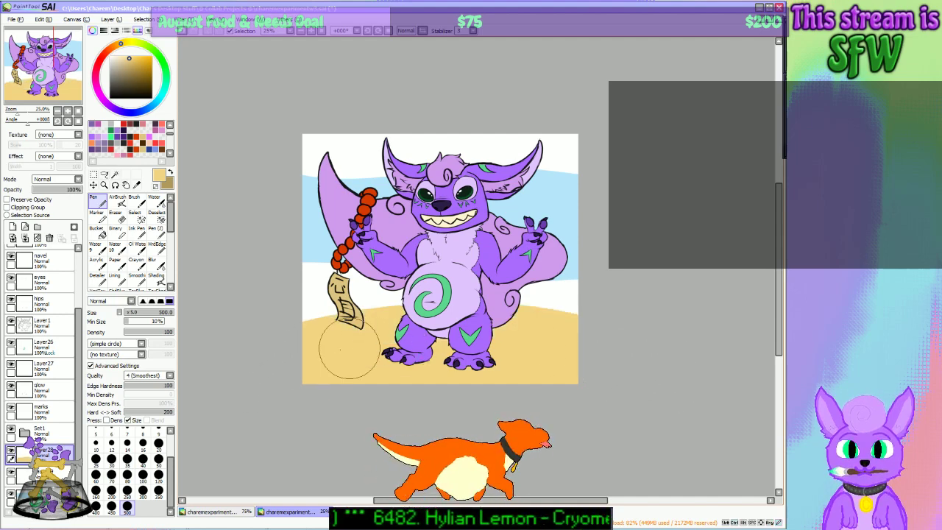
pyautogui.hotkey('ctrl', 'z')
pyautogui.moveTo(256, 355)
pyautogui.mouseDown()
pyautogui.moveTo(383, 320)
pyautogui.moveTo(666, 387)
pyautogui.mouseUp()
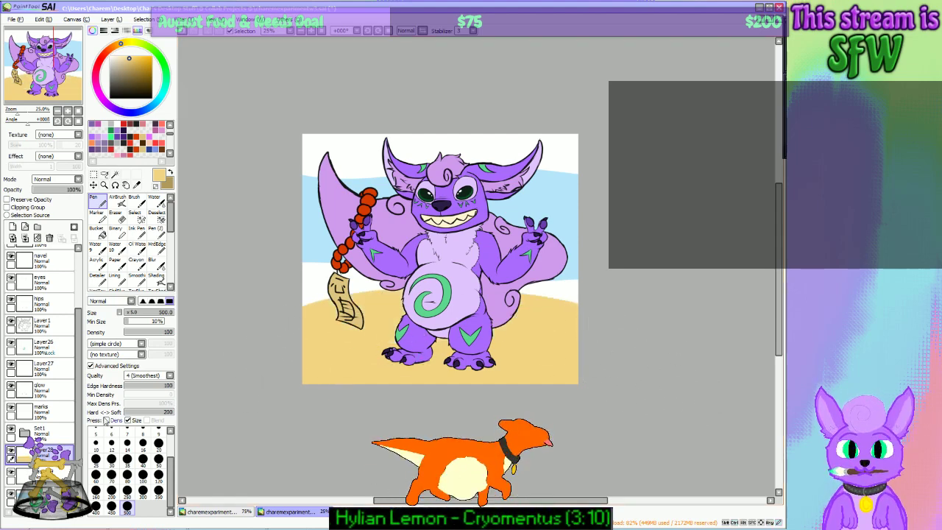
# Step: Try several slopes for a repainted distant dune in darker tan, and undo back to the earlier dunes
pyautogui.click(51, 471)
pyautogui.press('x')
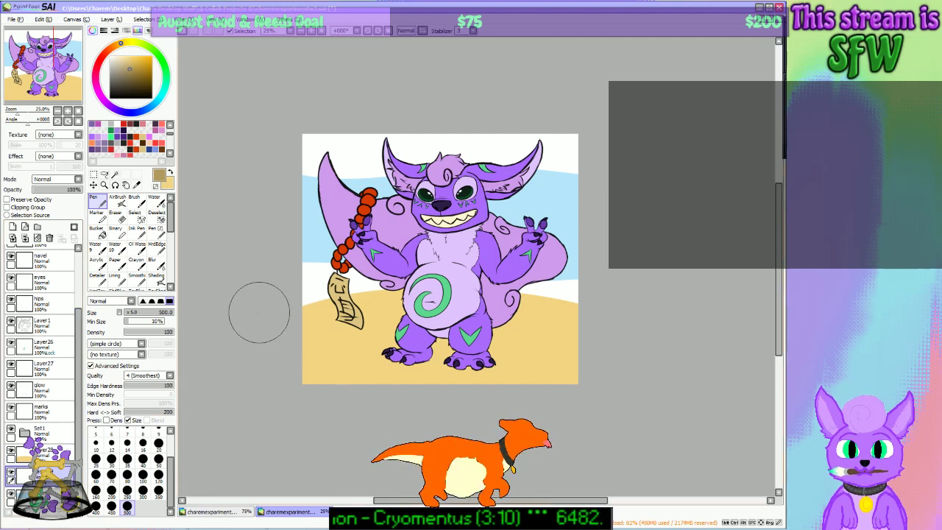
pyautogui.moveTo(259, 313)
pyautogui.mouseDown()
pyautogui.moveTo(343, 283)
pyautogui.moveTo(688, 360)
pyautogui.mouseUp()
pyautogui.hotkey('ctrl', 'z')
pyautogui.moveTo(251, 319)
pyautogui.mouseDown()
pyautogui.moveTo(568, 297)
pyautogui.moveTo(717, 335)
pyautogui.mouseUp()
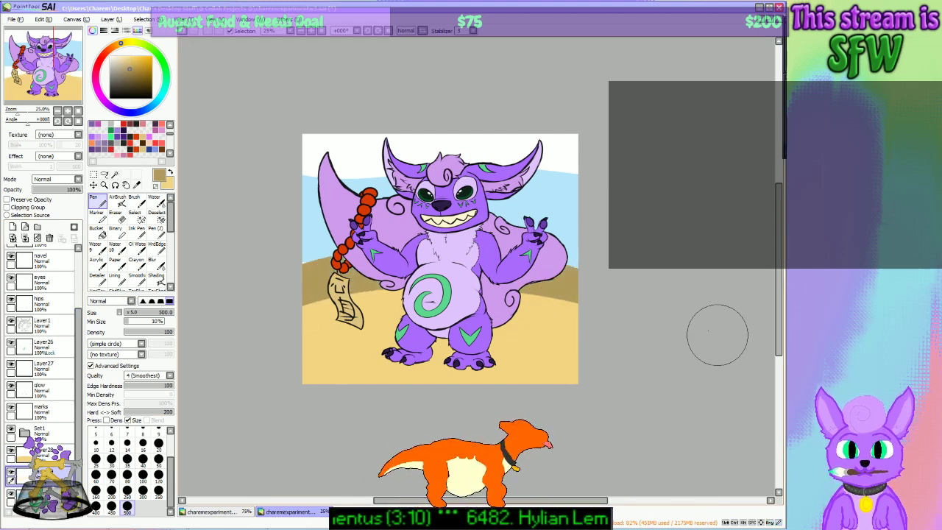
pyautogui.hotkey('ctrl', 'z')
pyautogui.moveTo(248, 295)
pyautogui.mouseDown()
pyautogui.moveTo(526, 294)
pyautogui.moveTo(596, 345)
pyautogui.mouseUp()
pyautogui.hotkey('ctrl', 'z')
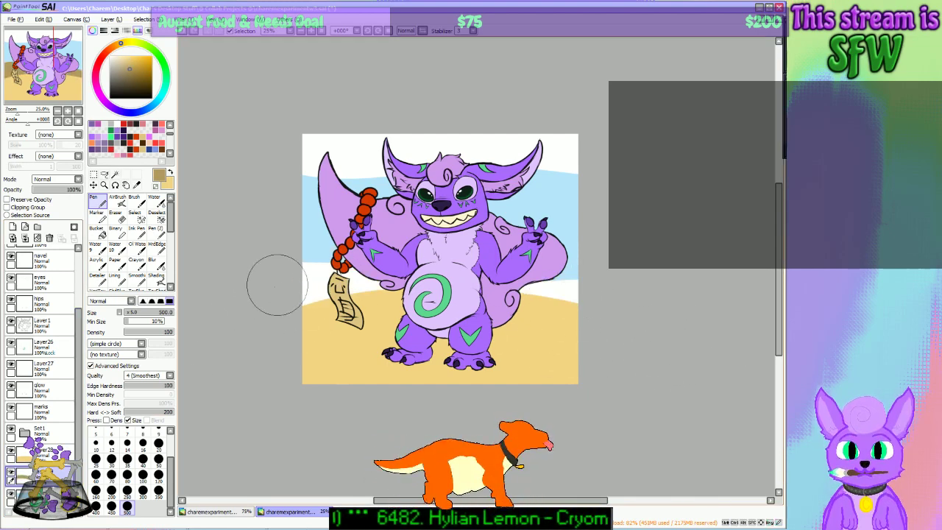
pyautogui.moveTo(243, 303)
pyautogui.mouseDown()
pyautogui.moveTo(353, 287)
pyautogui.moveTo(671, 350)
pyautogui.mouseUp()
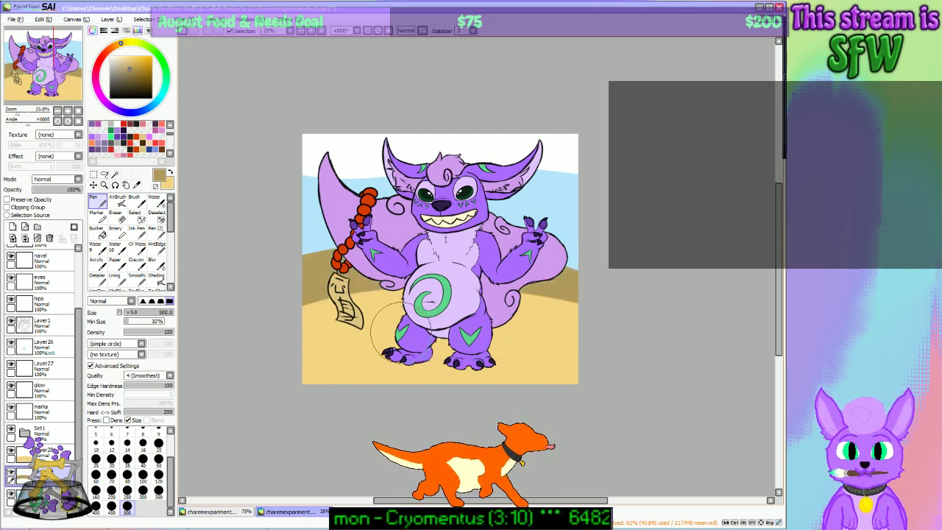
pyautogui.hotkey('ctrl', 'z')
pyautogui.hotkey('ctrl', 'z')
pyautogui.hotkey('ctrl', 'y')
pyautogui.hotkey('ctrl', 'y')
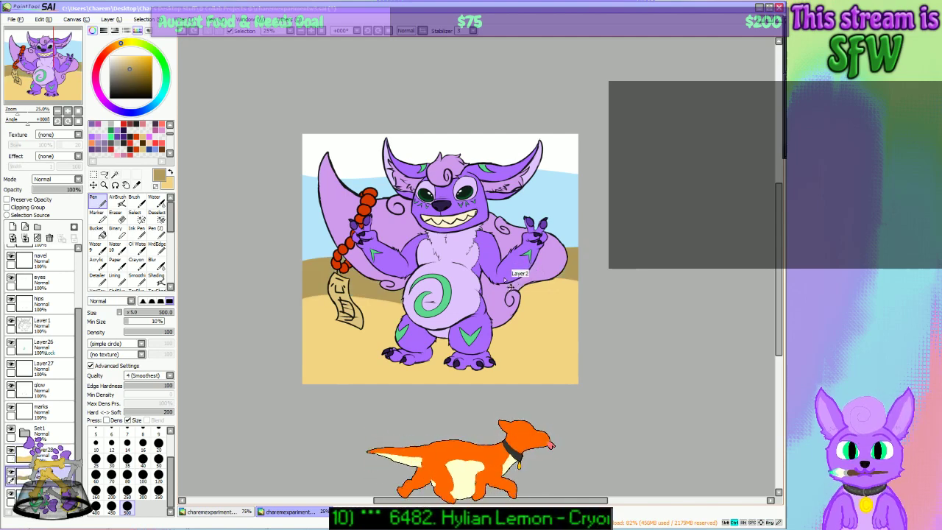
# Step: Touch up the contour of the dunes beside the creature, alternating between the two sand layers and their tan colours
pyautogui.click(53, 453)
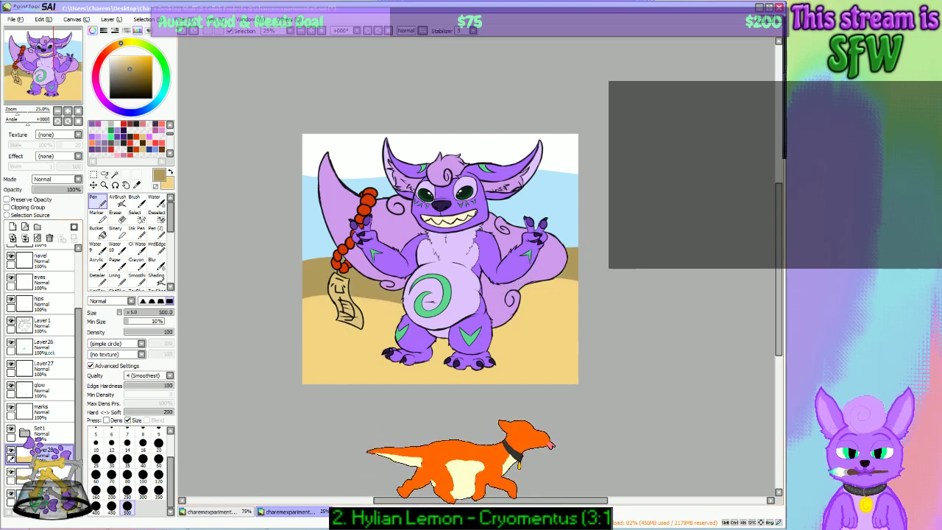
pyautogui.press('x')
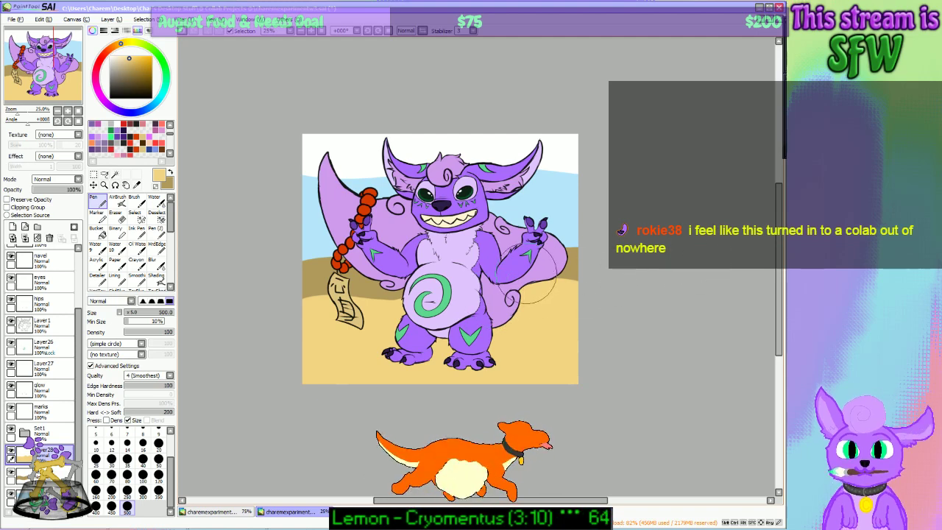
pyautogui.press('x')
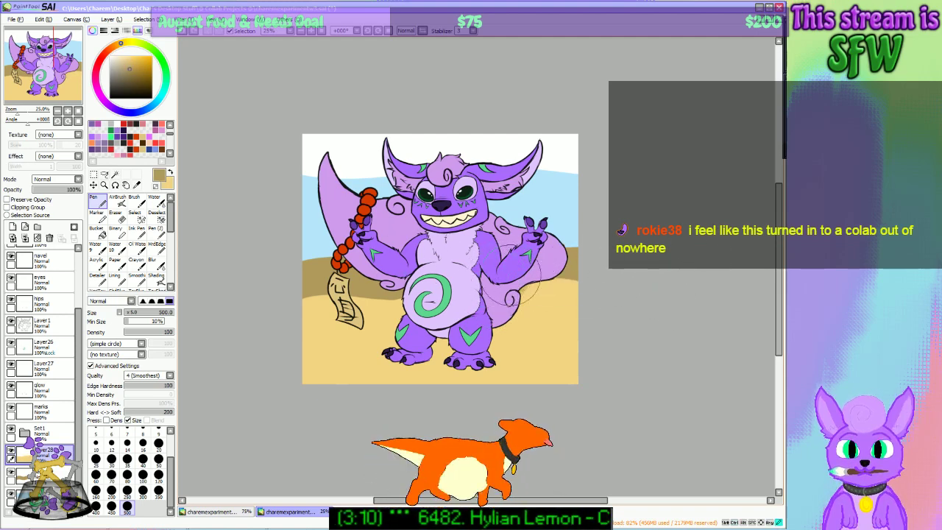
pyautogui.click(56, 471)
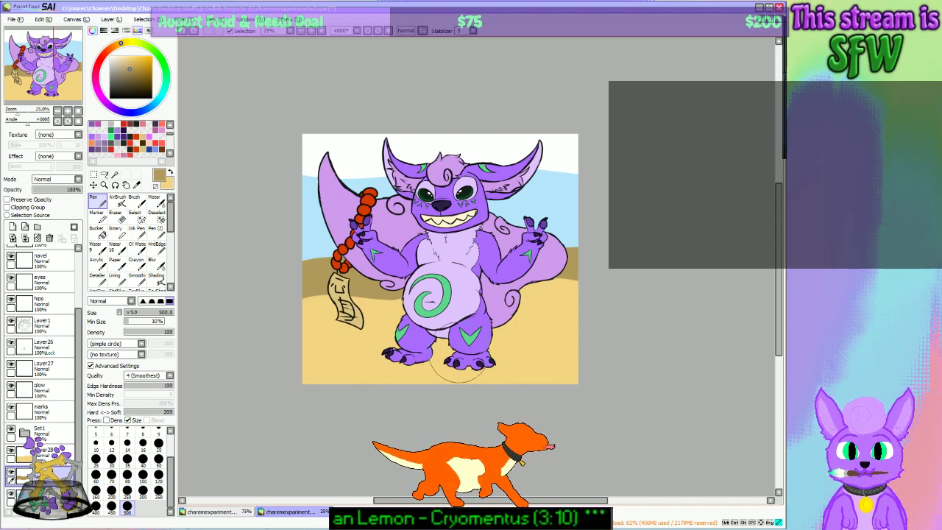
pyautogui.click(56, 453)
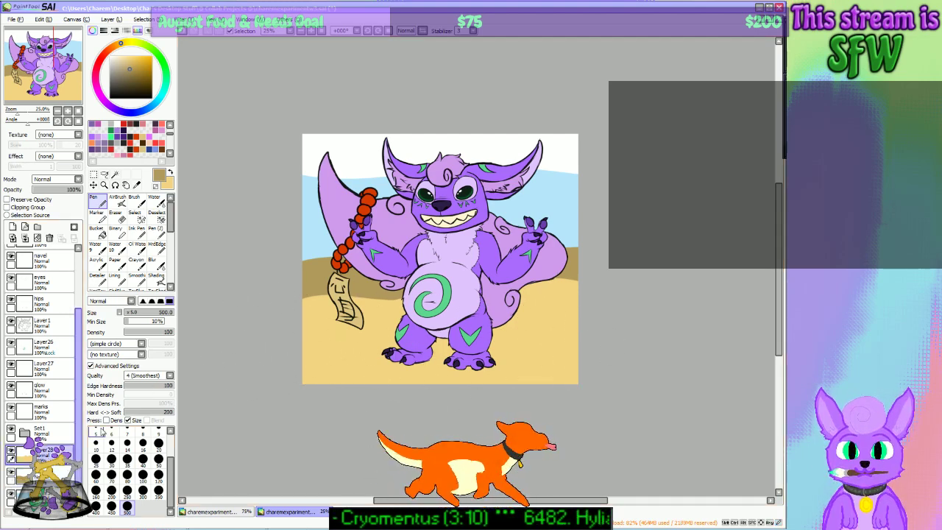
pyautogui.press('x')
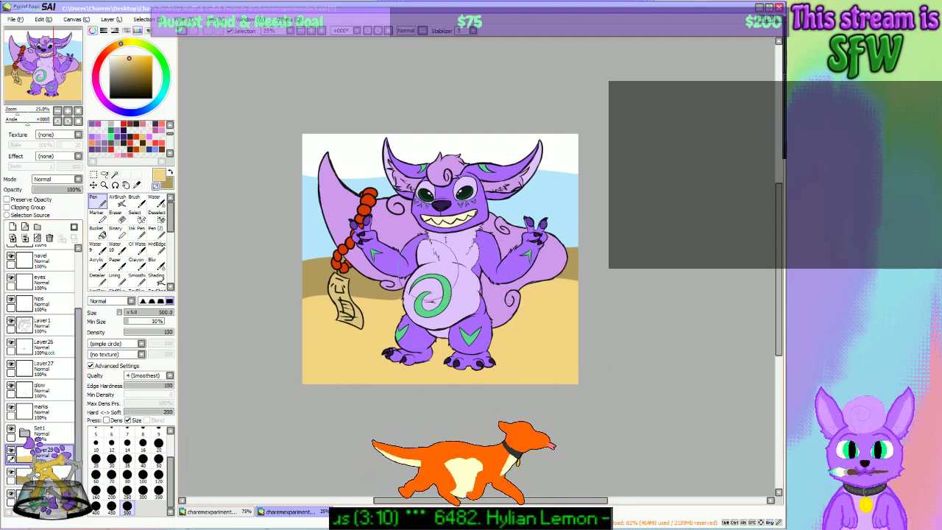
pyautogui.moveTo(450, 268); pyautogui.dragTo(619, 267)
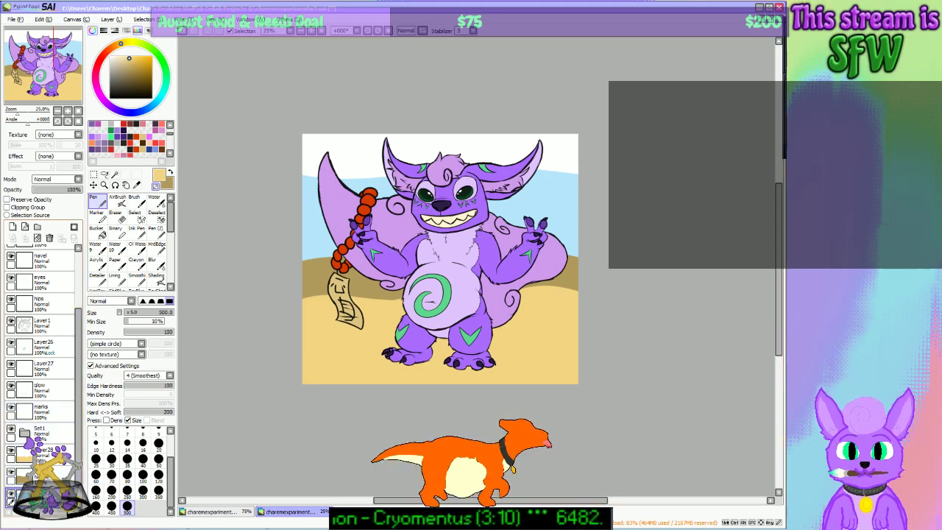
# Step: Add a layer beneath the pale sky band and paint the upper sky behind the creature's ears medium blue
pyautogui.click(13, 227)
pyautogui.click(12, 228)
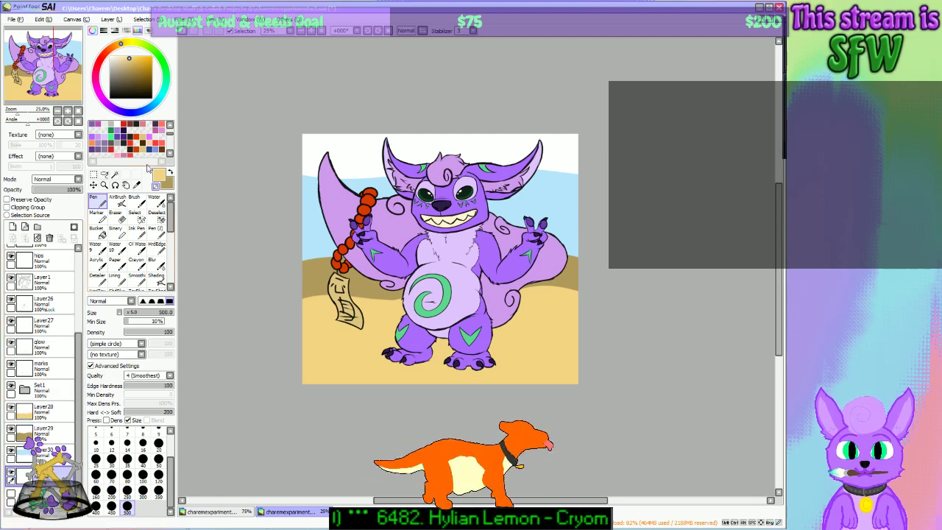
pyautogui.click(153, 149)
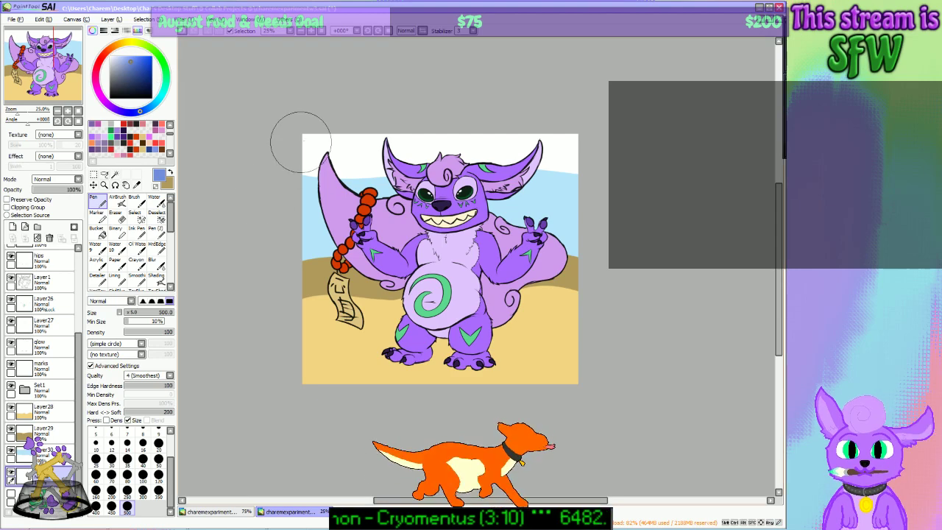
pyautogui.moveTo(301, 139)
pyautogui.mouseDown()
pyautogui.moveTo(516, 143)
pyautogui.moveTo(343, 169)
pyautogui.mouseUp()
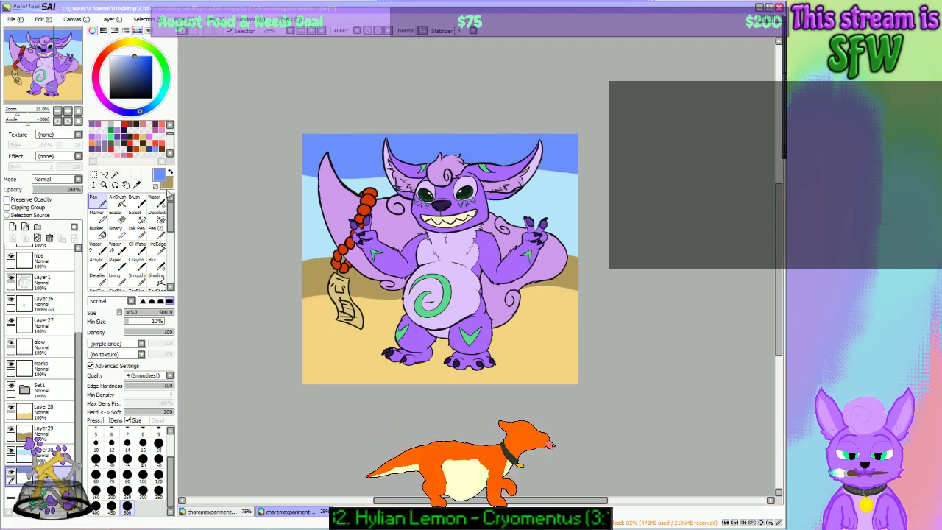
# Step: Sample the pale blue, preserve opacity on the lower sky band's layer, and recolour that band medium blue
pyautogui.rightClick(304, 228)
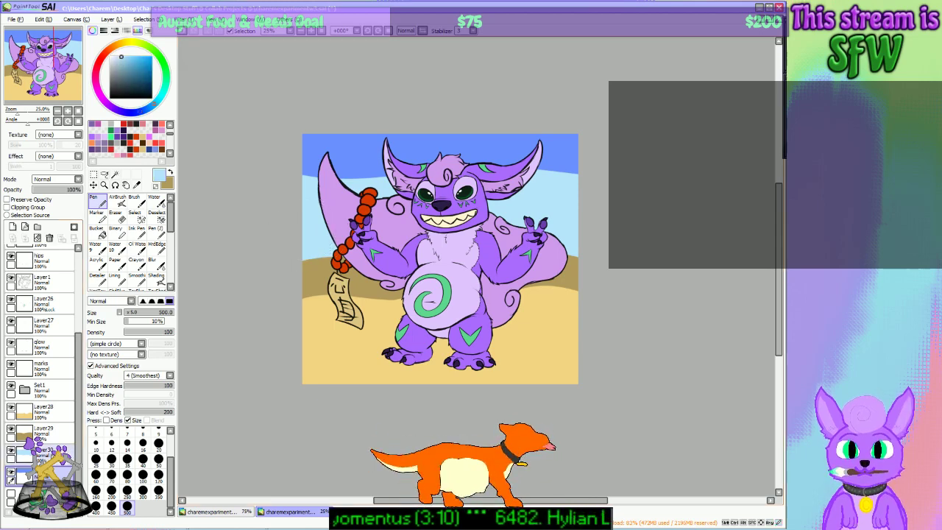
pyautogui.click(44, 452)
pyautogui.click(28, 199)
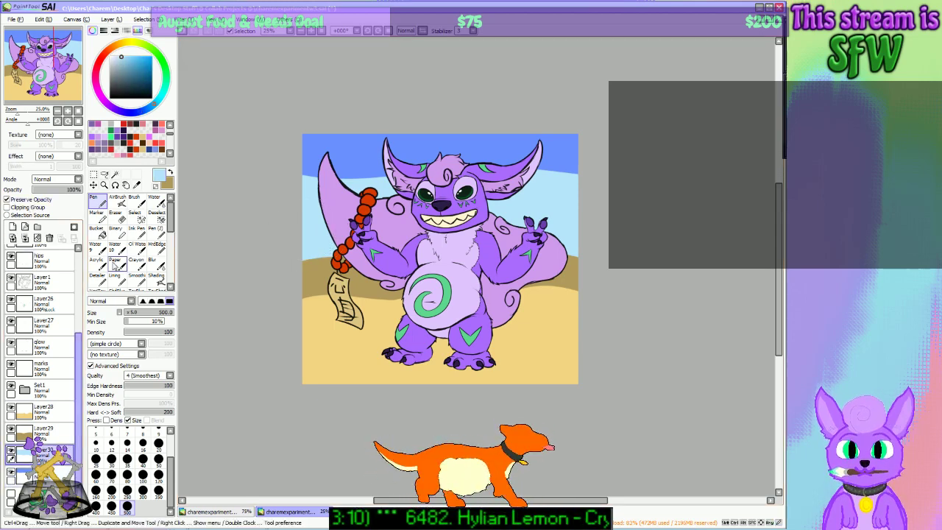
pyautogui.press('x')
pyautogui.press('x')
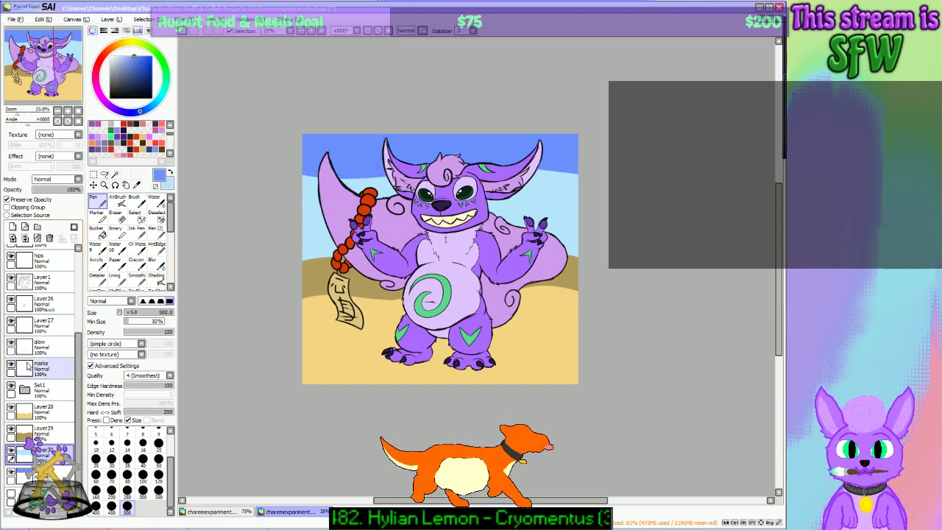
pyautogui.moveTo(331, 245)
pyautogui.mouseDown()
pyautogui.moveTo(361, 187)
pyautogui.moveTo(434, 147)
pyautogui.moveTo(533, 173)
pyautogui.moveTo(566, 221)
pyautogui.mouseUp()
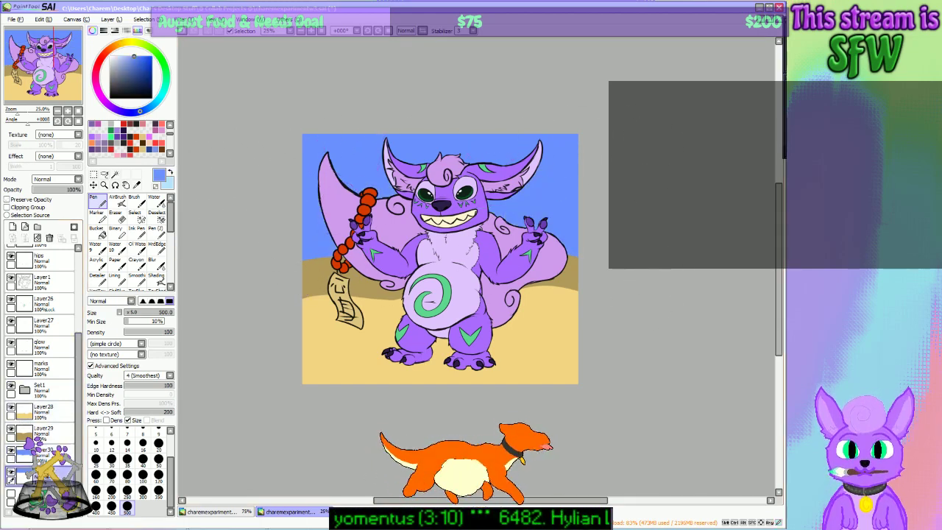
# Step: Preserve opacity on the upper sky's layer and recolour that sky pale blue
pyautogui.click(26, 200)
pyautogui.click(171, 173)
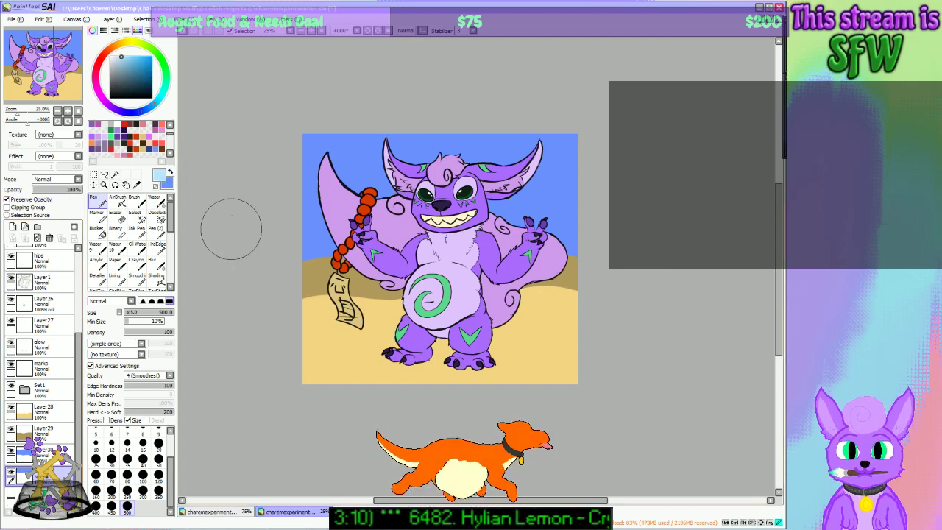
pyautogui.moveTo(231, 228)
pyautogui.mouseDown()
pyautogui.moveTo(284, 236)
pyautogui.moveTo(378, 221)
pyautogui.moveTo(451, 112)
pyautogui.moveTo(510, 86)
pyautogui.moveTo(543, 103)
pyautogui.moveTo(578, 184)
pyautogui.mouseUp()
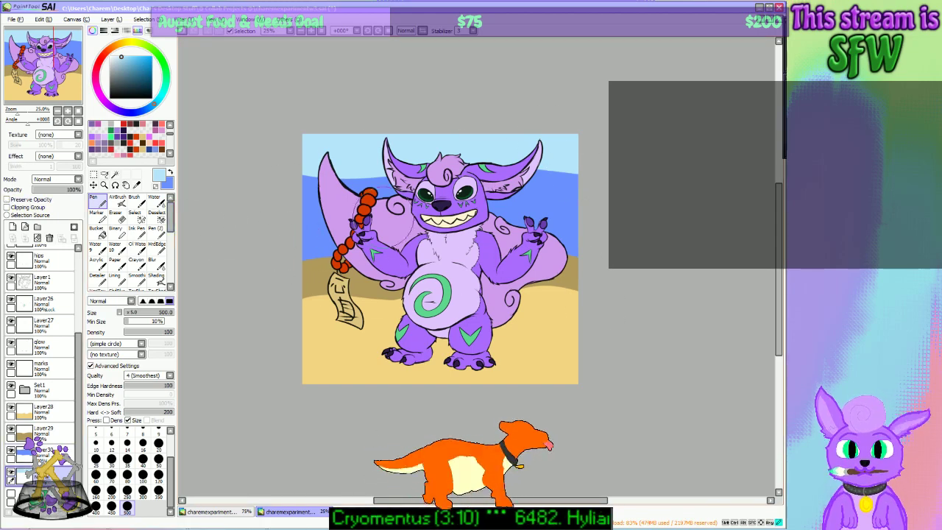
# Step: Reshape the medium-blue band into a sea with a straight, level horizon and shift it to just above the creature's smile
pyautogui.click(55, 454)
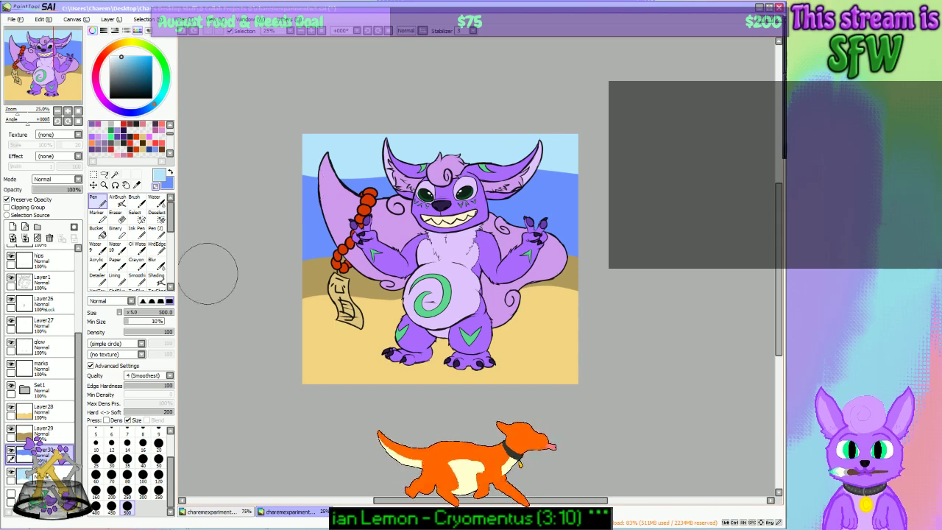
pyautogui.click(56, 471)
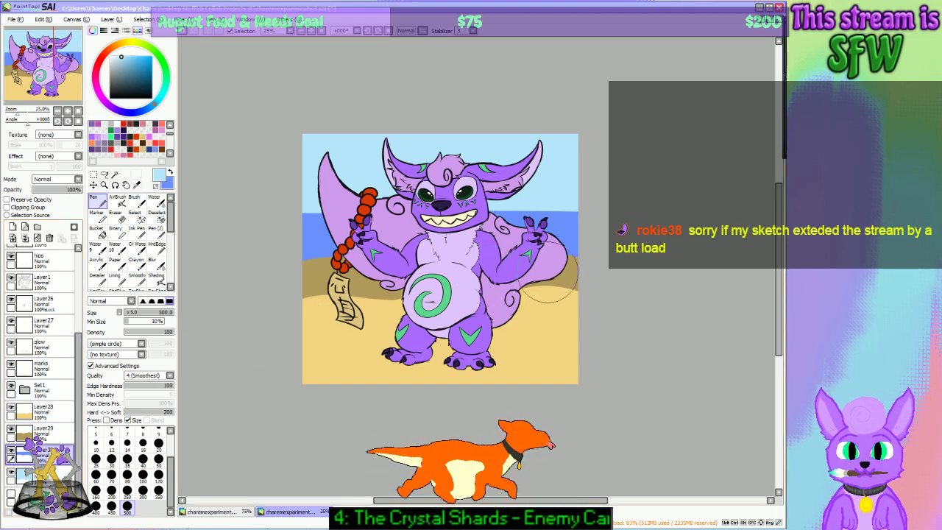
pyautogui.press('x')
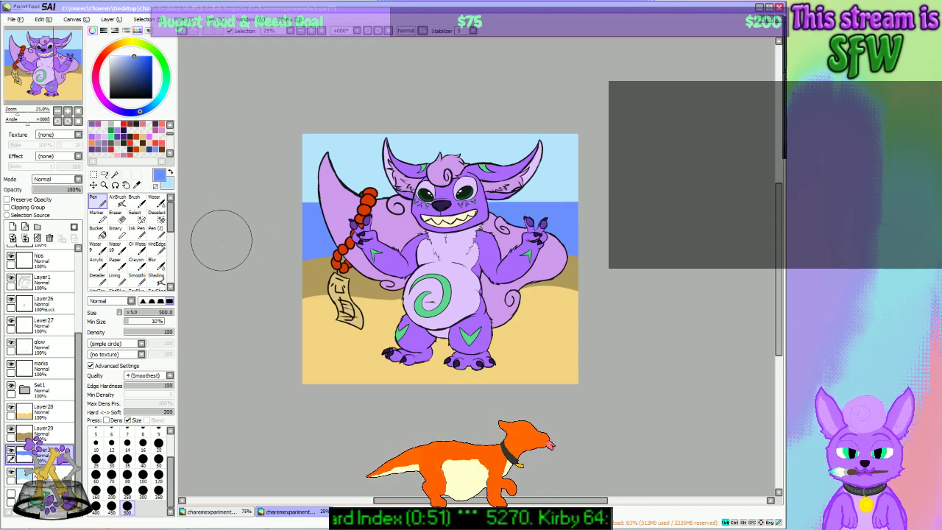
pyautogui.keyDown('ctrl'); pyautogui.moveTo(223, 232); pyautogui.dragTo(224, 241); pyautogui.keyUp('ctrl')
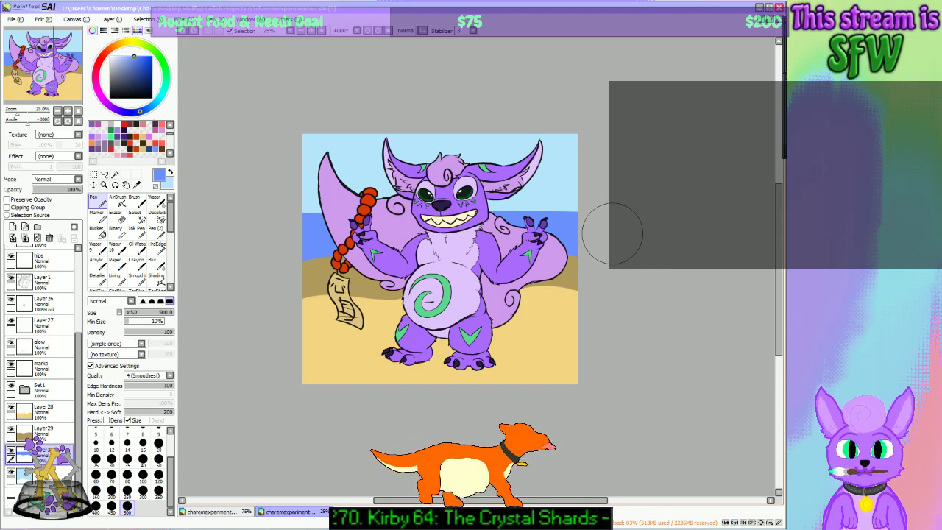
pyautogui.press('ctrl')
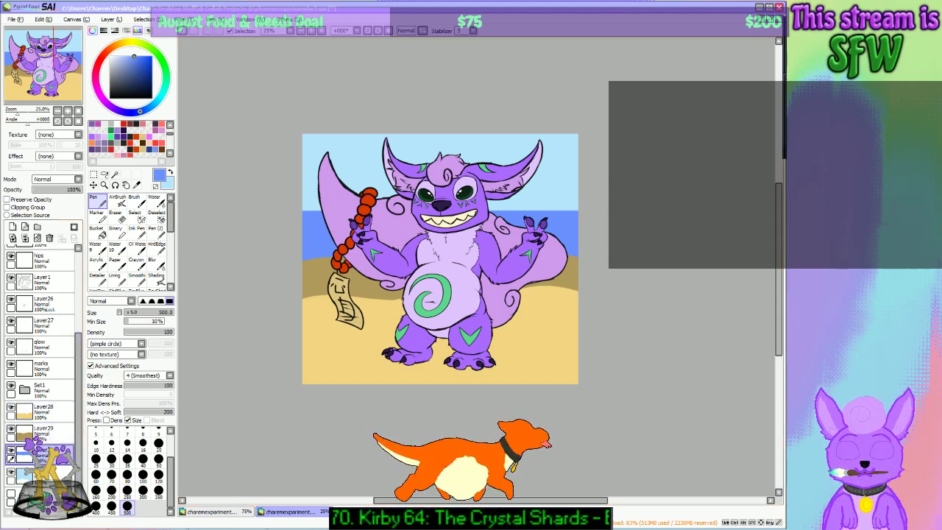
# Step: Add a layer above the dunes and paint an off-white boat with hull and mast on the horizon above the creature's raised hand
pyautogui.click(49, 476)
pyautogui.click(42, 430)
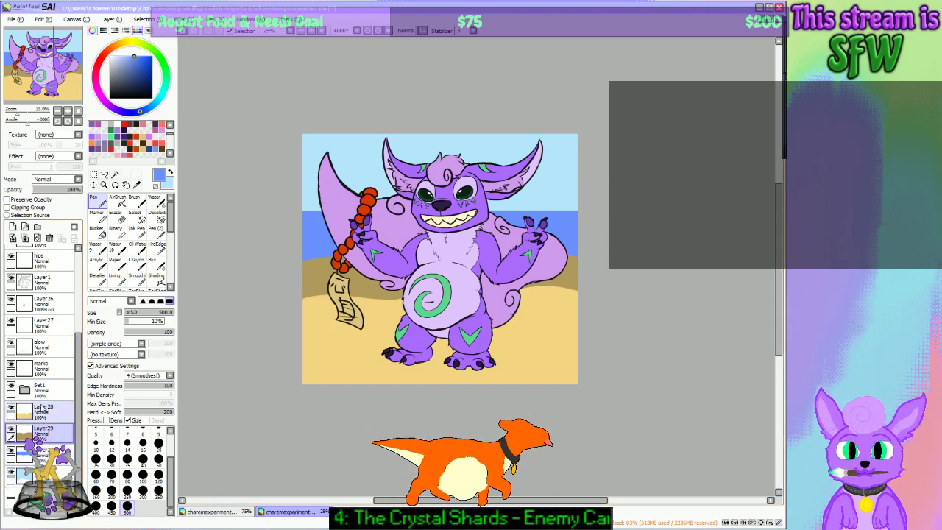
pyautogui.click(13, 227)
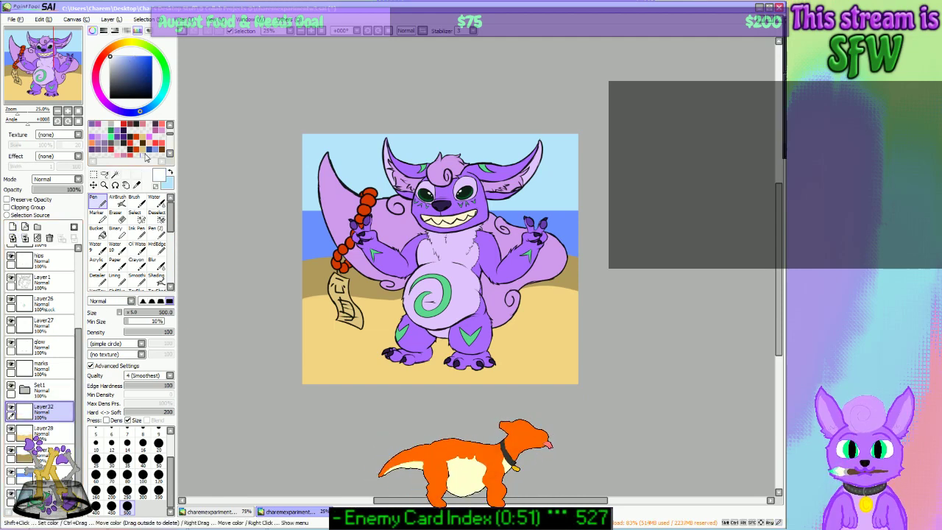
pyautogui.scroll(3, 174, 139)
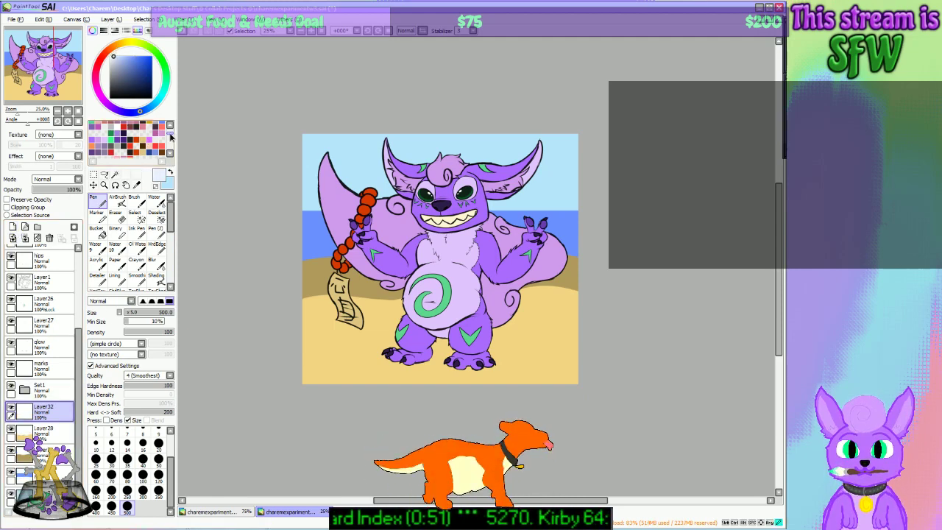
pyautogui.press('n')
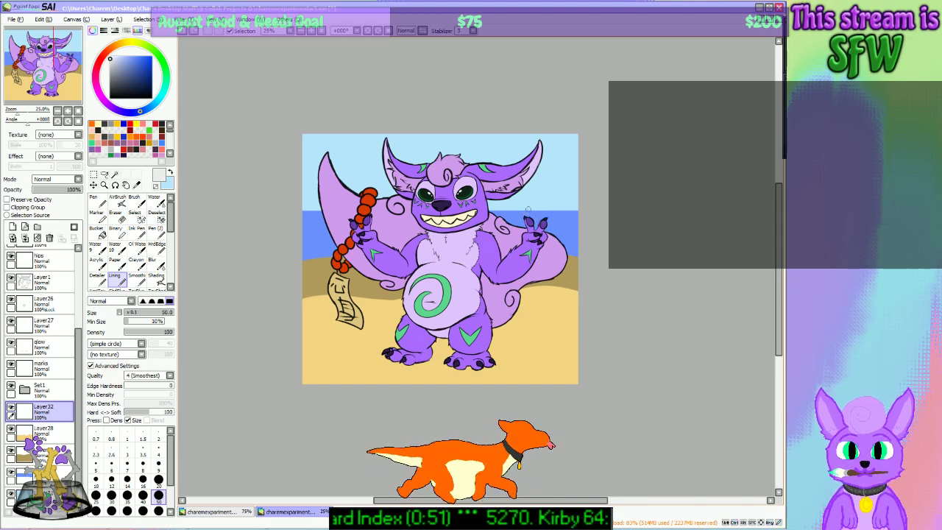
pyautogui.hotkey('ctrl', 'z')
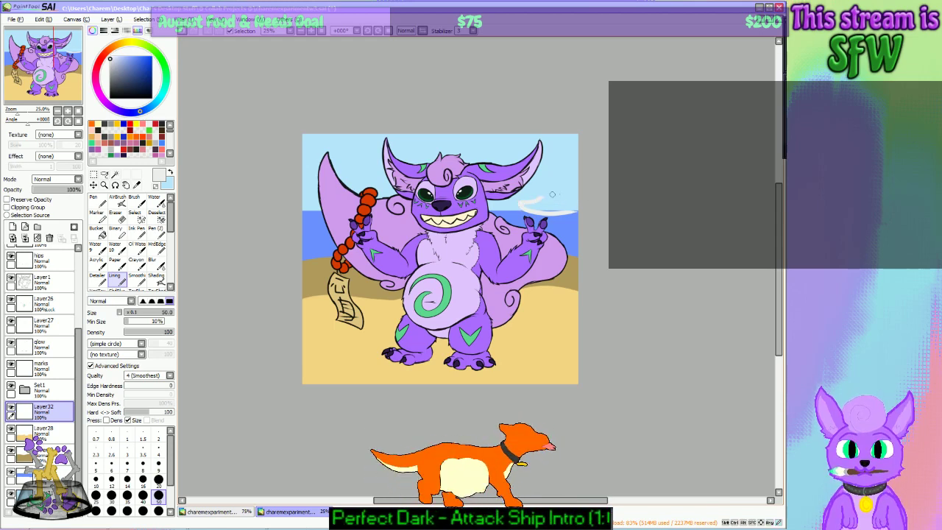
pyautogui.hotkey('ctrl', 'z')
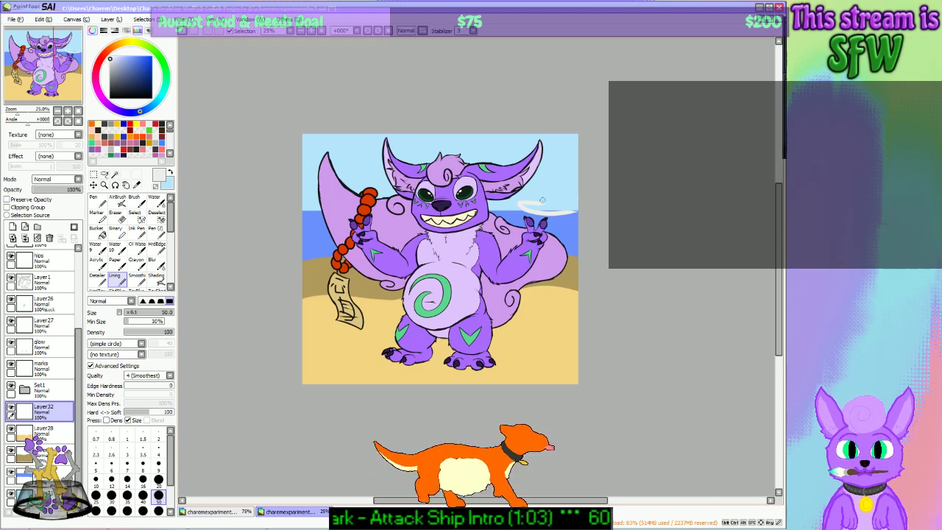
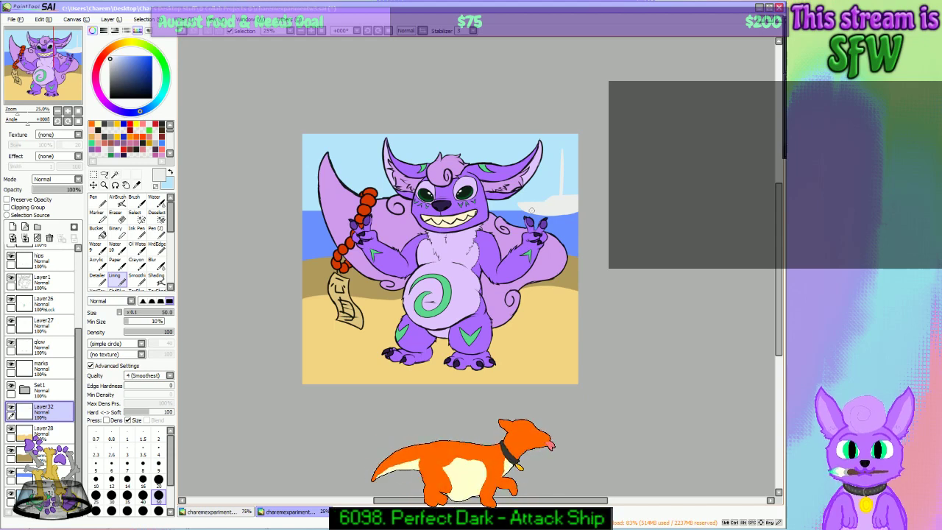
pyautogui.keyDown('ctrl'); pyautogui.moveTo(541, 213); pyautogui.dragTo(540, 211); pyautogui.keyUp('ctrl')
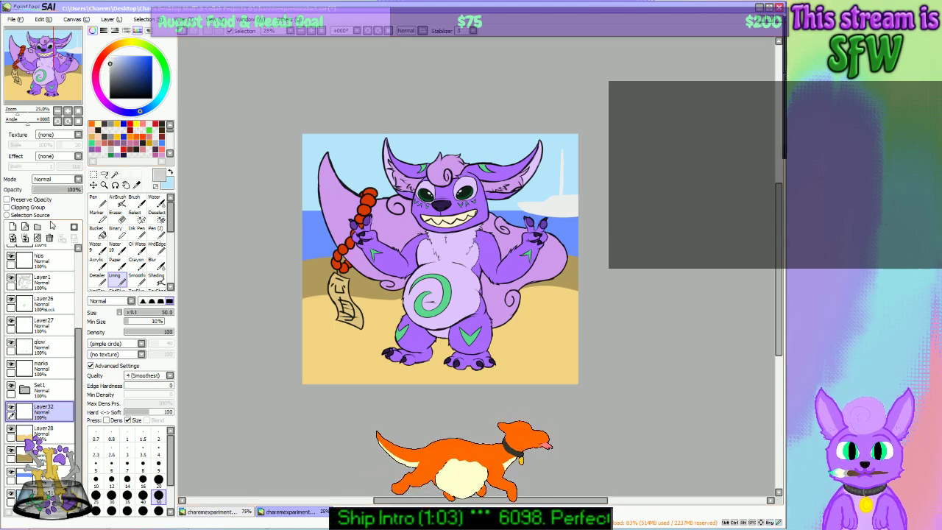
# Step: Try shading the boat light grey directly on its opacity-preserved layer with brush sizes 120, 20 and 50
pyautogui.click(33, 199)
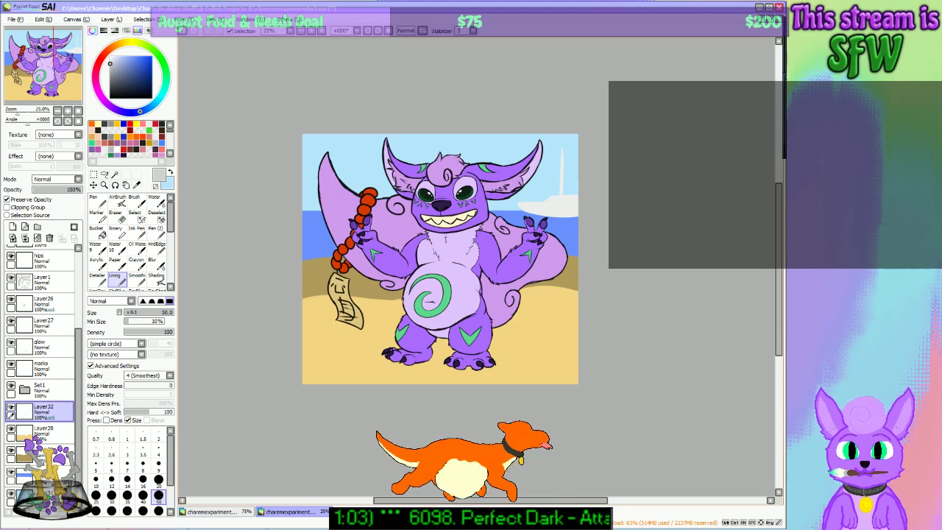
pyautogui.click(158, 510)
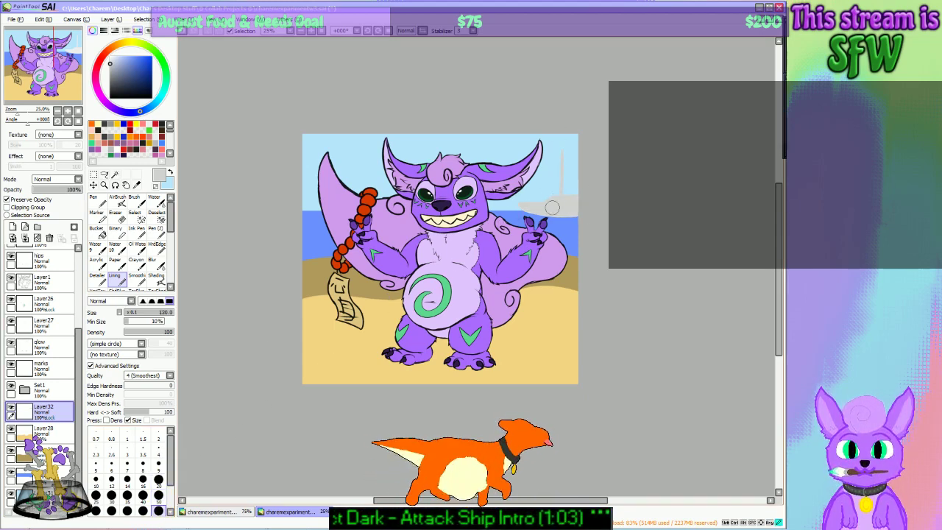
pyautogui.hotkey('ctrl', 'z')
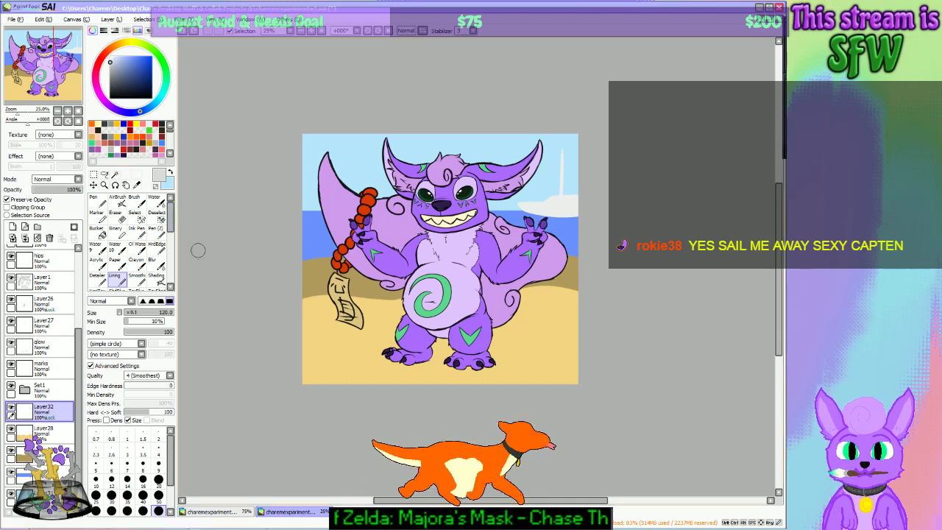
pyautogui.click(158, 479)
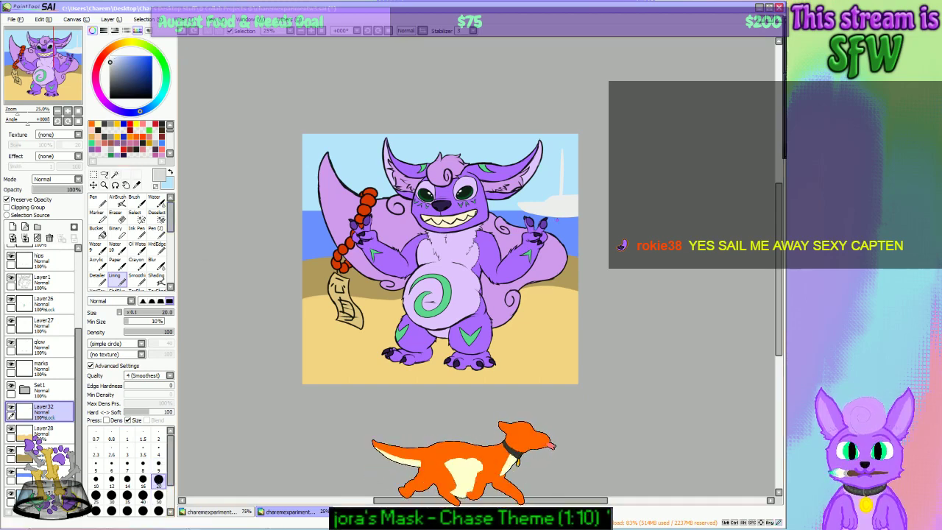
pyautogui.click(158, 494)
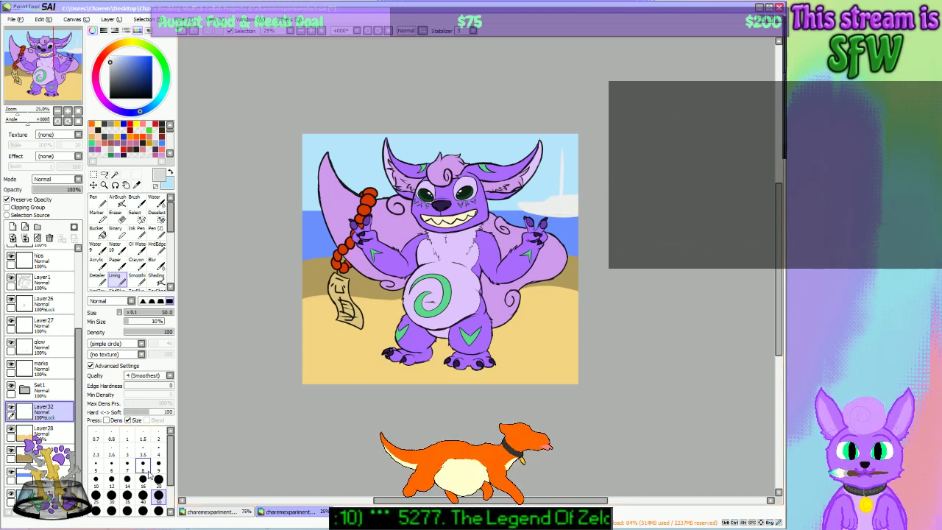
# Step: Add a clipping layer over the boat's layer and shade the hull light grey with a size 120 brush
pyautogui.click(13, 227)
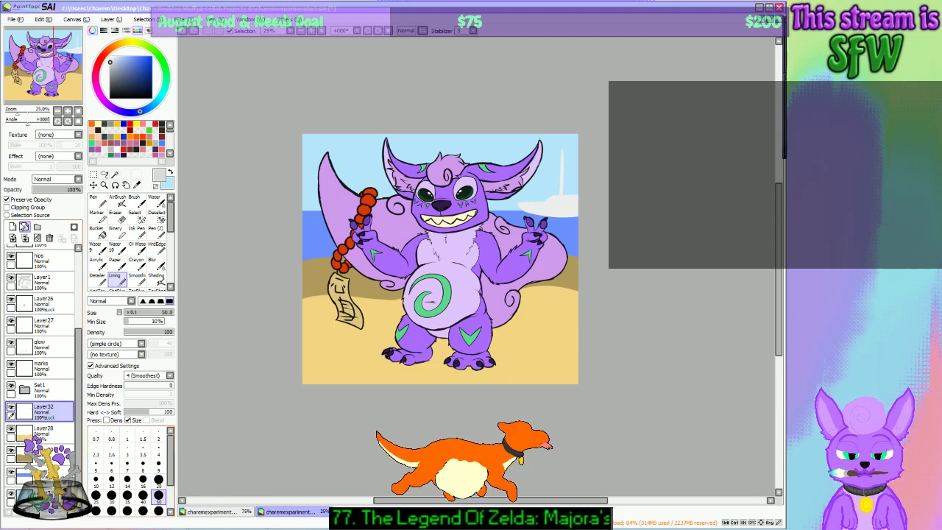
pyautogui.click(40, 430)
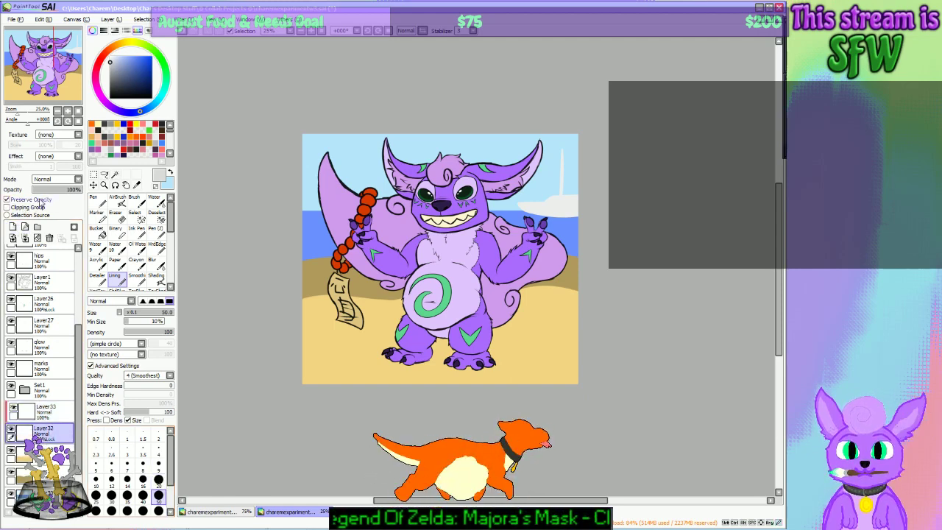
pyautogui.click(44, 410)
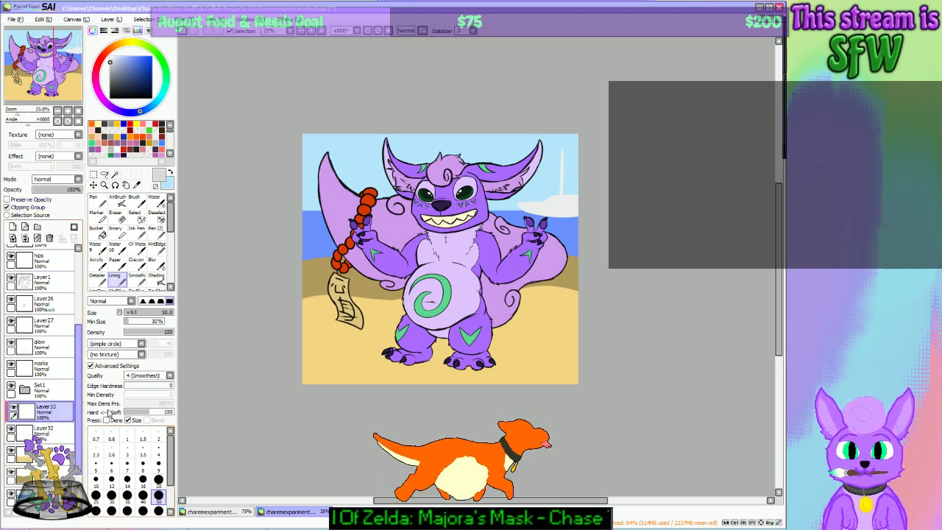
pyautogui.click(159, 513)
pyautogui.moveTo(517, 212); pyautogui.dragTo(588, 214)
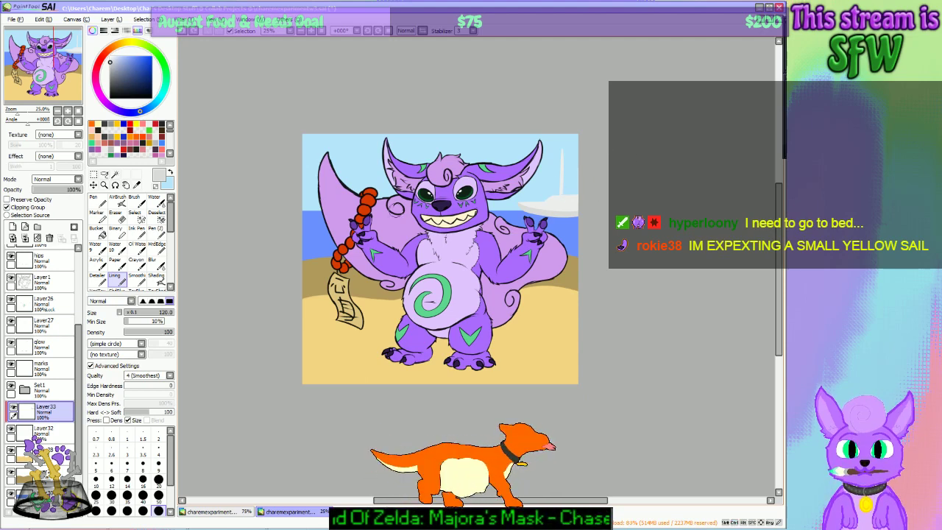
pyautogui.moveTo(67, 90)
pyautogui.mouseDown()
pyautogui.moveTo(53, 74)
pyautogui.moveTo(64, 74)
pyautogui.mouseUp()
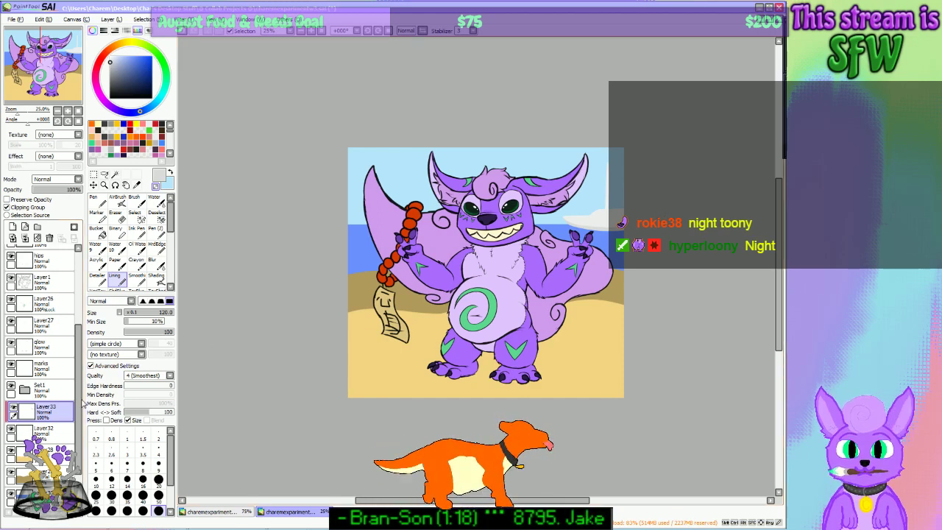
pyautogui.click(49, 238)
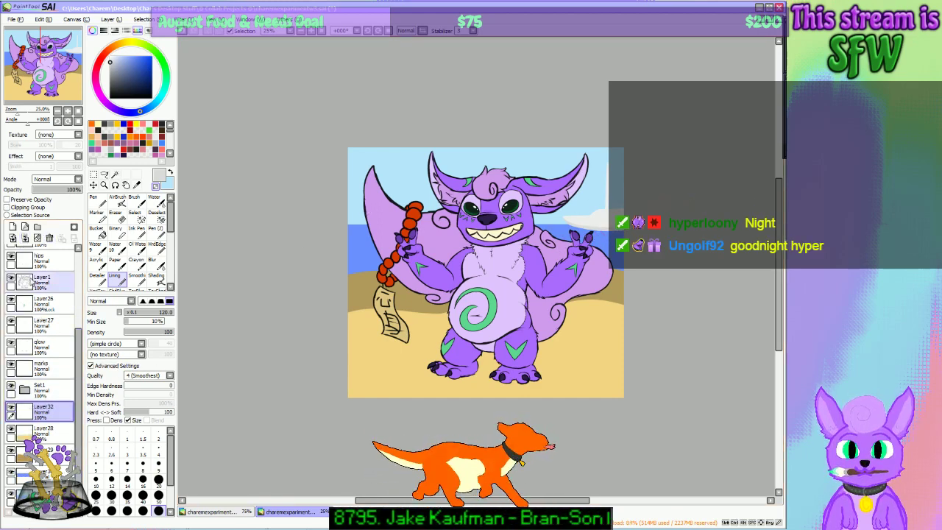
# Step: Add a layer for the sail beneath the boat's layer, try an orange sail outline at brush size 50, and undo the strokes
pyautogui.click(12, 227)
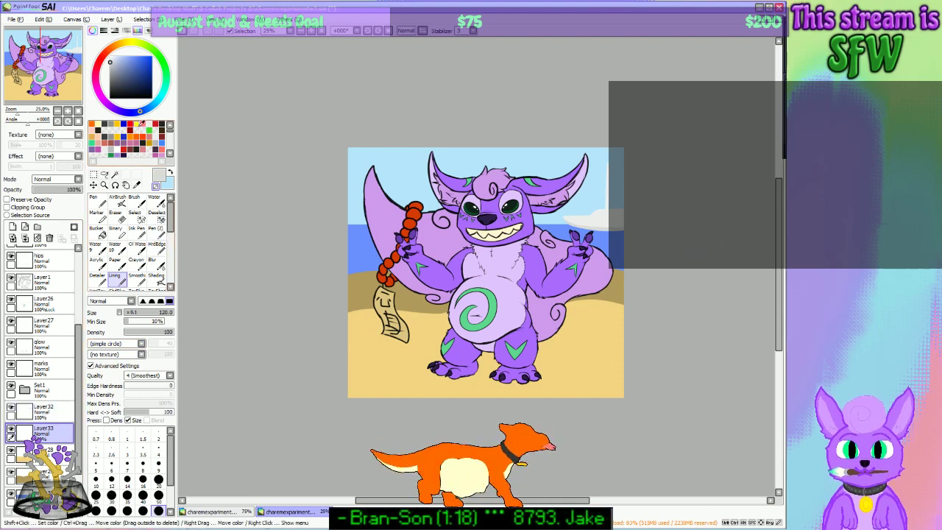
pyautogui.click(140, 134)
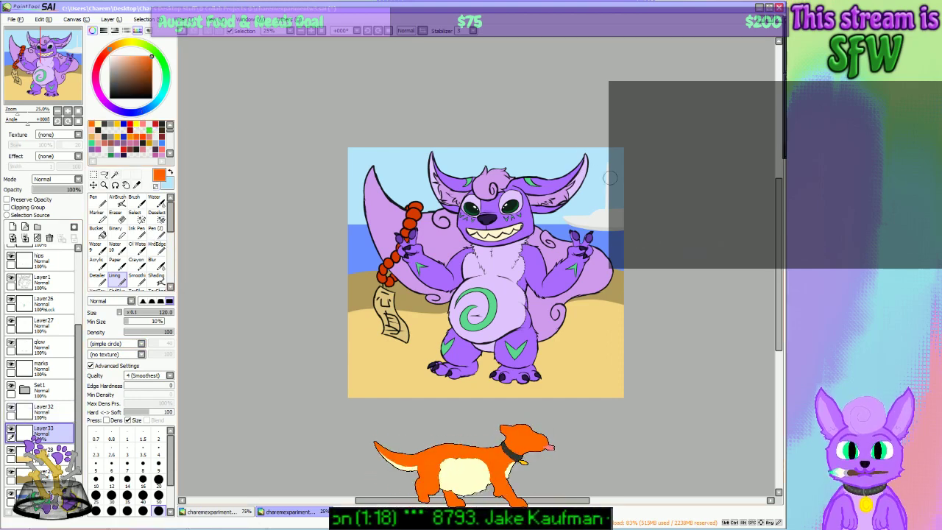
pyautogui.moveTo(610, 170); pyautogui.dragTo(639, 208)
pyautogui.hotkey('ctrl', 'z')
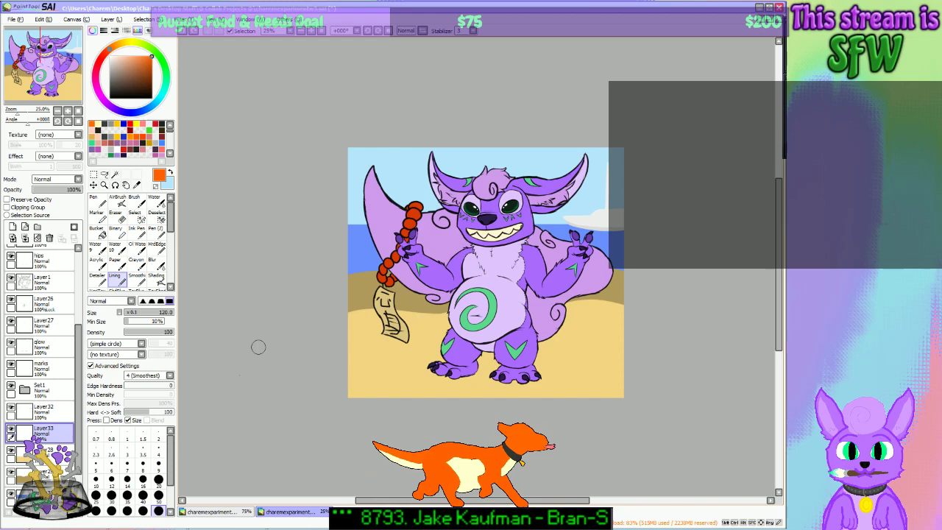
pyautogui.click(158, 497)
pyautogui.moveTo(611, 168); pyautogui.dragTo(630, 194)
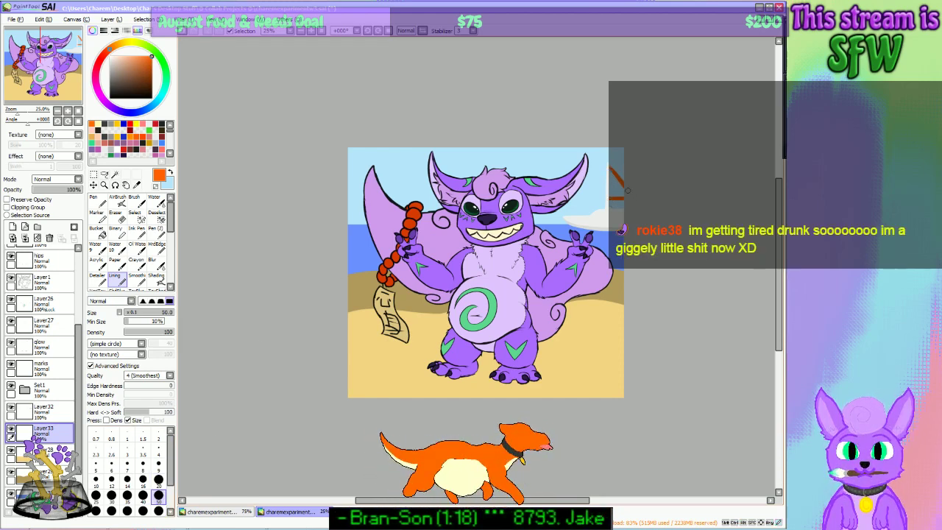
pyautogui.hotkey('ctrl', 'z')
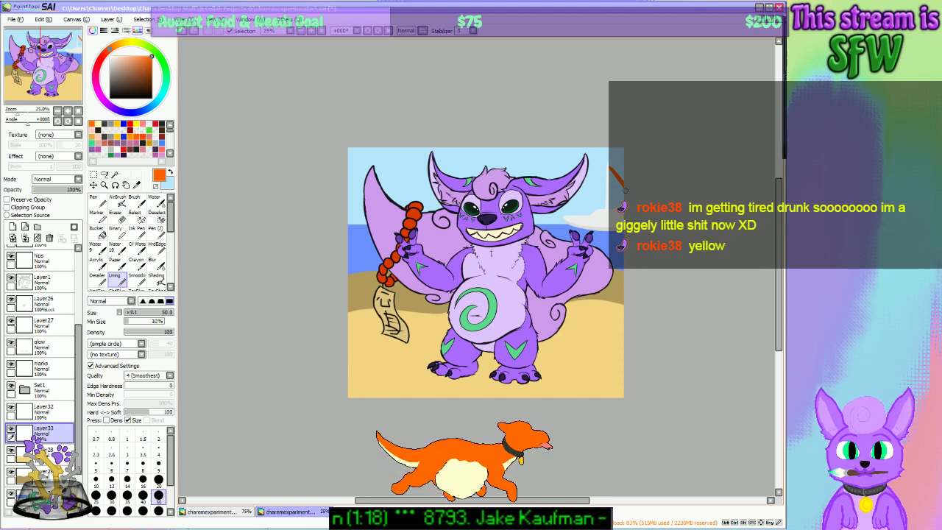
pyautogui.hotkey('ctrl', 'z')
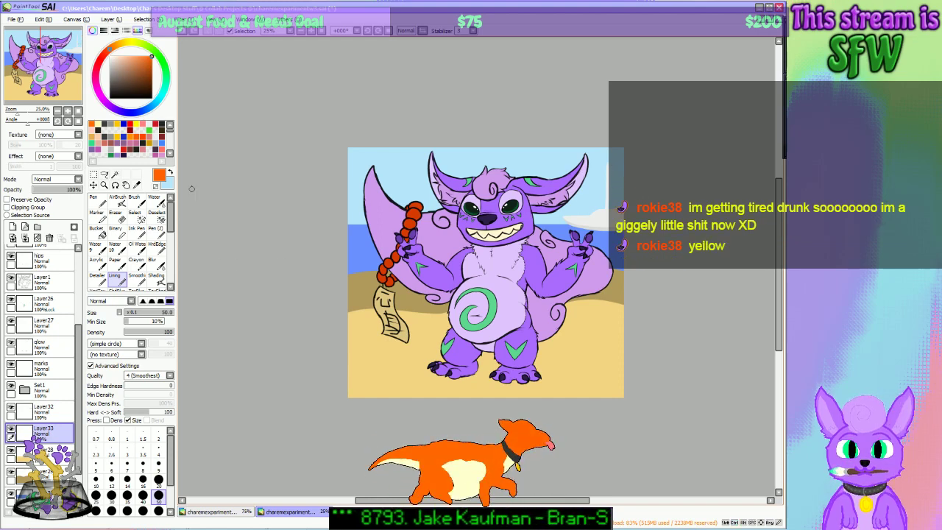
# Step: Paint a filled golden-yellow triangular sail beside the boat's mast at brush size 50, undoing the misplaced outline strokes
pyautogui.click(123, 124)
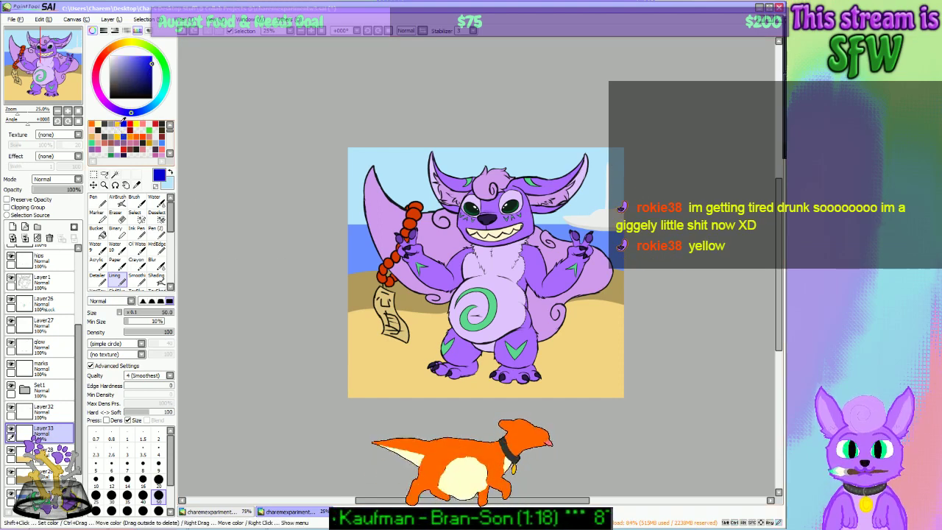
pyautogui.click(155, 124)
pyautogui.moveTo(609, 165); pyautogui.dragTo(612, 205)
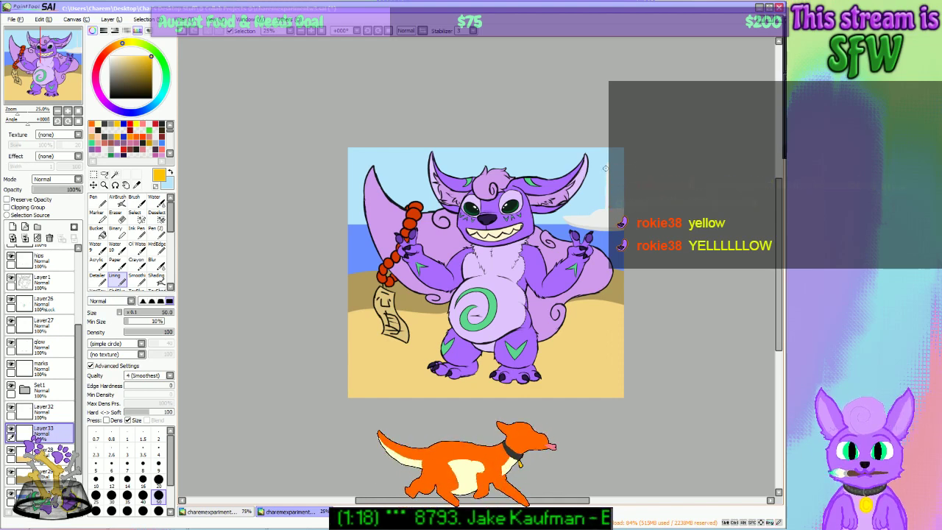
pyautogui.moveTo(608, 165); pyautogui.dragTo(576, 203)
pyautogui.hotkey('ctrl', 'z')
pyautogui.moveTo(608, 166); pyautogui.dragTo(622, 206)
pyautogui.hotkey('ctrl', 'z')
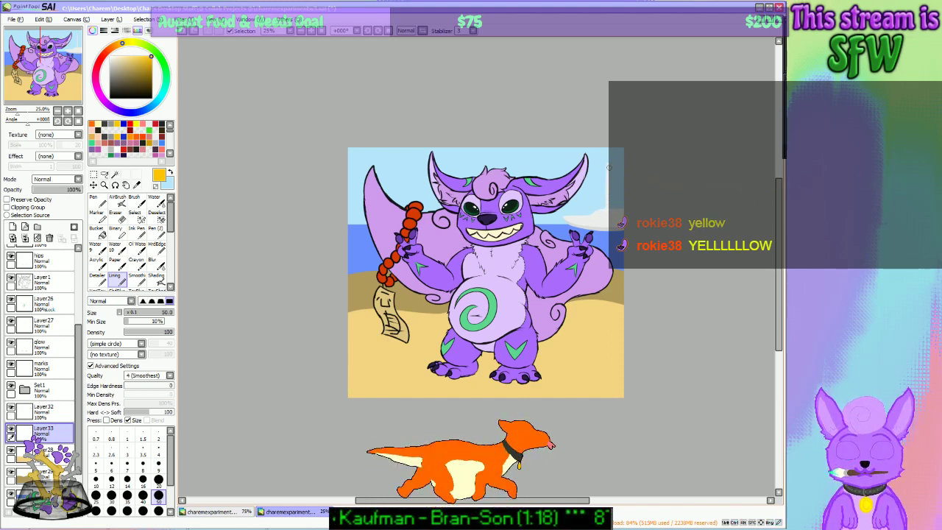
pyautogui.moveTo(608, 164)
pyautogui.mouseDown()
pyautogui.moveTo(630, 218)
pyautogui.moveTo(610, 192)
pyautogui.mouseUp()
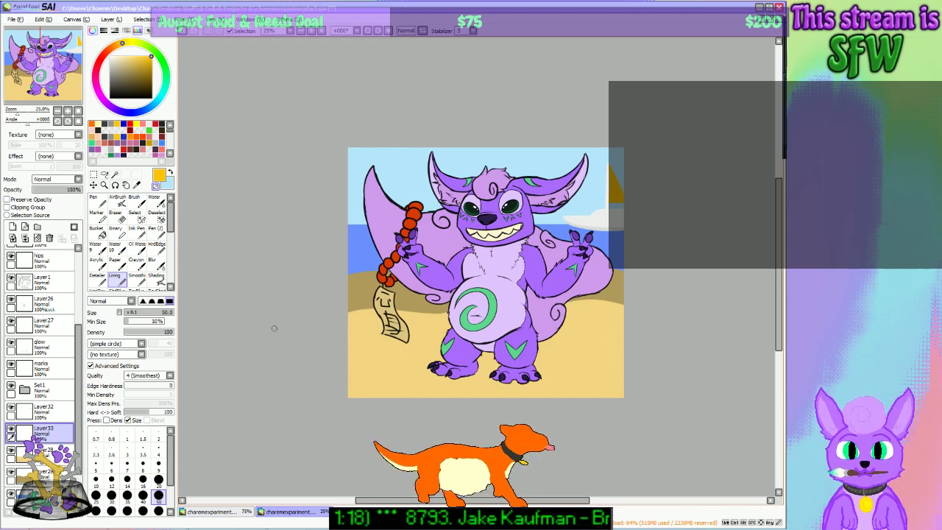
# Step: Preserve the opacity of the sail's layer and recolour the sail bright yellow, trying slightly darker yellow shades
pyautogui.click(34, 200)
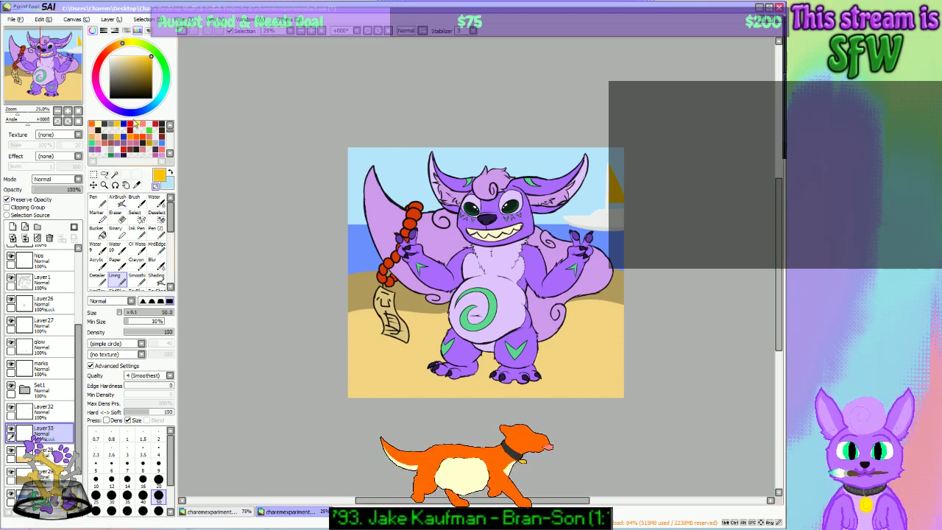
pyautogui.click(139, 124)
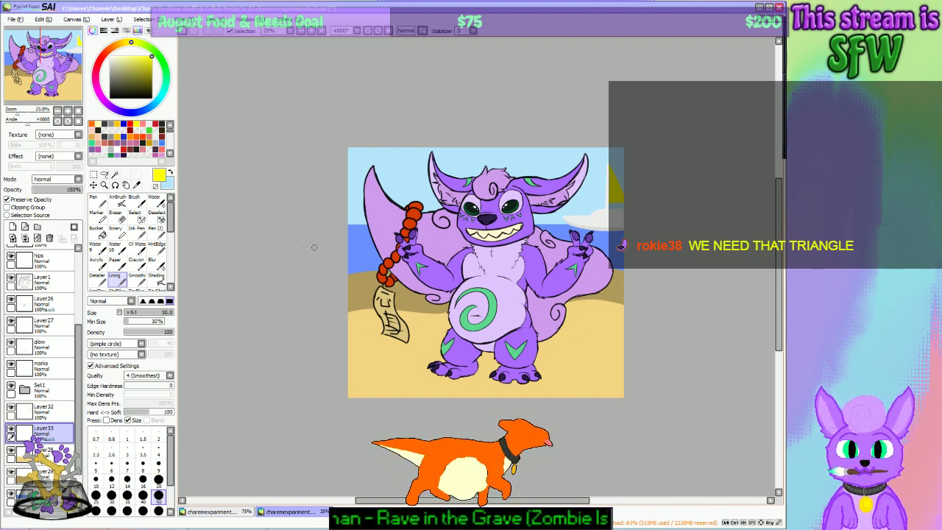
pyautogui.click(151, 68)
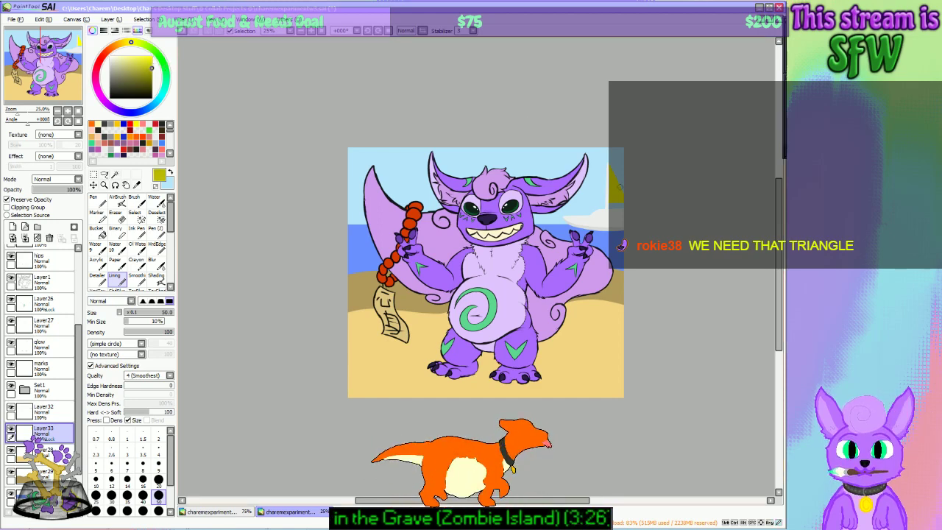
pyautogui.click(152, 63)
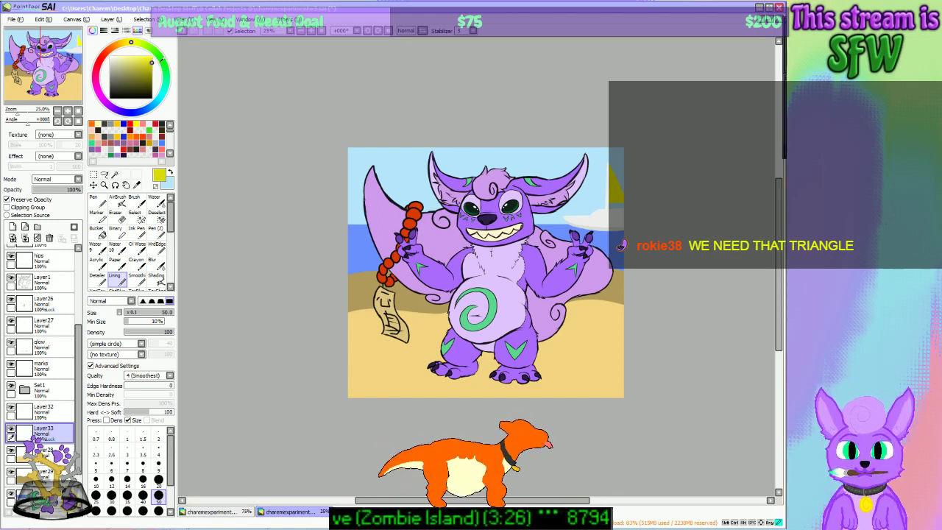
pyautogui.moveTo(607, 208); pyautogui.dragTo(616, 162)
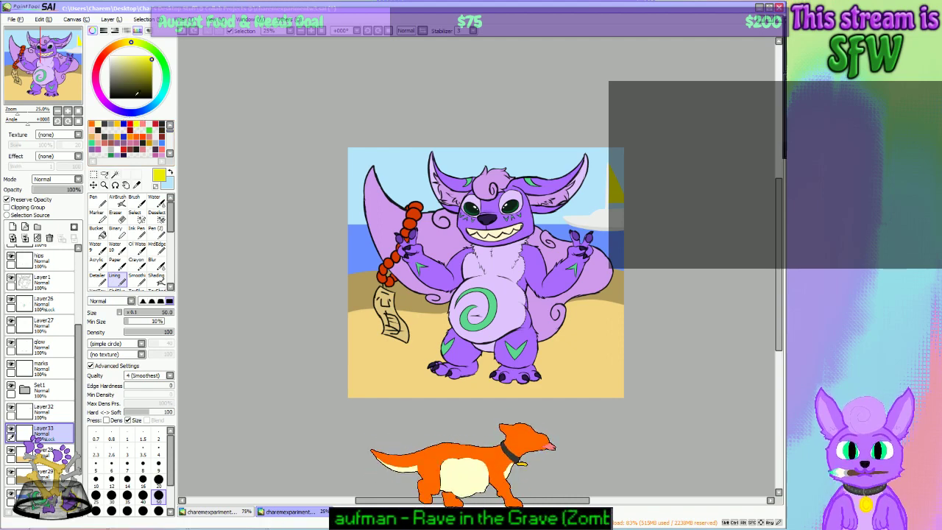
# Step: Paint a soft red stripe along the sail's slanted outer edge, undoing the all-red and vertical-stripe trials
pyautogui.click(124, 124)
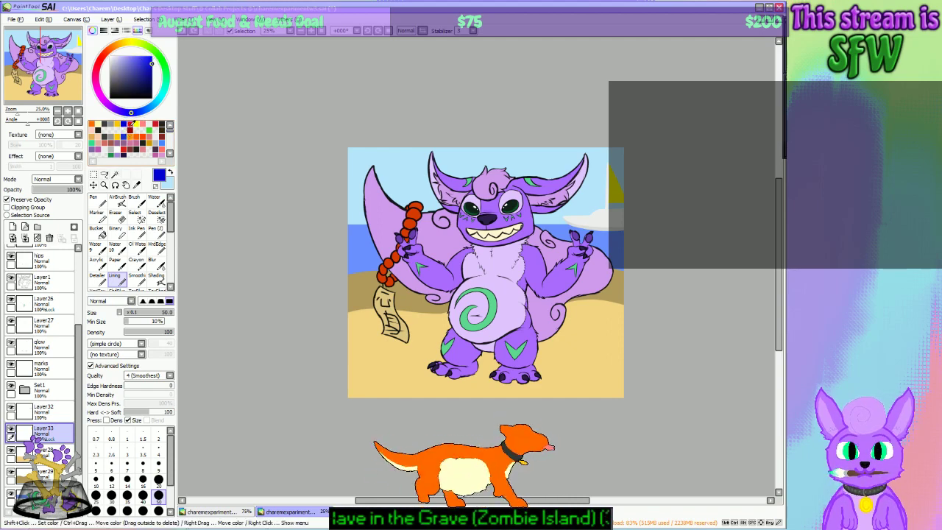
pyautogui.click(134, 123)
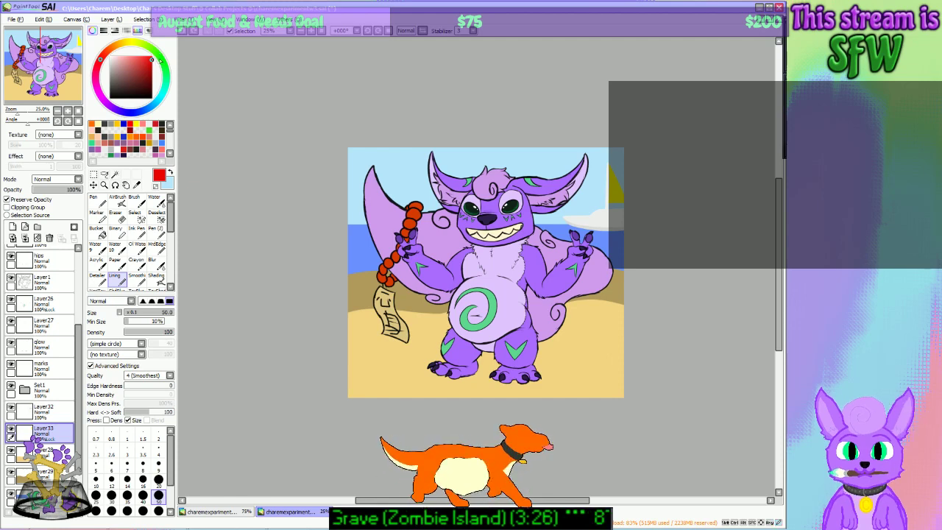
pyautogui.moveTo(609, 197); pyautogui.dragTo(618, 180)
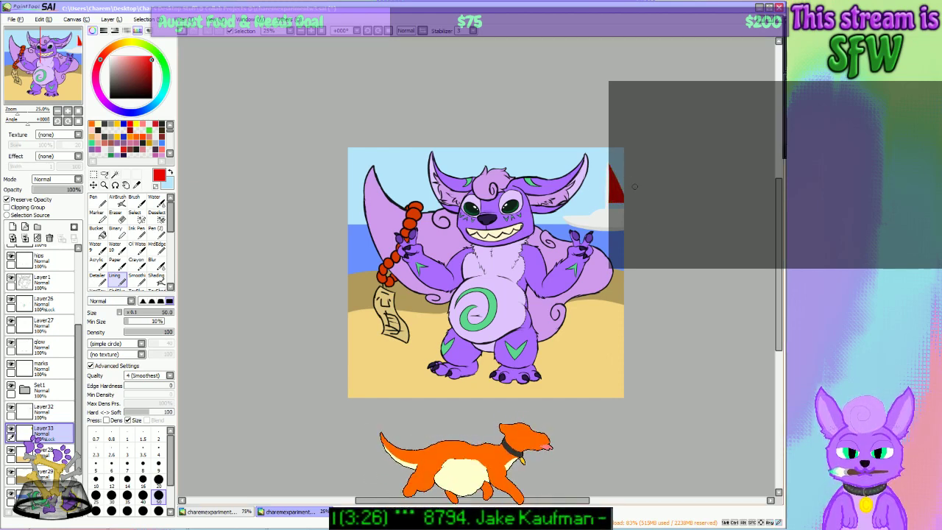
pyautogui.hotkey('ctrl', 'z')
pyautogui.moveTo(150, 62); pyautogui.dragTo(140, 57)
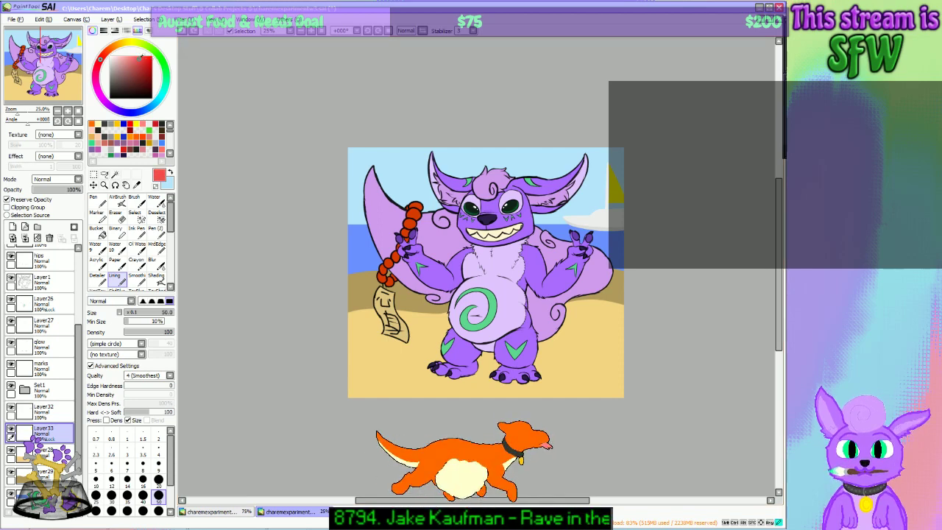
pyautogui.moveTo(609, 210)
pyautogui.mouseDown()
pyautogui.moveTo(607, 153)
pyautogui.moveTo(621, 203)
pyautogui.mouseUp()
pyautogui.hotkey('ctrl', 'z')
pyautogui.moveTo(614, 169)
pyautogui.mouseDown()
pyautogui.moveTo(618, 204)
pyautogui.moveTo(613, 156)
pyautogui.mouseUp()
pyautogui.hotkey('ctrl', 'z')
pyautogui.hotkey('ctrl', 'z')
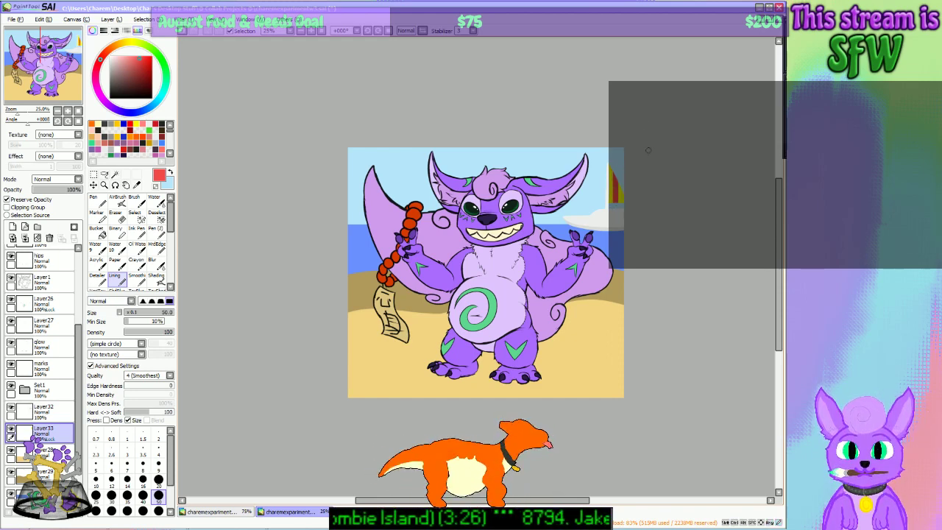
pyautogui.hotkey('ctrl', 'z')
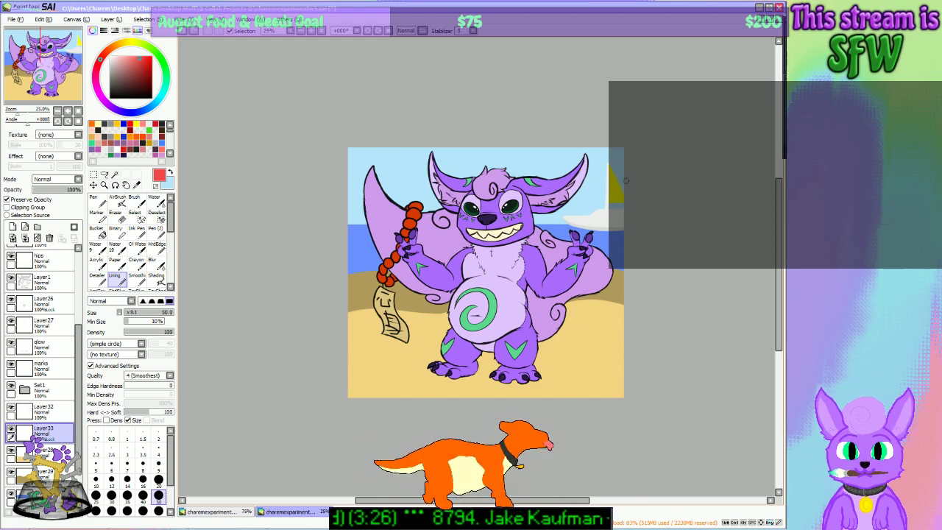
pyautogui.moveTo(622, 202)
pyautogui.mouseDown()
pyautogui.moveTo(609, 163)
pyautogui.moveTo(614, 208)
pyautogui.mouseUp()
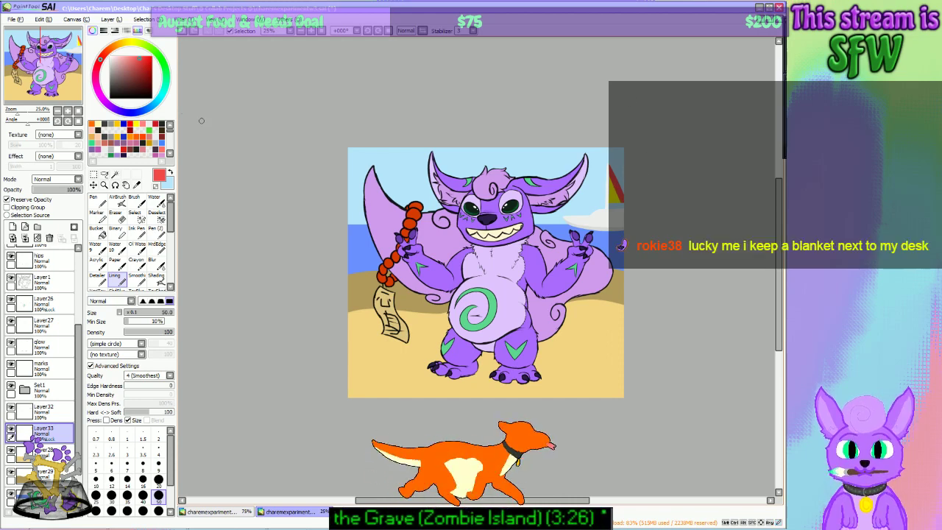
# Step: Select the boat's layer, Layer32, hiding and showing it to check that it holds the hull and mast
pyautogui.moveTo(492, 253); pyautogui.dragTo(420, 291)
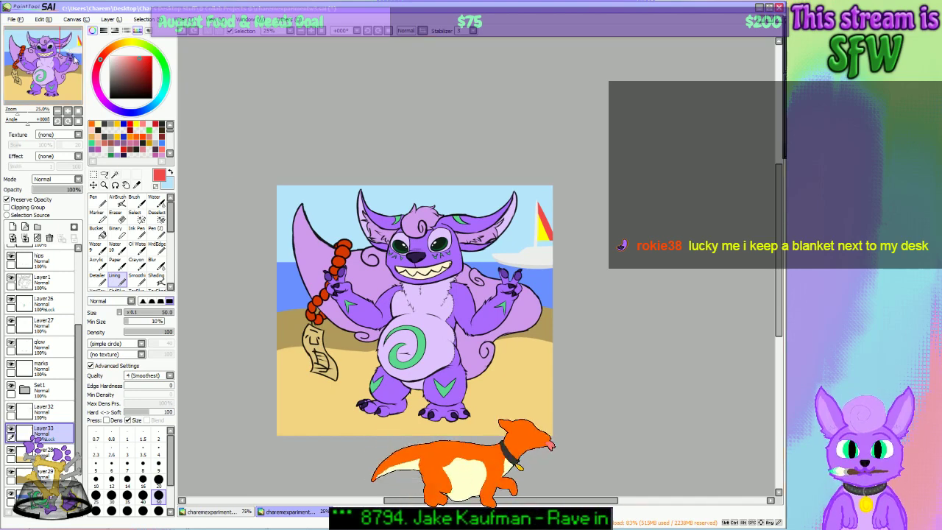
pyautogui.moveTo(74, 58); pyautogui.dragTo(79, 55)
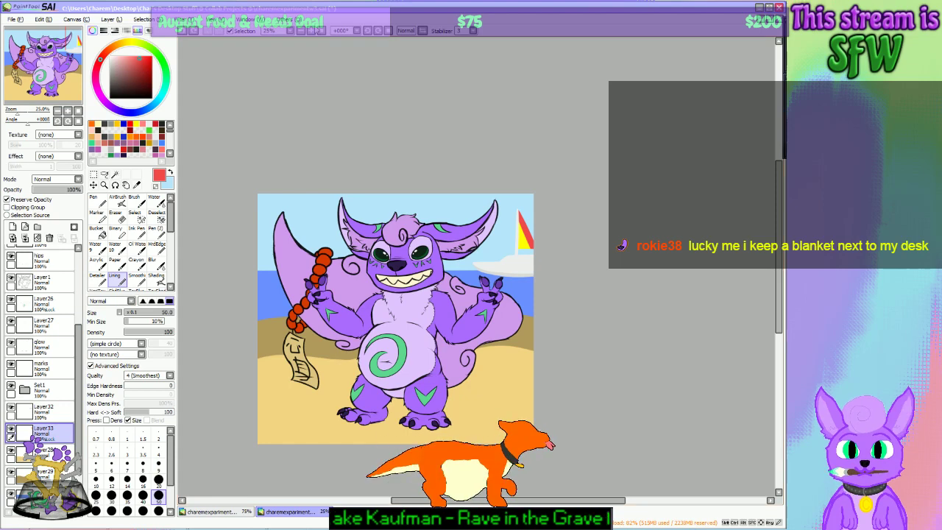
pyautogui.click(312, 31)
pyautogui.click(24, 410)
pyautogui.click(12, 408)
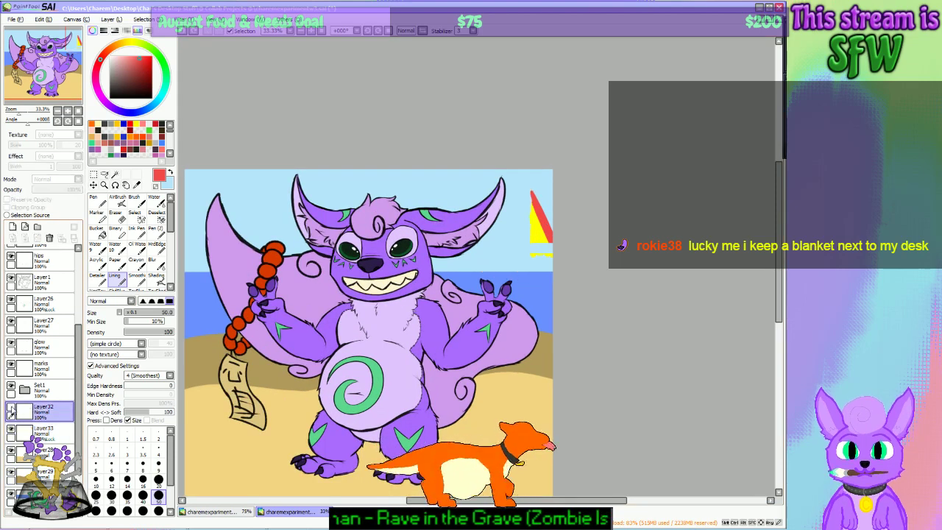
pyautogui.click(12, 408)
pyautogui.click(11, 409)
pyautogui.click(11, 409)
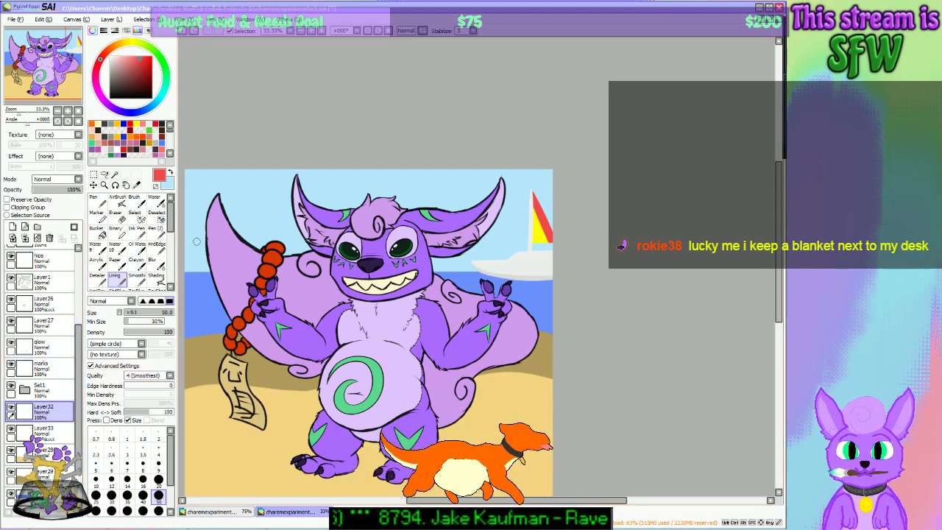
# Step: Add a clipping layer above the boat's layer and paint the first medium-blue windows along the hull, undoing misshapen strokes
pyautogui.click(163, 140)
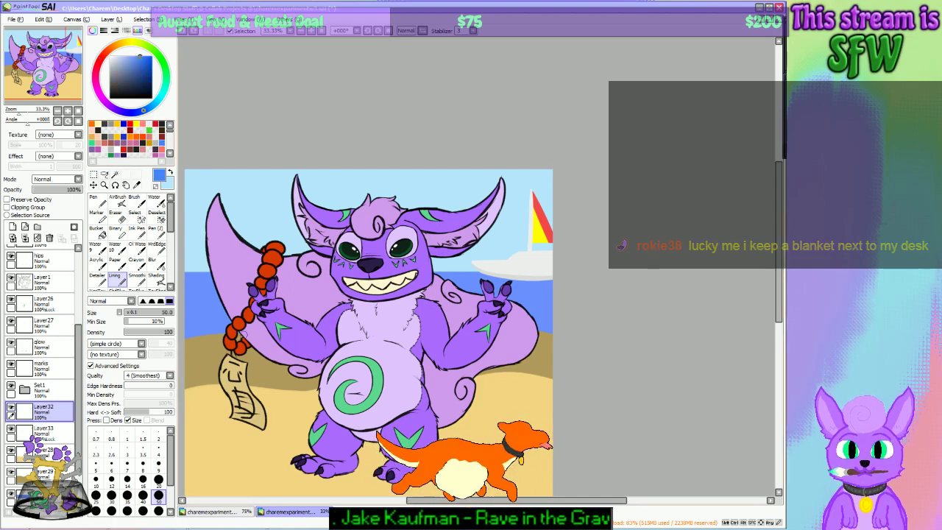
pyautogui.click(13, 227)
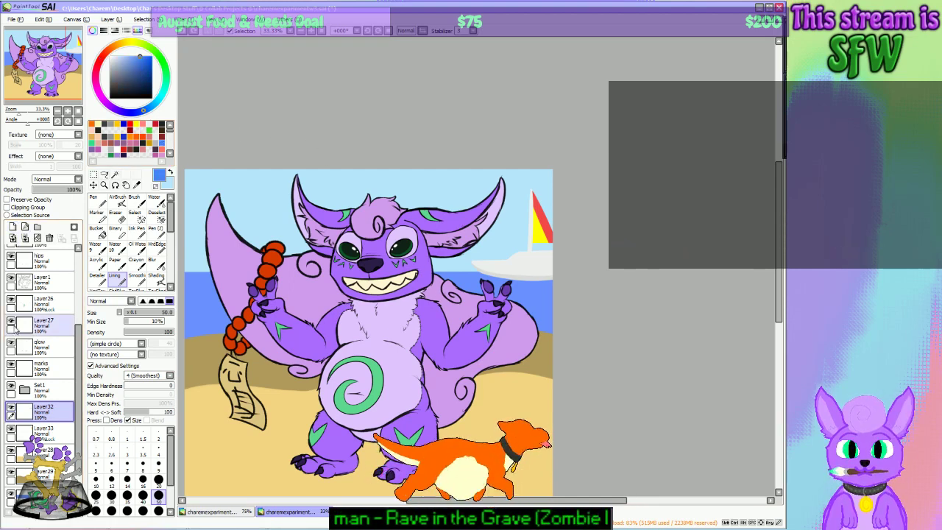
pyautogui.click(28, 207)
pyautogui.moveTo(512, 258); pyautogui.dragTo(521, 255)
pyautogui.hotkey('ctrl', 'z')
pyautogui.hotkey('ctrl', 'z')
pyautogui.hotkey('ctrl', 'z')
pyautogui.hotkey('ctrl', 'z')
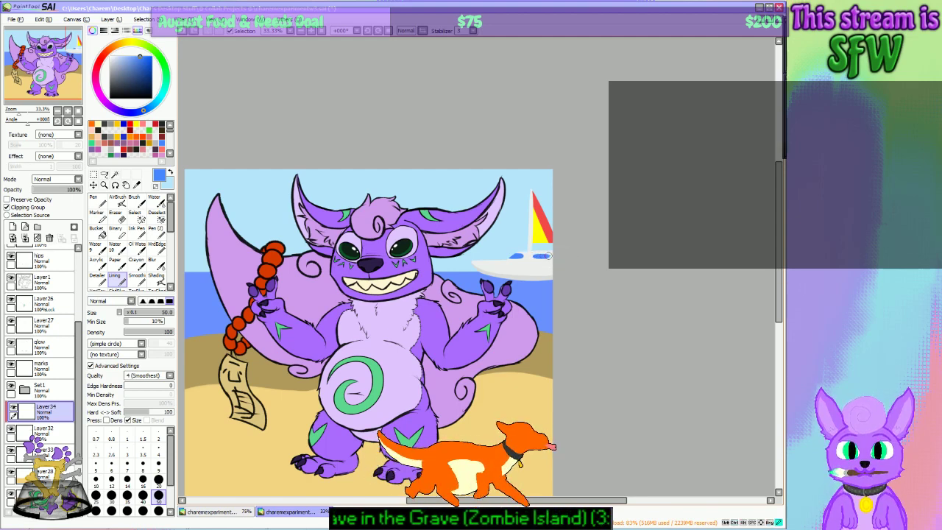
# Step: Undo and repaint the small blue windows until they form an even row along the boat
pyautogui.hotkey('ctrl', 'z')
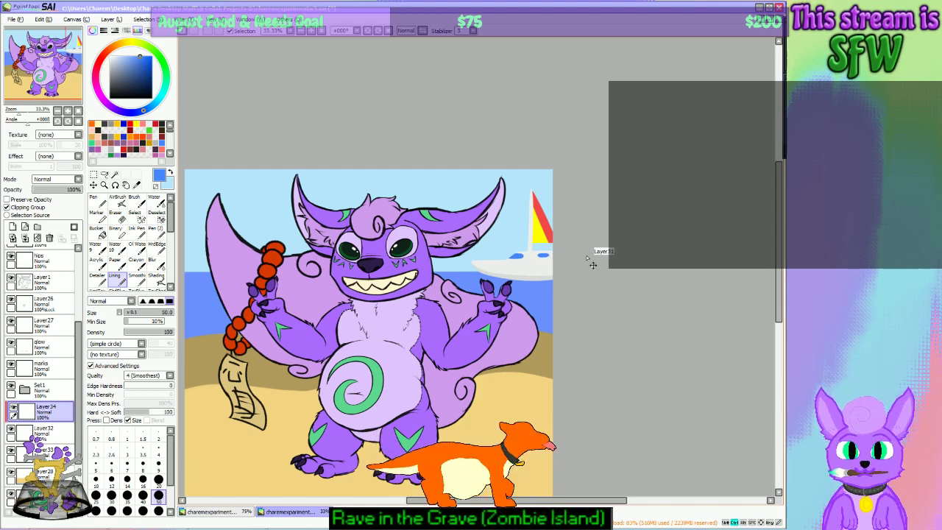
pyautogui.hotkey('ctrl', 'z')
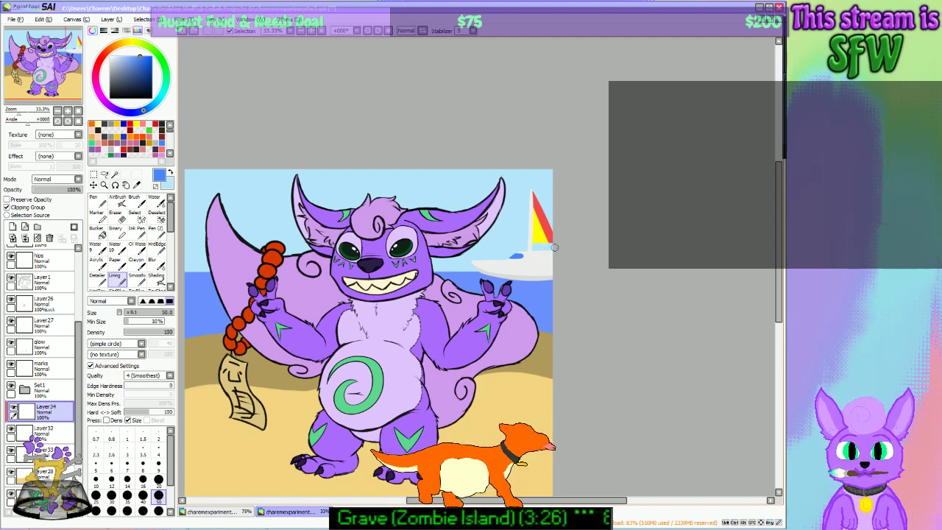
pyautogui.hotkey('ctrl', 'z')
pyautogui.moveTo(542, 256); pyautogui.dragTo(546, 254)
pyautogui.hotkey('ctrl', 'z')
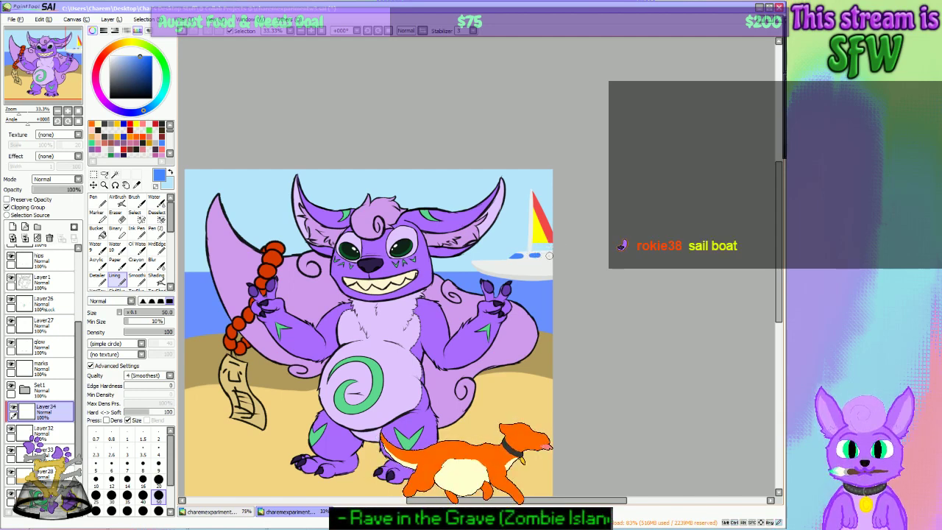
pyautogui.hotkey('ctrl', 'z')
pyautogui.moveTo(530, 256); pyautogui.dragTo(536, 255)
pyautogui.hotkey('ctrl', 'z')
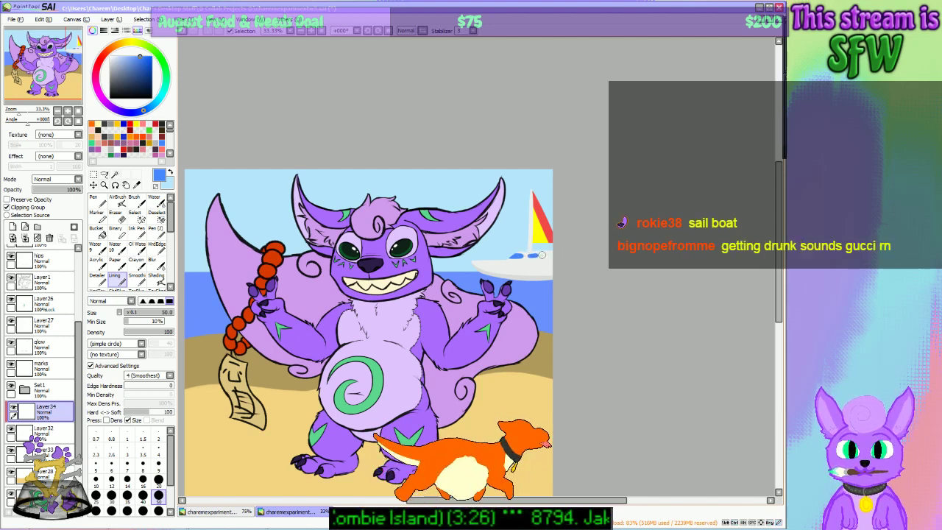
pyautogui.press('ctrl')
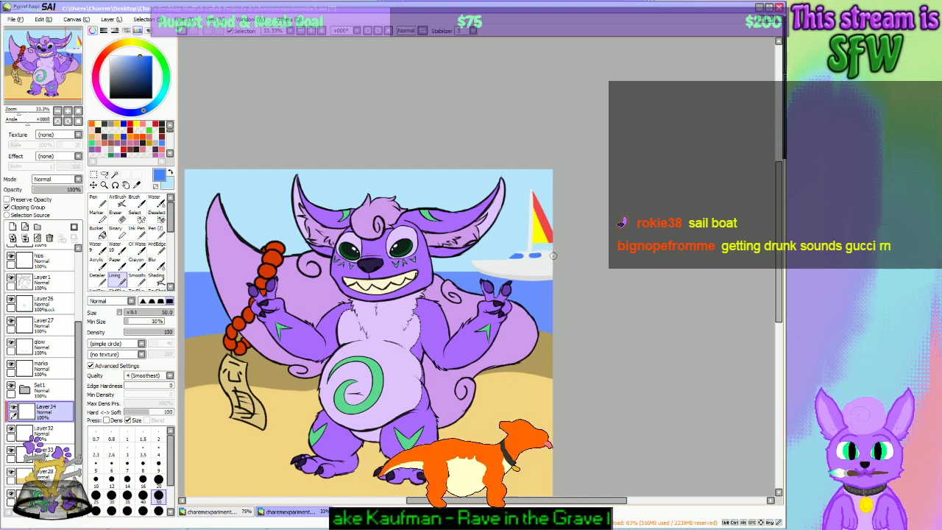
pyautogui.hotkey('ctrl', 'z')
pyautogui.hotkey('ctrl', 'z')
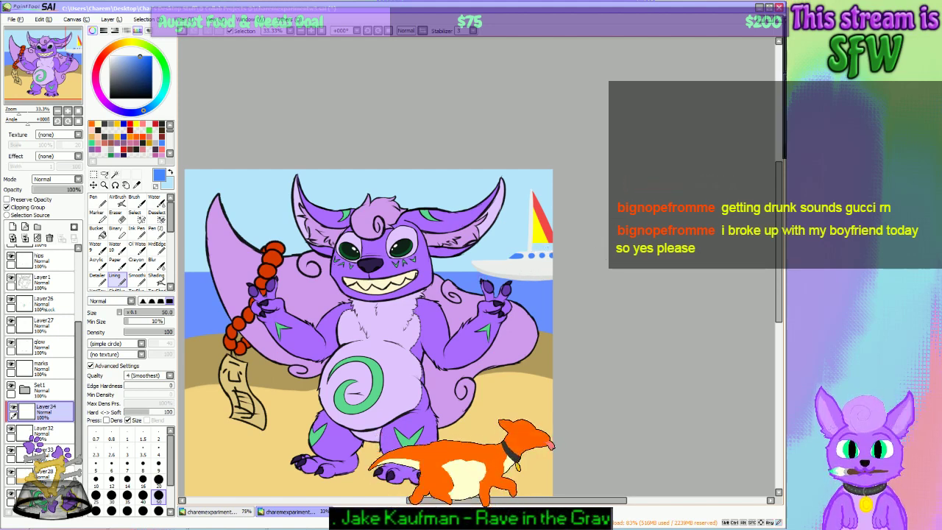
# Step: Select the boat's layer, Layer32, and sample the light grey of the hull as the painting colour
pyautogui.moveTo(59, 78)
pyautogui.mouseDown()
pyautogui.moveTo(53, 75)
pyautogui.moveTo(62, 78)
pyautogui.mouseUp()
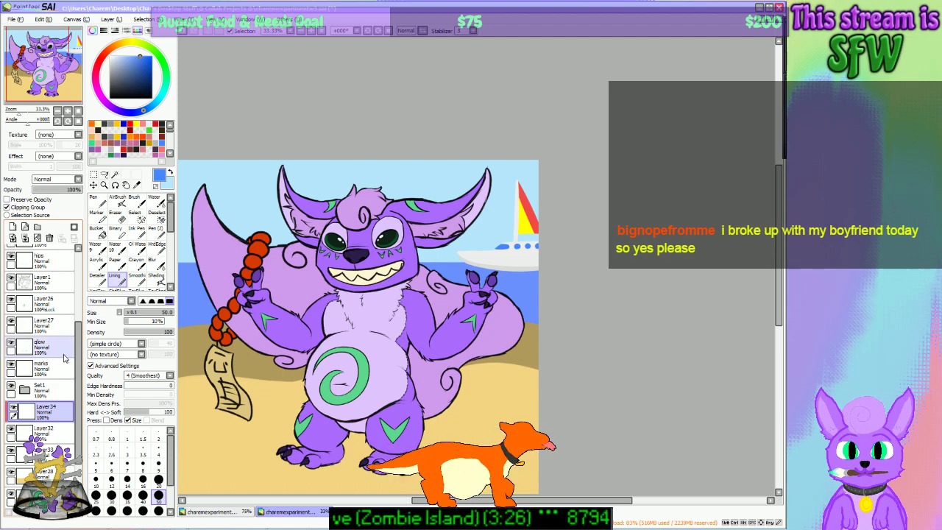
pyautogui.scroll(-3, 78, 394)
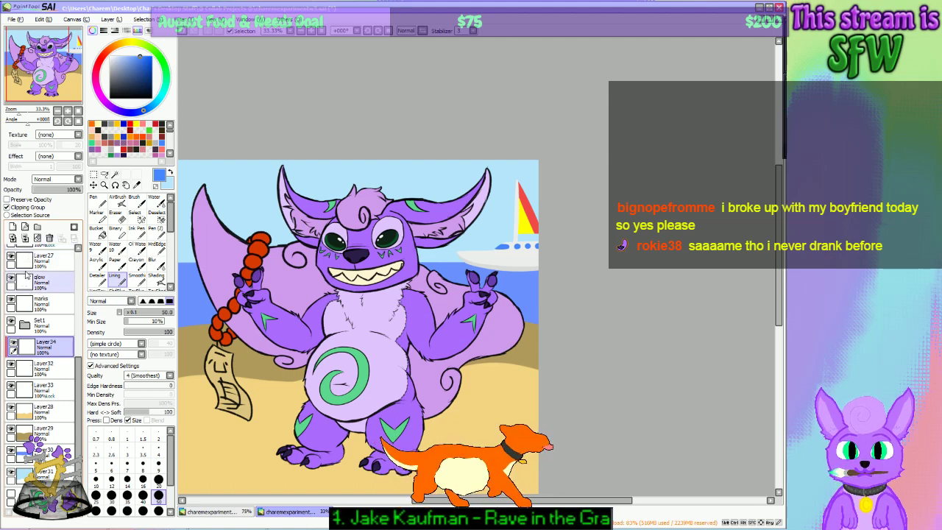
pyautogui.click(45, 366)
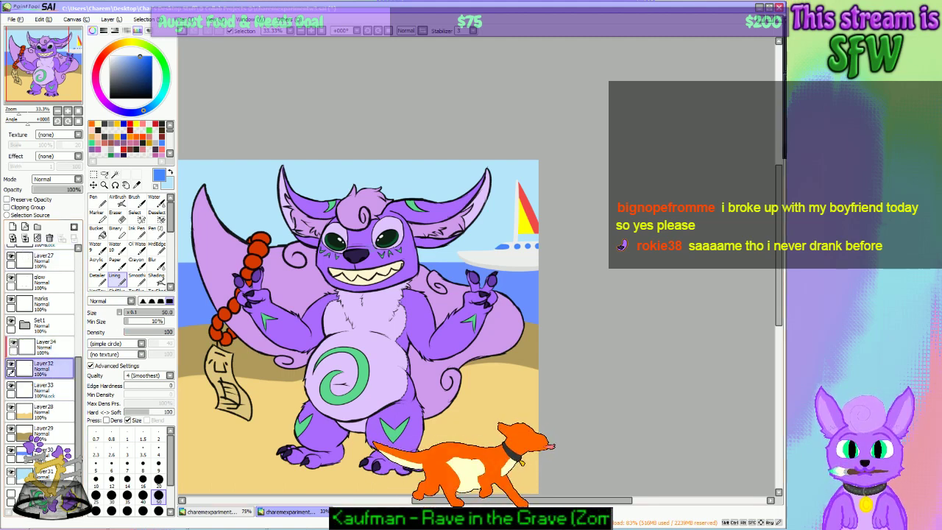
pyautogui.keyDown('alt'); pyautogui.click(480, 256); pyautogui.keyUp('alt')
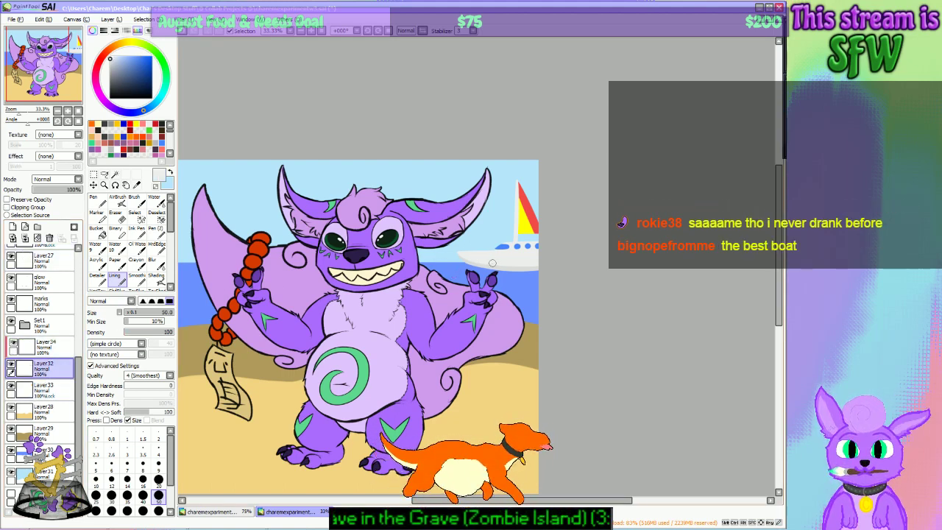
pyautogui.rightClick(491, 265)
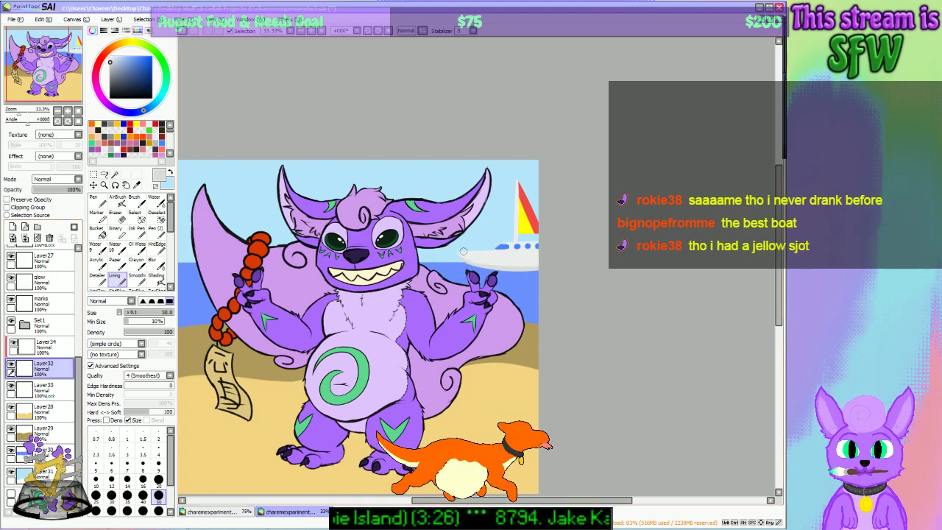
# Step: Add a new layer, place it directly beneath the boat's layer, Layer32, and set the brush size to 20
pyautogui.click(23, 348)
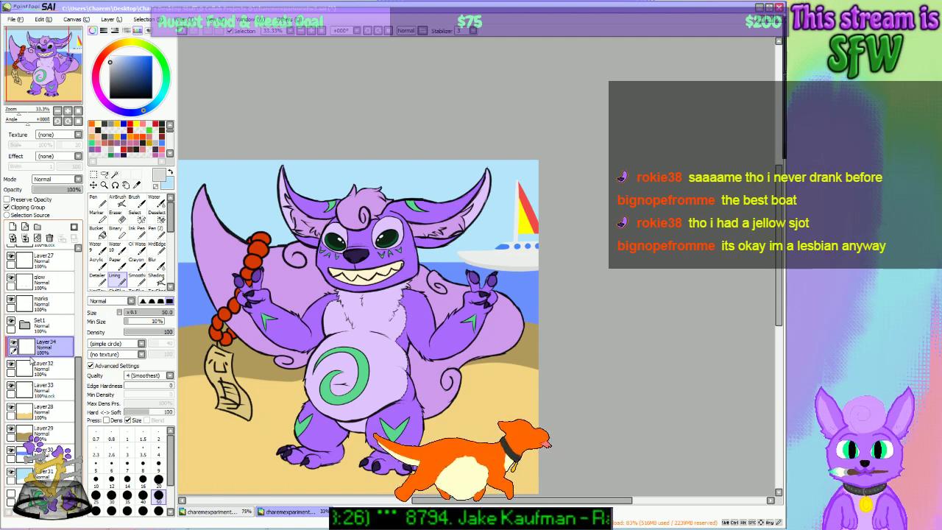
pyautogui.click(12, 227)
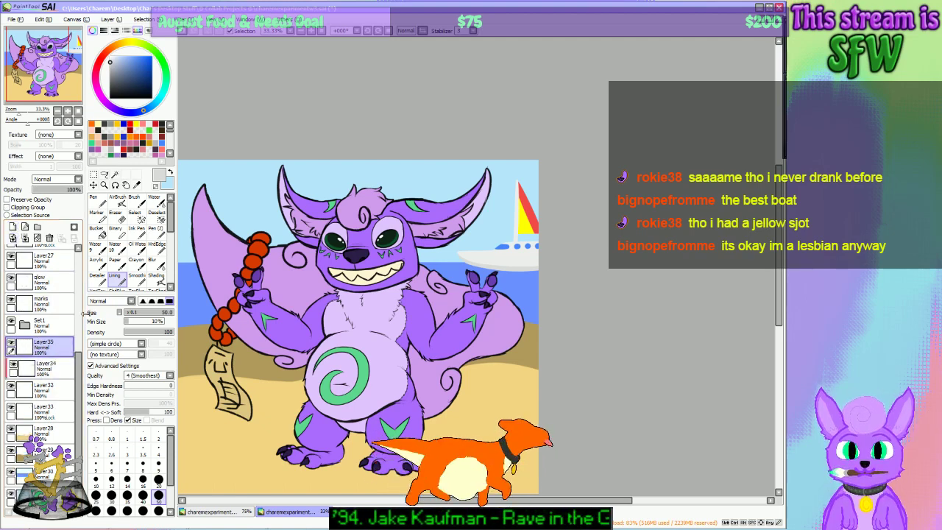
pyautogui.moveTo(44, 346); pyautogui.dragTo(55, 390)
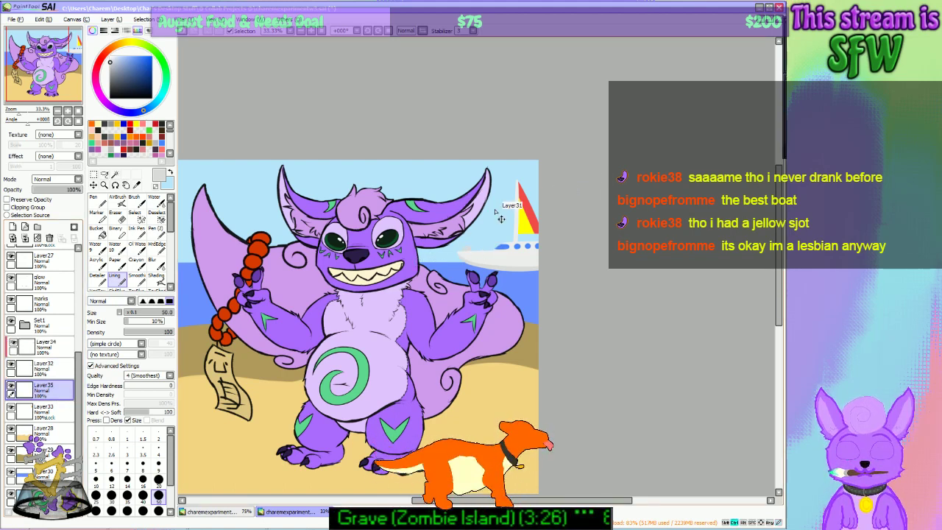
pyautogui.click(158, 479)
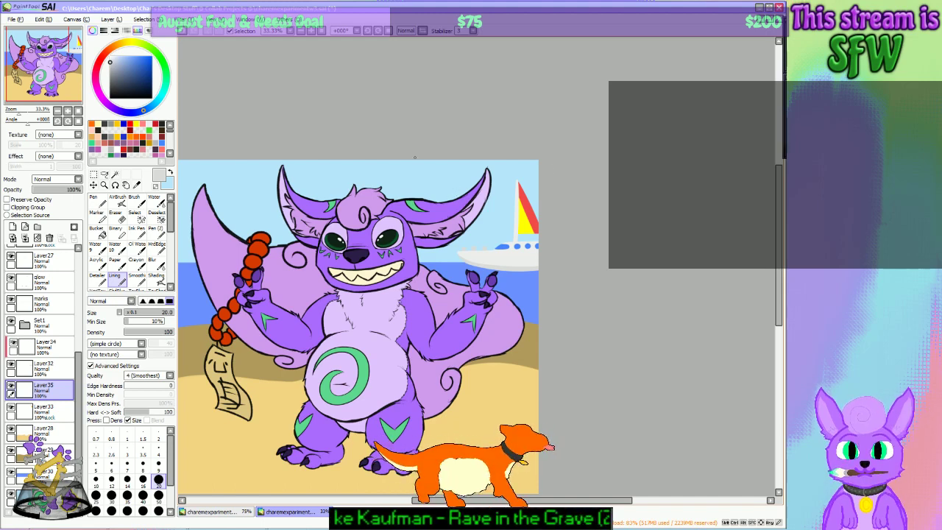
# Step: Paint a small light-grey railing post at the tip of the boat's bow and check it close up and in the full picture
pyautogui.click(310, 31)
pyautogui.click(310, 31)
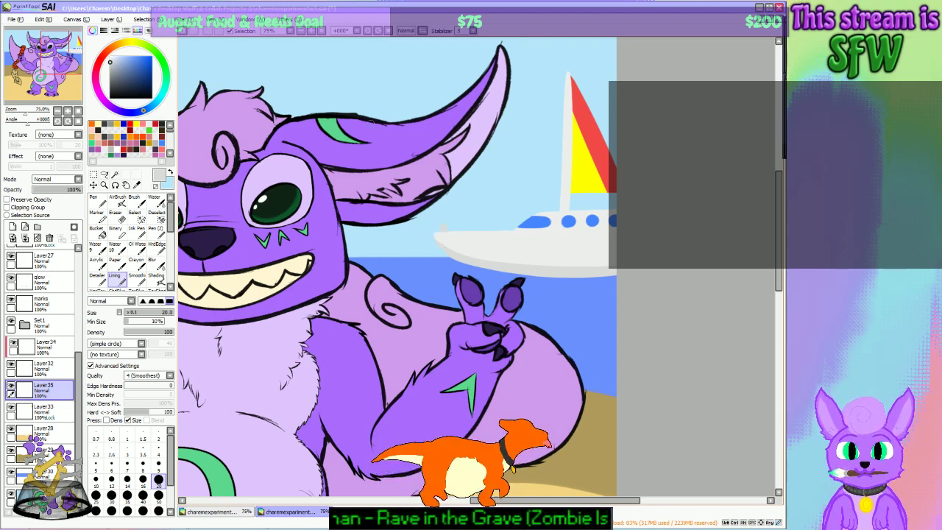
pyautogui.click(303, 32)
pyautogui.click(301, 34)
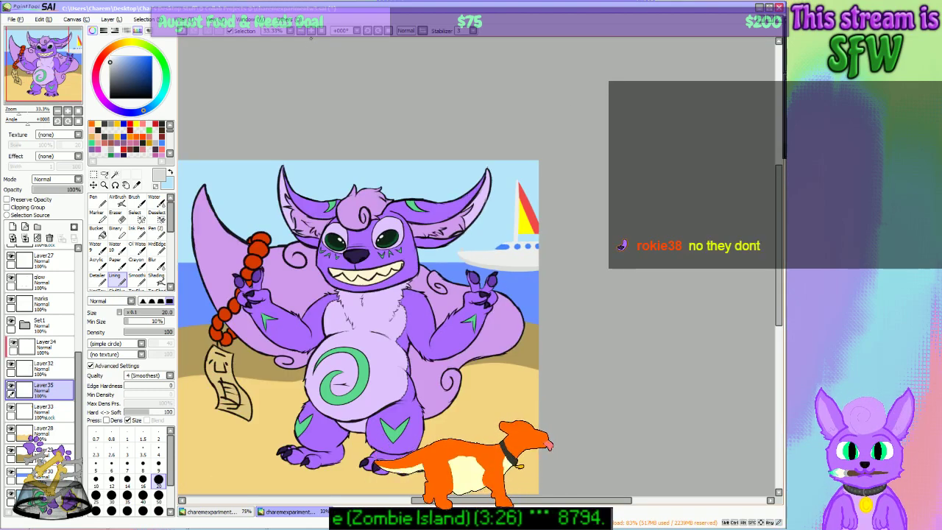
pyautogui.click(312, 36)
pyautogui.click(312, 35)
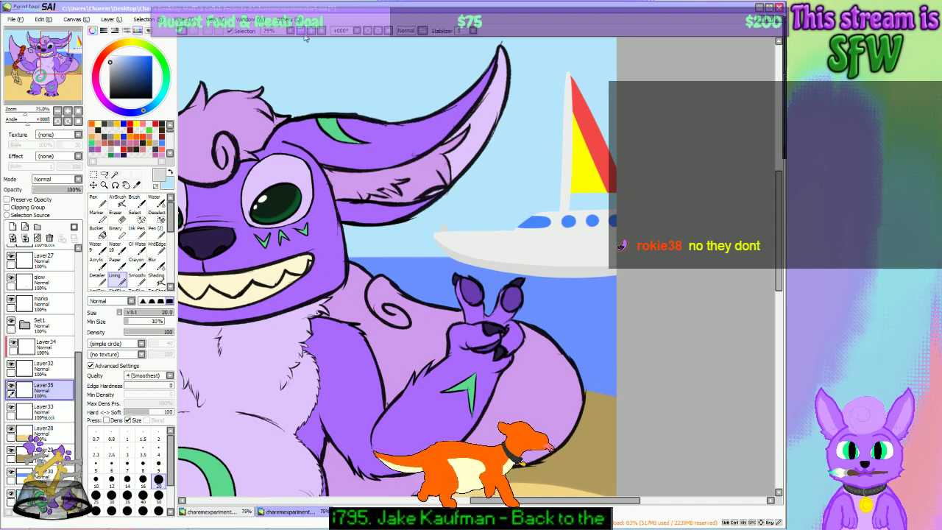
pyautogui.click(302, 32)
pyautogui.click(302, 33)
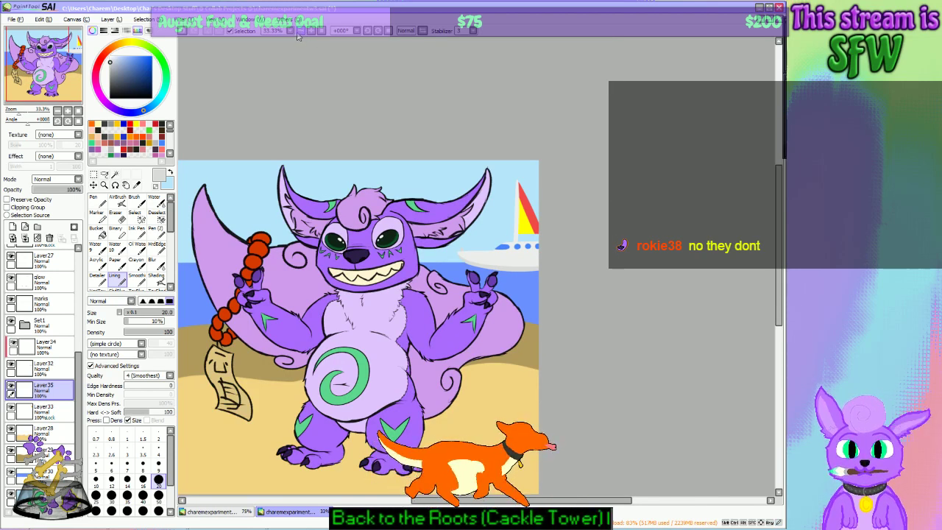
# Step: Merge the boat layers Layer34, Layer32 and Layer35 down into Layer33, checking visibility between merges, and try shifting the merged boat slightly
pyautogui.click(50, 344)
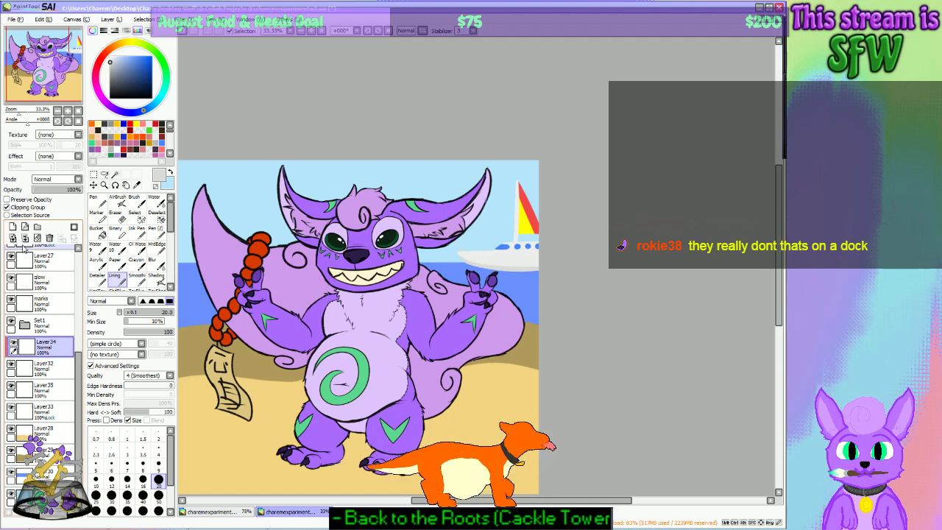
pyautogui.click(25, 238)
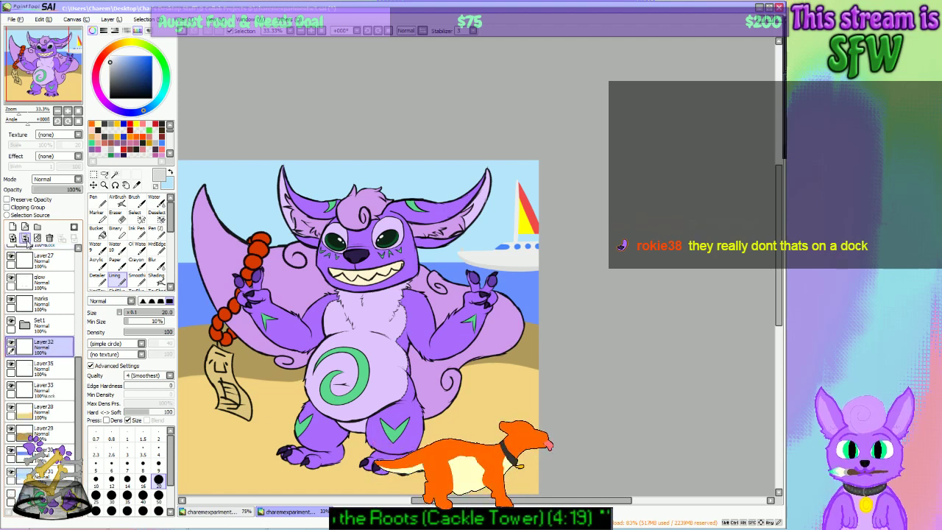
pyautogui.click(11, 343)
pyautogui.click(11, 343)
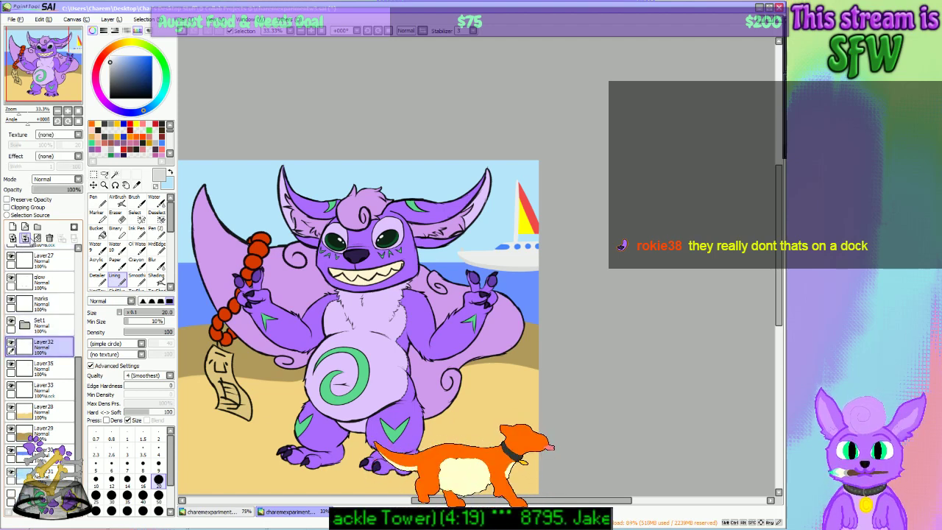
pyautogui.click(24, 237)
pyautogui.click(11, 342)
pyautogui.click(11, 343)
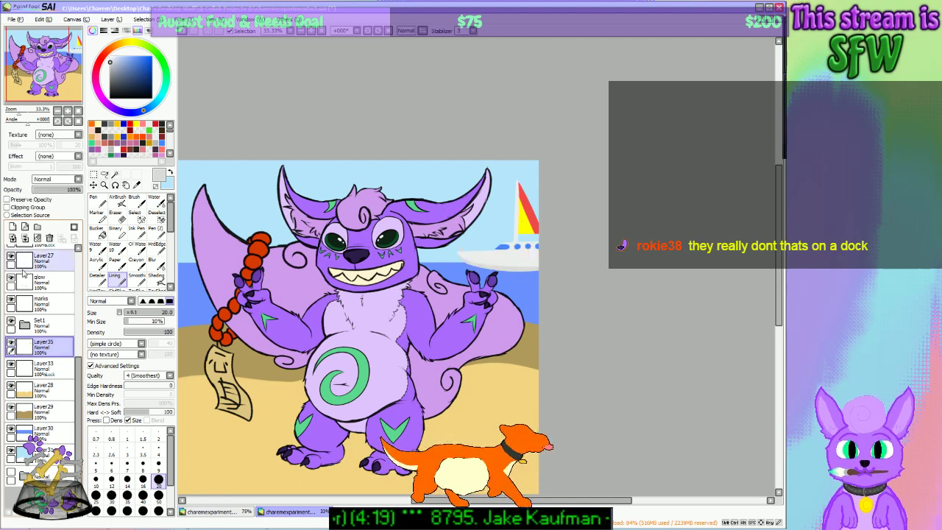
pyautogui.click(24, 237)
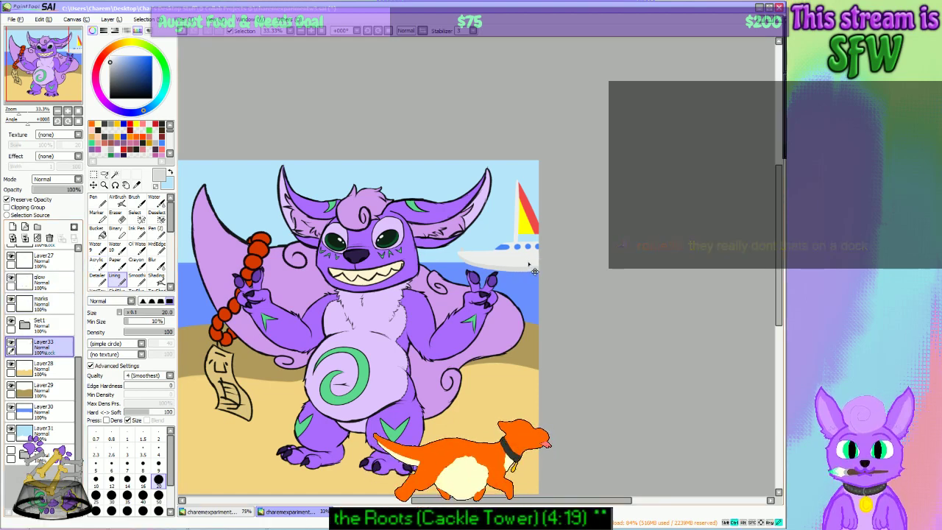
pyautogui.moveTo(530, 263)
pyautogui.mouseDown()
pyautogui.moveTo(518, 266)
pyautogui.moveTo(529, 273)
pyautogui.moveTo(532, 263)
pyautogui.mouseUp()
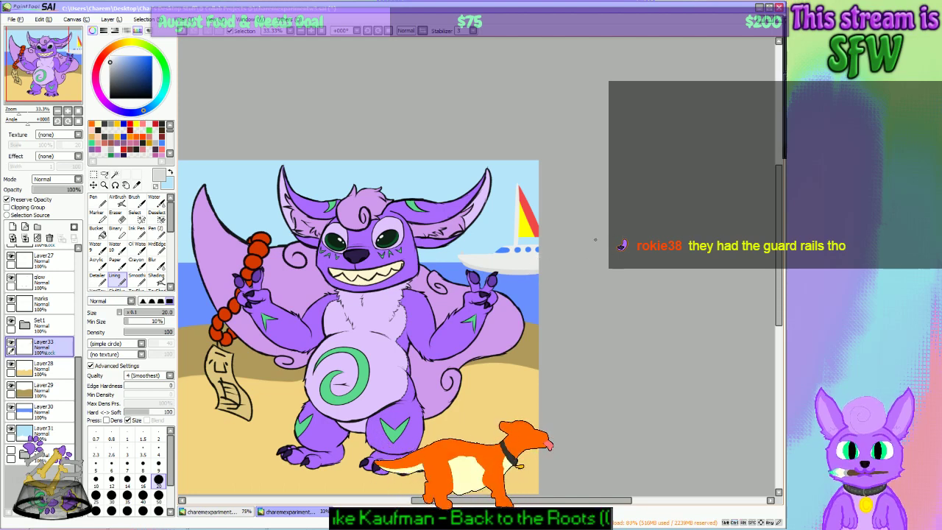
pyautogui.hotkey('ctrl', 'f')
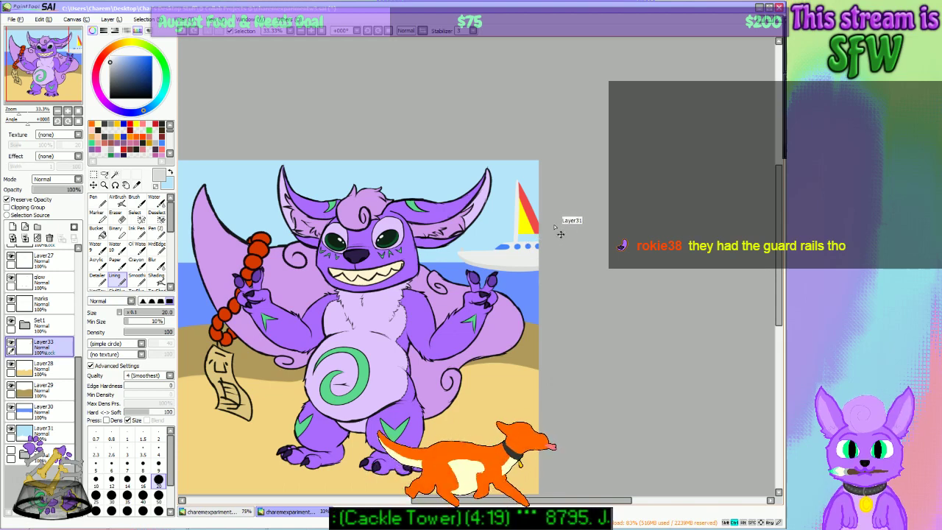
# Step: Add a new layer beneath Layer33 and paint a row of small light-grey railing posts along the boat's bow deck
pyautogui.click(312, 31)
pyautogui.click(312, 31)
pyautogui.click(312, 31)
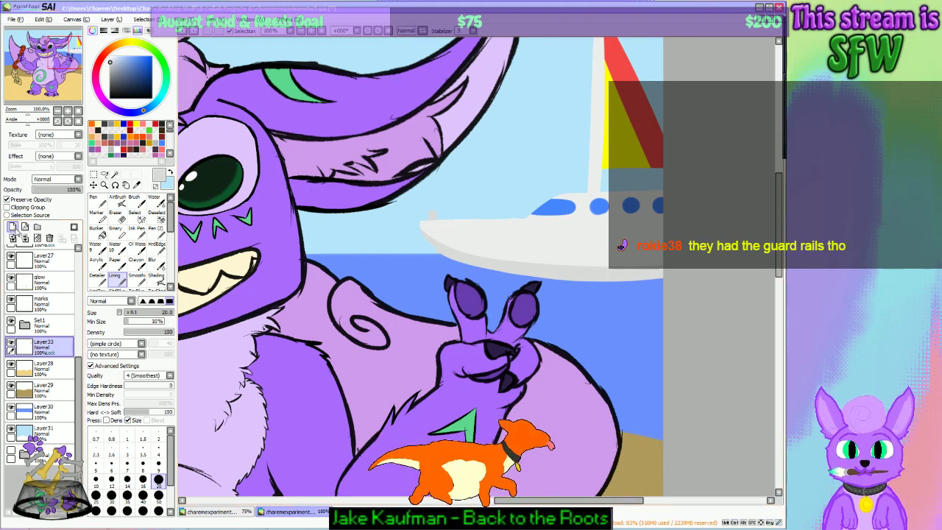
pyautogui.click(13, 226)
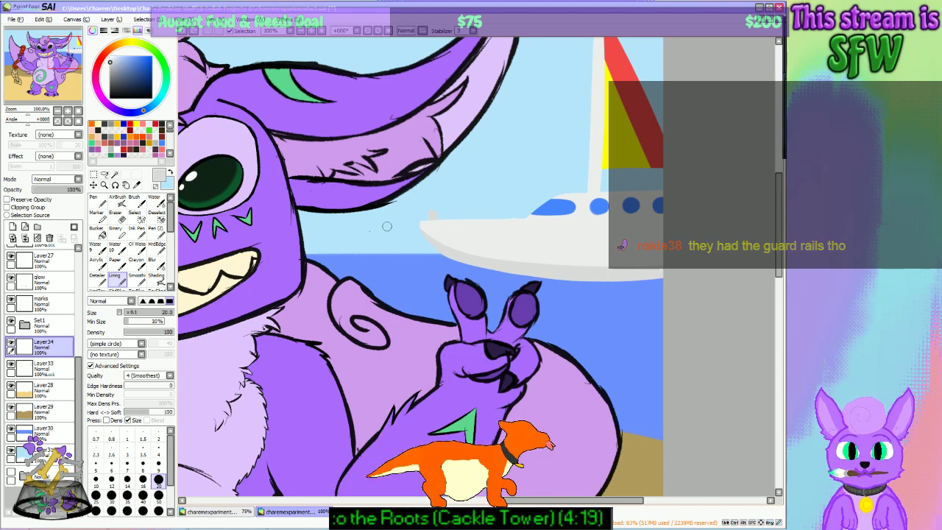
pyautogui.moveTo(60, 351); pyautogui.dragTo(76, 356)
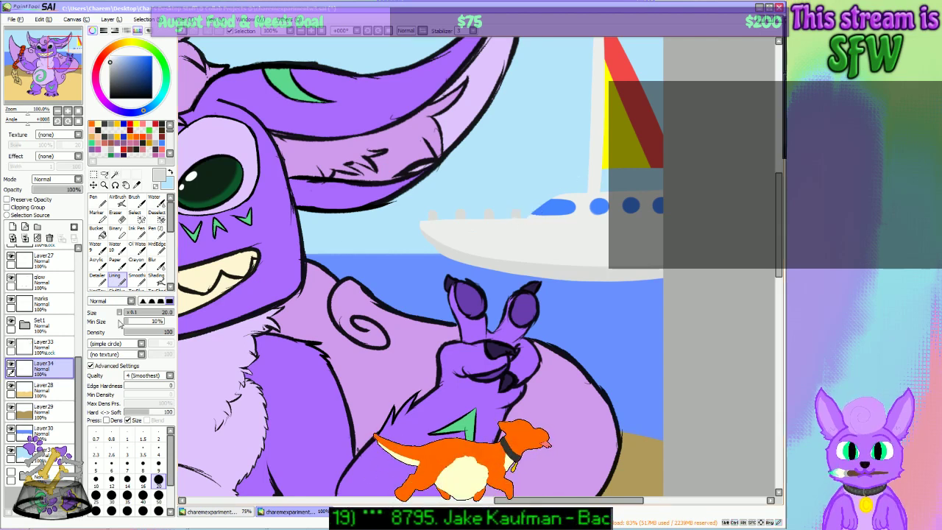
# Step: Turn off Preserve Opacity on Layer33, and on Layer34 paint a thin rail joining the bow posts with brush size 9
pyautogui.click(57, 351)
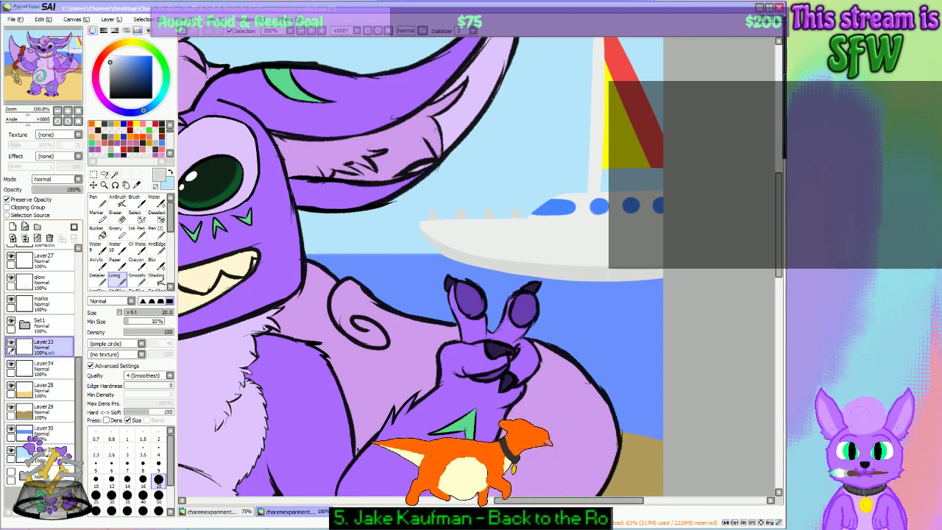
pyautogui.click(6, 200)
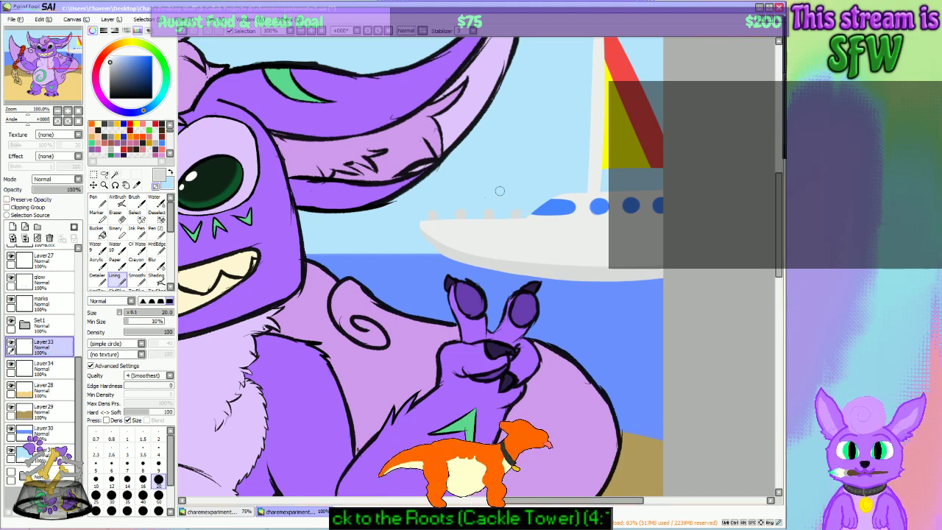
pyautogui.click(52, 368)
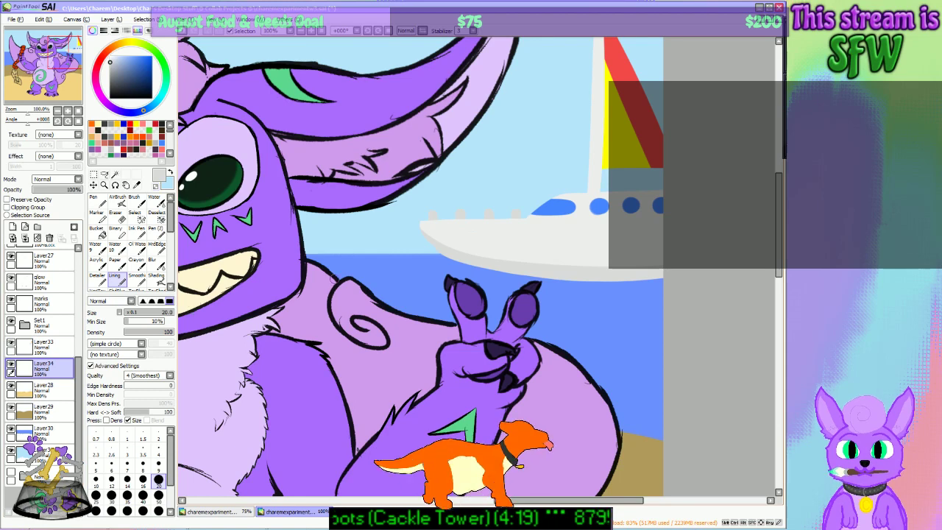
pyautogui.click(159, 463)
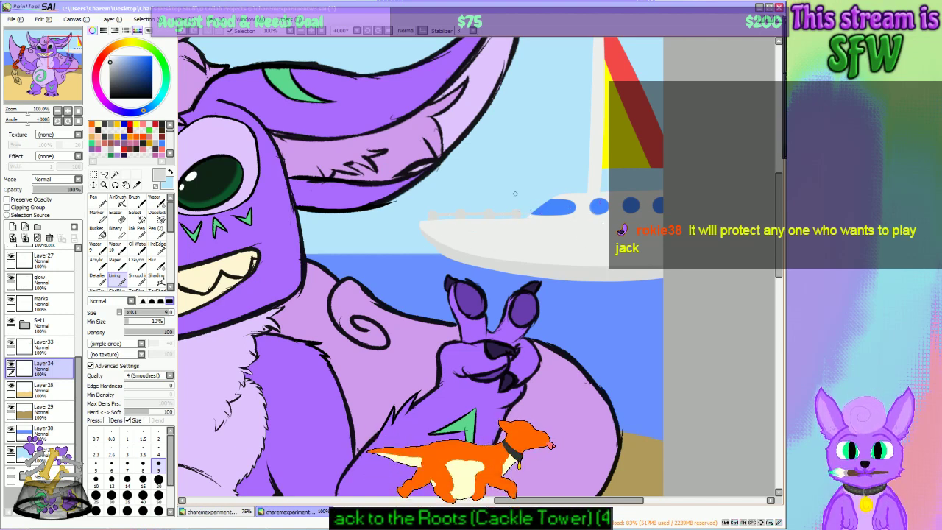
# Step: Examine the boat's bow railing at several magnifications, from the full picture at 33.3% up to 150%
pyautogui.click(301, 34)
pyautogui.click(302, 34)
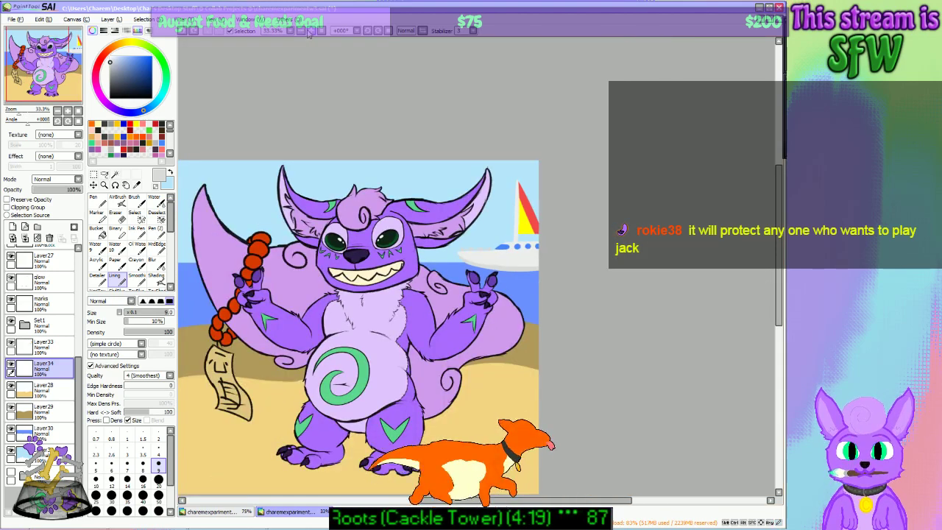
pyautogui.click(312, 33)
pyautogui.click(312, 34)
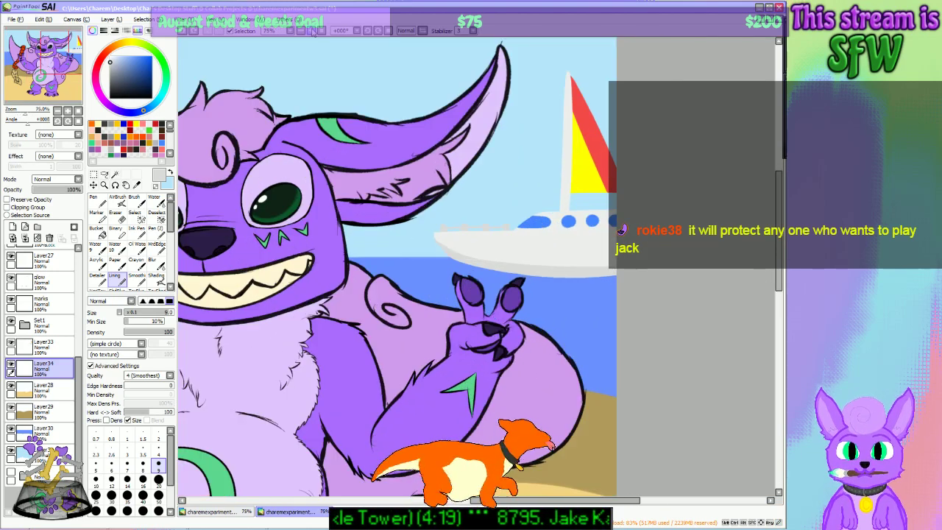
pyautogui.click(312, 34)
pyautogui.click(312, 34)
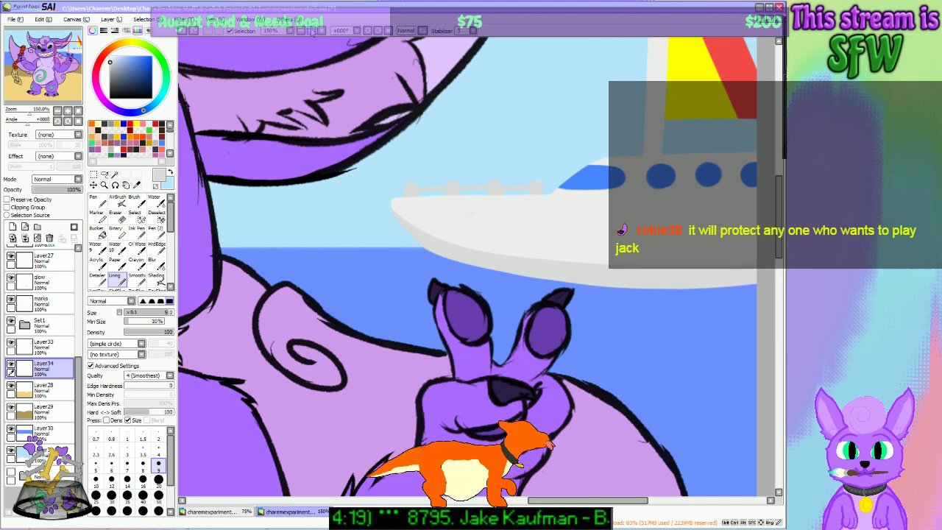
pyautogui.click(301, 34)
pyautogui.click(301, 34)
pyautogui.click(302, 34)
pyautogui.click(302, 33)
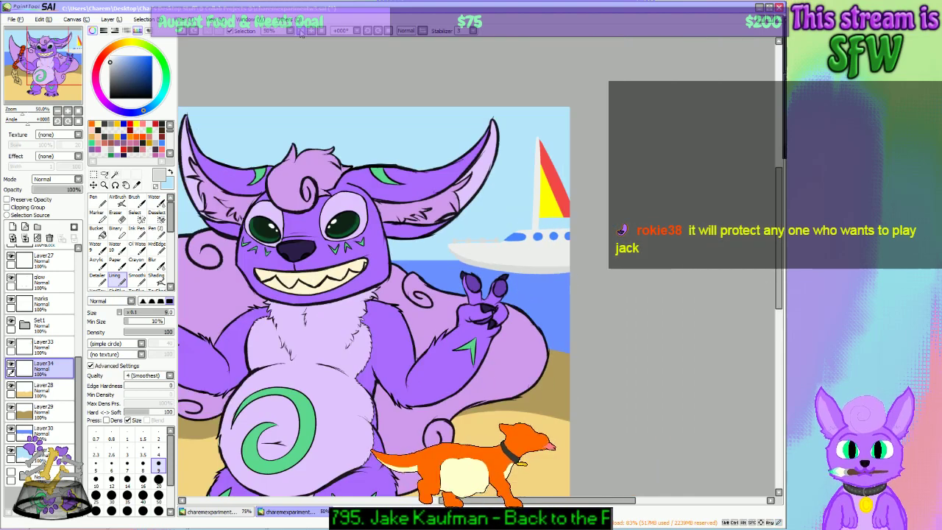
pyautogui.click(301, 34)
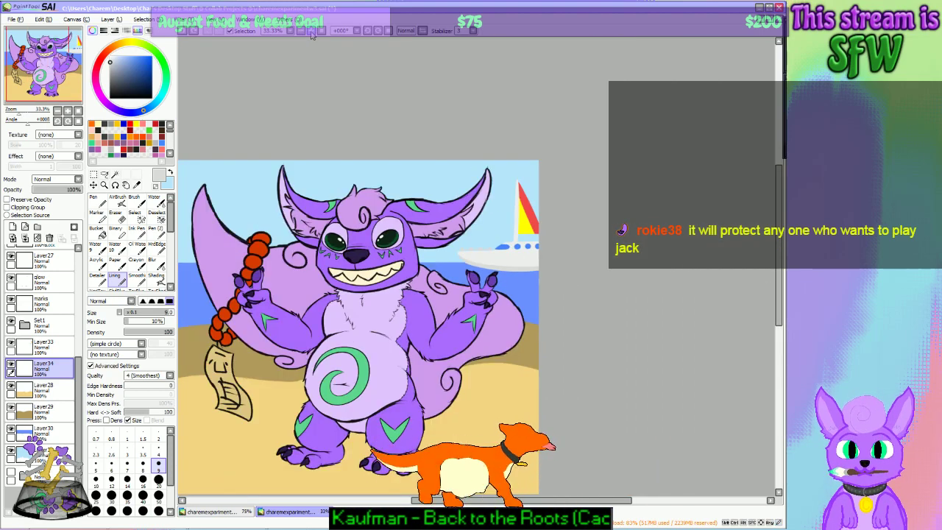
pyautogui.click(312, 34)
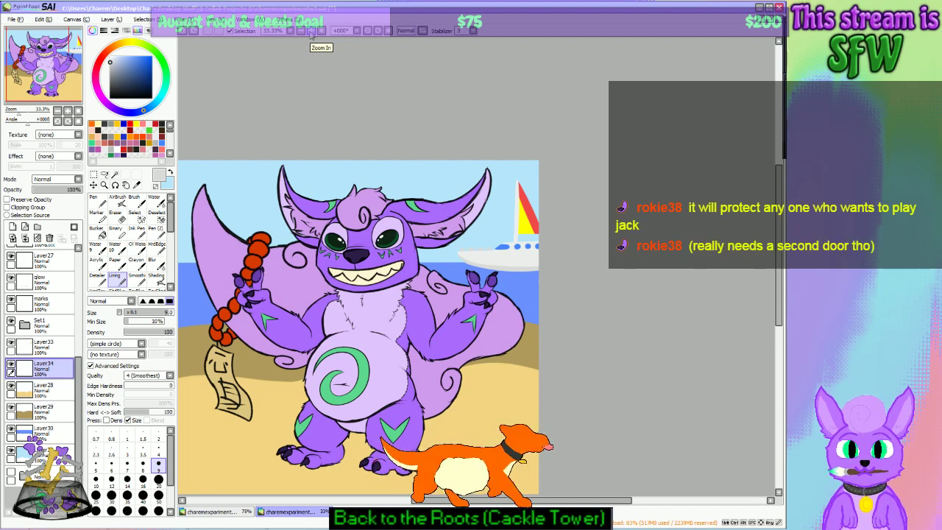
# Step: Hide and reshow Layer33 to check which parts of the bow railing lie on which layer
pyautogui.click(312, 34)
pyautogui.click(312, 34)
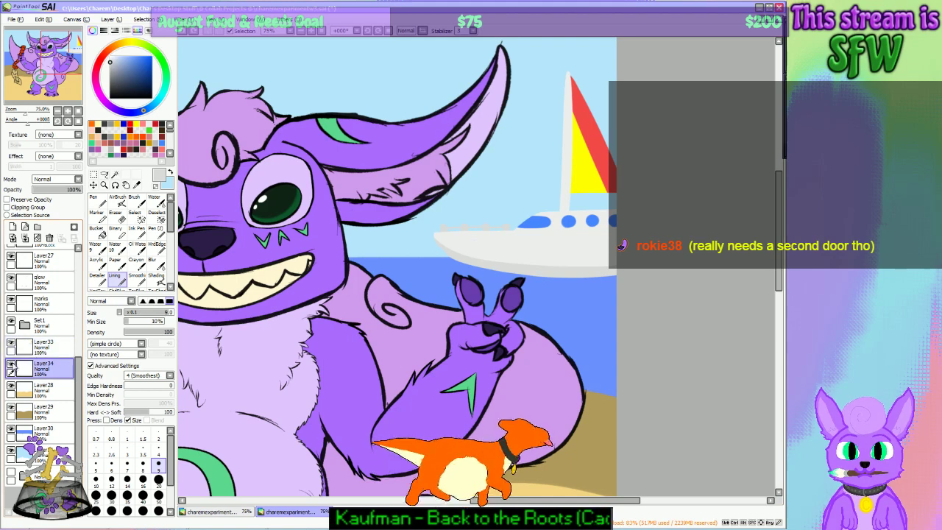
pyautogui.click(11, 343)
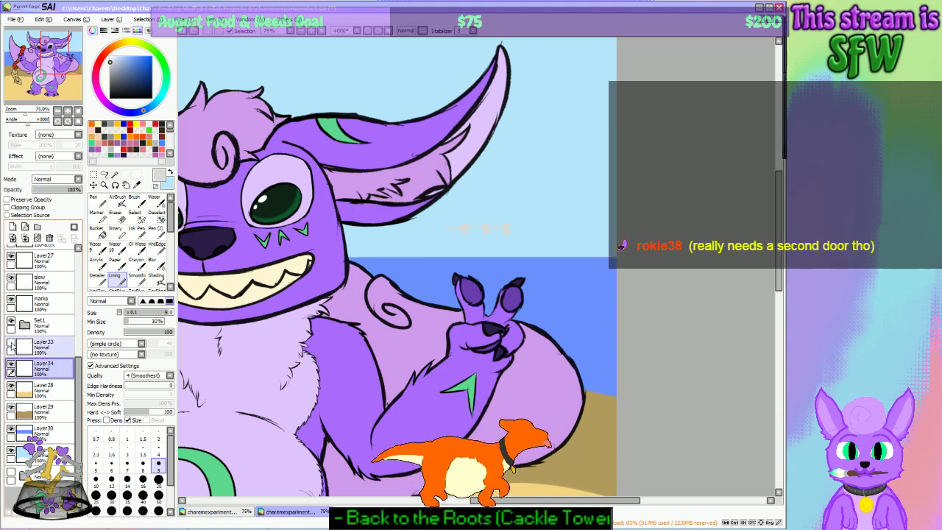
pyautogui.click(11, 343)
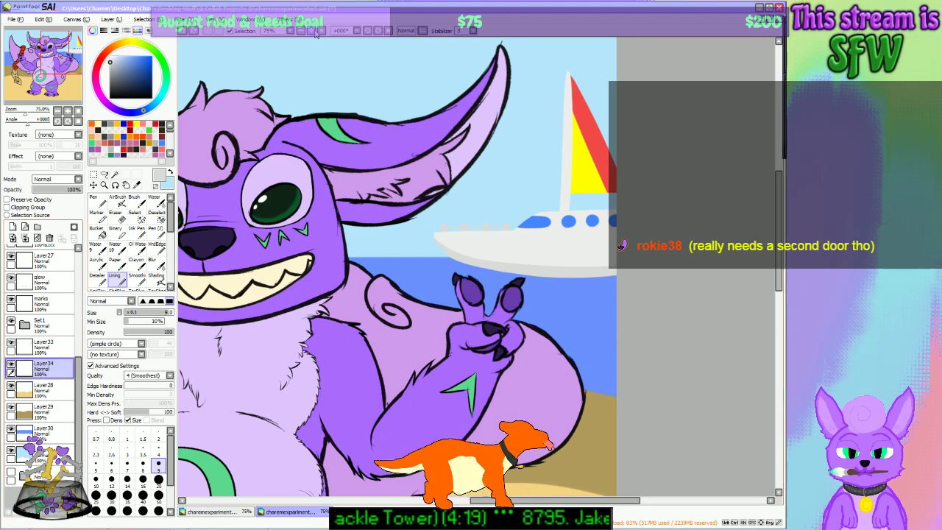
pyautogui.scroll(2, 479, 262)
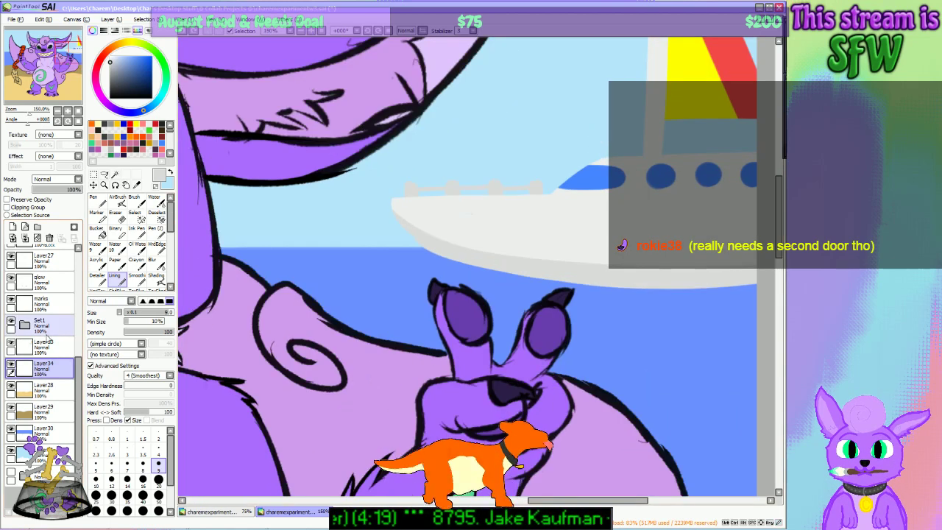
# Step: Select the railing's front end on Layer33 with the size 9 Select brush, cut and paste it, and merge the pasted piece into Layer34
pyautogui.click(42, 352)
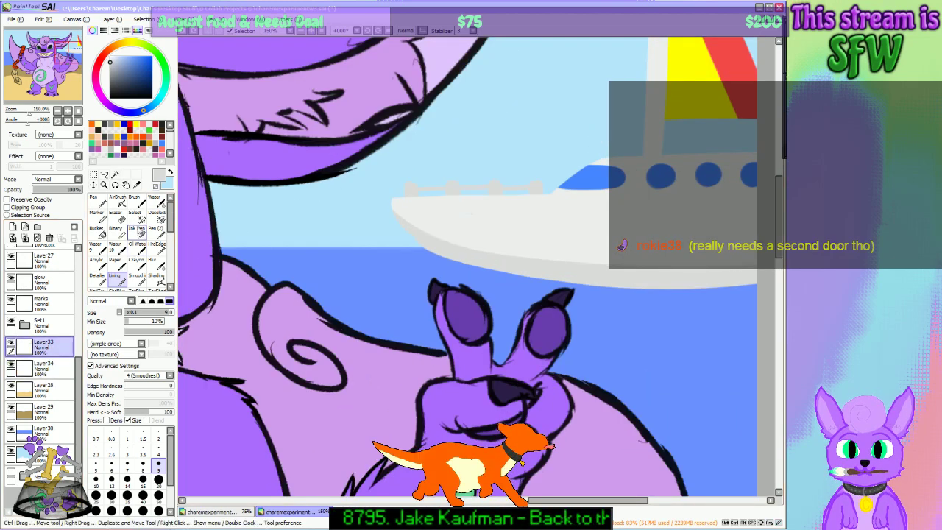
pyautogui.click(137, 217)
pyautogui.click(158, 444)
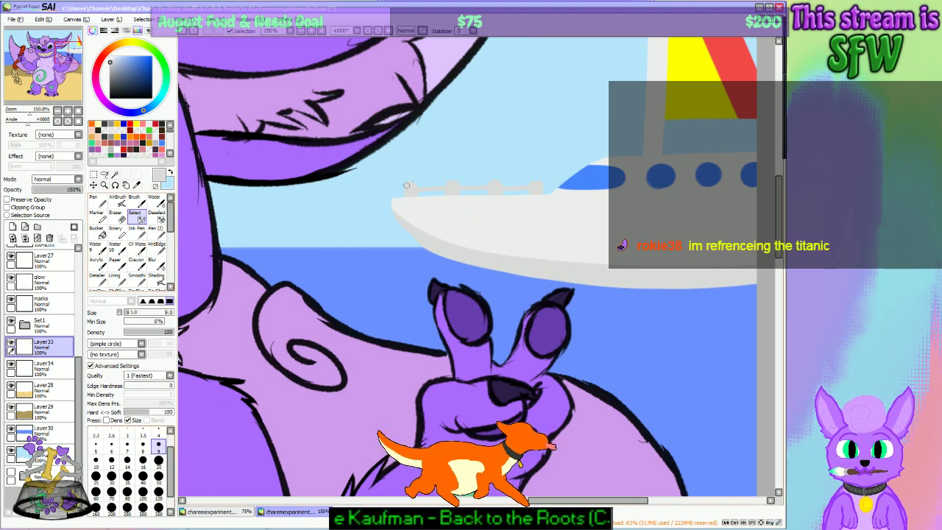
pyautogui.moveTo(406, 185)
pyautogui.mouseDown()
pyautogui.moveTo(428, 184)
pyautogui.moveTo(397, 186)
pyautogui.moveTo(423, 190)
pyautogui.moveTo(413, 196)
pyautogui.moveTo(421, 197)
pyautogui.mouseUp()
pyautogui.press('-')
pyautogui.hotkey('ctrl', 'z')
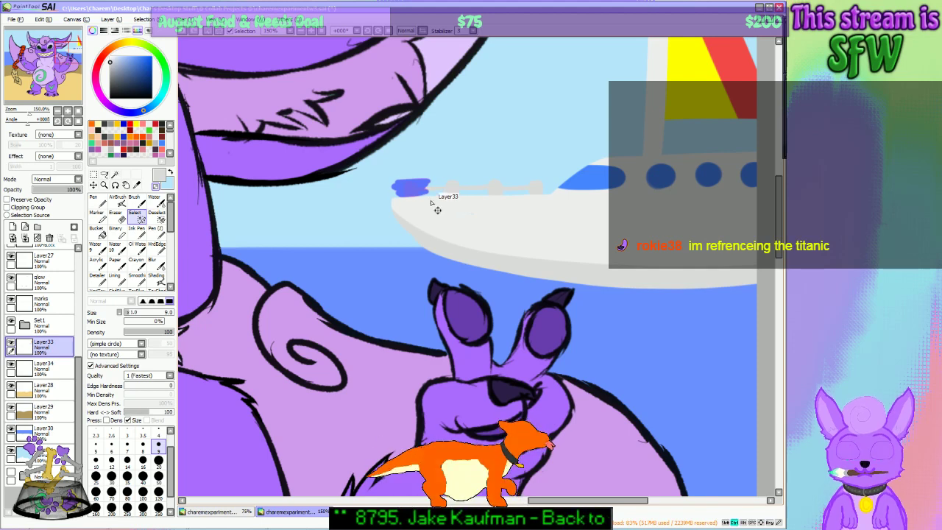
pyautogui.hotkey('ctrl', 'x')
pyautogui.hotkey('ctrl', 'v')
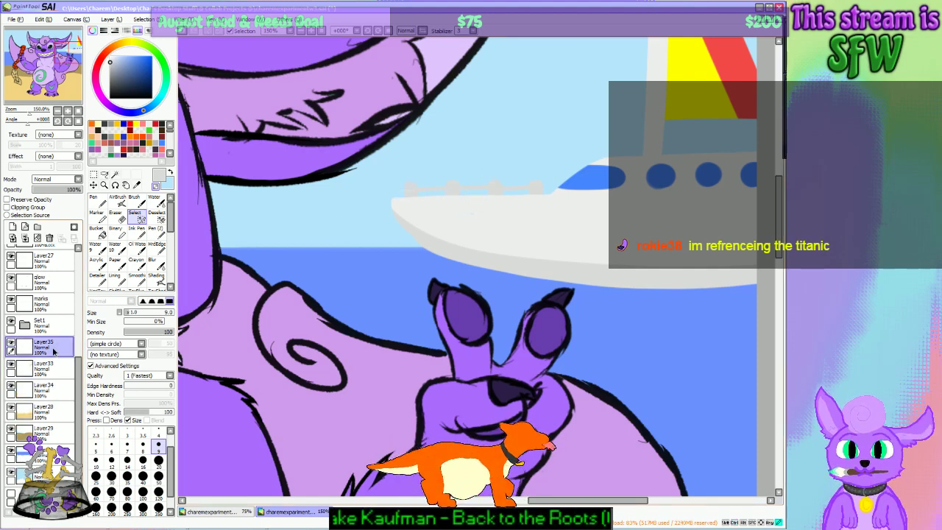
pyautogui.moveTo(56, 350); pyautogui.dragTo(53, 370)
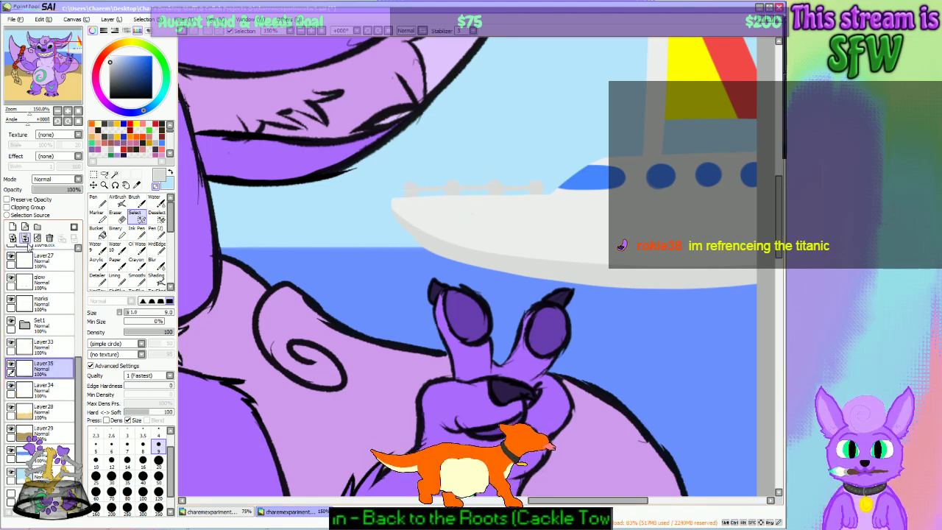
pyautogui.click(25, 238)
# Step: Transform Layer34 to shift the bow railing slightly down toward the boat's deck
pyautogui.hotkey('ctrl', 't')
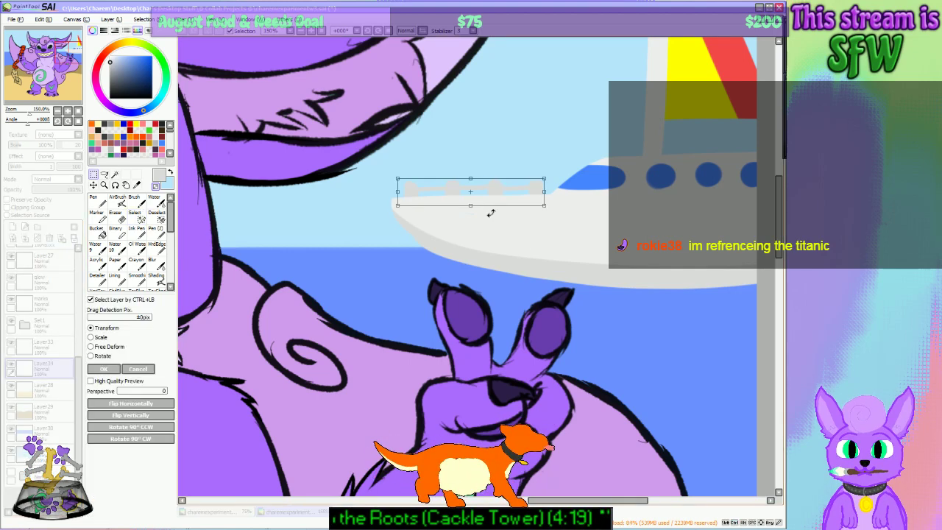
pyautogui.moveTo(494, 196); pyautogui.dragTo(493, 201)
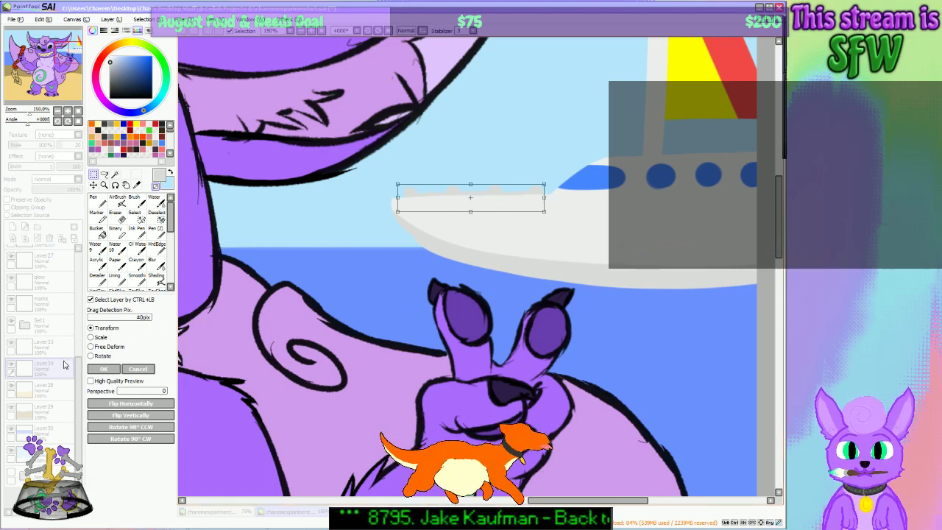
pyautogui.click(103, 369)
pyautogui.click(301, 33)
pyautogui.click(302, 32)
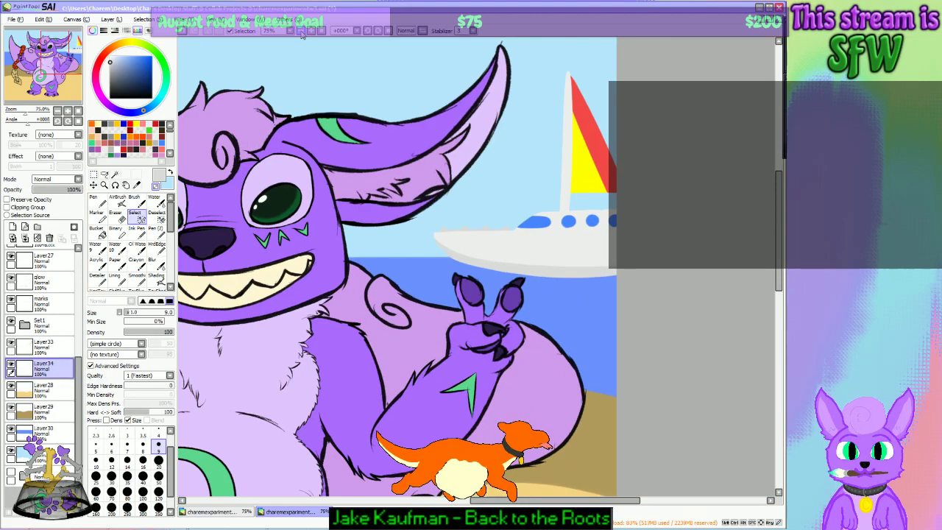
pyautogui.click(302, 33)
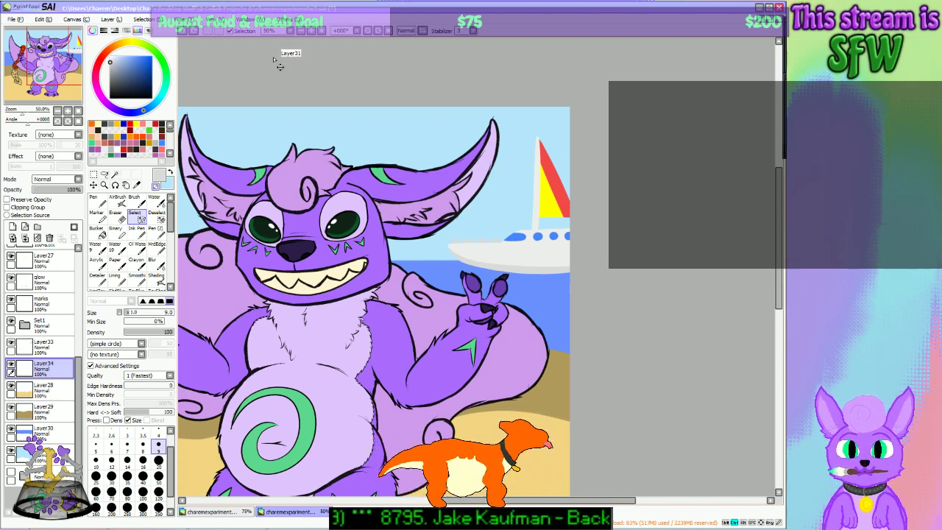
pyautogui.click(55, 454)
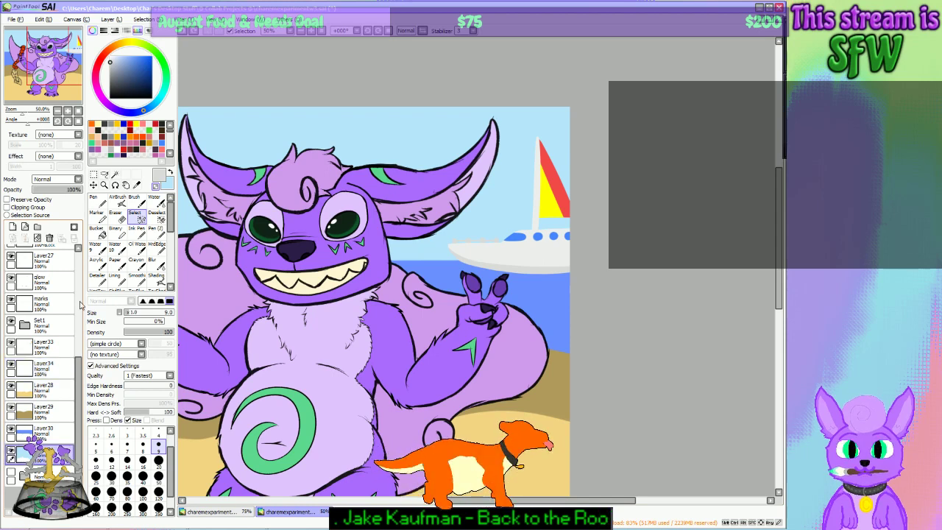
pyautogui.click(181, 19)
pyautogui.click(176, 19)
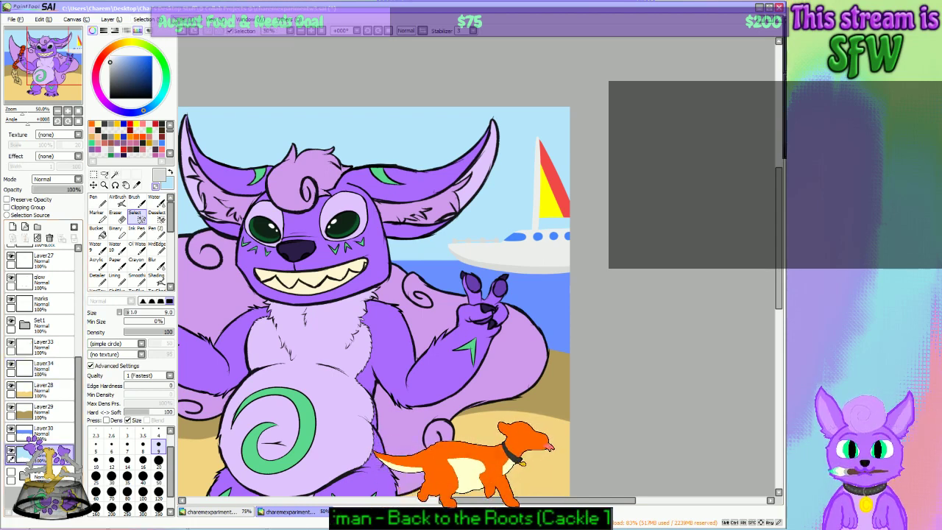
# Step: Set the Lining brush to size 20 and mix a darker blue from the sea colour sampled on Layer30
pyautogui.click(55, 434)
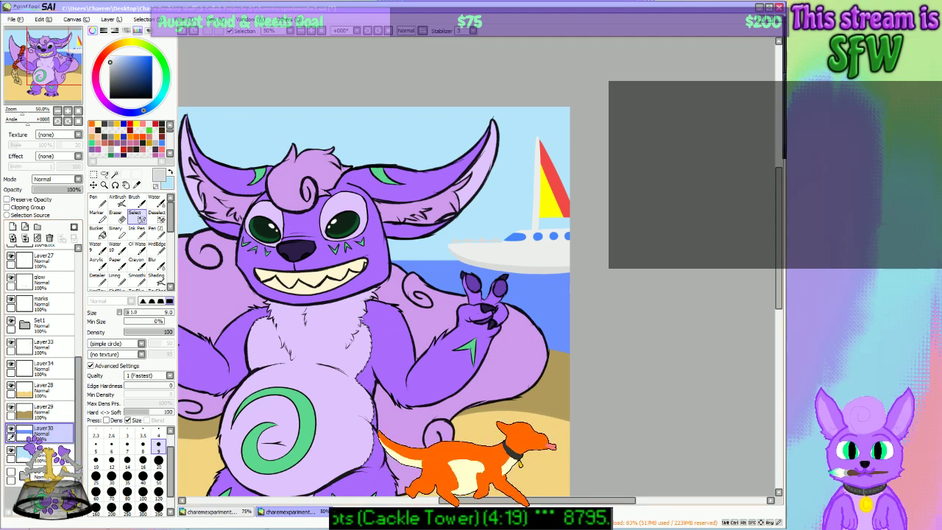
pyautogui.click(158, 460)
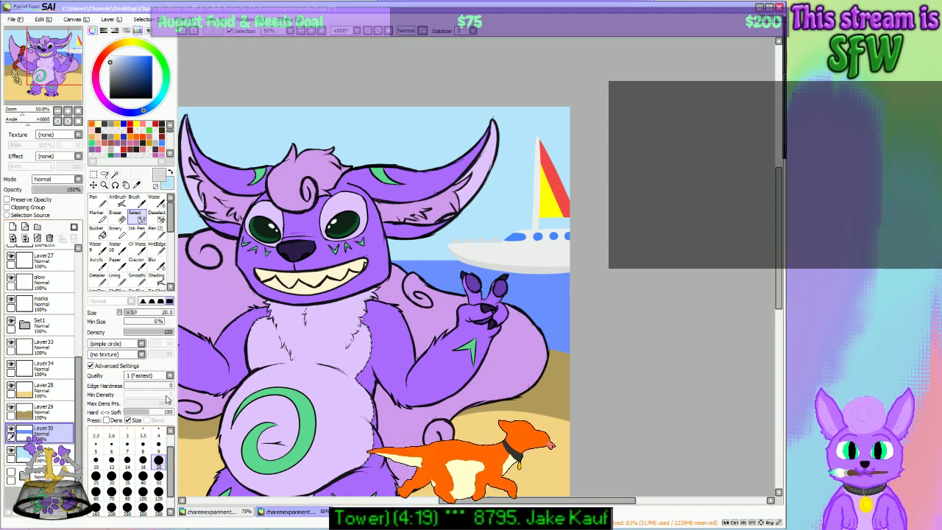
pyautogui.press('n')
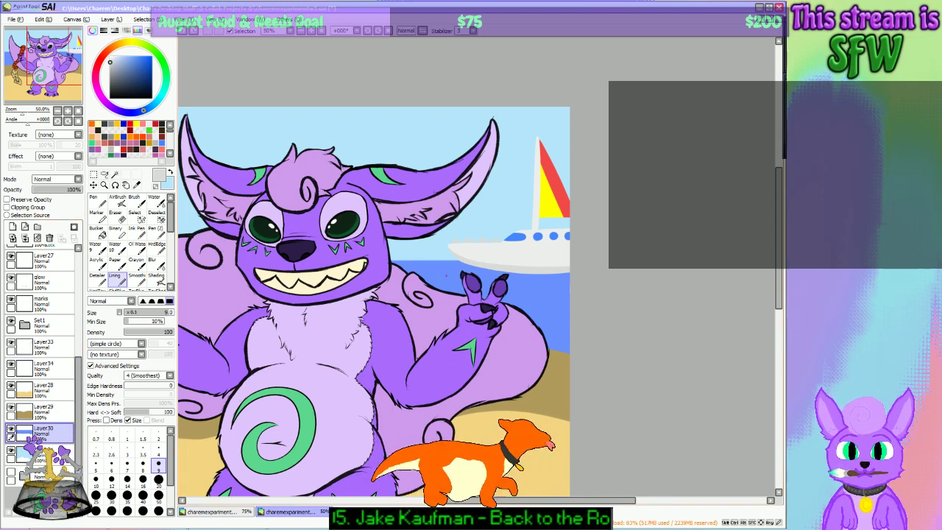
pyautogui.rightClick(446, 275)
pyautogui.click(137, 66)
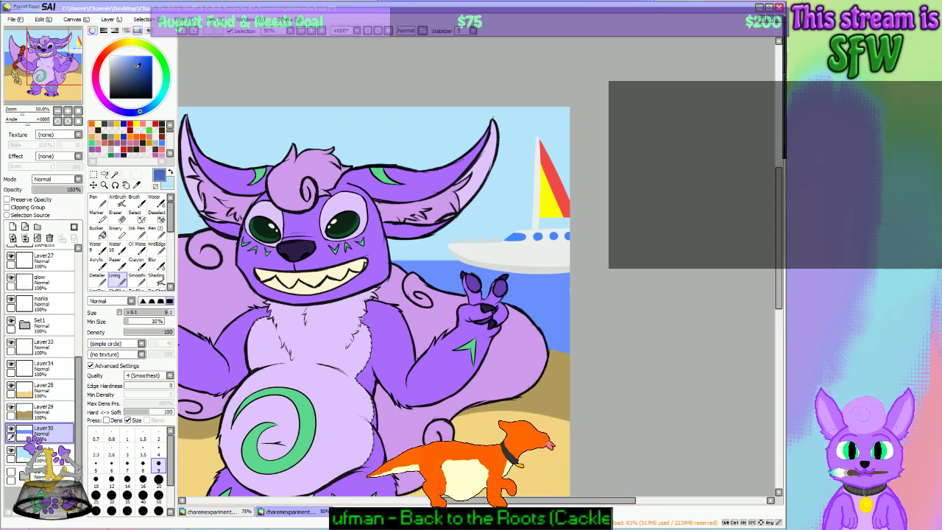
pyautogui.click(158, 479)
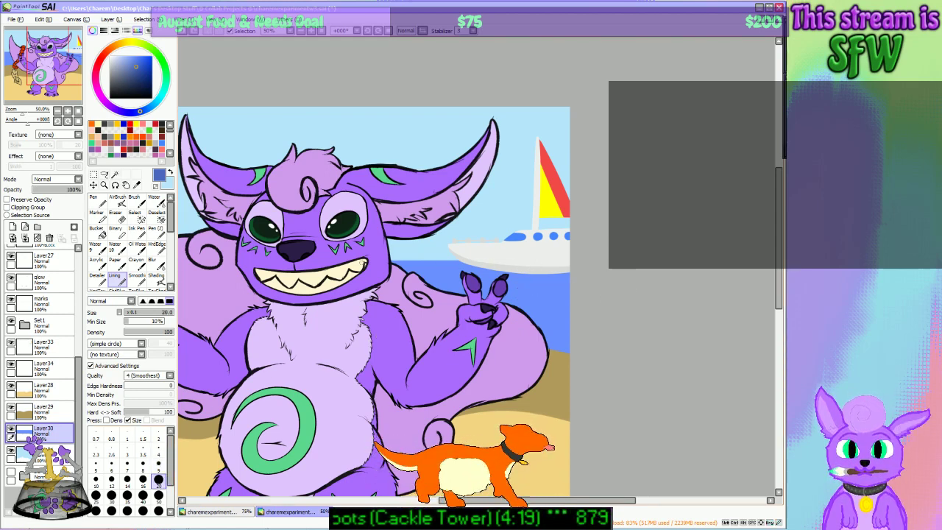
pyautogui.rightClick(443, 273)
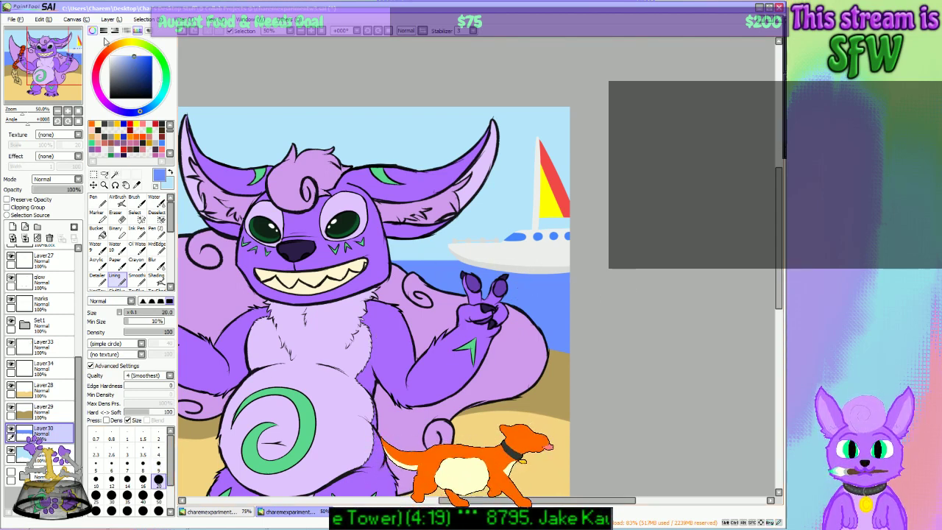
pyautogui.click(137, 65)
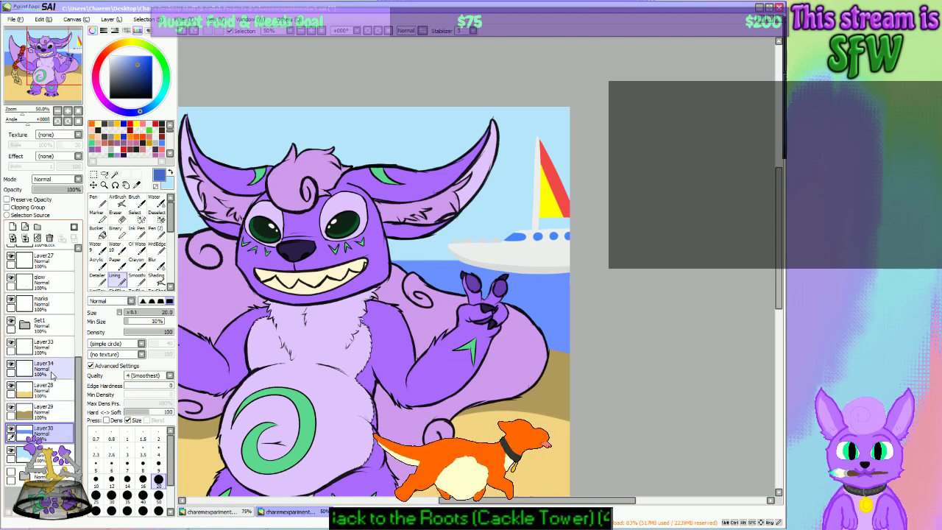
# Step: Add a new layer above Layer33 and paint a dark-blue wavy waterline along the bottom of the boat's hull
pyautogui.click(49, 345)
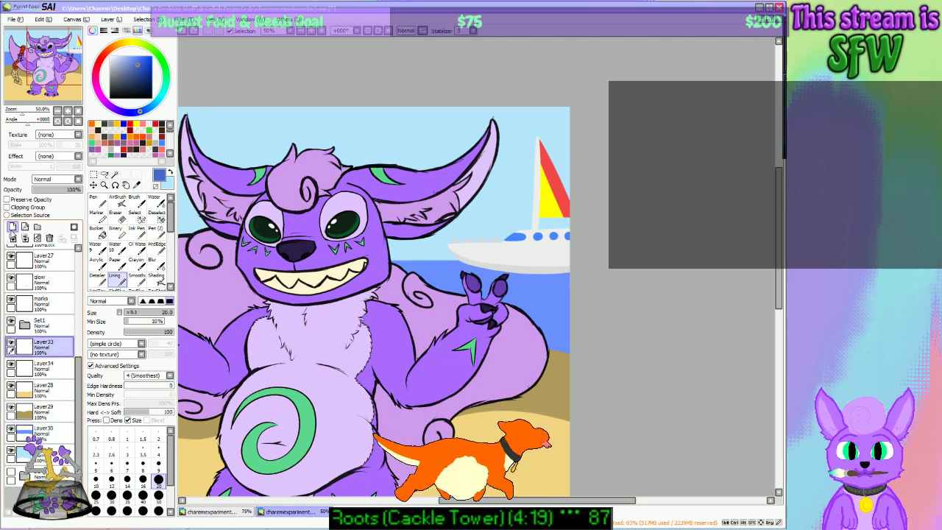
pyautogui.click(12, 227)
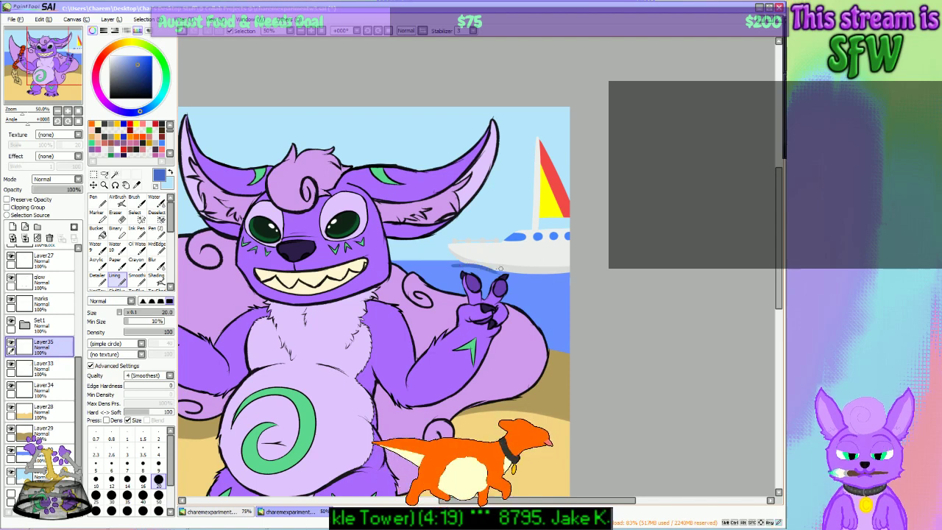
pyautogui.moveTo(462, 265); pyautogui.dragTo(527, 276)
pyautogui.hotkey('ctrl', 'z')
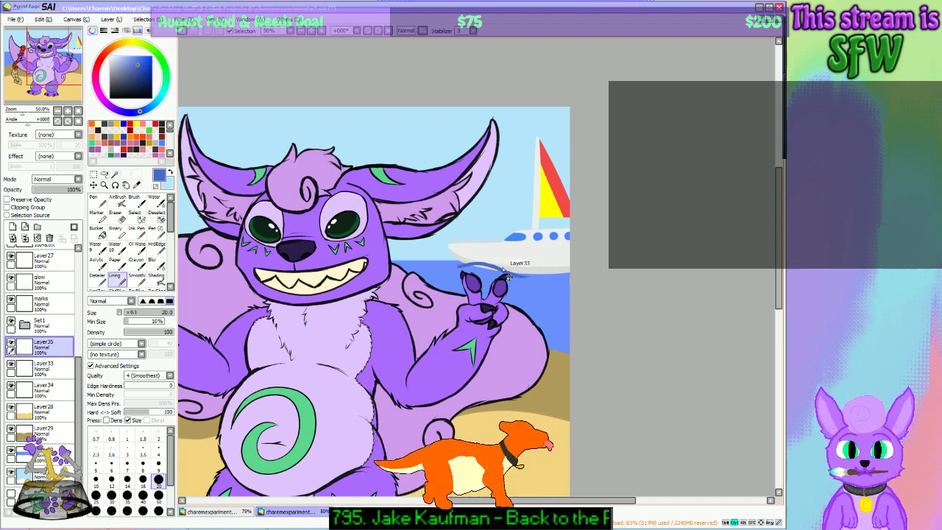
pyautogui.hotkey('ctrl', 'z')
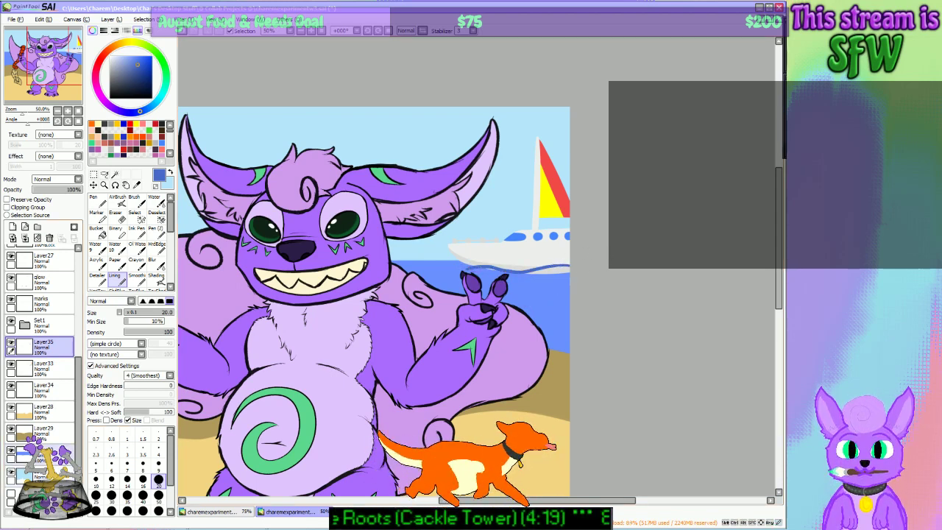
# Step: Sample the sea's light blue as the drawing colour and keep the wave line's dark blue as the secondary colour
pyautogui.click(44, 454)
pyautogui.rightClick(560, 294)
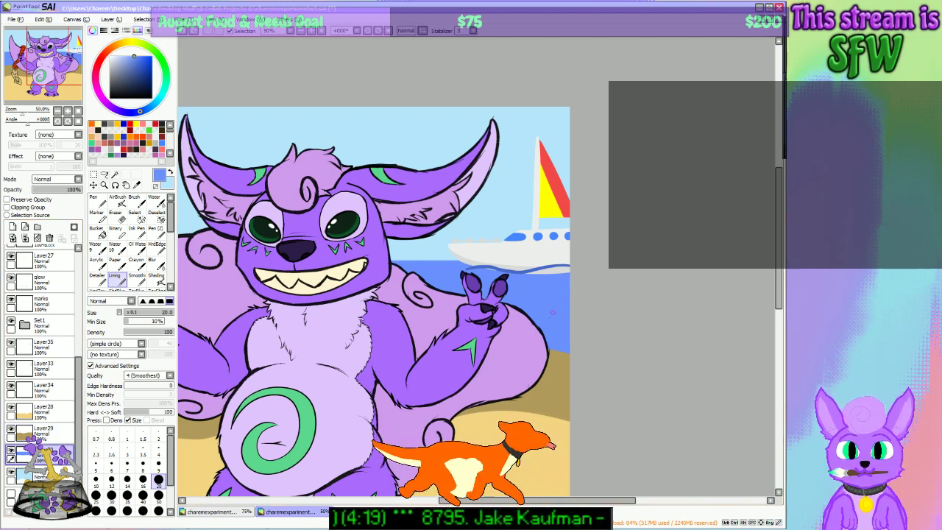
pyautogui.click(311, 31)
pyautogui.click(310, 31)
pyautogui.click(311, 31)
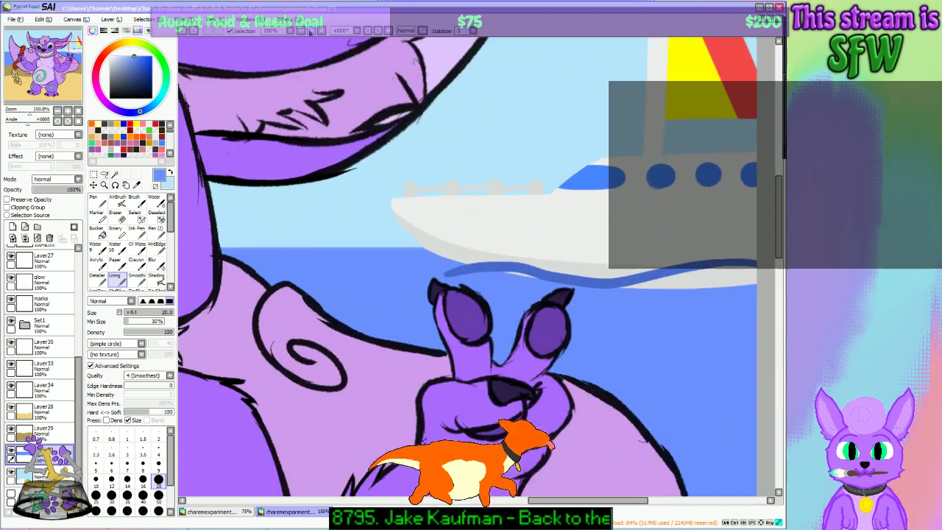
pyautogui.keyDown('alt'); pyautogui.click(597, 284); pyautogui.keyUp('alt')
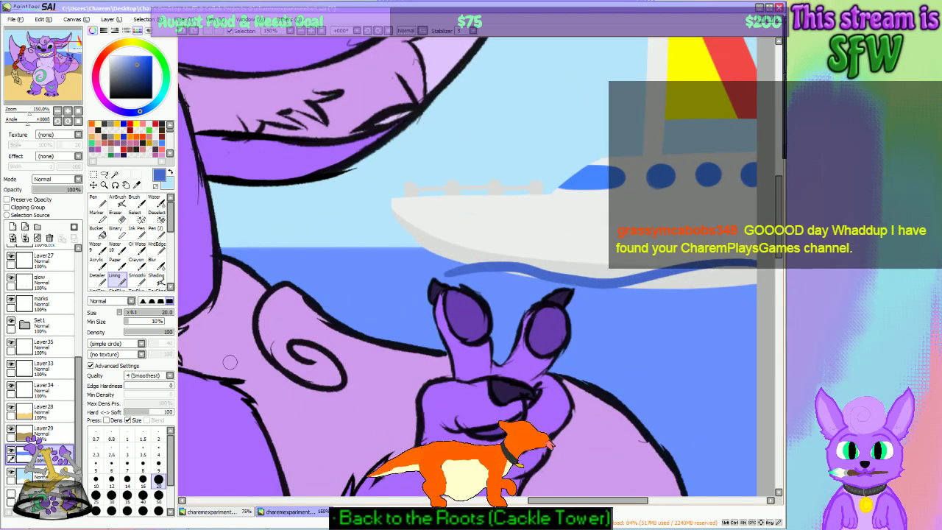
pyautogui.press('x')
pyautogui.keyDown('alt'); pyautogui.click(625, 351); pyautogui.keyUp('alt')
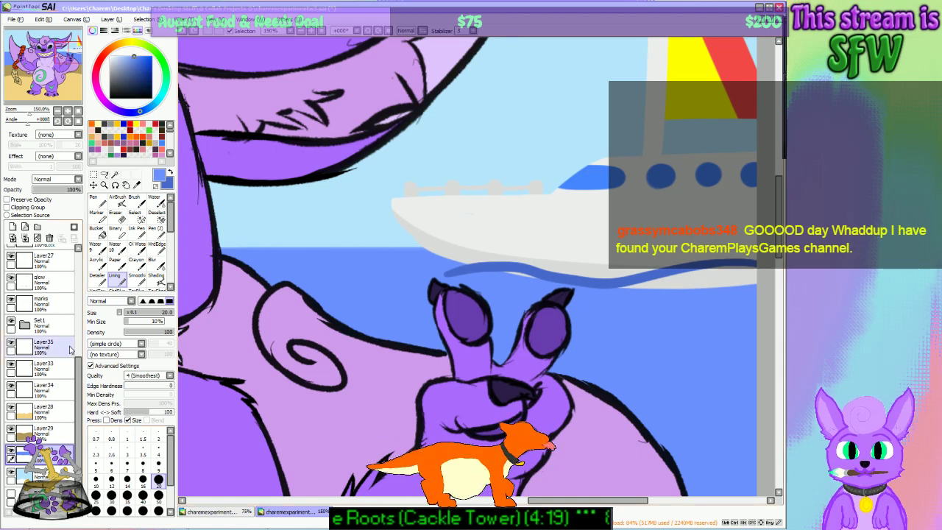
# Step: Add a new layer between Layer35 and Layer33 and paint sea blue over the hull below the wave line
pyautogui.click(28, 346)
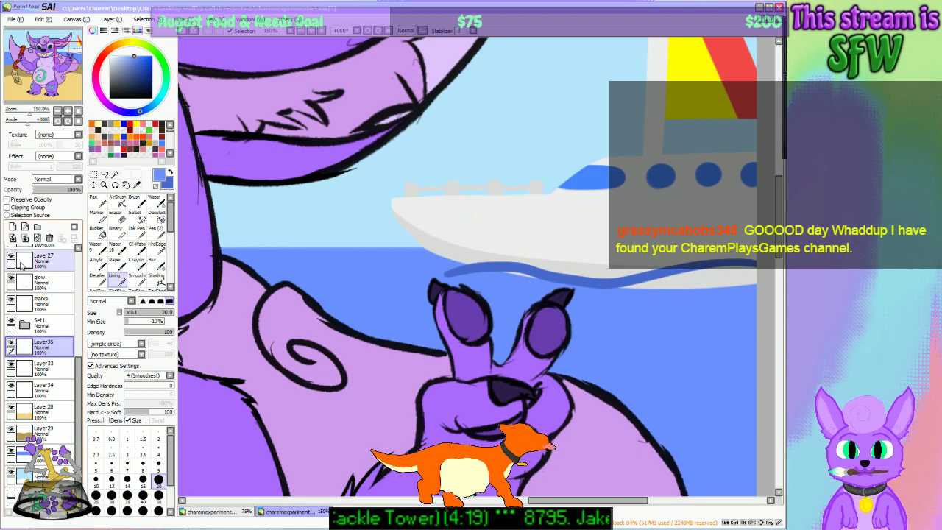
pyautogui.click(12, 226)
pyautogui.moveTo(53, 344); pyautogui.dragTo(62, 377)
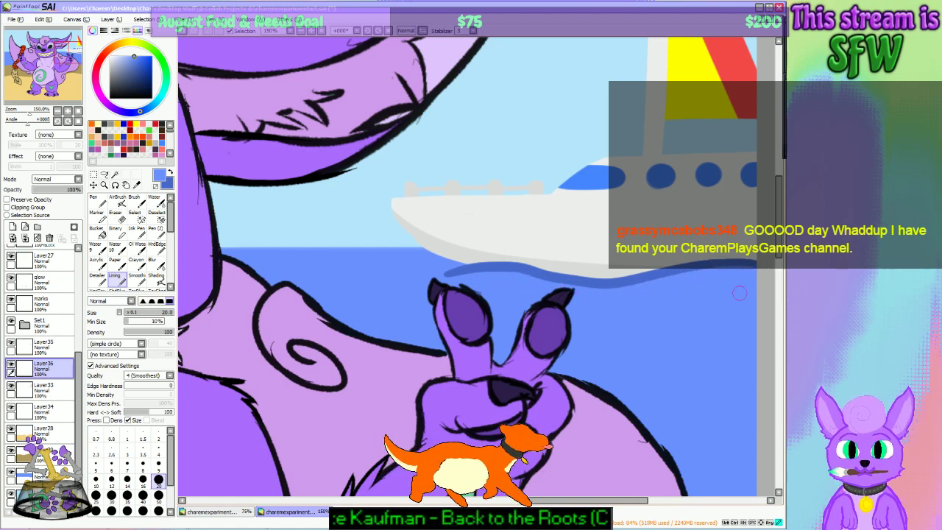
pyautogui.click(303, 35)
pyautogui.click(302, 36)
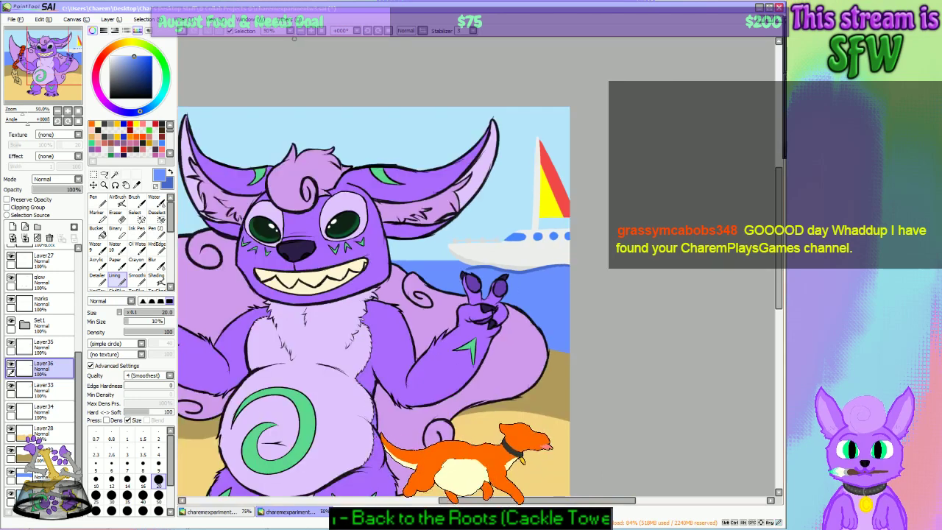
pyautogui.click(301, 35)
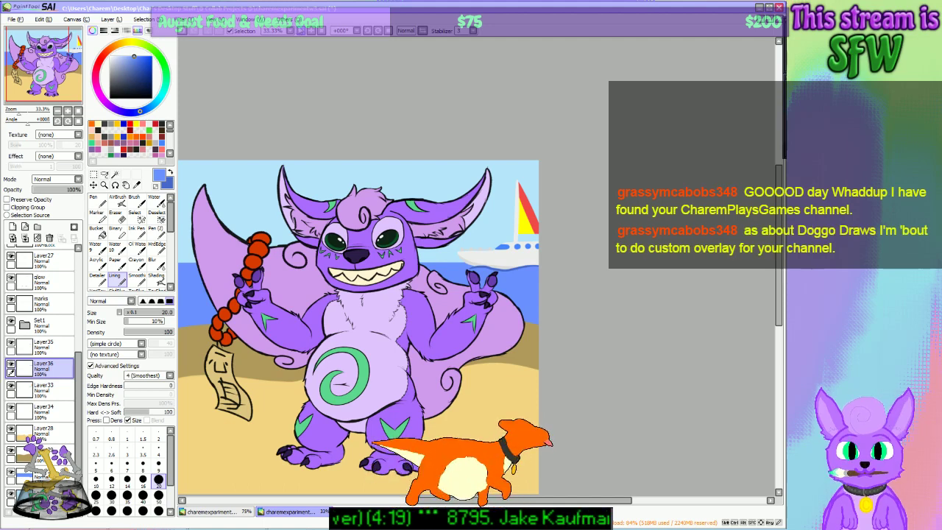
pyautogui.click(310, 33)
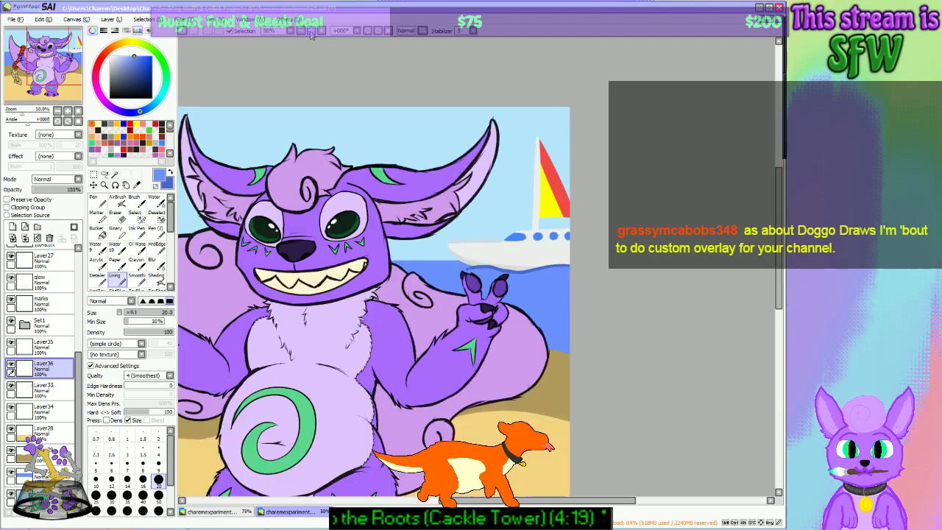
# Step: Examine the boat's hull up close, toggling the visibility of Layer36 and Layer35 to check what each one holds
pyautogui.click(311, 33)
pyautogui.click(311, 33)
pyautogui.click(311, 33)
pyautogui.click(311, 33)
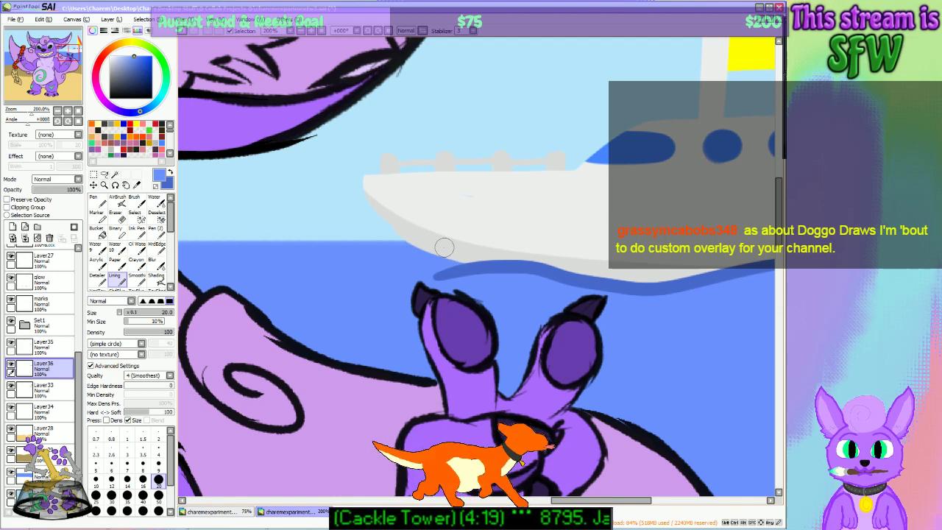
pyautogui.press('x')
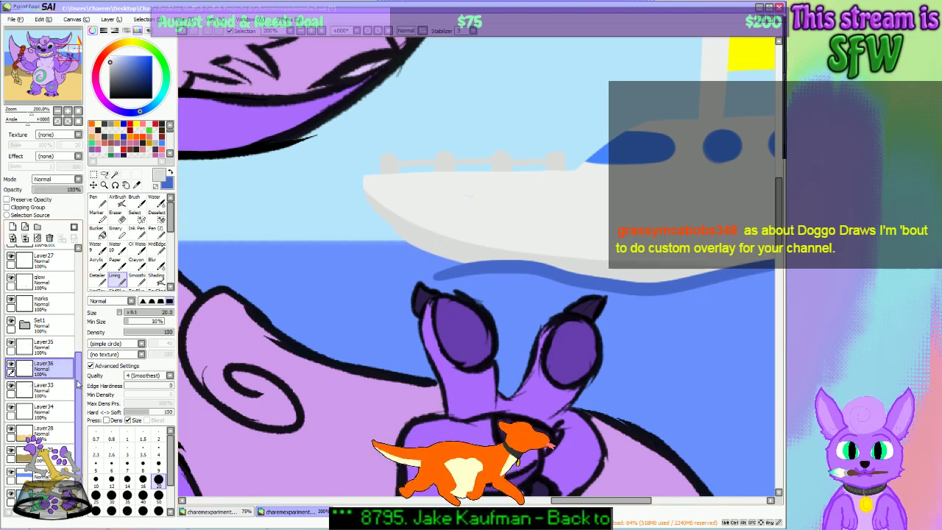
pyautogui.scroll(-1, 78, 382)
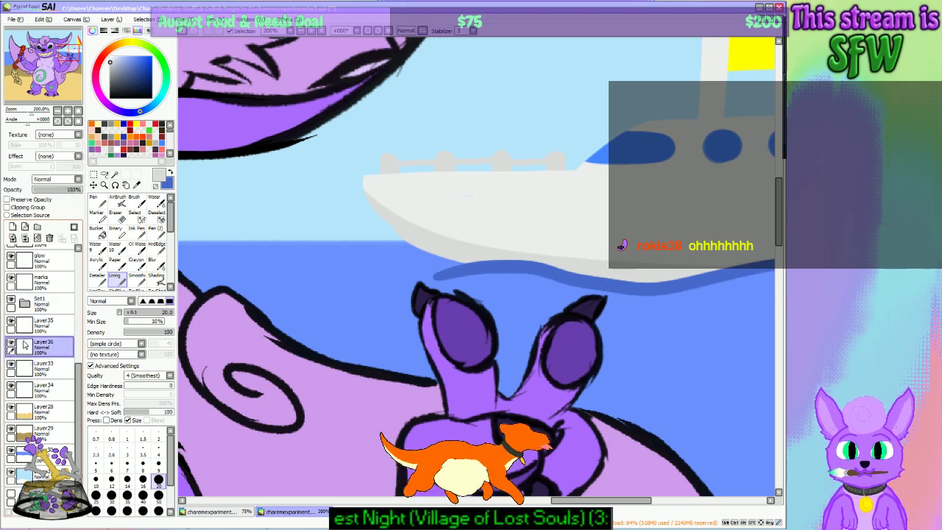
pyautogui.click(11, 343)
pyautogui.click(12, 343)
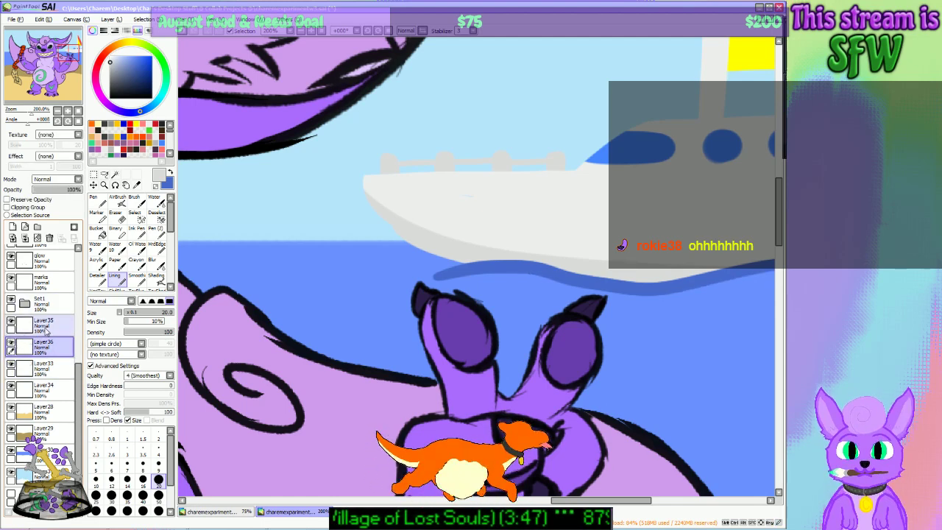
pyautogui.click(29, 353)
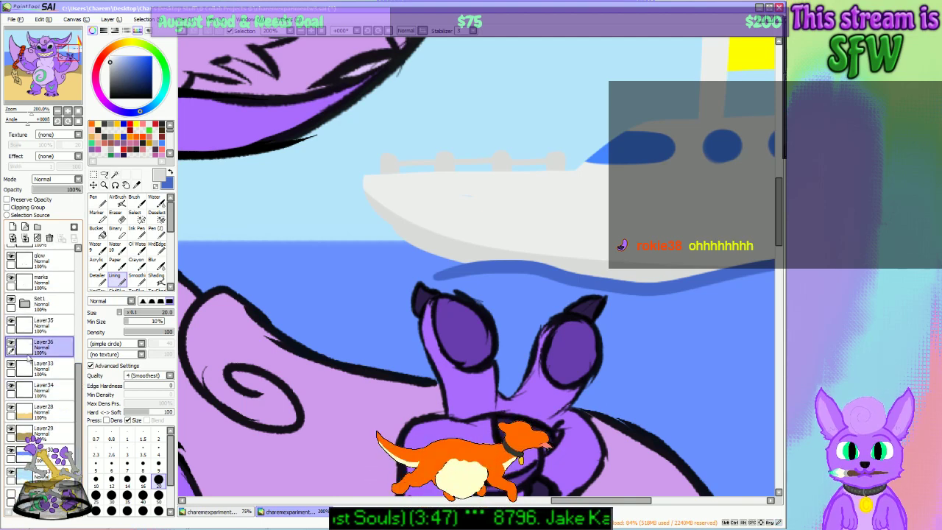
pyautogui.click(12, 344)
pyautogui.click(12, 343)
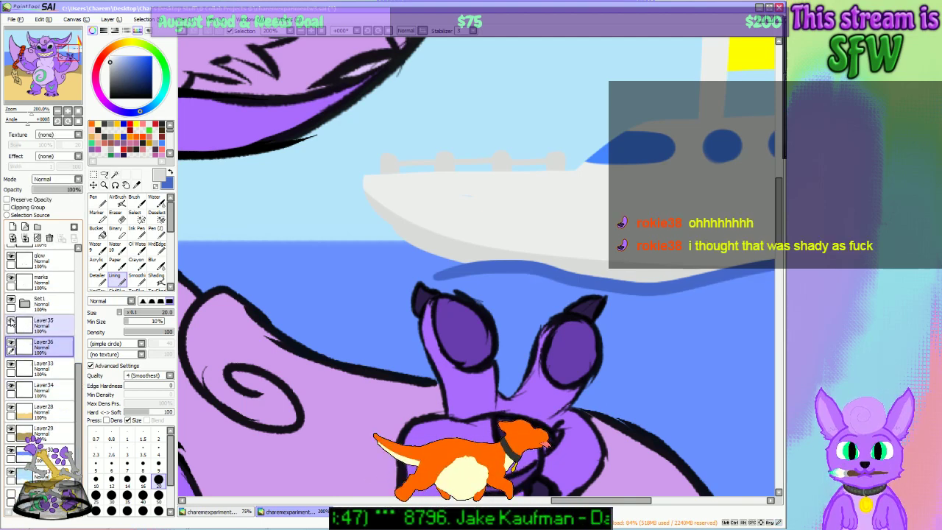
pyautogui.click(11, 322)
pyautogui.click(11, 323)
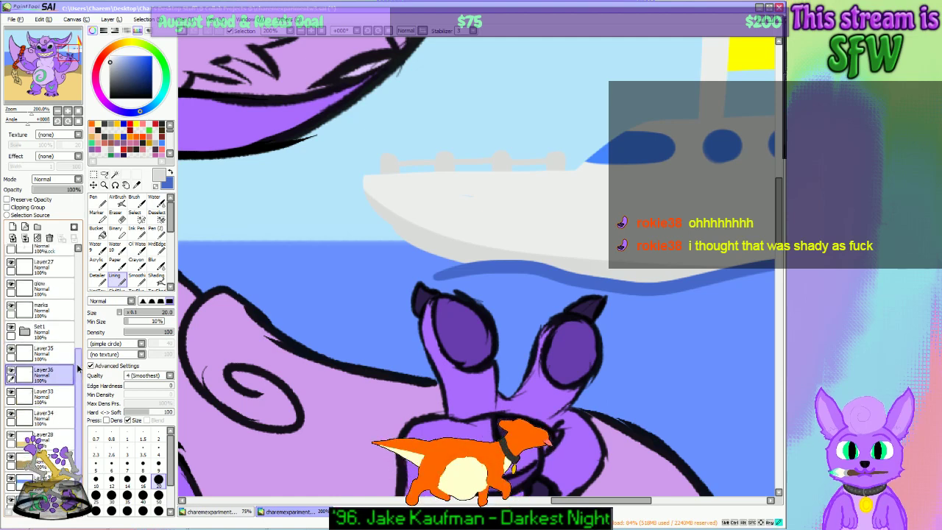
pyautogui.click(38, 326)
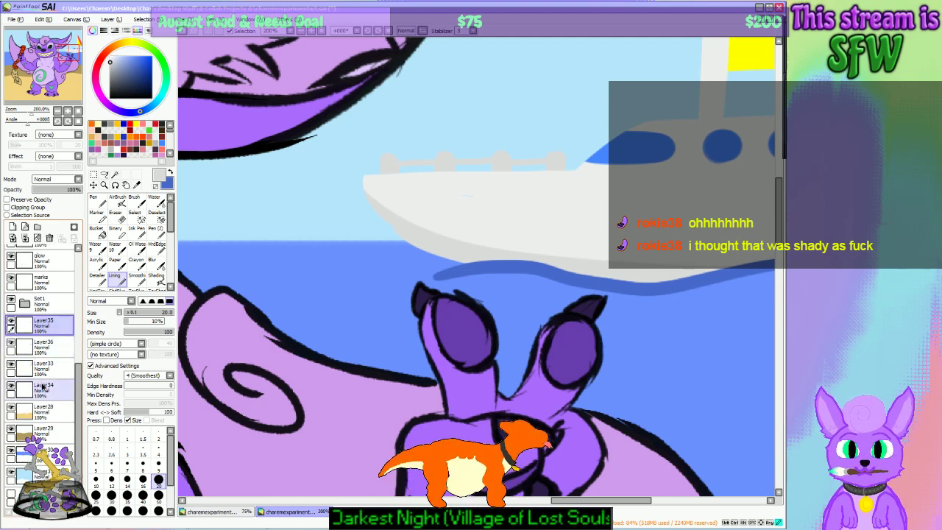
pyautogui.doubleClick(34, 368)
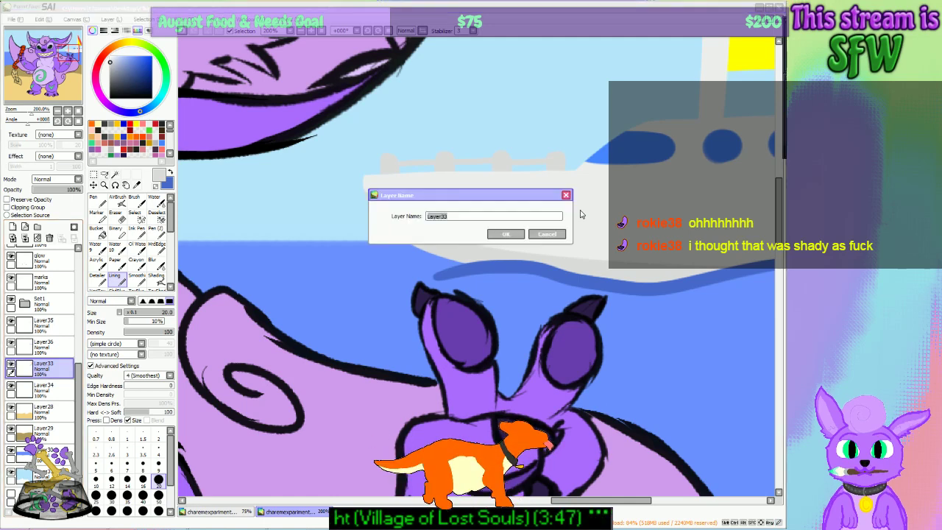
pyautogui.click(548, 233)
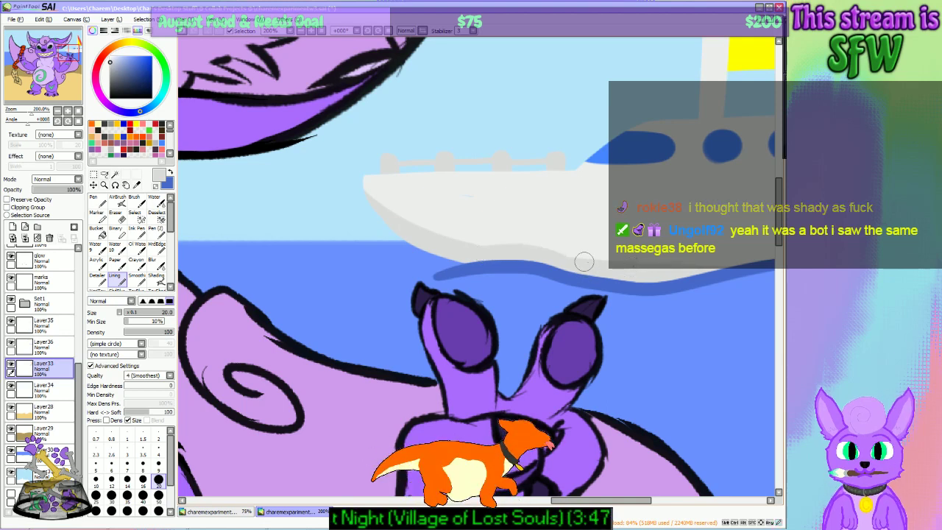
# Step: Check how the boat and its waterline look within the whole picture
pyautogui.scroll(-4, 546, 272)
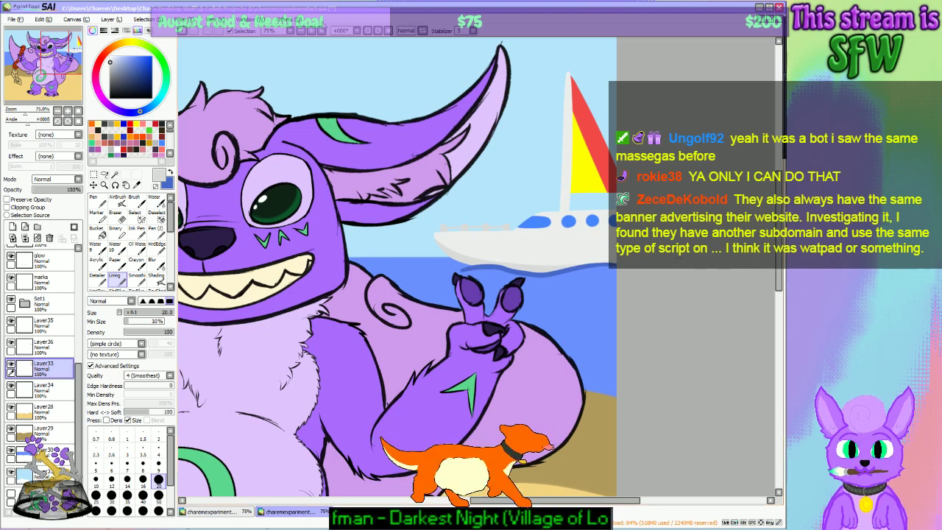
pyautogui.click(300, 35)
pyautogui.click(300, 35)
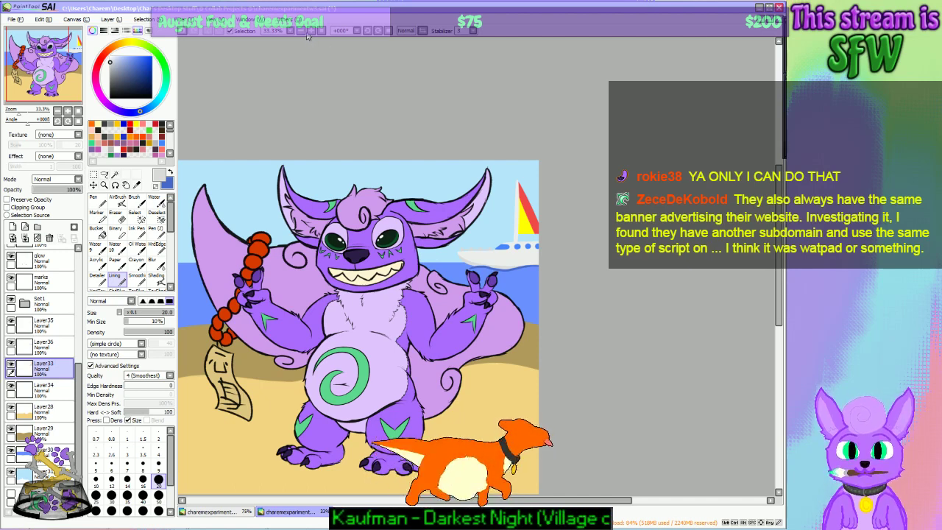
pyautogui.click(314, 32)
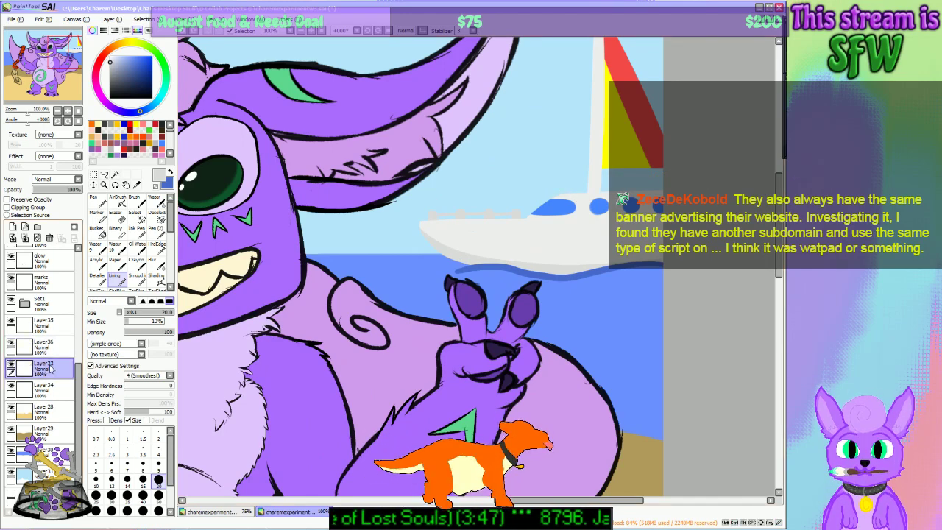
pyautogui.click(301, 32)
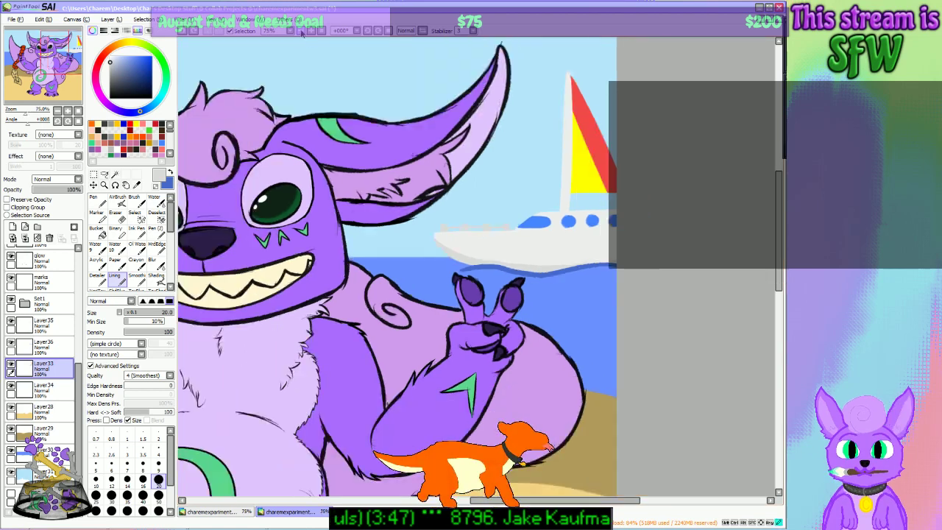
pyautogui.click(301, 33)
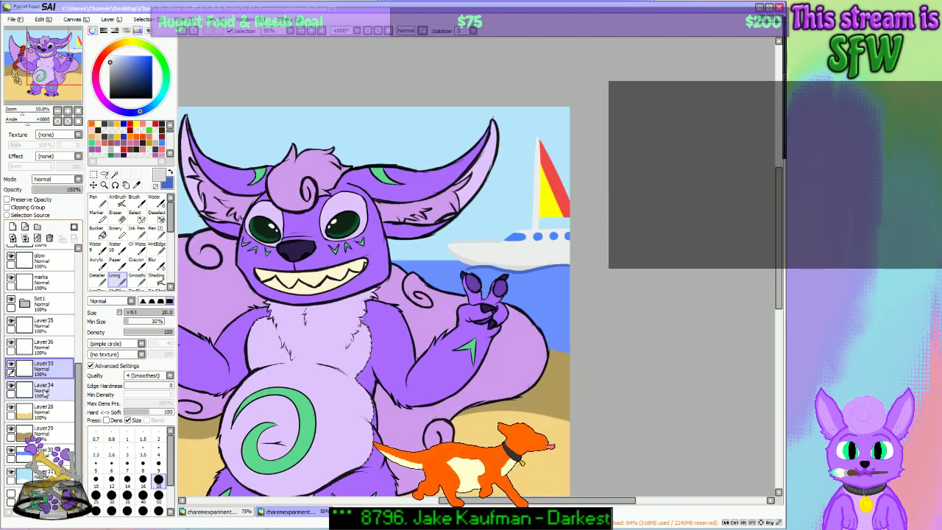
# Step: Try to flatten the wave line on Layer35 vertically with a transform
pyautogui.click(49, 351)
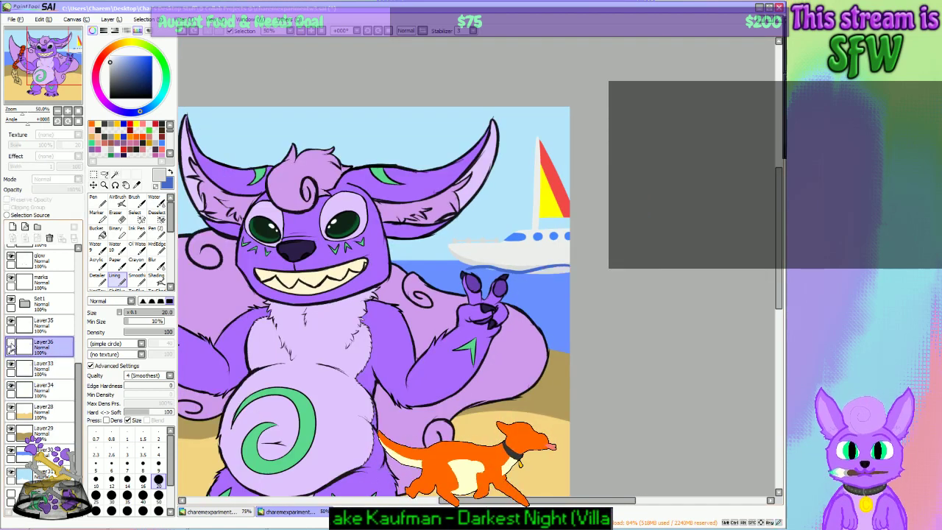
pyautogui.click(13, 326)
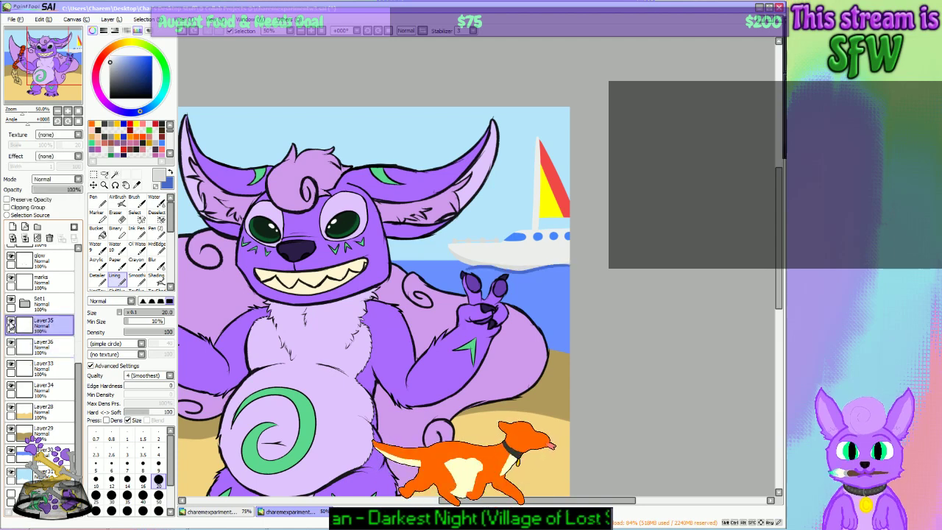
pyautogui.hotkey('ctrl', 't')
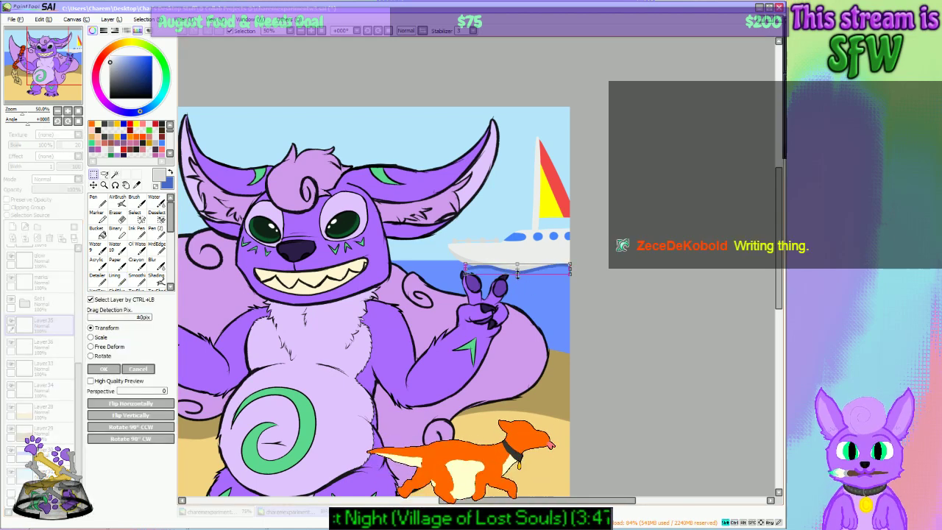
pyautogui.moveTo(517, 274); pyautogui.dragTo(517, 271)
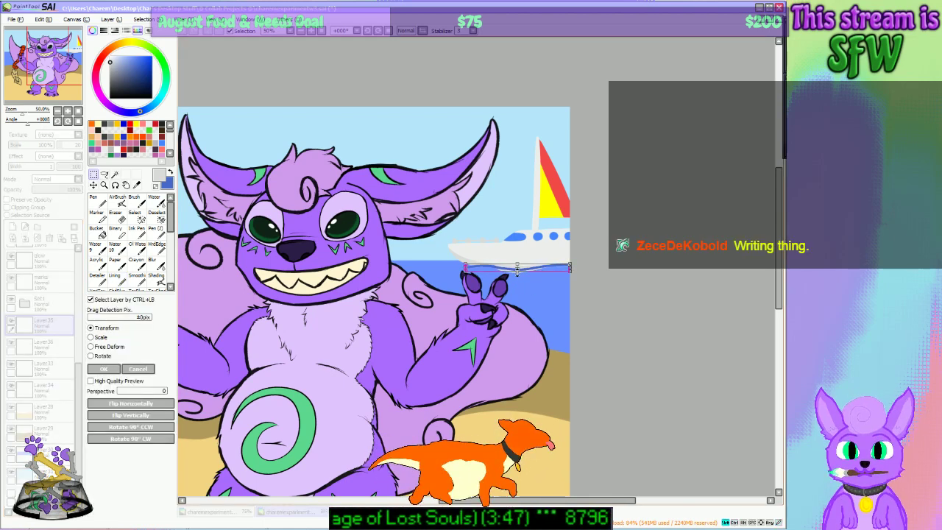
pyautogui.click(138, 368)
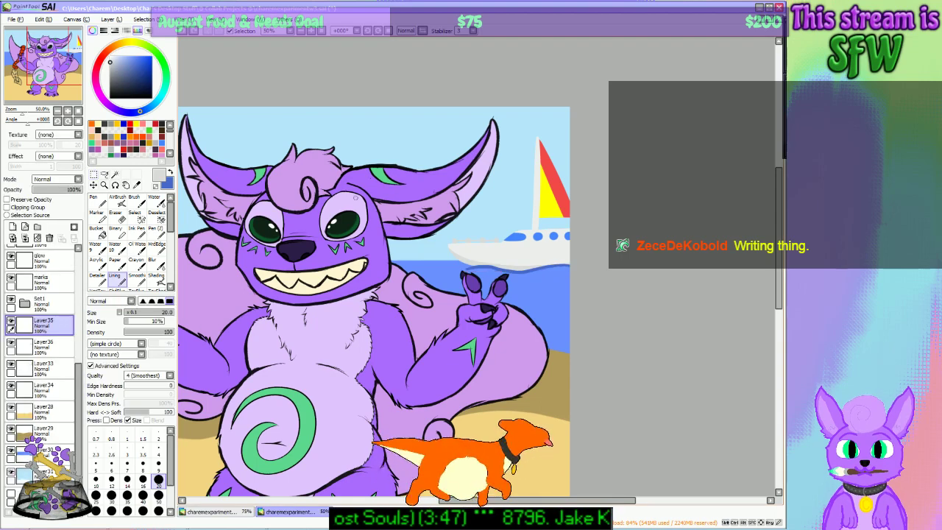
# Step: Make Layer35 active with the wave line's dark blue as the drawing colour, and toggle its visibility to verify the layer
pyautogui.click(311, 31)
pyautogui.click(311, 31)
pyautogui.click(311, 31)
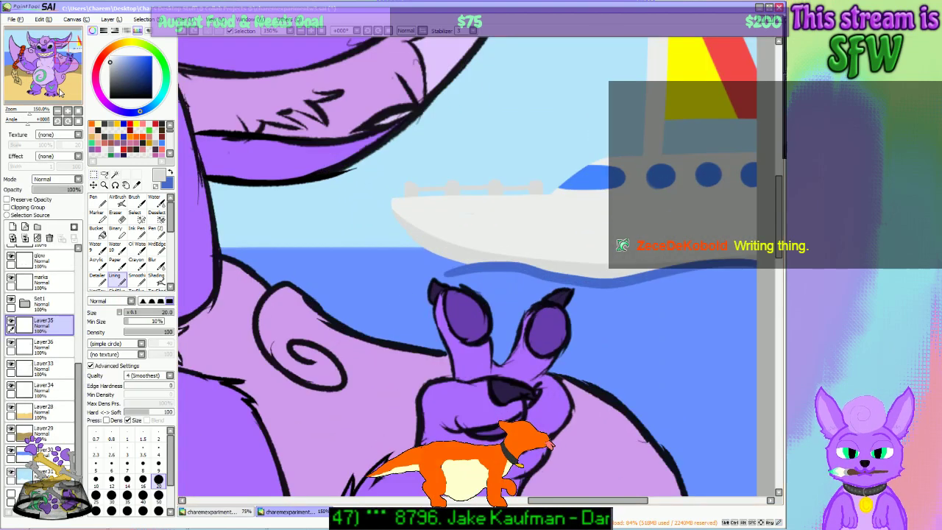
pyautogui.moveTo(59, 77); pyautogui.dragTo(64, 76)
pyautogui.press('x')
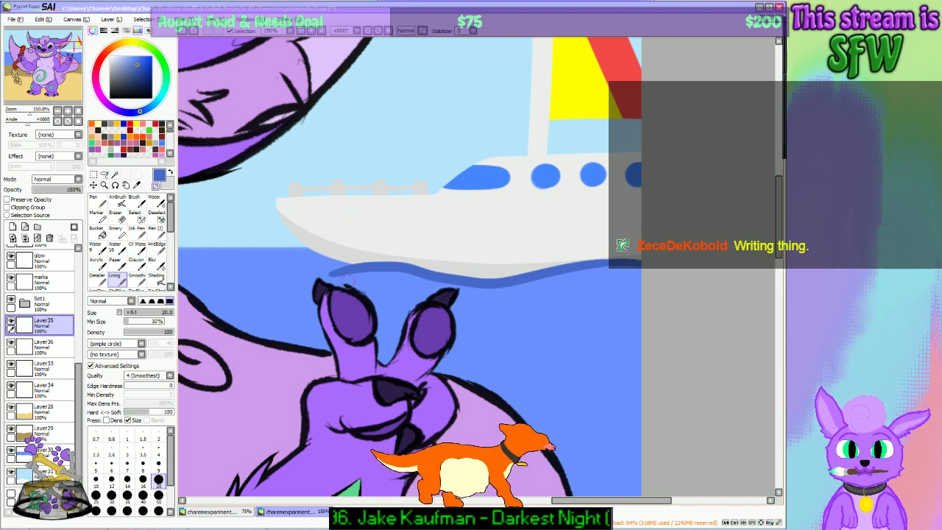
pyautogui.keyDown('ctrl'); pyautogui.click(397, 287); pyautogui.keyUp('ctrl')
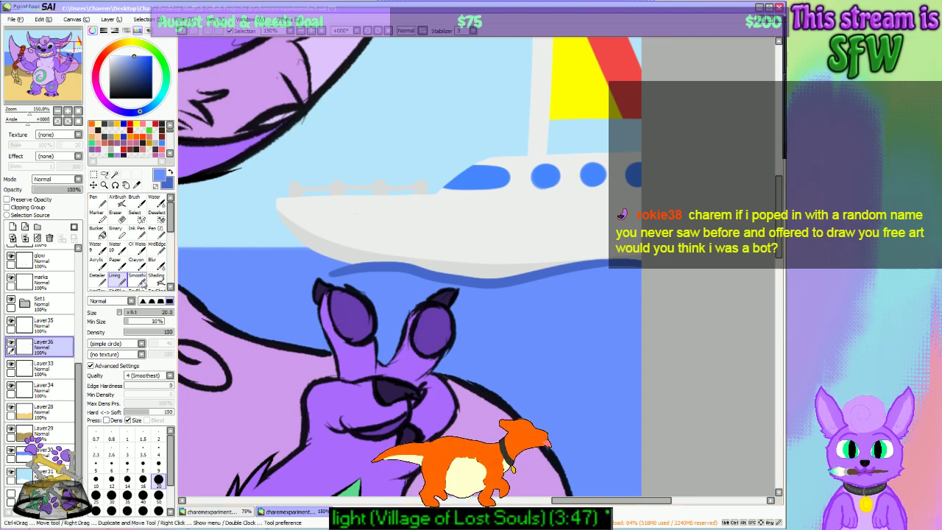
pyautogui.click(59, 325)
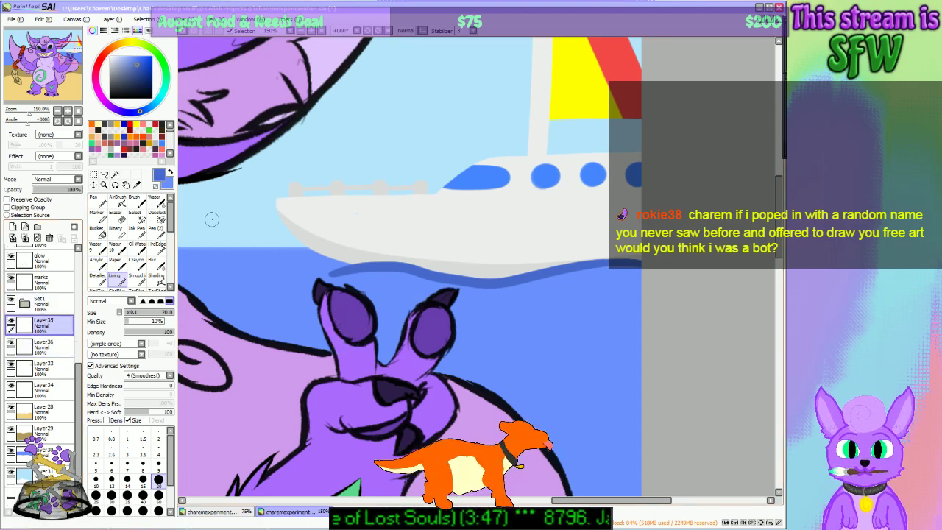
pyautogui.doubleClick(28, 350)
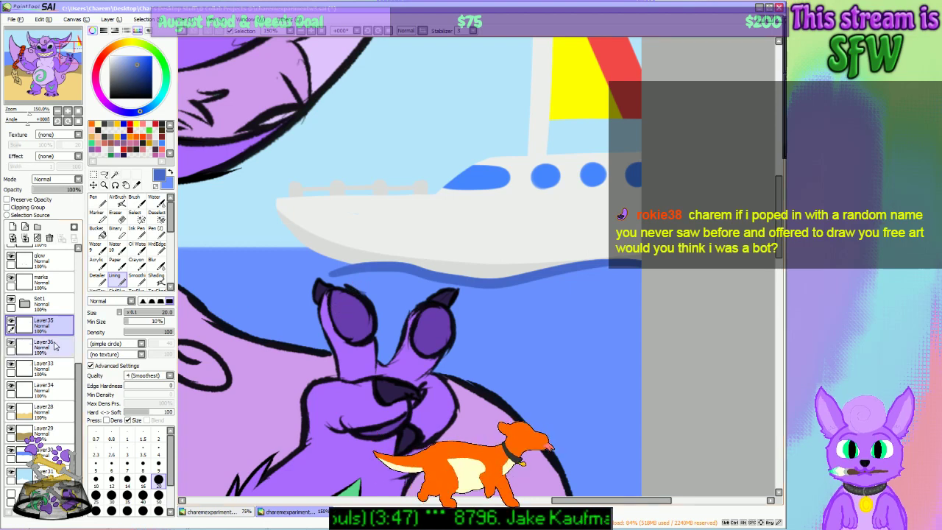
pyautogui.click(546, 234)
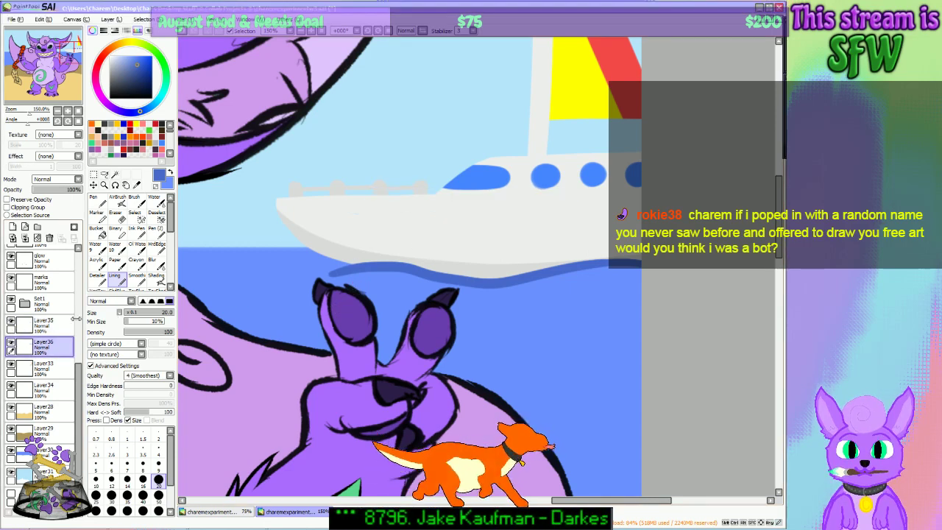
pyautogui.click(22, 325)
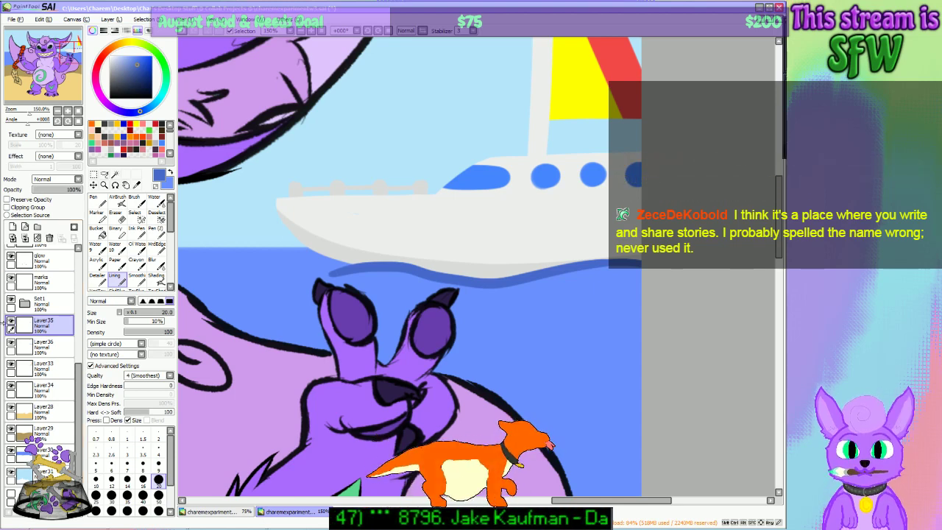
pyautogui.click(11, 322)
pyautogui.click(11, 322)
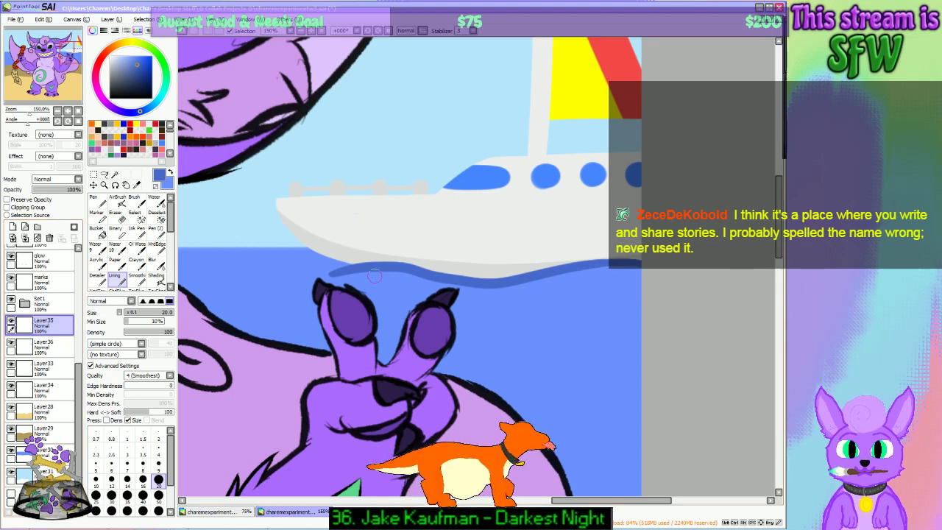
# Step: Thin the wave line on Layer35 by erasing along its lower edge with the transparent colour, redoing strokes until they fit
pyautogui.press('-')
pyautogui.moveTo(332, 285); pyautogui.dragTo(385, 276)
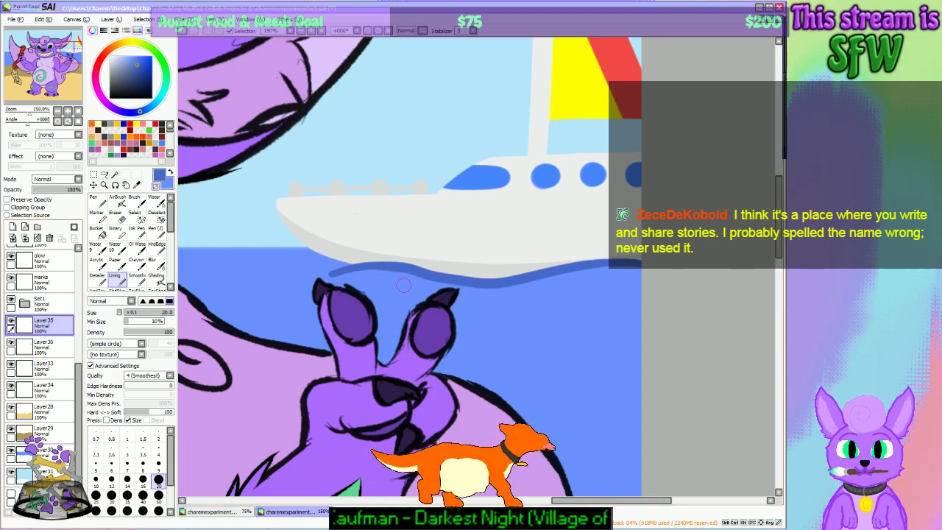
pyautogui.hotkey('ctrl', 'z')
pyautogui.moveTo(326, 286); pyautogui.dragTo(428, 281)
pyautogui.hotkey('ctrl', 'z')
pyautogui.moveTo(324, 285)
pyautogui.mouseDown()
pyautogui.moveTo(390, 274)
pyautogui.moveTo(429, 286)
pyautogui.mouseUp()
pyautogui.hotkey('ctrl', 'z')
pyautogui.moveTo(326, 286); pyautogui.dragTo(423, 287)
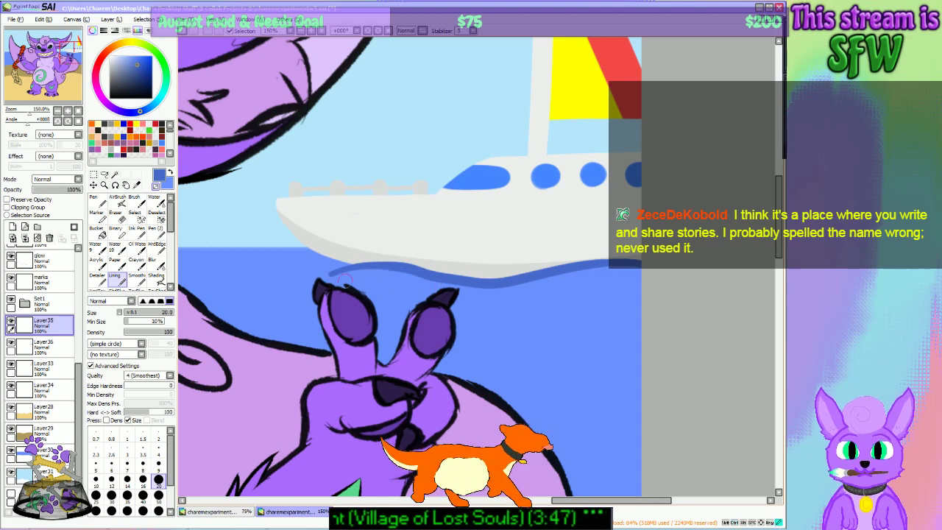
pyautogui.moveTo(345, 281); pyautogui.dragTo(439, 284)
pyautogui.hotkey('ctrl', 'z')
pyautogui.moveTo(343, 282); pyautogui.dragTo(434, 284)
pyautogui.hotkey('ctrl', 'z')
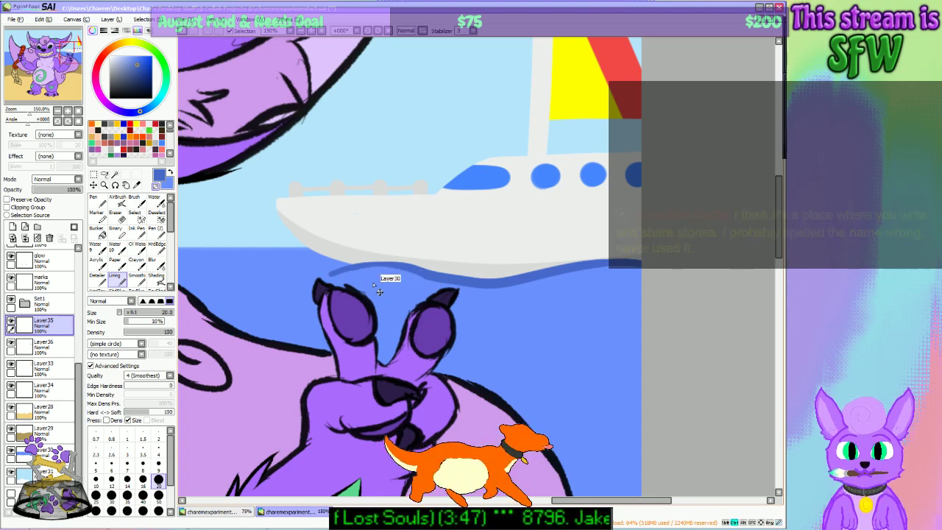
pyautogui.moveTo(338, 286); pyautogui.dragTo(444, 283)
pyautogui.hotkey('ctrl', 'z')
pyautogui.moveTo(372, 281)
pyautogui.mouseDown()
pyautogui.moveTo(439, 292)
pyautogui.moveTo(427, 290)
pyautogui.moveTo(396, 274)
pyautogui.moveTo(509, 295)
pyautogui.mouseUp()
pyautogui.hotkey('ctrl', 'z')
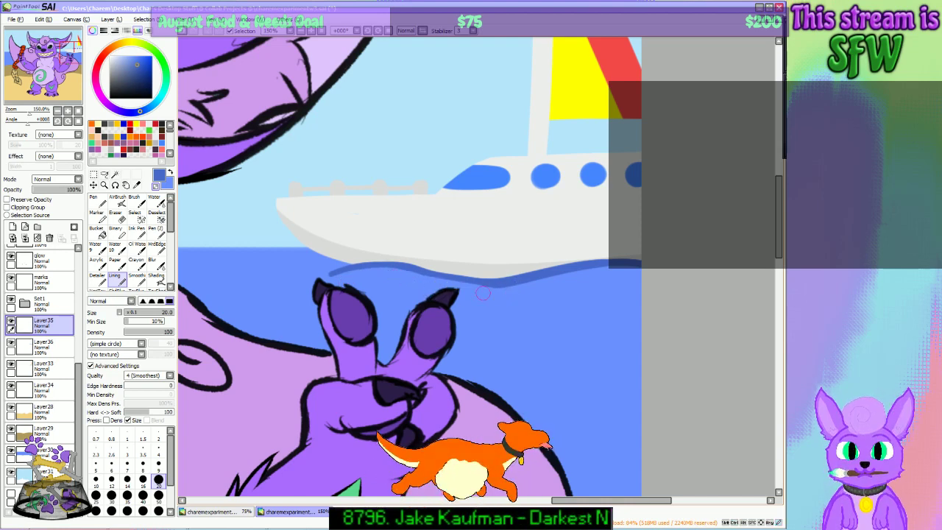
pyautogui.moveTo(451, 289); pyautogui.dragTo(532, 290)
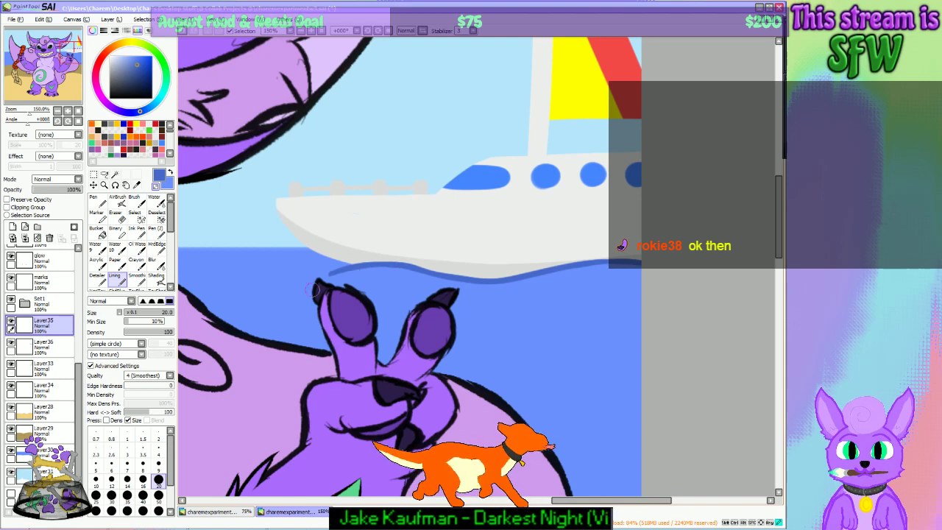
pyautogui.scroll(-4, 330, 41)
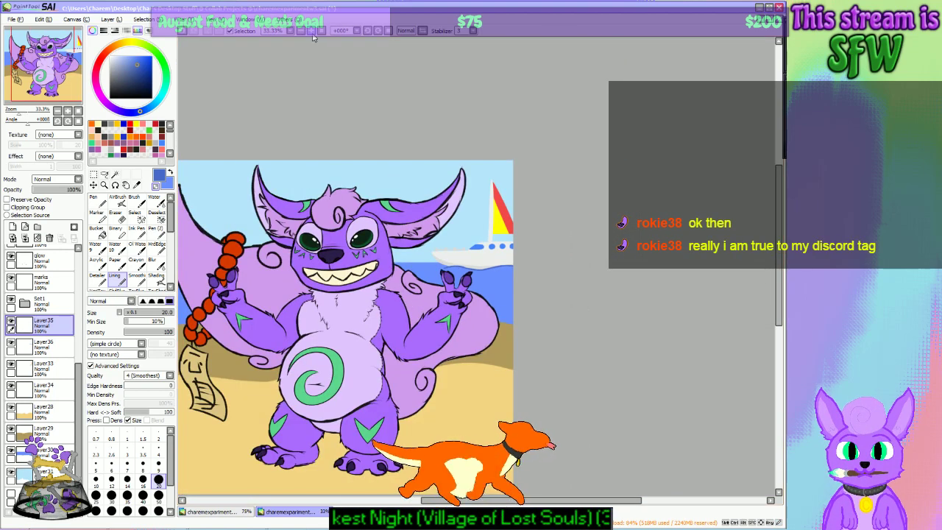
pyautogui.click(310, 31)
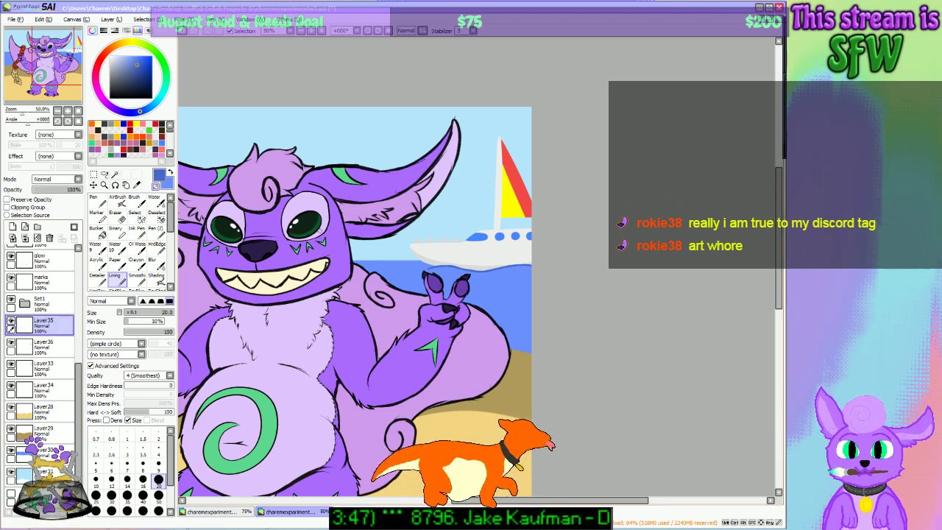
# Step: Try extending the wave line on Layer35 with dark blue size 9 strokes along the boat's hull near the picture's edge
pyautogui.click(158, 463)
pyautogui.moveTo(476, 284); pyautogui.dragTo(531, 286)
pyautogui.hotkey('ctrl', 'z')
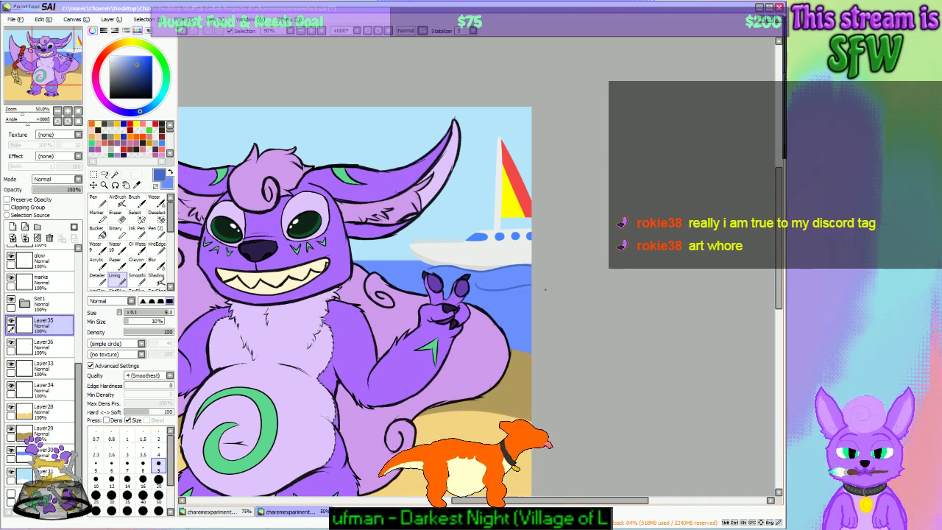
pyautogui.click(306, 33)
pyautogui.click(305, 33)
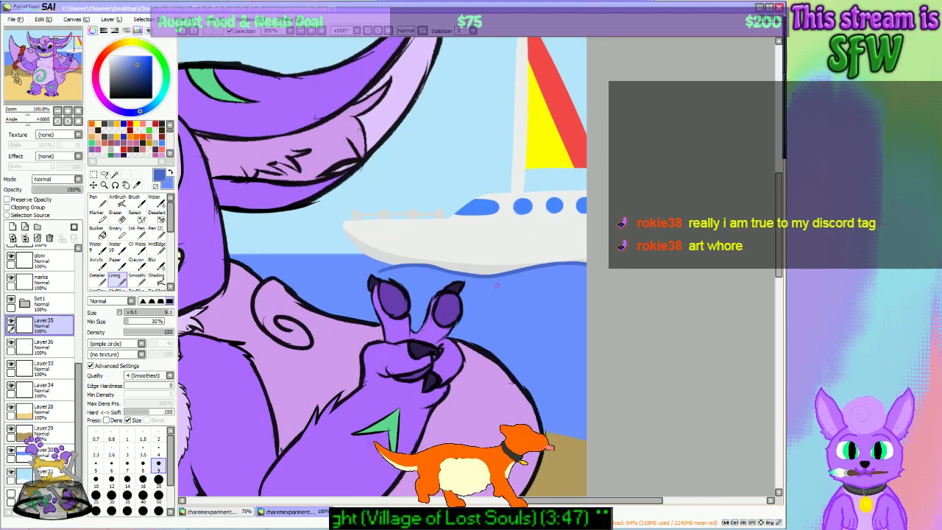
pyautogui.moveTo(480, 297); pyautogui.dragTo(588, 284)
pyautogui.hotkey('ctrl', 'z')
pyautogui.moveTo(520, 285); pyautogui.dragTo(559, 257)
pyautogui.moveTo(535, 271); pyautogui.dragTo(560, 283)
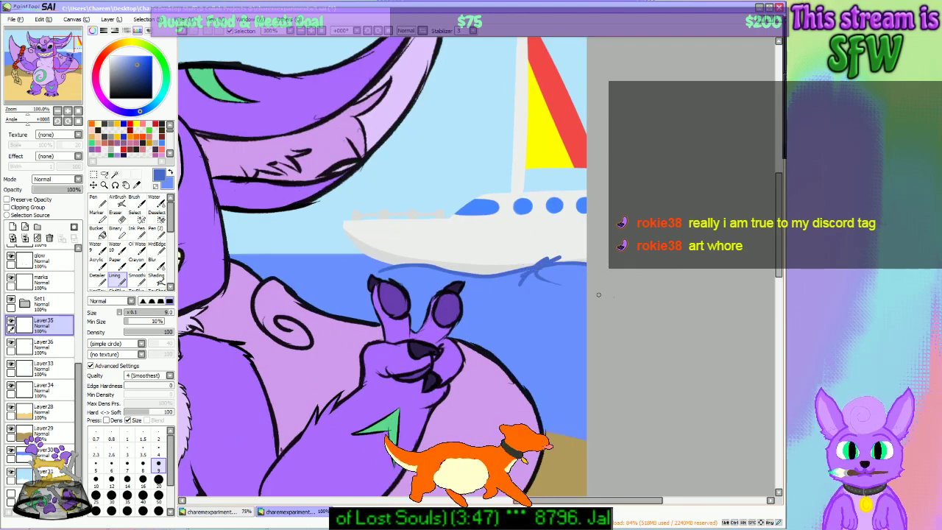
pyautogui.hotkey('ctrl', 'z')
pyautogui.hotkey('ctrl', 'z')
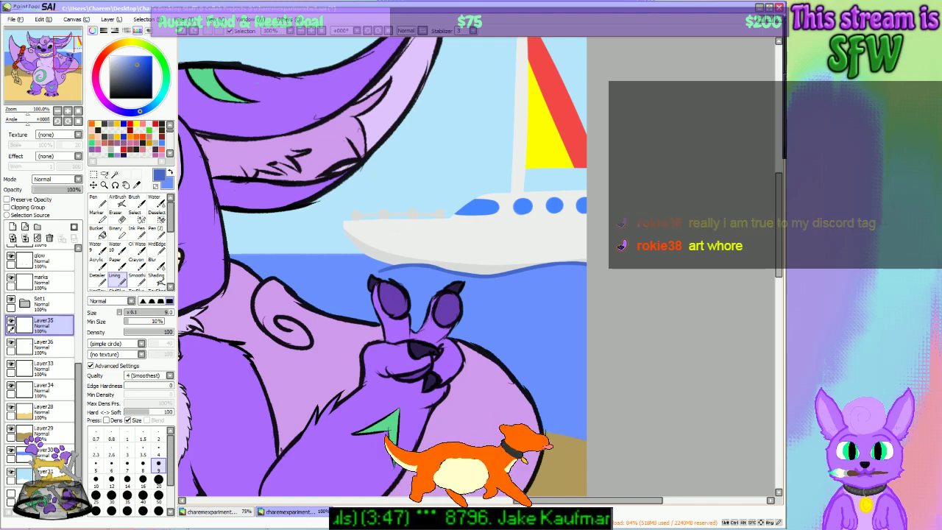
# Step: Create a new layer directly above sea layer Layer30 and draw a straight dark blue line along the horizon
pyautogui.click(295, 33)
pyautogui.click(295, 32)
pyautogui.click(295, 32)
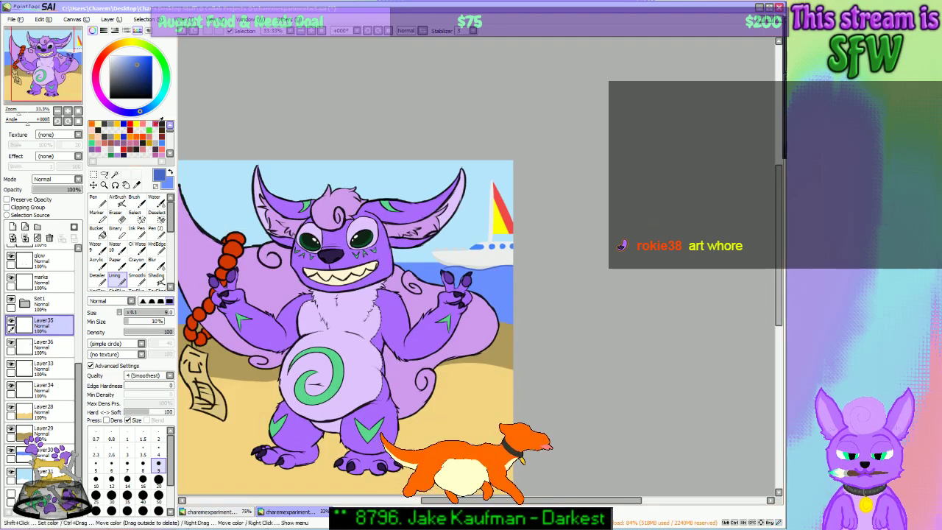
pyautogui.moveTo(382, 264); pyautogui.dragTo(515, 273)
pyautogui.click(311, 31)
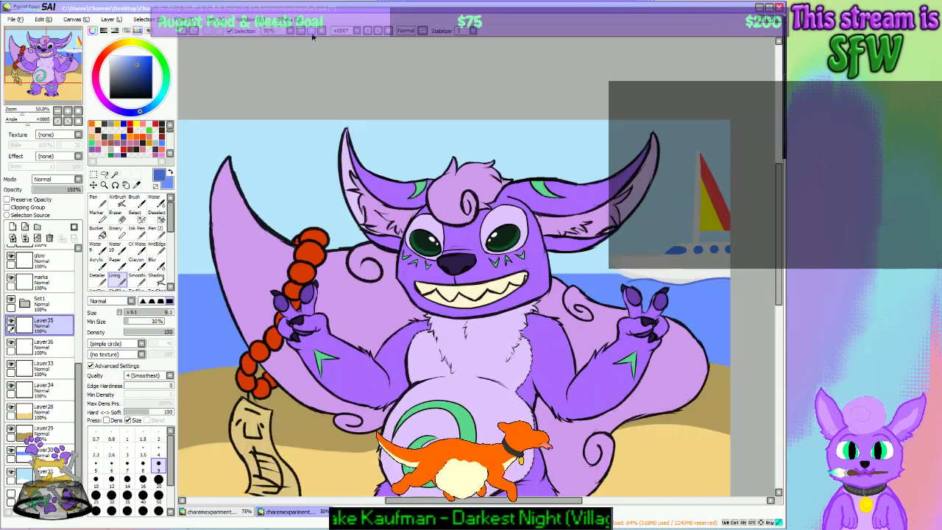
pyautogui.click(311, 32)
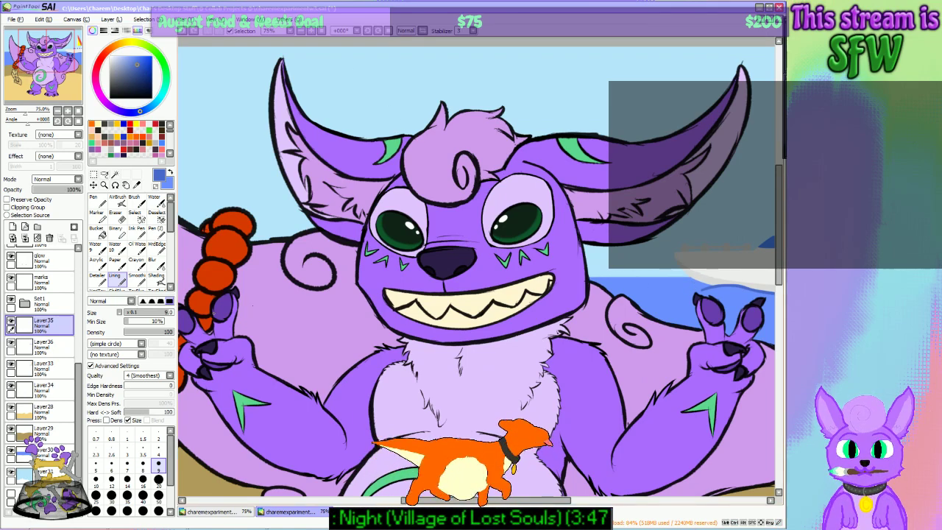
pyautogui.click(44, 451)
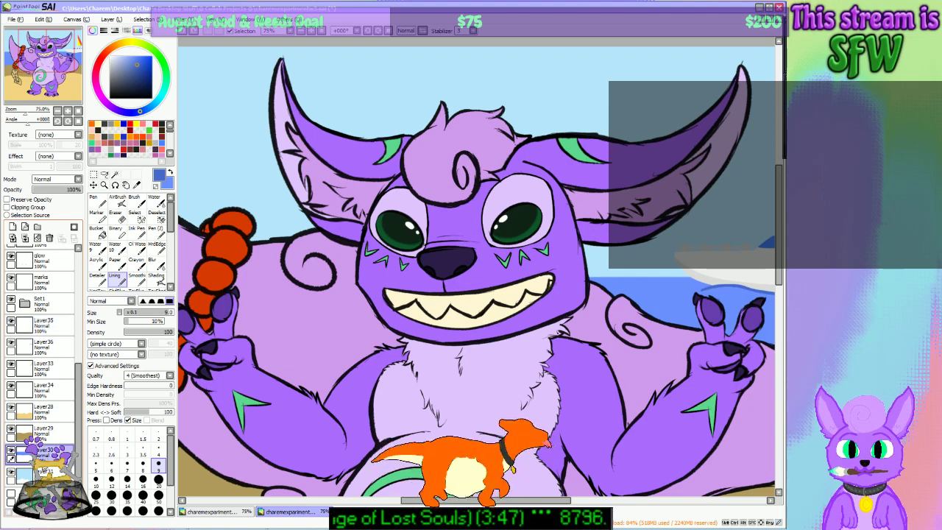
pyautogui.click(11, 227)
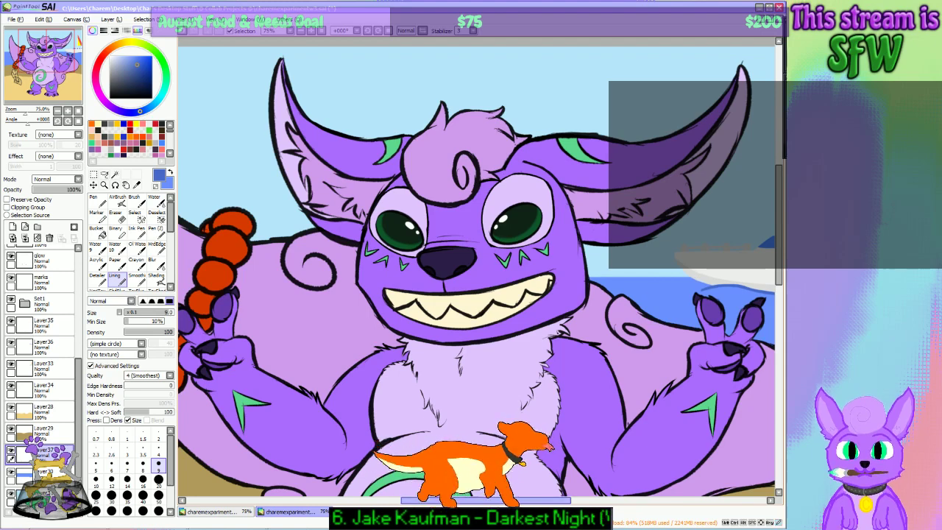
pyautogui.hotkey('ctrl', 'z')
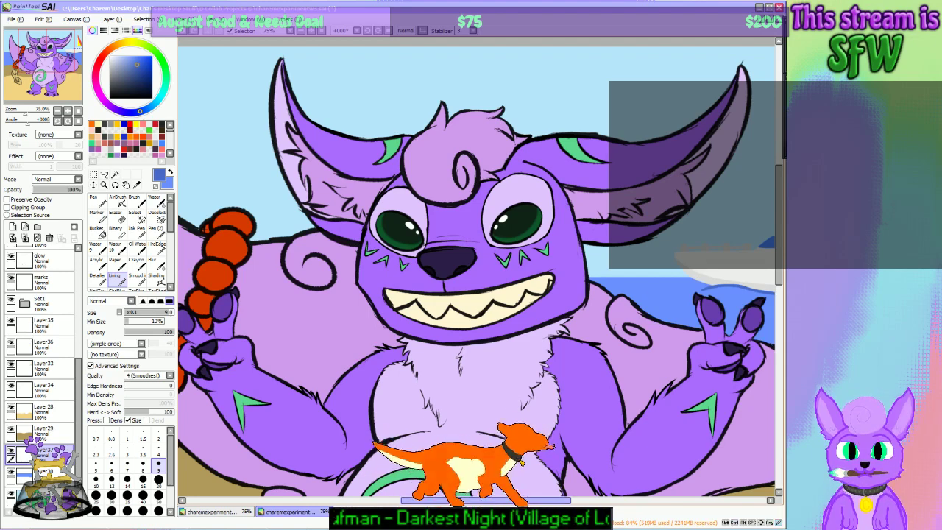
pyautogui.moveTo(486, 500); pyautogui.dragTo(337, 501)
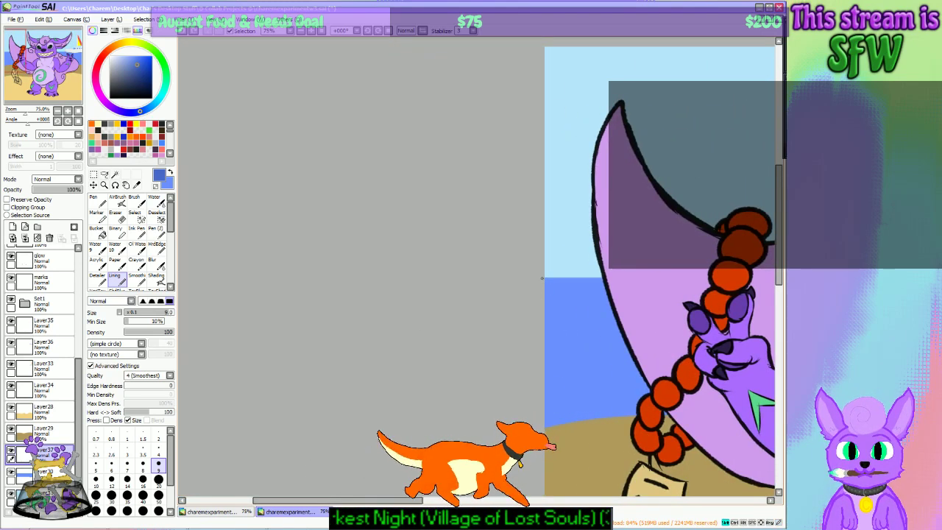
pyautogui.keyDown('shift'); pyautogui.click(543, 278); pyautogui.keyUp('shift')
pyautogui.moveTo(337, 500); pyautogui.dragTo(515, 501)
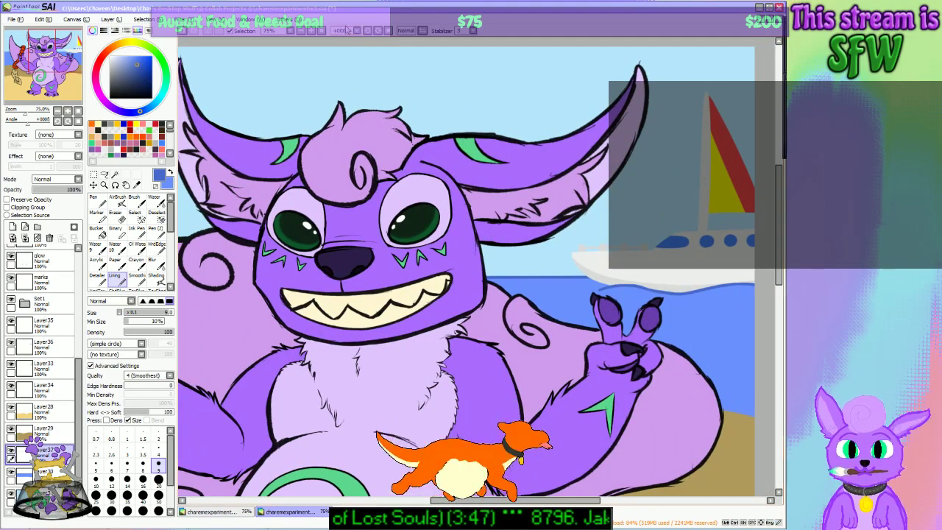
# Step: Check how the horizon line looks within the whole picture and behind the creature
pyautogui.click(292, 31)
pyautogui.click(292, 31)
pyautogui.click(292, 31)
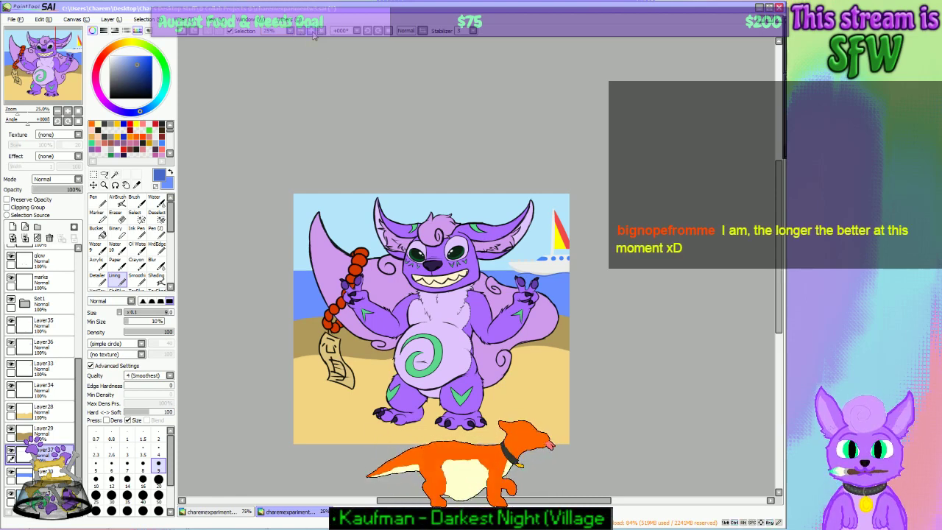
pyautogui.click(312, 34)
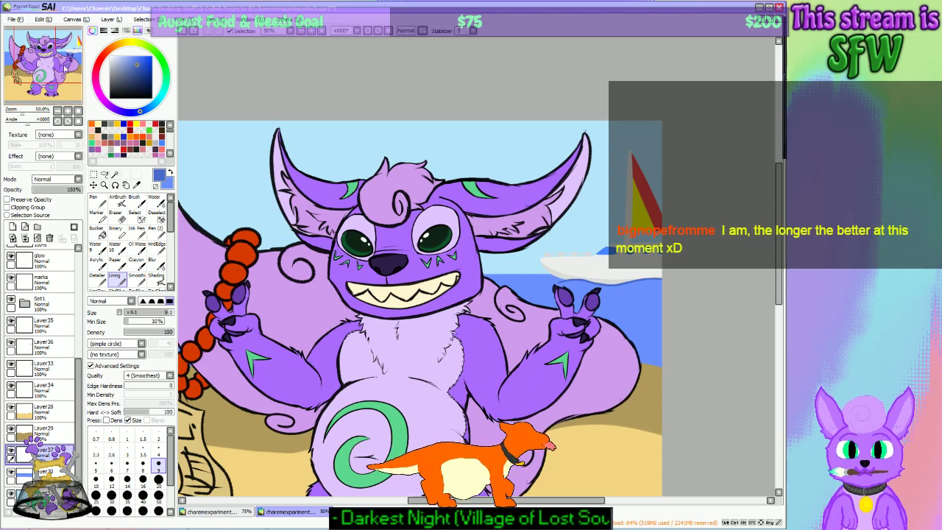
pyautogui.moveTo(65, 69); pyautogui.dragTo(44, 76)
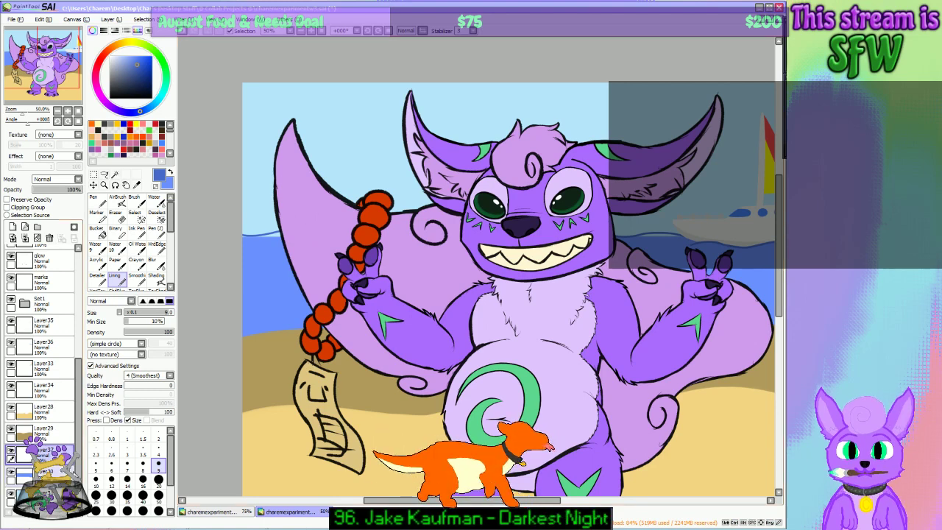
# Step: Swap the drawing colour to the lighter blue, review the whole picture, and undo the wavy edge along the horizon
pyautogui.moveTo(78, 405); pyautogui.dragTo(78, 415)
pyautogui.click(52, 450)
pyautogui.press('x')
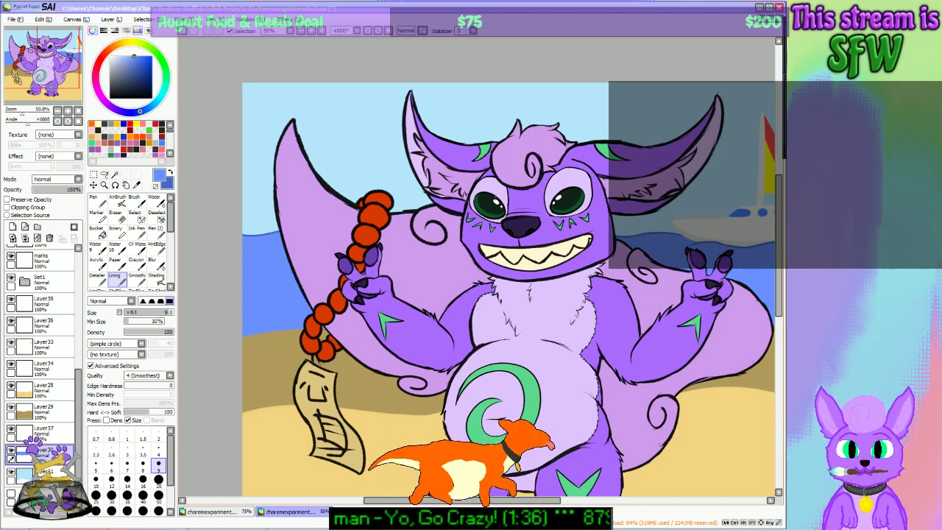
pyautogui.click(301, 31)
pyautogui.click(301, 31)
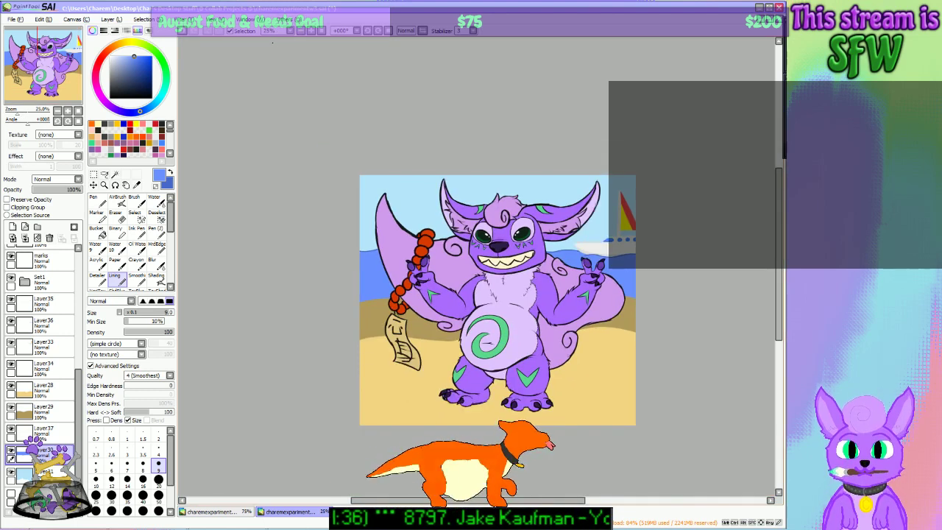
pyautogui.hotkey('ctrl', 'z')
pyautogui.hotkey('ctrl', 'z')
pyautogui.hotkey('ctrl', 'z')
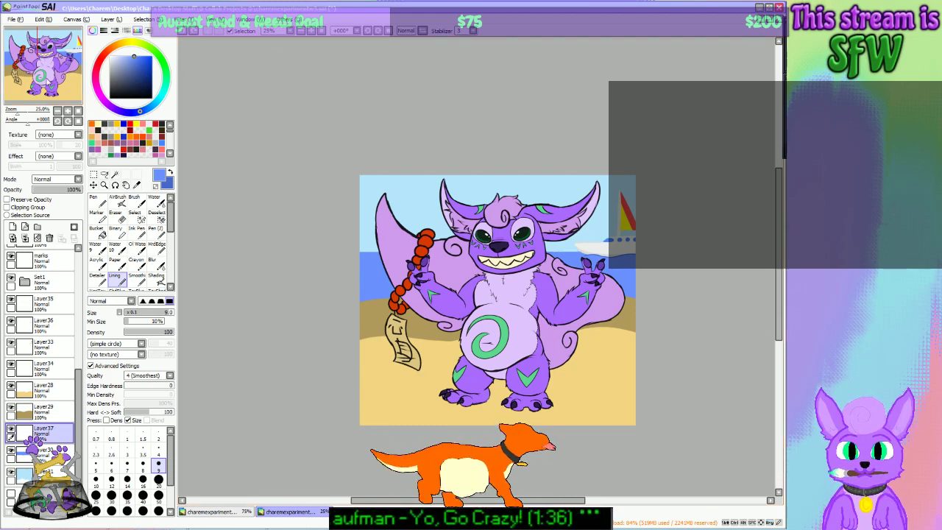
# Step: Open Hue and Saturation for the sky layer and test saturation +14 and luminescence -31 before restoring the luminescence to 0
pyautogui.moveTo(46, 81)
pyautogui.mouseDown()
pyautogui.moveTo(62, 86)
pyautogui.moveTo(51, 76)
pyautogui.moveTo(62, 75)
pyautogui.mouseUp()
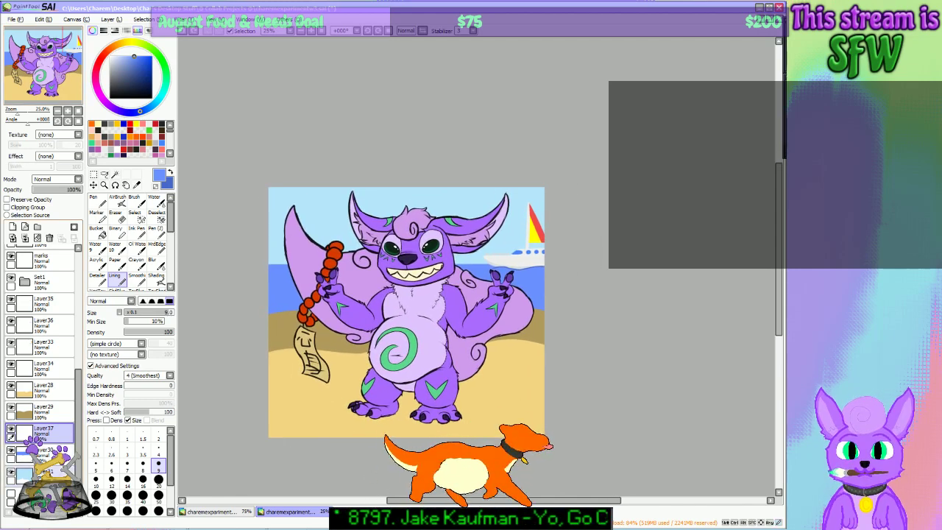
pyautogui.click(179, 19)
pyautogui.click(189, 36)
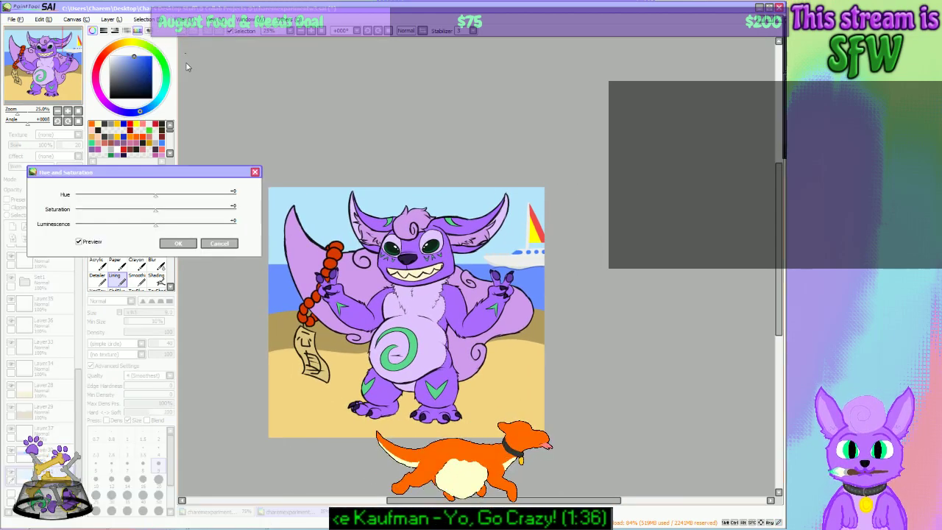
pyautogui.click(155, 212)
pyautogui.moveTo(156, 214); pyautogui.dragTo(167, 212)
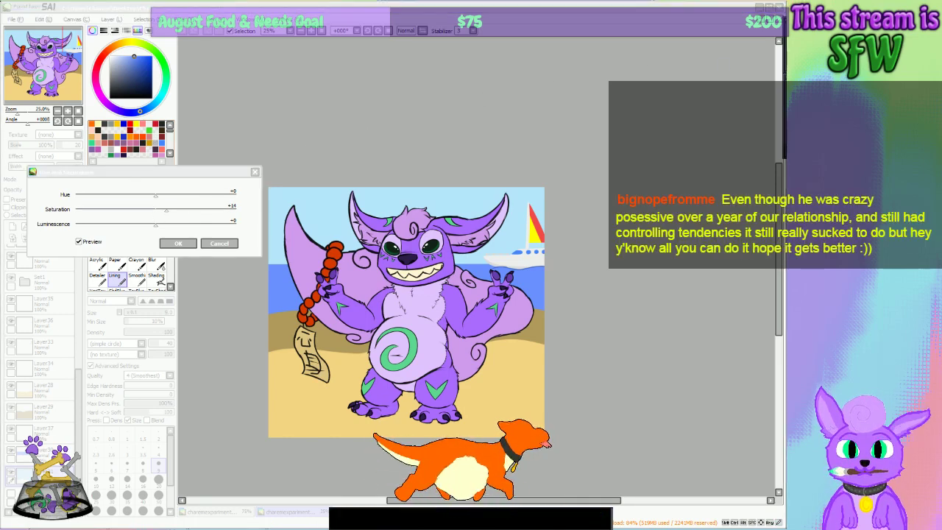
pyautogui.click(168, 213)
pyautogui.moveTo(166, 214); pyautogui.dragTo(131, 225)
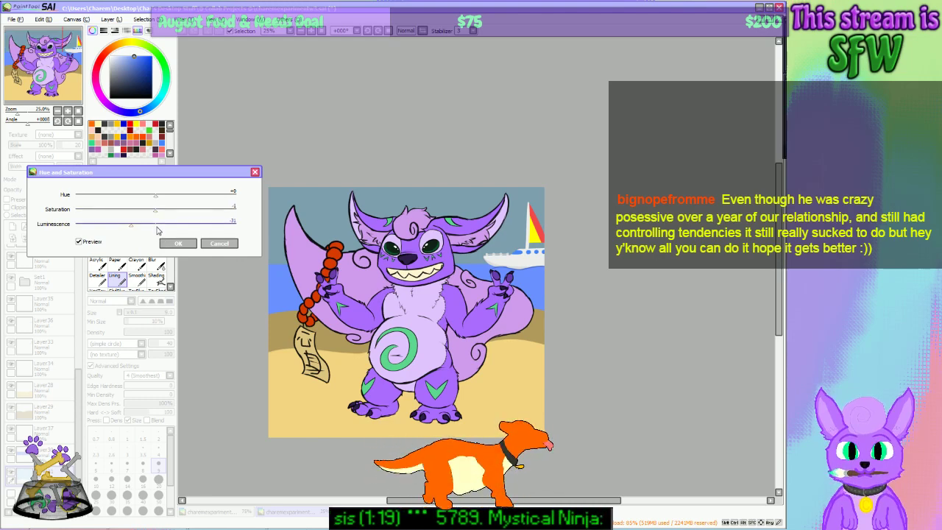
pyautogui.click(156, 226)
# Step: Adjust the sky's hue to -10, try brighter luminescence and stronger saturation, and accept the Hue and Saturation settings
pyautogui.moveTo(154, 195)
pyautogui.mouseDown()
pyautogui.moveTo(169, 195)
pyautogui.moveTo(151, 199)
pyautogui.mouseUp()
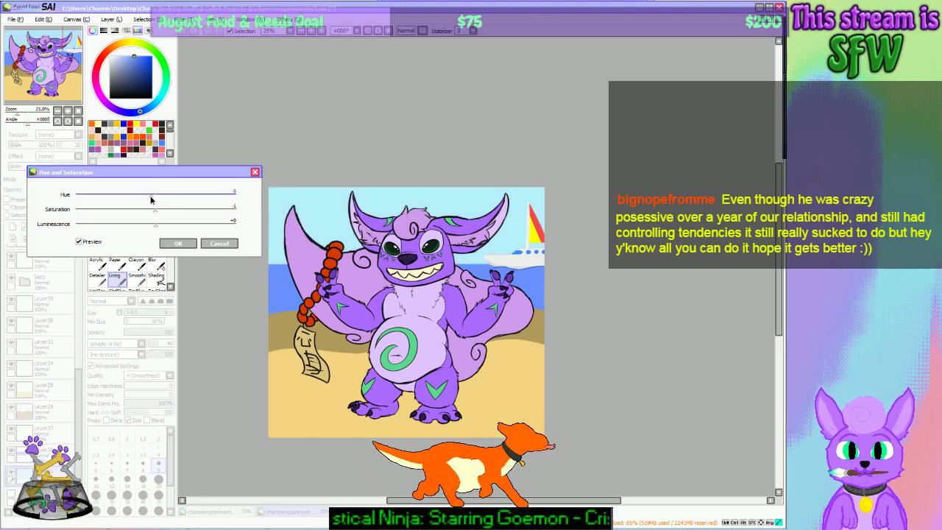
pyautogui.click(161, 212)
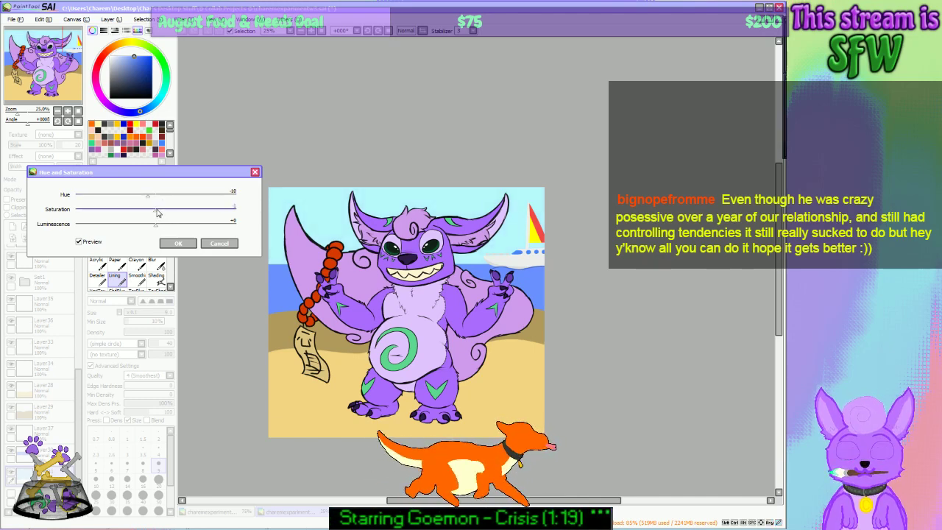
pyautogui.moveTo(158, 227); pyautogui.dragTo(184, 225)
pyautogui.click(185, 195)
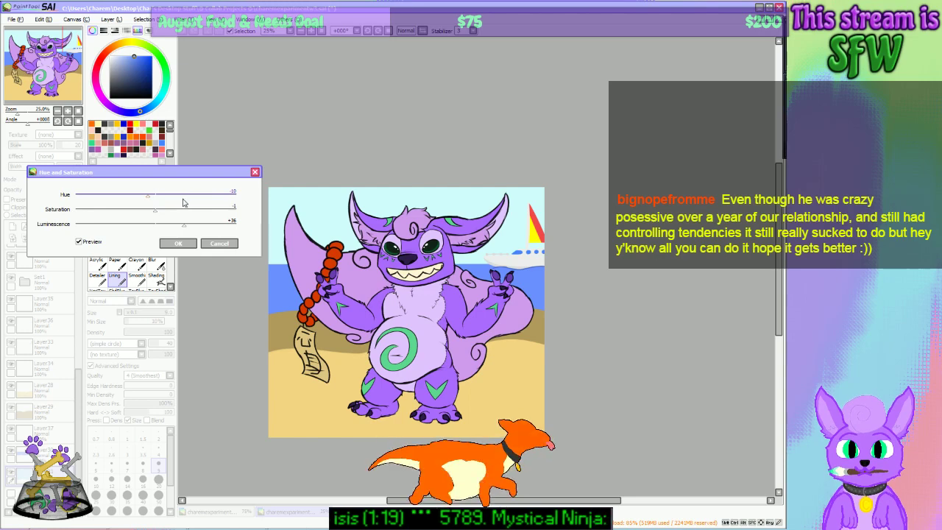
pyautogui.click(184, 209)
pyautogui.moveTo(155, 216); pyautogui.dragTo(176, 213)
pyautogui.click(149, 223)
pyautogui.click(182, 225)
pyautogui.click(177, 244)
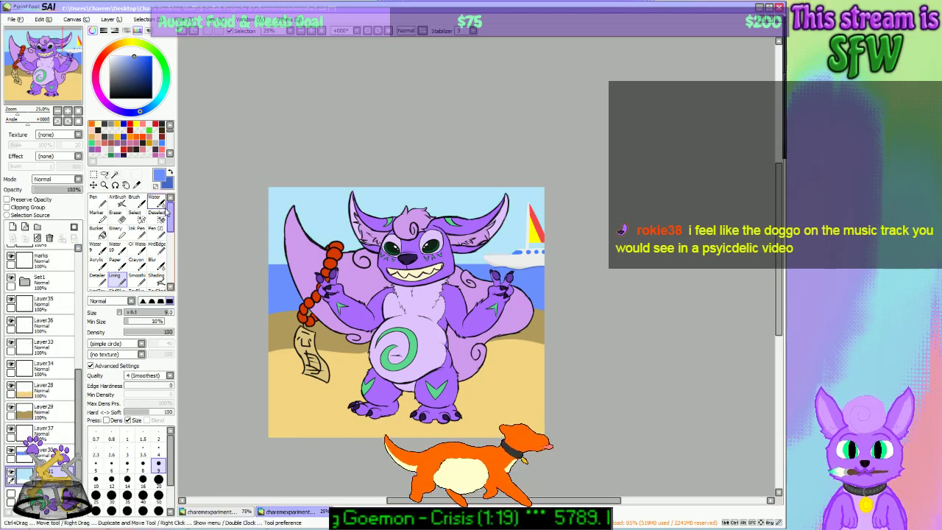
# Step: Identify the boat's layer by toggling layer visibility, merge Layer33 down into Layer34, and verify the merged layer
pyautogui.moveTo(55, 88)
pyautogui.mouseDown()
pyautogui.moveTo(47, 80)
pyautogui.moveTo(65, 90)
pyautogui.mouseUp()
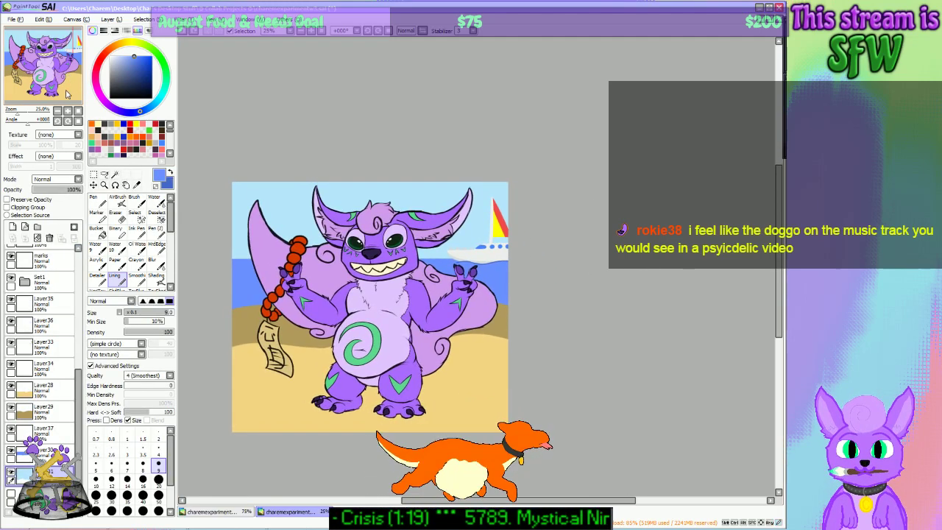
pyautogui.scroll(3, 44, 368)
pyautogui.click(12, 363)
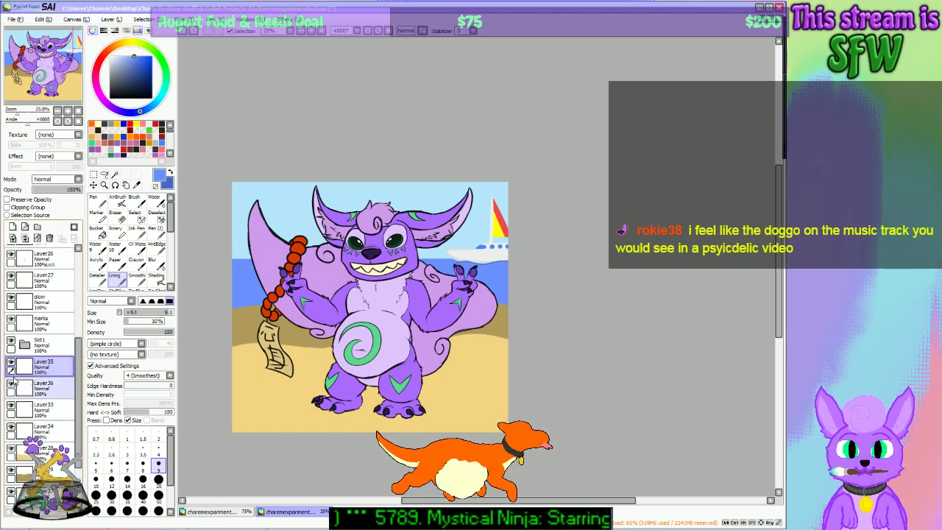
pyautogui.click(16, 384)
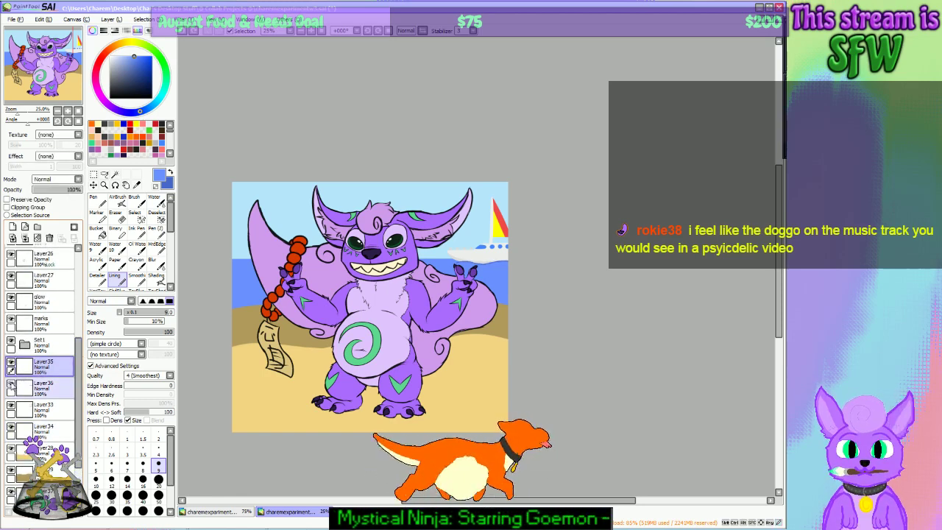
pyautogui.click(16, 409)
pyautogui.click(11, 405)
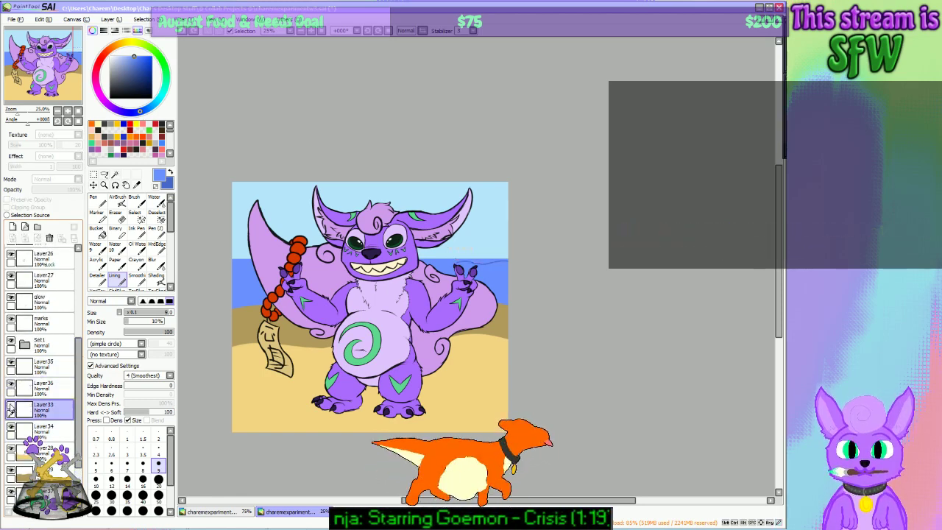
pyautogui.click(11, 405)
pyautogui.click(25, 236)
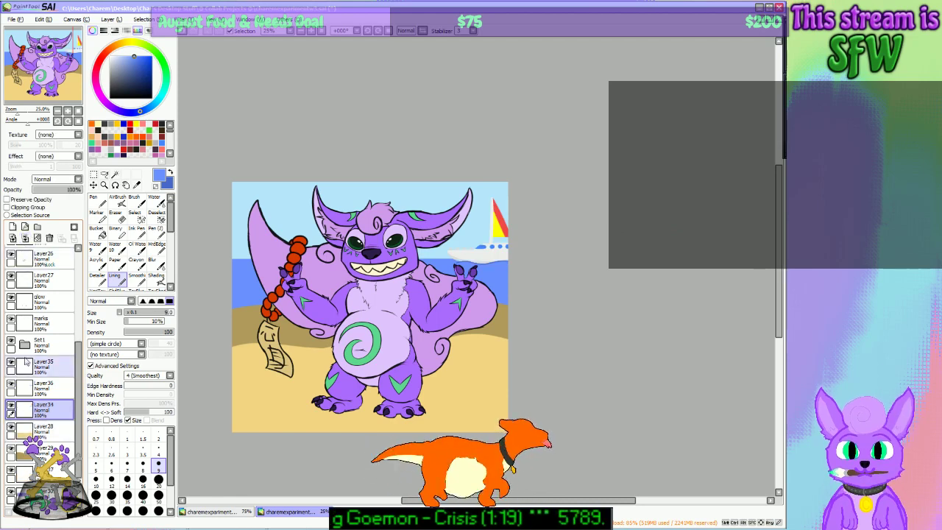
pyautogui.click(11, 405)
pyautogui.click(11, 404)
# Step: Try shifting the hue and raising the saturation of the merged boat layer to +24 with Hue and Saturation
pyautogui.click(180, 19)
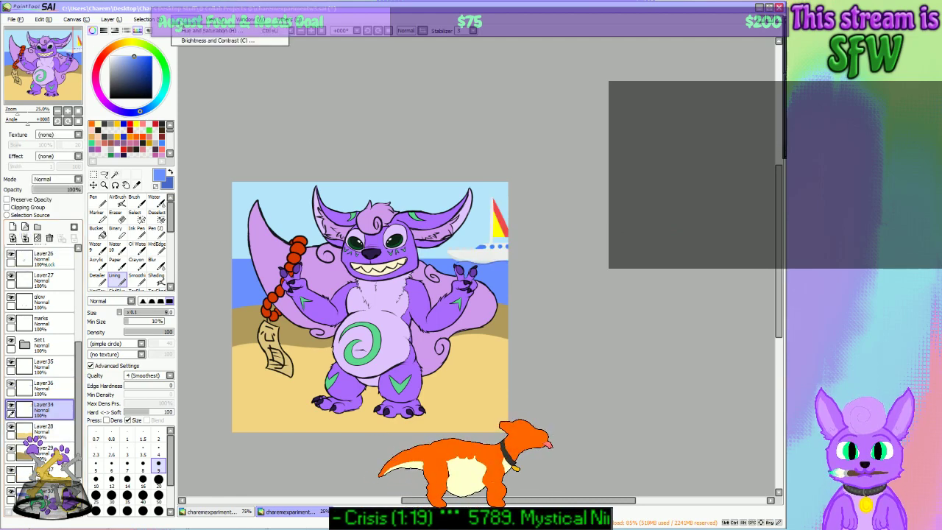
pyautogui.click(190, 36)
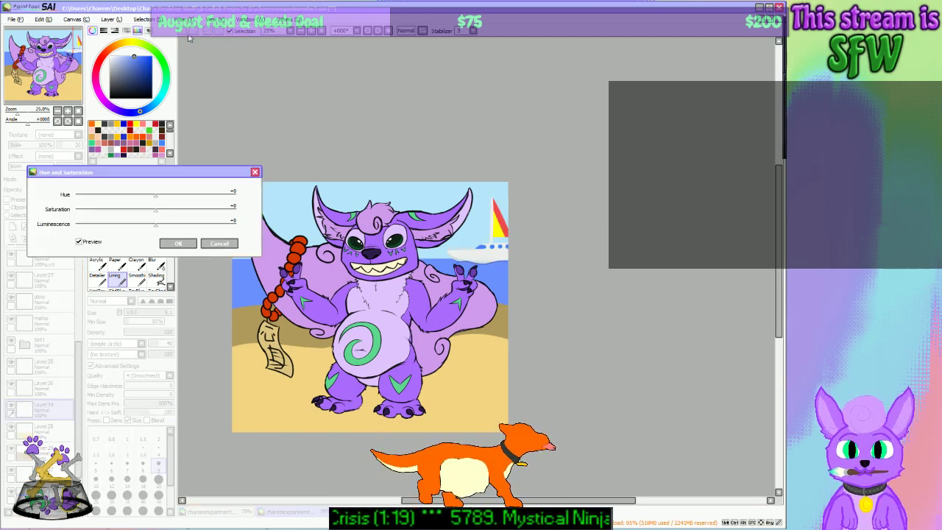
pyautogui.moveTo(156, 226); pyautogui.dragTo(160, 228)
pyautogui.moveTo(155, 209)
pyautogui.mouseDown()
pyautogui.moveTo(179, 211)
pyautogui.moveTo(155, 229)
pyautogui.moveTo(168, 210)
pyautogui.moveTo(189, 210)
pyautogui.moveTo(169, 212)
pyautogui.moveTo(154, 199)
pyautogui.mouseUp()
pyautogui.click(156, 212)
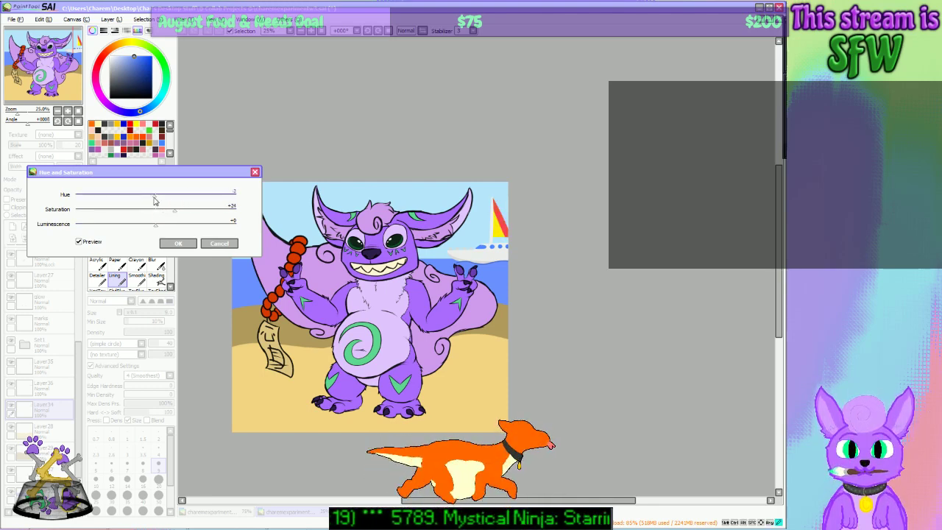
pyautogui.click(227, 241)
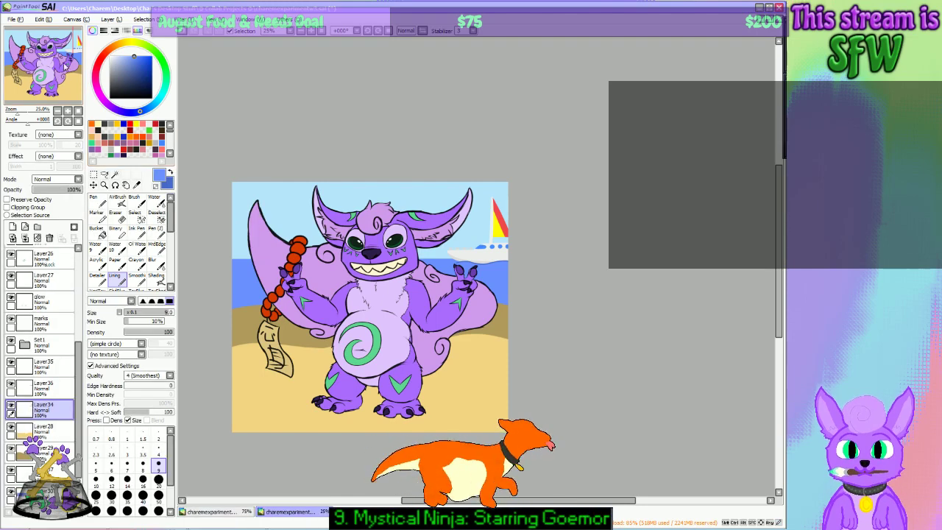
# Step: Draw short wave lines on the sea beside the beads on Layer35 in the darker blue at brush size 10
pyautogui.click(58, 68)
pyautogui.moveTo(58, 68)
pyautogui.mouseDown()
pyautogui.moveTo(59, 81)
pyautogui.moveTo(51, 78)
pyautogui.moveTo(61, 66)
pyautogui.moveTo(51, 78)
pyautogui.moveTo(64, 81)
pyautogui.mouseUp()
pyautogui.press('x')
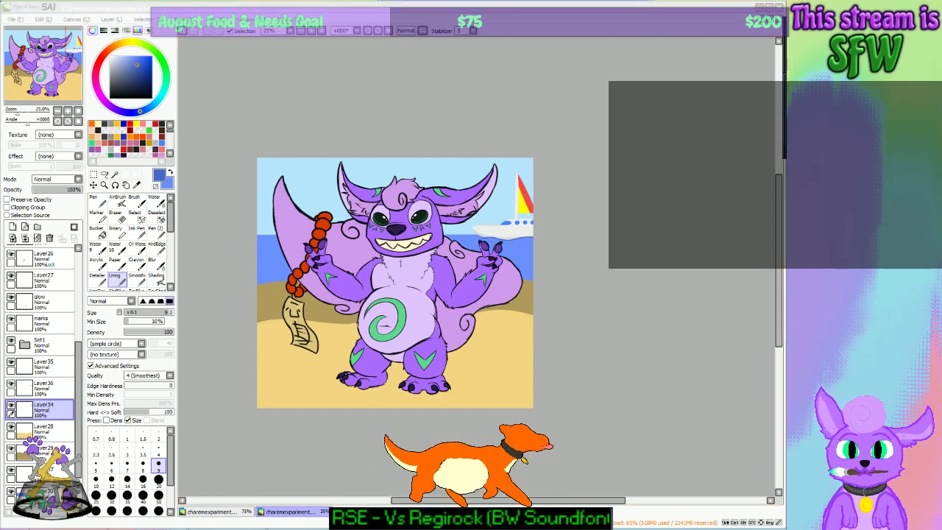
pyautogui.click(655, 14)
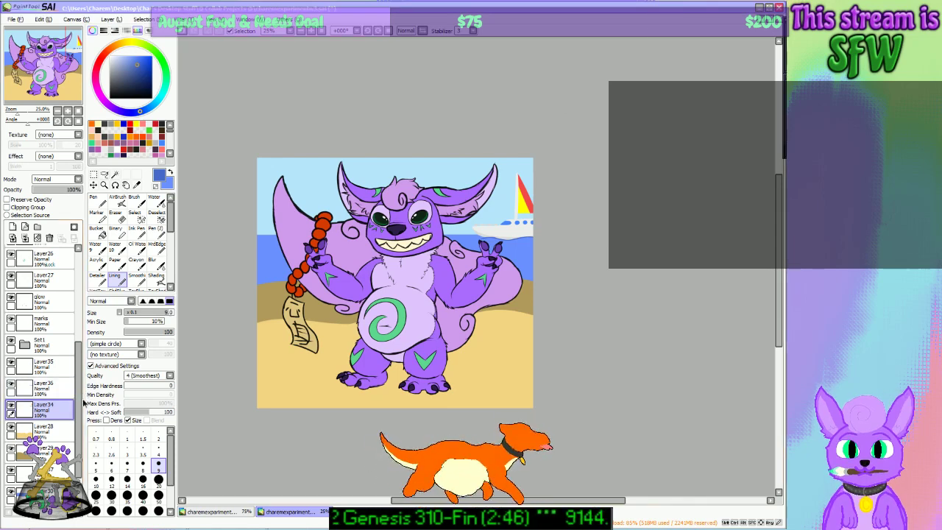
pyautogui.click(14, 387)
pyautogui.click(12, 367)
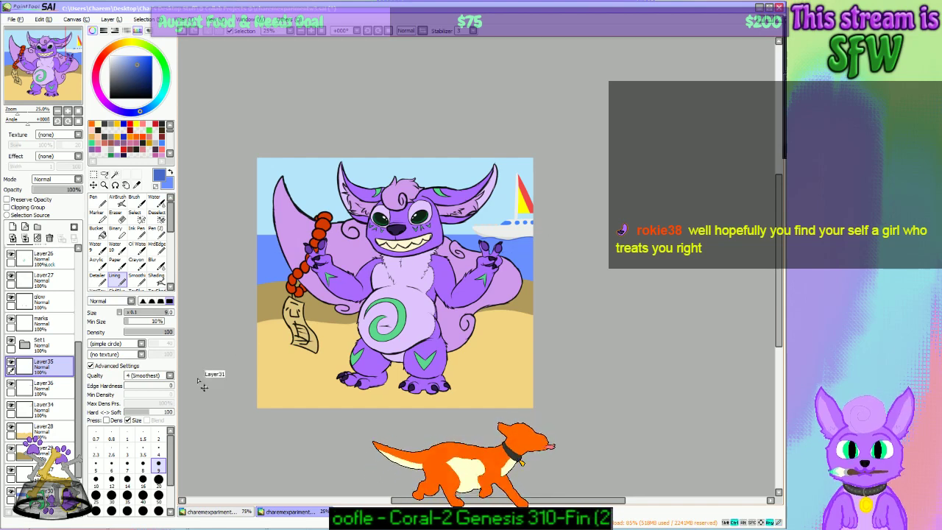
pyautogui.click(96, 479)
pyautogui.scroll(3, 434, 235)
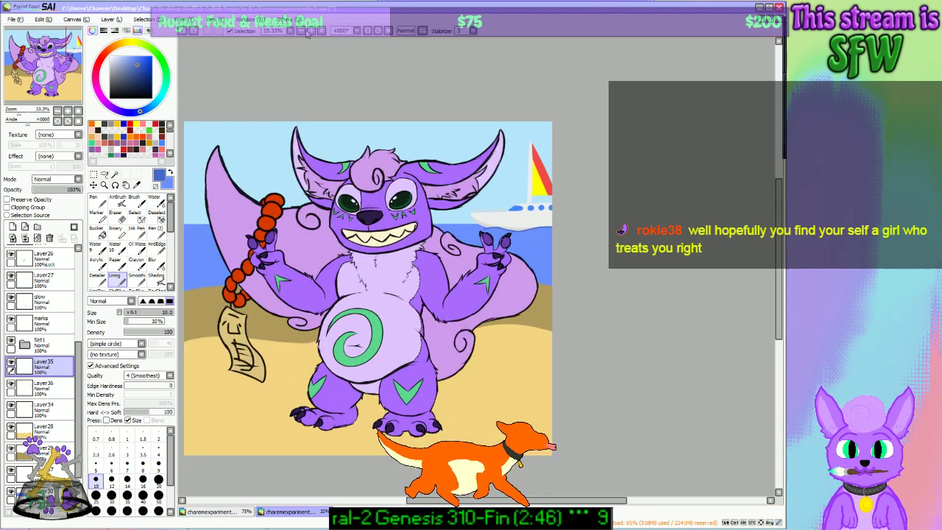
pyautogui.moveTo(65, 77)
pyautogui.mouseDown()
pyautogui.moveTo(45, 80)
pyautogui.moveTo(62, 76)
pyautogui.mouseUp()
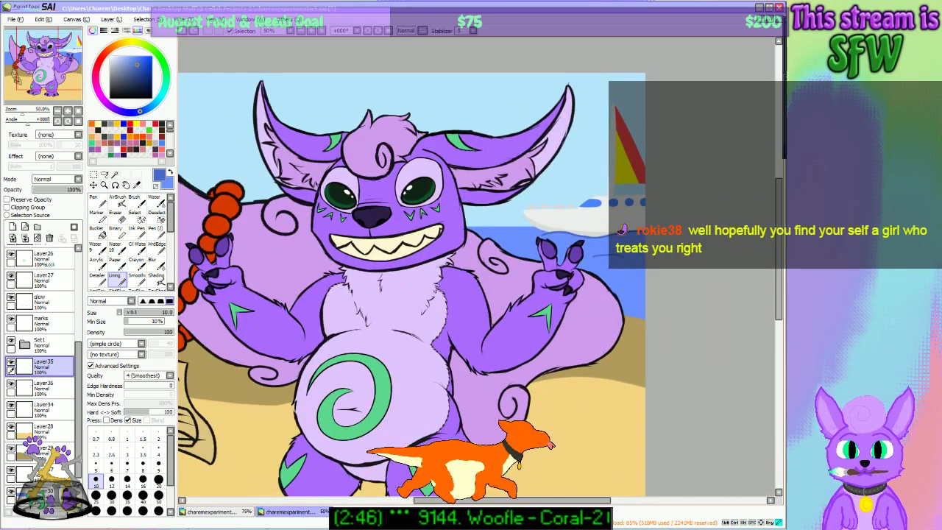
pyautogui.moveTo(68, 71); pyautogui.dragTo(48, 75)
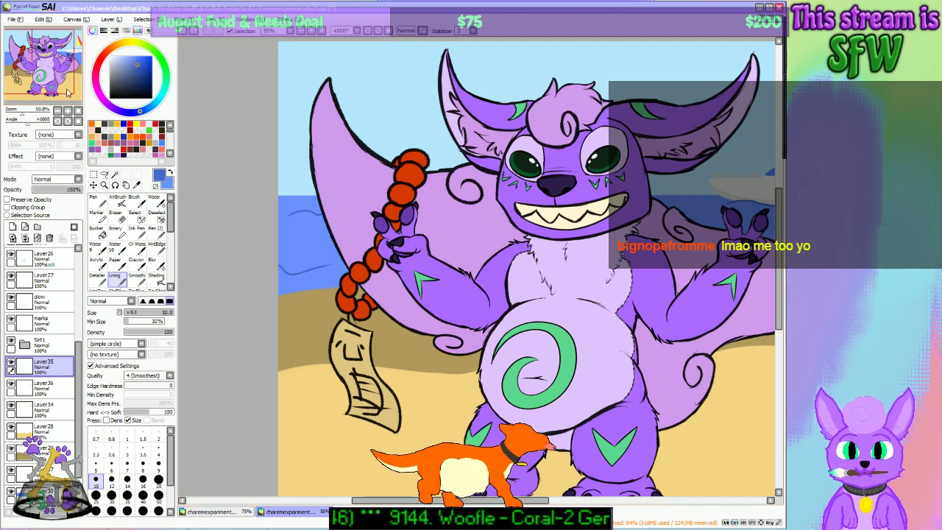
pyautogui.moveTo(65, 89)
pyautogui.mouseDown()
pyautogui.moveTo(103, 94)
pyautogui.moveTo(70, 87)
pyautogui.mouseUp()
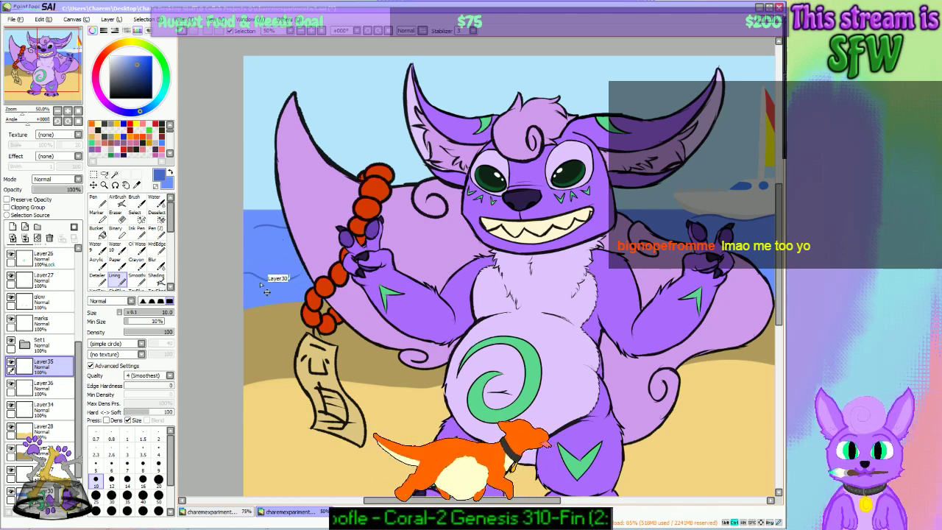
pyautogui.hotkey('ctrl', 'z')
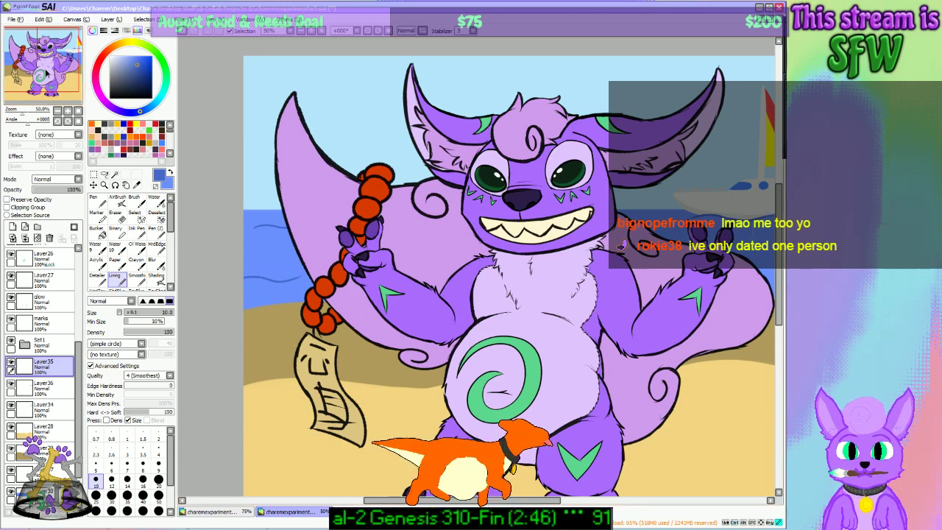
# Step: Draw wave lines on the sea below the boat in the same darker blue on Layer35
pyautogui.moveTo(35, 81); pyautogui.dragTo(78, 82)
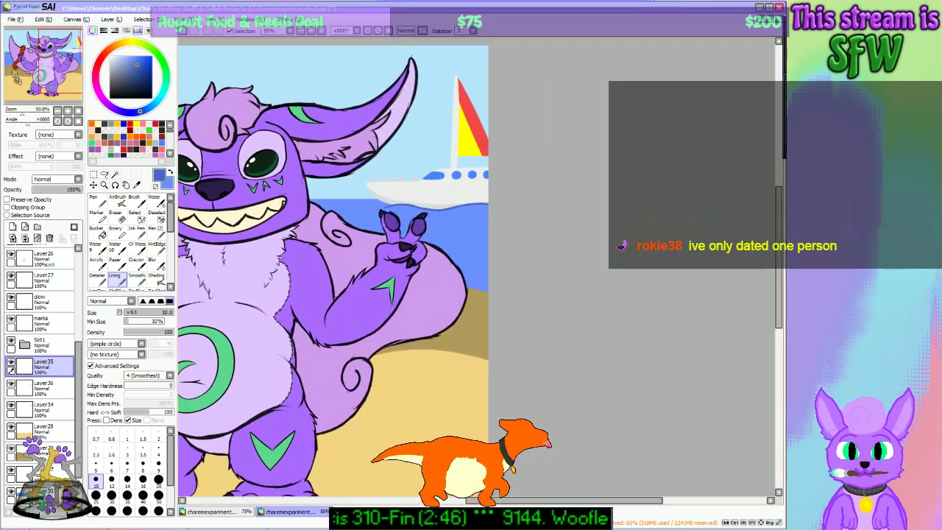
pyautogui.moveTo(418, 243); pyautogui.dragTo(476, 240)
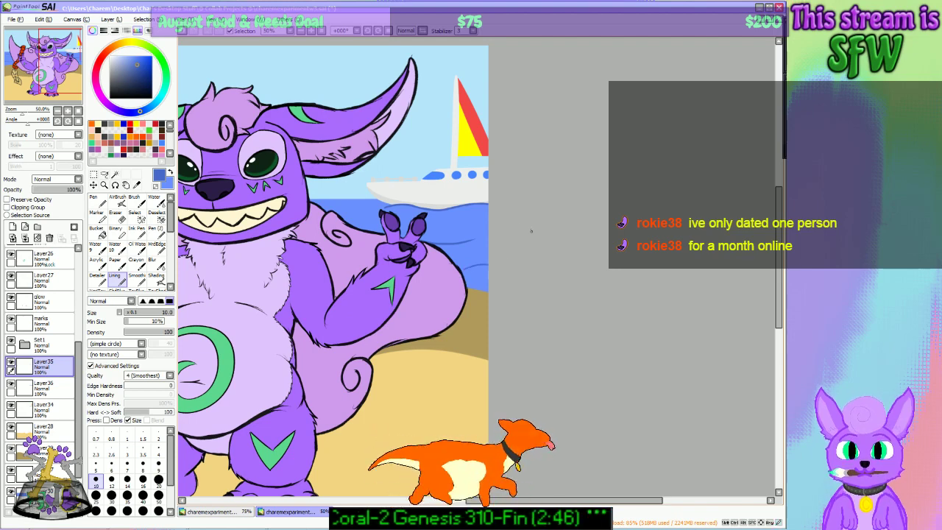
pyautogui.click(301, 30)
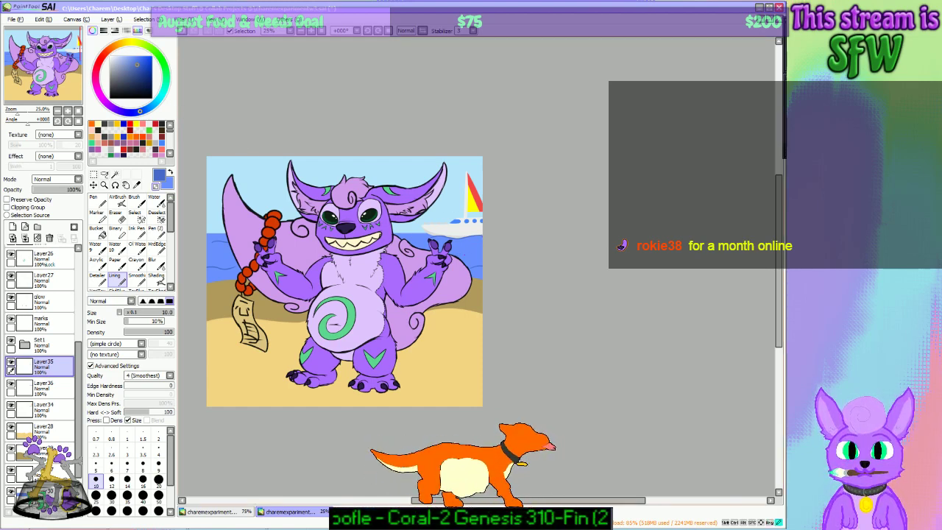
pyautogui.press('ctrl')
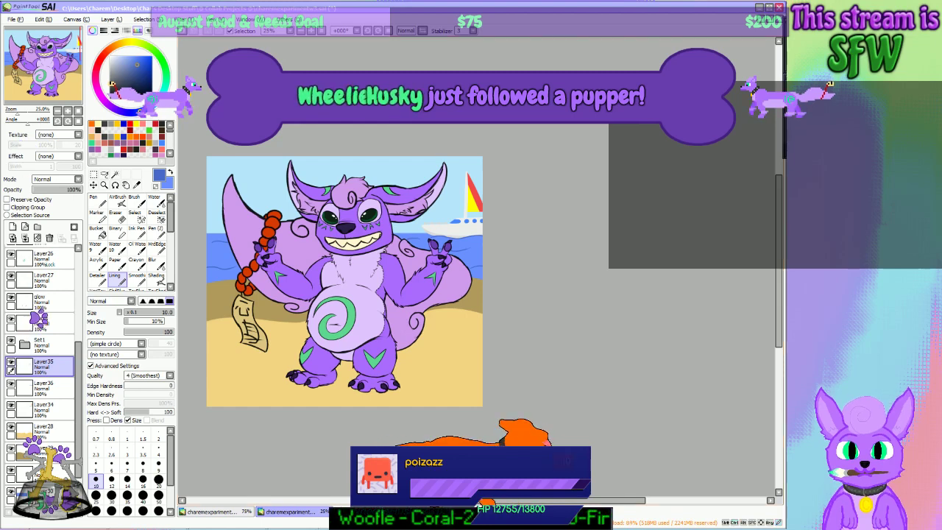
pyautogui.hotkey('alt', 'Tab')
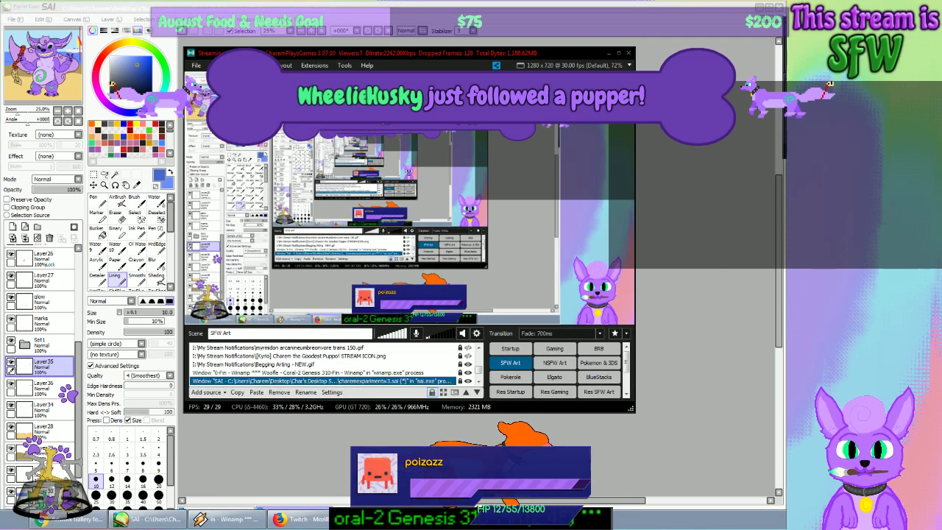
pyautogui.hotkey('alt', 'Tab')
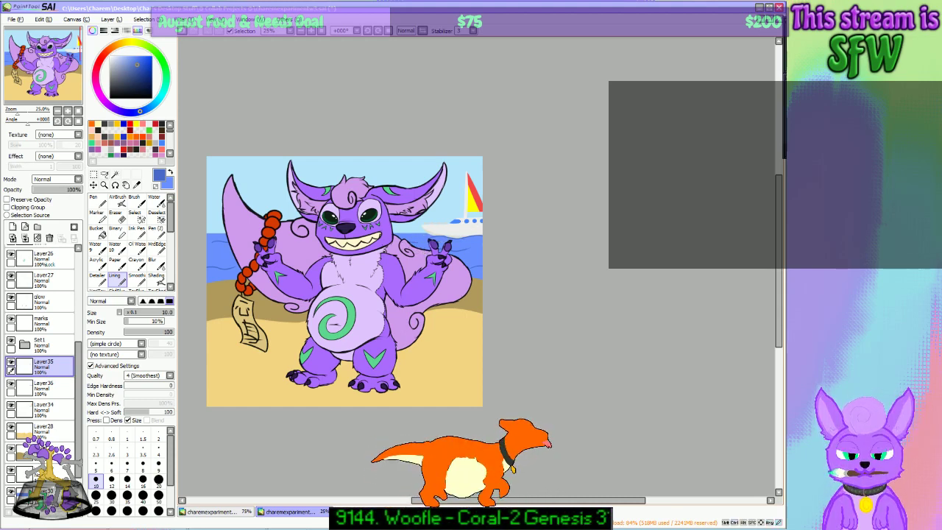
pyautogui.moveTo(66, 82); pyautogui.dragTo(50, 87)
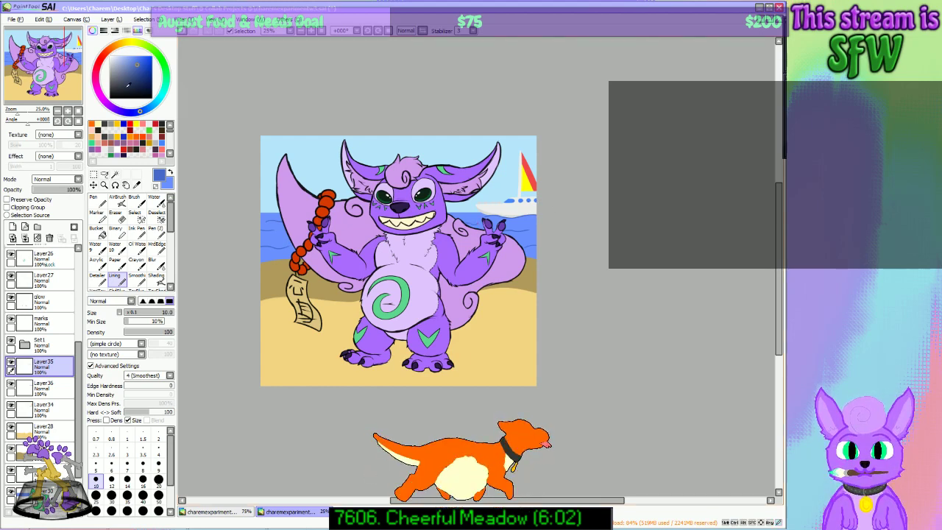
pyautogui.moveTo(62, 95); pyautogui.dragTo(44, 95)
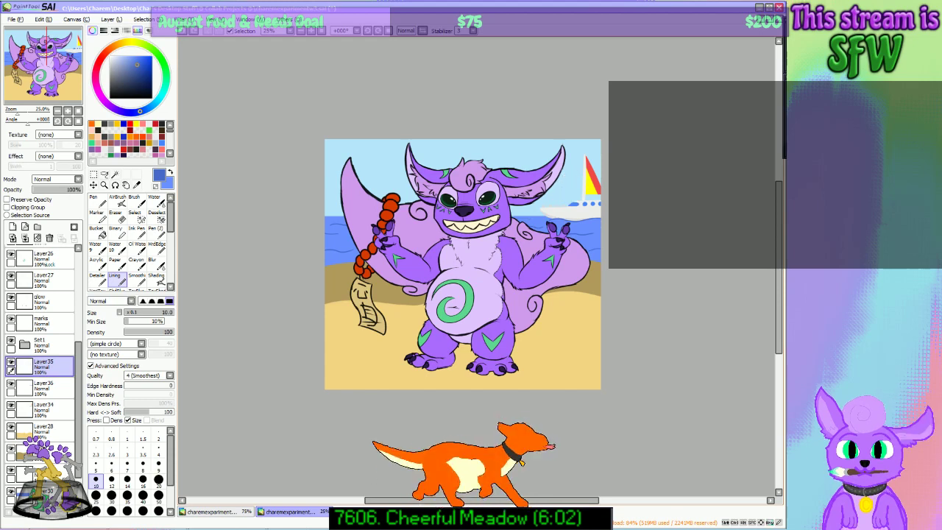
pyautogui.moveTo(234, 224); pyautogui.dragTo(196, 252)
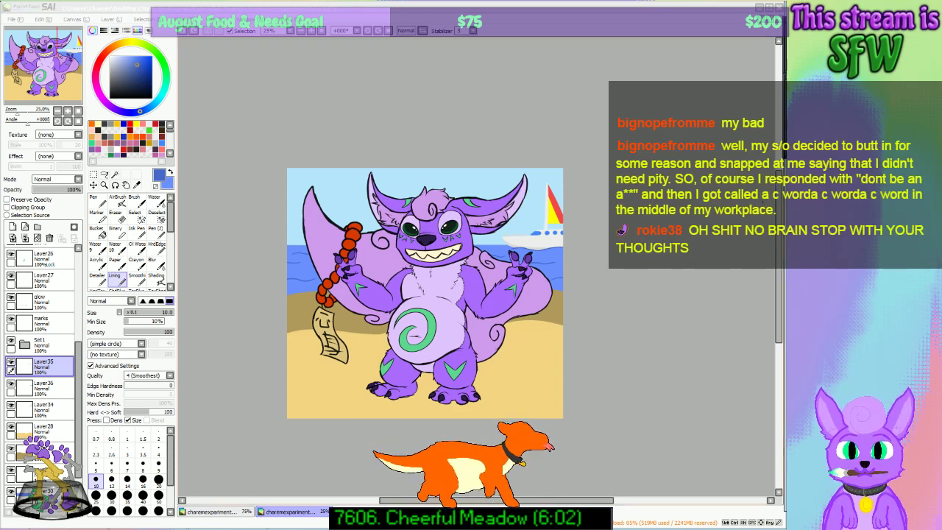
pyautogui.moveTo(52, 66); pyautogui.dragTo(35, 75)
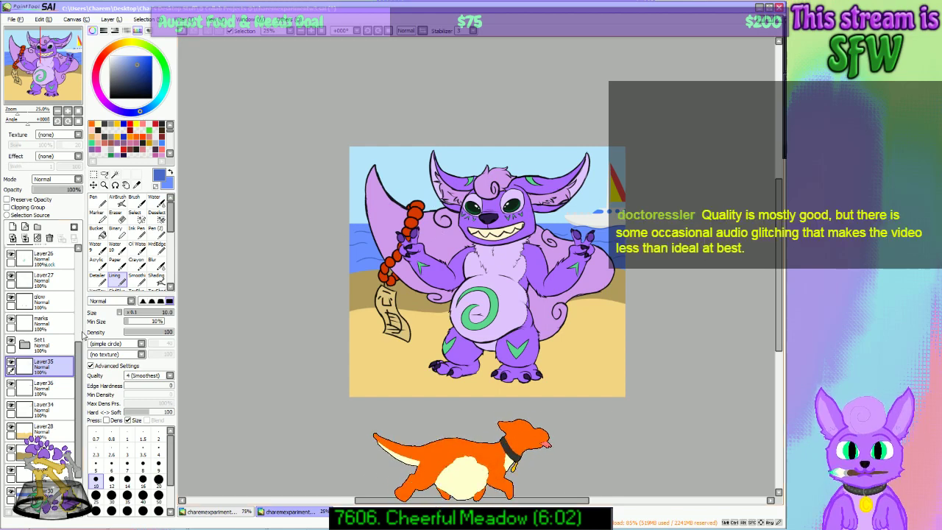
# Step: Add a new empty layer directly above Layer35
pyautogui.click(44, 385)
pyautogui.moveTo(77, 392); pyautogui.dragTo(77, 413)
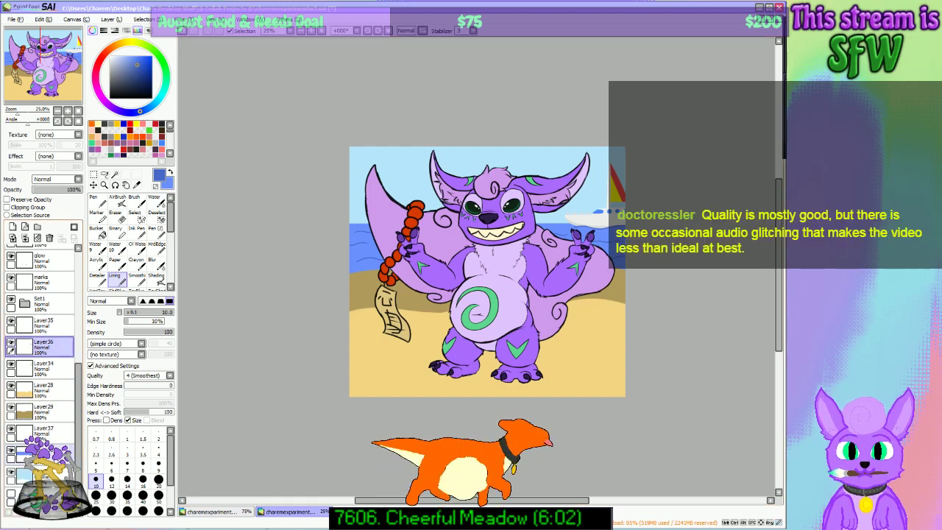
pyautogui.click(55, 328)
pyautogui.click(12, 226)
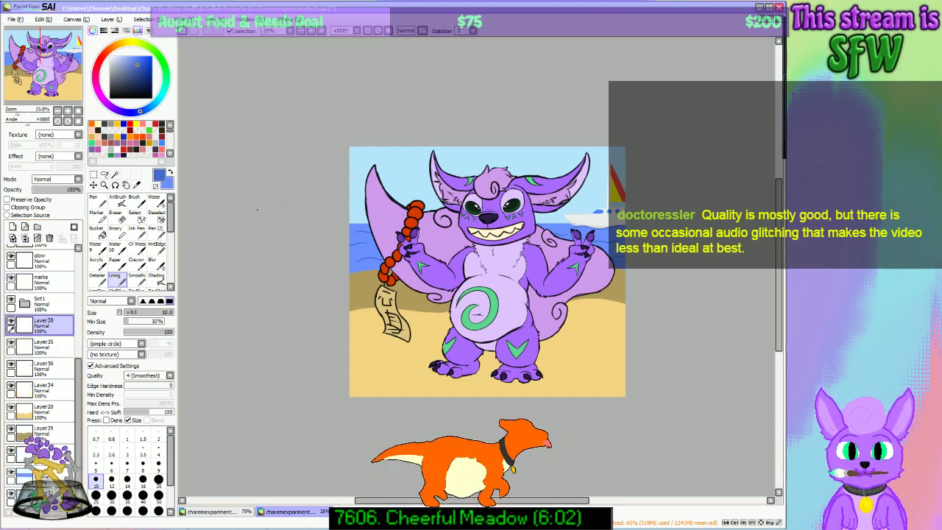
# Step: Paint a cloud in the sky's upper-left corner in a paler tint of the sampled sky blue at brush size 120
pyautogui.keyDown('alt'); pyautogui.click(404, 175); pyautogui.keyUp('alt')
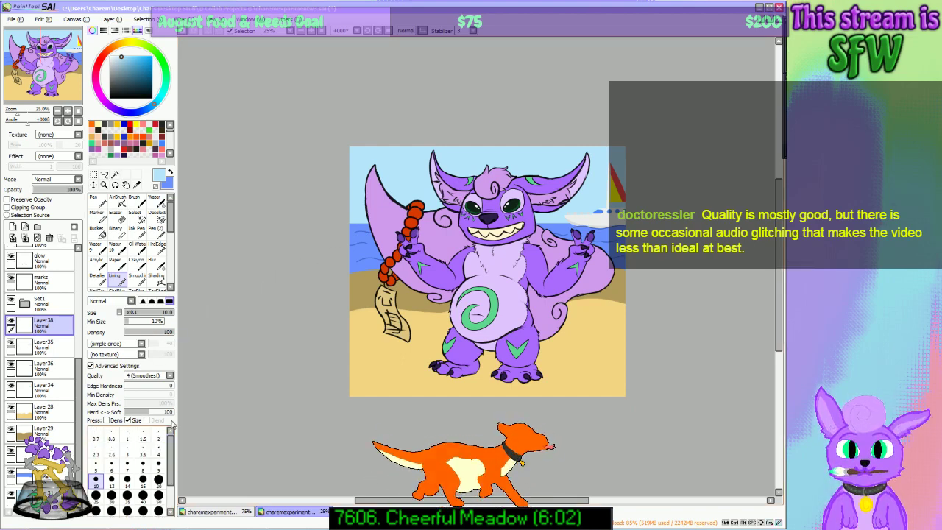
pyautogui.click(158, 465)
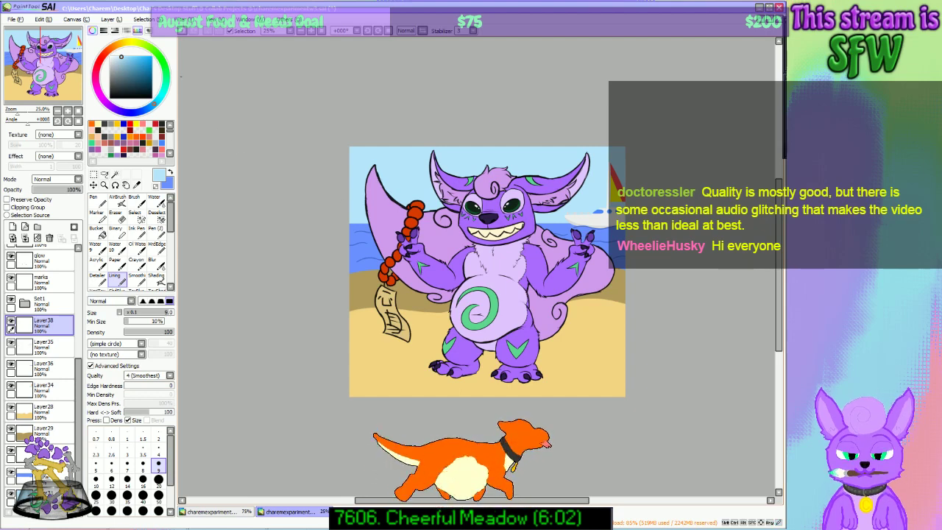
pyautogui.click(115, 55)
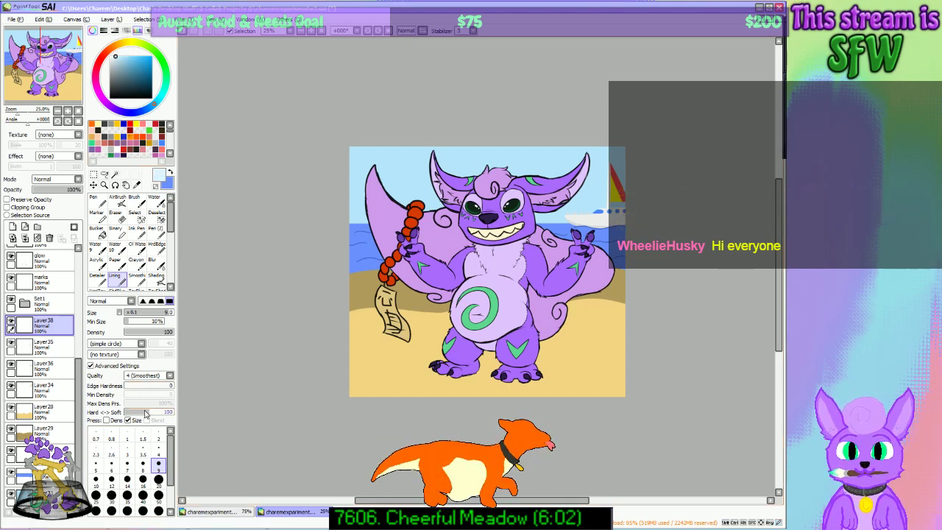
pyautogui.click(158, 479)
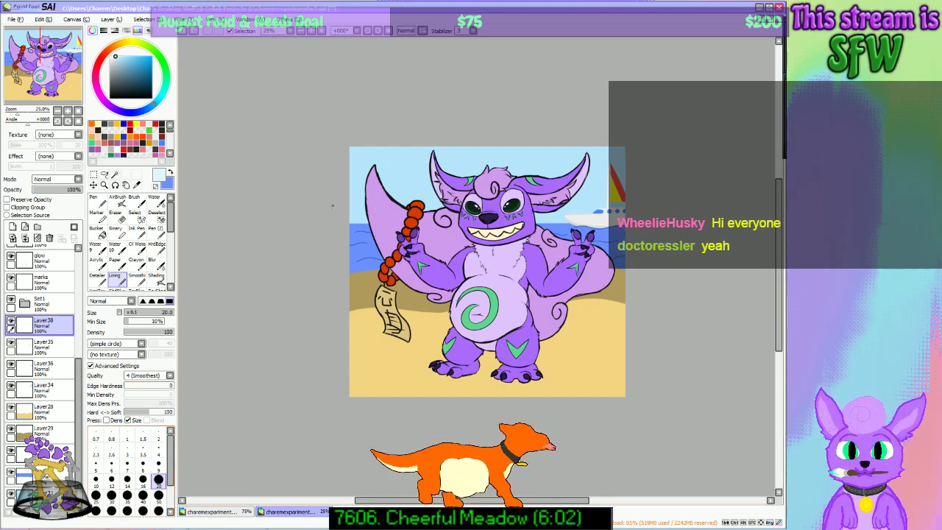
pyautogui.click(158, 510)
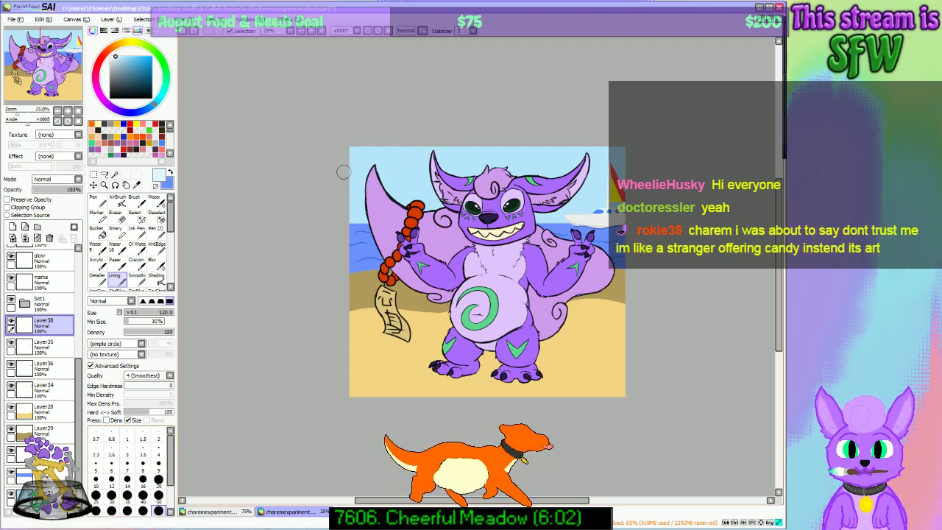
pyautogui.moveTo(413, 161)
pyautogui.mouseDown()
pyautogui.moveTo(401, 138)
pyautogui.moveTo(402, 150)
pyautogui.moveTo(414, 150)
pyautogui.moveTo(378, 162)
pyautogui.mouseUp()
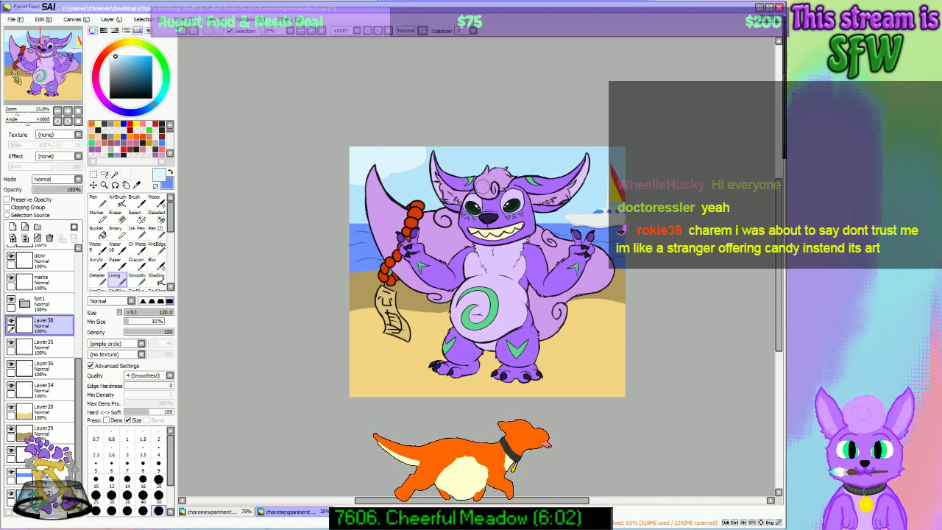
# Step: Try painting clouds behind the head and in the sky above the boat, then undo these strokes
pyautogui.moveTo(511, 164)
pyautogui.mouseDown()
pyautogui.moveTo(550, 164)
pyautogui.moveTo(534, 171)
pyautogui.mouseUp()
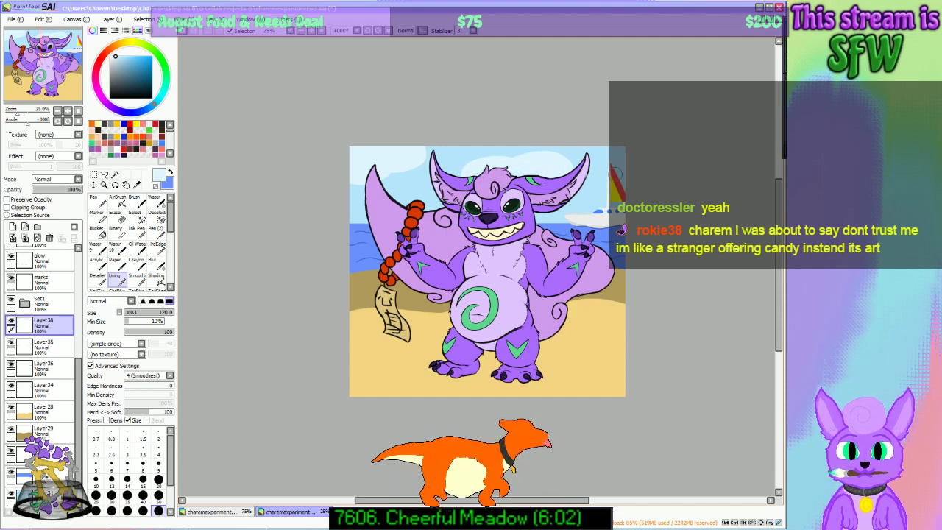
pyautogui.hotkey('ctrl', 'z')
pyautogui.hotkey('ctrl', 'z')
pyautogui.moveTo(620, 168); pyautogui.dragTo(598, 145)
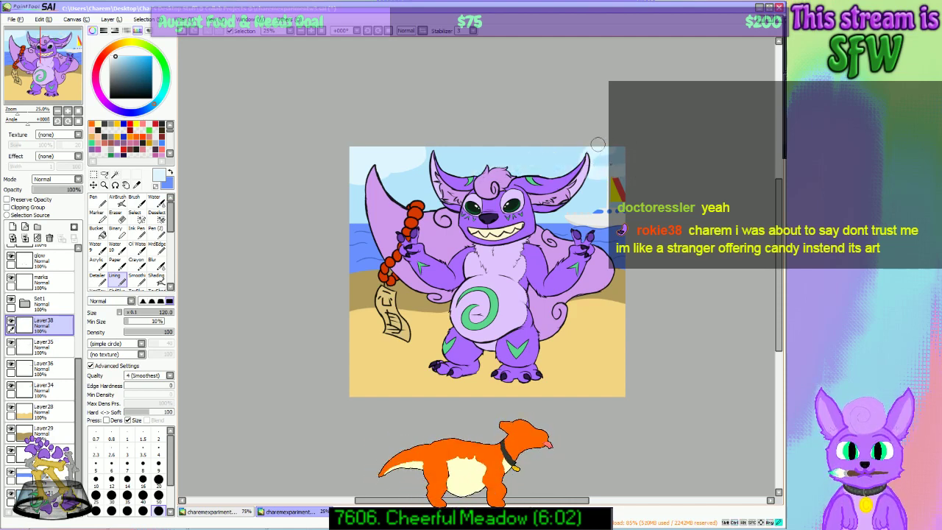
pyautogui.hotkey('ctrl', 'z')
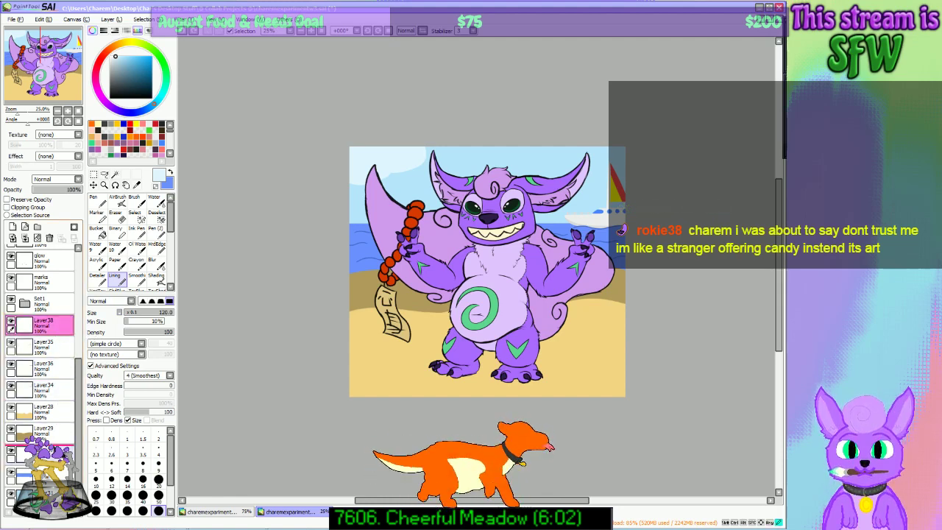
# Step: Move Layer38 below Layer29 and paint a pale cloud in the sky's upper-right corner behind the sail
pyautogui.moveTo(40, 324); pyautogui.dragTo(40, 433)
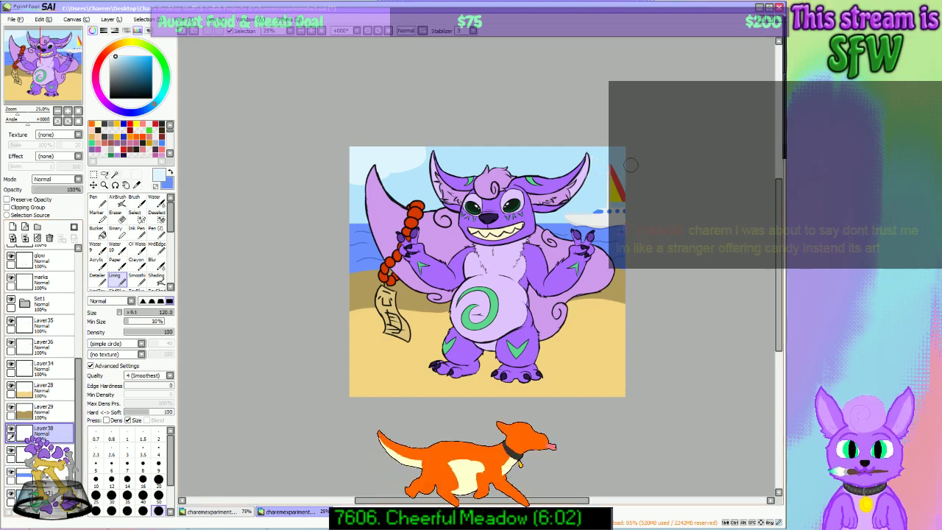
pyautogui.hotkey('ctrl', 'z')
pyautogui.moveTo(620, 171)
pyautogui.mouseDown()
pyautogui.moveTo(594, 158)
pyautogui.moveTo(614, 139)
pyautogui.mouseUp()
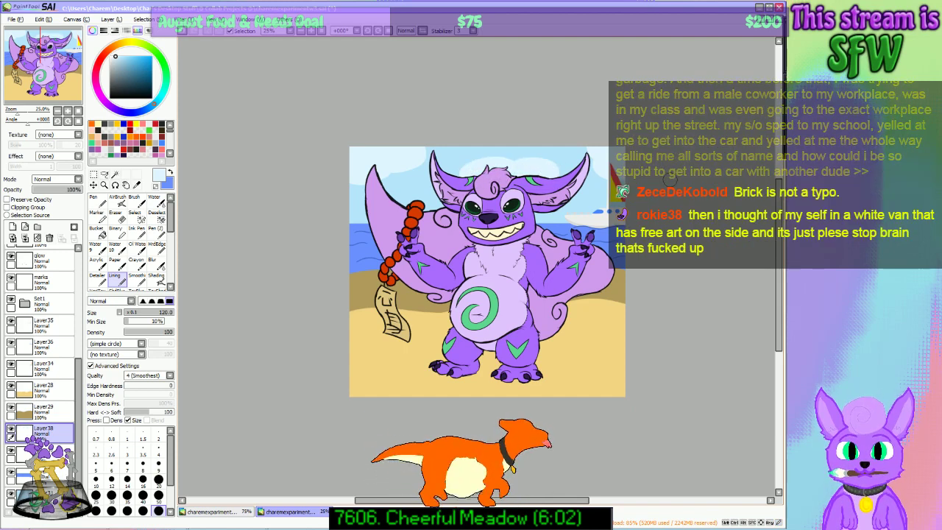
# Step: Try painting a cloud just above the creature's hair tuft, then undo its strokes
pyautogui.moveTo(49, 88); pyautogui.dragTo(53, 76)
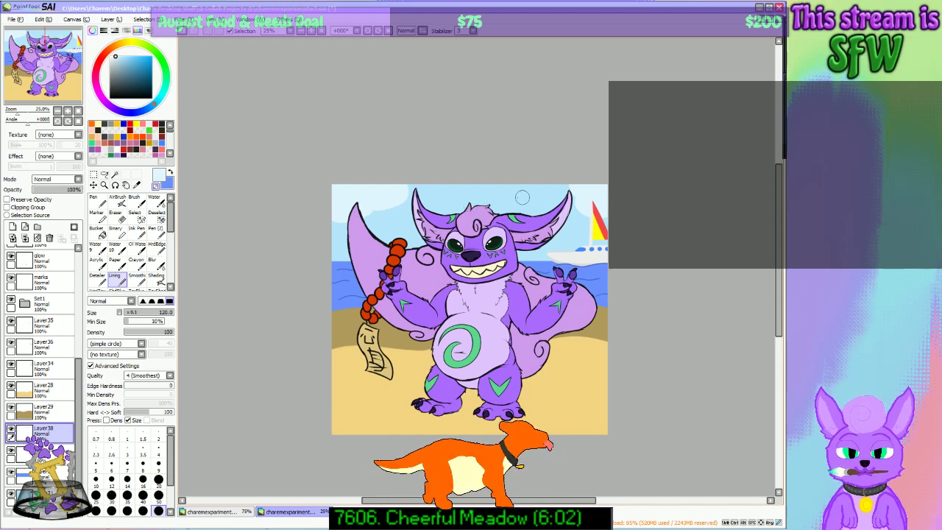
pyautogui.moveTo(475, 213); pyautogui.dragTo(520, 210)
pyautogui.hotkey('ctrl', 'z')
pyautogui.hotkey('ctrl', 'z')
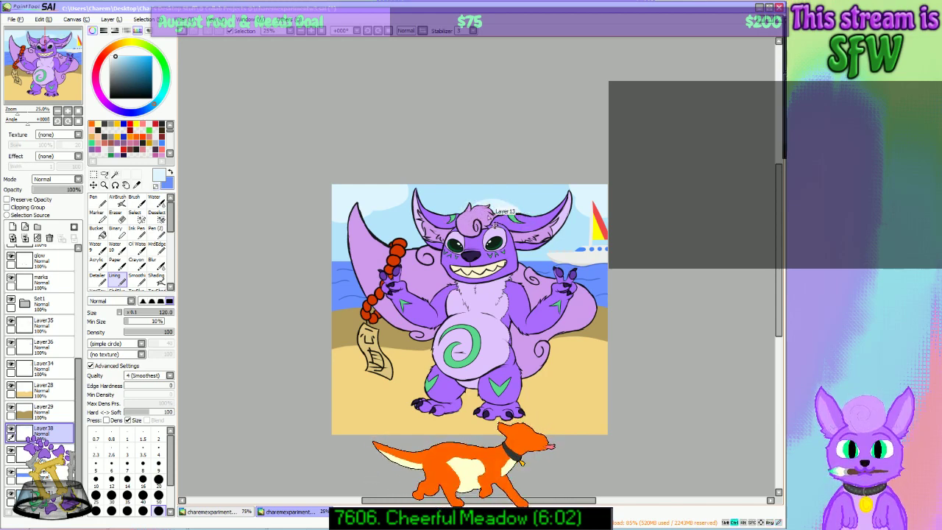
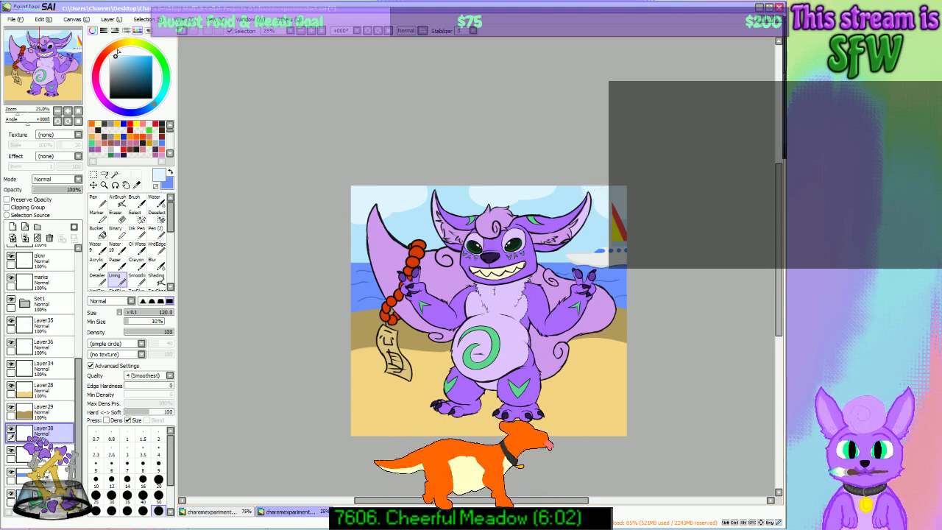
# Step: Try a wide cloud between the creature's ears and compare the sky with and without it
pyautogui.moveTo(60, 61); pyautogui.dragTo(61, 59)
pyautogui.moveTo(485, 198)
pyautogui.mouseDown()
pyautogui.moveTo(475, 188)
pyautogui.moveTo(492, 195)
pyautogui.moveTo(543, 185)
pyautogui.mouseUp()
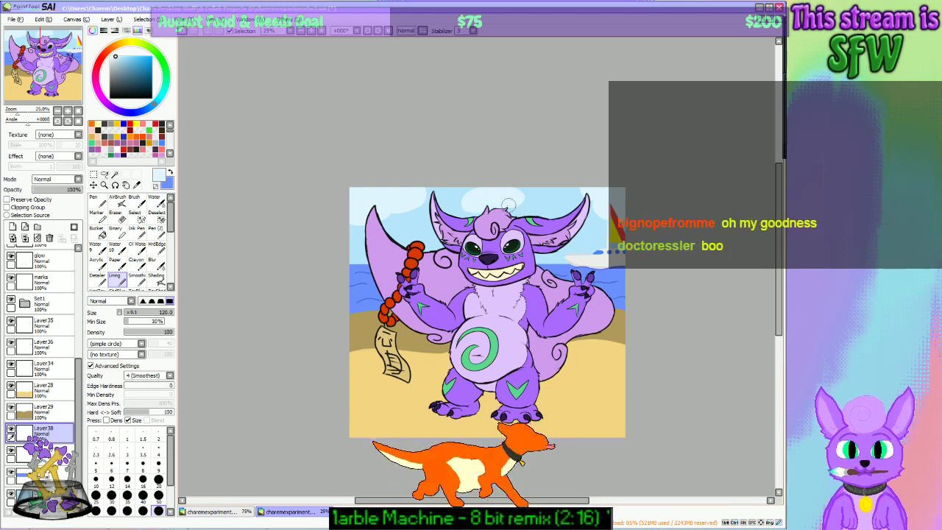
pyautogui.hotkey('ctrl', 'z')
pyautogui.hotkey('ctrl', 'z')
pyautogui.hotkey('ctrl', 'y')
pyautogui.hotkey('ctrl', 'y')
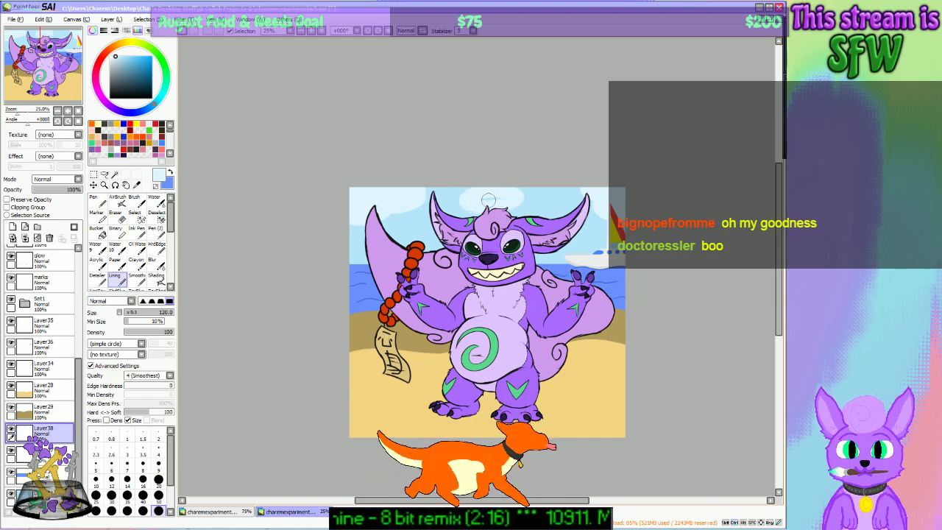
# Step: Undo the wide cloud and paint a smaller one between the hair tuft and the ear nearest the boat
pyautogui.hotkey('ctrl', 'z')
pyautogui.hotkey('ctrl', 'z')
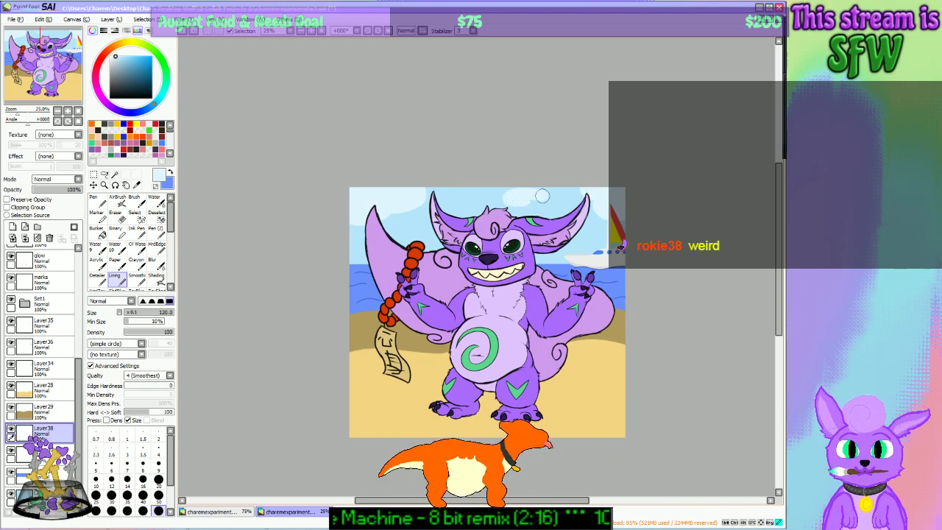
pyautogui.moveTo(538, 200)
pyautogui.mouseDown()
pyautogui.moveTo(522, 197)
pyautogui.moveTo(569, 199)
pyautogui.mouseUp()
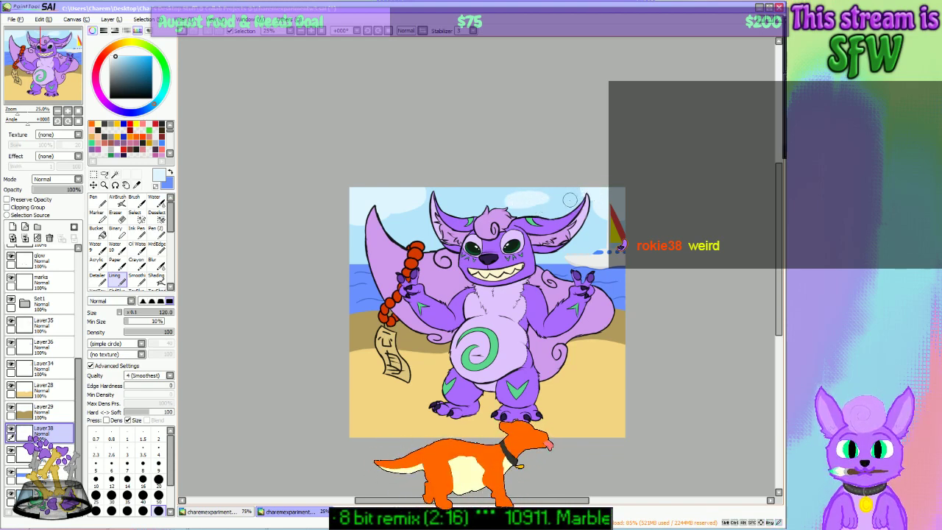
# Step: Refine the pale clouds in the sky between and beside the character's ears, comparing recent brush strokes and undoing unwanted ones
pyautogui.hotkey('ctrl', 'z')
pyautogui.hotkey('ctrl', 'y')
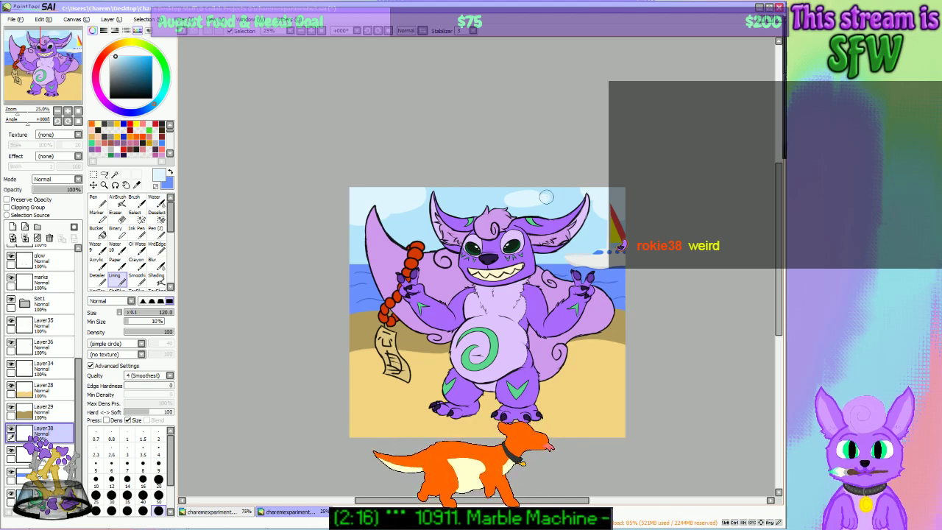
pyautogui.hotkey('ctrl', 'z')
pyautogui.hotkey('ctrl', 'y')
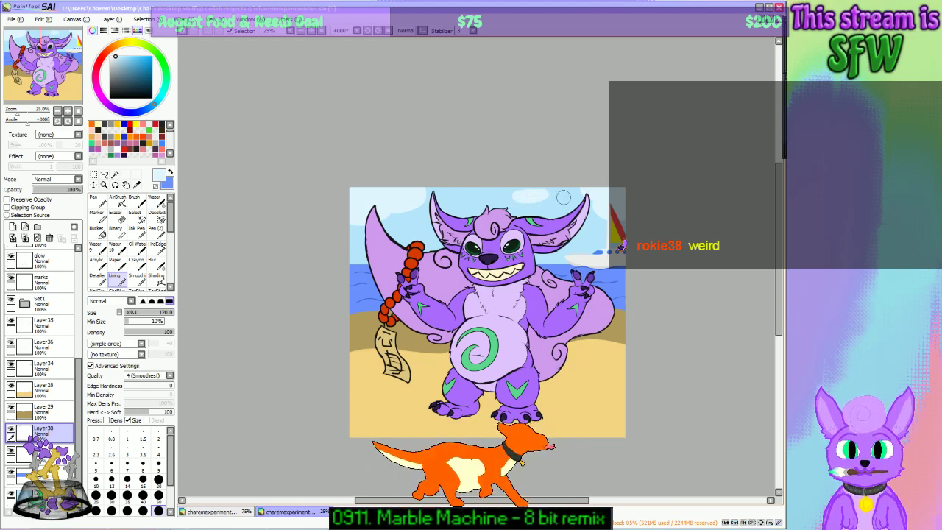
pyautogui.moveTo(557, 197)
pyautogui.mouseDown()
pyautogui.moveTo(611, 184)
pyautogui.moveTo(556, 198)
pyautogui.mouseUp()
pyautogui.hotkey('ctrl', 'z')
pyautogui.hotkey('ctrl', 'z')
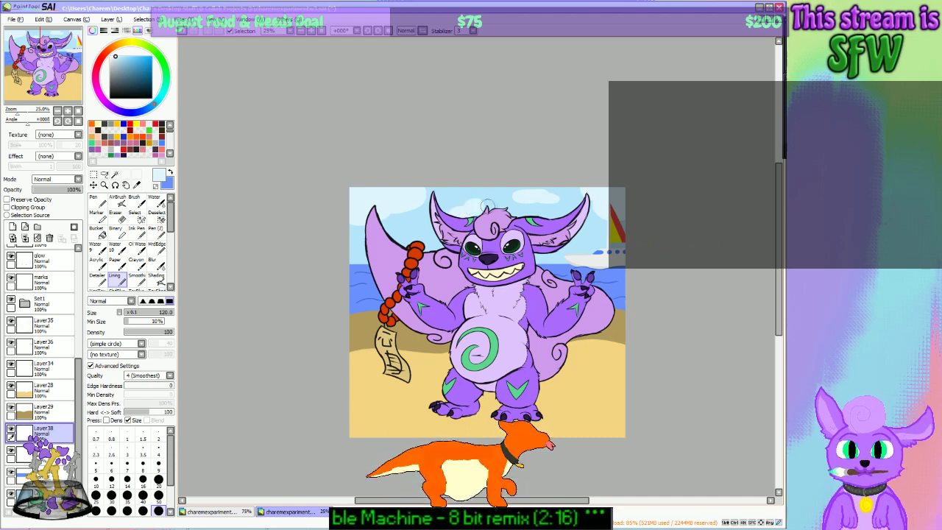
pyautogui.hotkey('ctrl', 'z')
pyautogui.moveTo(485, 209); pyautogui.dragTo(478, 213)
pyautogui.hotkey('ctrl', 'z')
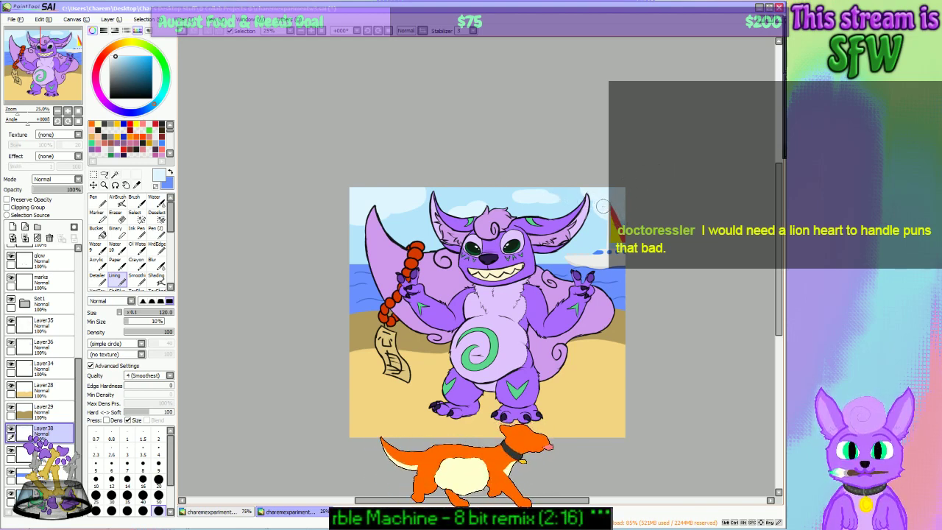
# Step: Try the Rust1 texture on the darker sand layer, Layer29, at several intensities and a scale of 500%
pyautogui.moveTo(50, 72); pyautogui.dragTo(59, 98)
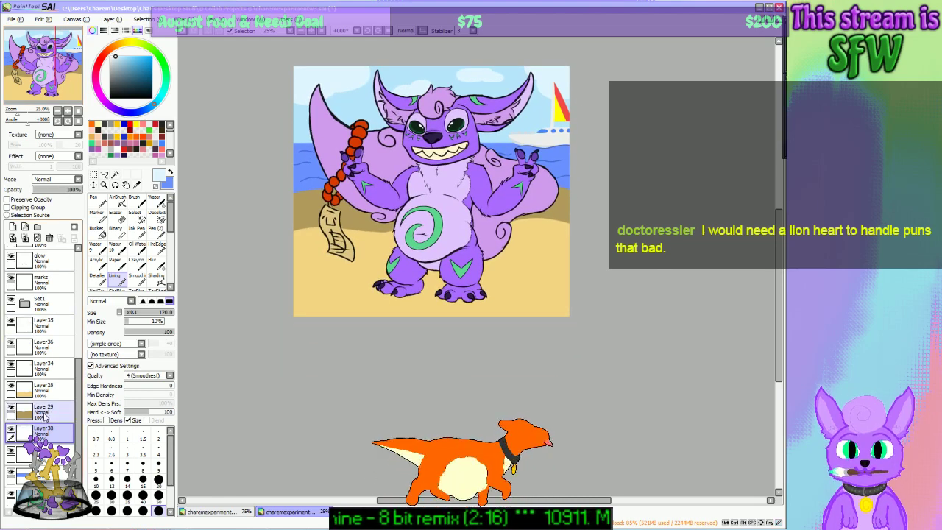
pyautogui.click(44, 410)
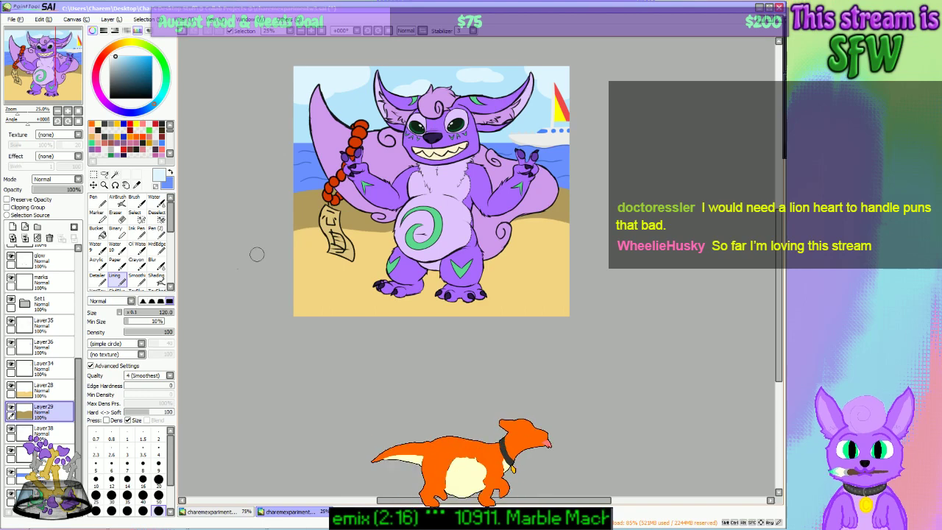
pyautogui.click(51, 135)
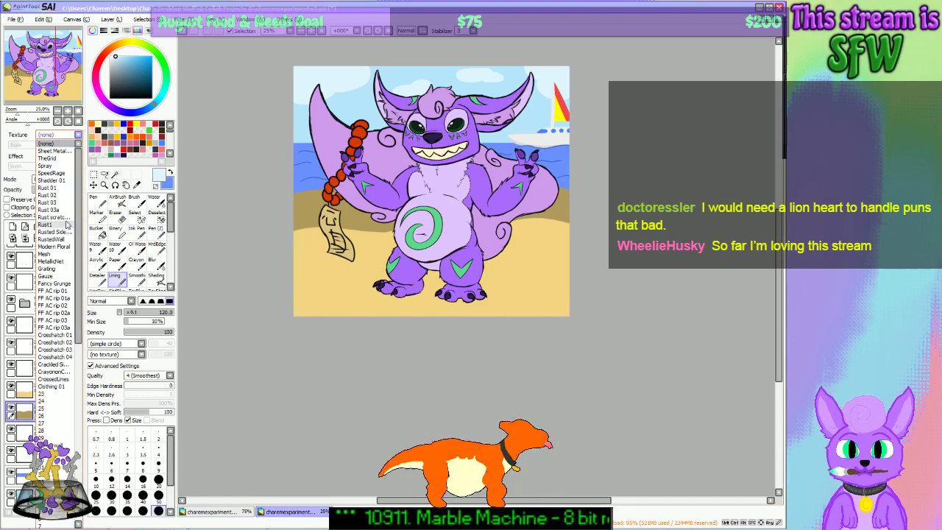
pyautogui.click(67, 224)
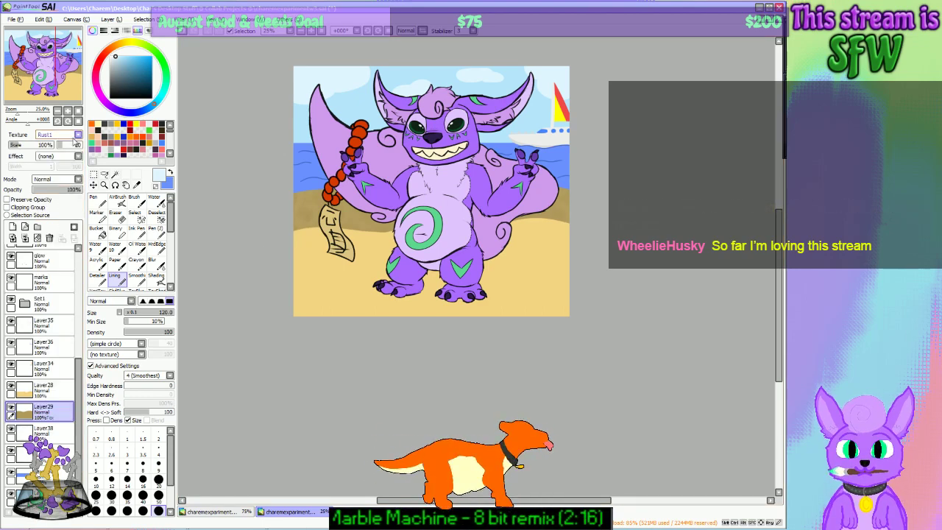
pyautogui.moveTo(67, 145); pyautogui.dragTo(81, 147)
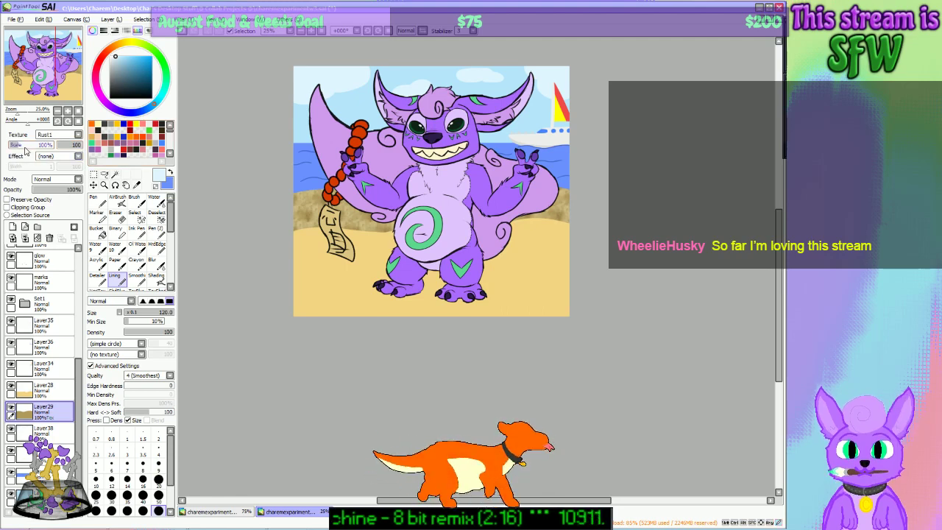
pyautogui.moveTo(25, 147); pyautogui.dragTo(65, 151)
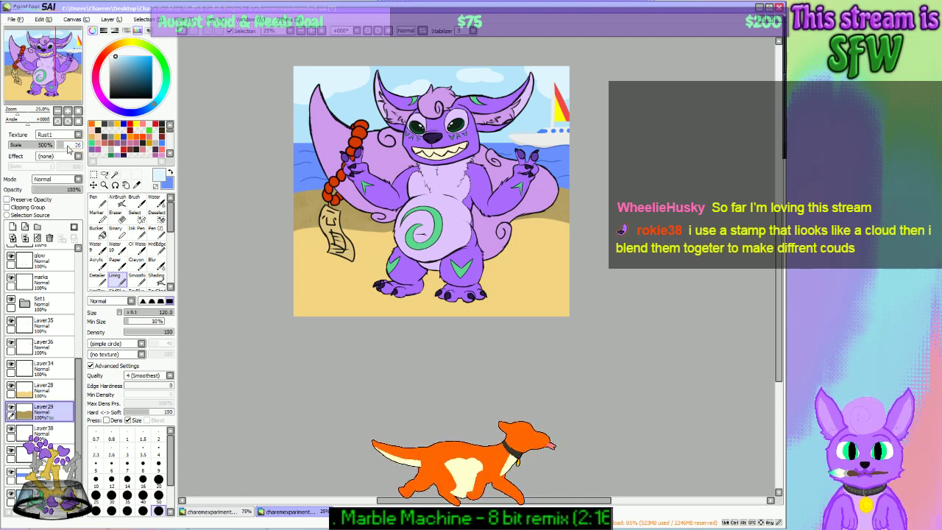
# Step: Change Layer29's texture to Spray, with its scale set to 305% and a low intensity
pyautogui.click(77, 134)
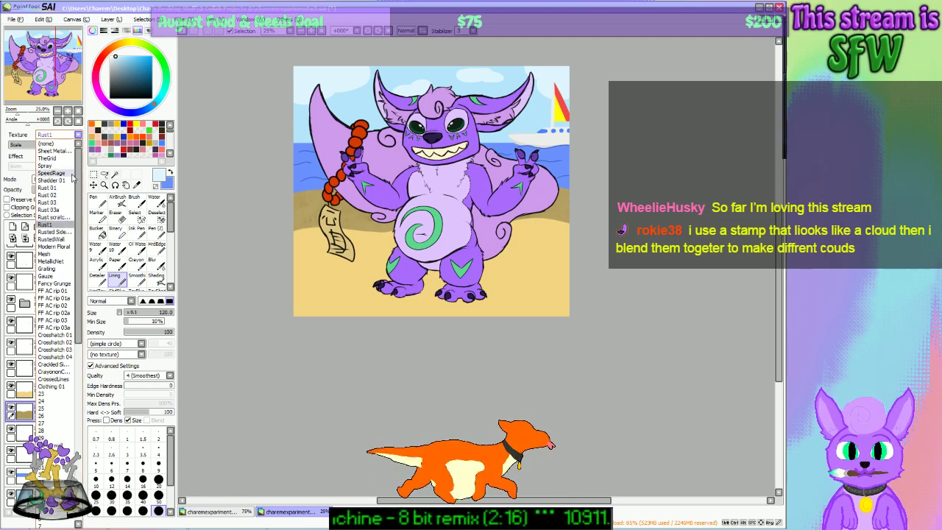
pyautogui.click(61, 166)
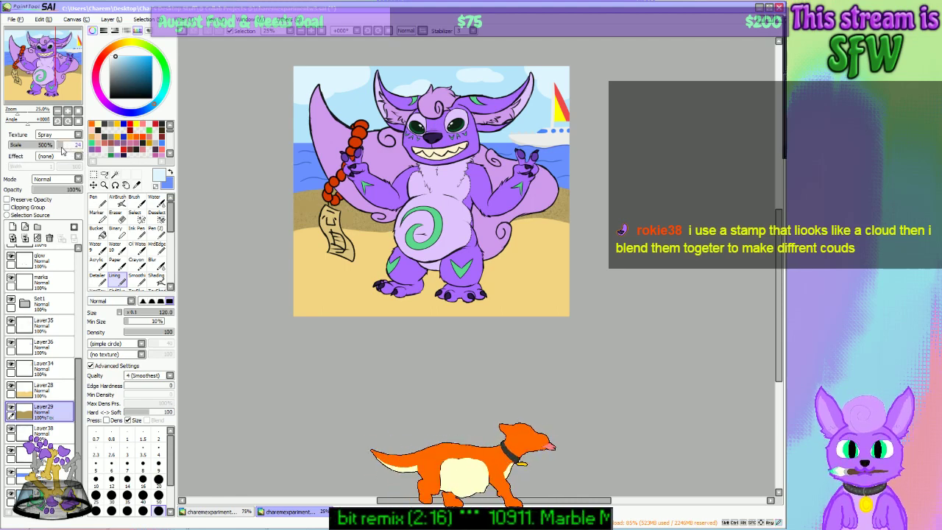
pyautogui.click(311, 31)
pyautogui.click(311, 31)
pyautogui.moveTo(46, 64); pyautogui.dragTo(32, 52)
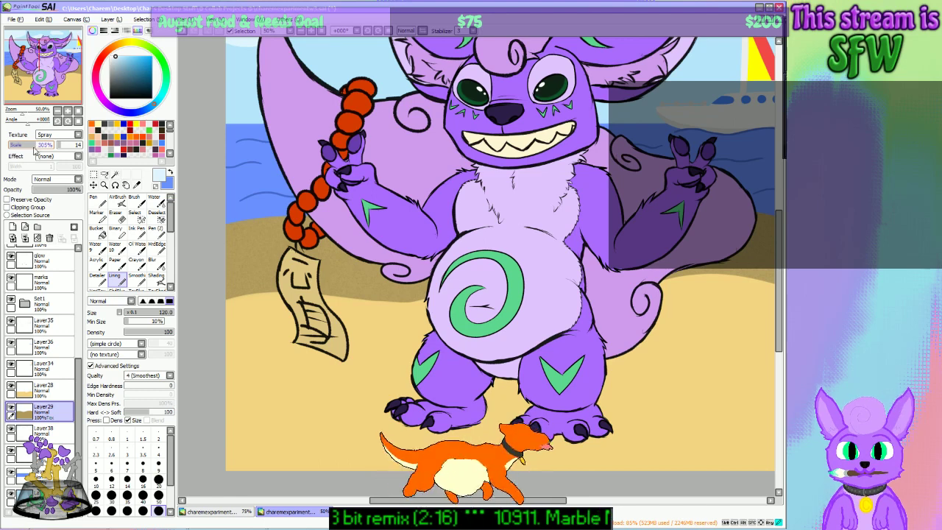
pyautogui.moveTo(50, 69); pyautogui.dragTo(54, 71)
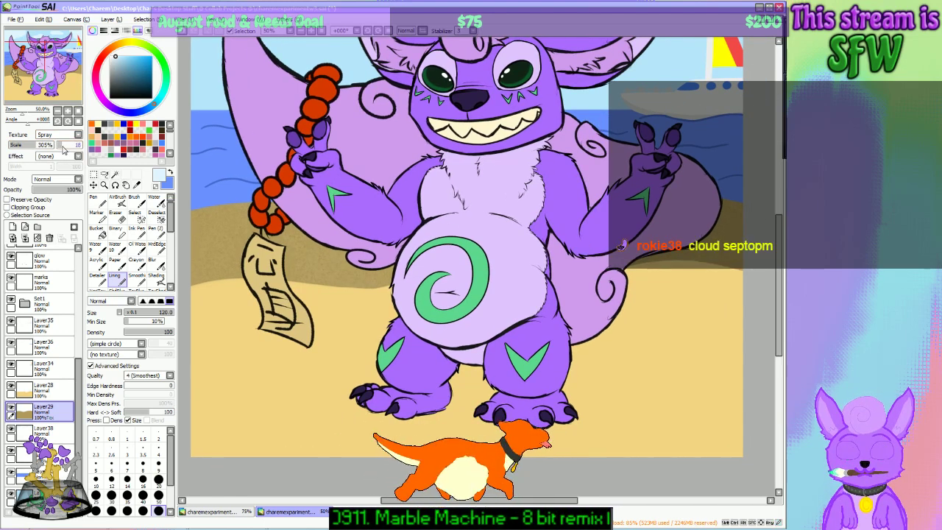
# Step: Apply the Spray texture to the lighter sand layer, Layer28, at 305% scale and an intensity of 50
pyautogui.click(44, 387)
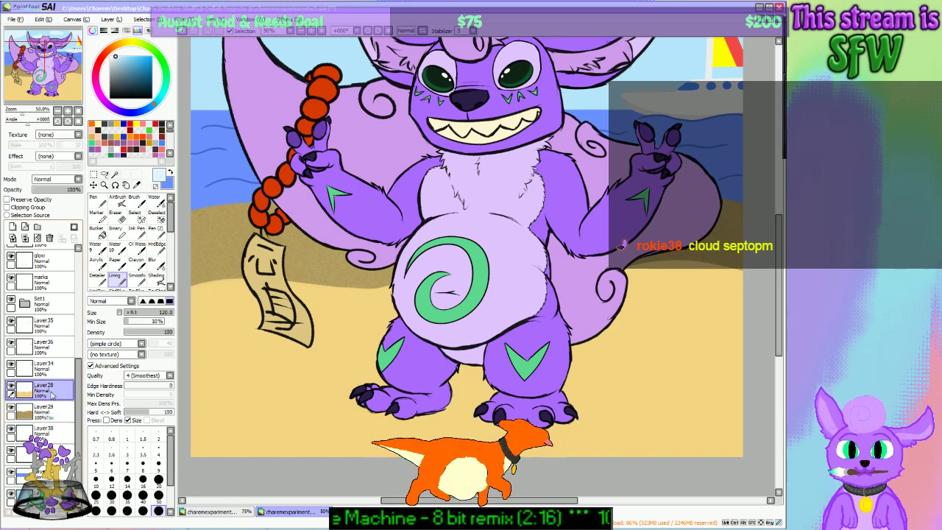
pyautogui.click(59, 135)
pyautogui.click(53, 166)
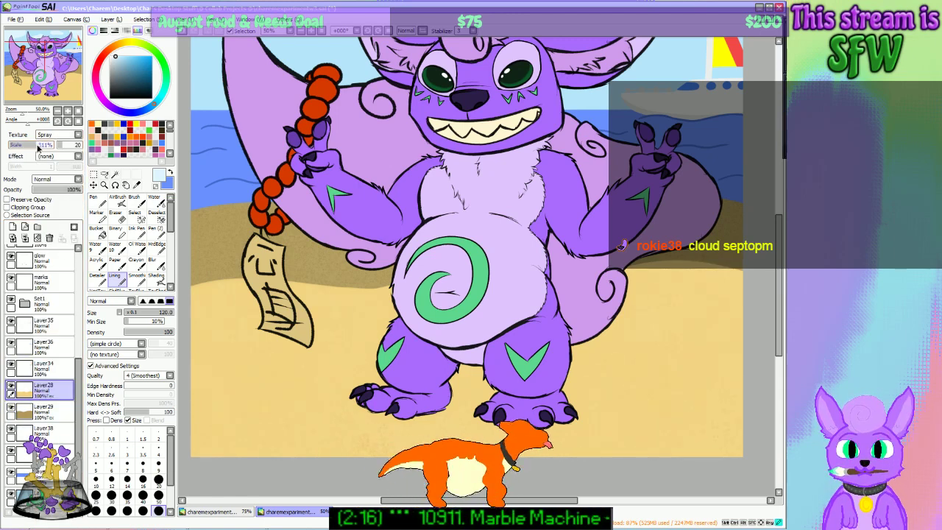
pyautogui.moveTo(37, 147); pyautogui.dragTo(62, 151)
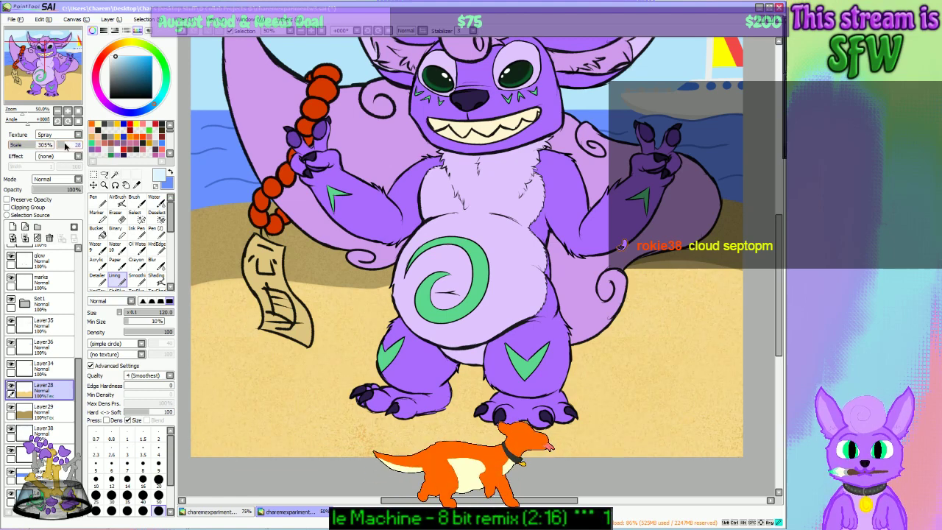
pyautogui.click(300, 32)
pyautogui.click(301, 33)
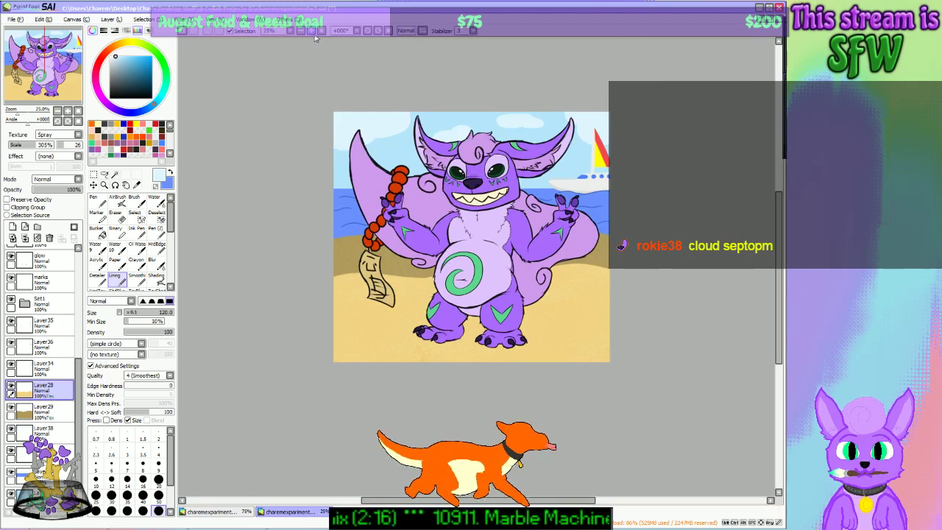
pyautogui.click(316, 32)
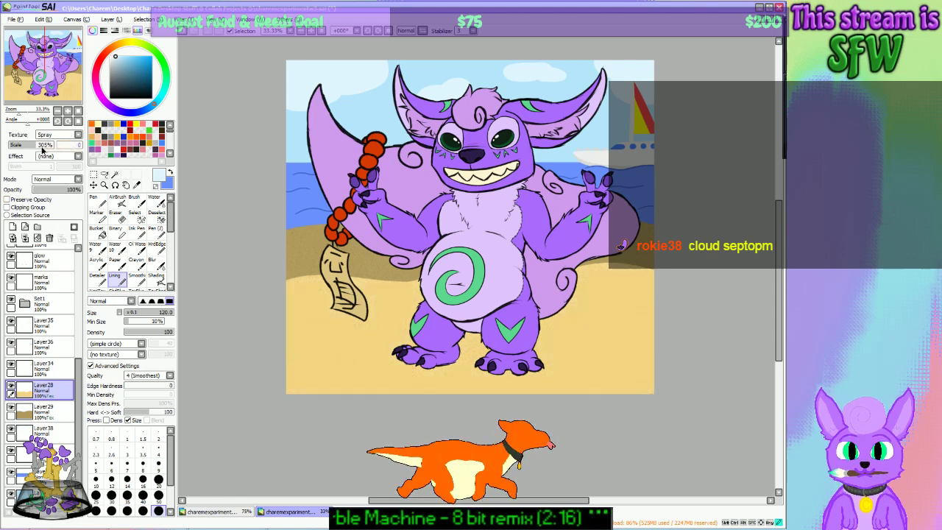
pyautogui.moveTo(73, 147); pyautogui.dragTo(64, 149)
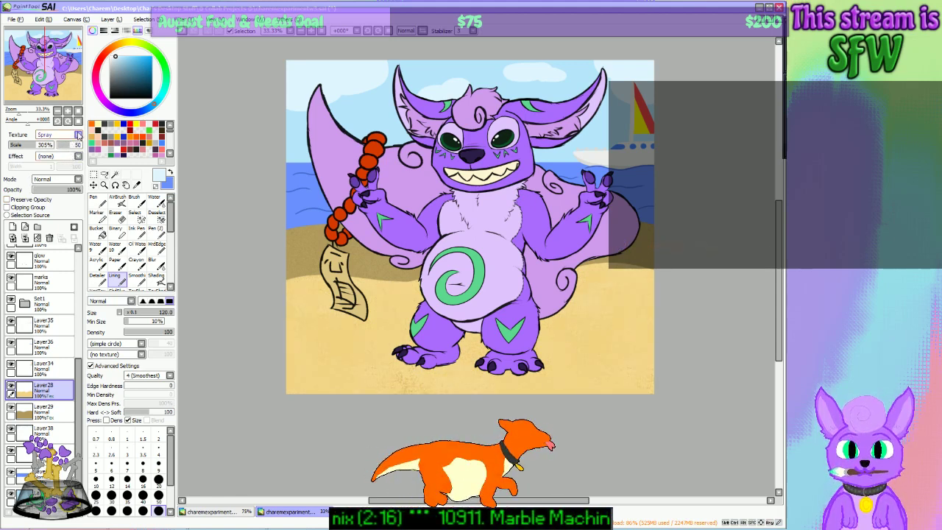
# Step: Try other Spray texture scales on Layer28, including 266% and 327%, and undo the last change
pyautogui.moveTo(32, 145)
pyautogui.mouseDown()
pyautogui.moveTo(56, 143)
pyautogui.moveTo(27, 145)
pyautogui.mouseUp()
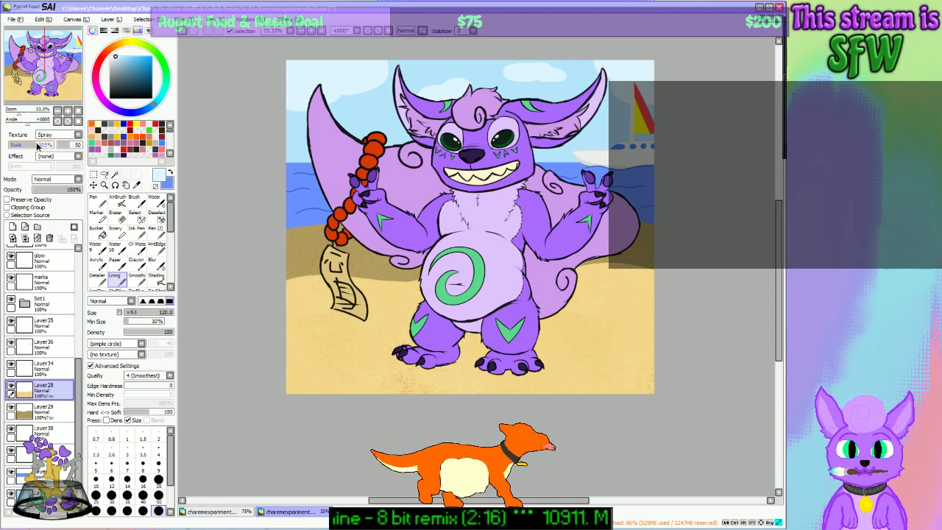
pyautogui.moveTo(33, 144); pyautogui.dragTo(33, 146)
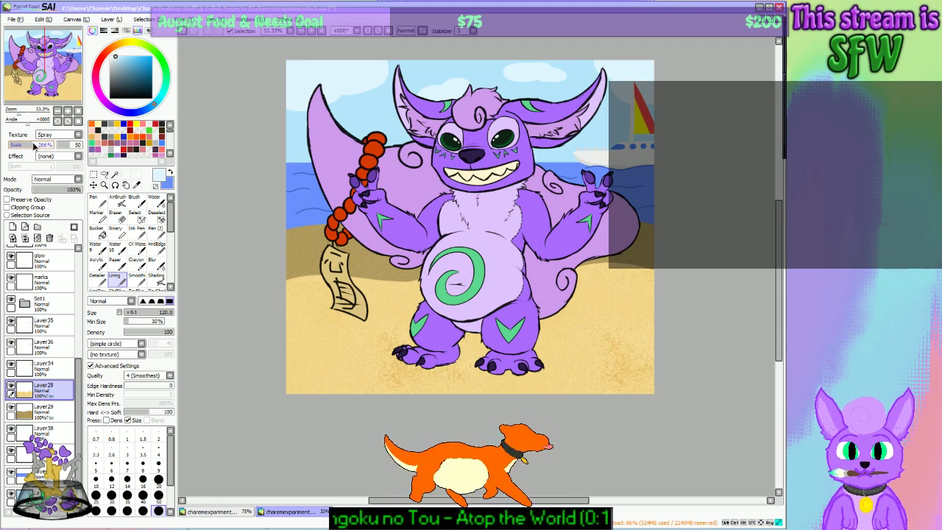
pyautogui.moveTo(34, 146); pyautogui.dragTo(39, 147)
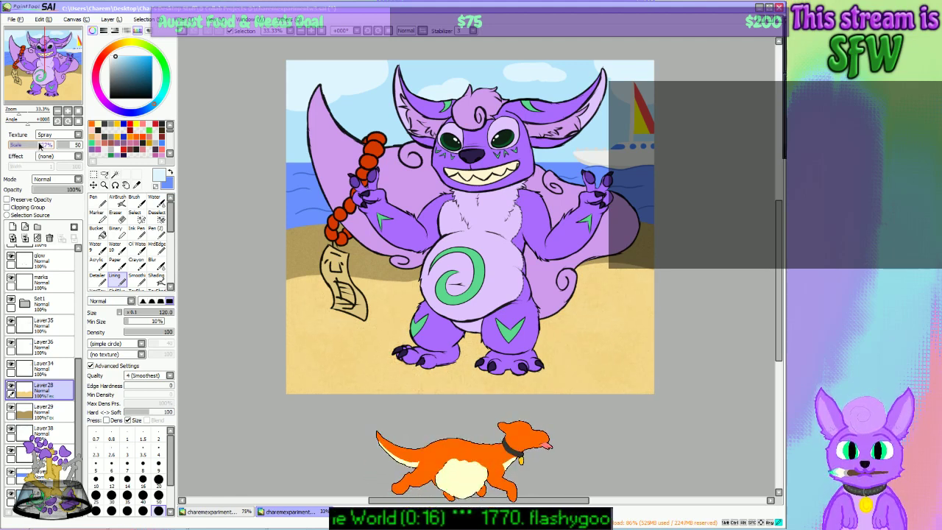
pyautogui.click(300, 34)
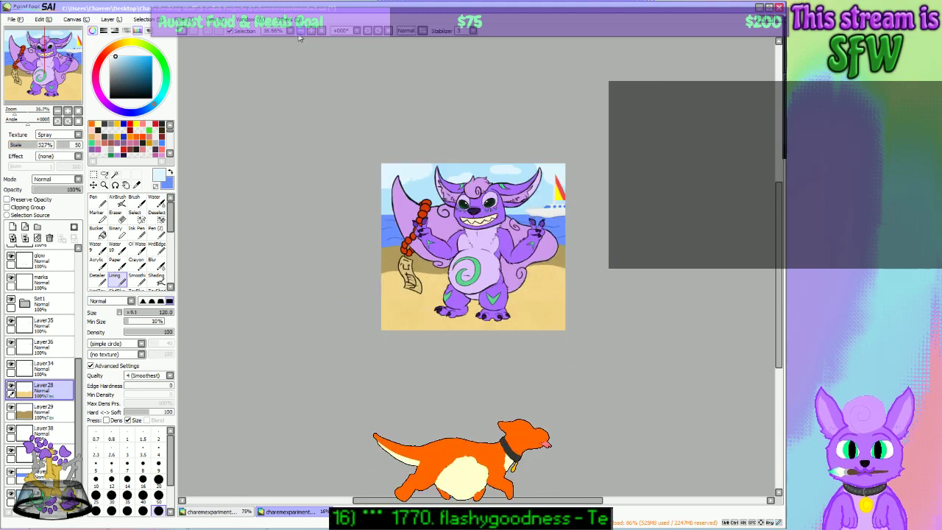
pyautogui.click(309, 34)
pyautogui.click(309, 34)
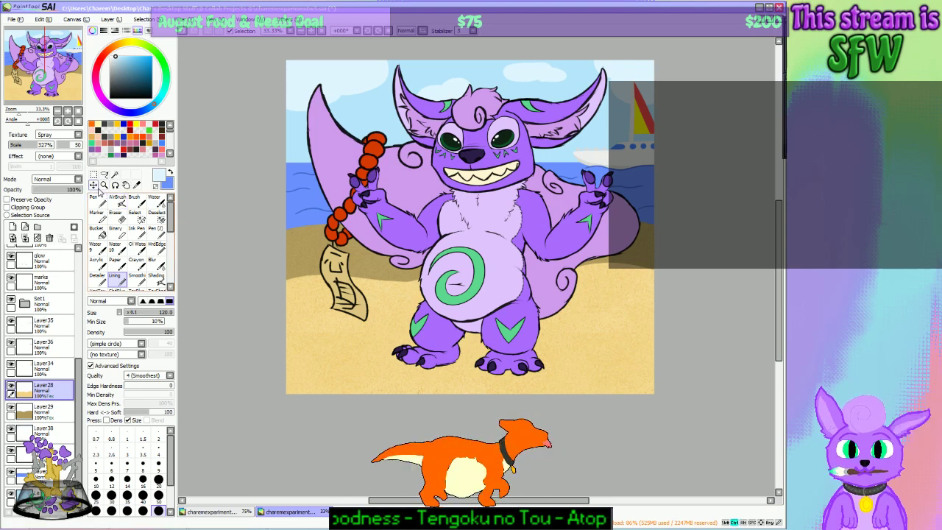
pyautogui.hotkey('ctrl', 'z')
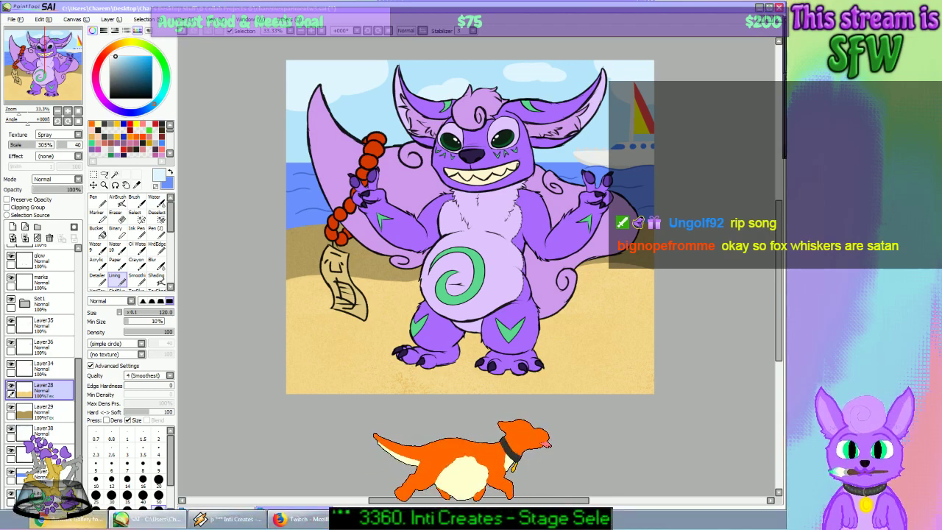
# Step: Switch to the web browser and open furry.watch in a new tab
pyautogui.click(67, 519)
pyautogui.click(182, 7)
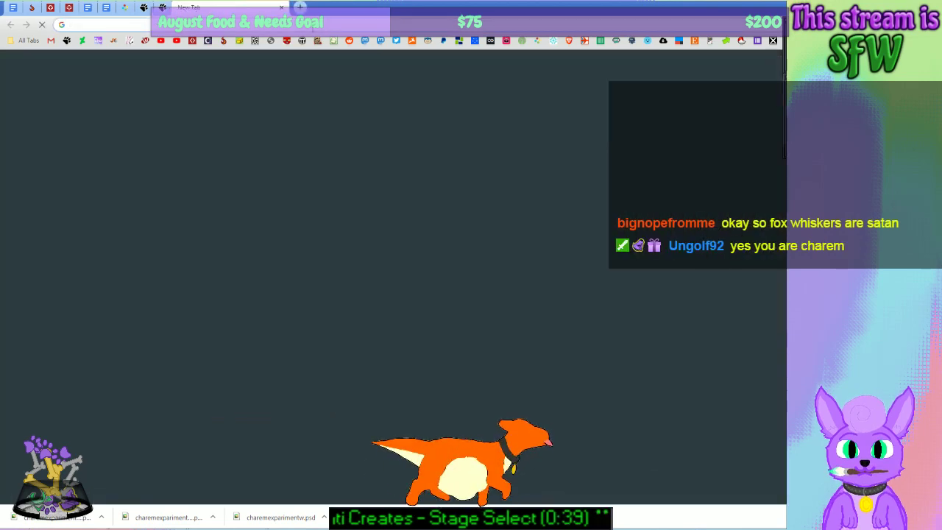
pyautogui.write('furry.watch')
pyautogui.press('Return')
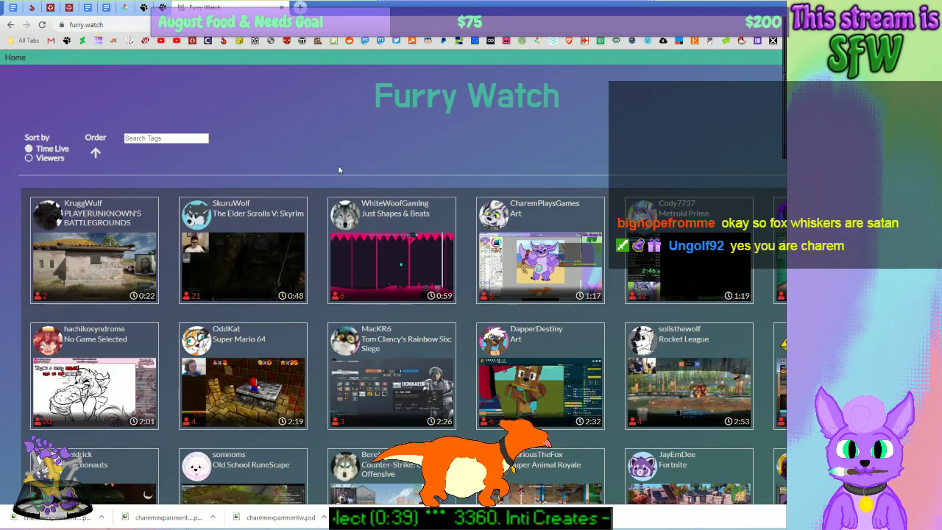
# Step: Look through the live stream listings on the Furry Watch page, including the art streams
pyautogui.scroll(-5, 375, 181)
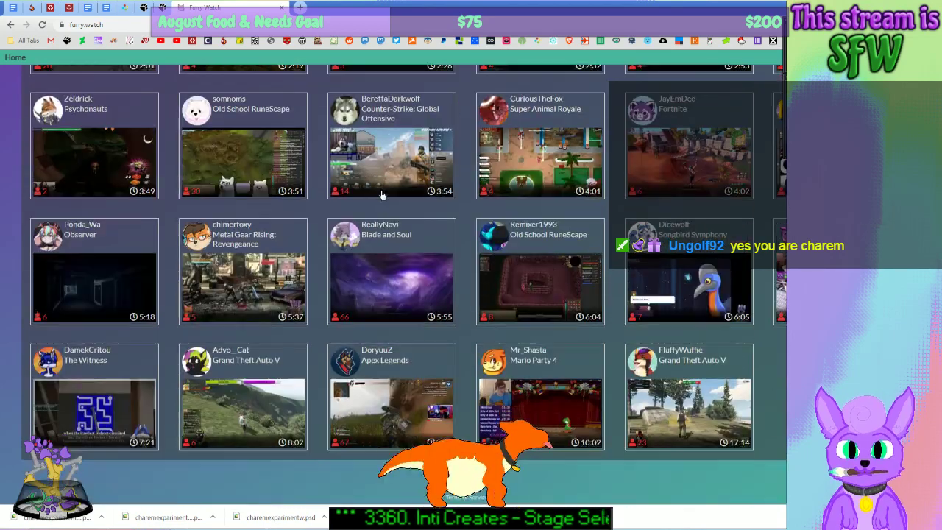
pyautogui.scroll(2, 386, 243)
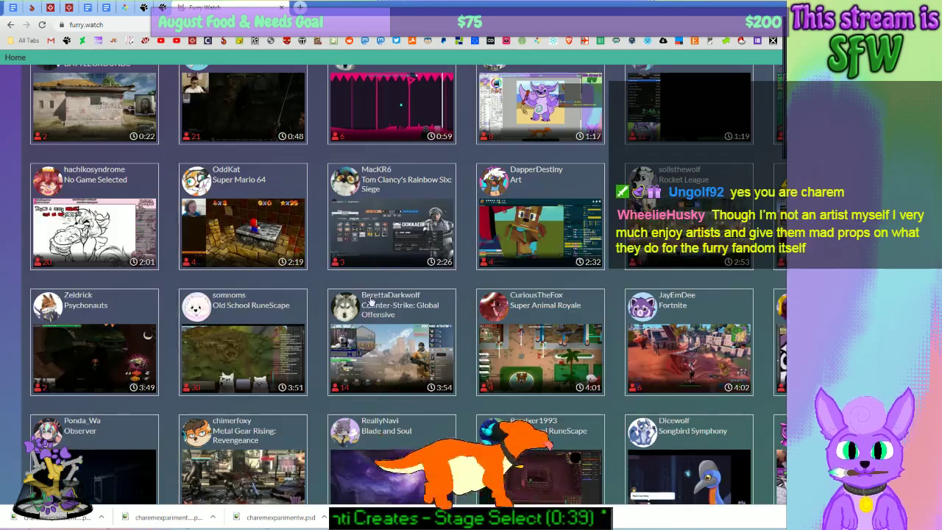
pyautogui.scroll(3, 374, 300)
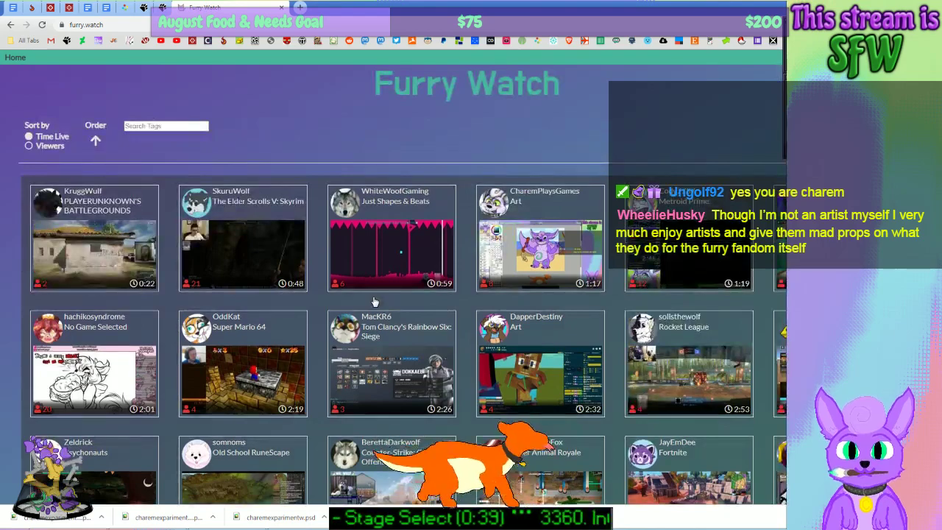
pyautogui.scroll(-4, 375, 302)
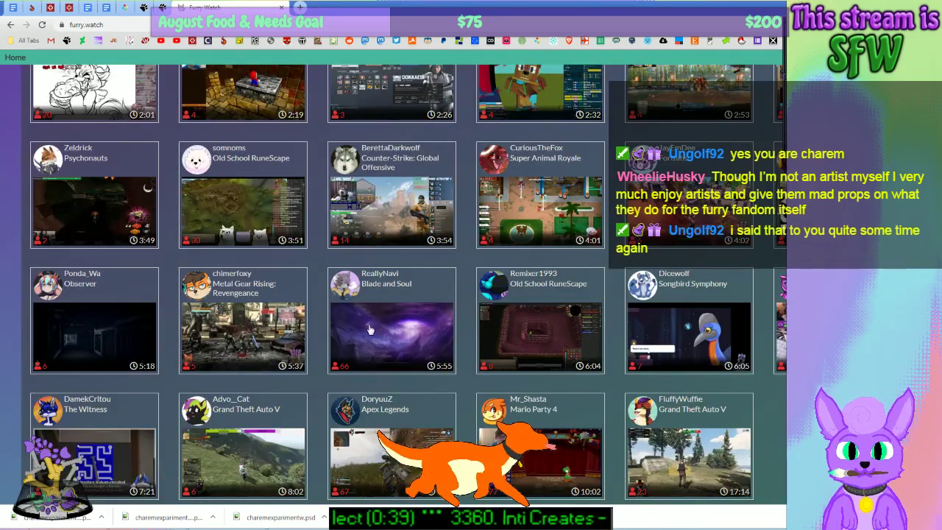
pyautogui.scroll(3, 351, 331)
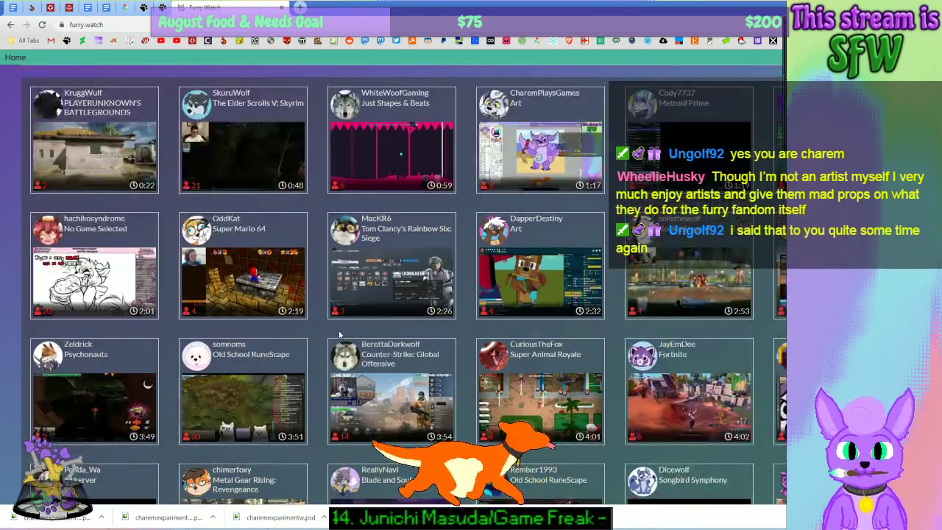
pyautogui.scroll(1, 340, 334)
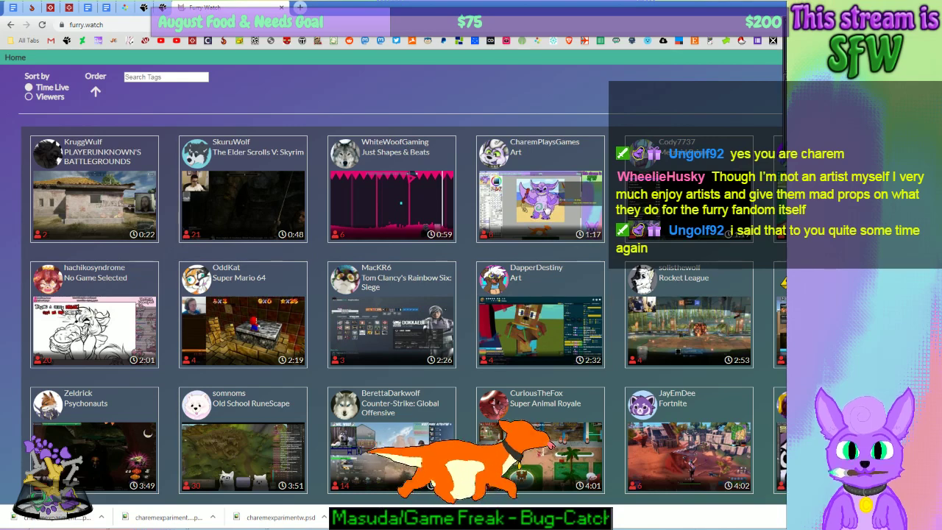
pyautogui.scroll(-4, 586, 236)
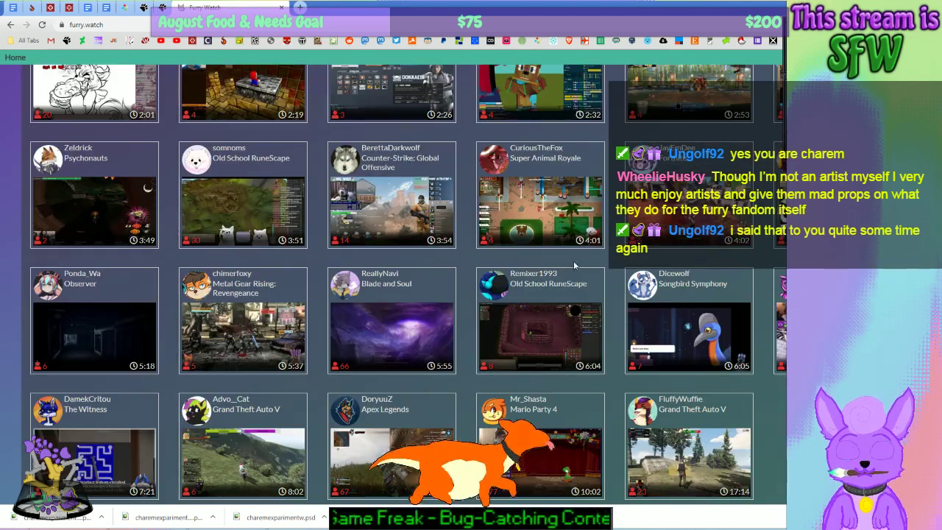
# Step: Search the web for "furry twitch group" in place of the Furry Watch page
pyautogui.scroll(3, 575, 266)
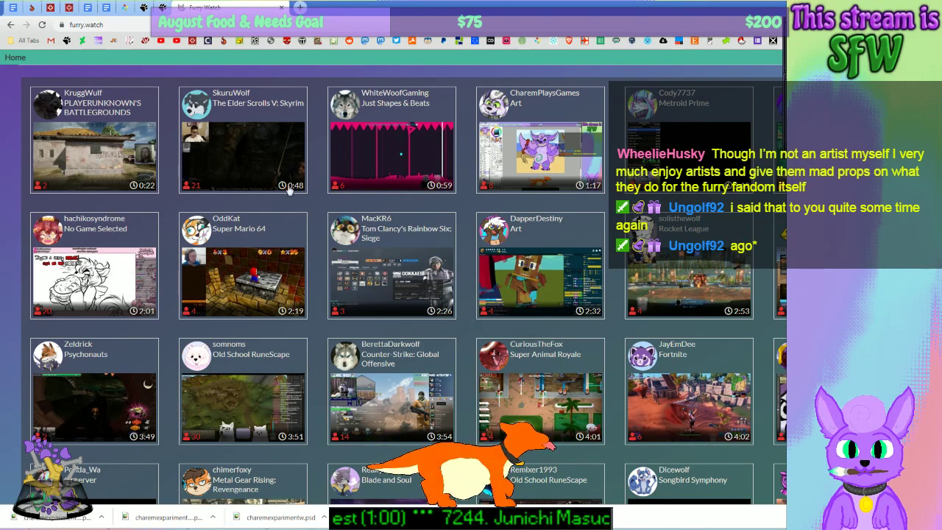
pyautogui.click(263, 22)
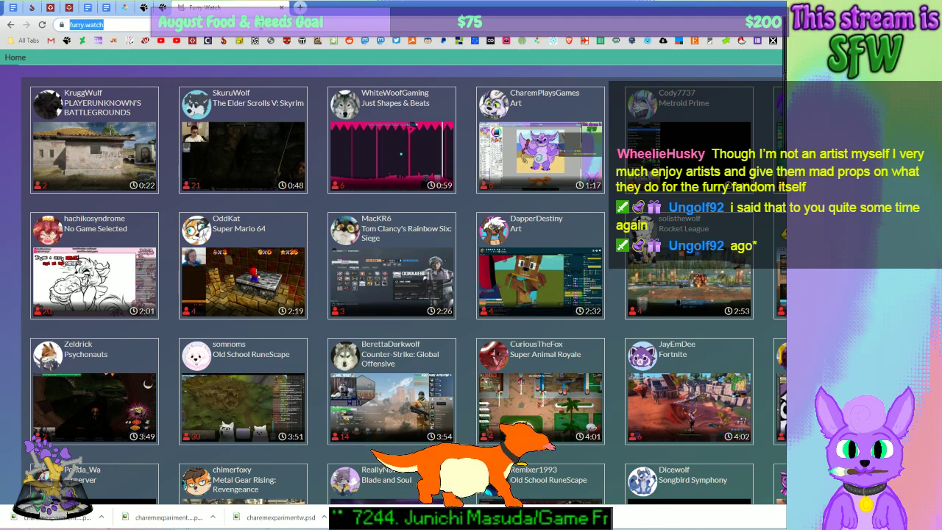
pyautogui.write('furry twit')
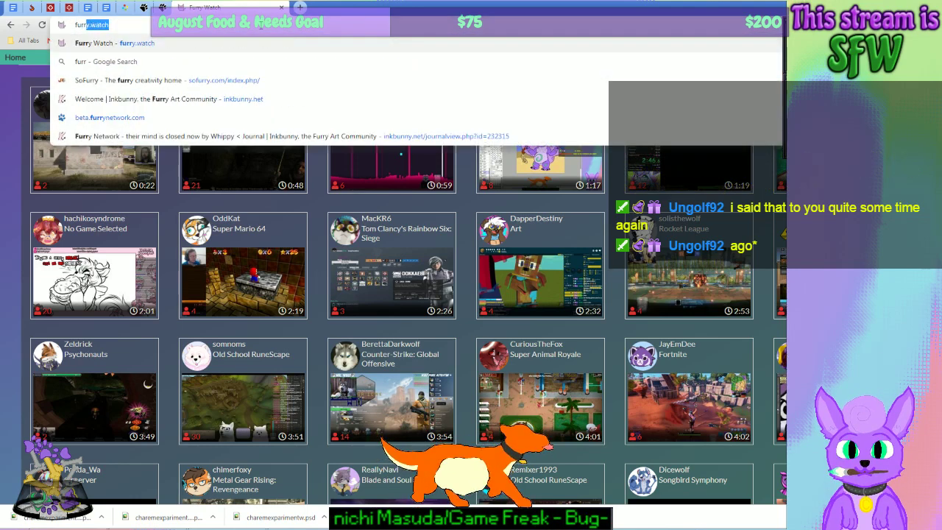
pyautogui.write('ch')
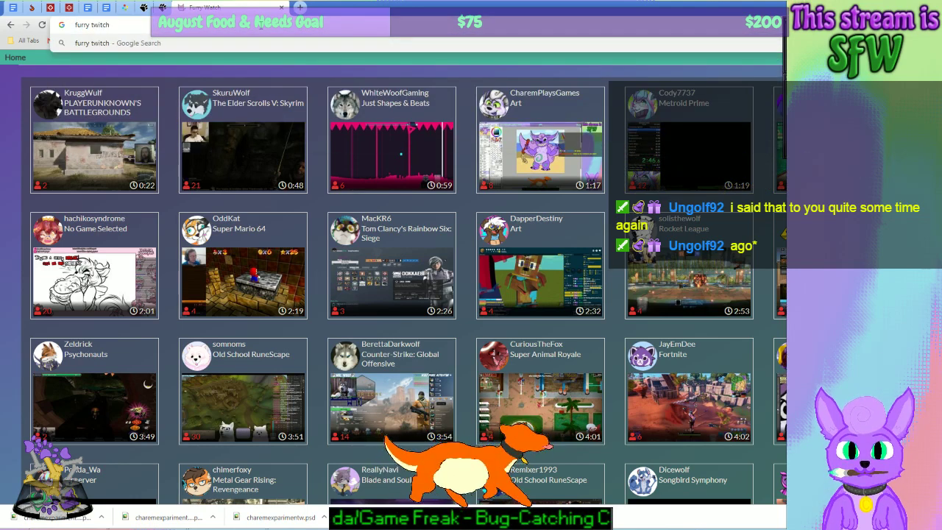
pyautogui.write(' group')
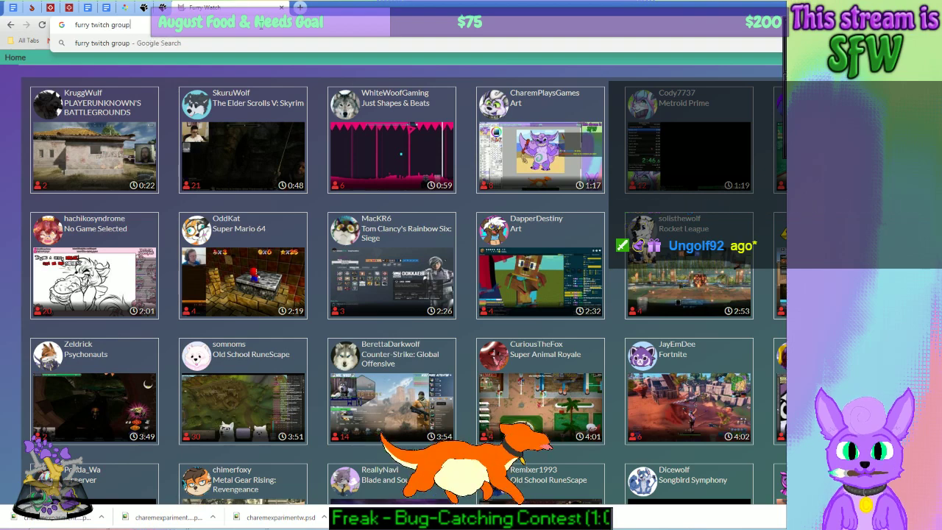
pyautogui.press('Return')
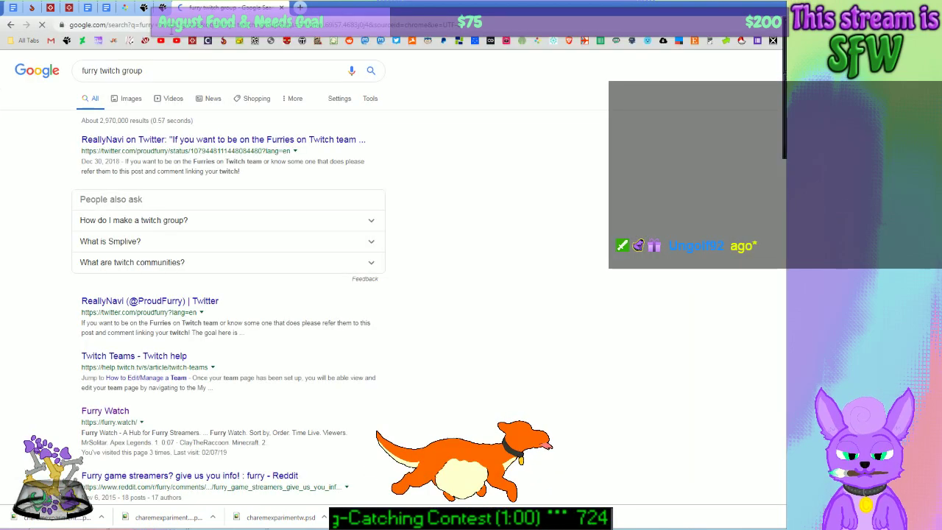
# Step: Open the Twitter post about joining the Furries on Twitch team and follow its Twitch link
pyautogui.click(263, 143)
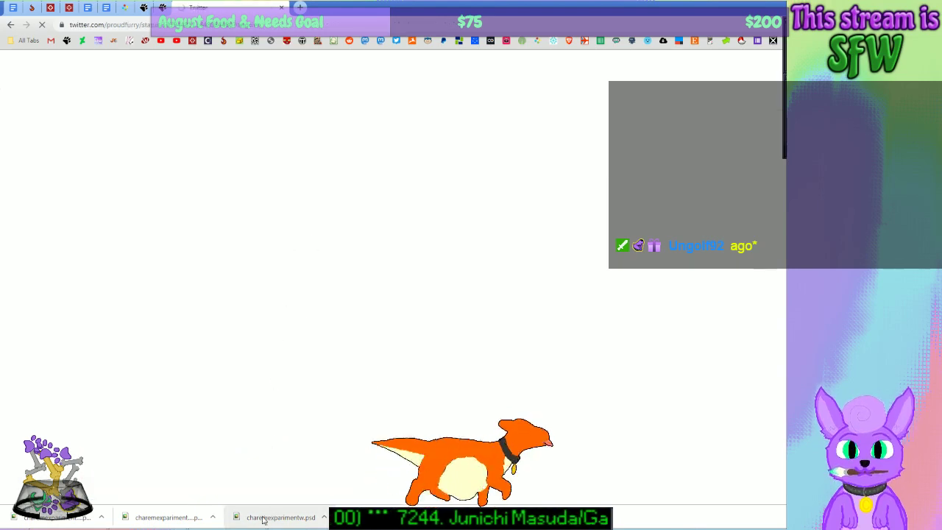
pyautogui.moveTo(263, 522)
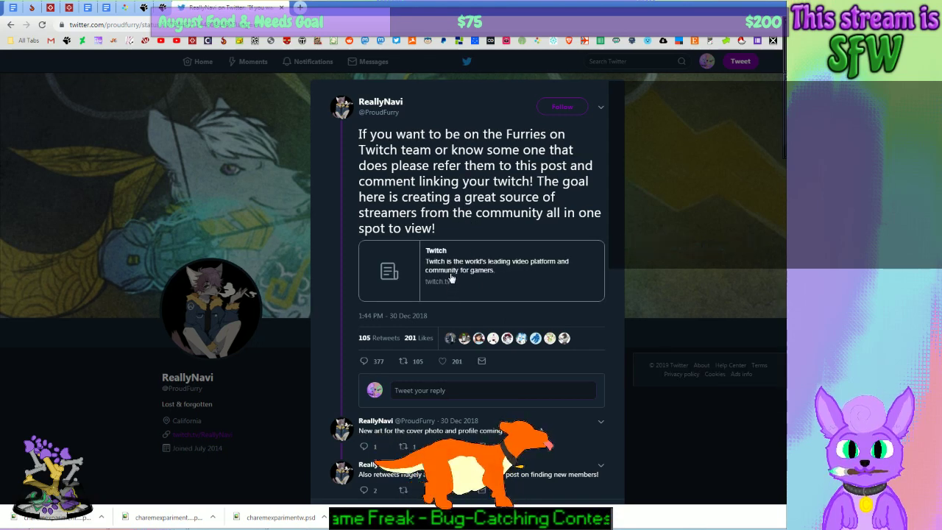
pyautogui.click(444, 272)
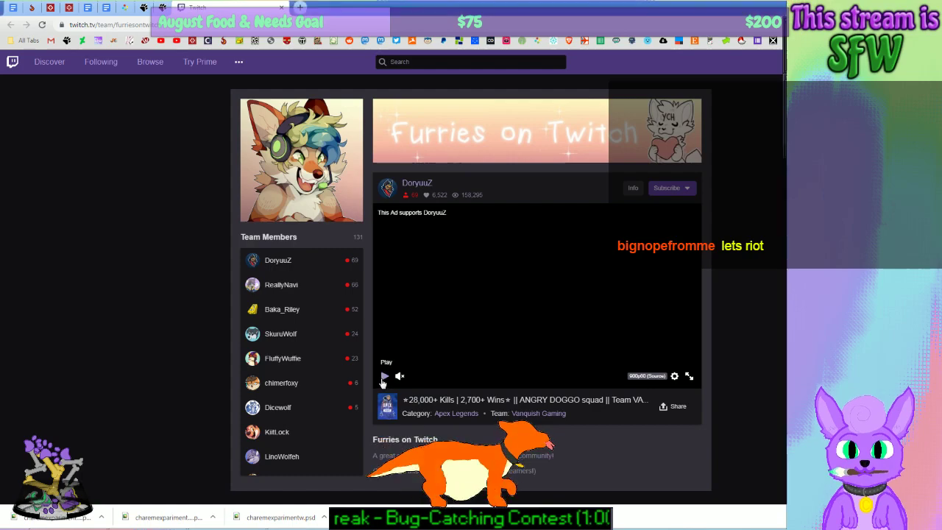
# Step: Look through the Team Members list on the Furries on Twitch page
pyautogui.scroll(-2, 310, 345)
pyautogui.scroll(2, 334, 363)
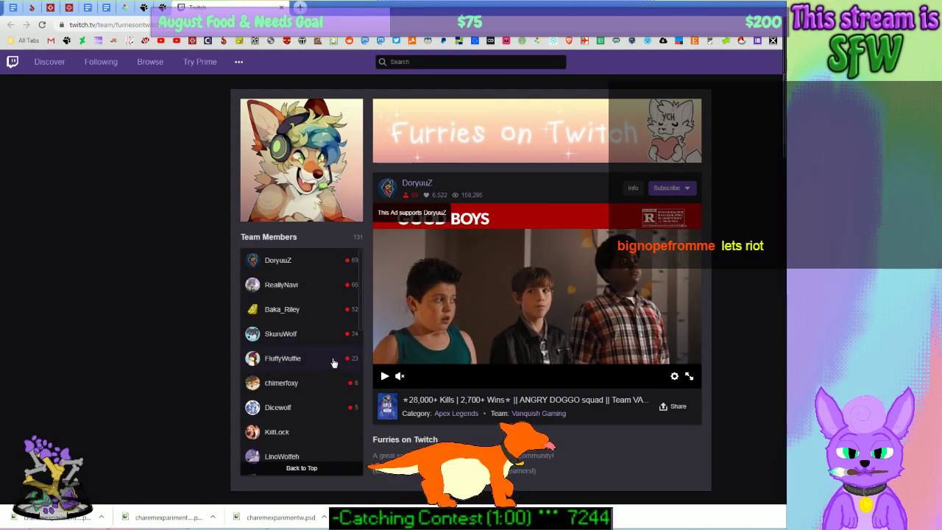
pyautogui.scroll(-4, 339, 332)
pyautogui.scroll(-5, 337, 331)
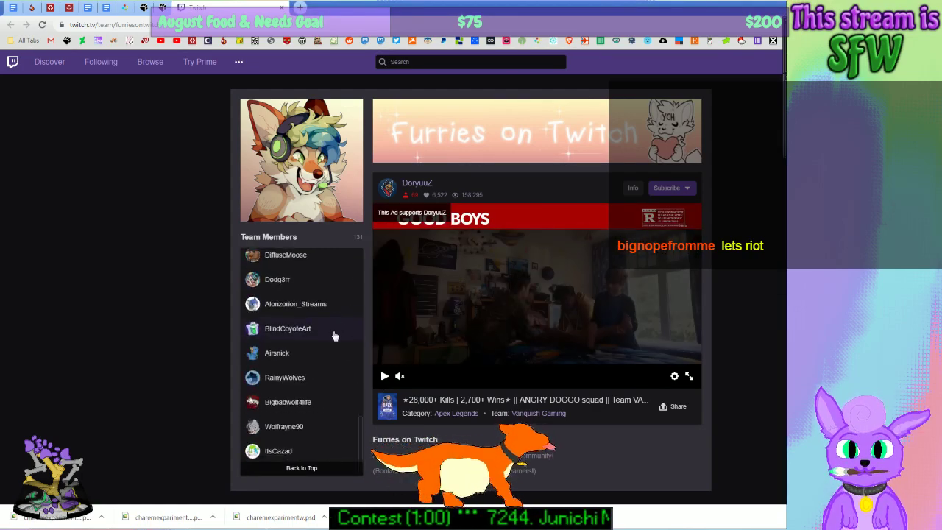
pyautogui.scroll(-5, 338, 340)
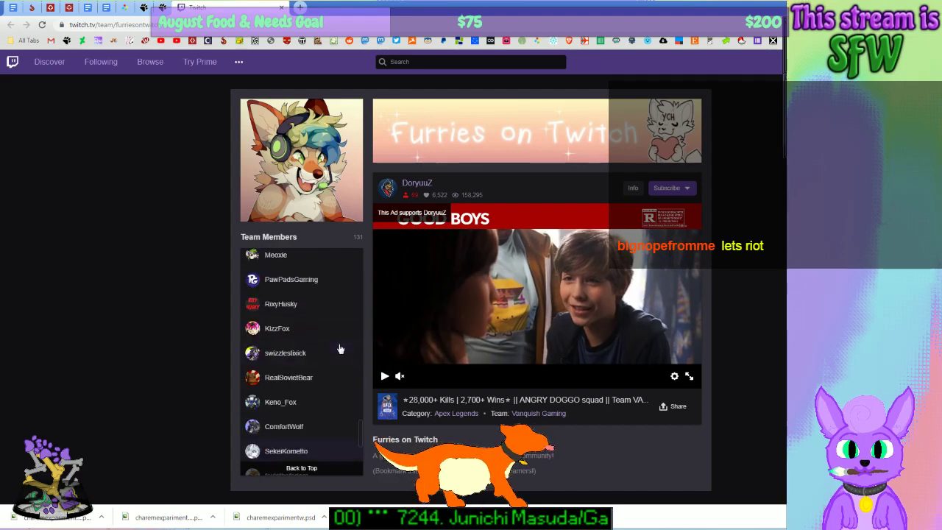
pyautogui.scroll(12, 343, 368)
pyautogui.scroll(3, 340, 377)
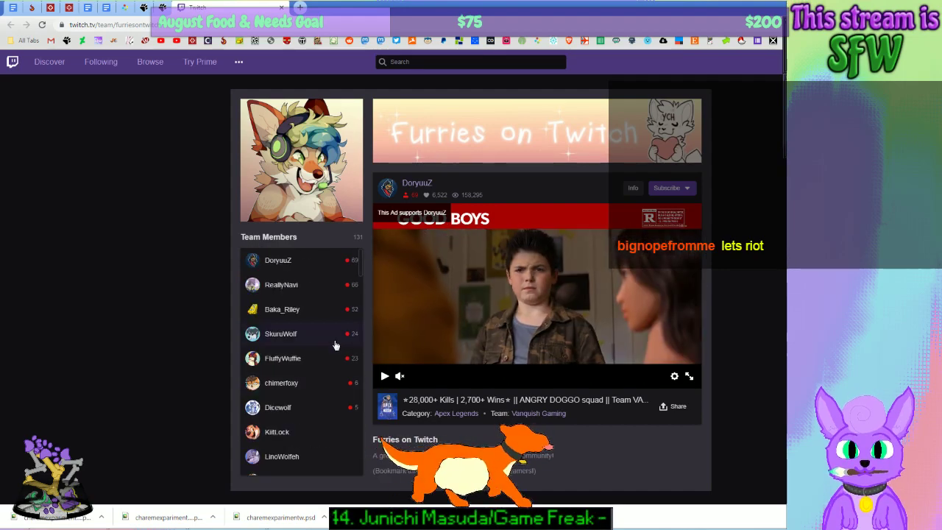
pyautogui.scroll(-10, 324, 312)
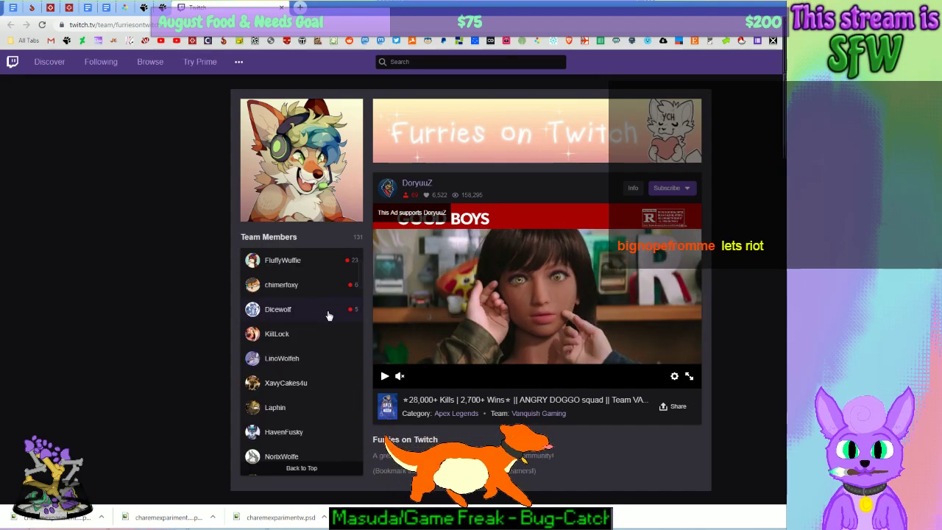
pyautogui.scroll(-10, 329, 316)
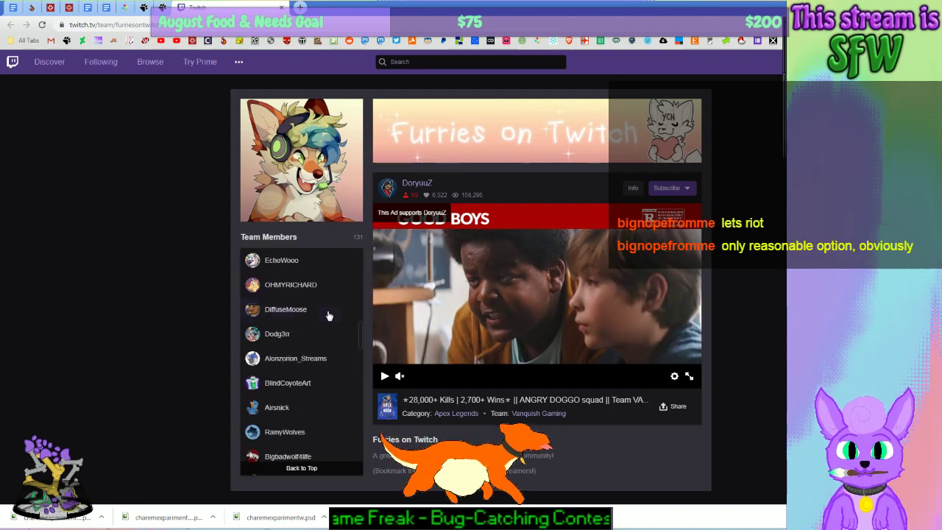
pyautogui.scroll(-10, 331, 316)
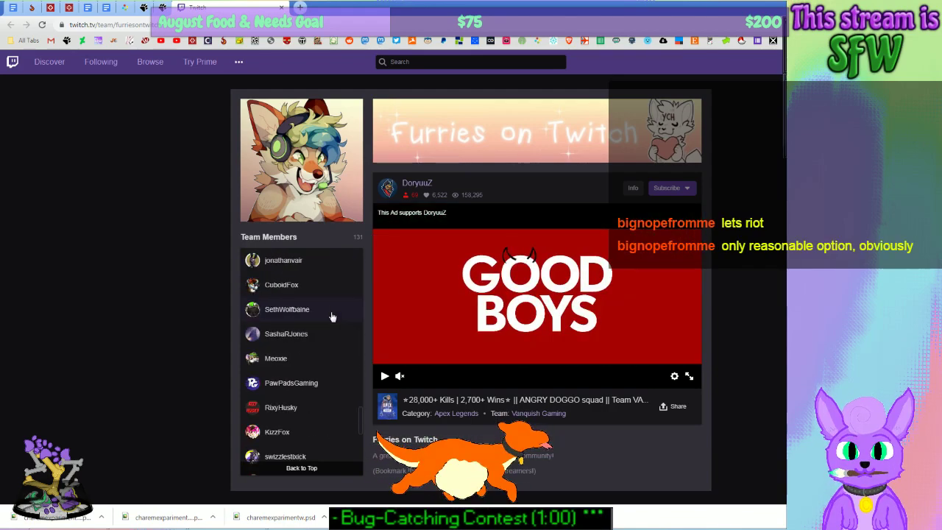
pyautogui.scroll(-10, 334, 317)
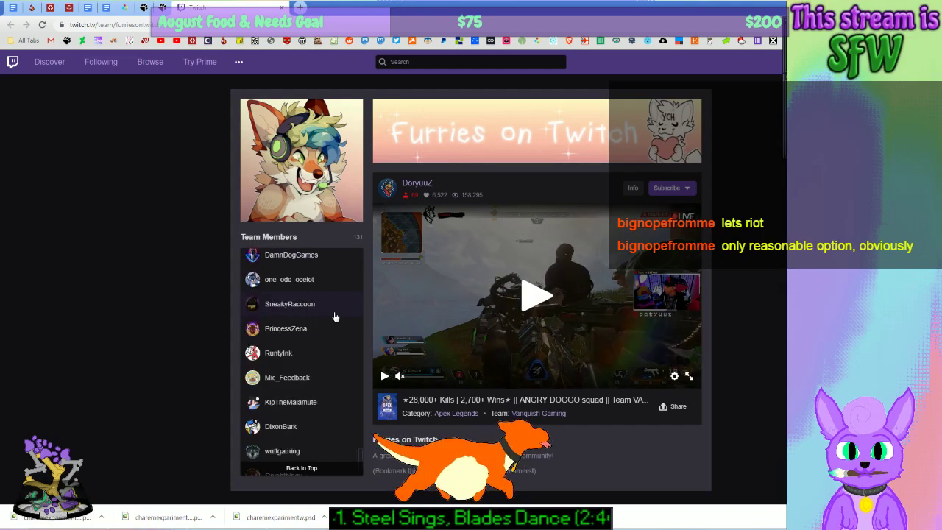
pyautogui.scroll(-10, 335, 316)
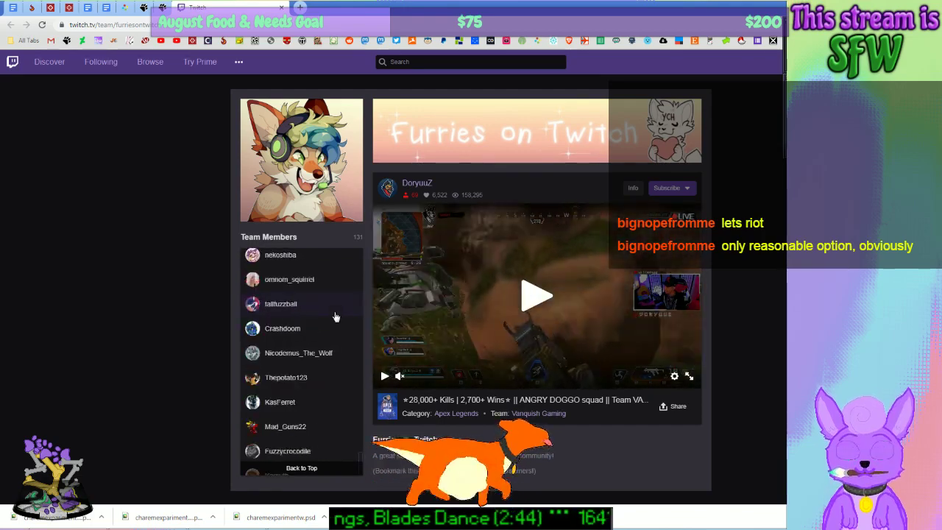
pyautogui.scroll(3, 335, 324)
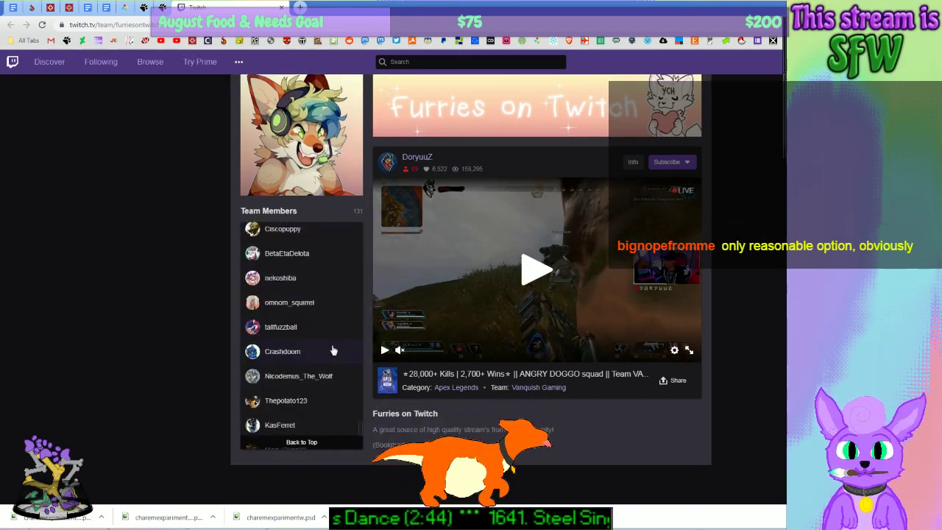
pyautogui.scroll(-5, 330, 348)
# Step: Close the Twitch page and switch back to the creature illustration in PaintTool SAI
pyautogui.click(282, 7)
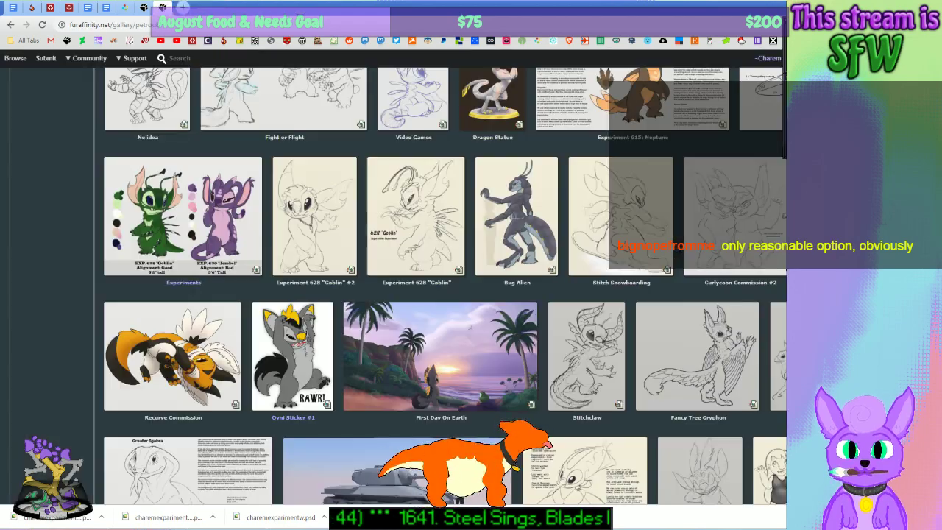
pyautogui.click(727, 7)
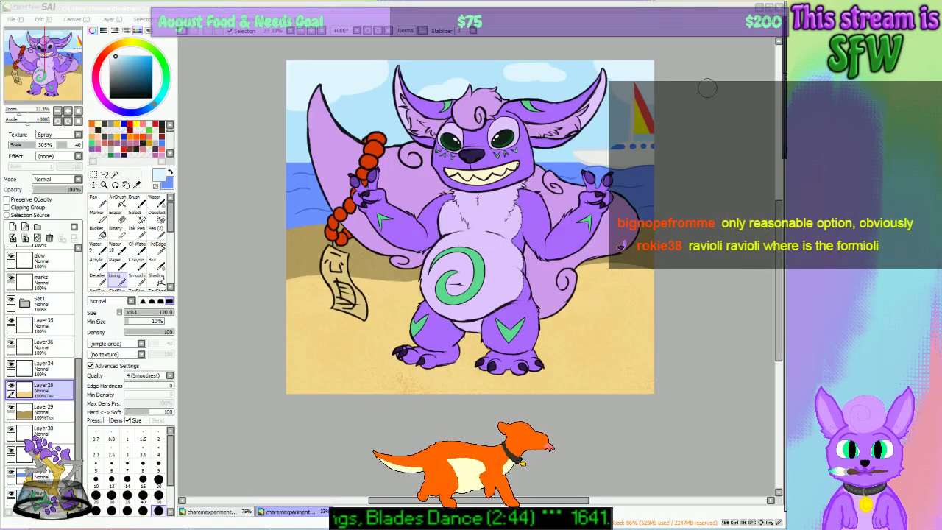
pyautogui.click(663, 7)
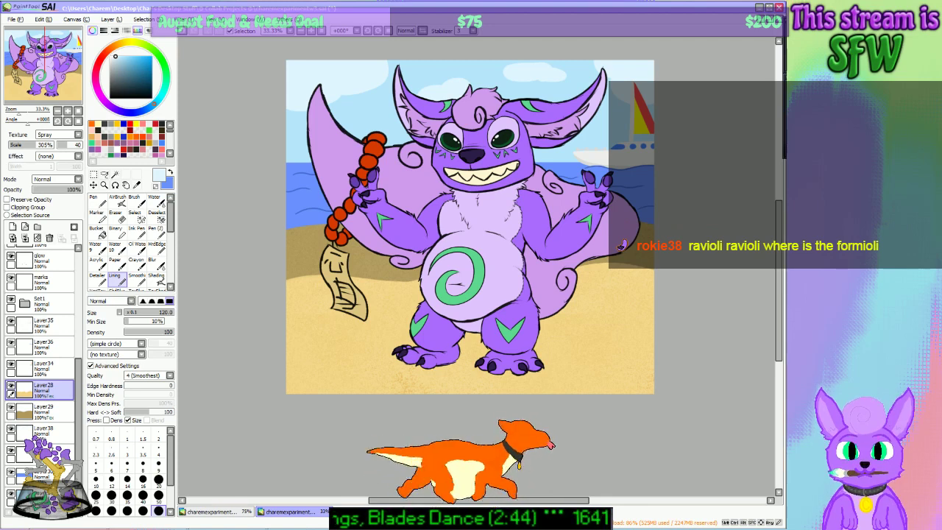
# Step: Set the Spray texture scale on the lighter sand layer, Layer28, to 344%
pyautogui.moveTo(56, 76); pyautogui.dragTo(53, 79)
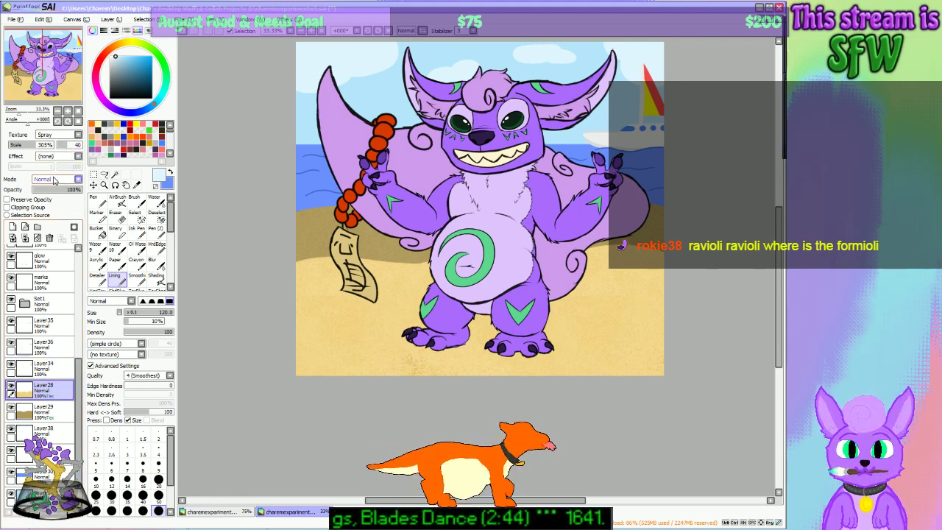
pyautogui.moveTo(42, 148); pyautogui.dragTo(54, 149)
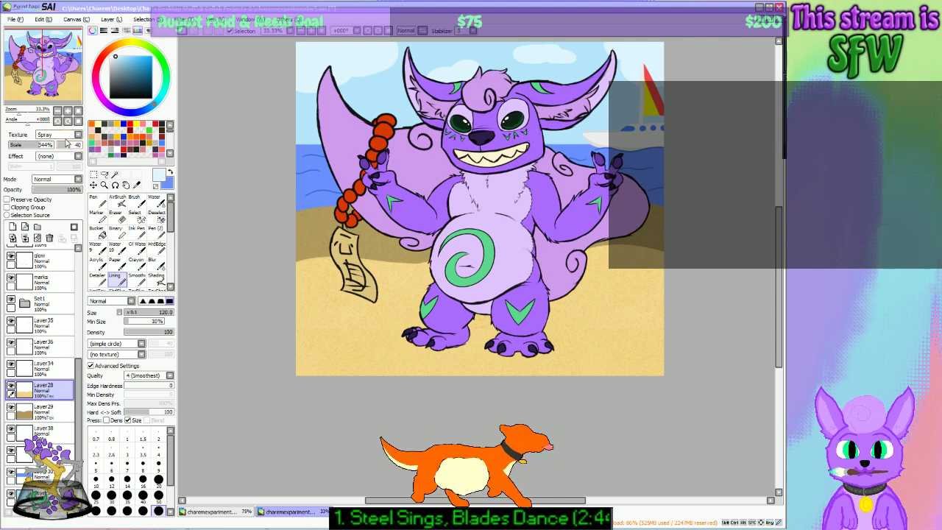
pyautogui.click(64, 73)
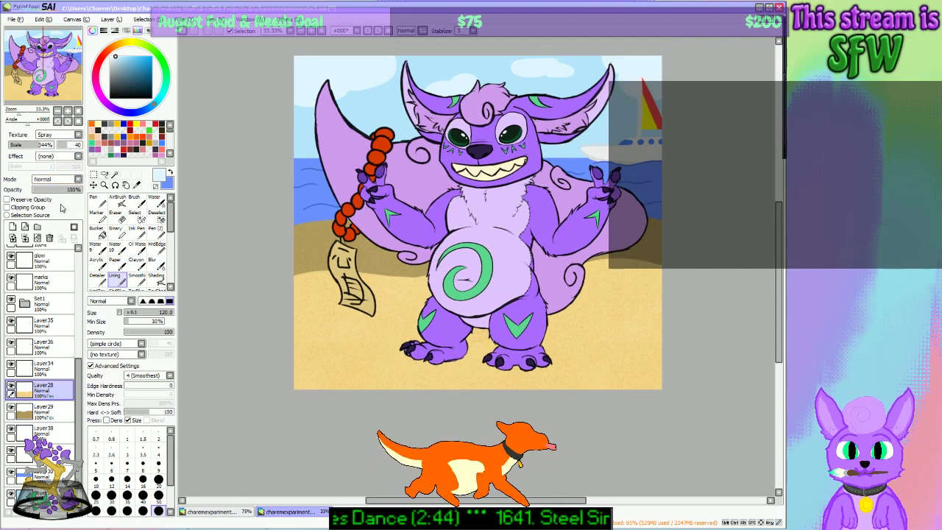
# Step: Apply the Spray texture to the darker sand layer, Layer29, at 305% scale with an intensity of 22, and check it at different zoom levels
pyautogui.click(43, 411)
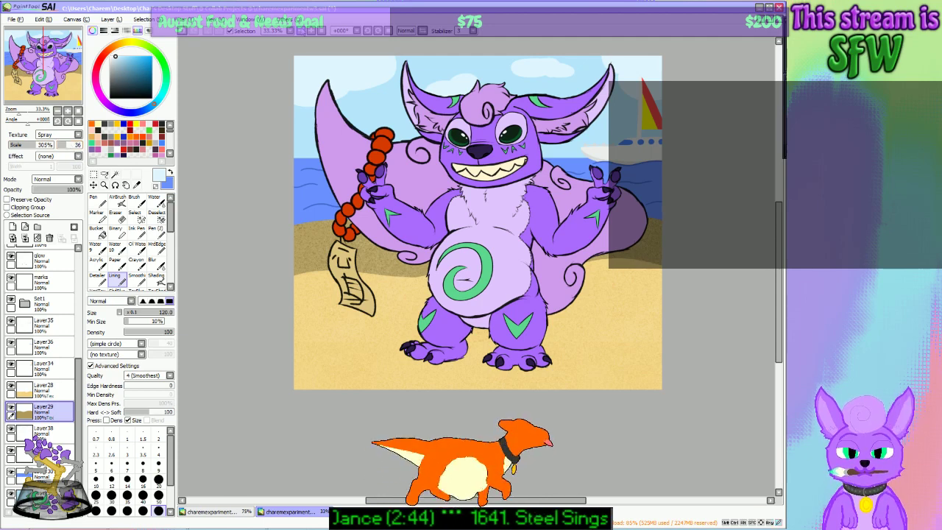
pyautogui.click(301, 31)
pyautogui.click(301, 31)
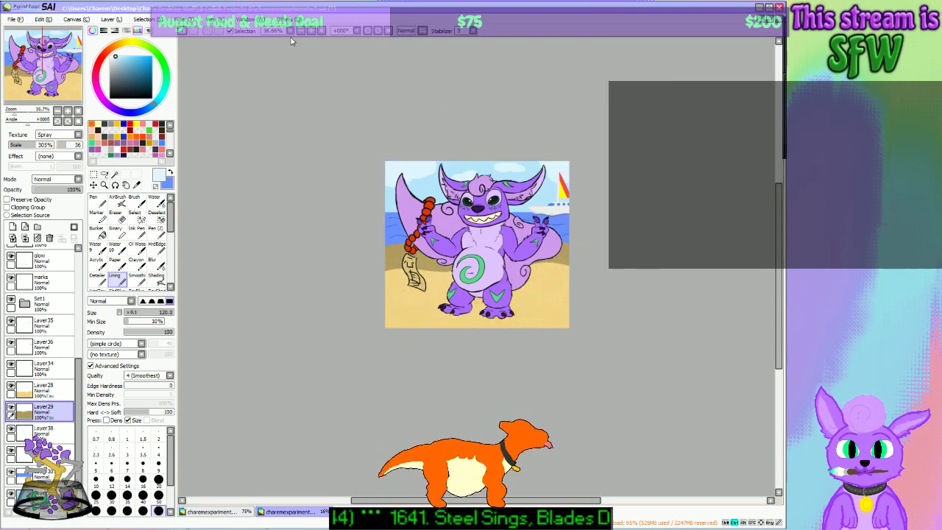
pyautogui.click(309, 32)
pyautogui.click(309, 32)
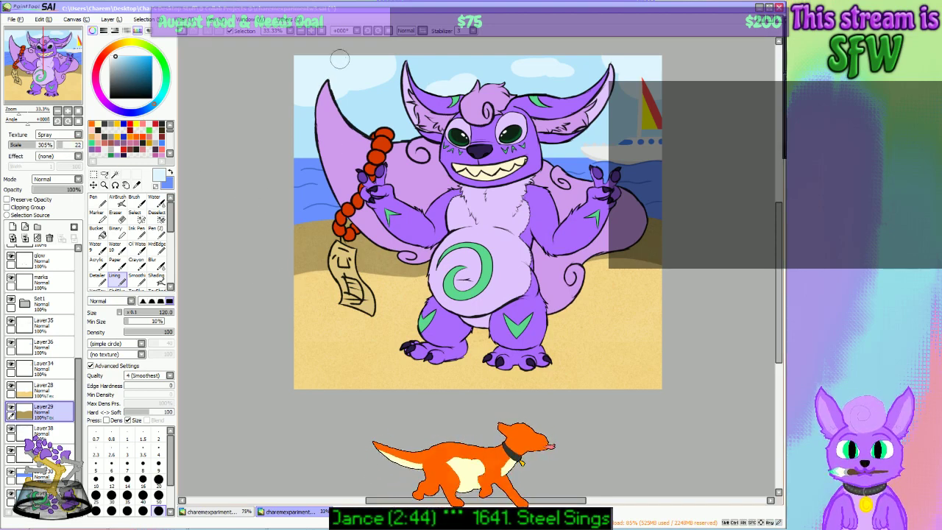
pyautogui.click(300, 32)
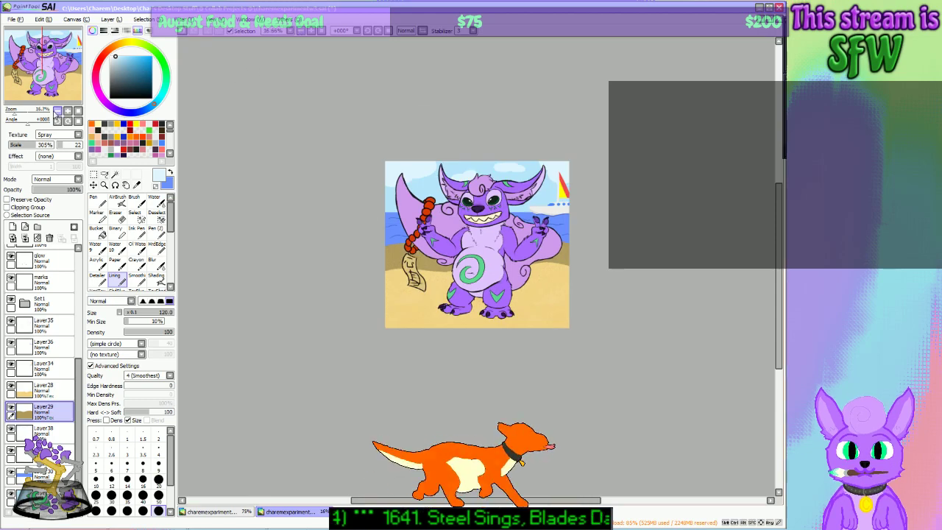
pyautogui.click(312, 32)
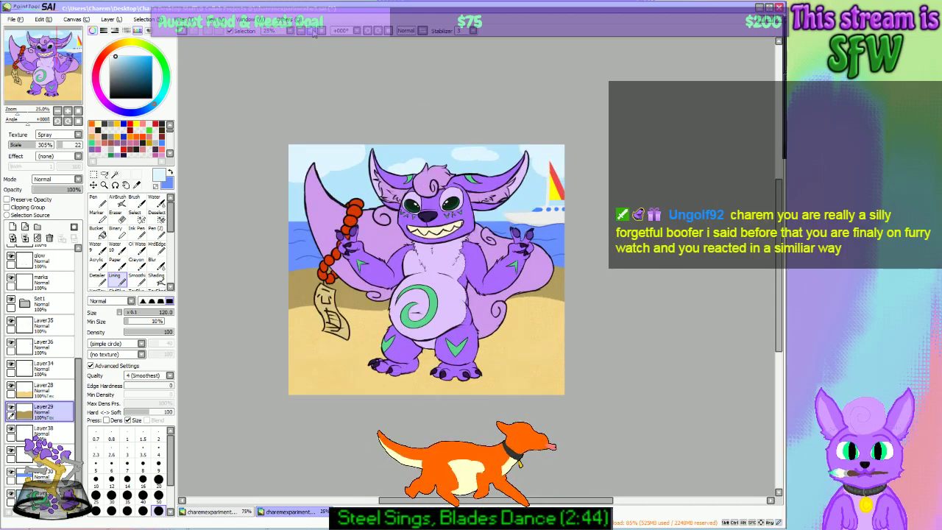
pyautogui.click(312, 31)
pyautogui.moveTo(64, 76); pyautogui.dragTo(43, 77)
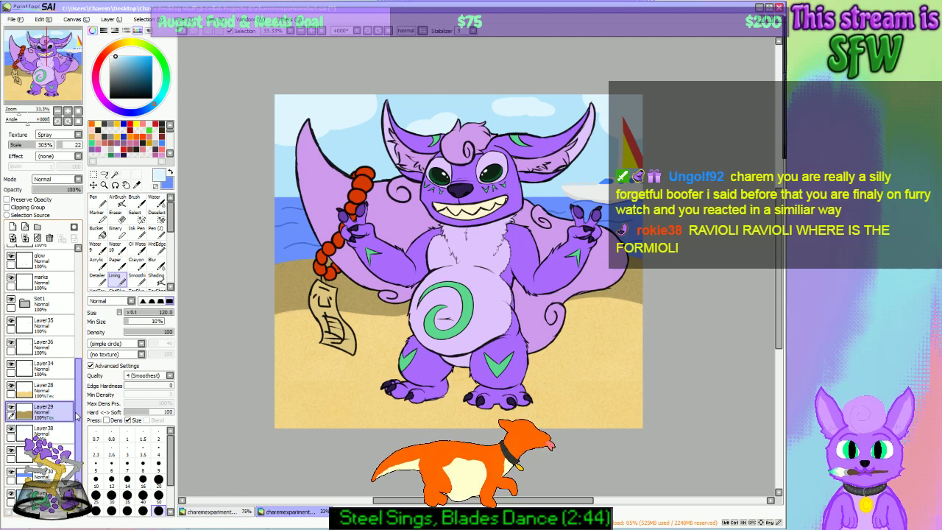
# Step: Try the Mesh texture on the blue sea layer, Layer30
pyautogui.click(45, 431)
pyautogui.click(41, 474)
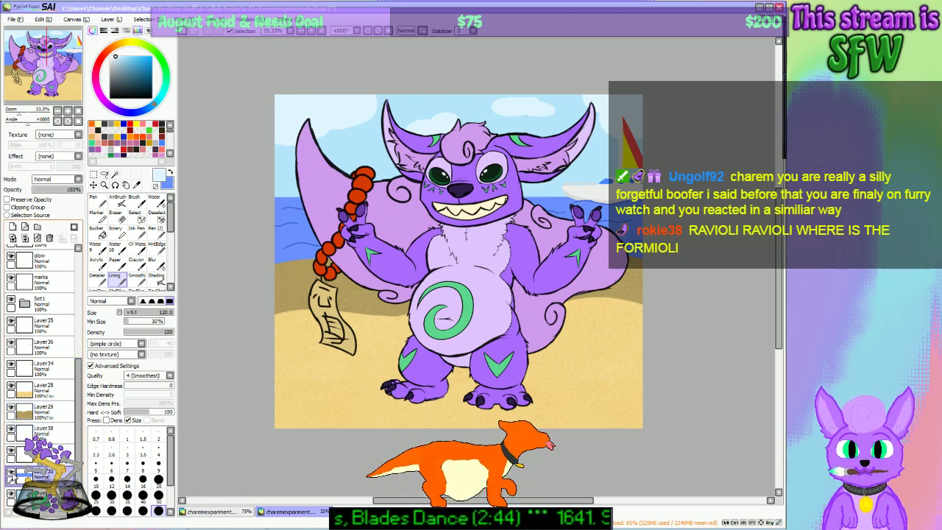
pyautogui.click(11, 471)
pyautogui.click(11, 472)
pyautogui.click(59, 135)
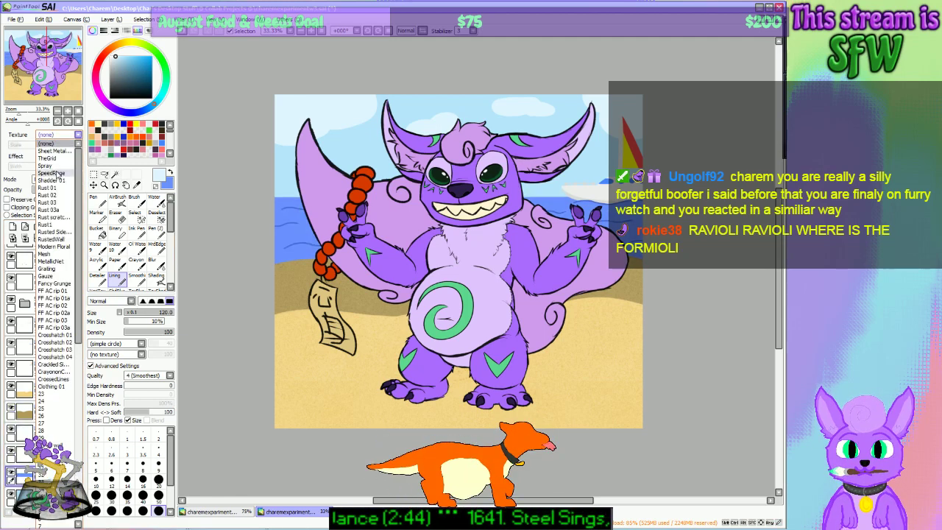
pyautogui.click(63, 255)
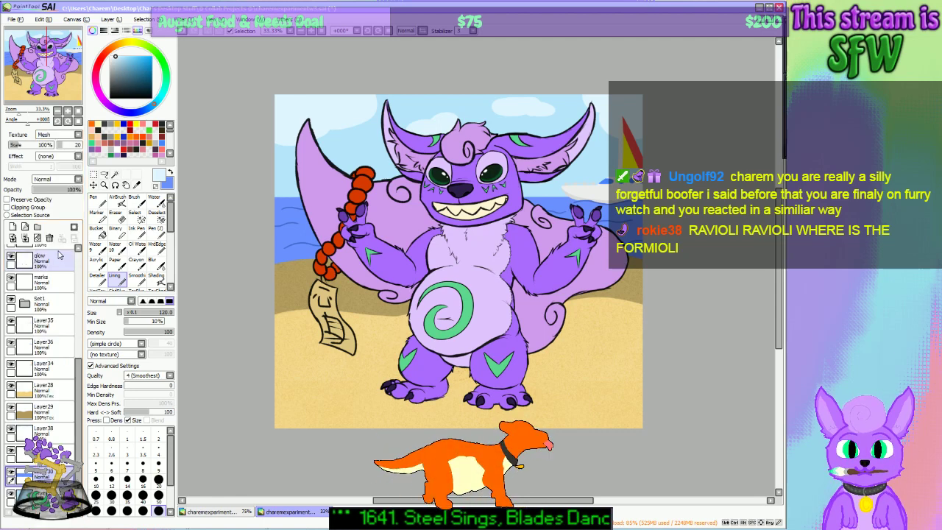
# Step: Apply the MetallicNet texture to the sea layer at 50% scale with an intensity of 18
pyautogui.click(77, 134)
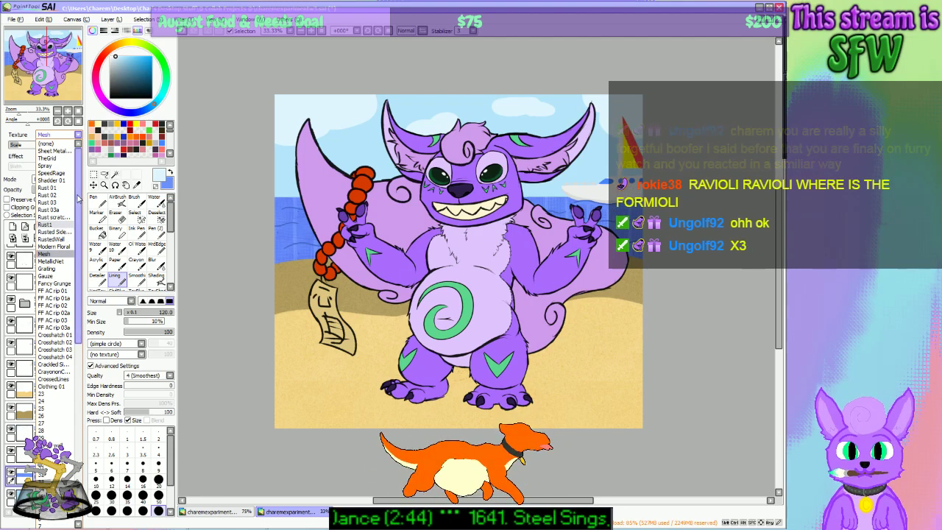
pyautogui.click(53, 261)
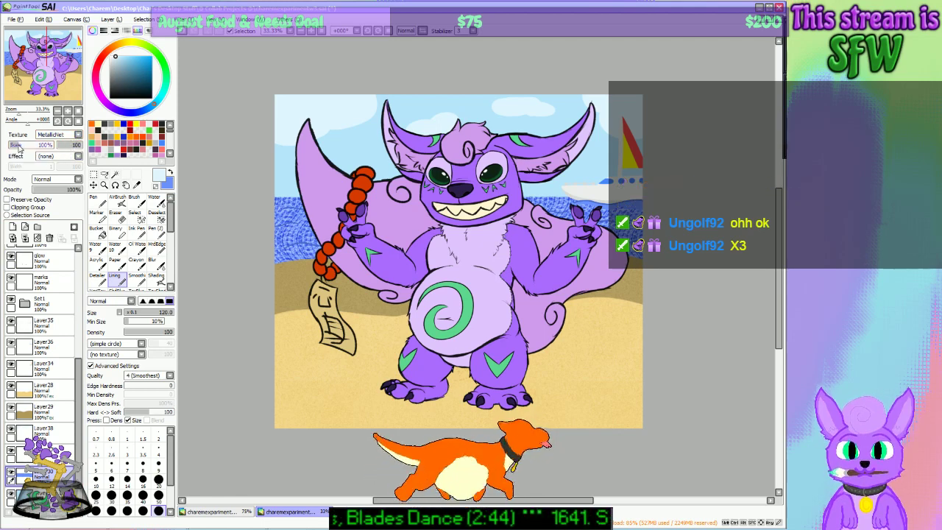
pyautogui.moveTo(18, 146); pyautogui.dragTo(14, 148)
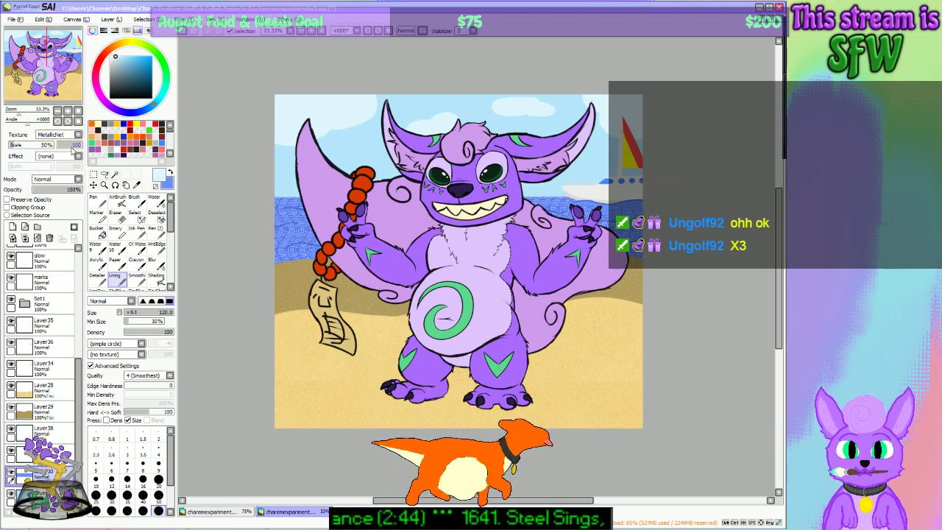
pyautogui.moveTo(72, 150)
pyautogui.mouseDown()
pyautogui.moveTo(46, 150)
pyautogui.moveTo(61, 148)
pyautogui.mouseUp()
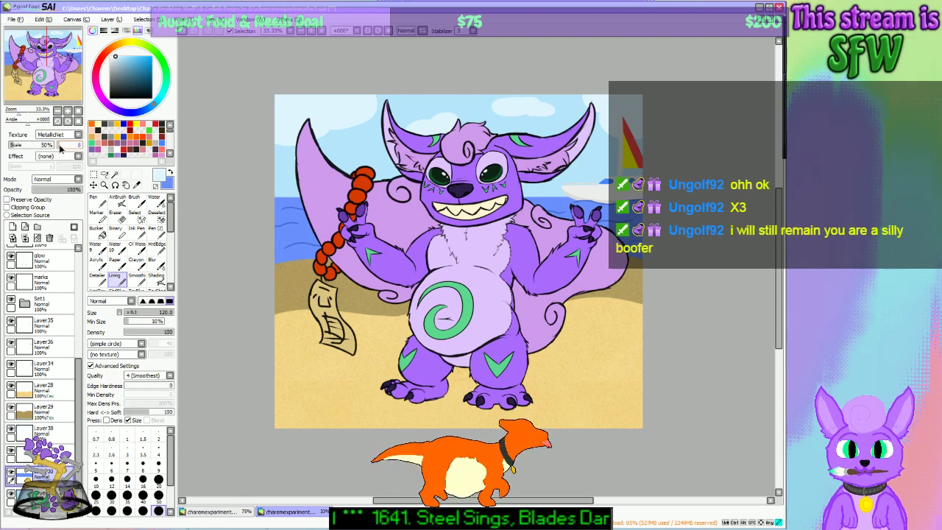
# Step: Examine the texture on the sea around the creature, both close up and with the whole picture in view
pyautogui.click(311, 32)
pyautogui.click(310, 33)
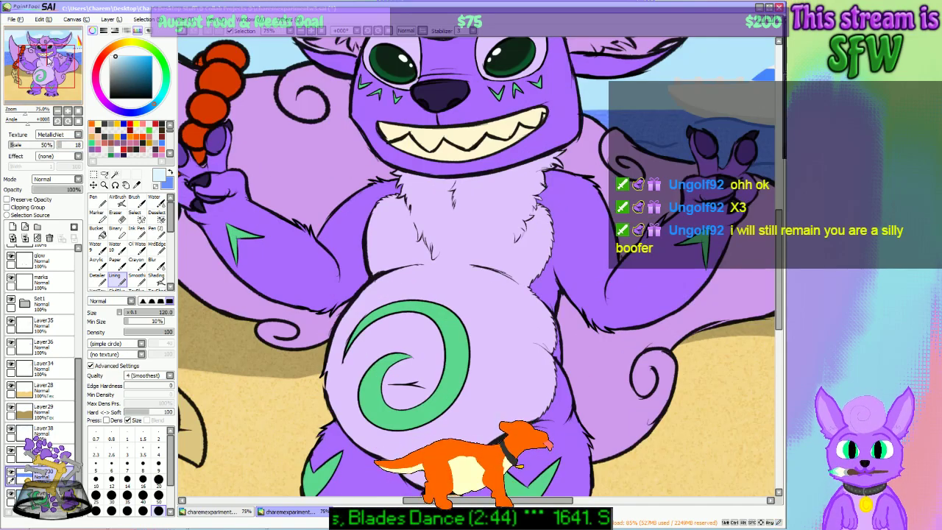
pyautogui.moveTo(48, 62)
pyautogui.mouseDown()
pyautogui.moveTo(29, 54)
pyautogui.moveTo(54, 57)
pyautogui.moveTo(55, 70)
pyautogui.mouseUp()
pyautogui.click(291, 32)
pyautogui.click(291, 33)
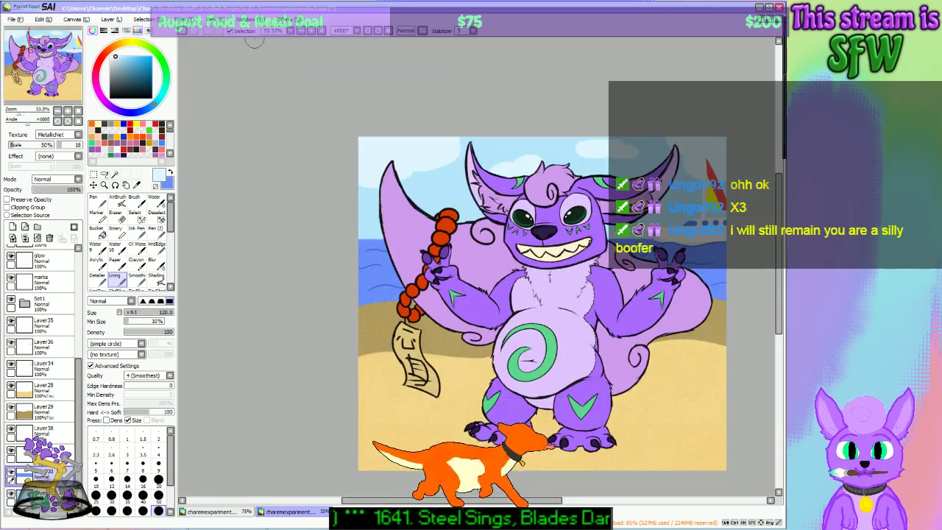
pyautogui.moveTo(71, 79); pyautogui.dragTo(47, 84)
pyautogui.click(313, 33)
pyautogui.click(312, 32)
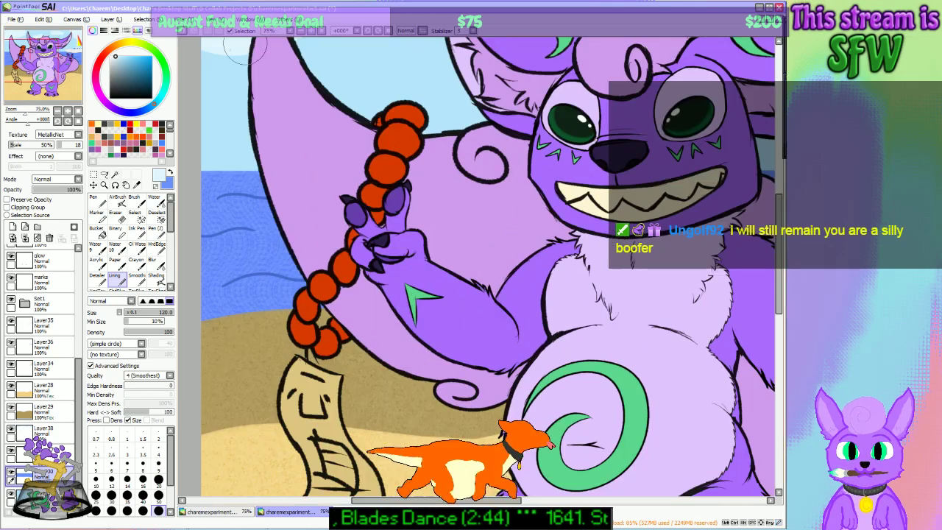
pyautogui.click(72, 87)
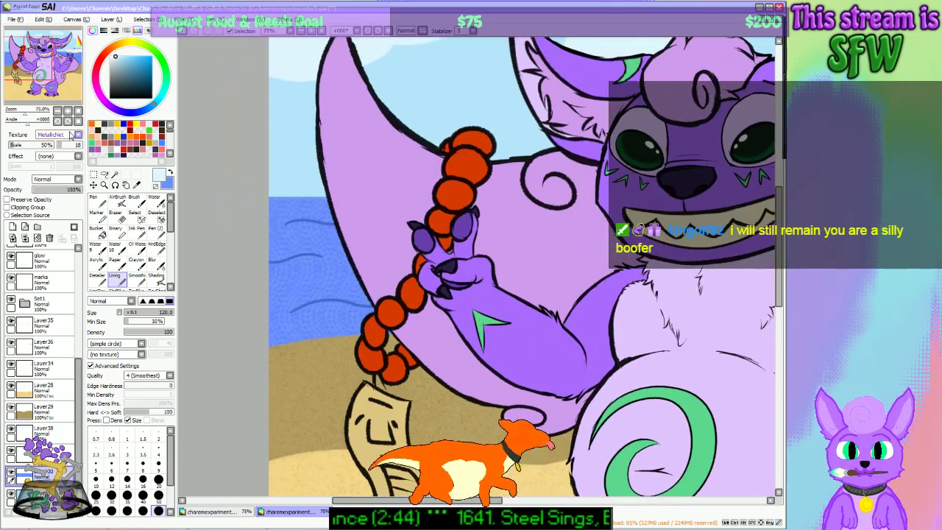
# Step: Replace the sea layer's texture with Bubble 01 at an intensity of 6, and check the water below the boat close up
pyautogui.click(70, 137)
pyautogui.scroll(-6, 74, 335)
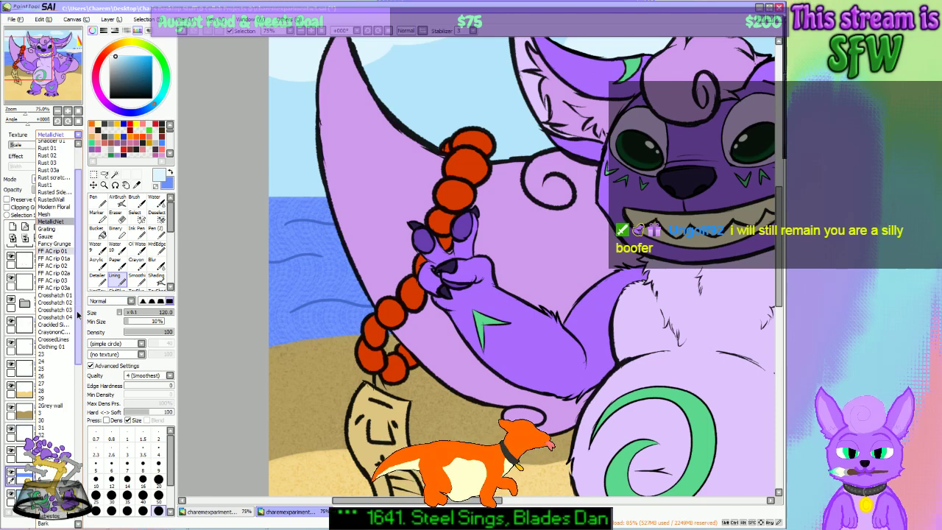
pyautogui.scroll(-10, 80, 337)
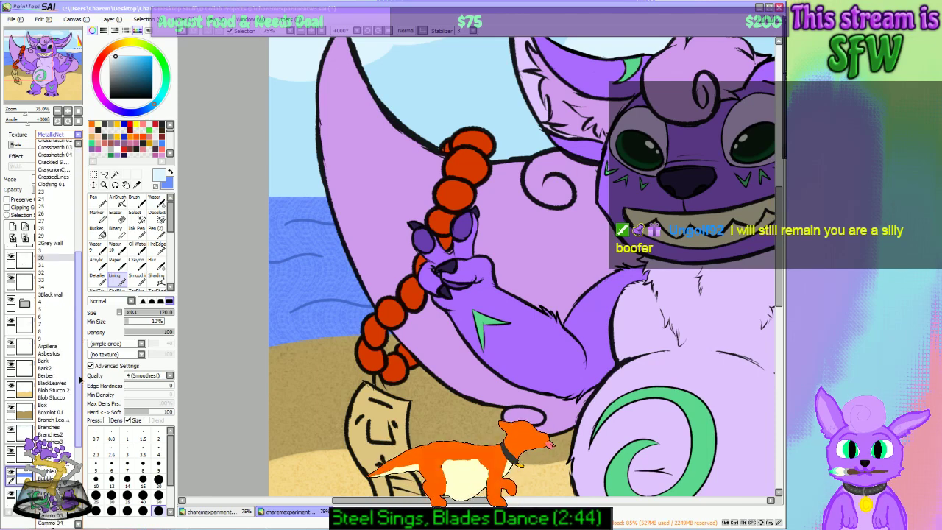
pyautogui.click(54, 326)
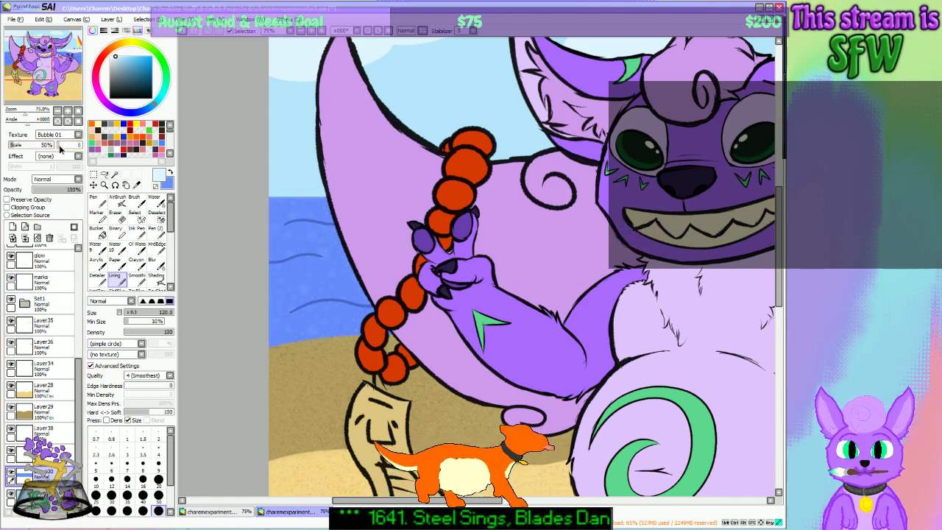
pyautogui.click(300, 32)
pyautogui.moveTo(82, 100)
pyautogui.mouseDown()
pyautogui.moveTo(79, 87)
pyautogui.moveTo(93, 92)
pyautogui.moveTo(70, 74)
pyautogui.moveTo(61, 87)
pyautogui.moveTo(102, 86)
pyautogui.mouseUp()
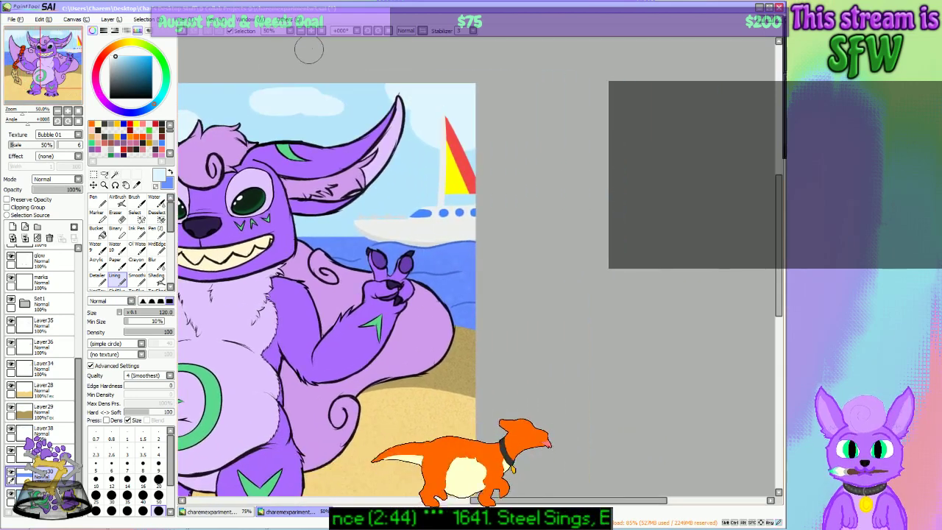
pyautogui.scroll(2, 312, 40)
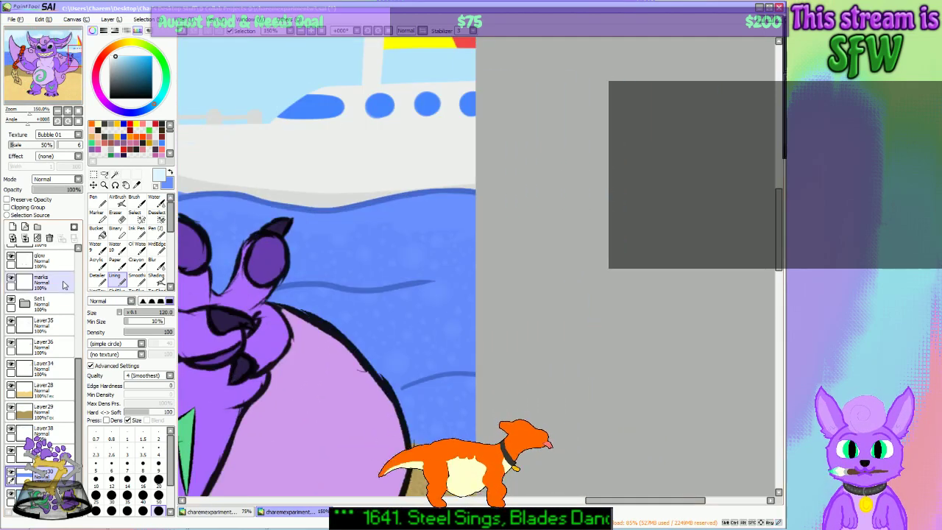
# Step: Apply the Bubble 01 texture to Layer36 at 50% scale with an intensity of 6
pyautogui.click(13, 452)
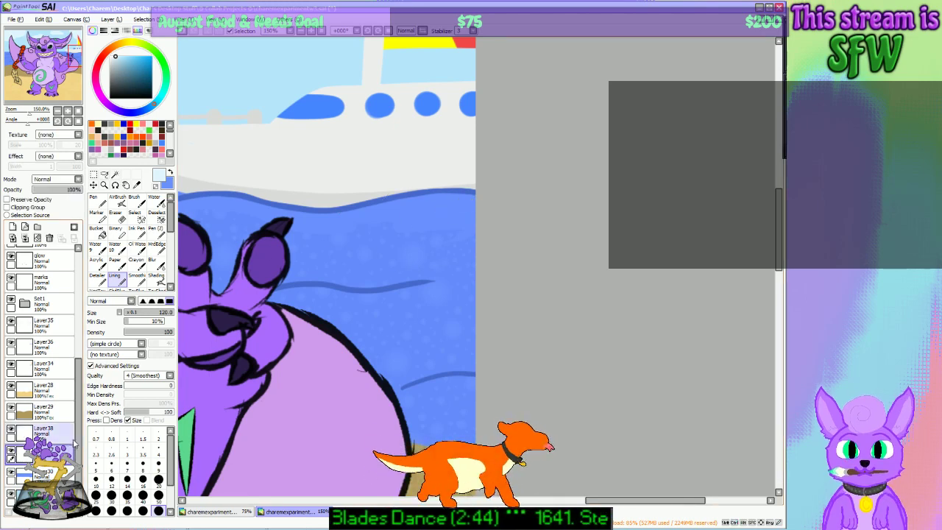
pyautogui.scroll(-1, 79, 451)
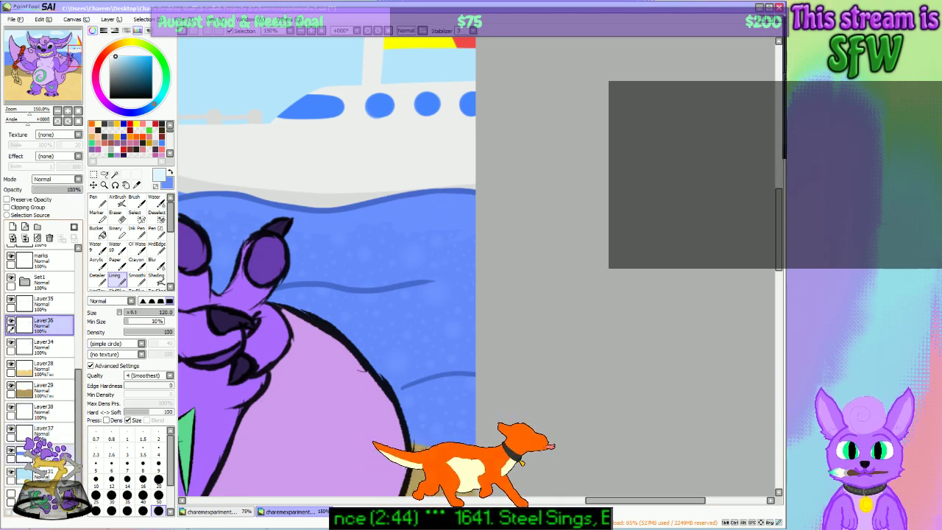
pyautogui.click(46, 321)
pyautogui.click(46, 323)
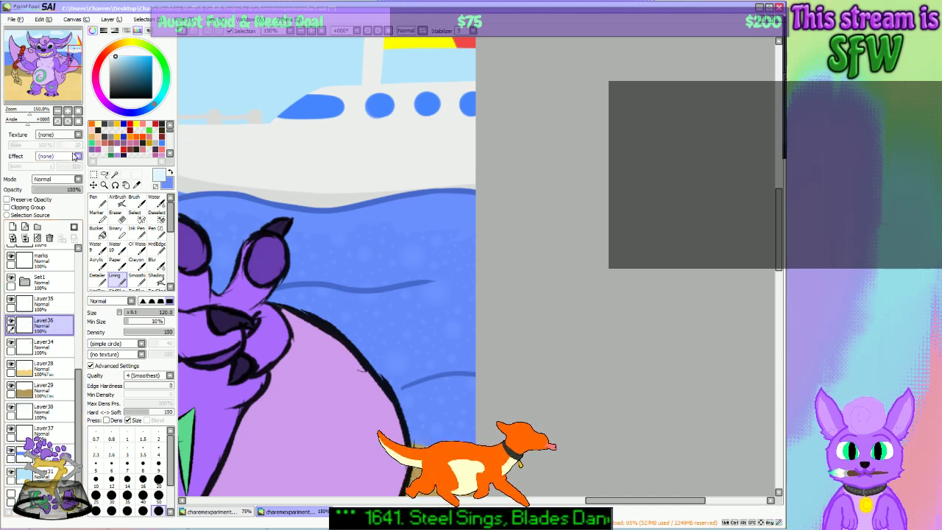
pyautogui.click(67, 135)
pyautogui.click(57, 330)
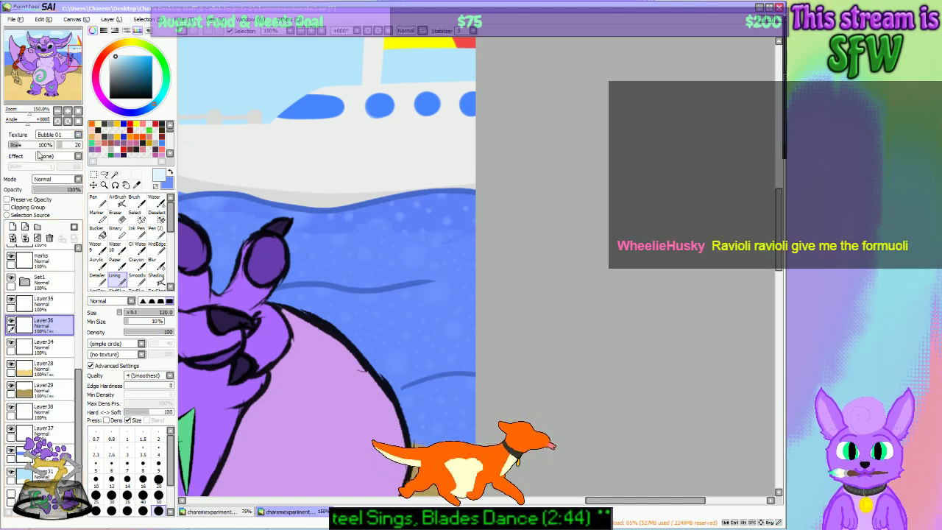
pyautogui.moveTo(41, 147); pyautogui.dragTo(3, 153)
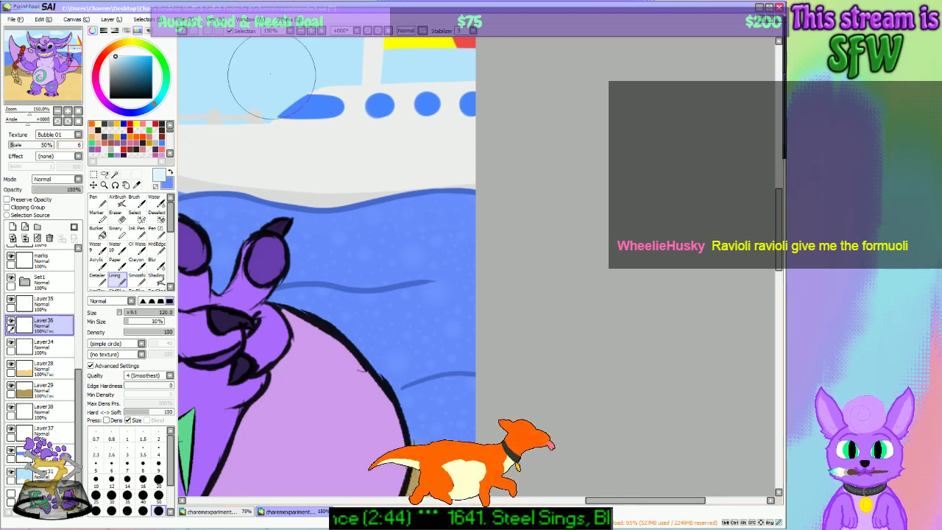
# Step: Examine the bubble texture in the water near the boat at several zoom levels, with the sea layer reselected
pyautogui.click(300, 31)
pyautogui.click(300, 31)
pyautogui.click(299, 33)
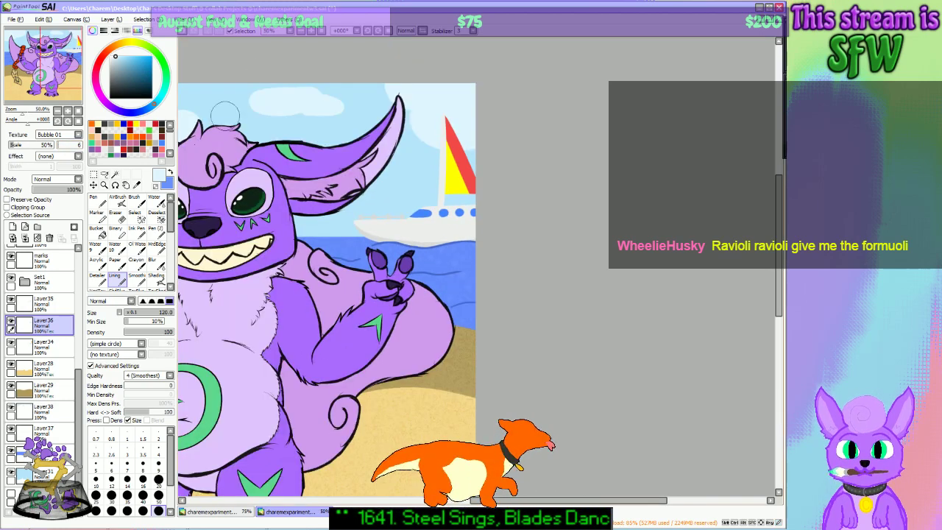
pyautogui.moveTo(63, 86); pyautogui.dragTo(79, 74)
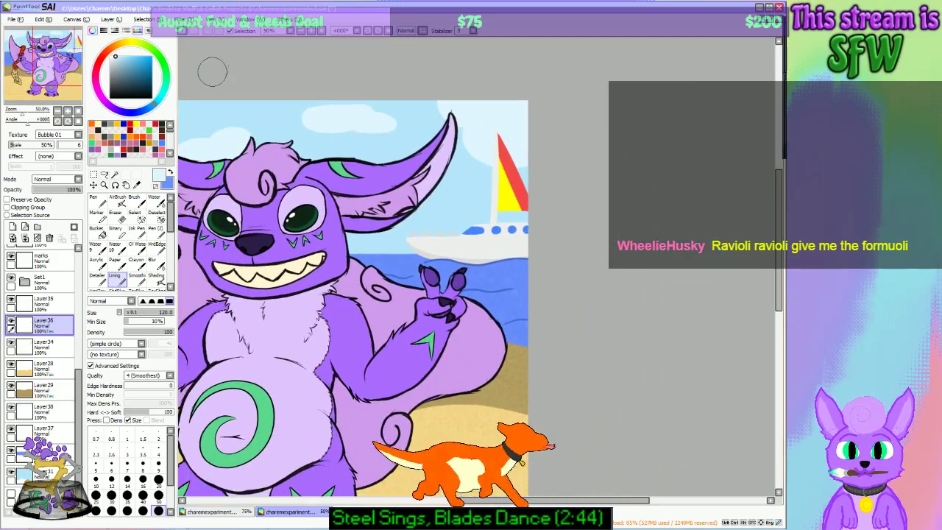
pyautogui.click(312, 31)
pyautogui.click(311, 31)
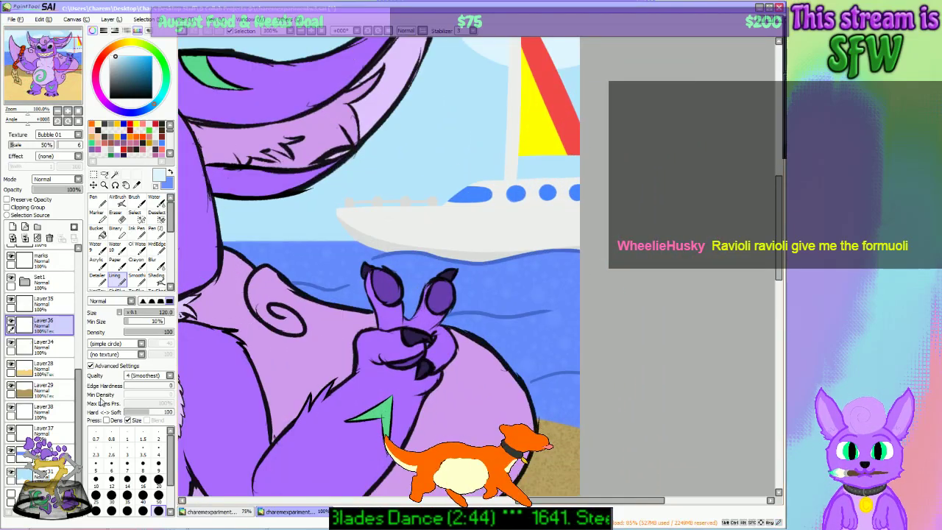
pyautogui.click(36, 452)
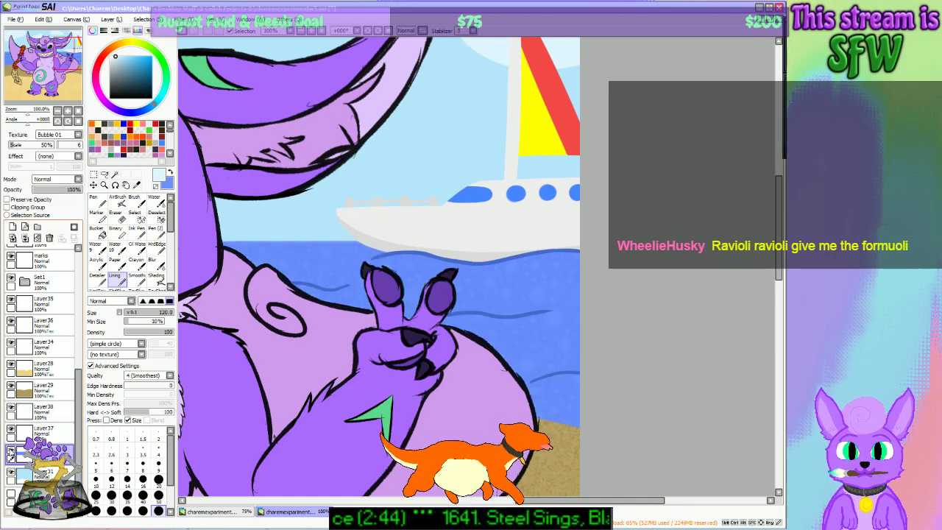
pyautogui.click(302, 31)
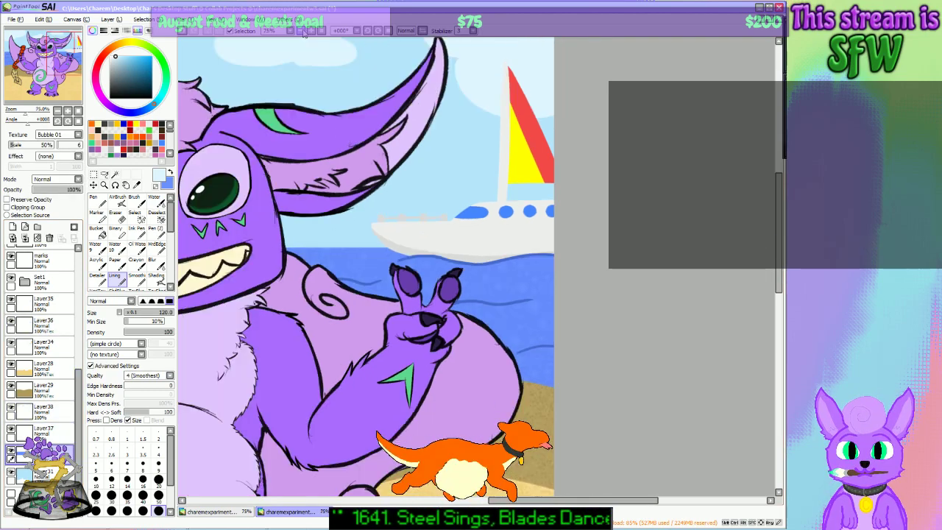
pyautogui.click(302, 31)
pyautogui.click(313, 33)
pyautogui.click(313, 33)
pyautogui.click(301, 33)
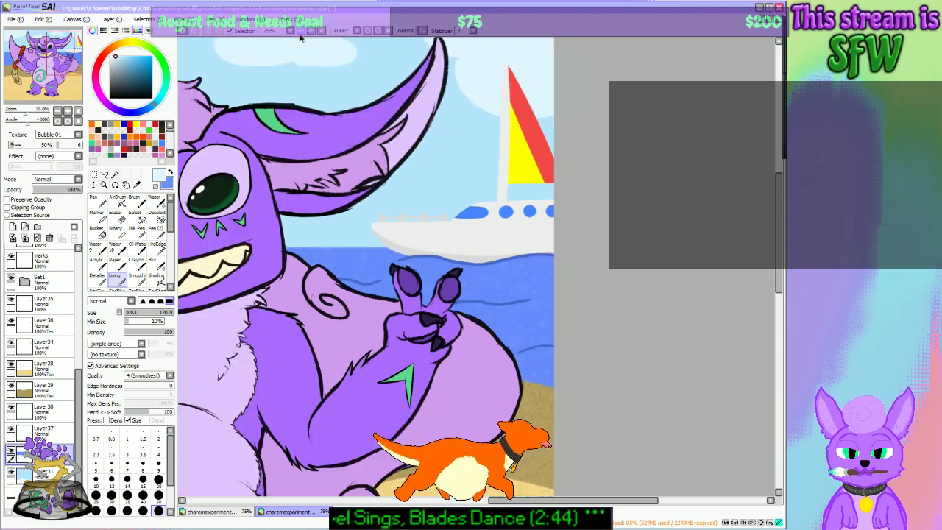
pyautogui.click(301, 33)
pyautogui.moveTo(56, 59)
pyautogui.mouseDown()
pyautogui.moveTo(45, 63)
pyautogui.moveTo(68, 70)
pyautogui.mouseUp()
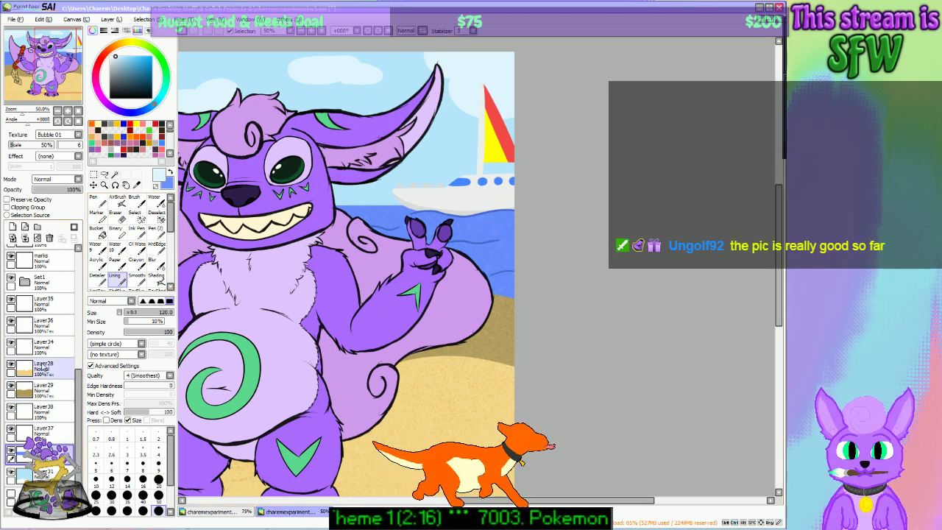
# Step: Try the Bubble 01 texture on Layer35 at 50% scale with an intensity of 26, and remove it again
pyautogui.click(40, 303)
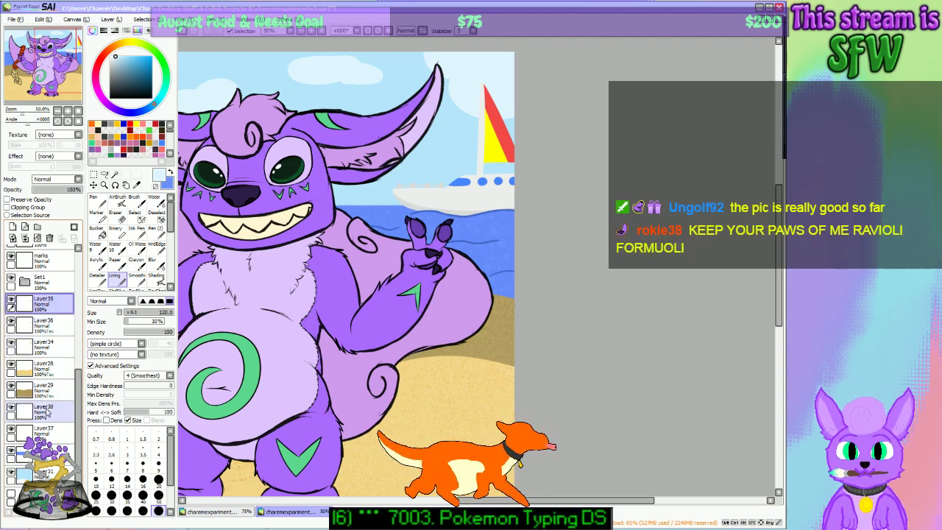
pyautogui.click(46, 453)
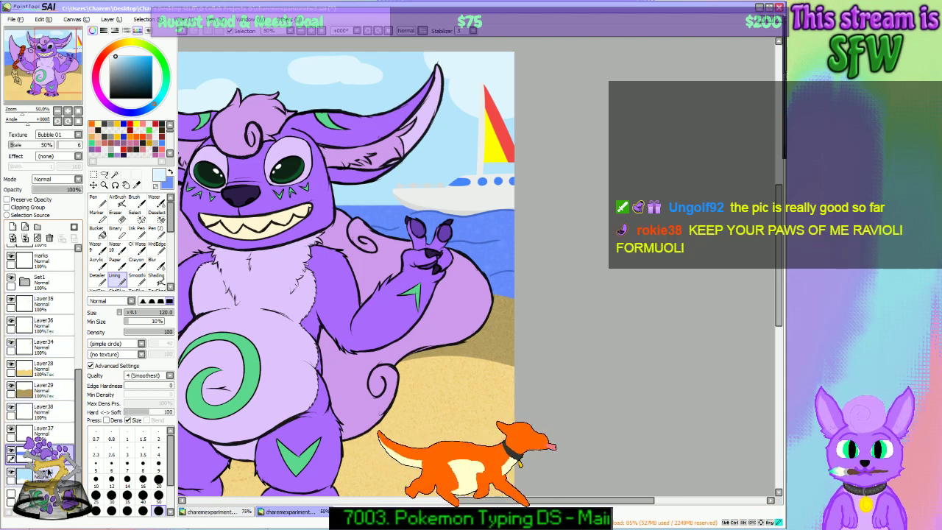
pyautogui.click(53, 308)
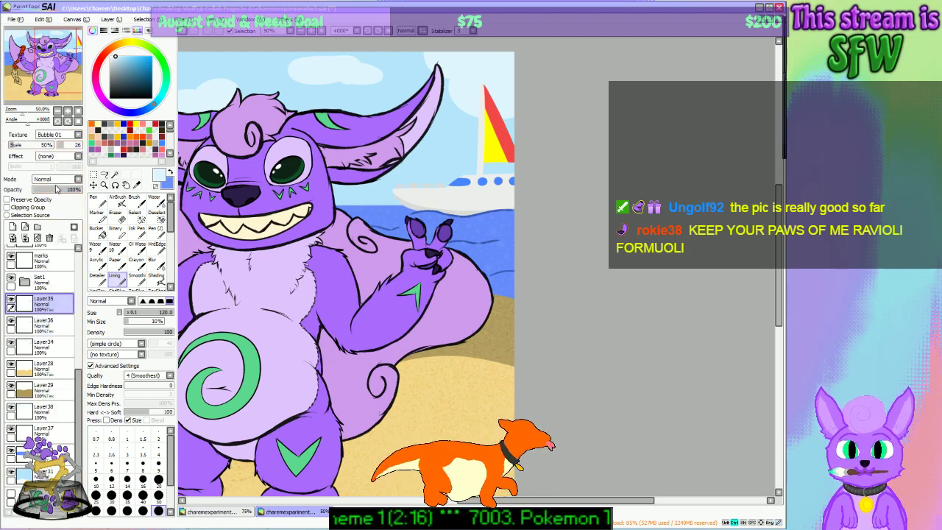
pyautogui.click(67, 135)
pyautogui.click(78, 153)
pyautogui.click(61, 146)
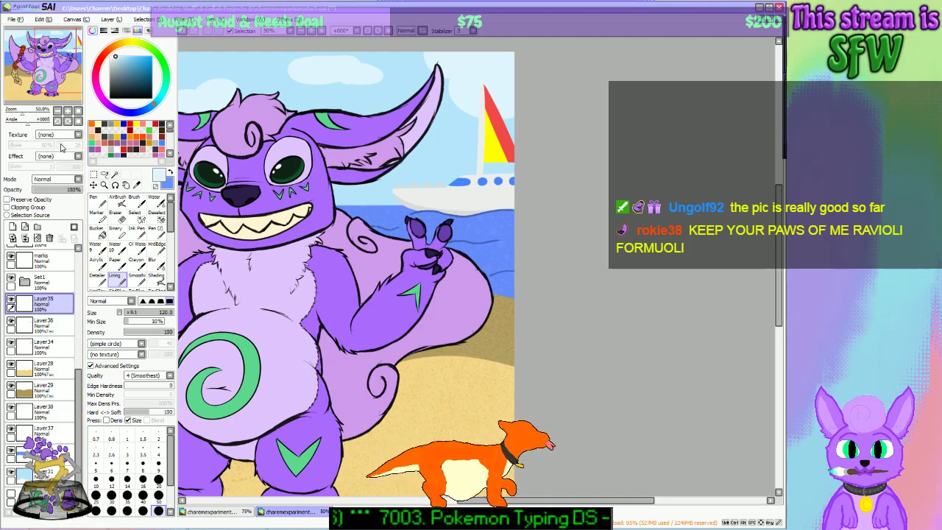
# Step: Try the Arpillera texture on the sky layer, Layer31
pyautogui.moveTo(74, 63); pyautogui.dragTo(33, 57)
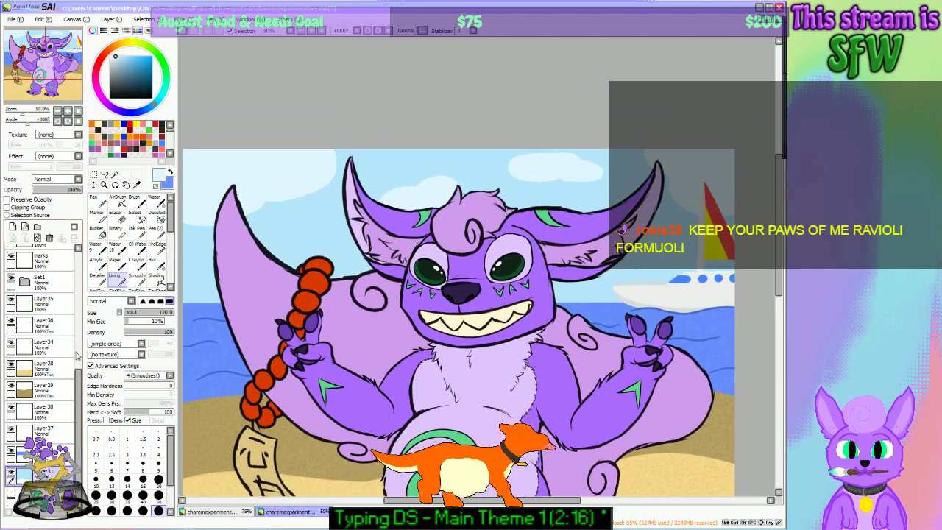
pyautogui.click(59, 136)
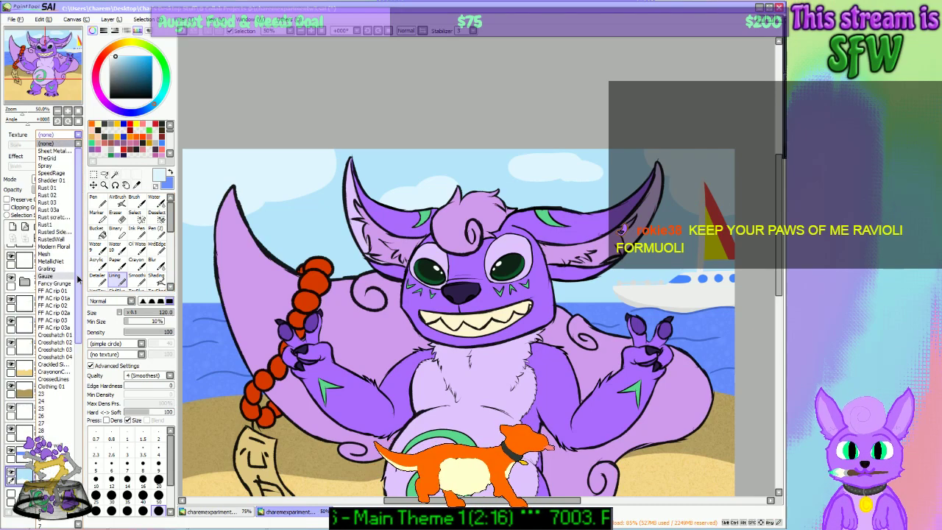
pyautogui.moveTo(78, 277); pyautogui.dragTo(85, 459)
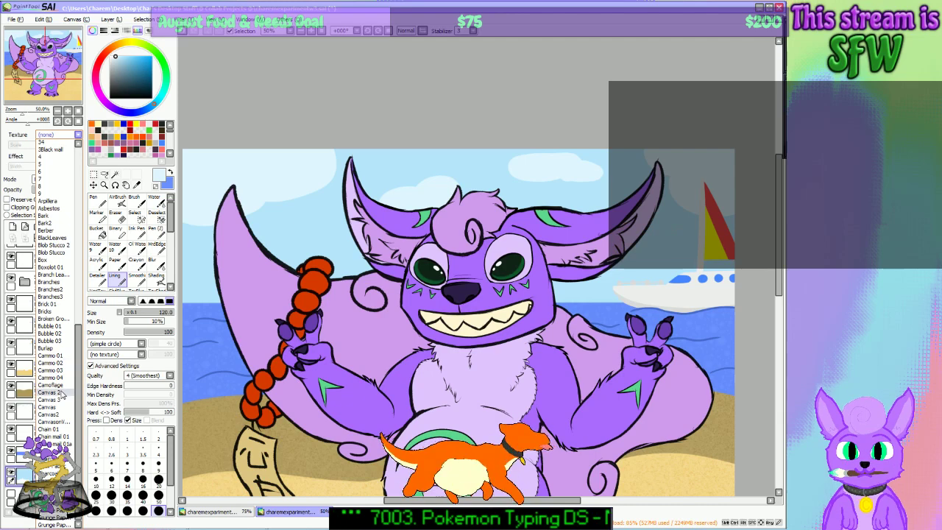
pyautogui.click(87, 332)
pyautogui.click(12, 19)
pyautogui.click(18, 81)
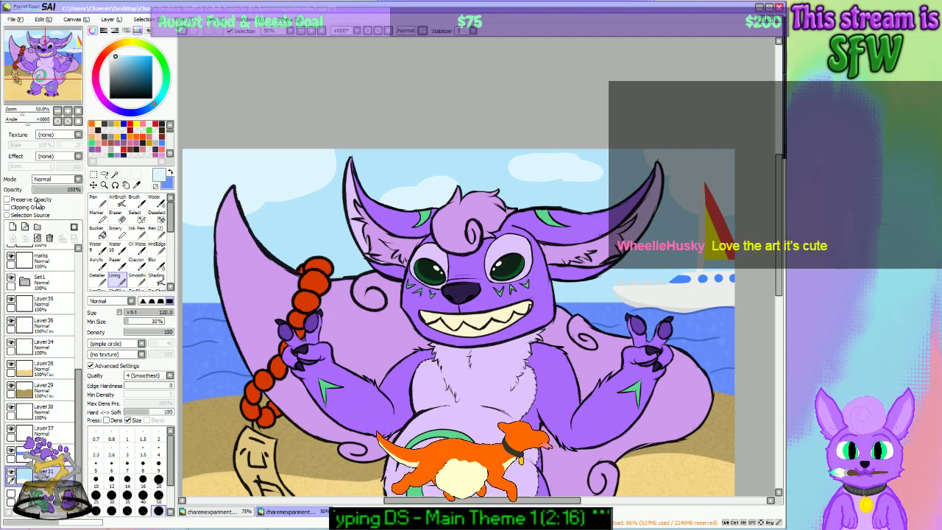
pyautogui.click(61, 135)
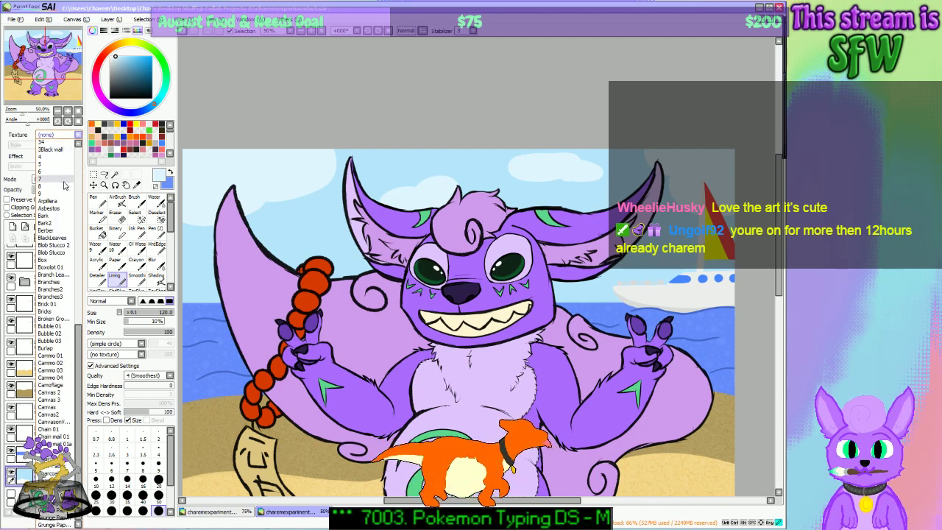
pyautogui.moveTo(78, 334); pyautogui.dragTo(72, 361)
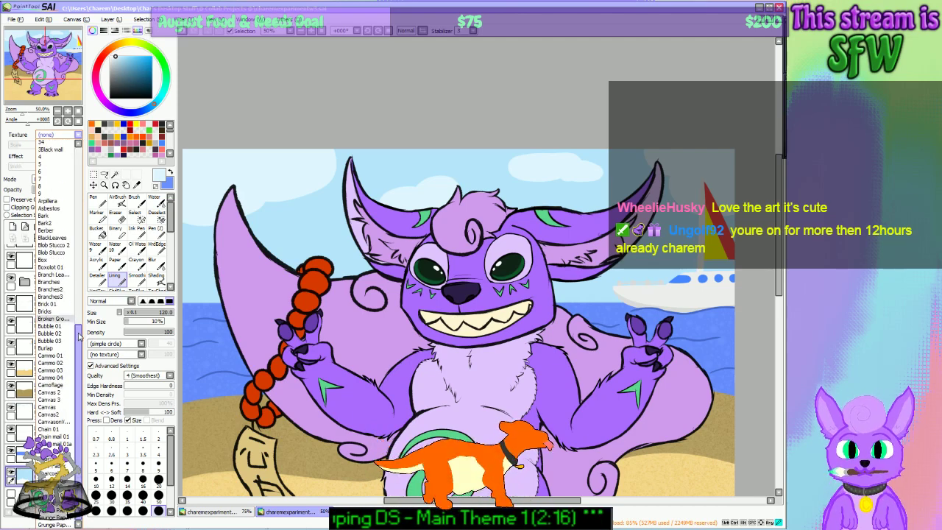
pyautogui.scroll(8, 59, 382)
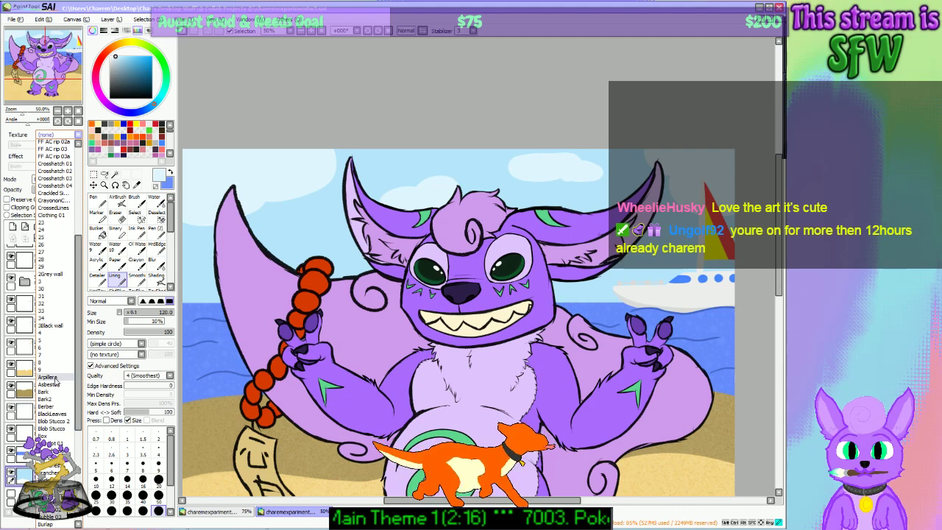
pyautogui.click(55, 379)
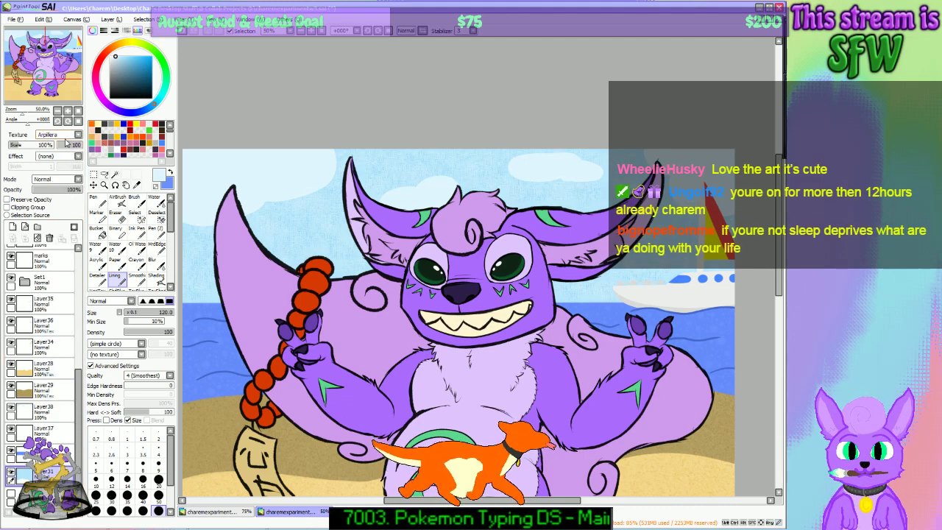
# Step: Try texture 8 on the sky layer and compare the sky with the cloud layer hidden and shown
pyautogui.click(64, 137)
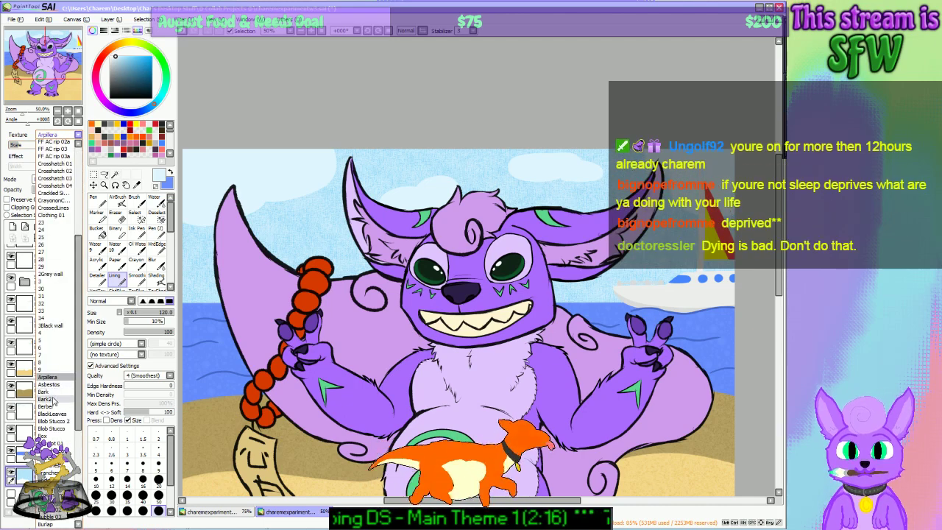
pyautogui.click(55, 364)
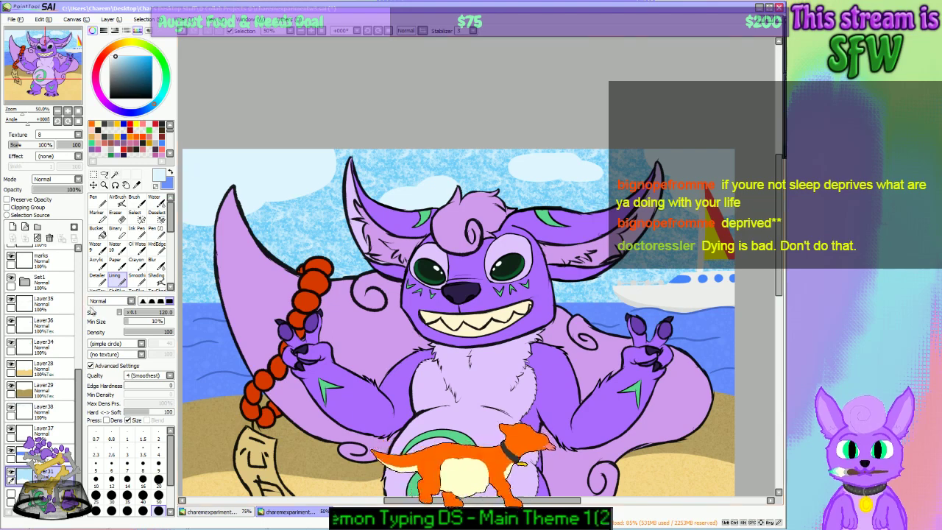
pyautogui.click(10, 408)
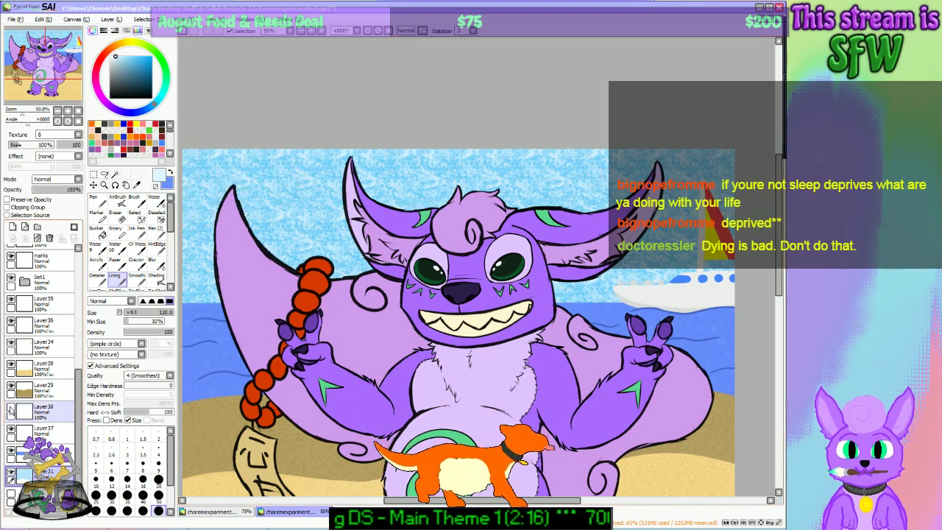
pyautogui.click(11, 408)
pyautogui.click(301, 32)
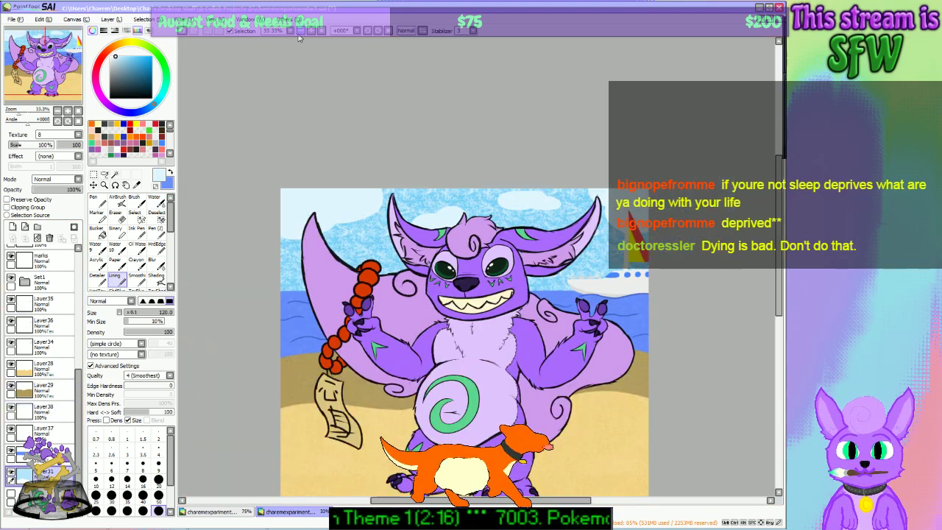
pyautogui.click(301, 32)
pyautogui.click(311, 31)
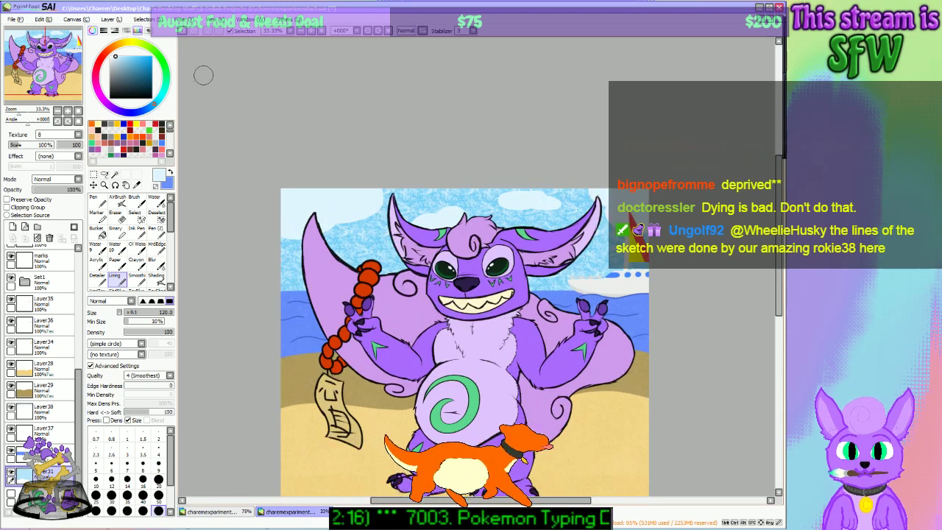
# Step: Set the sky texture's scale to 500% and its intensity to 28, and check the sky around the creature
pyautogui.moveTo(73, 145); pyautogui.dragTo(42, 150)
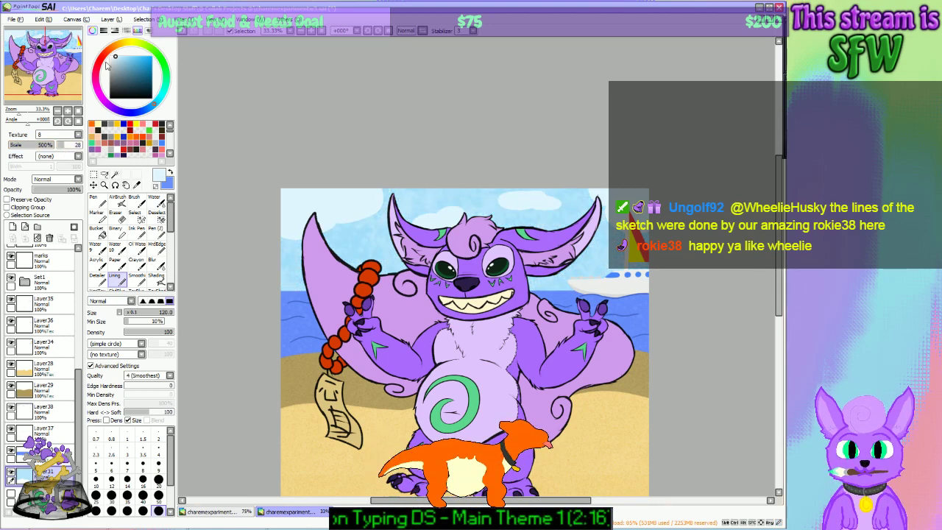
pyautogui.moveTo(40, 77); pyautogui.dragTo(52, 92)
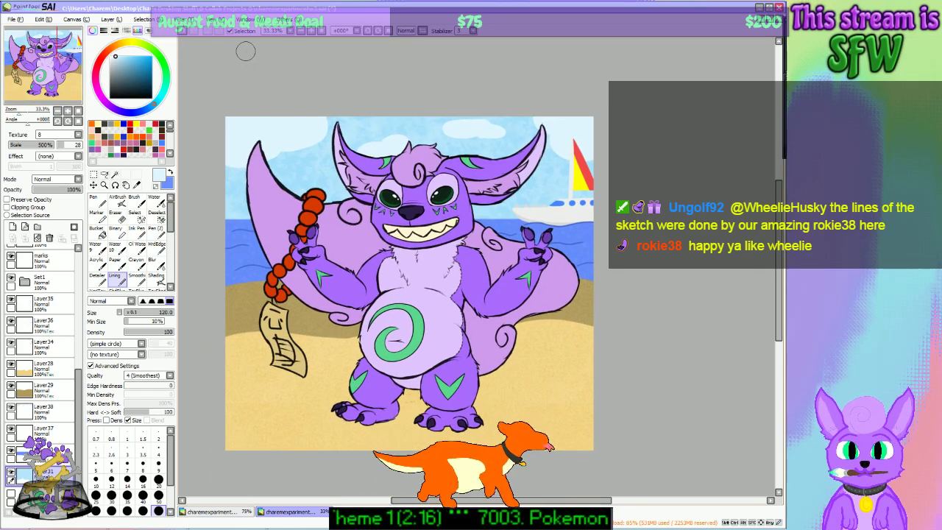
pyautogui.click(311, 31)
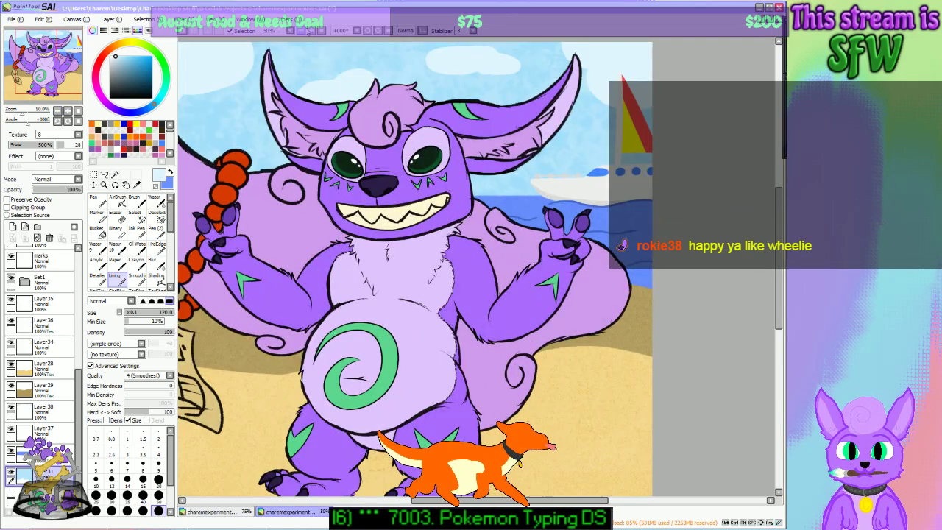
pyautogui.moveTo(55, 83)
pyautogui.mouseDown()
pyautogui.moveTo(42, 67)
pyautogui.moveTo(49, 78)
pyautogui.mouseUp()
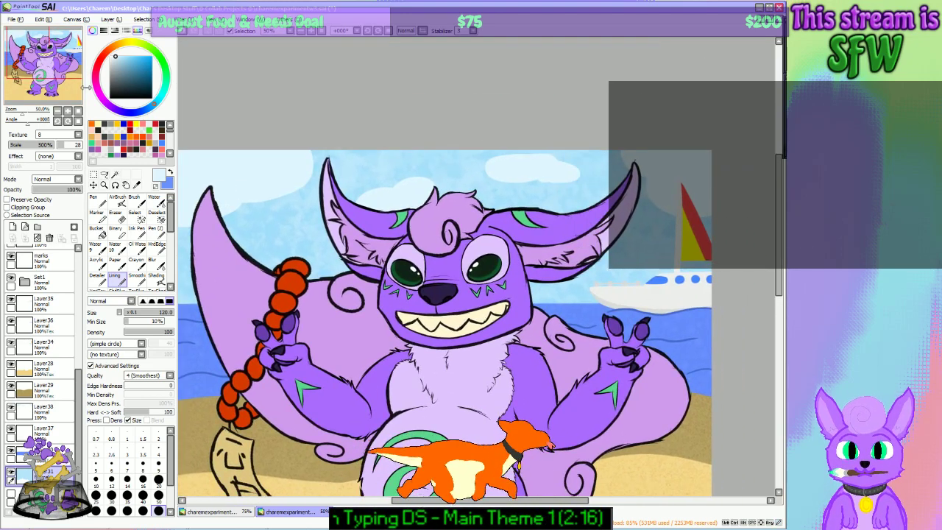
pyautogui.click(303, 33)
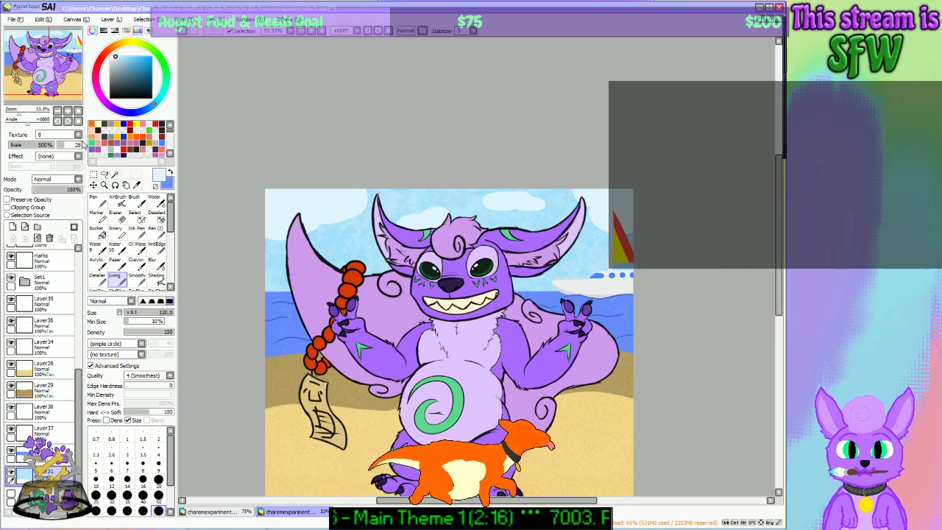
# Step: Try textures 7 and 6 on the sky layer
pyautogui.click(60, 138)
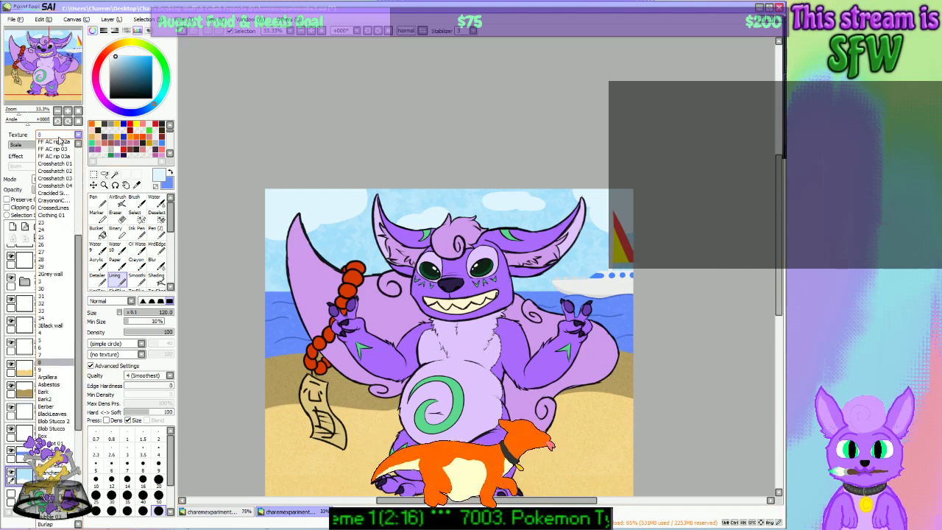
pyautogui.click(52, 355)
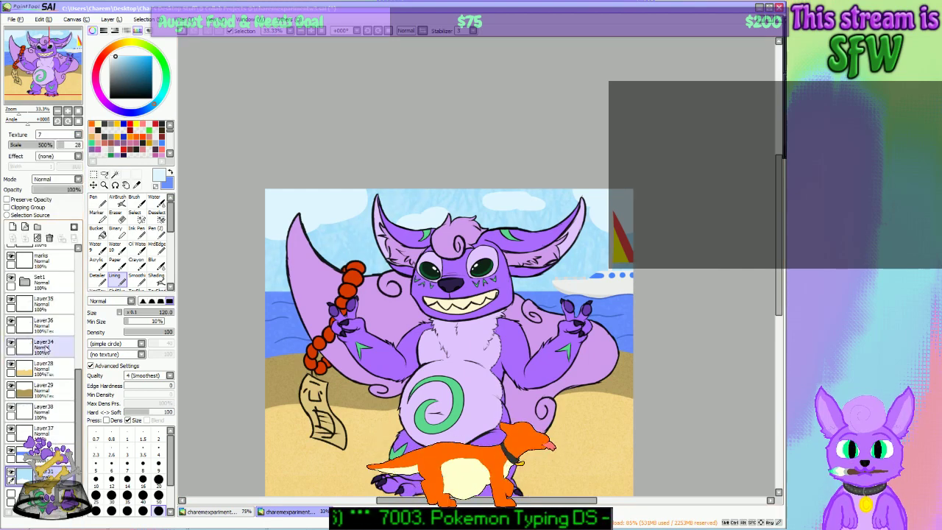
pyautogui.click(62, 136)
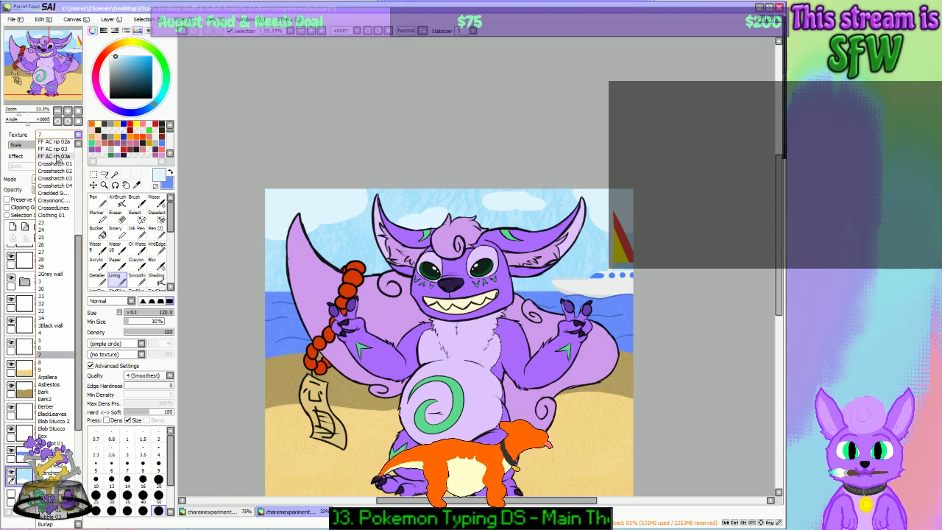
pyautogui.click(51, 348)
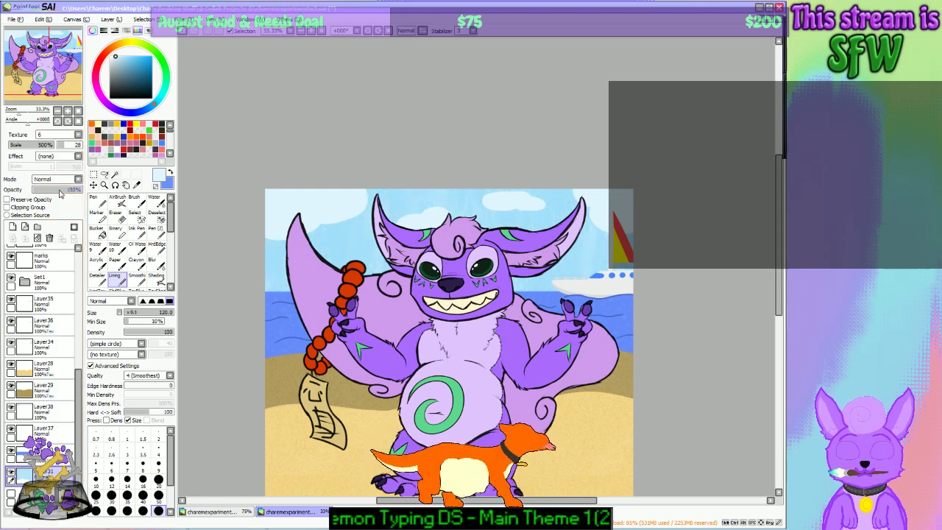
# Step: Apply texture 5 to the sky layer at an intensity of 100, and check it with the cloud layer hidden and shown
pyautogui.click(62, 137)
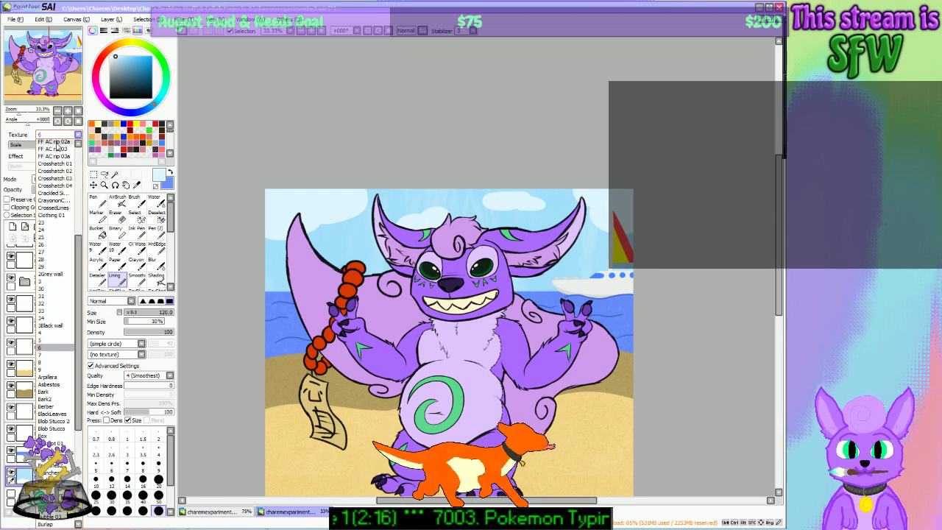
pyautogui.click(45, 339)
pyautogui.moveTo(68, 147); pyautogui.dragTo(81, 147)
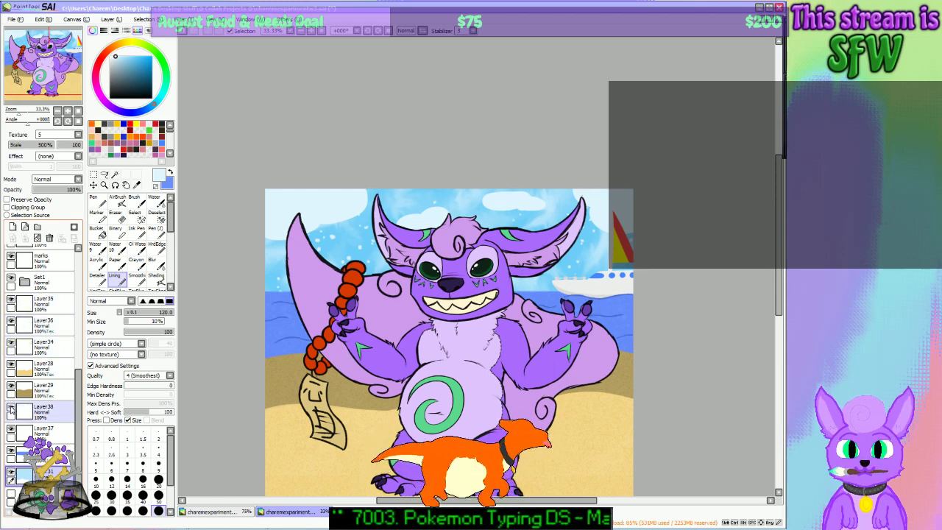
pyautogui.click(11, 409)
pyautogui.click(11, 405)
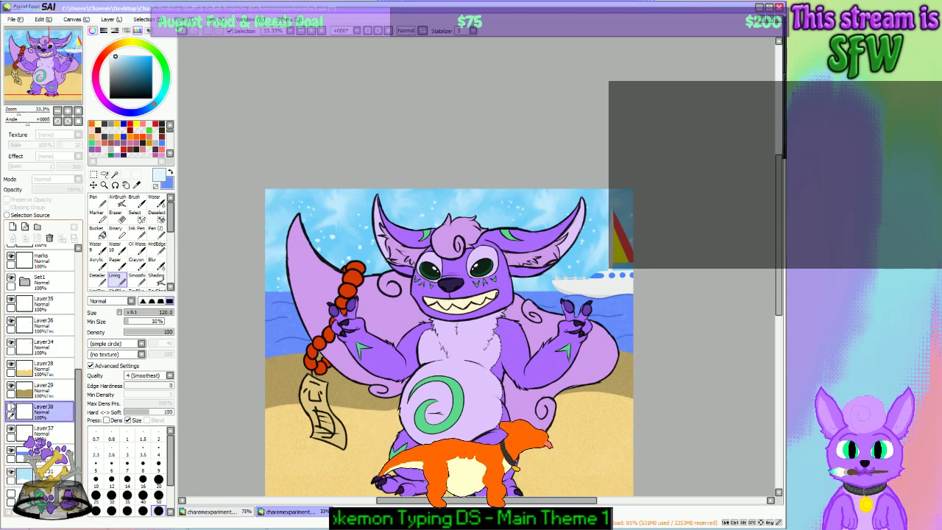
pyautogui.click(11, 405)
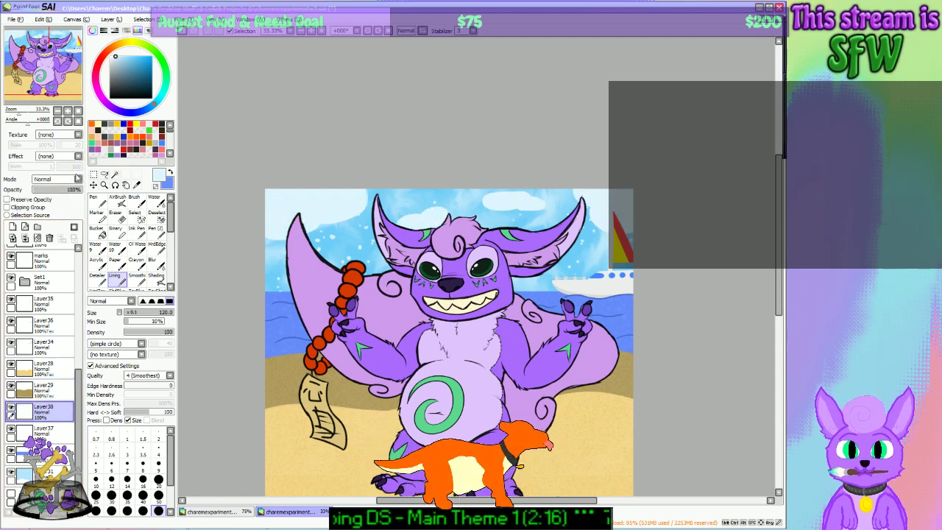
# Step: Reselect the sky layer and set its texture scale to 405%
pyautogui.click(46, 474)
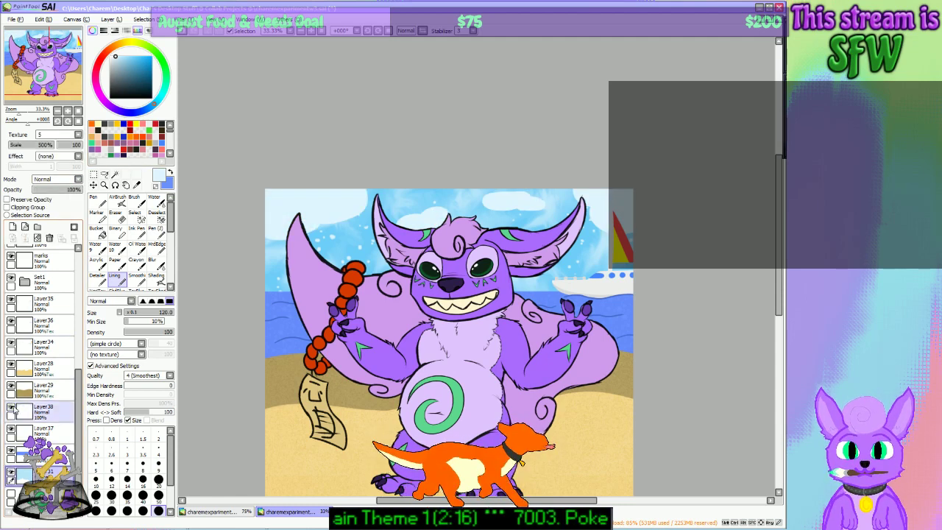
pyautogui.click(46, 147)
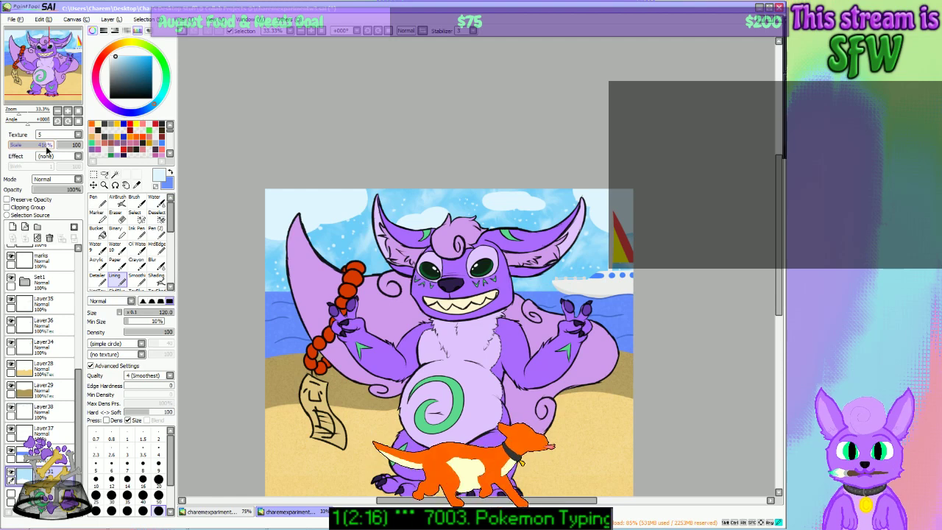
pyautogui.moveTo(46, 146); pyautogui.dragTo(44, 147)
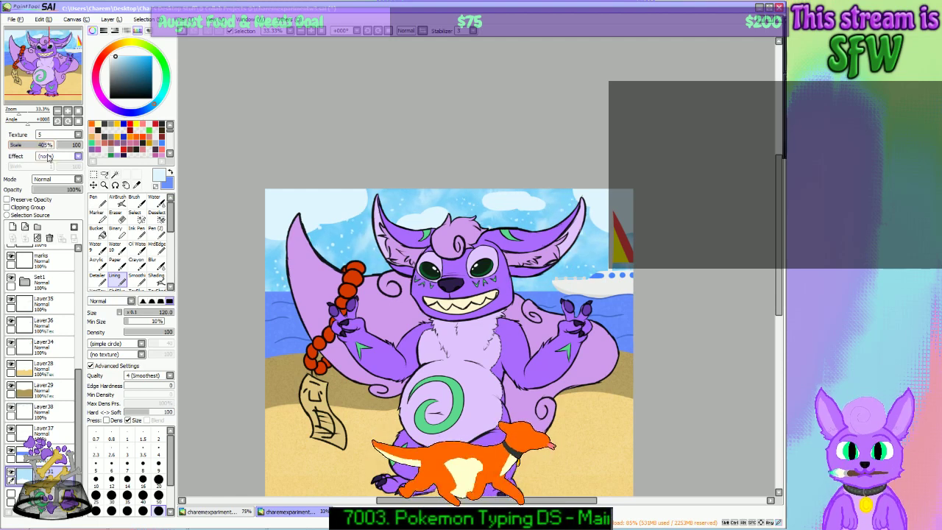
# Step: Inspect the sky with the clouds temporarily hidden, and set the sky layer's texture intensity to 74
pyautogui.click(40, 411)
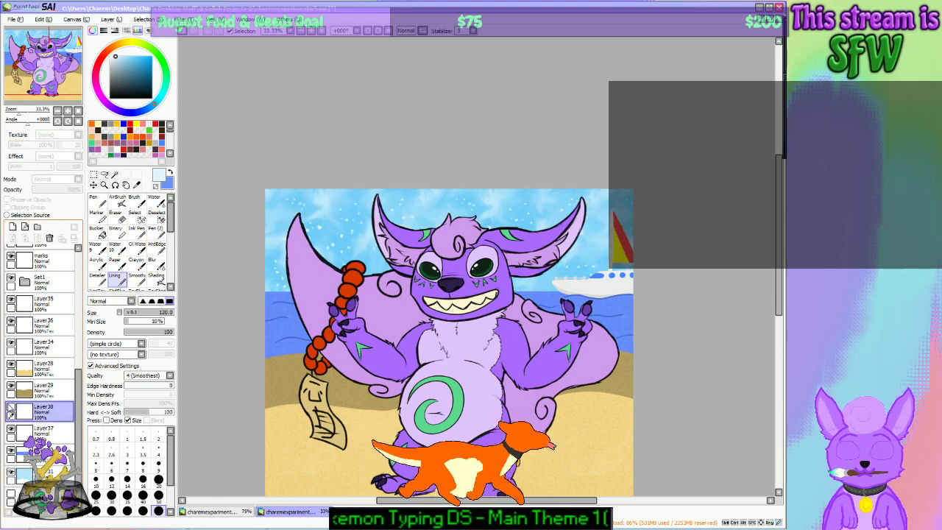
pyautogui.click(300, 32)
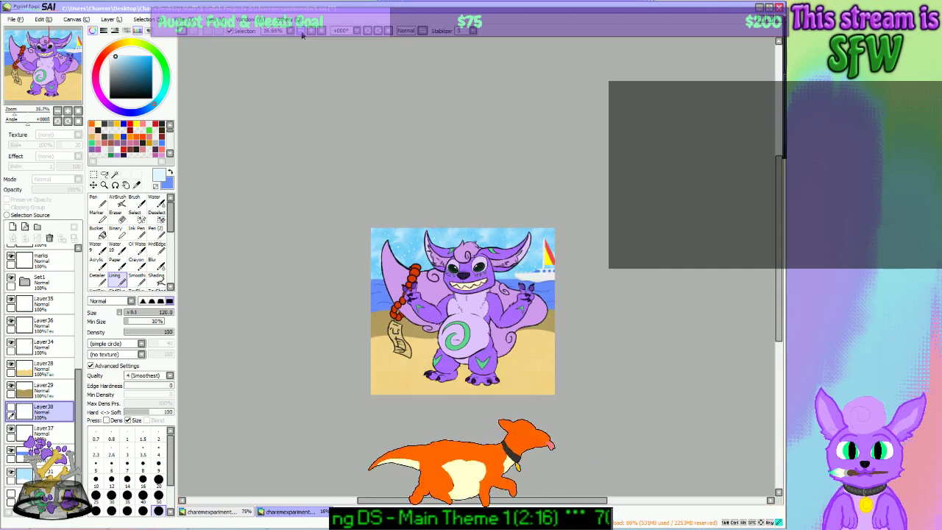
pyautogui.click(312, 32)
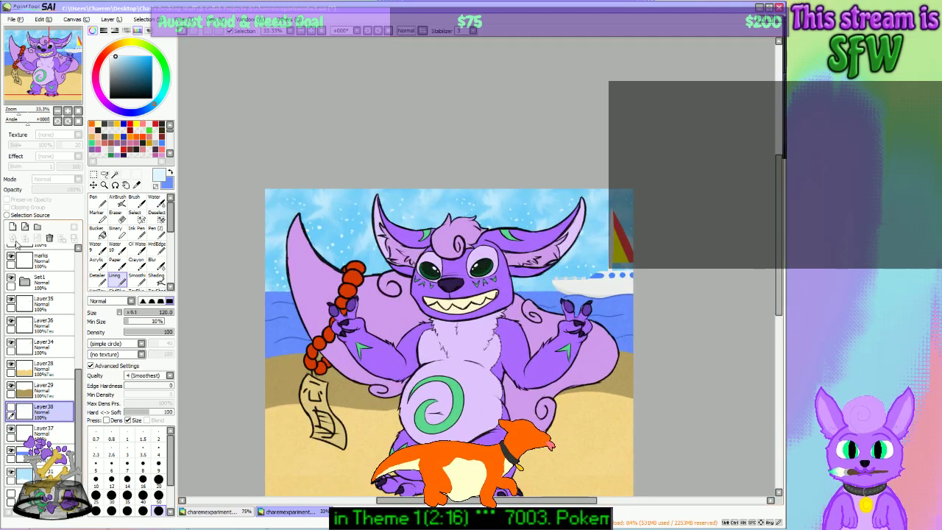
pyautogui.click(48, 469)
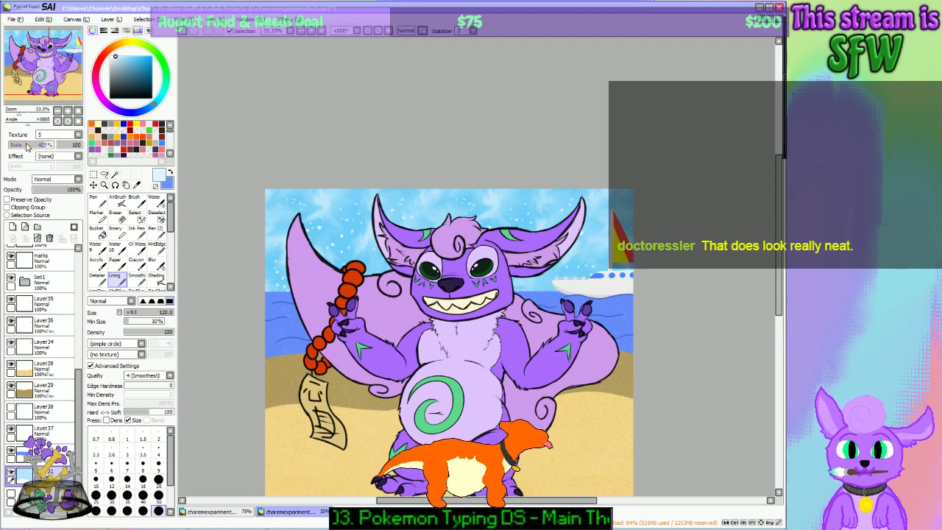
pyautogui.click(10, 409)
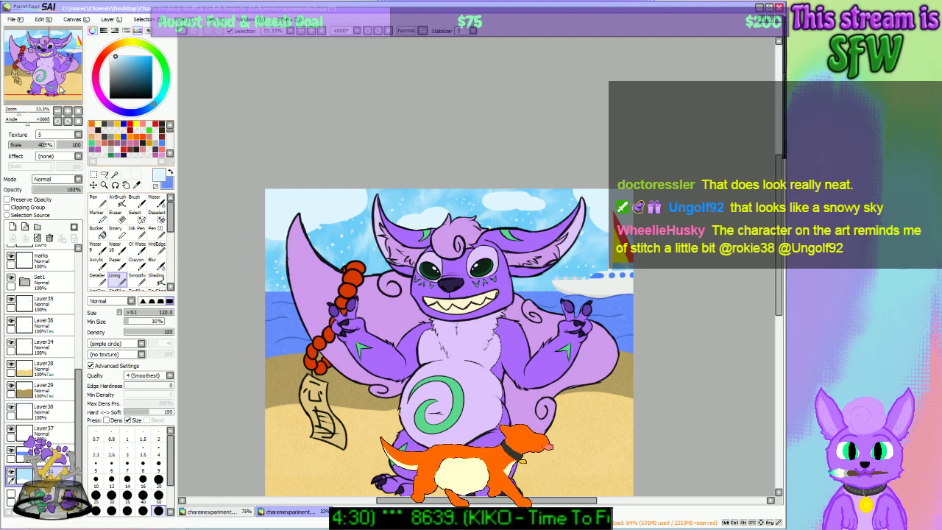
pyautogui.moveTo(46, 81)
pyautogui.mouseDown()
pyautogui.moveTo(56, 76)
pyautogui.moveTo(53, 85)
pyautogui.mouseUp()
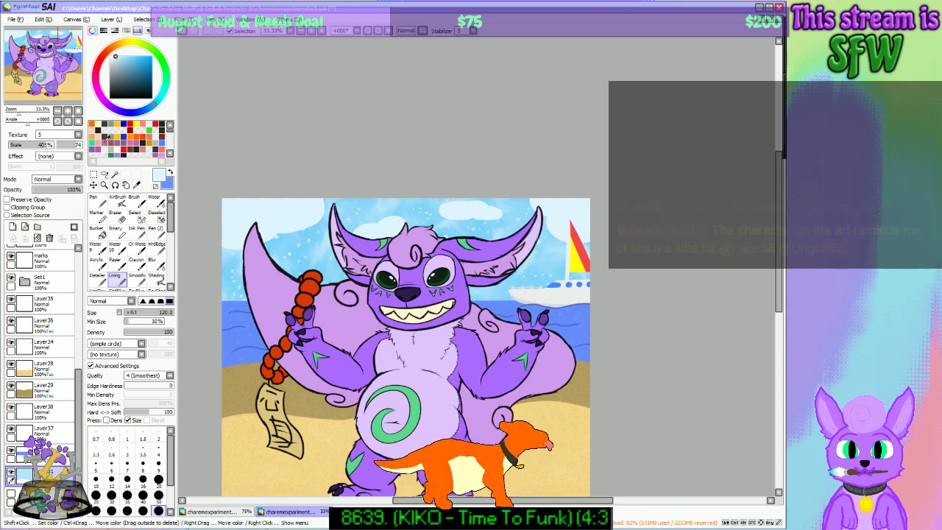
# Step: Show the Set2 reference group with its Layer5 image, and examine the reference characters up close
pyautogui.click(301, 31)
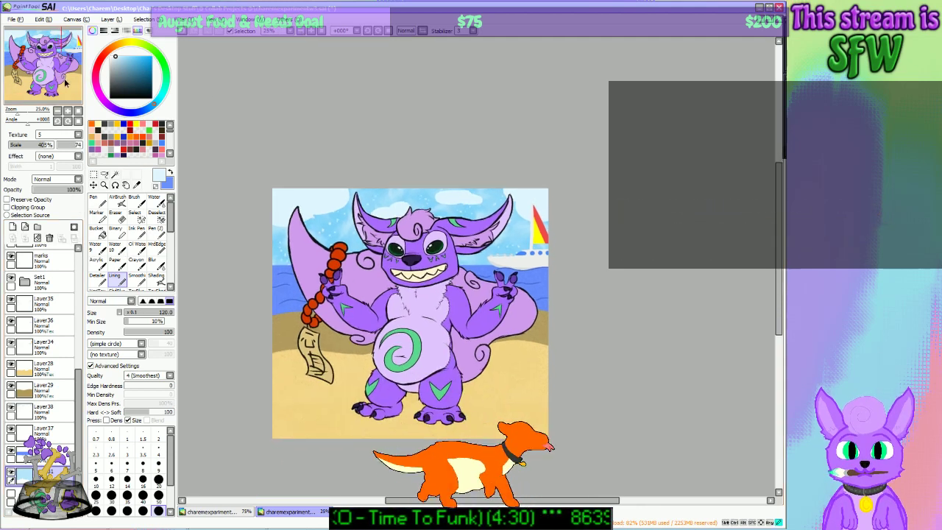
pyautogui.moveTo(65, 83)
pyautogui.mouseDown()
pyautogui.moveTo(62, 103)
pyautogui.moveTo(66, 76)
pyautogui.moveTo(56, 75)
pyautogui.mouseUp()
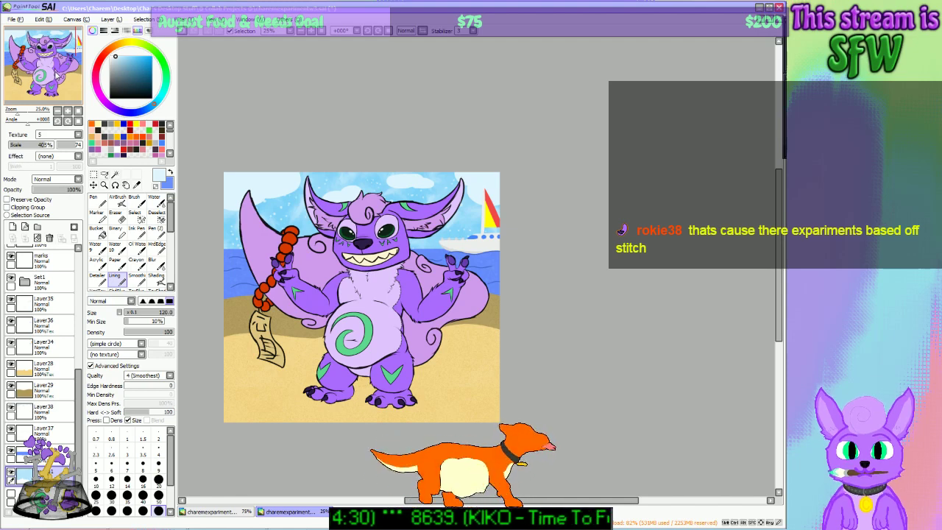
pyautogui.click(77, 271)
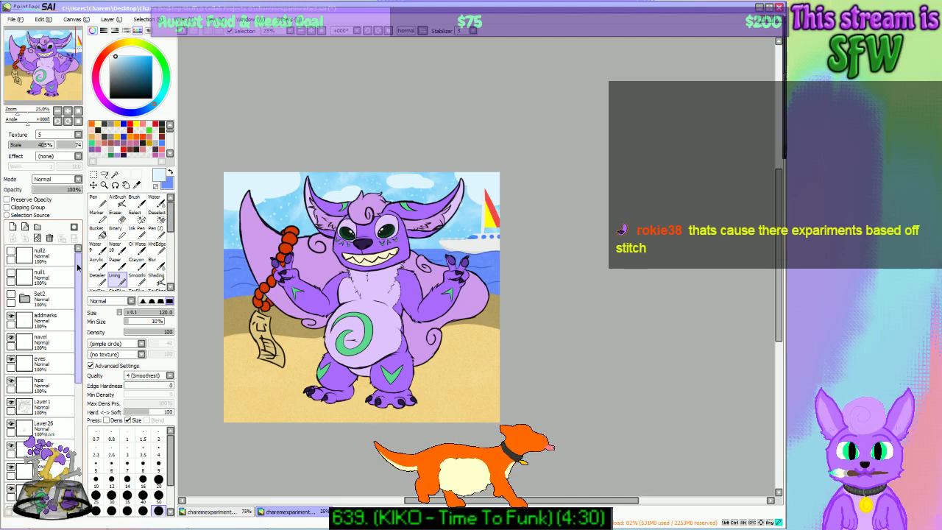
pyautogui.click(11, 296)
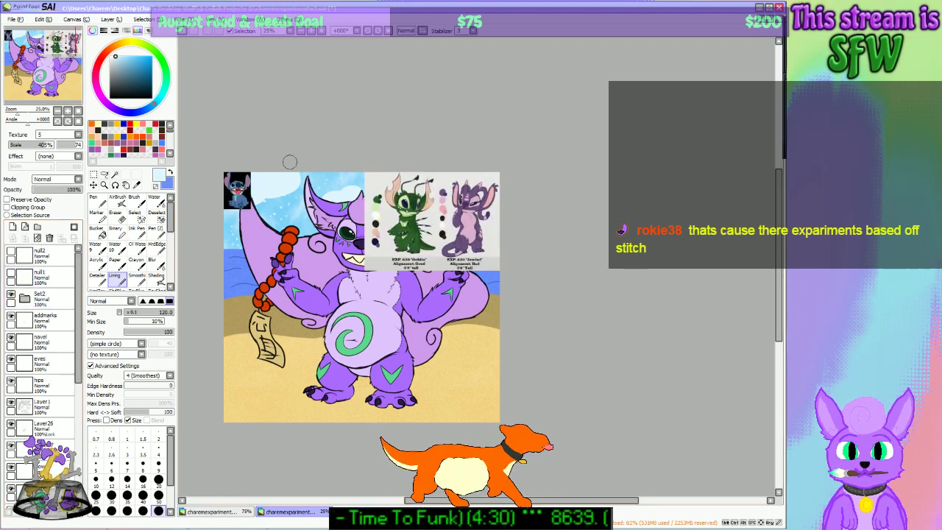
pyautogui.click(310, 32)
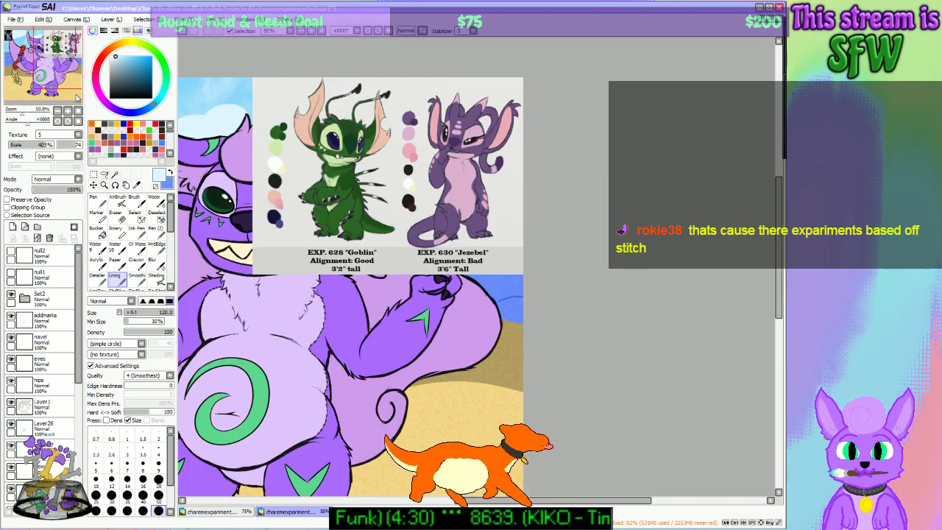
pyautogui.moveTo(77, 97); pyautogui.dragTo(63, 92)
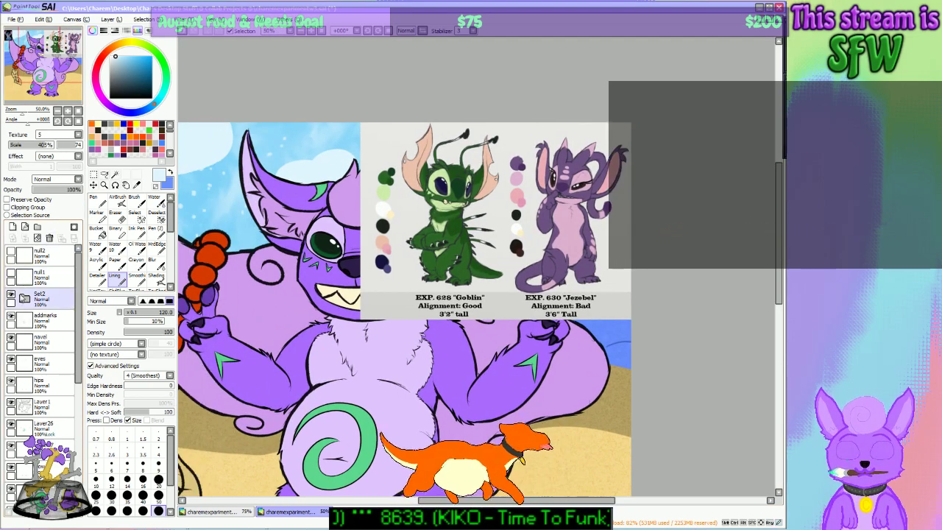
pyautogui.click(25, 298)
pyautogui.click(17, 357)
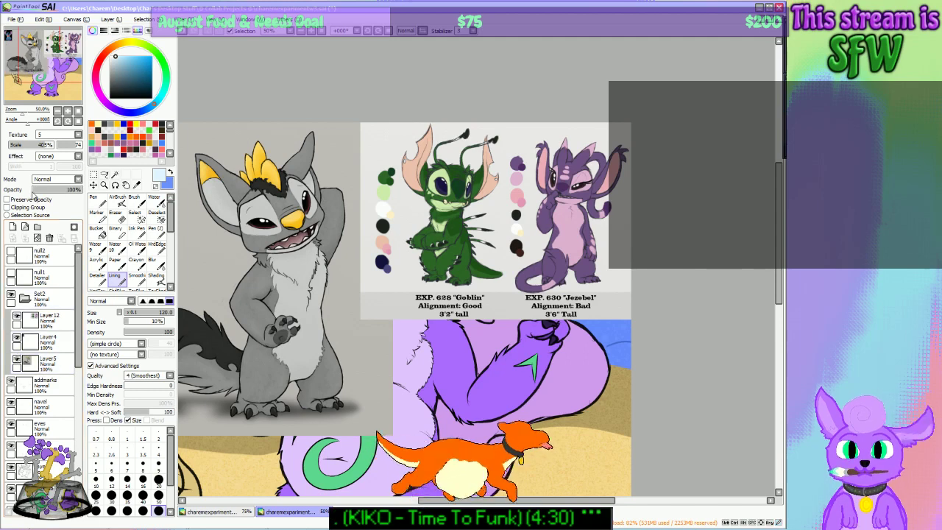
pyautogui.moveTo(63, 96)
pyautogui.mouseDown()
pyautogui.moveTo(51, 87)
pyautogui.moveTo(47, 94)
pyautogui.mouseUp()
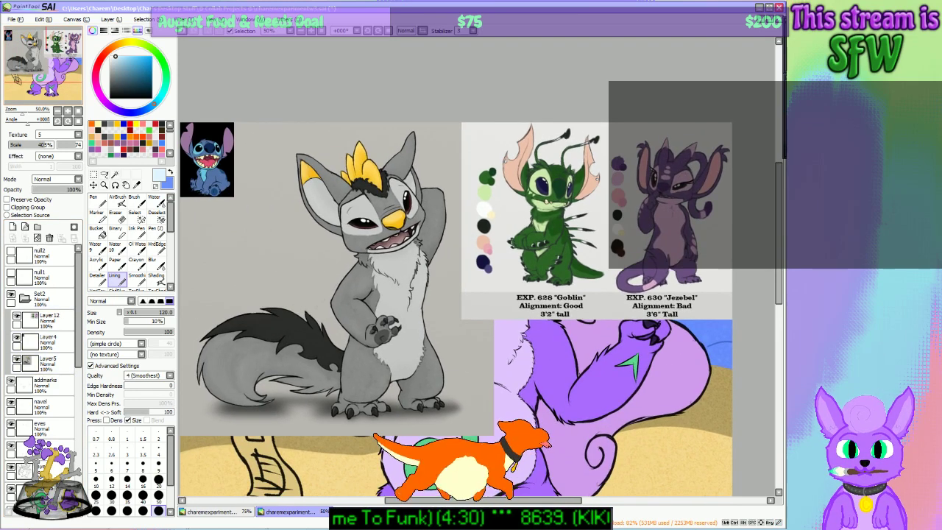
# Step: Collapse the Set2 group, compare the references with the drawing by toggling the group, and leave it hidden
pyautogui.click(25, 298)
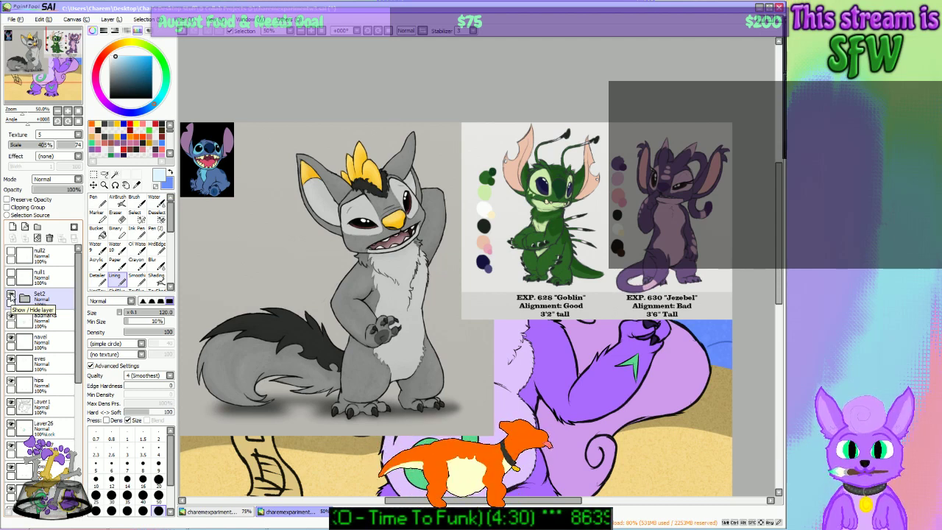
pyautogui.click(11, 297)
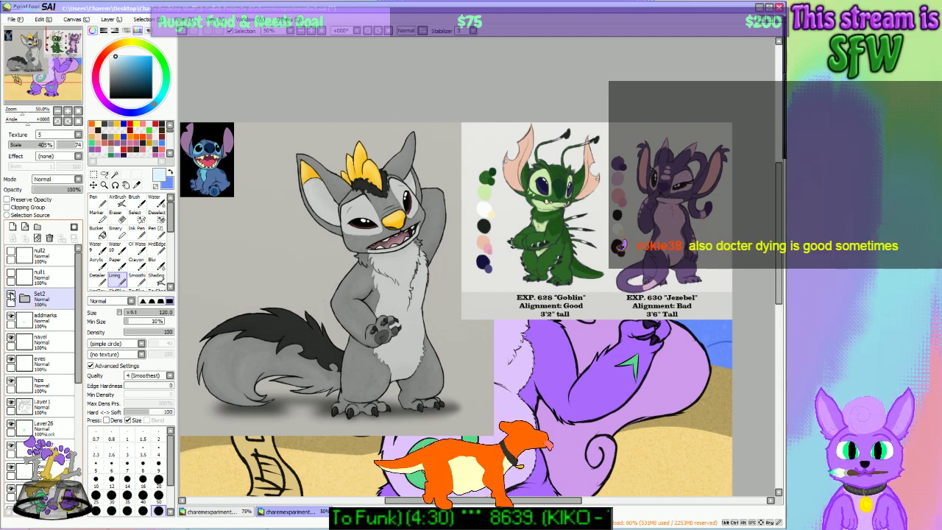
pyautogui.click(11, 297)
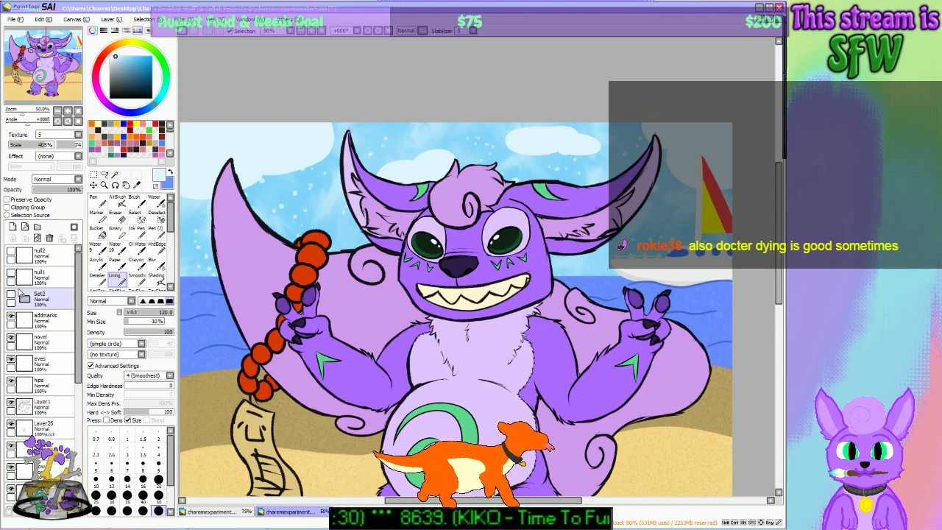
pyautogui.click(11, 296)
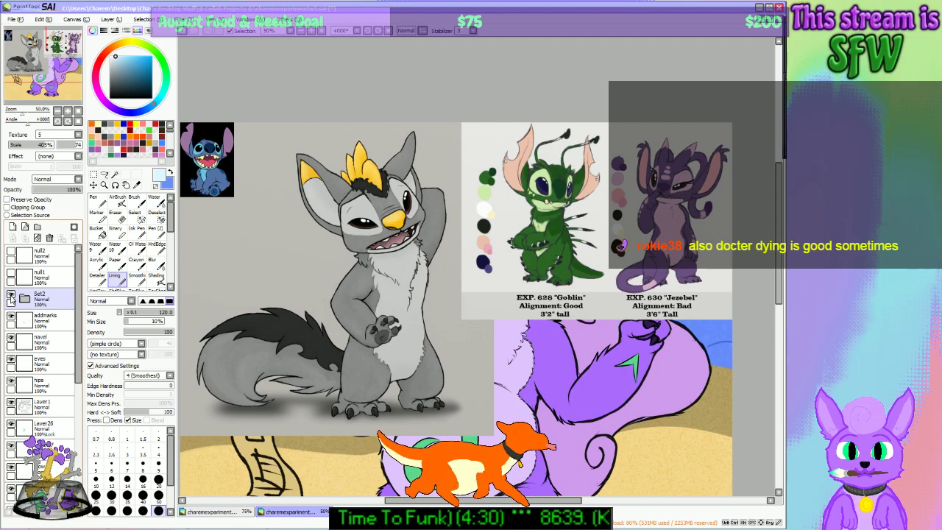
pyautogui.click(11, 296)
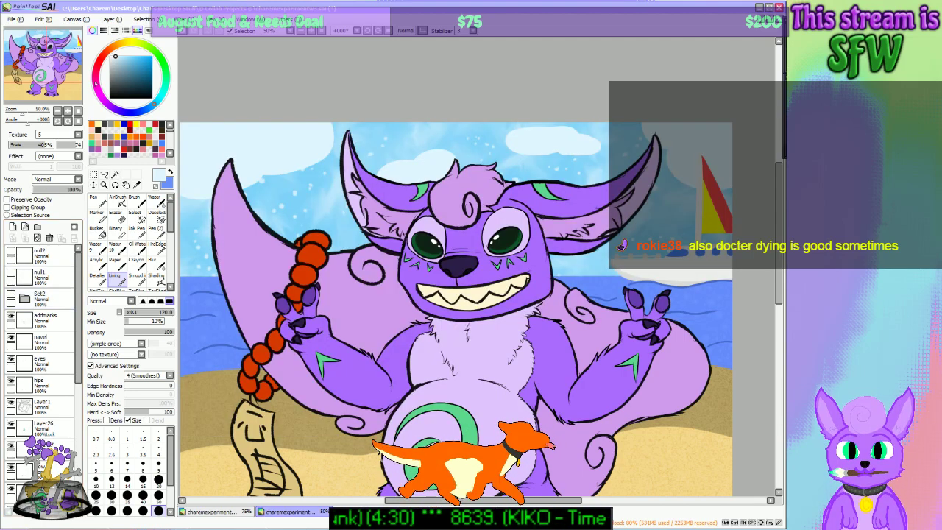
# Step: Check the whole illustration and save the file
pyautogui.moveTo(67, 69)
pyautogui.mouseDown()
pyautogui.moveTo(61, 85)
pyautogui.moveTo(53, 76)
pyautogui.moveTo(56, 89)
pyautogui.mouseUp()
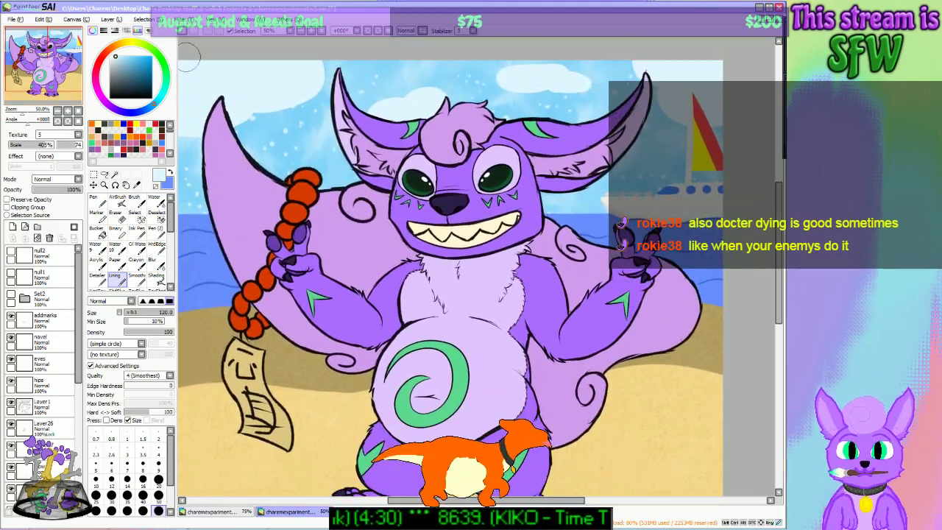
pyautogui.click(301, 33)
pyautogui.click(26, 20)
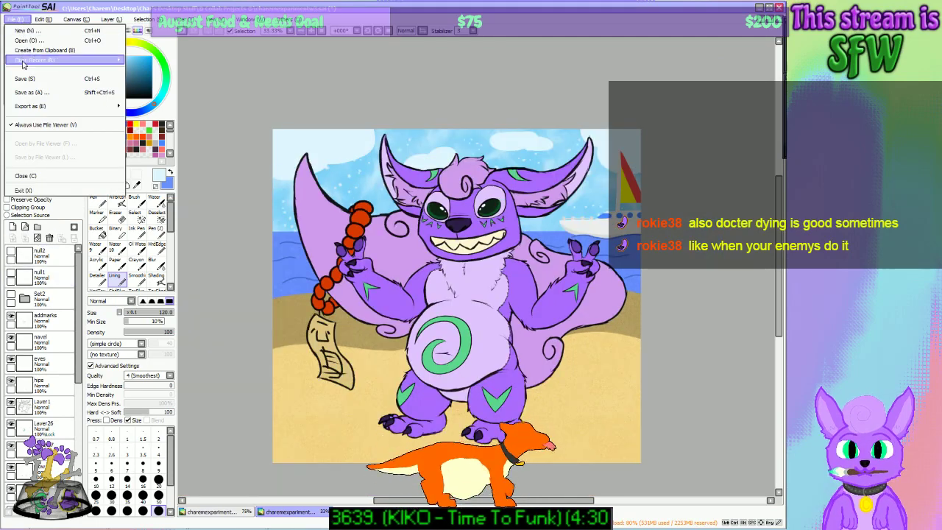
pyautogui.click(28, 80)
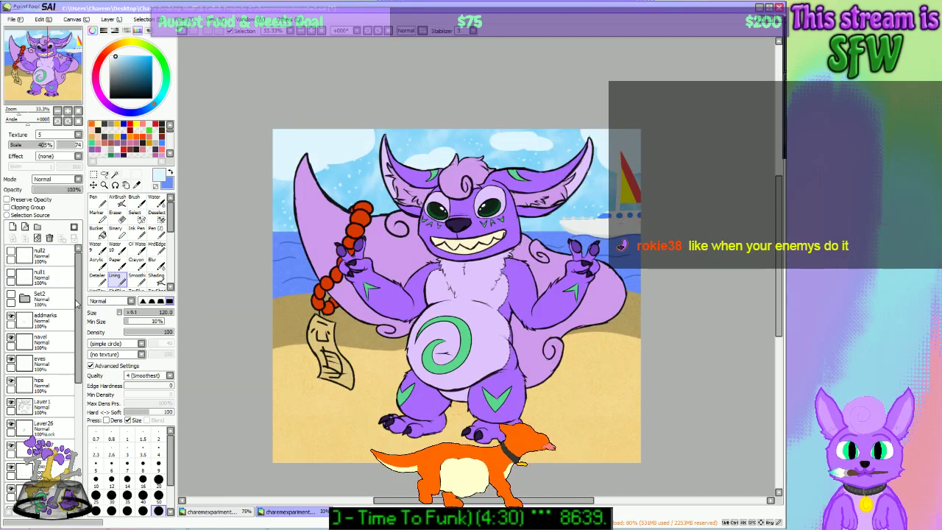
# Step: Hide the addmarks layer and Layer26 to remove the green belly and arm markings from the creature
pyautogui.click(16, 321)
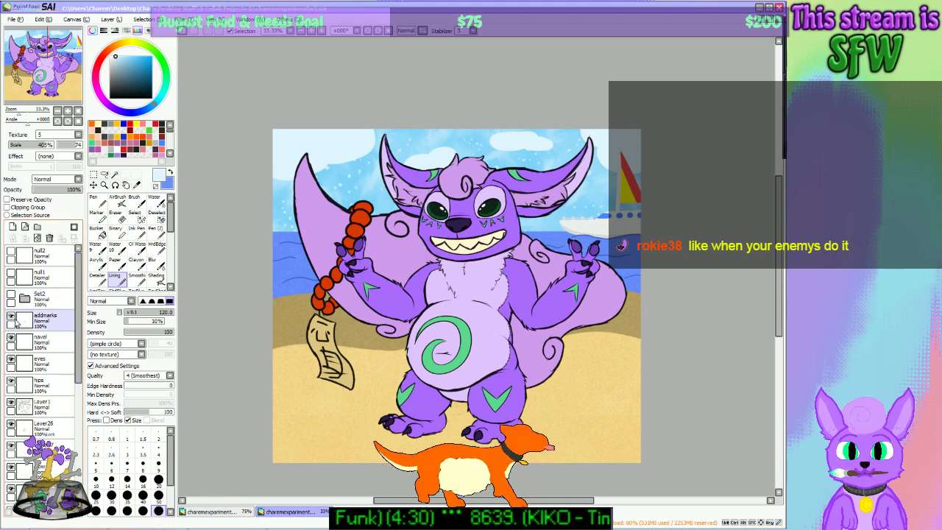
pyautogui.click(11, 317)
pyautogui.click(11, 318)
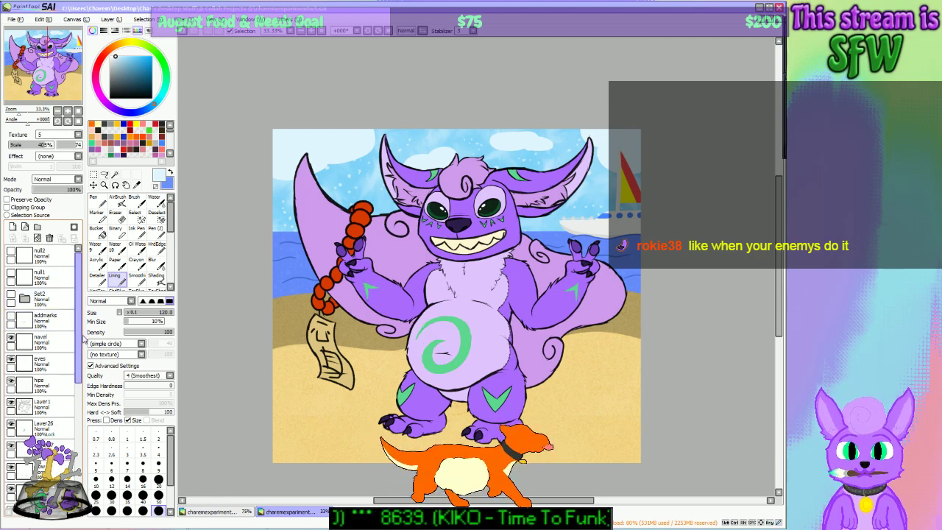
pyautogui.scroll(-3, 11, 317)
pyautogui.click(11, 351)
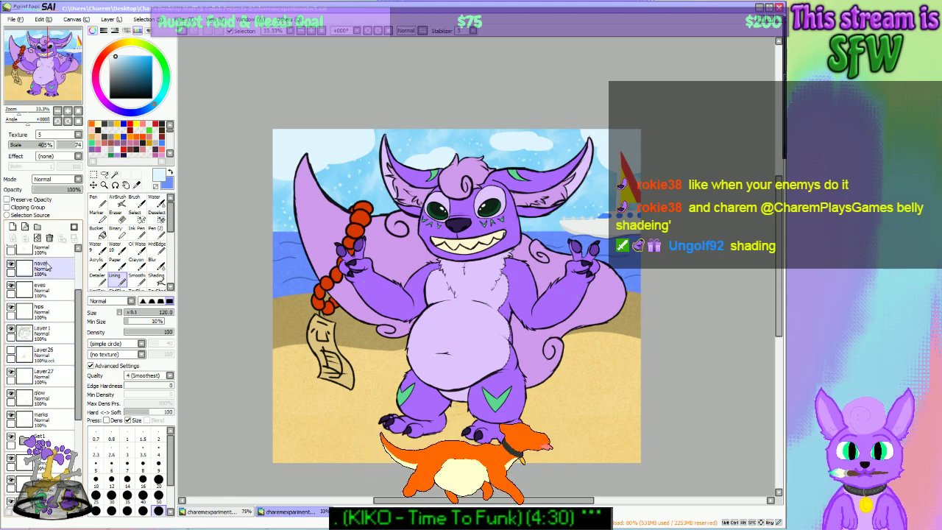
# Step: Compare the creature with and without its belly and arm markings by showing Layer26 and addmarks, and hide both again
pyautogui.moveTo(71, 95)
pyautogui.mouseDown()
pyautogui.moveTo(59, 86)
pyautogui.moveTo(52, 97)
pyautogui.moveTo(56, 88)
pyautogui.mouseUp()
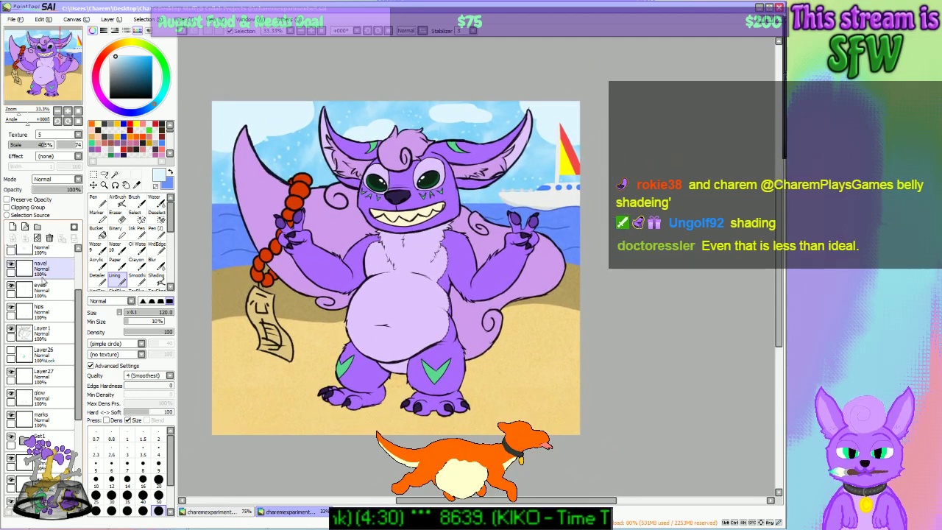
pyautogui.moveTo(78, 334); pyautogui.dragTo(78, 296)
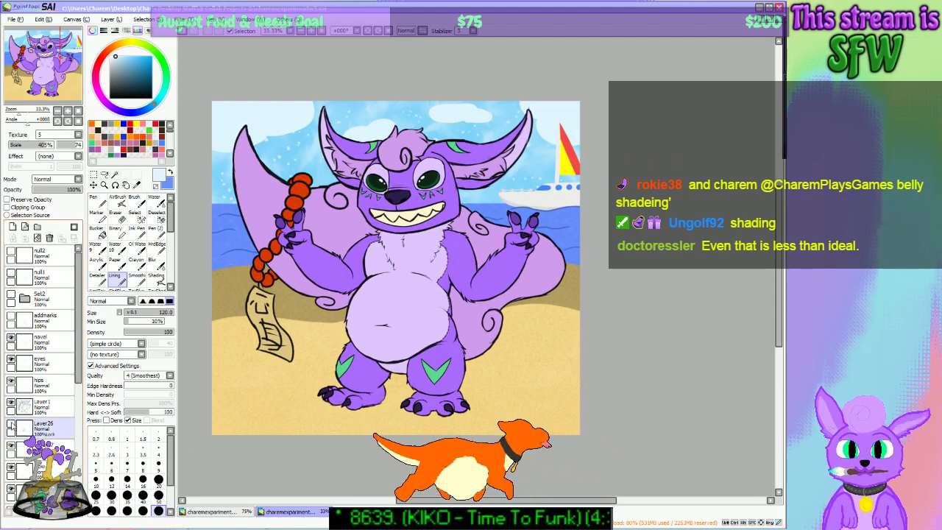
pyautogui.click(11, 424)
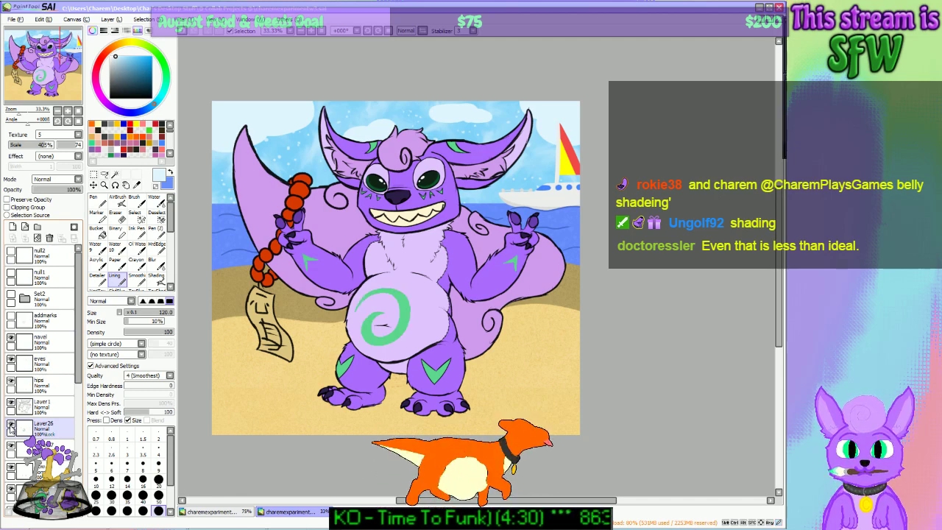
pyautogui.click(11, 317)
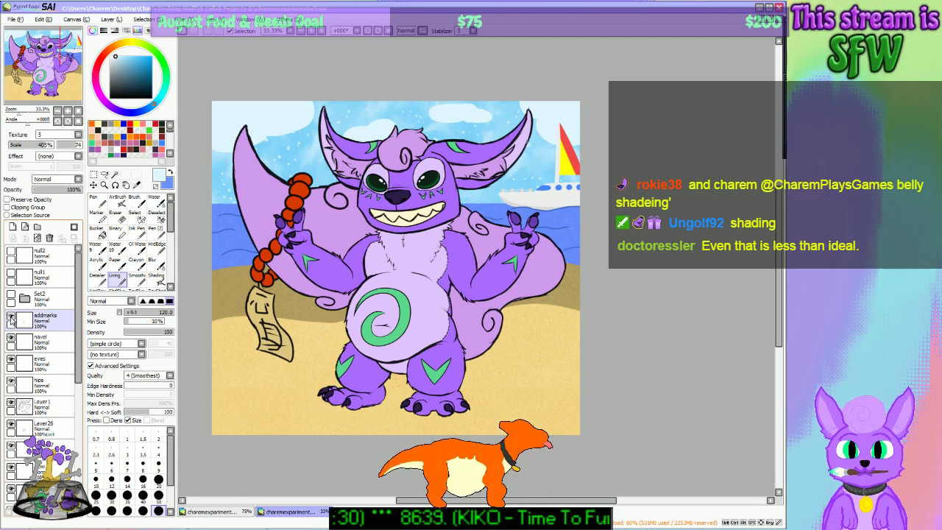
pyautogui.click(11, 318)
pyautogui.click(11, 425)
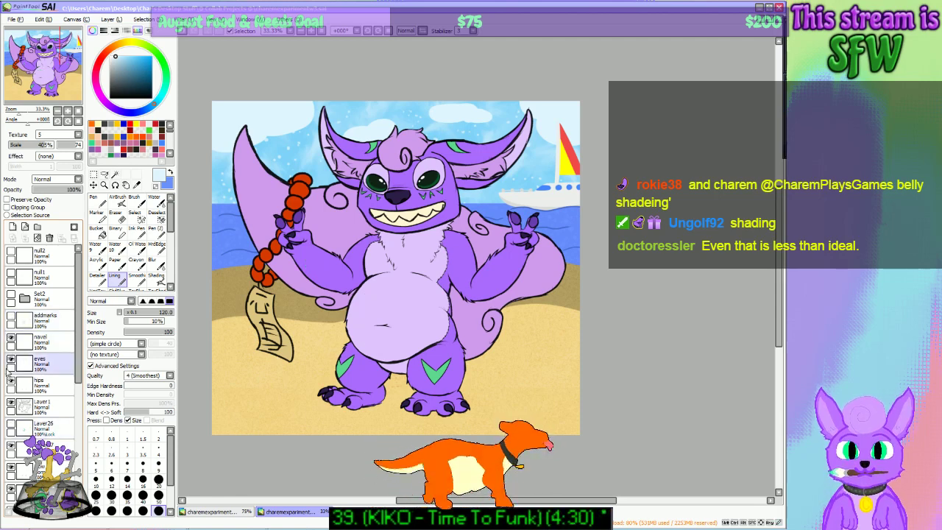
# Step: Select Layer7 in the Set1 group and check which body areas it colours by hiding and showing it
pyautogui.moveTo(53, 79); pyautogui.dragTo(53, 83)
pyautogui.moveTo(77, 337); pyautogui.dragTo(77, 391)
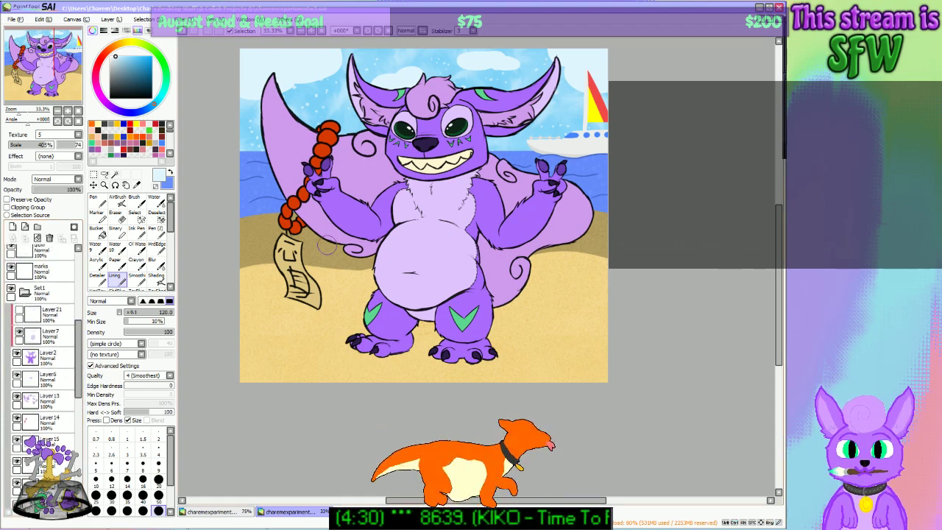
pyautogui.scroll(-1, 71, 384)
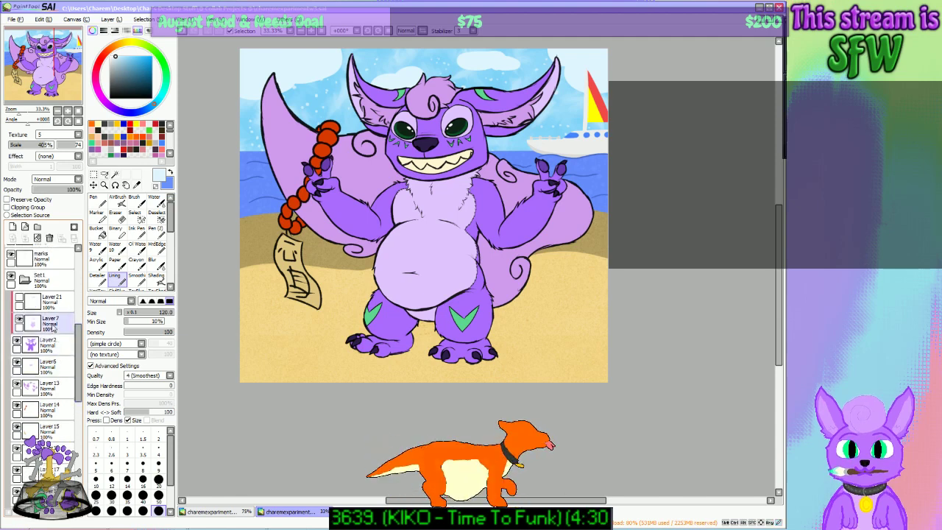
pyautogui.click(44, 322)
pyautogui.click(18, 321)
pyautogui.click(18, 322)
pyautogui.click(18, 322)
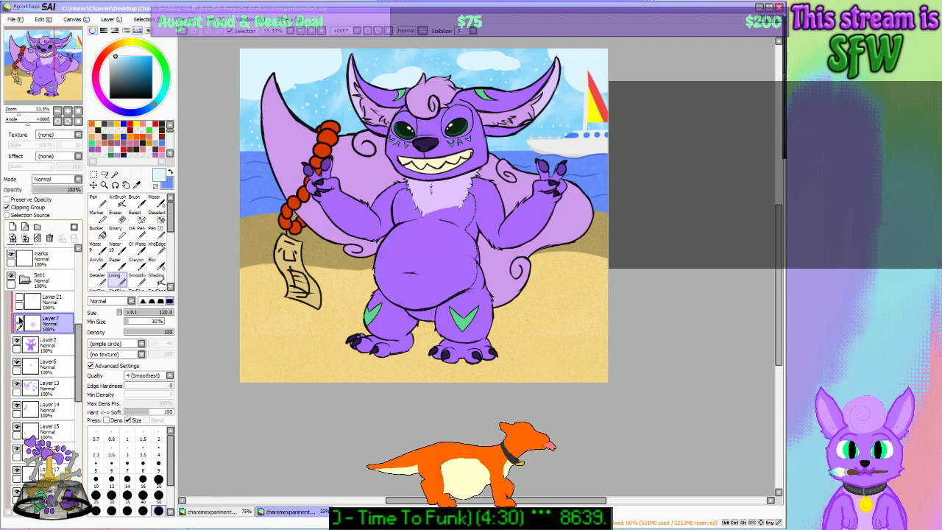
pyautogui.click(18, 321)
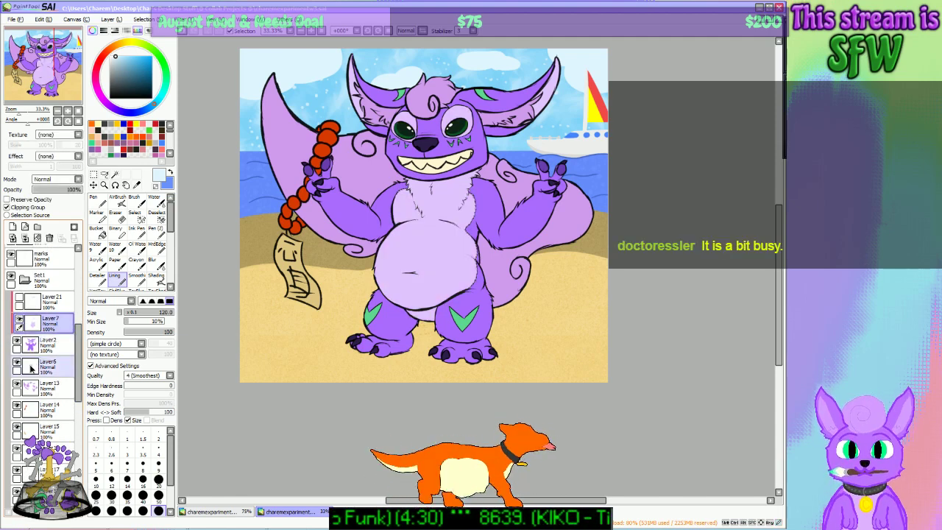
# Step: Select Layer6 and toggle its visibility to check what it contains, leaving it shown
pyautogui.click(35, 365)
pyautogui.click(16, 361)
pyautogui.click(16, 361)
pyautogui.click(16, 361)
pyautogui.click(17, 362)
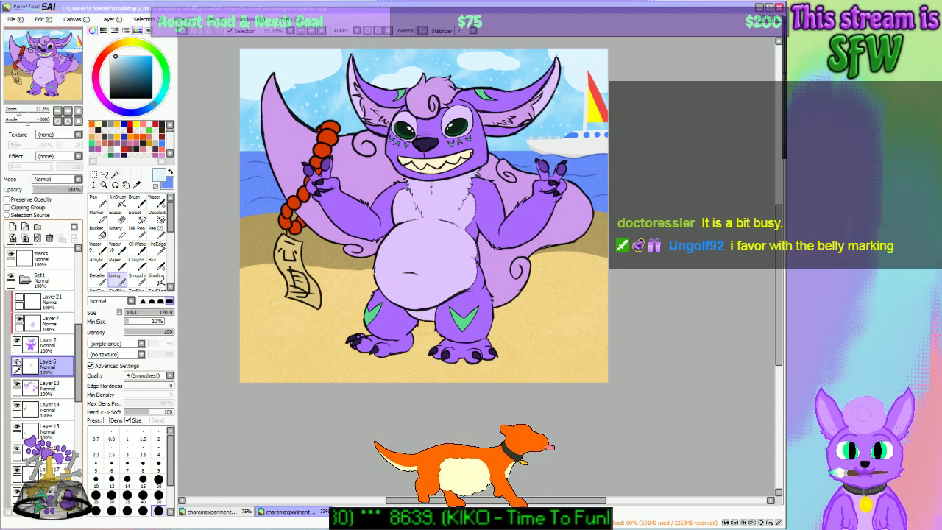
# Step: Try moving Layer6 above Layer2 and making it a clipping layer, and undo both changes
pyautogui.moveTo(52, 338); pyautogui.dragTo(50, 339)
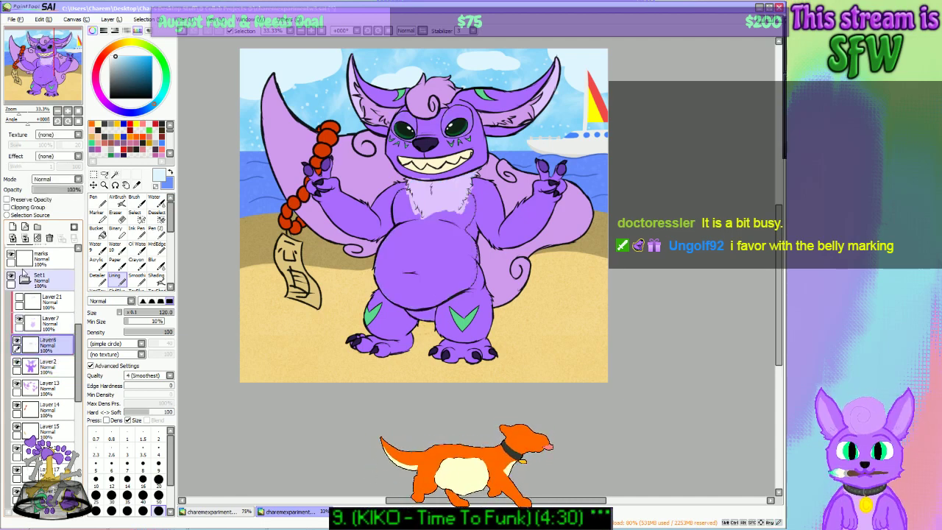
pyautogui.click(24, 212)
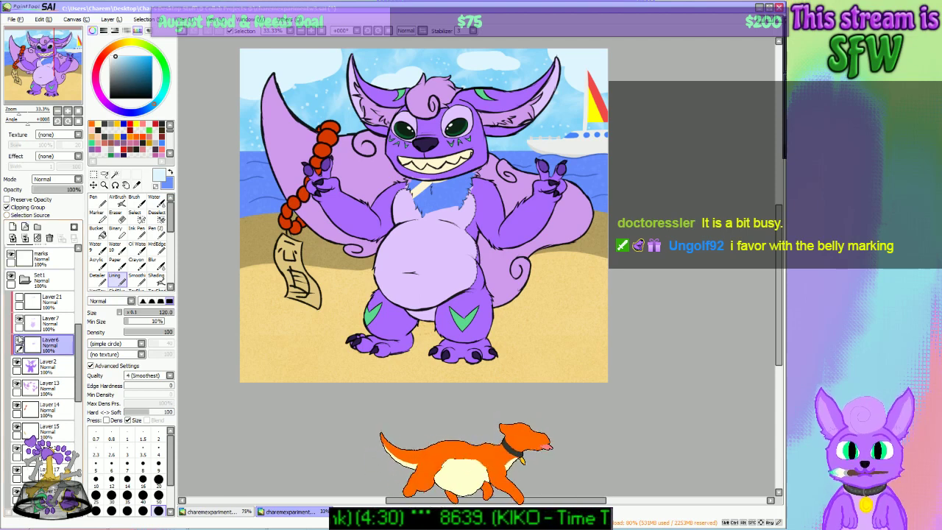
pyautogui.hotkey('ctrl', 'z')
pyautogui.hotkey('ctrl', 'z')
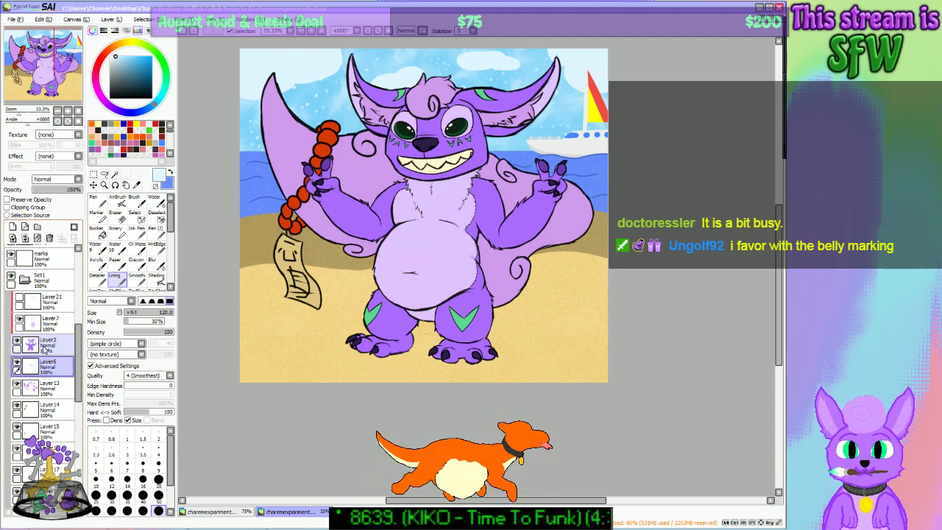
# Step: Compare the chest and belly colouring with Layer7 repeatedly hidden and shown, leaving it visible
pyautogui.click(19, 322)
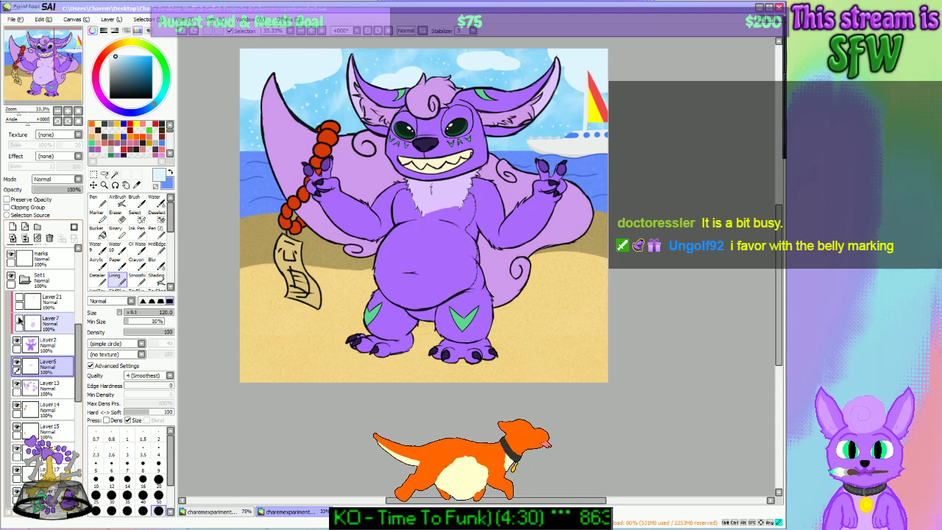
pyautogui.click(19, 321)
pyautogui.click(19, 321)
pyautogui.click(20, 321)
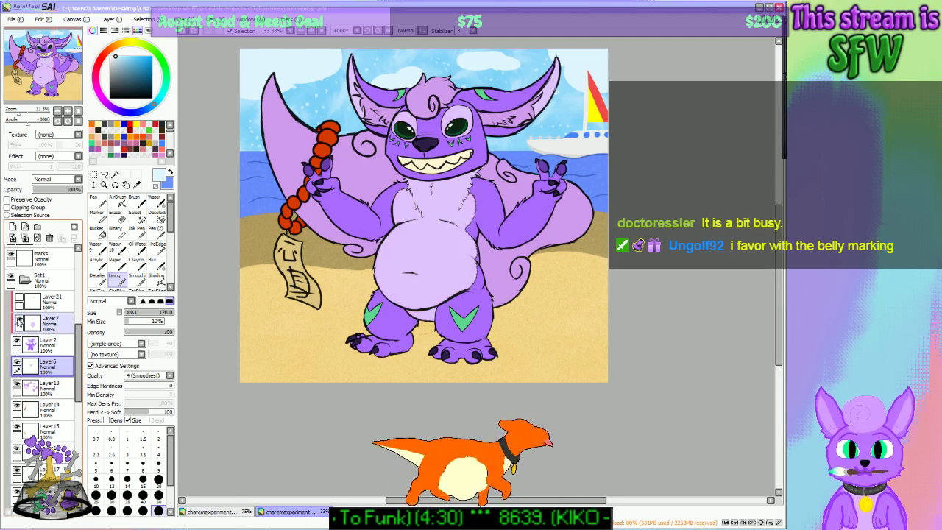
pyautogui.click(19, 321)
pyautogui.click(19, 322)
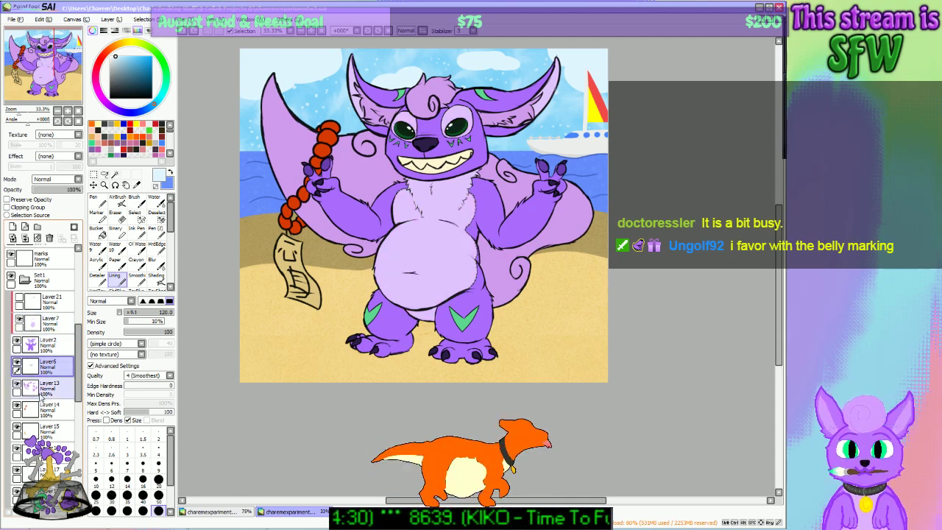
# Step: Add a new clipping layer directly above Layer7 and undo a test stroke across the lower belly
pyautogui.click(44, 327)
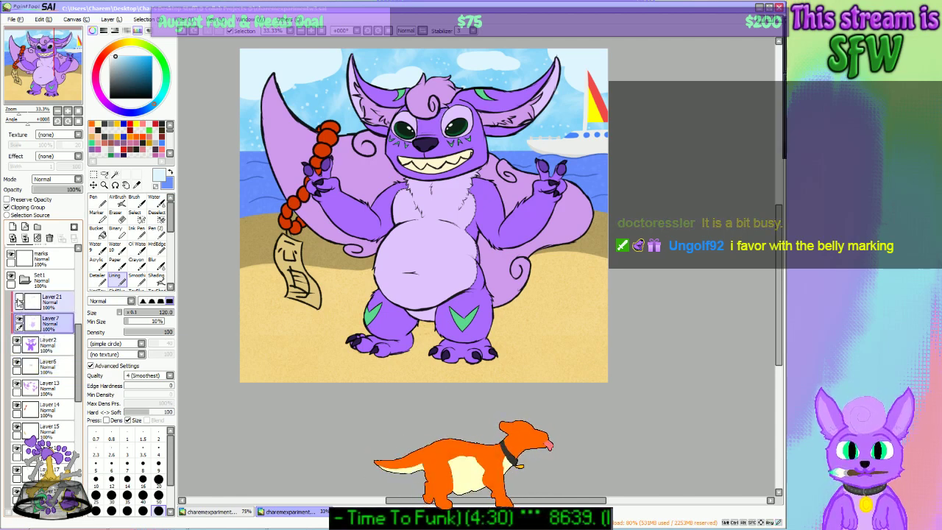
pyautogui.click(12, 228)
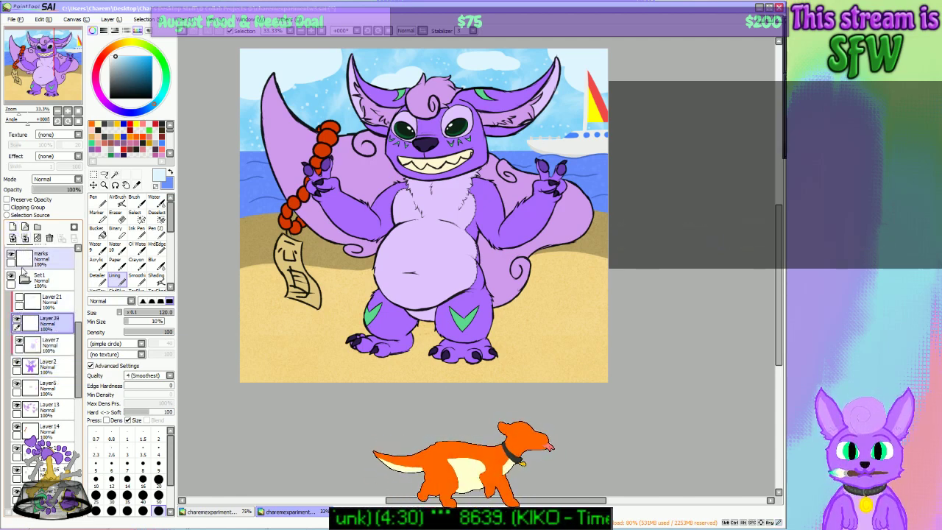
pyautogui.click(21, 207)
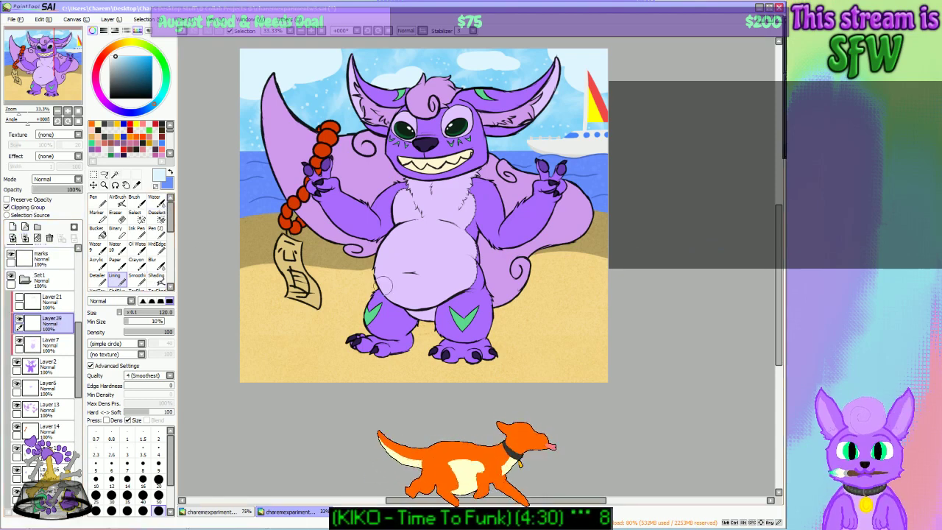
pyautogui.moveTo(379, 280)
pyautogui.mouseDown()
pyautogui.moveTo(481, 239)
pyautogui.moveTo(424, 188)
pyautogui.moveTo(440, 214)
pyautogui.moveTo(406, 292)
pyautogui.moveTo(515, 287)
pyautogui.moveTo(420, 335)
pyautogui.moveTo(389, 323)
pyautogui.moveTo(462, 298)
pyautogui.mouseUp()
pyautogui.hotkey('ctrl', 'z')
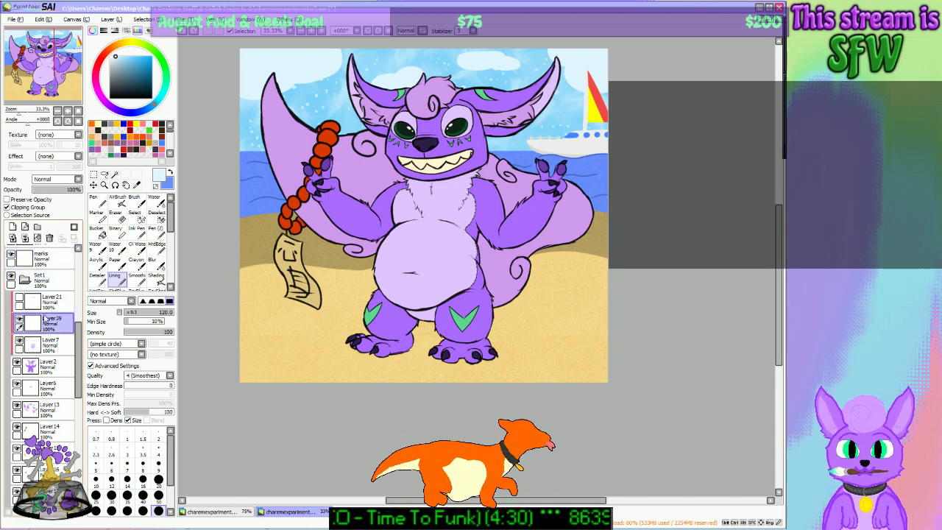
# Step: Check Layer21 by reordering it with Layer39 and toggling its visibility, and delete Layer21
pyautogui.moveTo(46, 318); pyautogui.dragTo(60, 294)
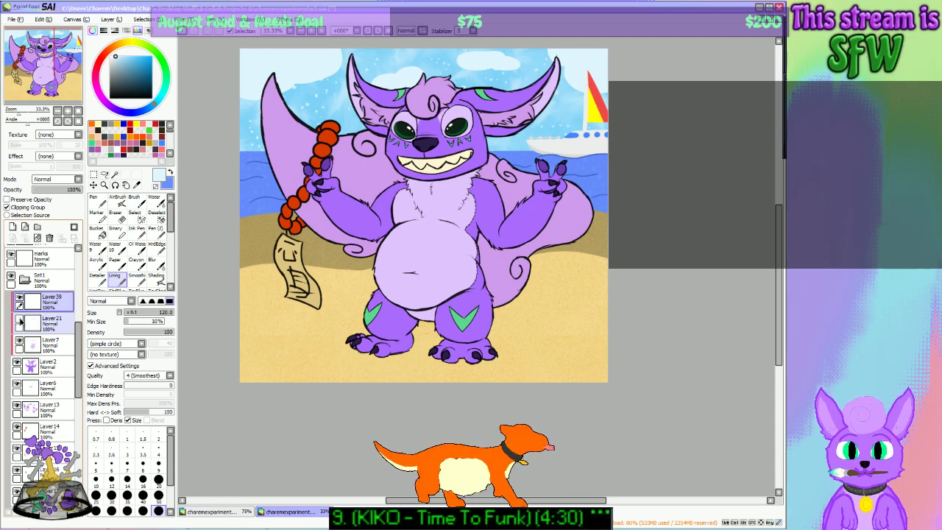
pyautogui.moveTo(57, 328); pyautogui.dragTo(49, 297)
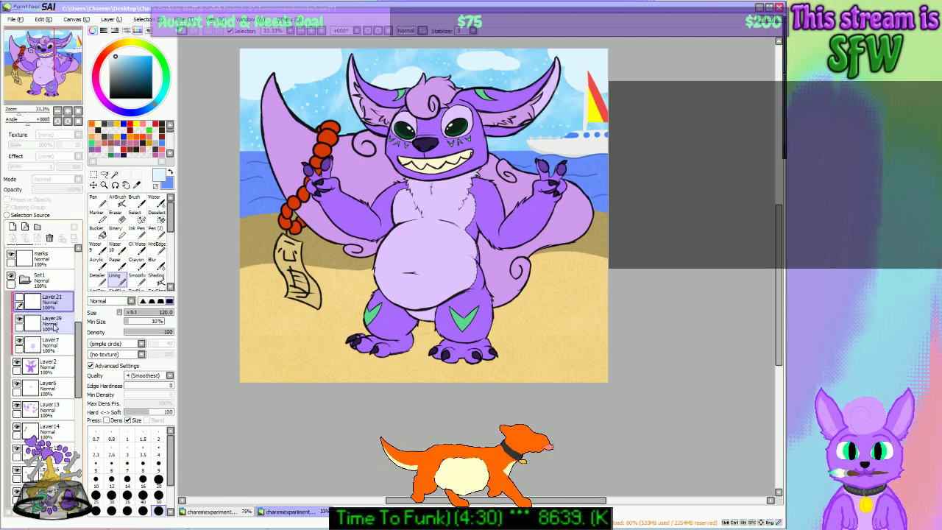
pyautogui.click(20, 298)
pyautogui.click(20, 298)
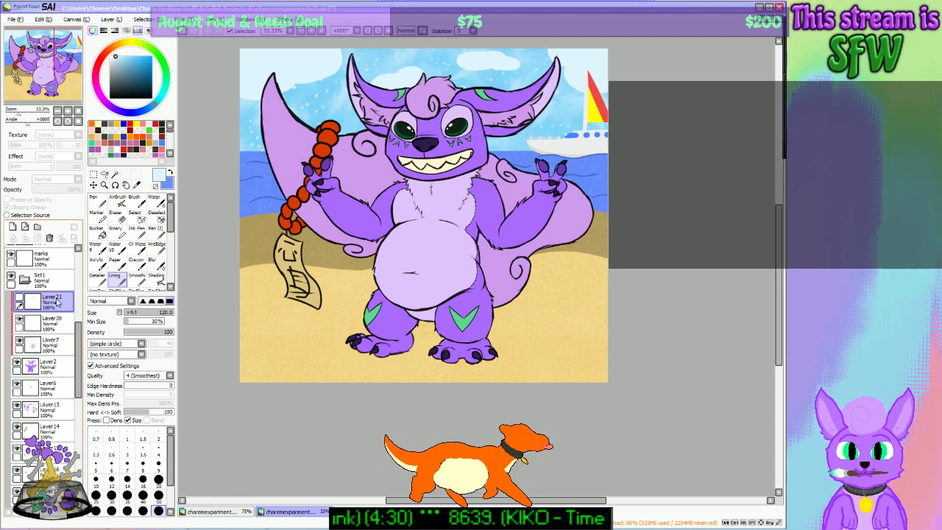
pyautogui.click(50, 237)
# Step: Toggle Layer7's visibility to compare the belly, chest and eye-area colouring with and without it
pyautogui.click(20, 320)
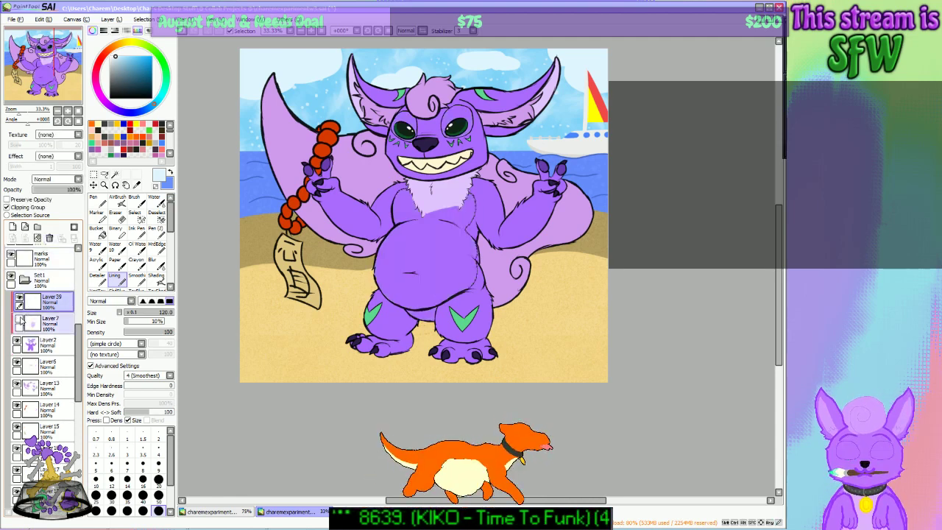
pyautogui.click(20, 321)
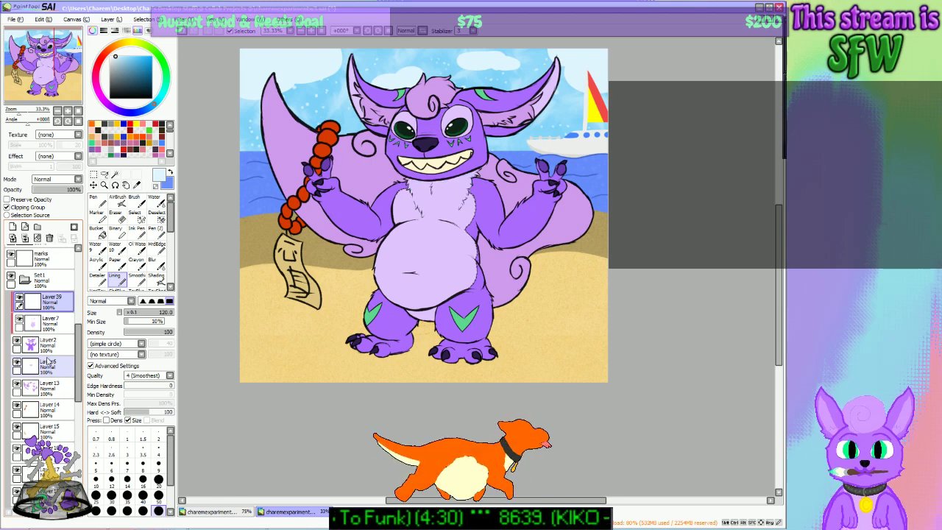
pyautogui.click(20, 321)
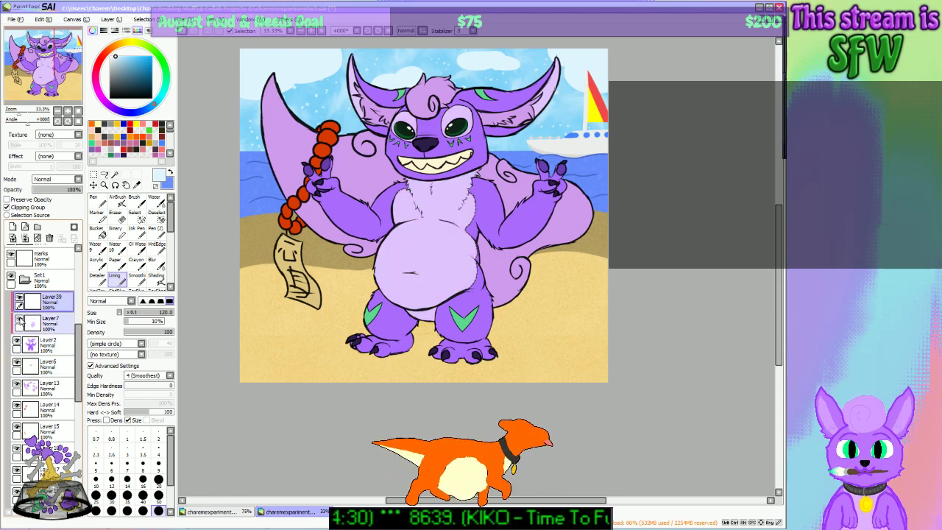
# Step: Try moving Layer7 below Layer2 with its clipping removed, and restore it as a clipping layer above Layer2
pyautogui.click(49, 331)
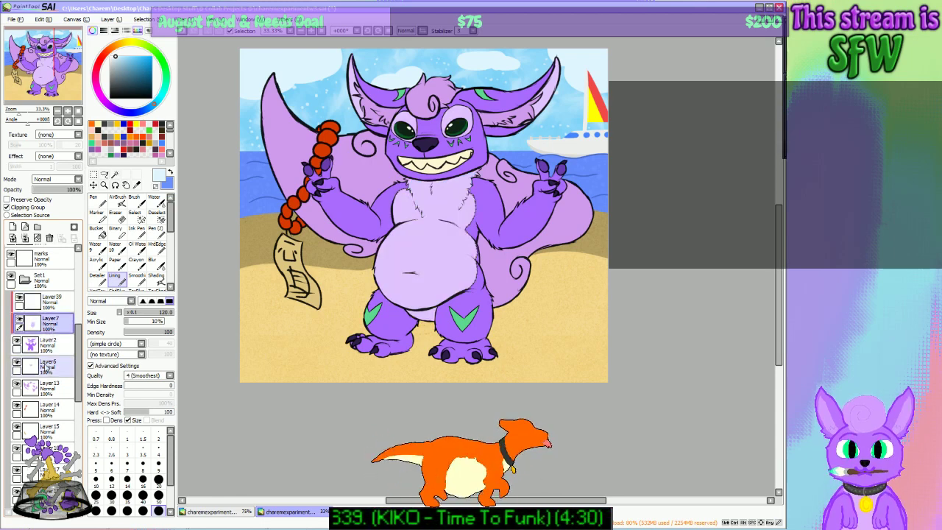
pyautogui.moveTo(50, 325); pyautogui.dragTo(52, 358)
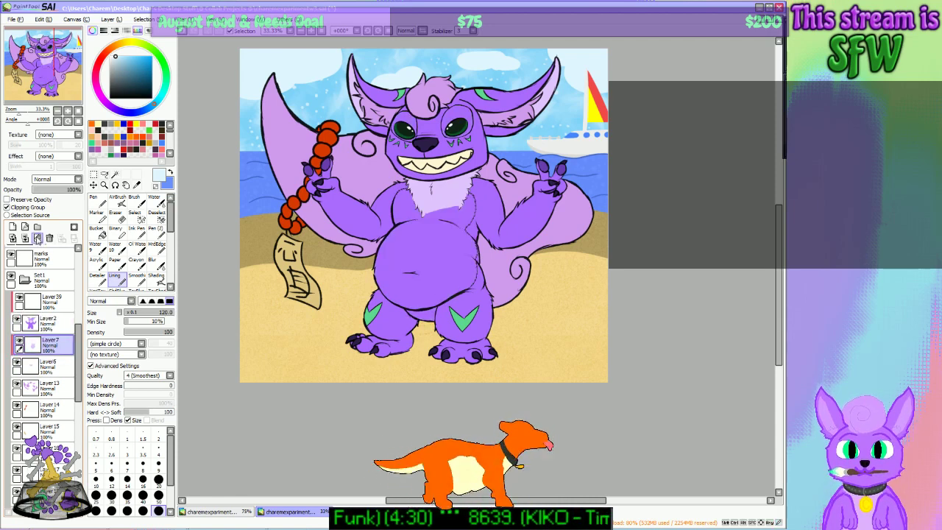
pyautogui.click(34, 209)
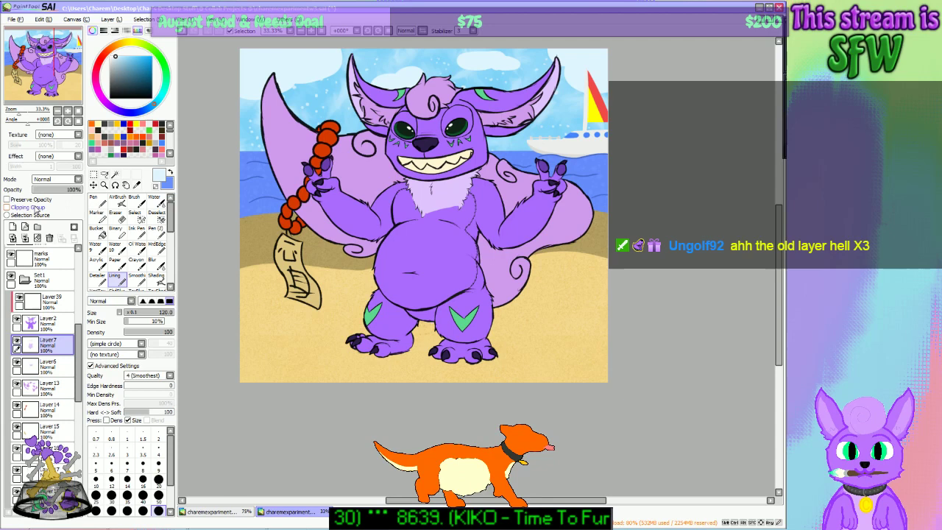
pyautogui.click(18, 319)
pyautogui.click(18, 319)
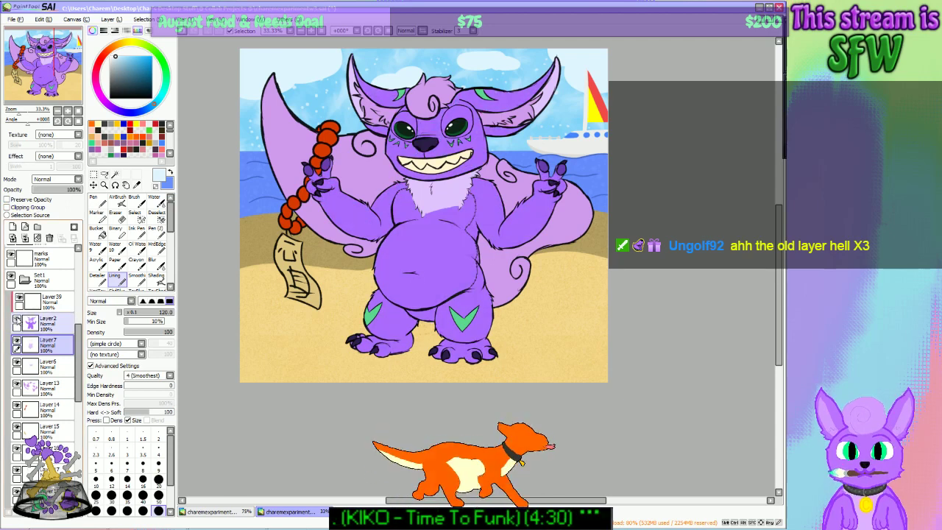
pyautogui.moveTo(44, 340); pyautogui.dragTo(47, 322)
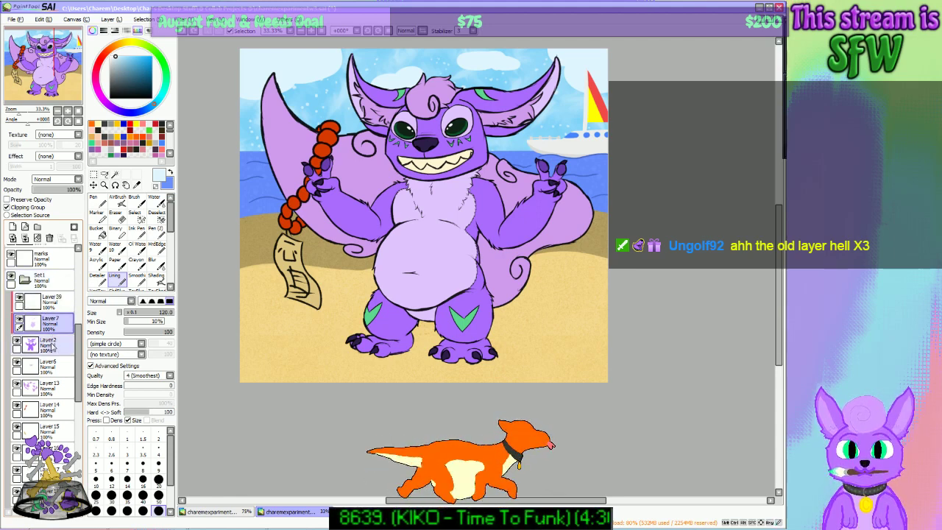
pyautogui.click(46, 301)
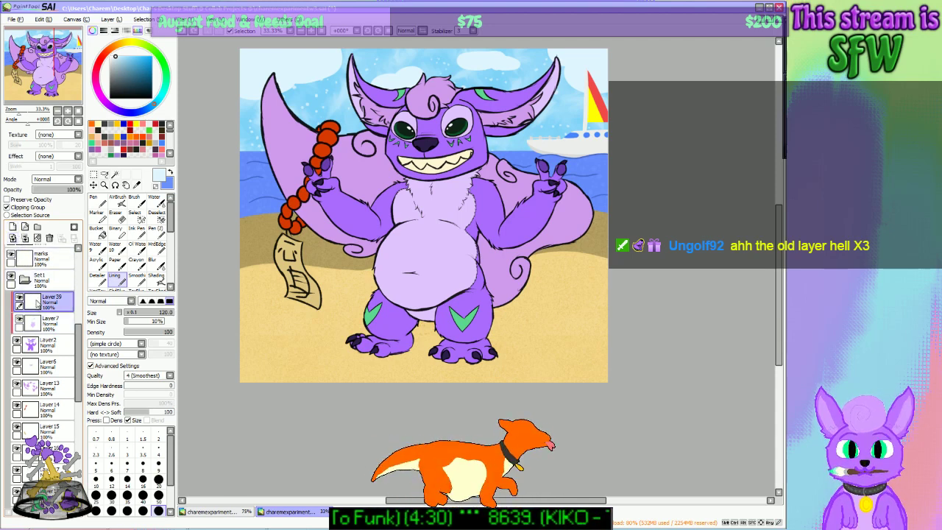
pyautogui.click(13, 226)
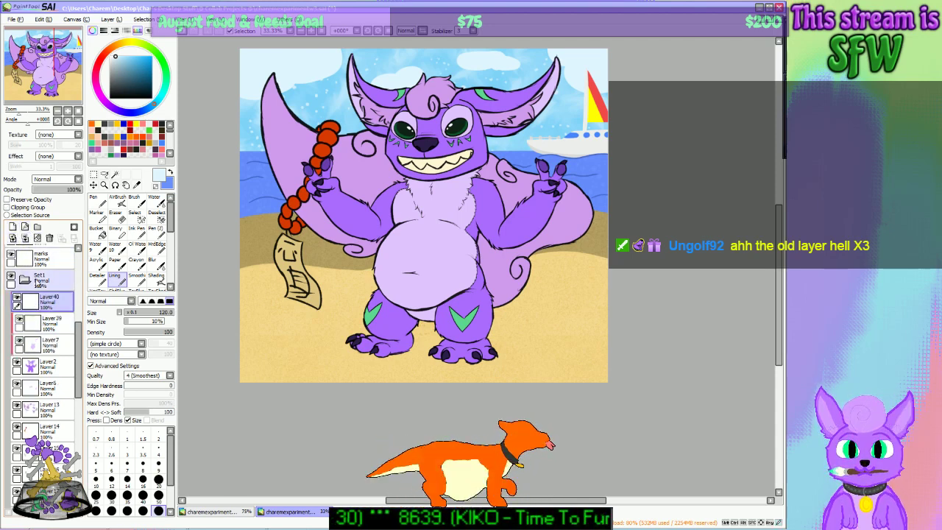
pyautogui.click(50, 238)
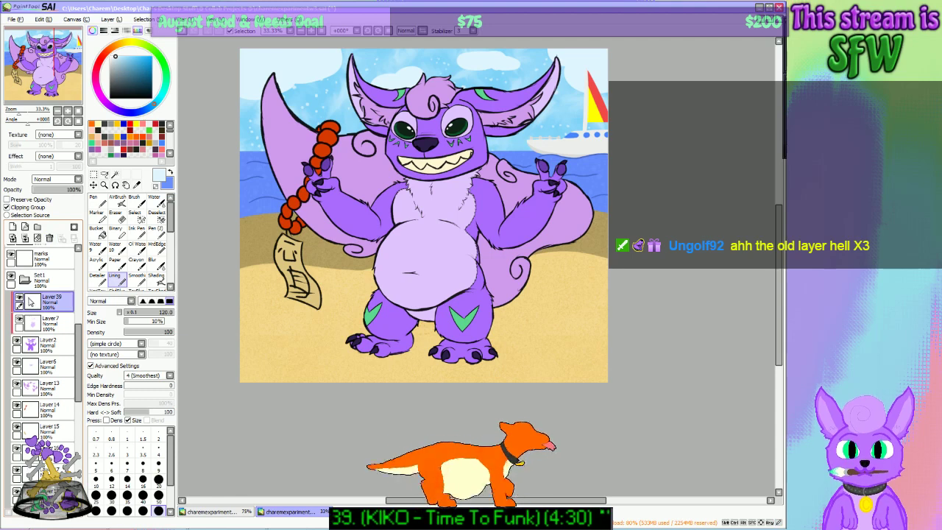
# Step: Pick the bright pink-violet swatch and set up the Shading brush at size 50
pyautogui.press('m')
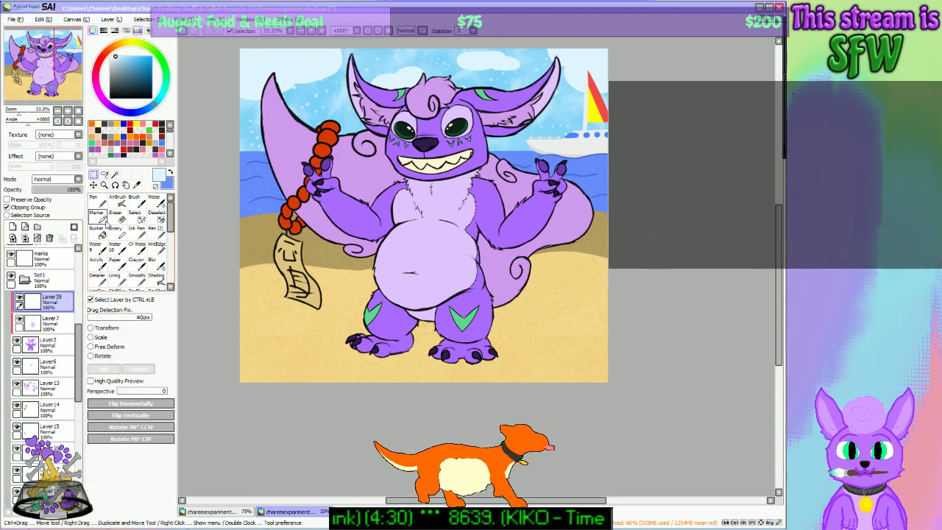
pyautogui.click(94, 200)
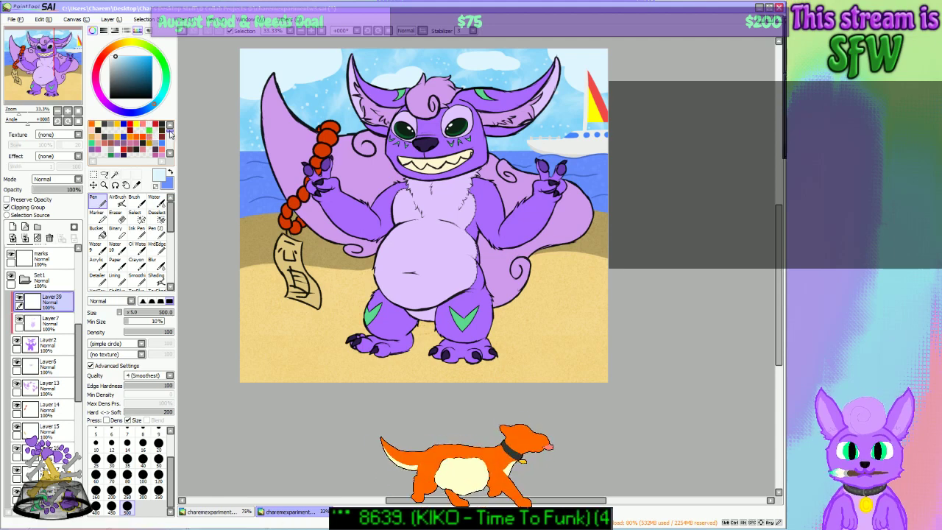
pyautogui.click(169, 153)
pyautogui.click(169, 153)
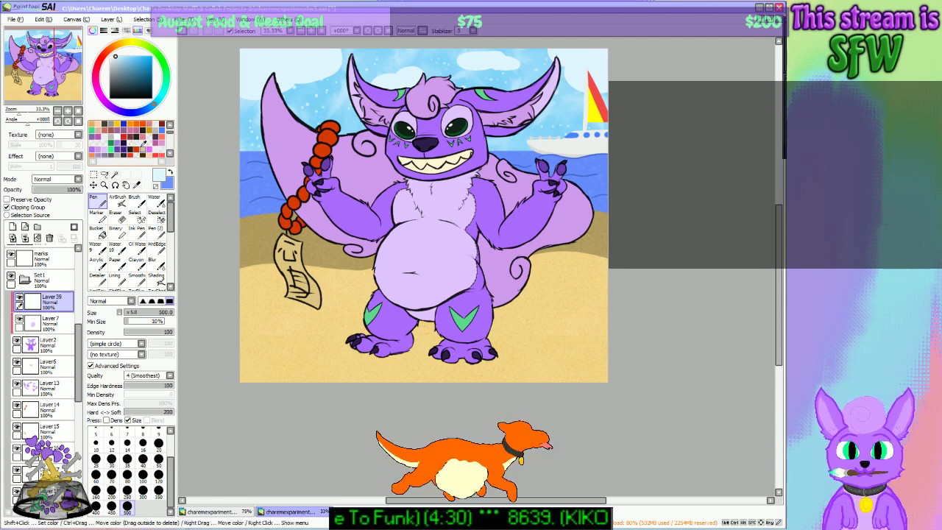
pyautogui.click(145, 147)
pyautogui.click(156, 278)
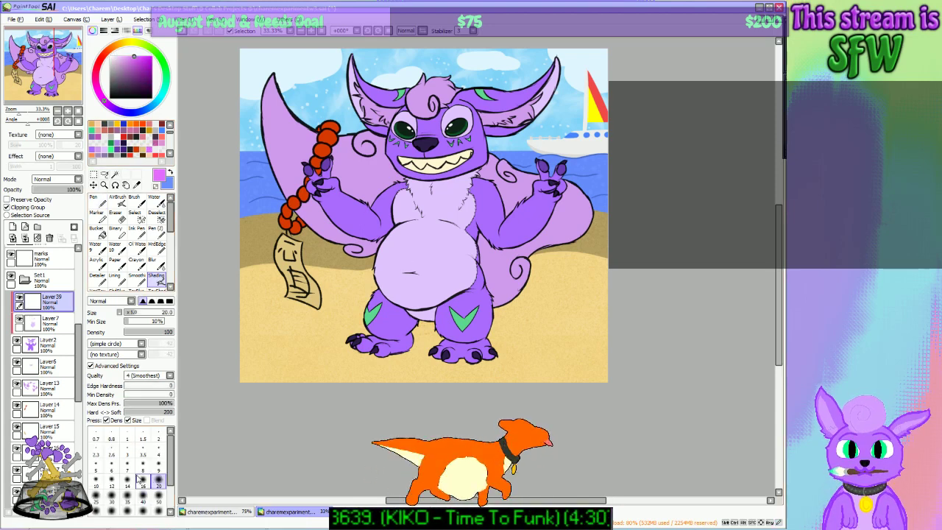
pyautogui.click(158, 497)
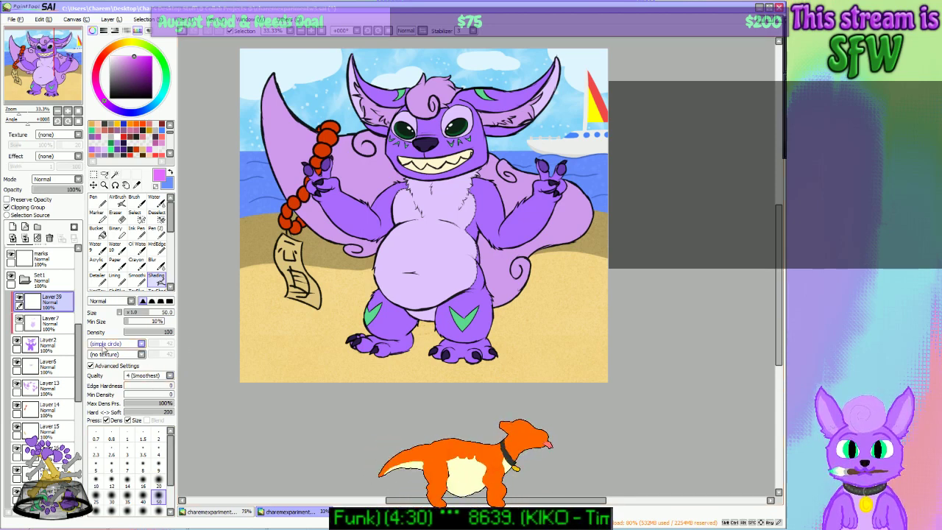
# Step: Compare what Layer6 and Layer7 colour on the chest and belly by hiding and showing each, leaving both visible
pyautogui.click(17, 363)
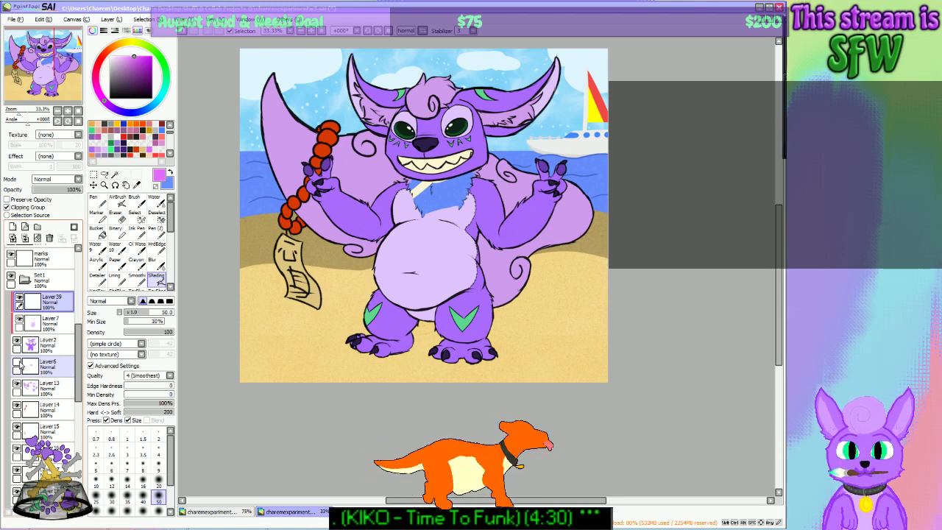
pyautogui.click(19, 363)
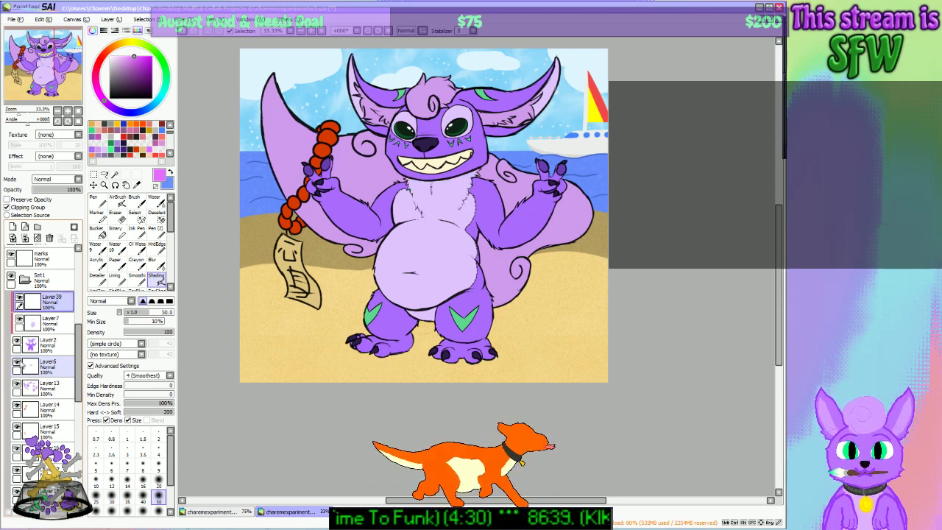
pyautogui.click(19, 363)
pyautogui.click(19, 321)
pyautogui.click(19, 321)
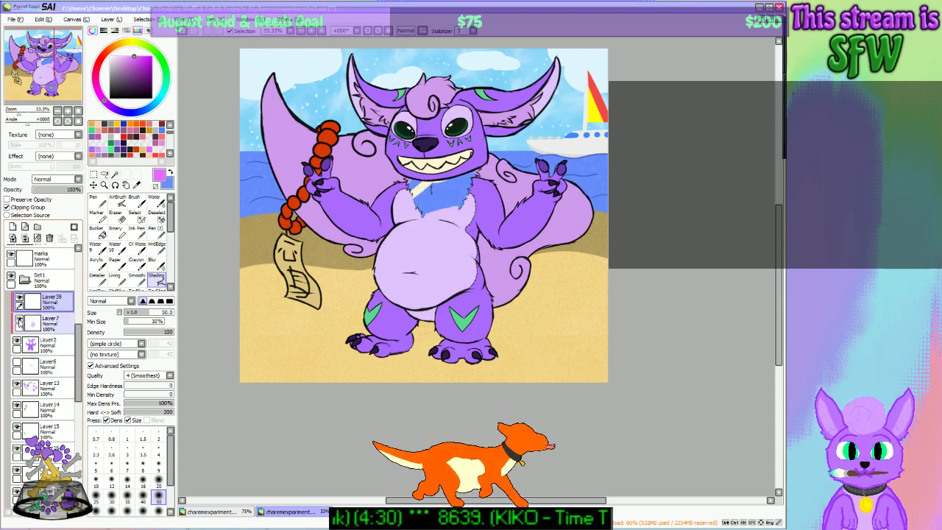
pyautogui.click(19, 321)
pyautogui.click(20, 322)
pyautogui.click(16, 362)
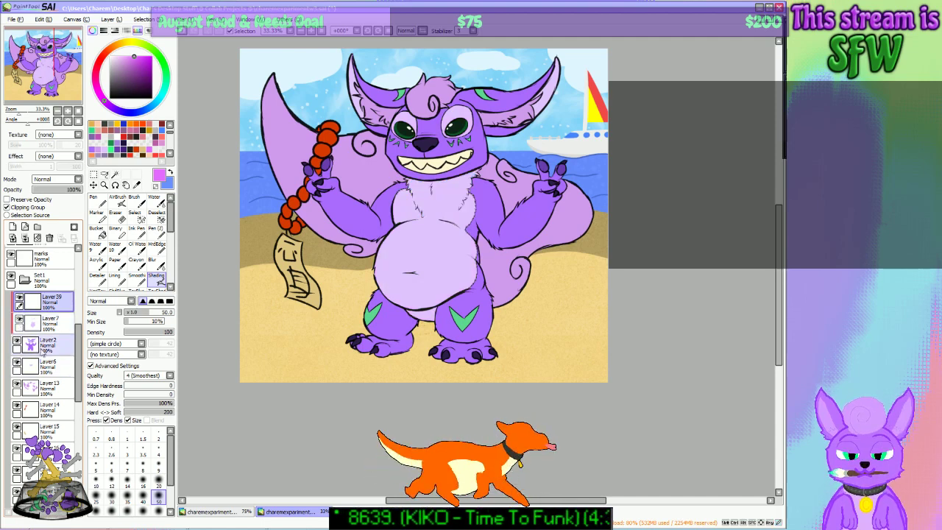
pyautogui.click(45, 366)
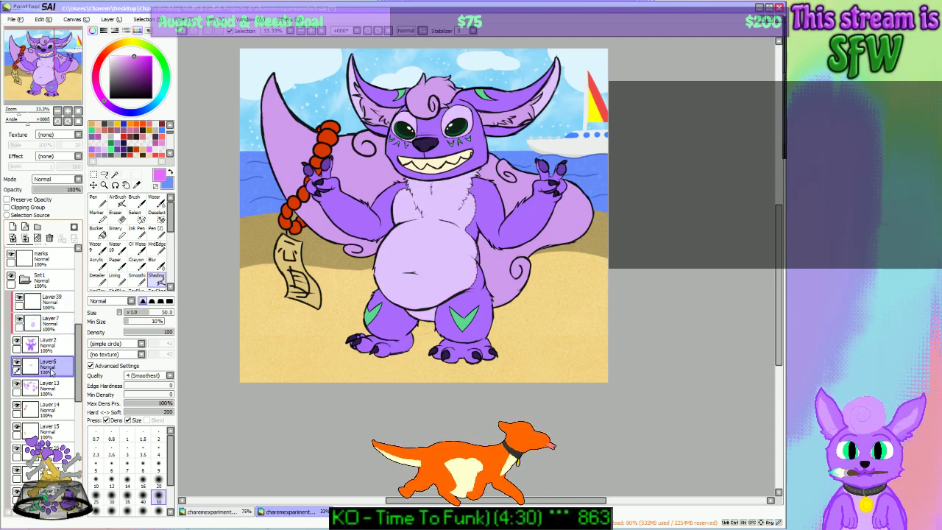
# Step: Make Layer39 active and select the belly and chest with the Magic Wand, lowering the colour difference to 57
pyautogui.click(57, 296)
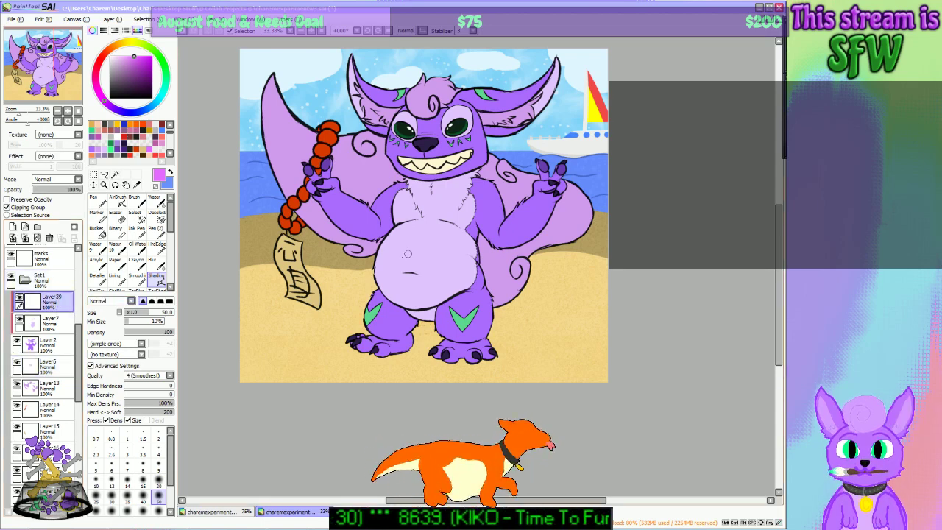
pyautogui.click(114, 174)
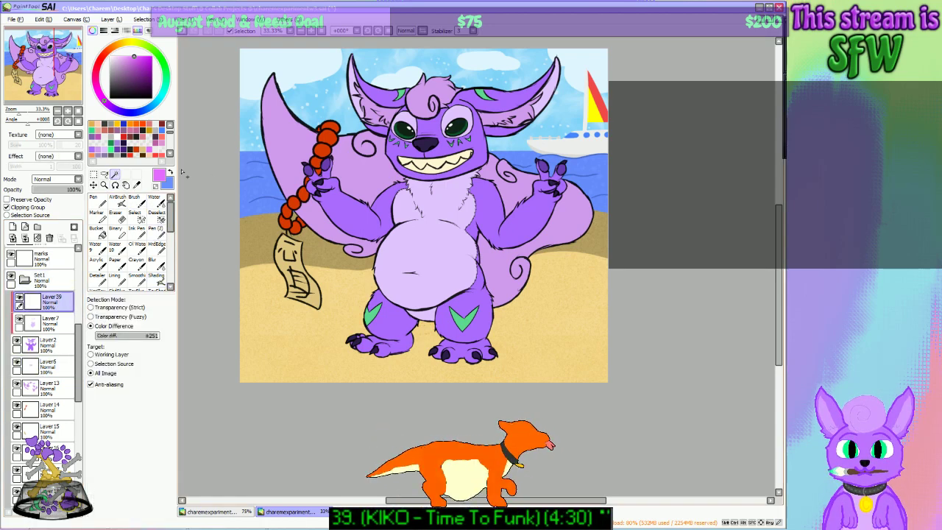
pyautogui.click(441, 221)
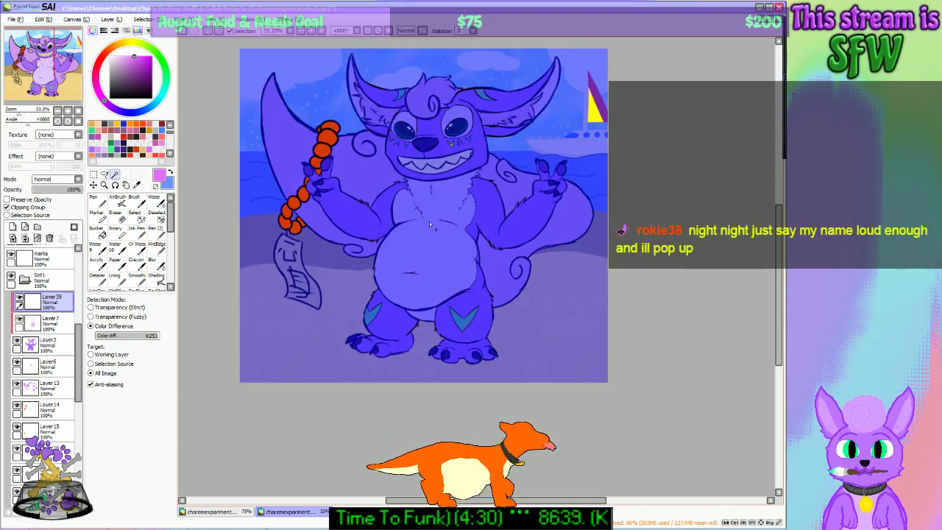
pyautogui.hotkey('ctrl', 'd')
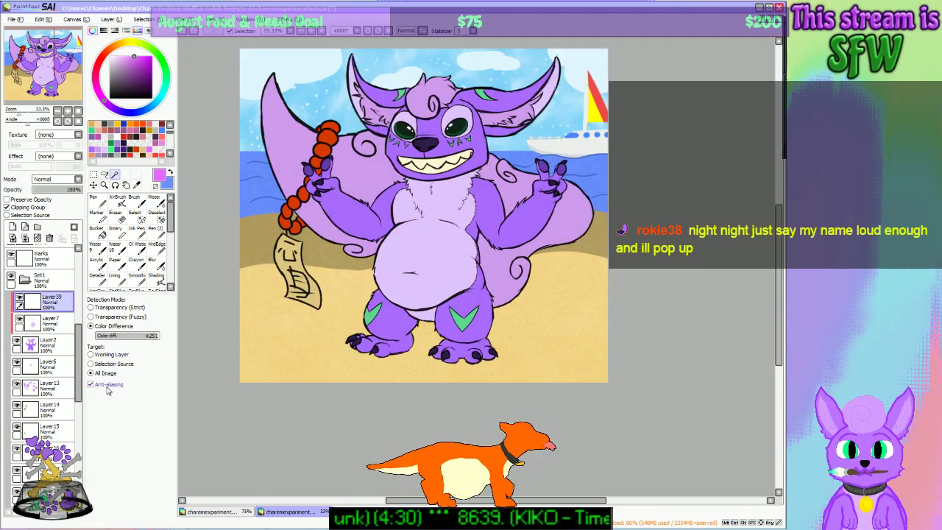
pyautogui.click(155, 335)
pyautogui.click(433, 259)
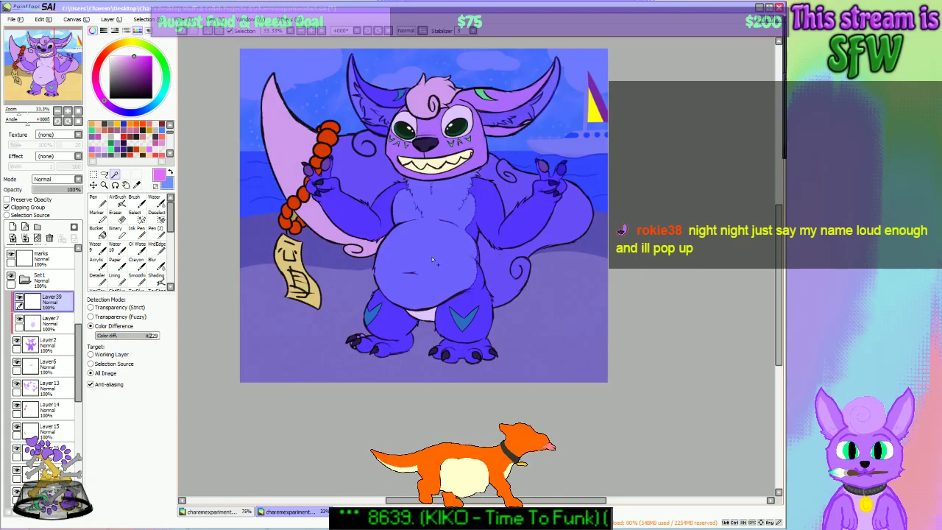
pyautogui.hotkey('ctrl', 'd')
pyautogui.click(144, 336)
pyautogui.click(425, 270)
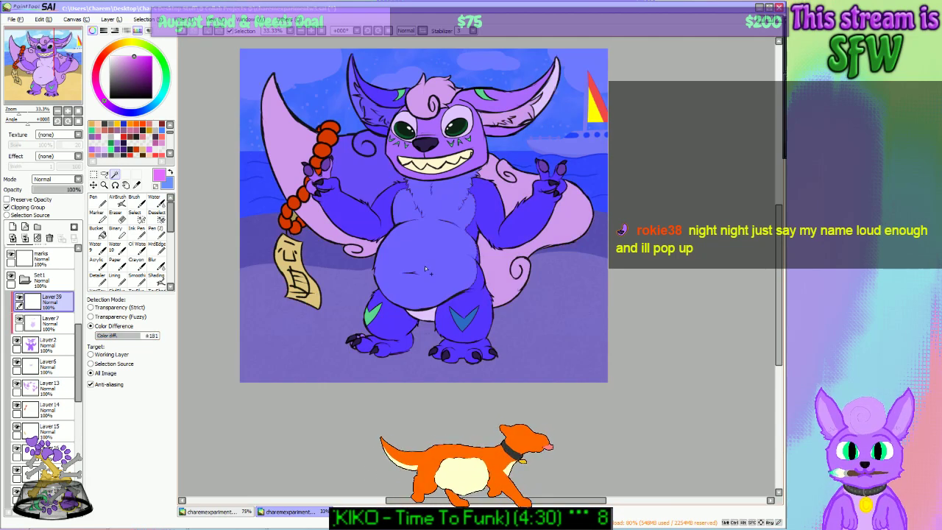
pyautogui.hotkey('ctrl', 'd')
pyautogui.click(139, 336)
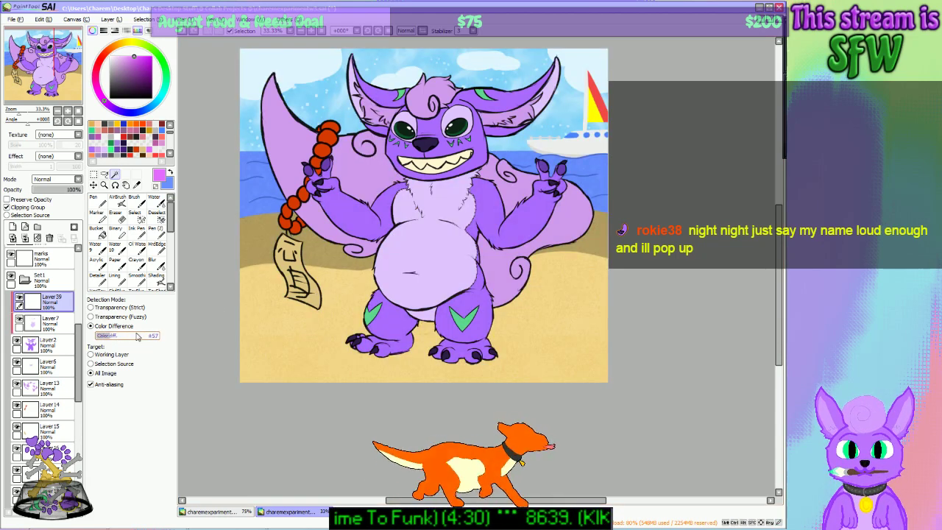
pyautogui.click(424, 259)
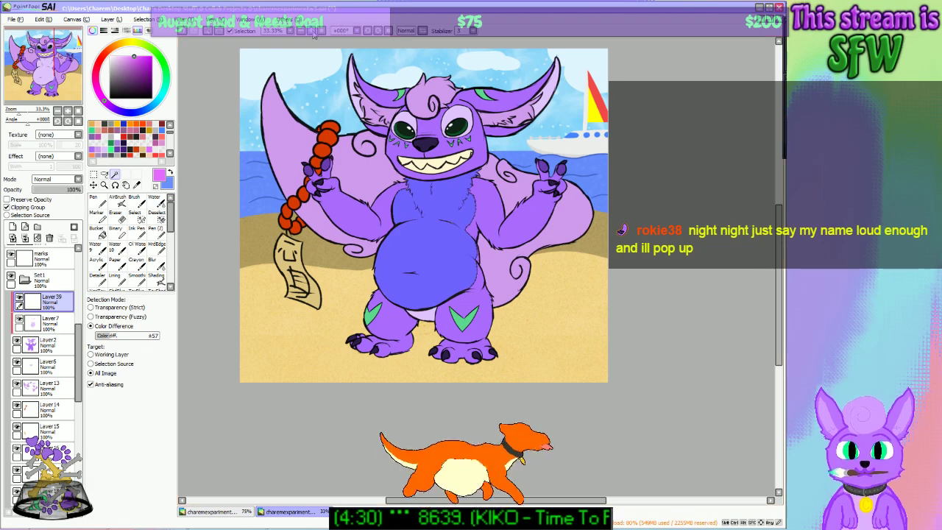
# Step: Try selecting the belly and chest with Magic Wand colour differences of 95, 125 and 111, clearing each selection
pyautogui.click(313, 33)
pyautogui.click(313, 33)
pyautogui.click(313, 33)
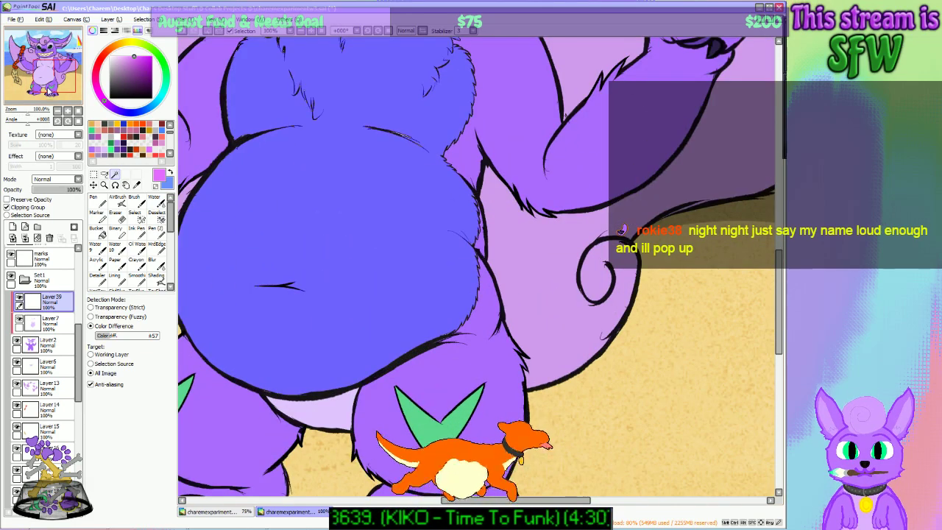
pyautogui.moveTo(52, 94)
pyautogui.mouseDown()
pyautogui.moveTo(45, 81)
pyautogui.moveTo(59, 97)
pyautogui.mouseUp()
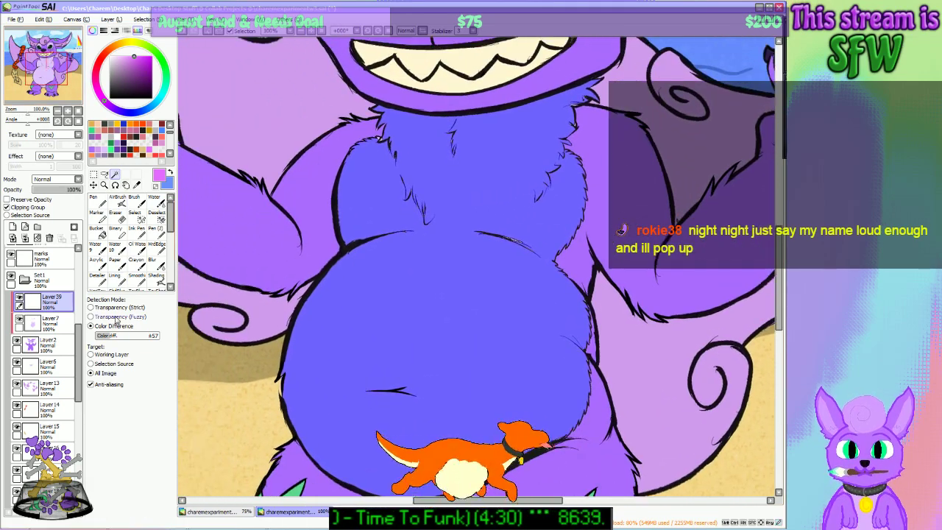
pyautogui.click(119, 335)
pyautogui.hotkey('ctrl', 'd')
pyautogui.click(369, 318)
pyautogui.hotkey('ctrl', 'd')
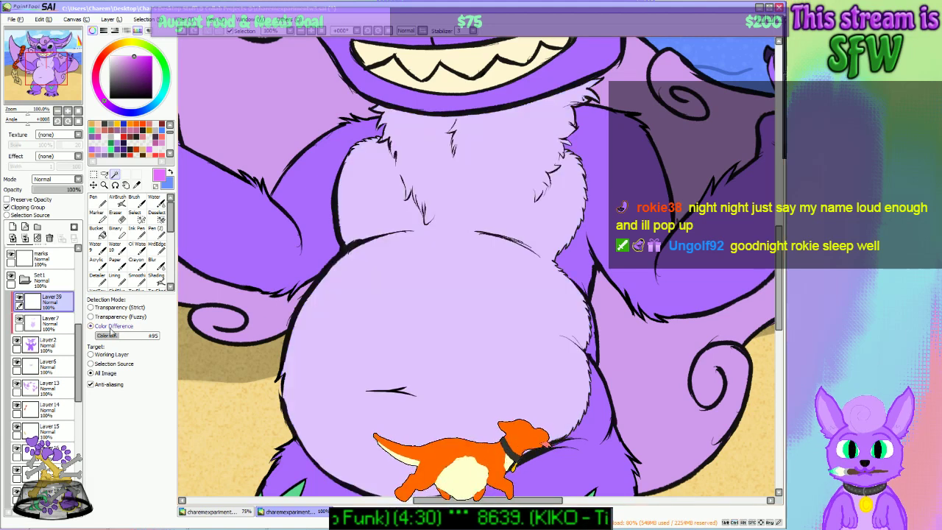
pyautogui.click(127, 336)
pyautogui.click(356, 306)
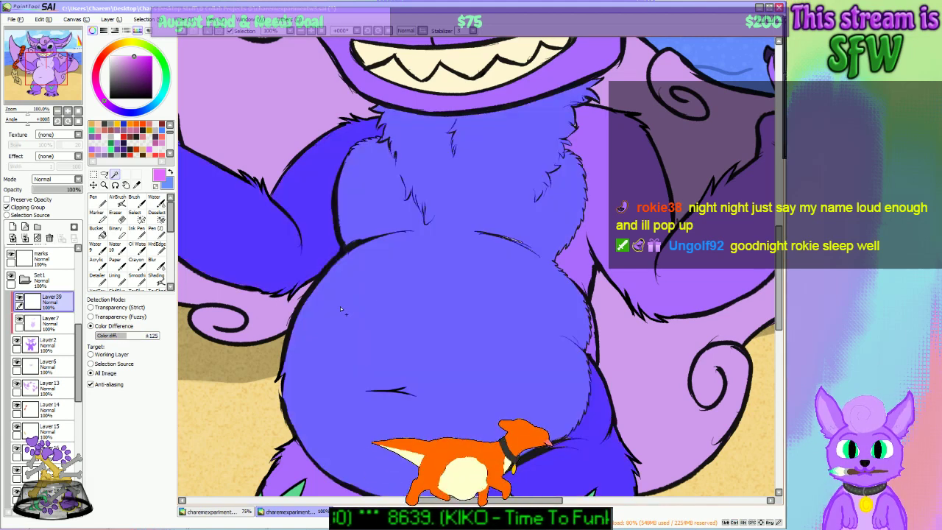
pyautogui.click(122, 335)
pyautogui.hotkey('ctrl', 'd')
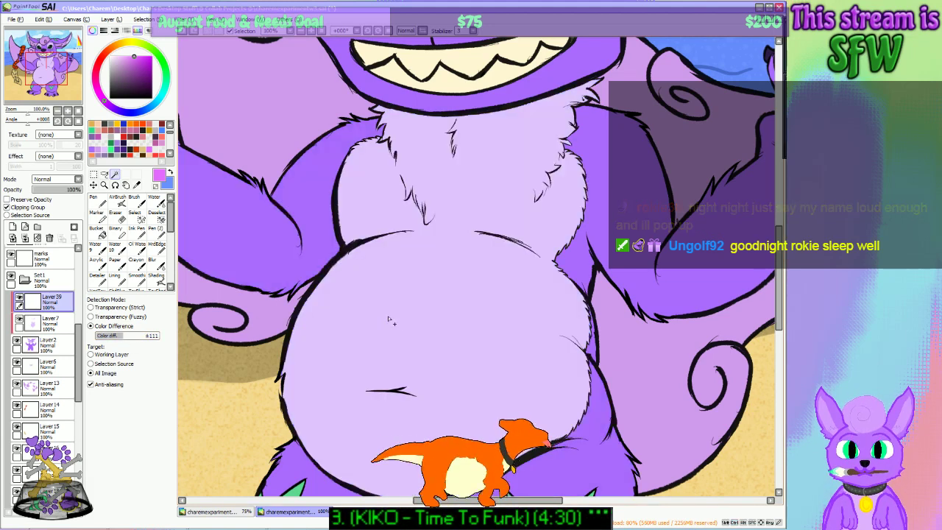
pyautogui.click(303, 335)
pyautogui.hotkey('ctrl', 'd')
# Step: Select the belly and chest with the Magic Wand at colour difference 93, and fill in missed lines and edges using the size 20 Select brush
pyautogui.moveTo(119, 337); pyautogui.dragTo(114, 337)
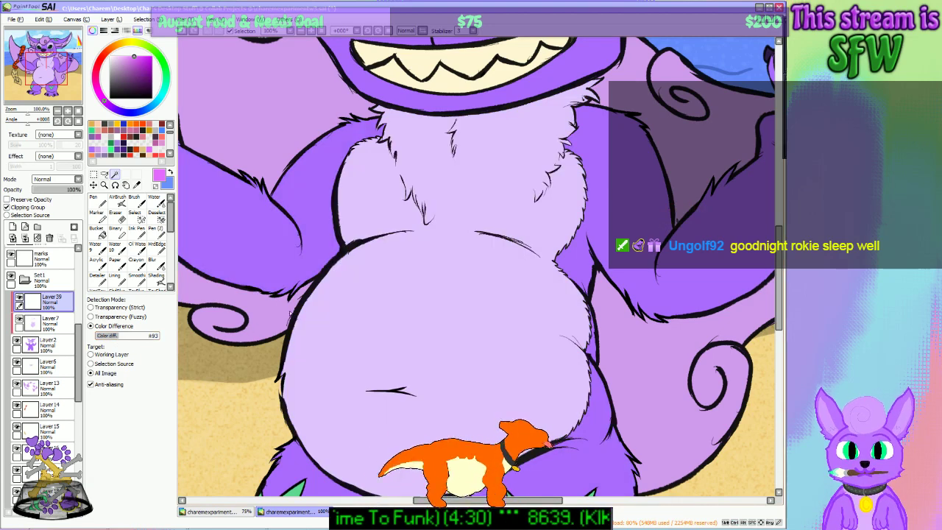
pyautogui.click(341, 301)
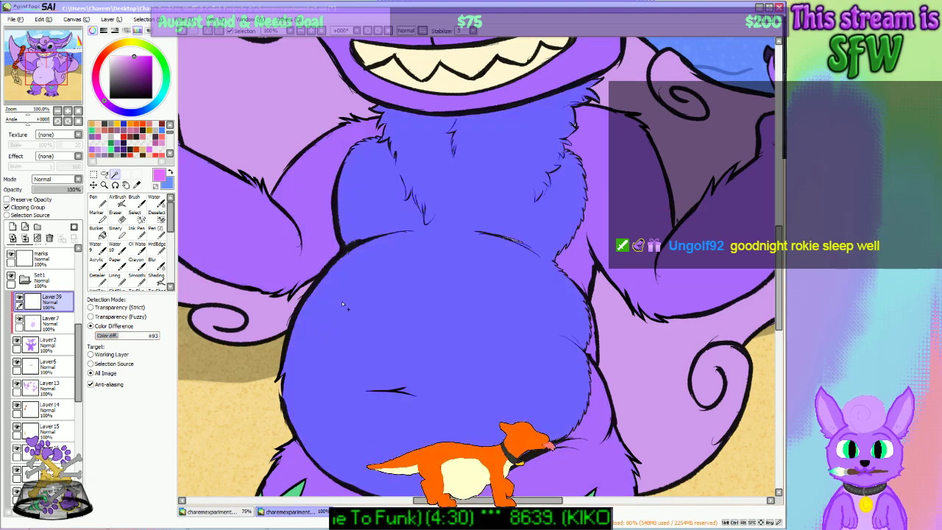
pyautogui.click(136, 215)
pyautogui.moveTo(528, 240); pyautogui.dragTo(502, 234)
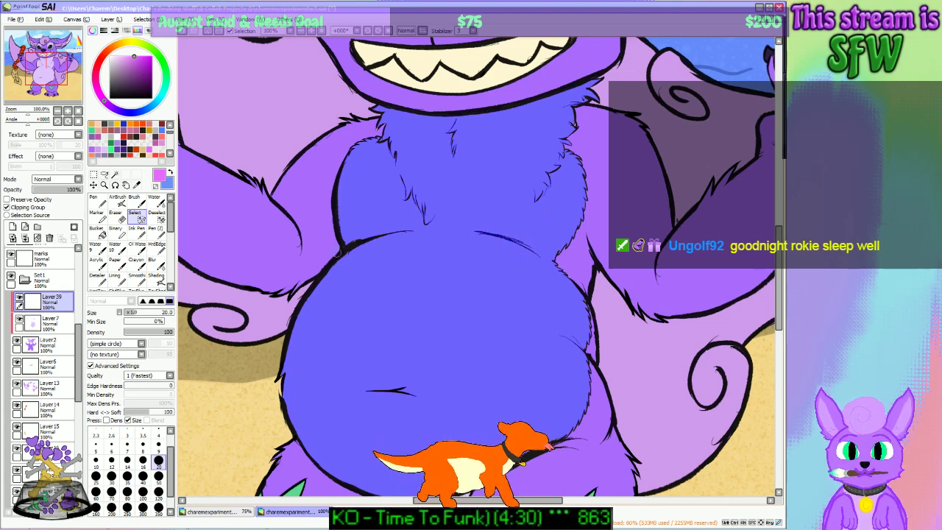
pyautogui.moveTo(354, 257); pyautogui.dragTo(343, 262)
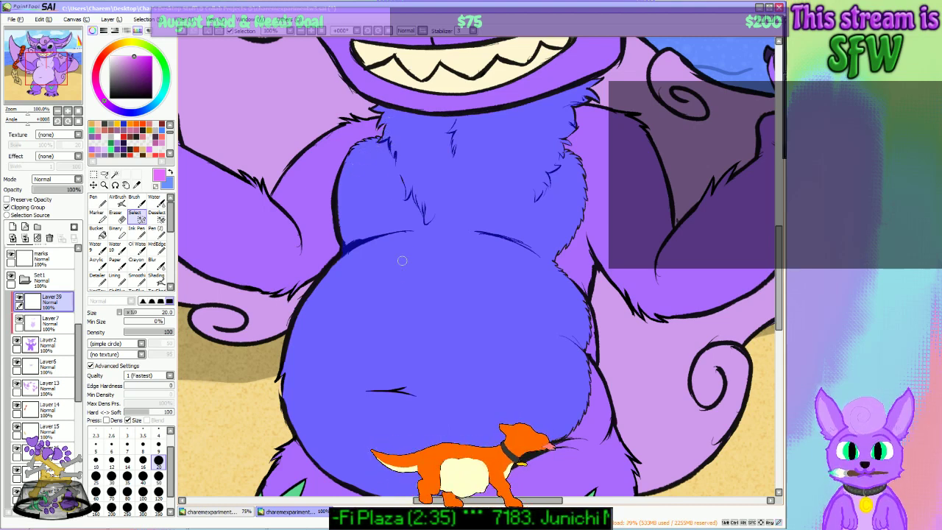
pyautogui.moveTo(284, 370); pyautogui.dragTo(280, 376)
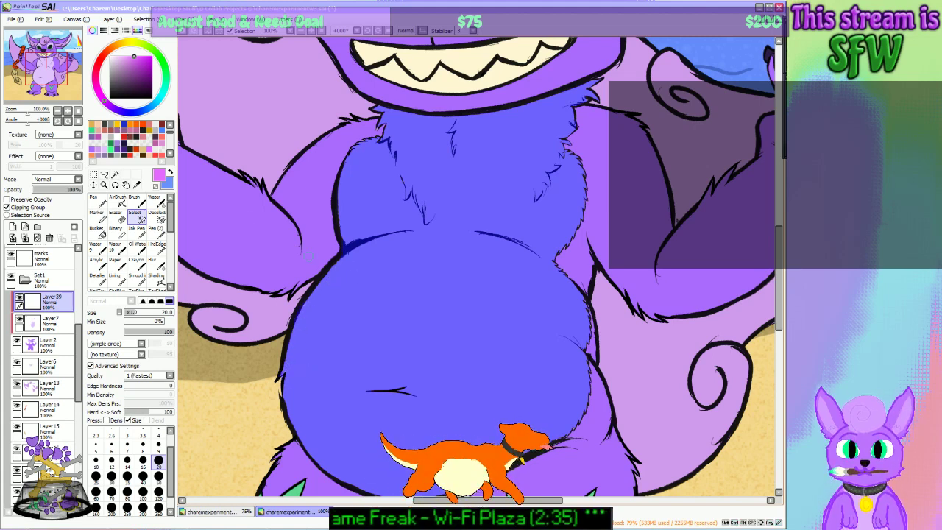
pyautogui.moveTo(40, 71); pyautogui.dragTo(48, 77)
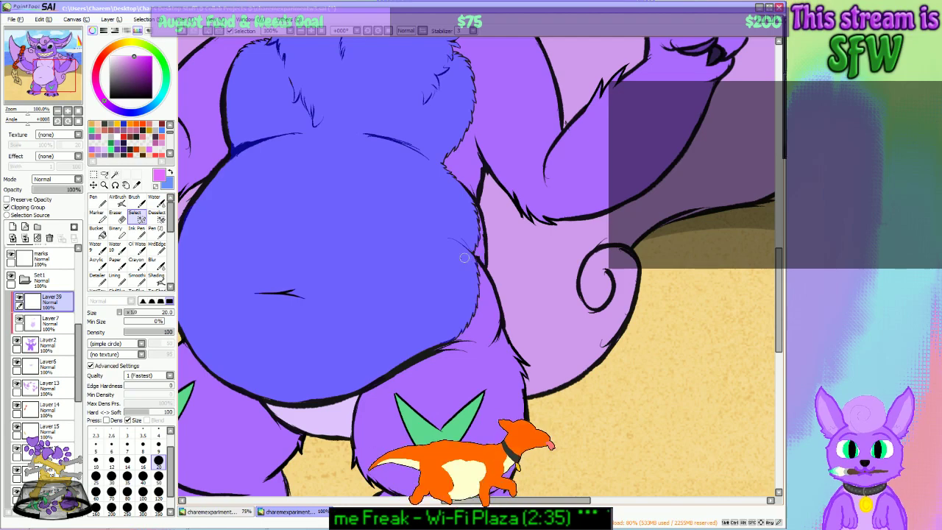
pyautogui.moveTo(66, 77); pyautogui.dragTo(59, 83)
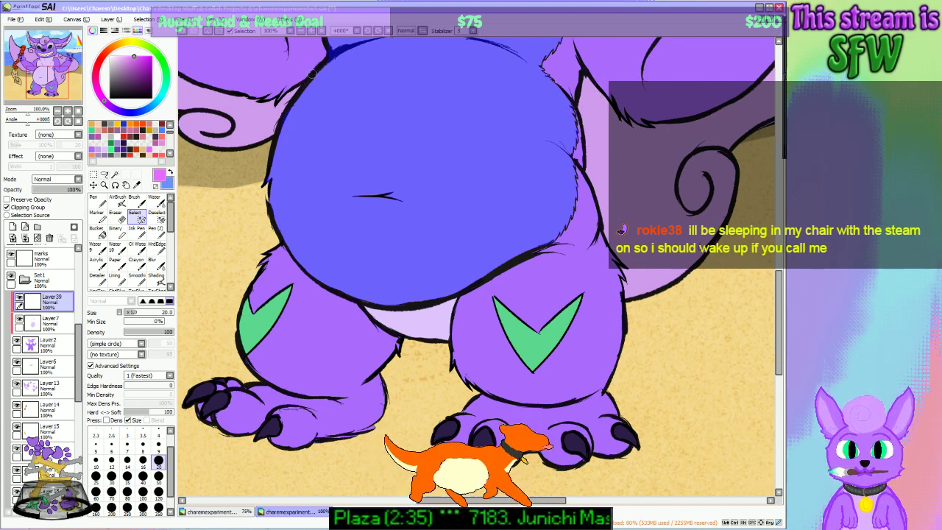
# Step: Set the Shading brush to size 350, undo a test stroke, and lower Layer39's opacity to 30%
pyautogui.click(302, 31)
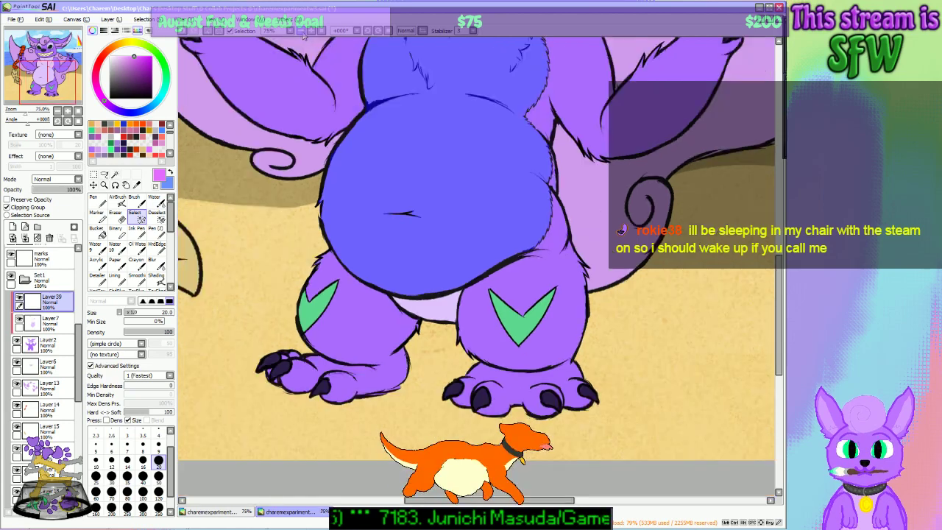
pyautogui.click(302, 31)
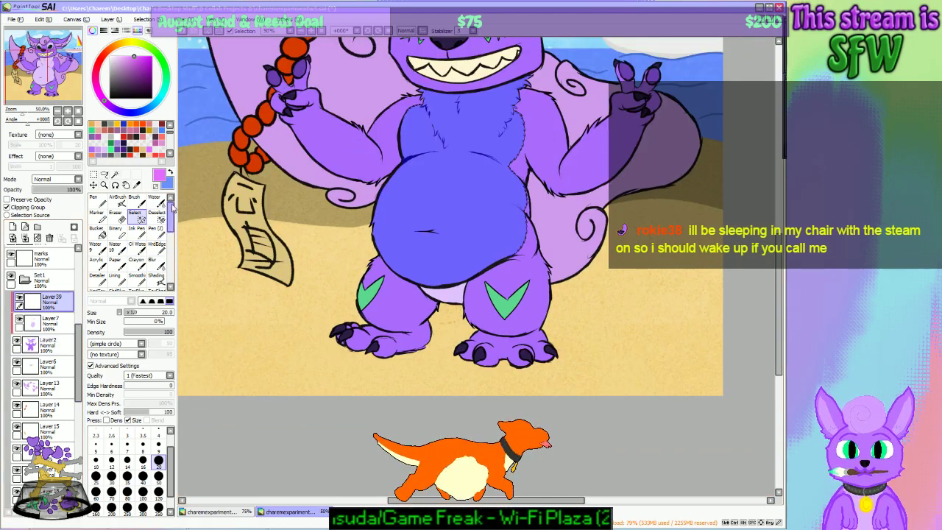
pyautogui.click(156, 278)
pyautogui.scroll(-3, 159, 471)
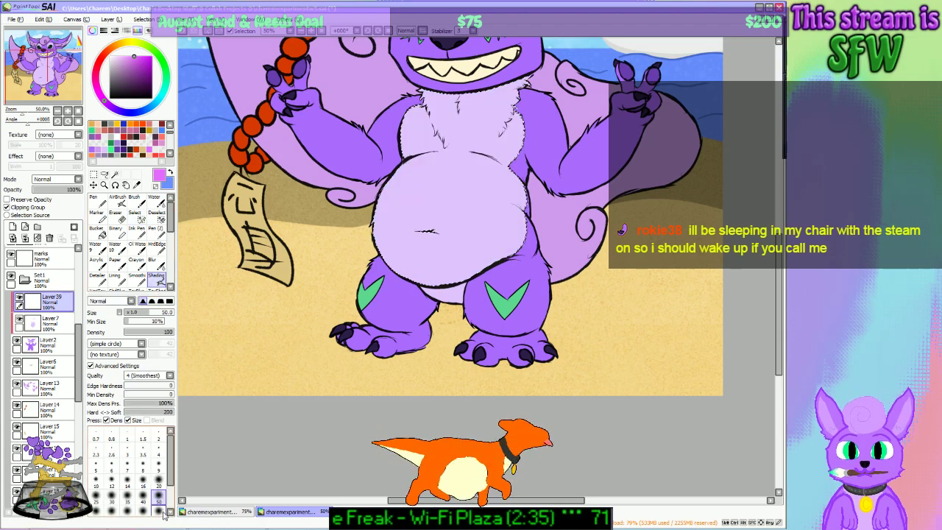
pyautogui.click(158, 501)
pyautogui.moveTo(413, 243); pyautogui.dragTo(567, 221)
pyautogui.hotkey('ctrl', 'z')
pyautogui.click(47, 189)
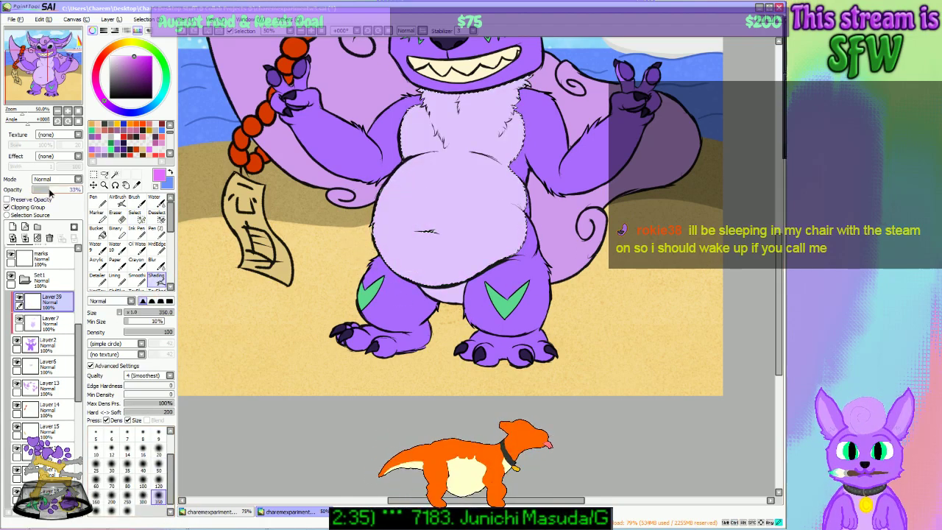
# Step: Try several broad pink-violet shading strokes across the belly on Layer39 and undo them
pyautogui.moveTo(383, 250)
pyautogui.mouseDown()
pyautogui.moveTo(406, 214)
pyautogui.moveTo(472, 255)
pyautogui.moveTo(578, 216)
pyautogui.moveTo(415, 264)
pyautogui.moveTo(578, 225)
pyautogui.mouseUp()
pyautogui.hotkey('ctrl', 'z')
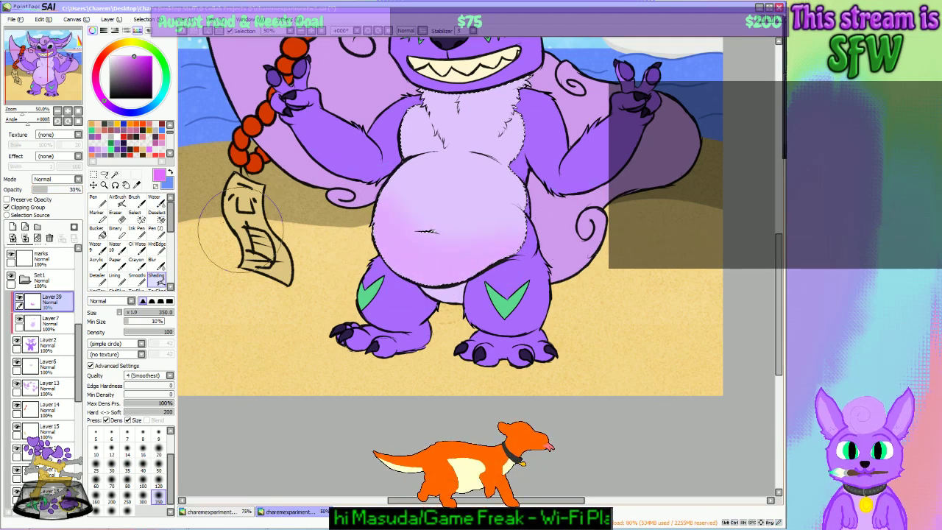
pyautogui.moveTo(49, 85); pyautogui.dragTo(55, 77)
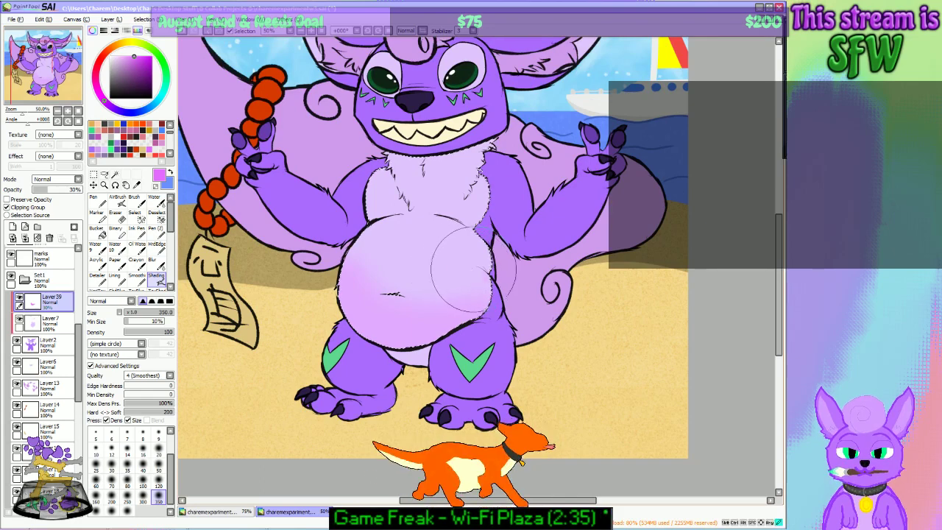
pyautogui.hotkey('ctrl', 'z')
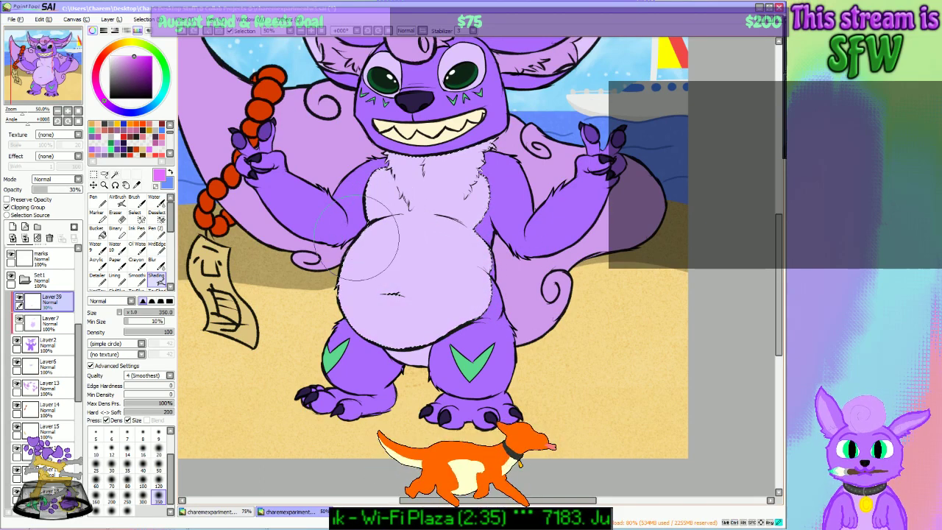
pyautogui.moveTo(385, 252); pyautogui.dragTo(499, 243)
pyautogui.hotkey('ctrl', 'z')
pyautogui.moveTo(388, 243)
pyautogui.mouseDown()
pyautogui.moveTo(392, 212)
pyautogui.moveTo(500, 244)
pyautogui.mouseUp()
pyautogui.hotkey('ctrl', 'z')
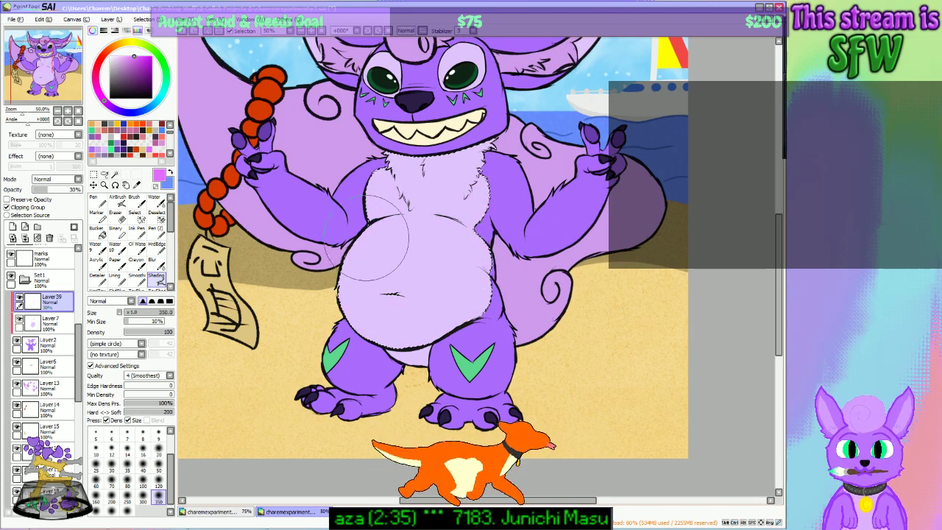
pyautogui.moveTo(387, 250); pyautogui.dragTo(486, 254)
pyautogui.hotkey('ctrl', 'z')
# Step: Shade around the belly's edges in soft pink-violet with the Shading brush, undoing unwanted strokes and leaving the upper centre lighter
pyautogui.moveTo(387, 253); pyautogui.dragTo(476, 257)
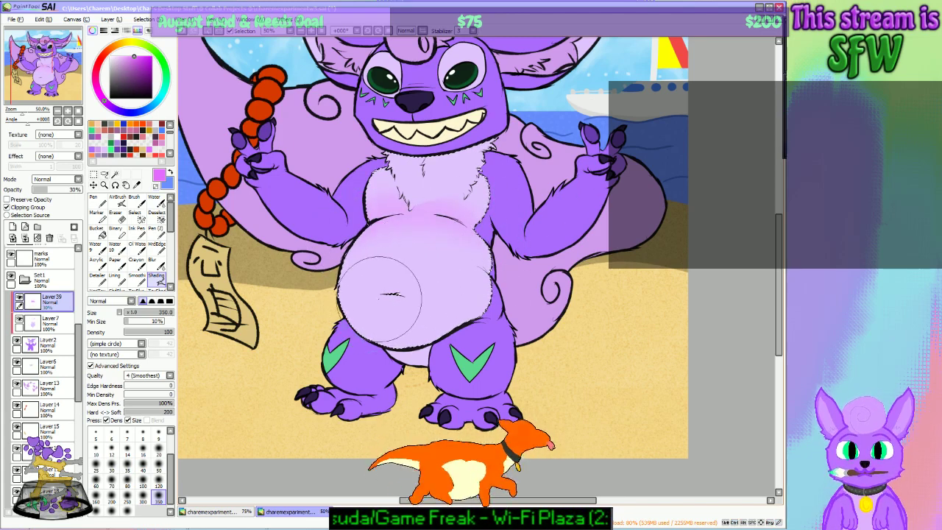
pyautogui.moveTo(379, 299)
pyautogui.mouseDown()
pyautogui.moveTo(423, 296)
pyautogui.moveTo(384, 297)
pyautogui.moveTo(432, 284)
pyautogui.mouseUp()
pyautogui.hotkey('ctrl', 'z')
pyautogui.hotkey('ctrl', 'z')
pyautogui.moveTo(338, 298); pyautogui.dragTo(524, 296)
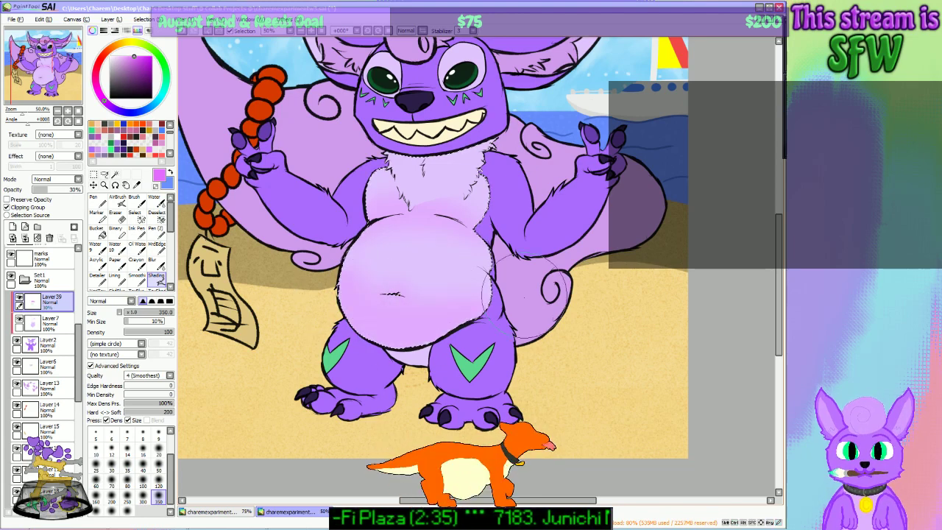
pyautogui.hotkey('ctrl', 'z')
pyautogui.hotkey('ctrl', 'z')
pyautogui.moveTo(340, 283)
pyautogui.mouseDown()
pyautogui.moveTo(558, 294)
pyautogui.moveTo(579, 283)
pyautogui.moveTo(428, 294)
pyautogui.mouseUp()
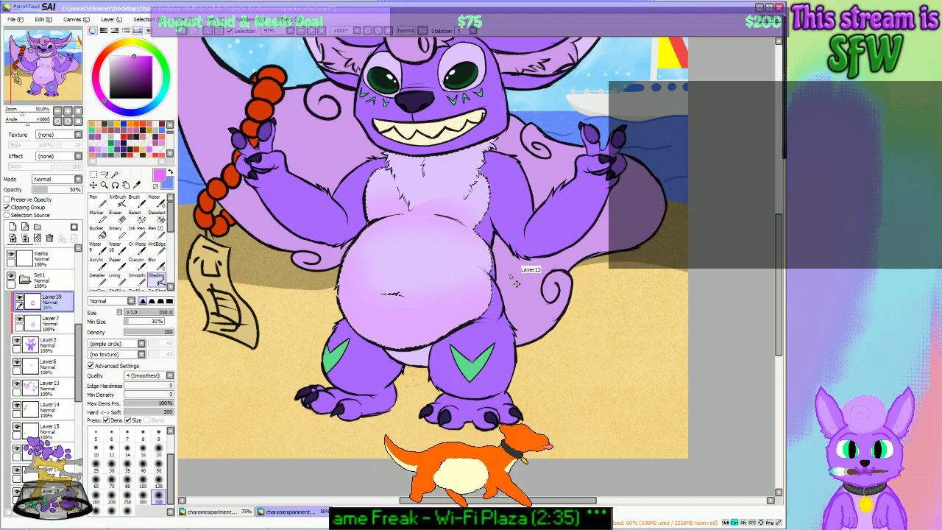
# Step: Set up the Blur brush at size 250 for the belly shading on Layer39
pyautogui.click(153, 262)
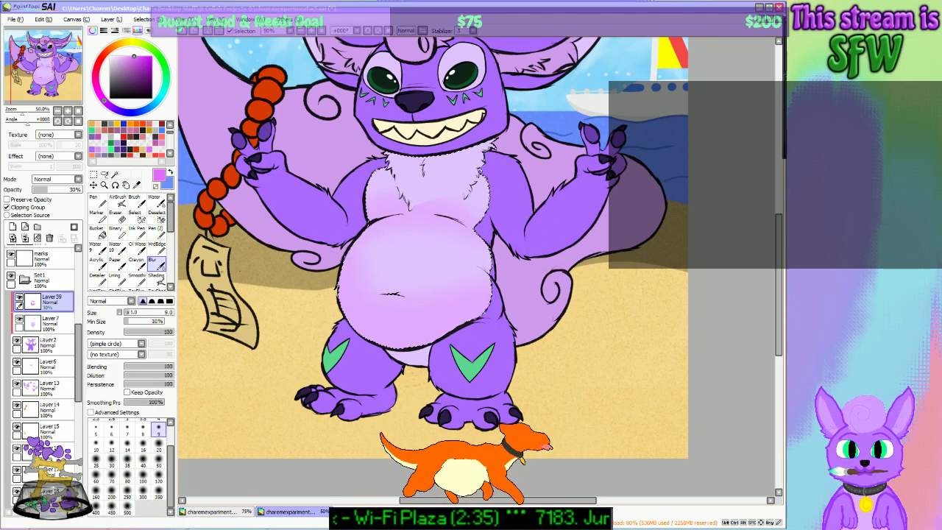
pyautogui.click(158, 479)
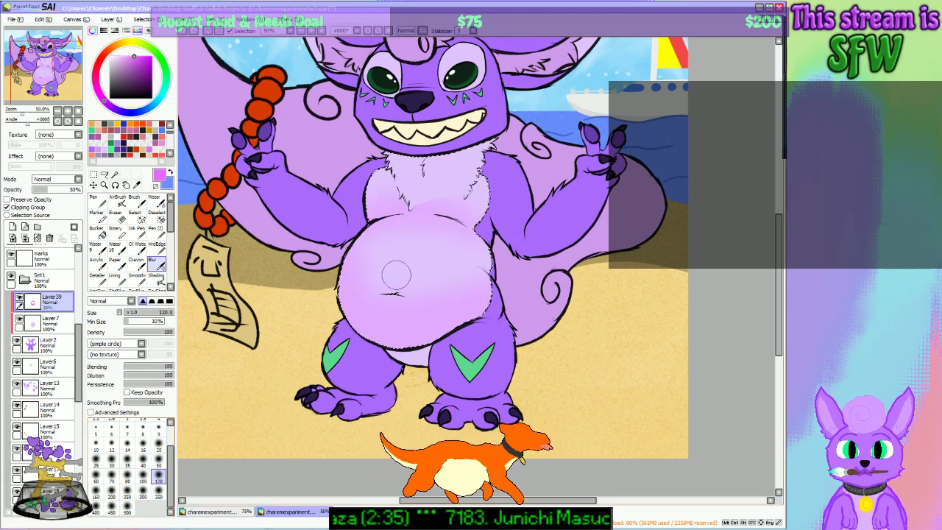
pyautogui.click(159, 497)
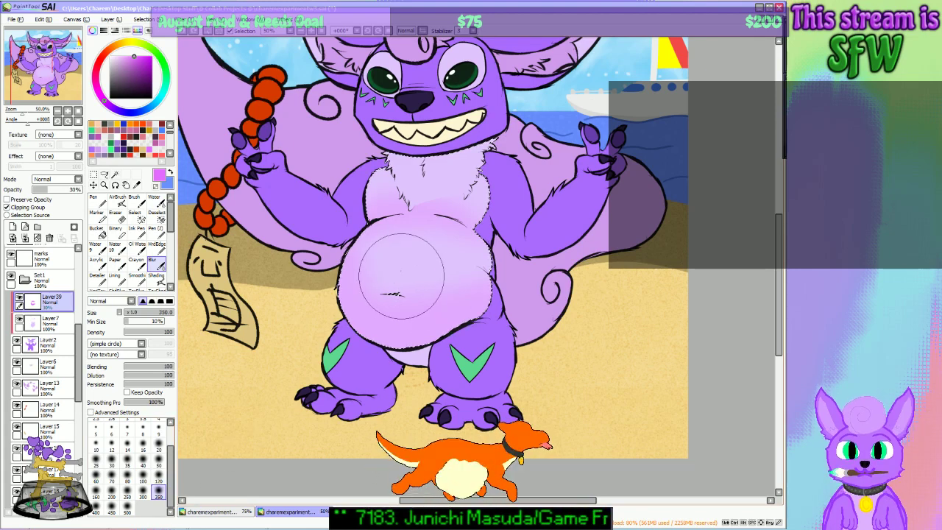
pyautogui.click(127, 496)
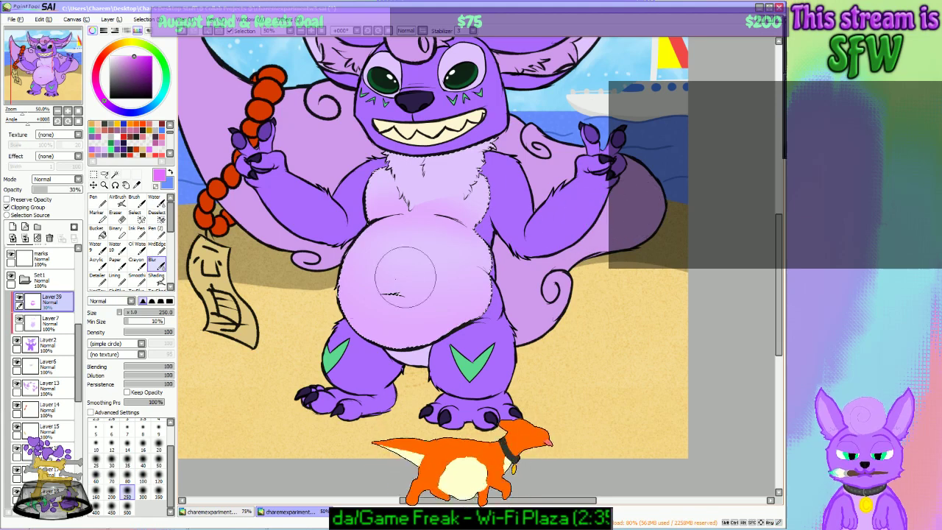
# Step: Touch up the pink-violet shading where the chest meets the belly on Layer39 using the Shading brush, and return to Blur
pyautogui.click(63, 78)
pyautogui.moveTo(64, 78); pyautogui.dragTo(61, 86)
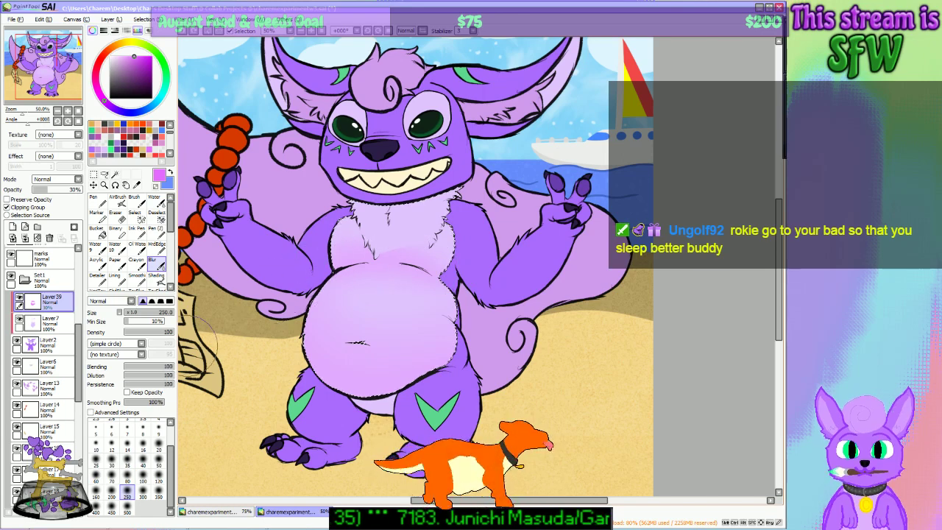
pyautogui.click(156, 278)
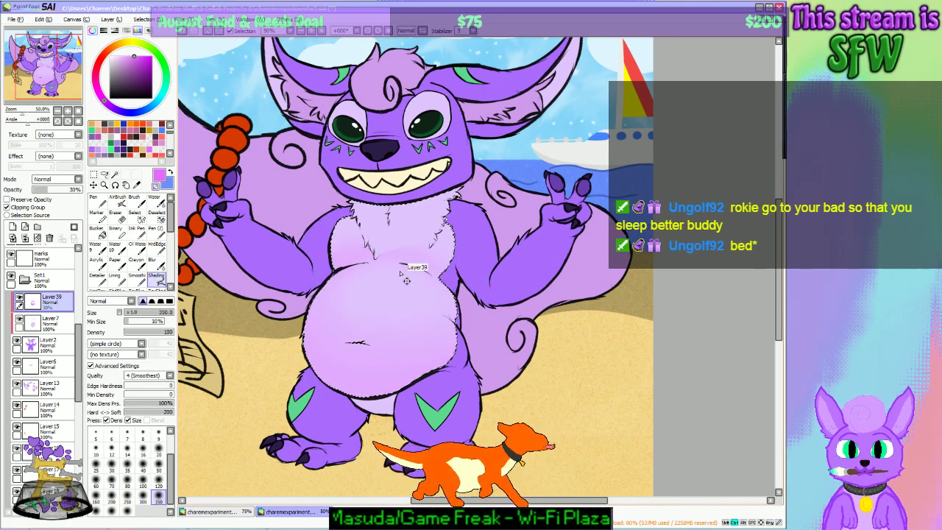
pyautogui.moveTo(352, 289); pyautogui.dragTo(358, 287)
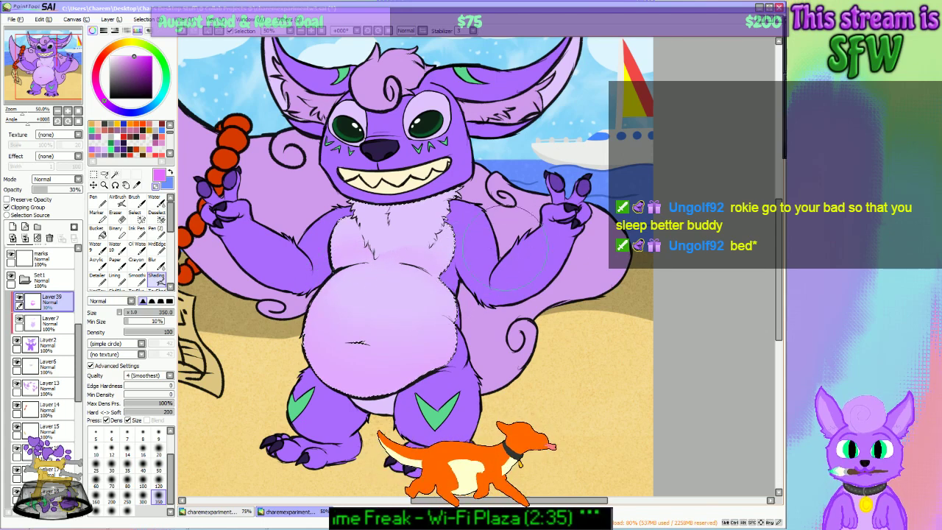
pyautogui.click(156, 263)
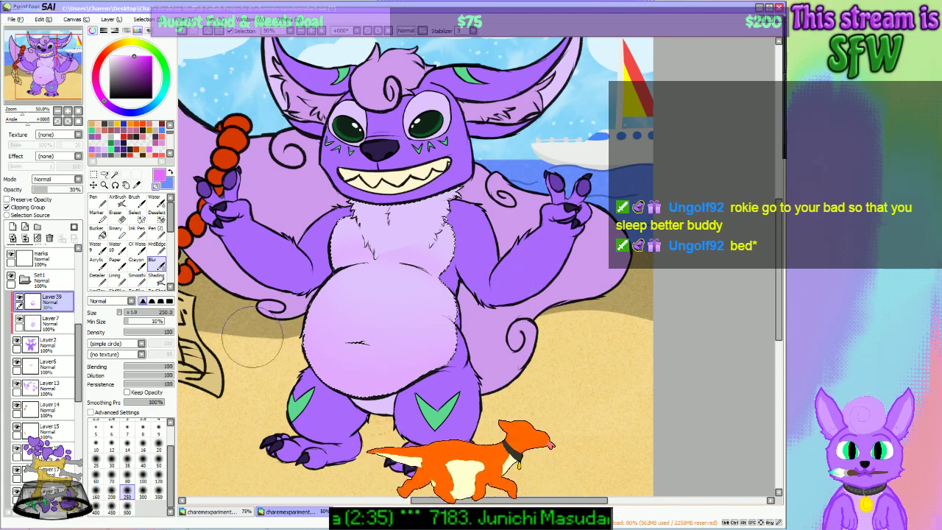
# Step: Clear the selection around the belly and chest, and toggle Layer39's visibility to compare the shading
pyautogui.moveTo(46, 82); pyautogui.dragTo(53, 81)
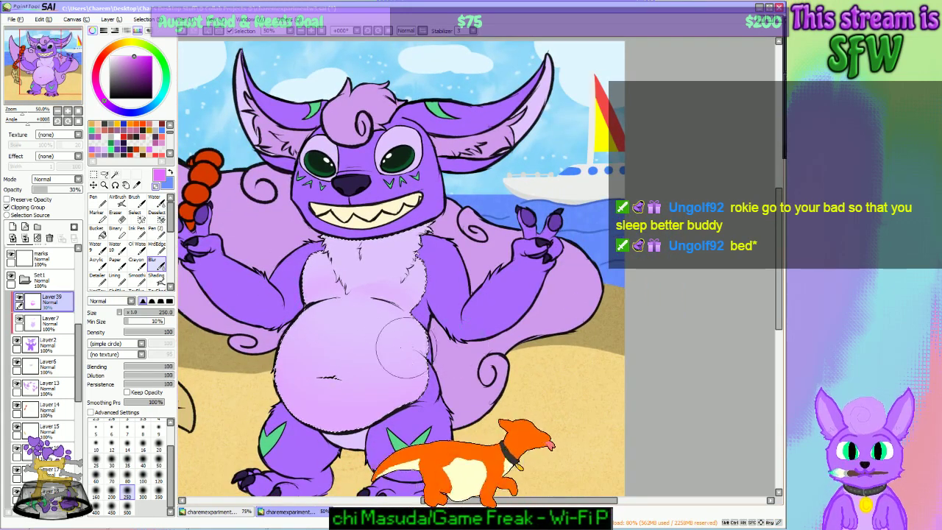
pyautogui.click(148, 19)
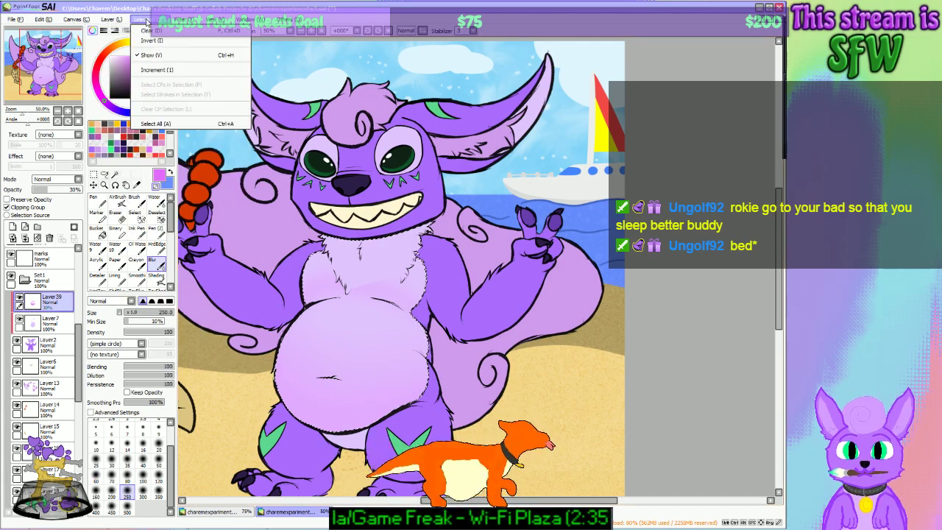
pyautogui.click(153, 30)
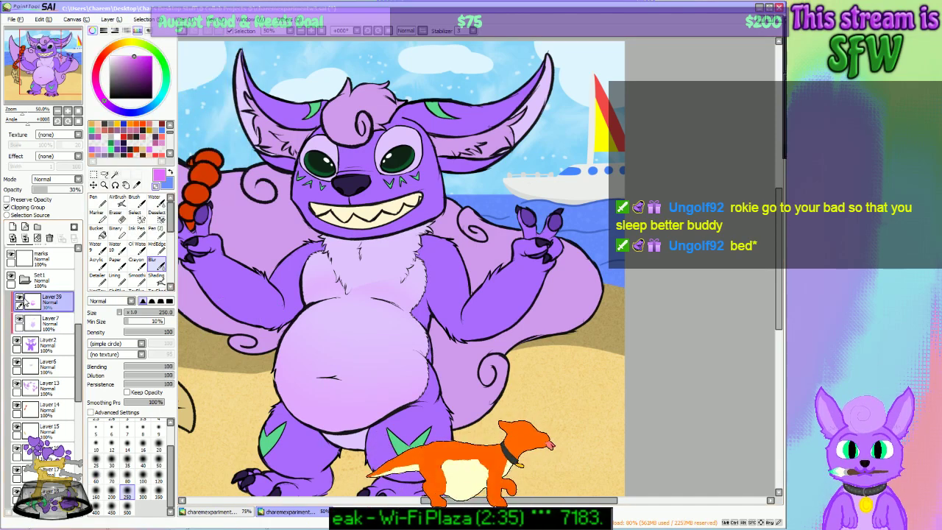
pyautogui.click(19, 297)
pyautogui.click(18, 298)
pyautogui.click(18, 298)
pyautogui.click(19, 301)
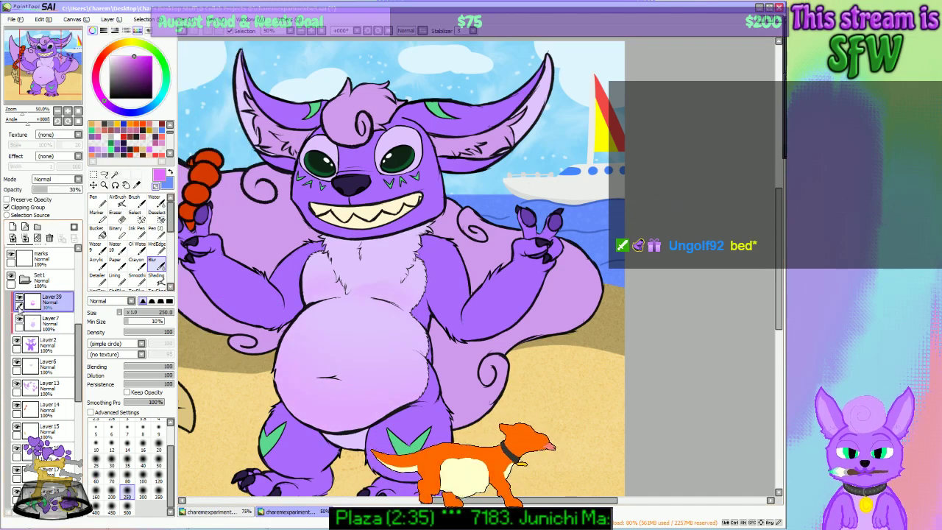
# Step: Try the Shading brush at sizes 120 and 350 on Layer39, and settle on size 250
pyautogui.click(156, 276)
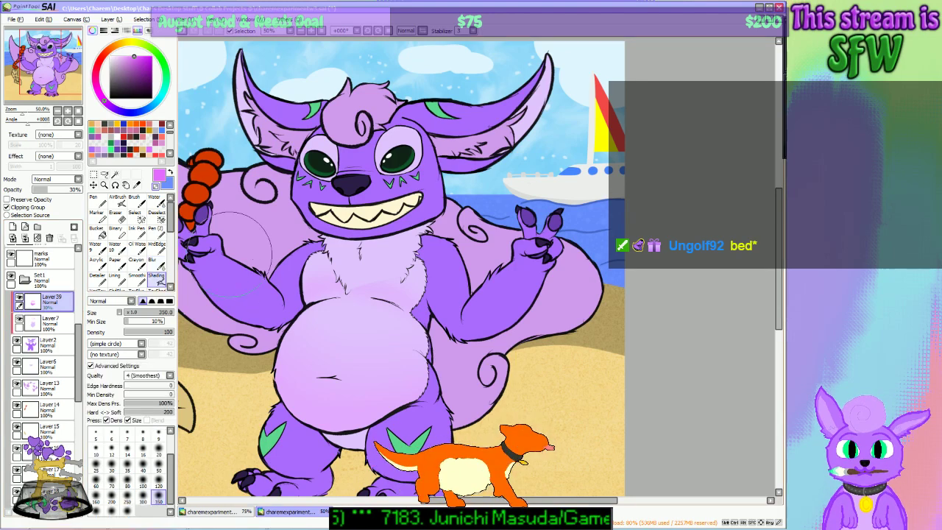
pyautogui.click(158, 481)
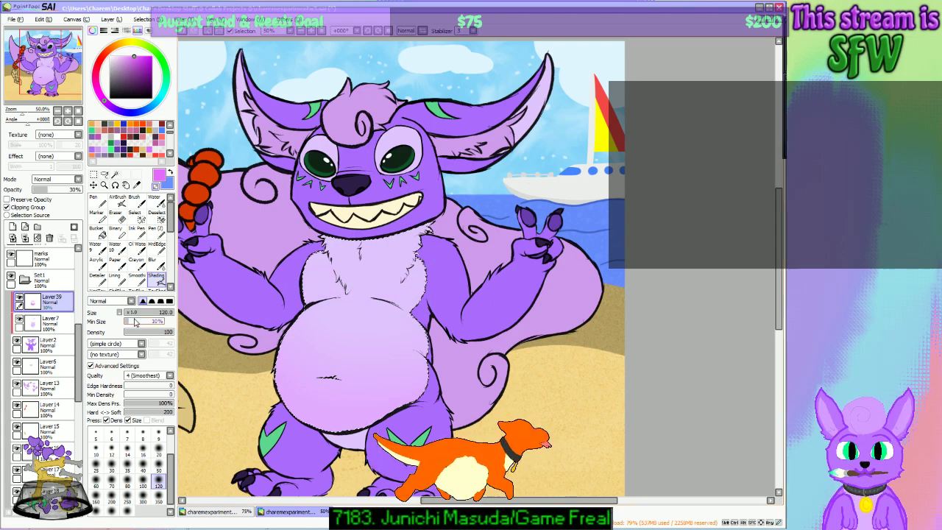
pyautogui.click(158, 501)
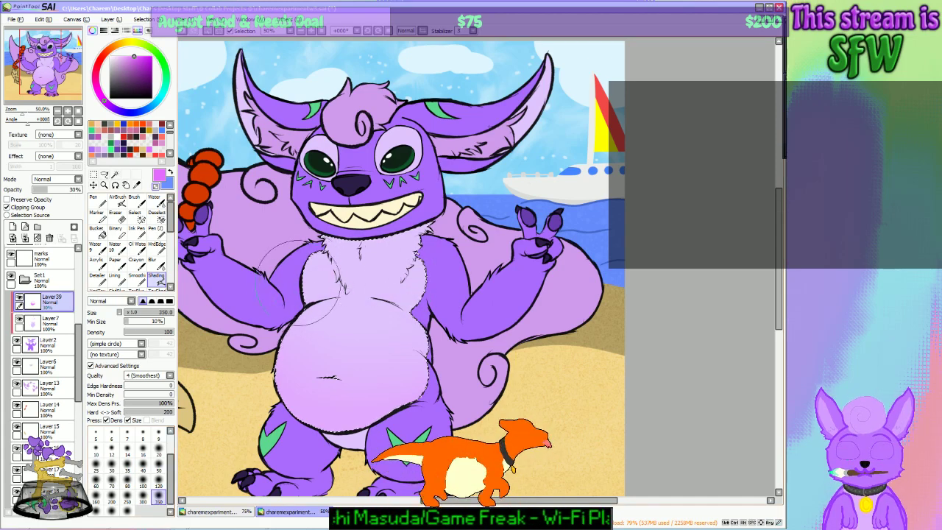
pyautogui.click(126, 500)
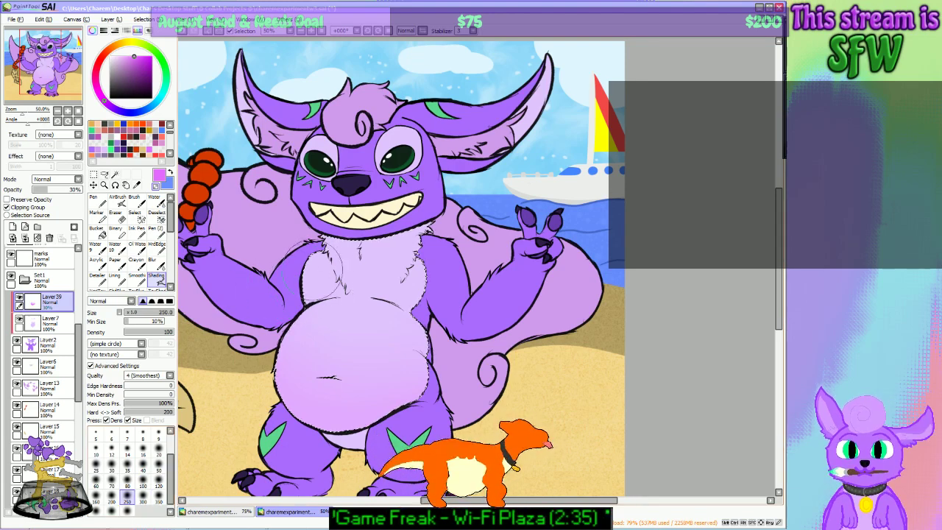
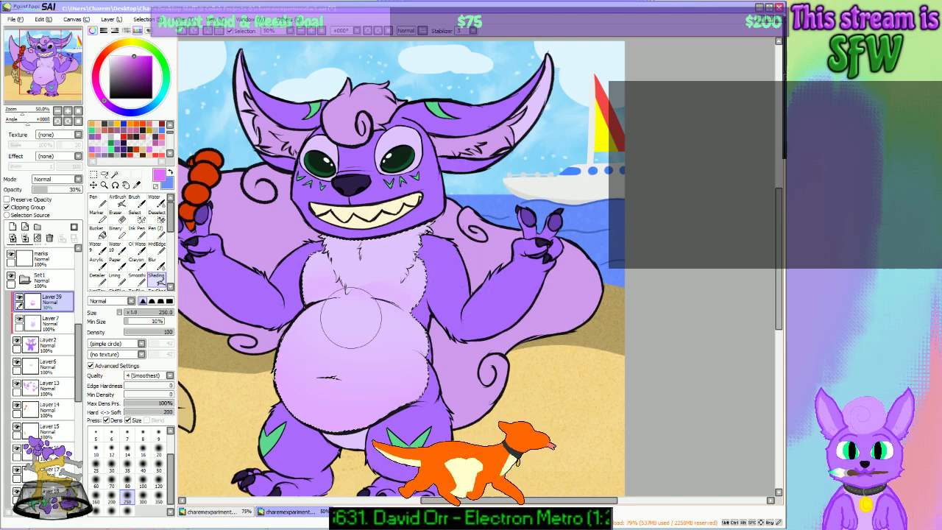
# Step: Try the Clipping Group and Preserve Opacity options on Layer6, leaving both switched off
pyautogui.click(58, 366)
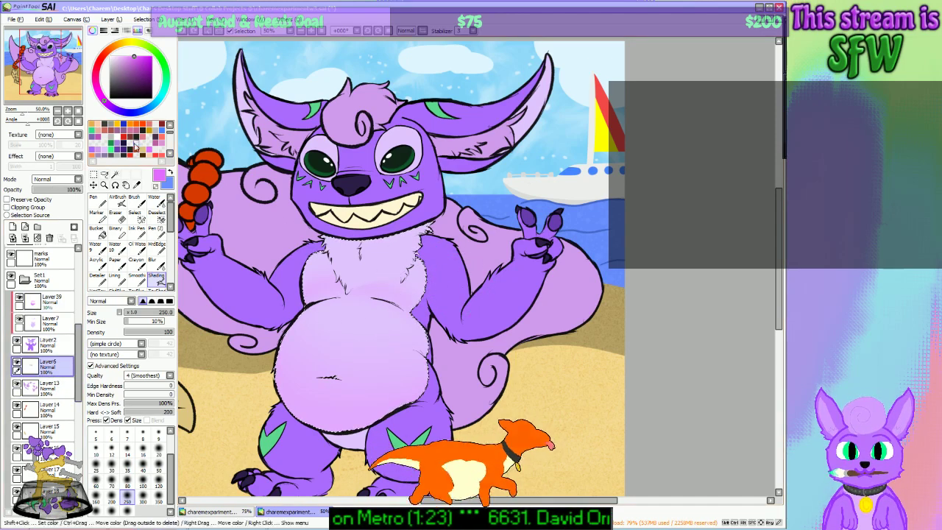
pyautogui.click(143, 19)
pyautogui.press('Escape')
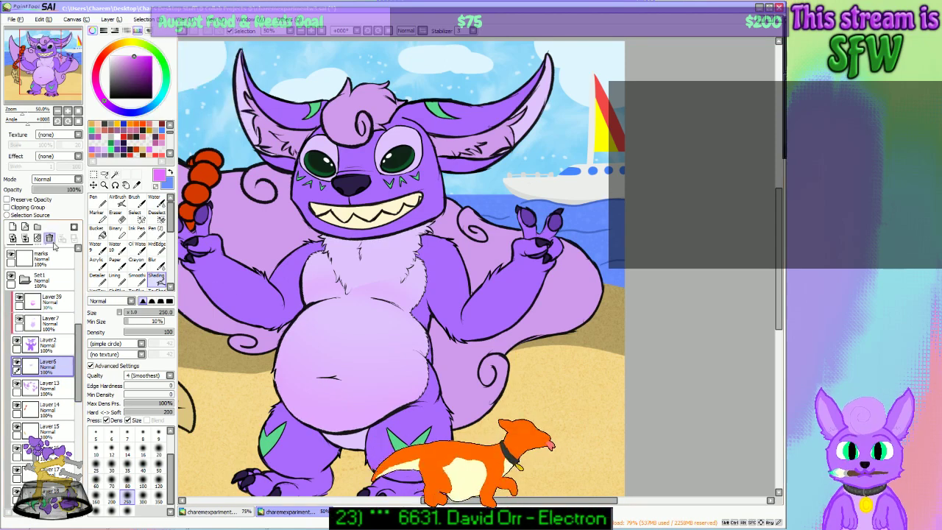
pyautogui.click(37, 207)
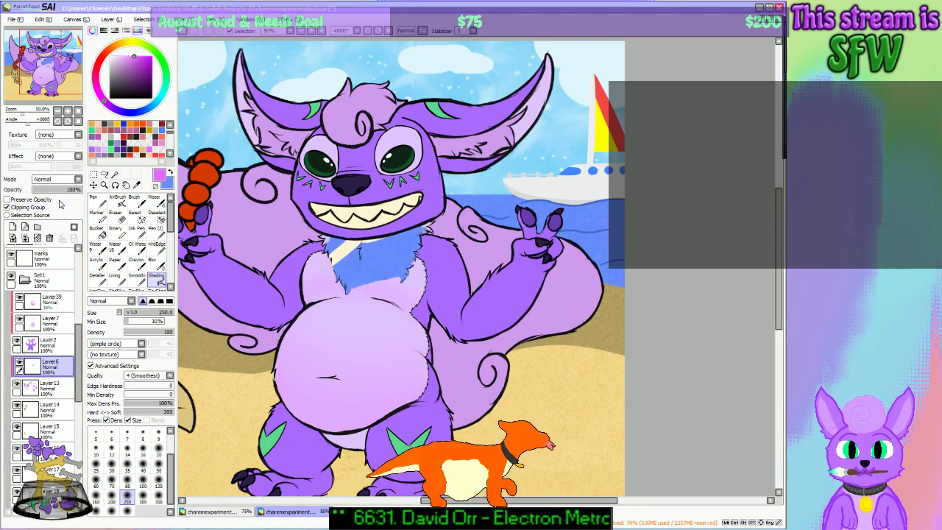
pyautogui.click(23, 207)
pyautogui.click(23, 199)
pyautogui.click(23, 200)
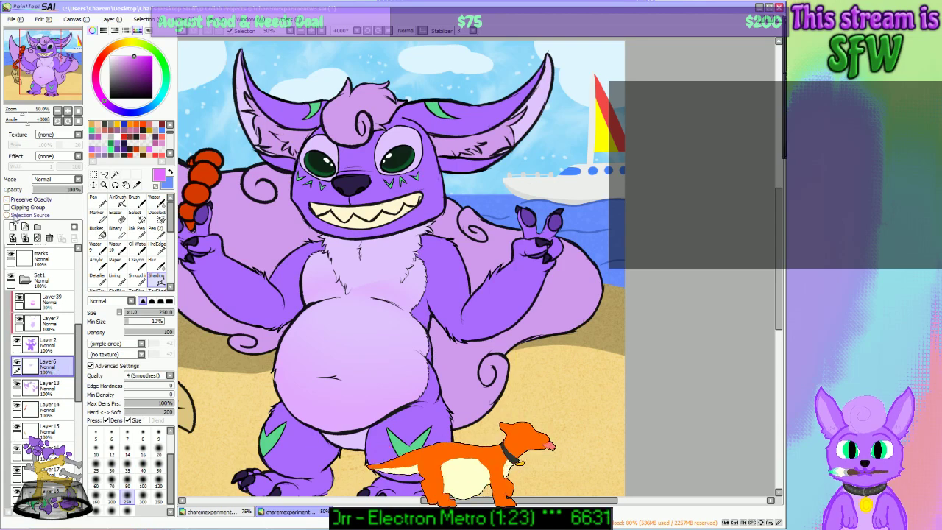
# Step: Try chest shading on a new clipped layer above Layer6 at 30% opacity, undo the strokes and delete the layer
pyautogui.click(12, 226)
pyautogui.click(17, 208)
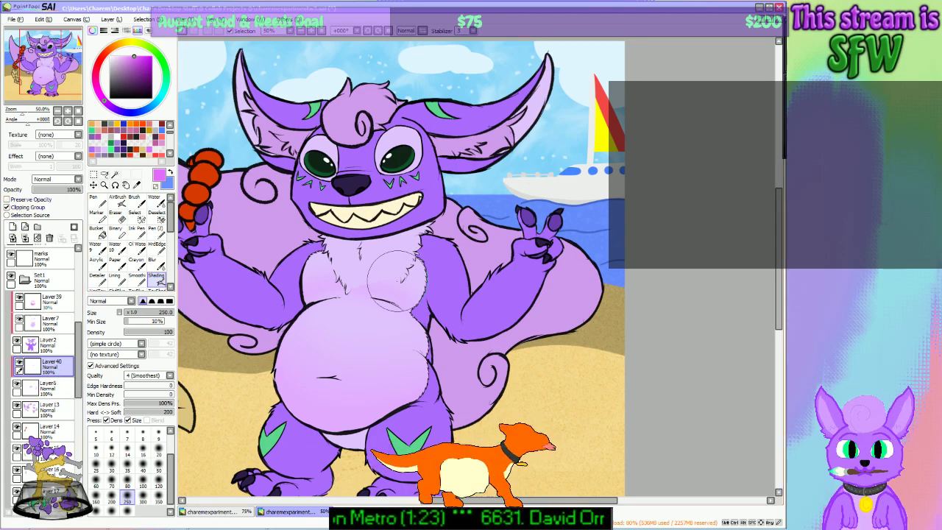
pyautogui.moveTo(392, 261); pyautogui.dragTo(347, 282)
pyautogui.hotkey('ctrl', 'z')
pyautogui.click(47, 190)
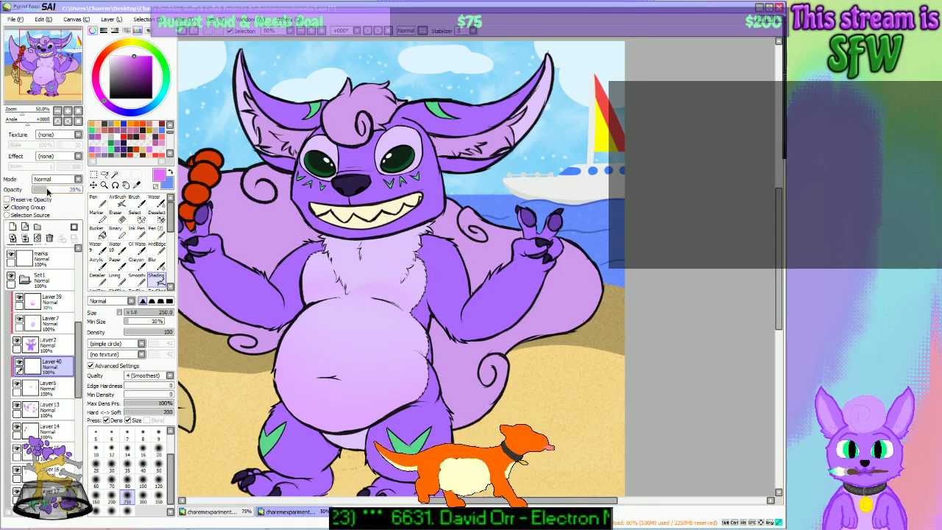
pyautogui.moveTo(393, 288); pyautogui.dragTo(330, 283)
pyautogui.hotkey('ctrl', 'z')
pyautogui.hotkey('ctrl', 'z')
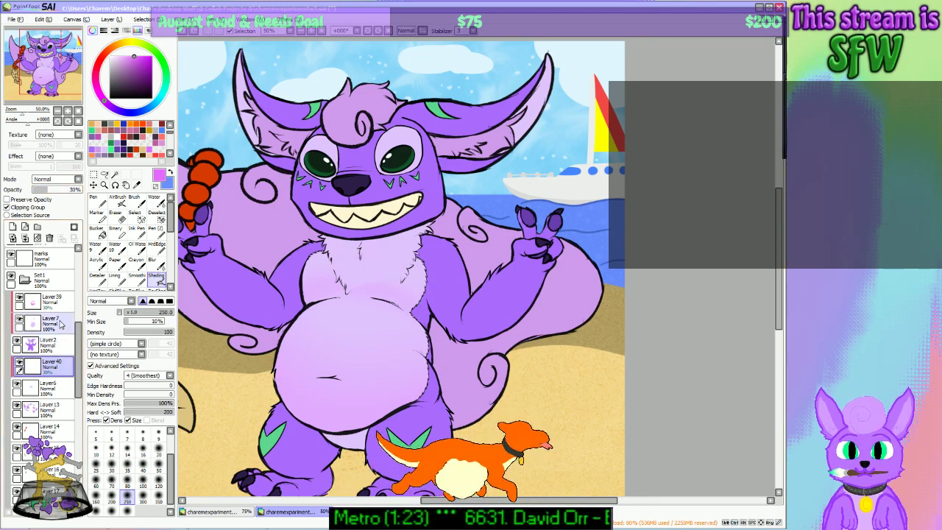
pyautogui.click(49, 237)
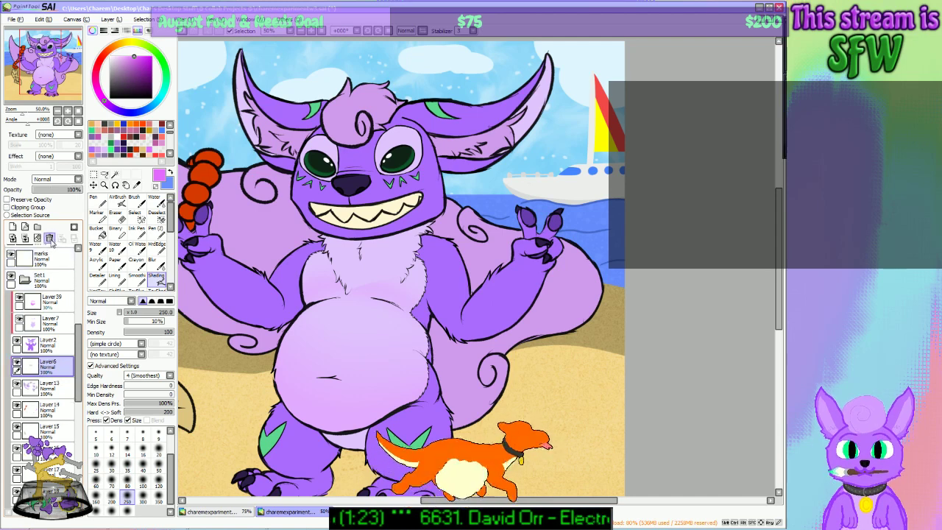
# Step: Compare the belly with and without Layer39's shading, and make Layer39 the active layer again
pyautogui.click(53, 323)
pyautogui.click(19, 298)
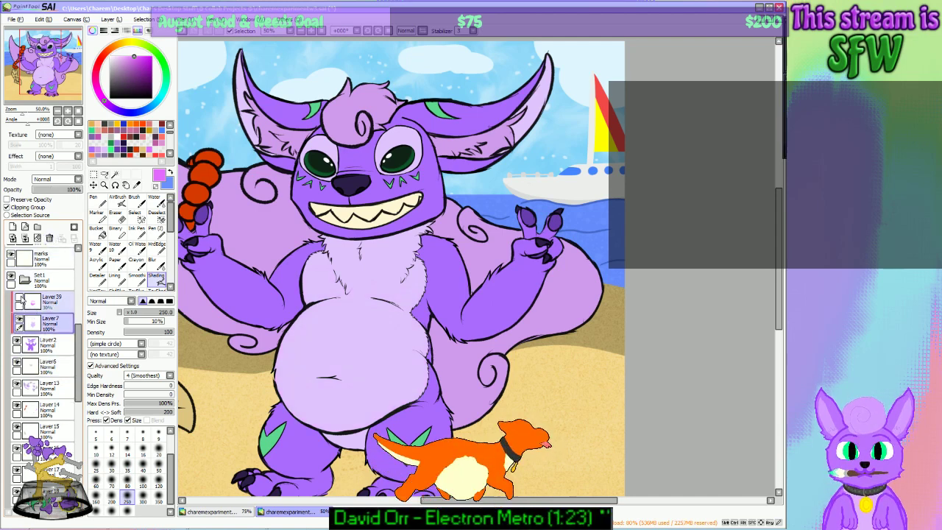
pyautogui.click(19, 298)
pyautogui.click(48, 300)
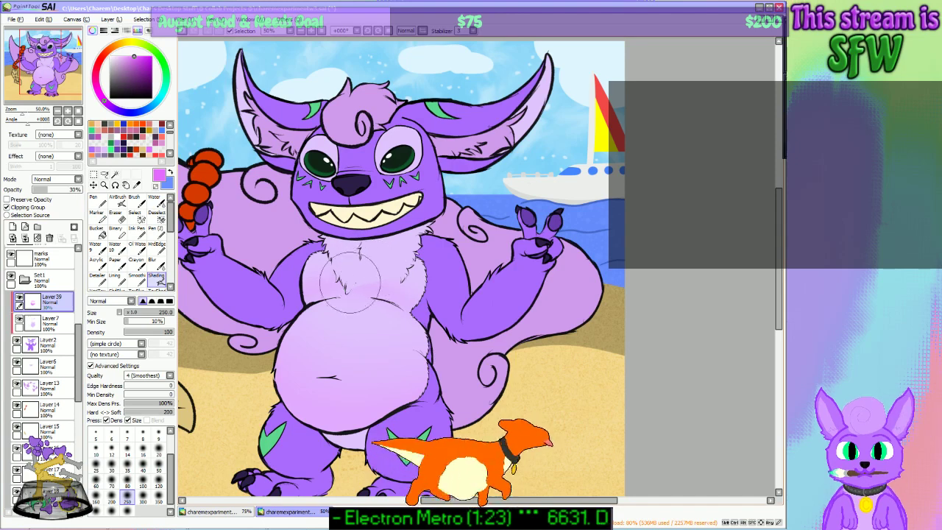
# Step: Try blending the lower chest on Layer39 with the Blur brush at size 120, and undo the stroke
pyautogui.click(152, 261)
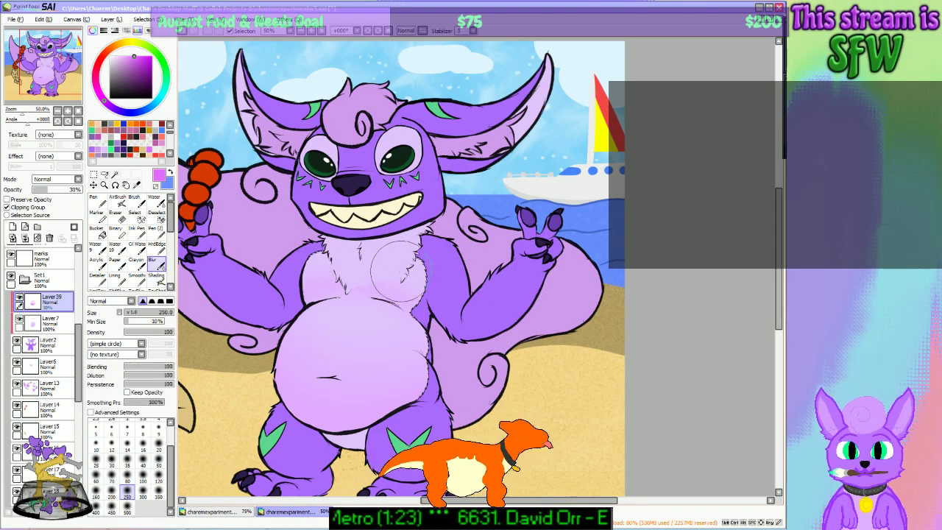
pyautogui.click(158, 480)
pyautogui.moveTo(346, 290)
pyautogui.mouseDown()
pyautogui.moveTo(394, 280)
pyautogui.moveTo(370, 282)
pyautogui.mouseUp()
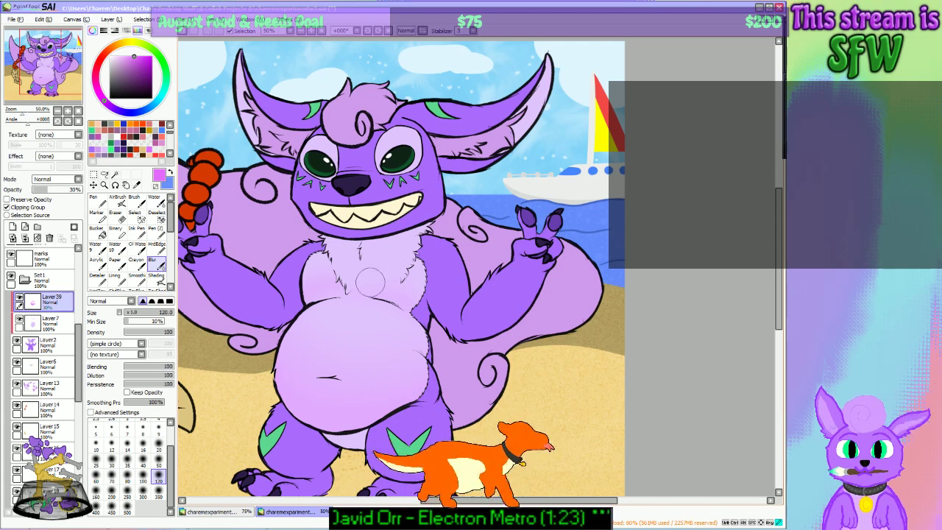
pyautogui.hotkey('ctrl', 'z')
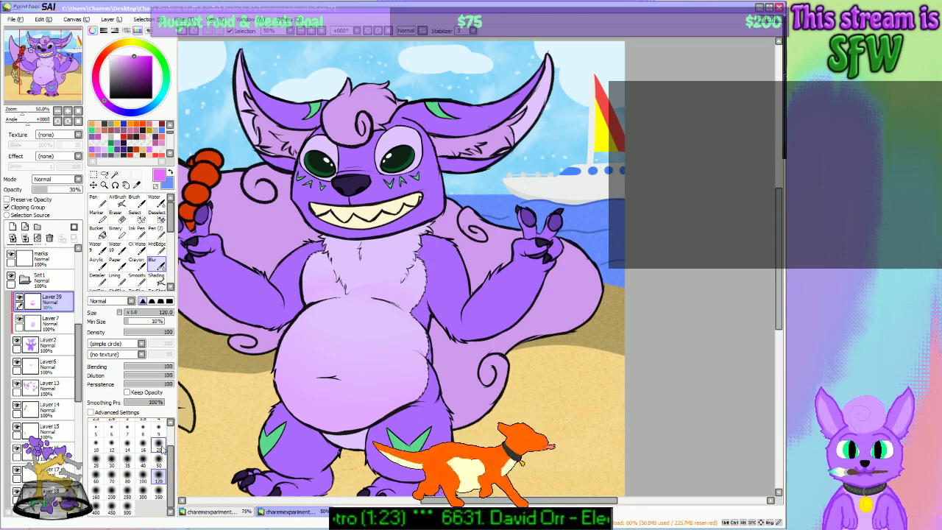
# Step: Check Layer6 by toggling its visibility, try a Shading stroke across the chest on Layer2, and undo it
pyautogui.click(156, 278)
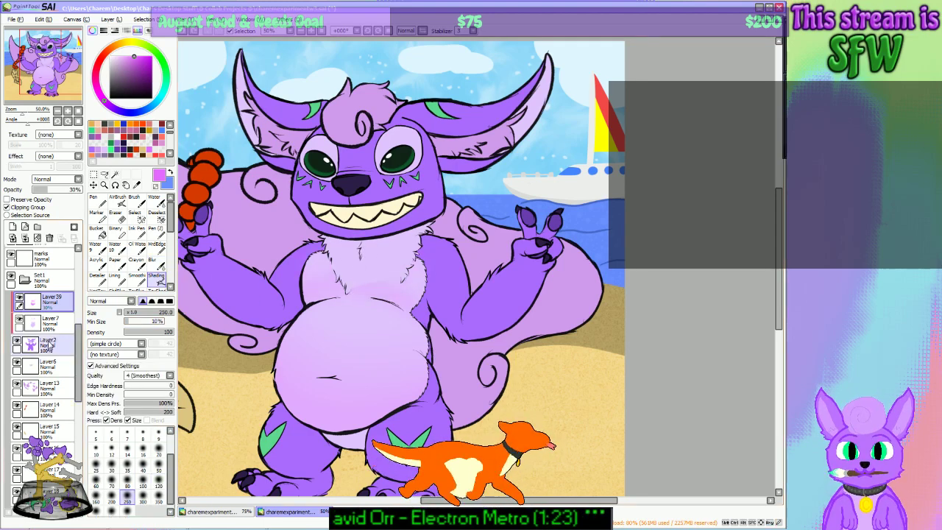
pyautogui.click(17, 363)
pyautogui.click(16, 362)
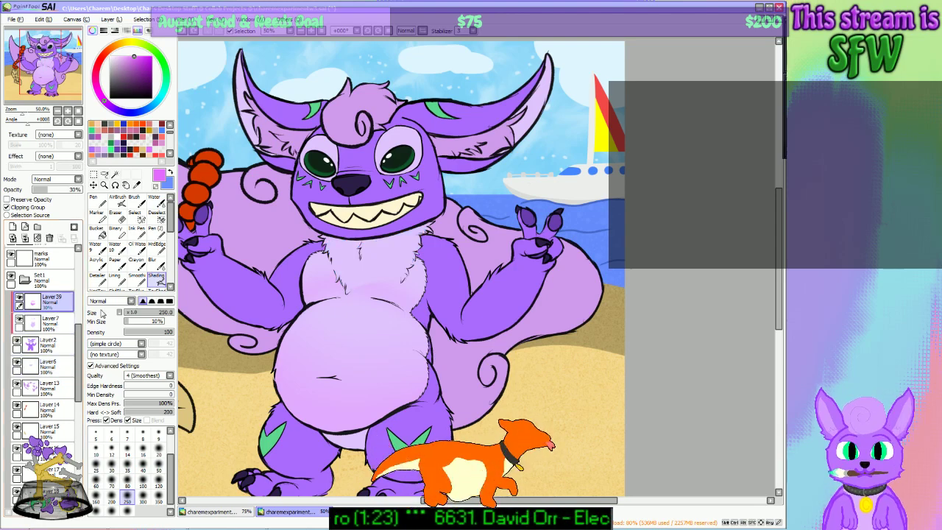
pyautogui.click(48, 343)
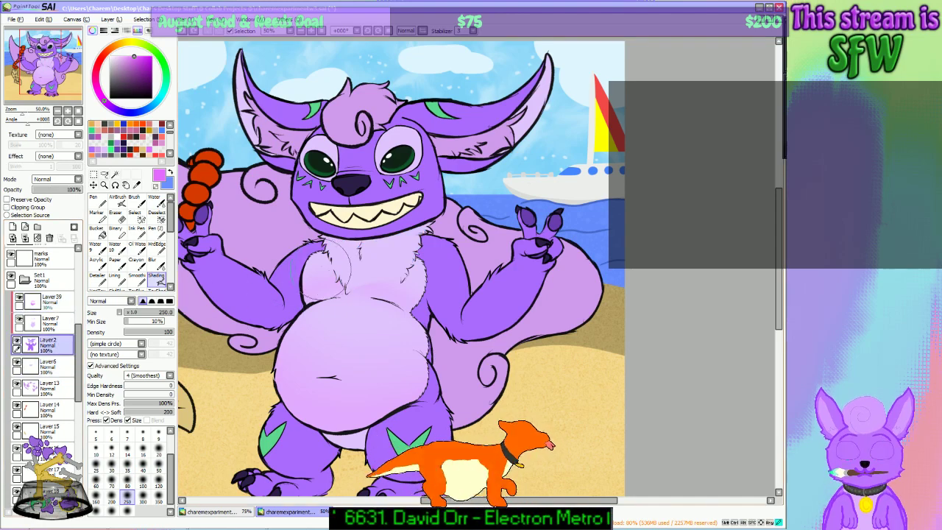
pyautogui.moveTo(331, 250)
pyautogui.mouseDown()
pyautogui.moveTo(352, 272)
pyautogui.moveTo(321, 234)
pyautogui.moveTo(232, 305)
pyautogui.mouseUp()
pyautogui.hotkey('ctrl', 'z')
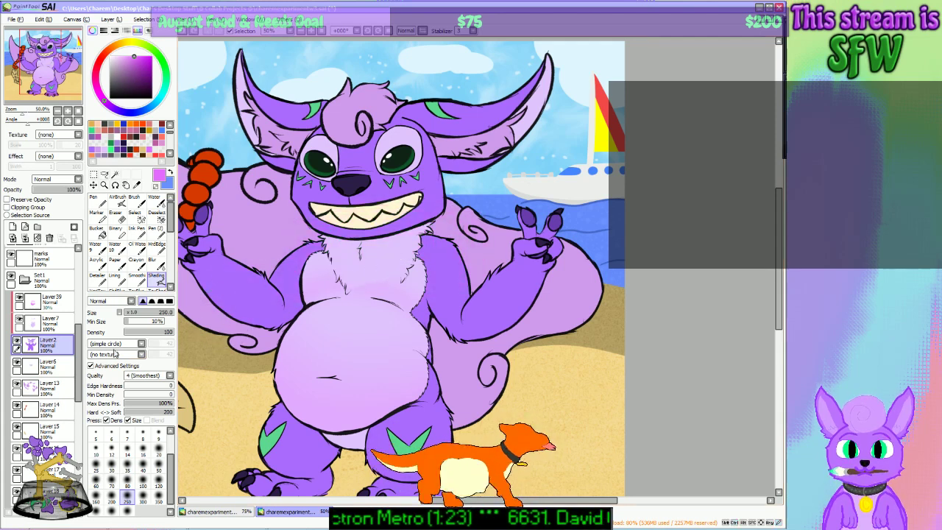
# Step: Compare the belly without Layer39's shading, and merge Layer39 down through Layer7 and Layer2 into Layer6
pyautogui.click(52, 303)
pyautogui.click(19, 302)
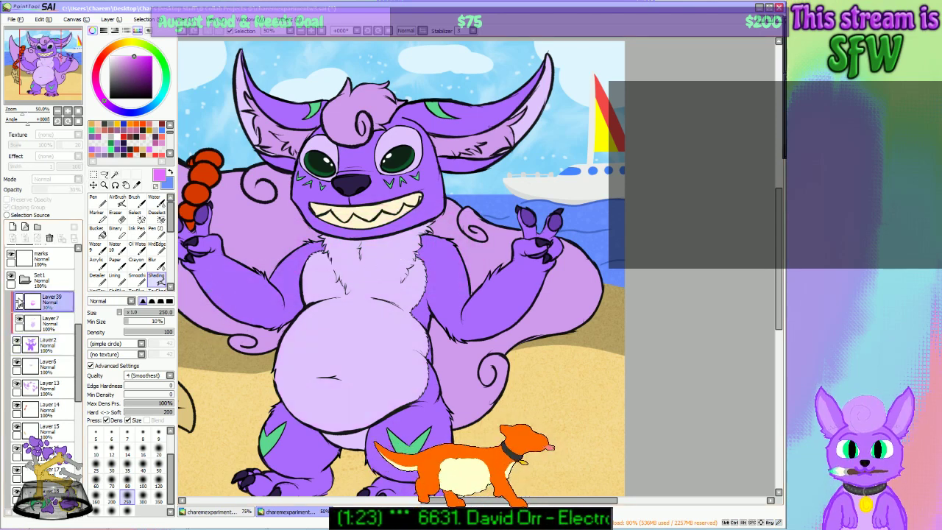
pyautogui.click(19, 302)
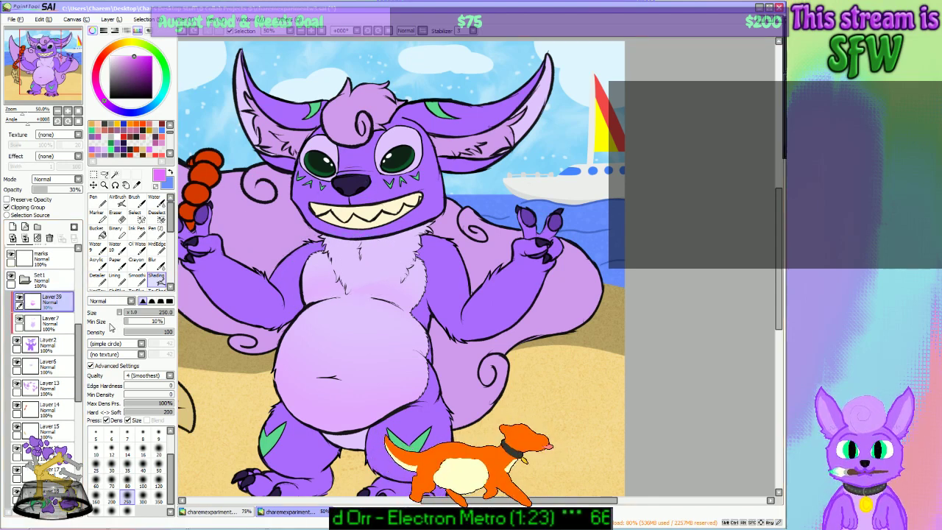
pyautogui.click(26, 240)
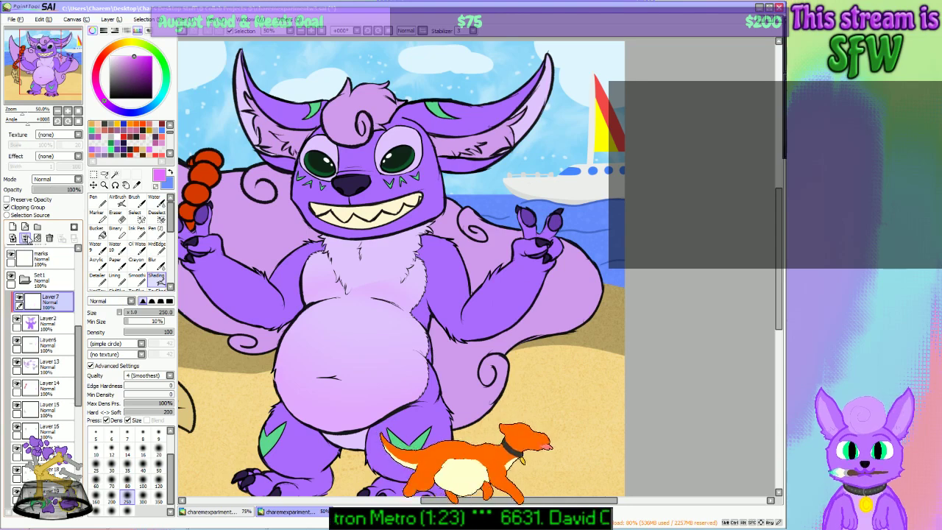
pyautogui.click(25, 240)
pyautogui.click(25, 240)
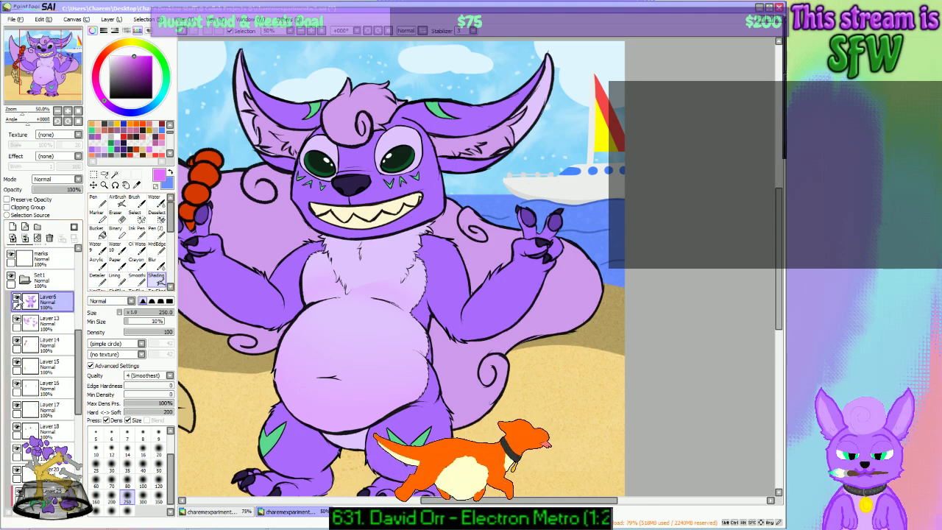
# Step: Check what the merged Layer6 covers by toggling its visibility against Layer13 below
pyautogui.click(17, 301)
pyautogui.click(17, 300)
pyautogui.click(16, 301)
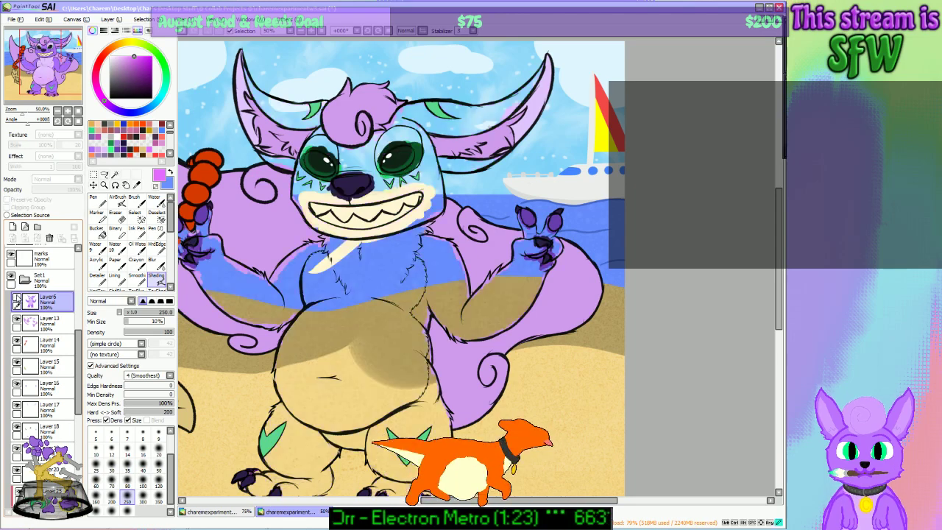
pyautogui.click(17, 301)
pyautogui.click(17, 320)
pyautogui.click(17, 321)
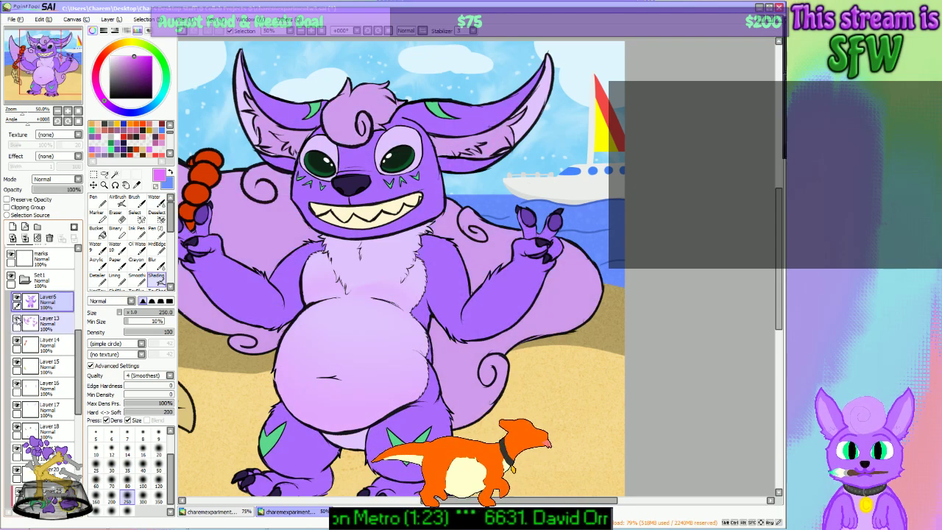
pyautogui.click(17, 301)
pyautogui.click(17, 301)
pyautogui.click(17, 301)
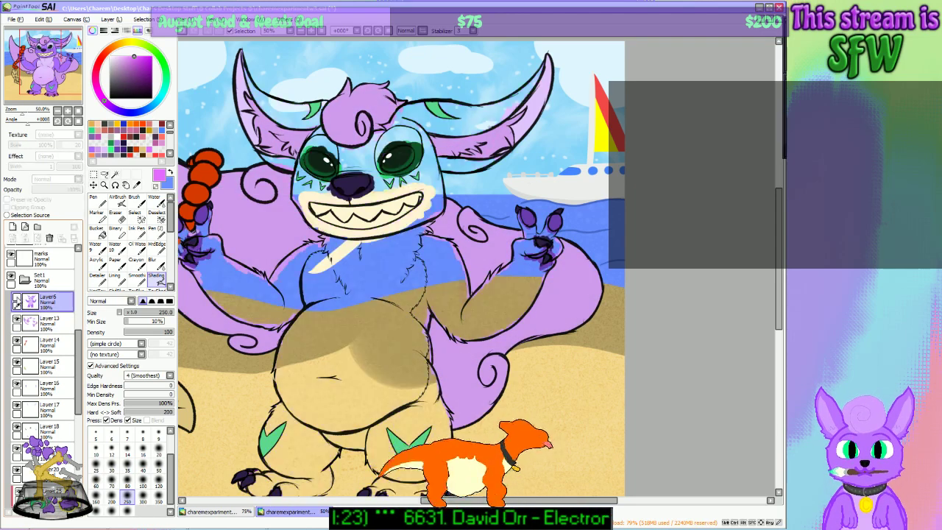
pyautogui.click(17, 301)
pyautogui.click(17, 301)
pyautogui.click(17, 301)
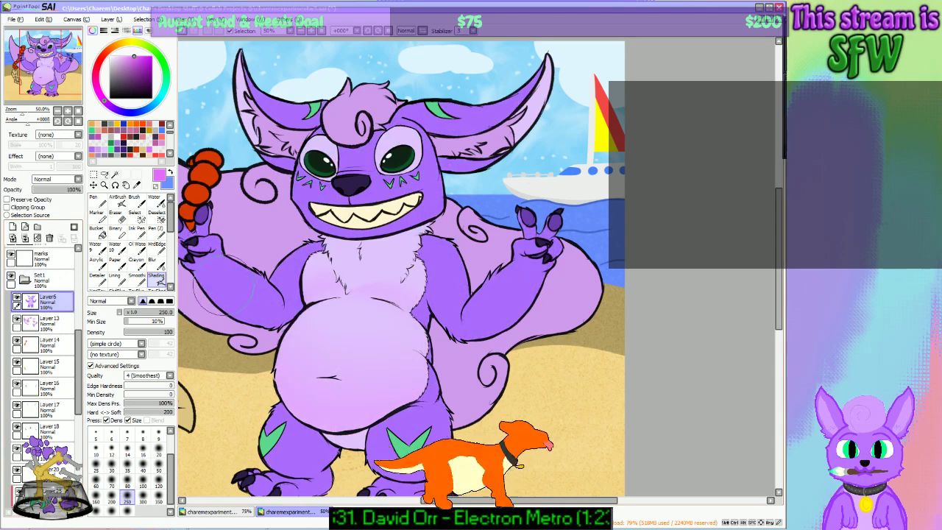
# Step: Try a pink Shading stroke across the chest on Layer6 at brush size 250, and undo it
pyautogui.click(153, 260)
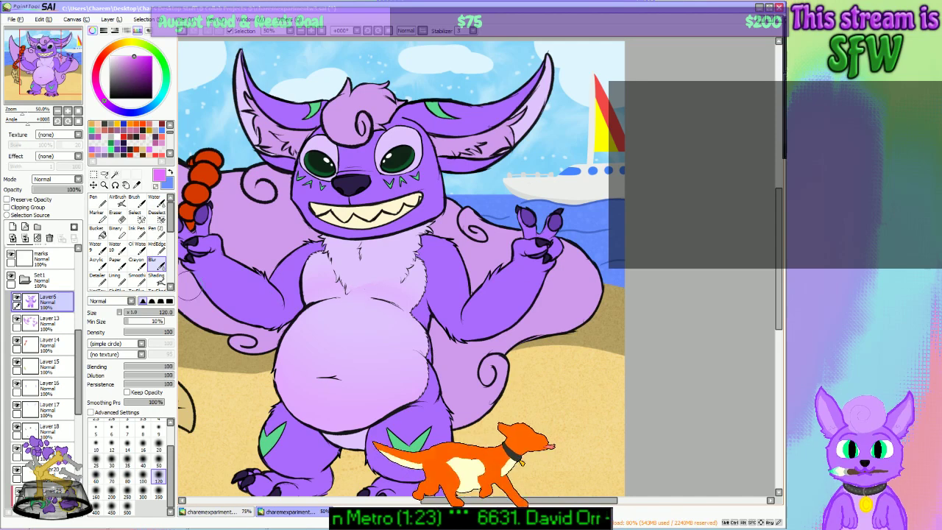
pyautogui.click(156, 278)
pyautogui.moveTo(355, 275); pyautogui.dragTo(369, 278)
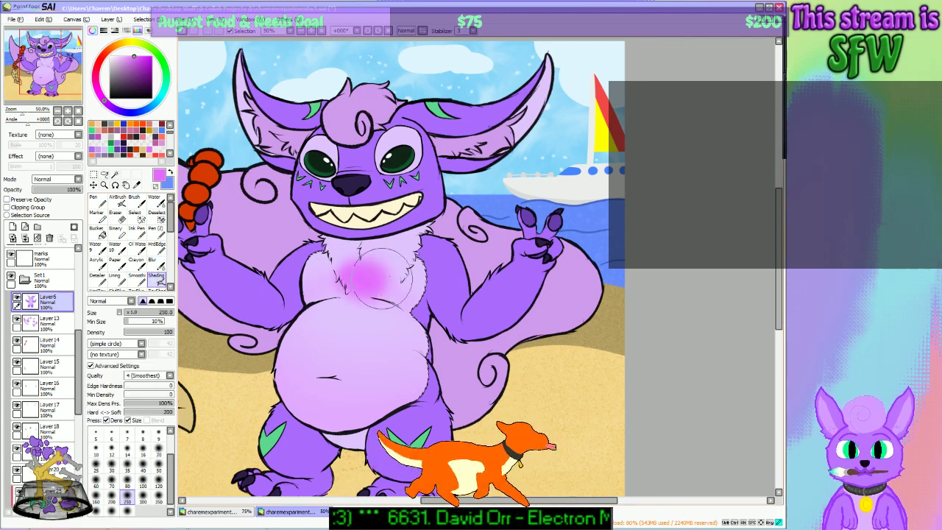
pyautogui.hotkey('ctrl', 'z')
# Step: Add a new layer above Layer6, clip it to Layer6, and set its opacity to 30%
pyautogui.click(12, 226)
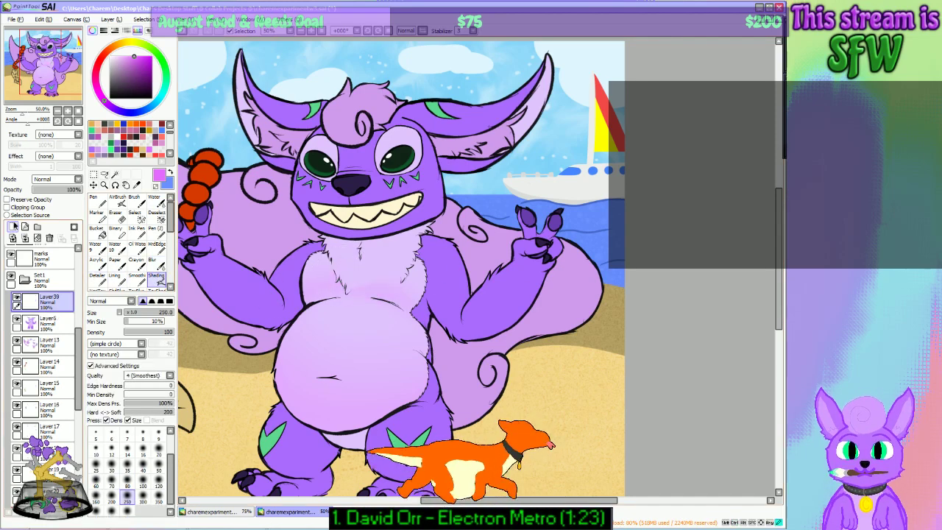
pyautogui.click(30, 208)
pyautogui.click(44, 190)
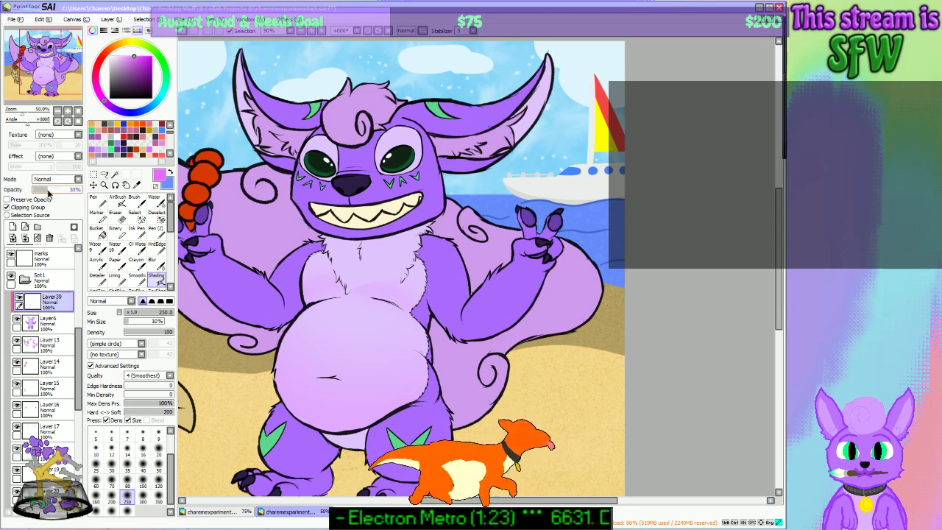
# Step: Try soft pink Shading strokes across the lower chest on clipped Layer39, and undo them
pyautogui.moveTo(357, 280); pyautogui.dragTo(410, 274)
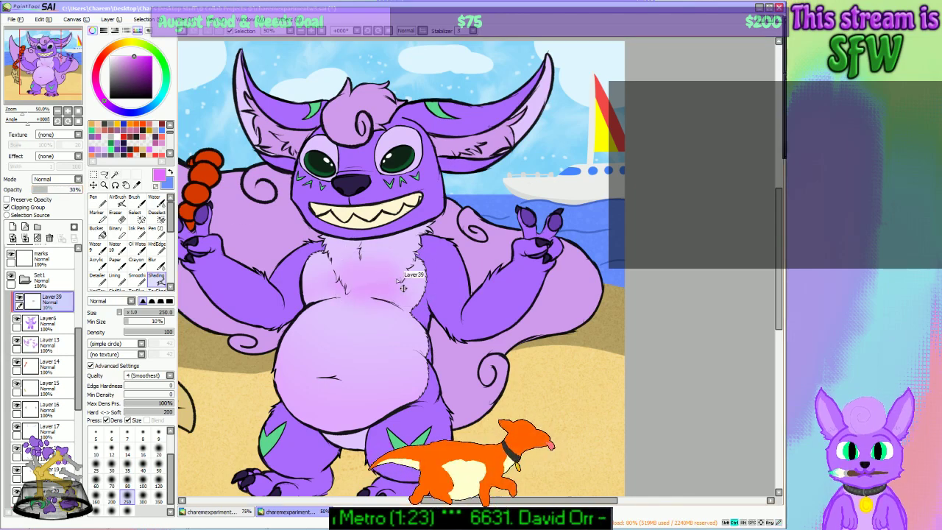
pyautogui.hotkey('ctrl', 'z')
pyautogui.click(157, 262)
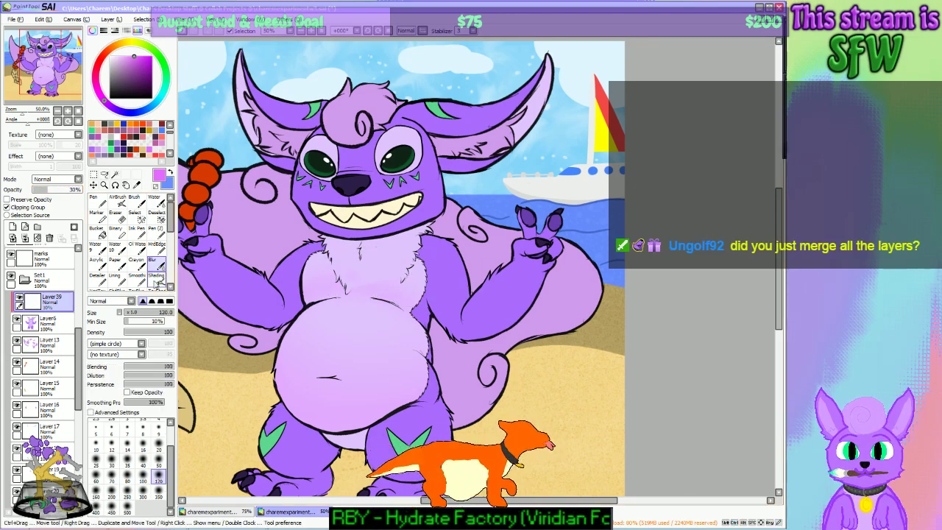
pyautogui.click(33, 321)
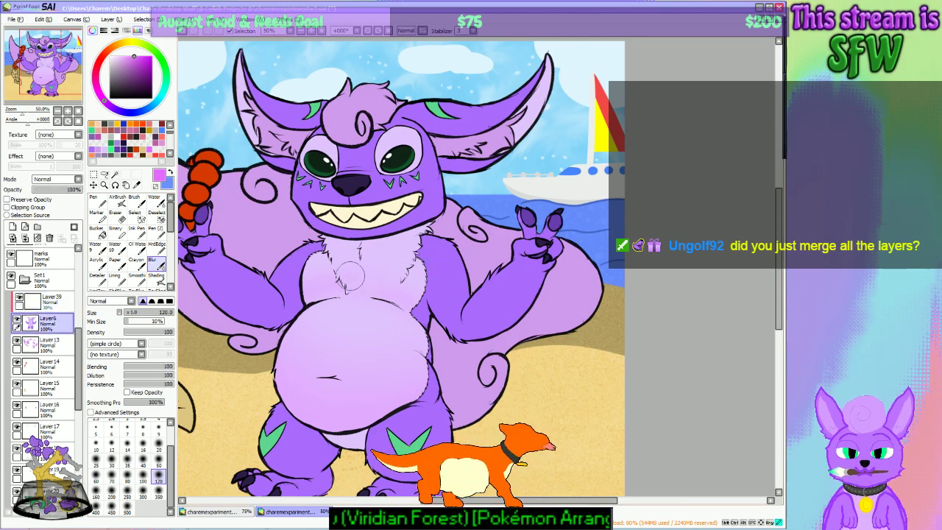
pyautogui.click(44, 300)
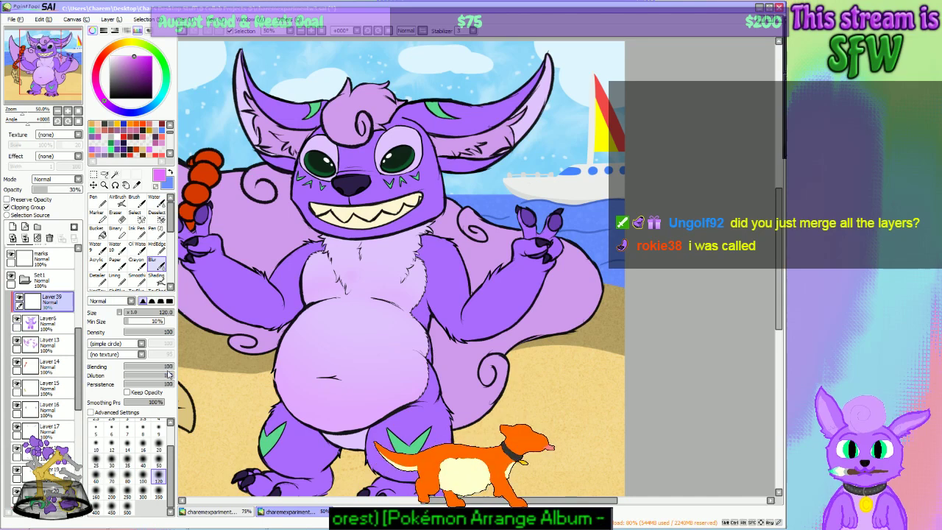
pyautogui.click(157, 278)
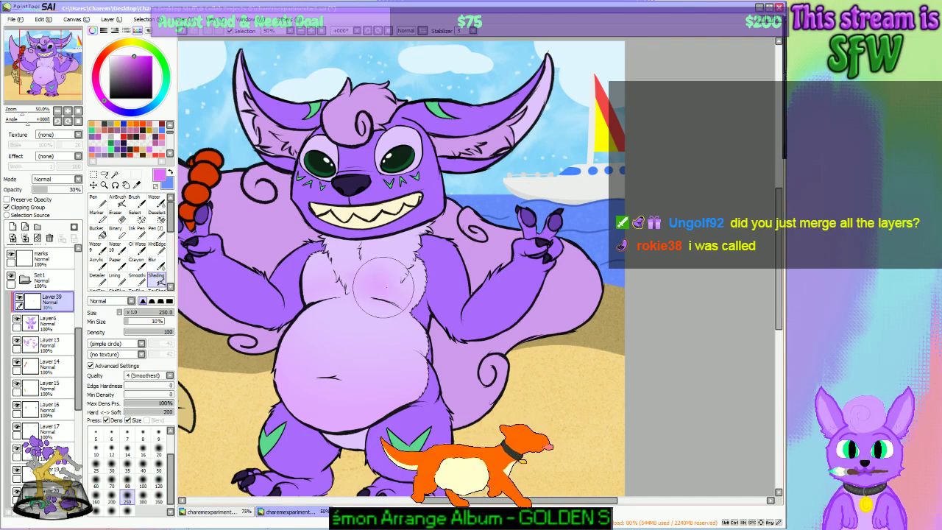
pyautogui.moveTo(352, 284)
pyautogui.mouseDown()
pyautogui.moveTo(412, 278)
pyautogui.moveTo(428, 286)
pyautogui.moveTo(336, 294)
pyautogui.moveTo(332, 277)
pyautogui.moveTo(320, 286)
pyautogui.moveTo(420, 290)
pyautogui.moveTo(375, 279)
pyautogui.moveTo(320, 283)
pyautogui.moveTo(390, 283)
pyautogui.mouseUp()
pyautogui.hotkey('ctrl', 'z')
pyautogui.hotkey('ctrl', 'z')
pyautogui.hotkey('ctrl', 'z')
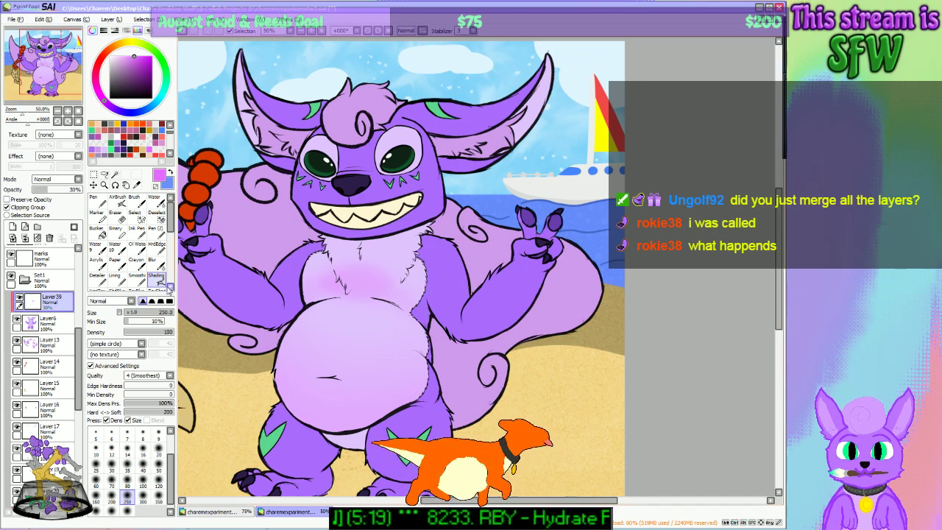
# Step: Shade the lower chest in soft pink on Layer39 and blend it with the Blur brush at size 120
pyautogui.moveTo(404, 282)
pyautogui.mouseDown()
pyautogui.moveTo(335, 284)
pyautogui.moveTo(344, 285)
pyautogui.mouseUp()
pyautogui.click(152, 259)
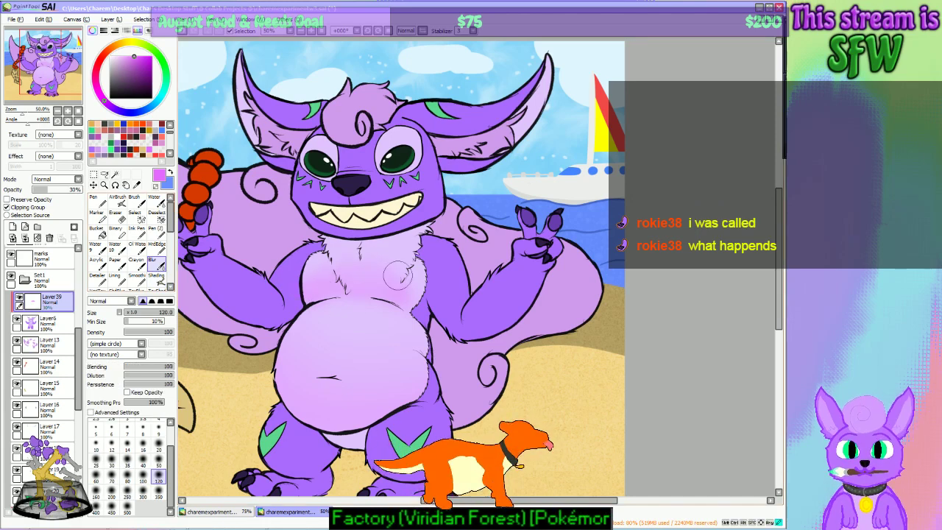
pyautogui.moveTo(407, 285)
pyautogui.mouseDown()
pyautogui.moveTo(383, 286)
pyautogui.moveTo(414, 289)
pyautogui.mouseUp()
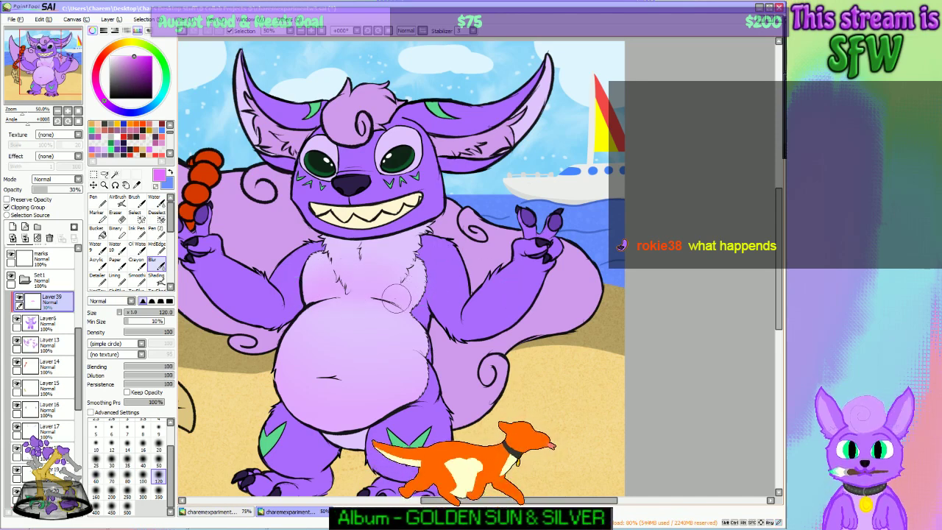
# Step: Review the whole illustration and set the Blur brush to size 160
pyautogui.moveTo(73, 75)
pyautogui.mouseDown()
pyautogui.moveTo(53, 73)
pyautogui.moveTo(71, 74)
pyautogui.mouseUp()
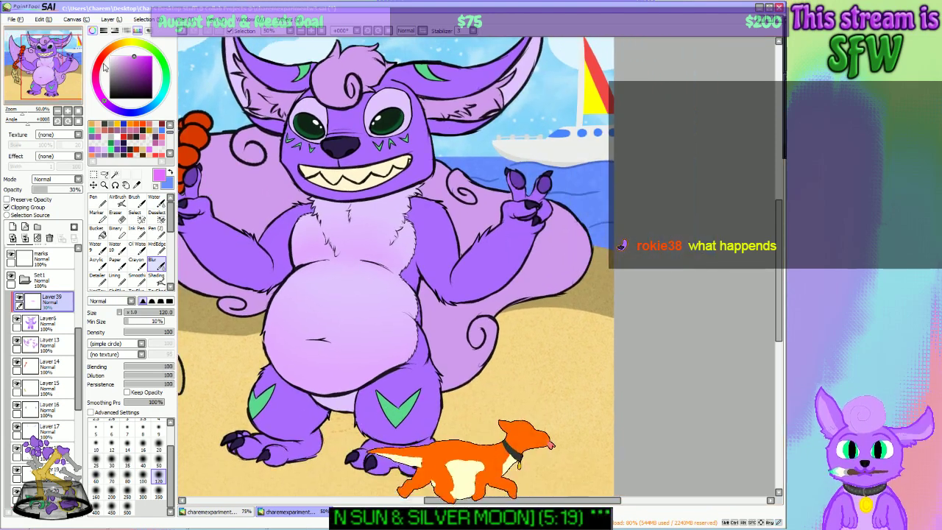
pyautogui.click(300, 30)
pyautogui.click(300, 31)
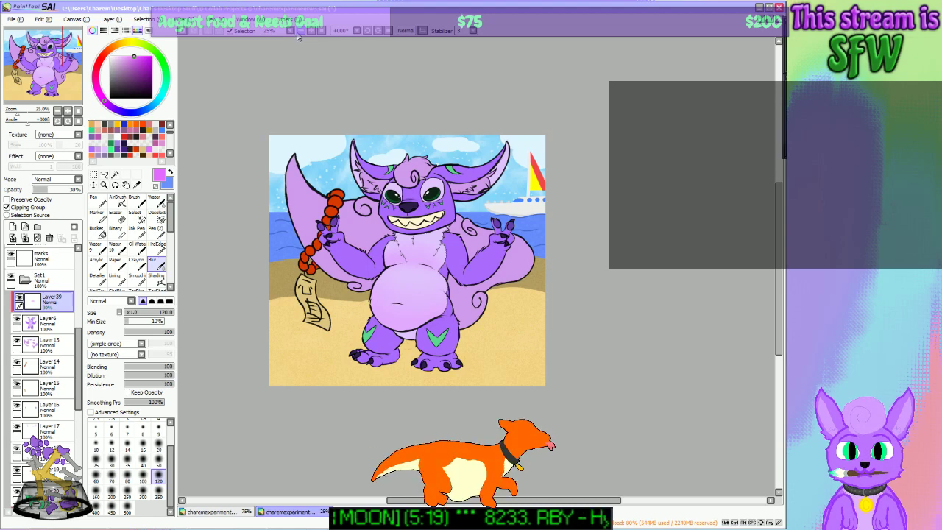
pyautogui.click(316, 32)
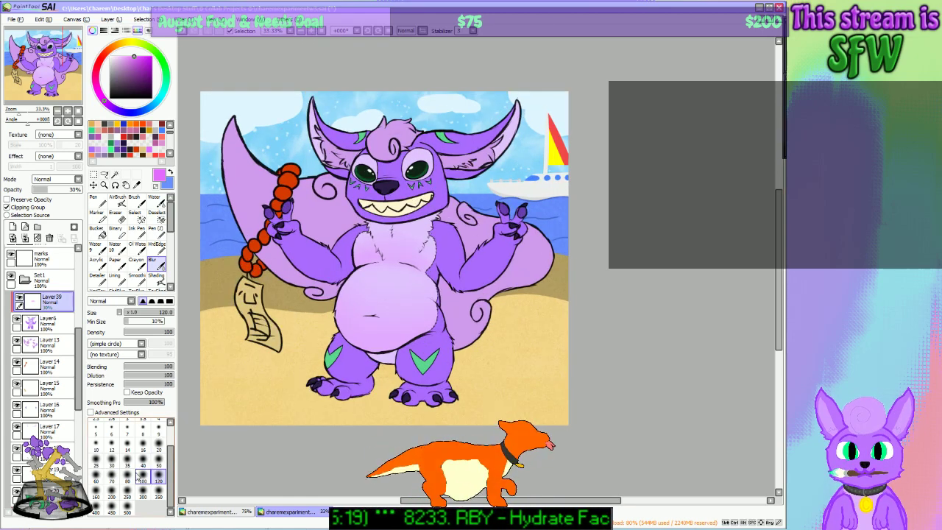
pyautogui.click(96, 492)
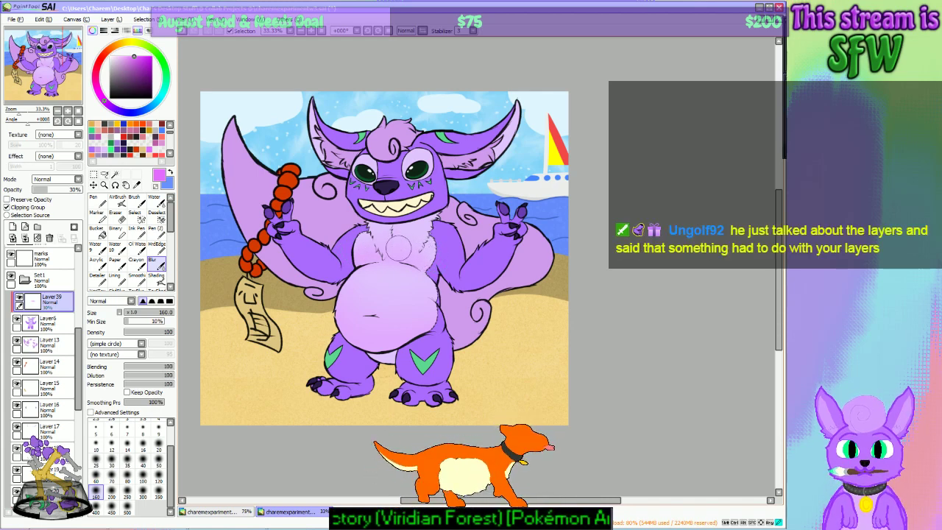
# Step: Examine the chest and belly shading at several zoom levels
pyautogui.click(311, 31)
pyautogui.click(310, 31)
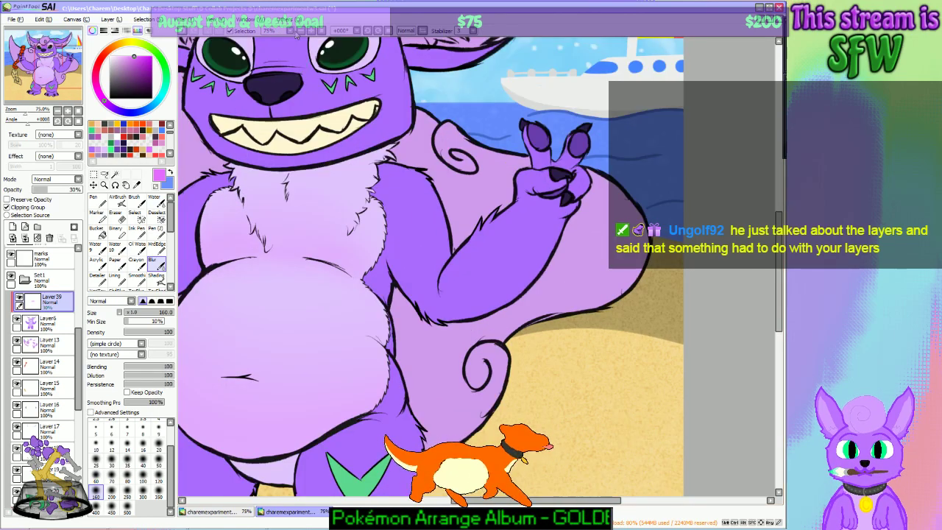
pyautogui.click(296, 32)
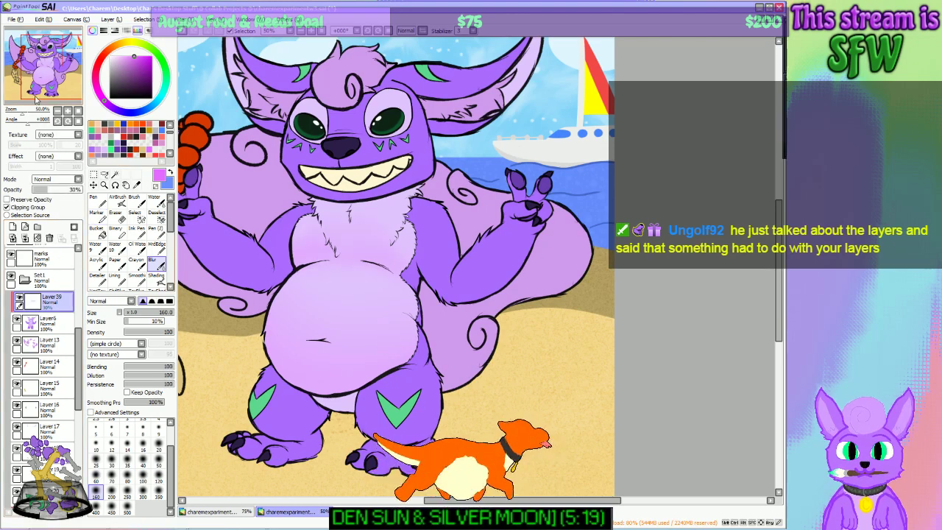
pyautogui.moveTo(61, 84)
pyautogui.mouseDown()
pyautogui.moveTo(35, 83)
pyautogui.moveTo(66, 94)
pyautogui.moveTo(57, 91)
pyautogui.moveTo(62, 101)
pyautogui.mouseUp()
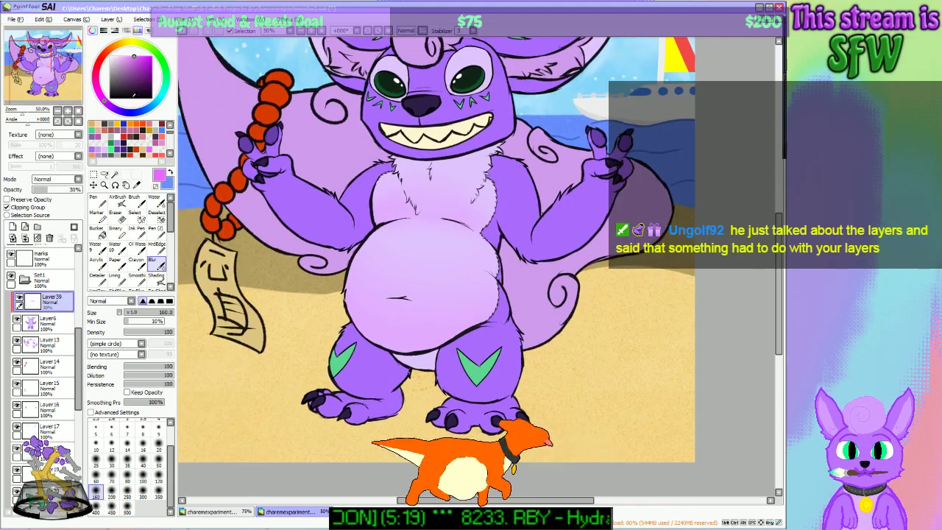
pyautogui.click(308, 30)
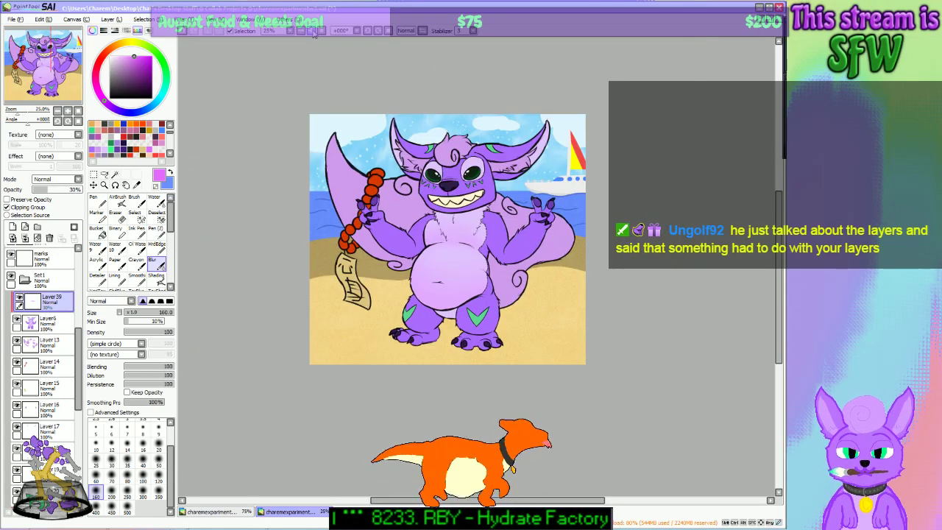
pyautogui.click(313, 31)
pyautogui.click(313, 30)
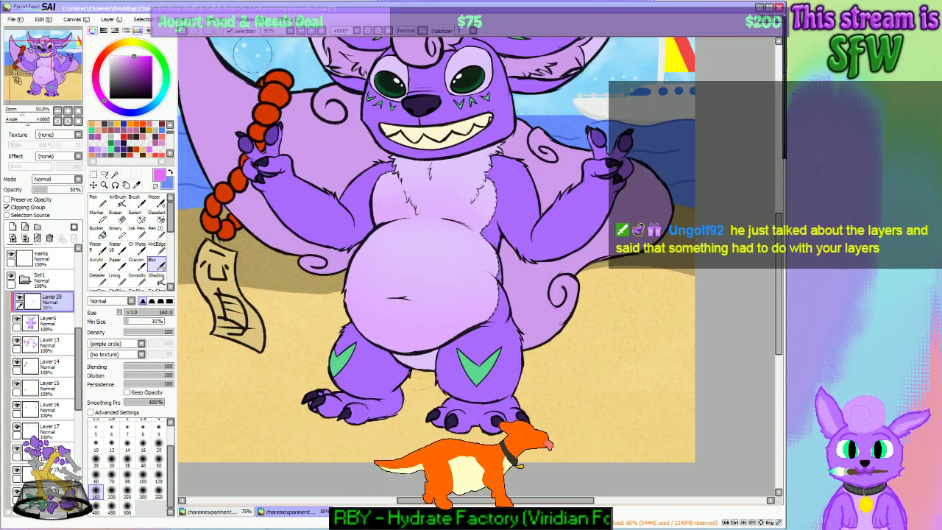
pyautogui.moveTo(52, 86); pyautogui.dragTo(45, 74)
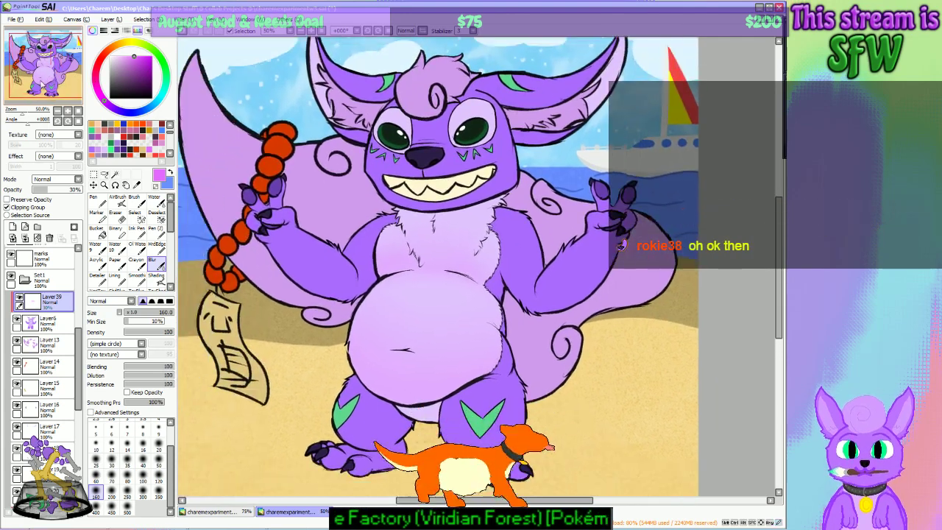
# Step: Try the Shading brush at size 120, restore it to size 250, and return to the Blur brush
pyautogui.click(156, 278)
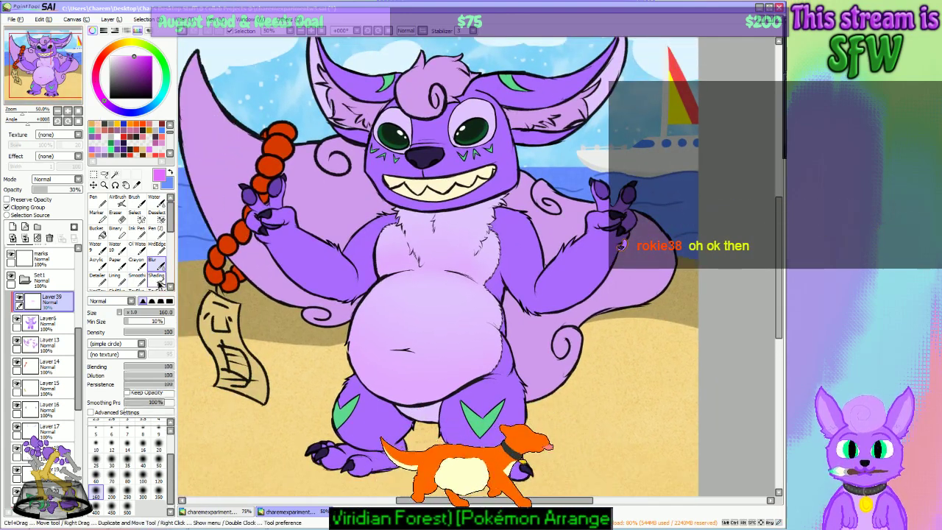
pyautogui.click(159, 482)
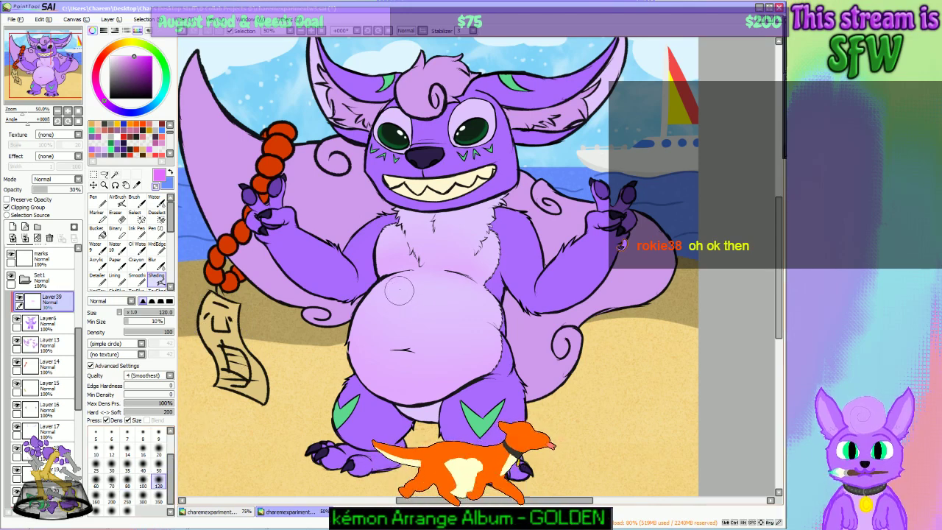
pyautogui.click(127, 497)
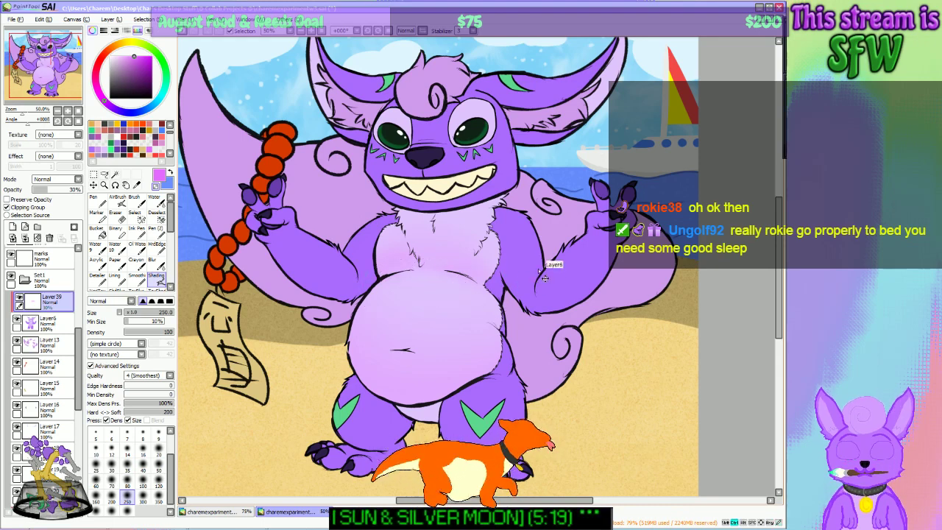
pyautogui.click(153, 262)
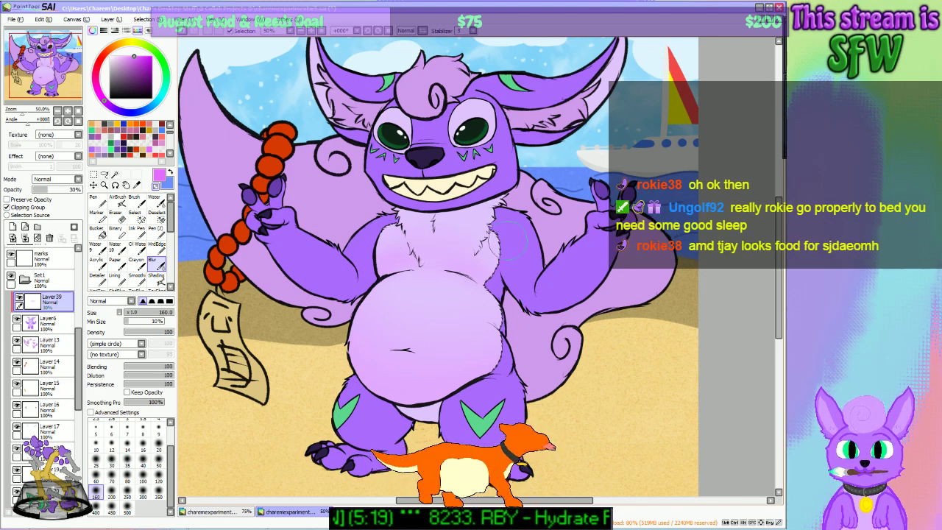
# Step: Review the whole creature zoomed out and check Layer6 by toggling its visibility
pyautogui.click(62, 86)
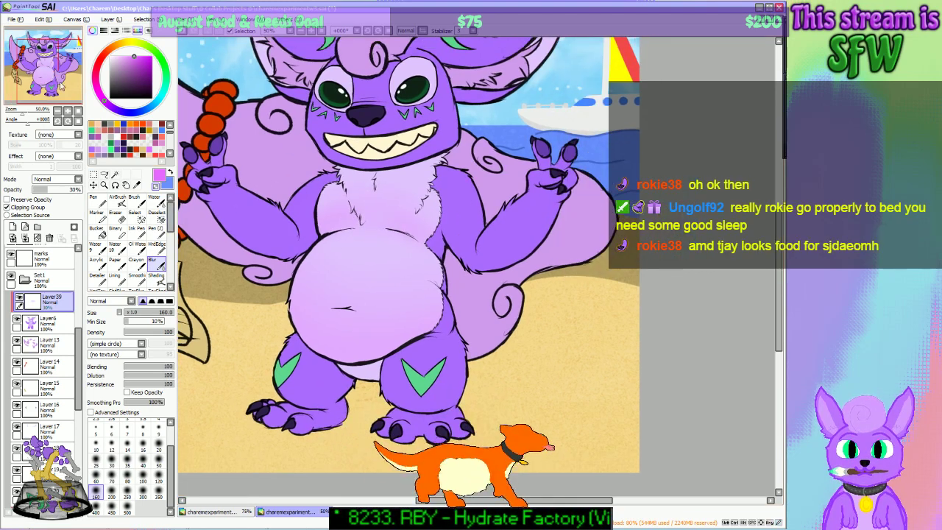
pyautogui.scroll(-2, 307, 42)
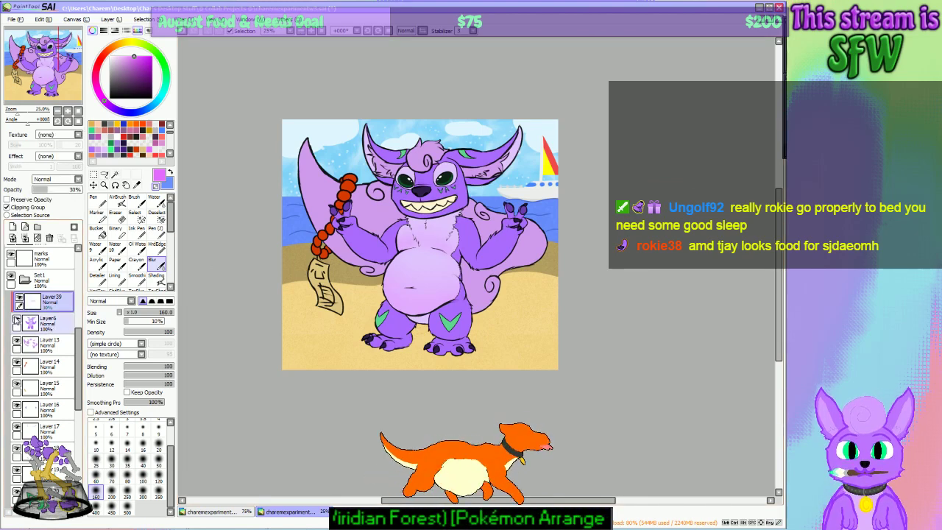
pyautogui.click(17, 319)
pyautogui.click(17, 320)
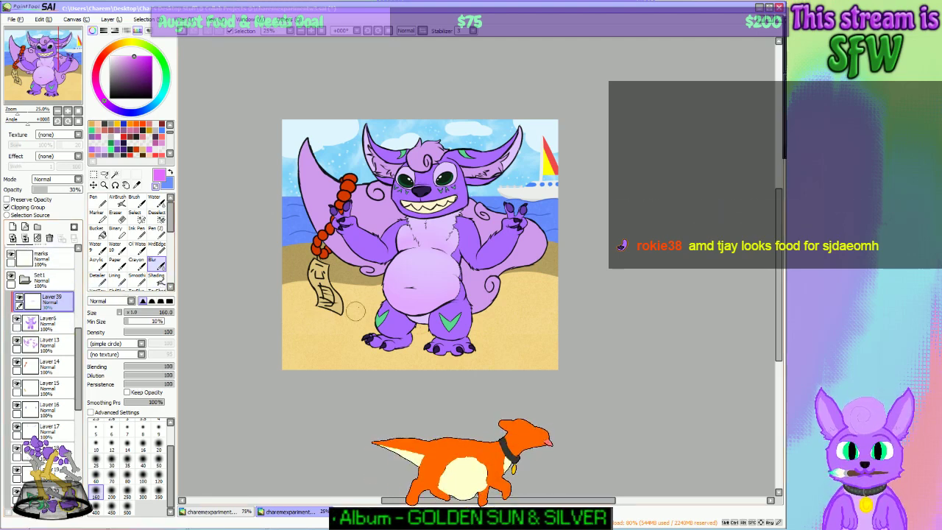
# Step: Switch to the Eraser and set its size to 20
pyautogui.click(312, 31)
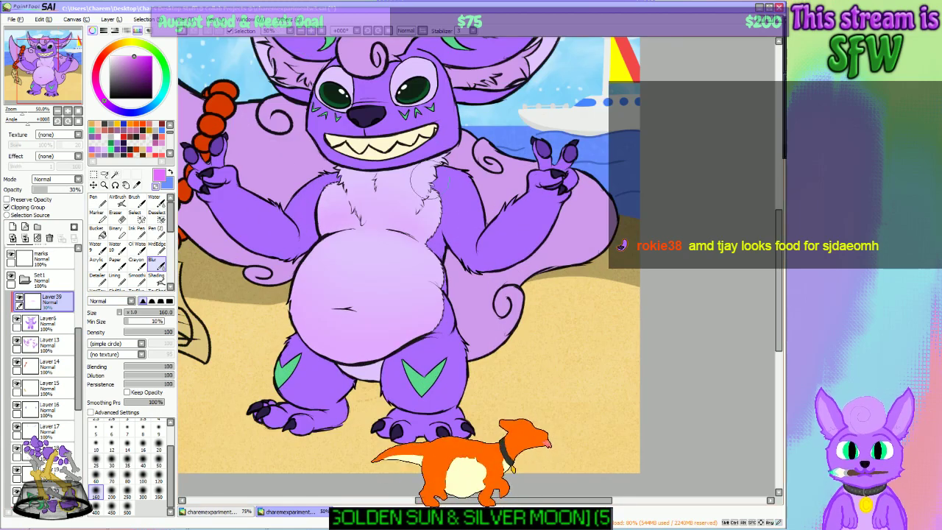
pyautogui.click(116, 215)
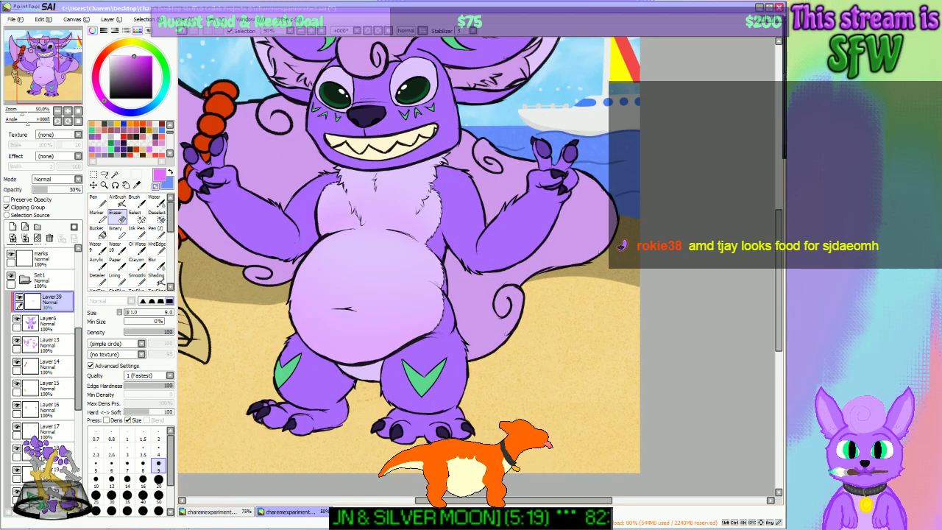
pyautogui.click(158, 479)
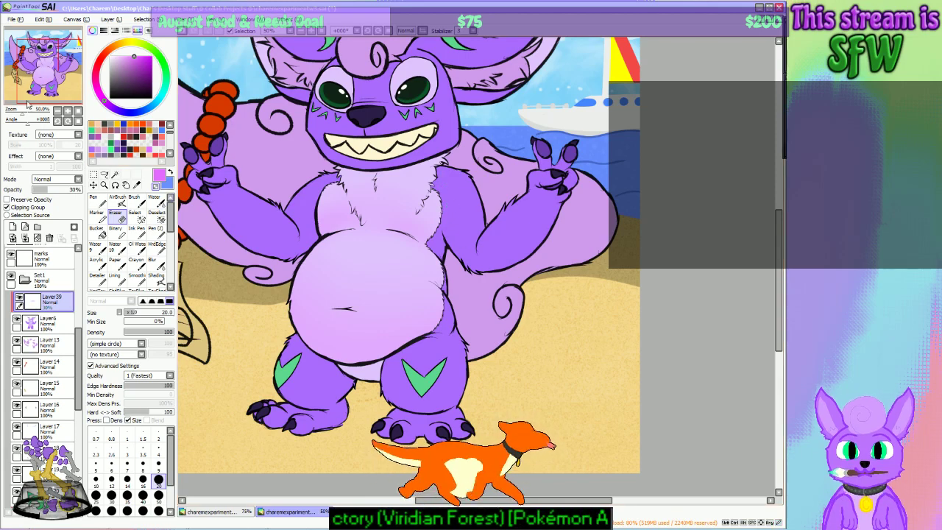
pyautogui.moveTo(49, 84); pyautogui.dragTo(47, 81)
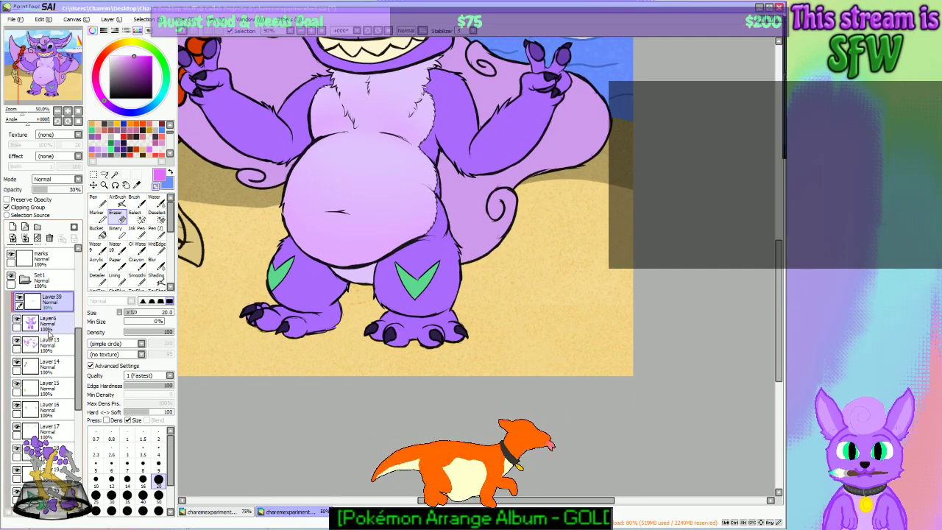
# Step: Select the light patch between the creature's legs with the Magic Wand and shade it on Layer39 using the Shading brush at size 120
pyautogui.click(115, 175)
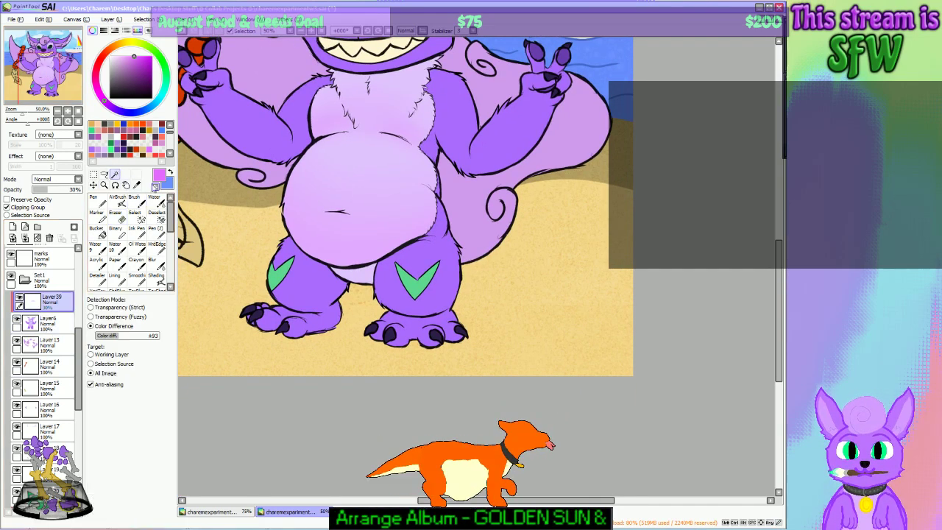
pyautogui.click(364, 289)
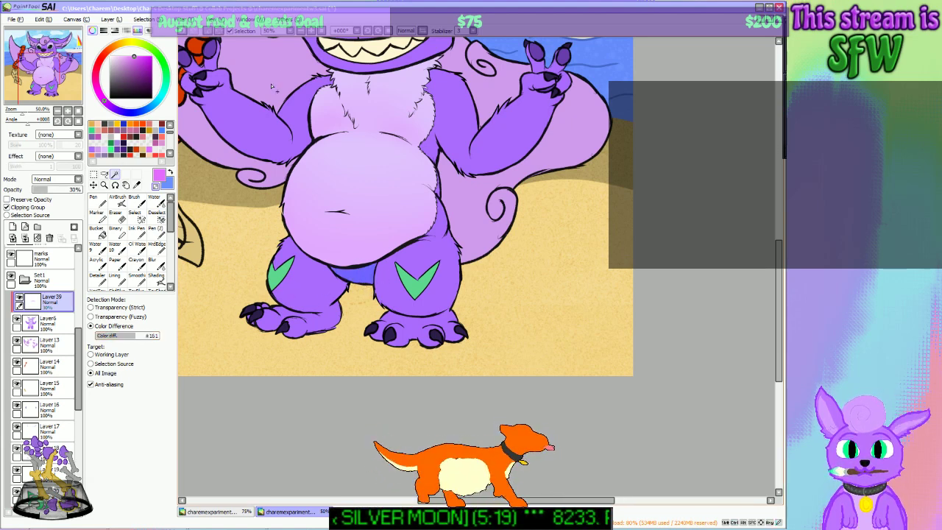
pyautogui.click(312, 32)
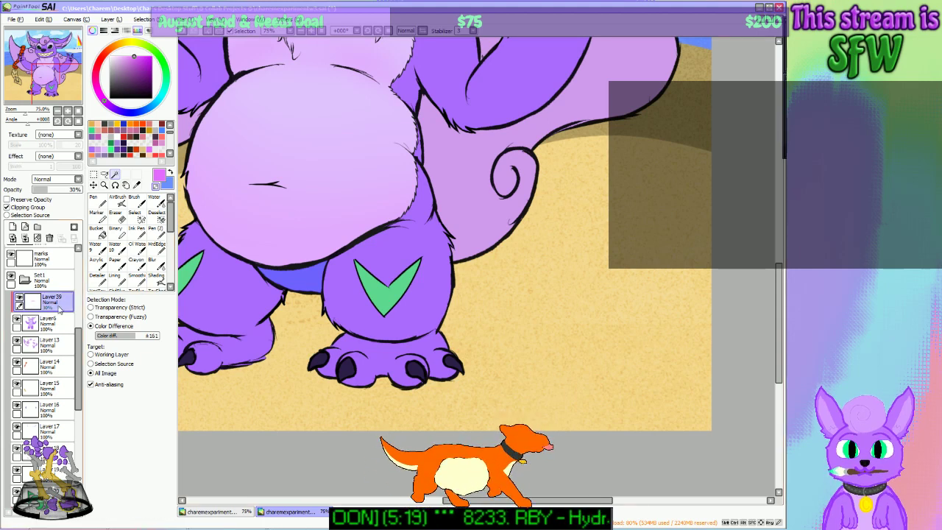
pyautogui.click(156, 278)
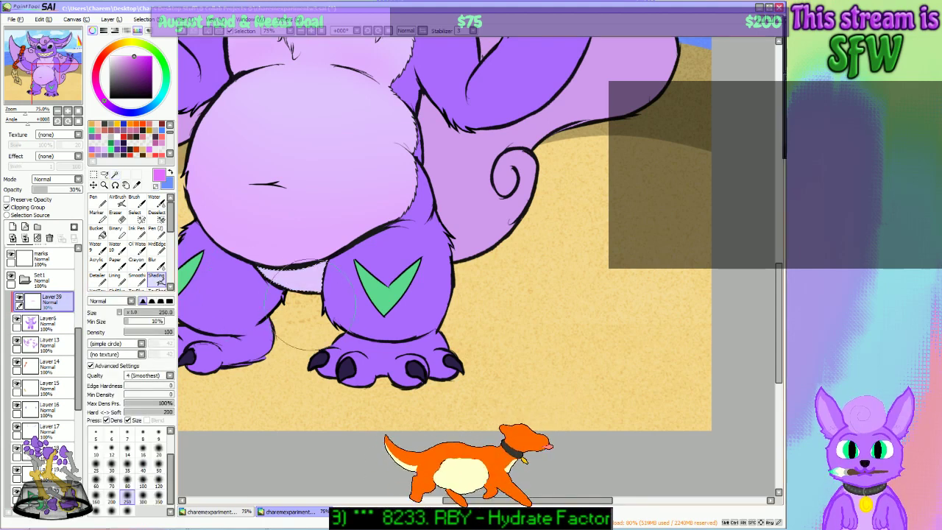
pyautogui.click(158, 482)
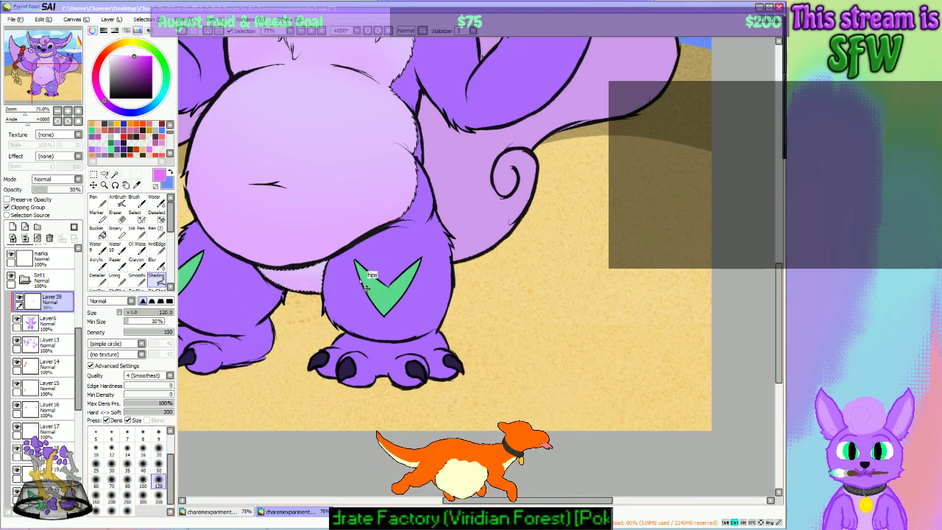
# Step: Soften the shading on the patch under the belly with the Blur brush, trying size 120 and settling on size 80
pyautogui.click(156, 264)
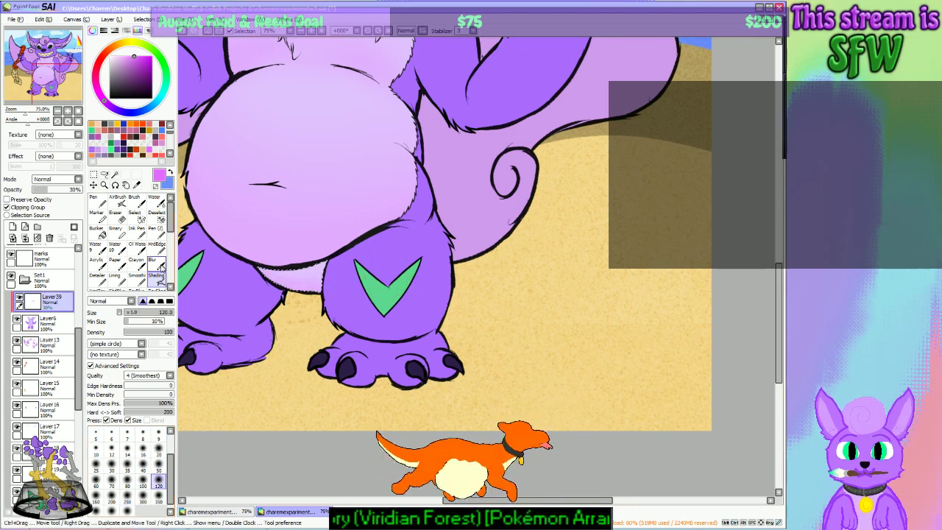
pyautogui.click(158, 476)
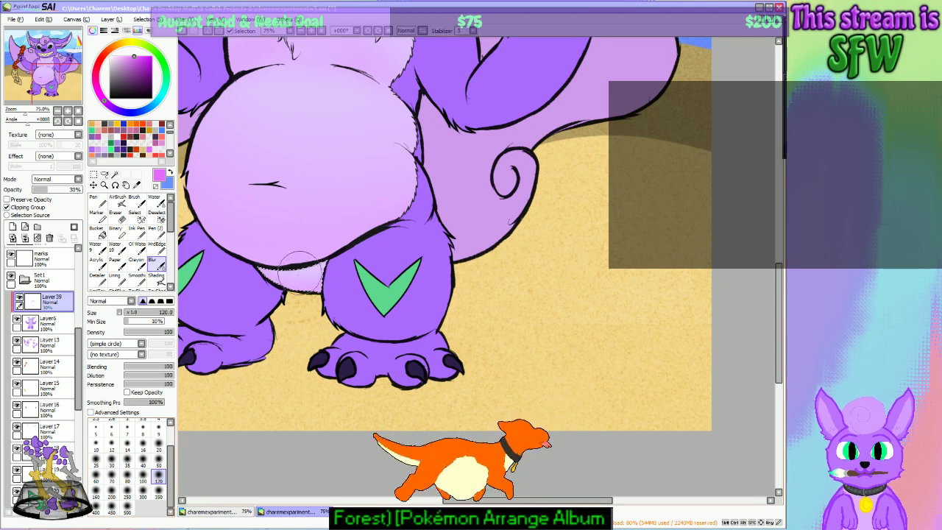
pyautogui.click(127, 474)
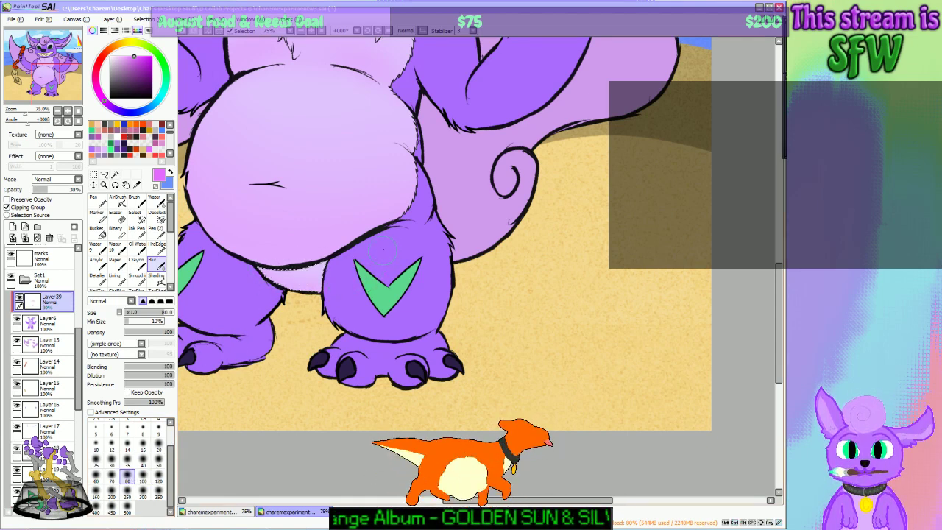
# Step: Clear the selection, remove the empty layer above Layer39 and review the creature
pyautogui.click(139, 19)
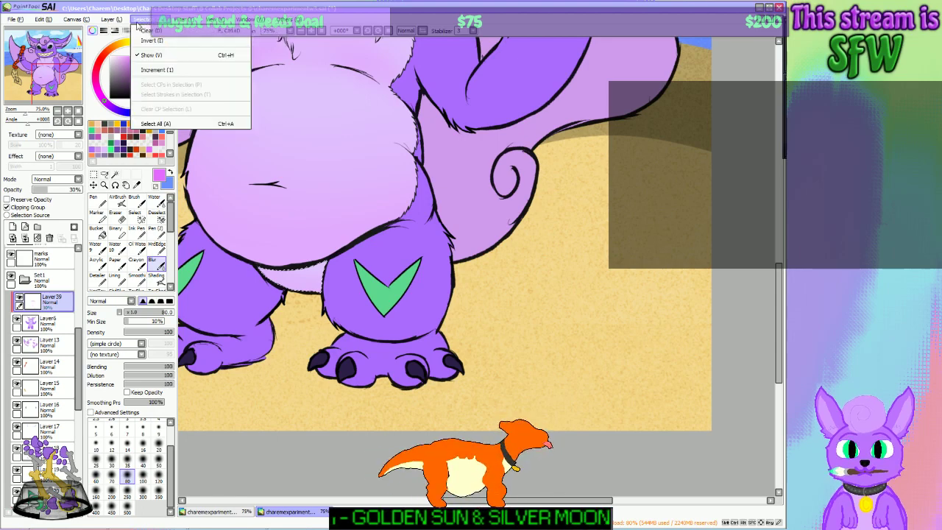
pyautogui.click(137, 31)
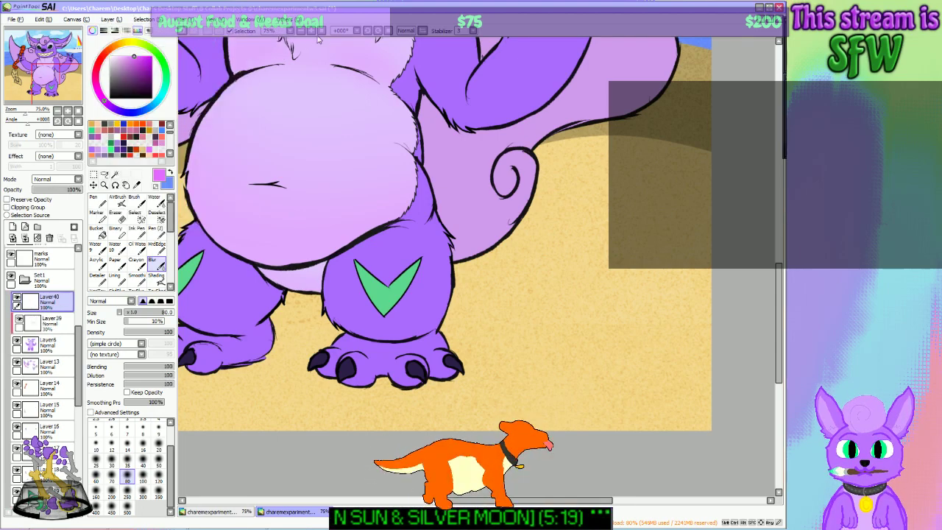
pyautogui.scroll(-3, 317, 41)
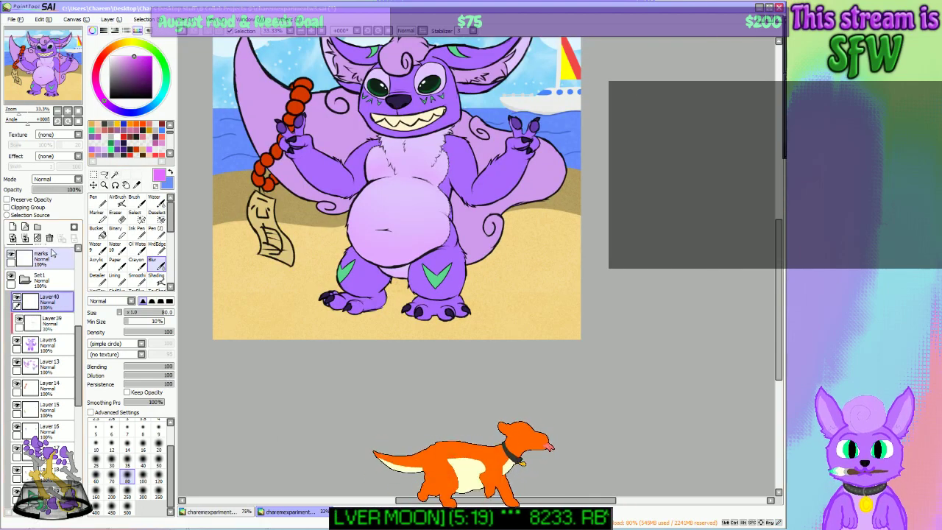
pyautogui.click(49, 238)
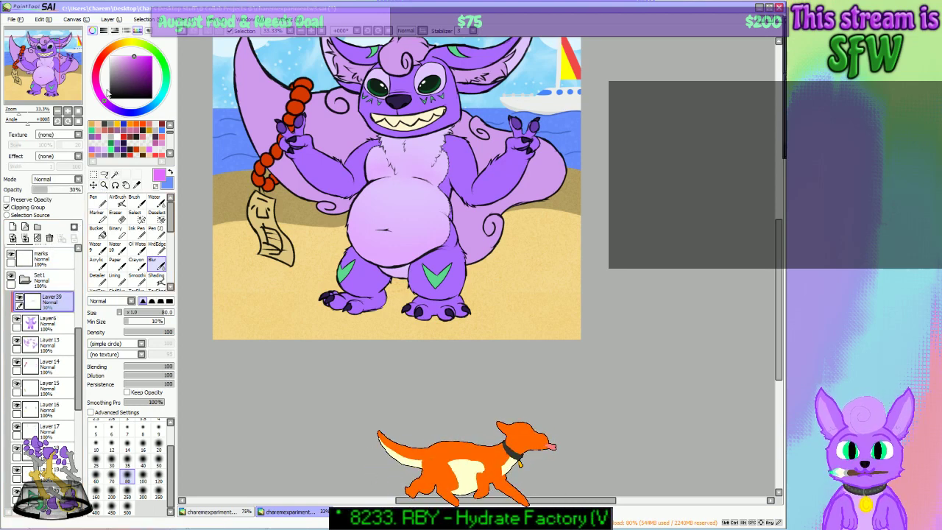
pyautogui.moveTo(65, 83); pyautogui.dragTo(79, 78)
pyautogui.scroll(3, 73, 86)
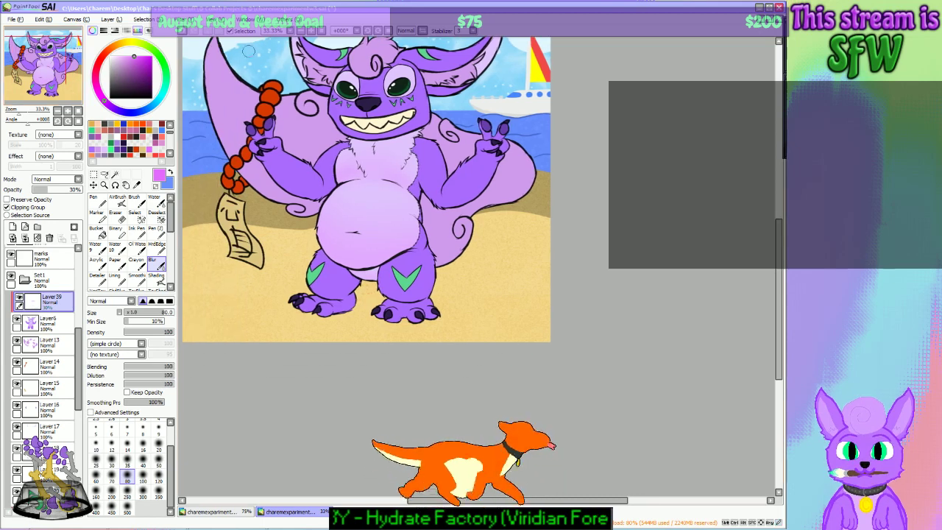
# Step: Undo the layer and selection changes to bring back the selected patch on Layer39
pyautogui.hotkey('ctrl', 'z')
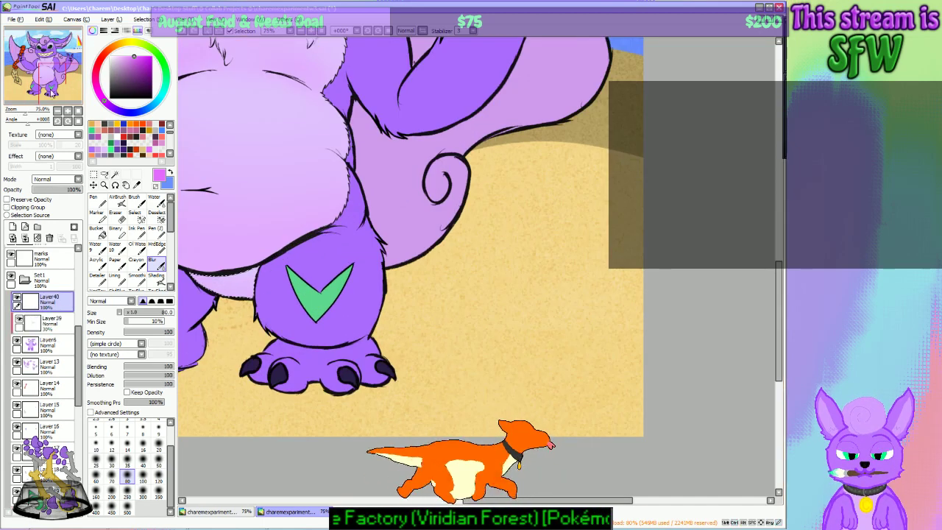
pyautogui.moveTo(52, 89); pyautogui.dragTo(40, 89)
pyautogui.hotkey('ctrl', 'z')
pyautogui.hotkey('ctrl', 'z')
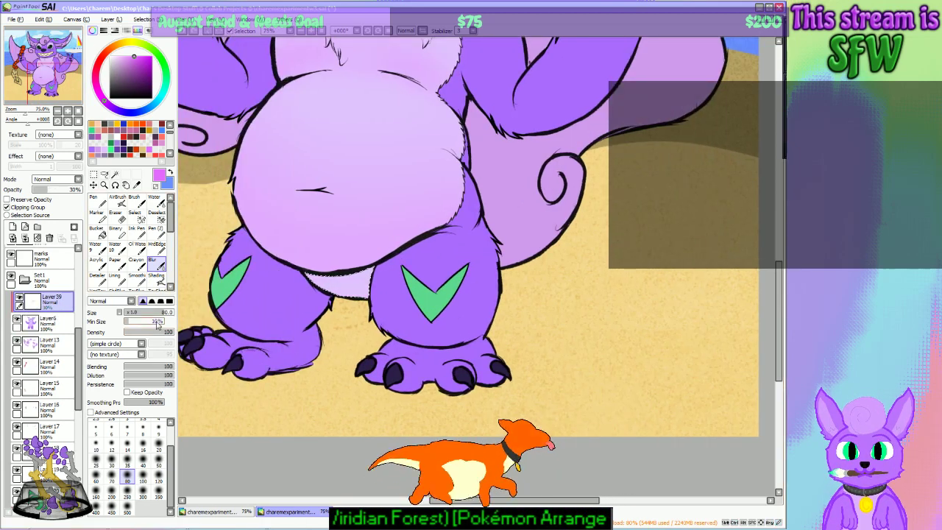
# Step: Shade the selected patch under the belly with the Shading brush at size 120 and clear the selection
pyautogui.click(156, 278)
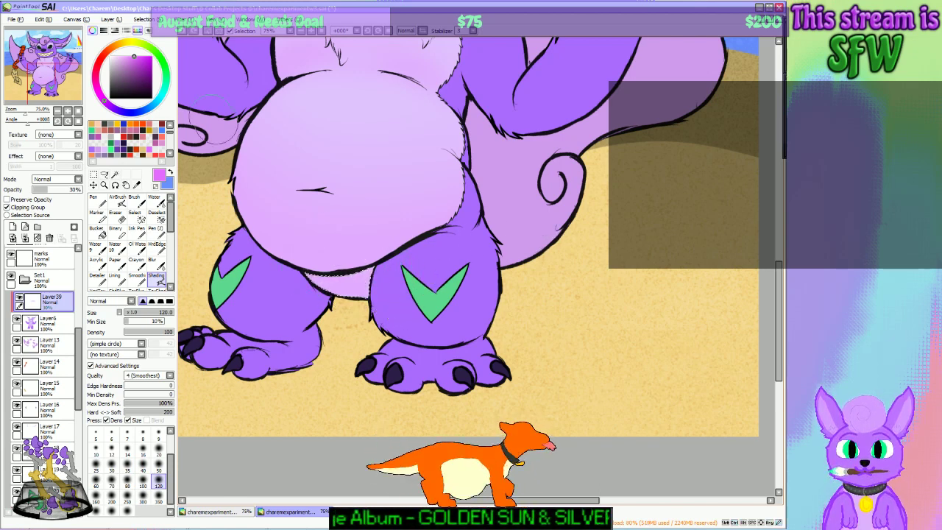
pyautogui.click(149, 19)
pyautogui.click(155, 31)
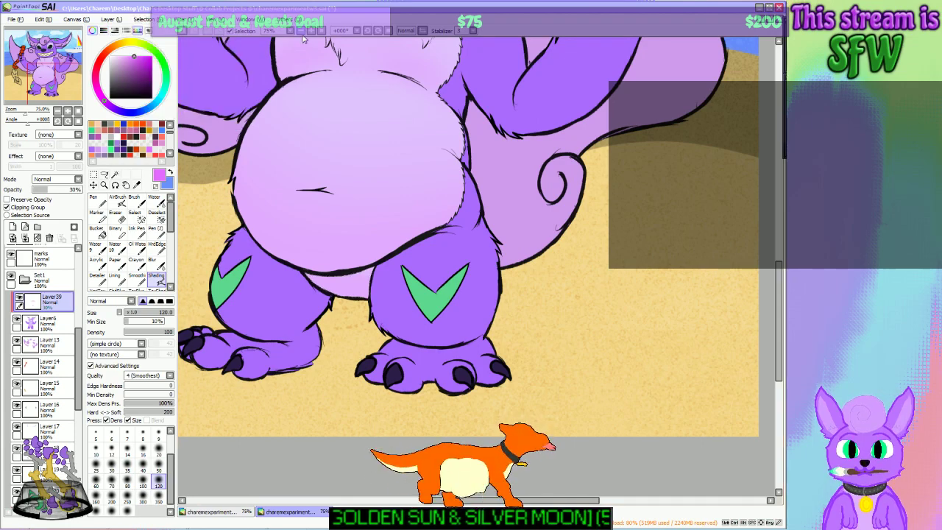
pyautogui.scroll(-4, 303, 39)
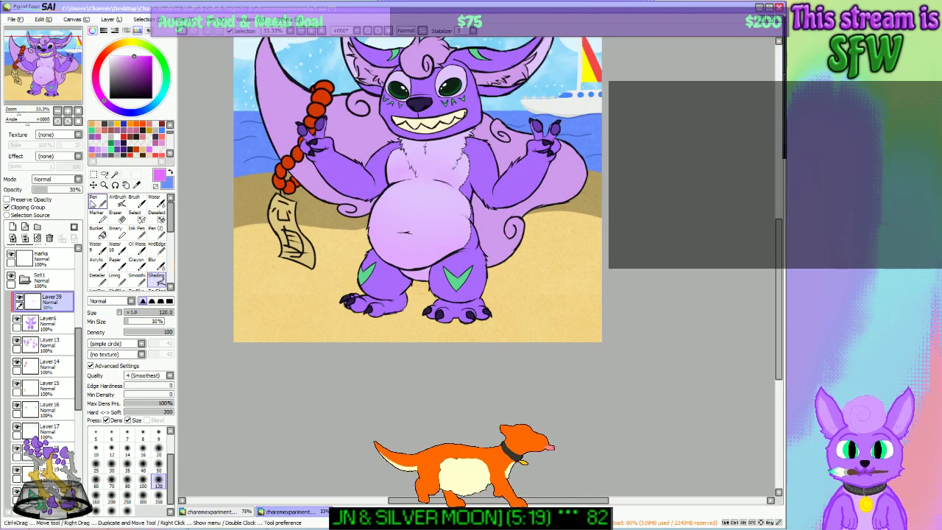
# Step: Compare the body with and without Layer39's shading by toggling that layer's visibility, and examine the whole creature
pyautogui.click(19, 302)
pyautogui.click(20, 302)
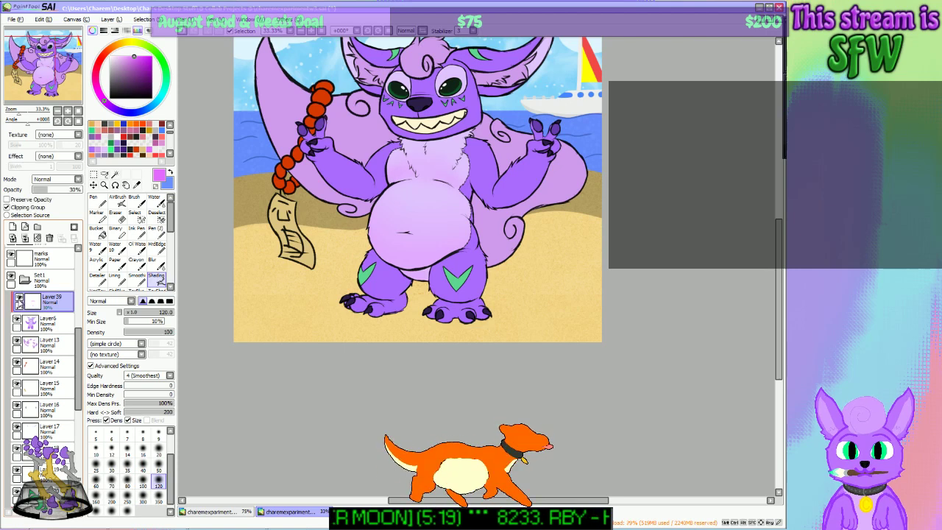
pyautogui.click(20, 303)
pyautogui.click(20, 302)
pyautogui.click(20, 302)
pyautogui.click(19, 302)
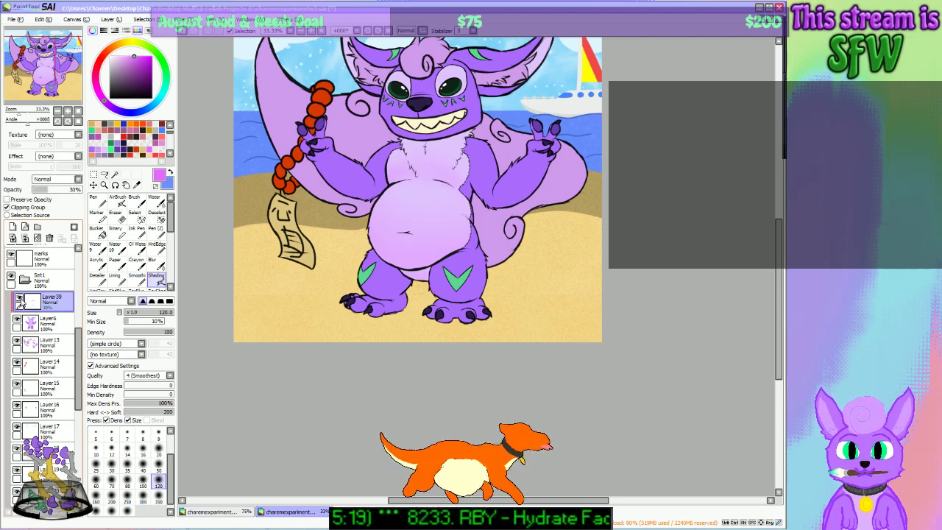
pyautogui.click(19, 302)
pyautogui.click(19, 302)
pyautogui.moveTo(58, 73); pyautogui.dragTo(51, 94)
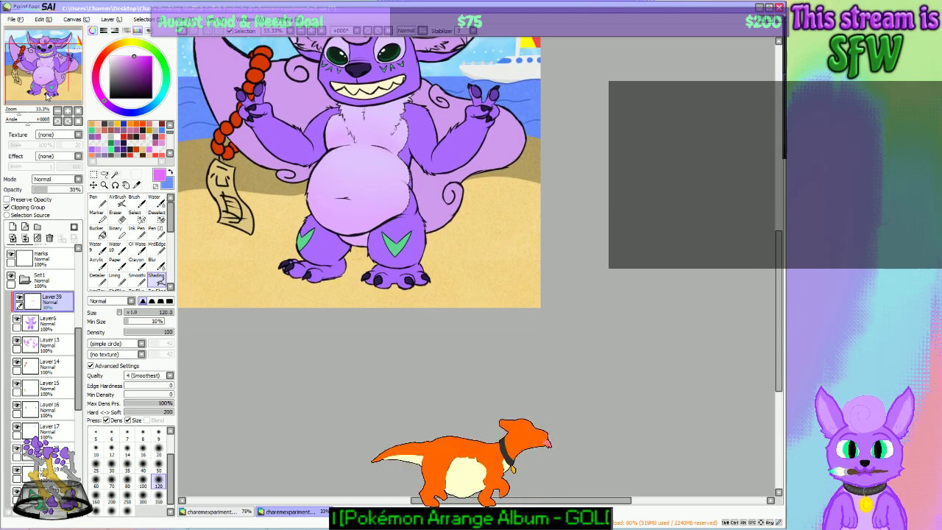
pyautogui.moveTo(35, 78)
pyautogui.mouseDown()
pyautogui.moveTo(28, 51)
pyautogui.moveTo(25, 79)
pyautogui.mouseUp()
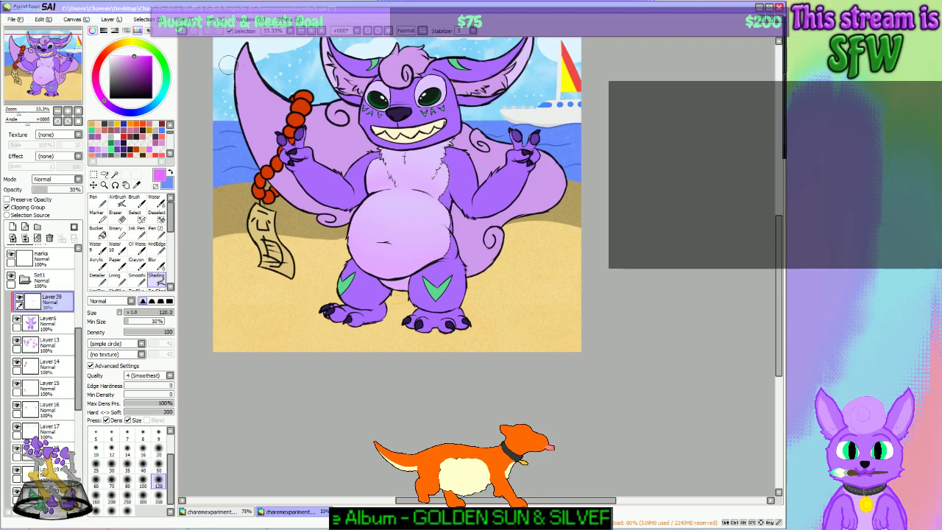
# Step: Rework the shading on the reselected patch between the legs with the size 120 Shading brush, and clear the selection
pyautogui.click(310, 31)
pyautogui.click(311, 31)
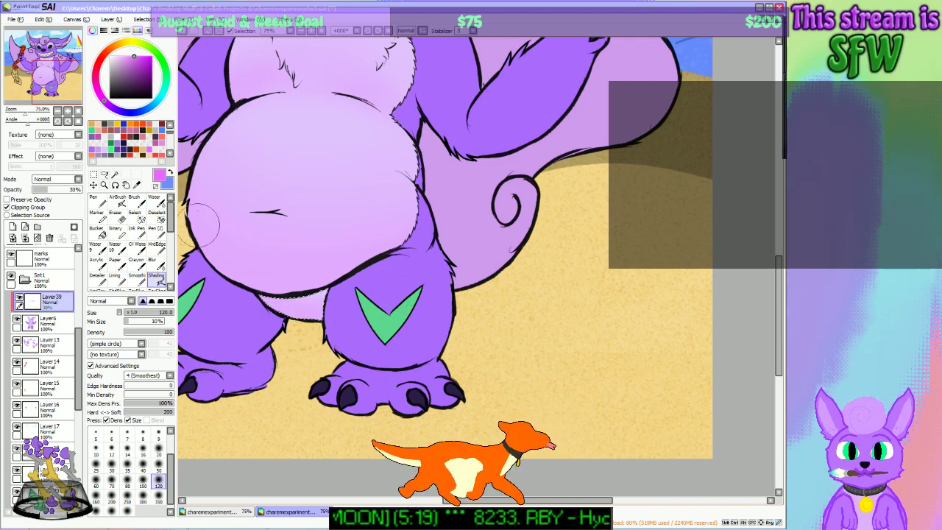
pyautogui.click(146, 19)
pyautogui.click(156, 30)
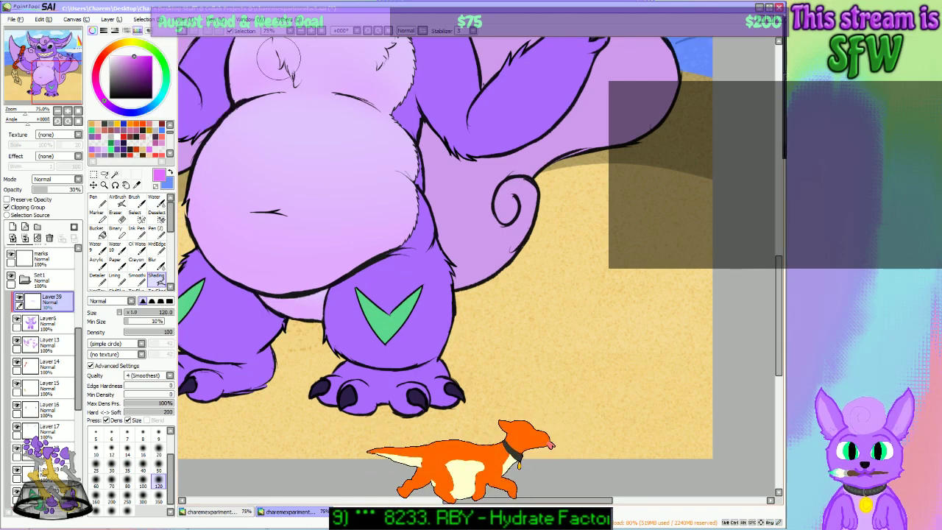
pyautogui.scroll(-3, 302, 34)
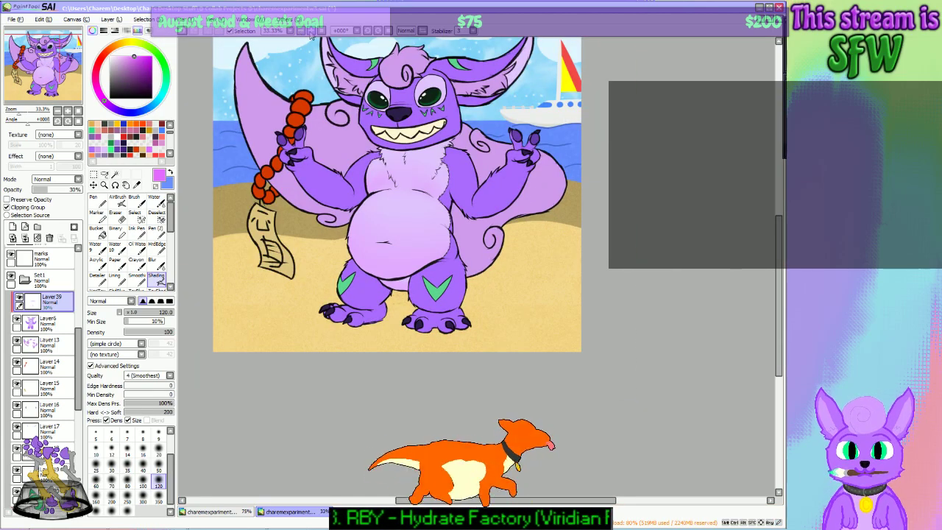
# Step: Bring back the patch's selection, blend its shading with the Blur brush at size 80, and deselect
pyautogui.scroll(3, 309, 34)
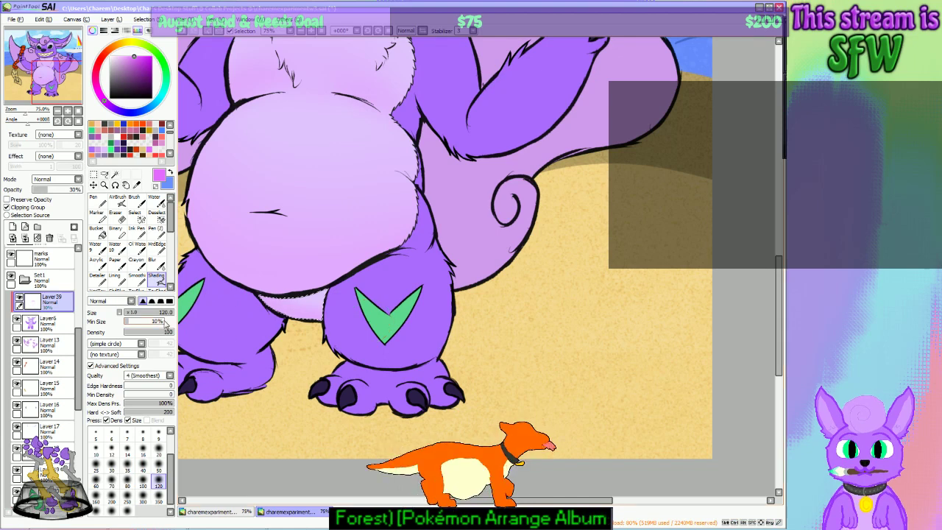
pyautogui.click(152, 262)
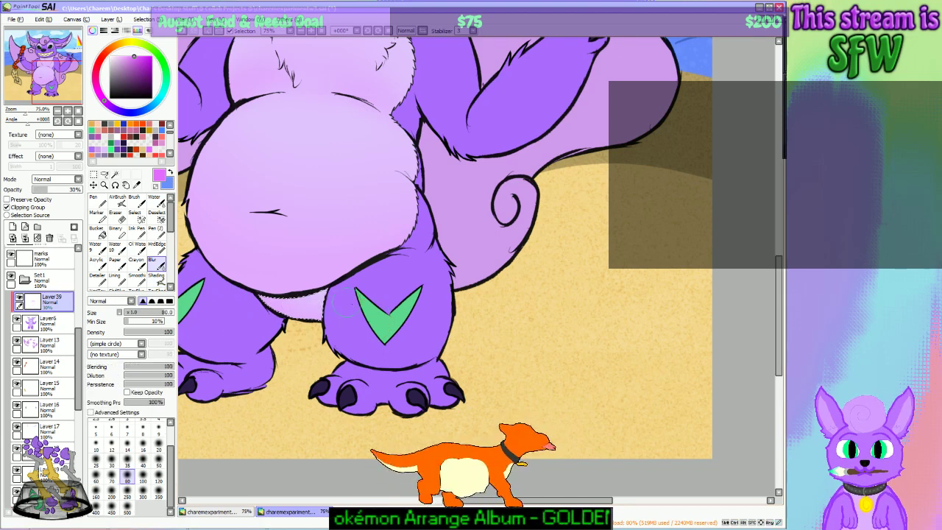
pyautogui.click(111, 20)
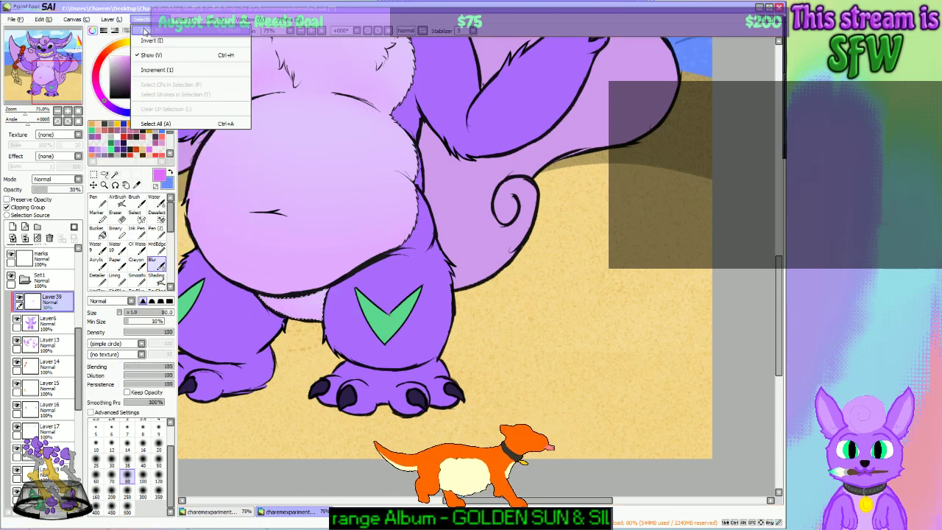
pyautogui.click(181, 31)
pyautogui.click(301, 31)
pyautogui.click(291, 30)
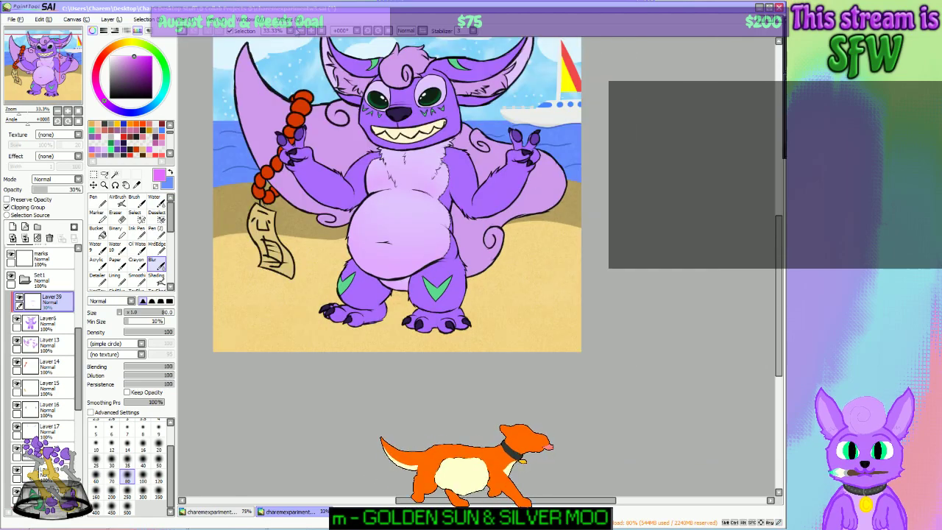
pyautogui.moveTo(42, 76)
pyautogui.mouseDown()
pyautogui.moveTo(42, 63)
pyautogui.moveTo(59, 65)
pyautogui.moveTo(39, 78)
pyautogui.moveTo(43, 87)
pyautogui.moveTo(48, 78)
pyautogui.mouseUp()
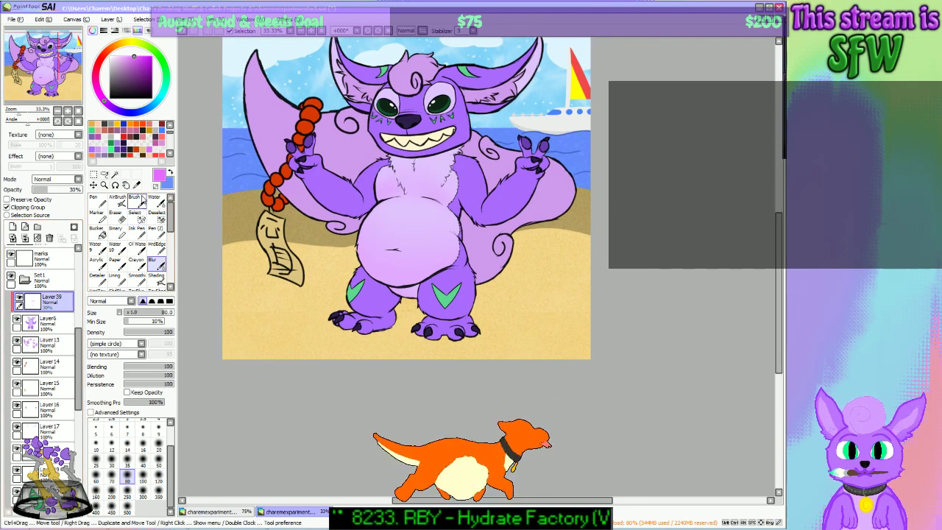
pyautogui.click(116, 176)
pyautogui.click(408, 236)
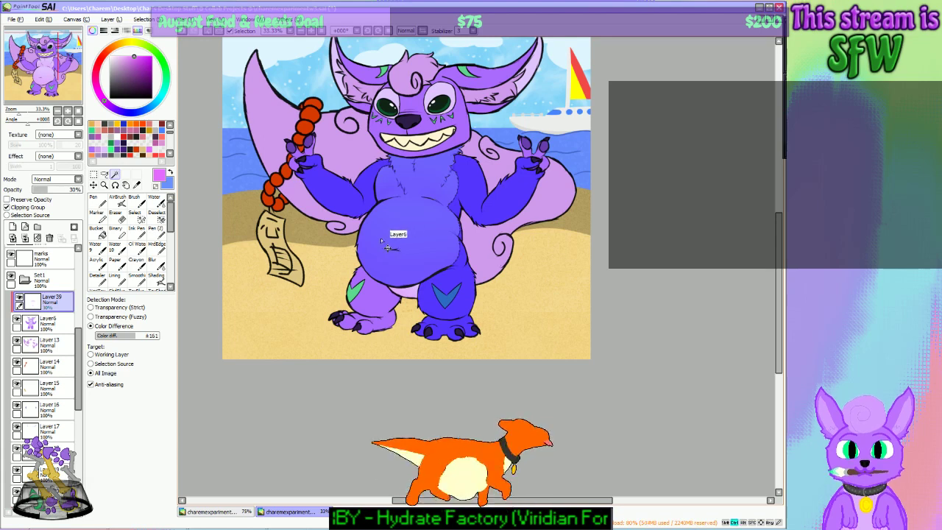
pyautogui.hotkey('ctrl', 'd')
# Step: Add a clipped layer above Layer39 and paint a soft pink glow on the belly with the Shading brush at size 500
pyautogui.click(13, 227)
pyautogui.click(31, 209)
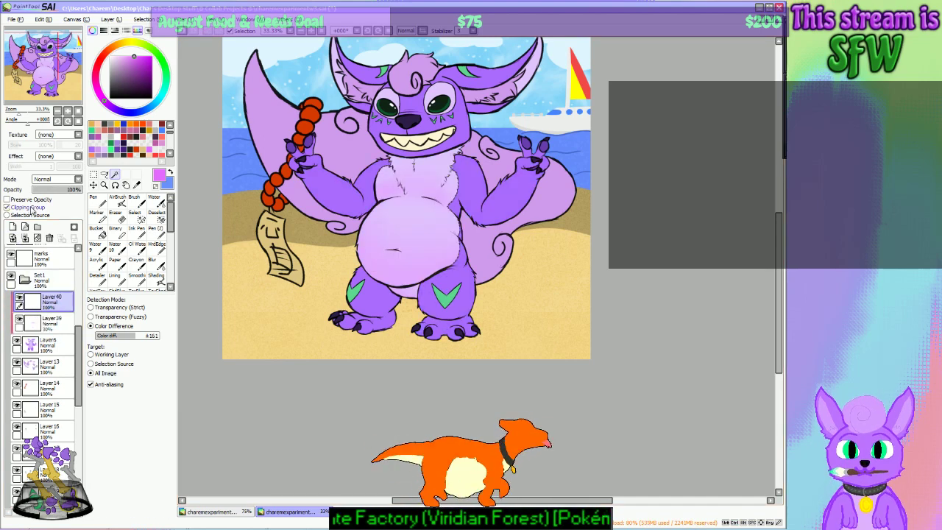
pyautogui.click(156, 278)
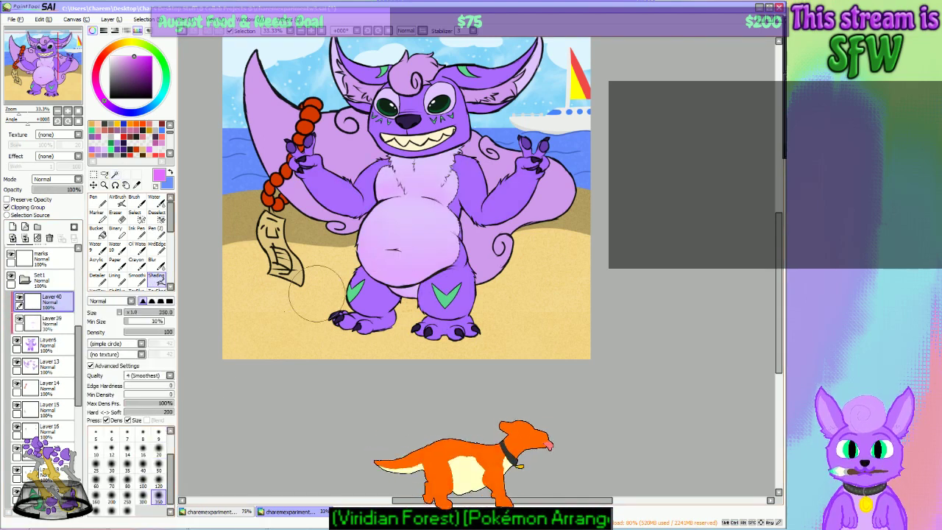
pyautogui.scroll(-1, 125, 479)
pyautogui.click(111, 506)
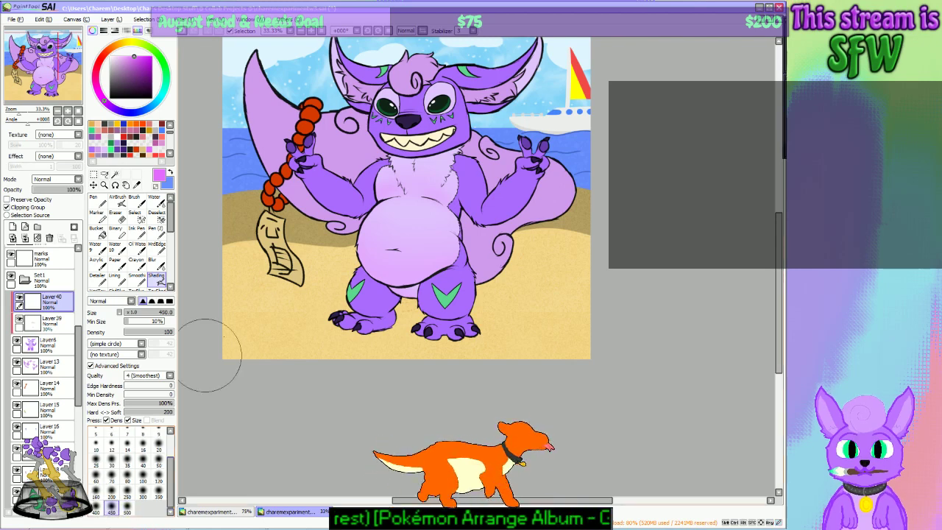
pyautogui.click(126, 506)
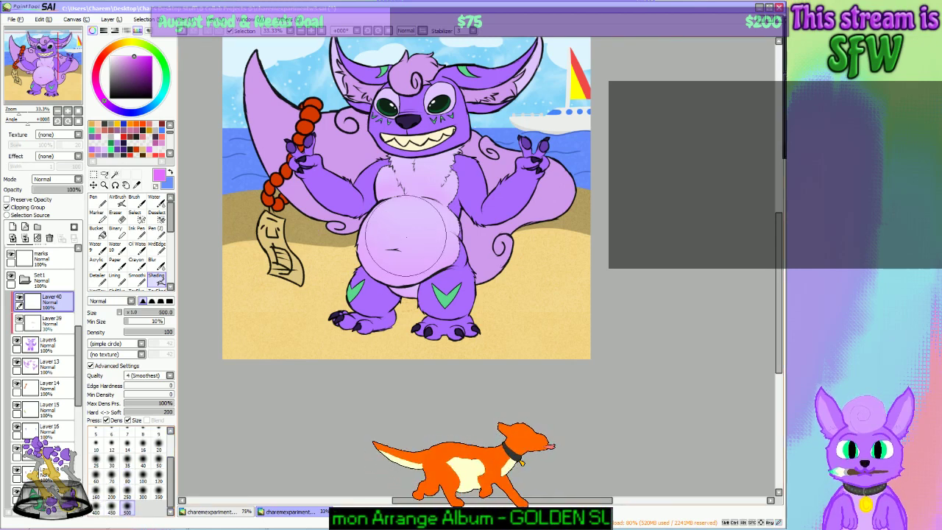
pyautogui.moveTo(403, 237); pyautogui.dragTo(394, 234)
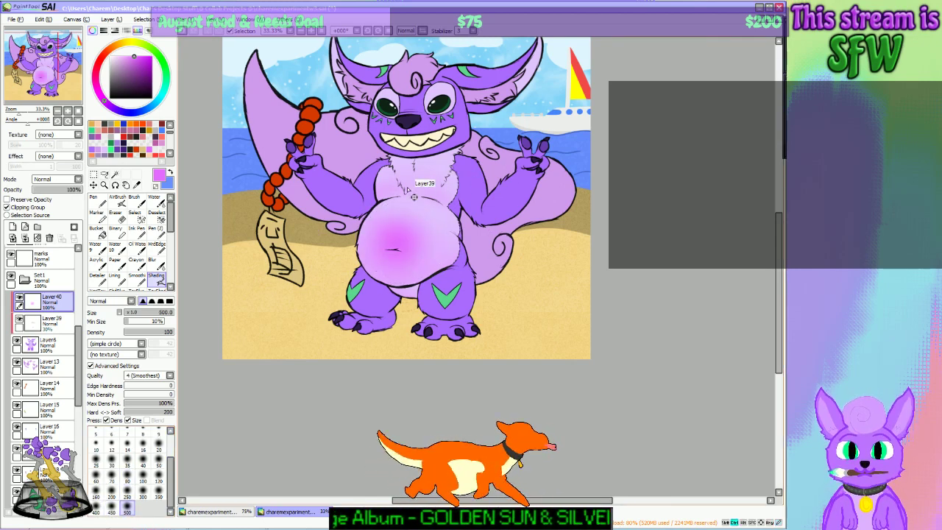
# Step: Lower the belly glow layer's opacity to 33% and compare the belly with and without it by toggling the layer's visibility
pyautogui.moveTo(74, 189)
pyautogui.mouseDown()
pyautogui.moveTo(35, 190)
pyautogui.moveTo(56, 194)
pyautogui.moveTo(46, 196)
pyautogui.mouseUp()
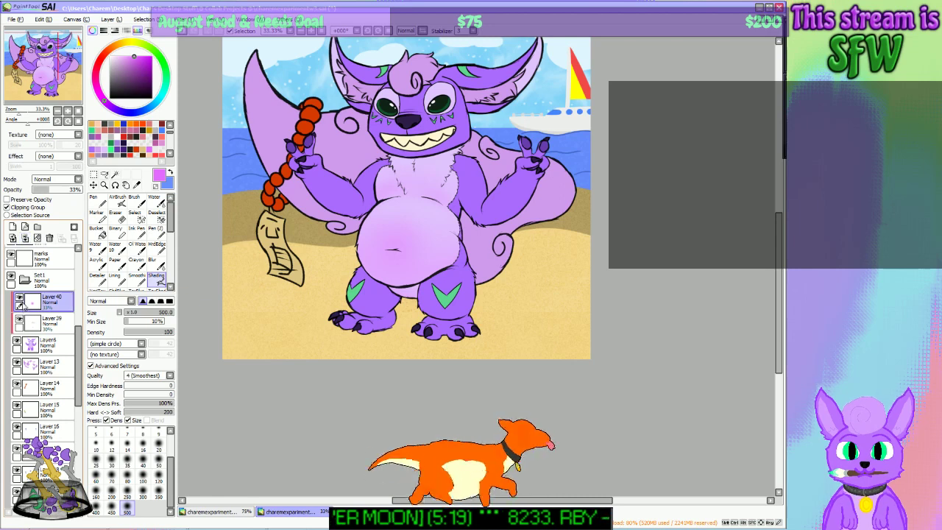
pyautogui.click(19, 299)
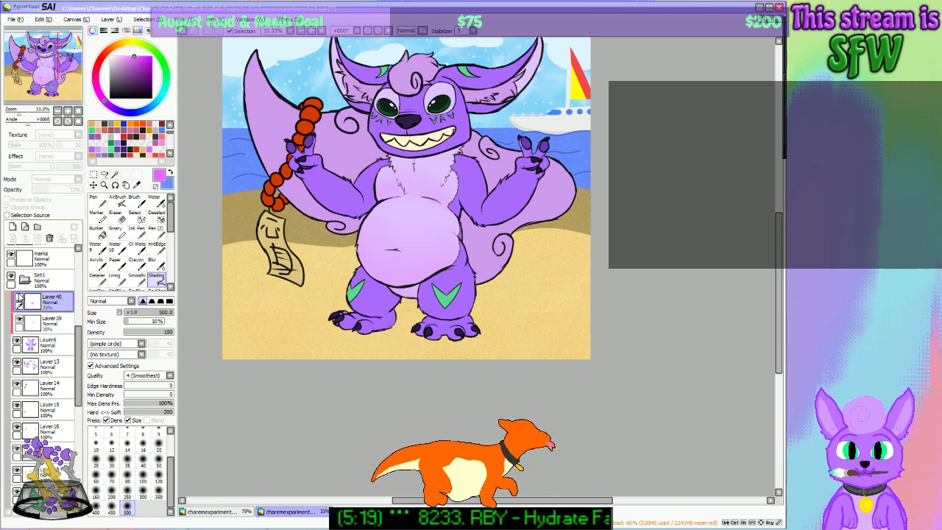
pyautogui.click(20, 298)
pyautogui.click(19, 299)
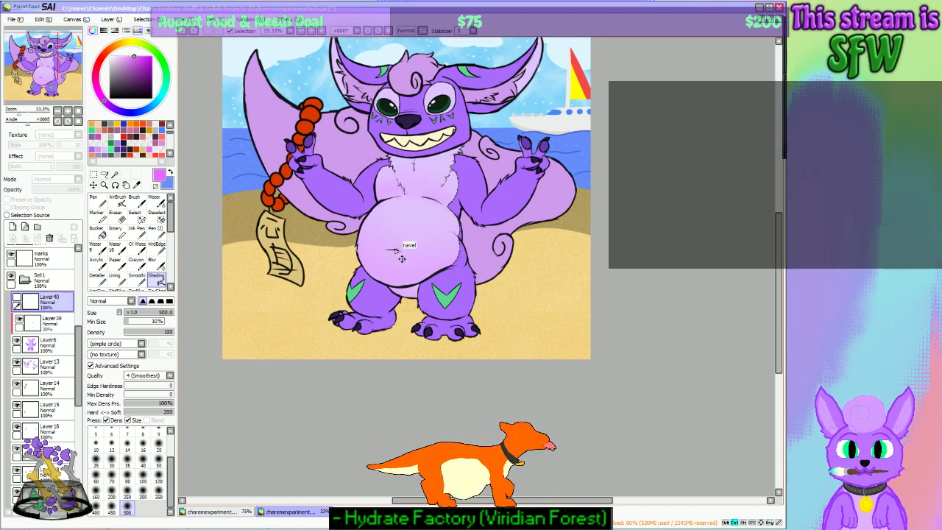
# Step: Undo the last three changes and try soft pink dabs over the navel on Layer40
pyautogui.hotkey('ctrl', 'z')
pyautogui.hotkey('ctrl', 'z')
pyautogui.hotkey('ctrl', 'z')
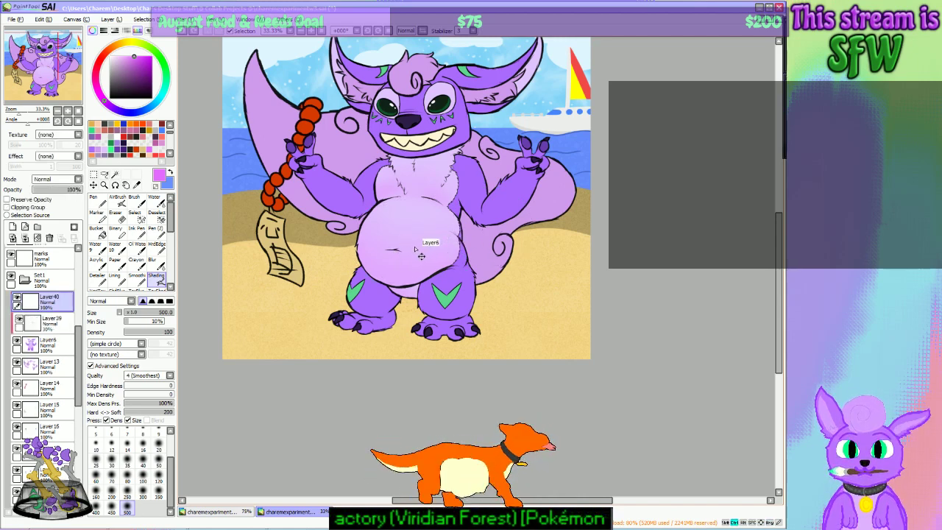
pyautogui.click(391, 247)
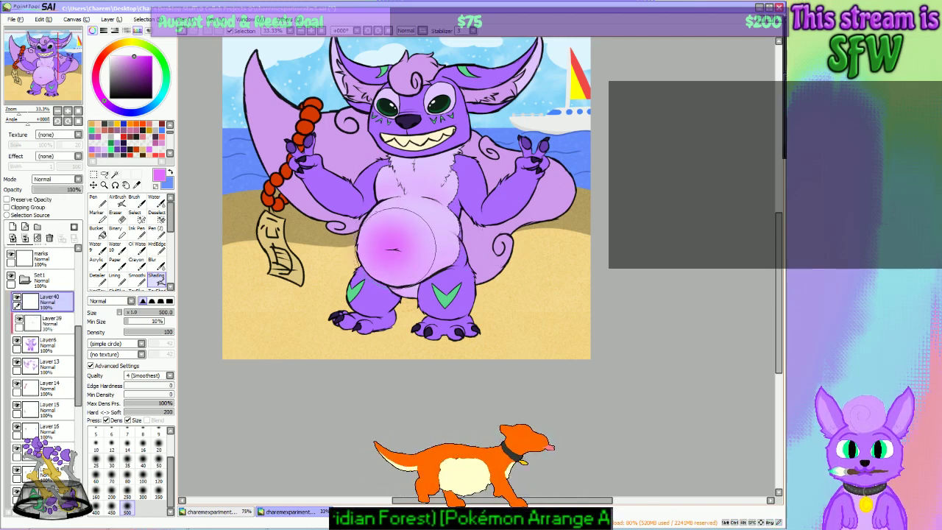
pyautogui.hotkey('ctrl', 'z')
pyautogui.click(376, 247)
pyautogui.hotkey('ctrl', 'z')
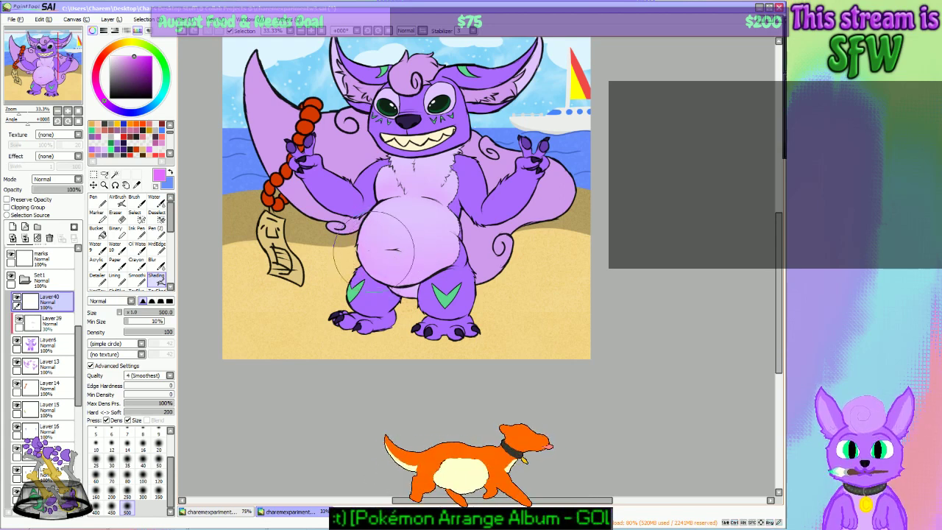
# Step: Clip Layer40 to the layer below and place a soft pink dab over the navel at 38% layer opacity
pyautogui.click(156, 278)
pyautogui.click(8, 207)
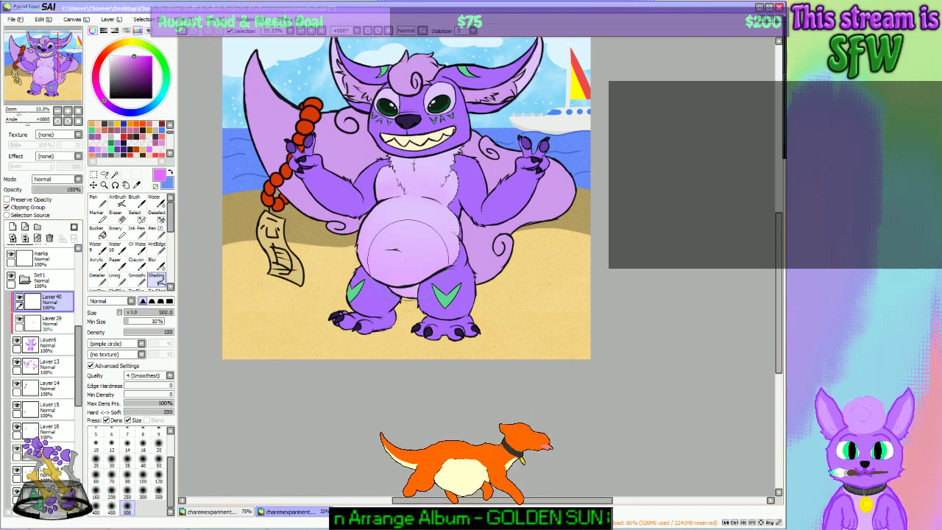
pyautogui.click(385, 248)
pyautogui.hotkey('ctrl', 'z')
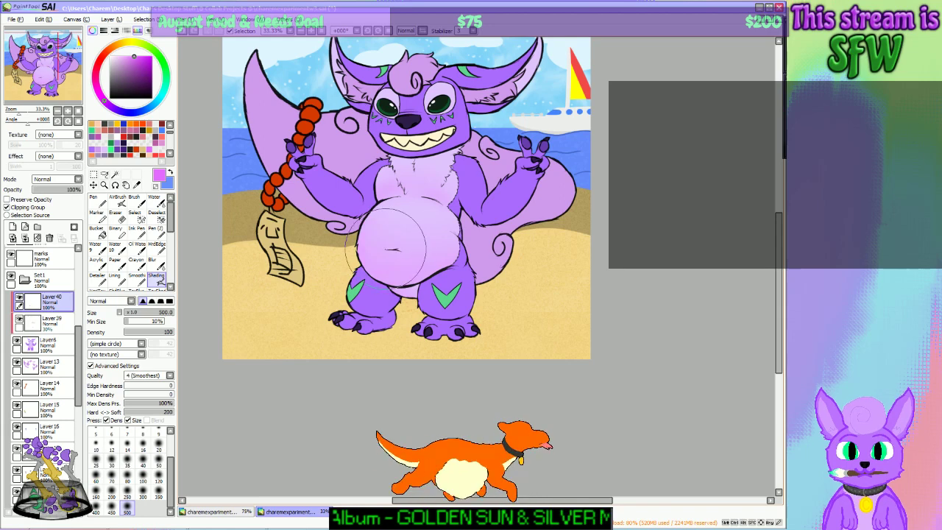
pyautogui.click(387, 248)
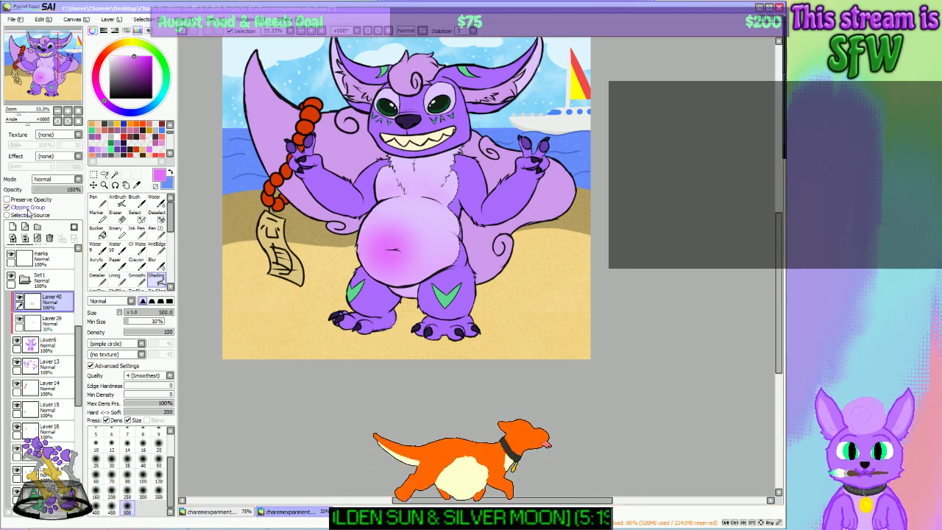
pyautogui.moveTo(45, 193)
pyautogui.mouseDown()
pyautogui.moveTo(32, 191)
pyautogui.moveTo(51, 191)
pyautogui.mouseUp()
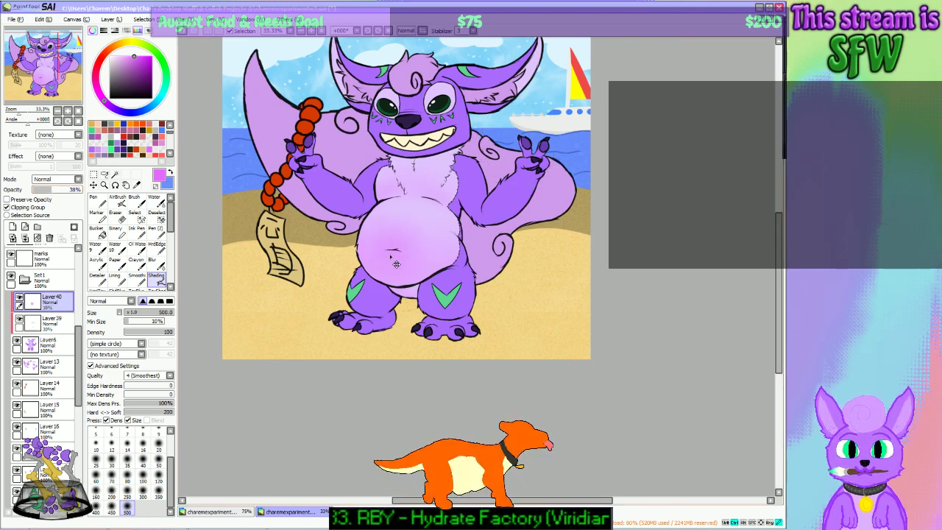
pyautogui.moveTo(397, 263)
pyautogui.mouseDown()
pyautogui.moveTo(409, 241)
pyautogui.moveTo(399, 260)
pyautogui.mouseUp()
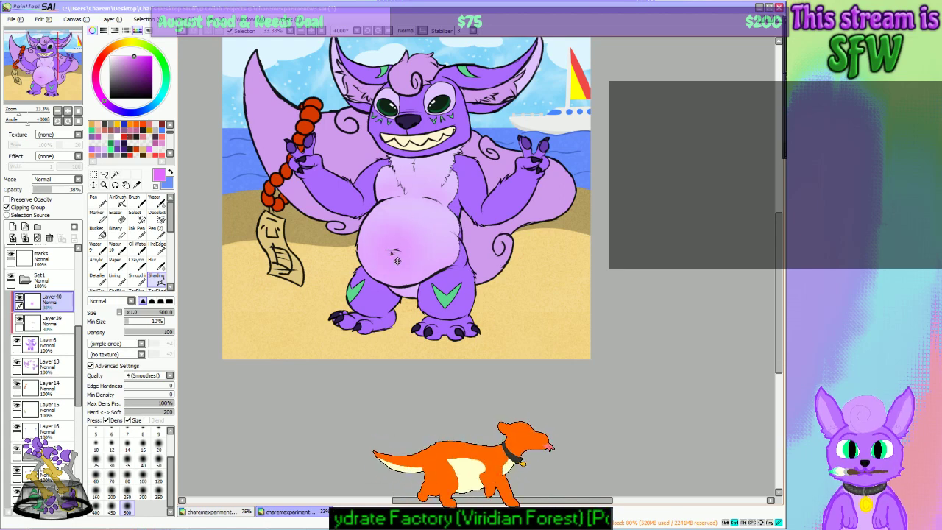
# Step: Compare the belly with Layer40's pink glow shown and hidden, leaving the layer hidden
pyautogui.click(301, 31)
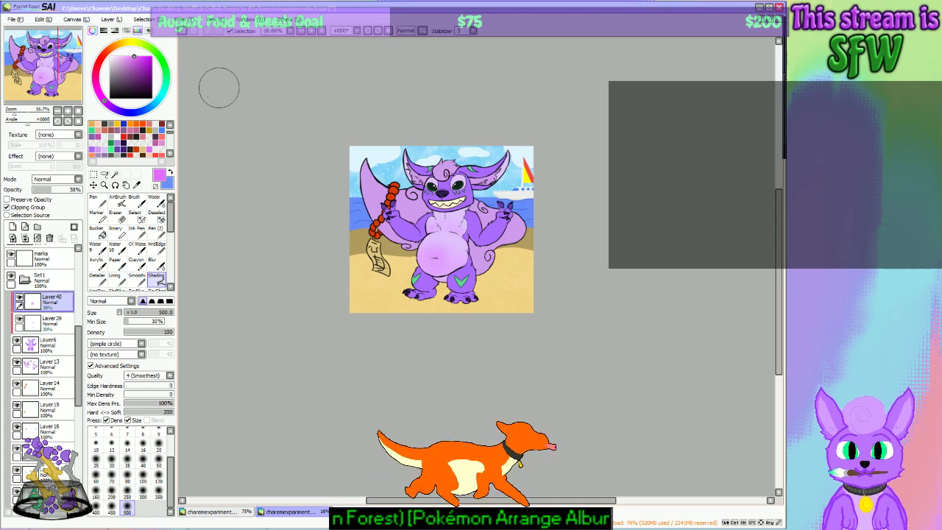
pyautogui.click(20, 297)
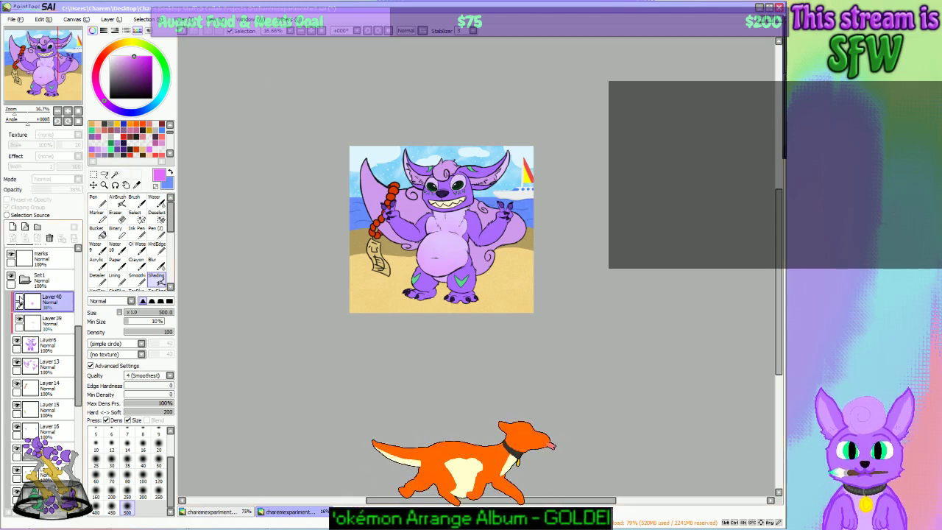
pyautogui.click(33, 322)
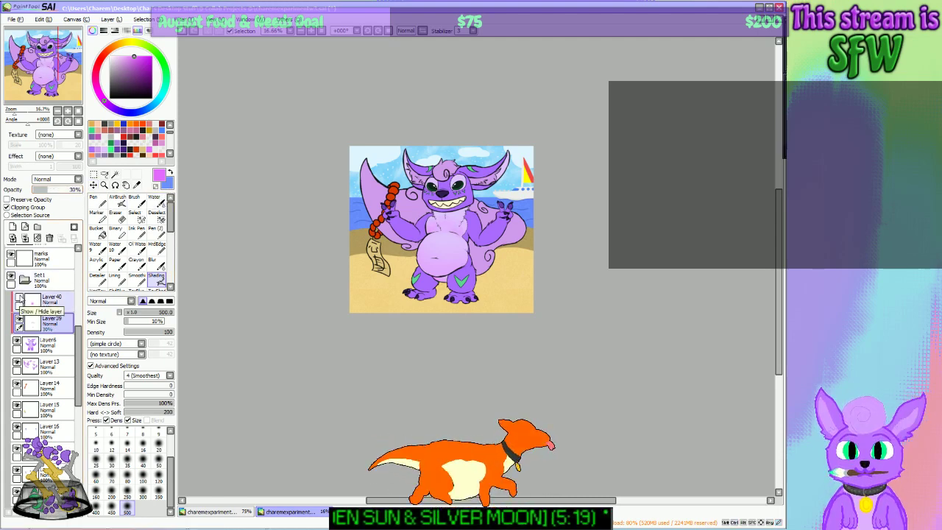
pyautogui.click(20, 299)
pyautogui.click(20, 301)
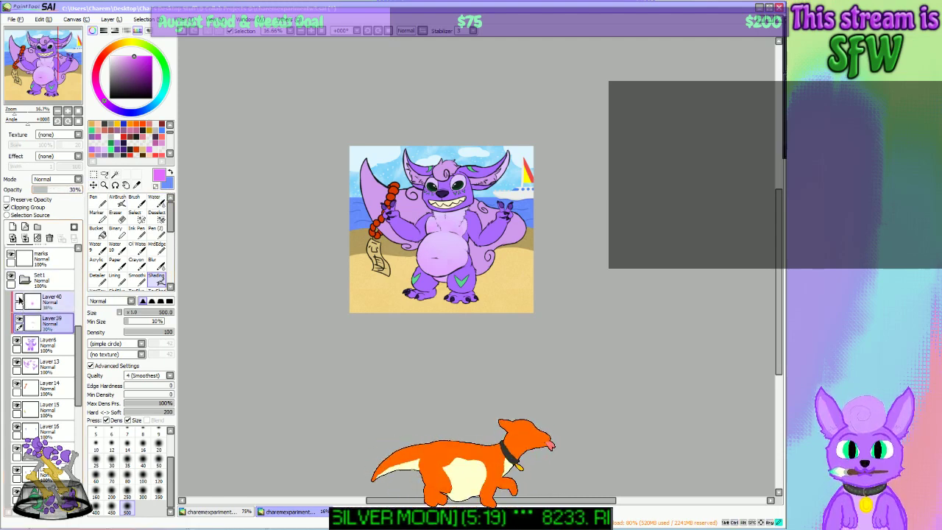
pyautogui.click(310, 30)
pyautogui.click(310, 30)
pyautogui.click(309, 31)
pyautogui.moveTo(70, 74)
pyautogui.mouseDown()
pyautogui.moveTo(56, 63)
pyautogui.moveTo(55, 86)
pyautogui.mouseUp()
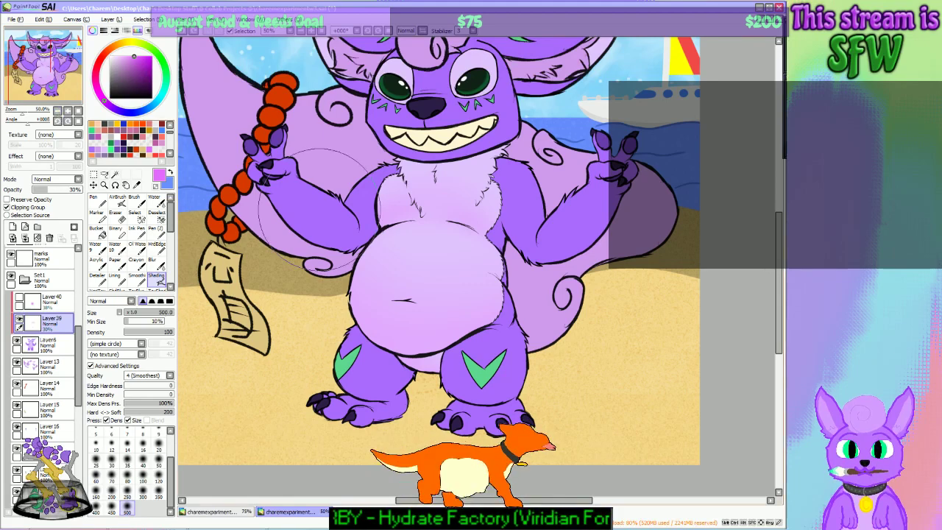
# Step: Try shading the lower belly in soft pink directly on Layer6
pyautogui.click(45, 343)
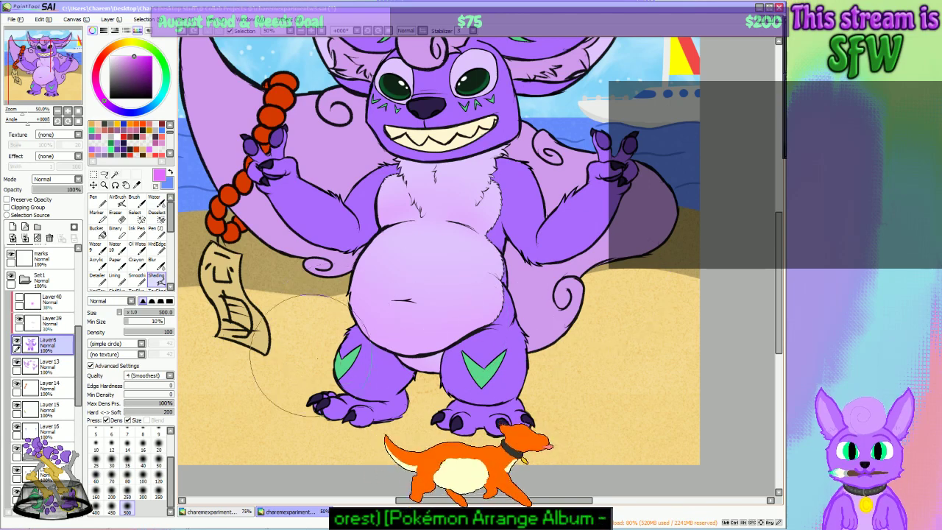
pyautogui.click(114, 20)
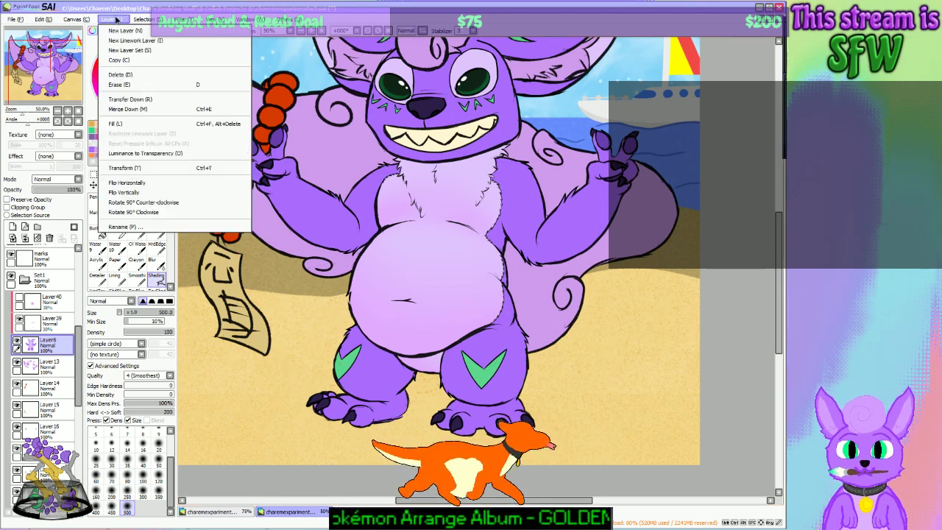
pyautogui.click(118, 59)
pyautogui.hotkey('ctrl', 'z')
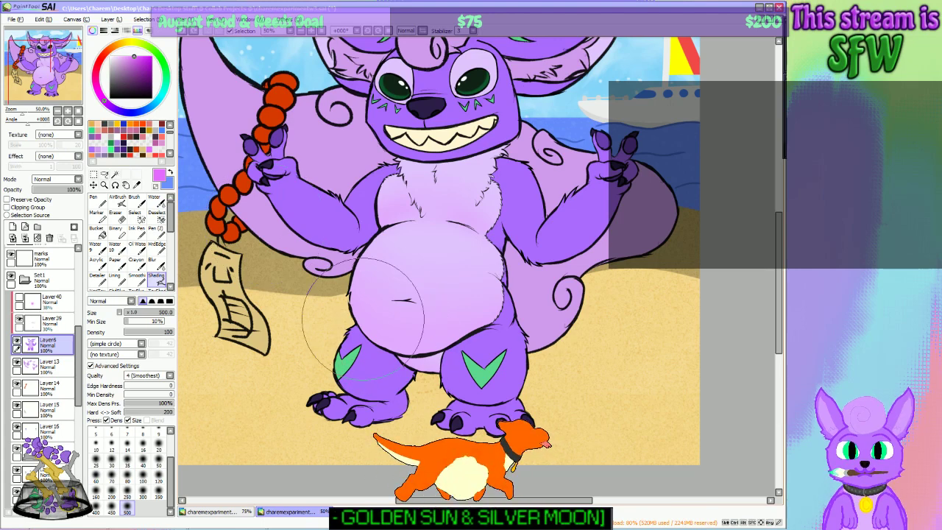
pyautogui.moveTo(362, 316); pyautogui.dragTo(442, 324)
pyautogui.hotkey('ctrl', 'z')
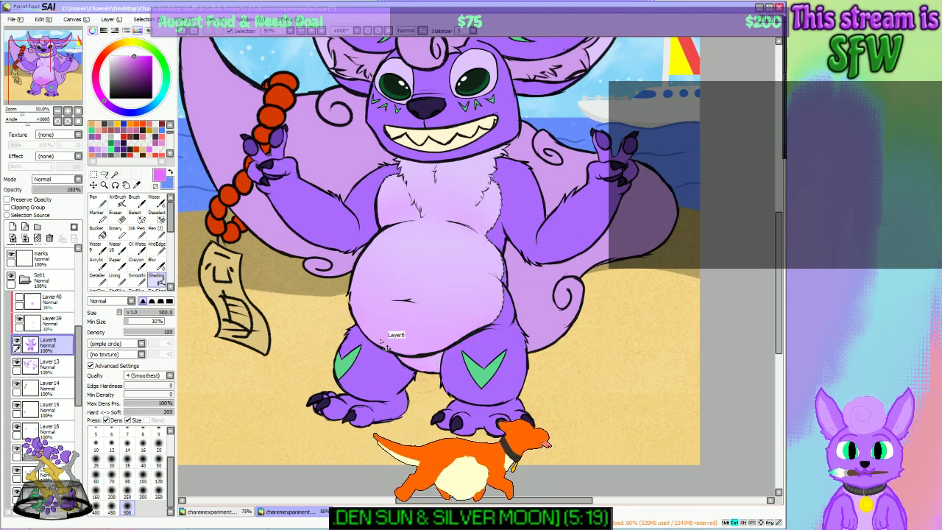
# Step: Add a new layer directly above Layer6, clip it to Layer6 and set its opacity to 19%
pyautogui.click(13, 227)
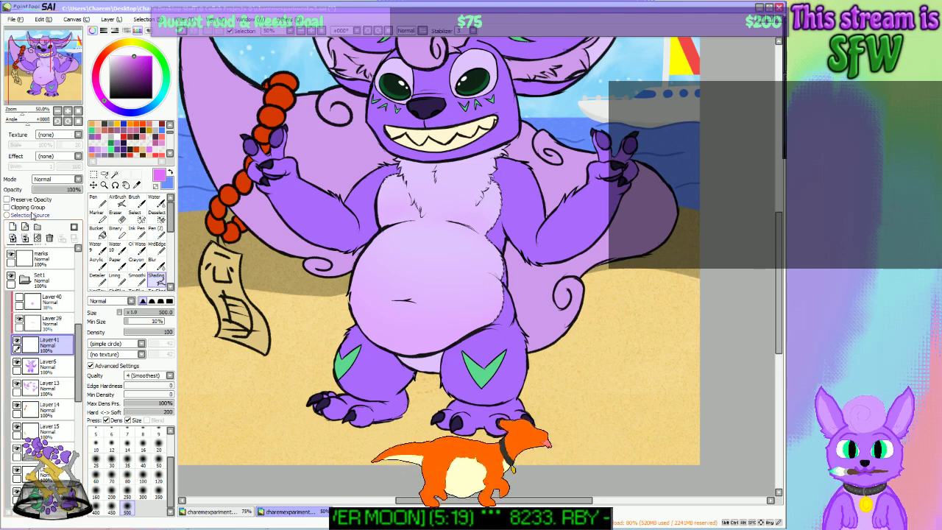
pyautogui.click(22, 207)
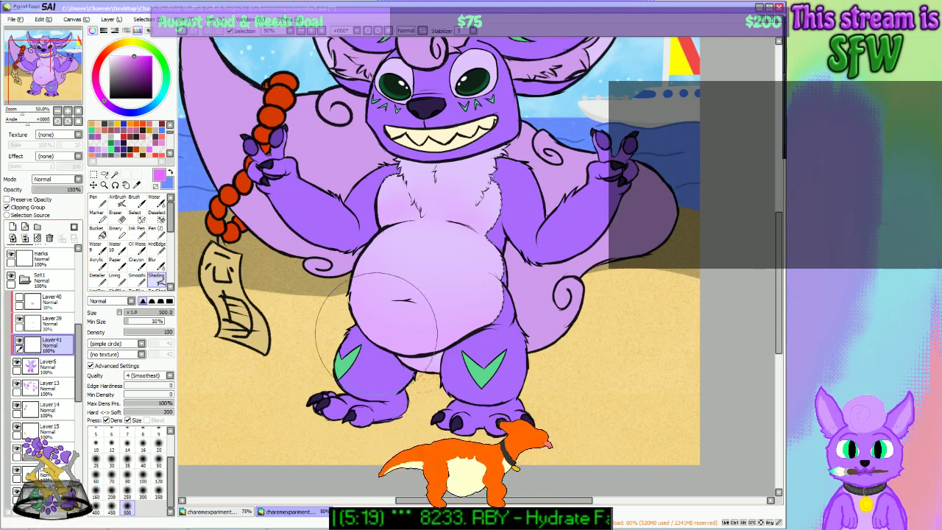
pyautogui.moveTo(371, 323); pyautogui.dragTo(442, 324)
pyautogui.hotkey('ctrl', 'z')
pyautogui.moveTo(47, 192); pyautogui.dragTo(42, 191)
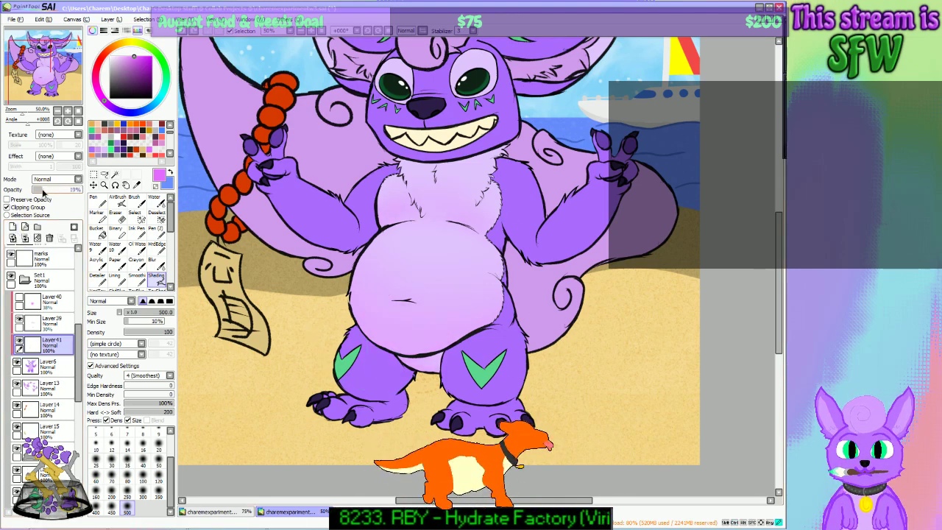
# Step: Shade the lower belly with a broad soft pink stroke on the new clipped layer, redoing the stroke until it blends
pyautogui.moveTo(346, 317); pyautogui.dragTo(529, 309)
pyautogui.hotkey('ctrl', 'z')
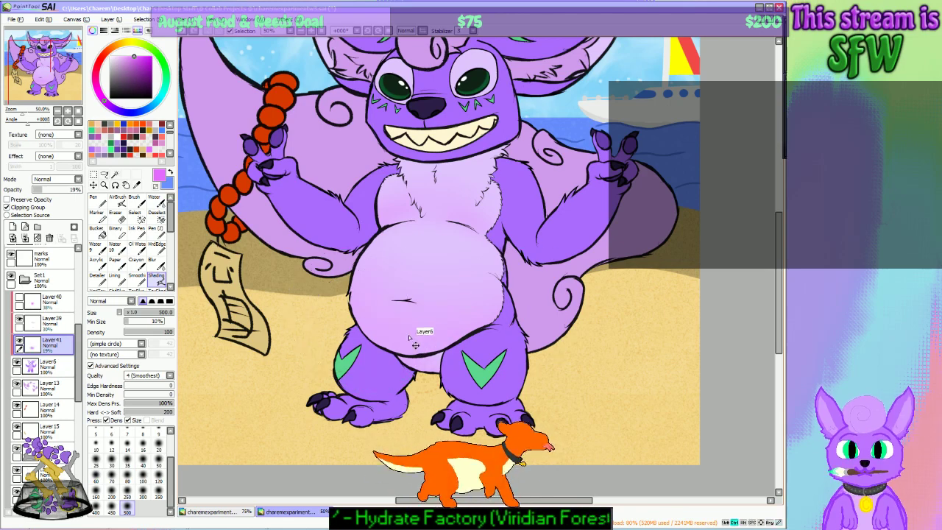
pyautogui.moveTo(368, 317); pyautogui.dragTo(531, 317)
pyautogui.hotkey('ctrl', 'z')
pyautogui.moveTo(357, 317)
pyautogui.mouseDown()
pyautogui.moveTo(441, 291)
pyautogui.moveTo(372, 301)
pyautogui.moveTo(515, 309)
pyautogui.moveTo(596, 283)
pyautogui.mouseUp()
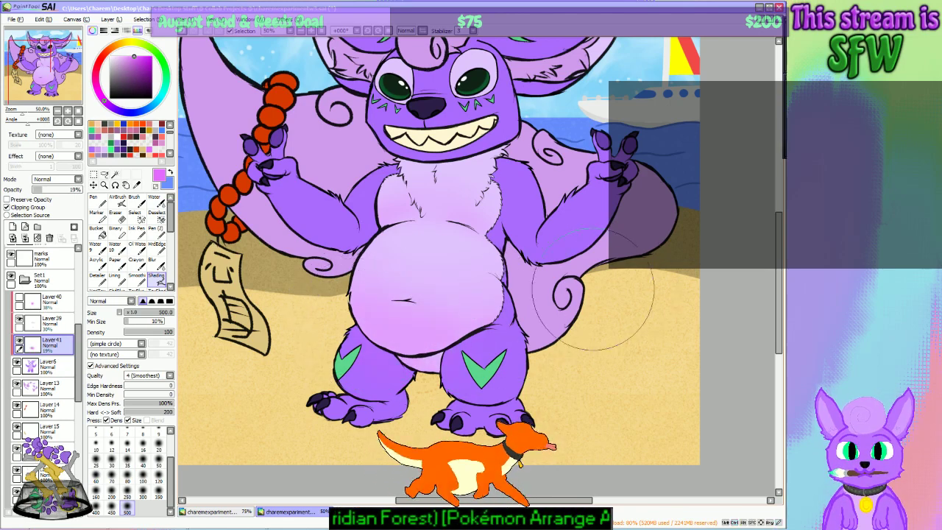
# Step: Switch to the Blur brush and set its size to 250
pyautogui.click(302, 31)
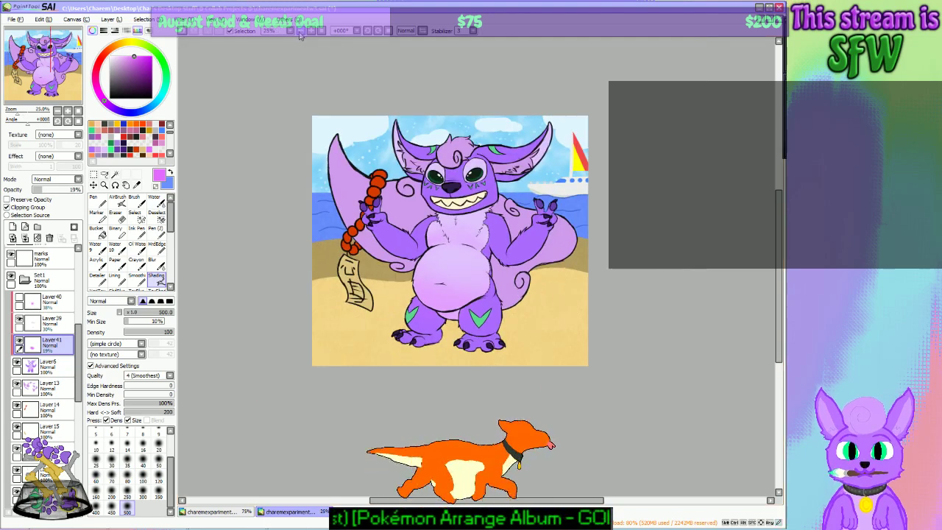
pyautogui.click(300, 32)
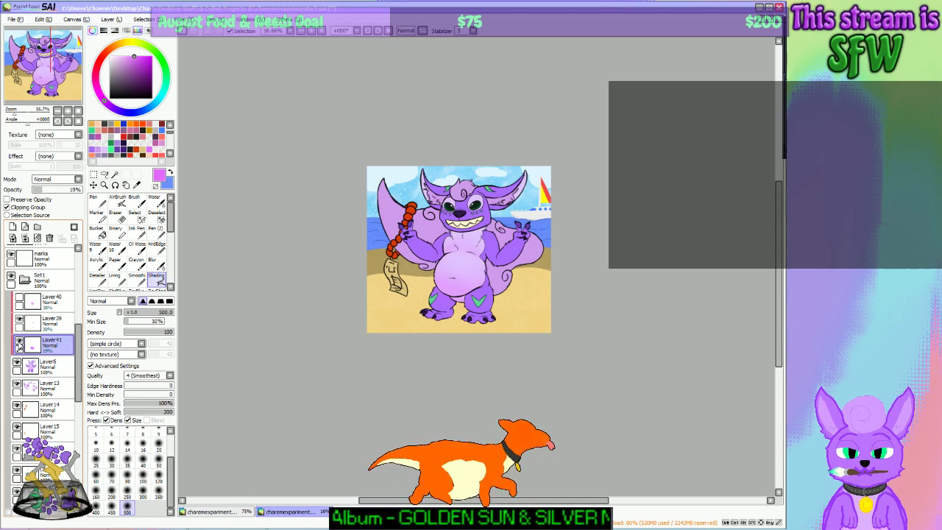
pyautogui.click(311, 31)
pyautogui.click(311, 31)
pyautogui.click(310, 31)
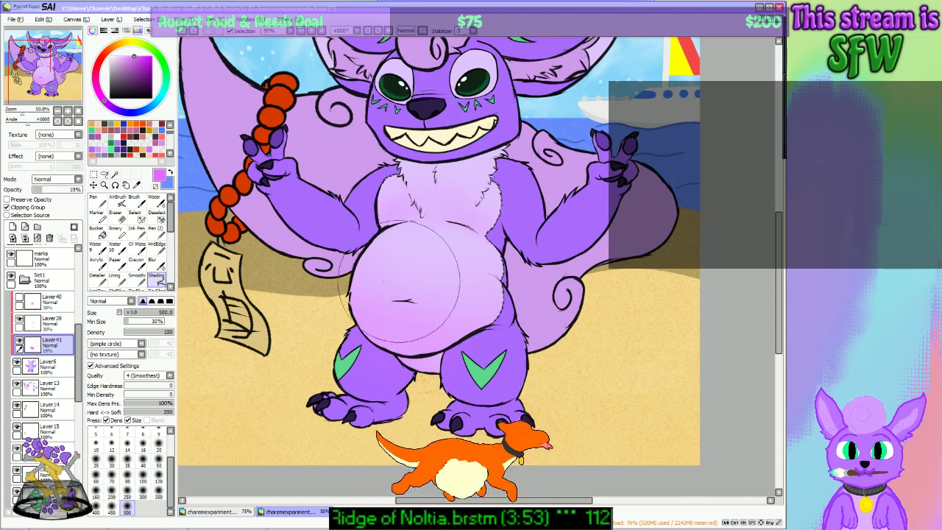
pyautogui.click(151, 262)
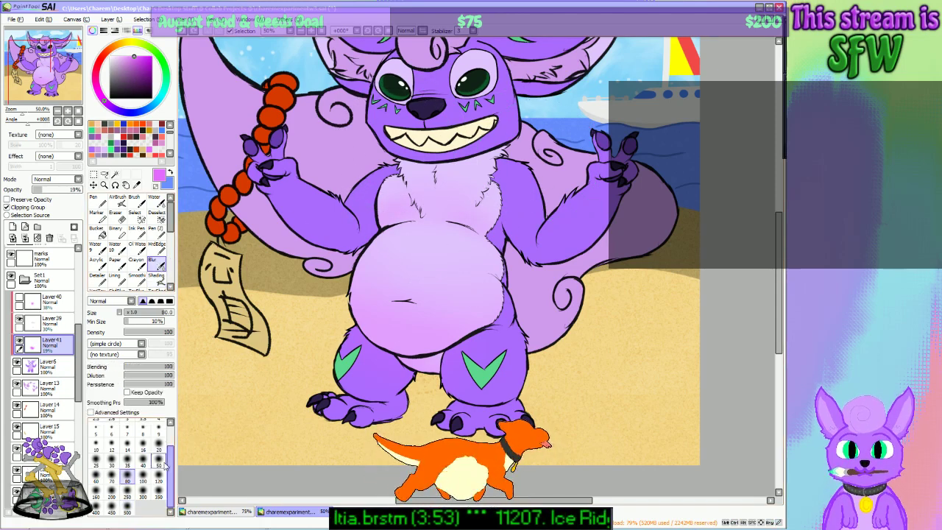
pyautogui.click(158, 493)
pyautogui.click(127, 490)
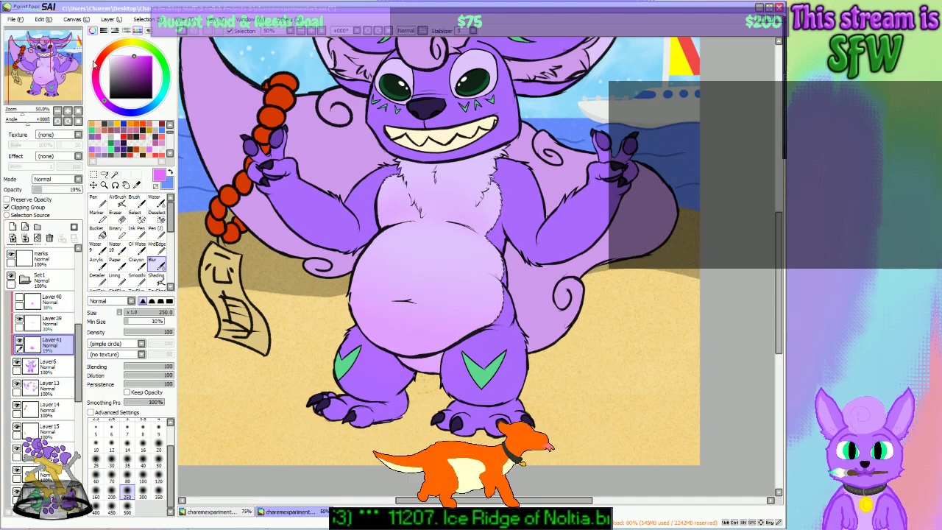
# Step: Try soft pink shading on the chest with the Shading brush on Layer41
pyautogui.moveTo(56, 65); pyautogui.dragTo(51, 71)
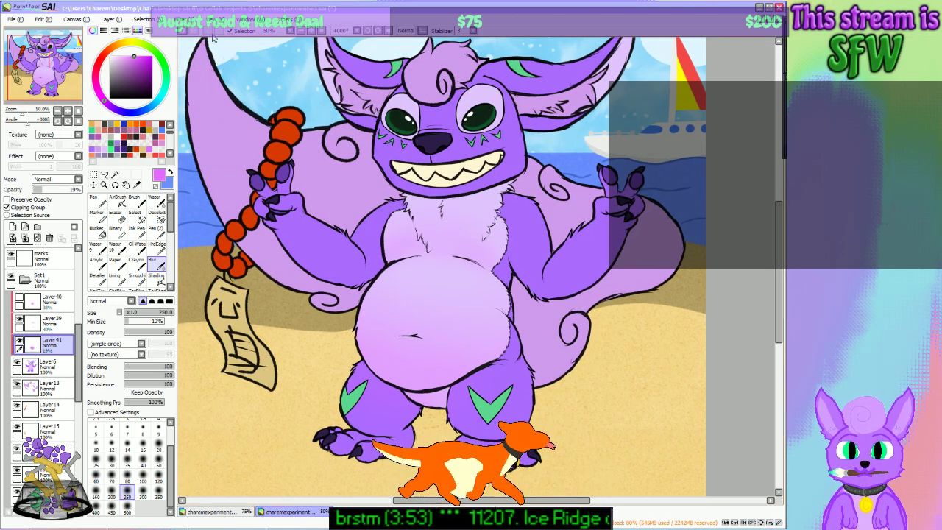
pyautogui.click(301, 32)
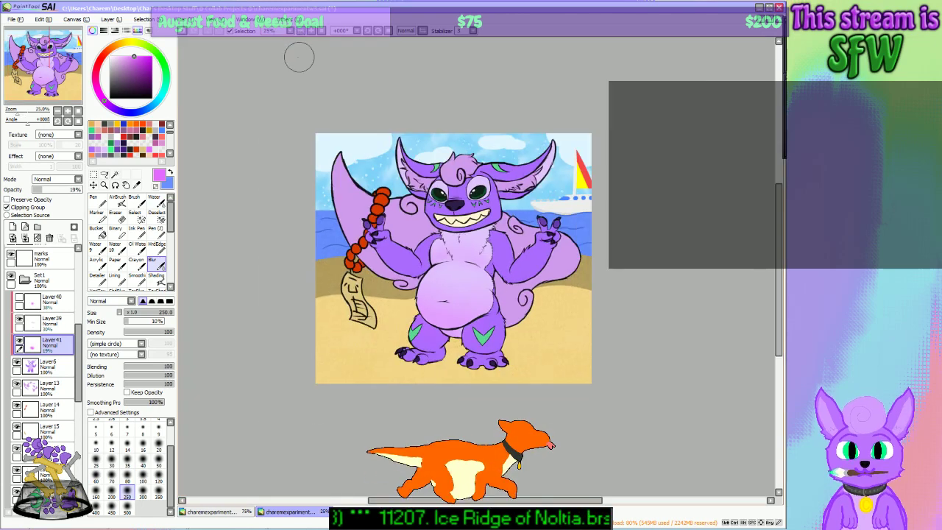
pyautogui.click(311, 31)
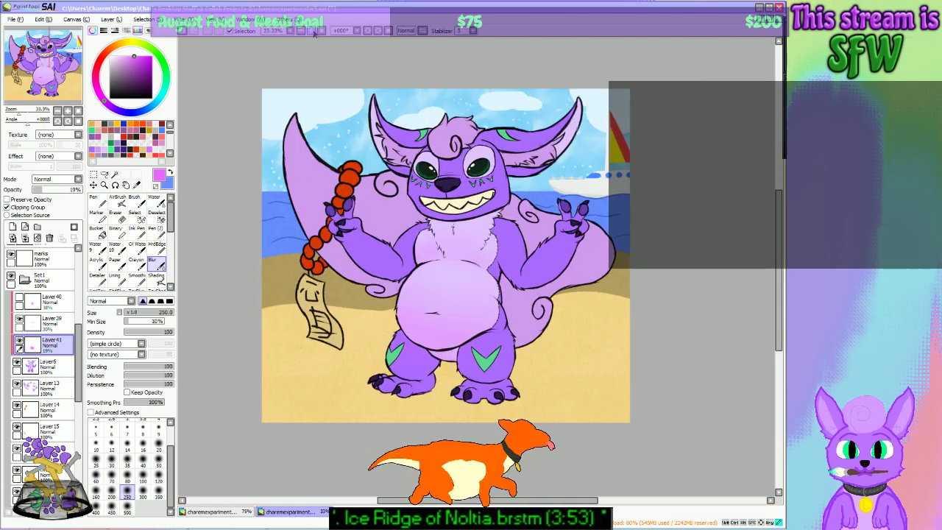
pyautogui.click(159, 282)
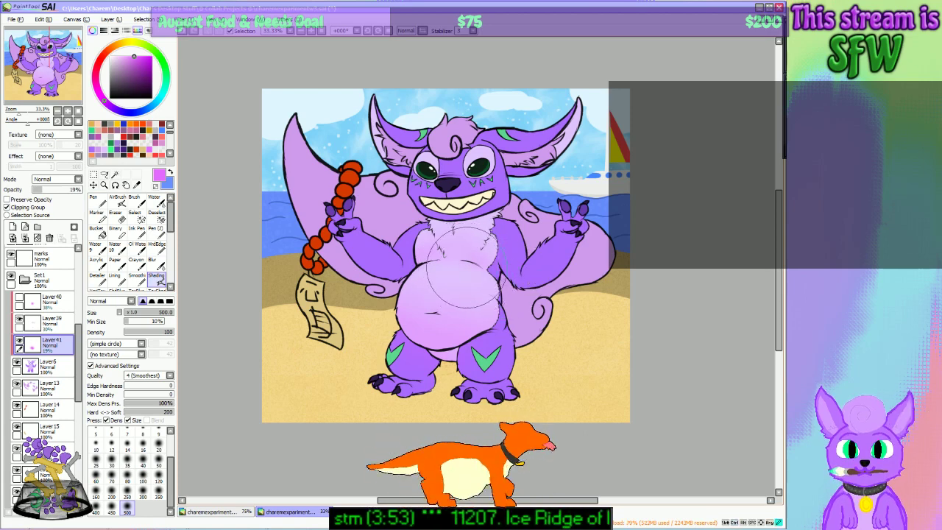
pyautogui.hotkey('ctrl', 'z')
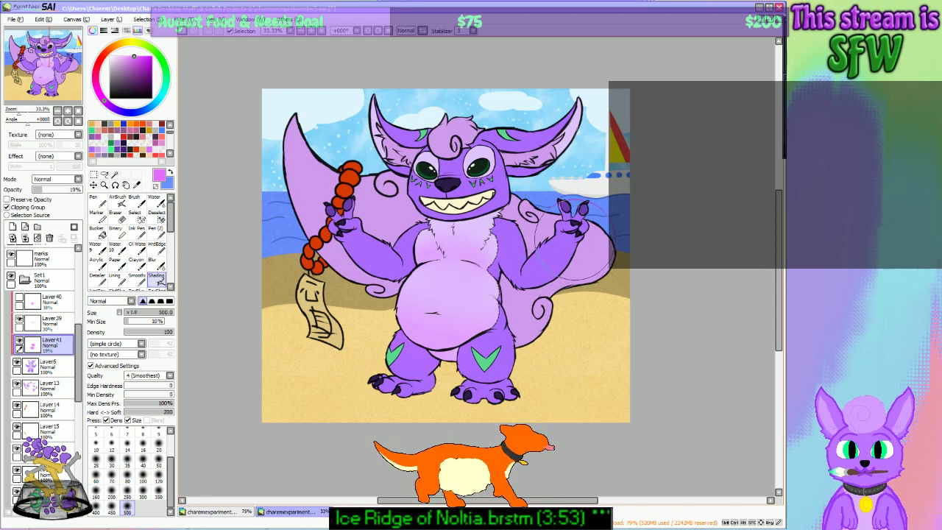
pyautogui.hotkey('ctrl', 'z')
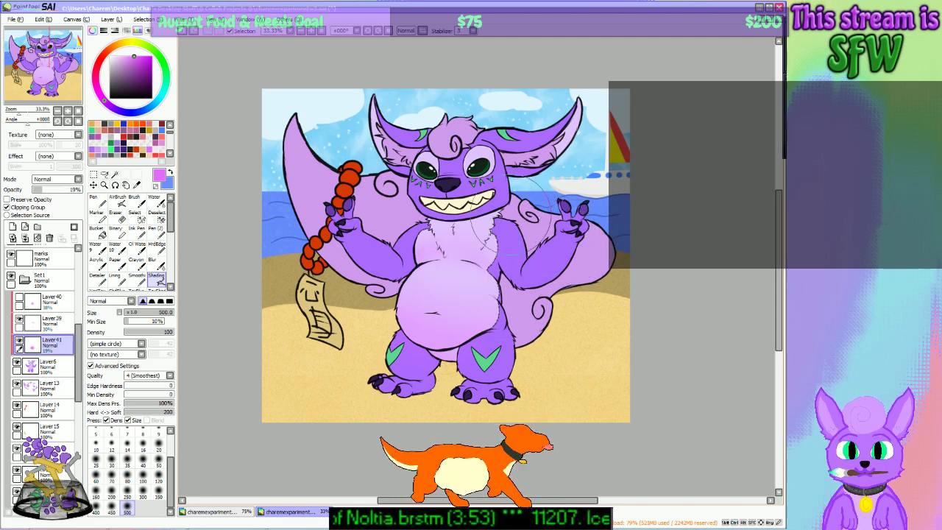
# Step: Delete Layer40 with the navel glow and add a new empty layer above Layer39
pyautogui.click(35, 300)
pyautogui.click(20, 299)
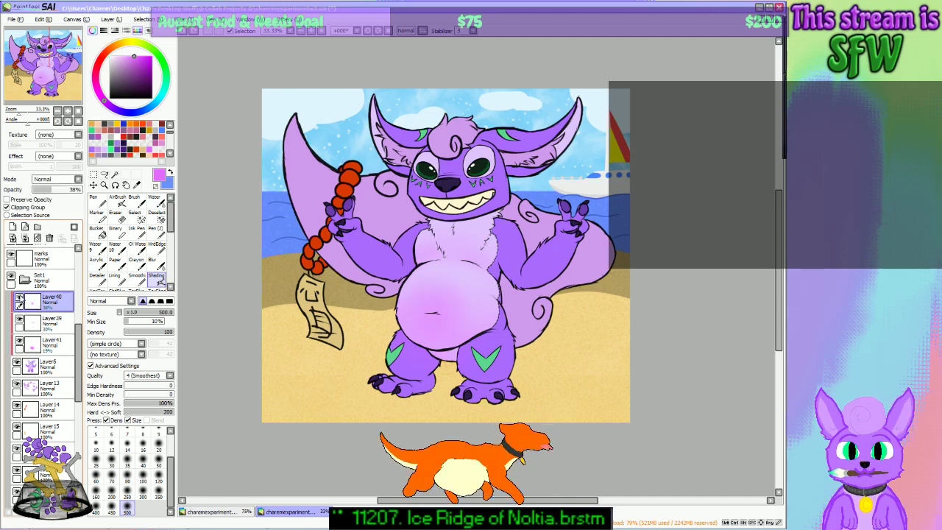
pyautogui.click(20, 299)
pyautogui.moveTo(45, 301); pyautogui.dragTo(50, 238)
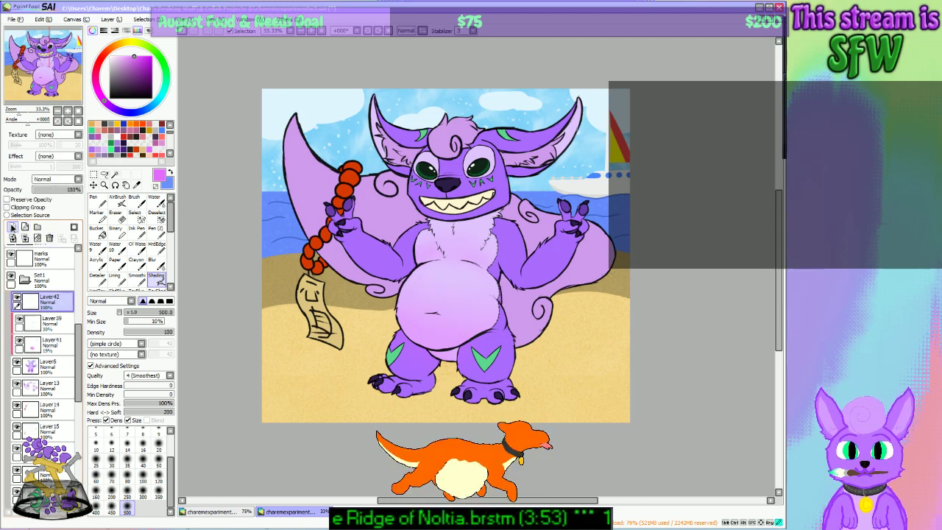
# Step: Try a soft white highlight on the upper belly with the Shading brush on clipped Layer42 at 15% opacity, and switch to Blur at size 250
pyautogui.click(13, 227)
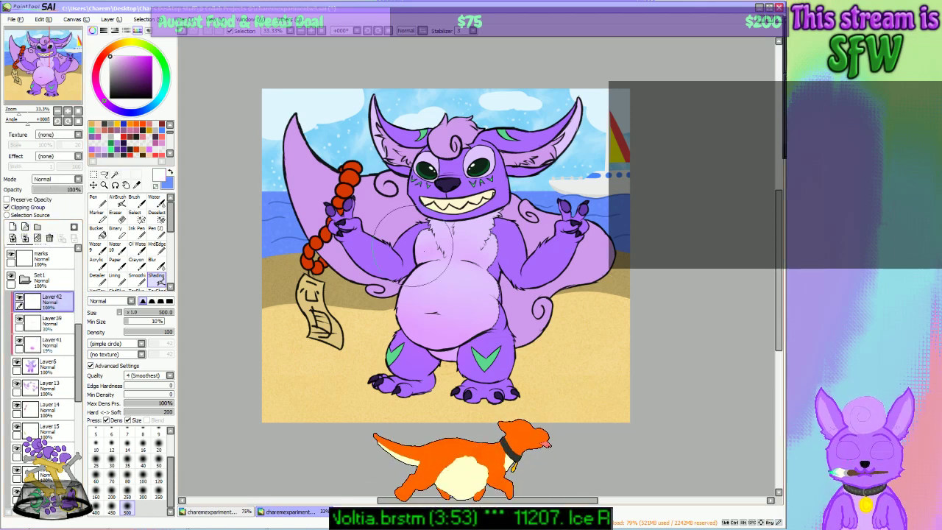
pyautogui.click(445, 275)
pyautogui.hotkey('ctrl', 'z')
pyautogui.click(41, 190)
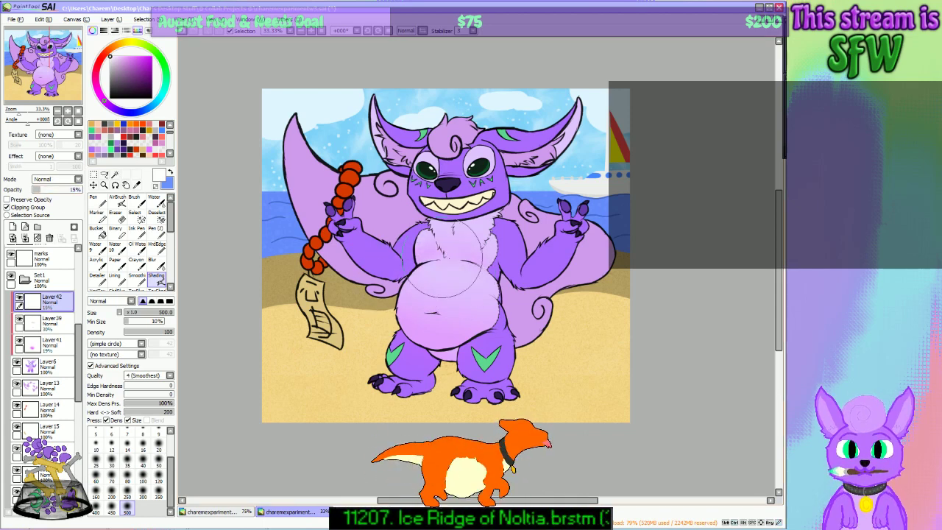
pyautogui.moveTo(434, 269)
pyautogui.mouseDown()
pyautogui.moveTo(420, 273)
pyautogui.moveTo(478, 291)
pyautogui.mouseUp()
pyautogui.click(127, 495)
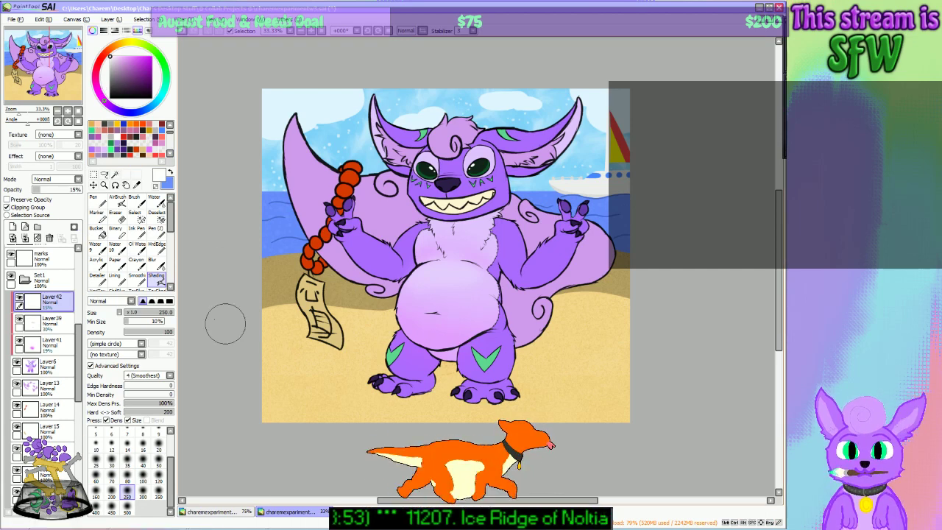
pyautogui.click(152, 262)
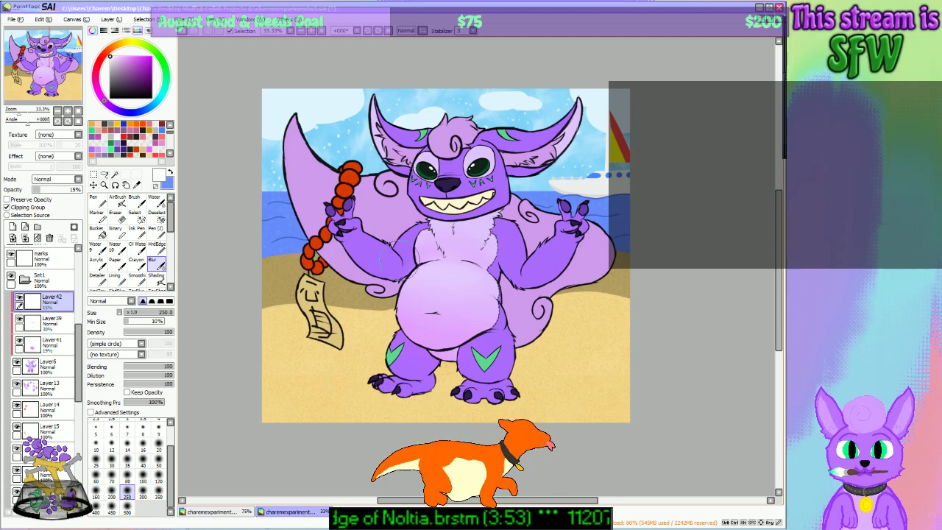
# Step: Compare the highlight layer hidden and shown, lowering its opacity to 10%, and delete Layer42
pyautogui.click(19, 297)
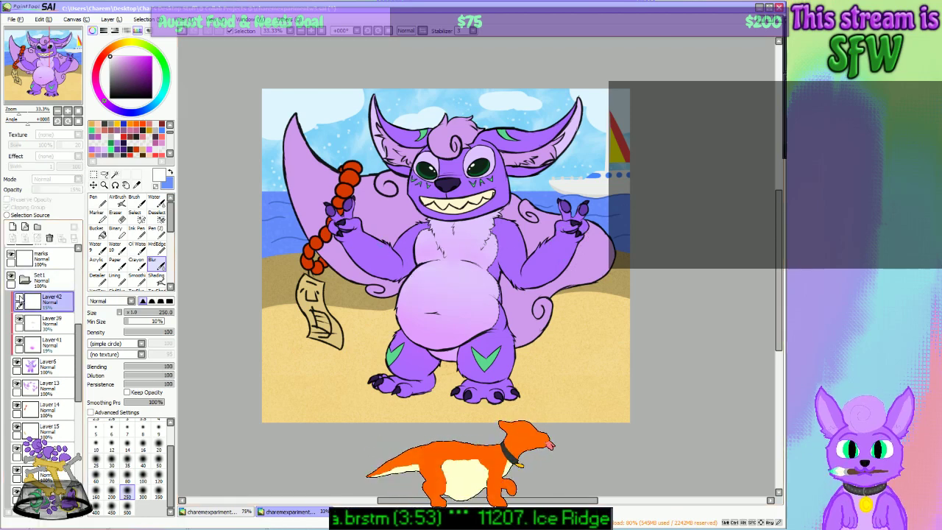
pyautogui.click(19, 297)
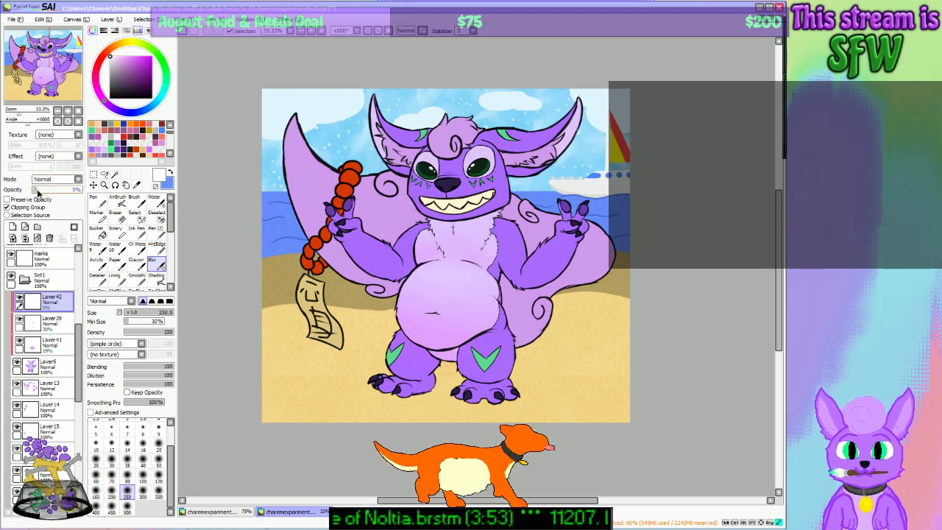
pyautogui.click(19, 300)
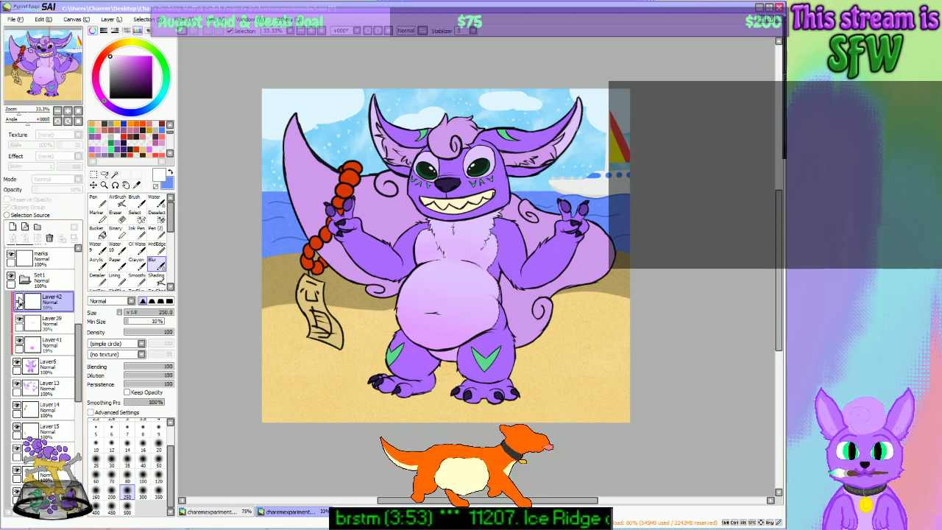
pyautogui.click(19, 297)
pyautogui.click(20, 297)
pyautogui.click(19, 297)
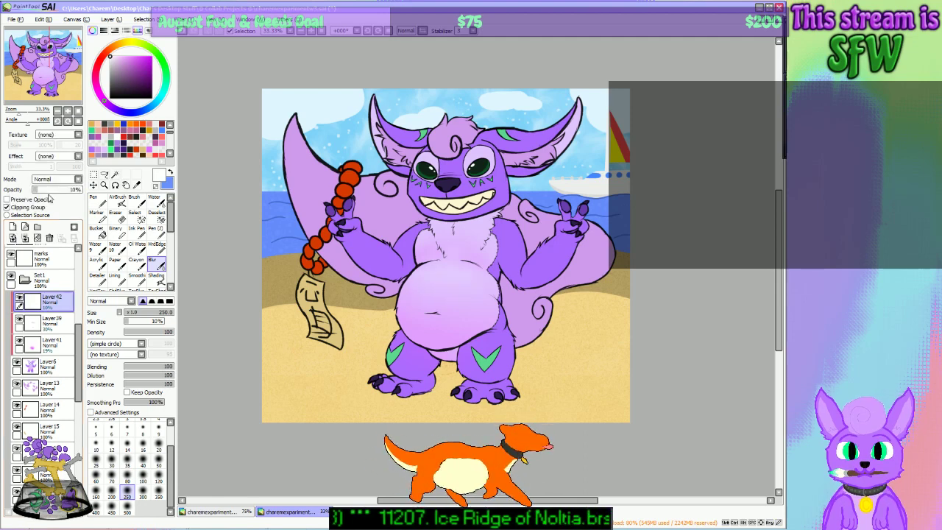
pyautogui.click(301, 32)
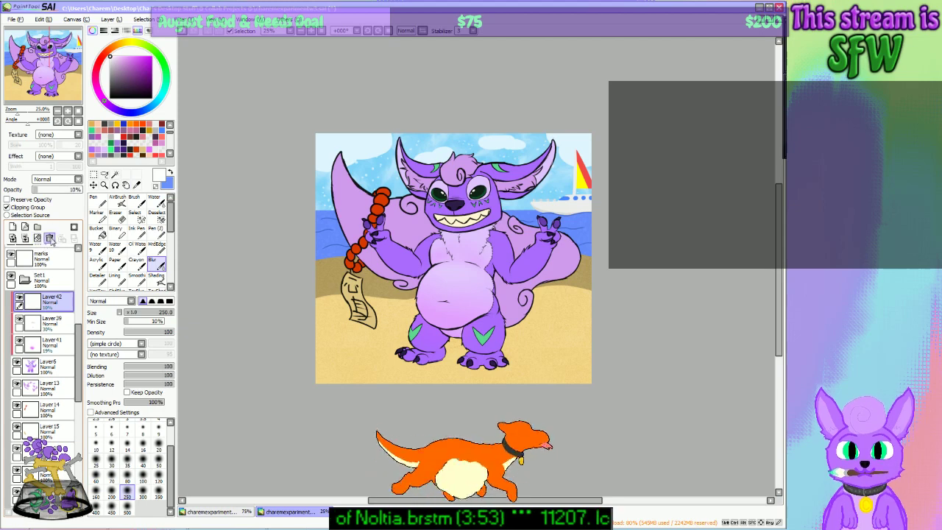
pyautogui.click(49, 238)
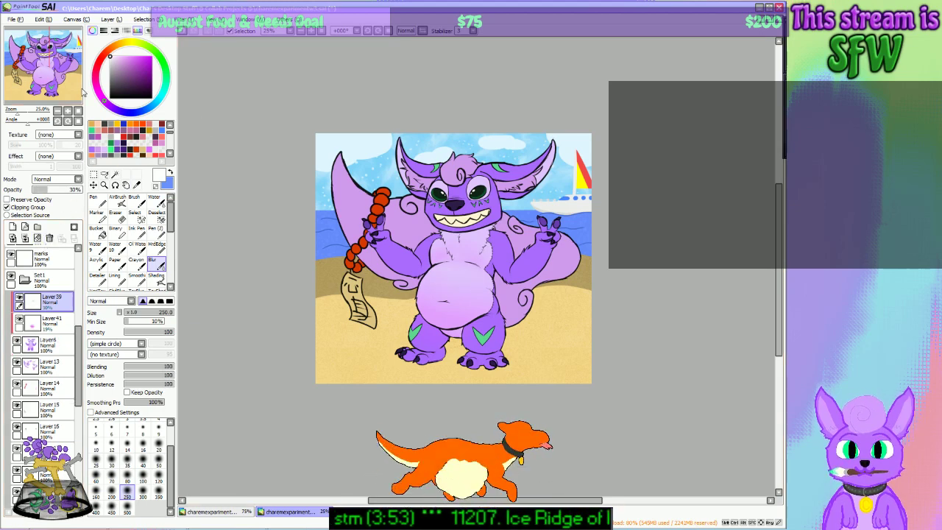
# Step: Compare the belly shading with Layer39 hidden and shown, and save the illustration
pyautogui.moveTo(59, 61)
pyautogui.mouseDown()
pyautogui.moveTo(73, 73)
pyautogui.moveTo(46, 70)
pyautogui.mouseUp()
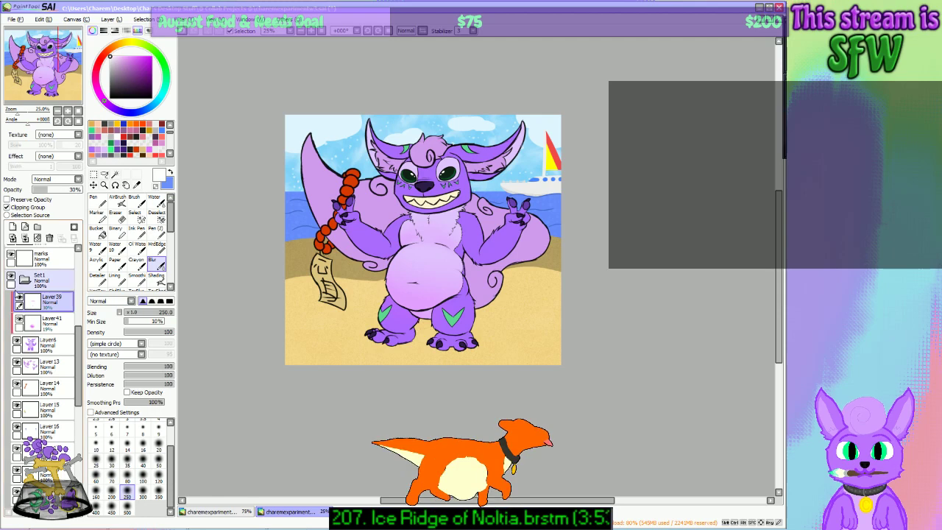
pyautogui.click(20, 298)
pyautogui.click(20, 299)
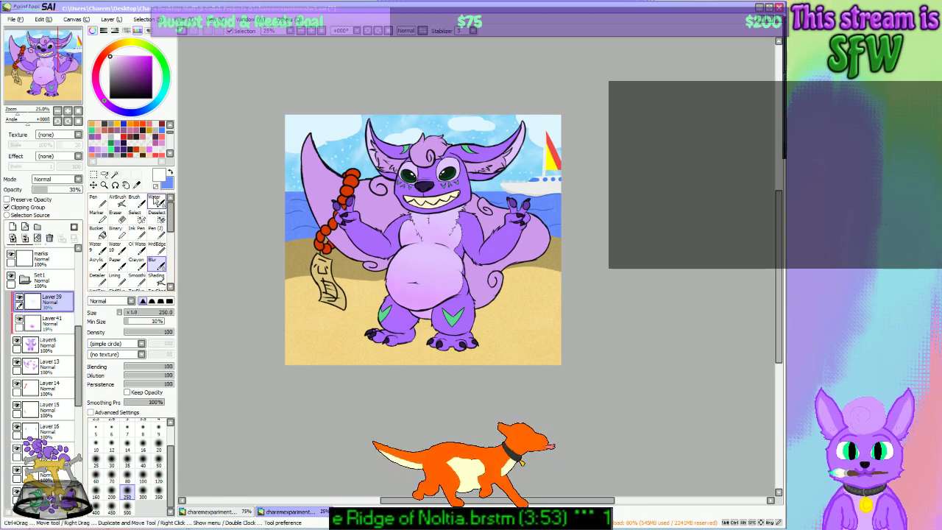
pyautogui.moveTo(50, 73)
pyautogui.mouseDown()
pyautogui.moveTo(58, 67)
pyautogui.moveTo(44, 66)
pyautogui.mouseUp()
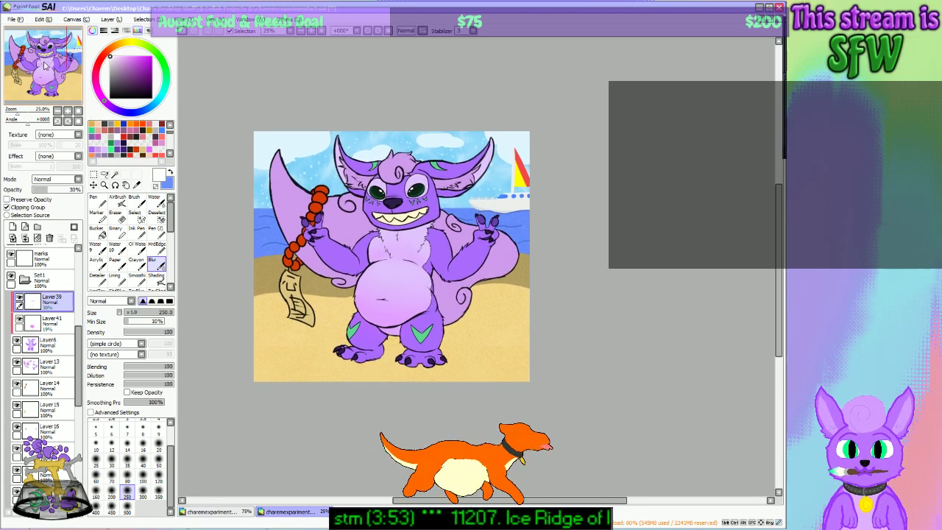
pyautogui.click(19, 22)
pyautogui.click(25, 81)
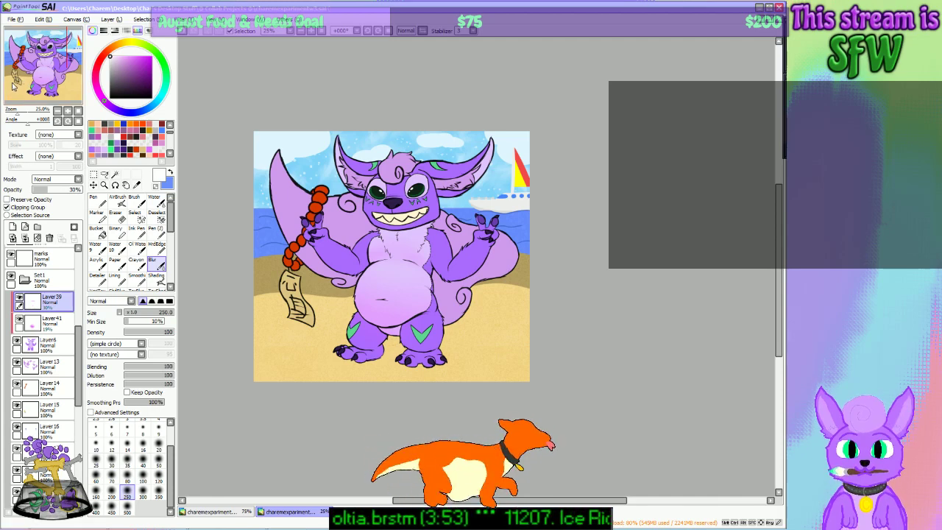
pyautogui.moveTo(51, 72); pyautogui.dragTo(46, 67)
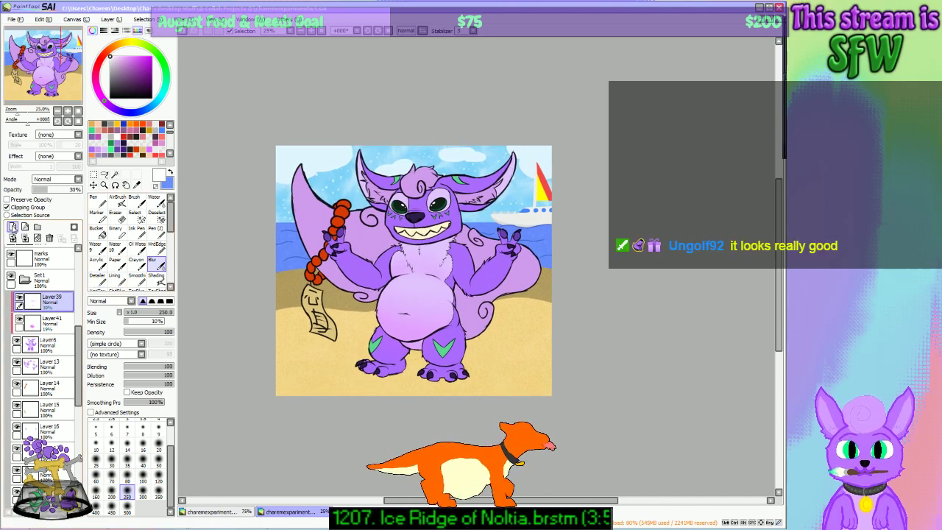
pyautogui.click(13, 227)
pyautogui.moveTo(46, 192); pyautogui.dragTo(45, 193)
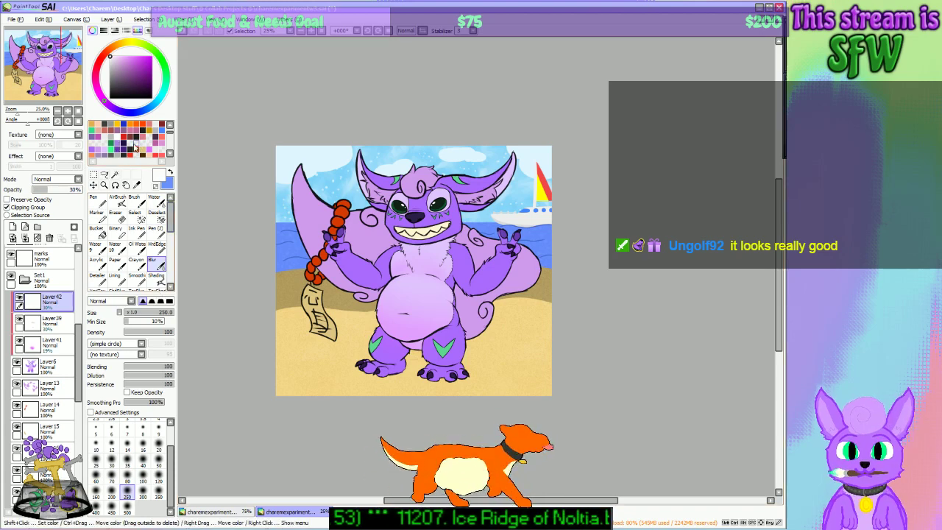
pyautogui.click(154, 145)
pyautogui.click(156, 279)
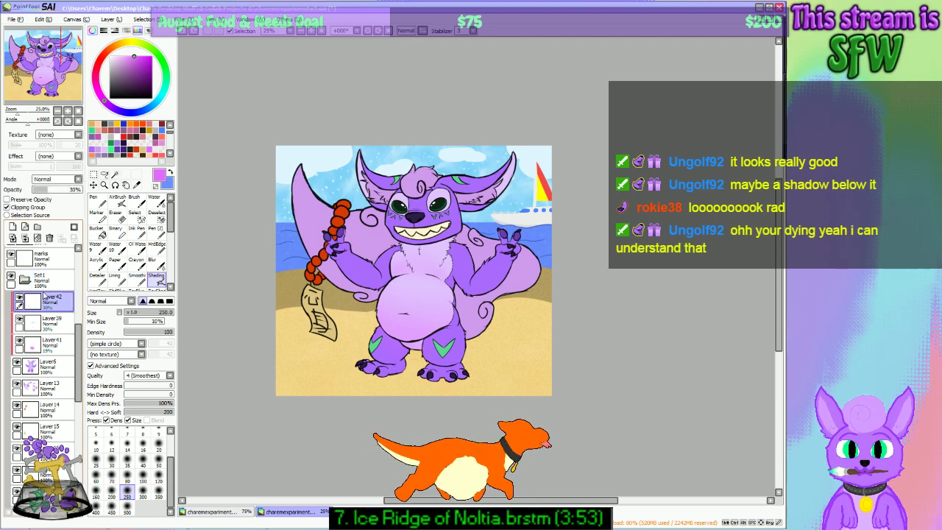
pyautogui.click(51, 239)
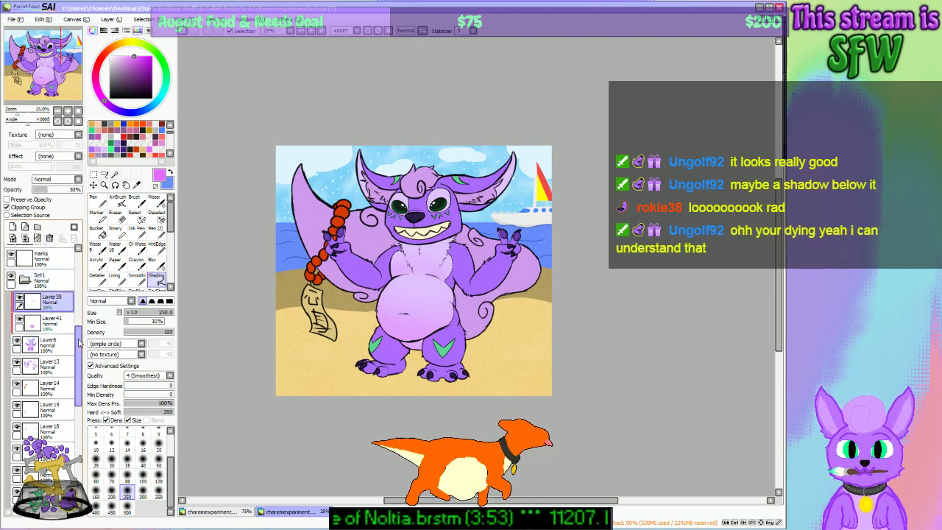
# Step: Select Layer6 and switch to the Blur brush at size 120
pyautogui.moveTo(78, 341)
pyautogui.mouseDown()
pyautogui.moveTo(79, 359)
pyautogui.moveTo(79, 346)
pyautogui.mouseUp()
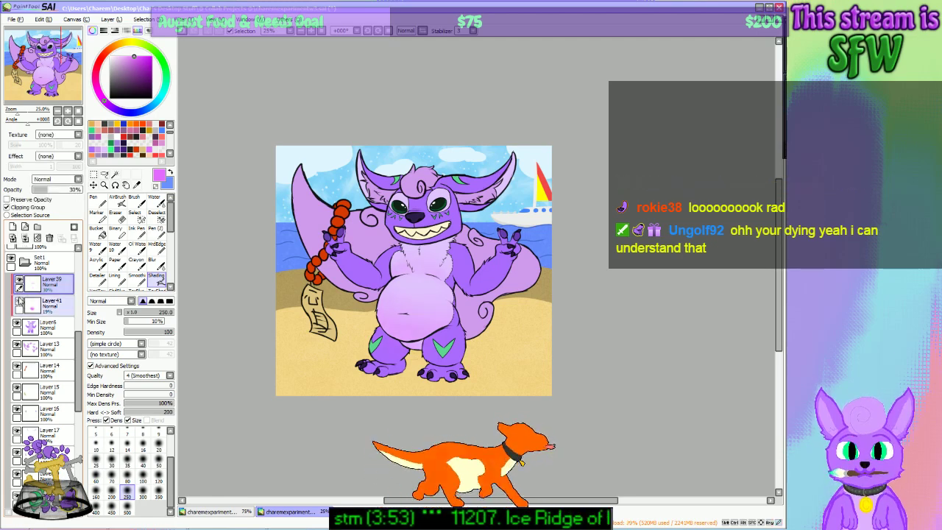
pyautogui.click(44, 326)
pyautogui.click(152, 262)
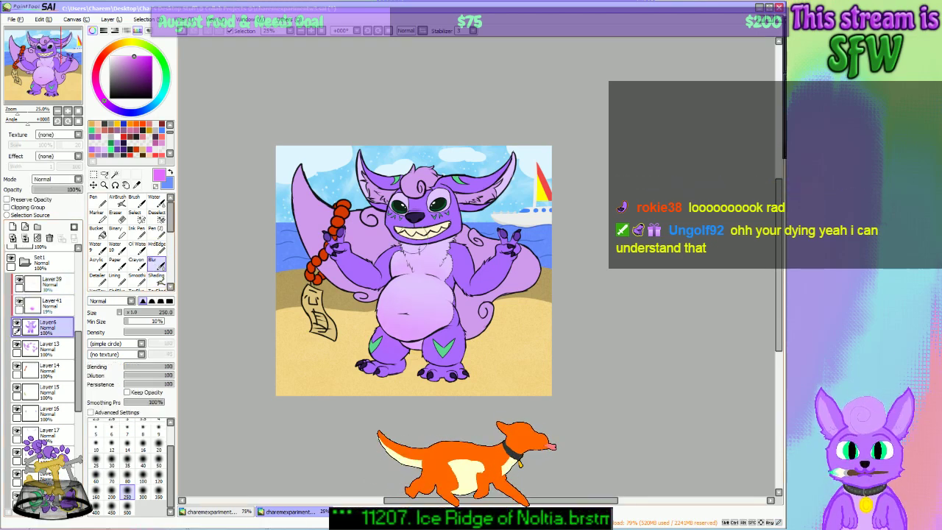
pyautogui.click(158, 479)
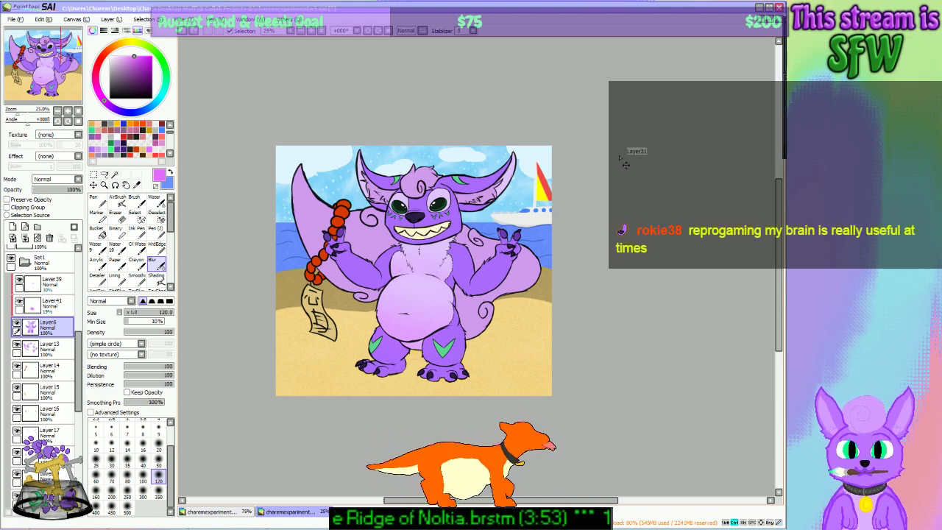
pyautogui.click(310, 31)
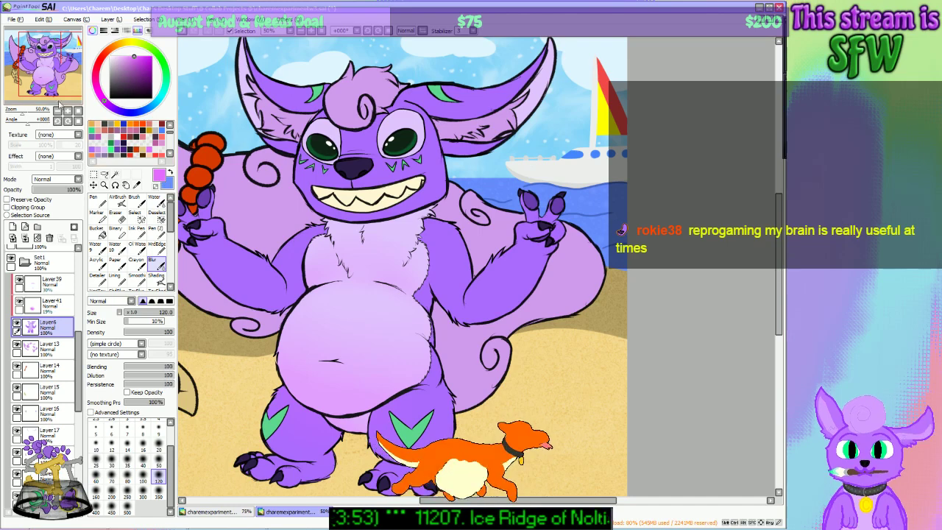
pyautogui.moveTo(73, 89); pyautogui.dragTo(59, 83)
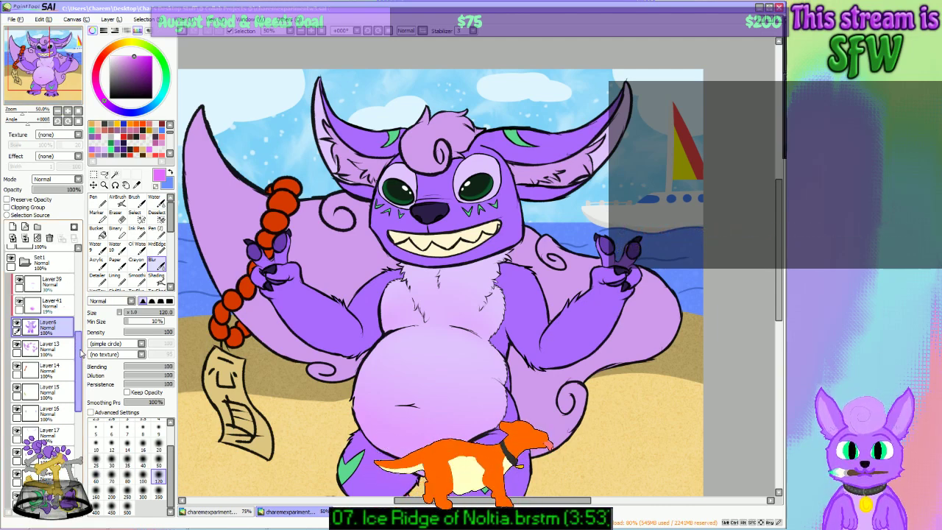
# Step: Add a new empty layer directly above the textured sand layer, Layer28
pyautogui.moveTo(79, 349); pyautogui.dragTo(78, 378)
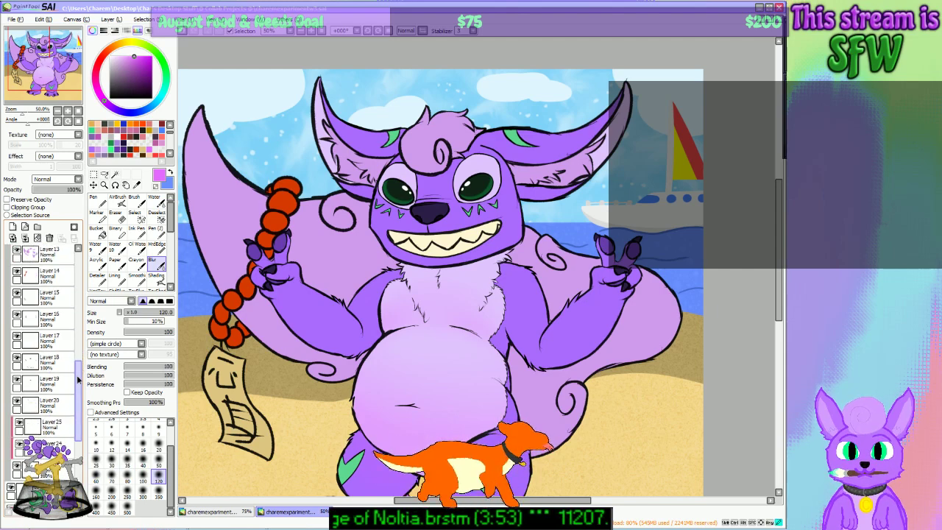
pyautogui.click(301, 31)
pyautogui.click(301, 31)
pyautogui.moveTo(57, 75); pyautogui.dragTo(56, 102)
pyautogui.moveTo(79, 380); pyautogui.dragTo(92, 484)
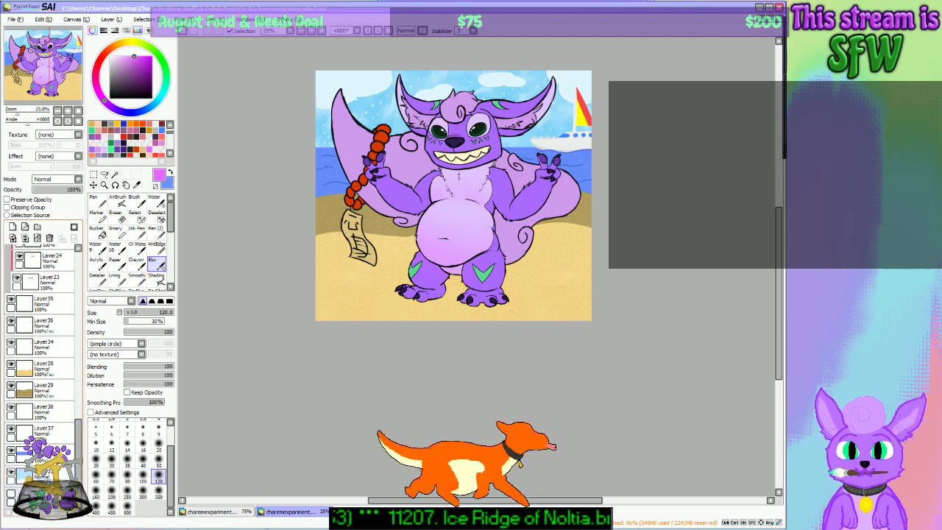
pyautogui.click(40, 497)
pyautogui.click(52, 374)
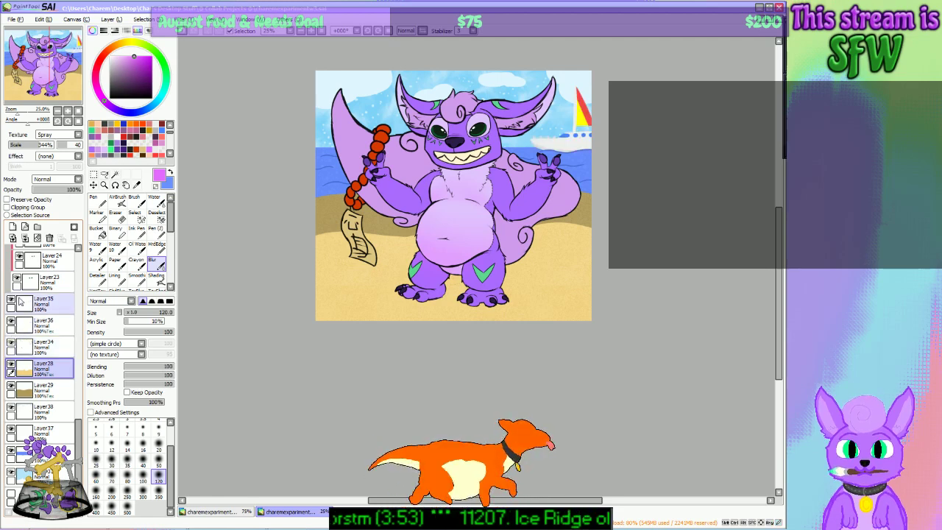
pyautogui.click(13, 228)
# Step: Try a soft black ground shadow under the feet with the Shading brush at size 500, and set Layer42's opacity to 30%
pyautogui.click(109, 97)
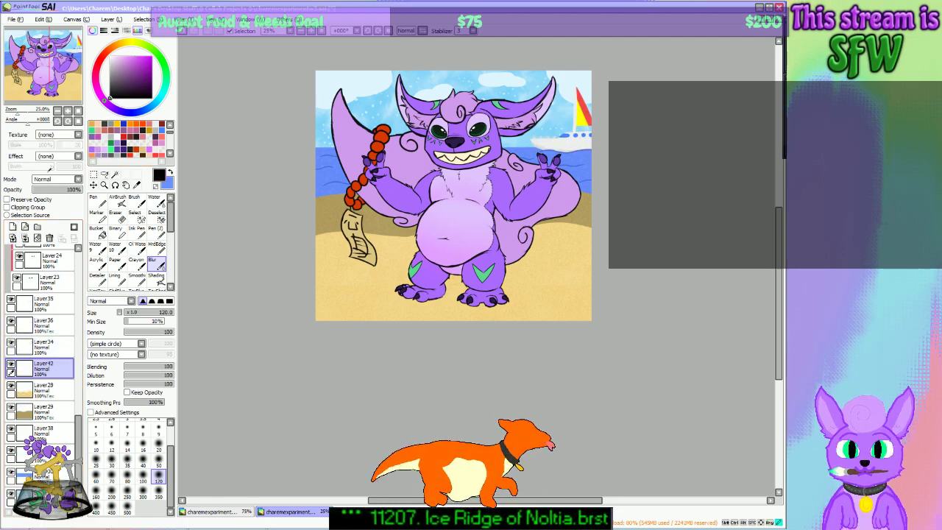
pyautogui.click(156, 277)
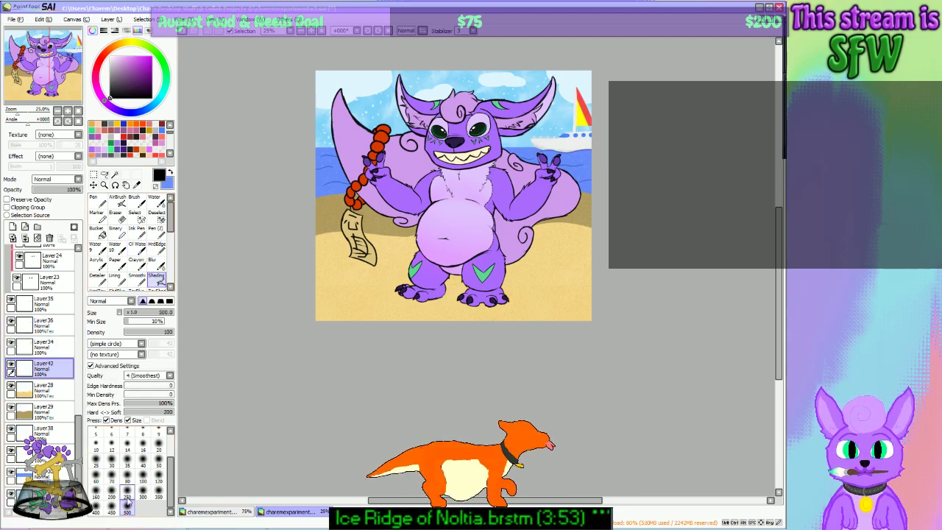
pyautogui.moveTo(367, 313)
pyautogui.mouseDown()
pyautogui.moveTo(440, 297)
pyautogui.moveTo(420, 287)
pyautogui.moveTo(481, 296)
pyautogui.moveTo(518, 297)
pyautogui.mouseUp()
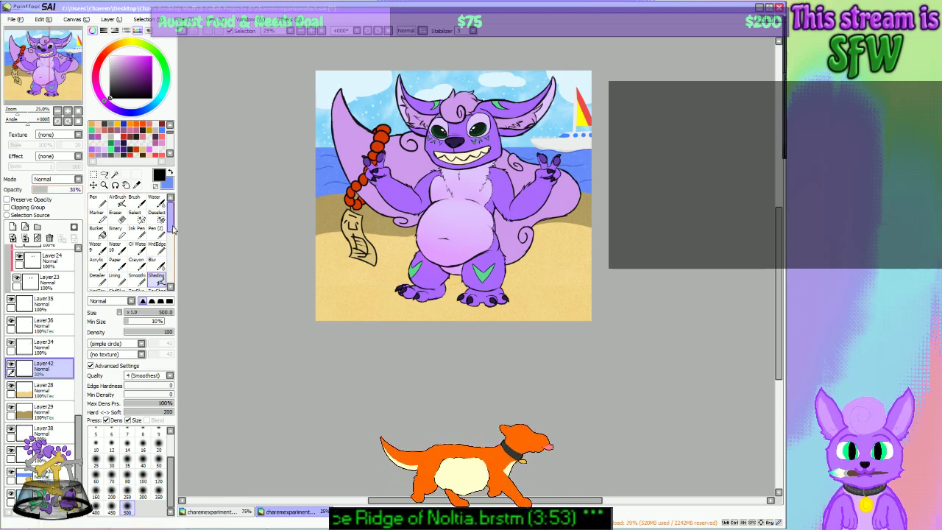
# Step: Switch to the Lining brush and set its size to 350
pyautogui.click(115, 278)
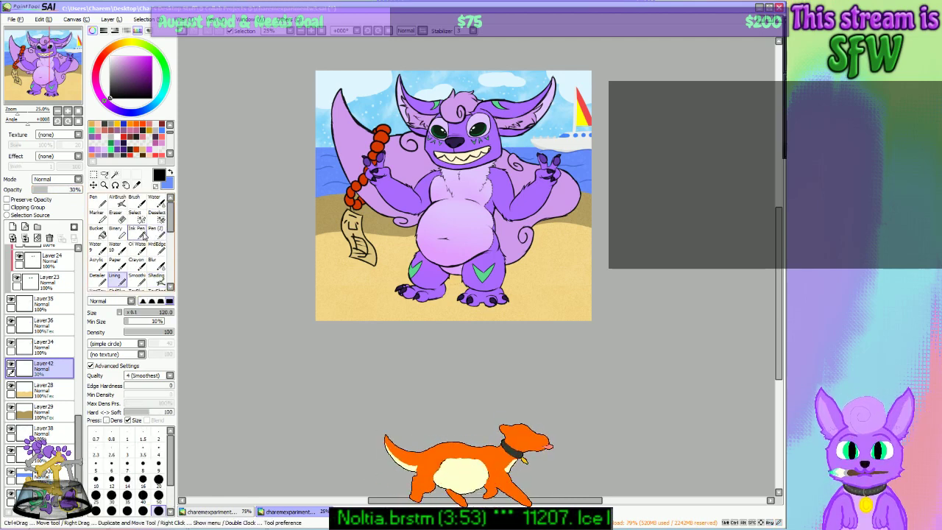
pyautogui.moveTo(169, 475); pyautogui.dragTo(168, 497)
pyautogui.click(158, 491)
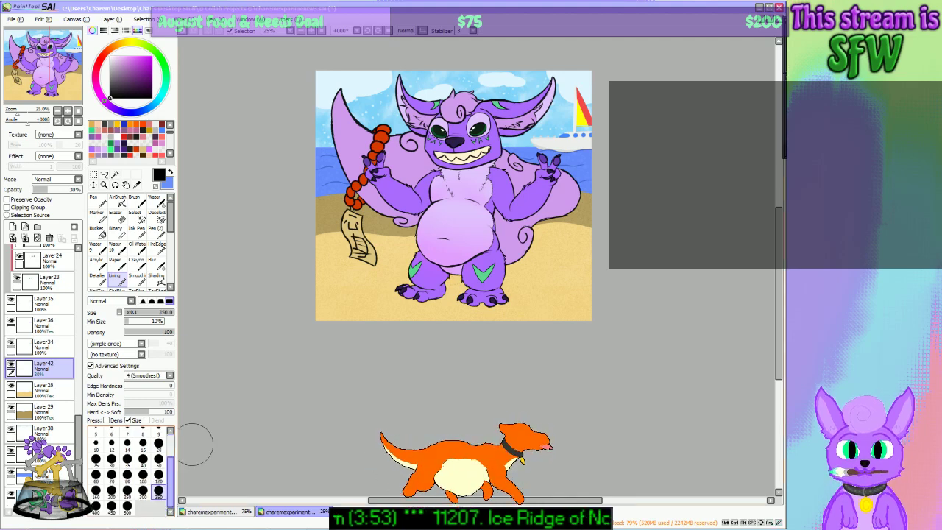
# Step: Try a broad flat black shadow across the sand under the creature's feet, undoing each attempt
pyautogui.moveTo(387, 289)
pyautogui.mouseDown()
pyautogui.moveTo(543, 290)
pyautogui.moveTo(529, 288)
pyautogui.mouseUp()
pyautogui.hotkey('ctrl', 'z')
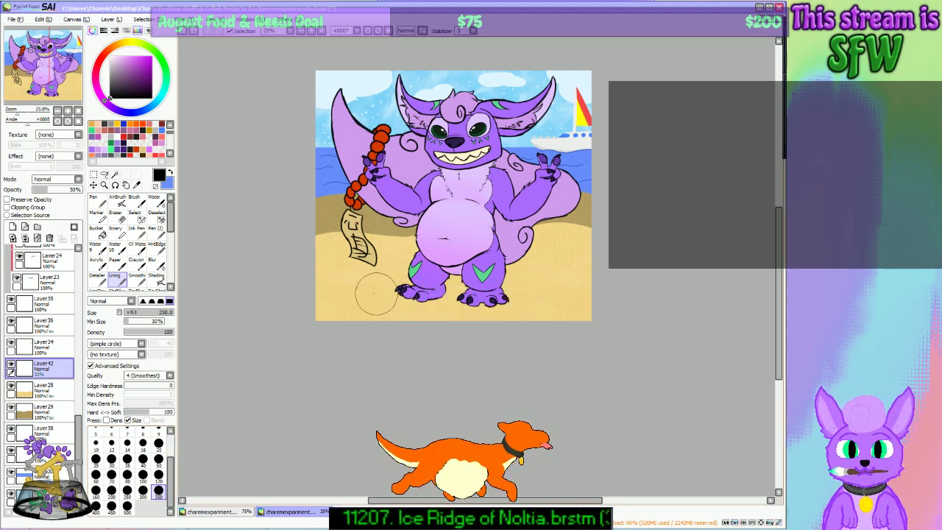
pyautogui.moveTo(376, 295); pyautogui.dragTo(563, 296)
pyautogui.hotkey('ctrl', 'z')
pyautogui.moveTo(372, 294); pyautogui.dragTo(578, 295)
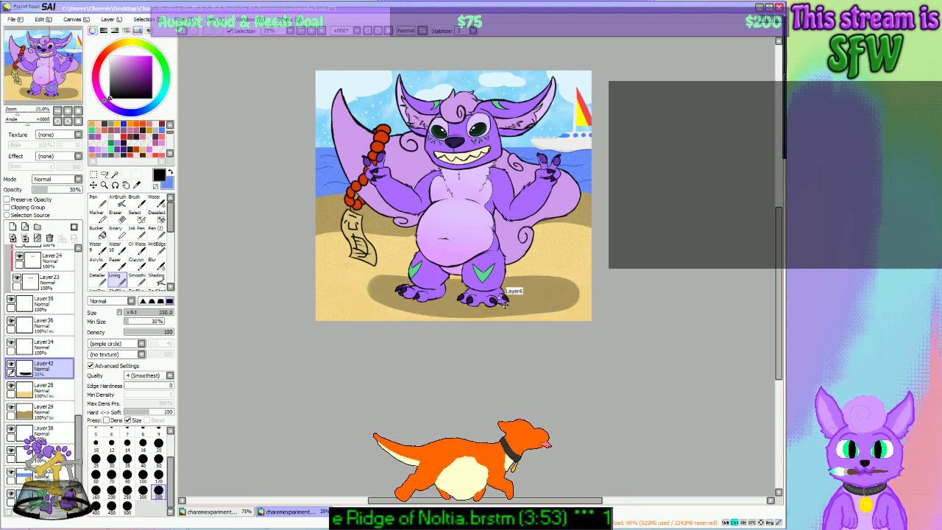
pyautogui.hotkey('ctrl', 'z')
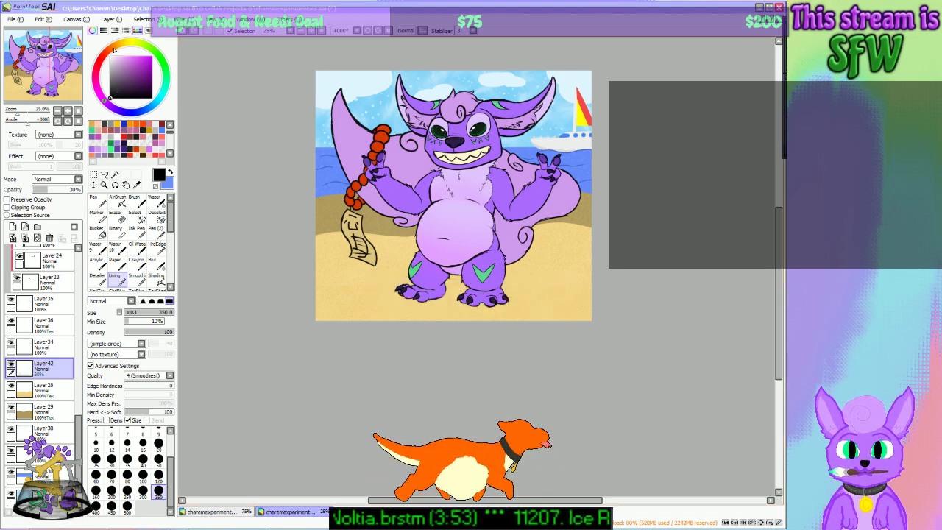
# Step: Choose a muted brown and try a broad flat shadow across the sand under both feet, undoing each attempt
pyautogui.click(119, 46)
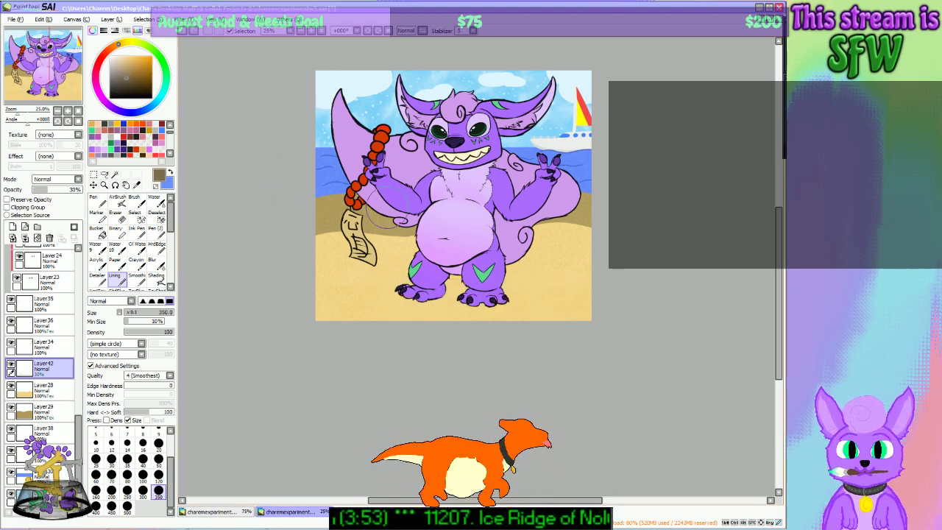
pyautogui.moveTo(386, 294); pyautogui.dragTo(550, 301)
pyautogui.hotkey('ctrl', 'z')
pyautogui.moveTo(384, 294); pyautogui.dragTo(589, 292)
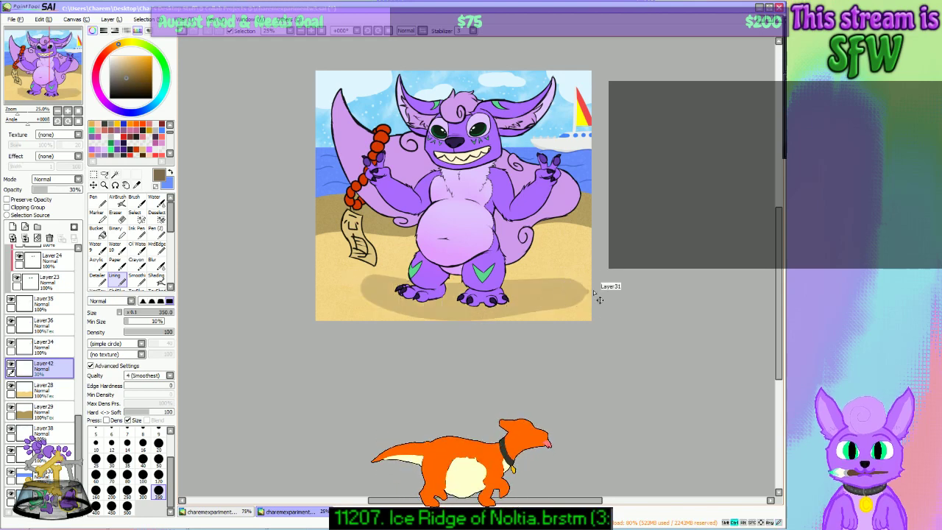
pyautogui.hotkey('ctrl', 'z')
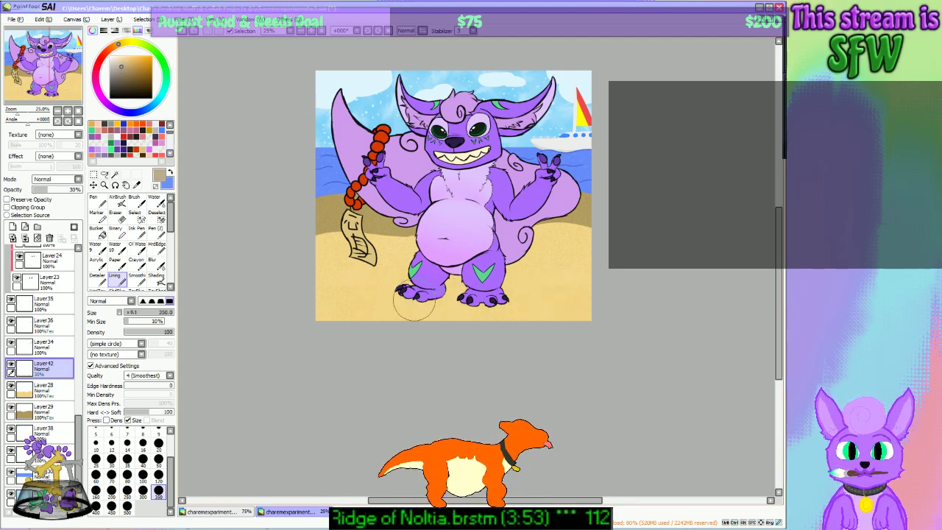
pyautogui.moveTo(395, 299); pyautogui.dragTo(559, 294)
pyautogui.hotkey('ctrl', 'z')
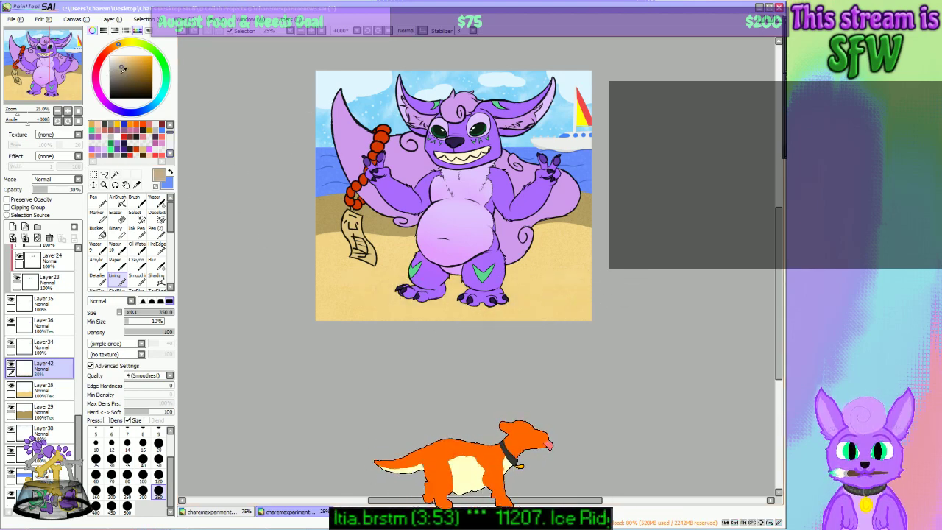
pyautogui.moveTo(397, 296); pyautogui.dragTo(552, 291)
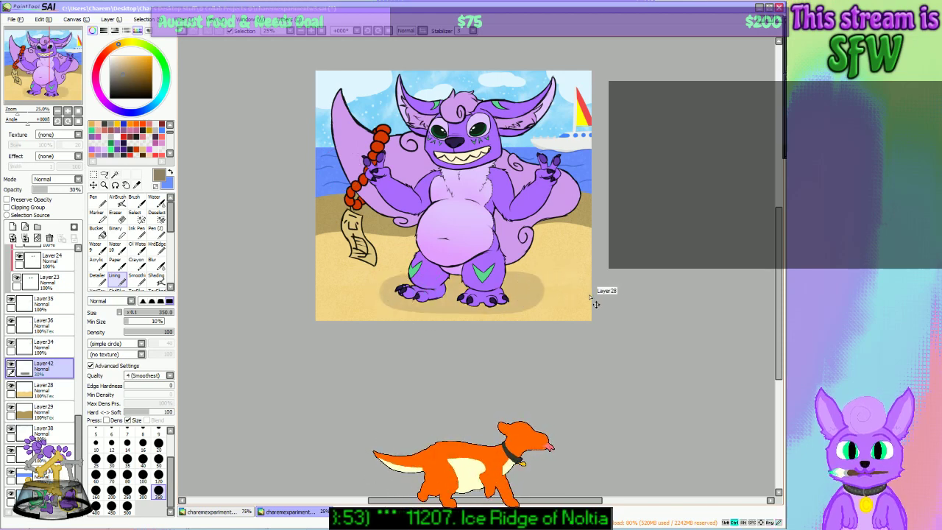
pyautogui.hotkey('ctrl', 'z')
# Step: Paint a flat brown shadow under the creature's right-hand foot, extending across the sand toward the picture's right edge, undoing rejected strokes
pyautogui.moveTo(398, 296); pyautogui.dragTo(601, 285)
pyautogui.hotkey('ctrl', 'z')
pyautogui.moveTo(396, 302)
pyautogui.mouseDown()
pyautogui.moveTo(456, 302)
pyautogui.moveTo(400, 298)
pyautogui.moveTo(477, 300)
pyautogui.moveTo(511, 297)
pyautogui.moveTo(455, 299)
pyautogui.moveTo(546, 287)
pyautogui.mouseUp()
pyautogui.hotkey('ctrl', 'z')
pyautogui.hotkey('ctrl', 'z')
pyautogui.moveTo(445, 297); pyautogui.dragTo(555, 293)
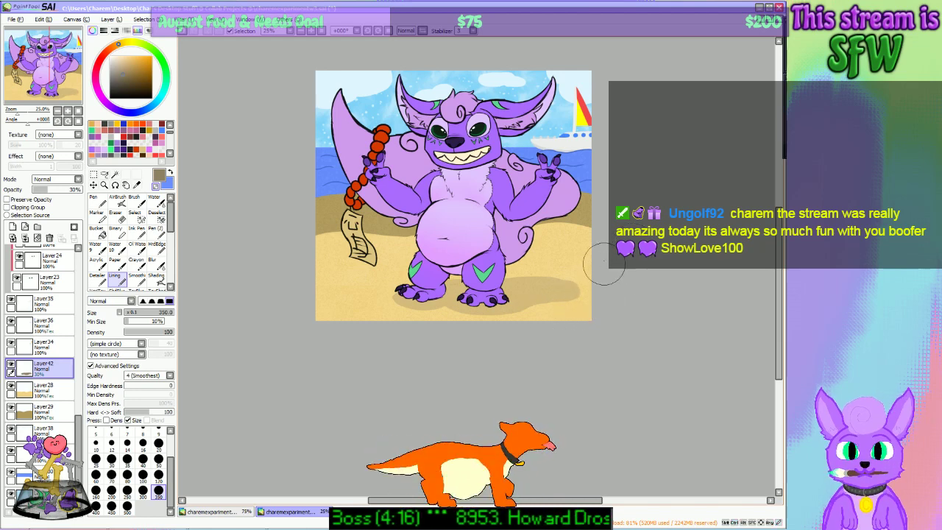
# Step: Try extending the brown shadow well past the left-hand foot and check it against the whole picture
pyautogui.moveTo(363, 286); pyautogui.dragTo(412, 293)
pyautogui.hotkey('ctrl', 'z')
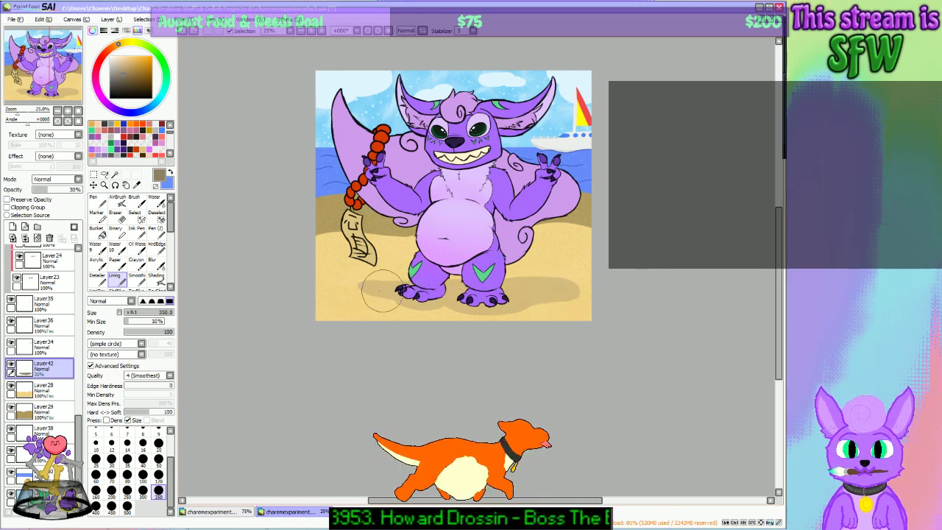
pyautogui.moveTo(349, 284)
pyautogui.mouseDown()
pyautogui.moveTo(439, 284)
pyautogui.moveTo(358, 282)
pyautogui.moveTo(430, 283)
pyautogui.mouseUp()
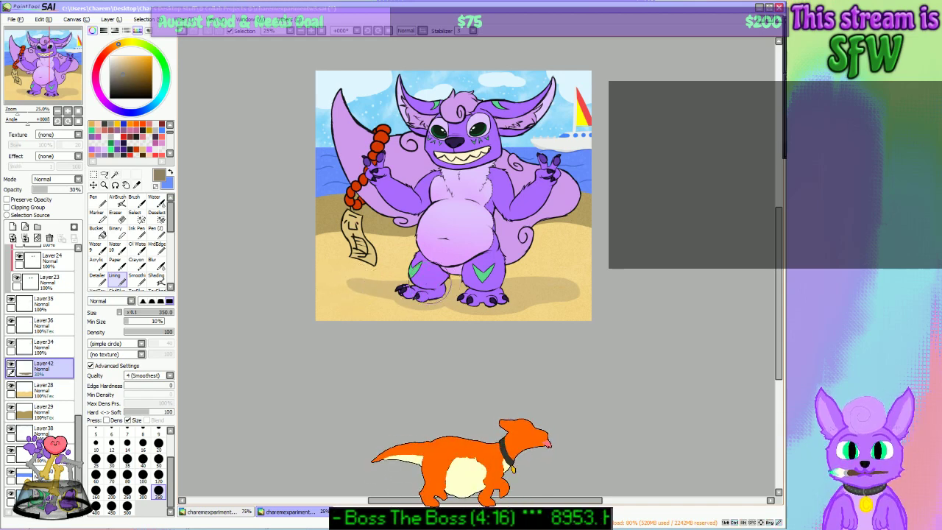
pyautogui.hotkey('ctrl', 'z')
pyautogui.moveTo(349, 284); pyautogui.dragTo(435, 282)
pyautogui.hotkey('ctrl', 'z')
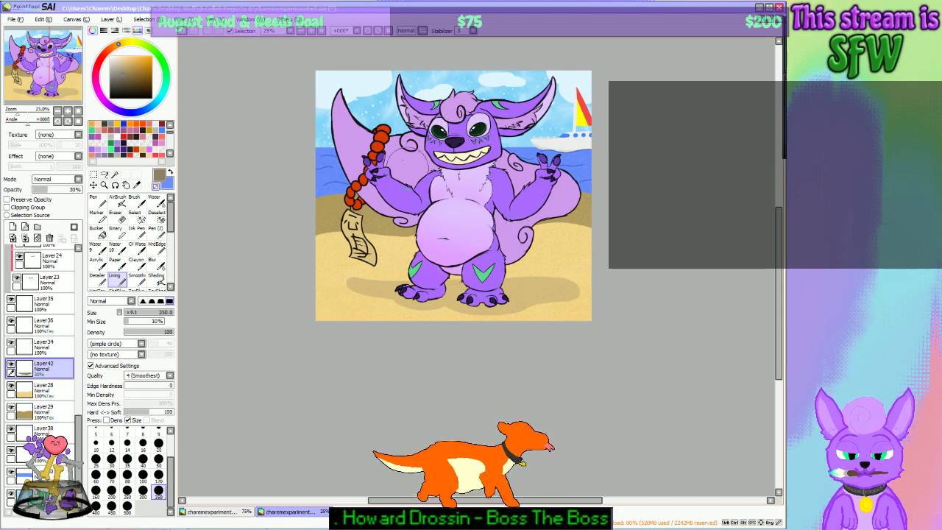
pyautogui.click(301, 31)
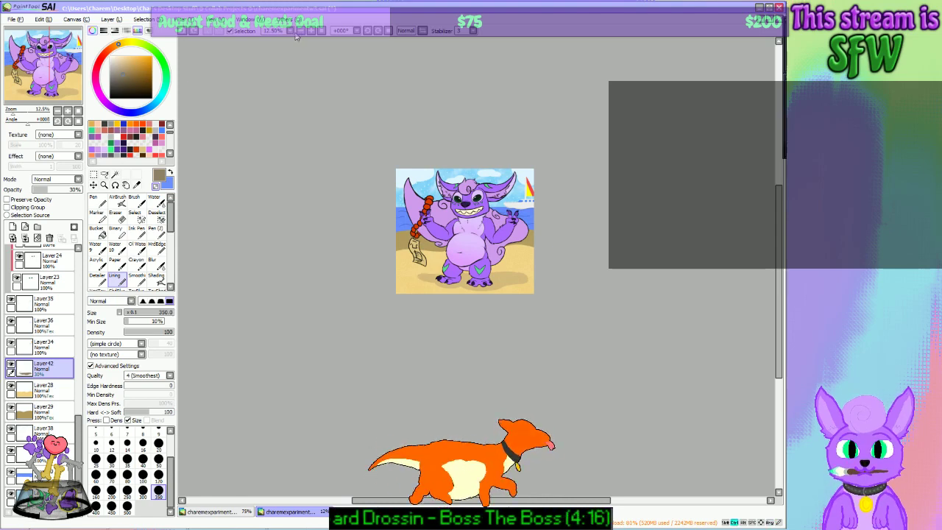
pyautogui.click(311, 31)
pyautogui.click(312, 31)
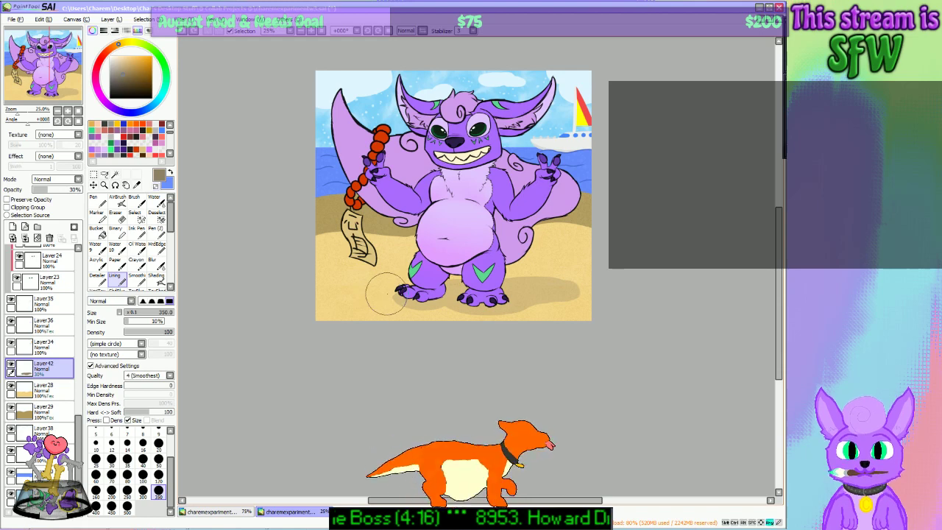
# Step: Try shorter shadow strokes around the left-hand foot, undoing each attempt
pyautogui.moveTo(381, 293)
pyautogui.mouseDown()
pyautogui.moveTo(368, 294)
pyautogui.moveTo(412, 294)
pyautogui.moveTo(359, 296)
pyautogui.moveTo(407, 298)
pyautogui.moveTo(449, 286)
pyautogui.mouseUp()
pyautogui.hotkey('ctrl', 'z')
pyautogui.hotkey('ctrl', 'z')
pyautogui.moveTo(382, 291)
pyautogui.mouseDown()
pyautogui.moveTo(416, 295)
pyautogui.moveTo(371, 294)
pyautogui.moveTo(434, 296)
pyautogui.mouseUp()
pyautogui.hotkey('ctrl', 'z')
pyautogui.moveTo(367, 295); pyautogui.dragTo(453, 288)
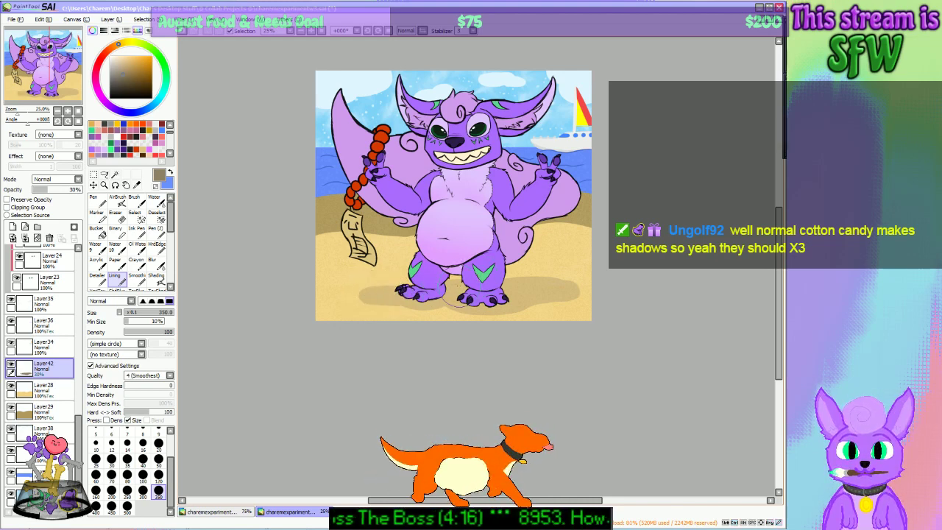
pyautogui.hotkey('ctrl', 'z')
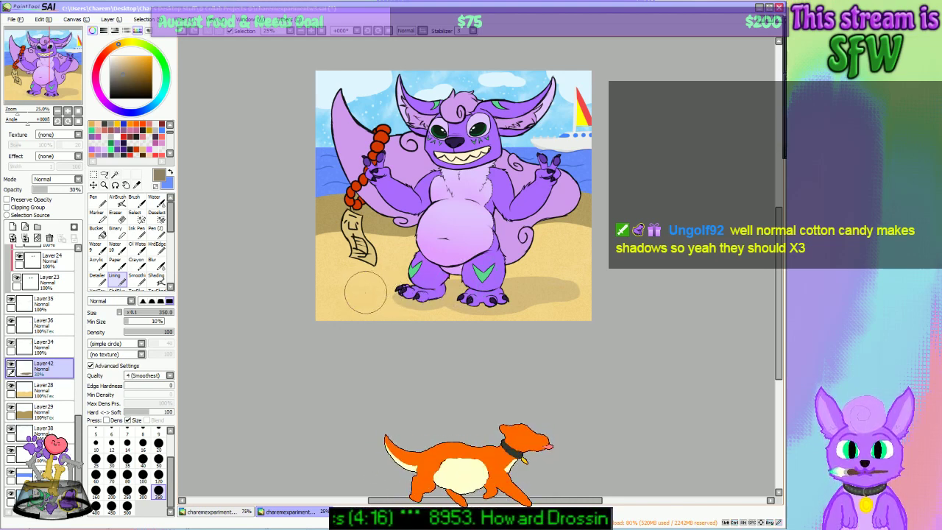
pyautogui.moveTo(365, 295); pyautogui.dragTo(444, 285)
pyautogui.hotkey('ctrl', 'z')
pyautogui.moveTo(364, 295); pyautogui.dragTo(454, 298)
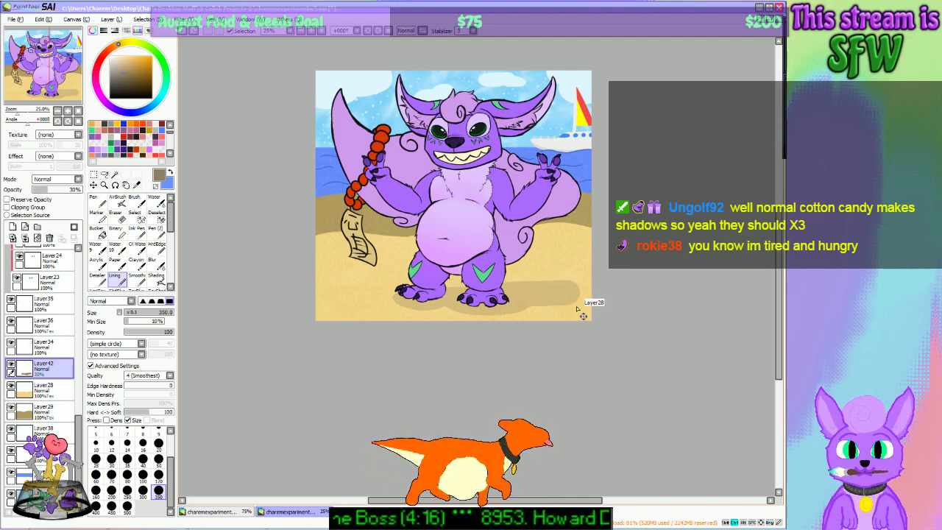
# Step: Trim the lower edge of the ground shadow's right end into a narrower taper, undoing rejected strokes
pyautogui.hotkey('ctrl', 'y')
pyautogui.hotkey('ctrl', 'y')
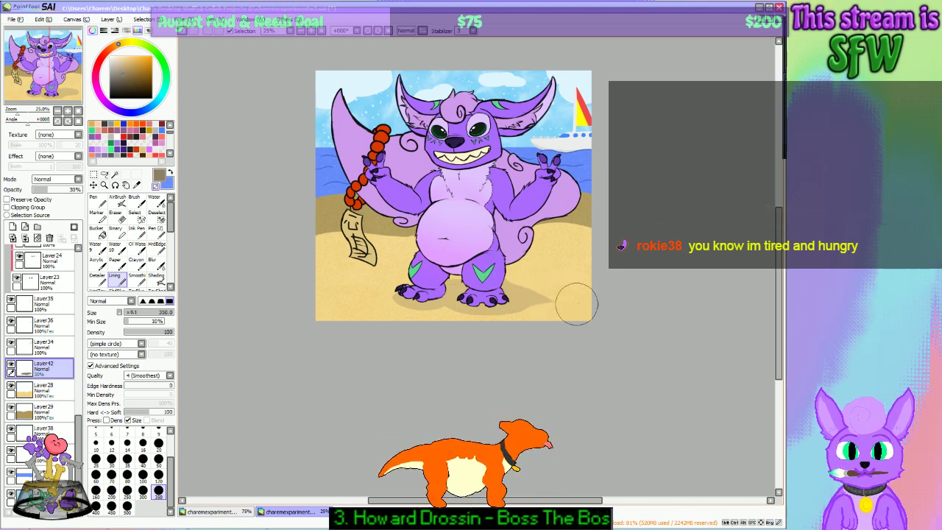
pyautogui.hotkey('ctrl', 'z')
pyautogui.moveTo(534, 318); pyautogui.dragTo(574, 267)
pyautogui.hotkey('ctrl', 'z')
pyautogui.moveTo(525, 323); pyautogui.dragTo(586, 306)
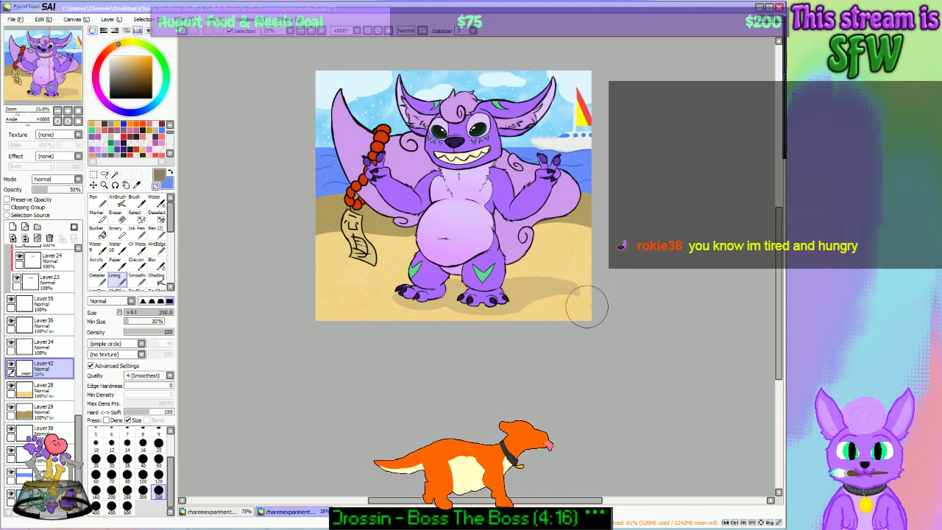
pyautogui.hotkey('ctrl', 'z')
pyautogui.moveTo(530, 324); pyautogui.dragTo(603, 298)
pyautogui.hotkey('ctrl', 'z')
pyautogui.moveTo(542, 322); pyautogui.dragTo(594, 270)
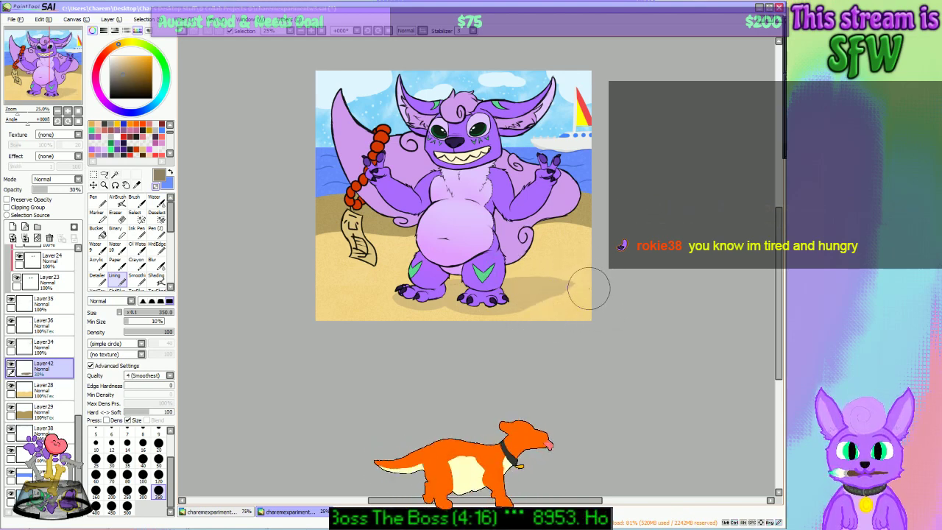
pyautogui.moveTo(546, 309); pyautogui.dragTo(590, 295)
pyautogui.hotkey('ctrl', 'z')
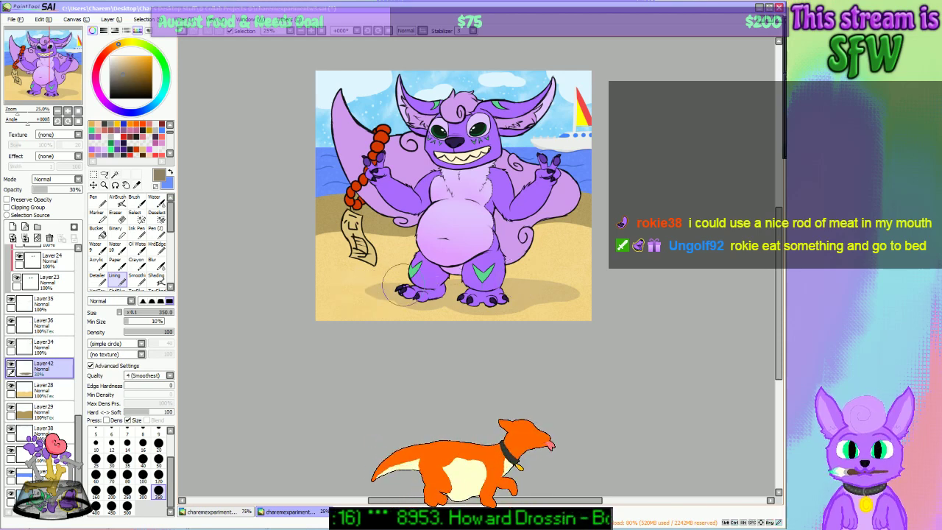
# Step: Refine the ground shadow's left end beside the left-hand foot, undoing and redoing strokes to settle its shape
pyautogui.moveTo(384, 307)
pyautogui.mouseDown()
pyautogui.moveTo(328, 308)
pyautogui.moveTo(391, 310)
pyautogui.moveTo(331, 315)
pyautogui.mouseUp()
pyautogui.hotkey('ctrl', 'z')
pyautogui.hotkey('ctrl', 'z')
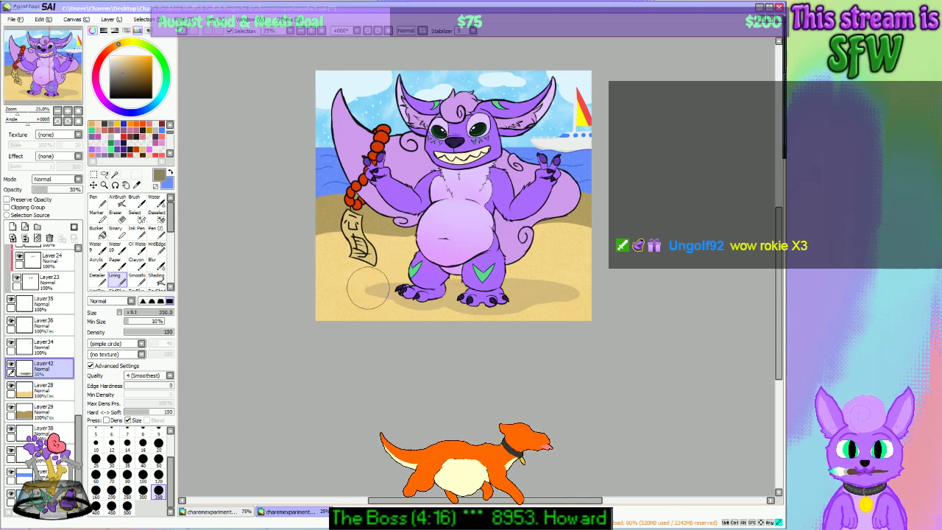
pyautogui.hotkey('ctrl', 'z')
pyautogui.moveTo(367, 290); pyautogui.dragTo(390, 288)
pyautogui.hotkey('ctrl', 'z')
pyautogui.hotkey('ctrl', 'z')
pyautogui.hotkey('ctrl', 'z')
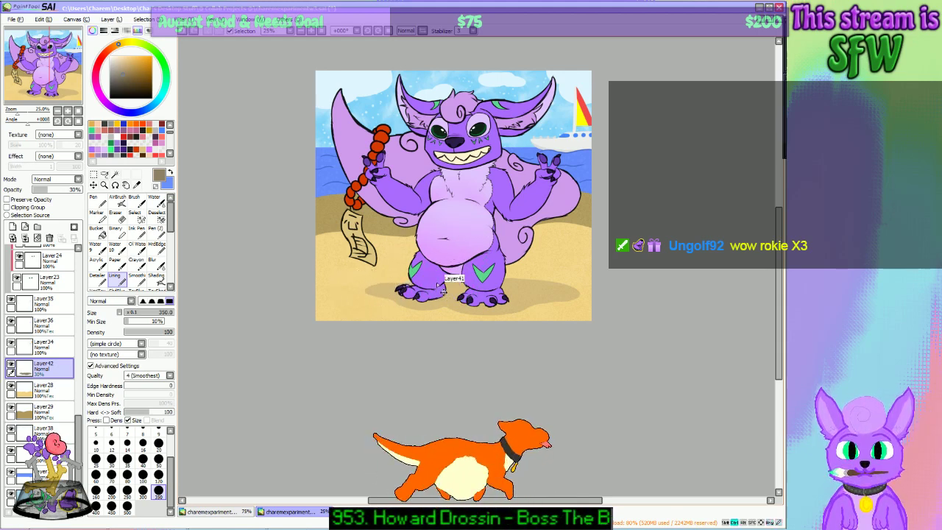
pyautogui.hotkey('ctrl', 'y')
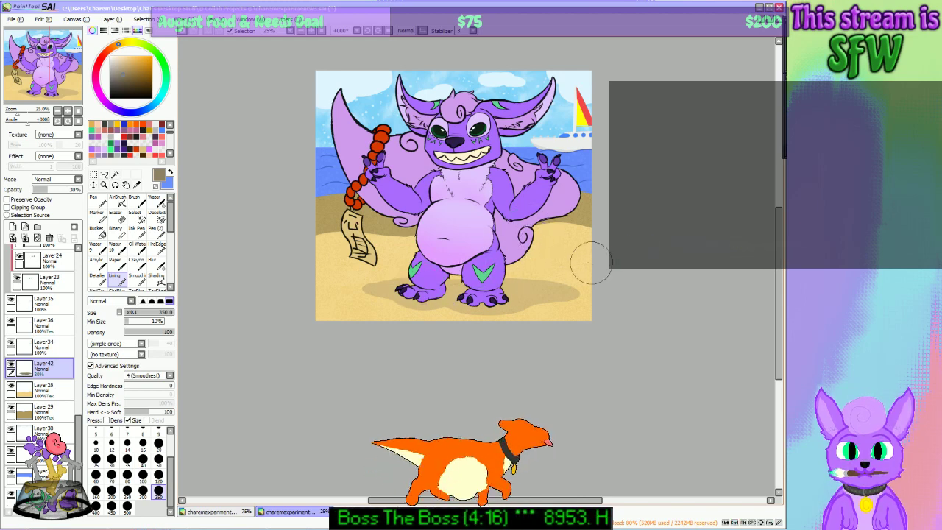
pyautogui.hotkey('ctrl', 'z')
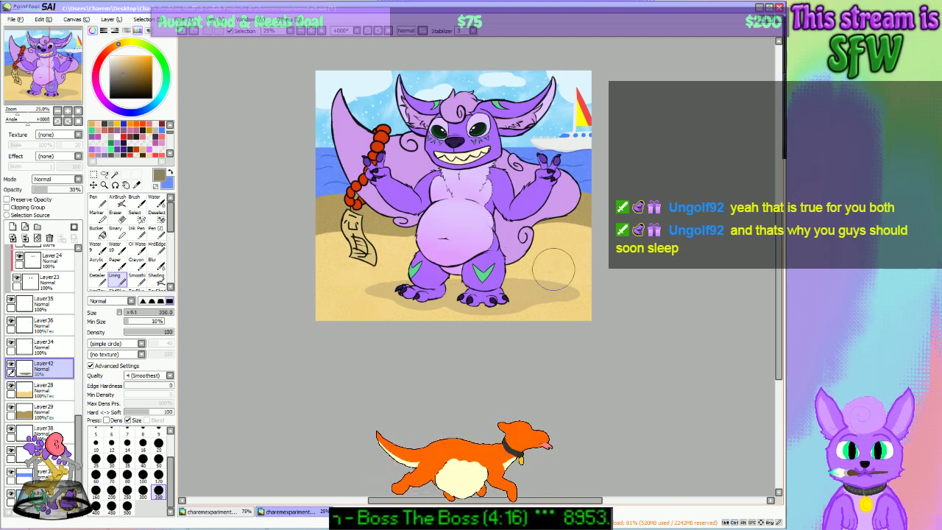
# Step: Inspect the ground shadow's edges up close along its right end and set the Lining brush size to 50
pyautogui.moveTo(57, 65)
pyautogui.mouseDown()
pyautogui.moveTo(36, 59)
pyautogui.moveTo(56, 67)
pyautogui.mouseUp()
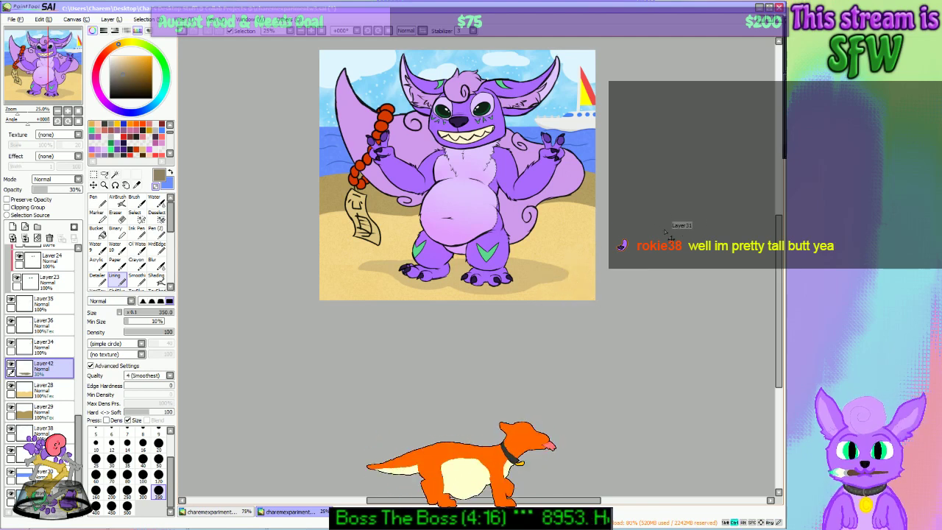
pyautogui.click(311, 30)
pyautogui.click(311, 30)
pyautogui.click(312, 30)
pyautogui.click(311, 30)
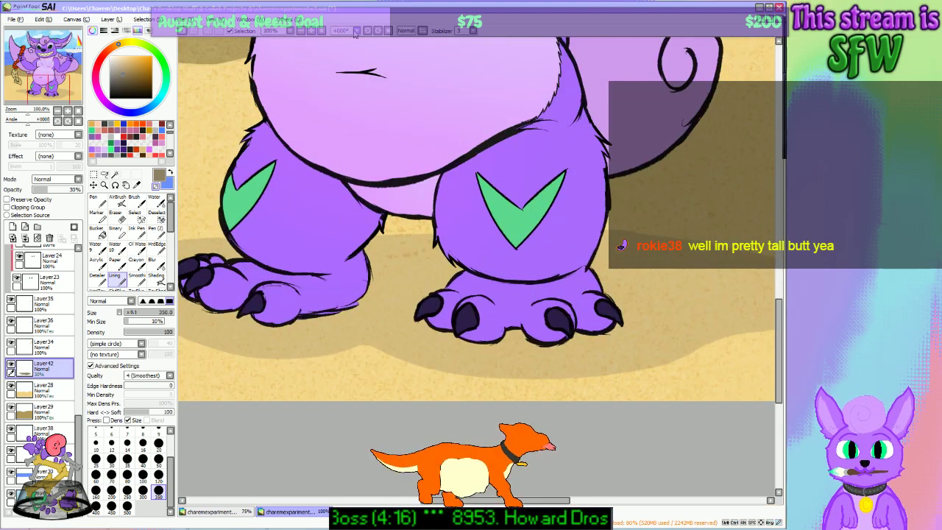
pyautogui.moveTo(54, 87); pyautogui.dragTo(81, 92)
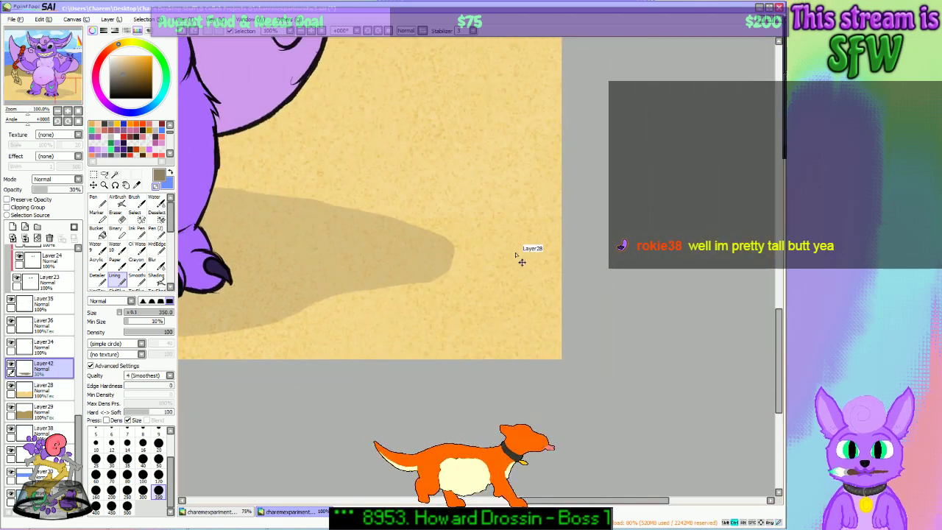
pyautogui.click(158, 458)
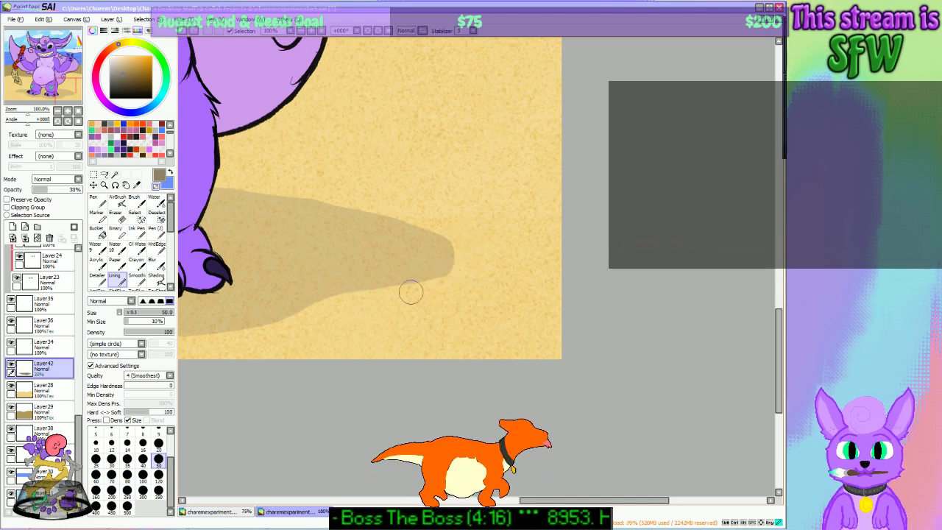
# Step: Adjust the darker sand on Layer29 with Hue and Saturation, setting Saturation to +10 and Luminescence to -9
pyautogui.click(301, 31)
pyautogui.click(302, 31)
pyautogui.click(301, 31)
pyautogui.click(300, 31)
pyautogui.click(298, 31)
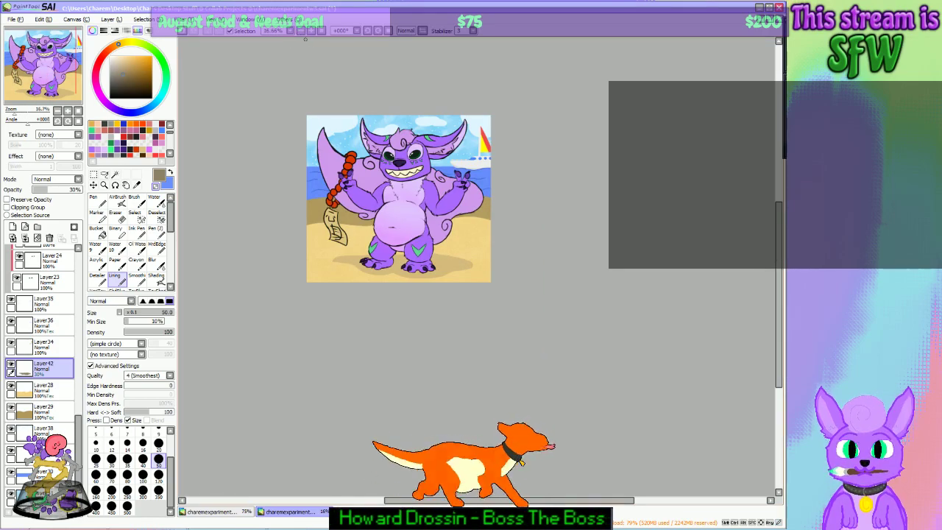
pyautogui.moveTo(55, 72); pyautogui.dragTo(41, 83)
pyautogui.click(312, 33)
pyautogui.click(312, 32)
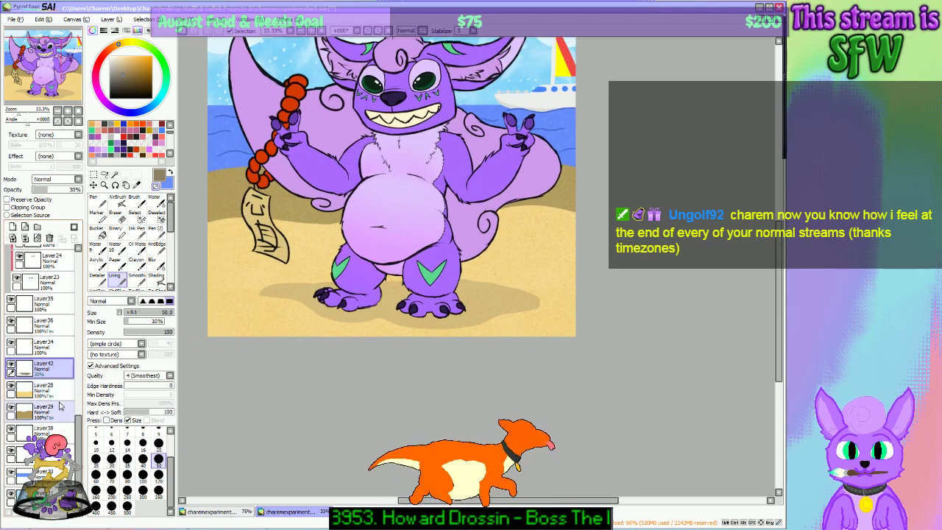
pyautogui.click(44, 411)
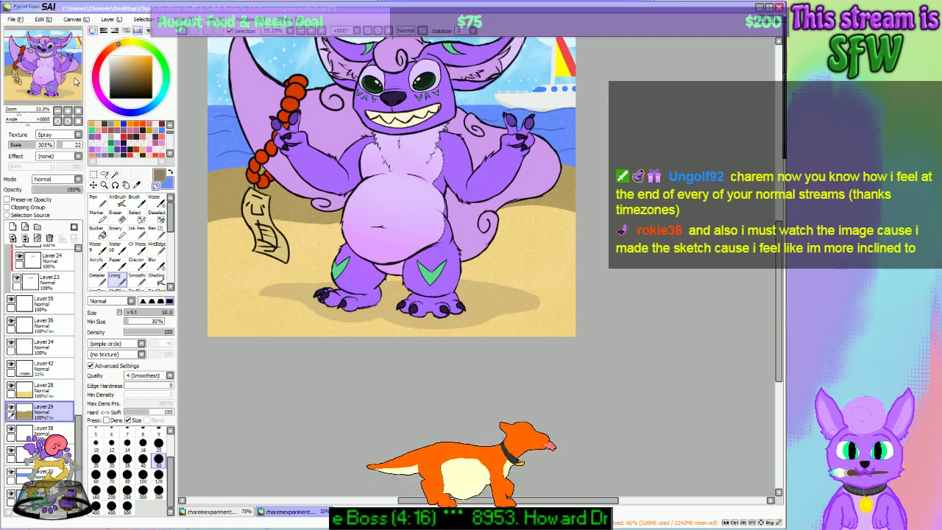
pyautogui.click(156, 20)
pyautogui.moveTo(175, 20)
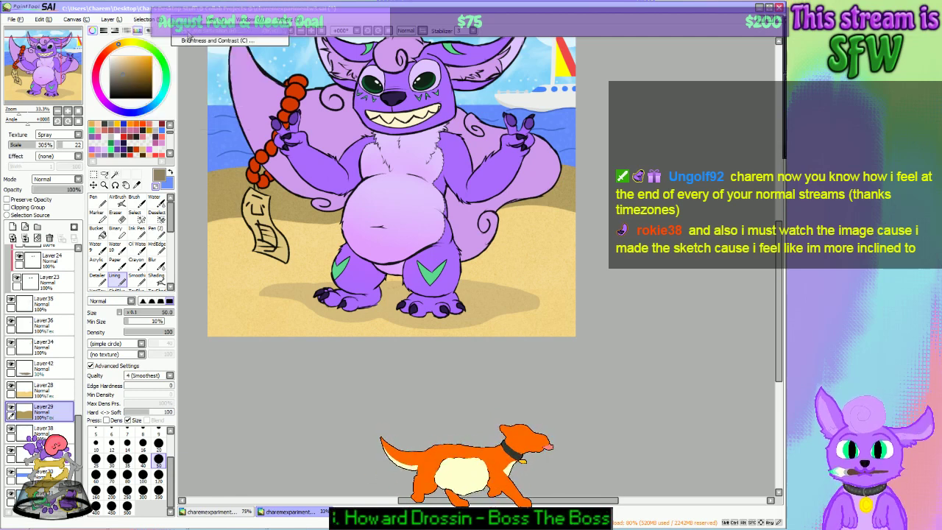
pyautogui.click(203, 52)
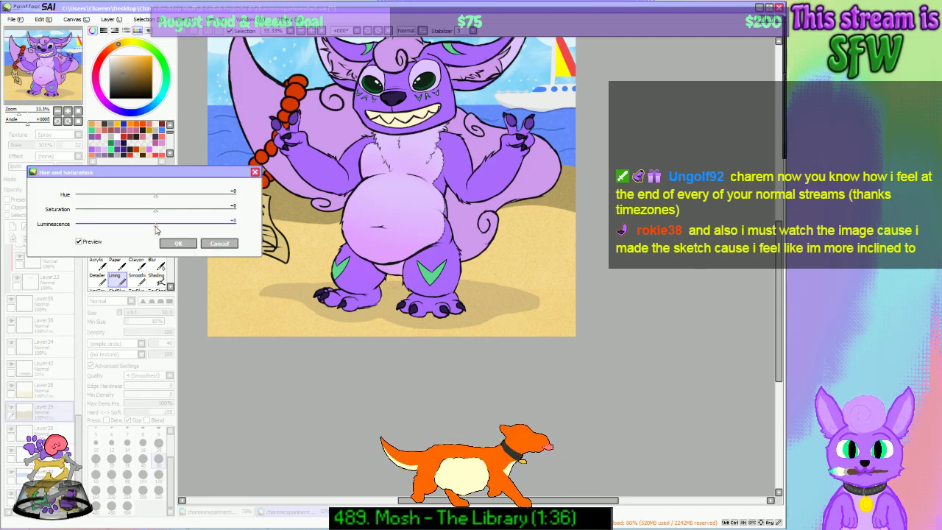
pyautogui.moveTo(154, 229); pyautogui.dragTo(145, 227)
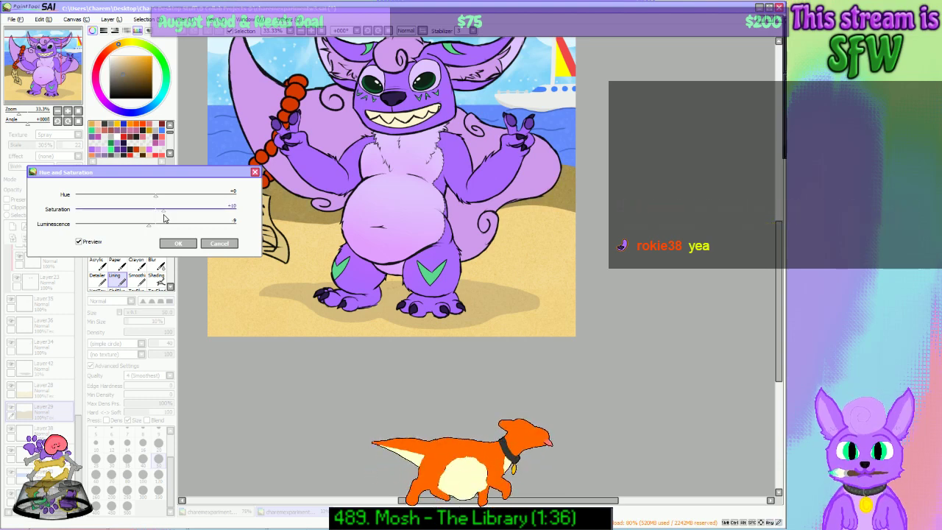
pyautogui.click(178, 244)
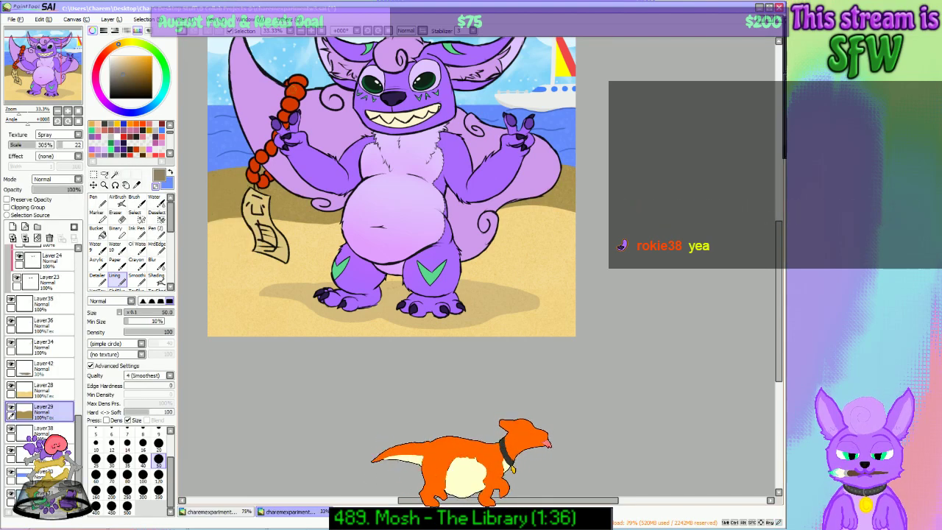
pyautogui.click(302, 32)
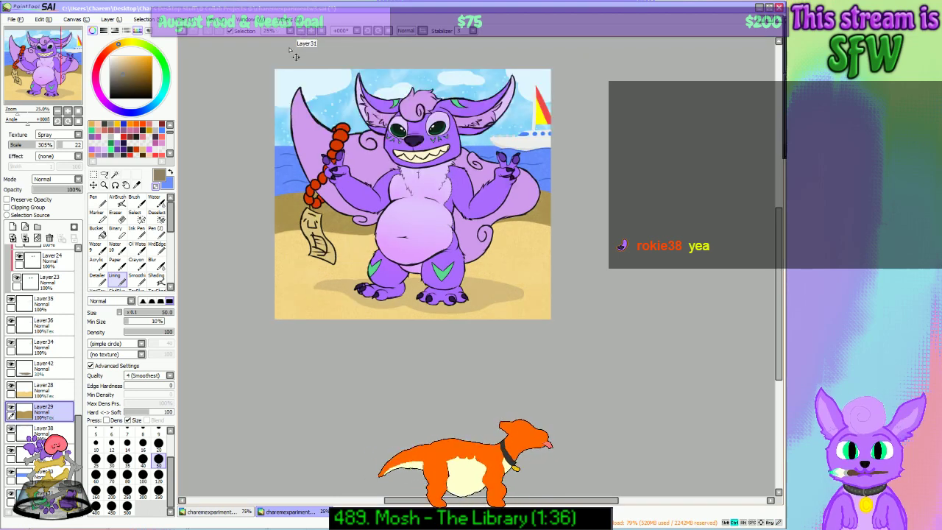
pyautogui.moveTo(56, 82)
pyautogui.mouseDown()
pyautogui.moveTo(67, 74)
pyautogui.moveTo(53, 85)
pyautogui.moveTo(63, 96)
pyautogui.mouseUp()
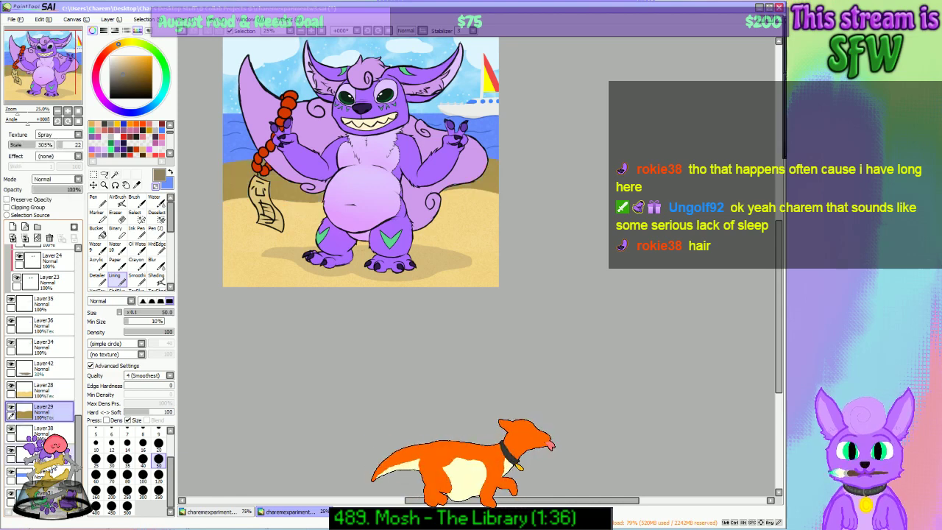
# Step: Toggle the visibility of Layer35 and Layer34 to check which parts of the scene they hold, then select Layer38
pyautogui.scroll(-1, 44, 408)
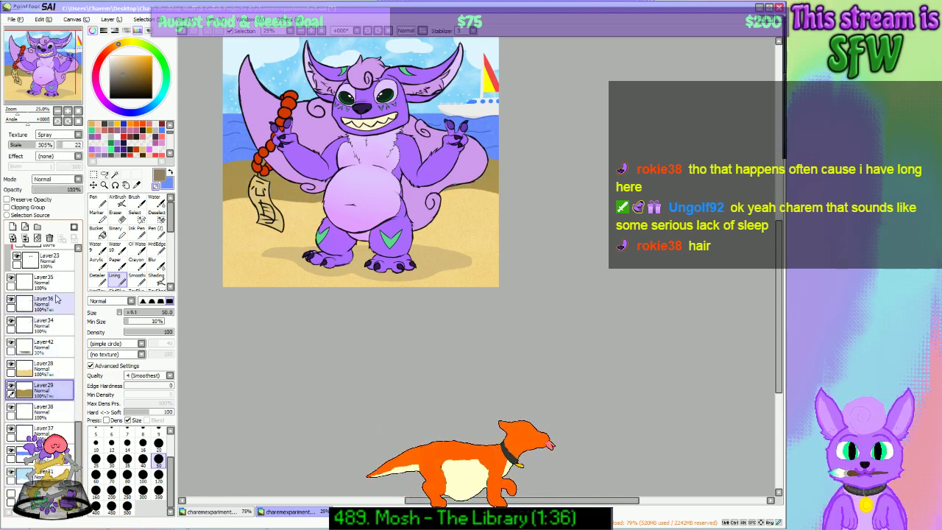
pyautogui.click(21, 286)
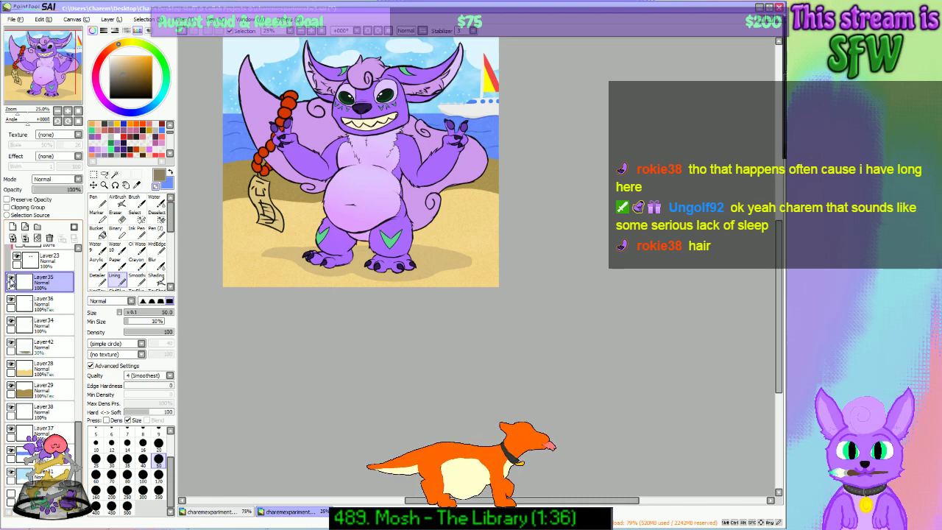
pyautogui.click(10, 278)
pyautogui.click(21, 326)
pyautogui.click(10, 322)
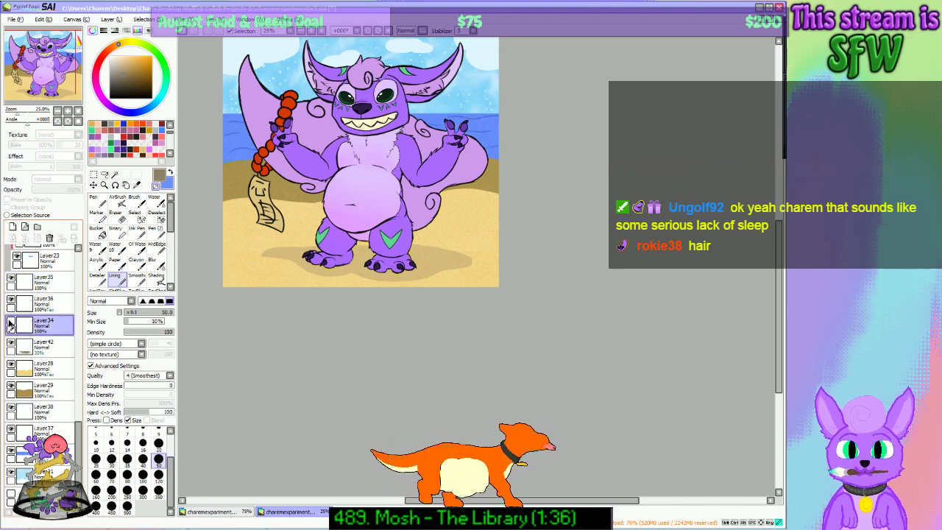
pyautogui.click(10, 321)
pyautogui.click(22, 412)
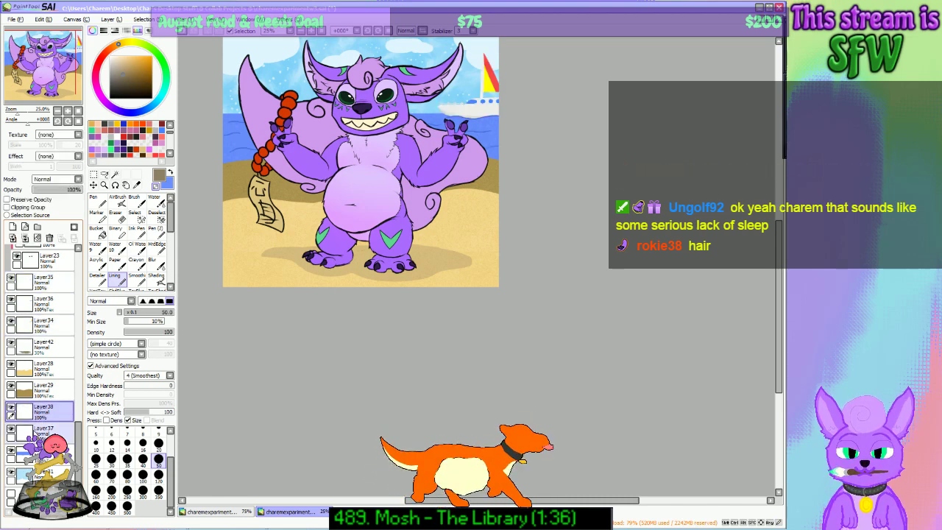
# Step: Adjust the colour of the ground shadow on Layer42 with Hue and Saturation
pyautogui.scroll(4, 49, 430)
pyautogui.click(49, 430)
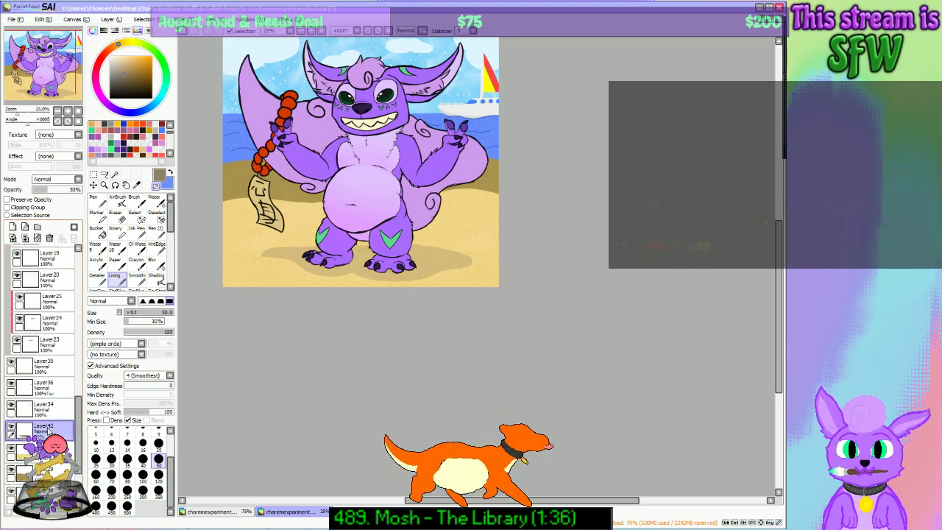
pyautogui.click(179, 19)
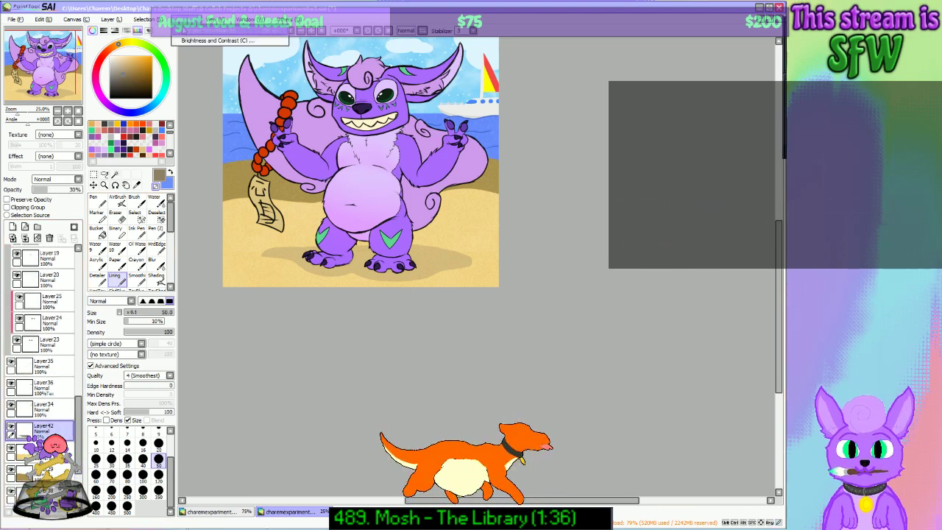
pyautogui.click(181, 29)
pyautogui.moveTo(157, 225); pyautogui.dragTo(149, 230)
pyautogui.click(178, 243)
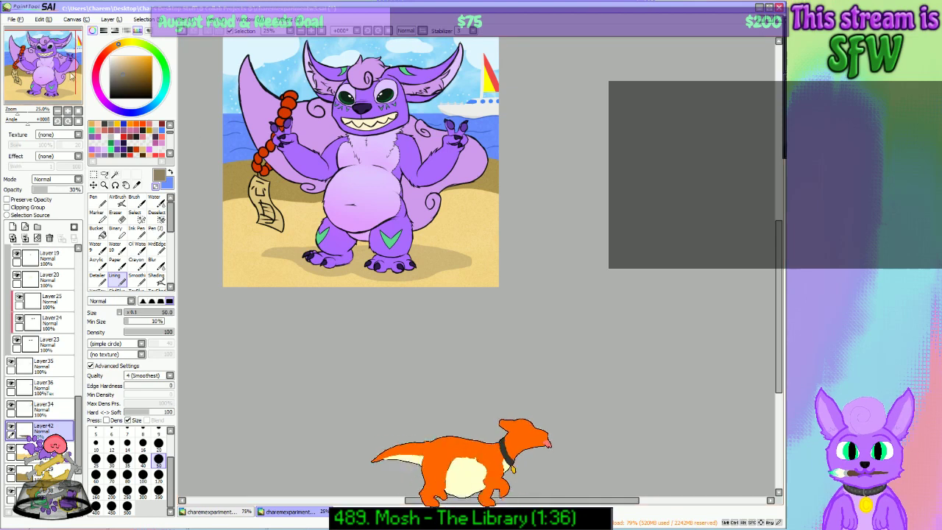
# Step: Raise the ground shadow layer's opacity temporarily, sample its brown, and restore the layer to 30% opacity
pyautogui.moveTo(71, 76); pyautogui.dragTo(45, 83)
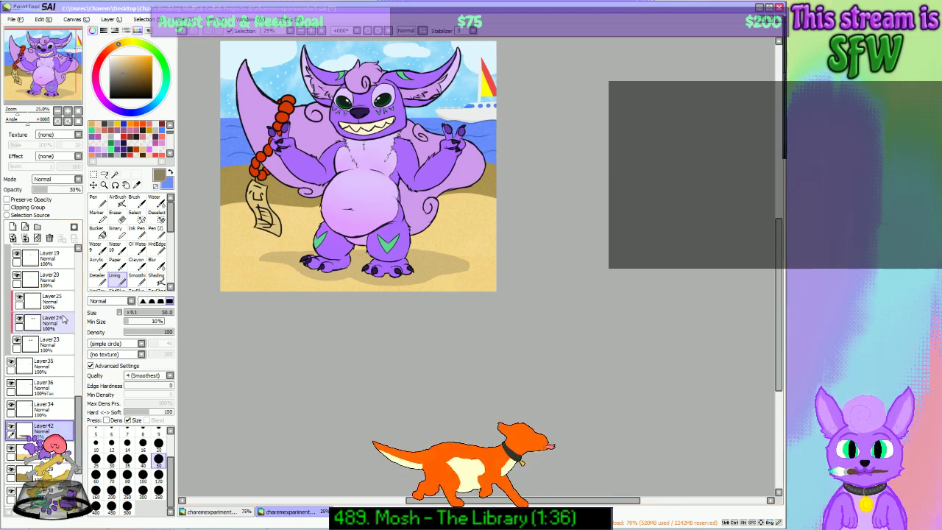
pyautogui.moveTo(72, 190); pyautogui.dragTo(83, 190)
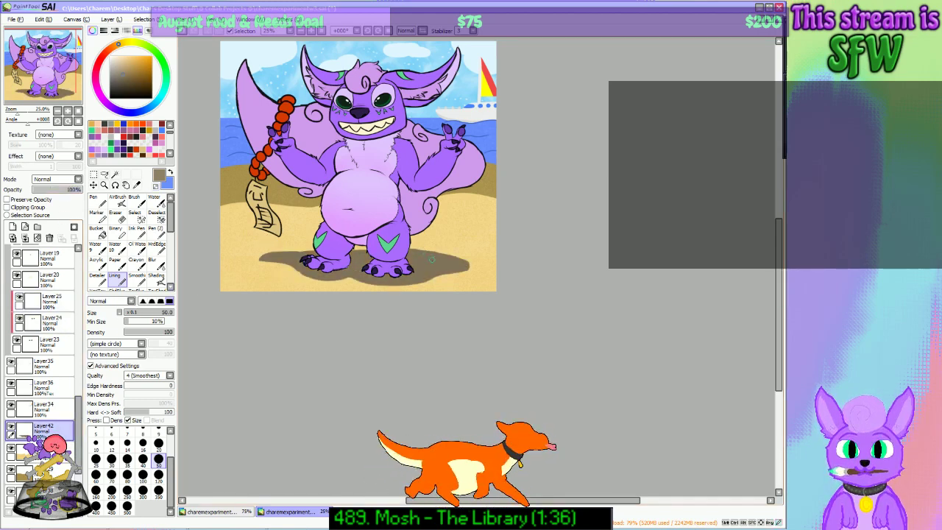
pyautogui.rightClick(431, 259)
pyautogui.hotkey('ctrl', 'z')
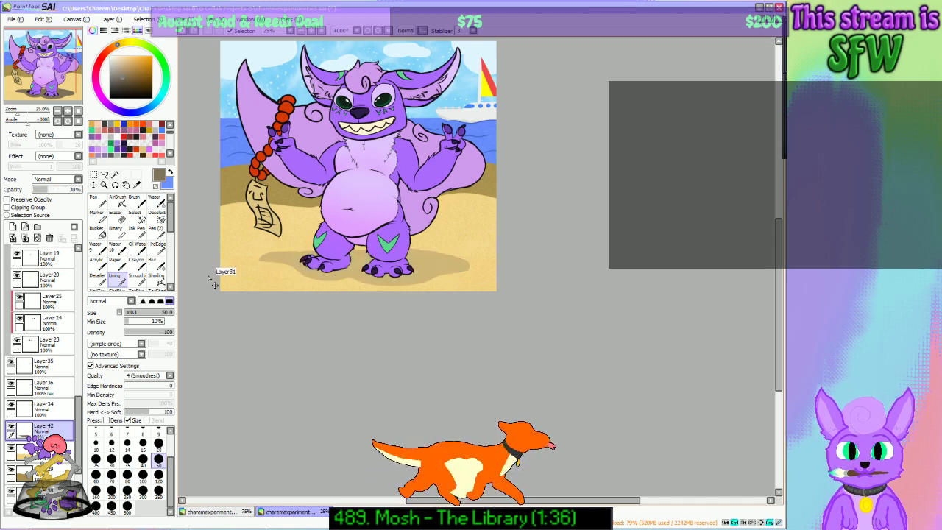
# Step: Try size 120 Lining strokes across the ground shadow around the feet, undoing each one
pyautogui.click(158, 475)
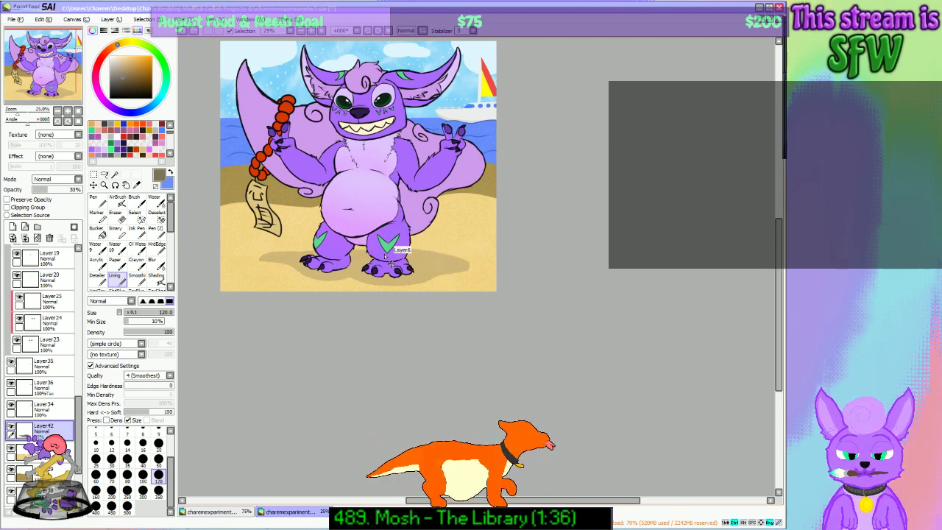
pyautogui.moveTo(270, 256); pyautogui.dragTo(308, 251)
pyautogui.hotkey('ctrl', 'z')
pyautogui.click(289, 255)
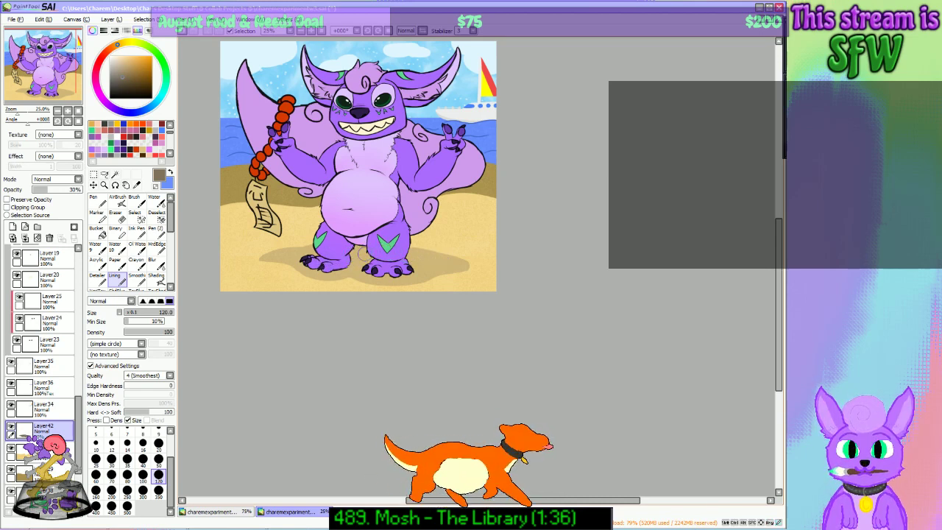
pyautogui.hotkey('ctrl', 'z')
pyautogui.moveTo(440, 256); pyautogui.dragTo(356, 252)
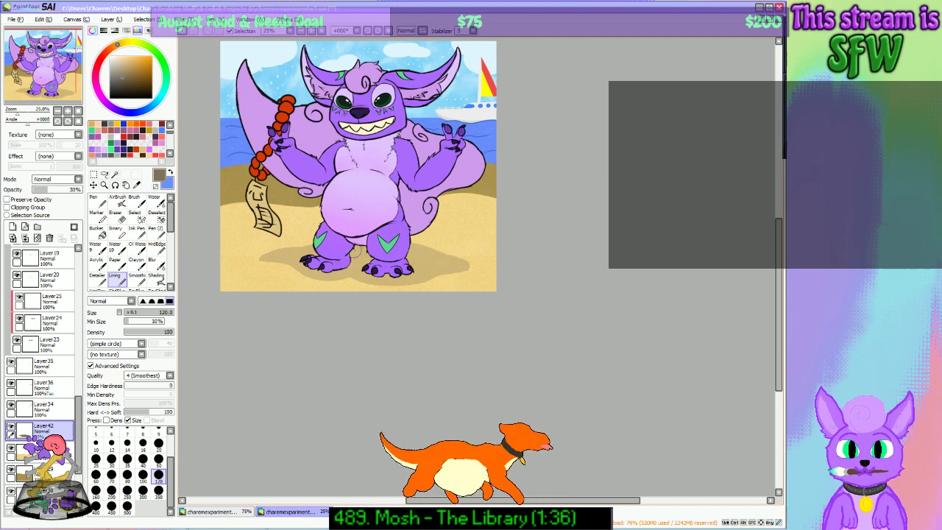
pyautogui.hotkey('ctrl', 'z')
pyautogui.moveTo(461, 258); pyautogui.dragTo(356, 254)
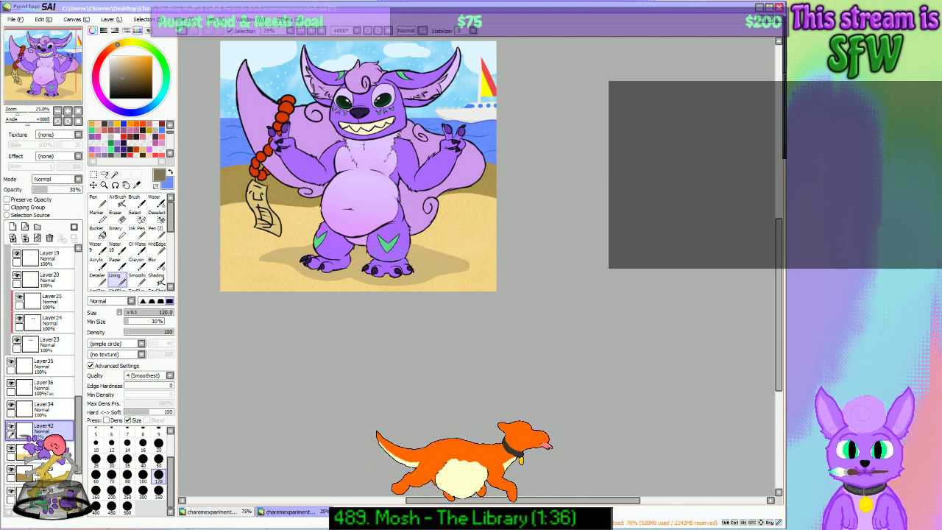
pyautogui.hotkey('ctrl', 'z')
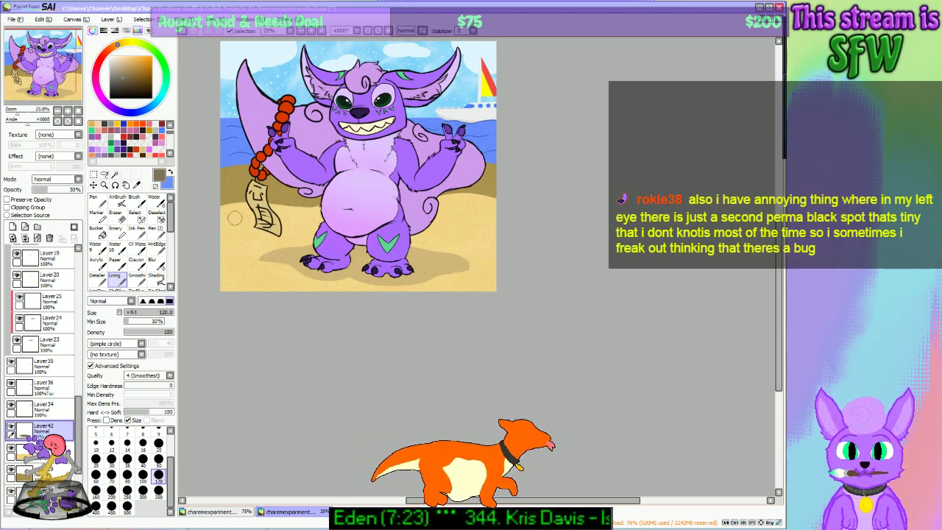
# Step: Duplicate the ground shadow layer, Layer42
pyautogui.moveTo(68, 60); pyautogui.dragTo(39, 90)
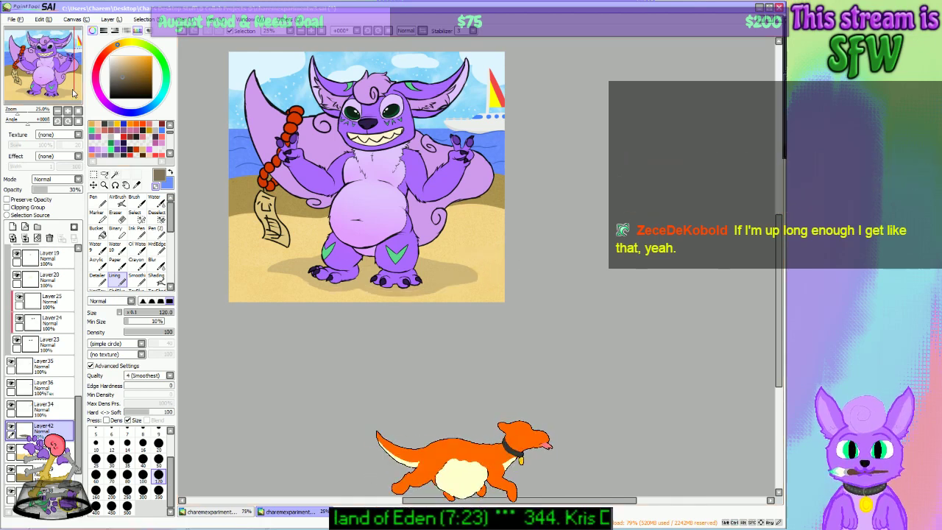
pyautogui.moveTo(74, 93); pyautogui.dragTo(51, 64)
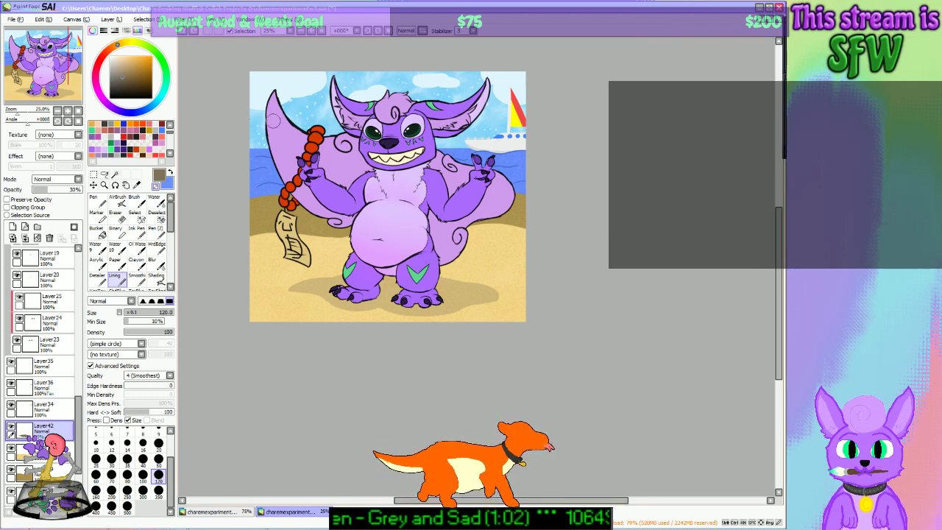
pyautogui.moveTo(58, 72); pyautogui.dragTo(53, 75)
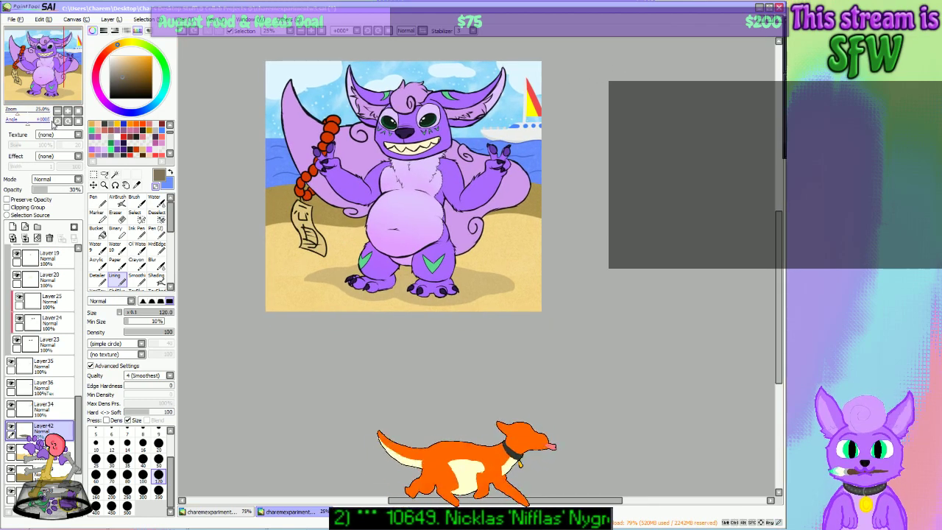
pyautogui.click(111, 19)
pyautogui.click(105, 79)
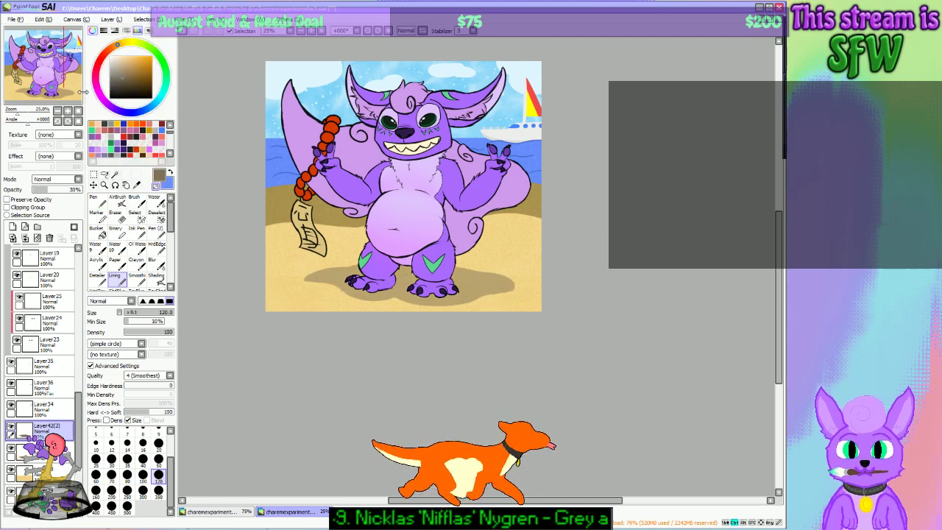
# Step: Try to enlarge the duplicated ground shadow outward beyond the original and shift its position
pyautogui.hotkey('ctrl', 't')
pyautogui.moveTo(303, 260); pyautogui.dragTo(282, 255)
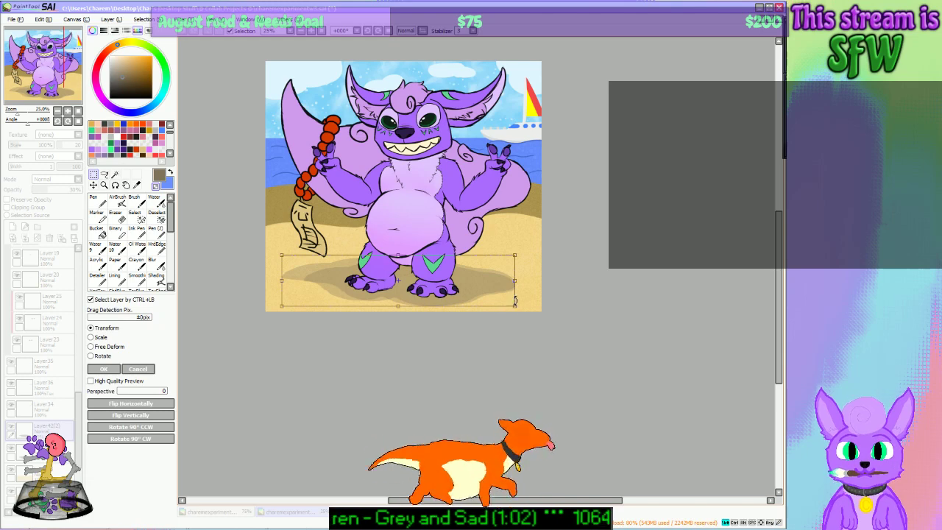
pyautogui.moveTo(512, 314); pyautogui.dragTo(528, 319)
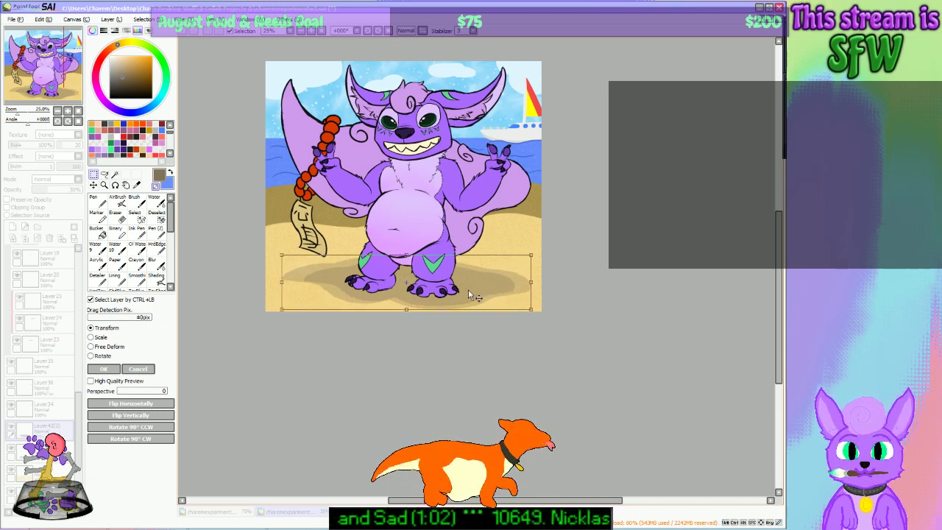
pyautogui.moveTo(457, 289); pyautogui.dragTo(454, 287)
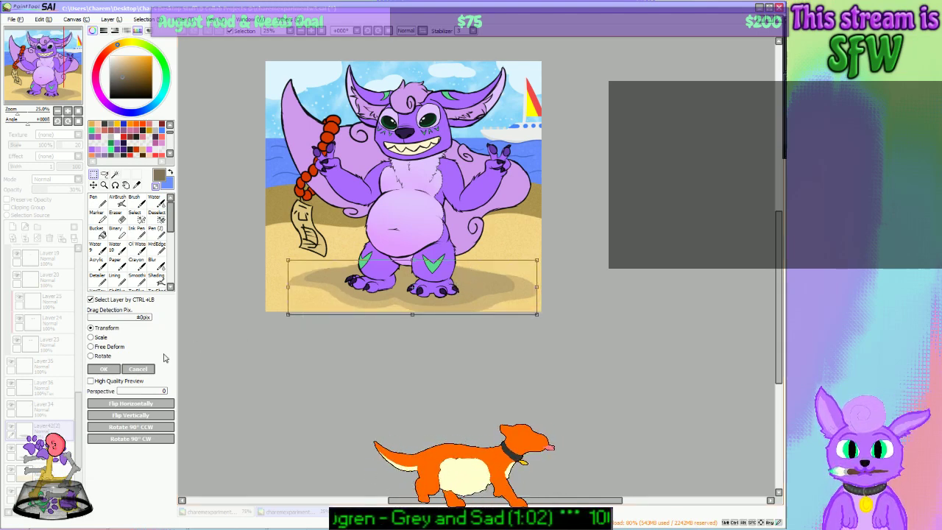
pyautogui.click(138, 369)
# Step: Try to shrink the duplicated ground shadow and reposition it inside the original shadow
pyautogui.hotkey('ctrl', 't')
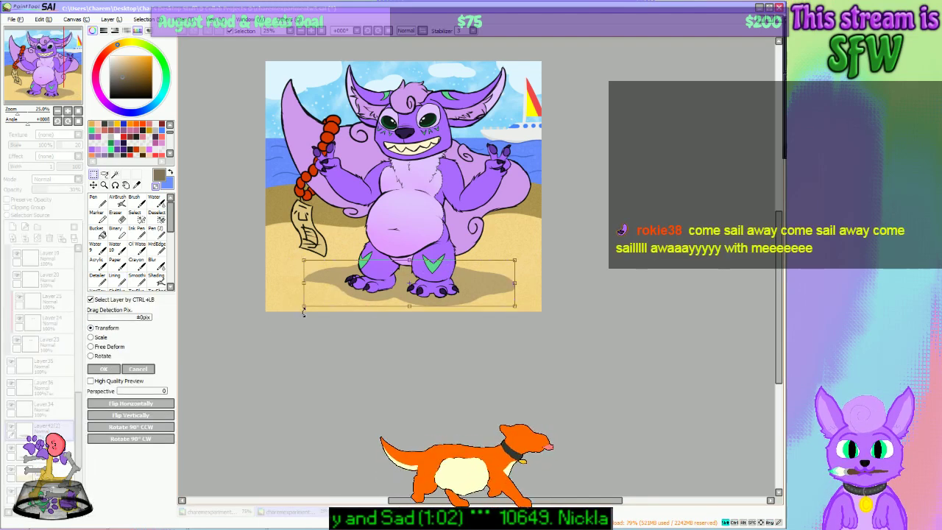
pyautogui.moveTo(301, 308); pyautogui.dragTo(323, 302)
pyautogui.moveTo(416, 285); pyautogui.dragTo(406, 283)
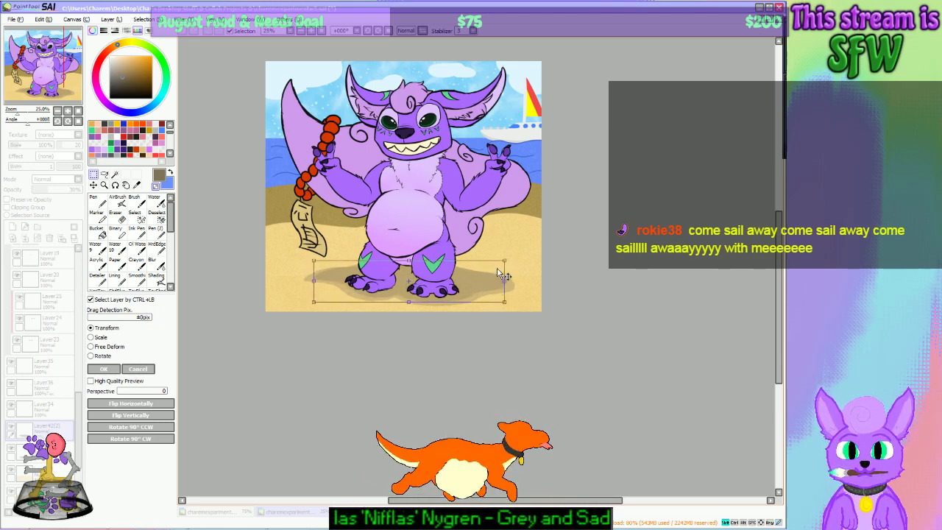
pyautogui.moveTo(504, 261); pyautogui.dragTo(492, 269)
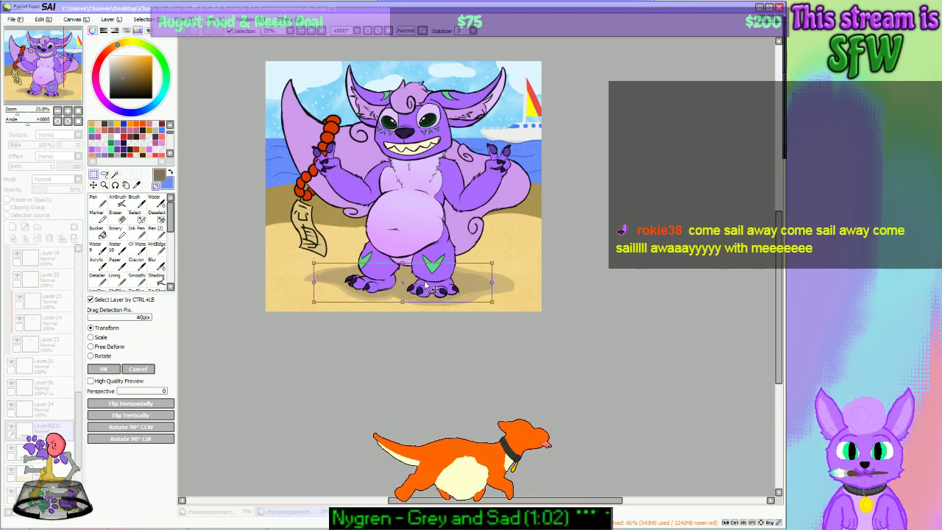
pyautogui.moveTo(425, 285); pyautogui.dragTo(440, 282)
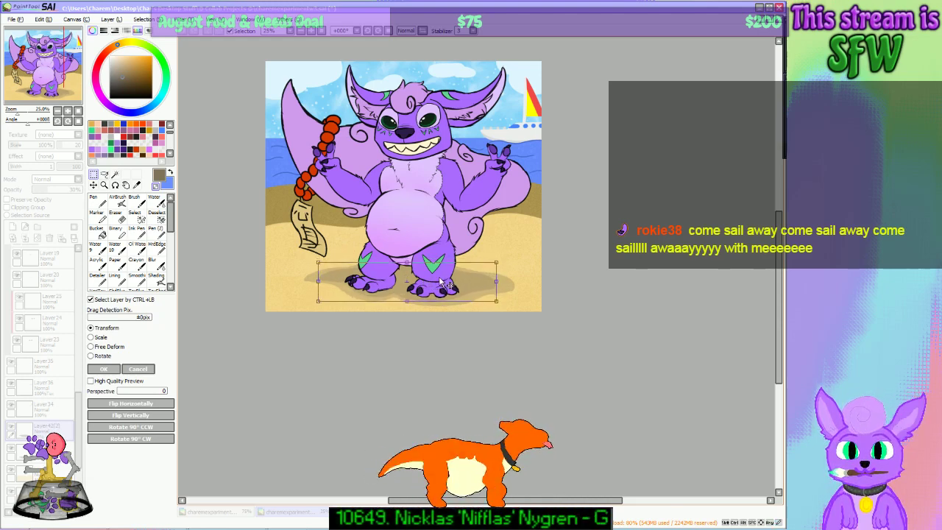
pyautogui.click(139, 368)
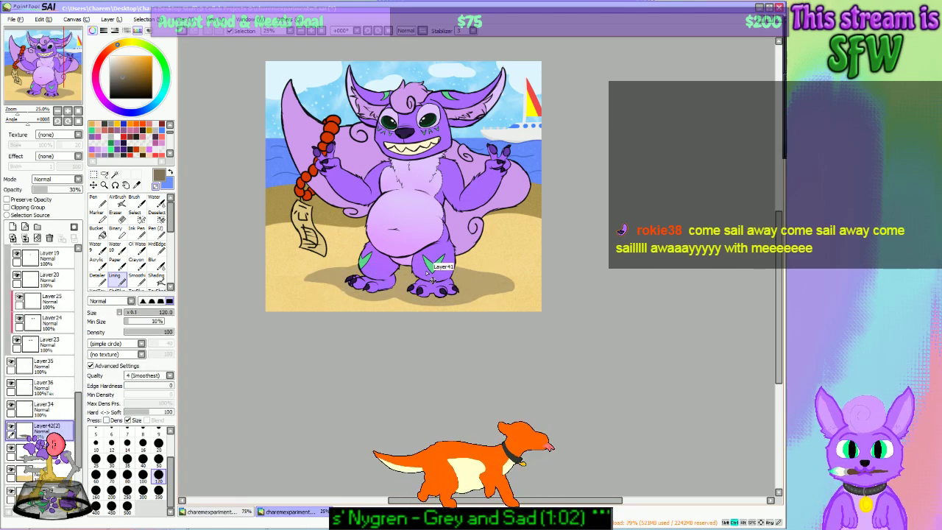
# Step: Enlarge the duplicated ground shadow outward on both sides and downward so it surrounds the original shadow
pyautogui.hotkey('ctrl', 't')
pyautogui.moveTo(303, 306); pyautogui.dragTo(288, 309)
pyautogui.moveTo(515, 311); pyautogui.dragTo(532, 314)
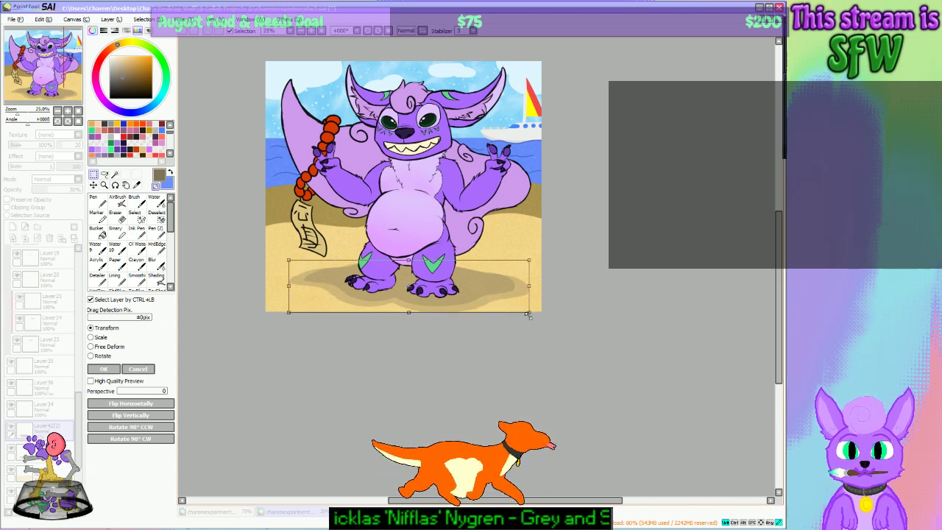
pyautogui.moveTo(287, 314); pyautogui.dragTo(285, 316)
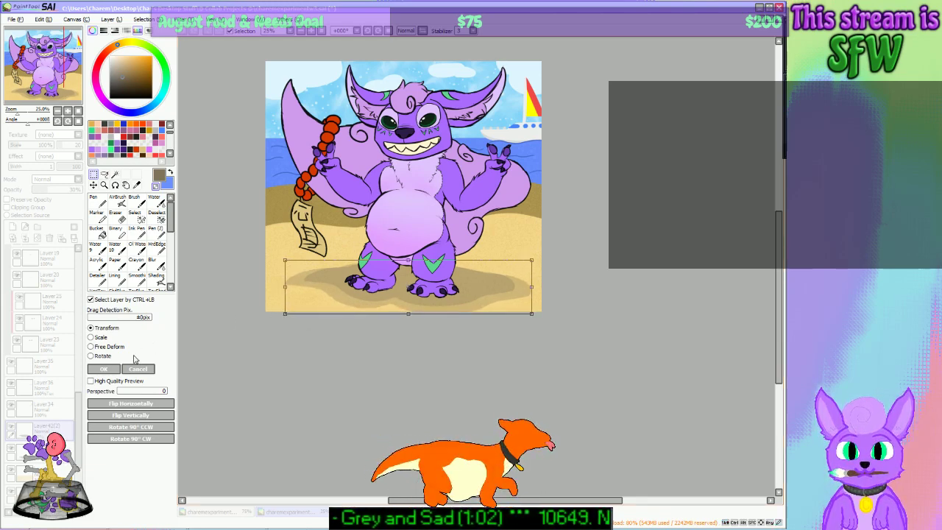
pyautogui.click(103, 369)
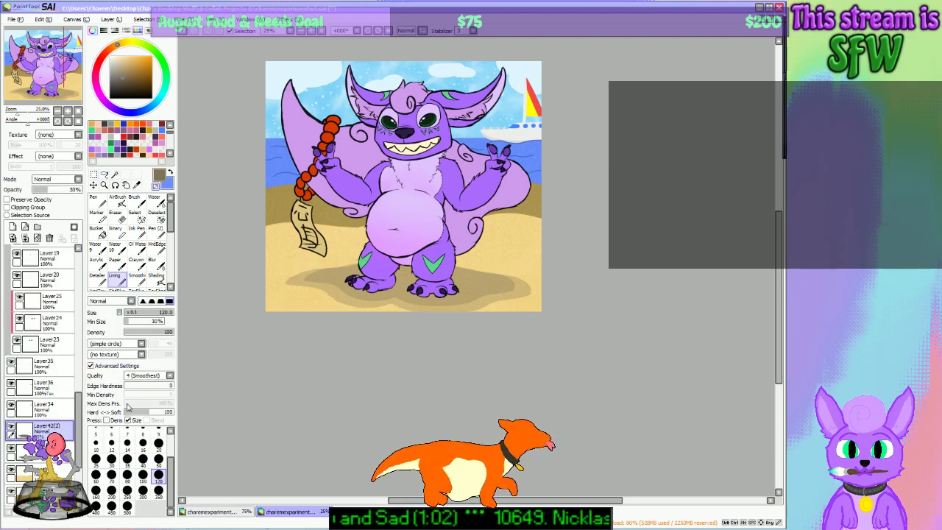
# Step: Set both ground shadow layers, Layer42 and its enlarged copy, to 15% opacity
pyautogui.click(43, 189)
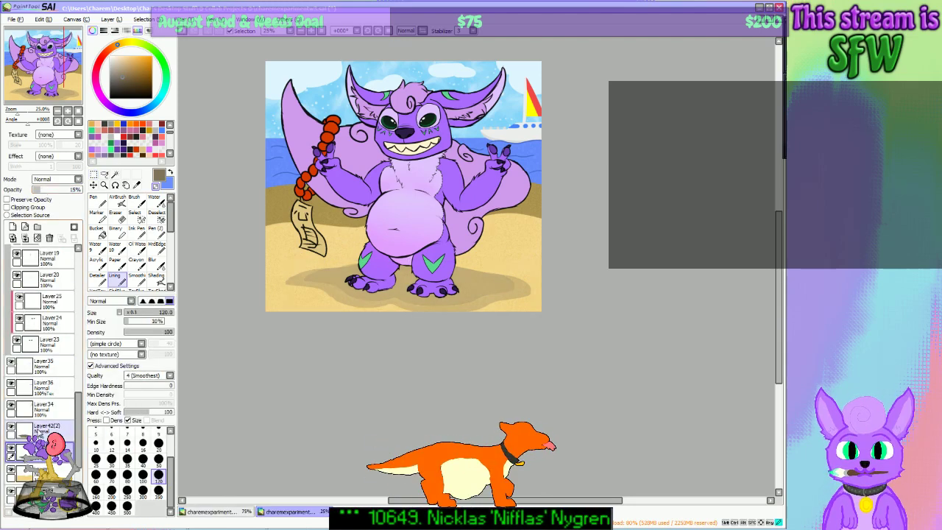
pyautogui.click(42, 190)
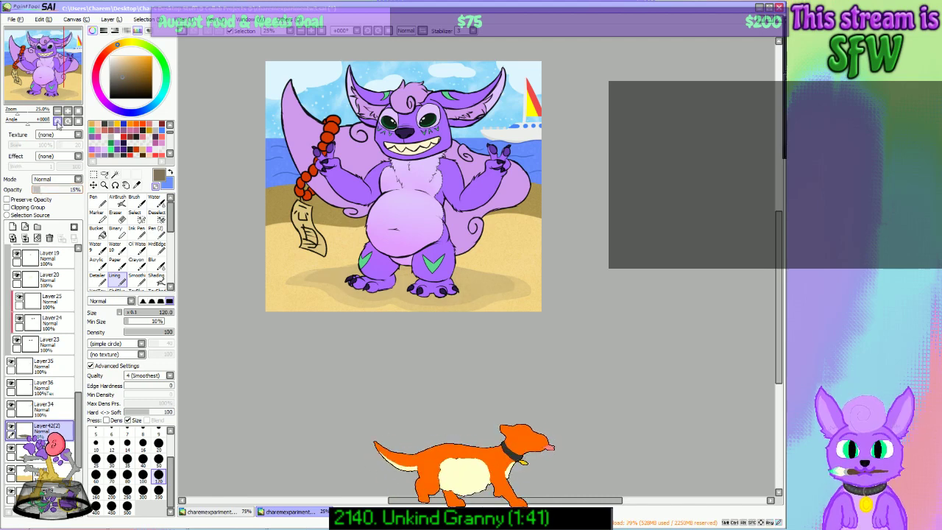
pyautogui.moveTo(64, 87)
pyautogui.mouseDown()
pyautogui.moveTo(70, 76)
pyautogui.moveTo(57, 93)
pyautogui.moveTo(68, 80)
pyautogui.moveTo(59, 83)
pyautogui.moveTo(57, 64)
pyautogui.moveTo(44, 70)
pyautogui.moveTo(59, 88)
pyautogui.moveTo(45, 89)
pyautogui.moveTo(53, 96)
pyautogui.moveTo(55, 72)
pyautogui.moveTo(51, 87)
pyautogui.mouseUp()
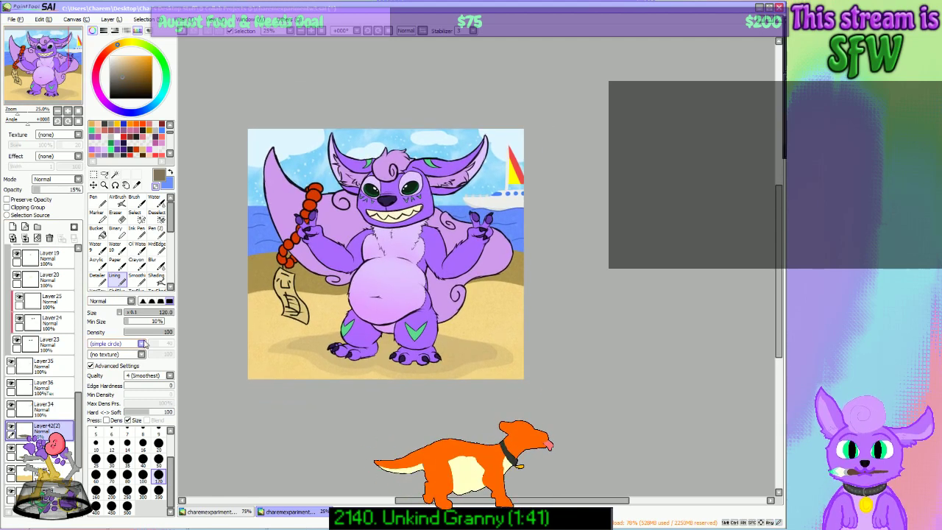
# Step: Try dark brown specks on a new layer clipped to the sand, using brush sizes 5, 9 and 20
pyautogui.click(44, 472)
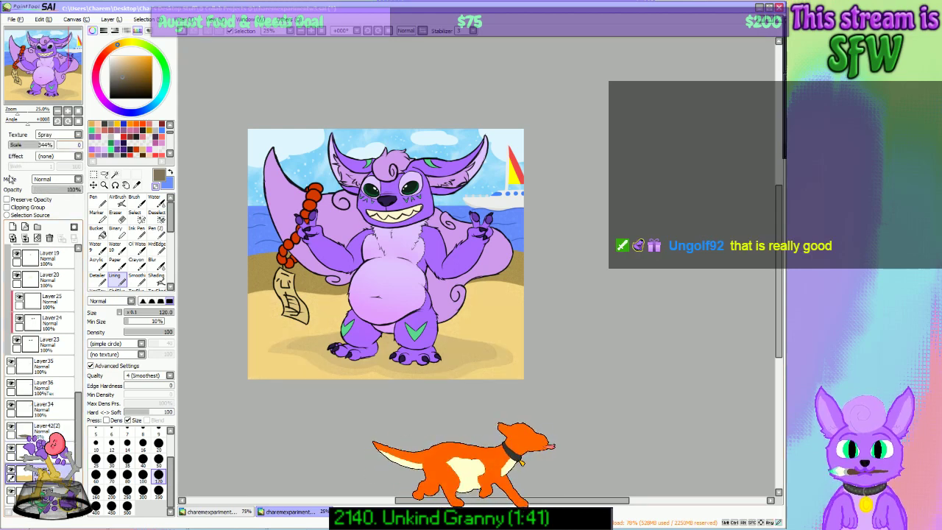
pyautogui.keyDown('alt'); pyautogui.click(254, 317); pyautogui.keyUp('alt')
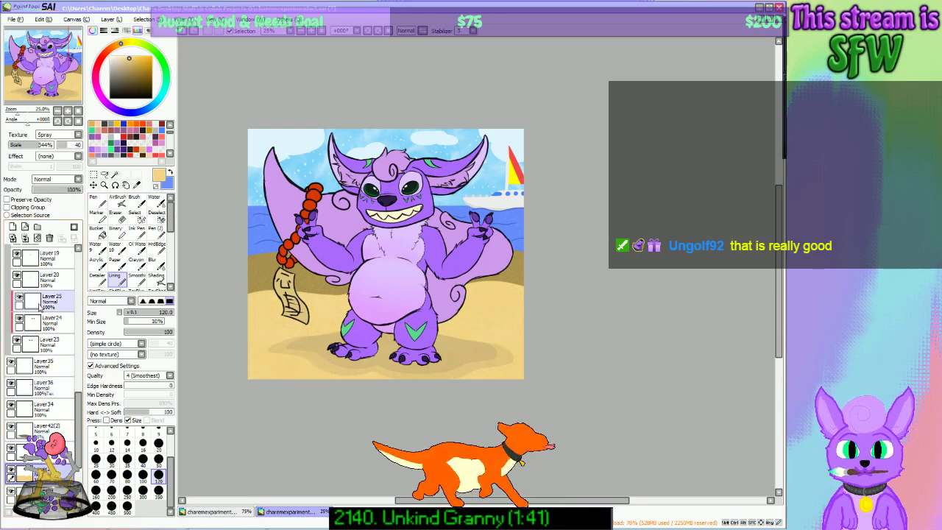
pyautogui.click(6, 207)
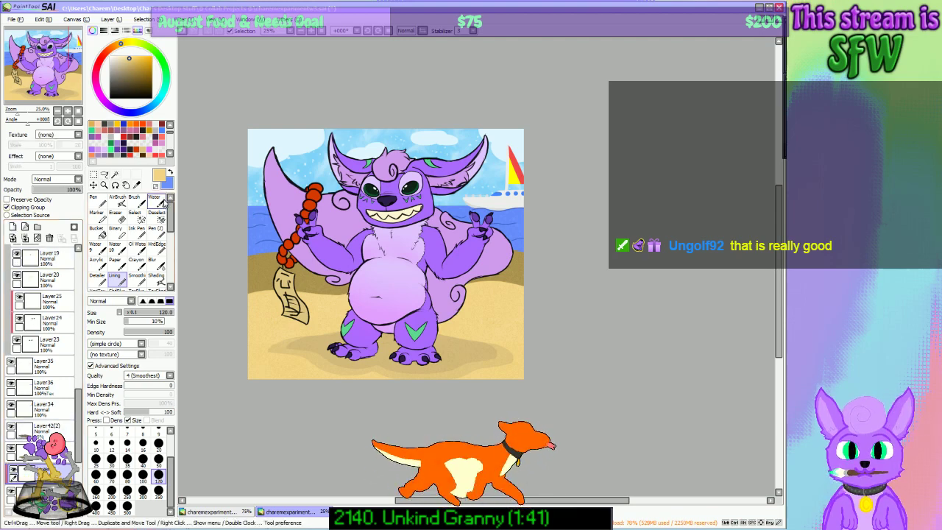
pyautogui.click(136, 69)
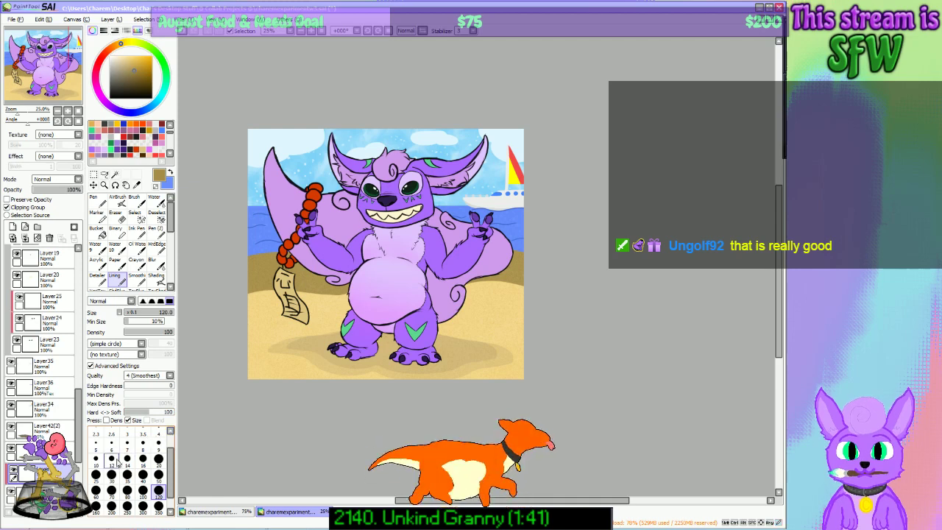
pyautogui.click(95, 442)
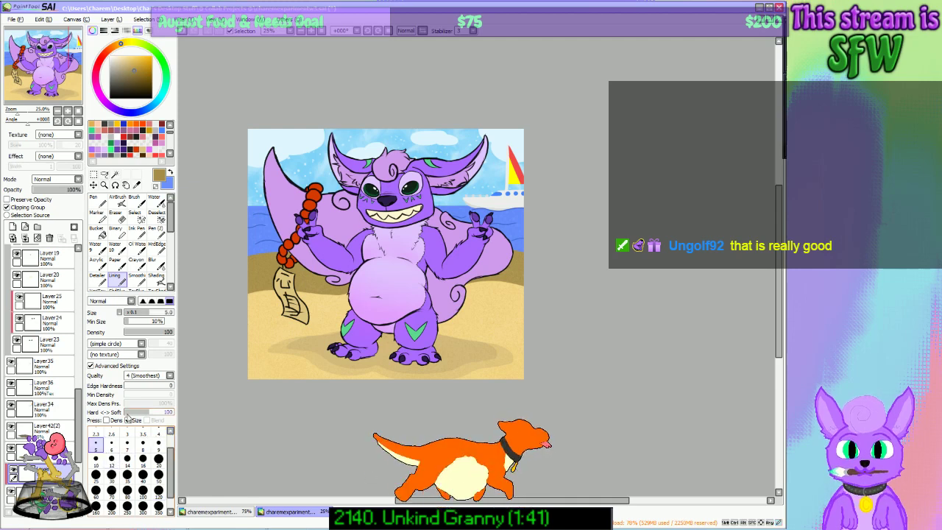
pyautogui.click(159, 443)
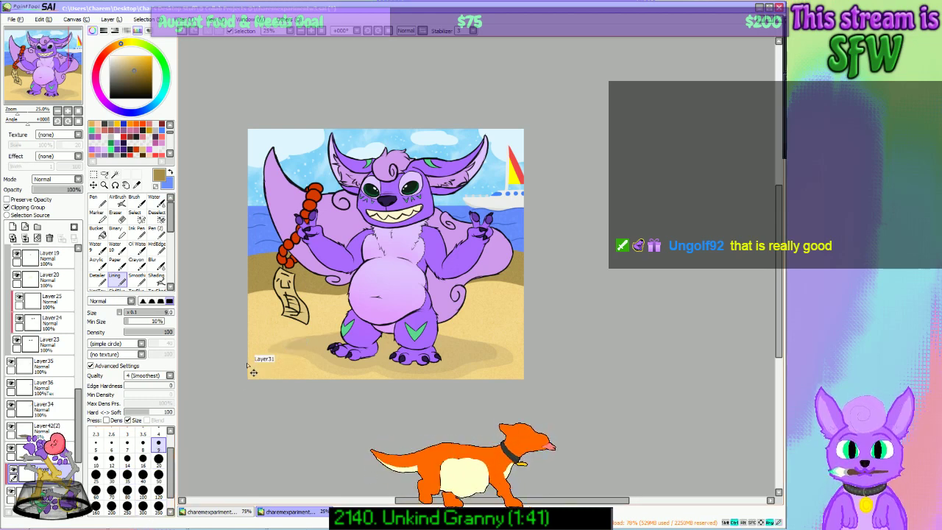
pyautogui.click(158, 458)
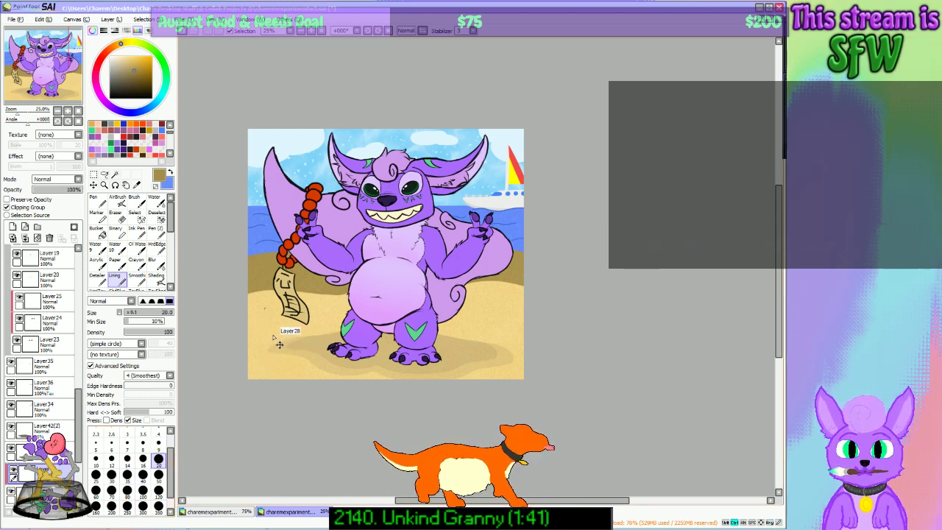
pyautogui.keyDown('ctrl'); pyautogui.click(344, 318); pyautogui.keyUp('ctrl')
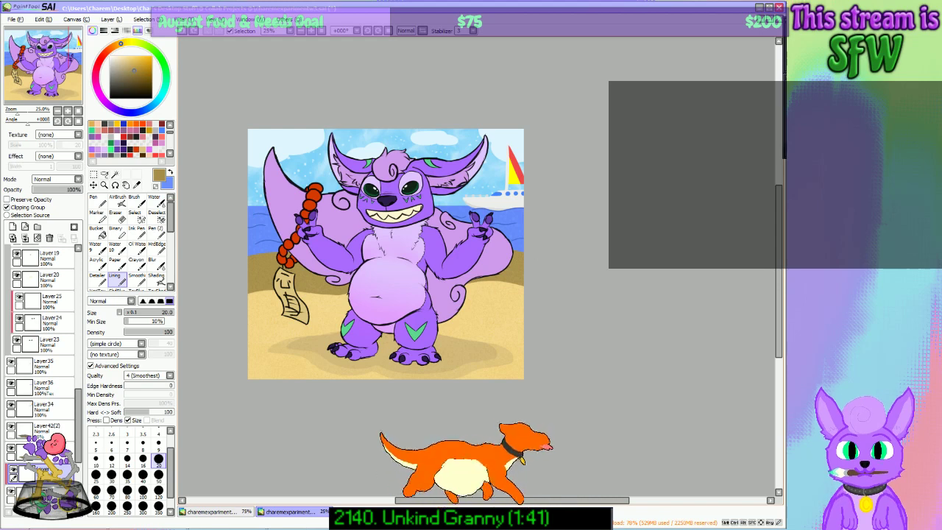
# Step: Delete the clipped speck layer above the sand
pyautogui.moveTo(62, 65); pyautogui.dragTo(53, 83)
pyautogui.click(59, 452)
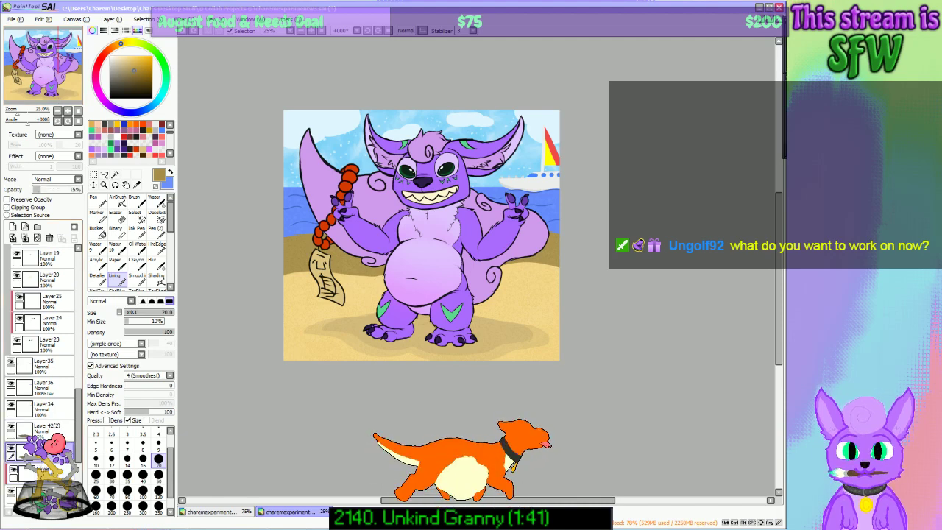
pyautogui.click(44, 473)
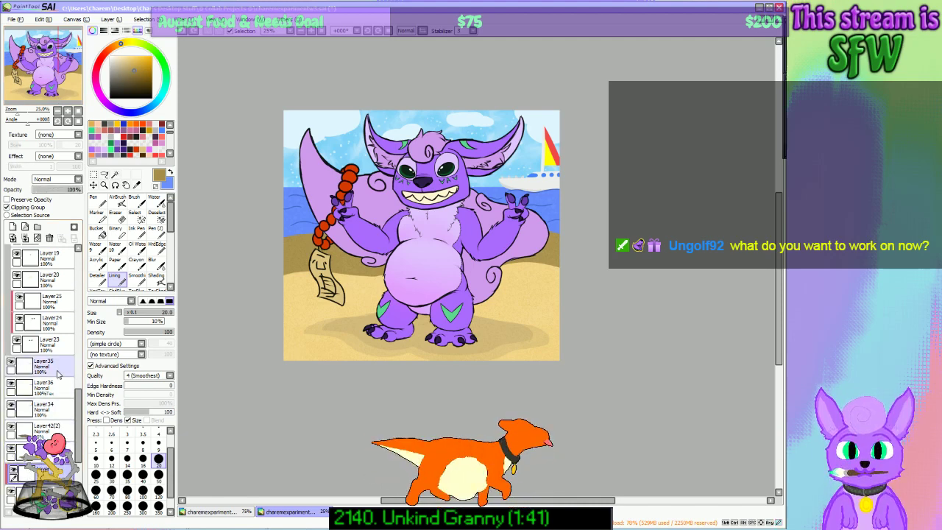
pyautogui.click(49, 237)
pyautogui.click(44, 495)
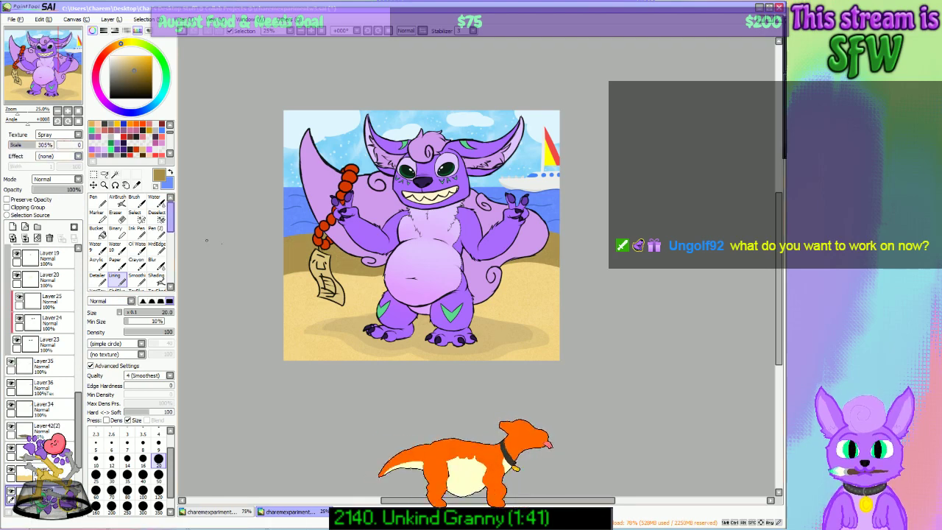
pyautogui.click(158, 490)
pyautogui.click(44, 495)
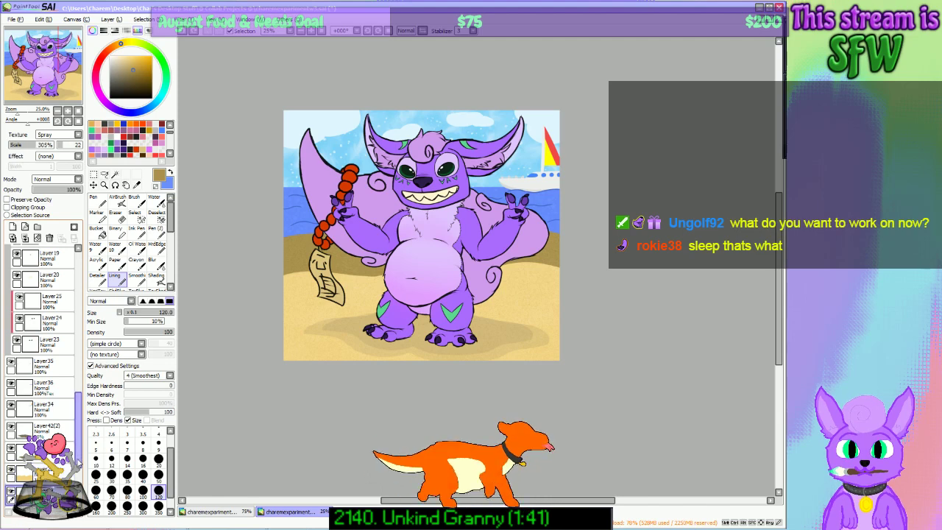
pyautogui.moveTo(78, 419); pyautogui.dragTo(78, 439)
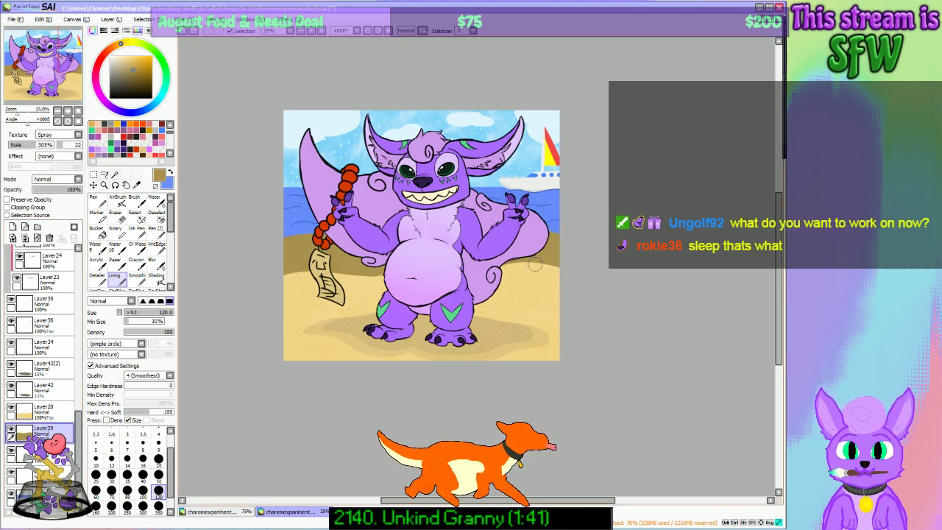
pyautogui.click(55, 411)
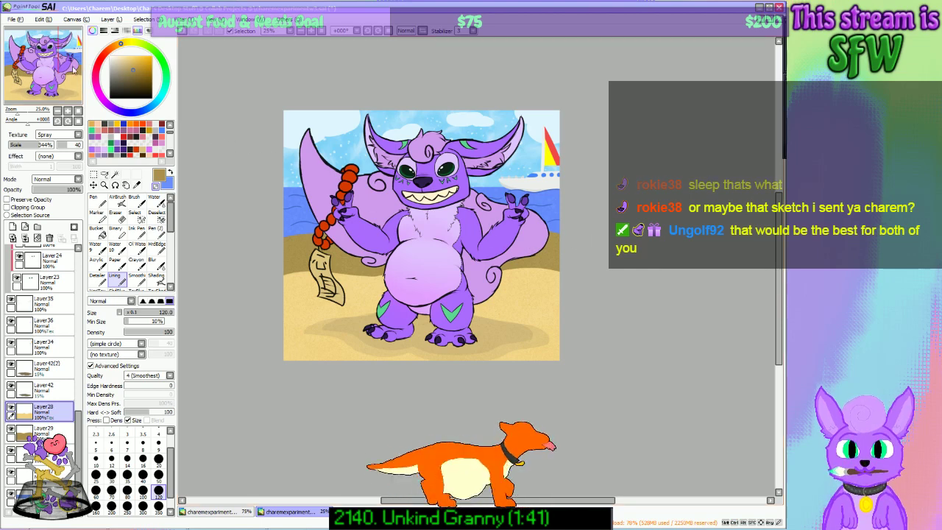
# Step: Save the illustration to its current file
pyautogui.moveTo(59, 72)
pyautogui.mouseDown()
pyautogui.moveTo(55, 59)
pyautogui.moveTo(67, 56)
pyautogui.moveTo(64, 71)
pyautogui.mouseUp()
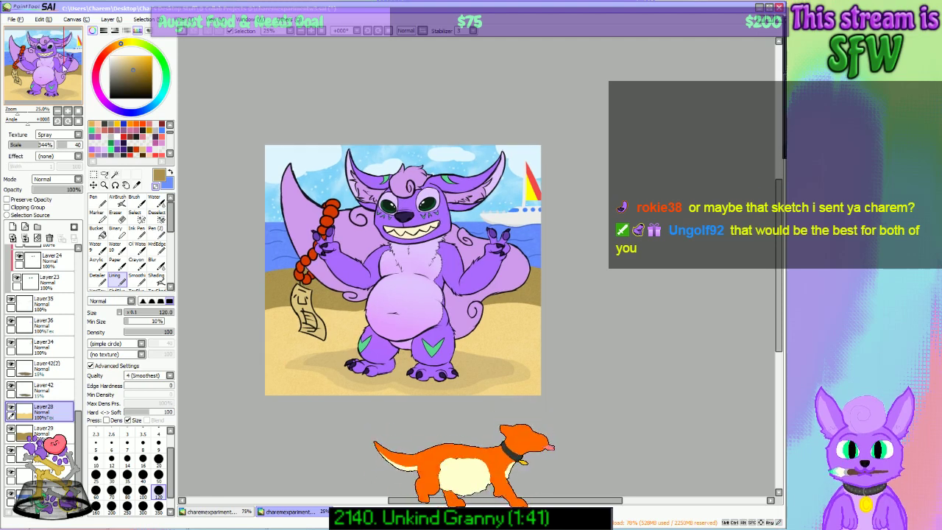
pyautogui.click(19, 21)
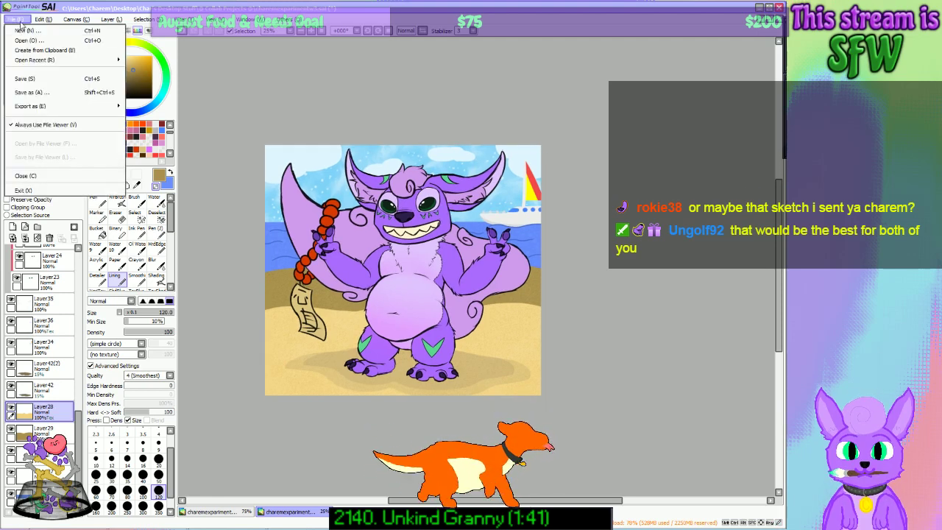
pyautogui.click(27, 79)
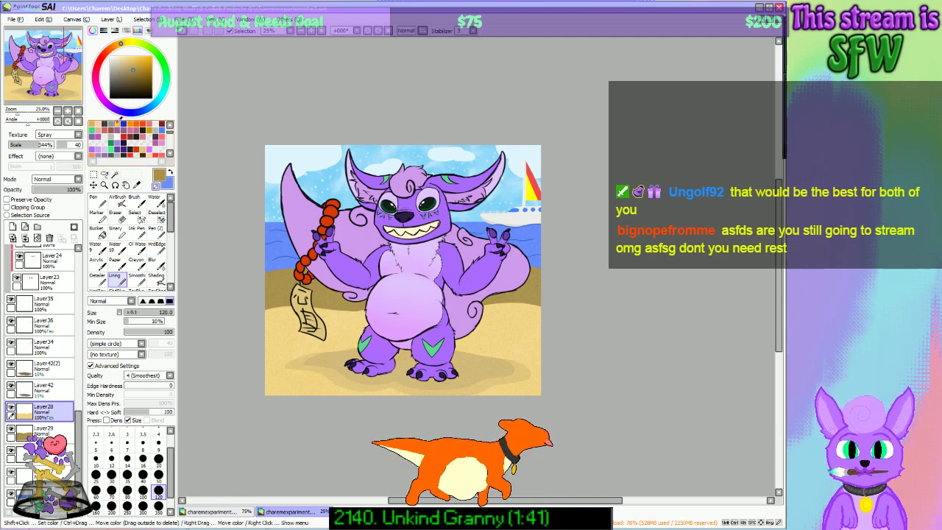
# Step: Collapse the Set1 folder and add a new layer above it as a clipping group
pyautogui.moveTo(46, 69); pyautogui.dragTo(45, 73)
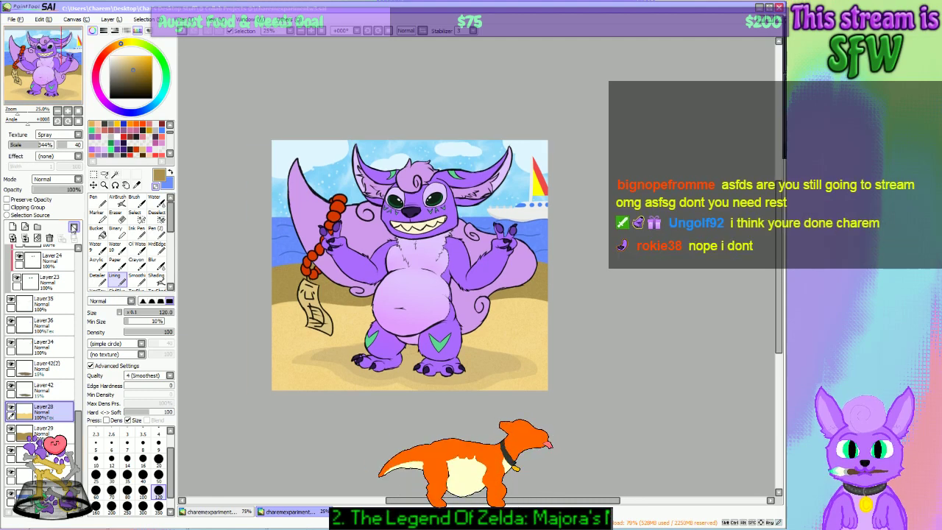
pyautogui.moveTo(78, 448); pyautogui.dragTo(85, 337)
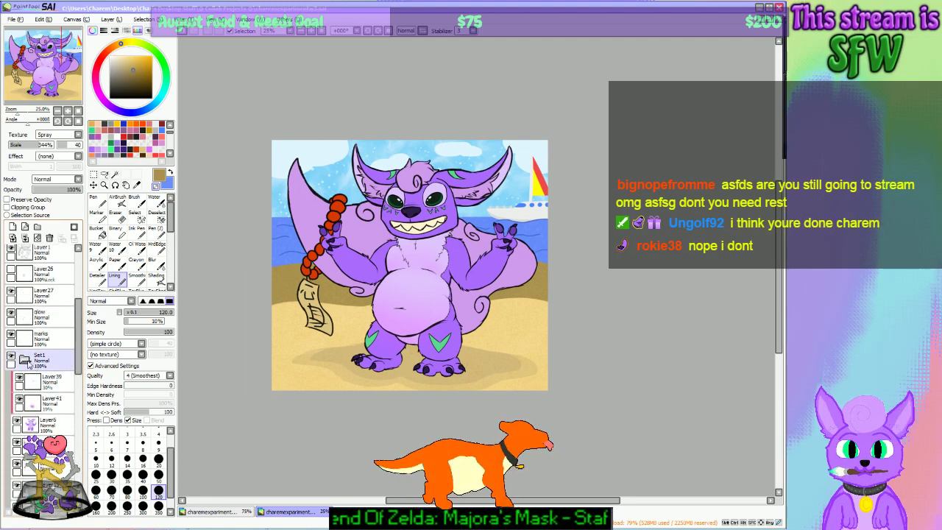
pyautogui.click(25, 362)
pyautogui.click(46, 358)
pyautogui.click(12, 227)
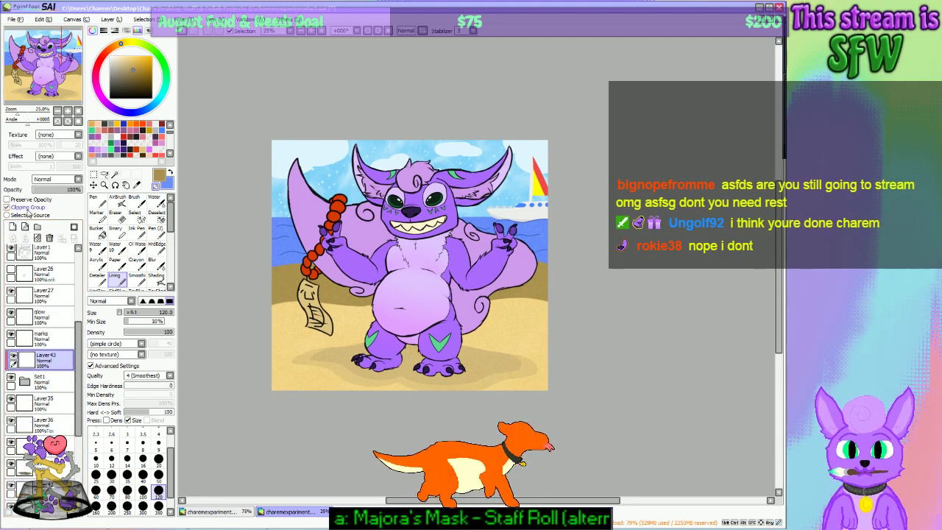
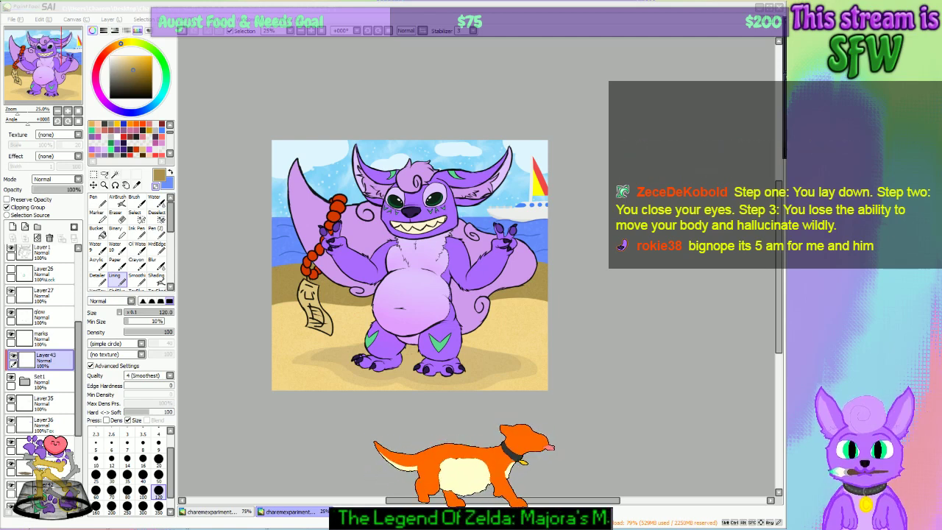
# Step: Brush a soft white highlight over the creature's head with the size 500 Shading brush and set the layer's opacity to 20%
pyautogui.click(681, 15)
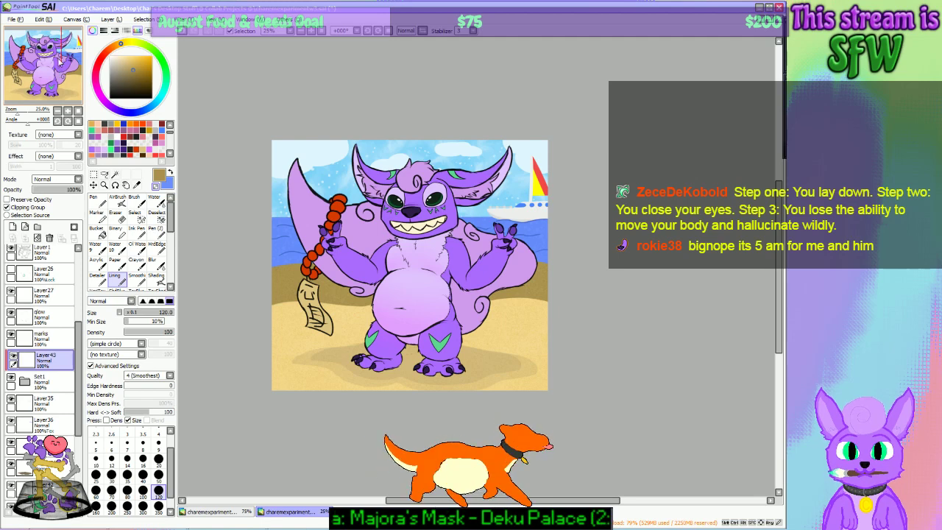
pyautogui.moveTo(59, 59)
pyautogui.mouseDown()
pyautogui.moveTo(67, 60)
pyautogui.moveTo(48, 68)
pyautogui.mouseUp()
pyautogui.click(156, 280)
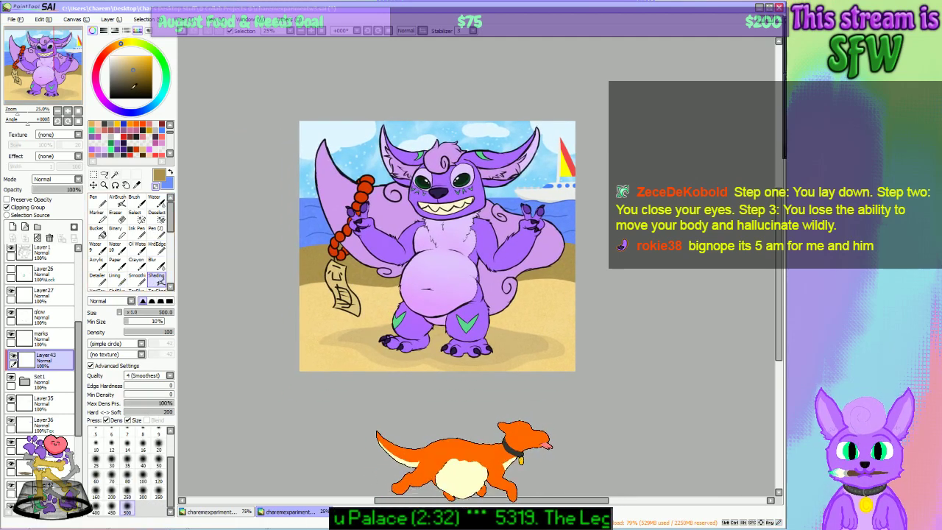
pyautogui.moveTo(133, 87); pyautogui.dragTo(113, 36)
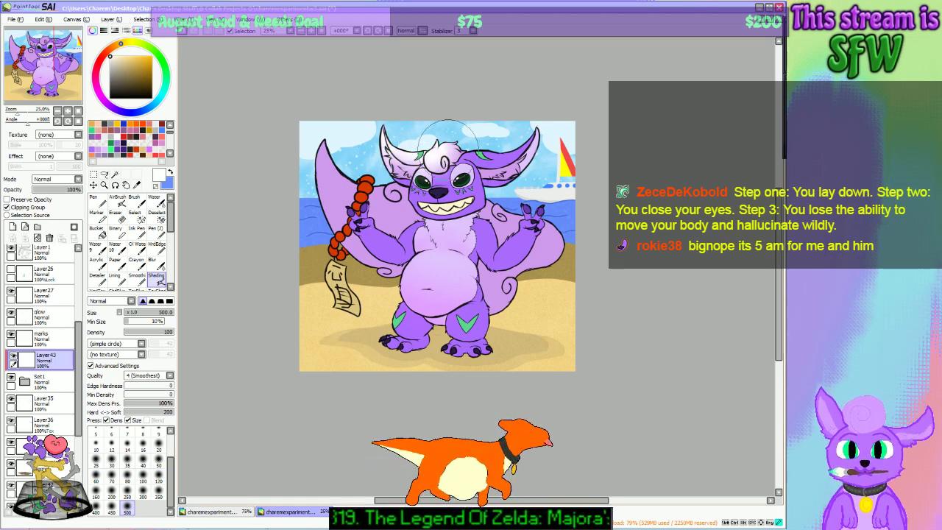
pyautogui.click(39, 190)
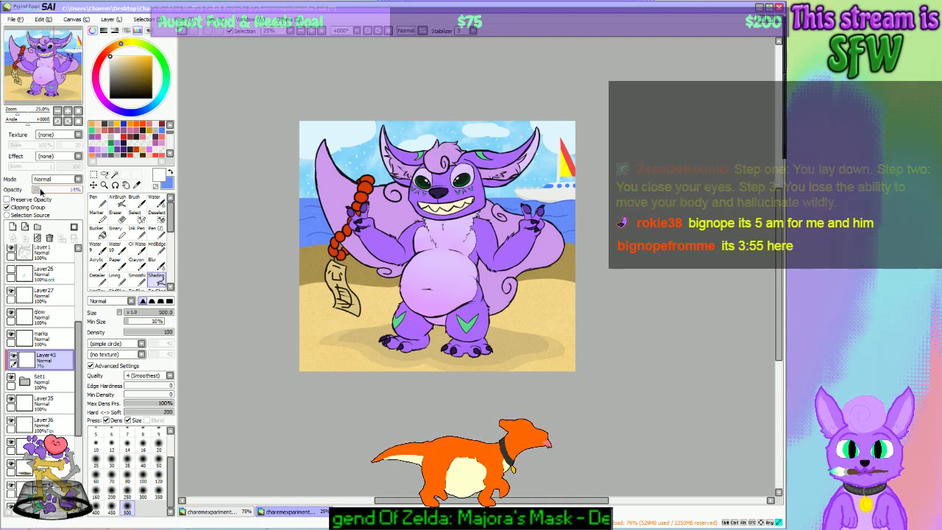
pyautogui.moveTo(38, 189); pyautogui.dragTo(42, 193)
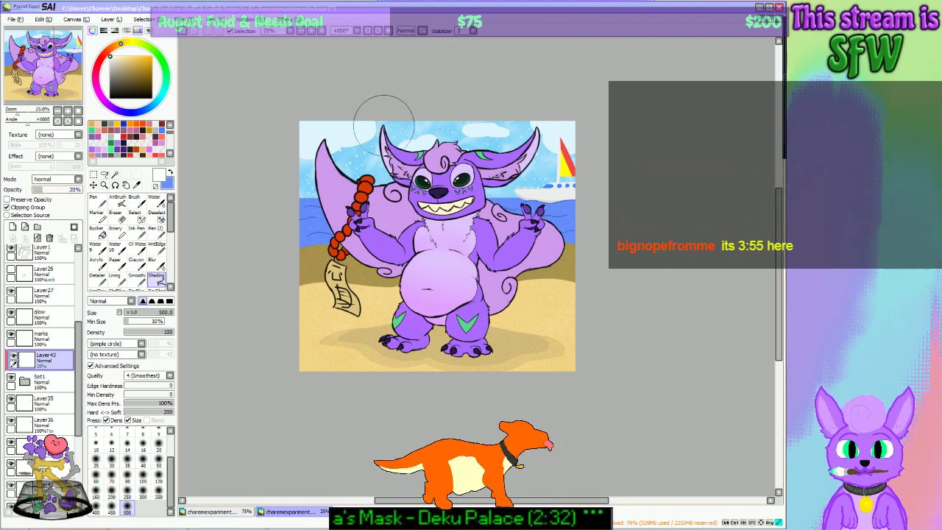
# Step: Extend the soft white highlight across the tops of the creature's ears and head
pyautogui.moveTo(380, 116); pyautogui.dragTo(599, 118)
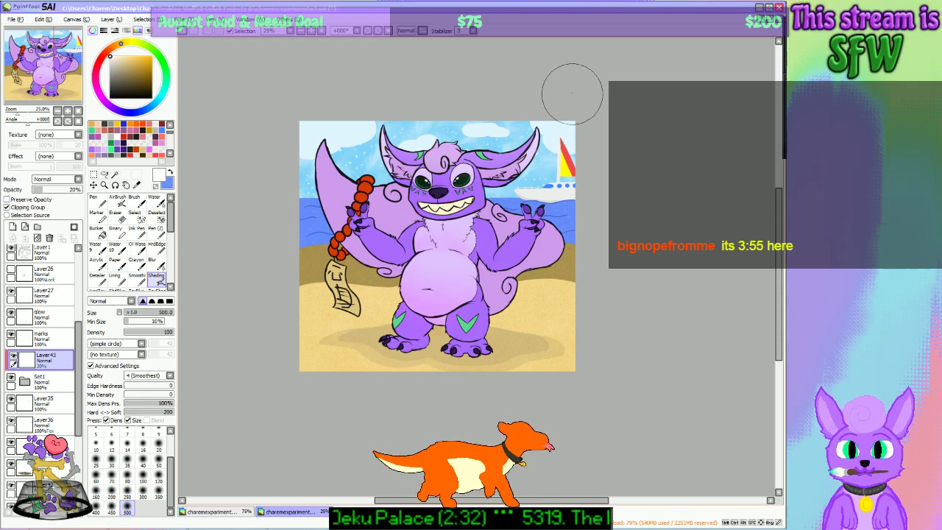
pyautogui.hotkey('ctrl', 'z')
pyautogui.hotkey('ctrl', 'y')
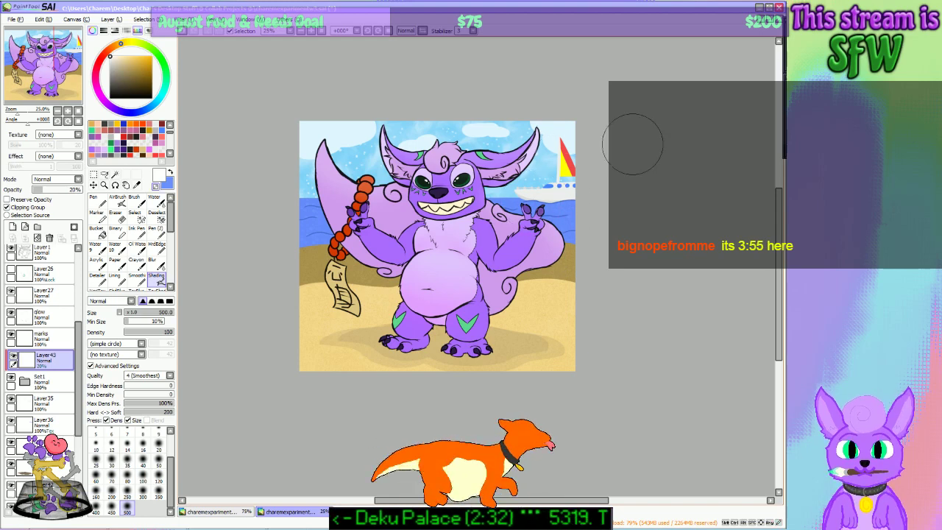
# Step: Compare the creature with and without the white highlight by toggling the clipped highlight layer's visibility
pyautogui.click(13, 357)
pyautogui.click(12, 356)
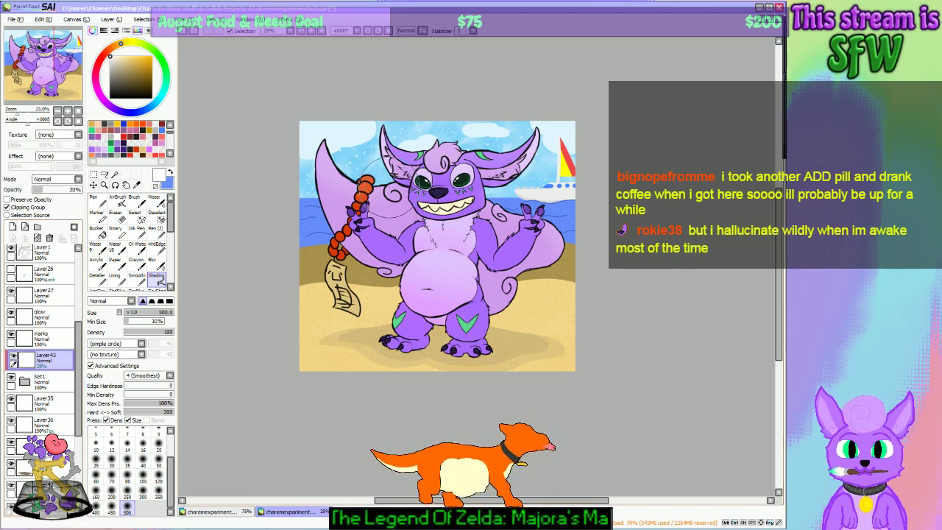
pyautogui.click(12, 356)
pyautogui.click(12, 356)
pyautogui.click(12, 357)
pyautogui.click(12, 356)
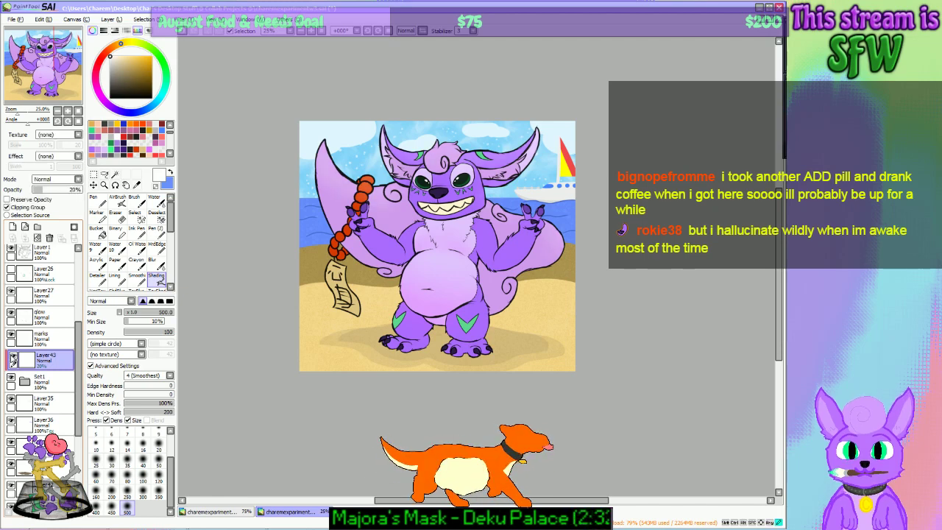
pyautogui.click(12, 356)
pyautogui.click(12, 356)
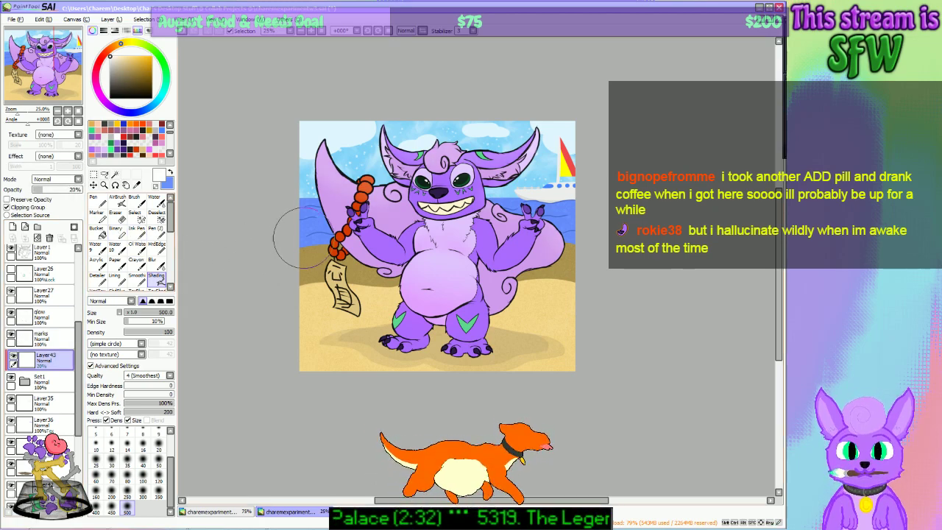
pyautogui.moveTo(44, 82); pyautogui.dragTo(59, 67)
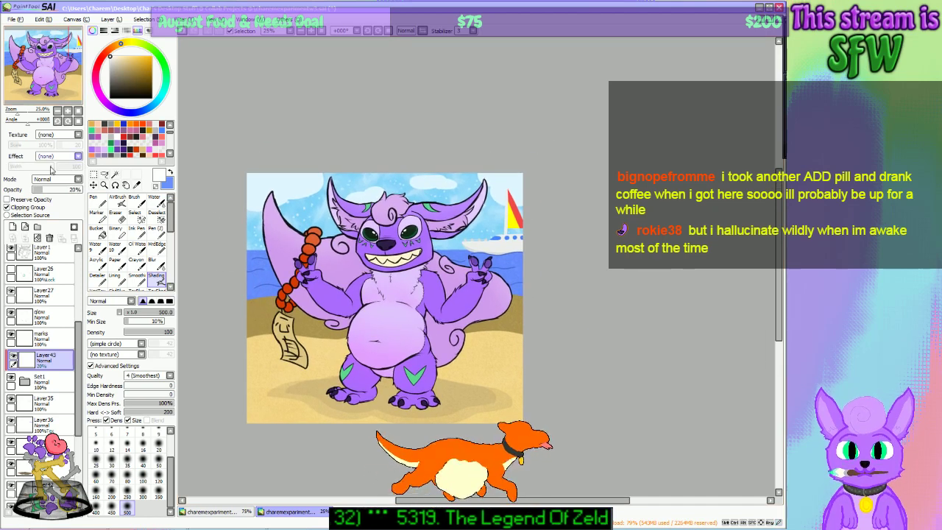
pyautogui.click(12, 356)
pyautogui.click(12, 356)
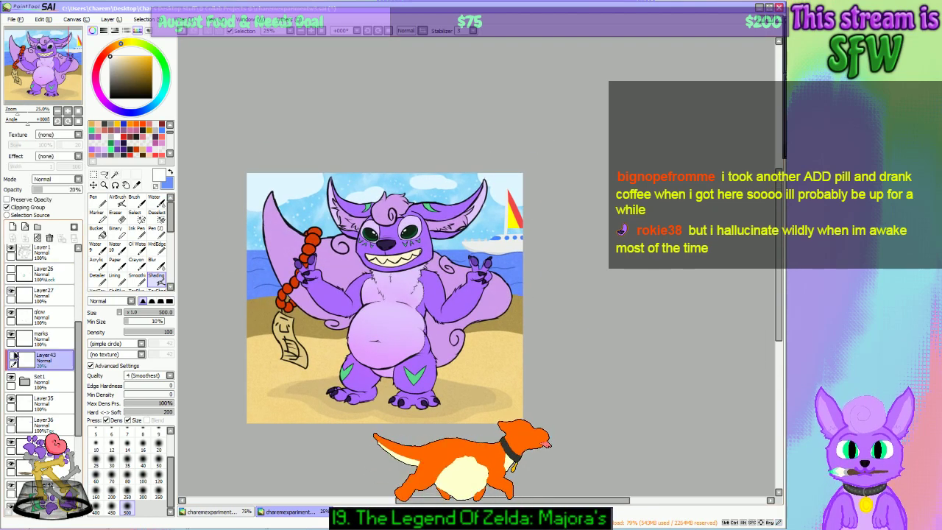
pyautogui.click(11, 357)
pyautogui.moveTo(47, 79); pyautogui.dragTo(53, 71)
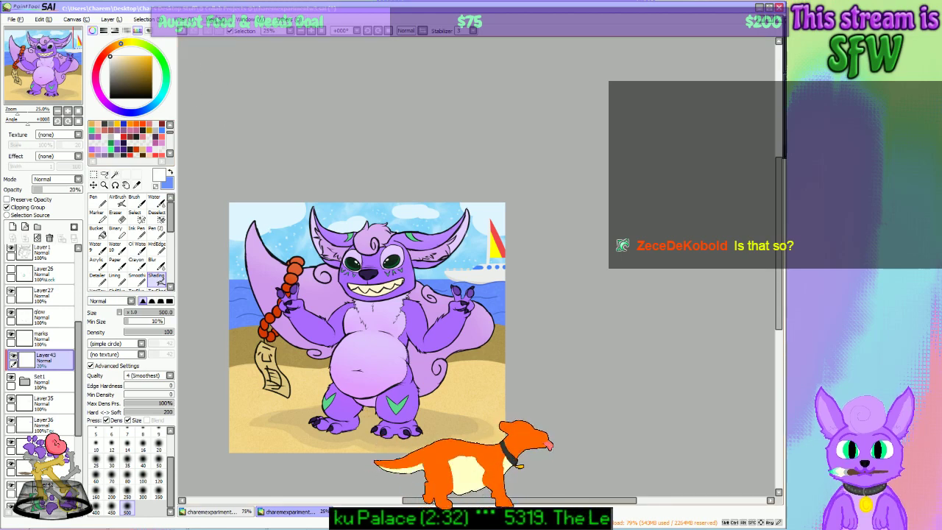
pyautogui.click(144, 20)
pyautogui.click(165, 41)
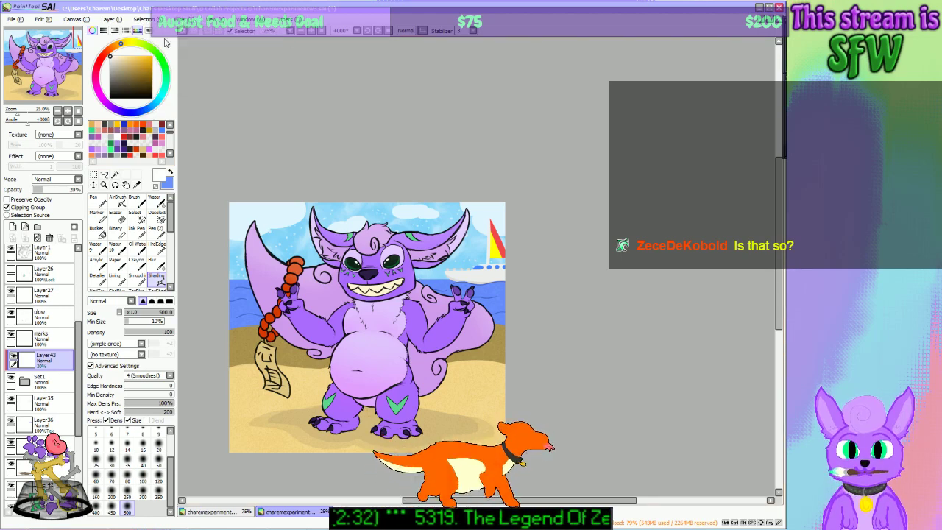
# Step: Preserve the highlight layer's opacity and recolour the soft highlight on the creature's head, ears and tail bright yellow
pyautogui.click(134, 43)
pyautogui.click(151, 57)
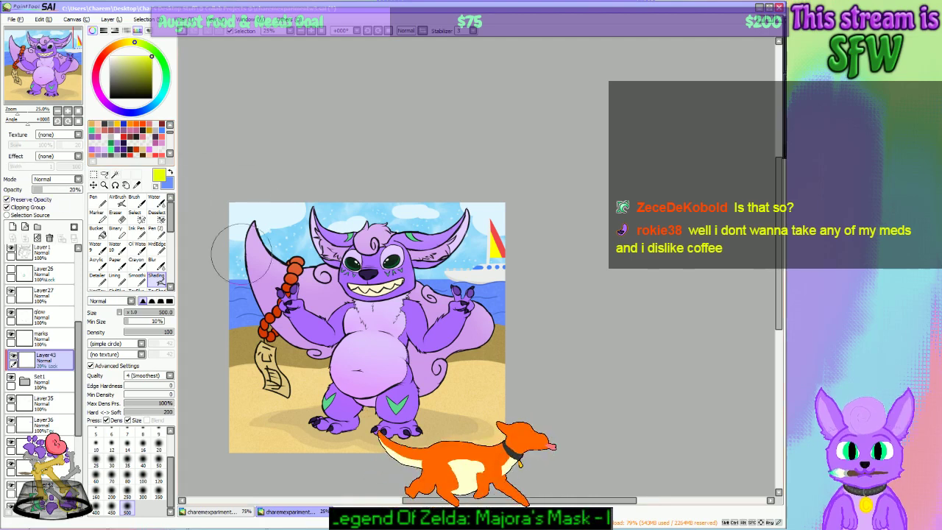
pyautogui.moveTo(257, 268)
pyautogui.mouseDown()
pyautogui.moveTo(259, 258)
pyautogui.moveTo(292, 289)
pyautogui.moveTo(359, 257)
pyautogui.mouseUp()
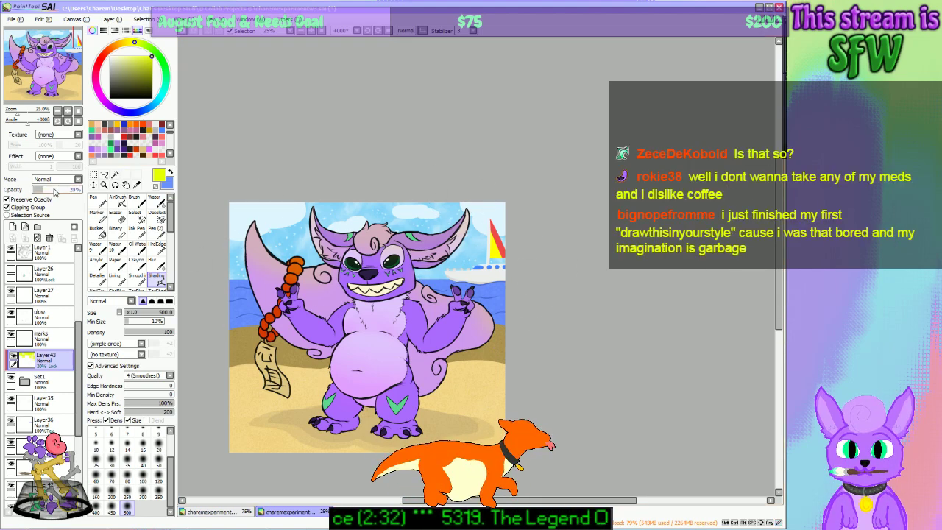
# Step: Try the yellow highlight layer at 100% opacity, then reduce it to 30%
pyautogui.moveTo(54, 191); pyautogui.dragTo(82, 191)
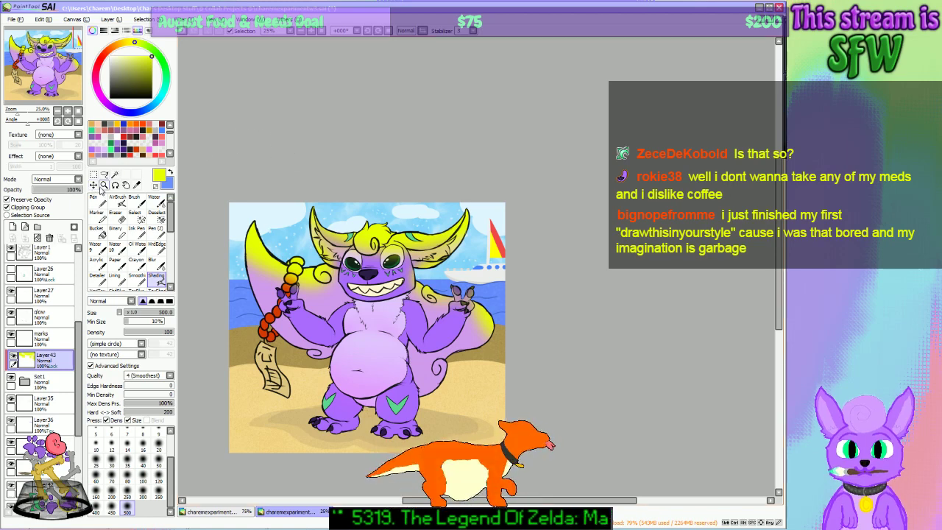
pyautogui.moveTo(83, 191); pyautogui.dragTo(37, 194)
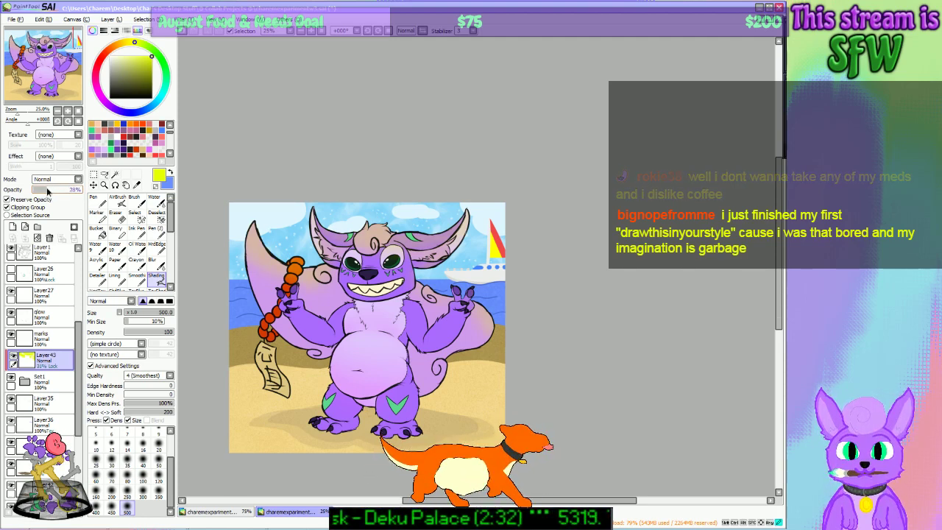
pyautogui.moveTo(50, 192); pyautogui.dragTo(48, 190)
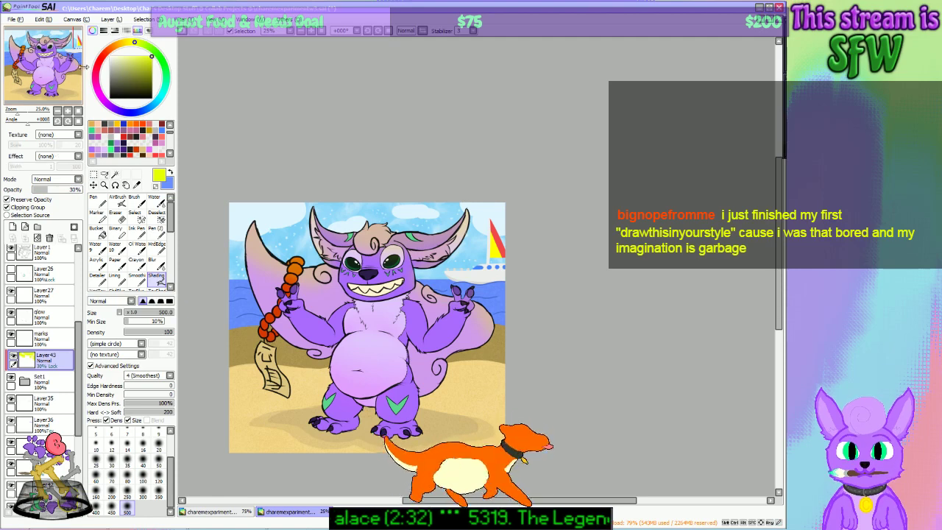
pyautogui.moveTo(86, 67); pyautogui.dragTo(53, 84)
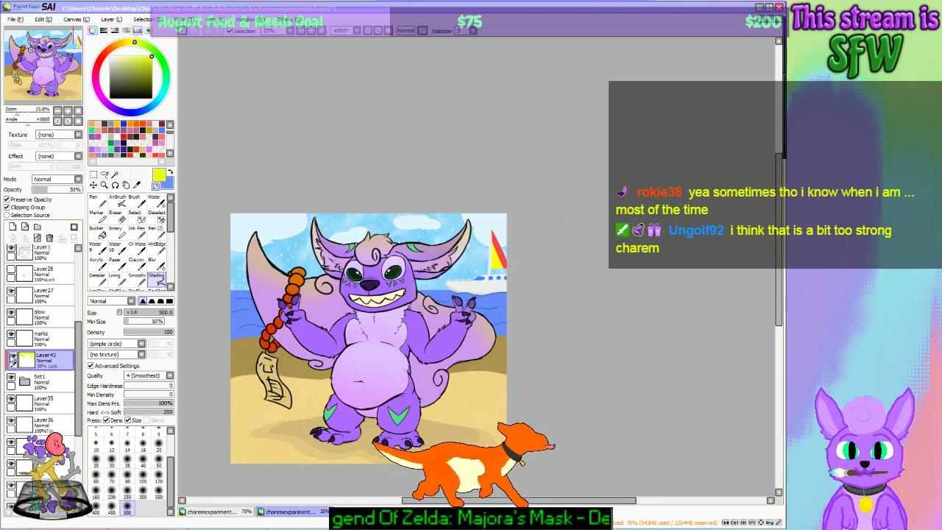
# Step: Lower the yellow highlight layer to 20% opacity and compare the creature with and without it
pyautogui.click(12, 357)
pyautogui.click(13, 357)
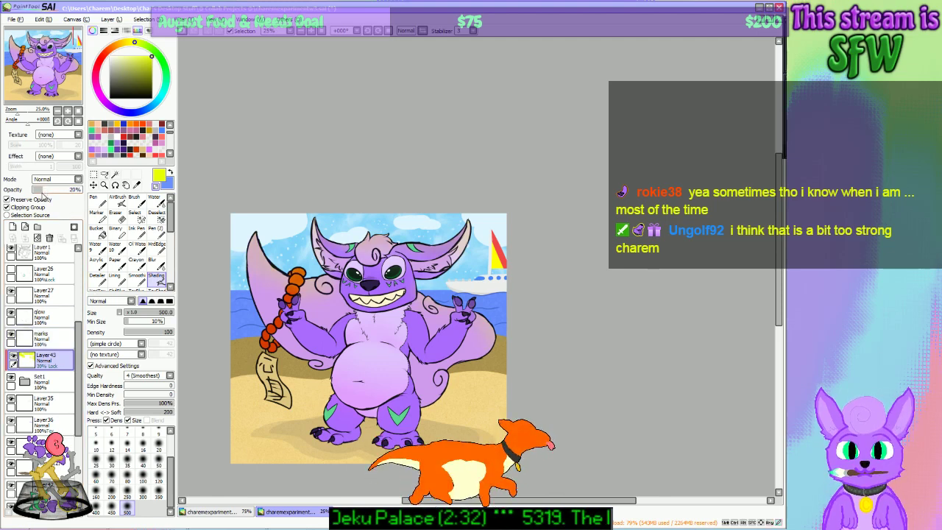
pyautogui.click(13, 356)
pyautogui.click(13, 357)
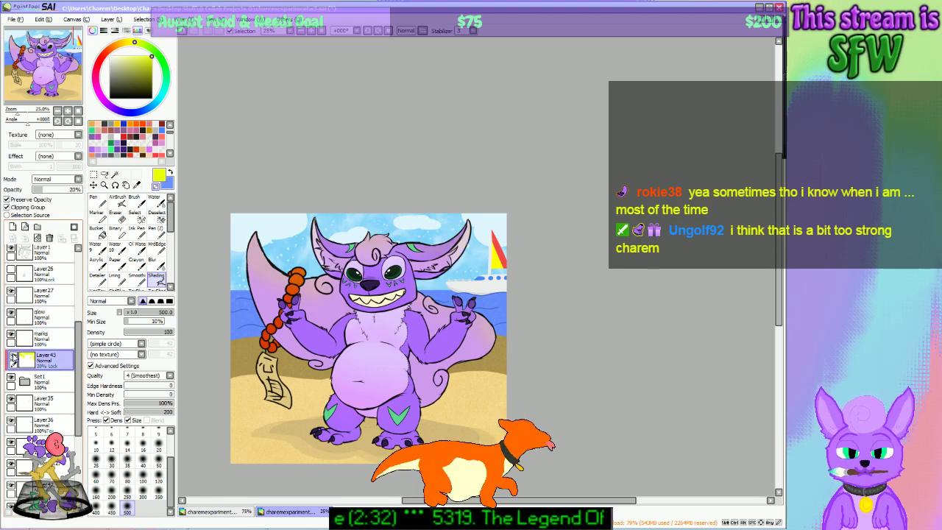
pyautogui.moveTo(40, 60); pyautogui.dragTo(89, 64)
# Step: Refill the highlight with a paler yellow using the Bucket and try 30% opacity before returning to 20%
pyautogui.click(131, 57)
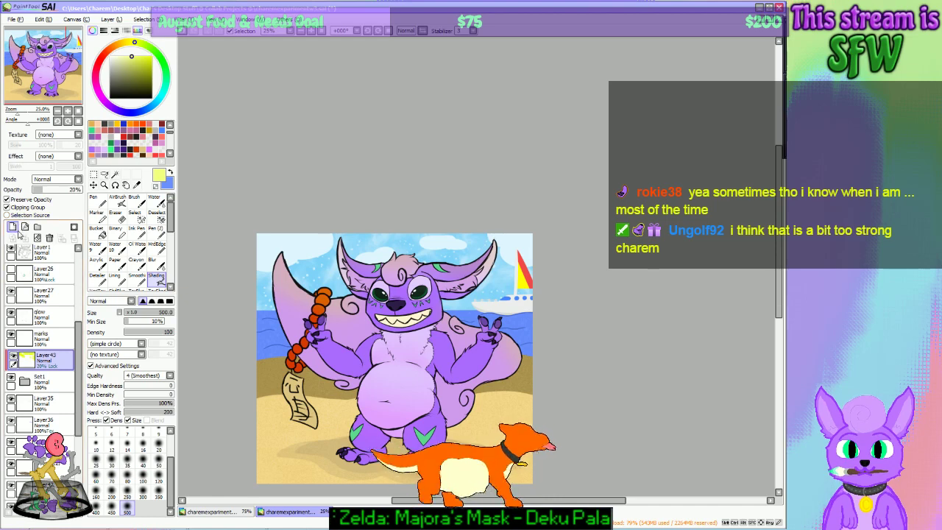
pyautogui.click(96, 230)
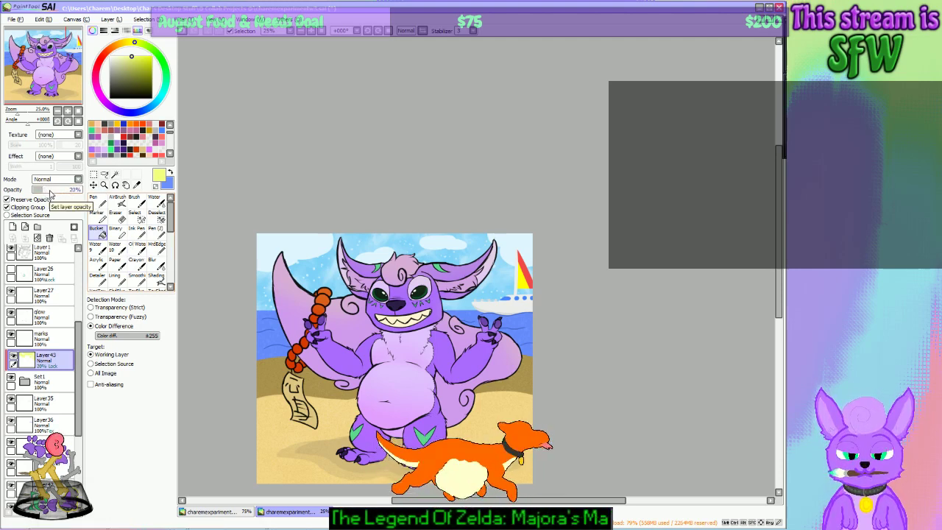
pyautogui.click(49, 190)
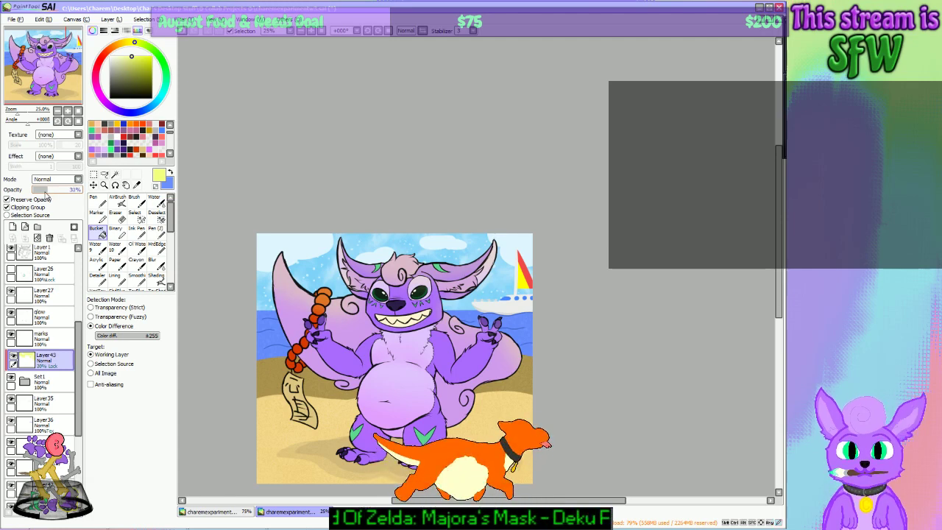
pyautogui.moveTo(59, 81); pyautogui.dragTo(69, 82)
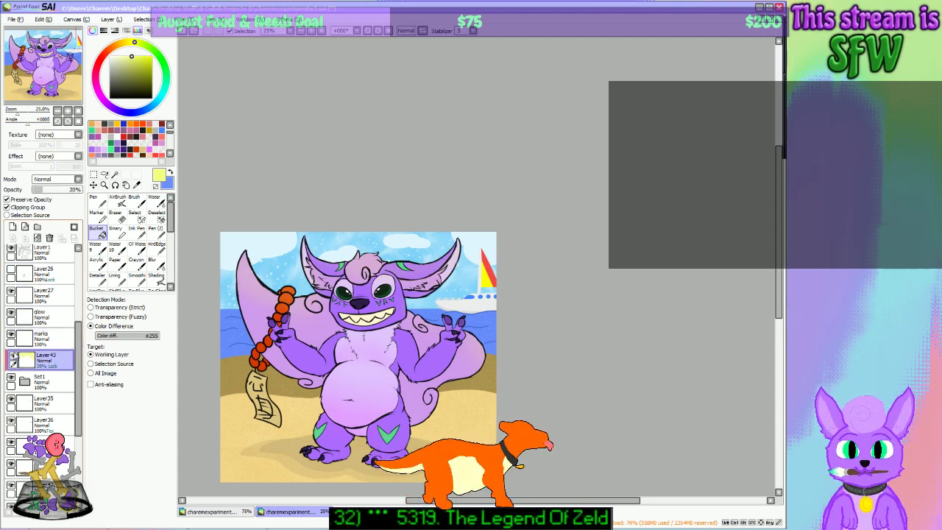
# Step: Compare the creature with and without the pale yellow highlight by repeatedly toggling the clipped layer's visibility
pyautogui.click(12, 356)
pyautogui.click(12, 355)
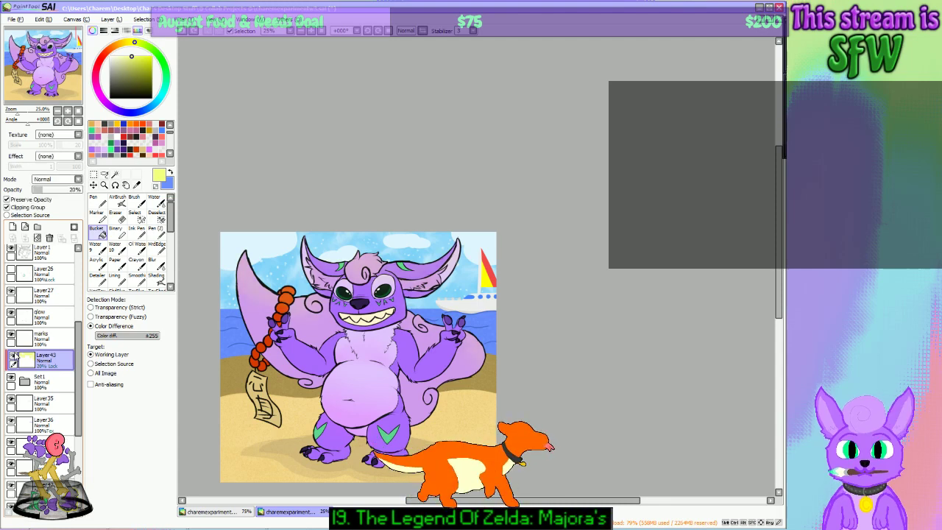
pyautogui.moveTo(51, 81)
pyautogui.mouseDown()
pyautogui.moveTo(40, 88)
pyautogui.moveTo(48, 94)
pyautogui.mouseUp()
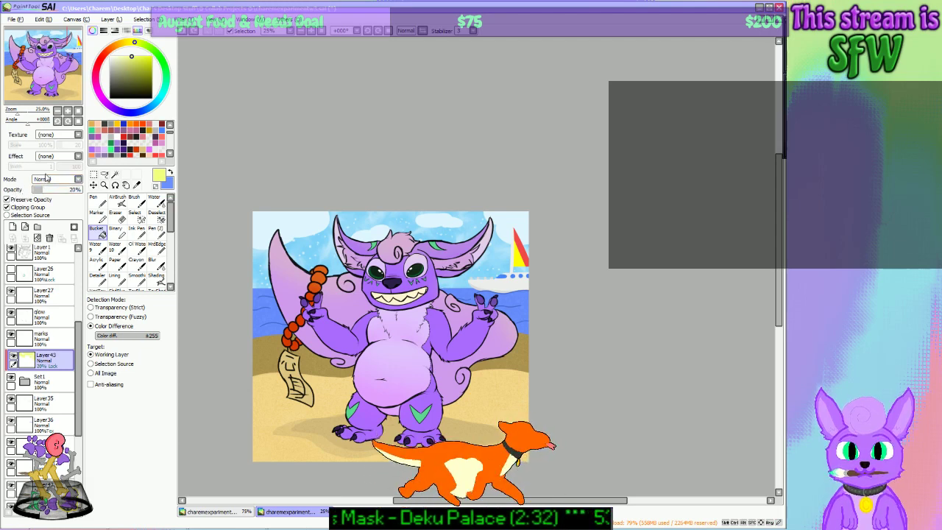
pyautogui.click(16, 359)
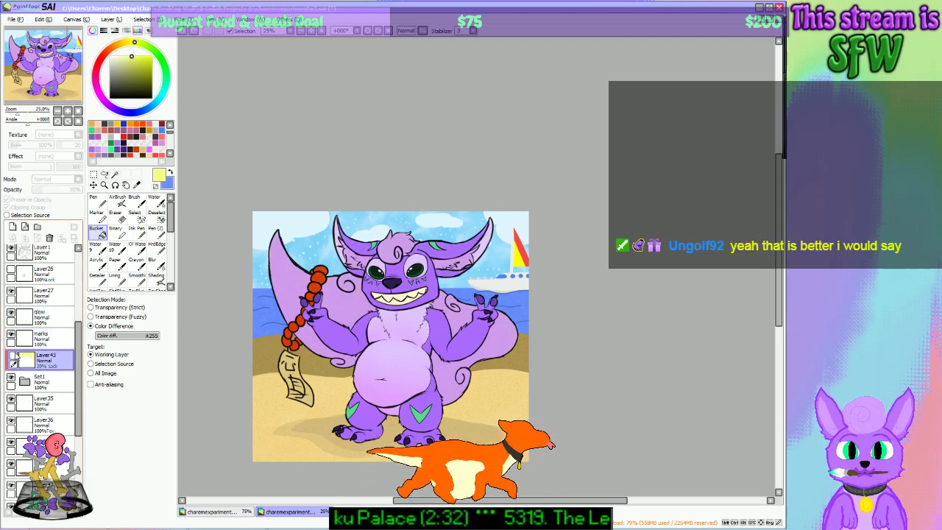
pyautogui.click(15, 355)
pyautogui.click(15, 355)
pyautogui.click(16, 355)
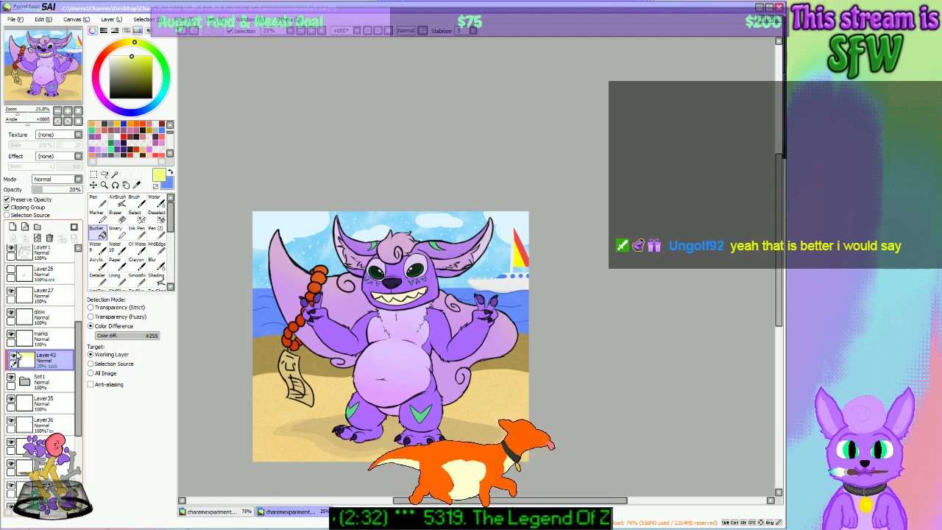
pyautogui.click(15, 358)
pyautogui.click(15, 358)
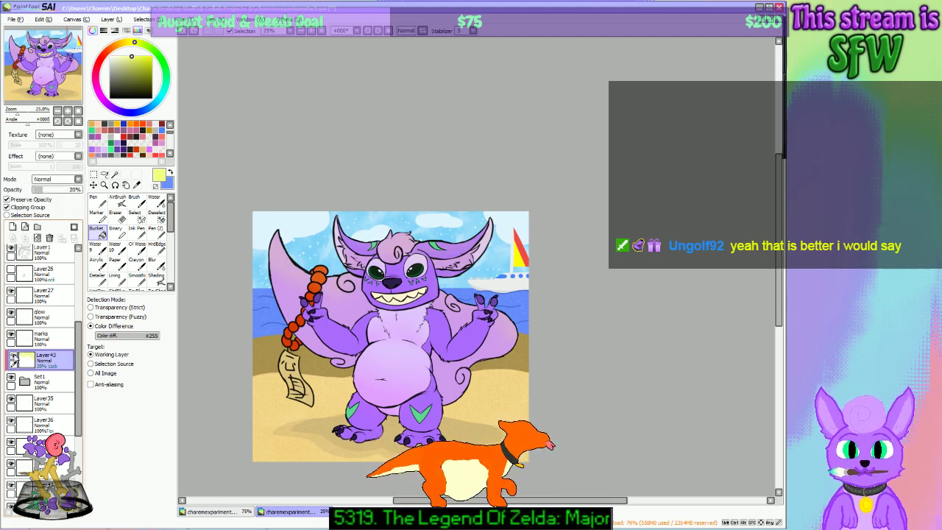
pyautogui.click(16, 358)
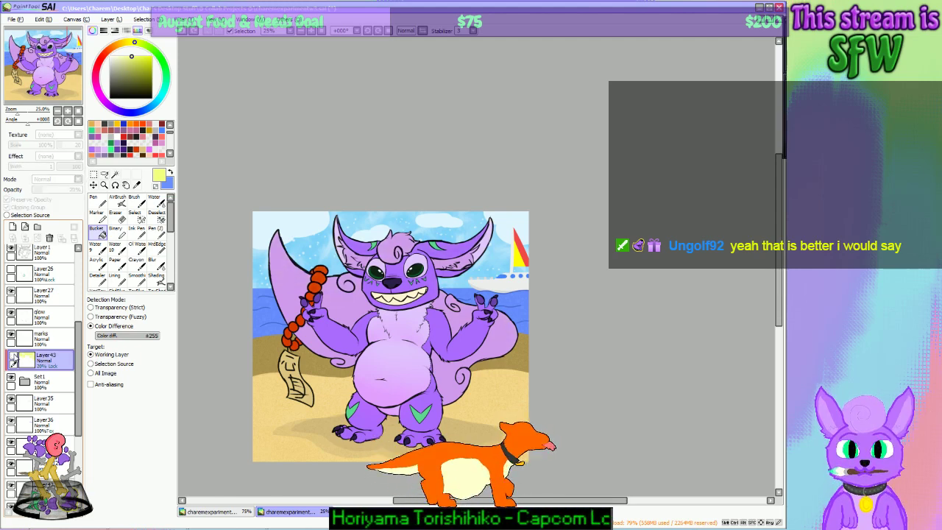
pyautogui.click(15, 358)
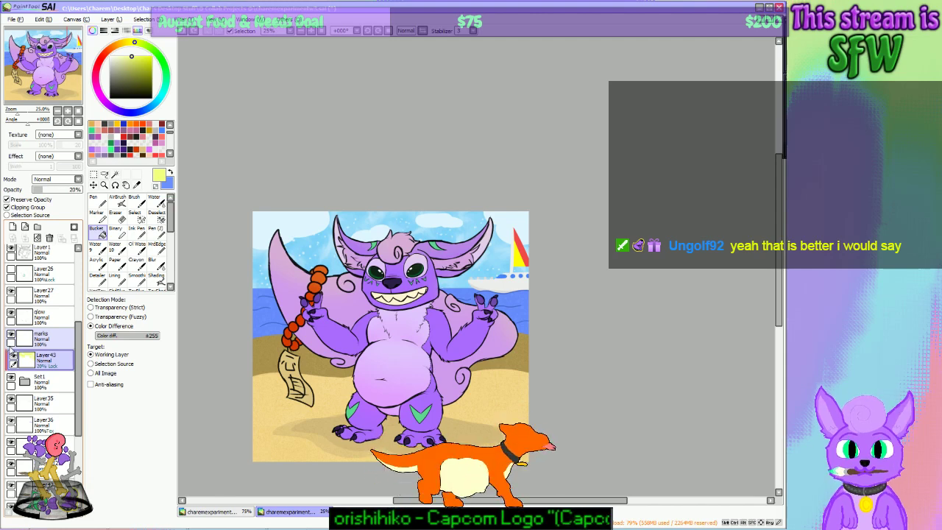
pyautogui.click(15, 358)
pyautogui.click(16, 358)
pyautogui.click(15, 359)
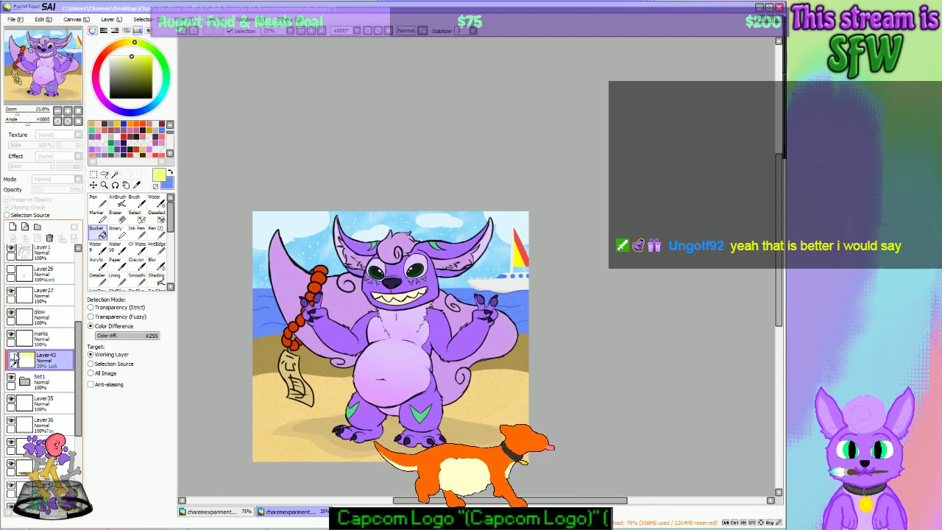
pyautogui.click(16, 358)
pyautogui.click(16, 359)
pyautogui.click(15, 358)
pyautogui.click(16, 358)
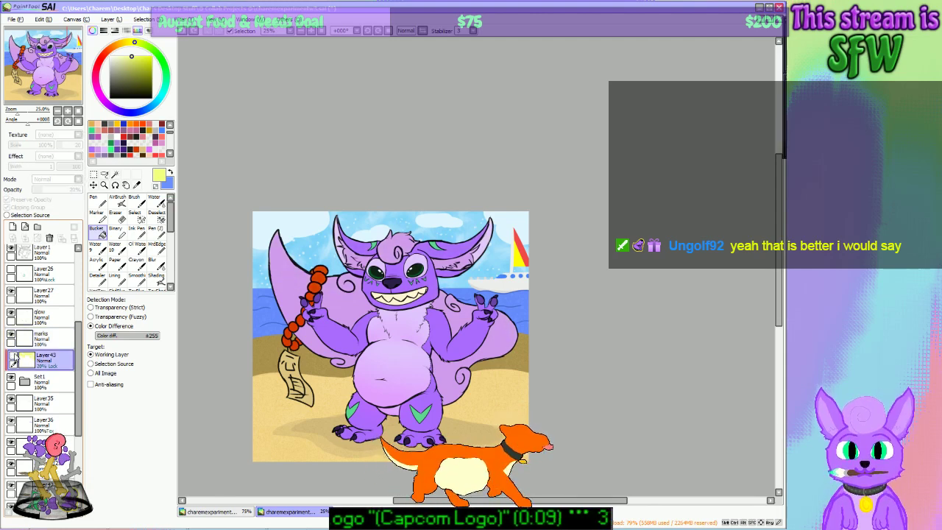
pyautogui.click(15, 358)
pyautogui.click(312, 31)
pyautogui.click(312, 31)
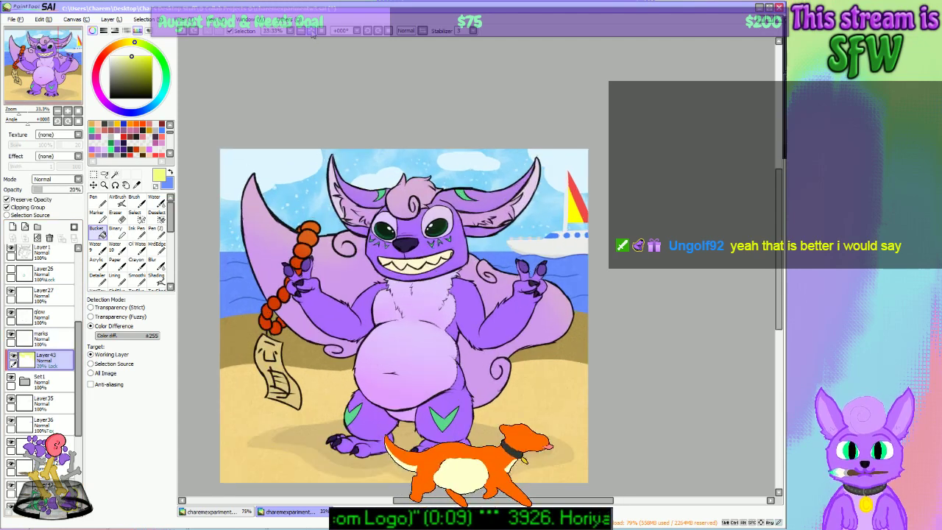
pyautogui.click(16, 358)
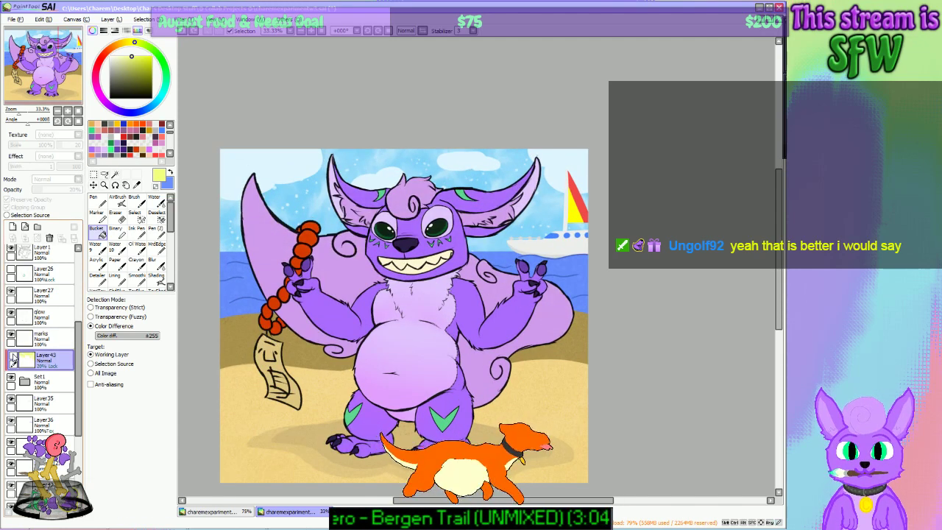
pyautogui.click(15, 358)
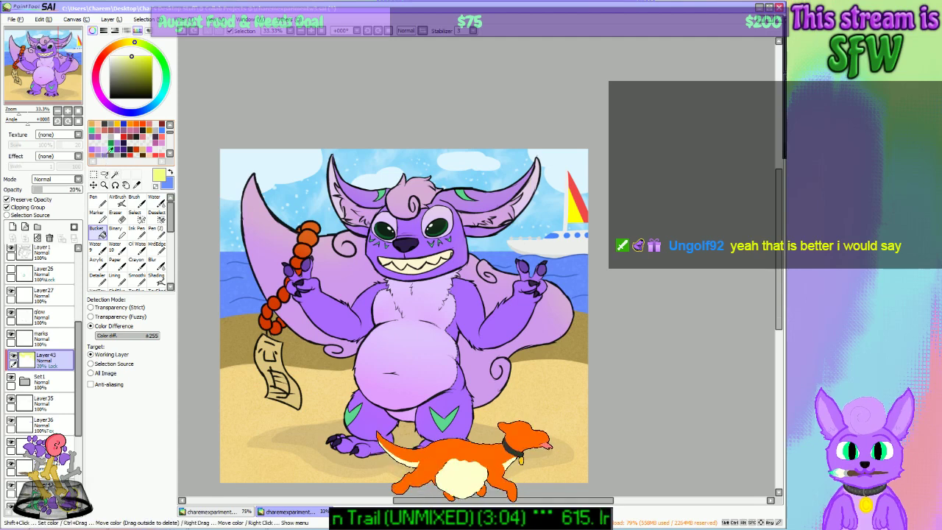
pyautogui.moveTo(57, 94); pyautogui.dragTo(57, 75)
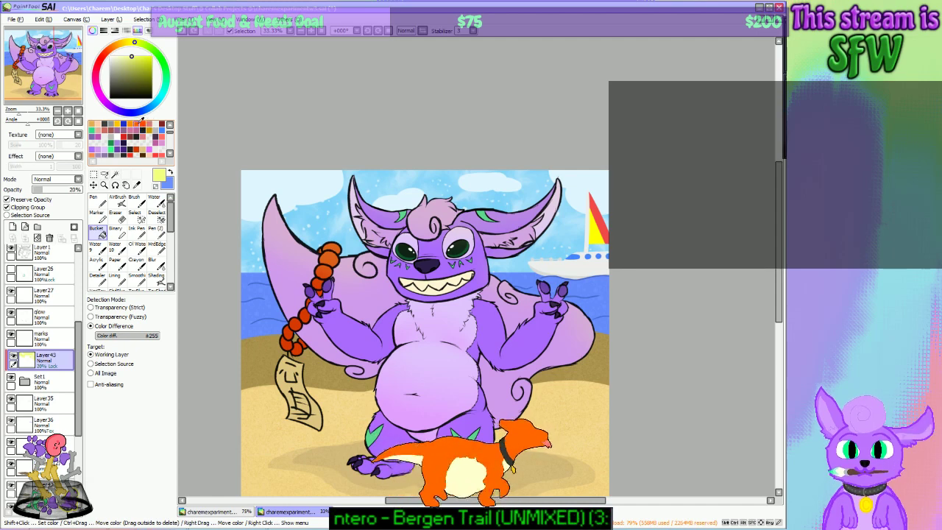
# Step: Try a light orange fill on the highlight layer at 40% opacity, then undo the changes
pyautogui.click(138, 124)
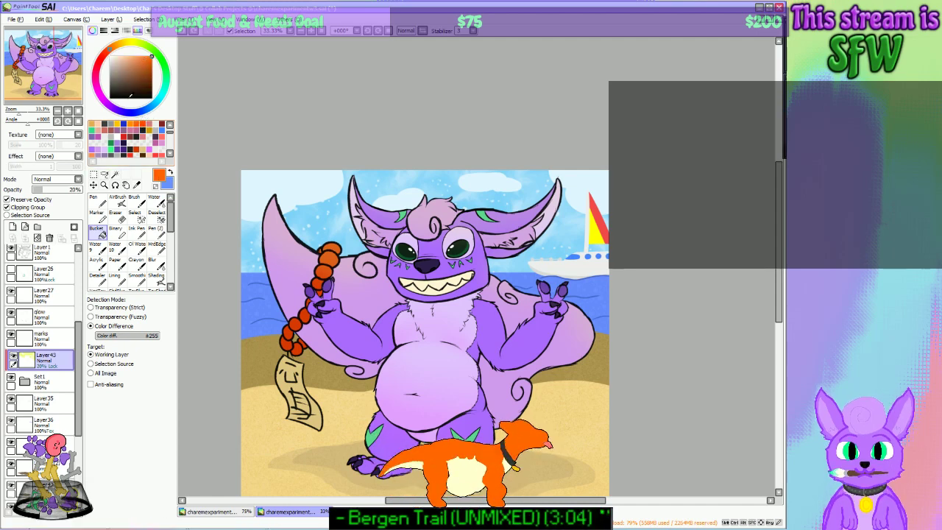
pyautogui.click(130, 55)
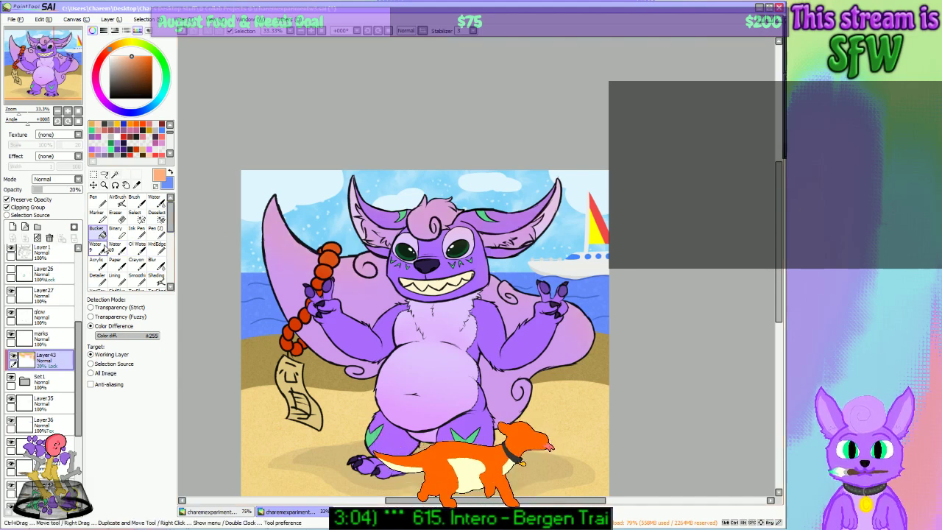
pyautogui.moveTo(55, 190); pyautogui.dragTo(53, 191)
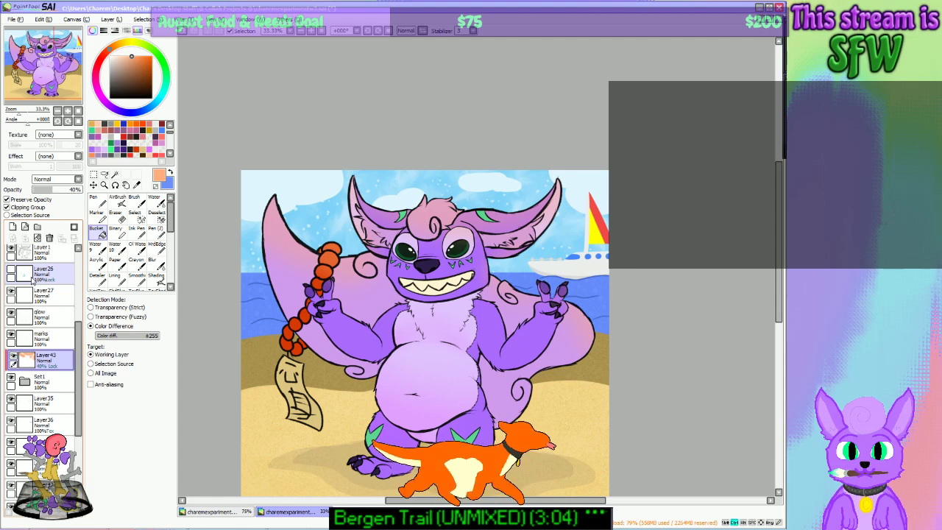
pyautogui.hotkey('ctrl', 'z')
pyautogui.hotkey('ctrl', 'z')
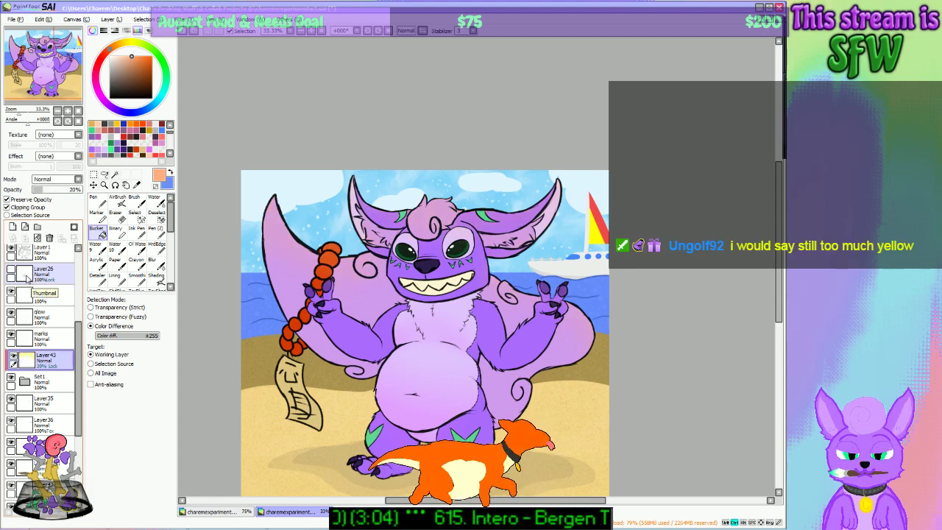
# Step: Compare the light orange highlight on and off, try a higher layer opacity, and revert to the pale yellow fill
pyautogui.click(12, 356)
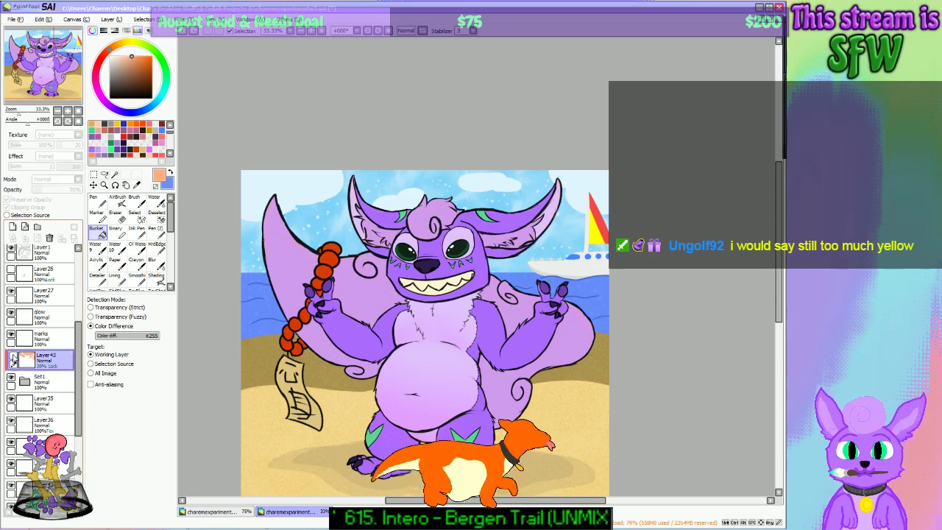
pyautogui.click(13, 356)
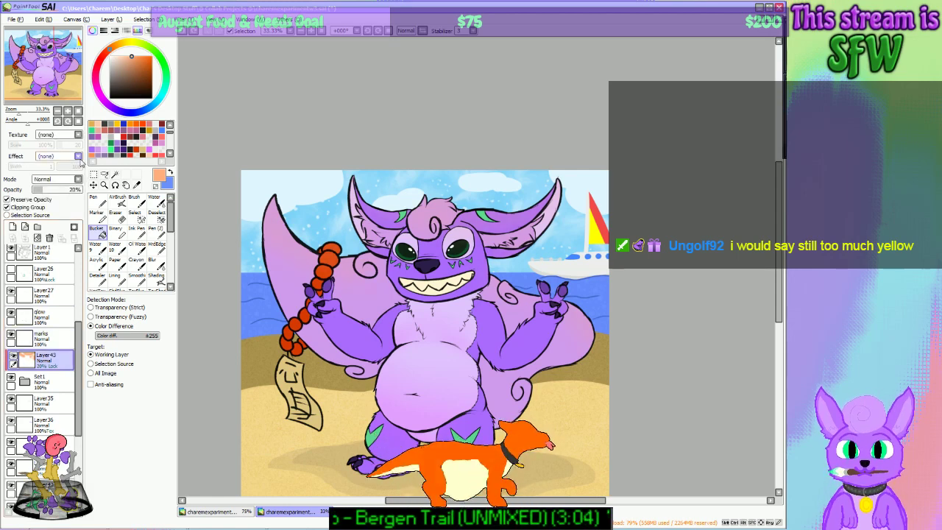
pyautogui.click(56, 191)
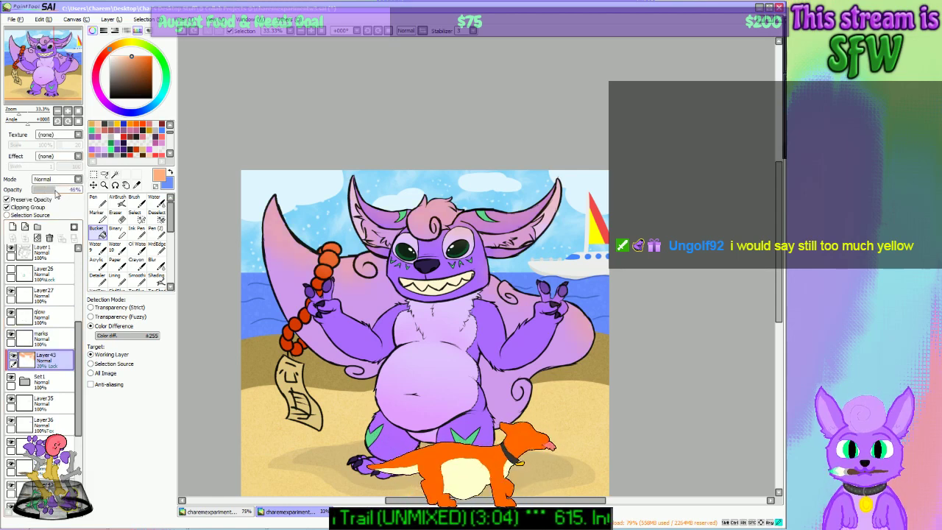
pyautogui.hotkey('ctrl', 'z')
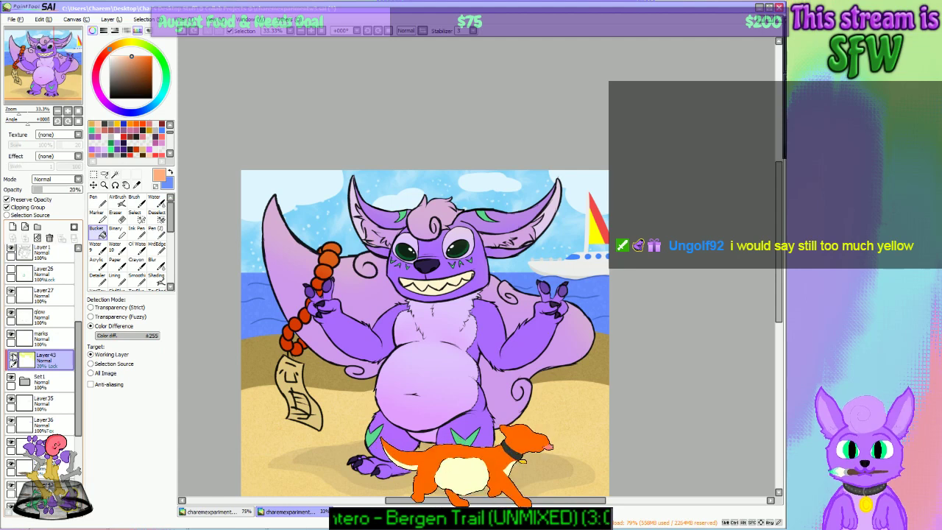
# Step: Check the pale yellow highlight on and off, then refill the highlight layer with white
pyautogui.click(13, 356)
pyautogui.click(12, 356)
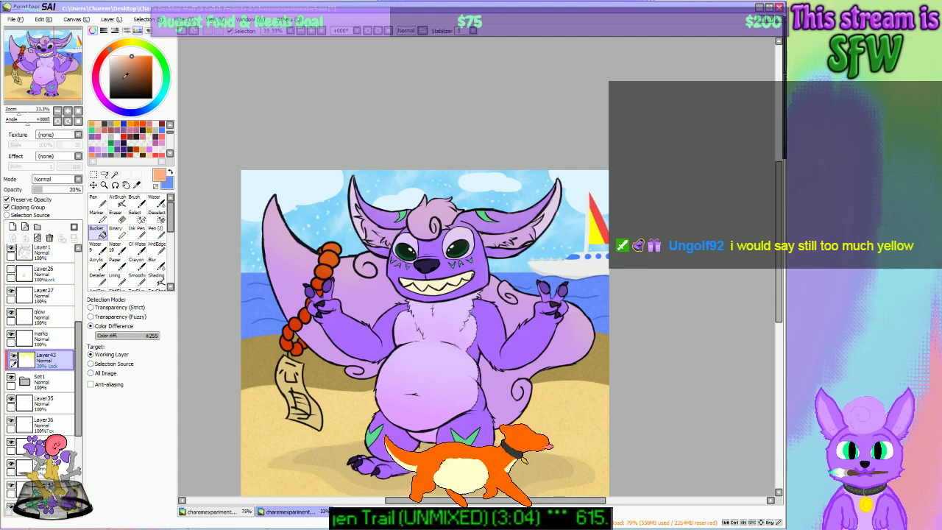
pyautogui.click(109, 56)
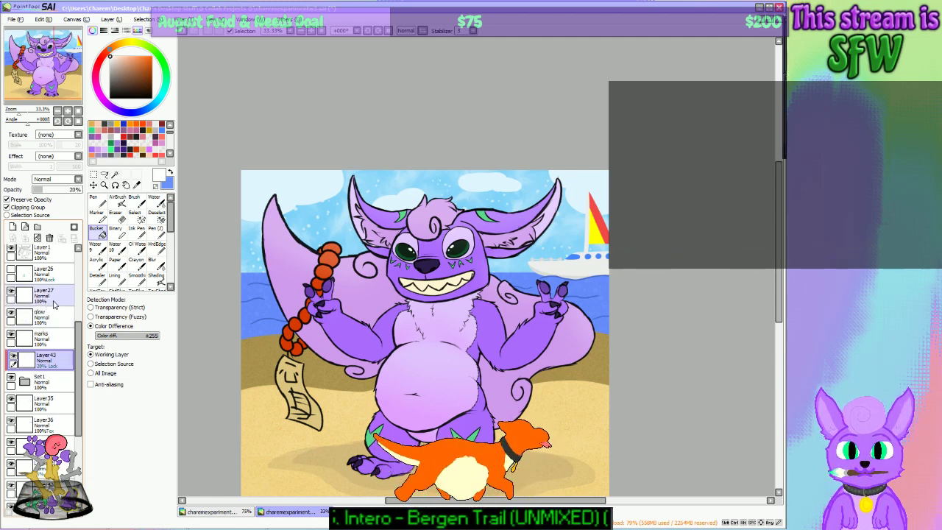
# Step: Compare the creature with and without the white highlight by toggling the clipped layer's visibility
pyautogui.click(13, 359)
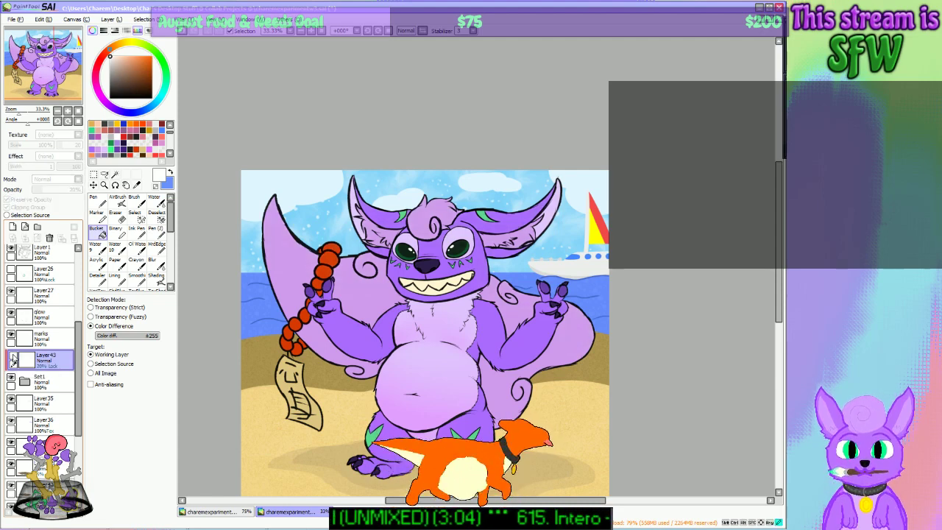
pyautogui.click(13, 358)
pyautogui.click(13, 358)
pyautogui.click(13, 358)
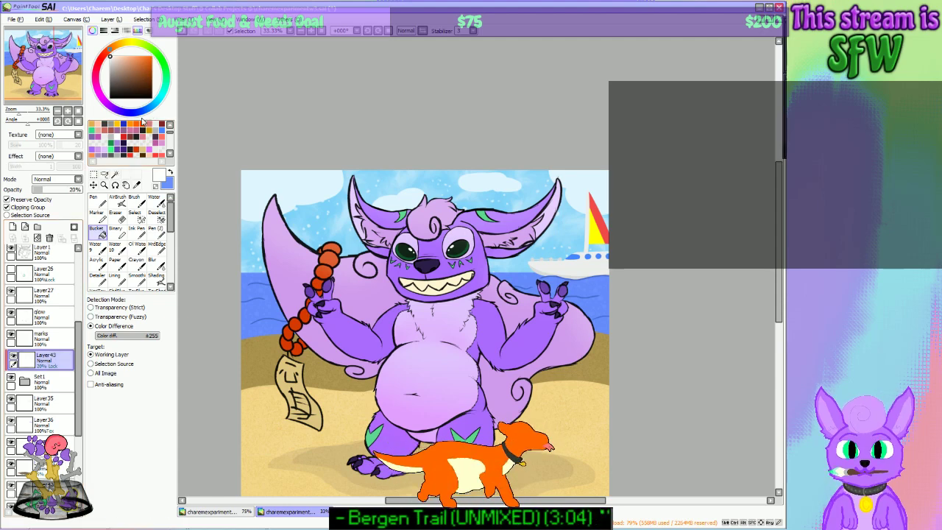
# Step: Refill the clipped highlight layer with a pale yellow-orange and set the layer's opacity to 30%
pyautogui.click(130, 48)
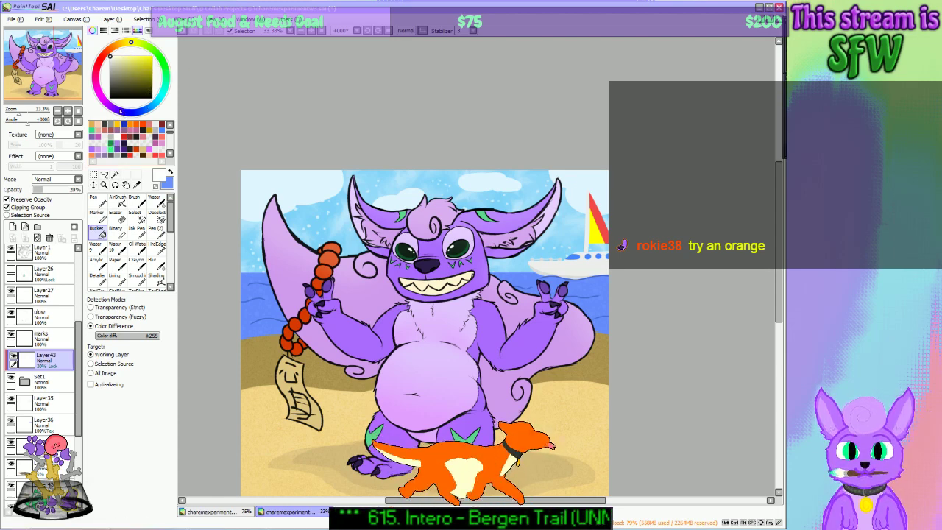
pyautogui.click(122, 44)
pyautogui.click(121, 56)
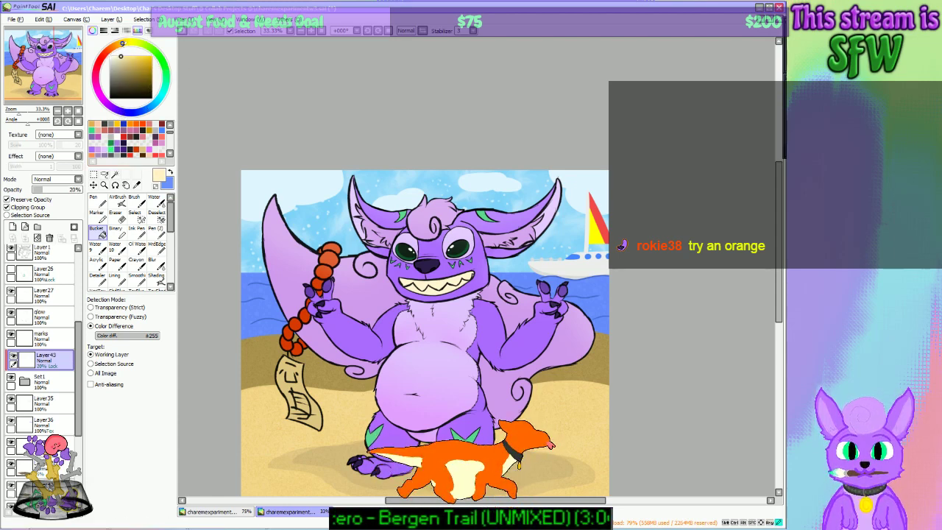
pyautogui.click(377, 265)
pyautogui.moveTo(46, 190); pyautogui.dragTo(49, 190)
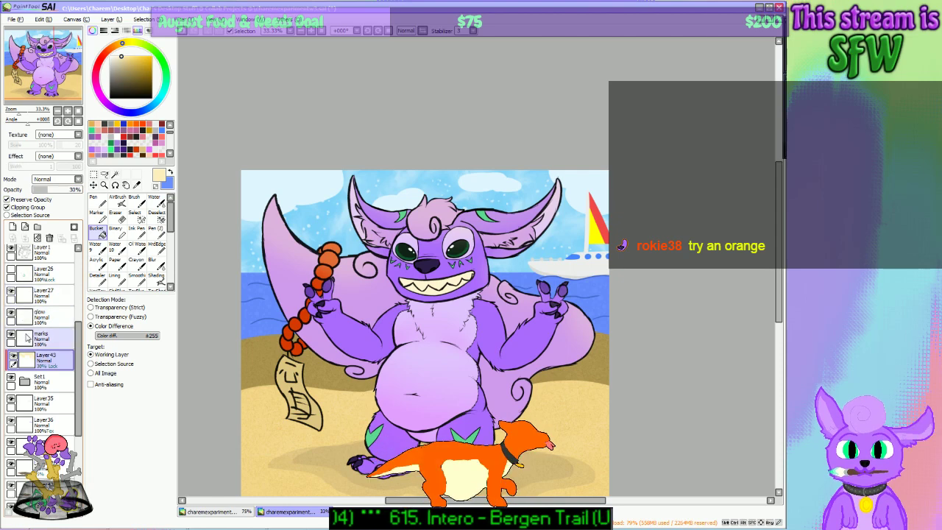
# Step: Check the pale yellow-orange highlight on and off across the whole creature
pyautogui.click(12, 357)
pyautogui.click(12, 357)
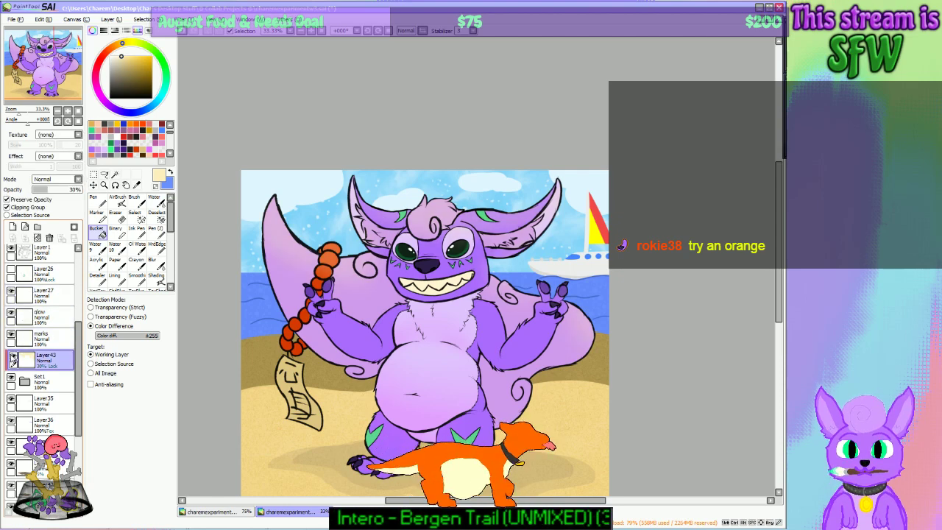
pyautogui.moveTo(51, 89); pyautogui.dragTo(61, 91)
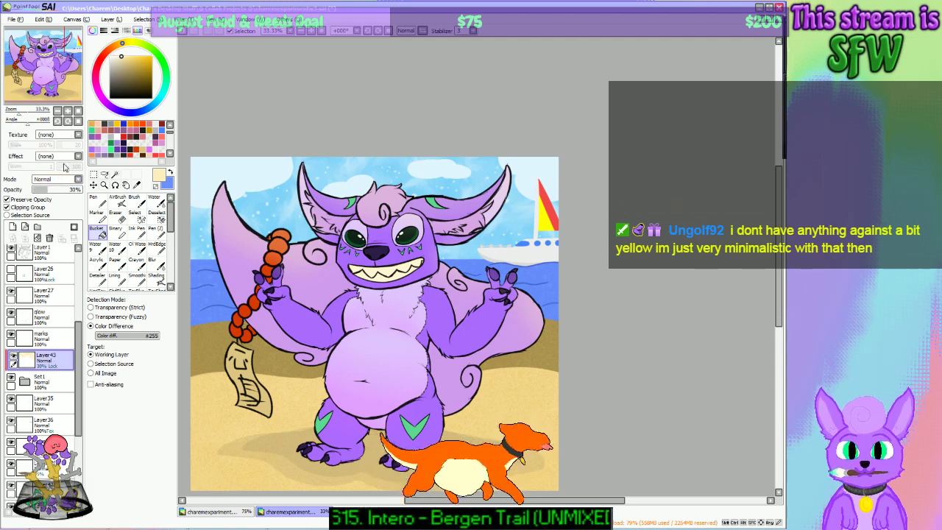
pyautogui.moveTo(53, 83); pyautogui.dragTo(52, 79)
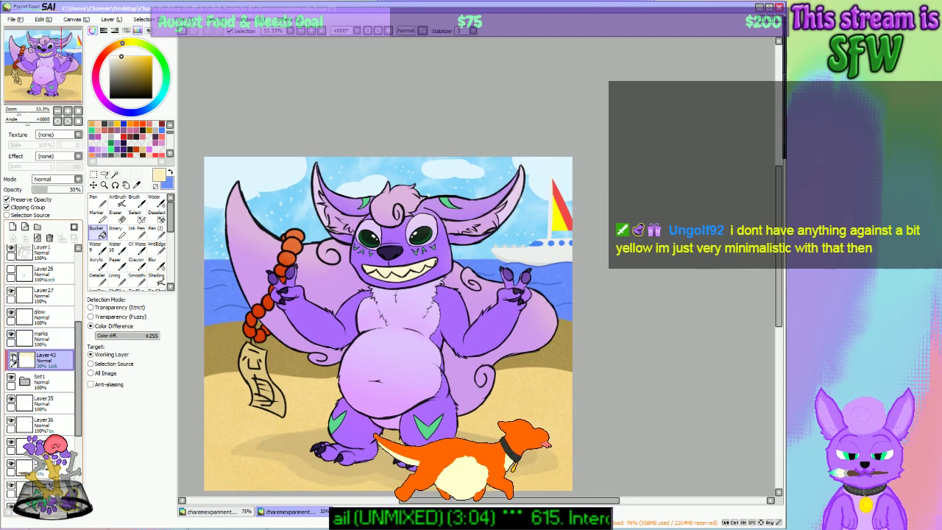
pyautogui.click(11, 358)
pyautogui.click(12, 359)
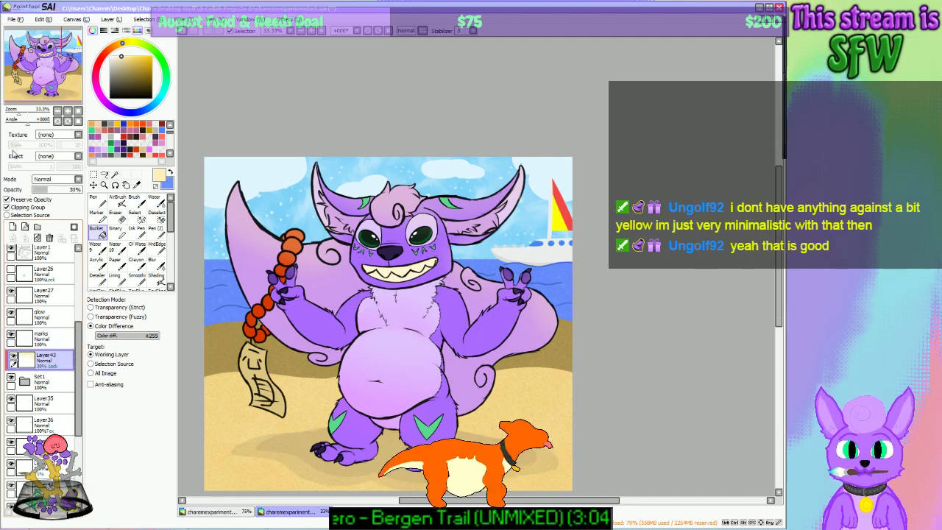
# Step: Save the illustration to its existing file
pyautogui.moveTo(31, 78); pyautogui.dragTo(18, 72)
pyautogui.click(15, 19)
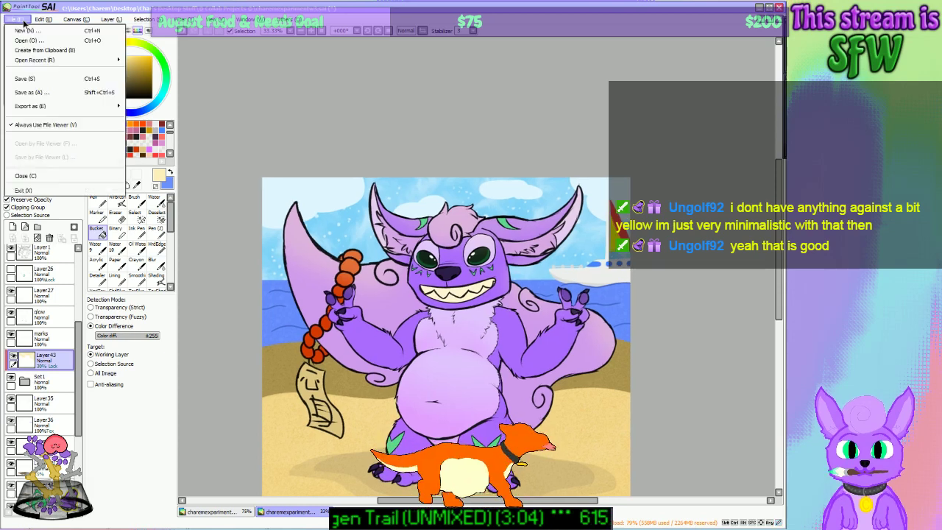
pyautogui.click(25, 80)
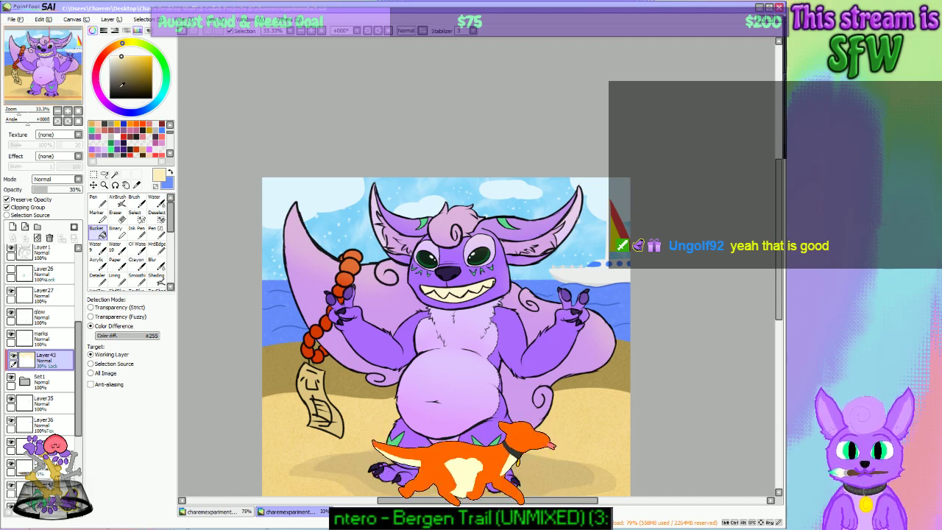
# Step: Shade the creature's feet and lower body in dark brown with the size 500 Shading brush, on a new clipped layer at 20% opacity
pyautogui.click(122, 86)
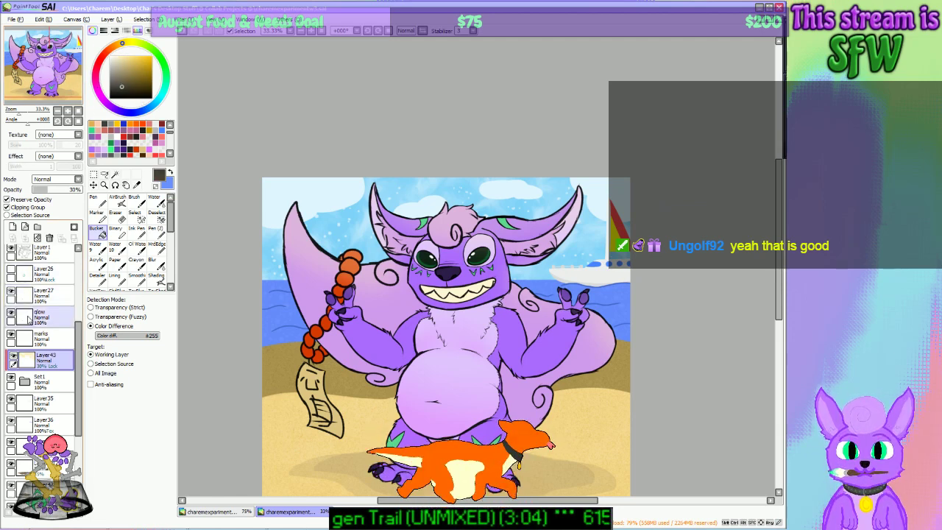
pyautogui.click(13, 227)
pyautogui.click(28, 207)
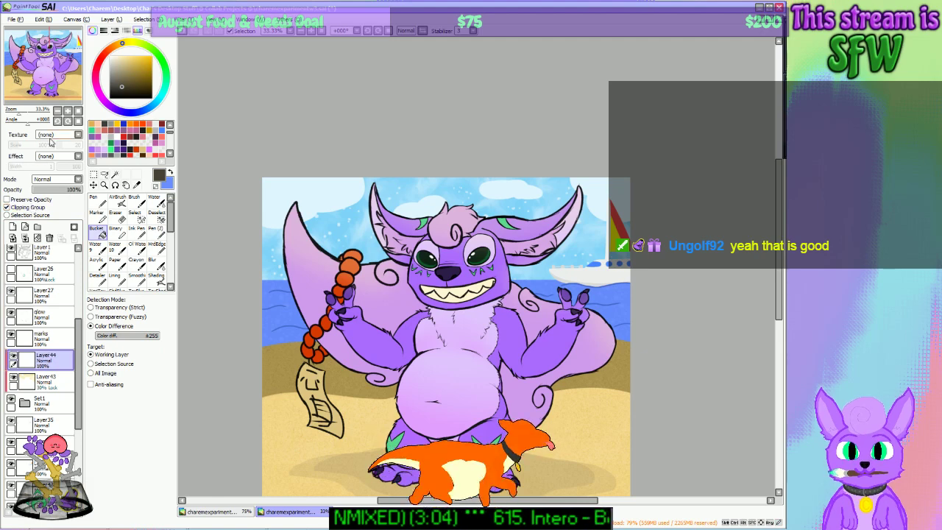
pyautogui.moveTo(49, 49); pyautogui.dragTo(57, 64)
pyautogui.click(156, 278)
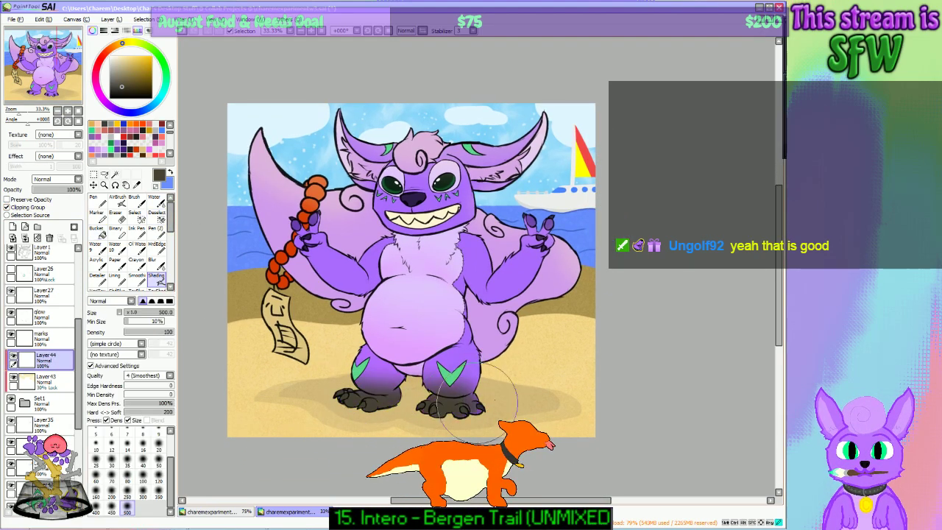
pyautogui.click(42, 189)
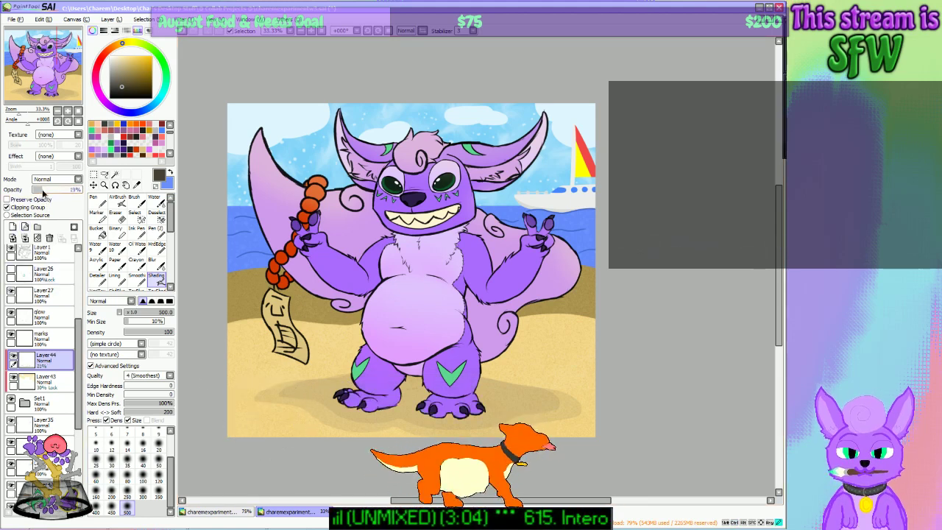
pyautogui.moveTo(318, 401)
pyautogui.mouseDown()
pyautogui.moveTo(476, 403)
pyautogui.moveTo(518, 362)
pyautogui.mouseUp()
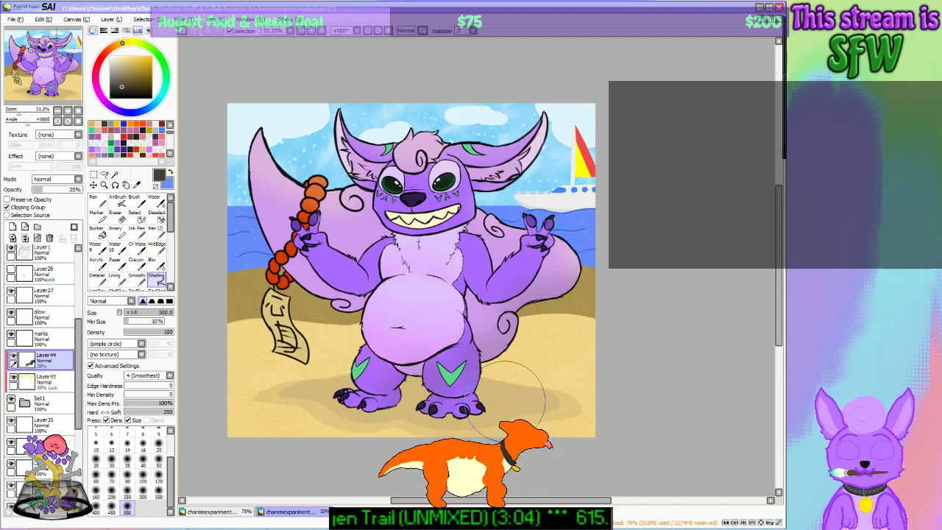
pyautogui.press('ctrl')
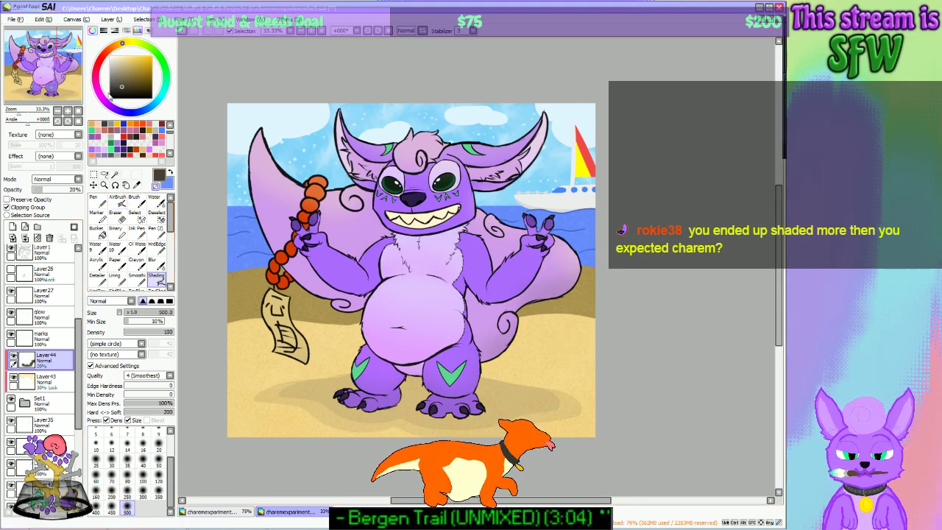
# Step: Lower the dark shading layer's opacity to 10% and compare the creature with the layer shown and hidden
pyautogui.click(301, 30)
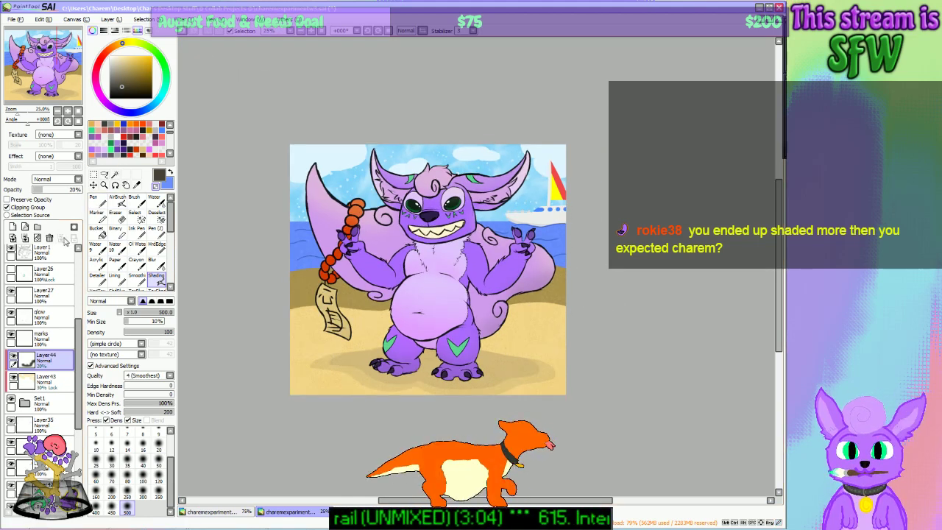
pyautogui.moveTo(42, 189); pyautogui.dragTo(39, 193)
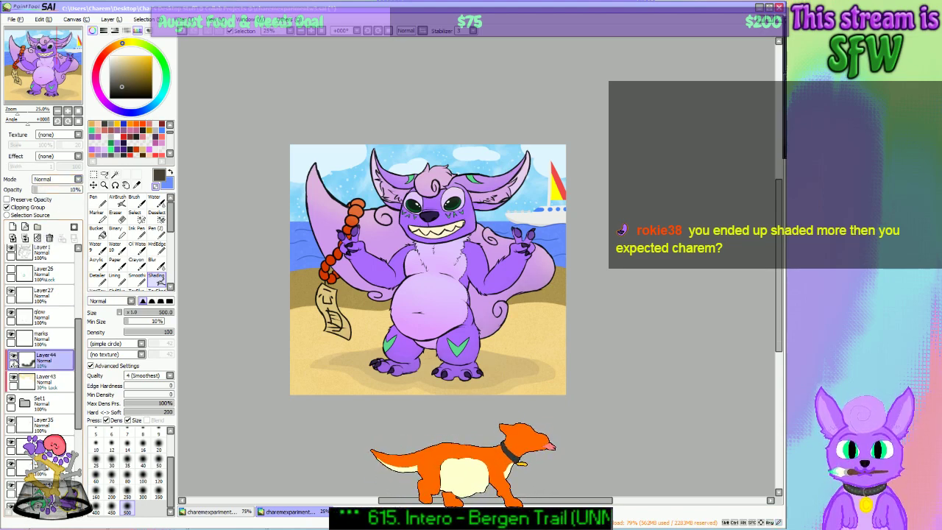
pyautogui.click(12, 357)
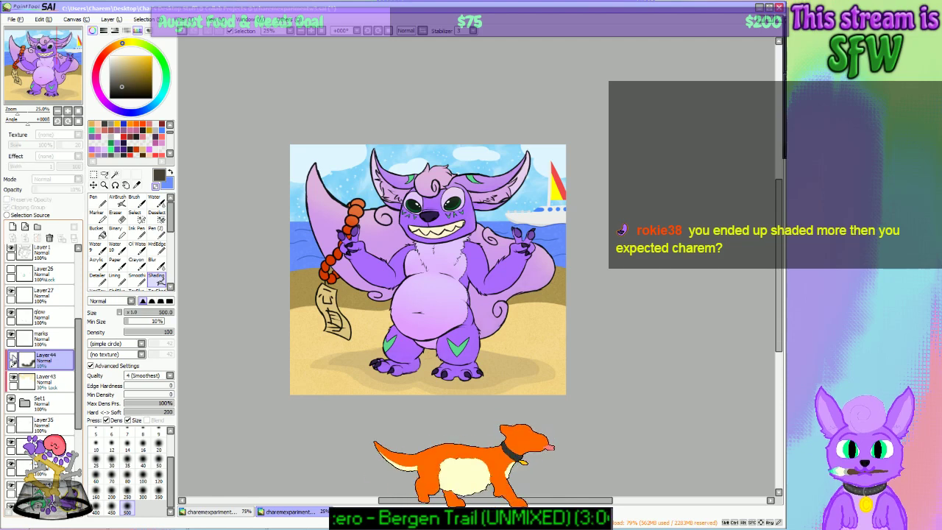
pyautogui.click(13, 357)
pyautogui.click(12, 357)
pyautogui.click(12, 356)
pyautogui.click(13, 357)
pyautogui.click(13, 357)
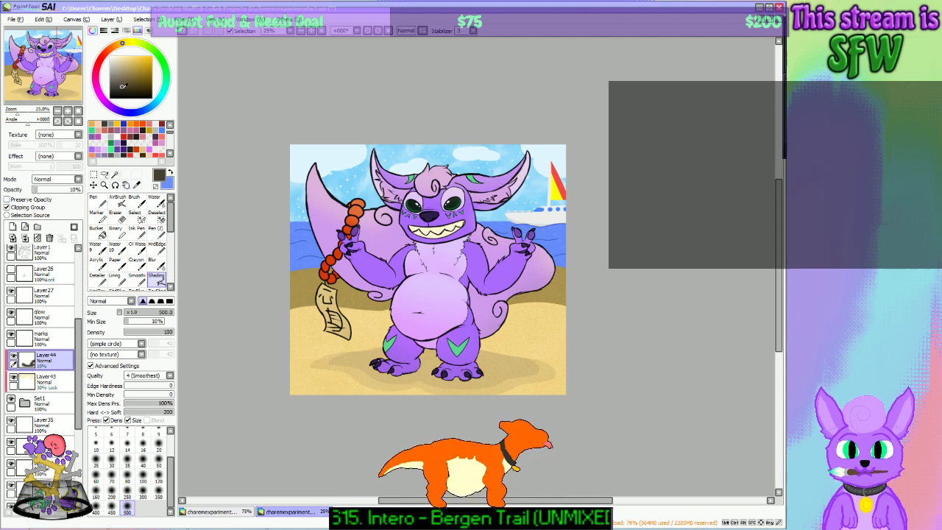
# Step: Refill the dark shading with a near-black colour, preserving the layer's opacity, and compare it on and off
pyautogui.click(118, 91)
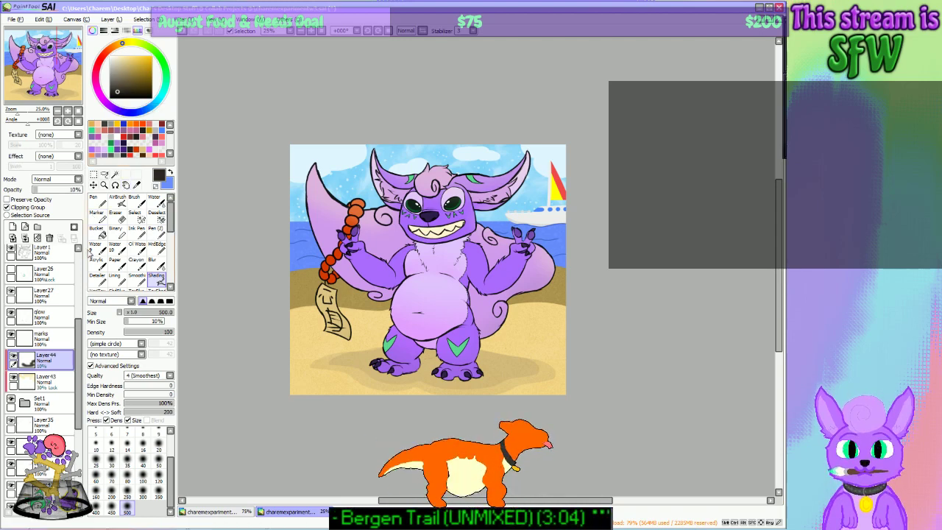
pyautogui.click(96, 231)
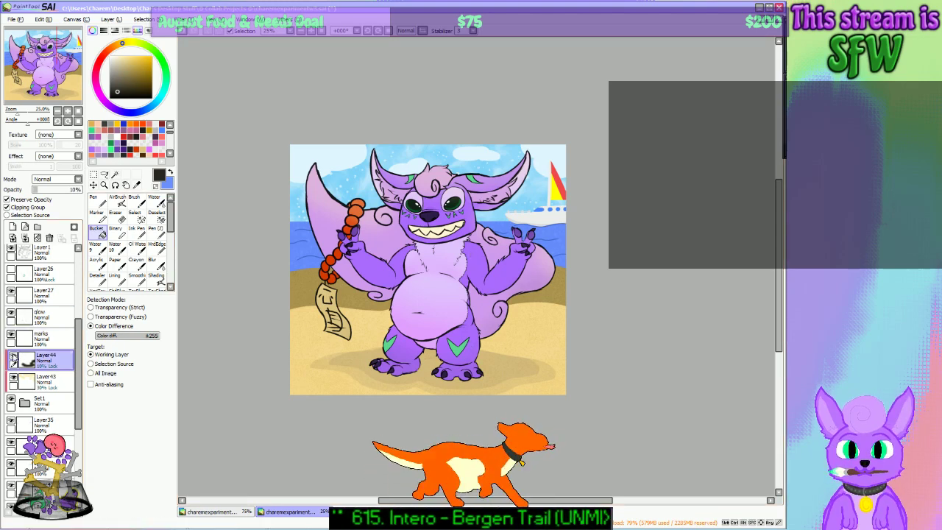
pyautogui.click(13, 358)
pyautogui.click(12, 357)
pyautogui.click(12, 357)
pyautogui.click(12, 356)
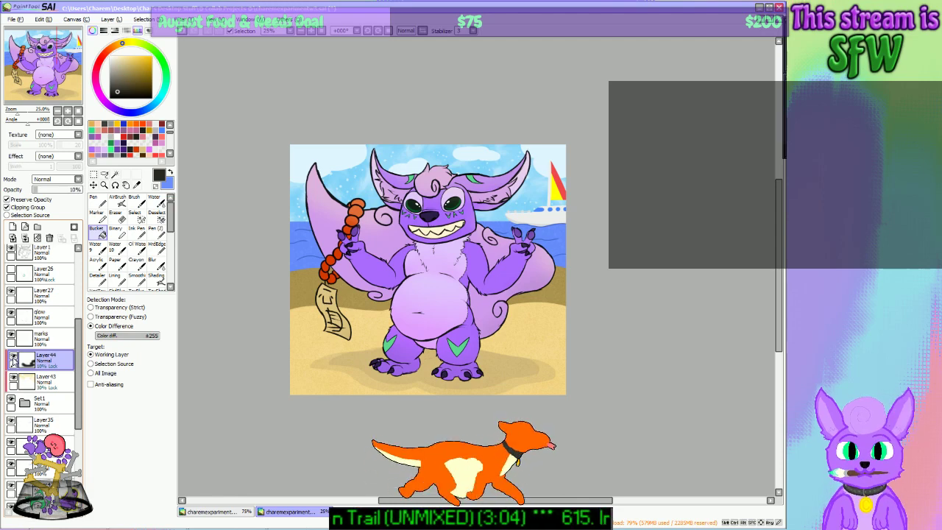
# Step: Examine the near-black shading at 33.3% zoom by repeatedly toggling its layer's visibility
pyautogui.click(65, 64)
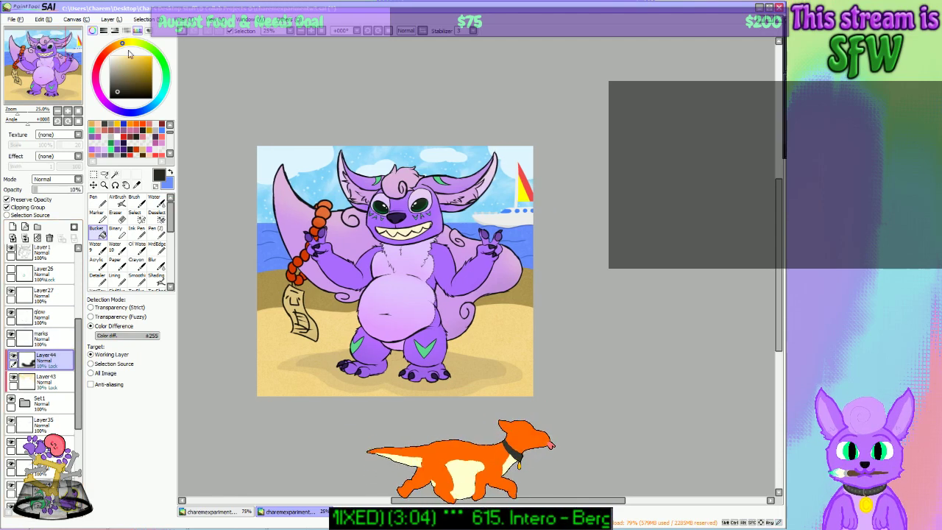
pyautogui.click(315, 35)
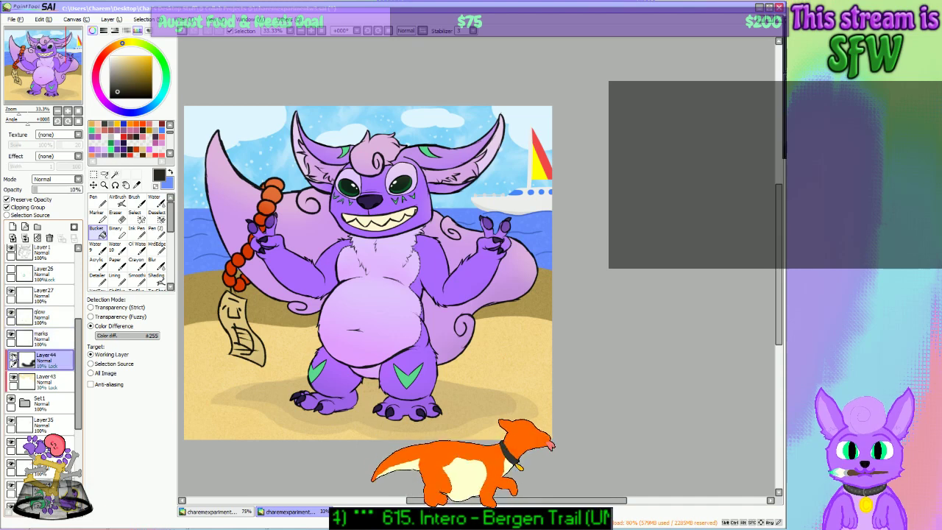
pyautogui.click(13, 358)
pyautogui.click(13, 358)
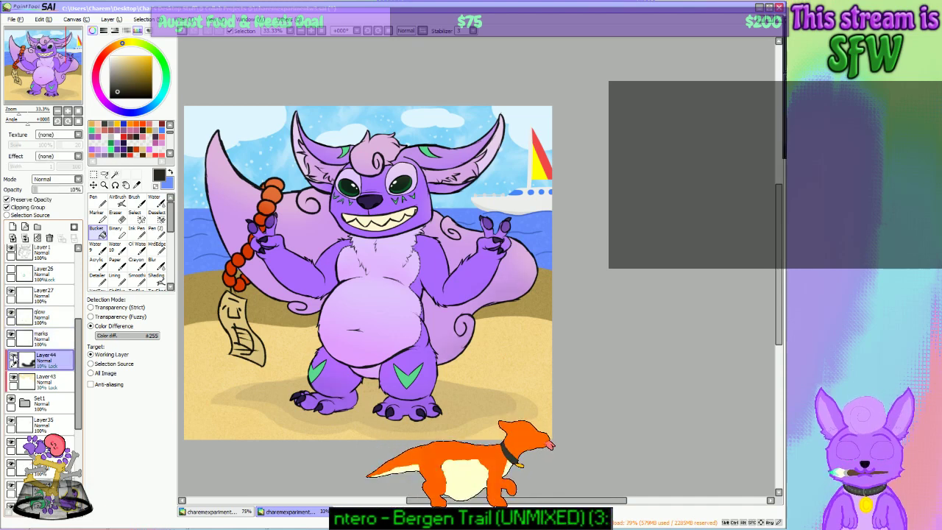
pyautogui.click(14, 358)
pyautogui.click(14, 359)
pyautogui.click(13, 359)
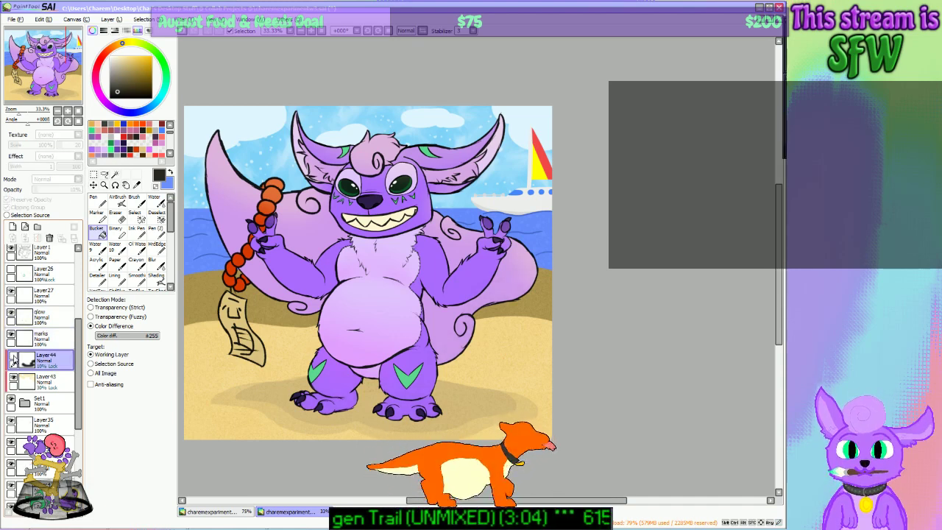
pyautogui.click(13, 359)
pyautogui.click(13, 358)
pyautogui.click(13, 359)
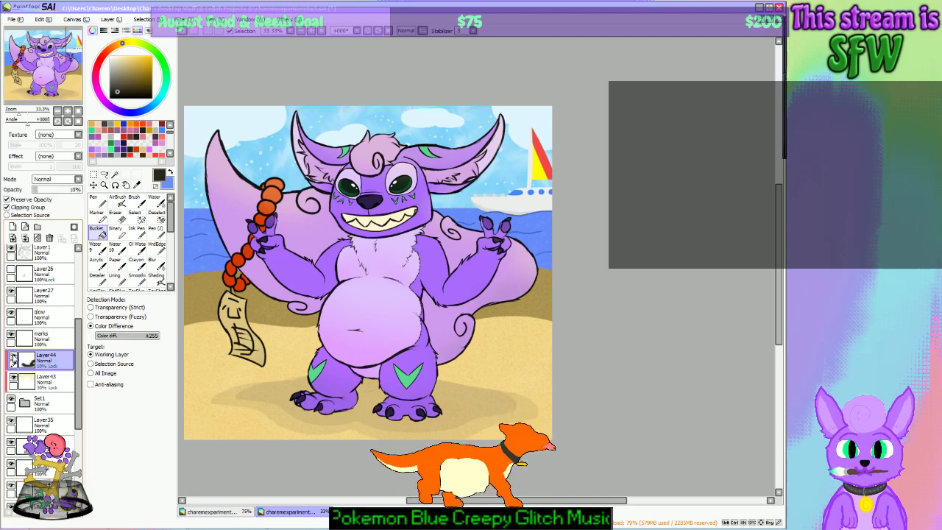
pyautogui.click(13, 358)
pyautogui.click(13, 358)
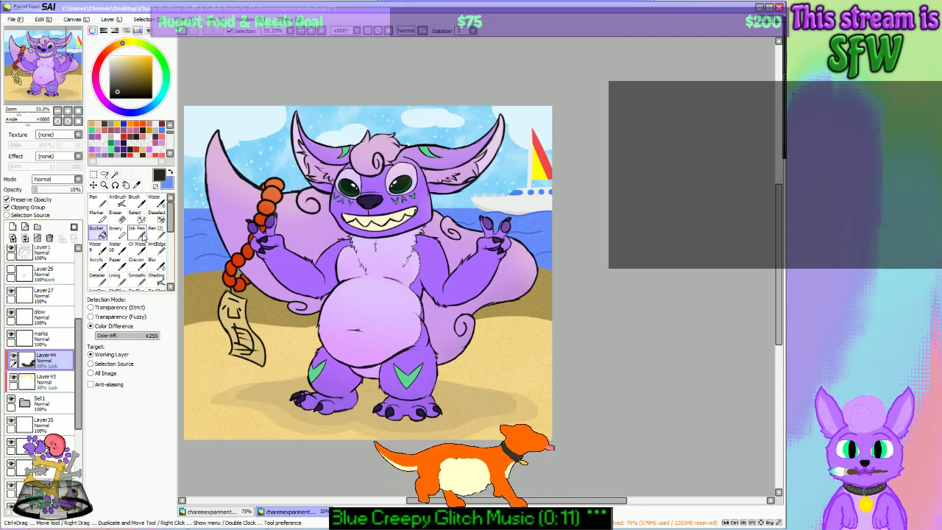
# Step: Soften the dark shading on the clipped layer with the Blur brush at size 250
pyautogui.click(153, 262)
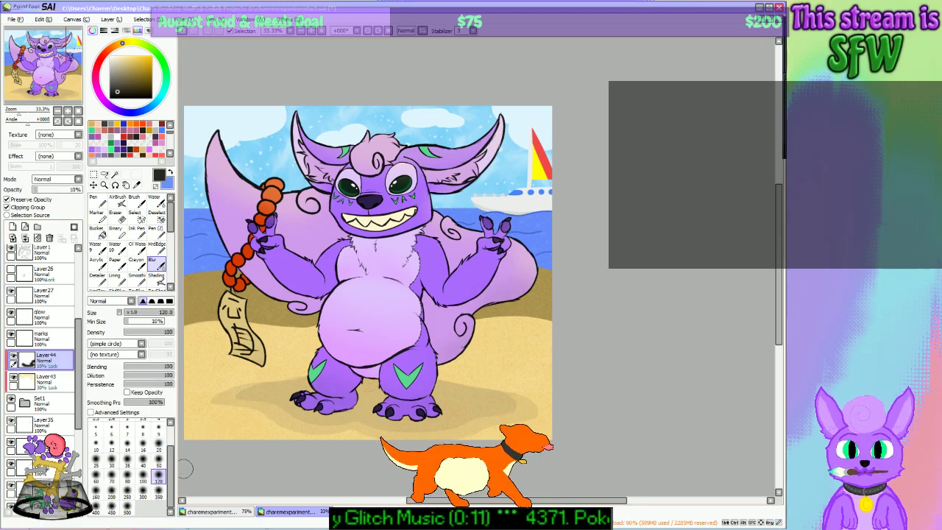
pyautogui.click(127, 497)
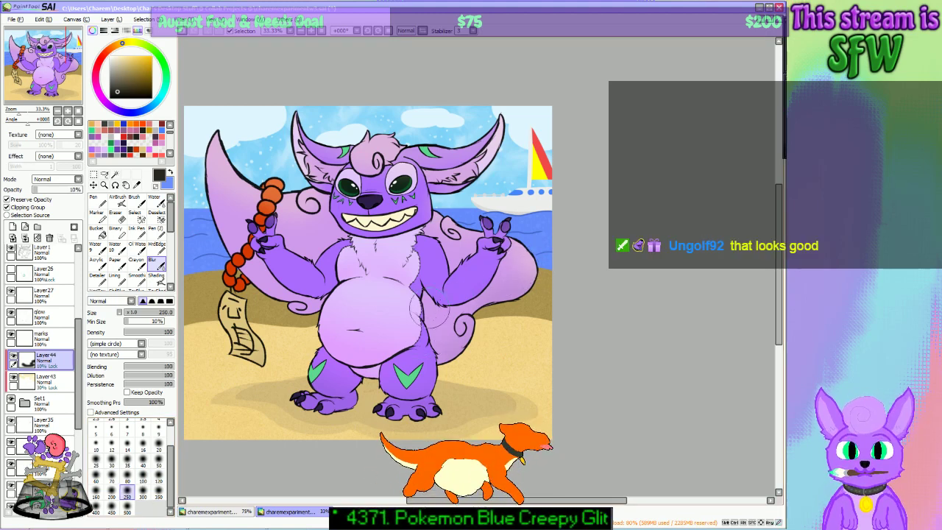
pyautogui.click(689, 12)
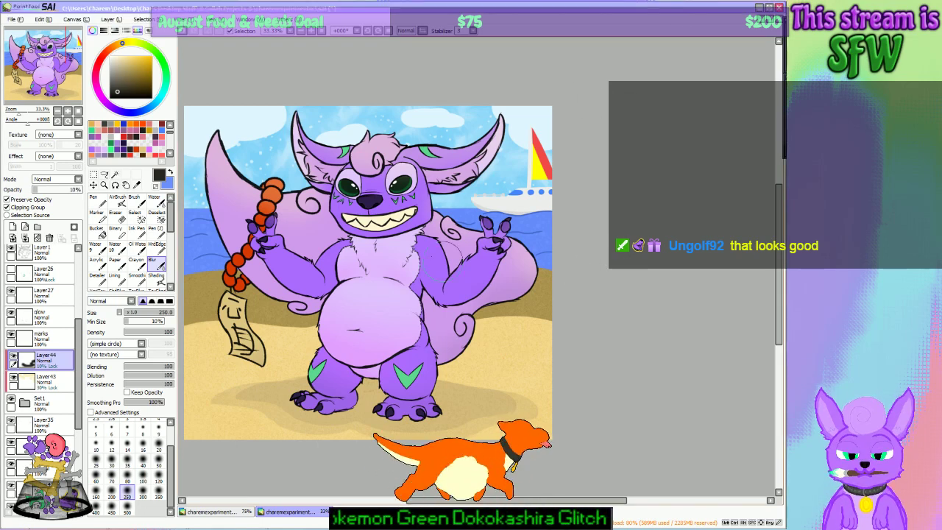
# Step: Select the body by colour, shade it with the Shading brush at size 350 without preserving opacity, deselect and compare Layer44 on and off
pyautogui.moveTo(66, 77)
pyautogui.mouseDown()
pyautogui.moveTo(48, 72)
pyautogui.moveTo(57, 73)
pyautogui.mouseUp()
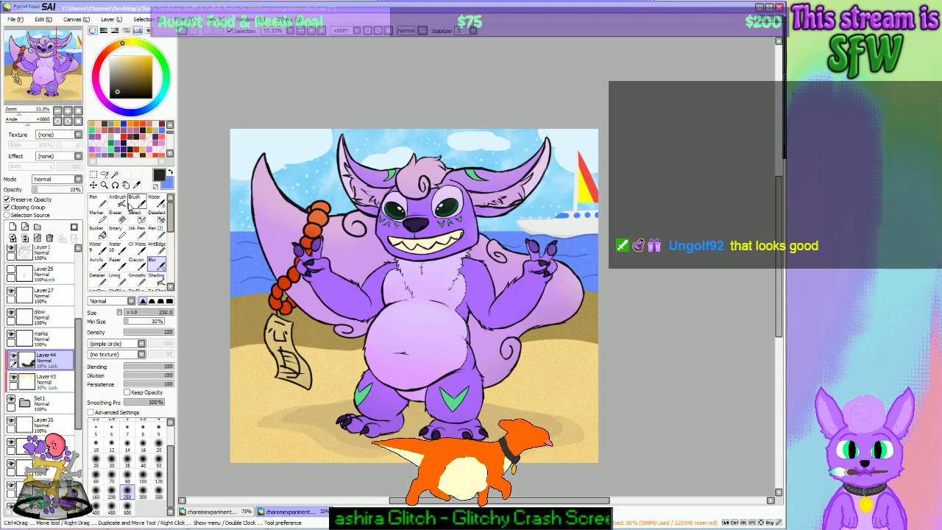
pyautogui.click(116, 173)
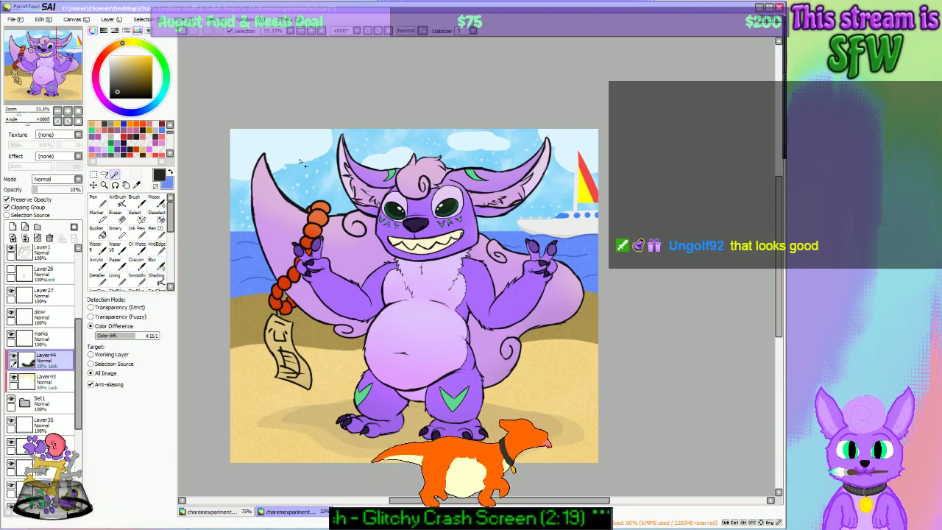
pyautogui.click(525, 306)
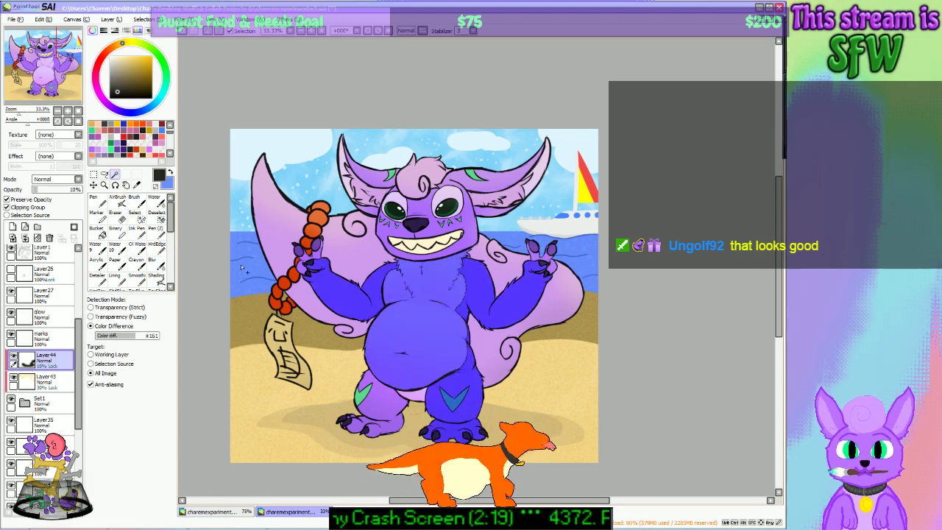
pyautogui.click(156, 279)
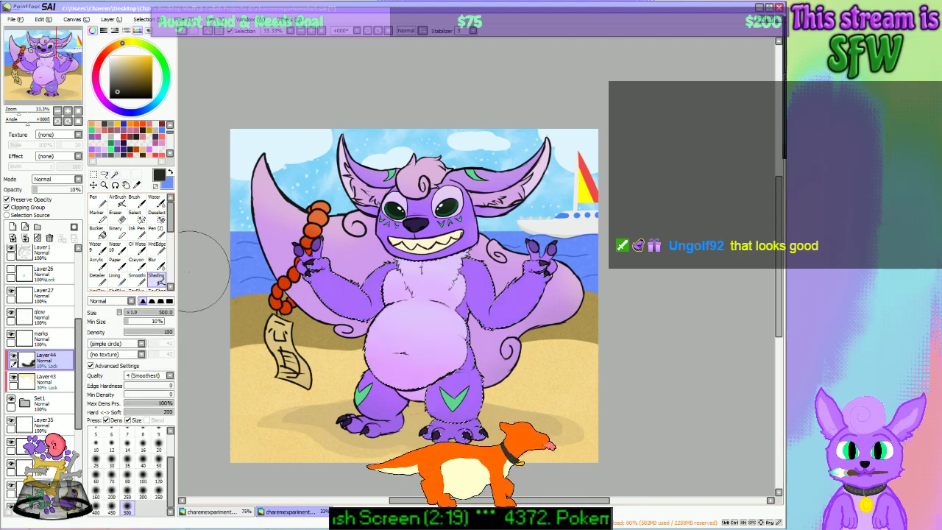
pyautogui.click(158, 493)
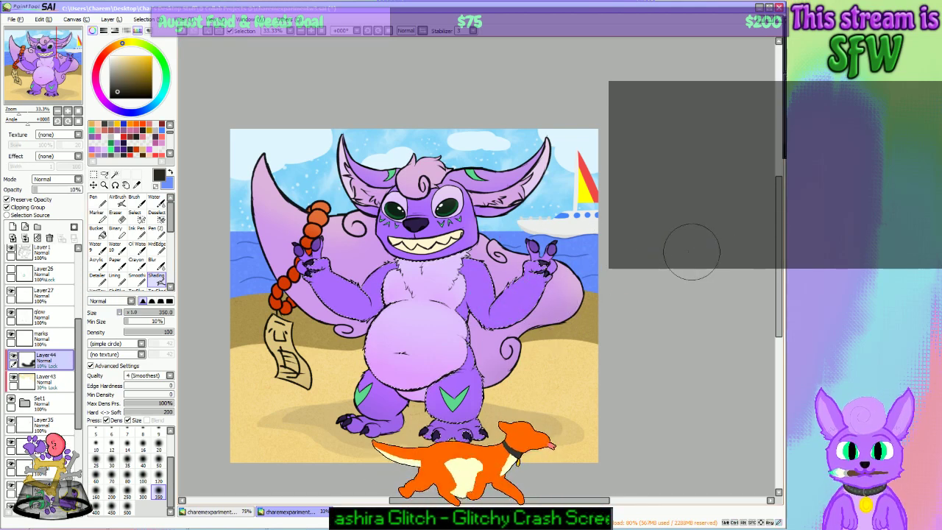
pyautogui.click(19, 200)
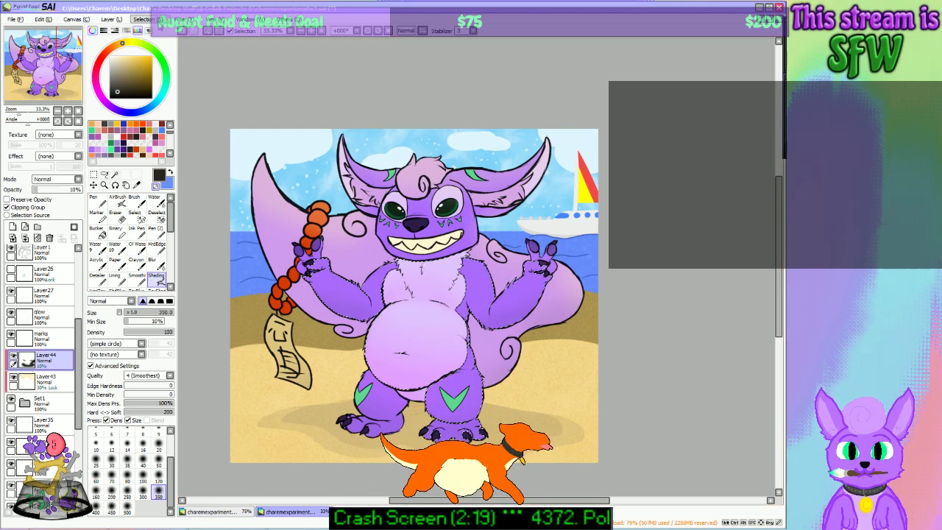
pyautogui.click(147, 20)
pyautogui.click(163, 40)
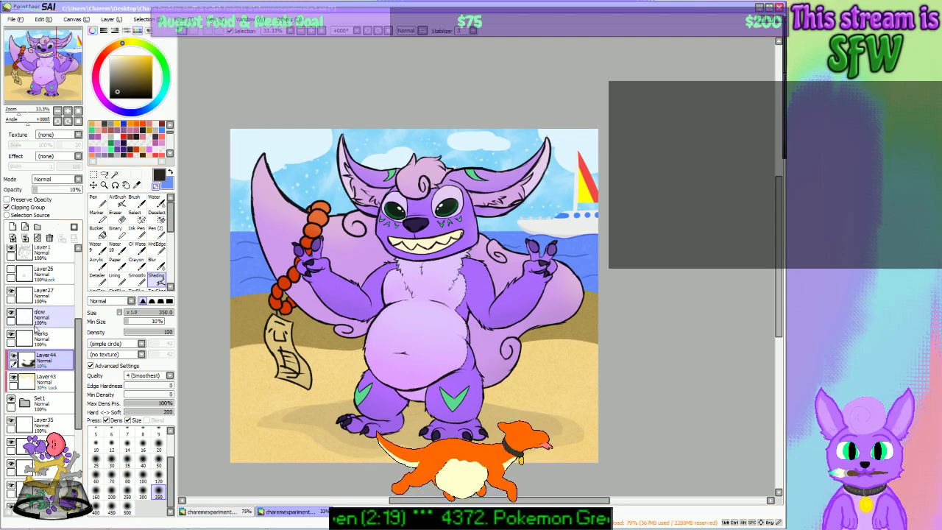
pyautogui.click(13, 357)
pyautogui.click(14, 357)
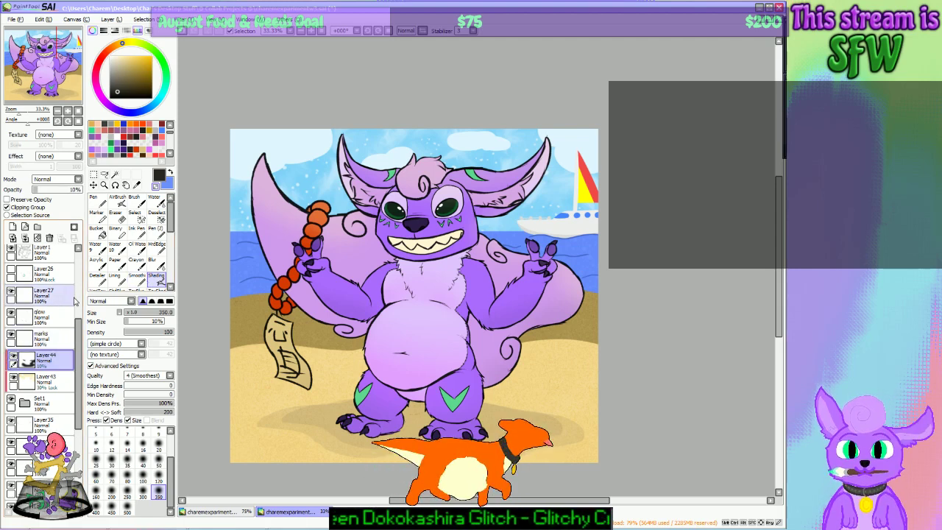
# Step: Select the creature's head by colour, shade it softly on Layer44 with the Shading brush, and deselect
pyautogui.click(115, 174)
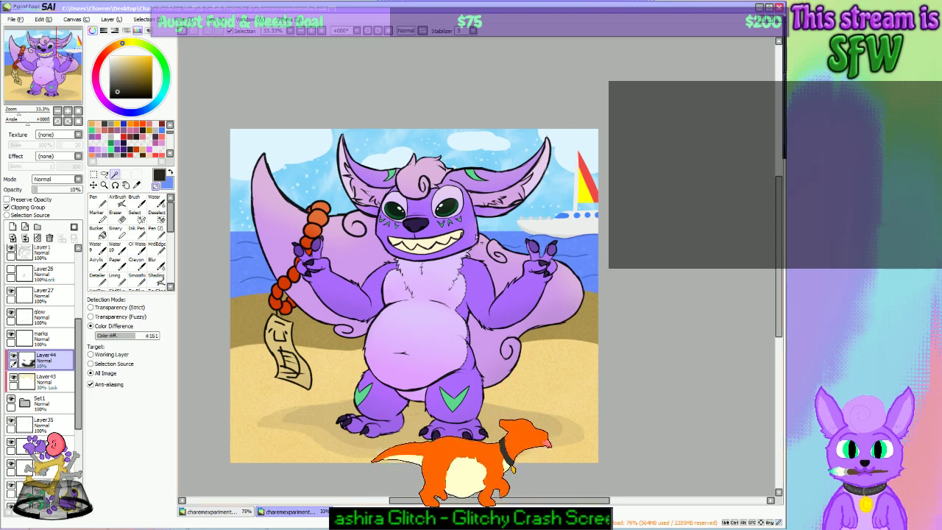
pyautogui.click(469, 246)
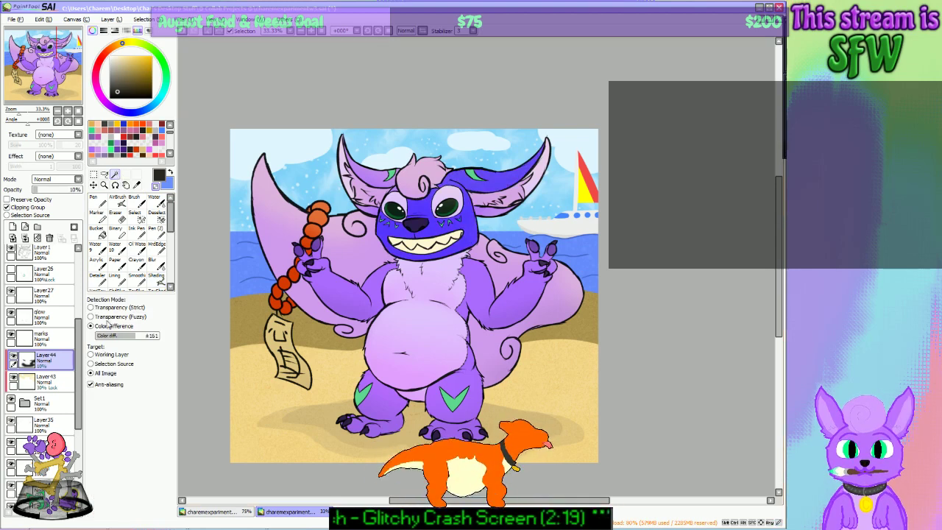
pyautogui.click(155, 273)
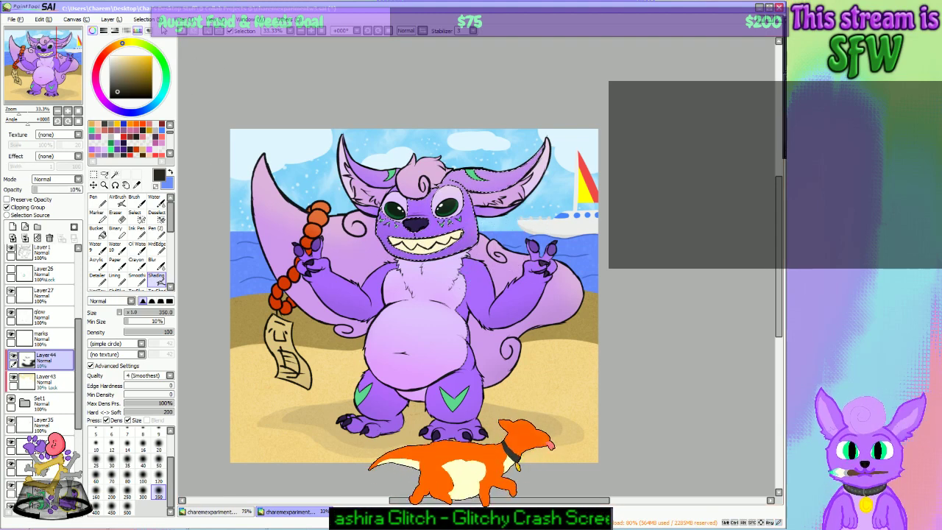
pyautogui.click(147, 19)
pyautogui.click(150, 30)
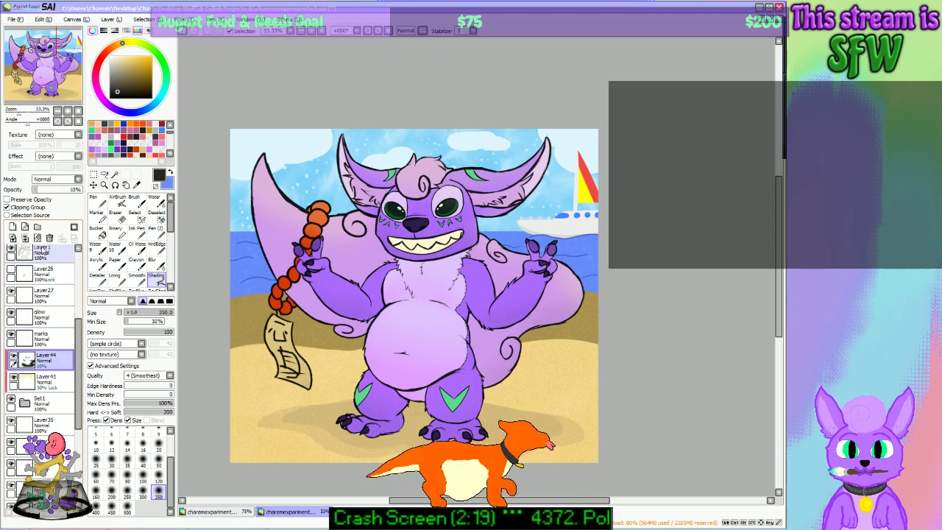
# Step: Add more soft shading on Layer44, deselect, and compare the creature with that layer hidden and shown
pyautogui.moveTo(55, 84); pyautogui.dragTo(44, 88)
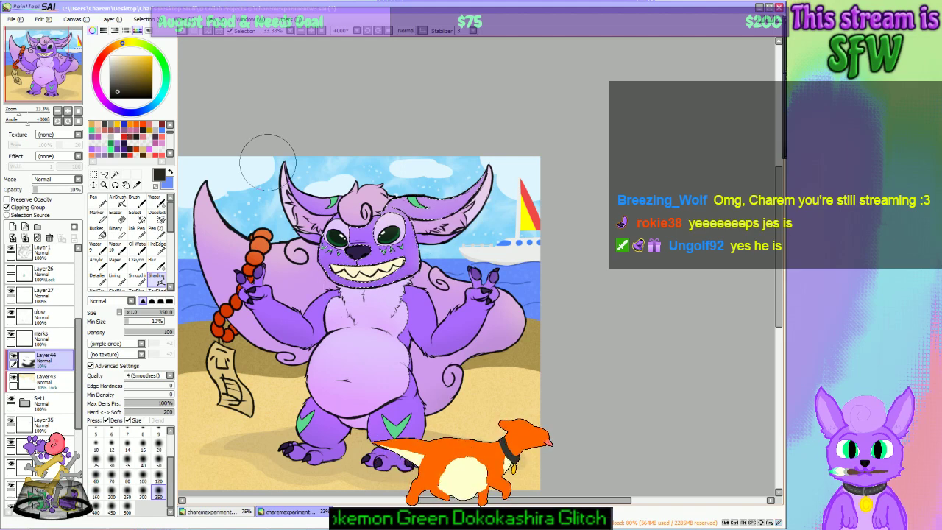
pyautogui.click(145, 20)
pyautogui.click(139, 30)
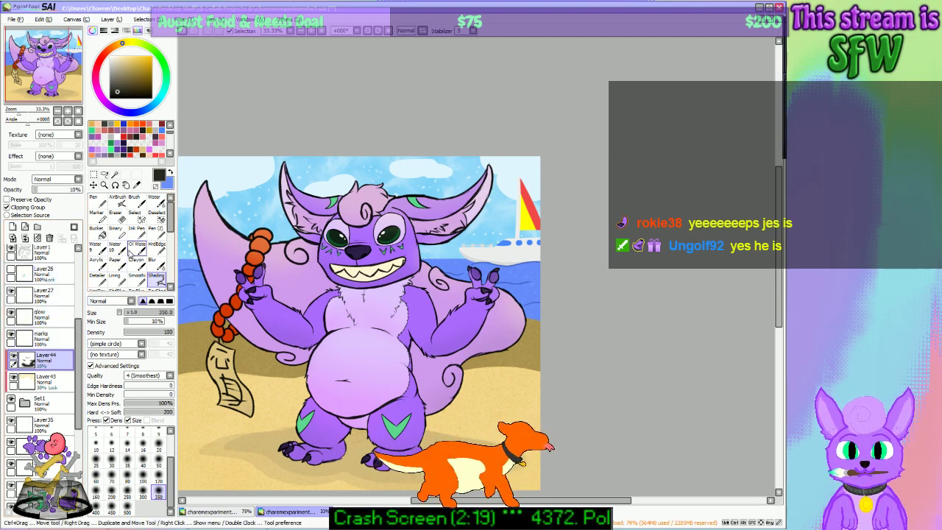
pyautogui.click(44, 380)
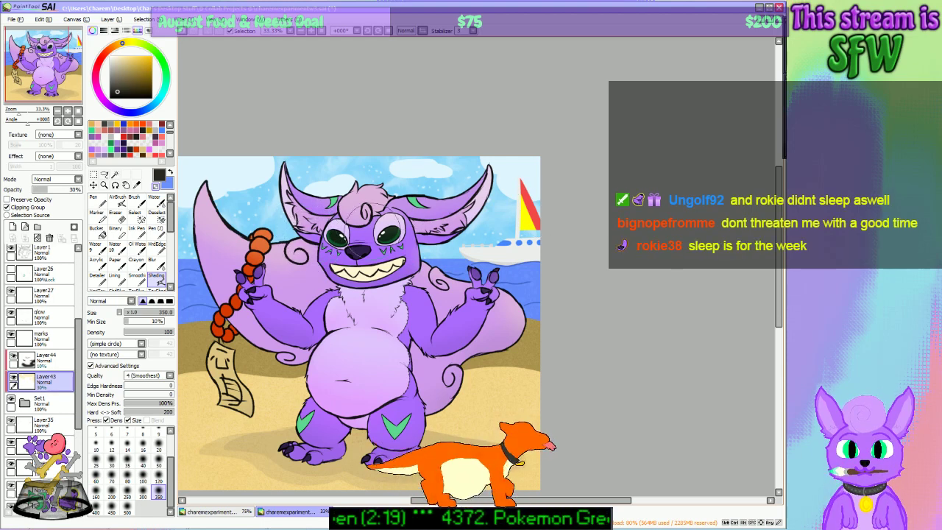
pyautogui.click(44, 358)
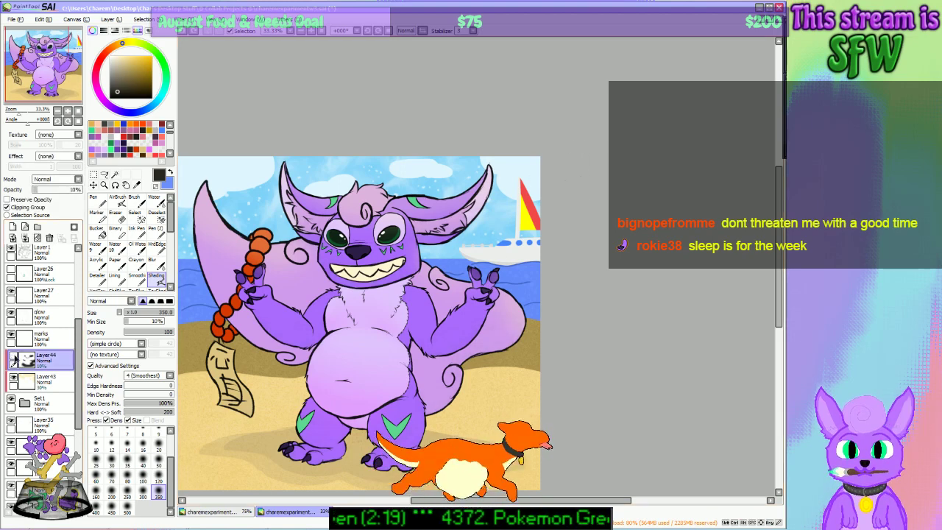
pyautogui.click(13, 359)
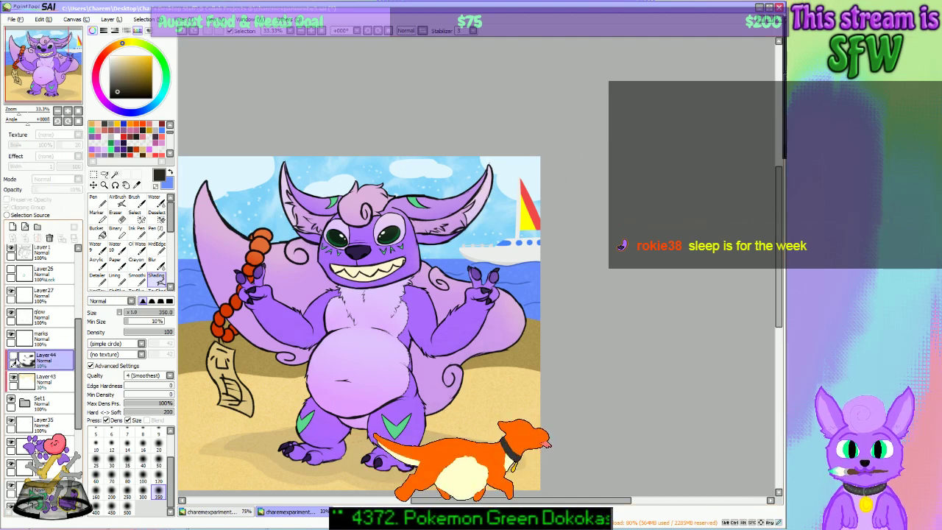
pyautogui.click(14, 359)
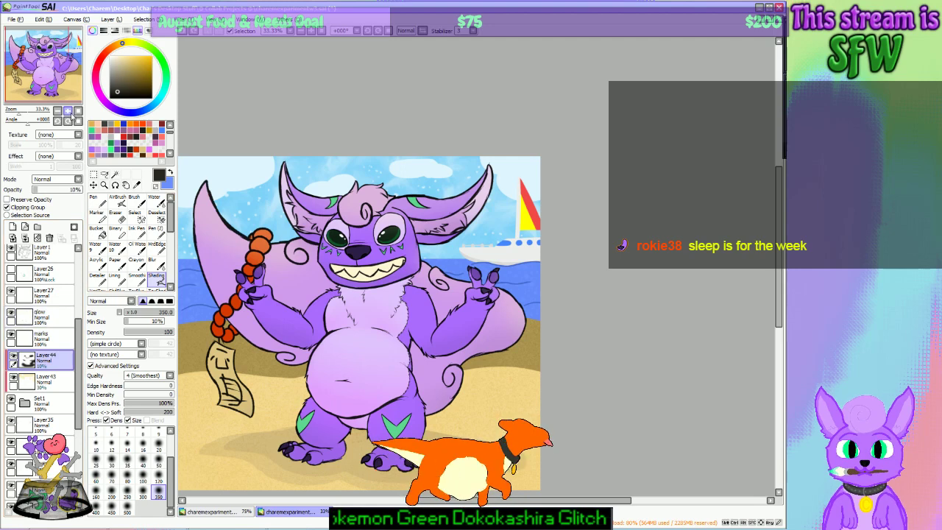
# Step: Identify the cloud layer, Layer38, and add a new layer clipped to it
pyautogui.moveTo(62, 85)
pyautogui.mouseDown()
pyautogui.moveTo(53, 79)
pyautogui.moveTo(67, 83)
pyautogui.mouseUp()
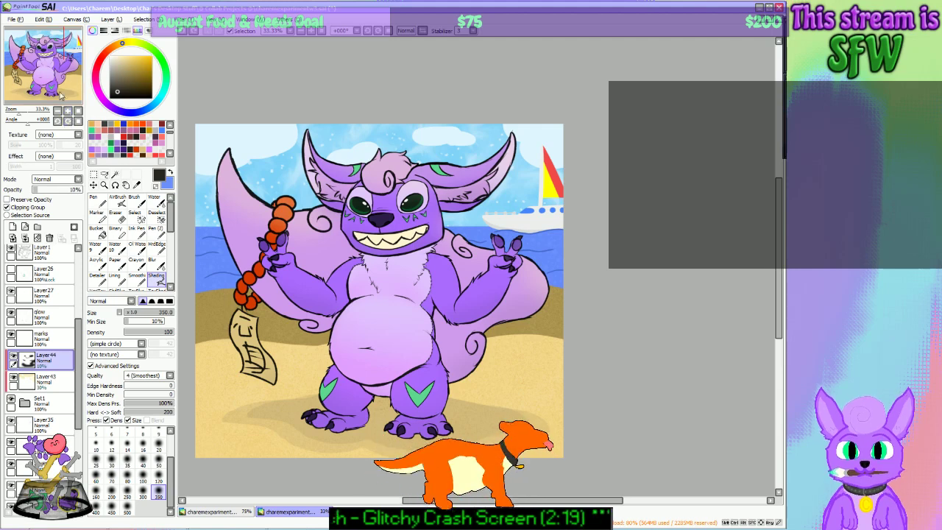
pyautogui.moveTo(61, 96)
pyautogui.mouseDown()
pyautogui.moveTo(66, 84)
pyautogui.moveTo(53, 86)
pyautogui.mouseUp()
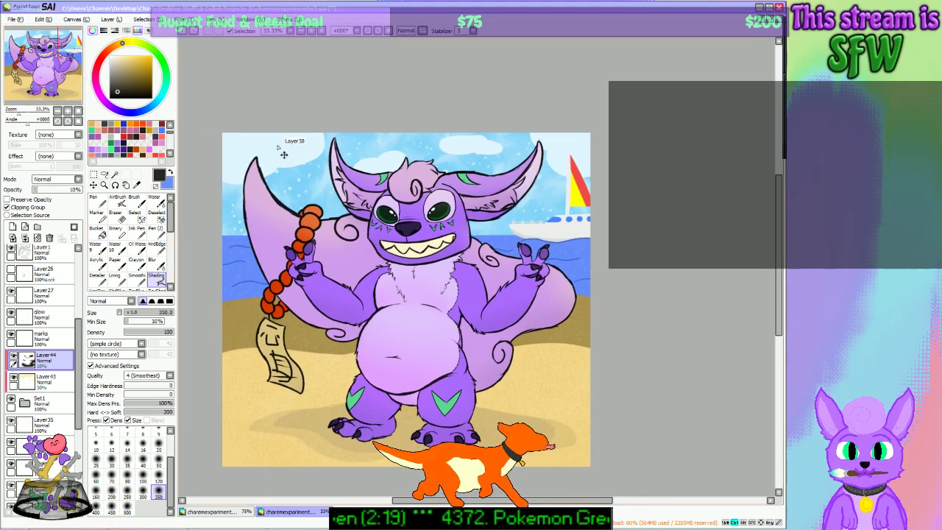
pyautogui.moveTo(78, 375); pyautogui.dragTo(77, 451)
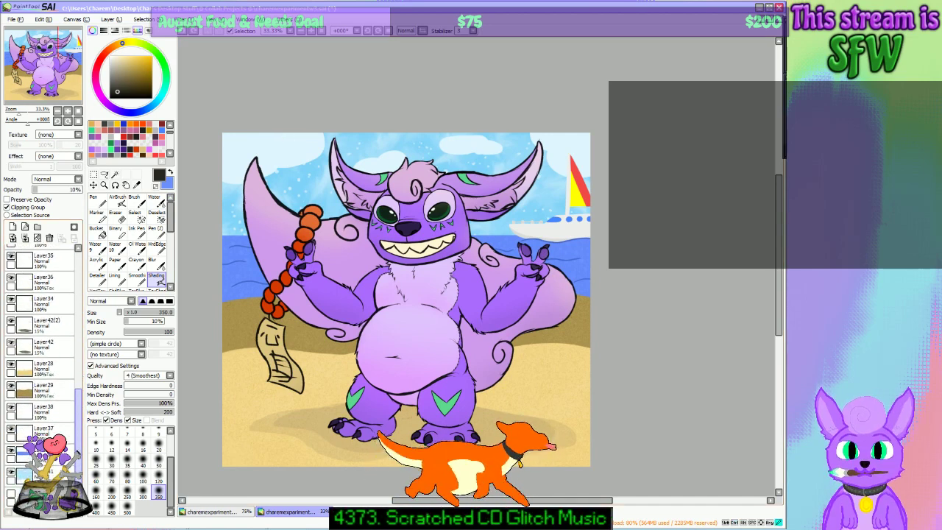
pyautogui.click(22, 410)
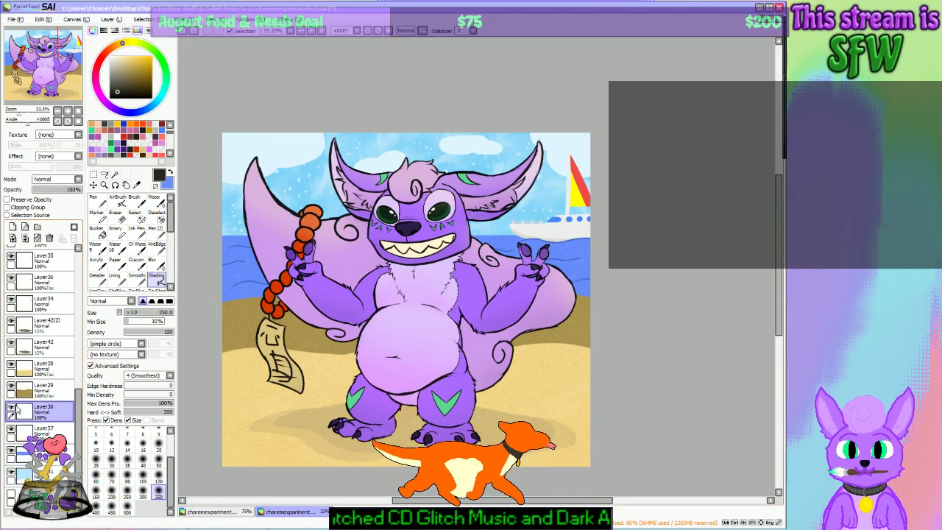
pyautogui.click(12, 227)
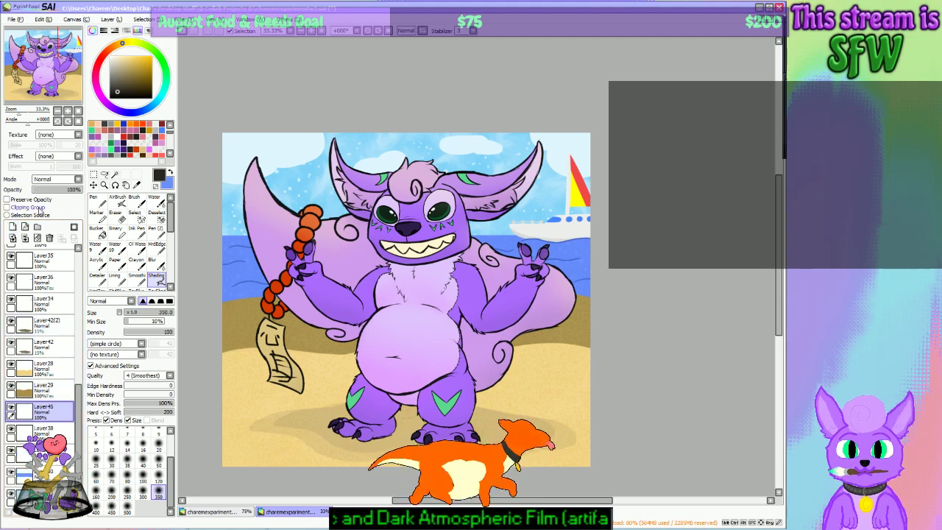
pyautogui.click(39, 210)
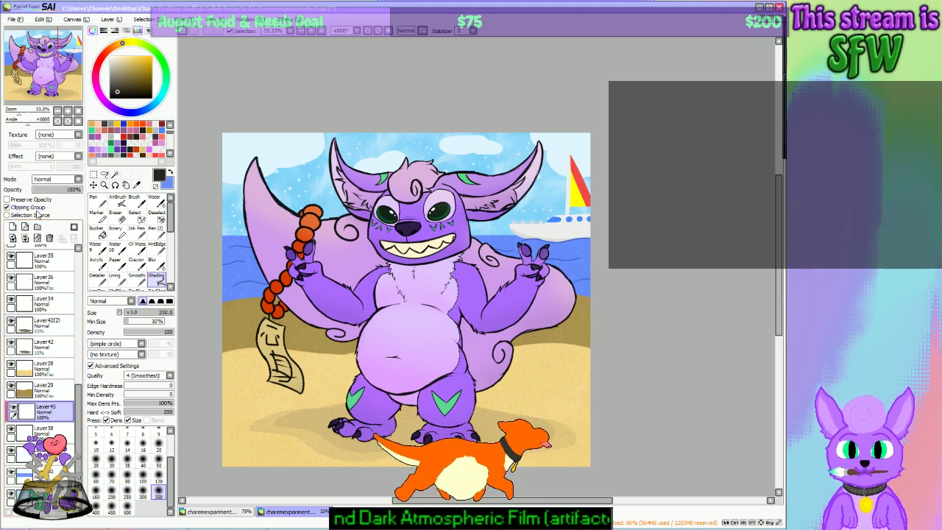
# Step: Try edging the large cloud in grey-blue with the Lining brush at size 120, undo it, pick light blue and delete the clipped layer
pyautogui.keyDown('alt'); pyautogui.click(268, 142); pyautogui.keyUp('alt')
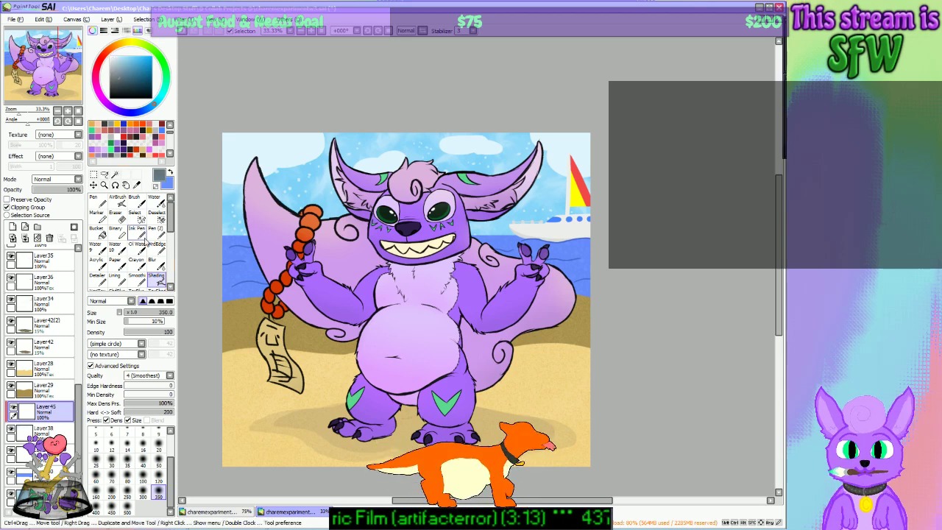
pyautogui.press('n')
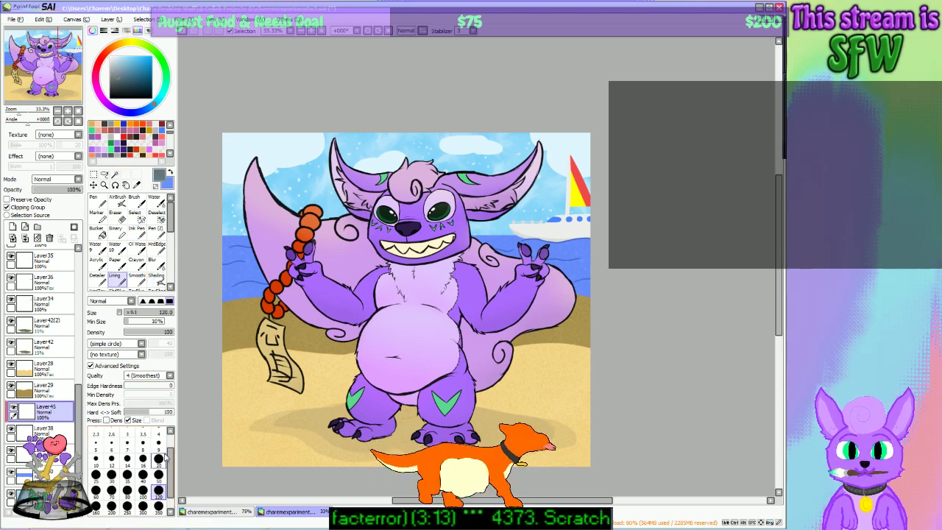
pyautogui.click(158, 459)
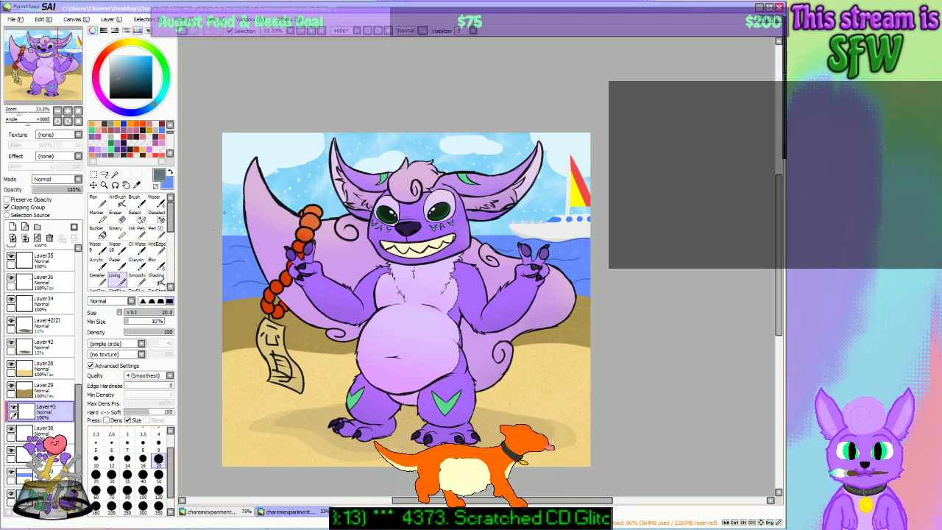
pyautogui.click(158, 474)
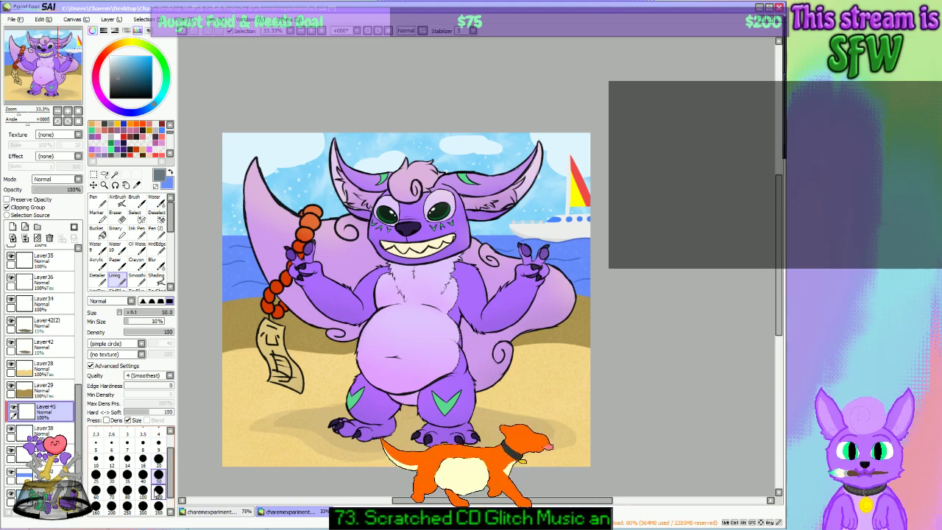
pyautogui.click(158, 490)
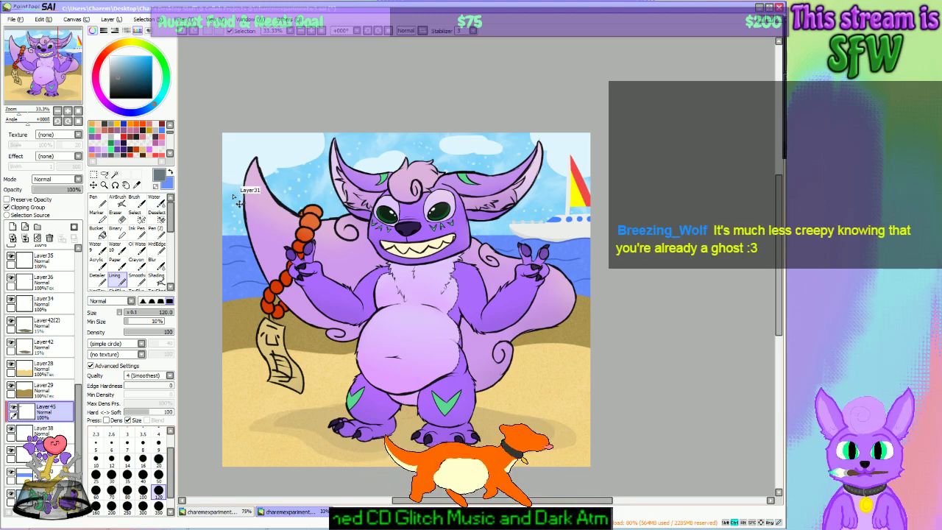
pyautogui.keyDown('alt'); pyautogui.click(248, 144); pyautogui.keyUp('alt')
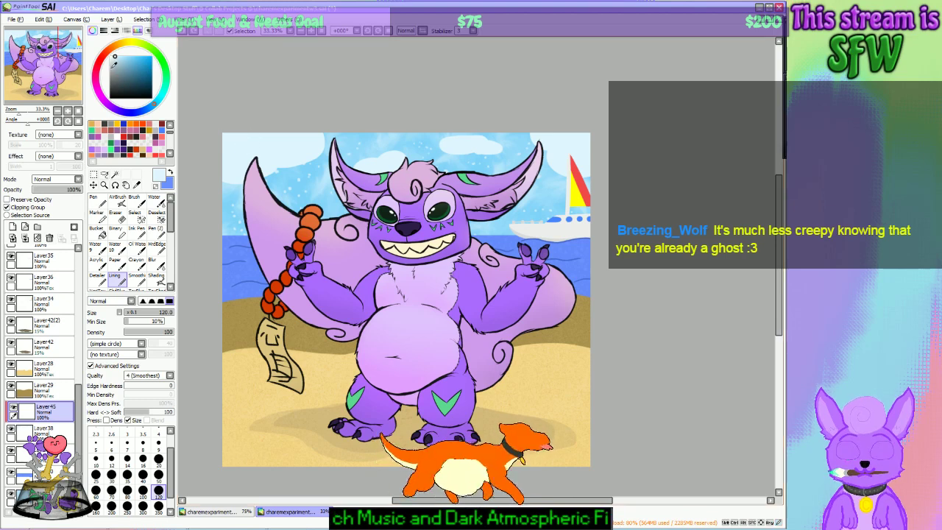
pyautogui.click(116, 67)
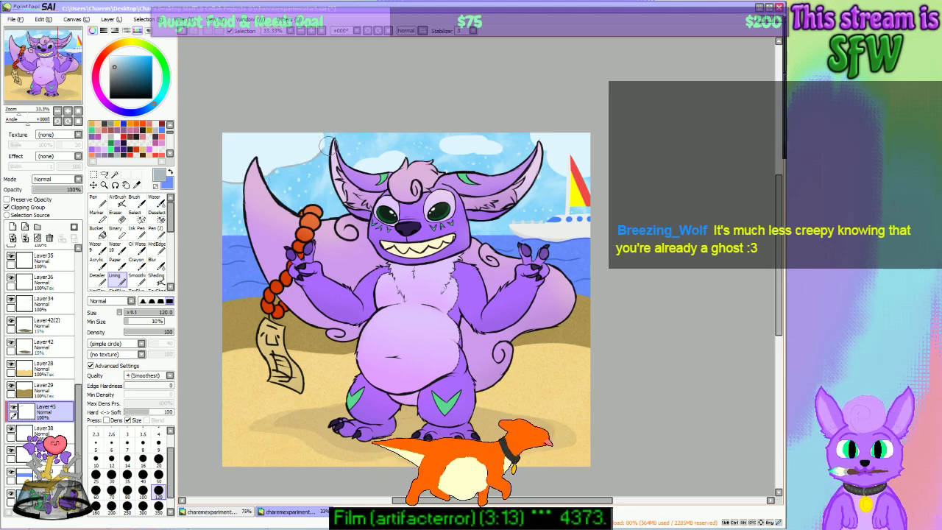
pyautogui.hotkey('ctrl', 'z')
pyautogui.rightClick(267, 147)
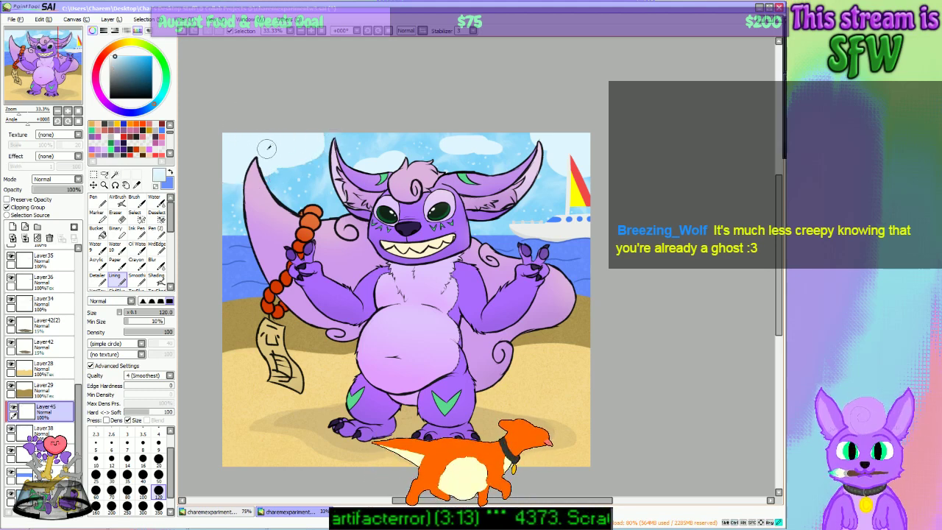
pyautogui.click(116, 58)
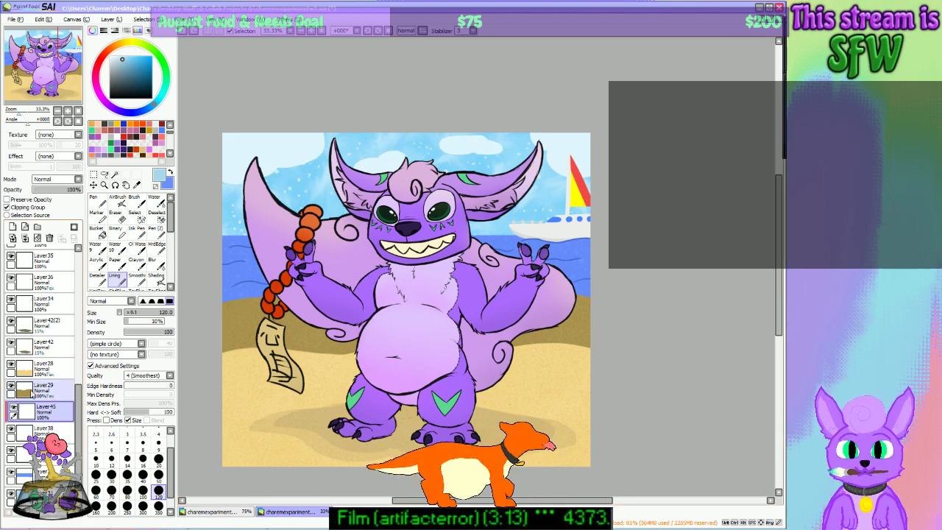
pyautogui.click(49, 238)
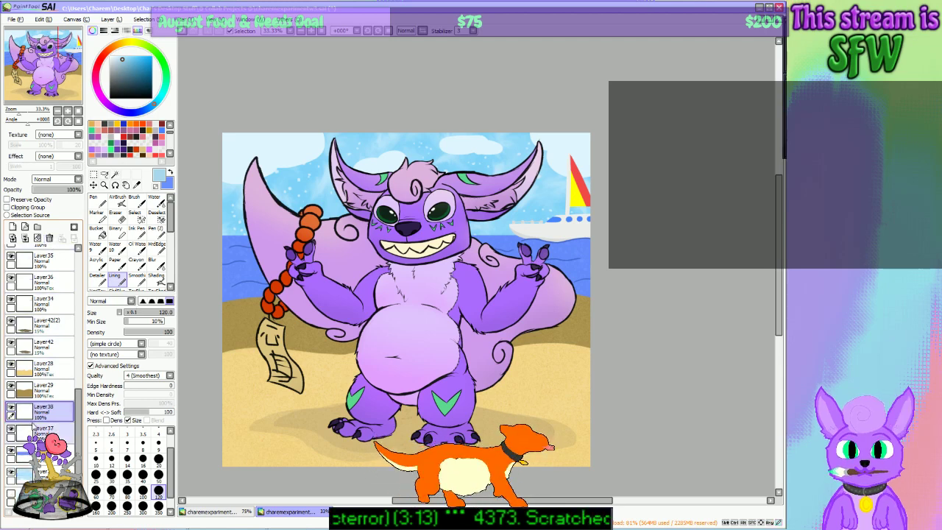
# Step: Apply texture 25 to the cloud layer, Layer38, with its scale at 500% and strength at 100
pyautogui.click(146, 21)
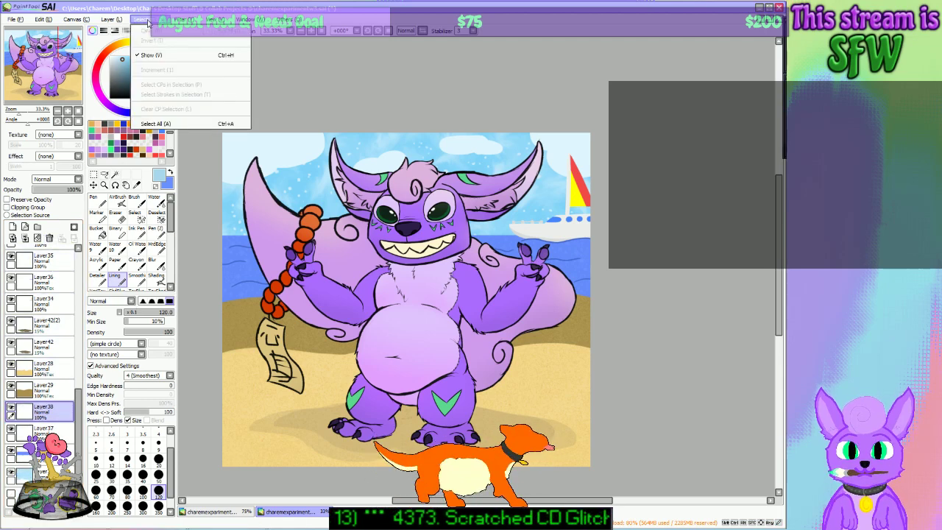
pyautogui.click(148, 20)
pyautogui.click(68, 135)
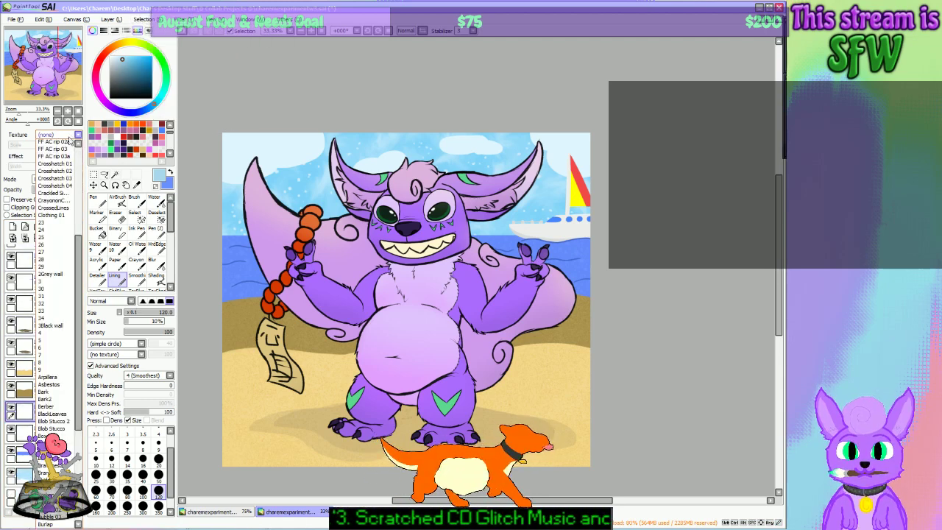
pyautogui.click(45, 236)
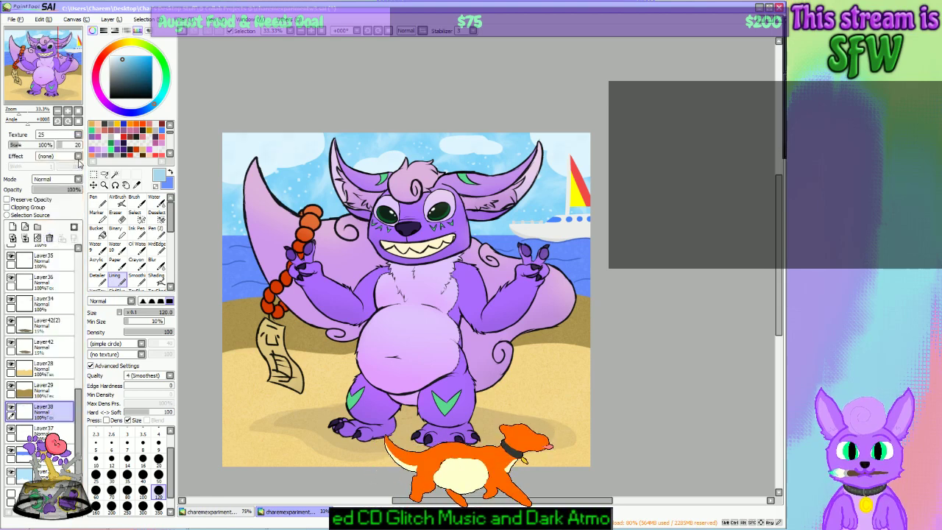
pyautogui.moveTo(68, 147); pyautogui.dragTo(166, 139)
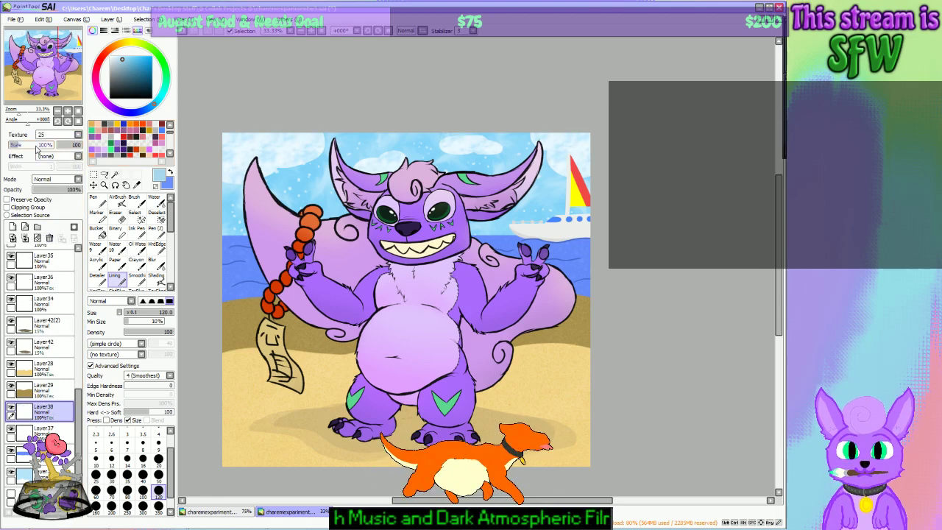
pyautogui.moveTo(36, 149); pyautogui.dragTo(76, 148)
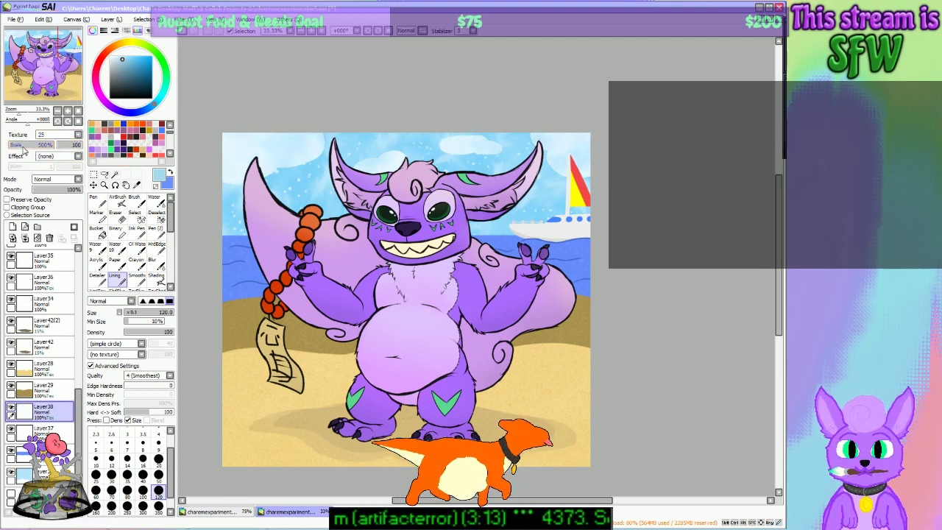
# Step: Check the sky layer's texture settings, and set Layer38's texture scale to 127% and strength to 30
pyautogui.click(40, 474)
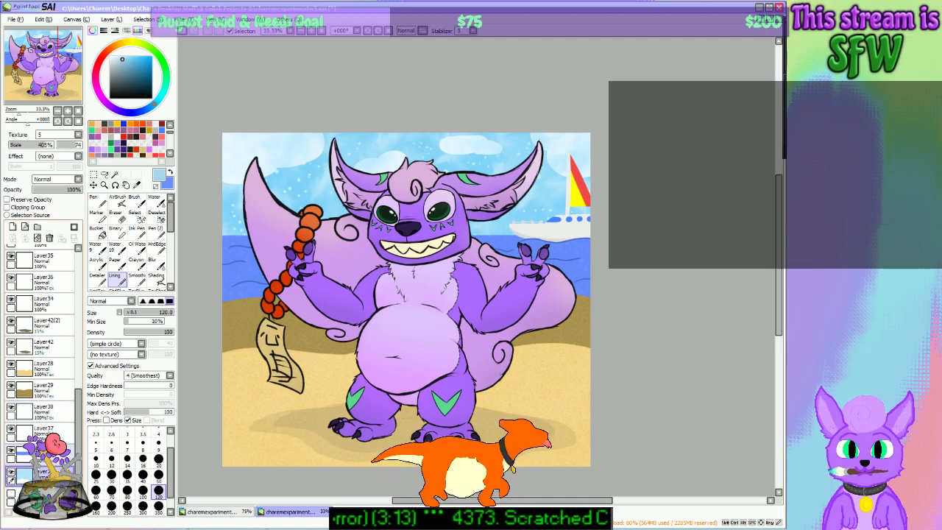
pyautogui.click(43, 413)
pyautogui.click(45, 414)
pyautogui.moveTo(34, 145)
pyautogui.mouseDown()
pyautogui.moveTo(0, 148)
pyautogui.moveTo(20, 149)
pyautogui.mouseUp()
pyautogui.moveTo(80, 149)
pyautogui.mouseDown()
pyautogui.moveTo(58, 148)
pyautogui.moveTo(68, 146)
pyautogui.mouseUp()
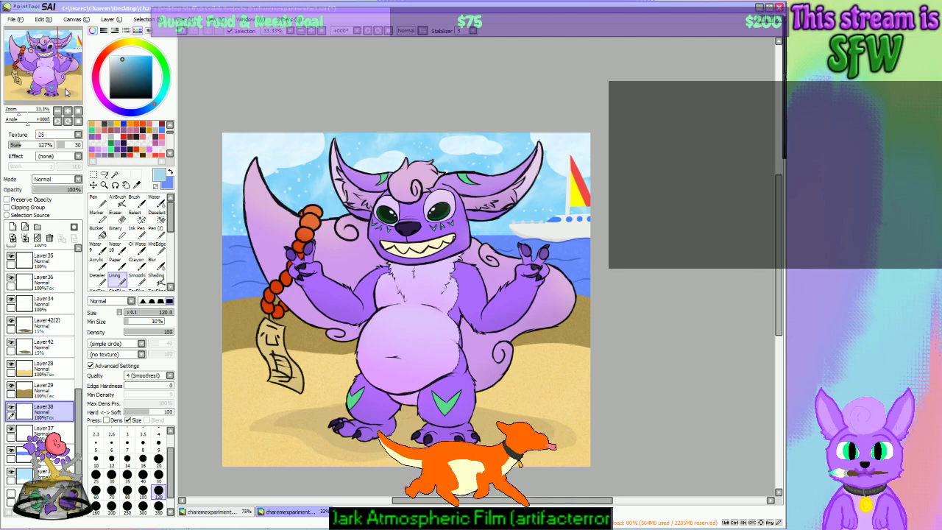
# Step: Review the textured clouds close up and with the whole picture in view, and save the illustration
pyautogui.moveTo(60, 76); pyautogui.dragTo(58, 65)
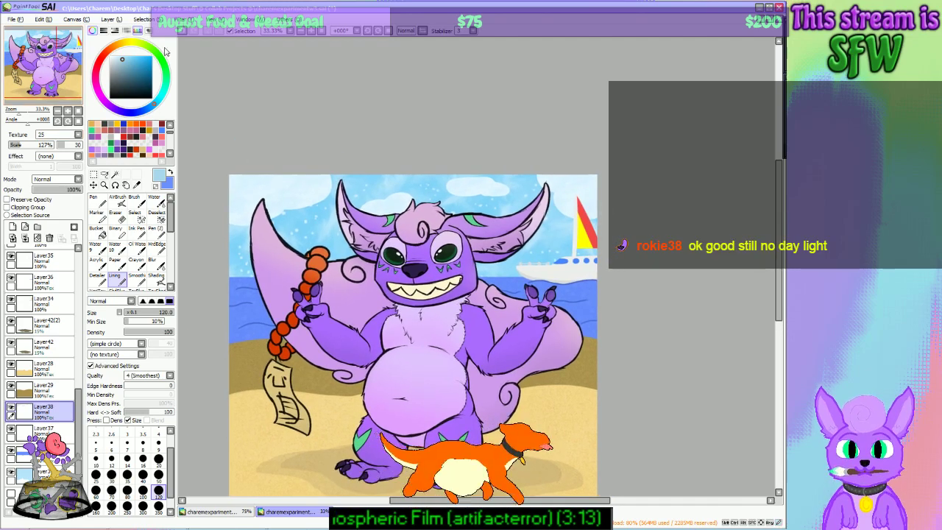
pyautogui.click(310, 30)
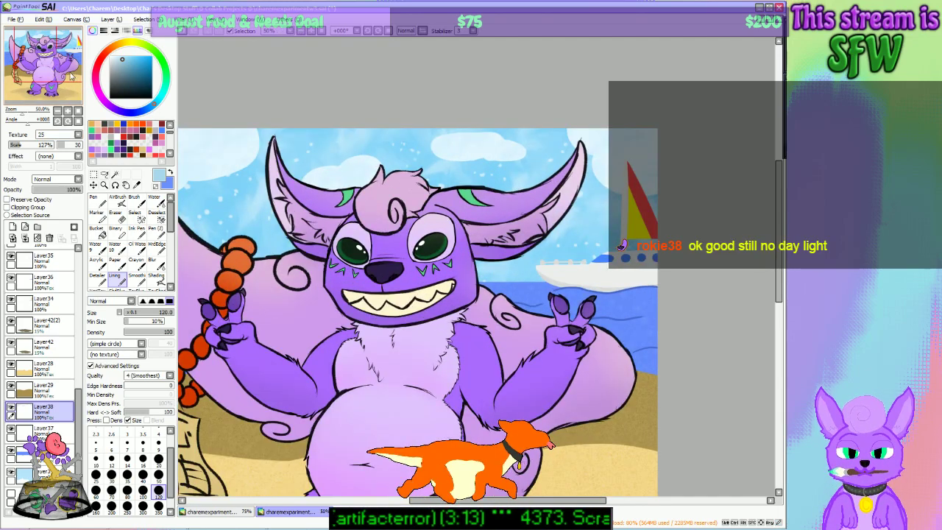
pyautogui.moveTo(72, 76)
pyautogui.mouseDown()
pyautogui.moveTo(41, 73)
pyautogui.moveTo(65, 92)
pyautogui.mouseUp()
pyautogui.click(294, 34)
pyautogui.click(294, 34)
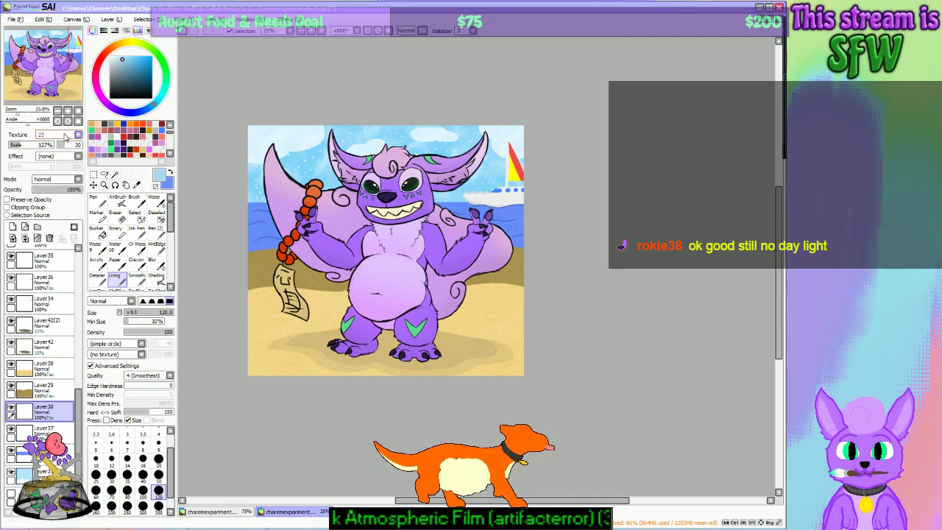
pyautogui.click(15, 19)
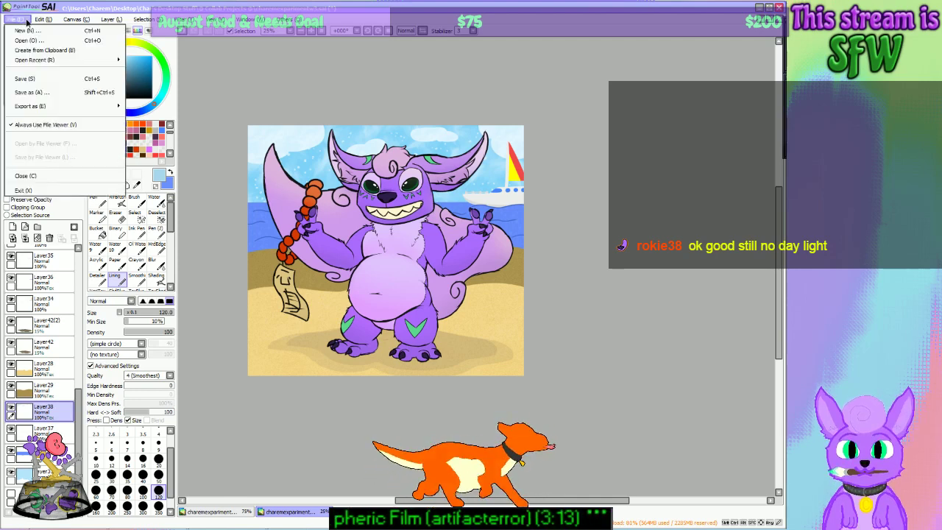
pyautogui.click(23, 79)
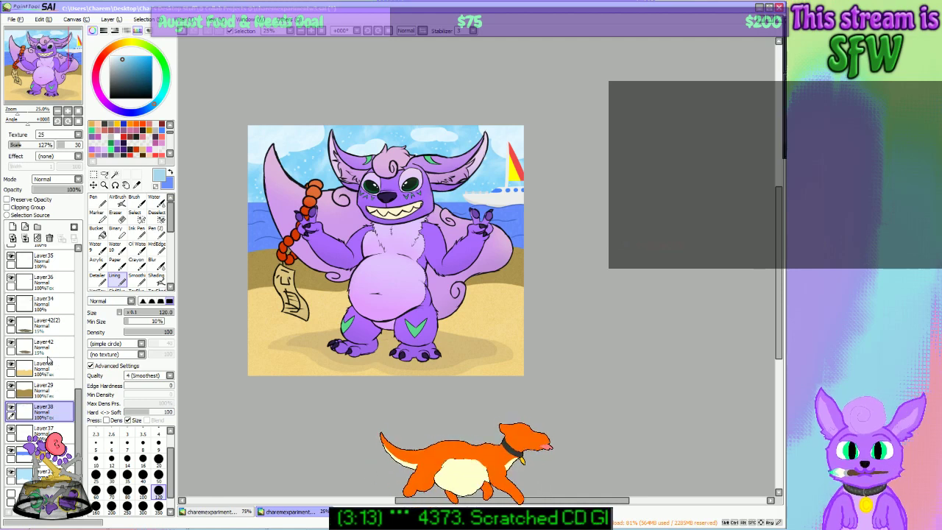
# Step: On Layer44, softly shade around the creature's tail and paper tag in dark brown with the Shading brush at size 500
pyautogui.click(25, 433)
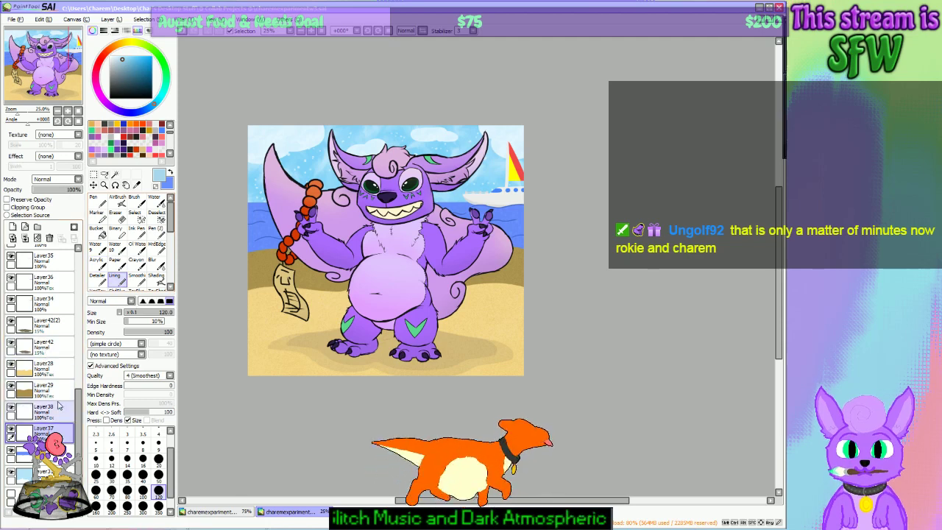
pyautogui.moveTo(79, 406); pyautogui.dragTo(81, 320)
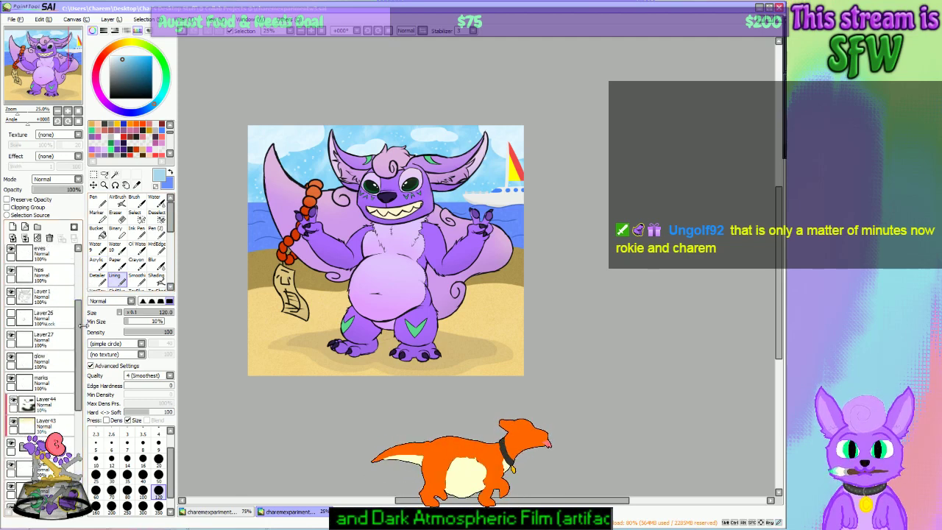
pyautogui.click(43, 403)
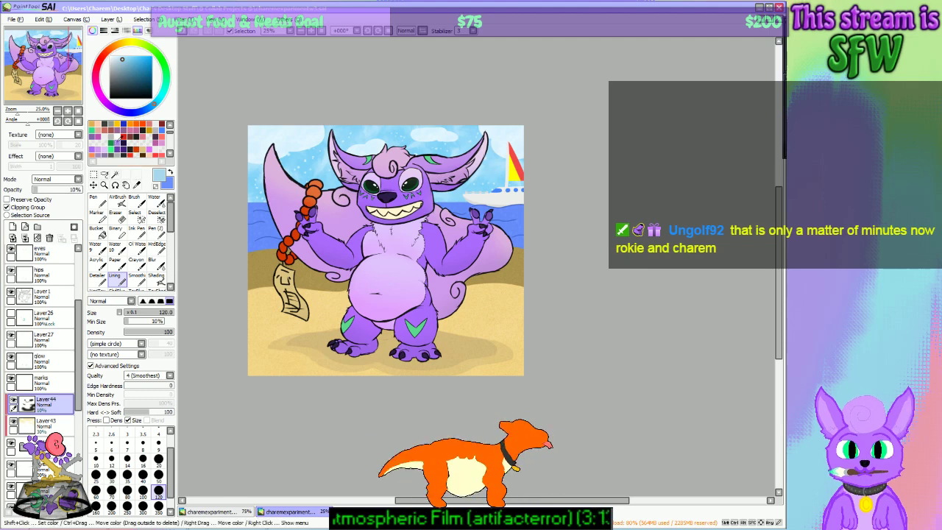
pyautogui.keyDown('alt'); pyautogui.click(247, 271); pyautogui.keyUp('alt')
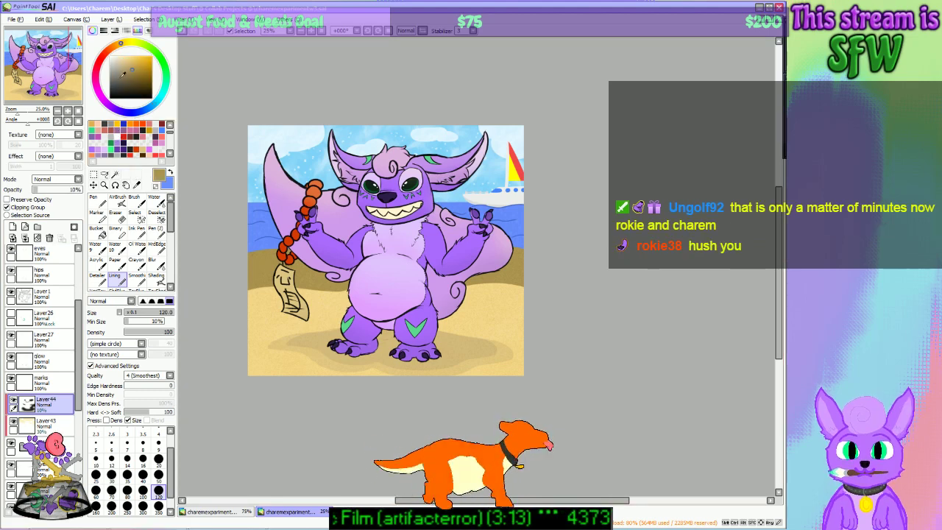
pyautogui.click(118, 89)
pyautogui.click(156, 279)
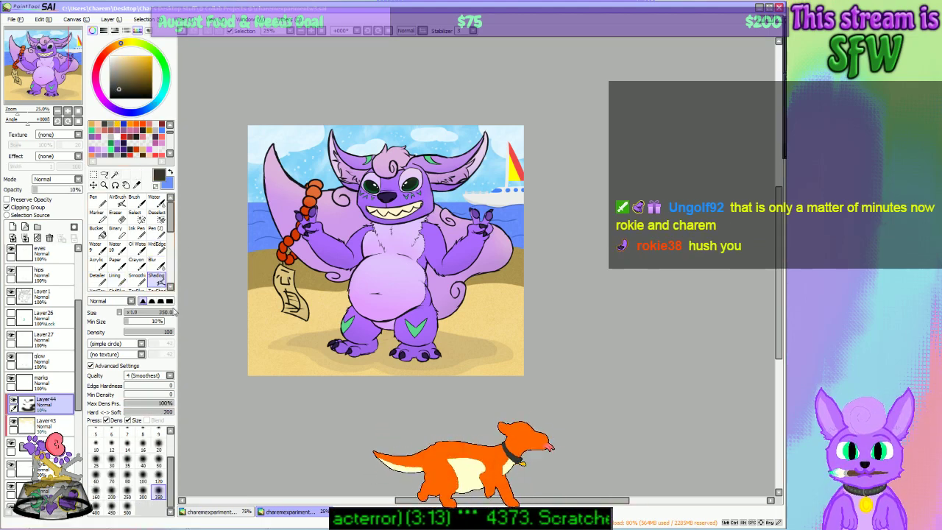
pyautogui.click(126, 506)
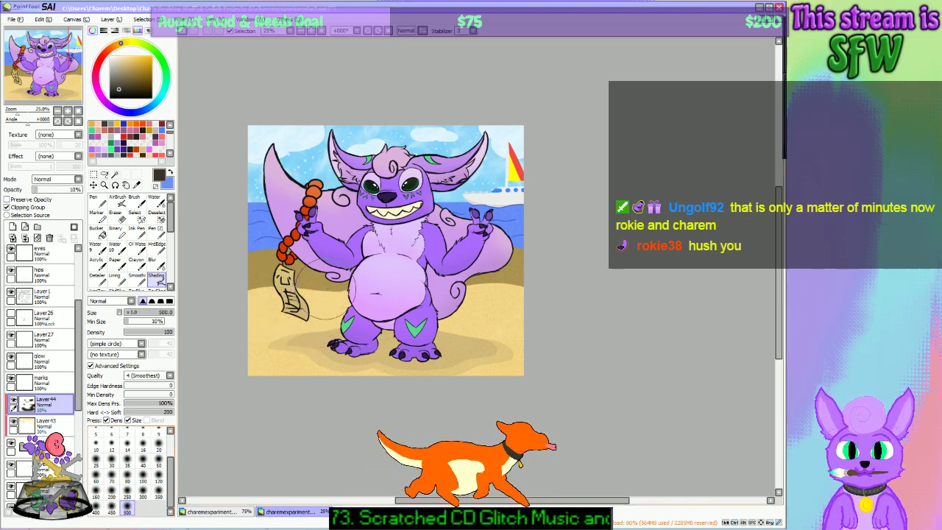
pyautogui.hotkey('ctrl', 'z')
pyautogui.moveTo(316, 314); pyautogui.dragTo(256, 291)
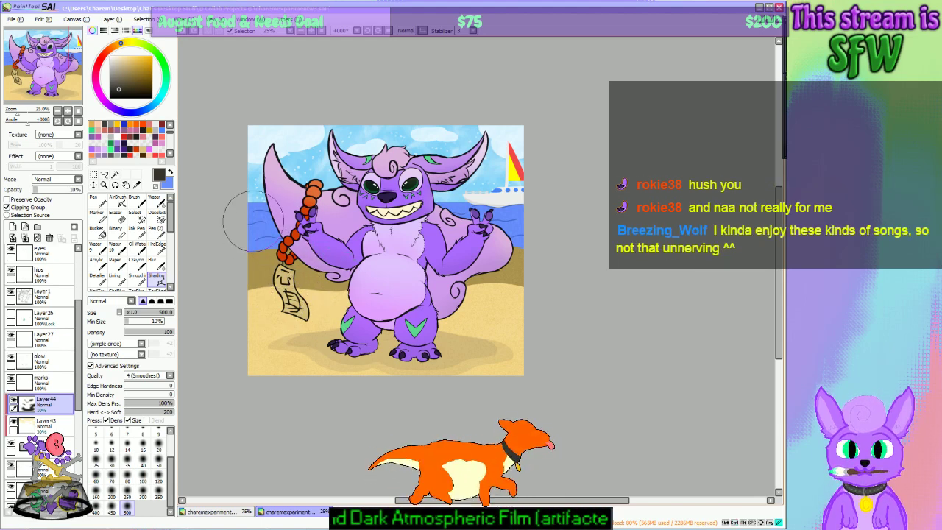
# Step: Compare the creature with Layer44 hidden and shown, and save the illustration
pyautogui.click(12, 401)
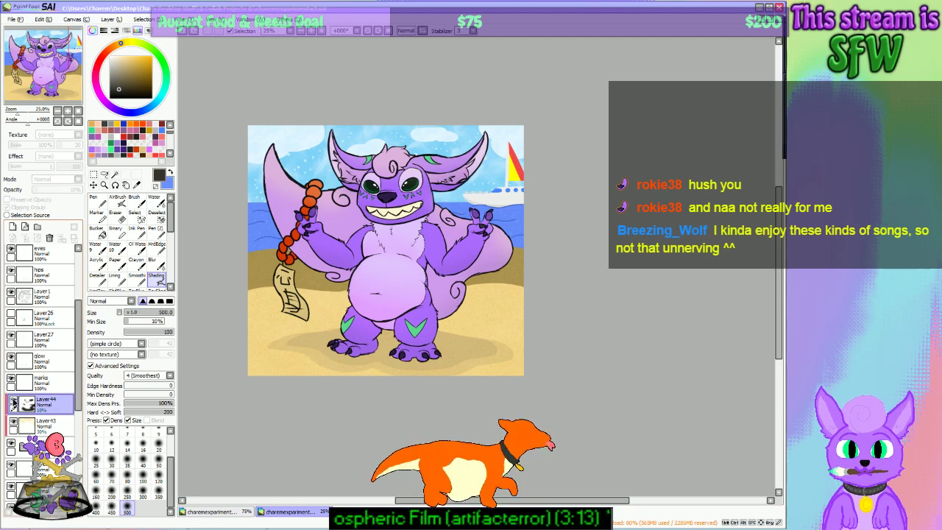
pyautogui.click(12, 401)
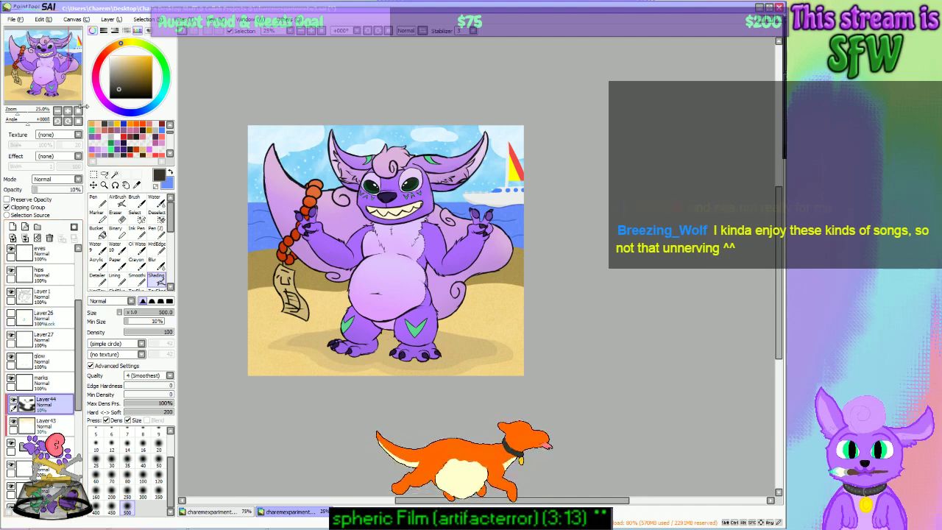
pyautogui.moveTo(54, 74)
pyautogui.mouseDown()
pyautogui.moveTo(62, 74)
pyautogui.moveTo(44, 68)
pyautogui.mouseUp()
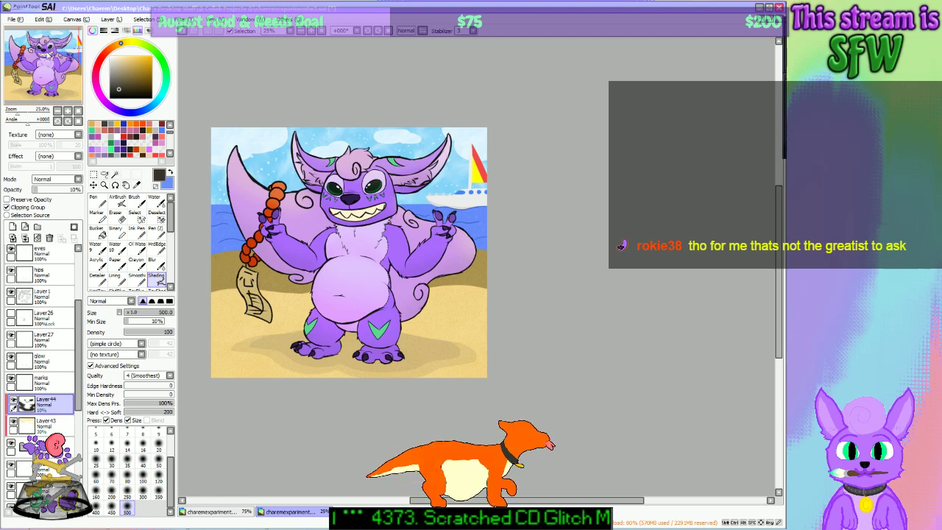
pyautogui.click(15, 20)
pyautogui.click(22, 76)
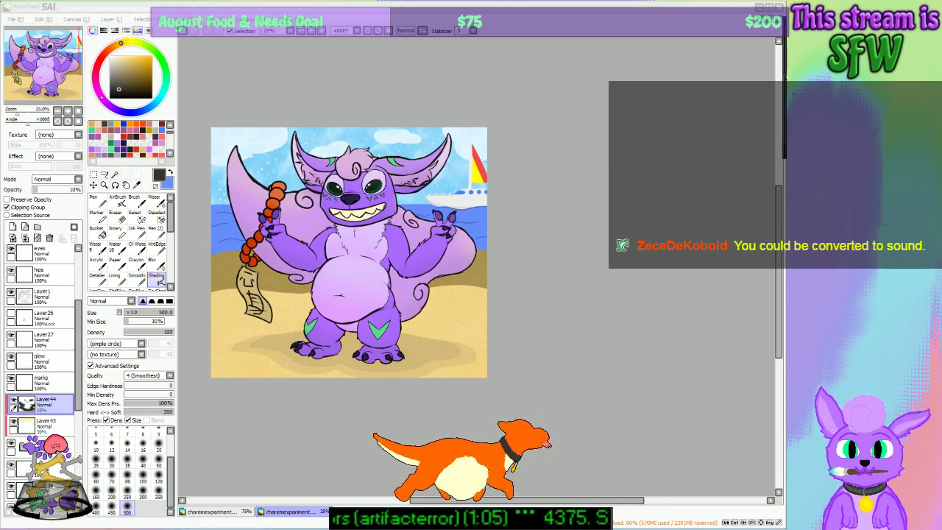
# Step: Look through the layer list, checking the sand layers Layer28 and Layer29 and the layers at the top
pyautogui.click(50, 70)
pyautogui.moveTo(48, 68); pyautogui.dragTo(37, 60)
pyautogui.scroll(-10, 78, 361)
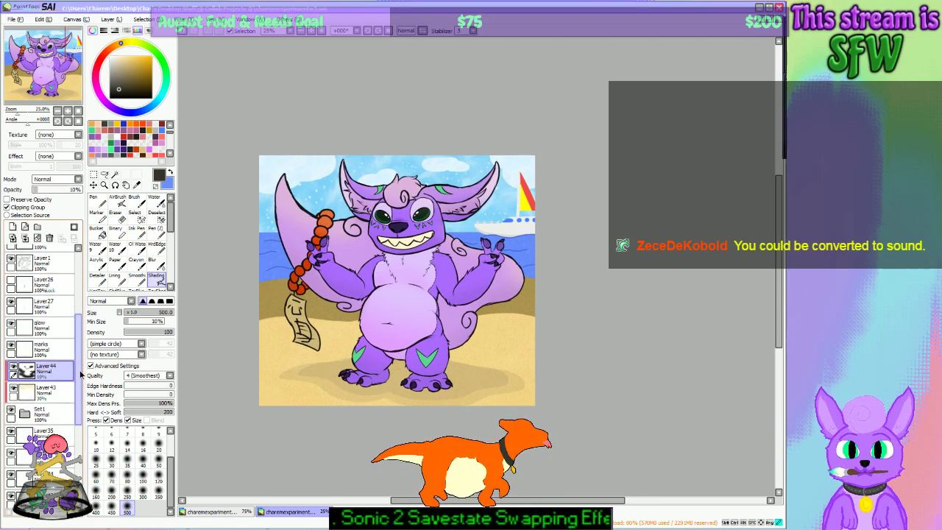
pyautogui.click(48, 371)
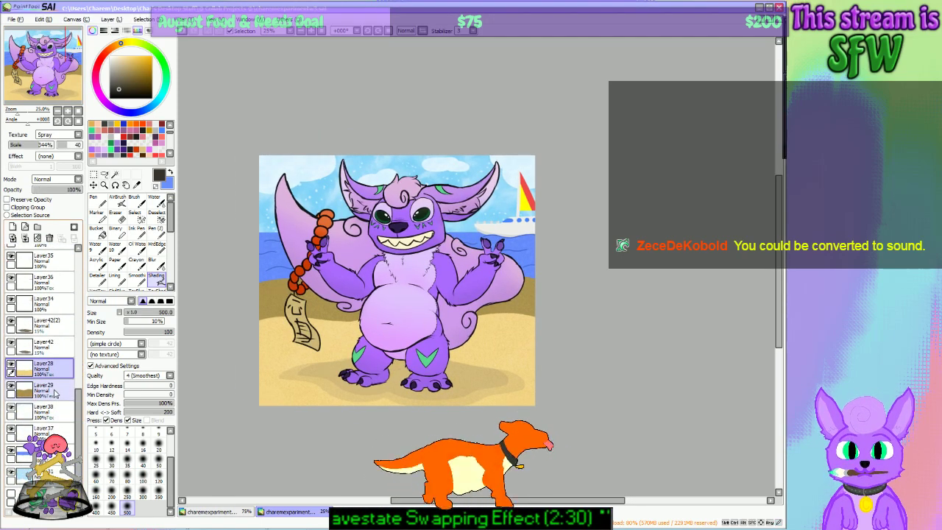
pyautogui.click(48, 390)
pyautogui.moveTo(77, 427); pyautogui.dragTo(73, 294)
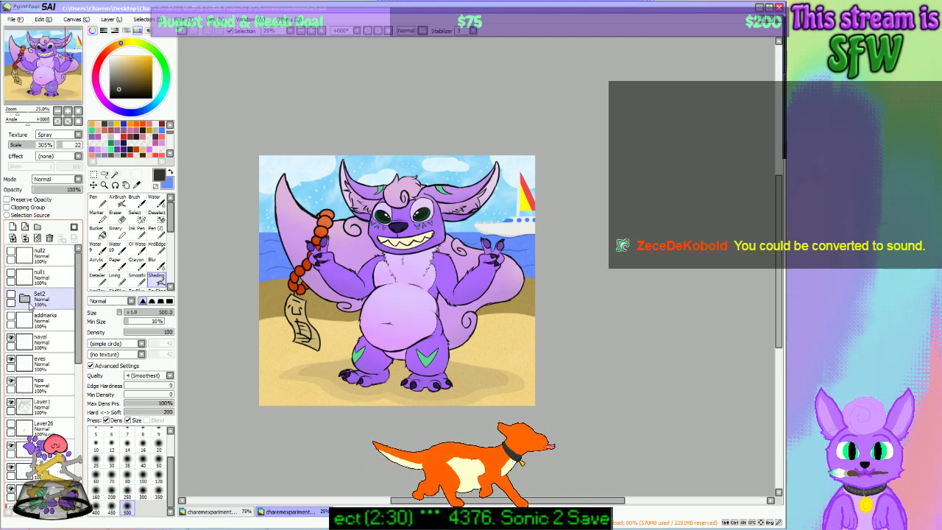
pyautogui.scroll(-10, 63, 312)
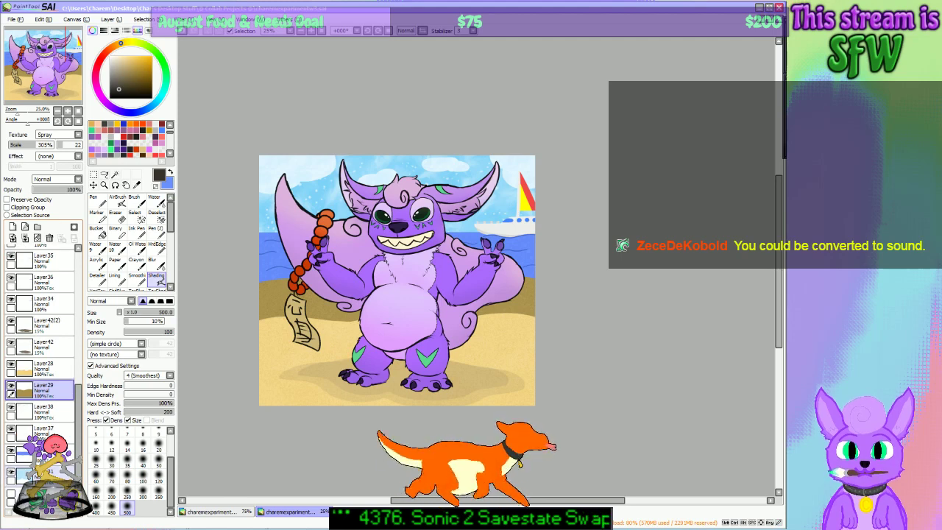
# Step: Find Layer20 in the creature's folder and add a new layer clipped to it
pyautogui.moveTo(77, 434); pyautogui.dragTo(80, 391)
pyautogui.scroll(-8, 76, 407)
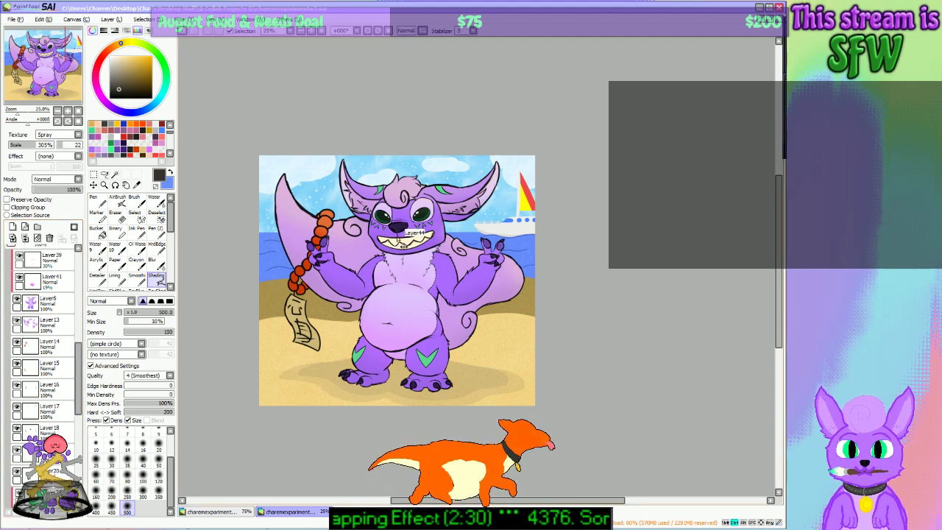
pyautogui.scroll(-3, 78, 395)
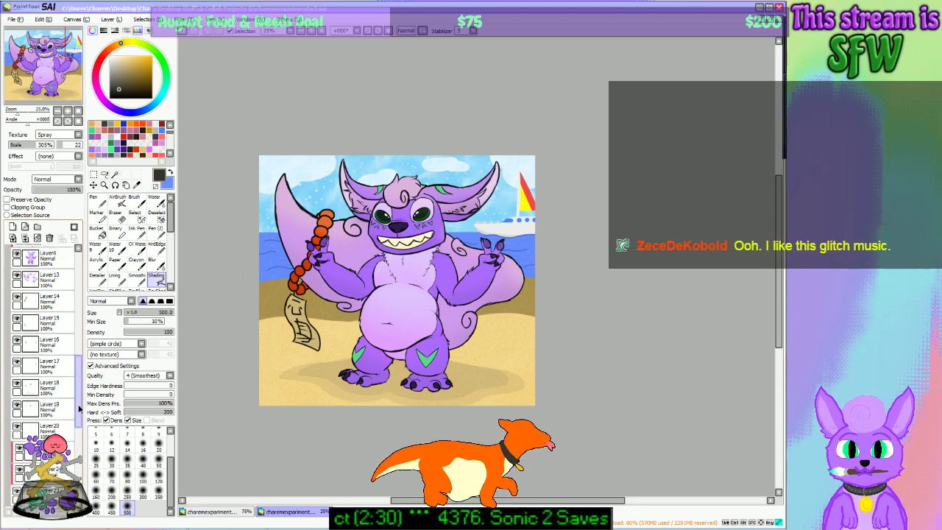
pyautogui.click(50, 405)
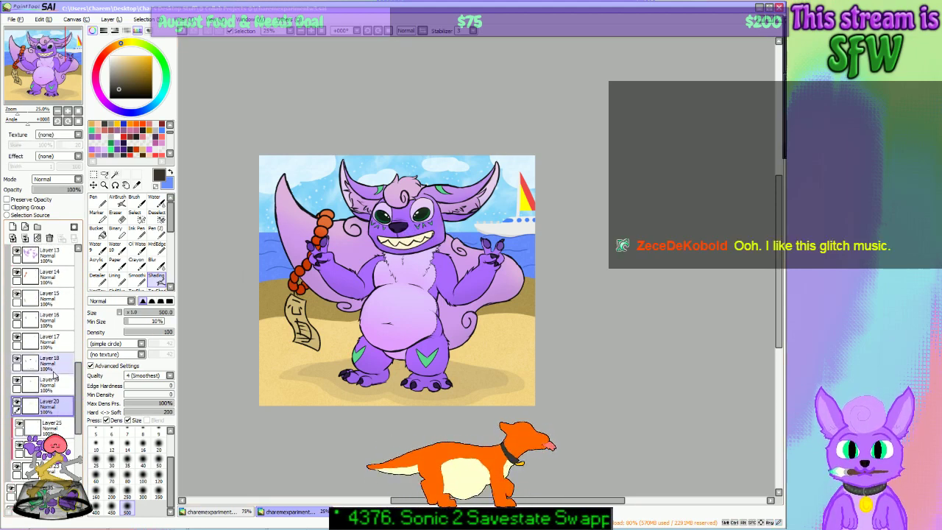
pyautogui.click(37, 228)
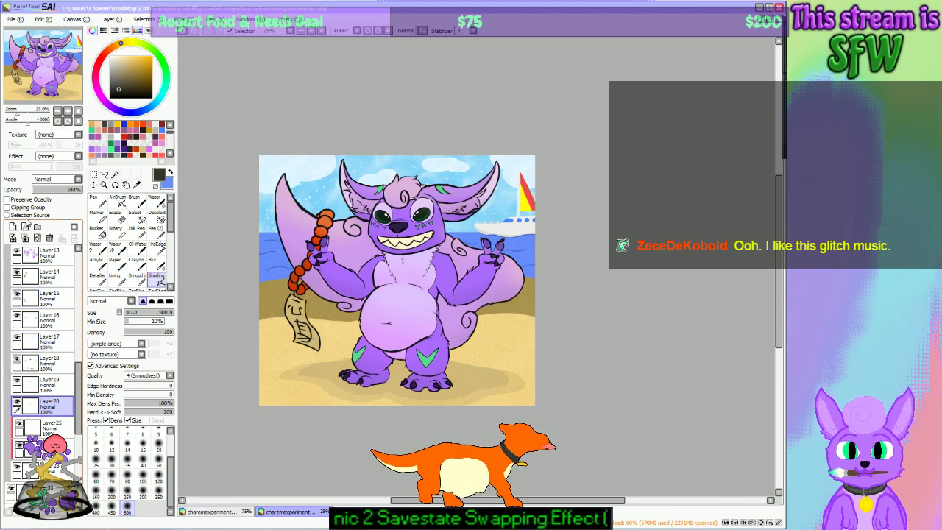
pyautogui.click(28, 207)
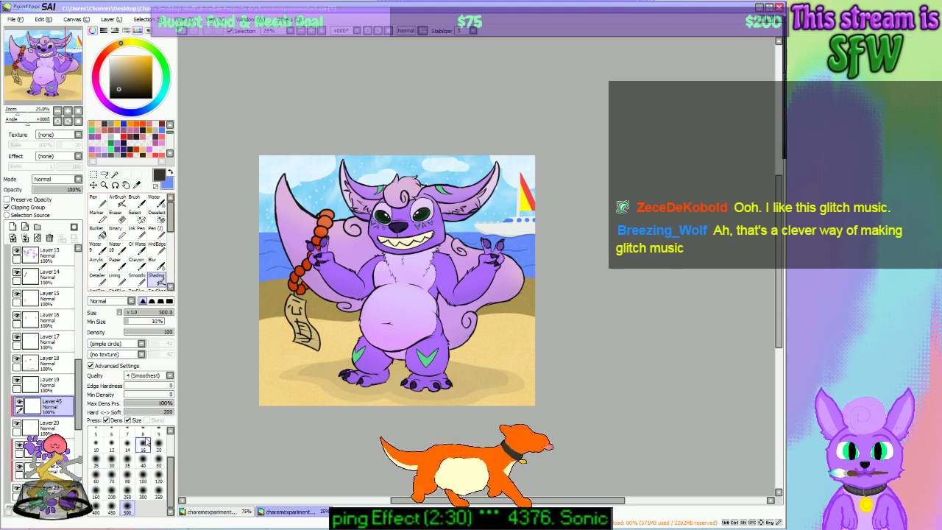
# Step: Set the Shading brush to size 250 and the new clipped layer's opacity to 20%
pyautogui.click(158, 476)
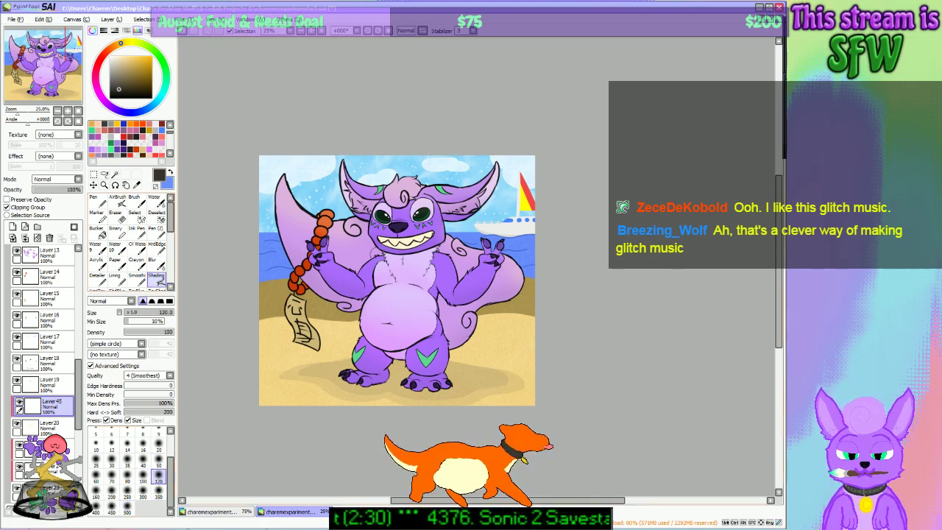
pyautogui.click(128, 495)
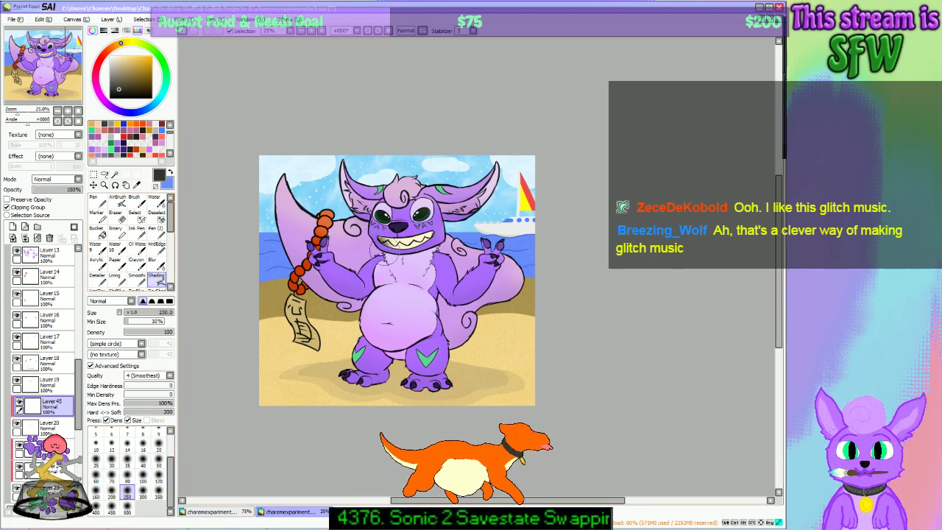
pyautogui.click(42, 191)
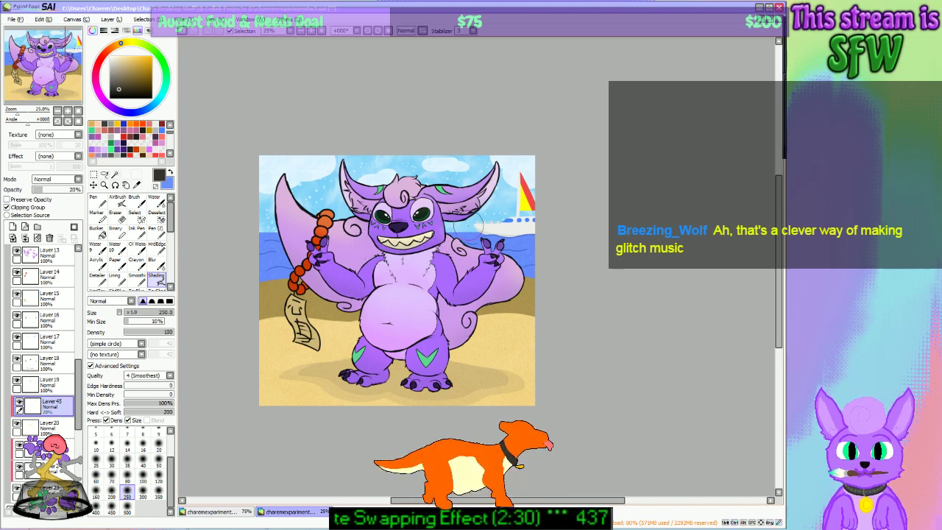
# Step: Brush soft dark shading across the creature's mouth on the clipped Layer45
pyautogui.click(311, 31)
pyautogui.click(312, 32)
pyautogui.moveTo(57, 83); pyautogui.dragTo(47, 75)
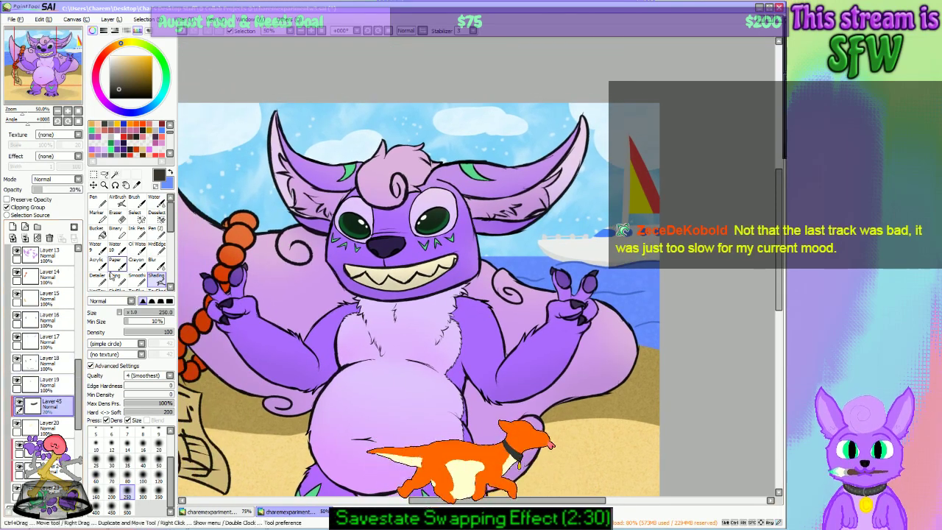
pyautogui.click(301, 31)
pyautogui.click(301, 31)
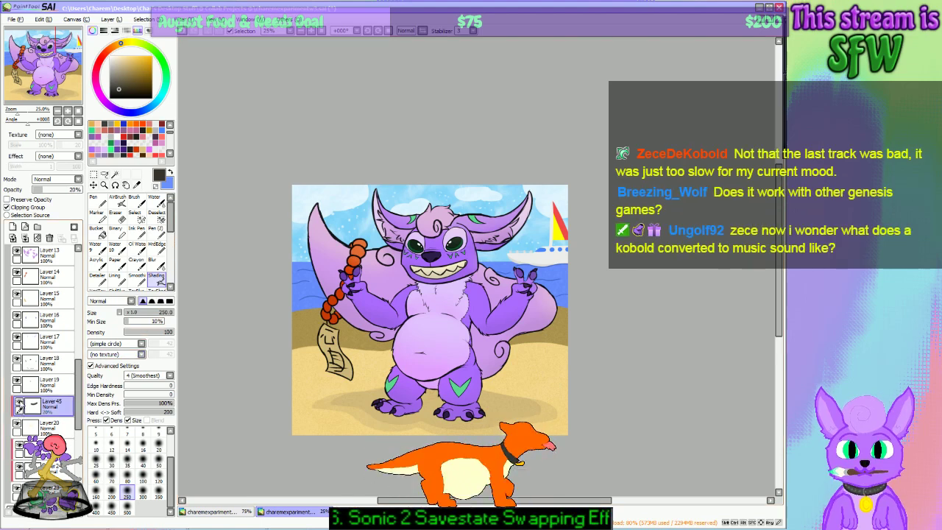
# Step: Compare the creature with Layer45 hidden and shown, check the whole picture, and save the illustration
pyautogui.click(20, 403)
pyautogui.click(19, 403)
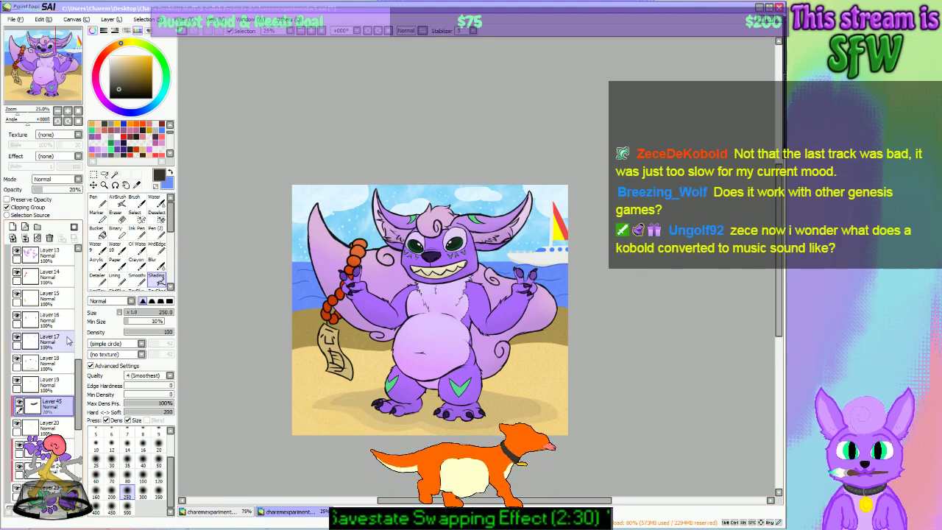
pyautogui.moveTo(47, 69); pyautogui.dragTo(58, 78)
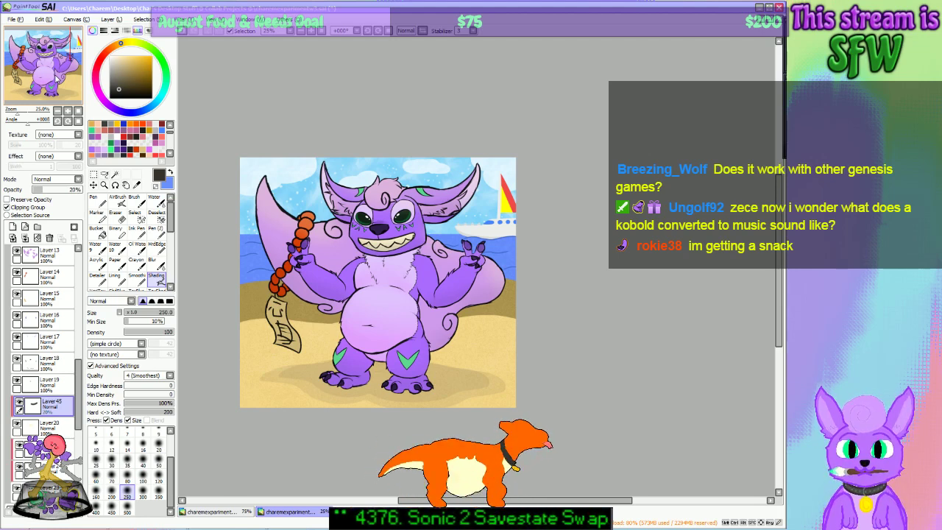
pyautogui.moveTo(57, 77); pyautogui.dragTo(37, 75)
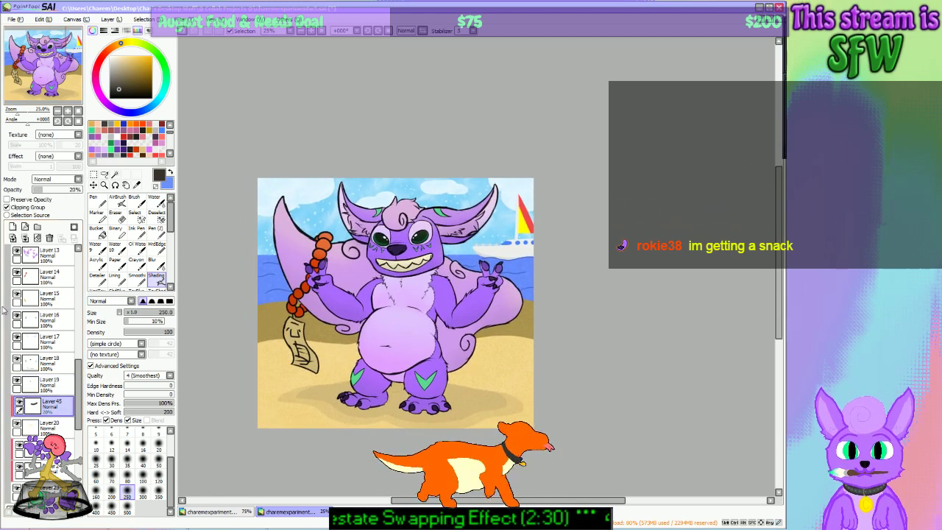
pyautogui.moveTo(57, 78)
pyautogui.mouseDown()
pyautogui.moveTo(48, 69)
pyautogui.moveTo(60, 76)
pyautogui.mouseUp()
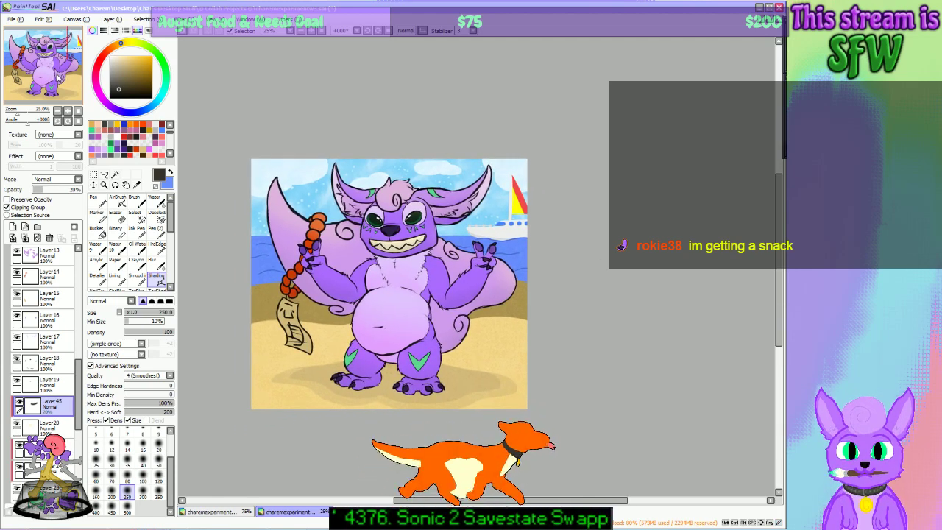
pyautogui.click(16, 20)
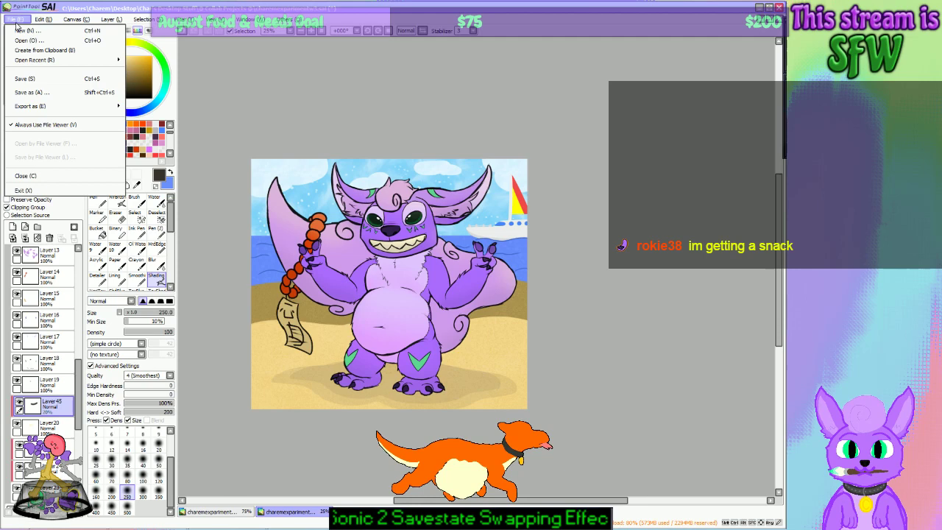
pyautogui.click(21, 79)
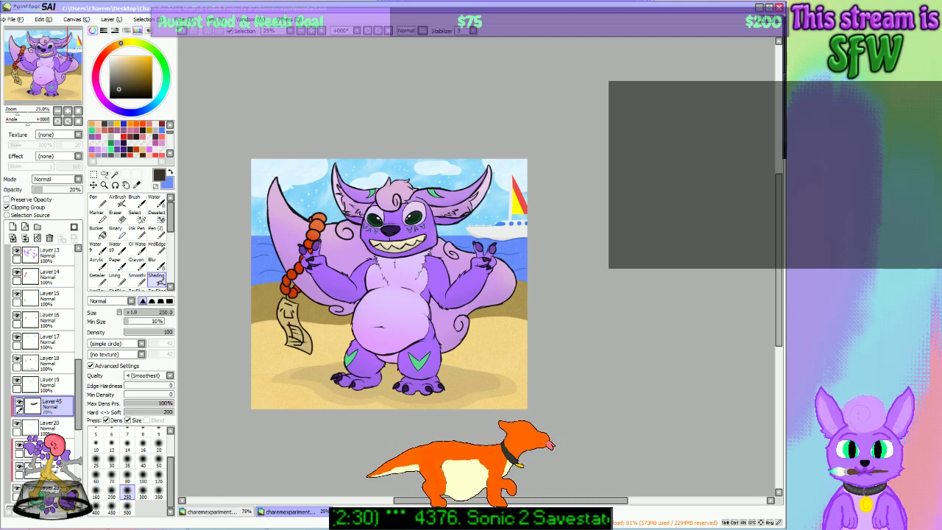
pyautogui.click(16, 19)
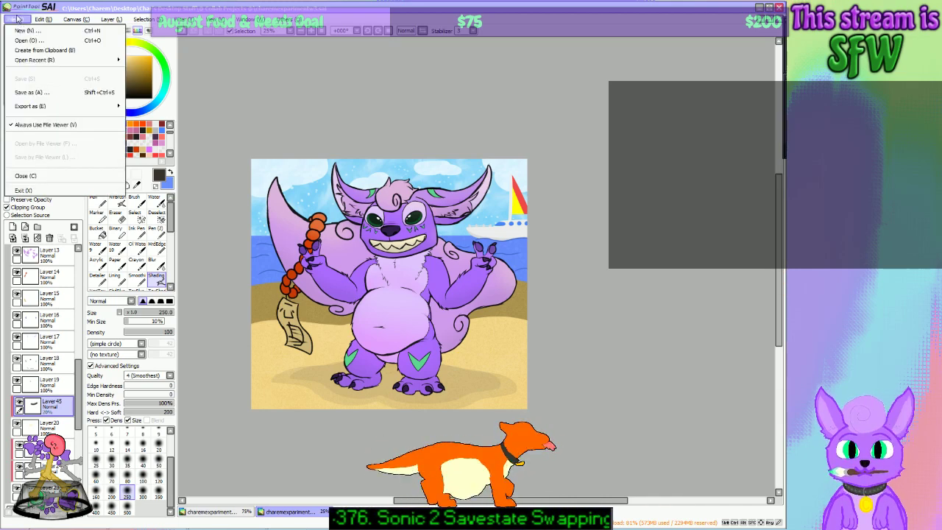
pyautogui.click(17, 19)
pyautogui.click(18, 19)
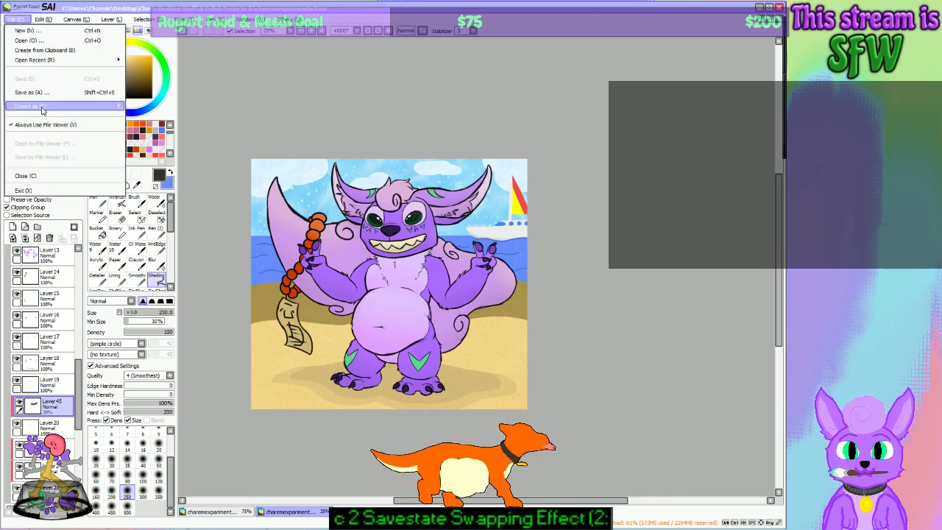
pyautogui.moveTo(42, 109)
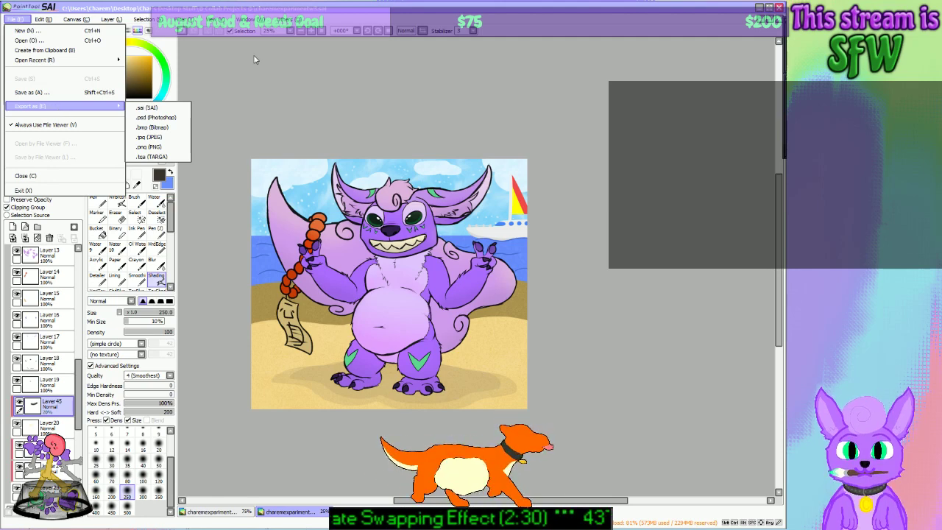
pyautogui.click(276, 18)
pyautogui.click(118, 19)
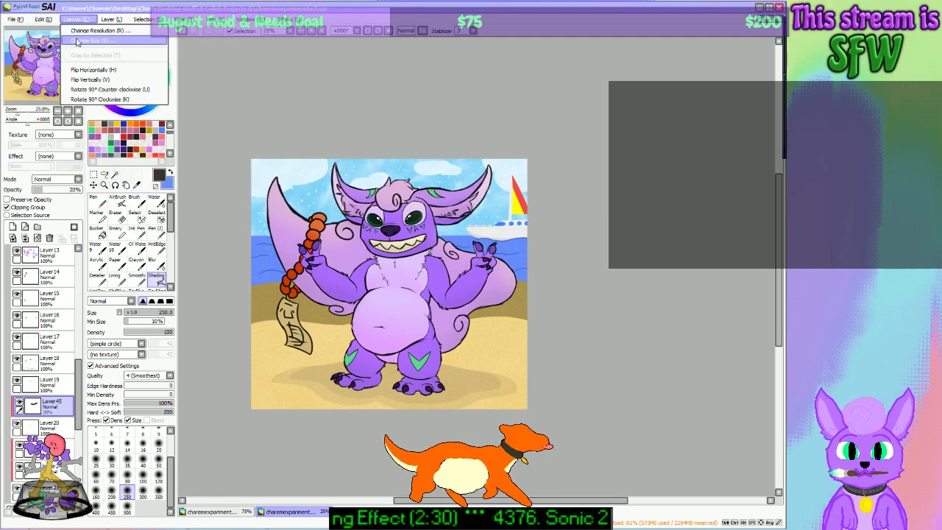
pyautogui.click(95, 29)
pyautogui.click(245, 36)
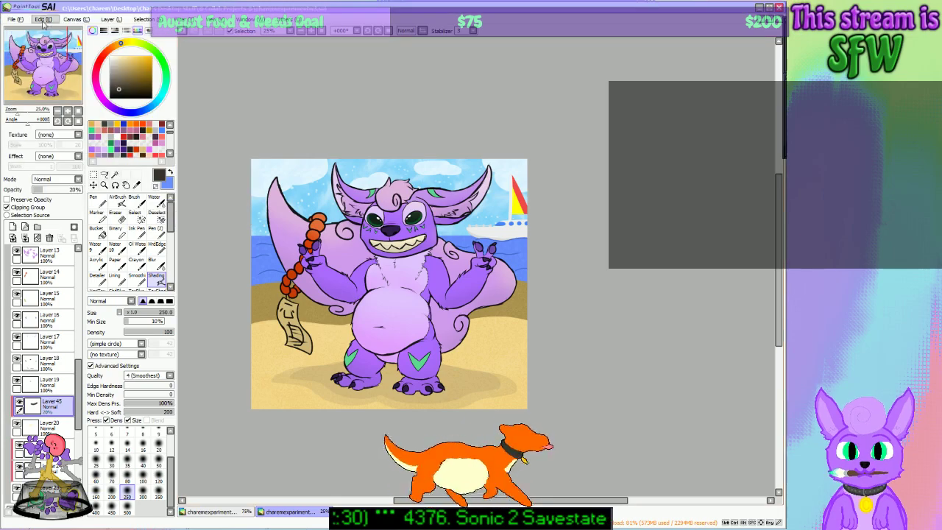
pyautogui.scroll(2, 290, 147)
pyautogui.scroll(-1, 289, 148)
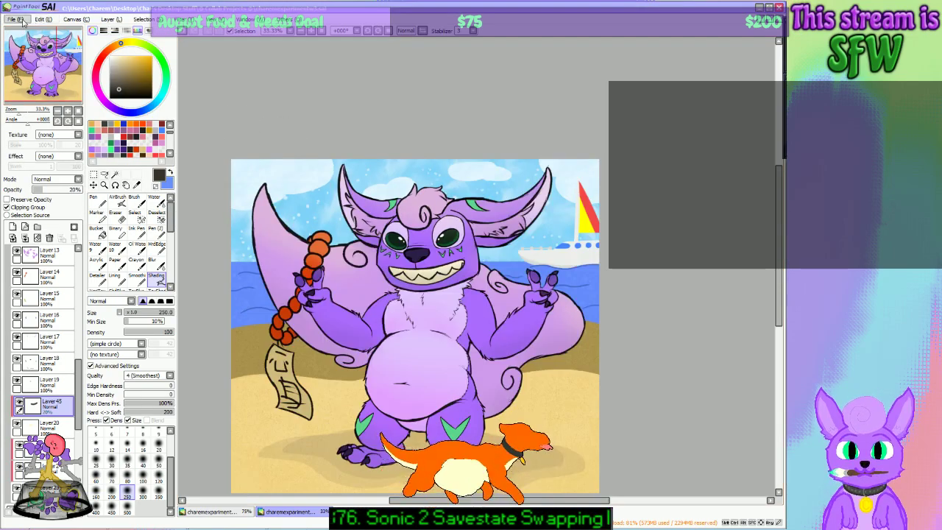
# Step: Start exporting the illustration as a PNG and expand Removable Disk (I:) under Computer in the save location
pyautogui.click(15, 19)
pyautogui.moveTo(41, 108)
pyautogui.click(150, 147)
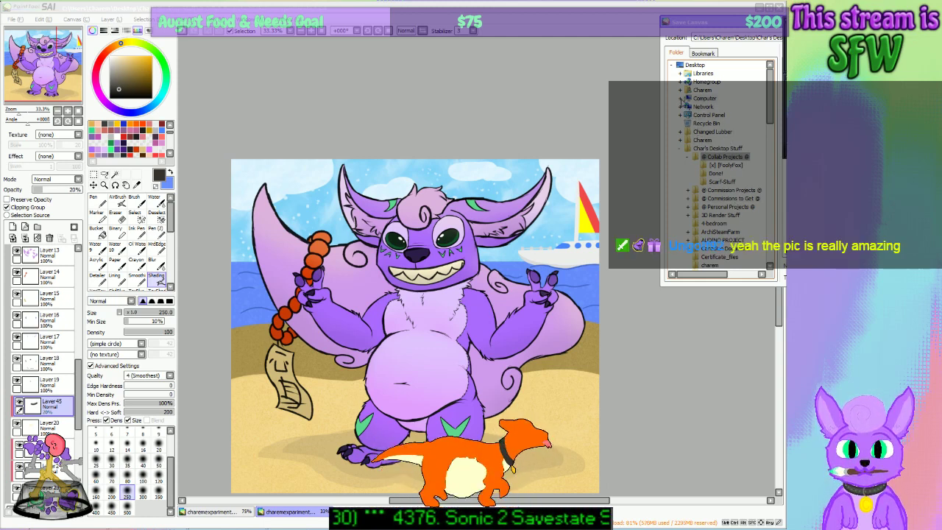
pyautogui.click(680, 98)
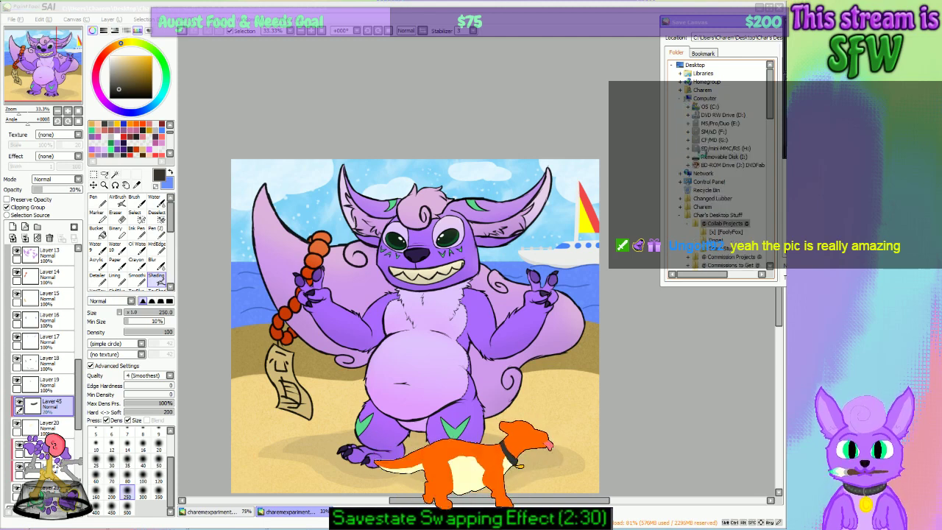
pyautogui.doubleClick(705, 156)
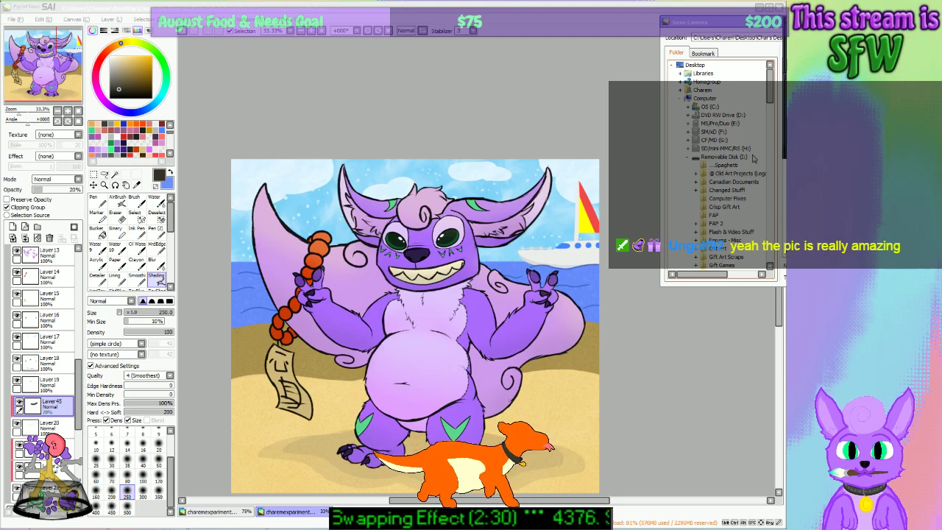
# Step: Find My Art on the removable disk and choose its THE STUFF TO SUBMIT folder as the export location
pyautogui.scroll(-4, 773, 107)
pyautogui.scroll(4, 772, 107)
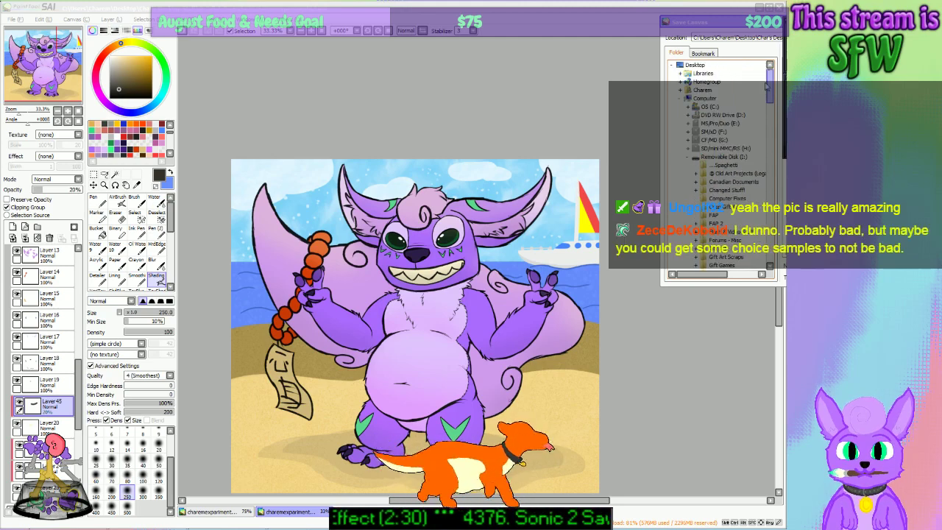
pyautogui.scroll(-6, 742, 198)
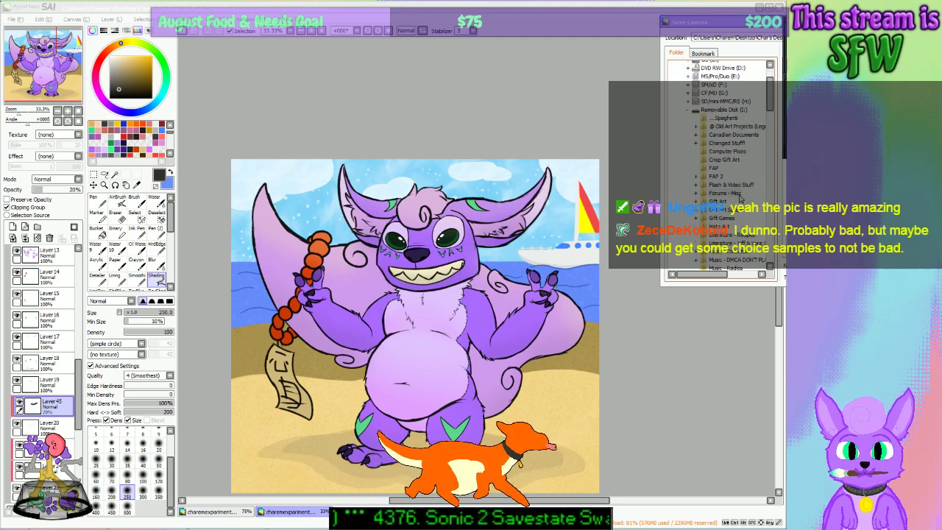
pyautogui.scroll(-6, 749, 199)
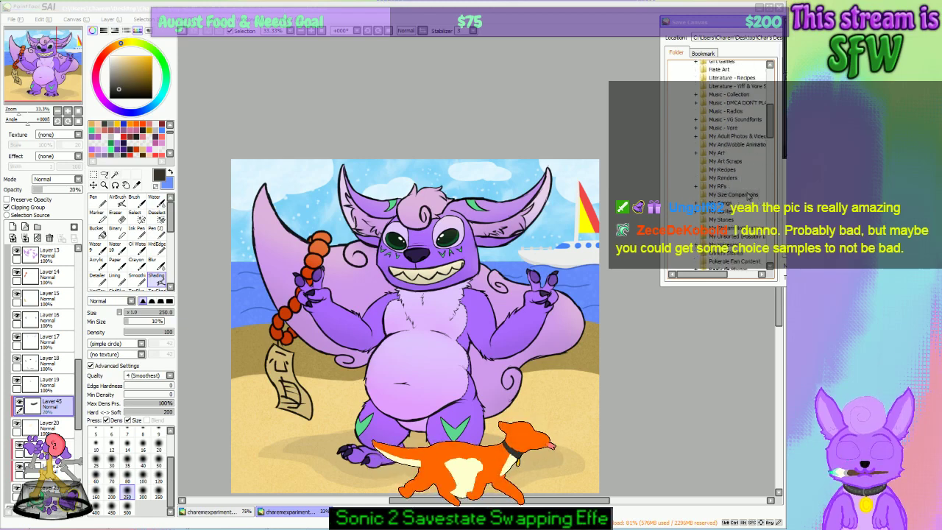
pyautogui.scroll(10, 747, 181)
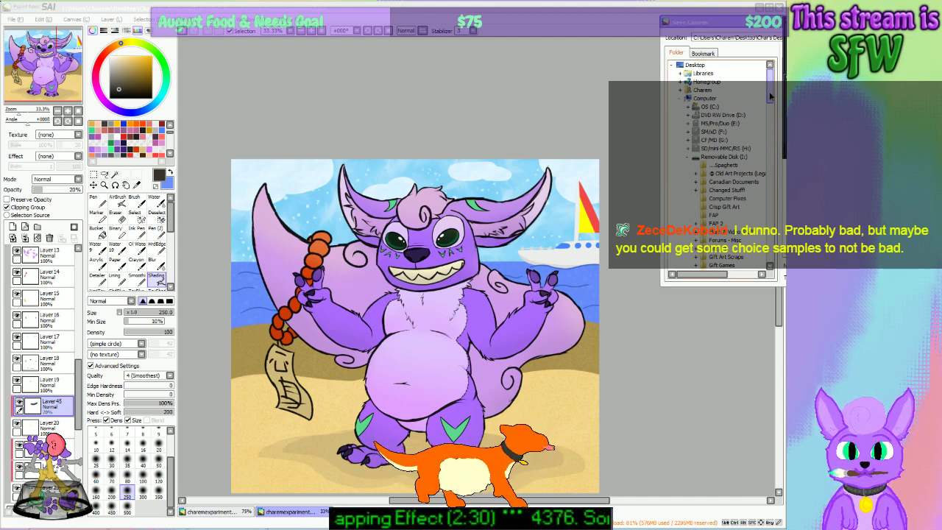
pyautogui.moveTo(770, 96)
pyautogui.mouseDown()
pyautogui.moveTo(772, 114)
pyautogui.moveTo(773, 90)
pyautogui.mouseUp()
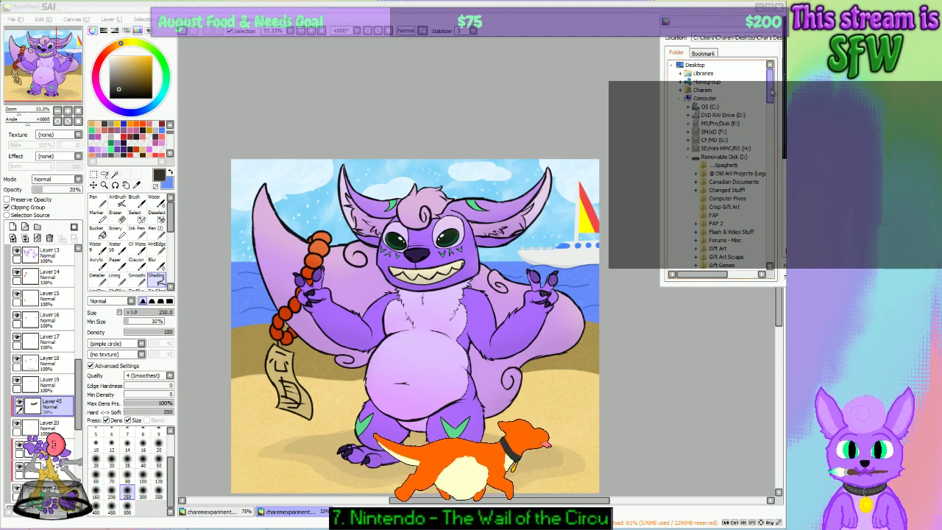
pyautogui.moveTo(771, 92)
pyautogui.mouseDown()
pyautogui.moveTo(769, 139)
pyautogui.moveTo(772, 99)
pyautogui.moveTo(772, 108)
pyautogui.mouseUp()
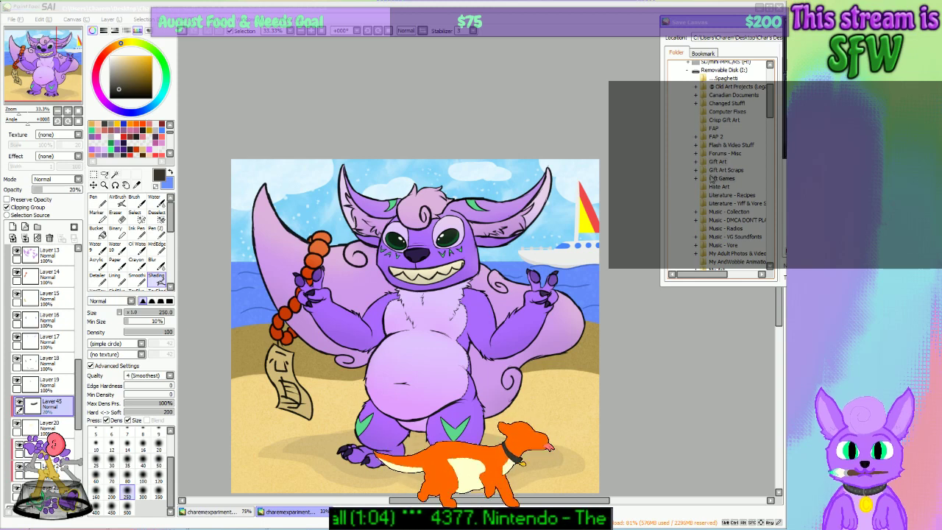
pyautogui.scroll(-4, 698, 147)
pyautogui.click(696, 161)
pyautogui.scroll(-3, 696, 164)
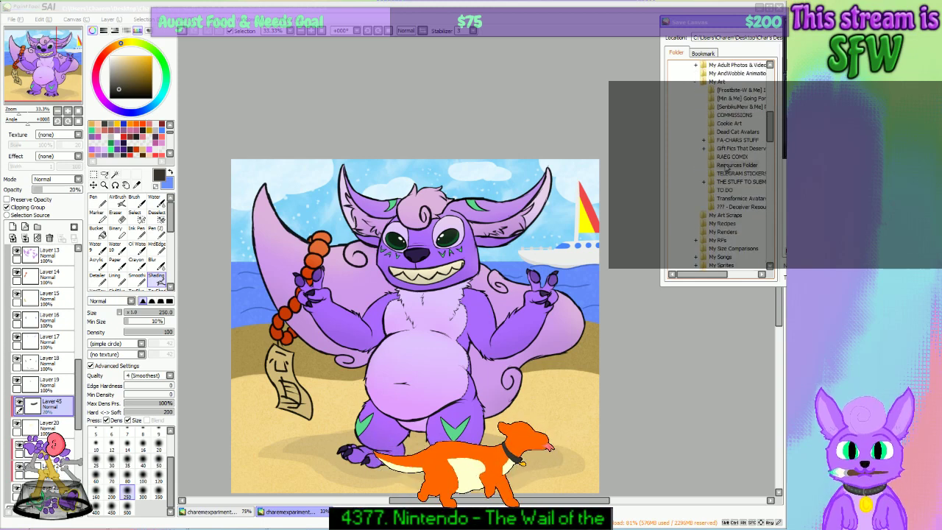
pyautogui.click(743, 180)
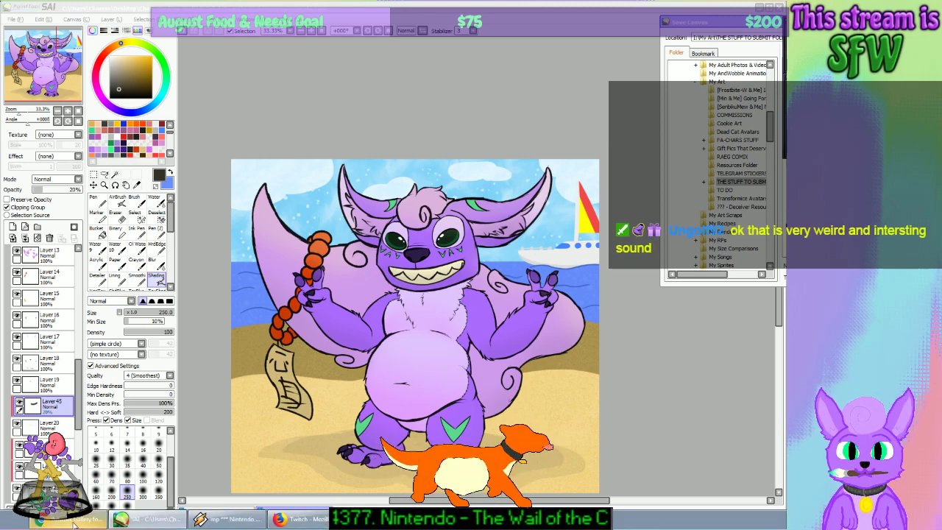
# Step: Switch to Chrome, search Google for "stitch experiment", and look through the Lilo and Stitch Wiki's List of Experiments page
pyautogui.click(72, 521)
pyautogui.hotkey('ctrl', 't')
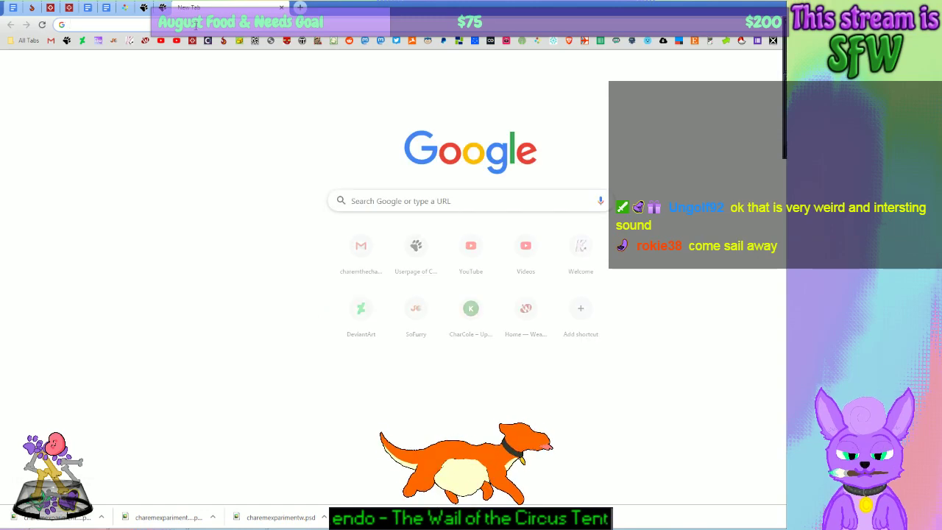
pyautogui.write('stitch experiment')
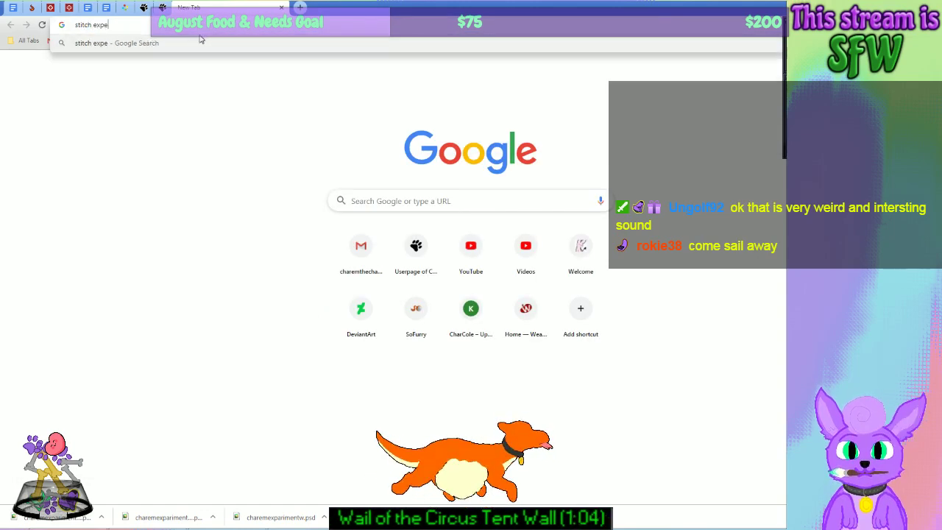
pyautogui.press('Return')
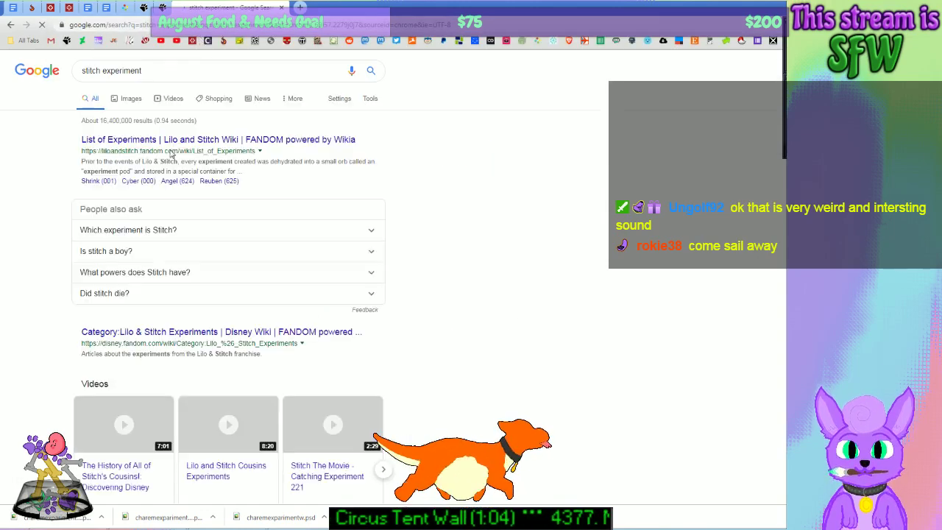
pyautogui.click(345, 139)
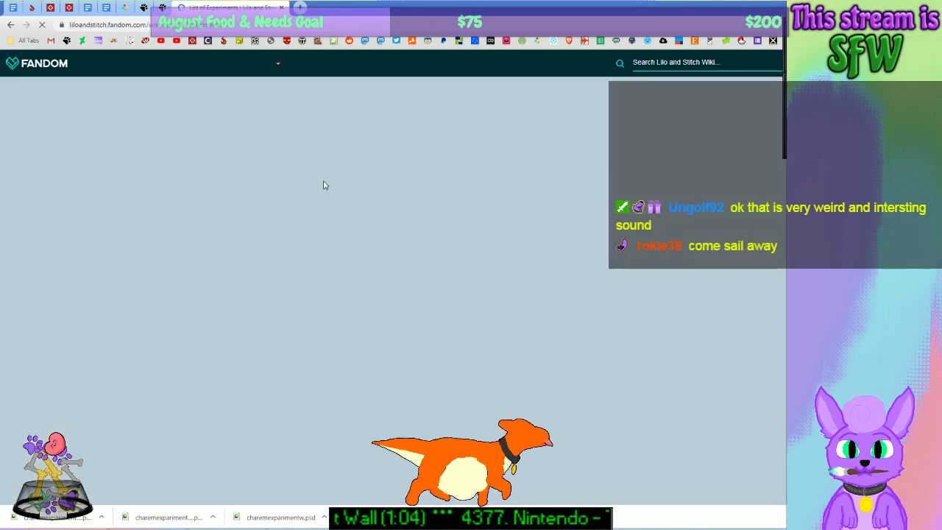
pyautogui.scroll(-8, 338, 273)
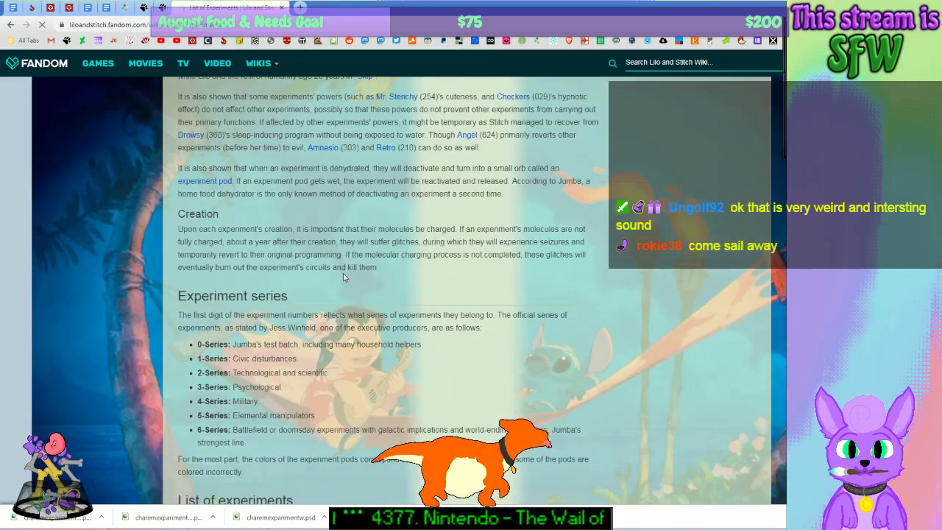
pyautogui.scroll(5, 343, 273)
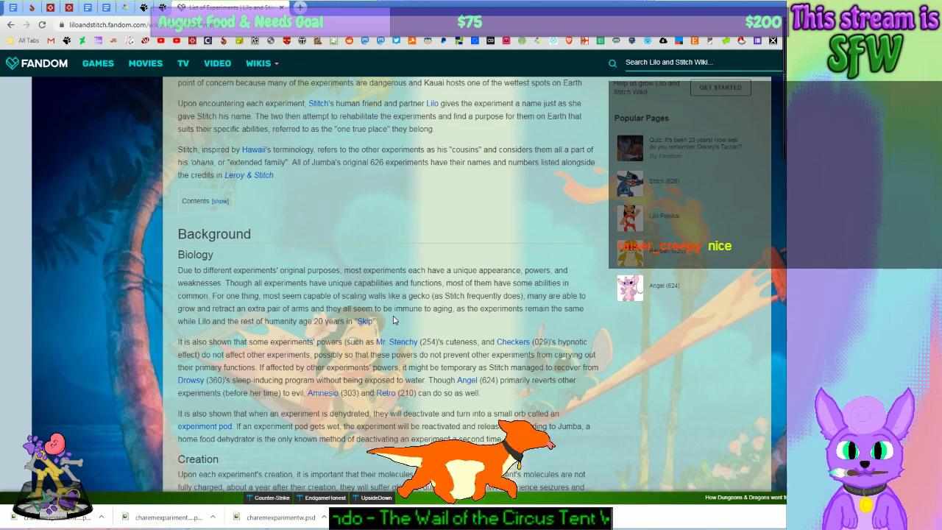
# Step: Read the Biology section and check the linked "Skip" episode article in a separate tab, closing that tab when done
pyautogui.moveTo(284, 308); pyautogui.dragTo(378, 321)
pyautogui.click(468, 309)
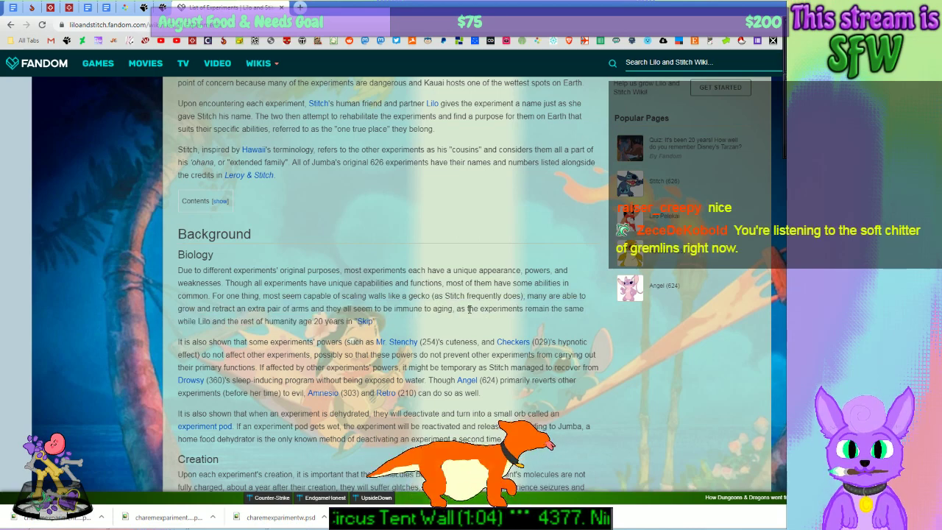
pyautogui.scroll(-2, 418, 333)
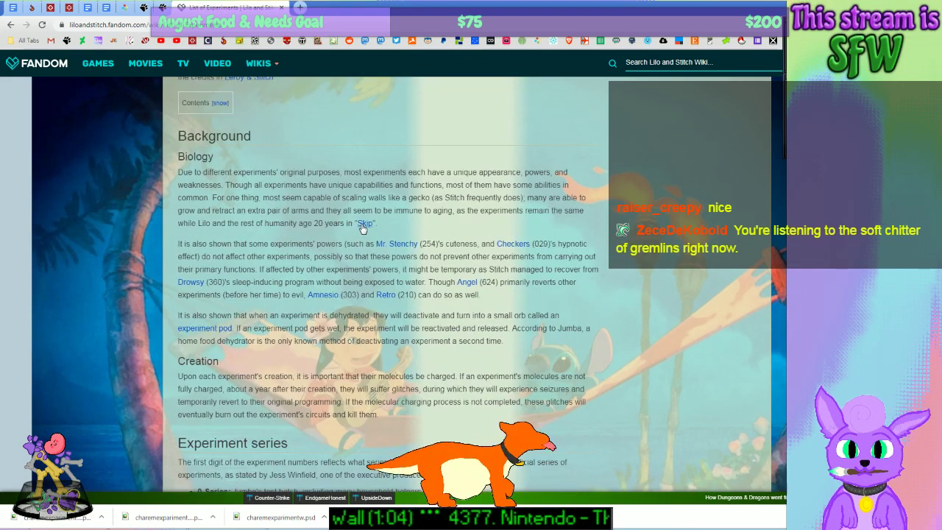
pyautogui.middleClick(362, 225)
pyautogui.click(353, 10)
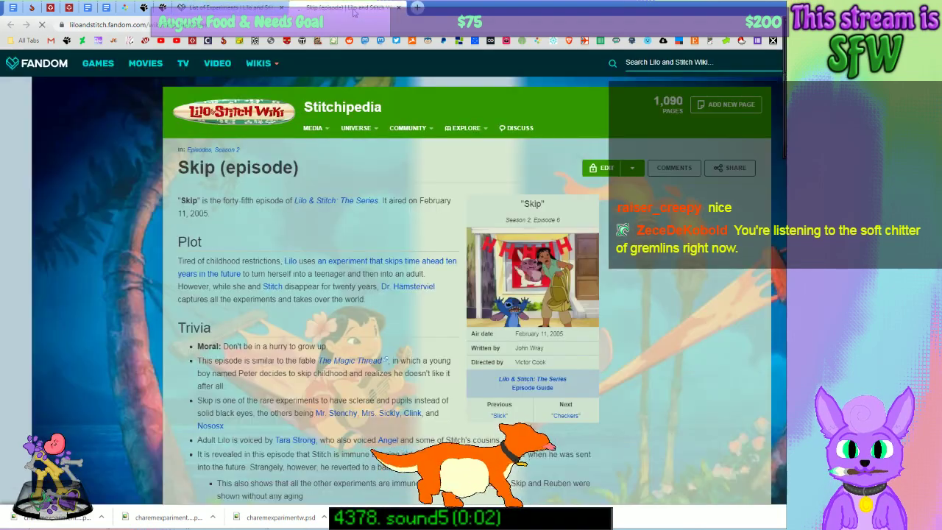
pyautogui.hotkey('ctrl', 'w')
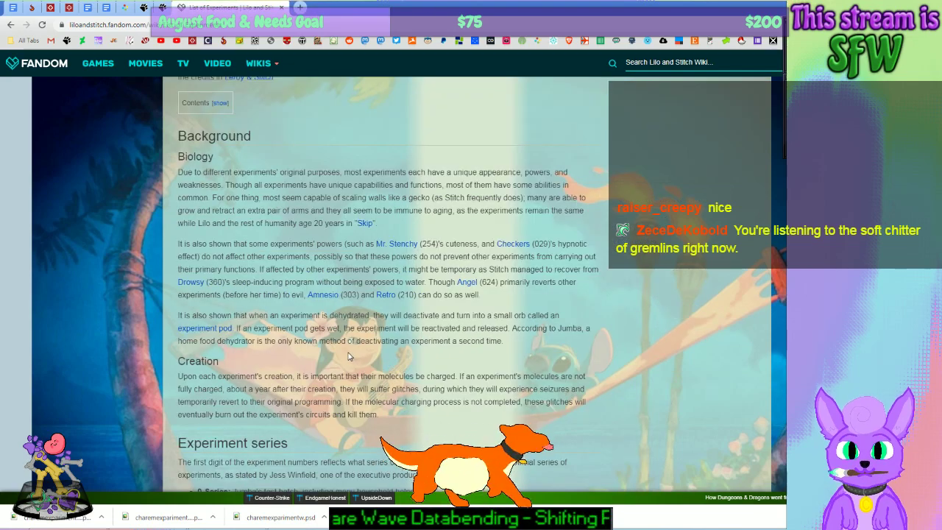
# Step: Read the Creation and Experiment series sections, including what each series from 0 to 6 covers
pyautogui.scroll(-2, 350, 356)
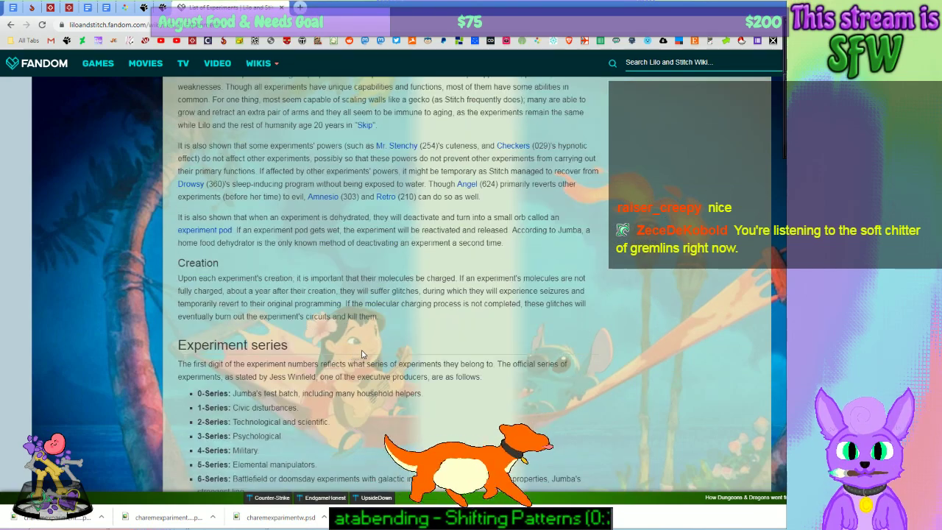
pyautogui.scroll(-2, 362, 351)
pyautogui.scroll(-1, 371, 339)
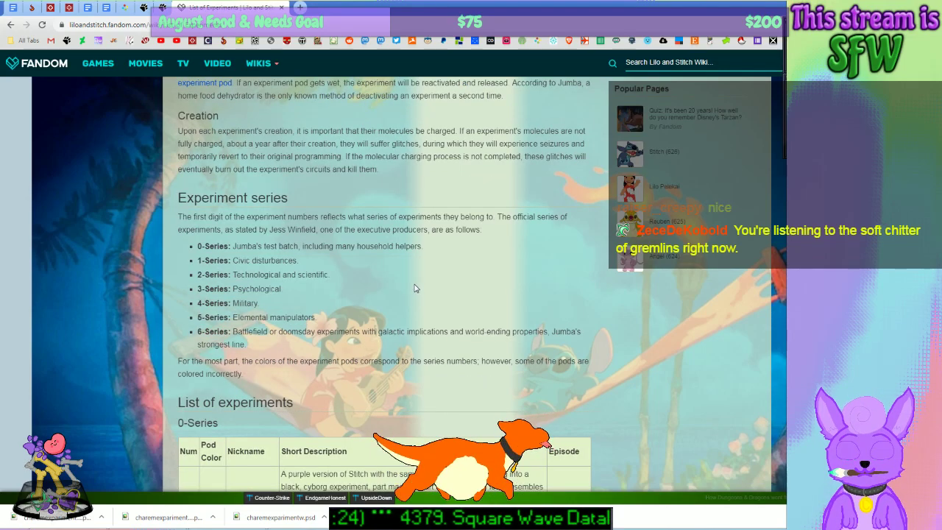
pyautogui.scroll(-2, 415, 288)
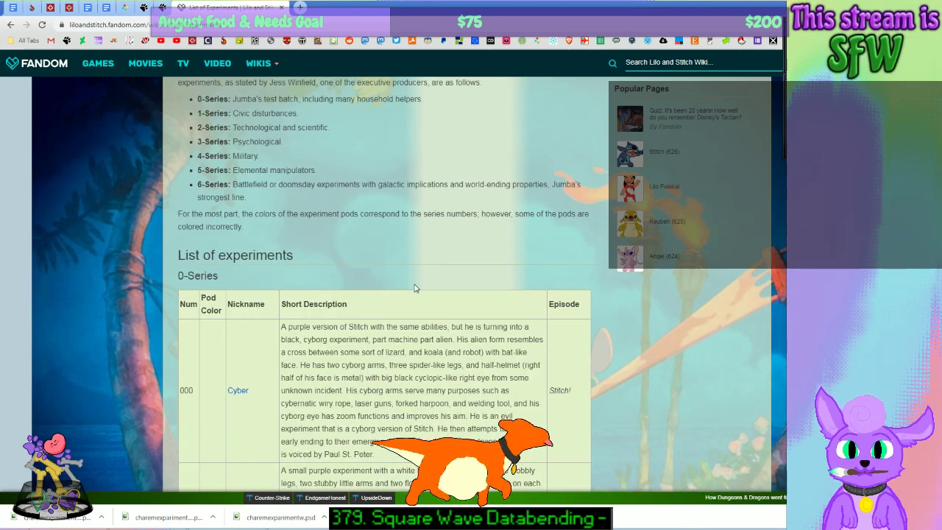
pyautogui.scroll(1, 414, 288)
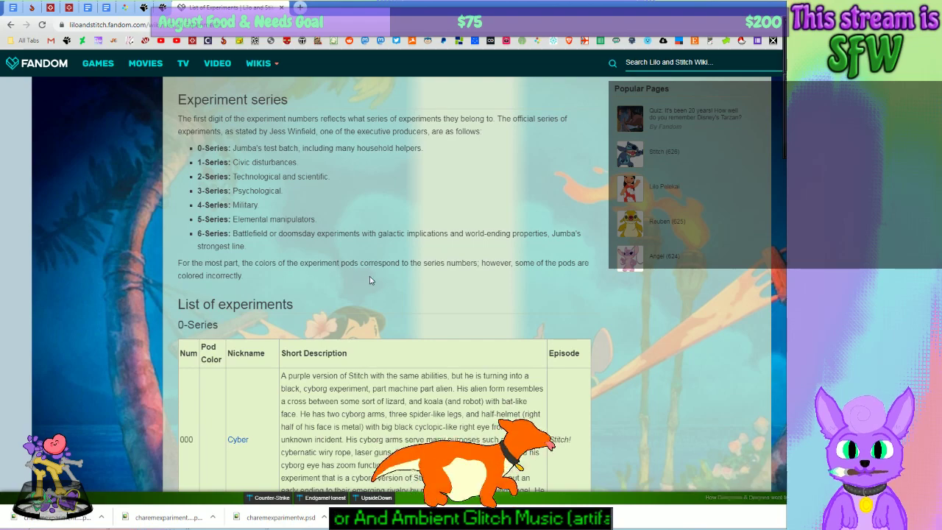
pyautogui.scroll(-1, 408, 294)
pyautogui.scroll(2, 406, 294)
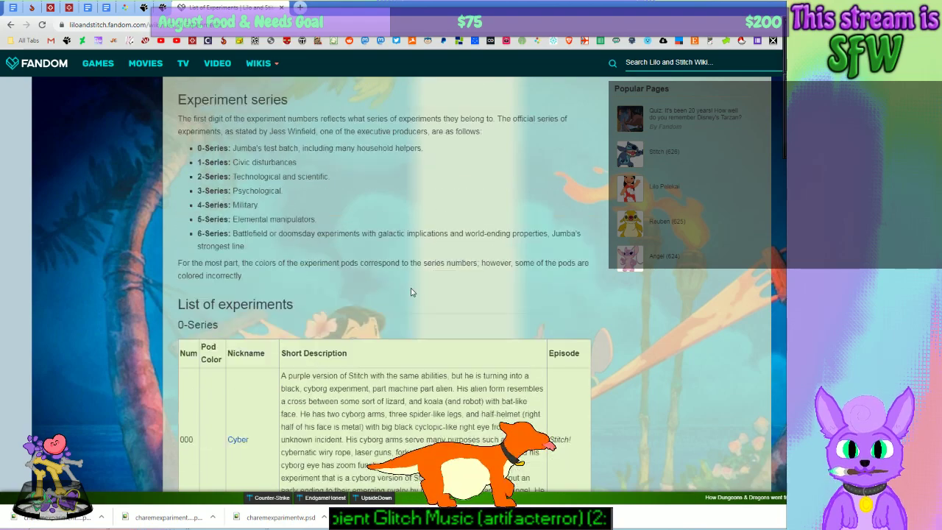
pyautogui.scroll(-2, 404, 295)
pyautogui.moveTo(221, 519)
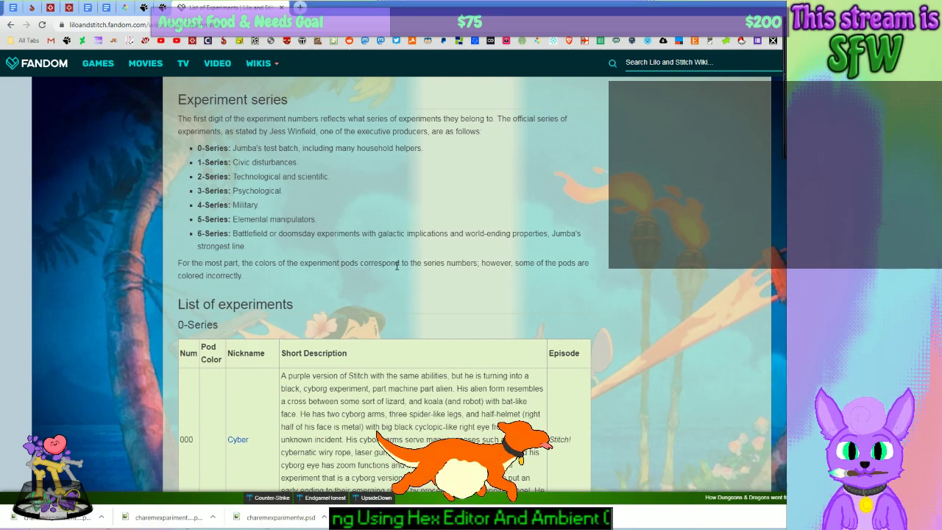
# Step: Look through the 0-Series table in the list of experiments, from Cyber down to the start of the 1-Series
pyautogui.scroll(-2, 390, 294)
pyautogui.scroll(4, 393, 291)
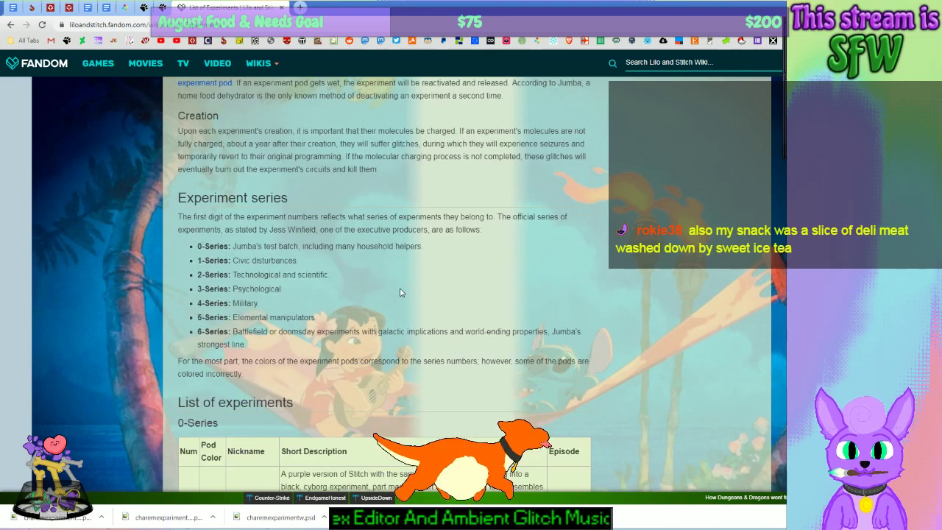
pyautogui.scroll(-7, 401, 290)
pyautogui.scroll(6, 404, 293)
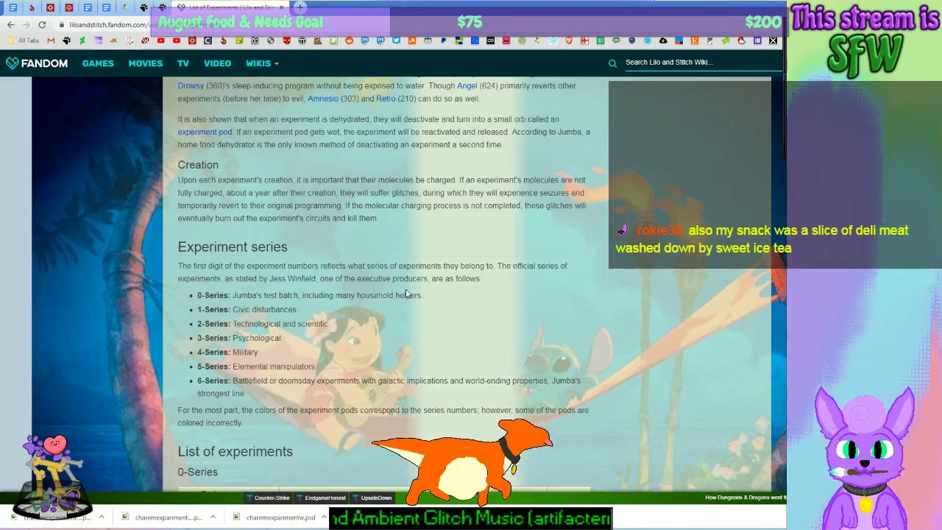
pyautogui.scroll(-7, 405, 294)
pyautogui.scroll(3, 405, 298)
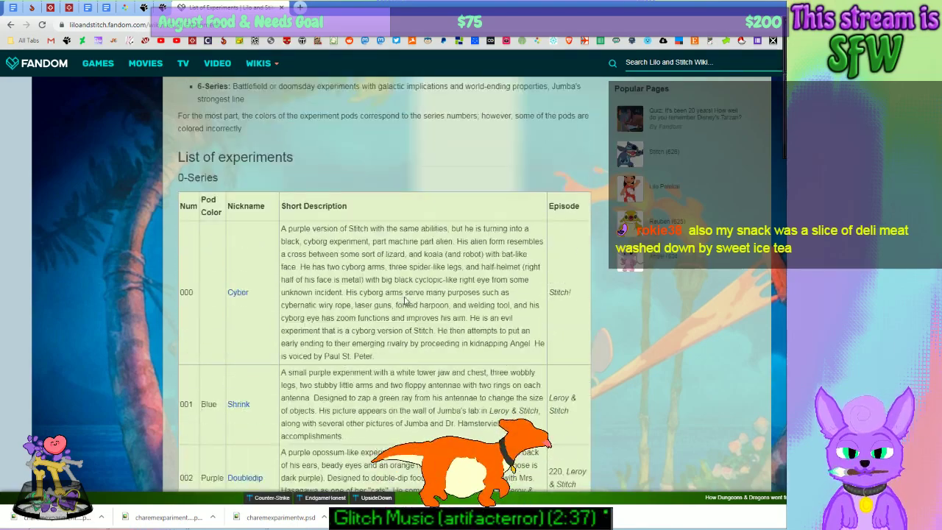
pyautogui.scroll(-14, 404, 298)
pyautogui.scroll(7, 405, 293)
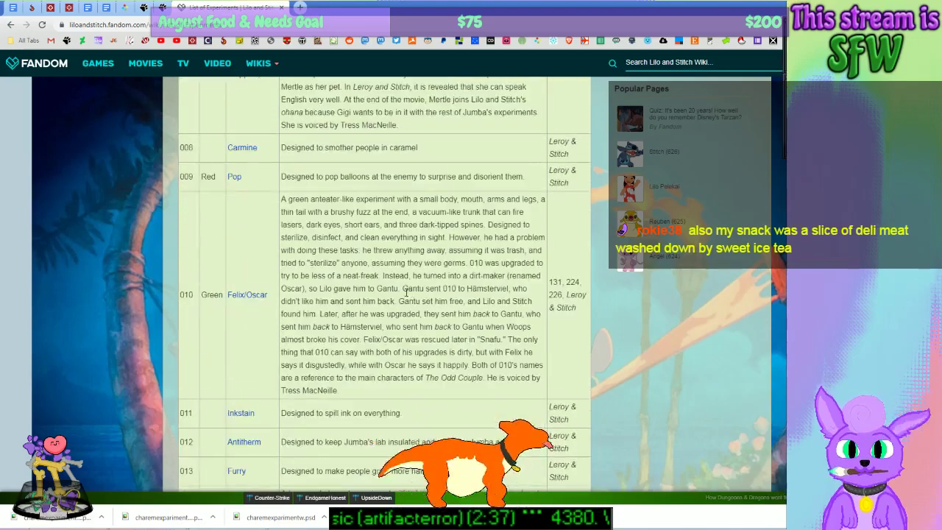
pyautogui.scroll(8, 406, 293)
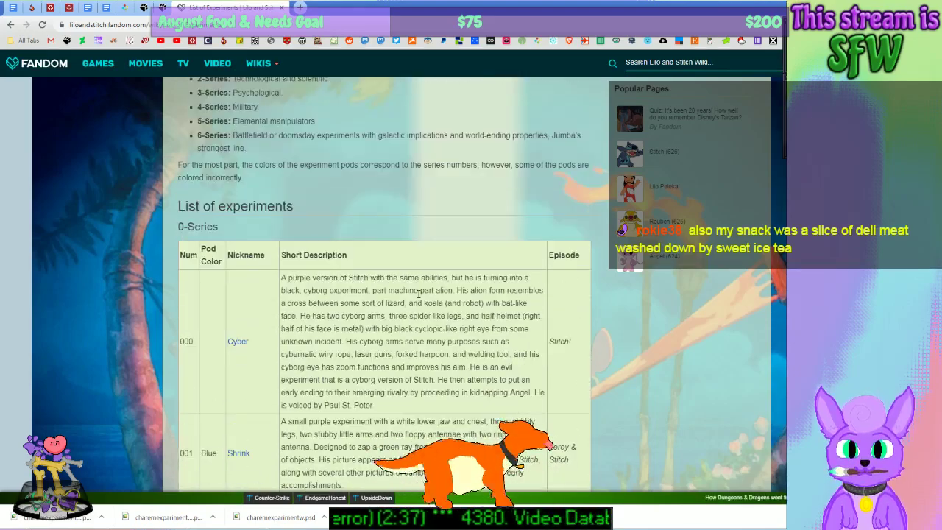
pyautogui.scroll(-10, 418, 294)
pyautogui.scroll(-20, 421, 297)
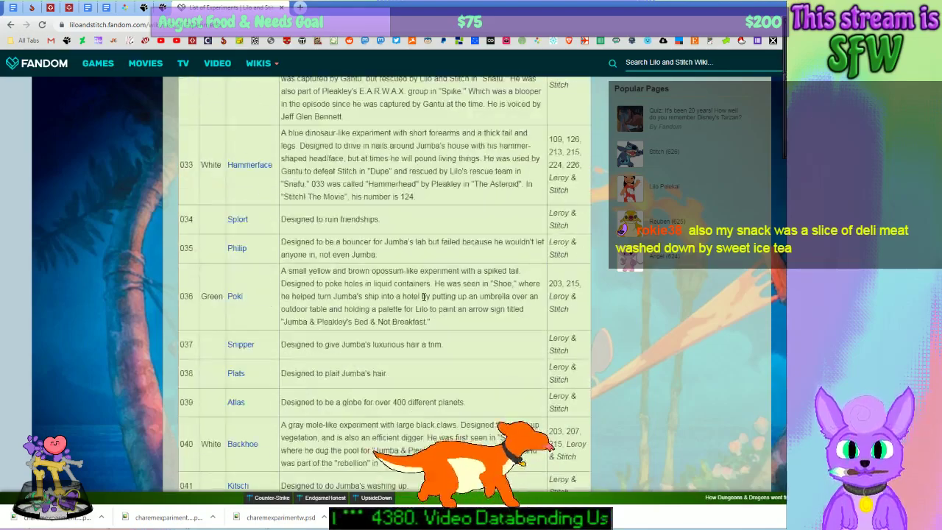
pyautogui.scroll(-11, 424, 298)
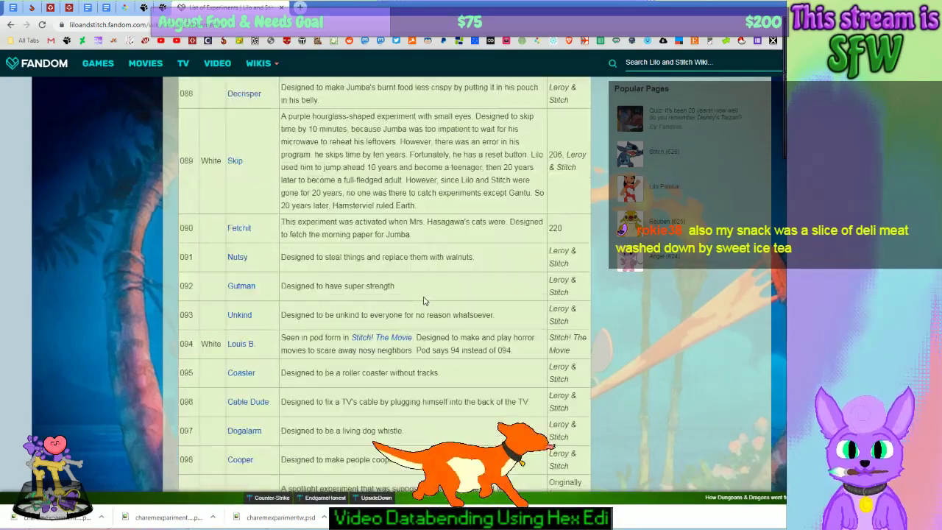
pyautogui.scroll(4, 425, 292)
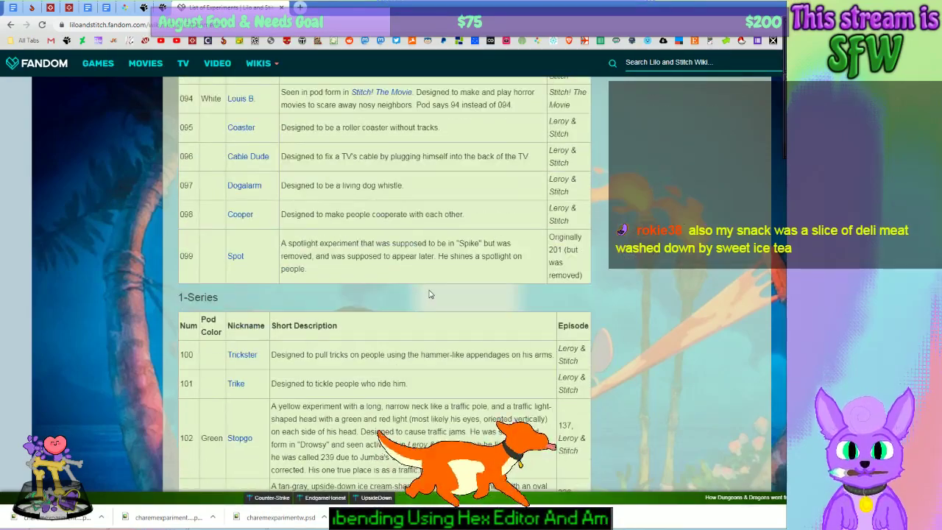
# Step: Go to the end of the list of experiments and examine the entries for experiments 628 and 629 (Leroy)
pyautogui.middleClick(428, 289)
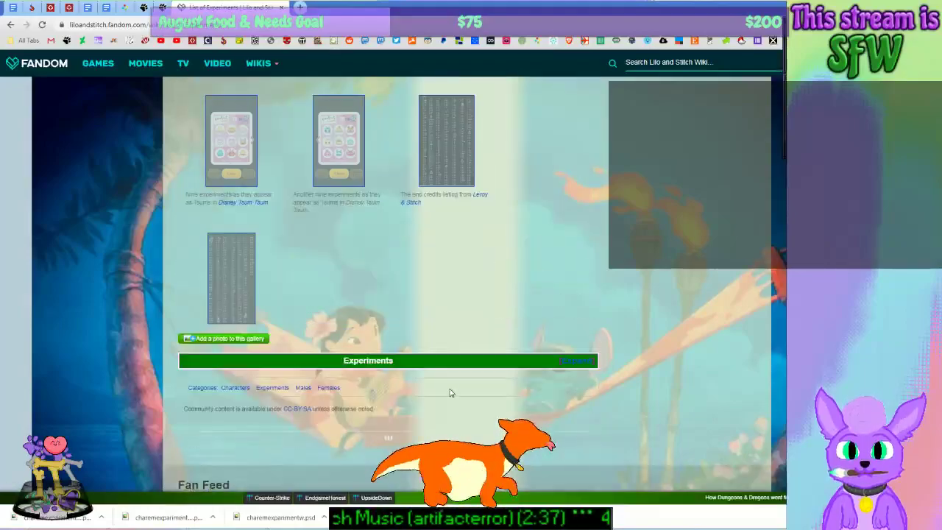
pyautogui.scroll(10, 441, 365)
pyautogui.scroll(-3, 437, 360)
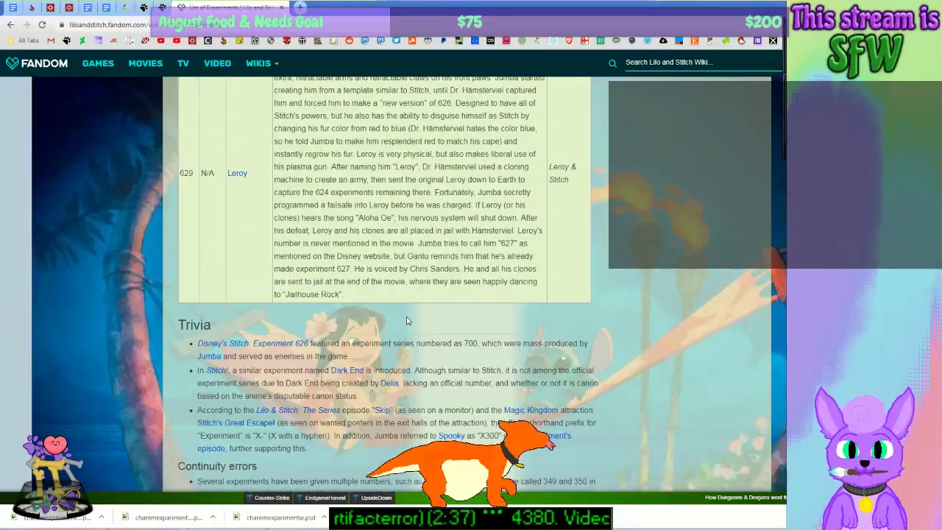
pyautogui.scroll(2, 404, 321)
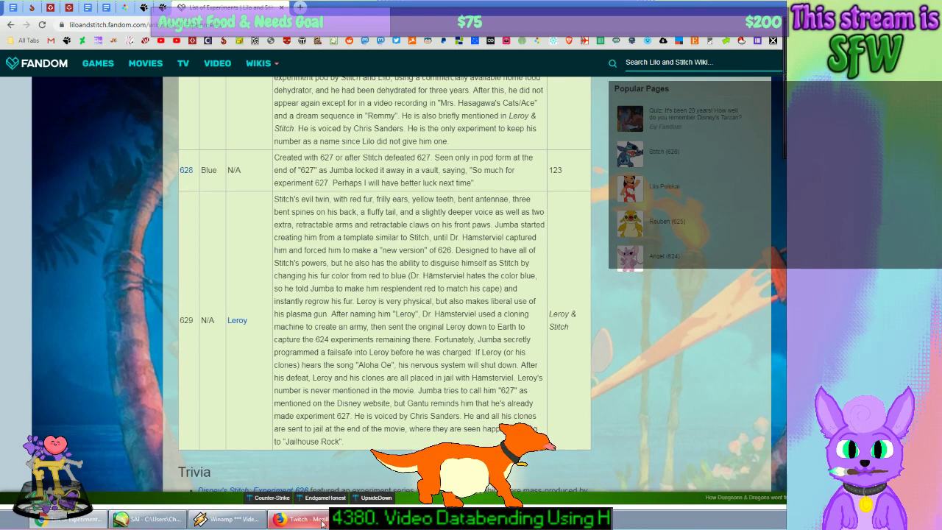
pyautogui.click(301, 518)
pyautogui.click(302, 518)
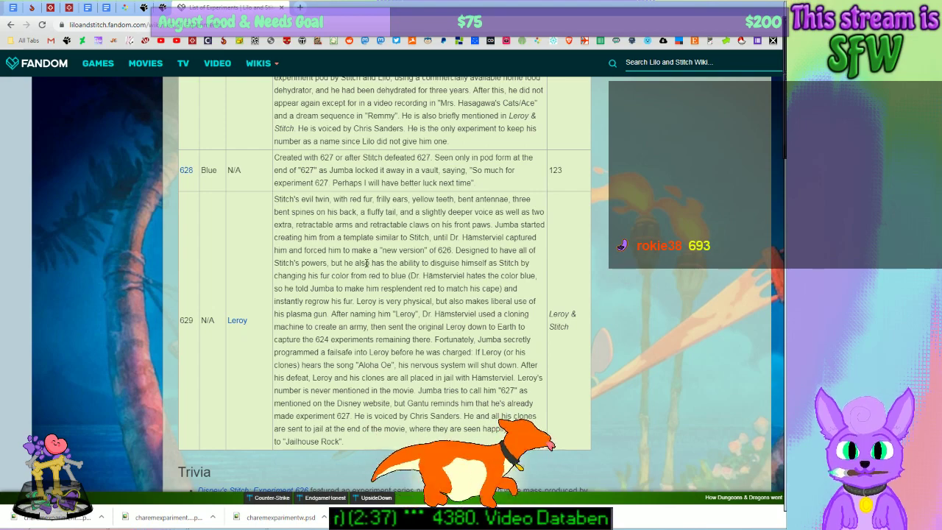
pyautogui.scroll(-2, 382, 279)
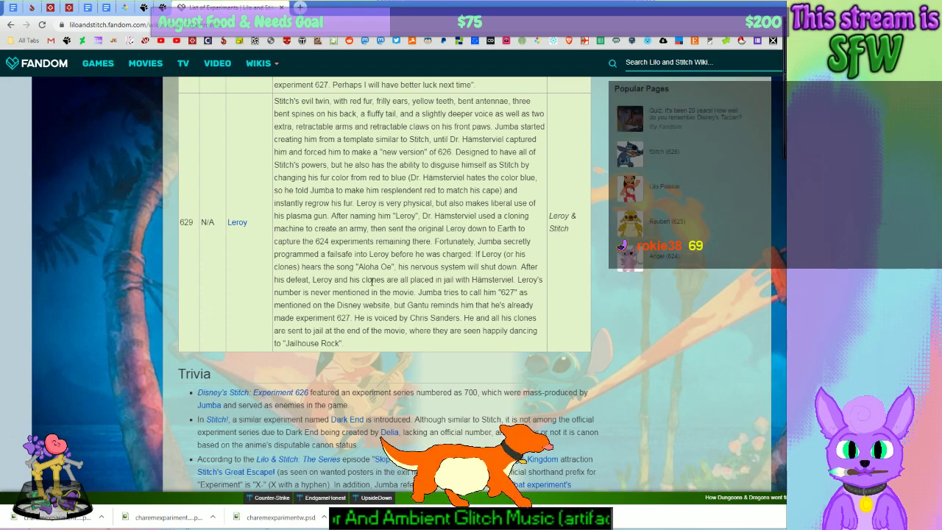
pyautogui.scroll(2, 372, 282)
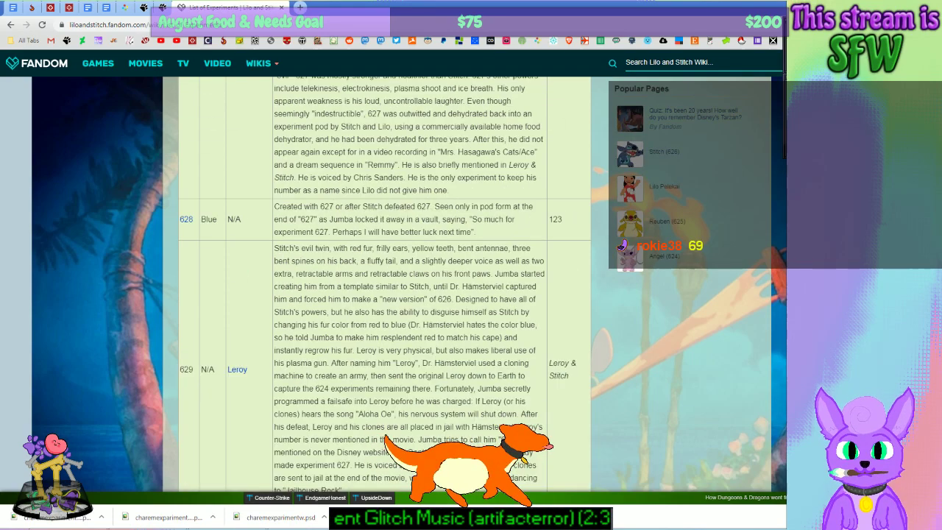
# Step: Return to the start of the experiments article and find the 0-Series entry for 088 Decrisper
pyautogui.hotkey('alt', 'Tab')
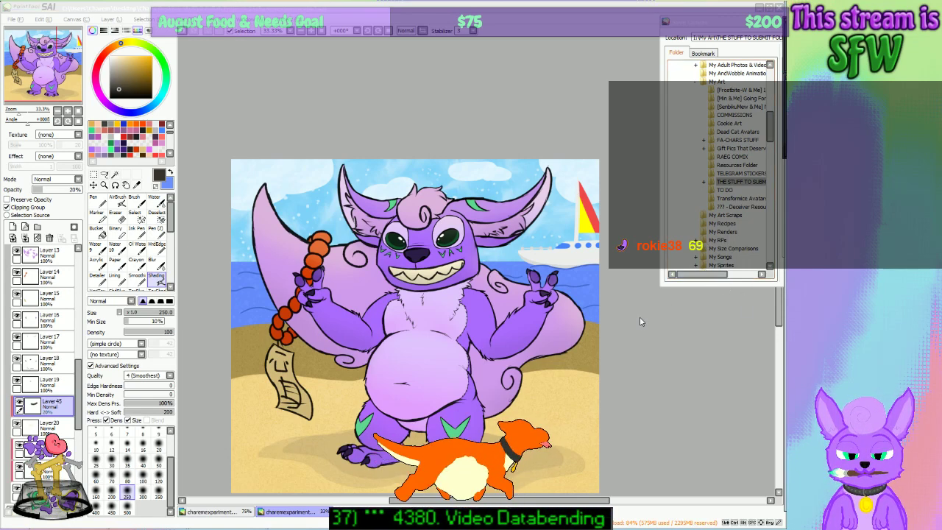
pyautogui.moveTo(471, 526)
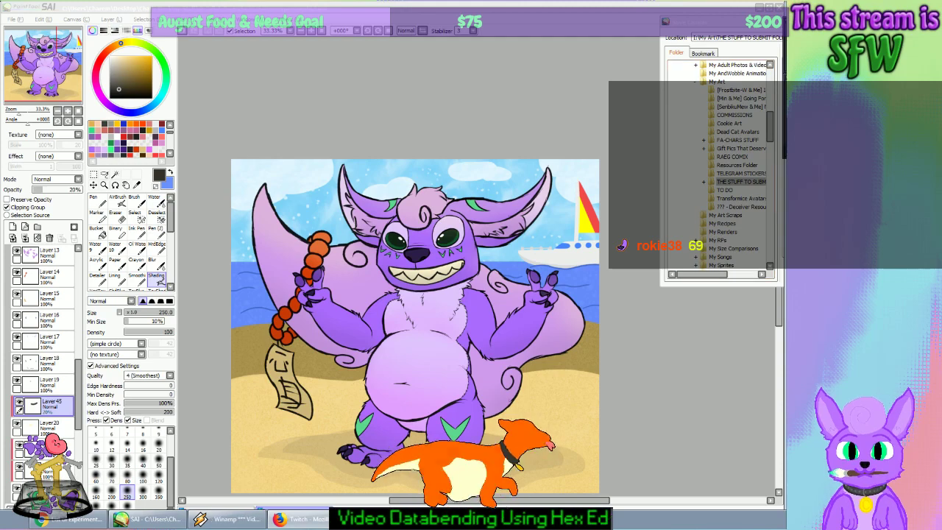
pyautogui.click(64, 519)
pyautogui.press('Home')
pyautogui.scroll(-20, 459, 266)
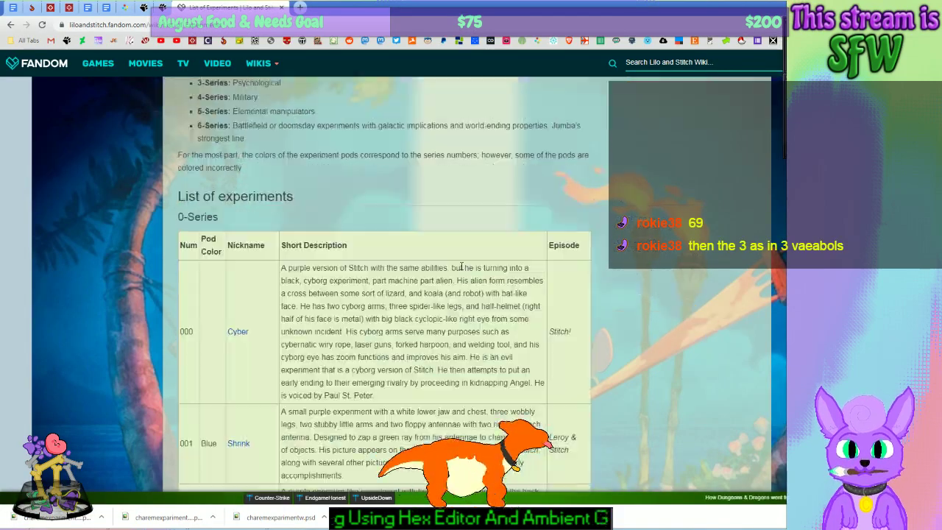
pyautogui.scroll(-20, 462, 266)
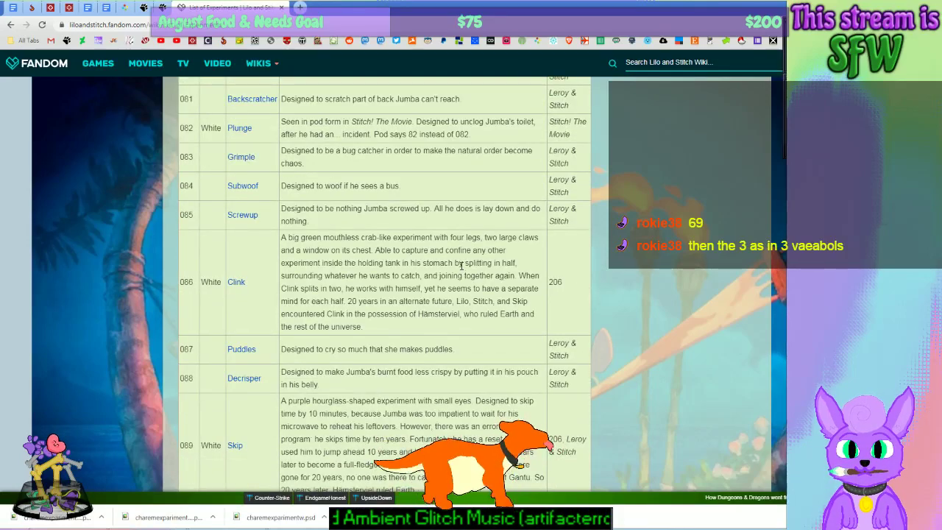
pyautogui.scroll(-1, 398, 352)
pyautogui.scroll(-1, 398, 352)
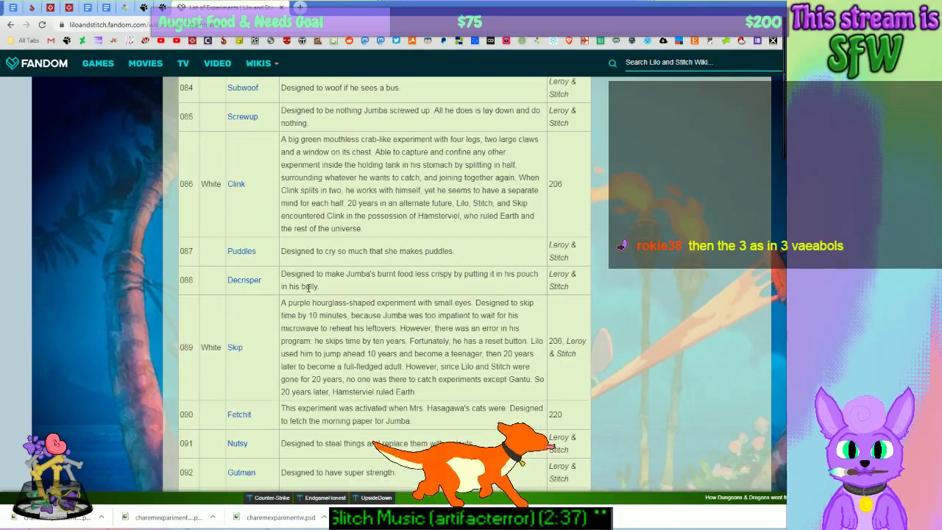
pyautogui.moveTo(330, 292); pyautogui.dragTo(365, 284)
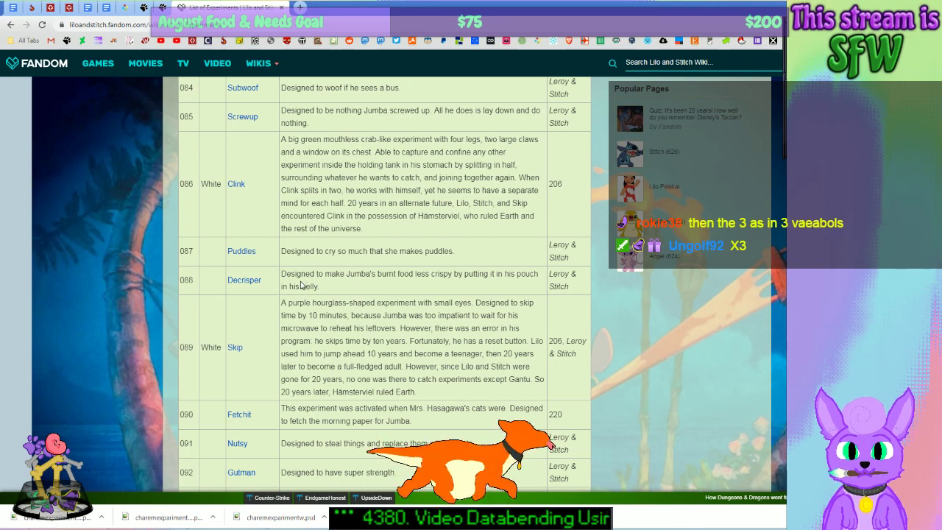
# Step: View the Decrisper (088) article in a separate tab, closing that tab when done
pyautogui.middleClick(237, 286)
pyautogui.click(357, 7)
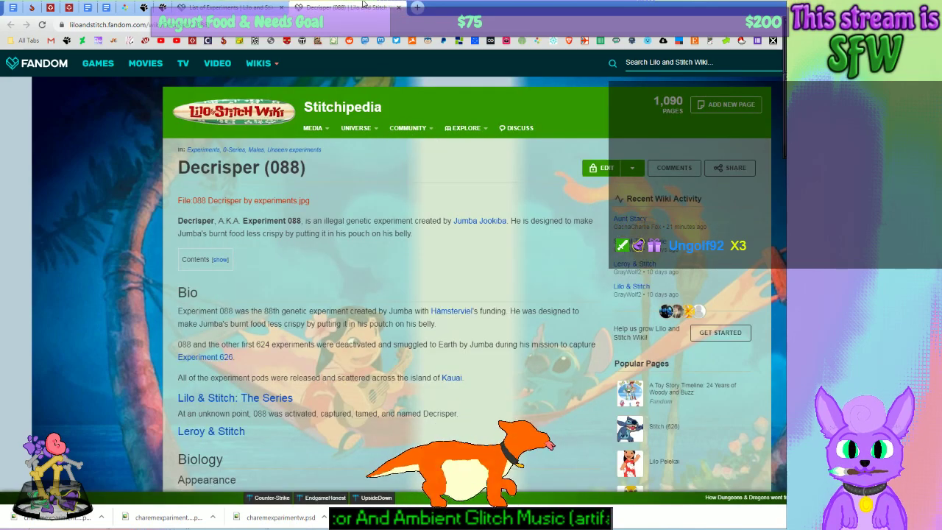
pyautogui.click(398, 6)
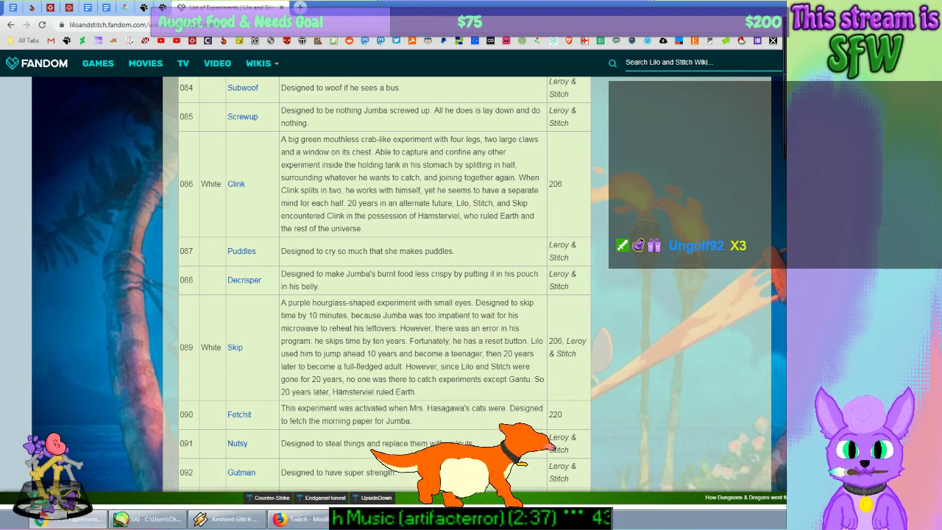
# Step: Switch to PaintTool SAI and look through the folders around My Art in the open canvas file dialog
pyautogui.click(296, 519)
pyautogui.click(67, 519)
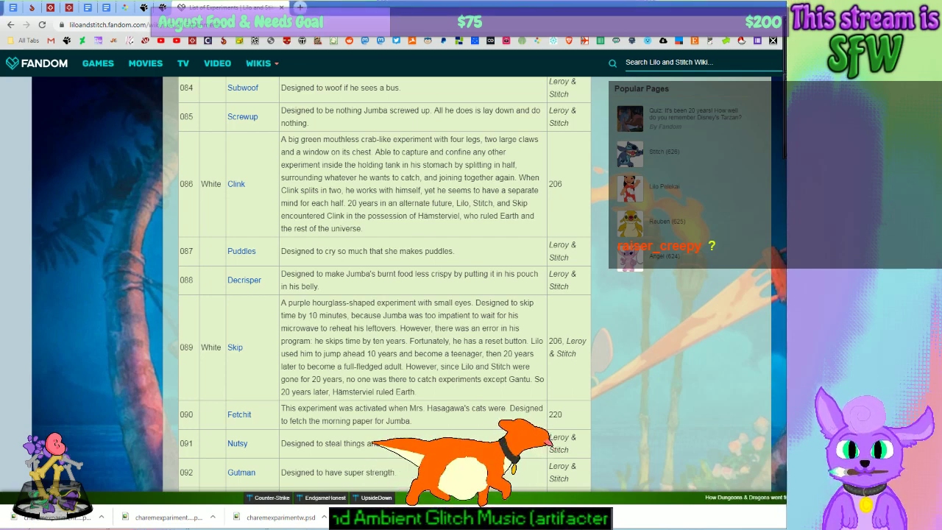
pyautogui.hotkey('alt', 'Tab')
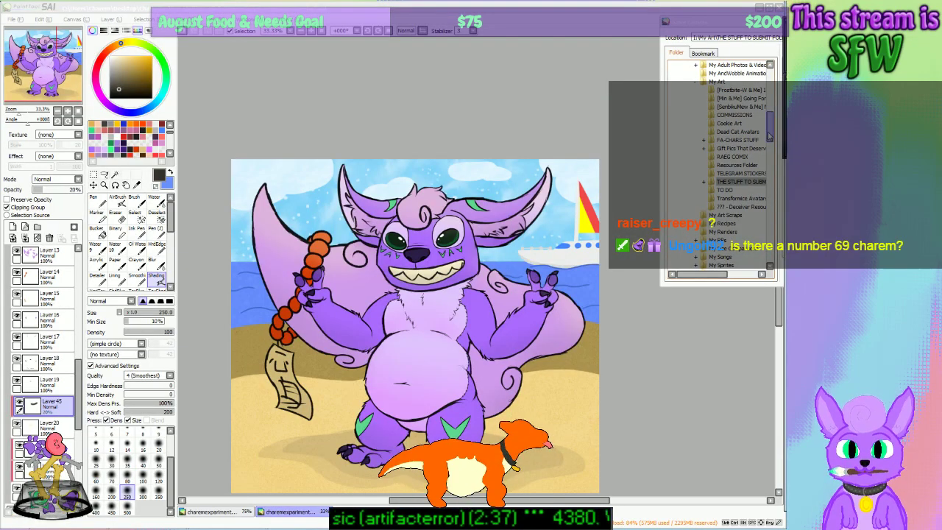
pyautogui.moveTo(769, 135)
pyautogui.mouseDown()
pyautogui.moveTo(774, 143)
pyautogui.moveTo(772, 132)
pyautogui.mouseUp()
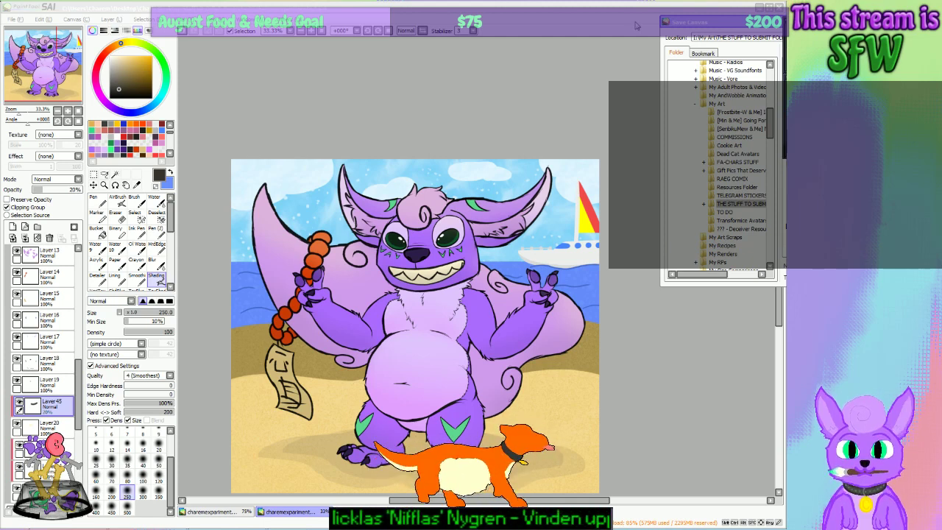
# Step: Return to the experiments list in the browser and find the 0-Series entry for 069 H. T
pyautogui.click(100, 519)
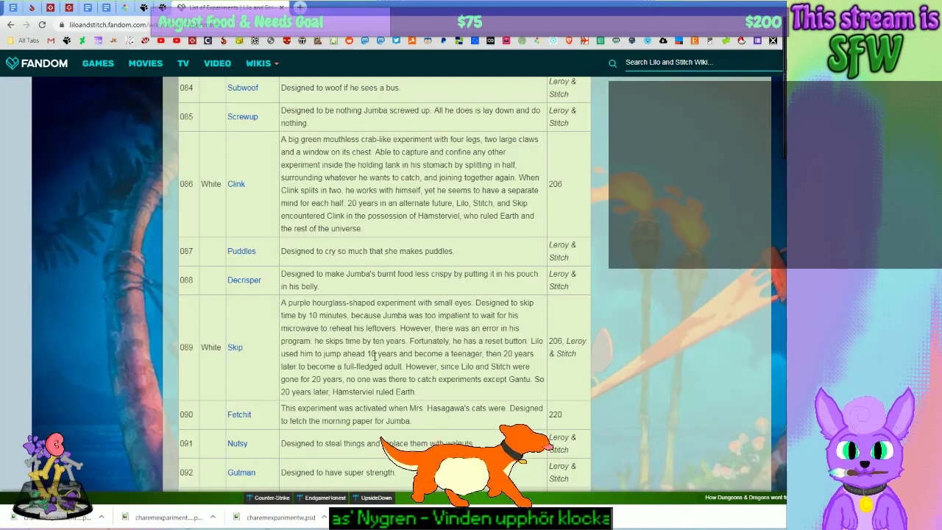
pyautogui.scroll(6, 402, 339)
pyautogui.scroll(4, 402, 339)
pyautogui.scroll(-2, 402, 339)
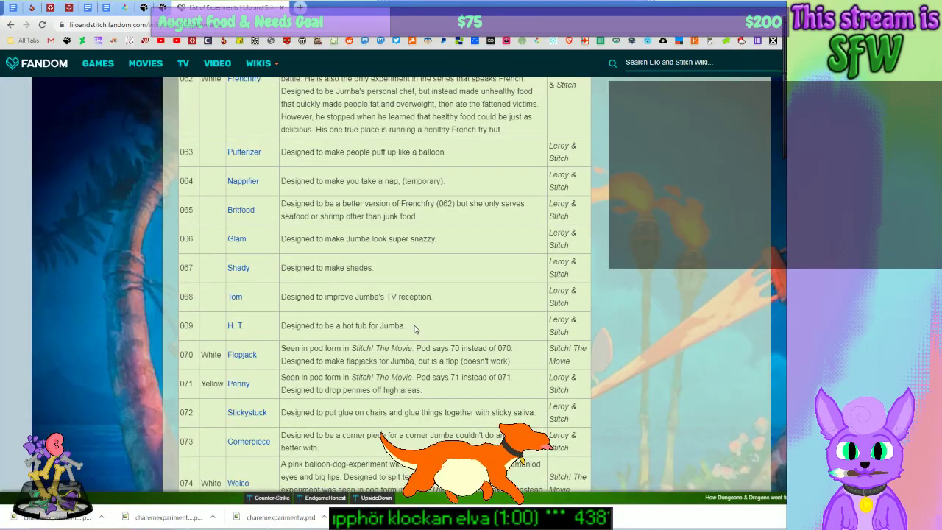
pyautogui.moveTo(405, 325); pyautogui.dragTo(309, 333)
# Step: Read the H. T. (069) article in a separate tab down to its gallery, closing that tab when done
pyautogui.middleClick(234, 325)
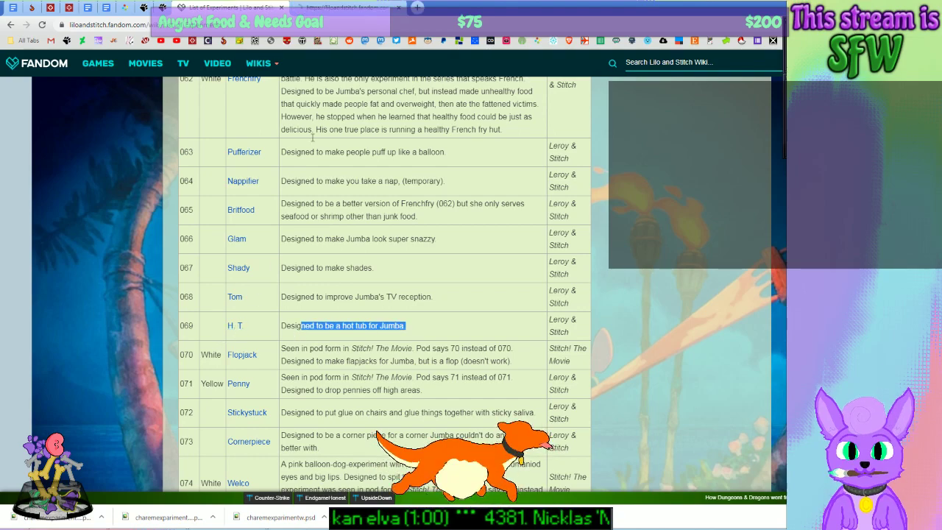
pyautogui.click(315, 6)
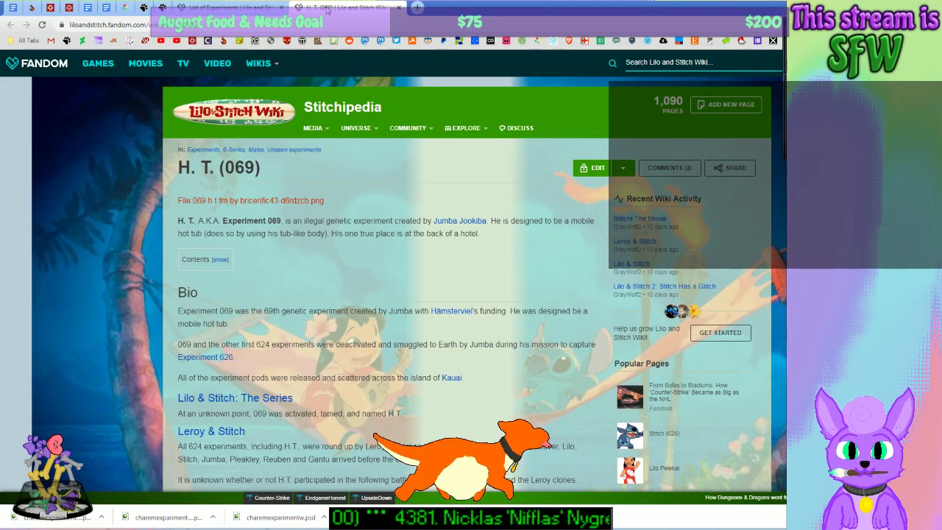
pyautogui.moveTo(361, 139)
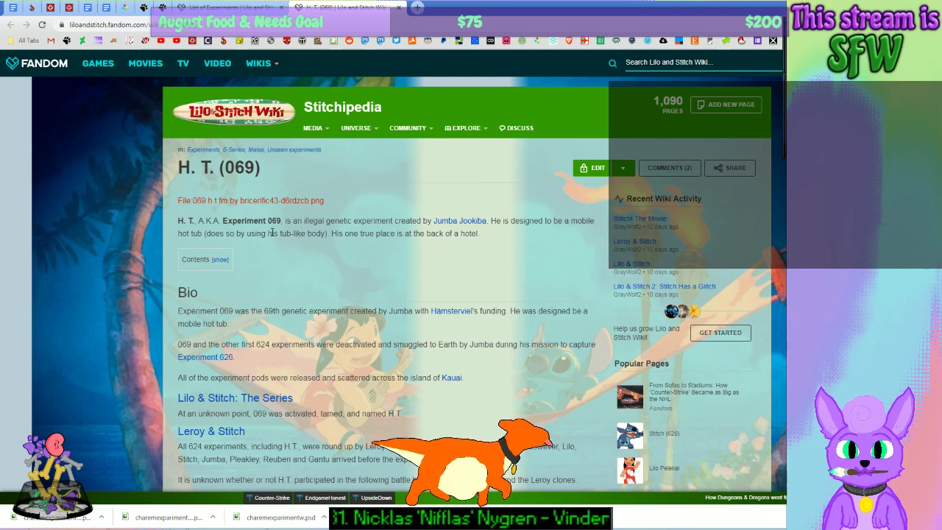
pyautogui.moveTo(273, 233); pyautogui.dragTo(340, 238)
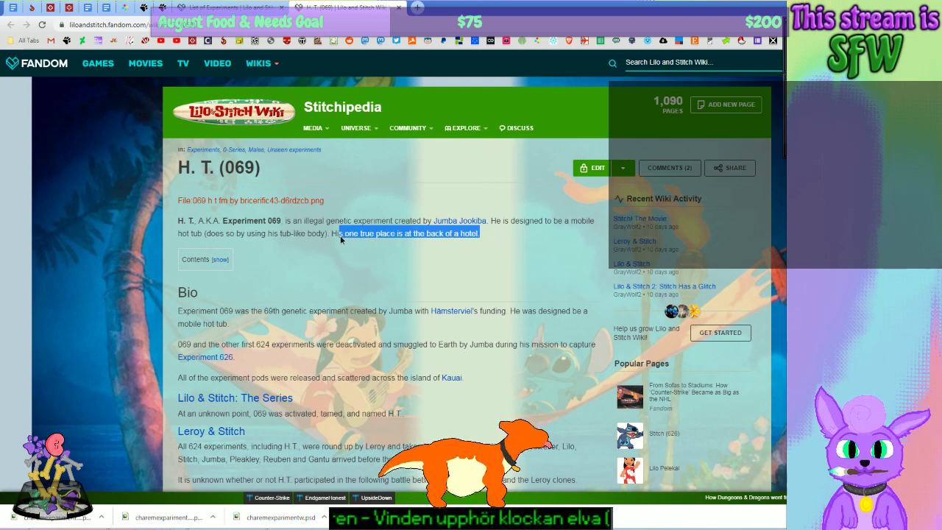
pyautogui.click(341, 237)
pyautogui.scroll(-5, 341, 236)
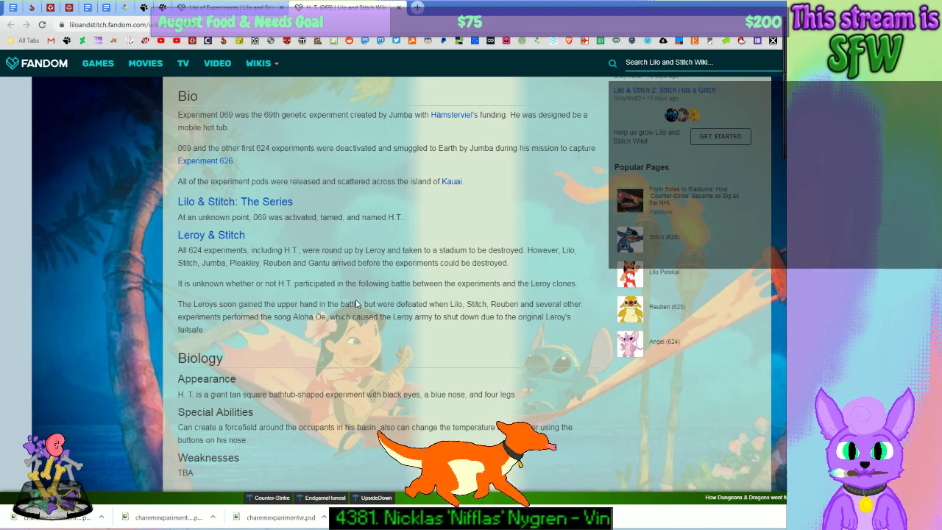
pyautogui.scroll(-5, 356, 303)
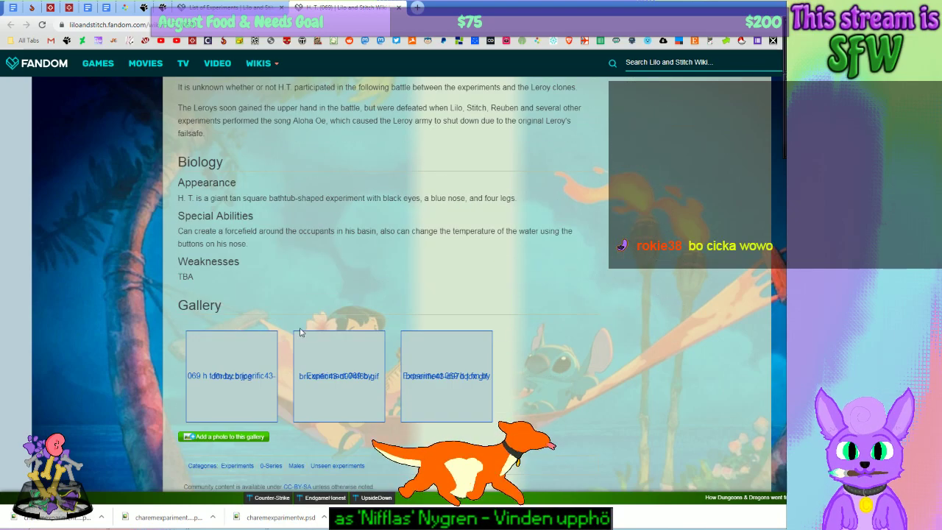
pyautogui.middleClick(358, 15)
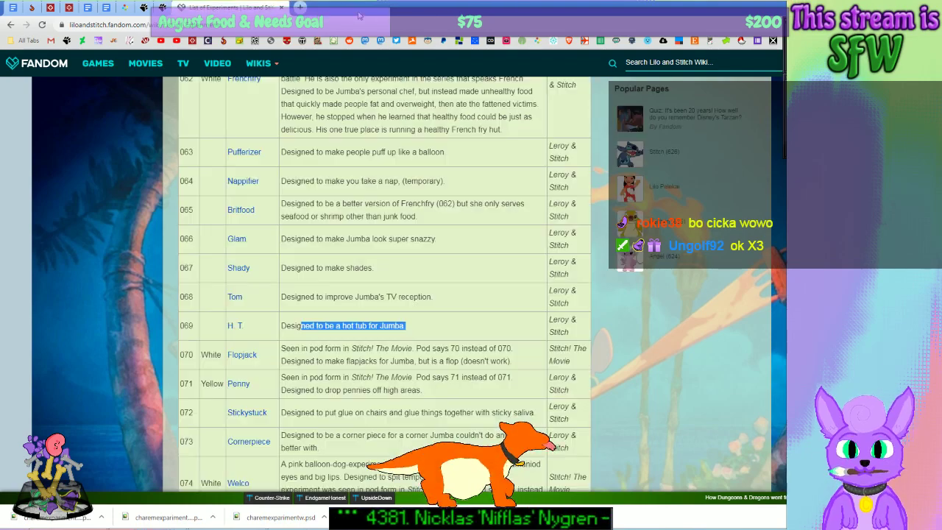
# Step: Open the FurAffinity userpage in a separate browser tab and search the site for "experiment 888"
pyautogui.hotkey('alt', 'Tab')
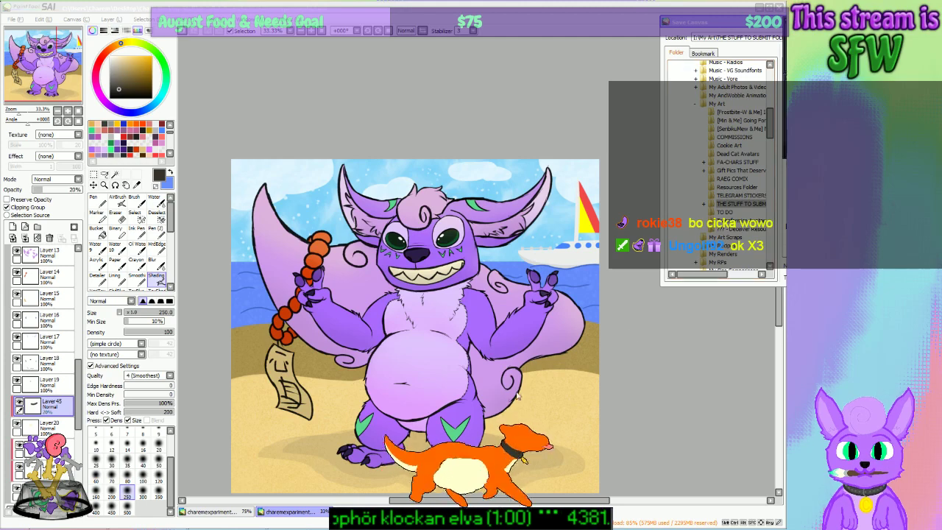
pyautogui.moveTo(471, 527)
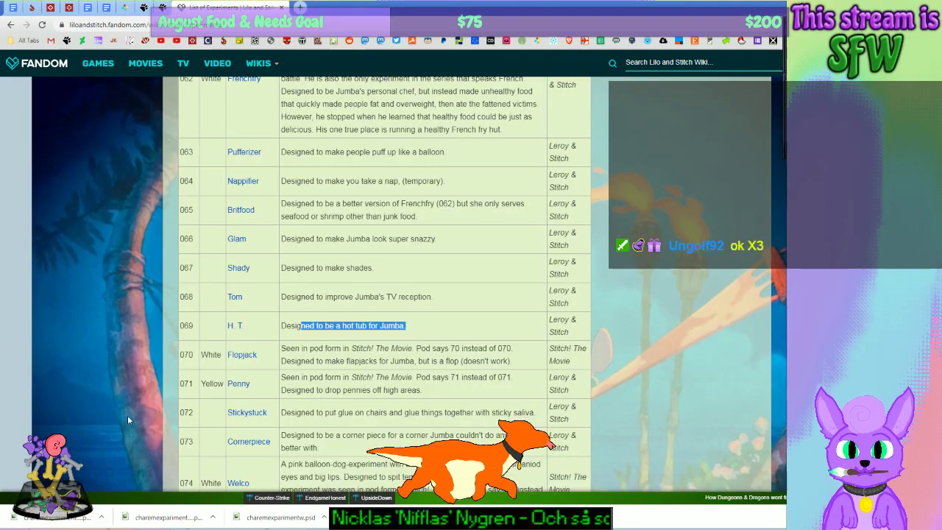
pyautogui.click(70, 519)
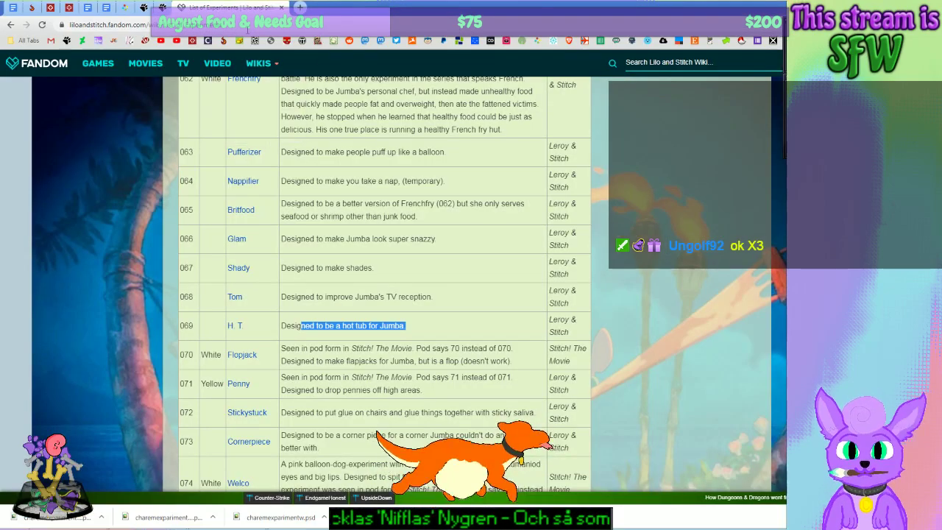
pyautogui.middleClick(67, 41)
pyautogui.click(338, 5)
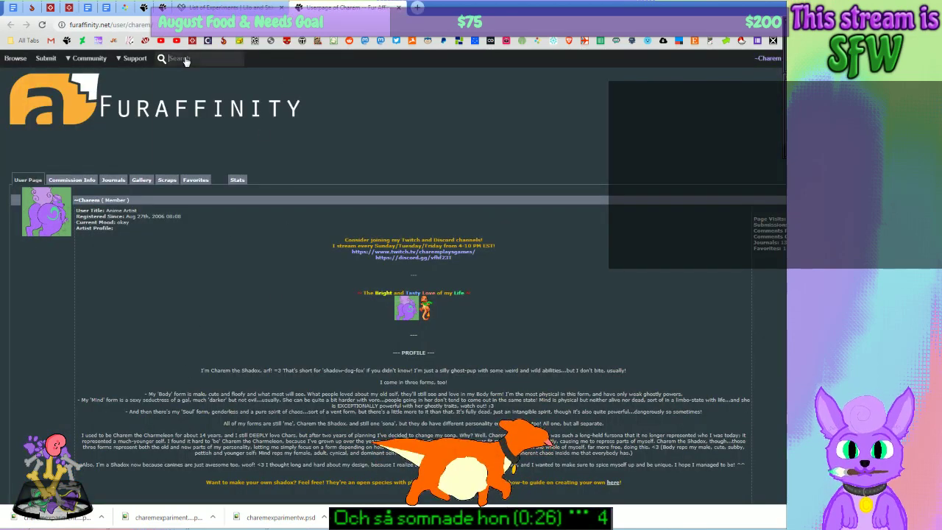
pyautogui.click(186, 59)
pyautogui.write('experiment')
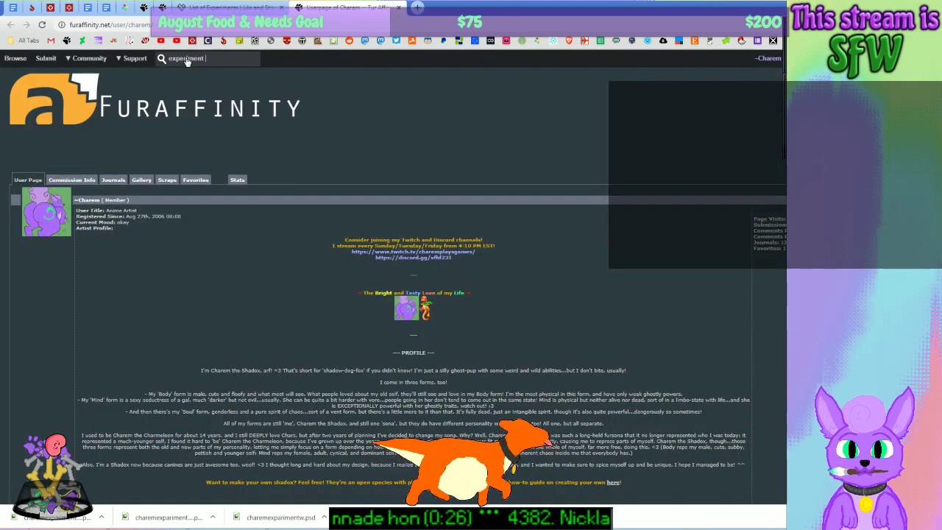
pyautogui.write(' 888')
pyautogui.press('Return')
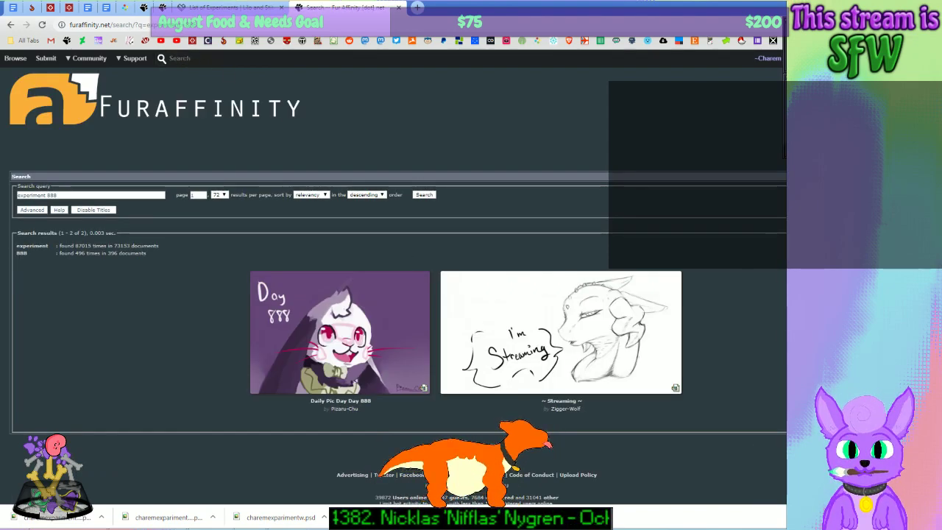
# Step: Switch to PaintTool SAI and save the canvas as a PNG ending in "Experiment 888.png" in THE STUFF TO SUBMIT FOLDER
pyautogui.click(147, 519)
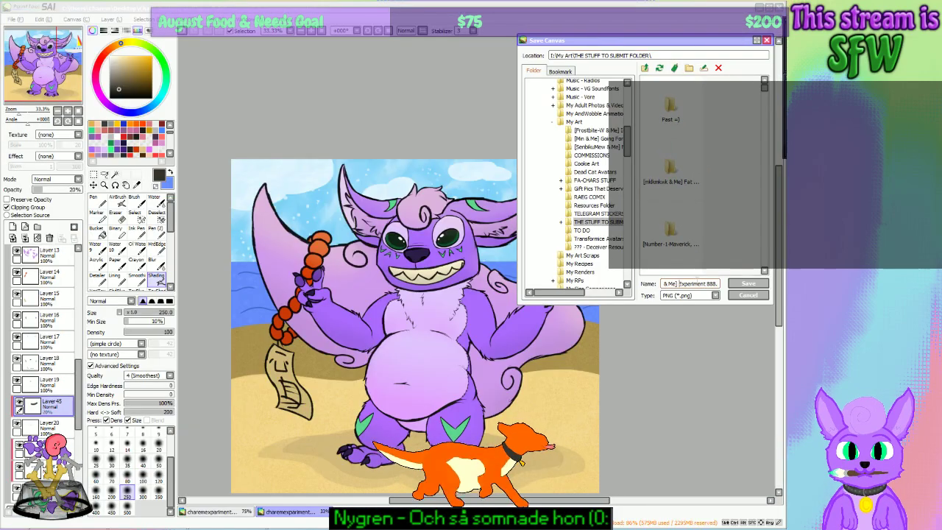
pyautogui.hotkey('ctrl', 'a')
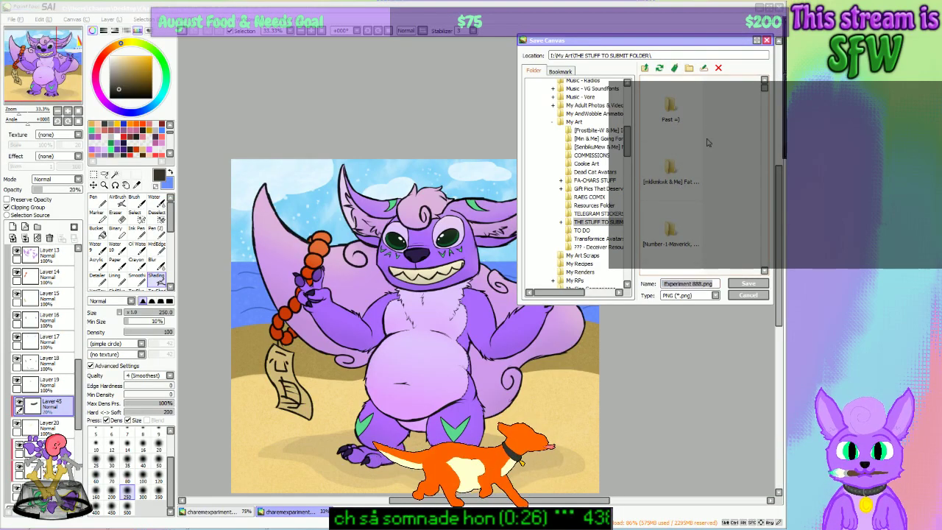
pyautogui.moveTo(657, 41); pyautogui.dragTo(802, 45)
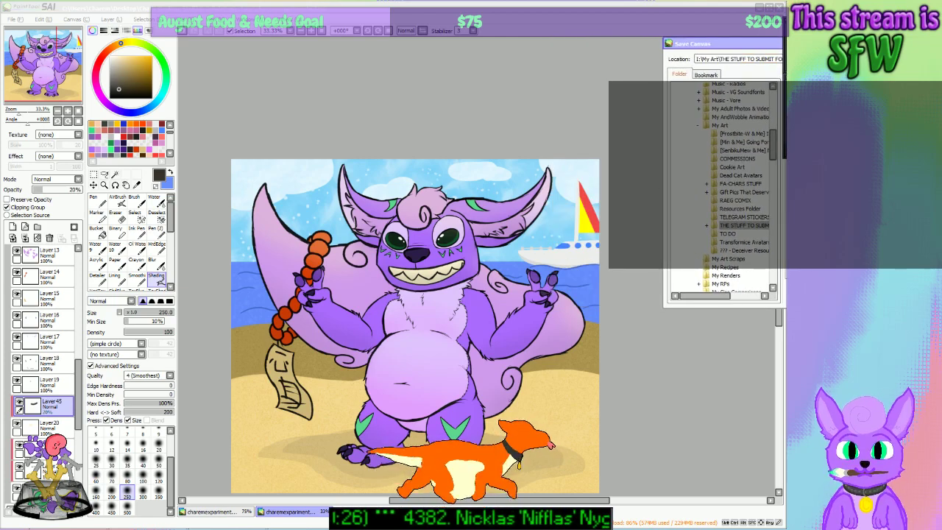
pyautogui.press('Return')
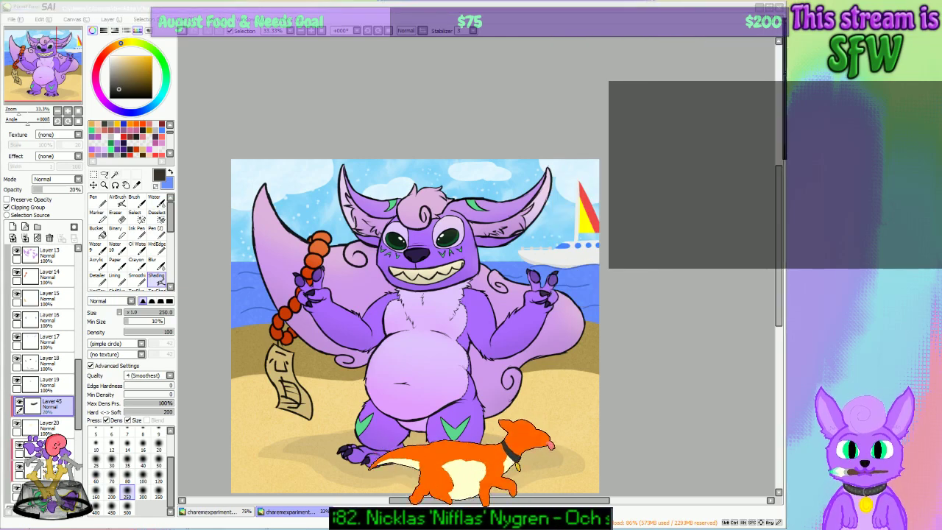
# Step: Start another export of the canvas and choose THE STUFF TO SUBMIT FOLDER under My Art as its location
pyautogui.click(758, 8)
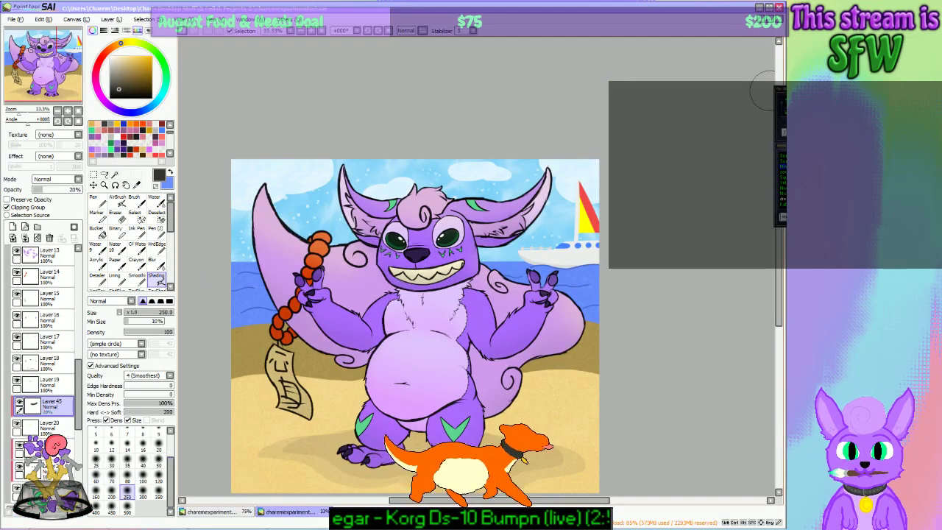
pyautogui.click(14, 19)
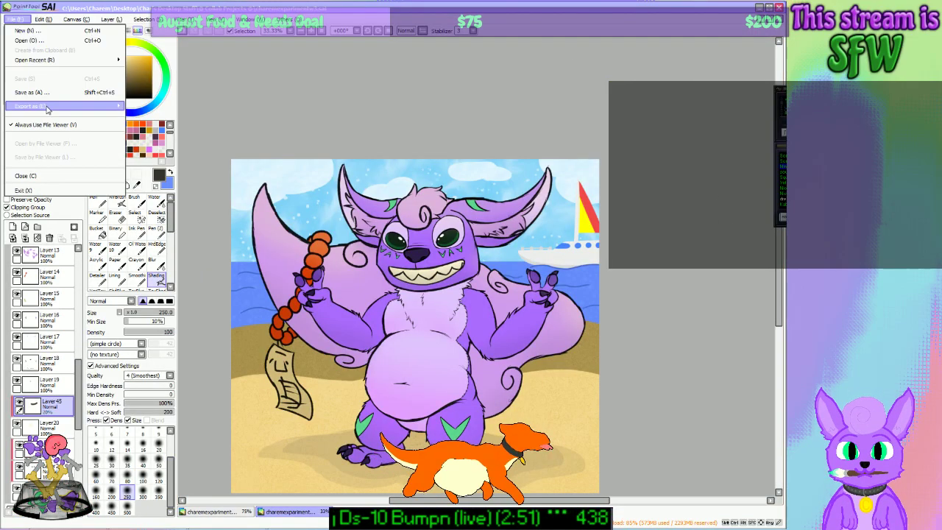
pyautogui.moveTo(90, 107)
pyautogui.click(160, 147)
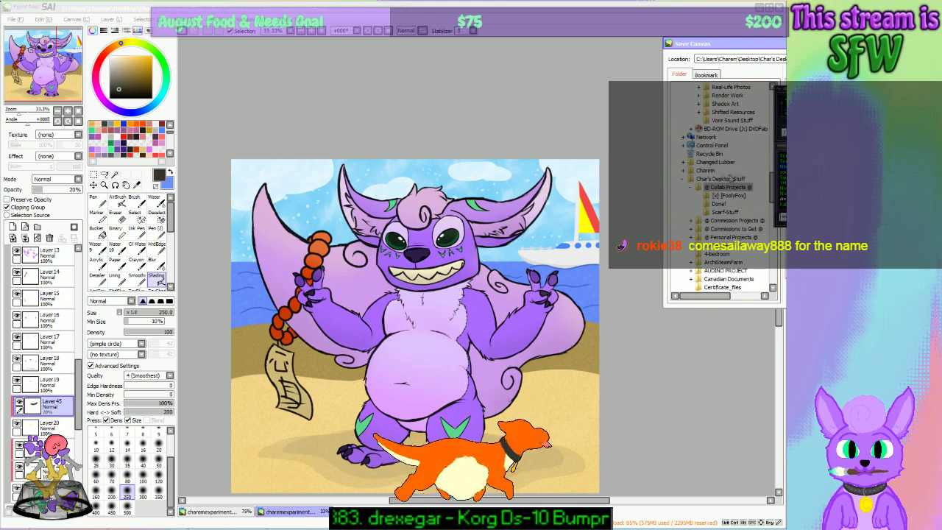
pyautogui.scroll(2, 769, 175)
pyautogui.scroll(7, 770, 174)
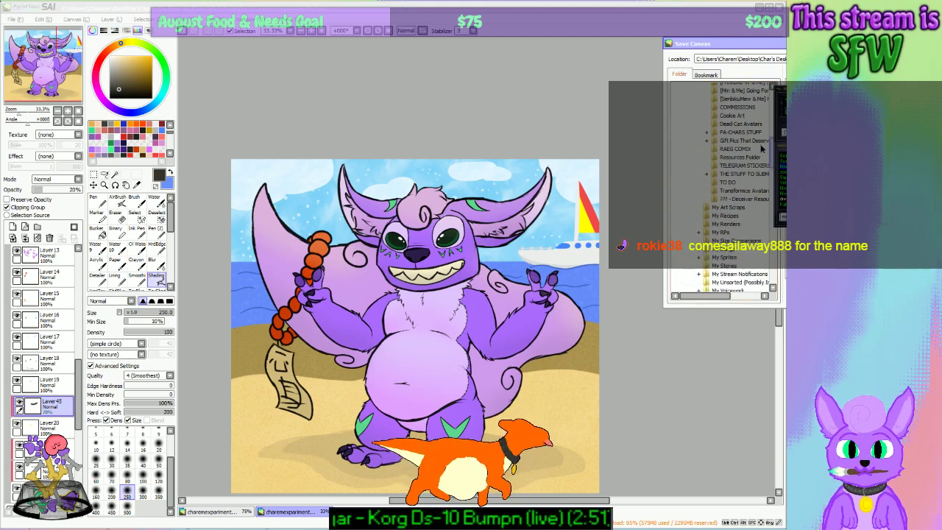
pyautogui.click(742, 174)
pyautogui.moveTo(771, 162)
pyautogui.mouseDown()
pyautogui.moveTo(770, 181)
pyautogui.moveTo(770, 159)
pyautogui.mouseUp()
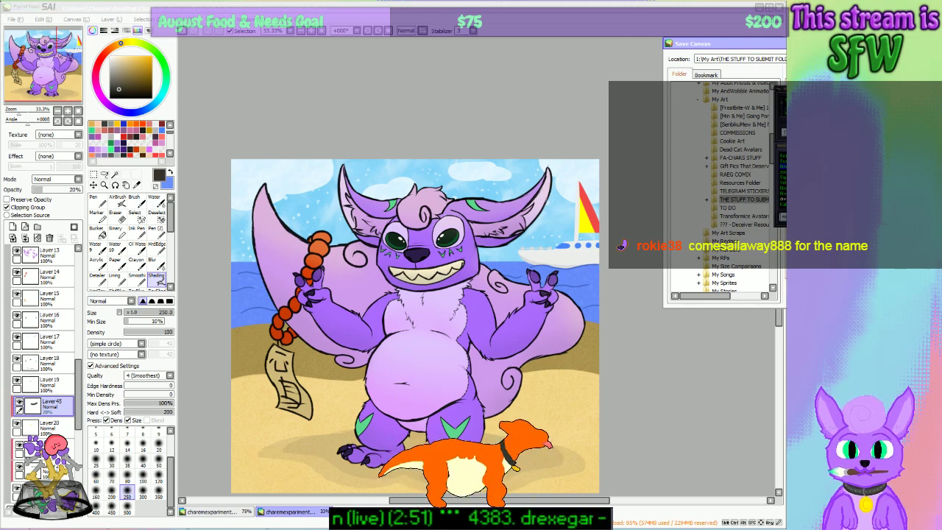
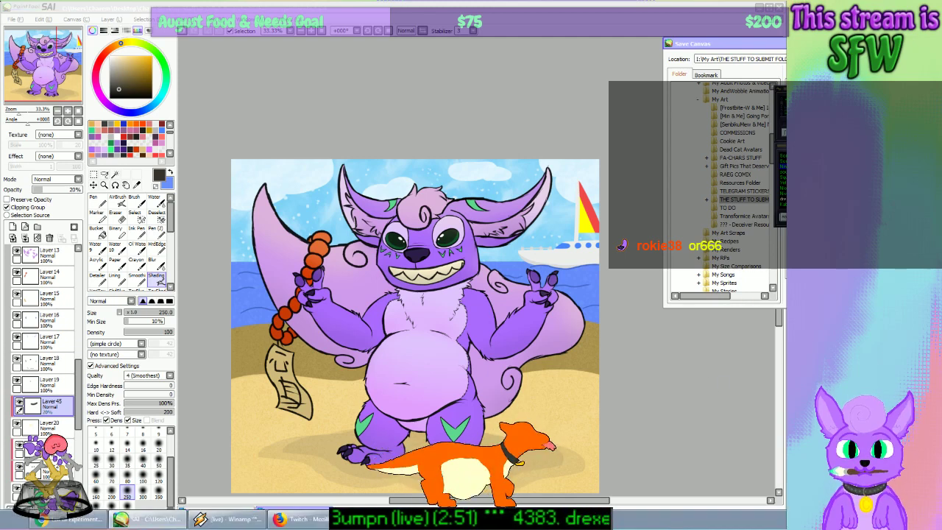
# Step: Switch to the browser and search Google for "english to hawaiian" in a new tab
pyautogui.click(62, 524)
pyautogui.click(300, 7)
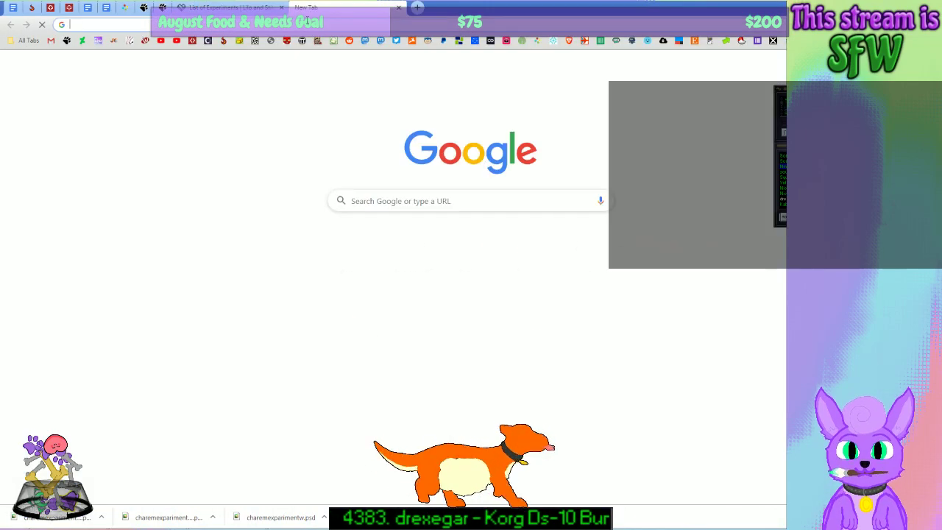
pyautogui.write('engli')
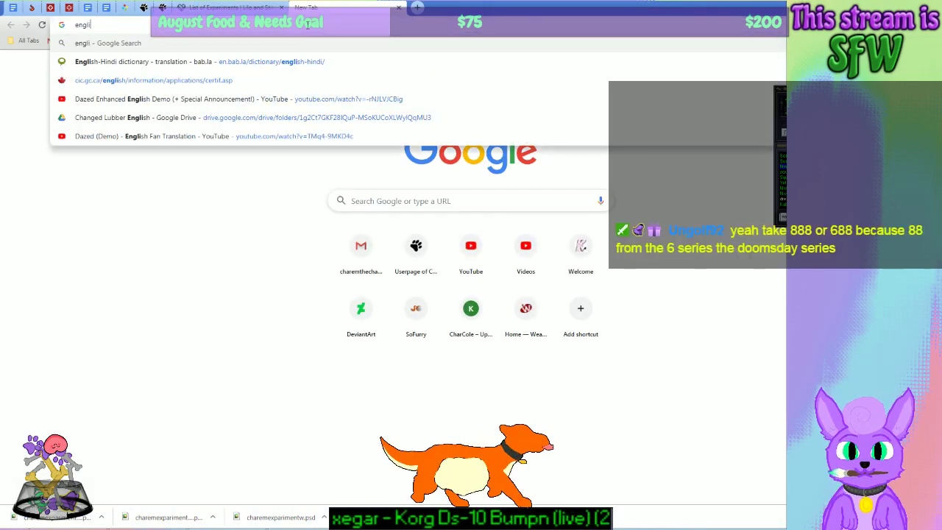
pyautogui.write('sh to hawaiian')
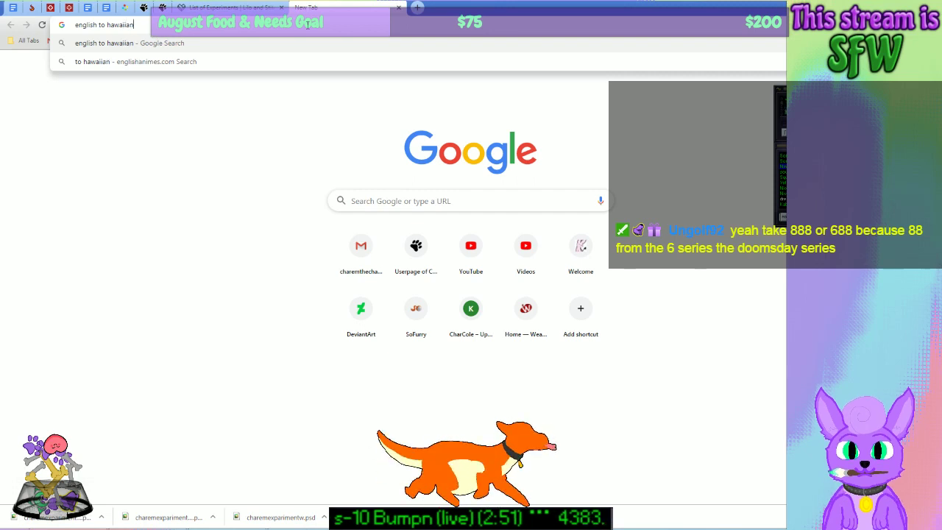
pyautogui.press('Return')
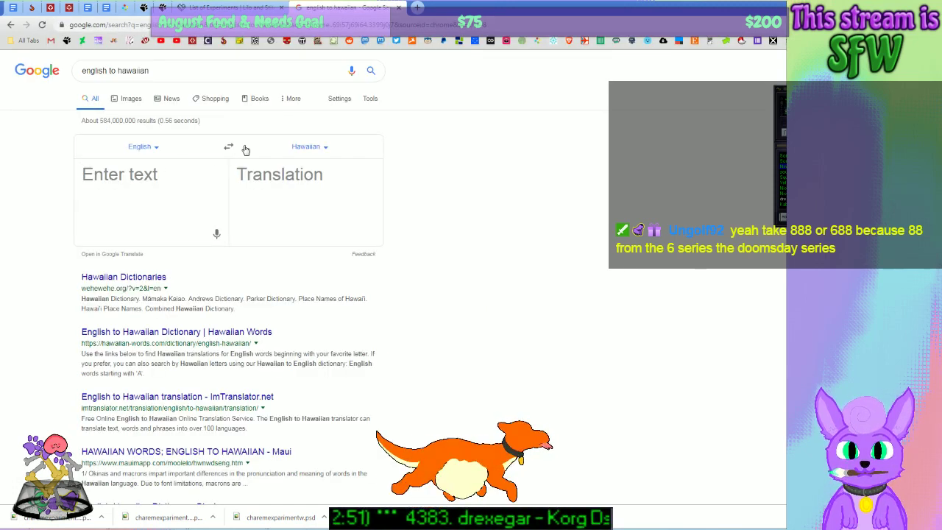
# Step: Translate "yum" and the suggested phrase "yummy in my tummy" from English to Hawaiian, and select the English phrase
pyautogui.write('yum')
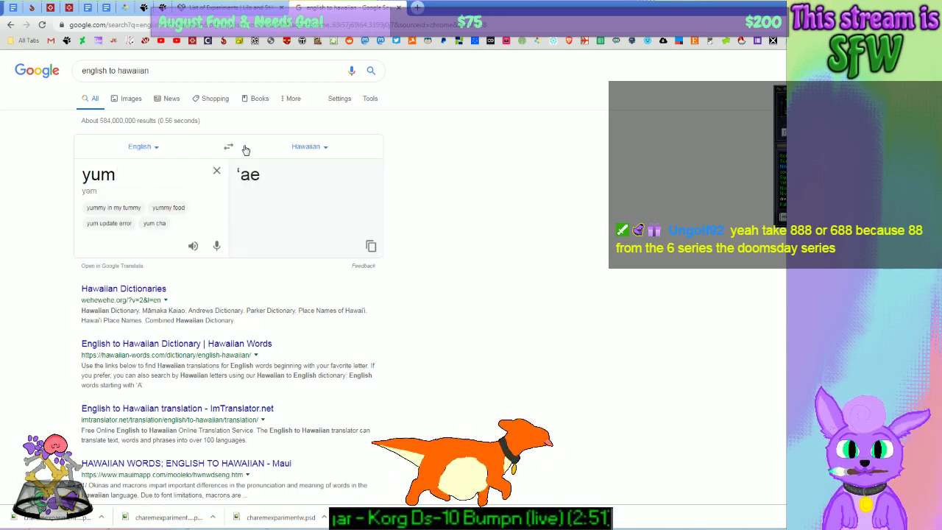
pyautogui.click(127, 206)
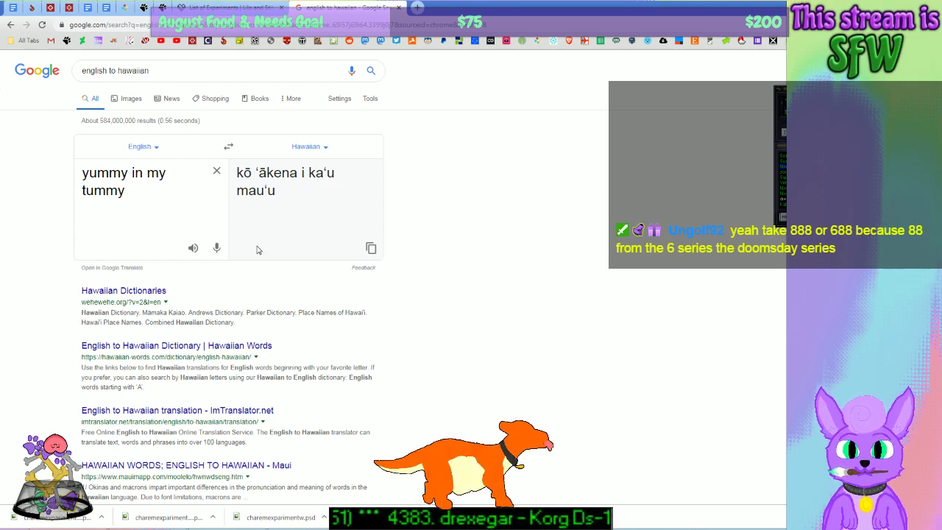
pyautogui.moveTo(250, 522)
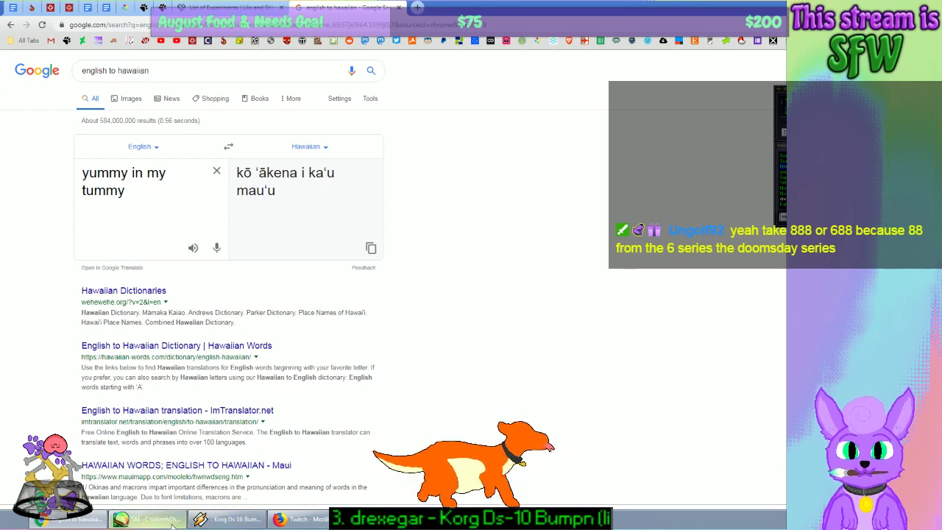
pyautogui.click(385, 519)
pyautogui.click(228, 518)
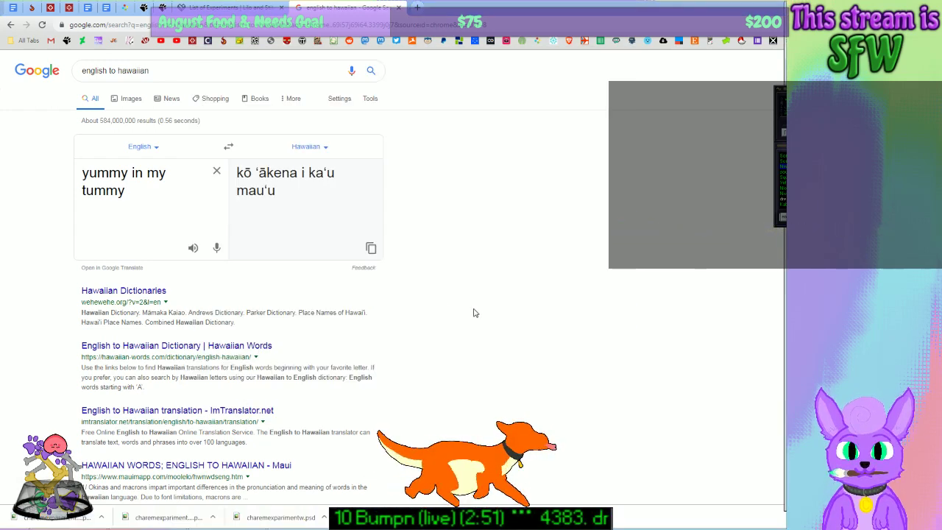
pyautogui.moveTo(135, 196); pyautogui.dragTo(70, 166)
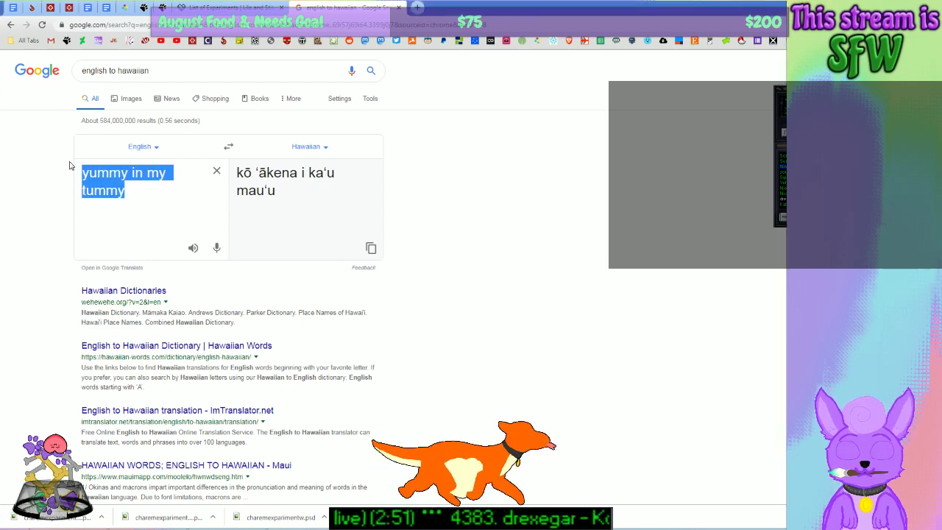
pyautogui.moveTo(300, 521)
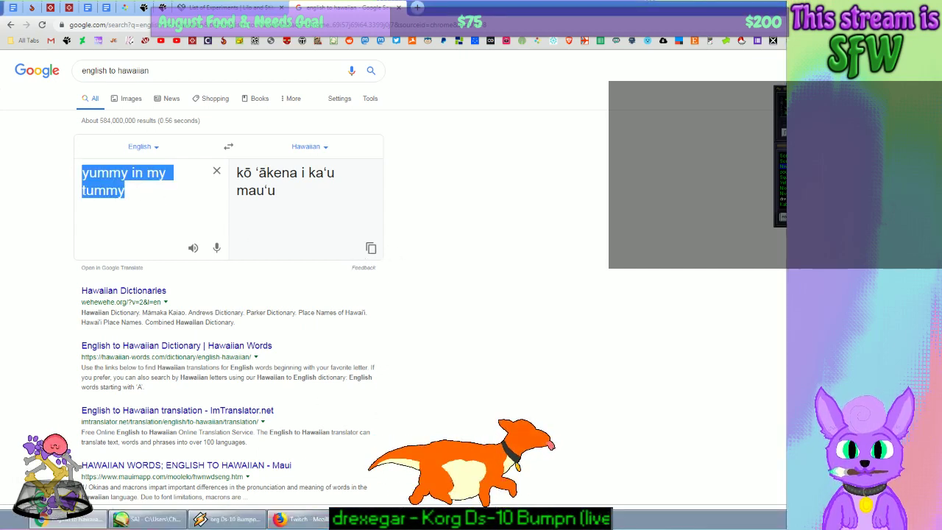
pyautogui.click(228, 519)
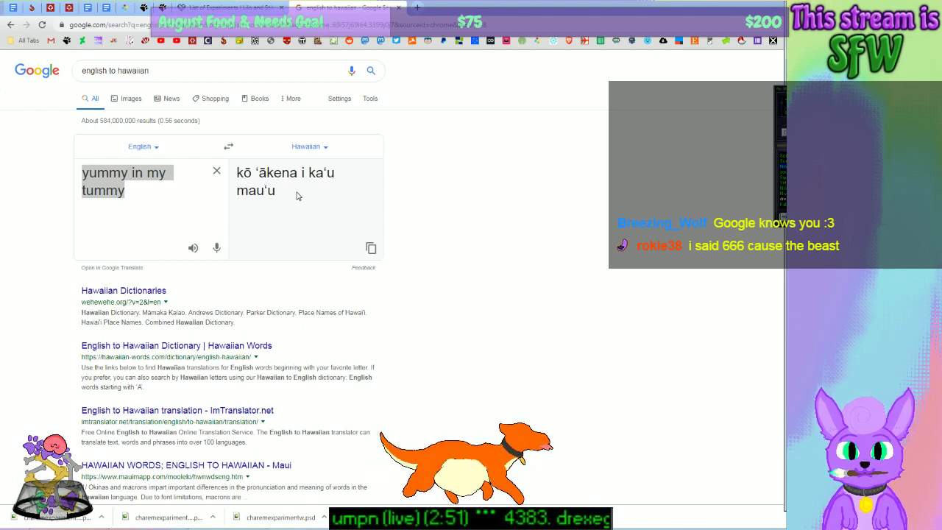
pyautogui.click(169, 186)
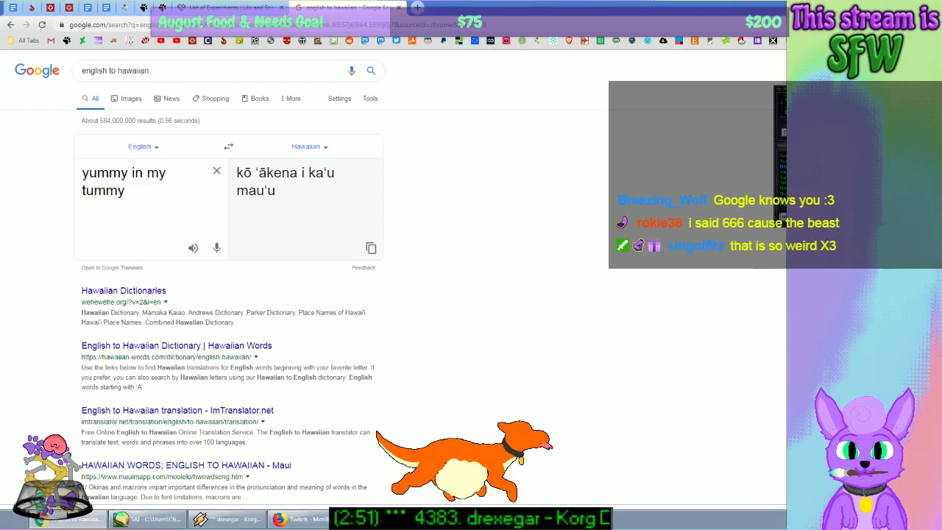
pyautogui.click(300, 518)
pyautogui.hotkey('alt', 'Tab')
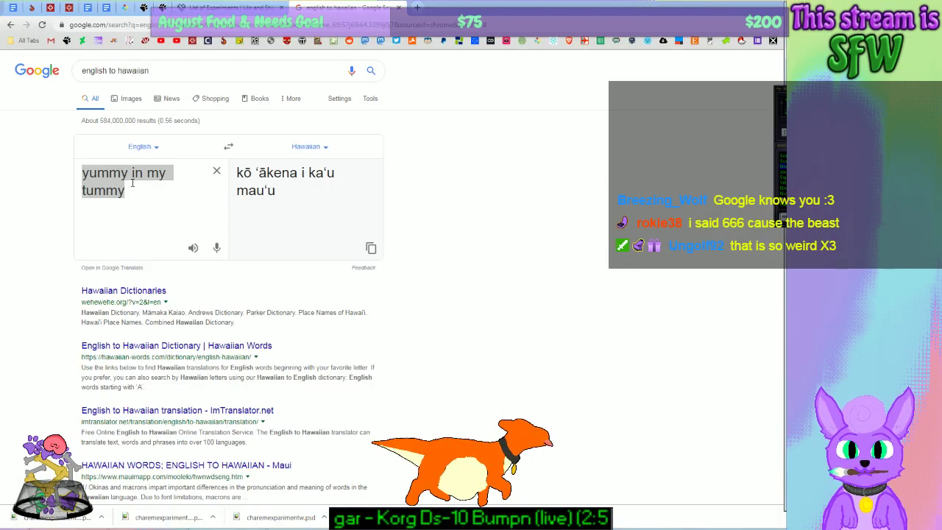
# Step: Shorten the English text to "yummy", translate the suggested phrase "yummy treat" and select its Hawaiian translation
pyautogui.moveTo(130, 185); pyautogui.dragTo(127, 174)
pyautogui.press('BackSpace')
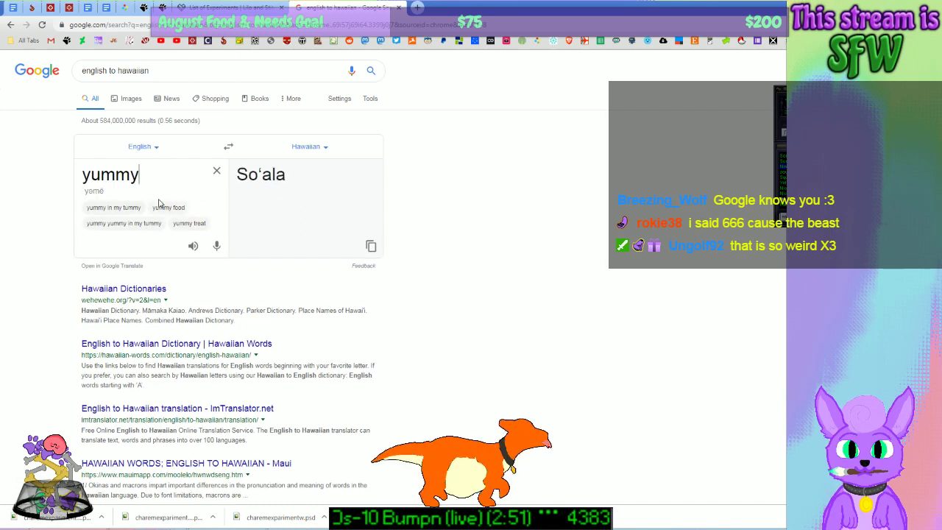
pyautogui.click(189, 224)
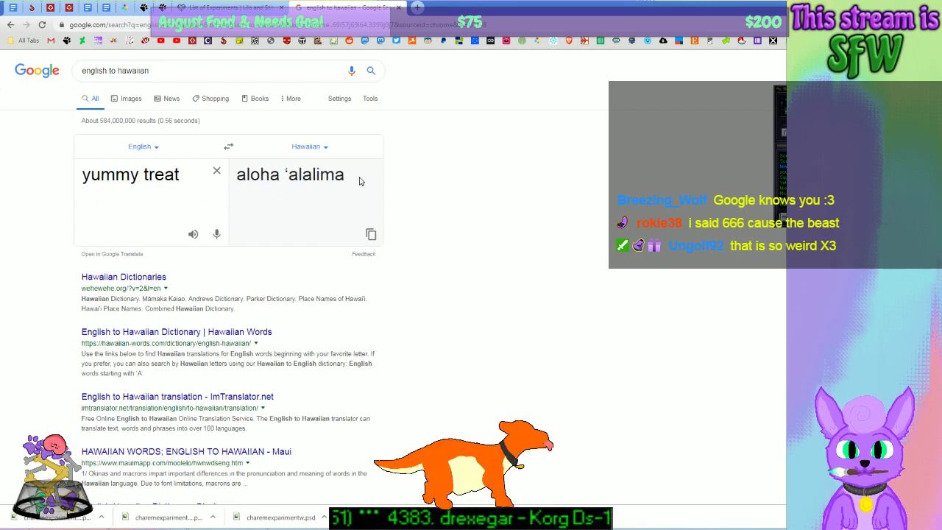
pyautogui.moveTo(360, 181); pyautogui.dragTo(233, 177)
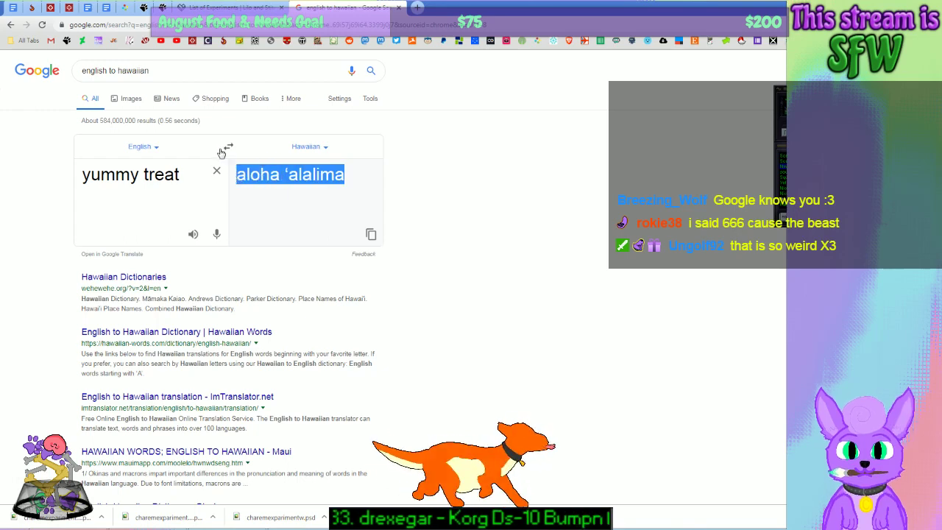
# Step: Swap the translation direction between English and Hawaiian repeatedly to see how the "yummy treat" translation changes
pyautogui.click(228, 147)
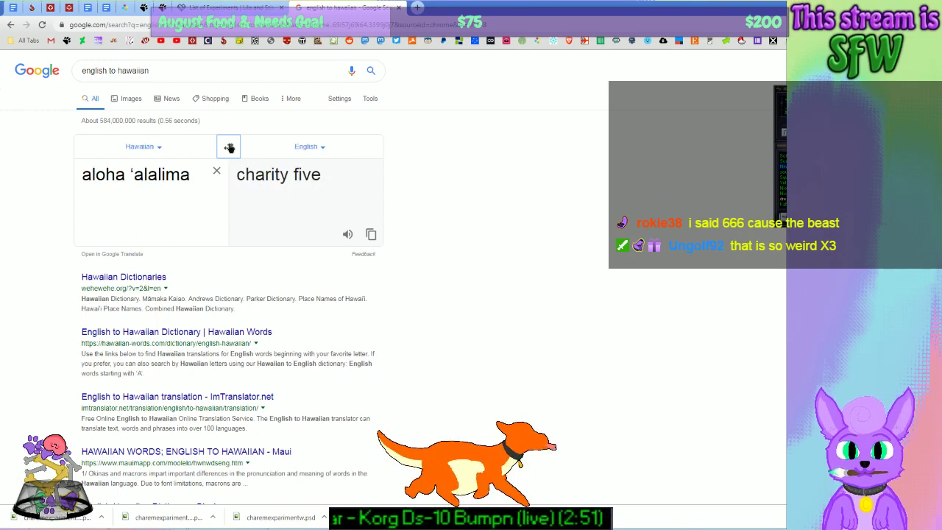
pyautogui.click(229, 147)
pyautogui.click(227, 149)
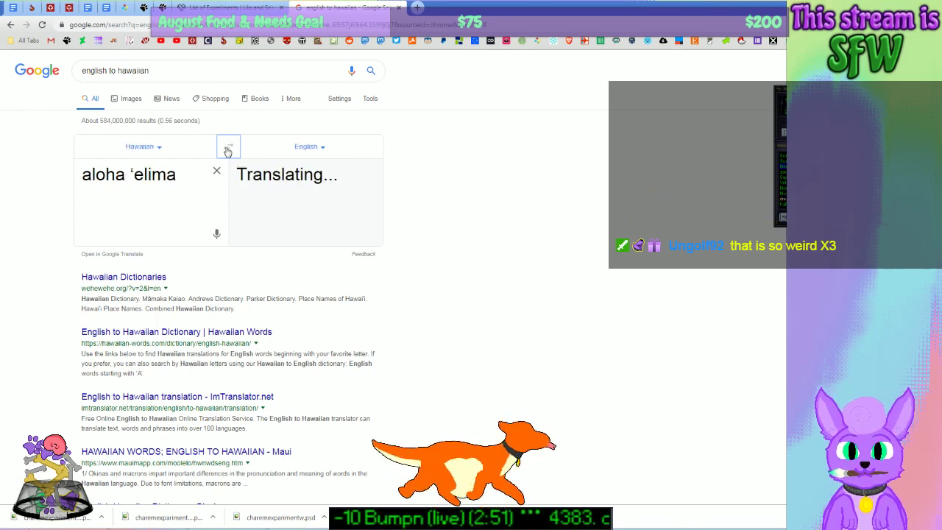
pyautogui.click(228, 149)
pyautogui.click(228, 149)
pyautogui.click(228, 149)
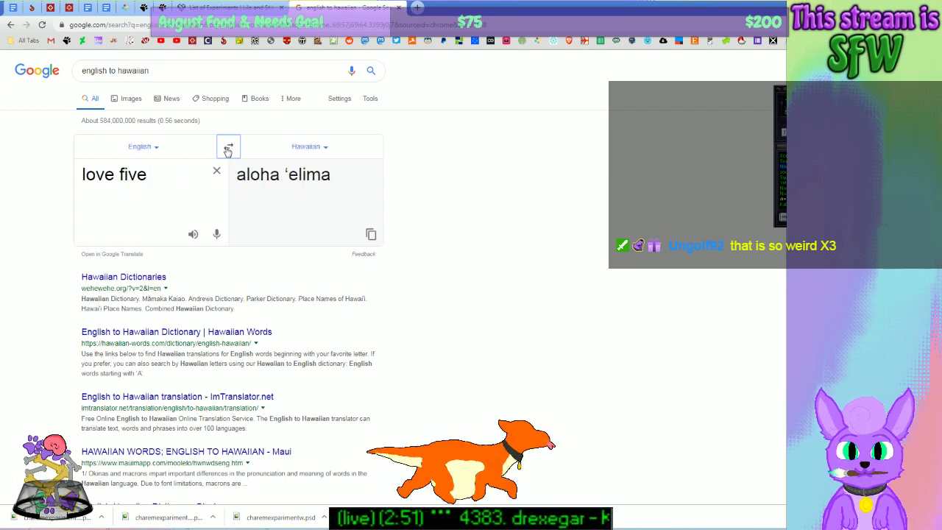
pyautogui.click(228, 149)
pyautogui.click(229, 148)
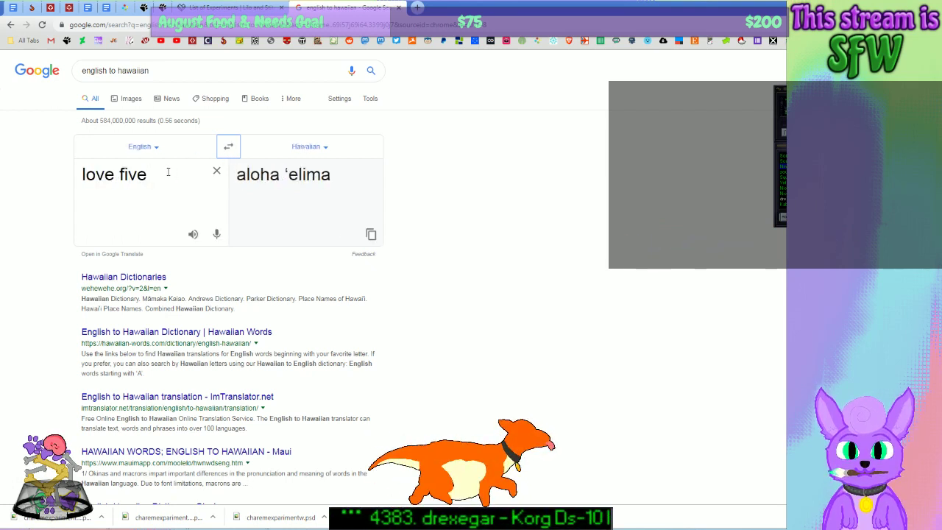
# Step: Translate "tasty" from English to Hawaiian, select the result and swap the languages back and forth
pyautogui.tripleClick(167, 172)
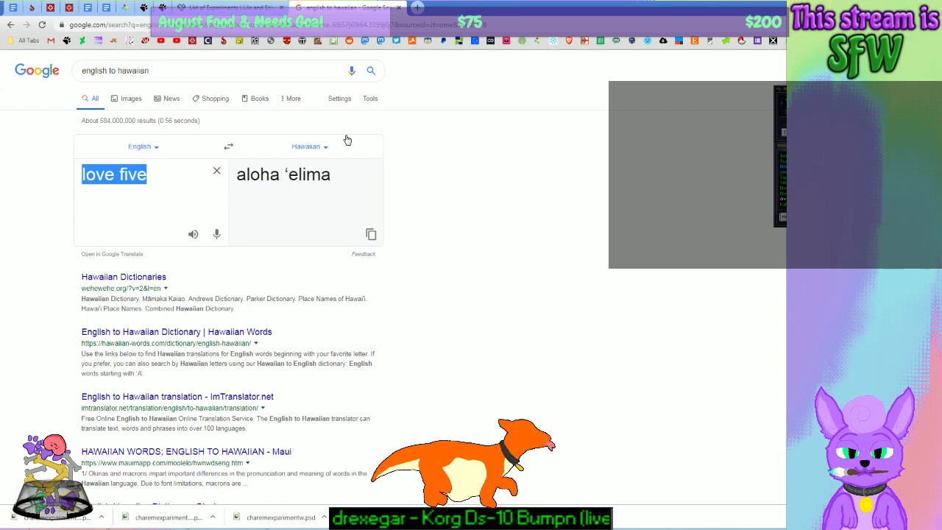
pyautogui.write('tasty')
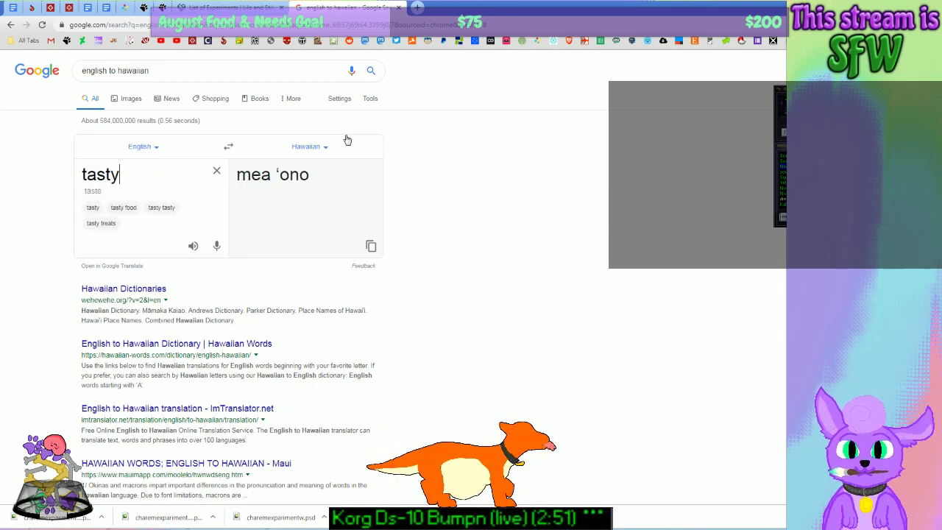
pyautogui.moveTo(329, 175); pyautogui.dragTo(234, 174)
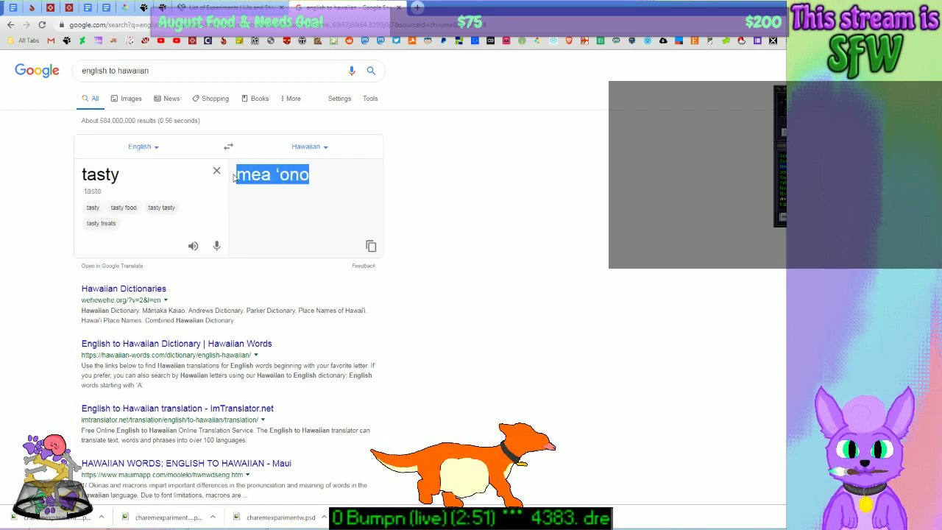
pyautogui.click(228, 145)
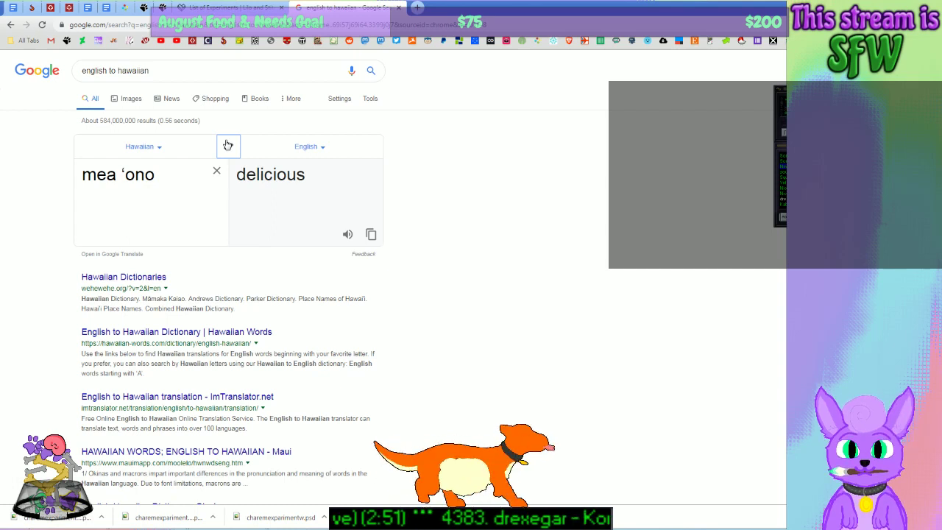
pyautogui.click(228, 146)
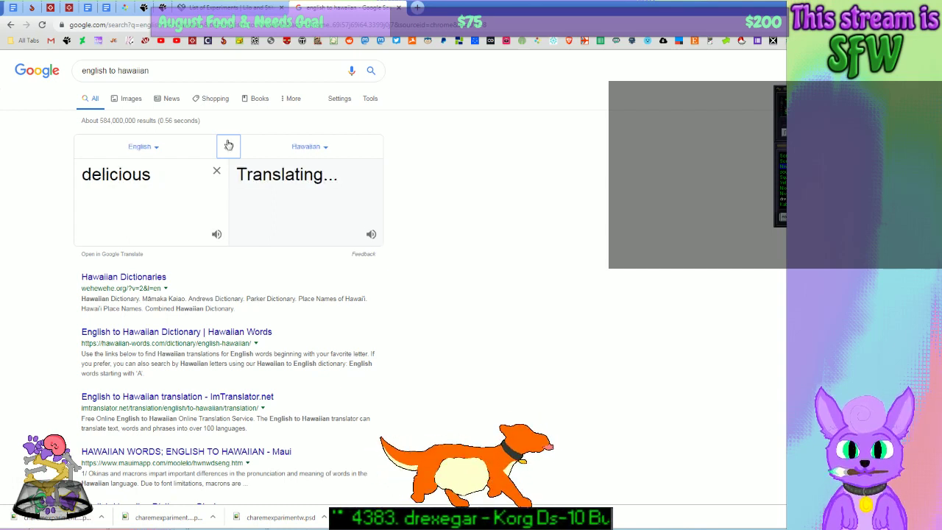
# Step: Translate the suggested phrase "delicious meal" to Hawaiian and swap the languages repeatedly to compare the translations
pyautogui.moveTo(159, 175); pyautogui.dragTo(84, 173)
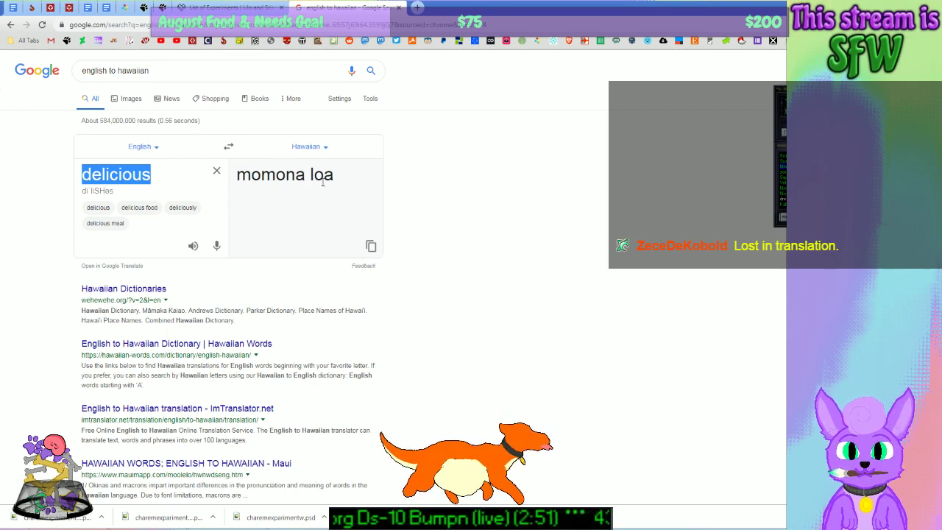
pyautogui.click(110, 225)
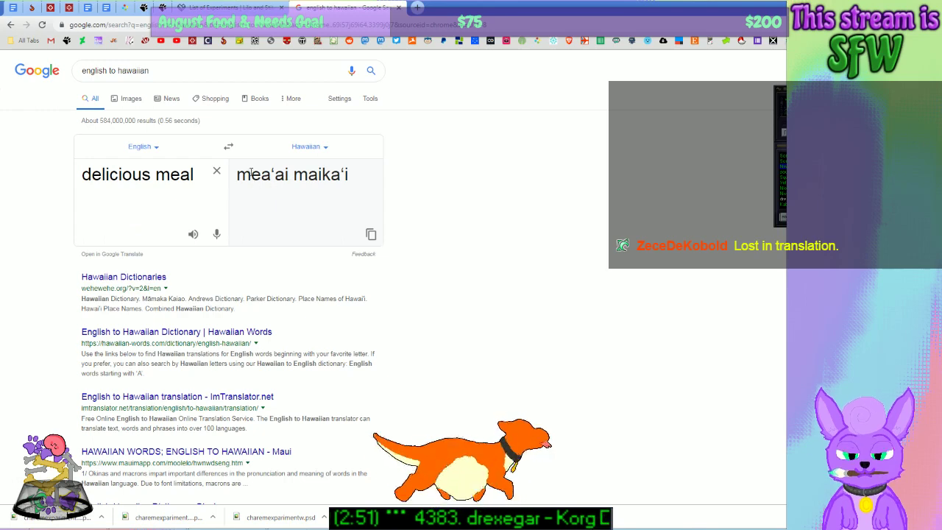
pyautogui.click(232, 150)
pyautogui.click(230, 150)
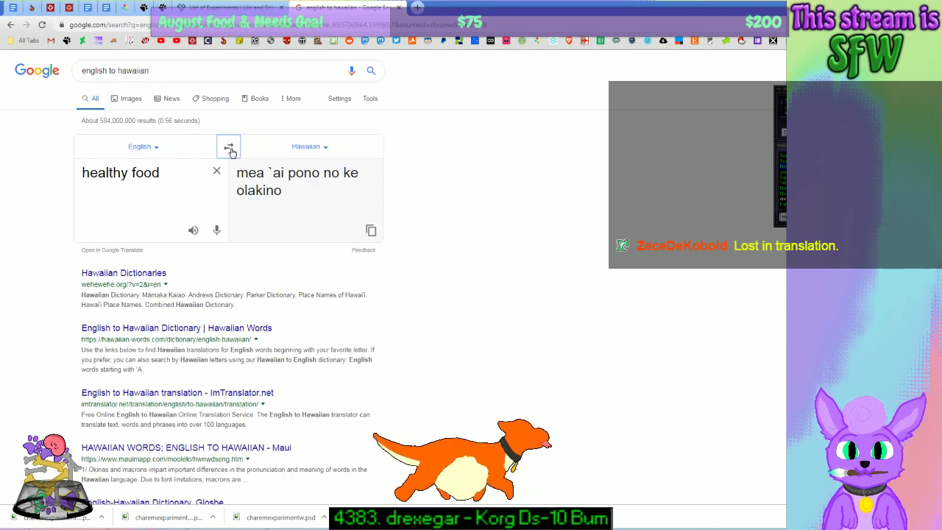
pyautogui.click(230, 150)
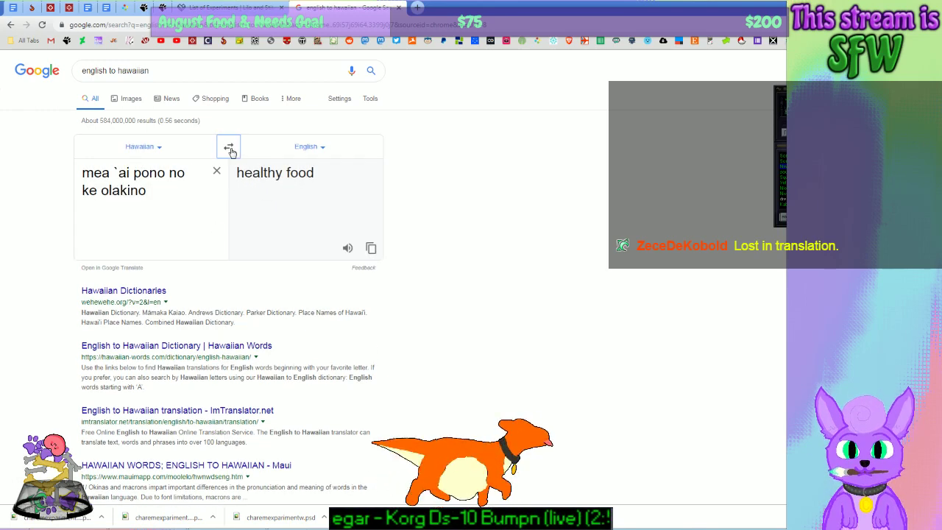
pyautogui.click(230, 150)
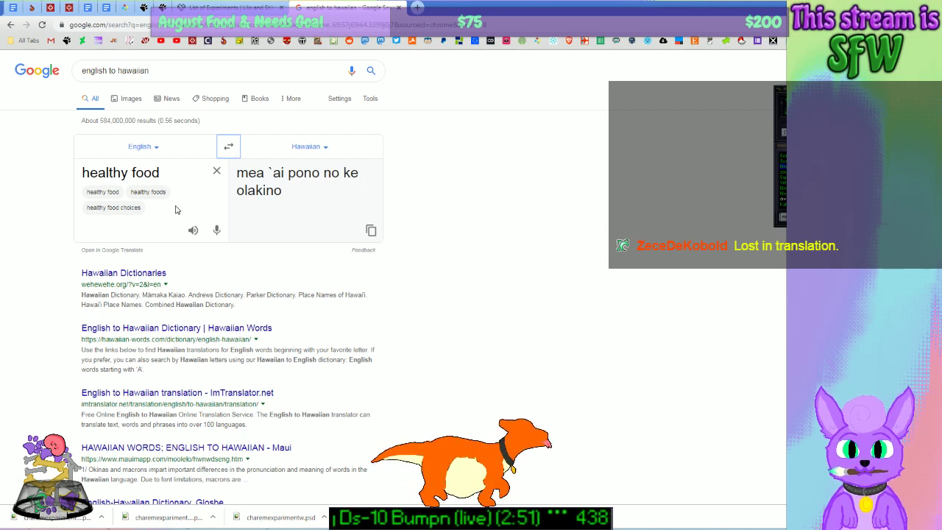
# Step: Clear the translator, enter "tasty" again and swap the languages to Hawaiian and back to English
pyautogui.click(216, 171)
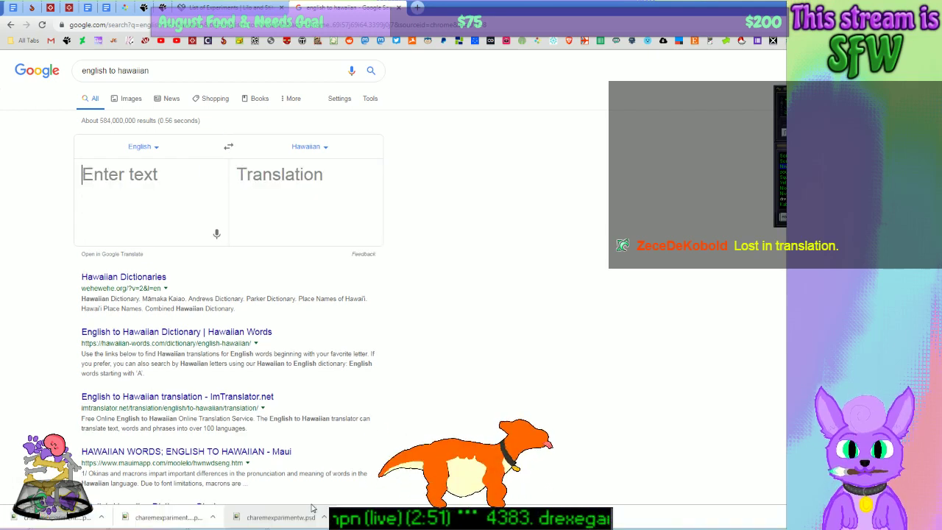
pyautogui.moveTo(155, 521)
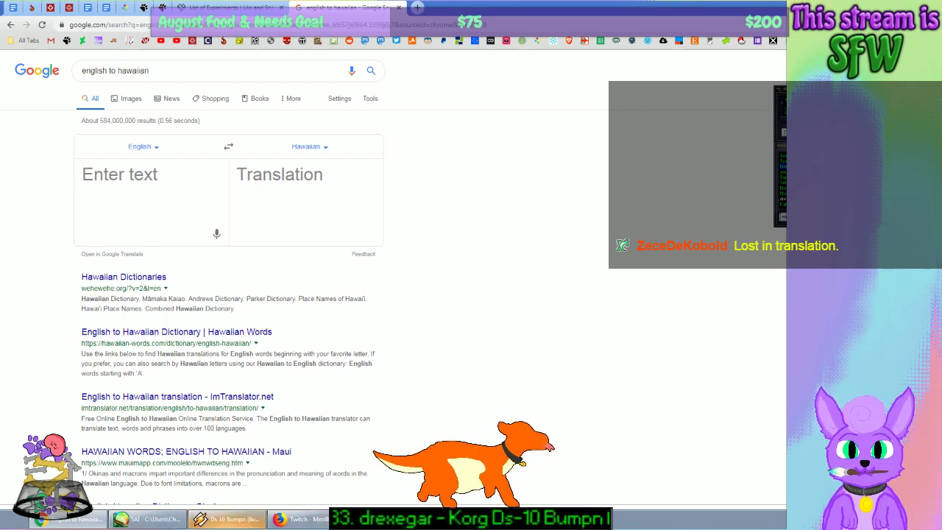
pyautogui.write('tasty')
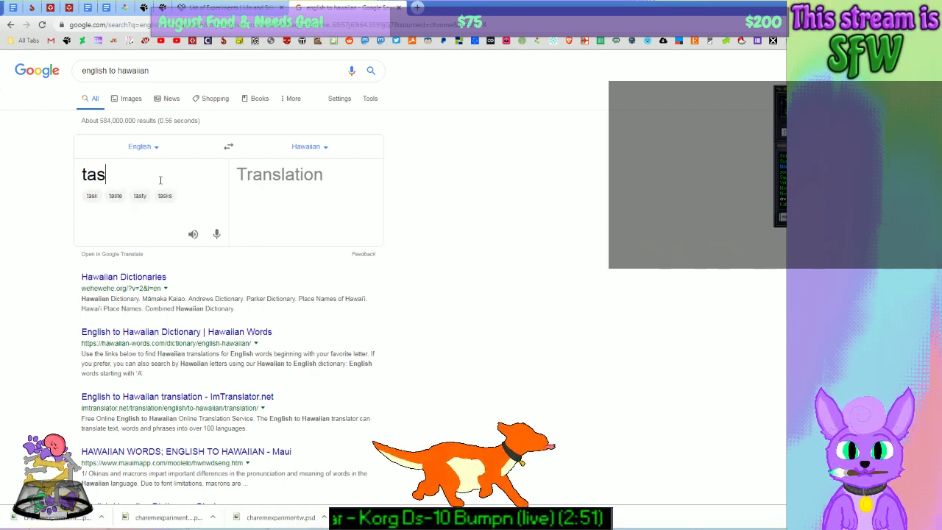
pyautogui.click(229, 148)
pyautogui.click(228, 148)
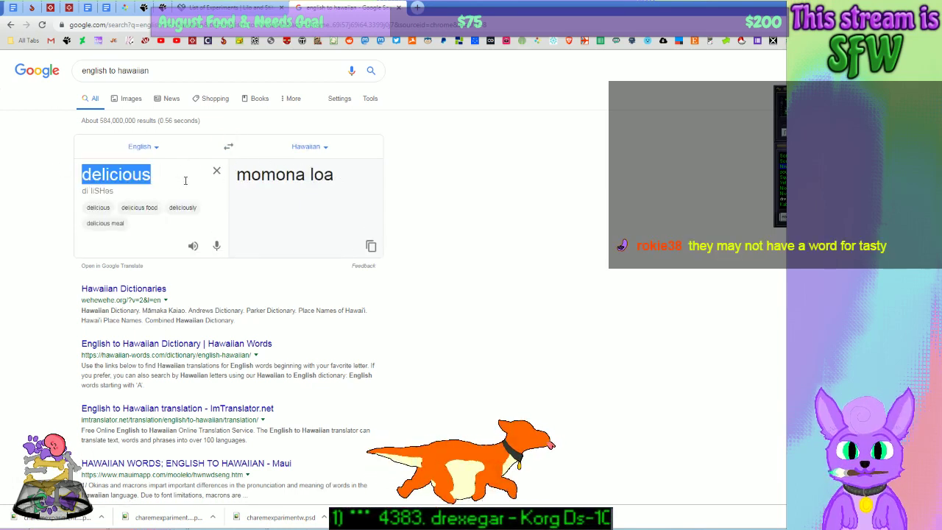
# Step: Replace the English text with "tasty", choose the suggestion "tasty tasty" and check its Hawaiian translation in both directions
pyautogui.write('tasty')
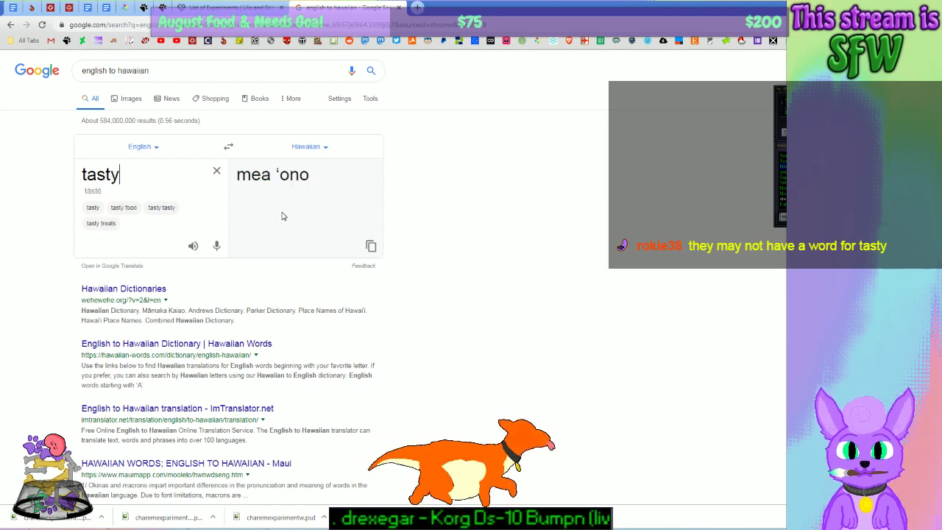
pyautogui.click(161, 208)
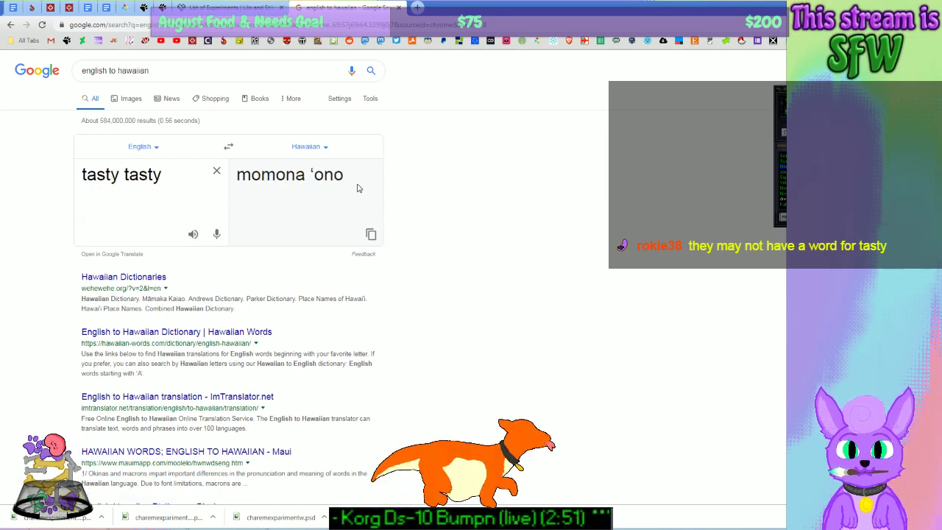
pyautogui.moveTo(355, 179); pyautogui.dragTo(237, 177)
pyautogui.click(228, 148)
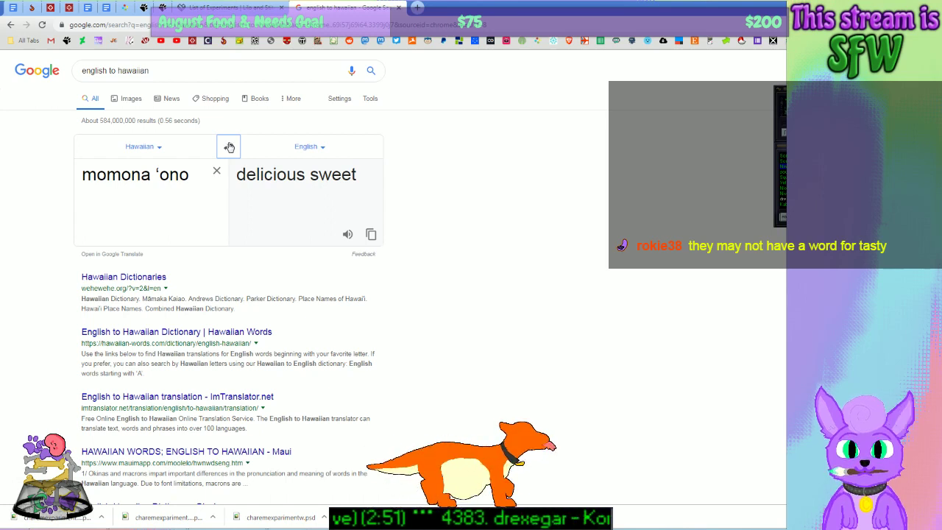
pyautogui.click(229, 148)
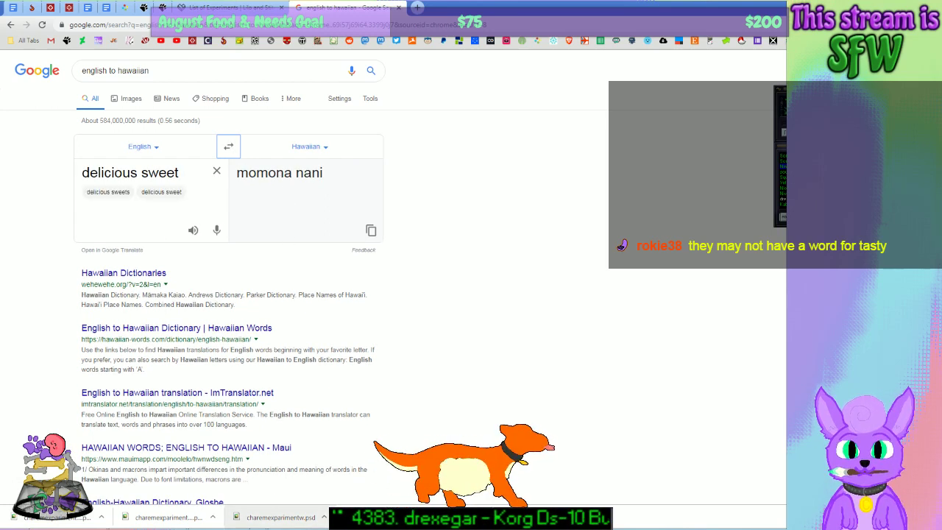
# Step: Replace "delicious sweet" with "tasty" and choose the suggested phrase "tasty tasty" to restore its Hawaiian translation
pyautogui.tripleClick(174, 179)
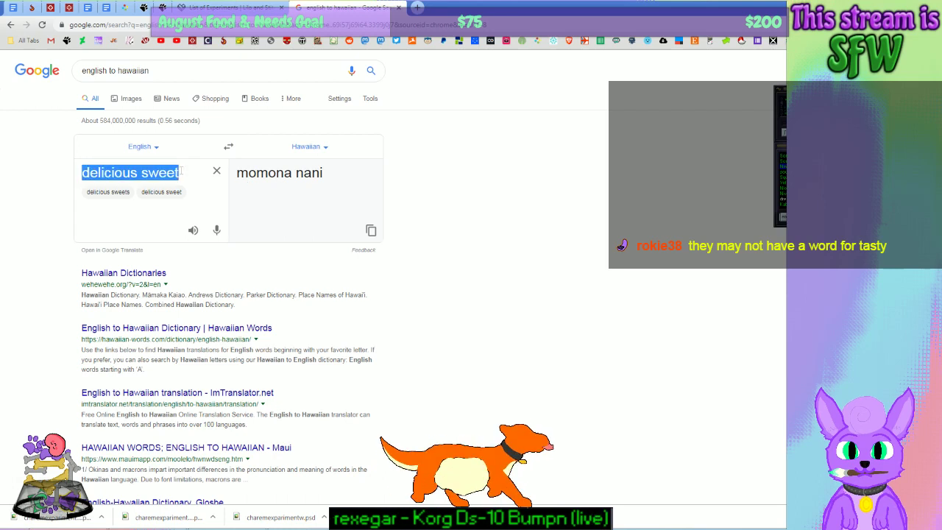
pyautogui.write("momona 'ono")
pyautogui.hotkey('ctrl', 'z')
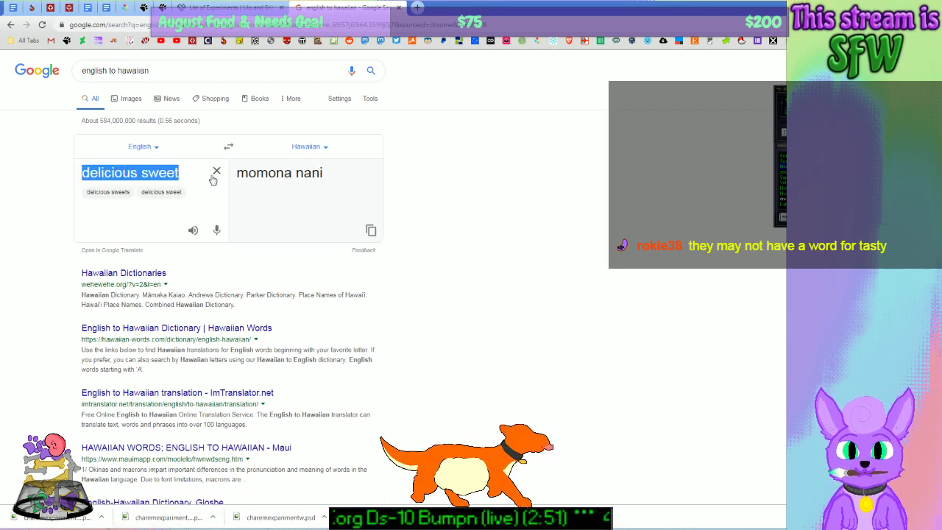
pyautogui.write('tasty')
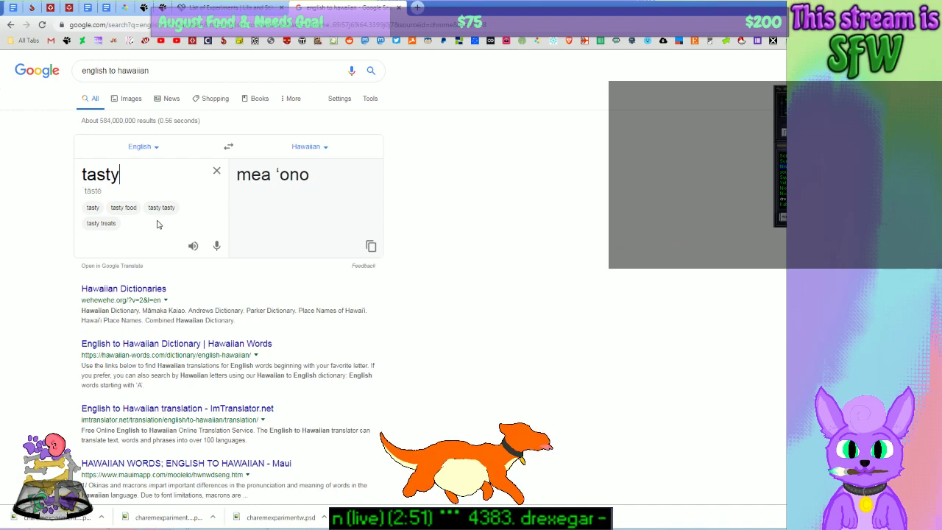
pyautogui.click(161, 212)
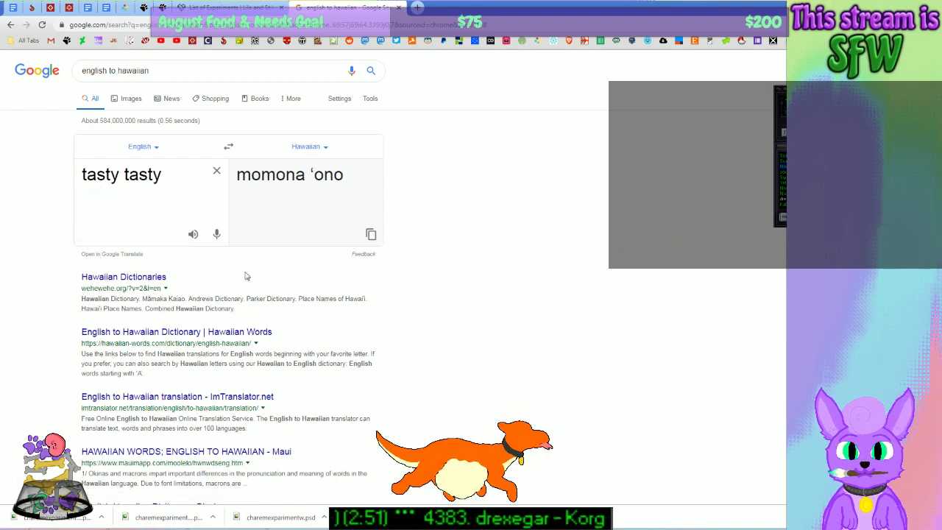
# Step: Check the stream chat on the Twitch dashboard, return to the translator and select the English phrase "tasty tasty"
pyautogui.click(309, 519)
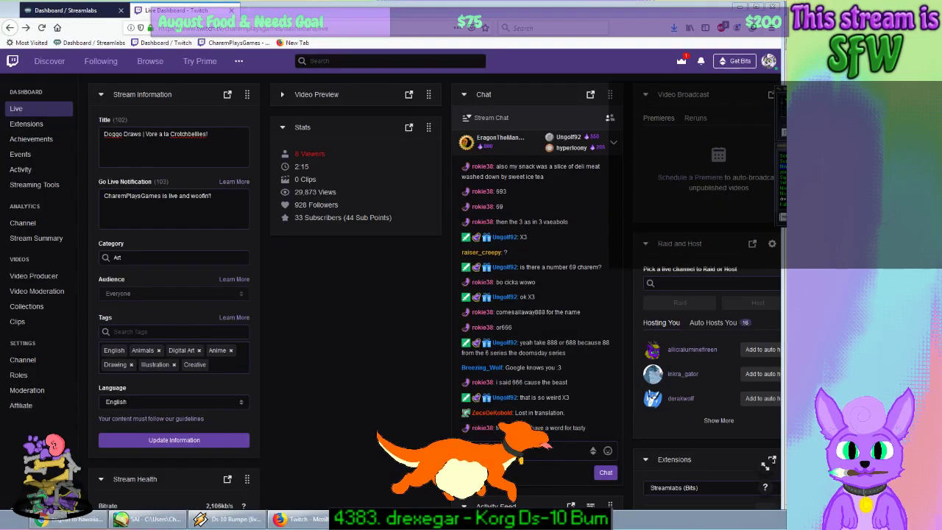
pyautogui.click(309, 519)
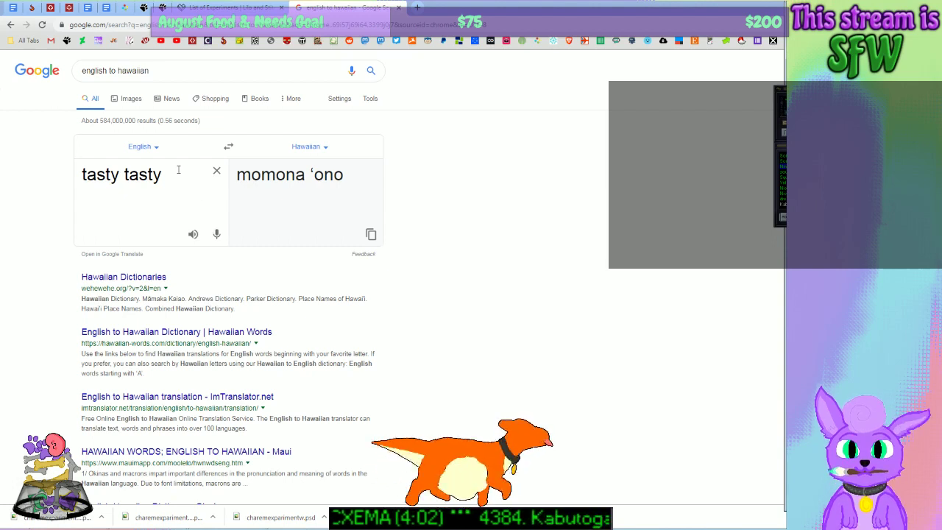
pyautogui.moveTo(181, 171); pyautogui.dragTo(101, 163)
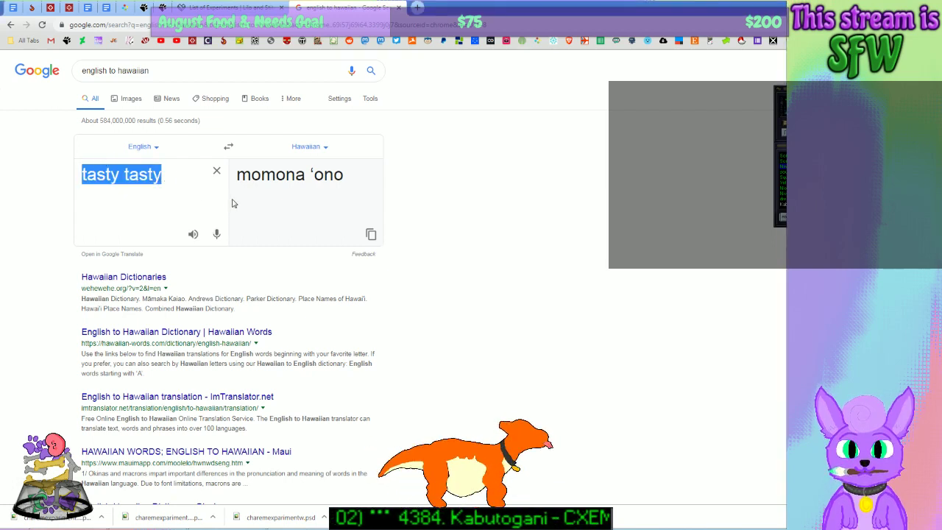
# Step: Translate "yummy" from English to Hawaiian and swap the languages repeatedly to compare the translations in both directions
pyautogui.write('yummy')
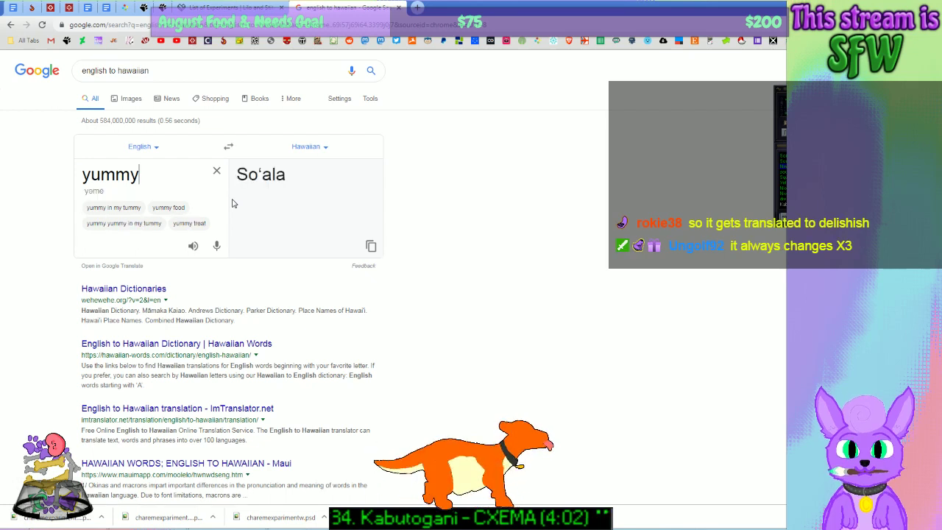
pyautogui.moveTo(301, 172); pyautogui.dragTo(235, 175)
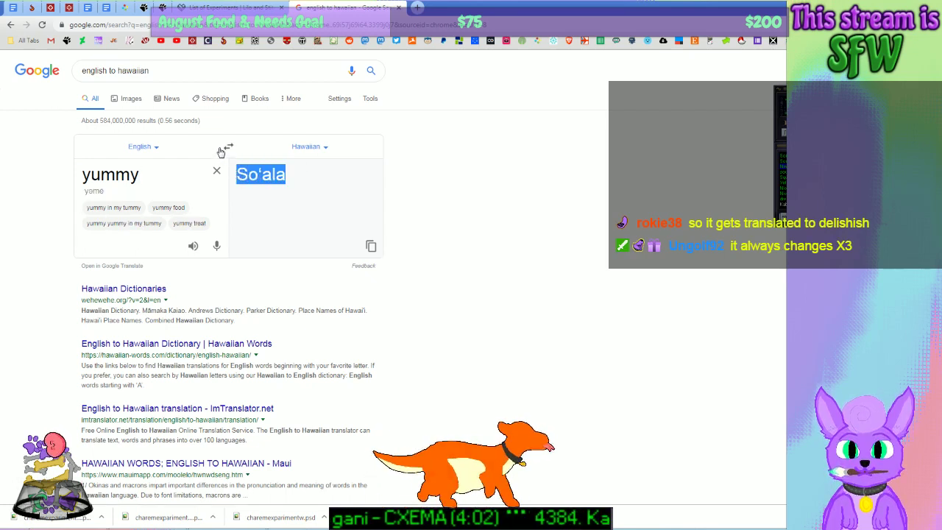
pyautogui.click(228, 148)
pyautogui.click(228, 148)
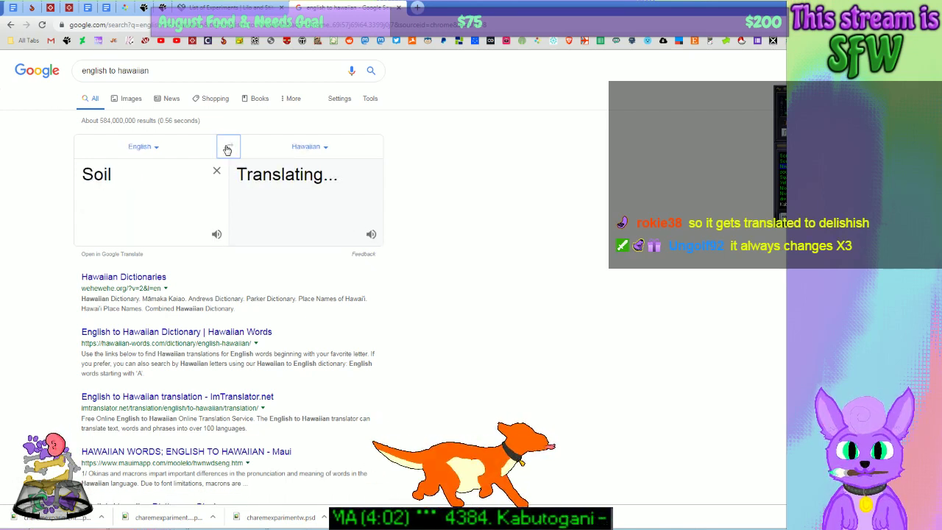
pyautogui.click(228, 148)
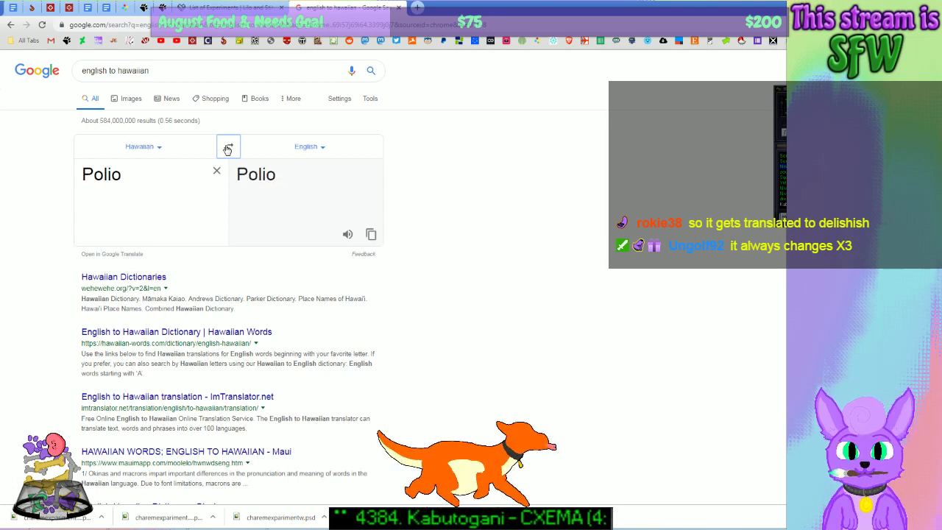
pyautogui.click(228, 148)
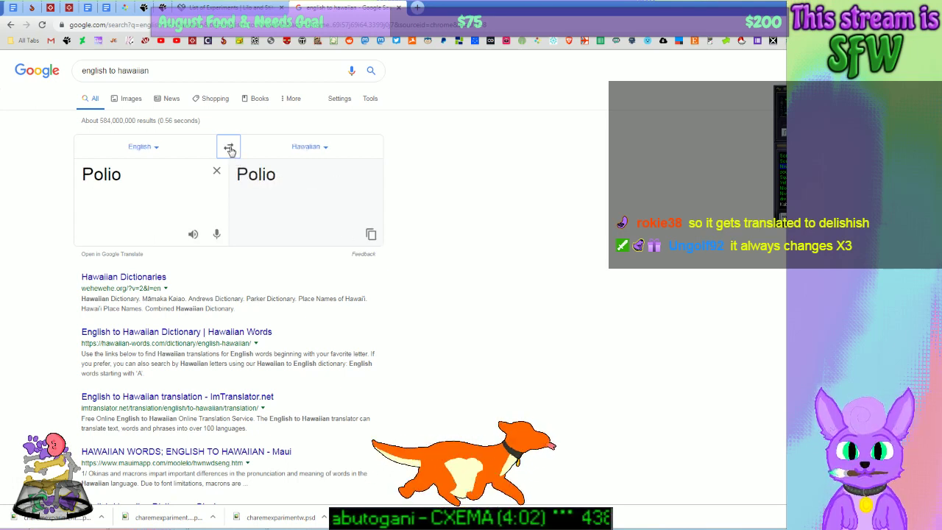
# Step: Replace the English text with "Soʻala" in the translator and check the stream chat on Twitch
pyautogui.moveTo(122, 176); pyautogui.dragTo(85, 178)
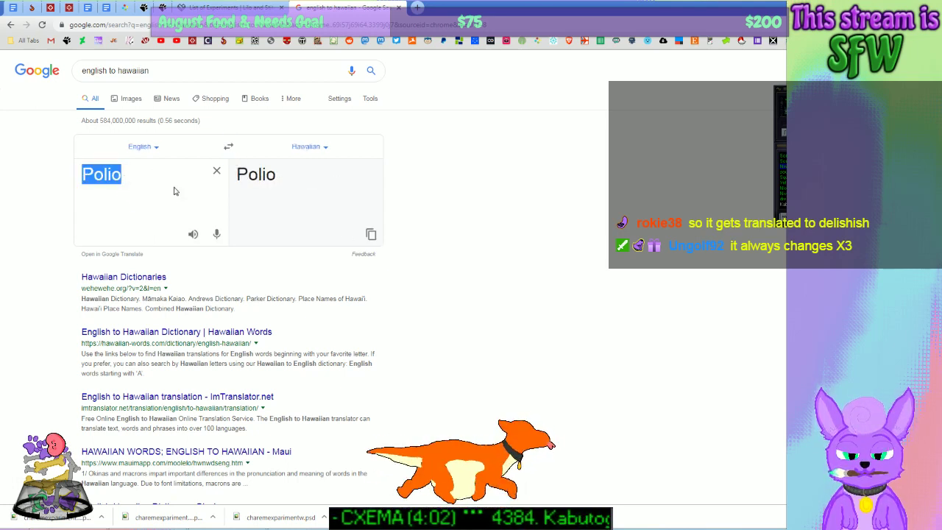
pyautogui.press('BackSpace')
pyautogui.write('Soʻala')
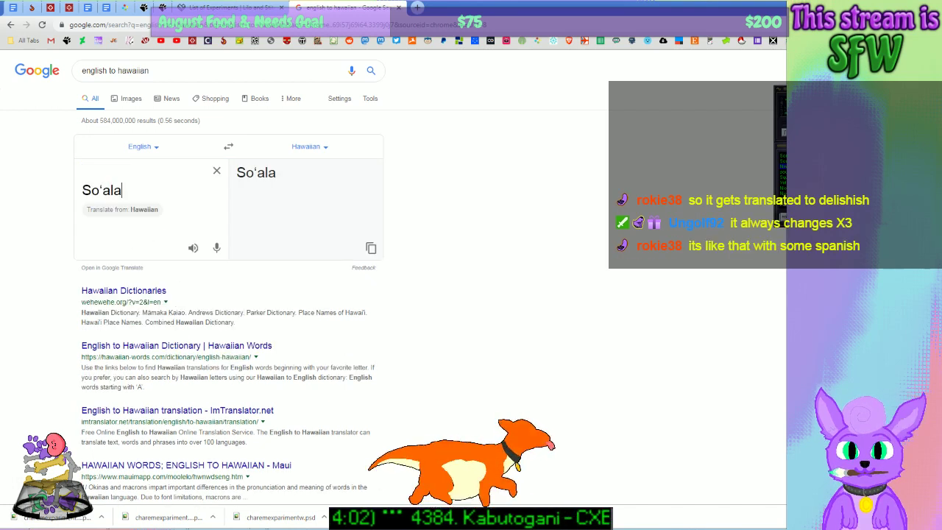
pyautogui.click(326, 521)
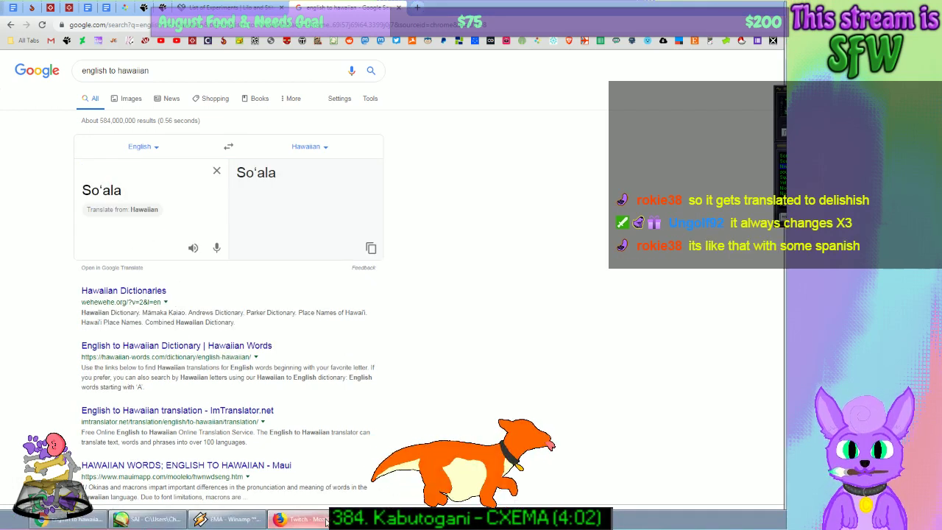
# Step: Open the Hawaiian Dictionaries site from the search results and enter "tasty" as the word to look up
pyautogui.click(141, 292)
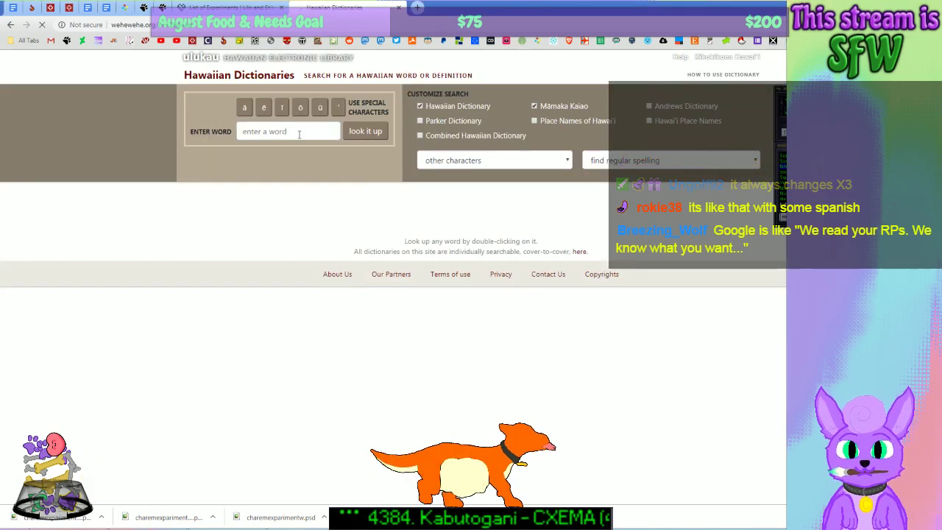
pyautogui.click(300, 132)
pyautogui.write('tadt')
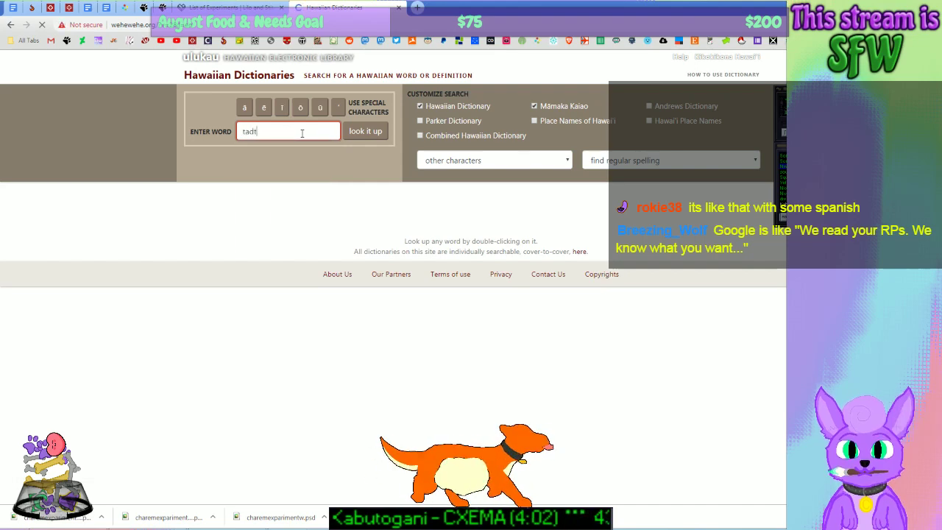
pyautogui.write('y')
pyautogui.moveTo(251, 133); pyautogui.dragTo(257, 133)
pyautogui.write('s')
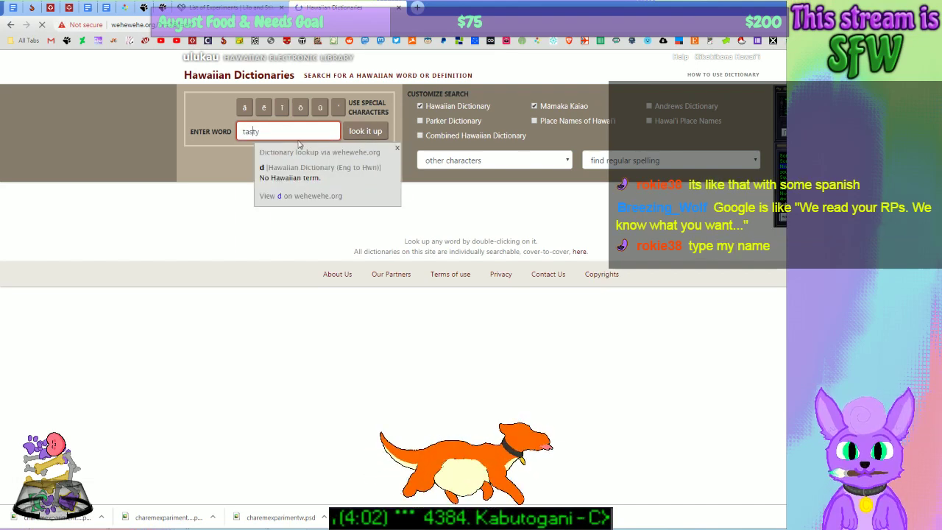
# Step: Replace the lookup word with "yummy" and search the Hawaiian dictionaries for it
pyautogui.doubleClick(282, 129)
pyautogui.write('fo')
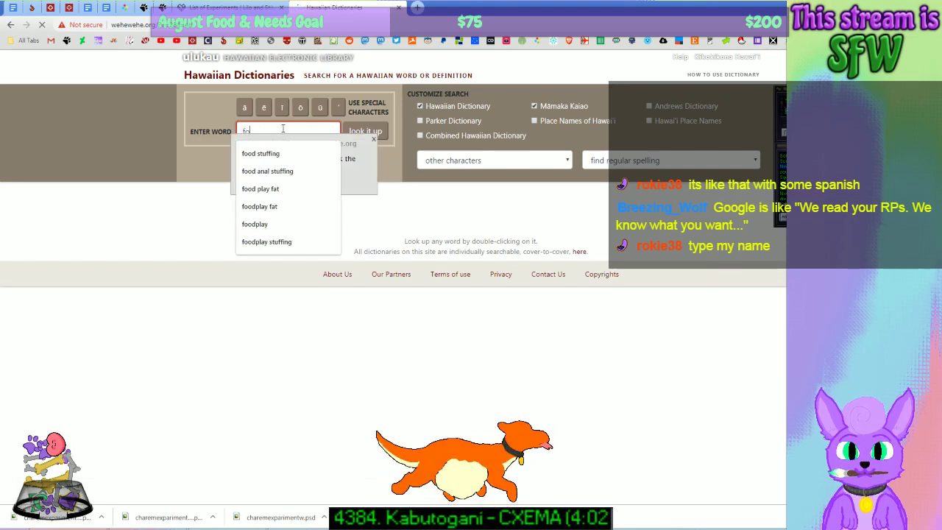
pyautogui.press('BackSpace')
pyautogui.press('BackSpace')
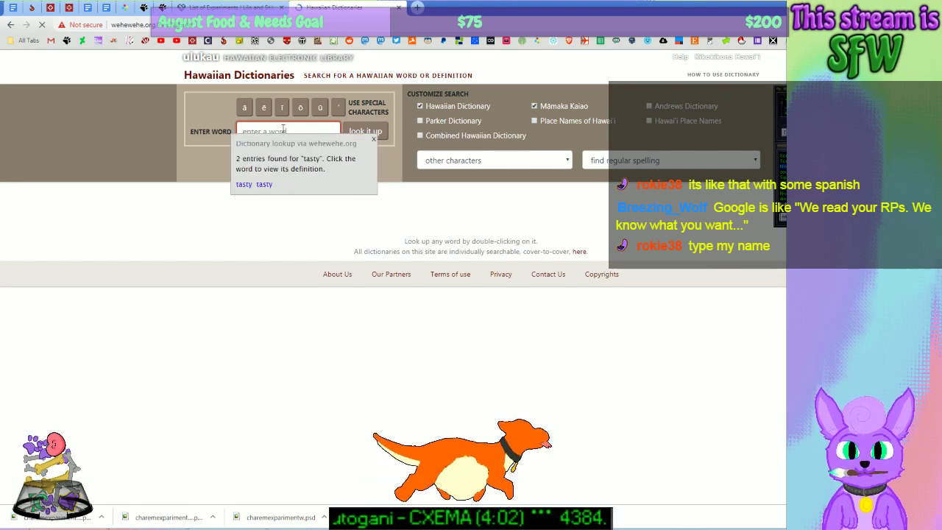
pyautogui.write('yummy')
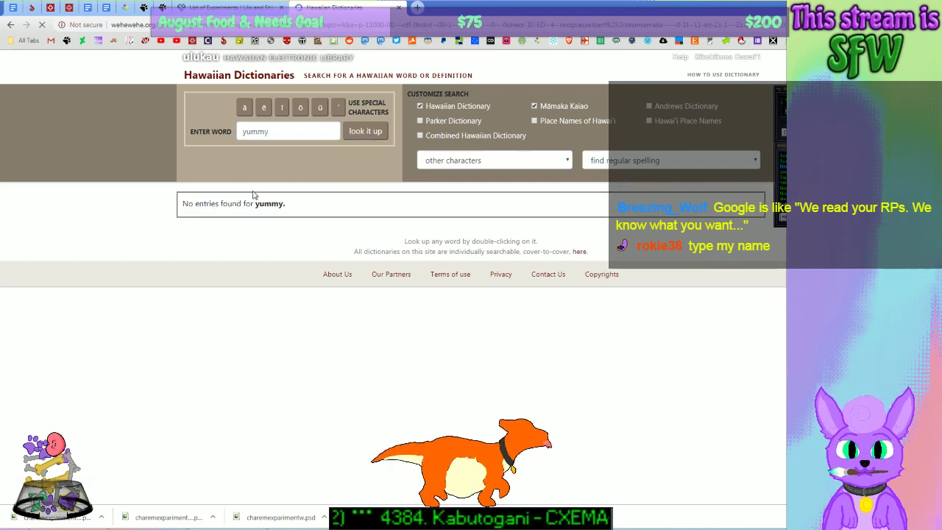
# Step: Look up "tasty" and open its entry from the Hawaiian Dictionary (Eng to Hwn)
pyautogui.doubleClick(287, 131)
pyautogui.write('tasty')
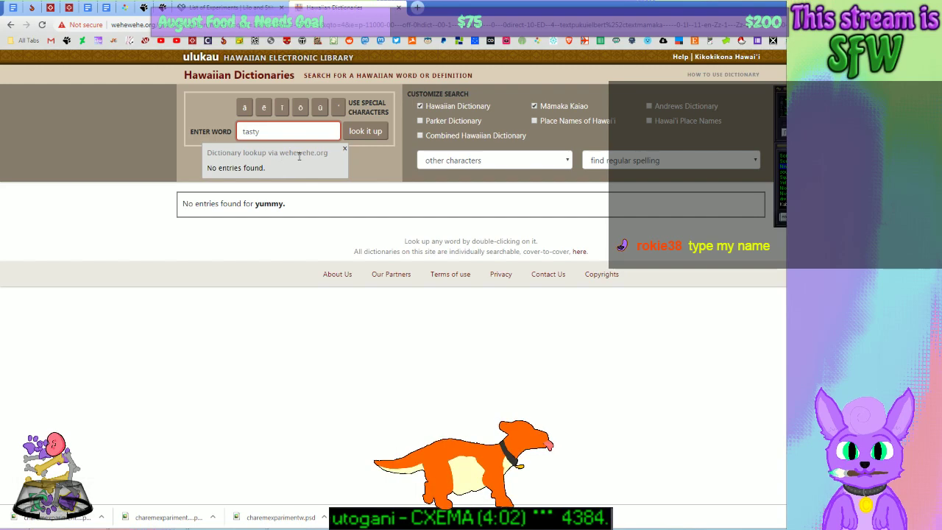
pyautogui.click(344, 150)
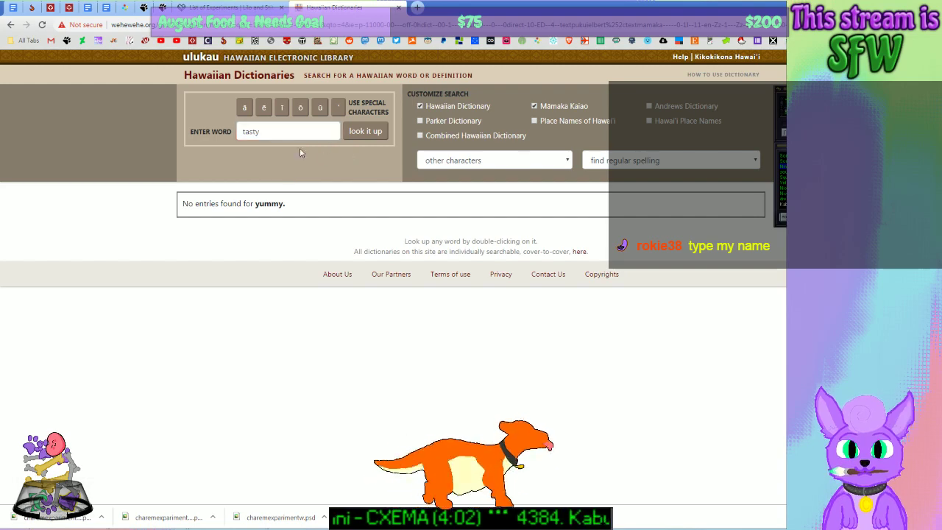
pyautogui.click(314, 132)
pyautogui.click(361, 136)
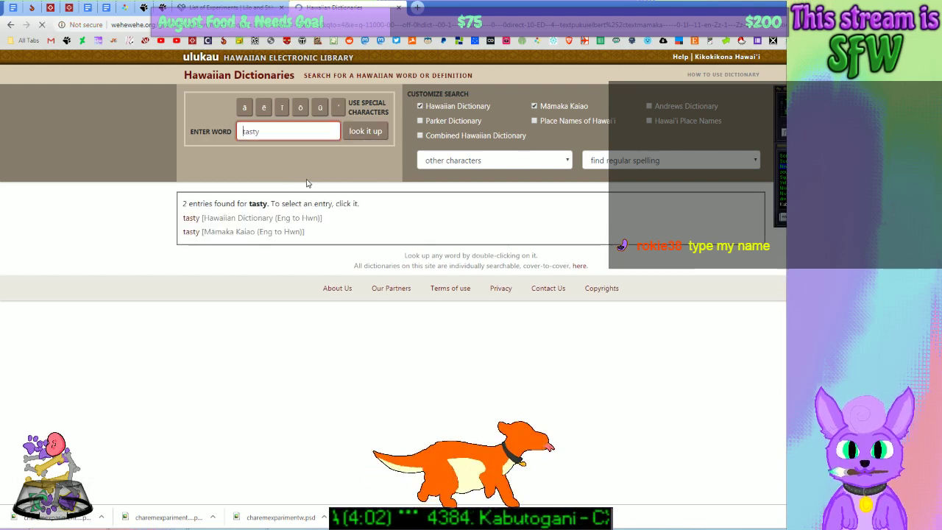
pyautogui.click(192, 219)
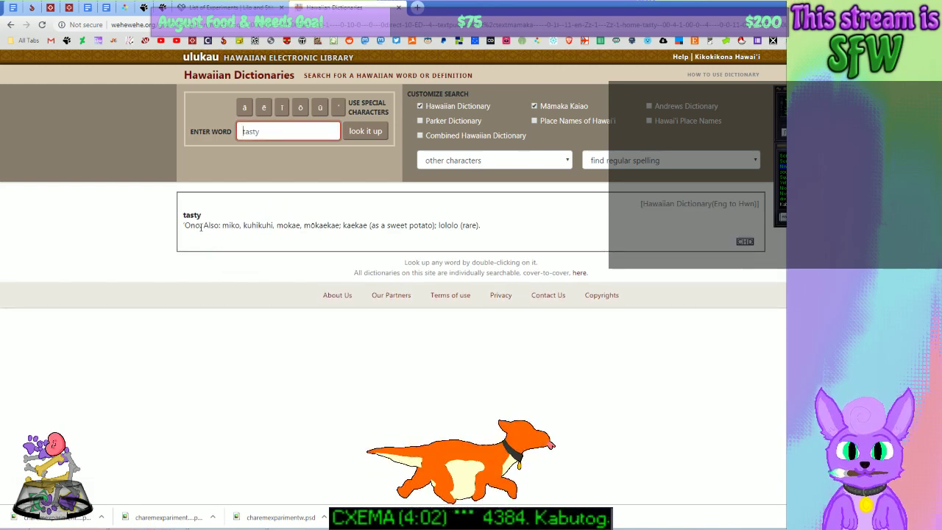
# Step: Look up the definition of "miko" from the "tasty" entry and check the stream chat on Twitch
pyautogui.click(192, 228)
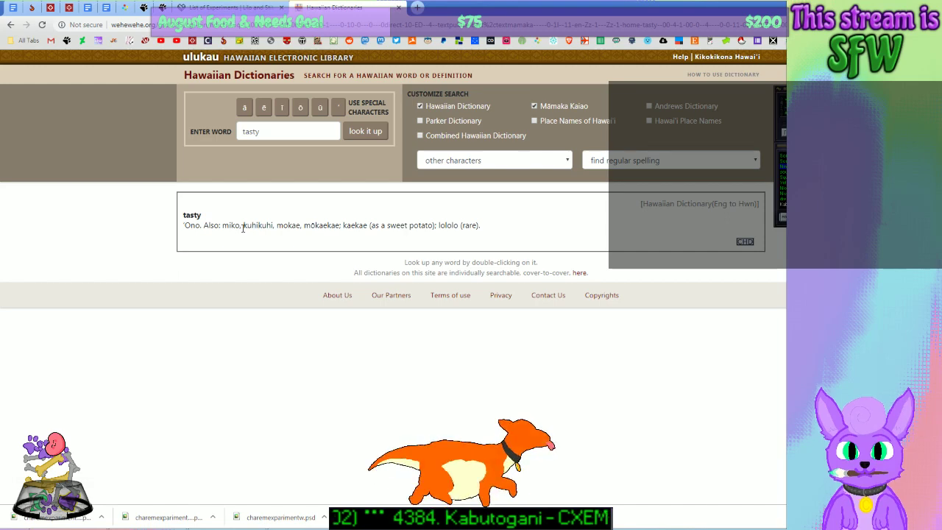
pyautogui.doubleClick(229, 226)
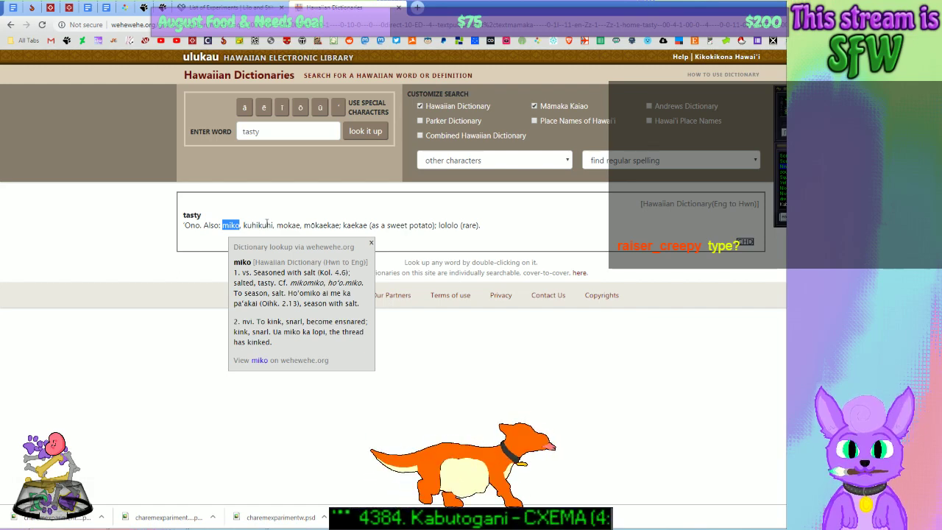
pyautogui.moveTo(293, 527)
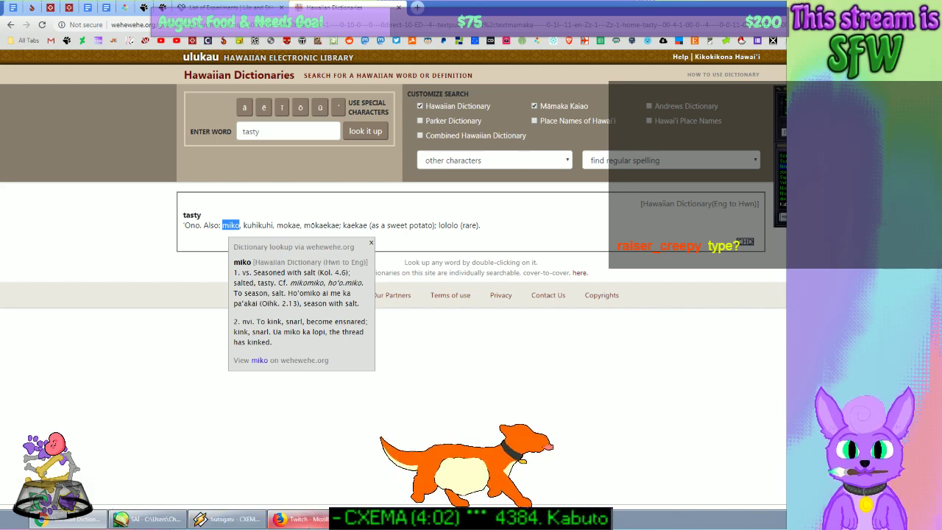
pyautogui.click(304, 524)
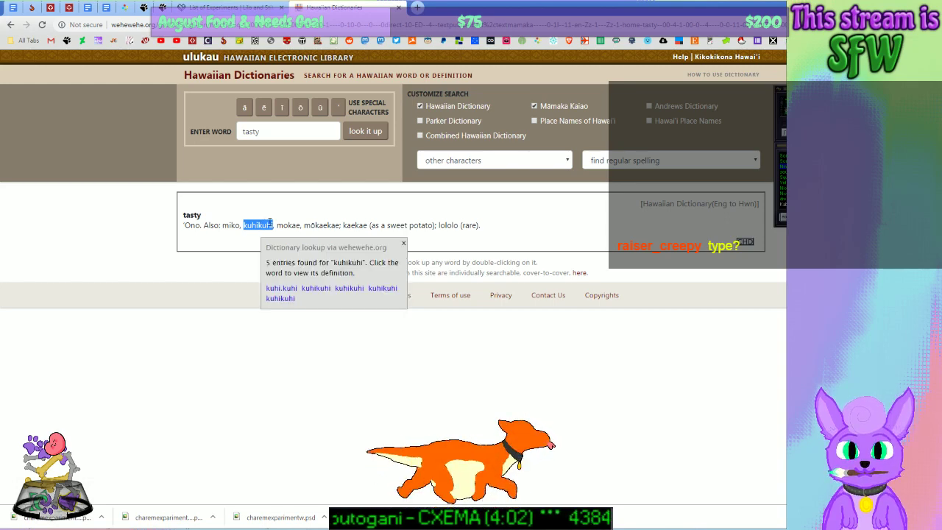
# Step: Open a "kuhikuhi" lookup result in a new tab, check it and close that tab
pyautogui.middleClick(317, 289)
pyautogui.click(477, 4)
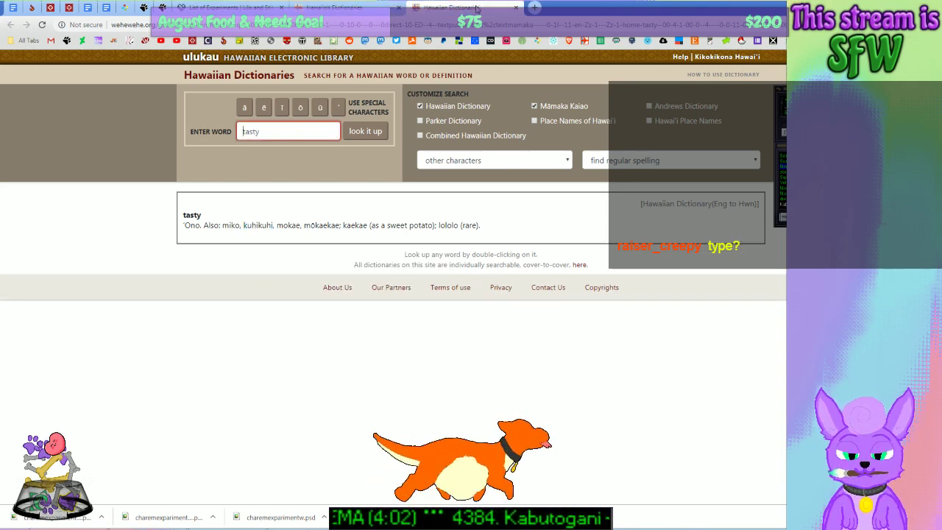
pyautogui.middleClick(471, 9)
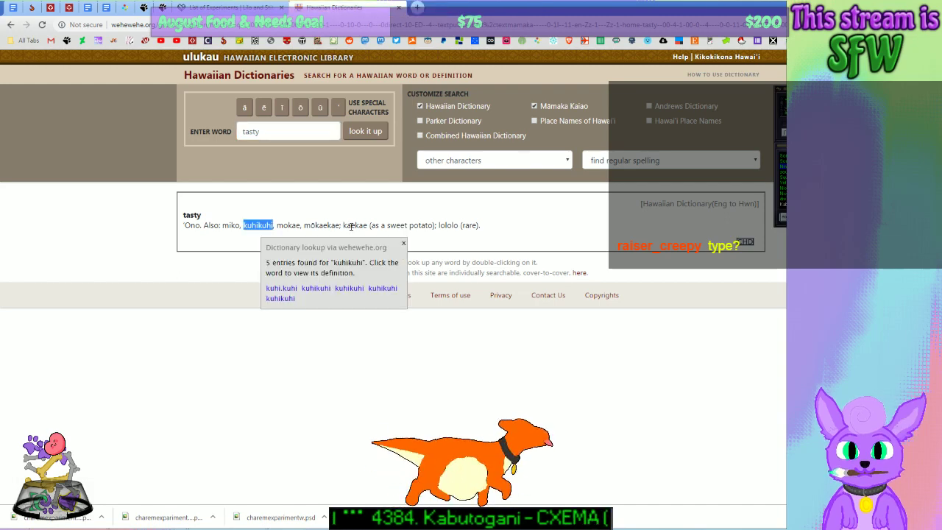
# Step: Look up the definitions of "kaekae", "mōkaekae", "mokae" and "miko" from the "tasty" entry
pyautogui.click(354, 225)
pyautogui.doubleClick(355, 224)
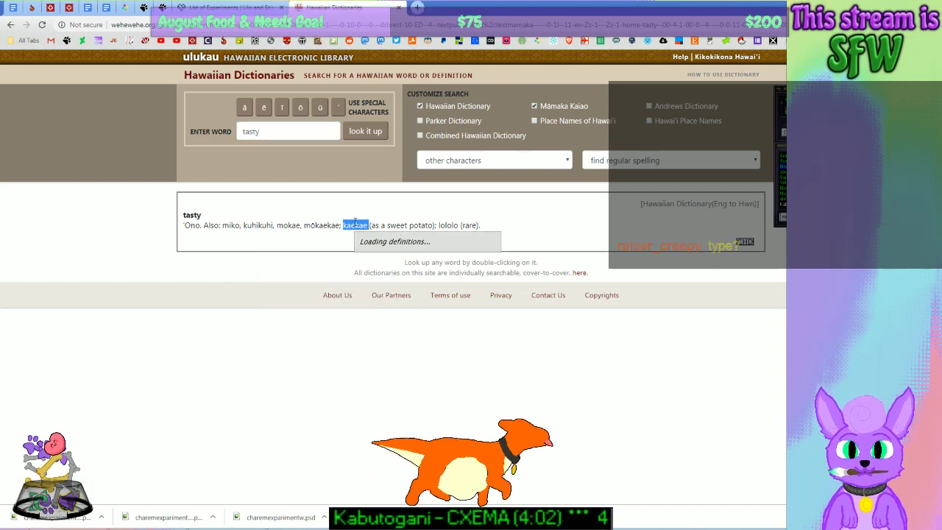
pyautogui.click(322, 229)
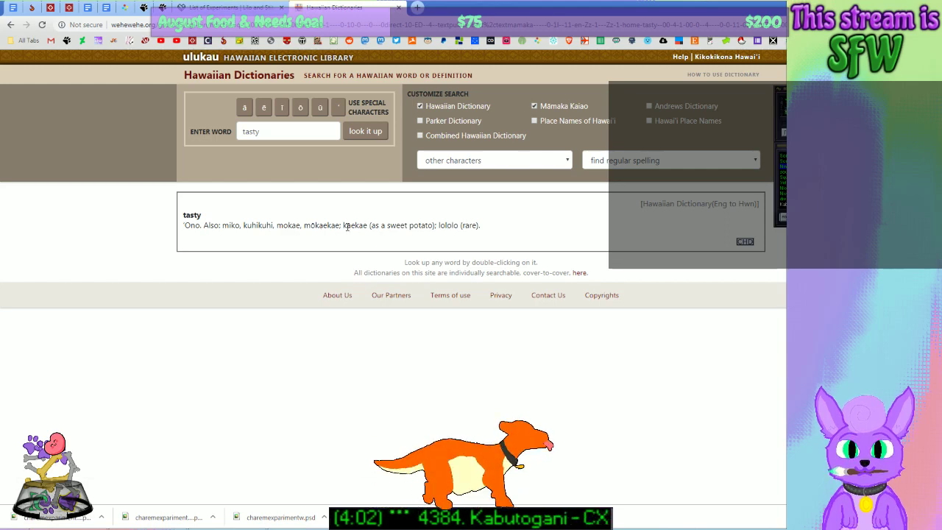
pyautogui.doubleClick(325, 225)
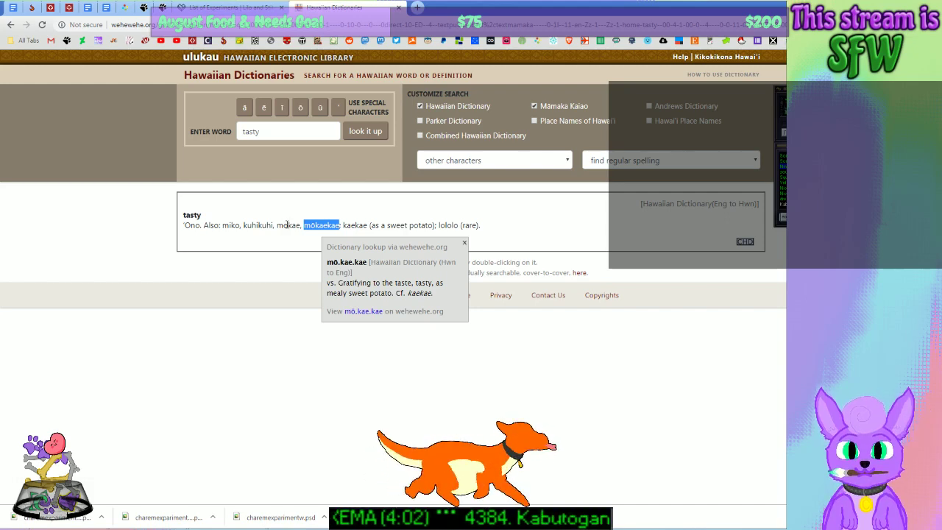
pyautogui.doubleClick(287, 226)
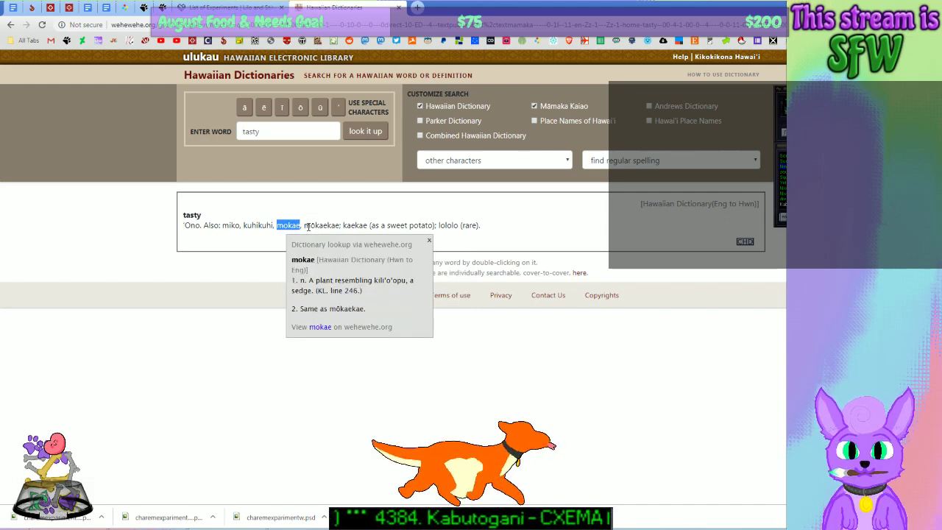
pyautogui.doubleClick(230, 225)
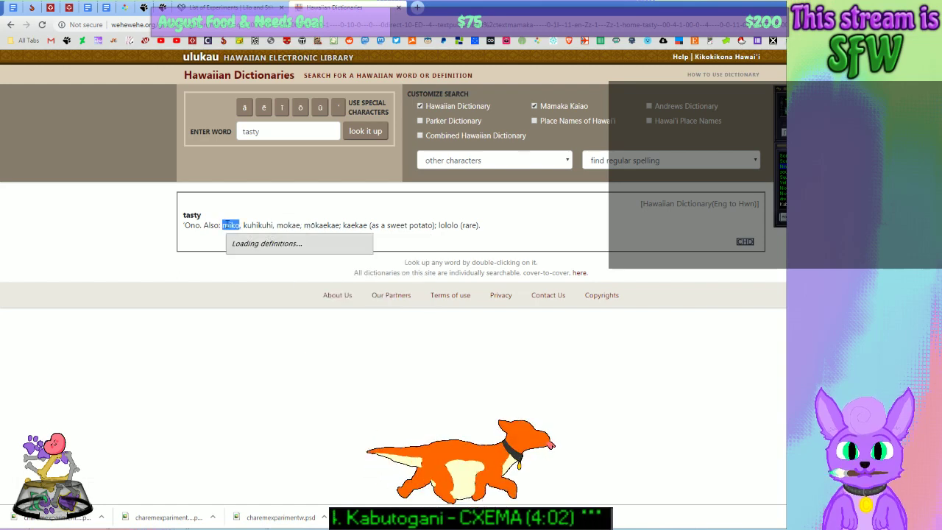
# Step: Look up "ʻOno" from the "tasty" entry and read the Hawaiian Dictionary definition of "ʻono"
pyautogui.doubleClick(191, 225)
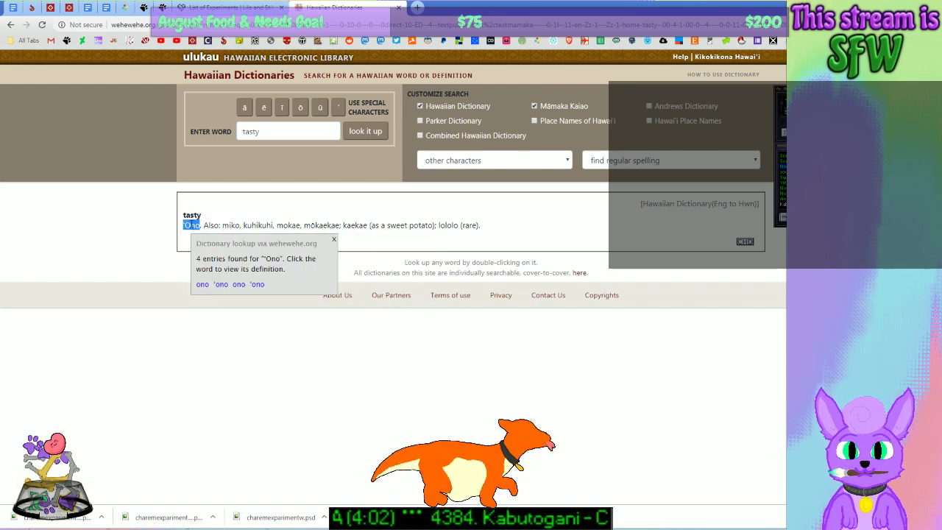
pyautogui.click(221, 285)
pyautogui.click(223, 286)
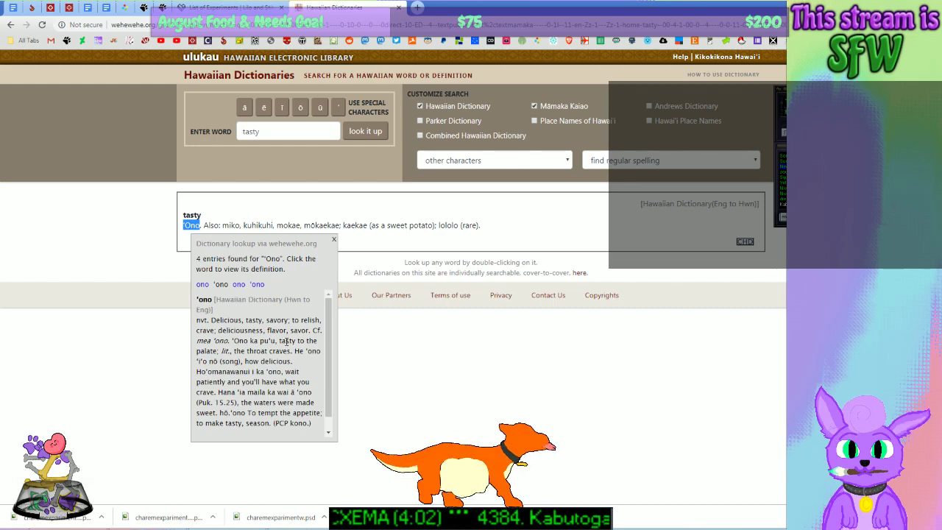
pyautogui.scroll(-1, 287, 345)
pyautogui.scroll(1, 284, 350)
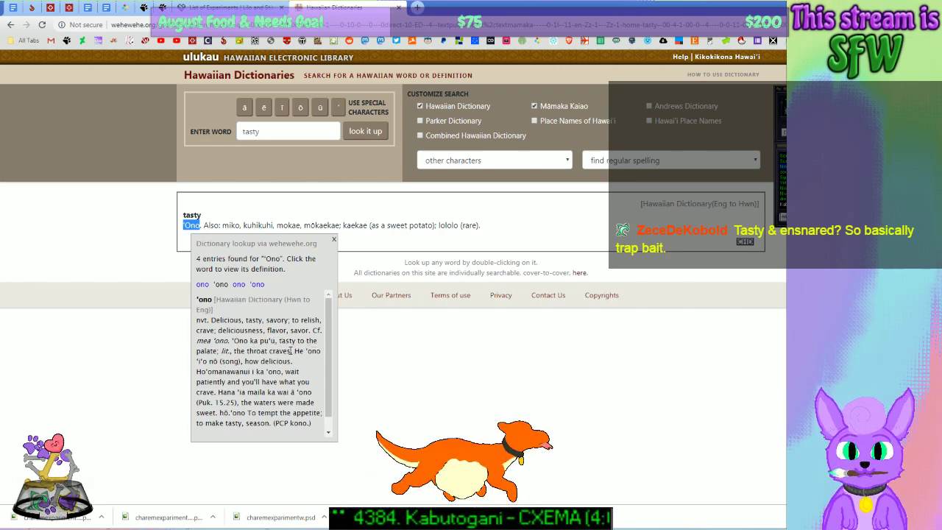
# Step: Select the passage "ʻOno ka puʻu, tasty to the palate; lit., the throat craves." and share it in the stream chat
pyautogui.moveTo(292, 351); pyautogui.dragTo(233, 340)
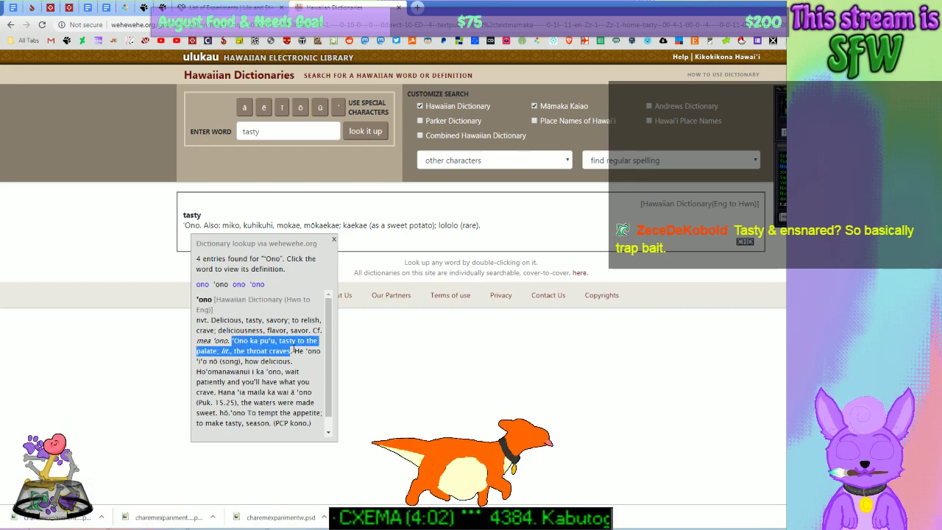
pyautogui.moveTo(292, 351); pyautogui.dragTo(234, 341)
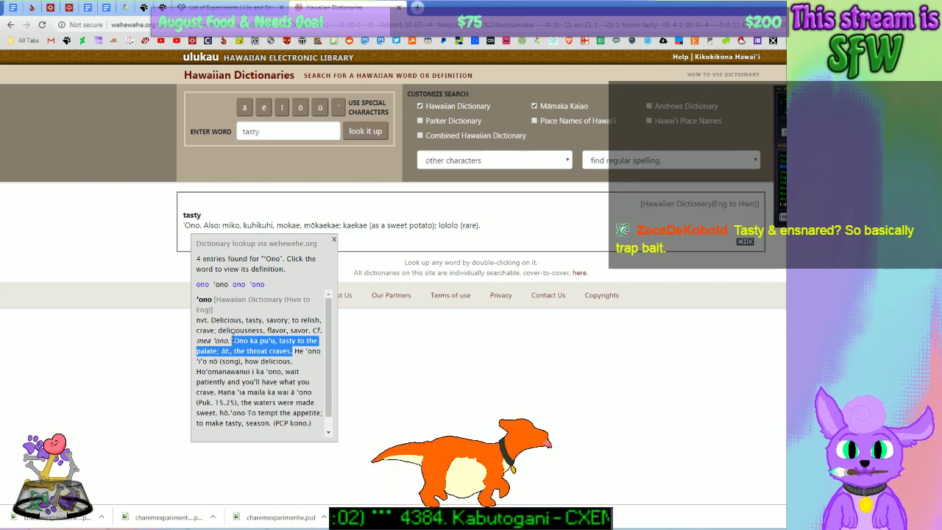
pyautogui.hotkey('alt', 'Tab')
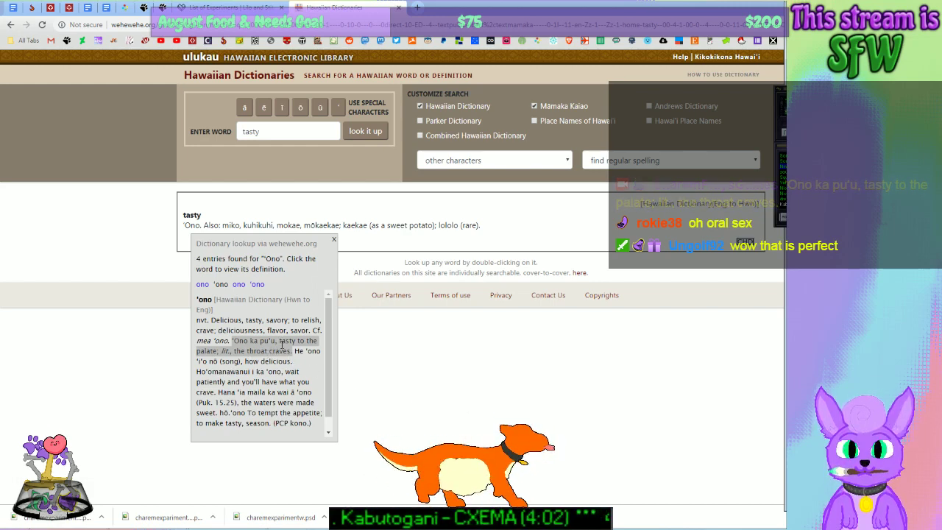
# Step: Copy the passage "ʻOno ka puʻu, tasty to the palate; lit., the throat craves." from the definition into a new Notepad note
pyautogui.click(293, 354)
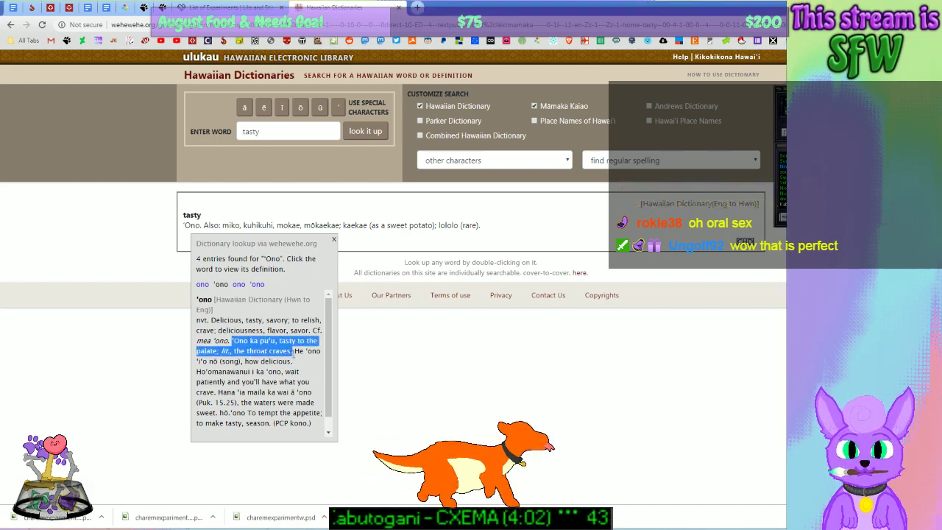
pyautogui.click(293, 353)
pyautogui.moveTo(293, 354); pyautogui.dragTo(233, 340)
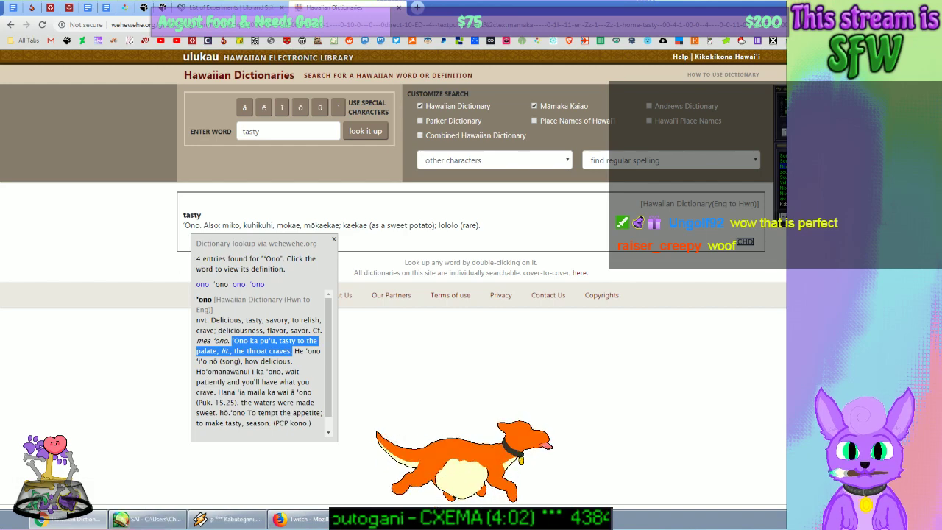
pyautogui.click(16, 518)
pyautogui.click(38, 144)
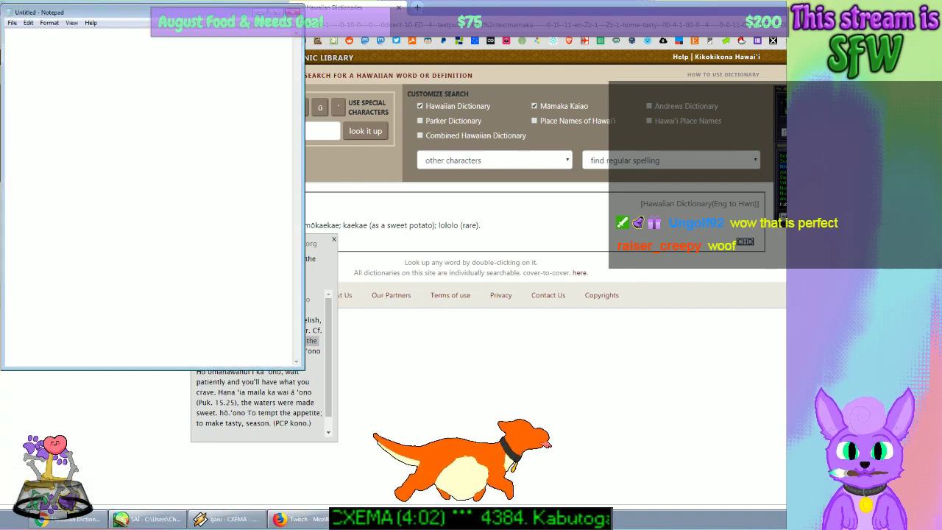
pyautogui.click(382, 519)
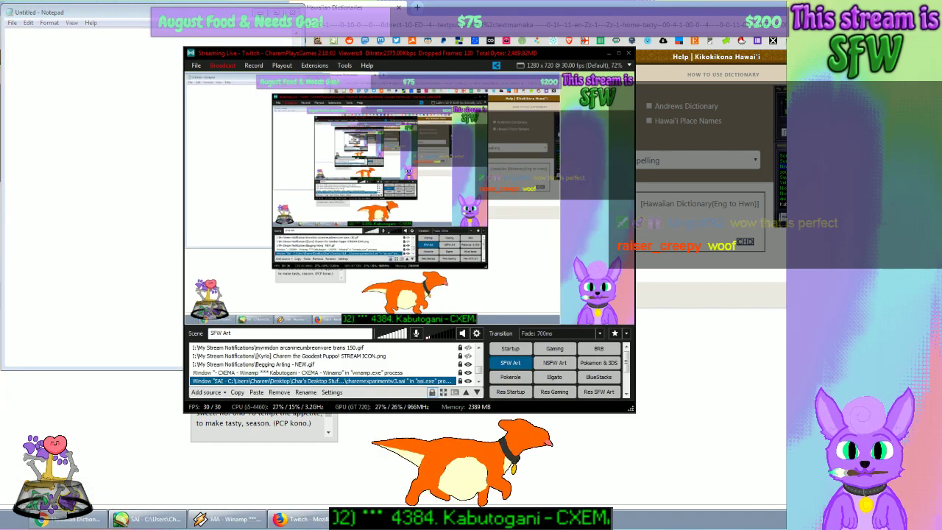
pyautogui.click(608, 54)
pyautogui.moveTo(193, 12); pyautogui.dragTo(426, 156)
pyautogui.write('ʻOno ka puʻu, tasty to the palate; lit., the throat craves.')
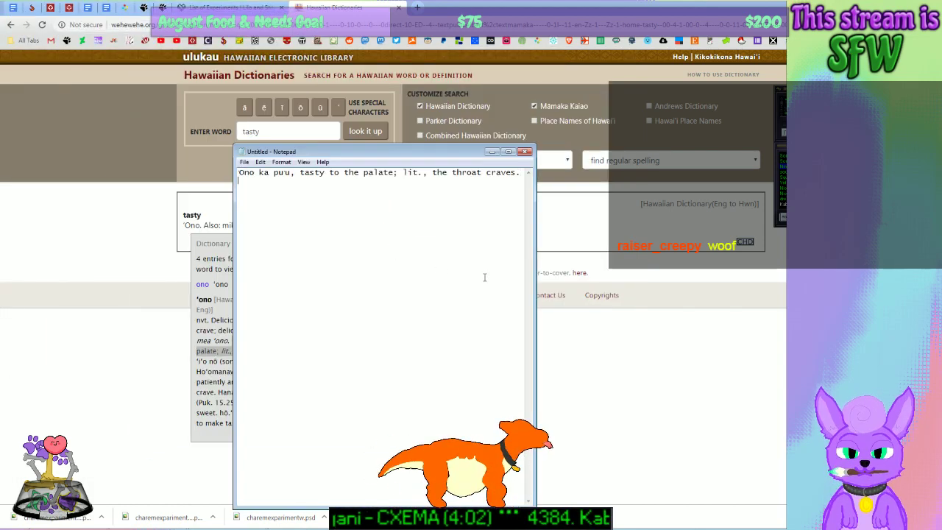
# Step: Start a title below the passage with the bracketed collaborator credit "& Me" followed by "Experiment 888"
pyautogui.write('[R')
pyautogui.press('Menu')
pyautogui.press('Escape')
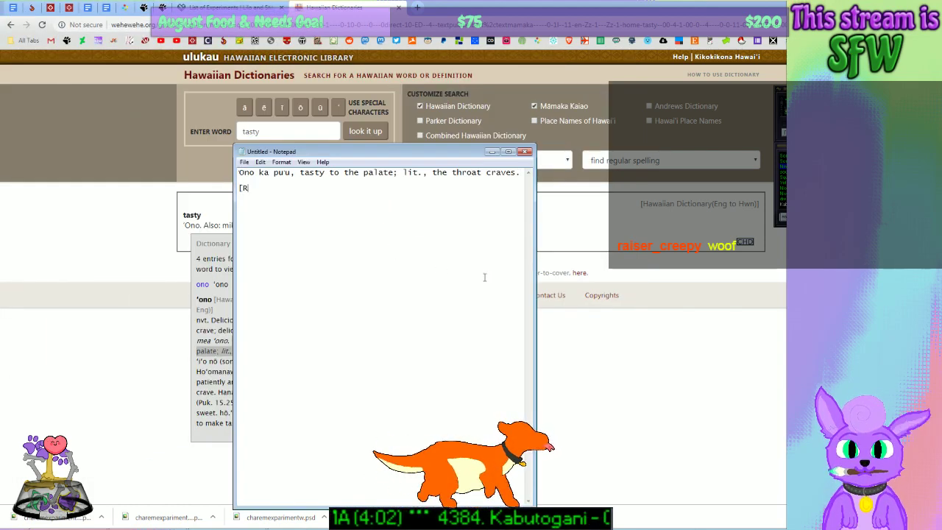
pyautogui.write('okie38 ')
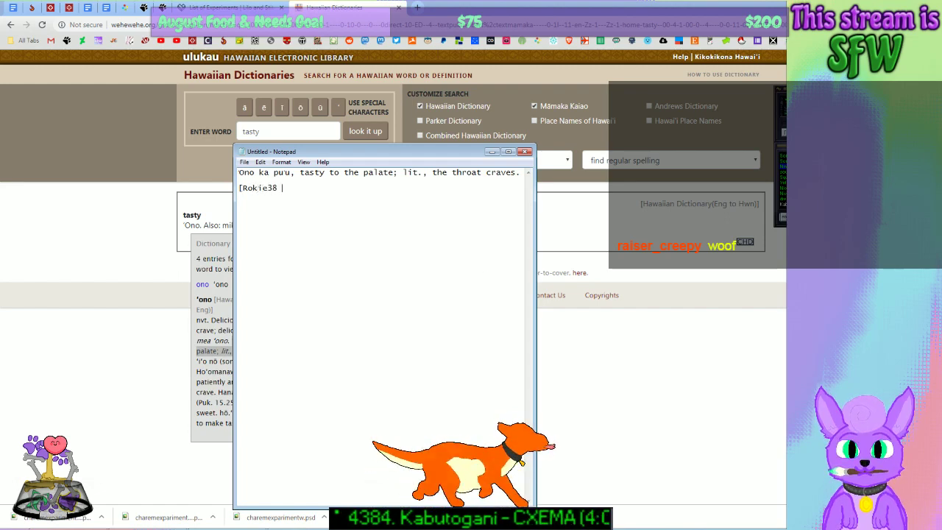
pyautogui.write('& Me')
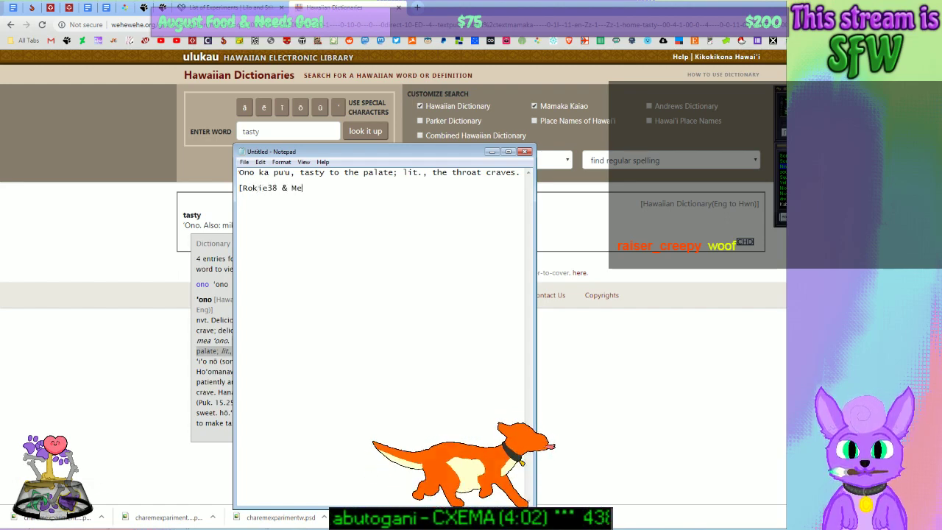
pyautogui.write('] Experim')
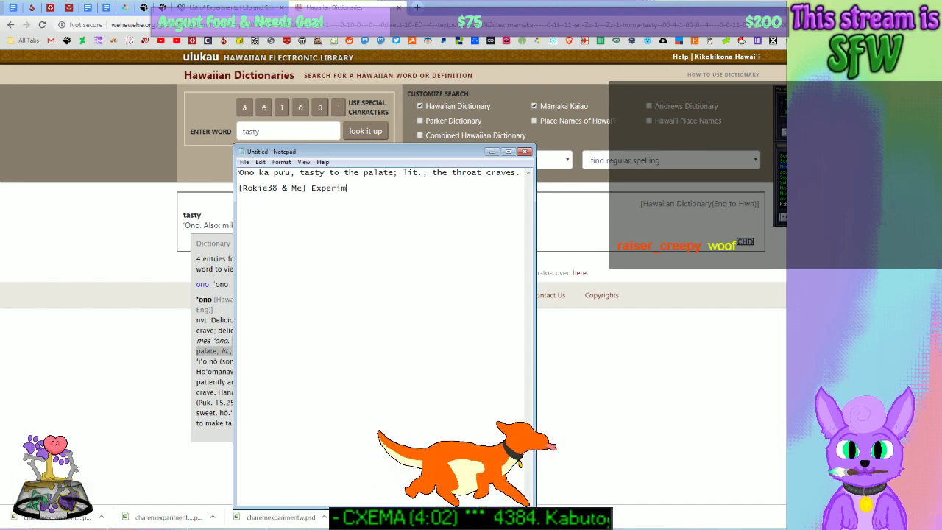
pyautogui.write('ent 888')
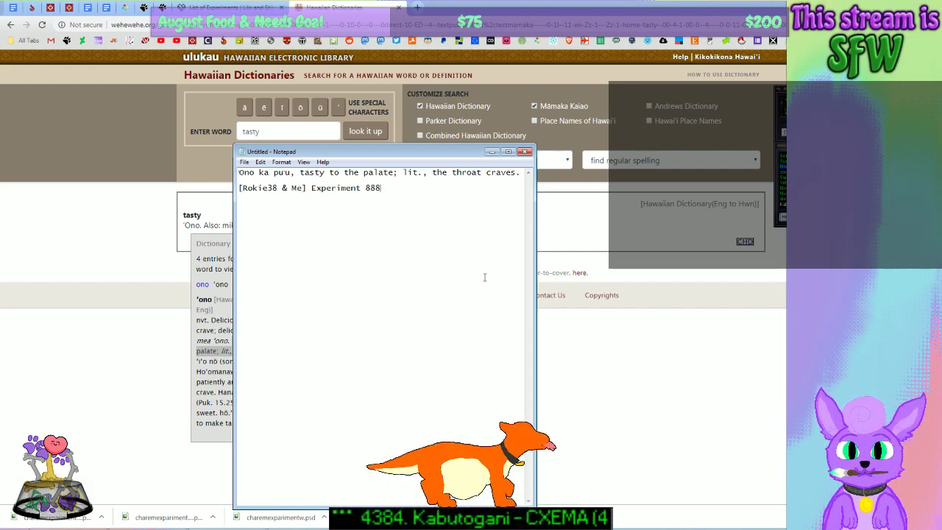
# Step: Replace "Experiment 888" in the note's title with "'Ono ka pu'u!"
pyautogui.press('BackSpace')
pyautogui.press('BackSpace')
pyautogui.press('BackSpace')
pyautogui.press('BackSpace')
pyautogui.press('BackSpace')
pyautogui.press('BackSpace')
pyautogui.press('BackSpace')
pyautogui.press('BackSpace')
pyautogui.press('BackSpace')
pyautogui.press('BackSpace')
pyautogui.press('BackSpace')
pyautogui.press('BackSpace')
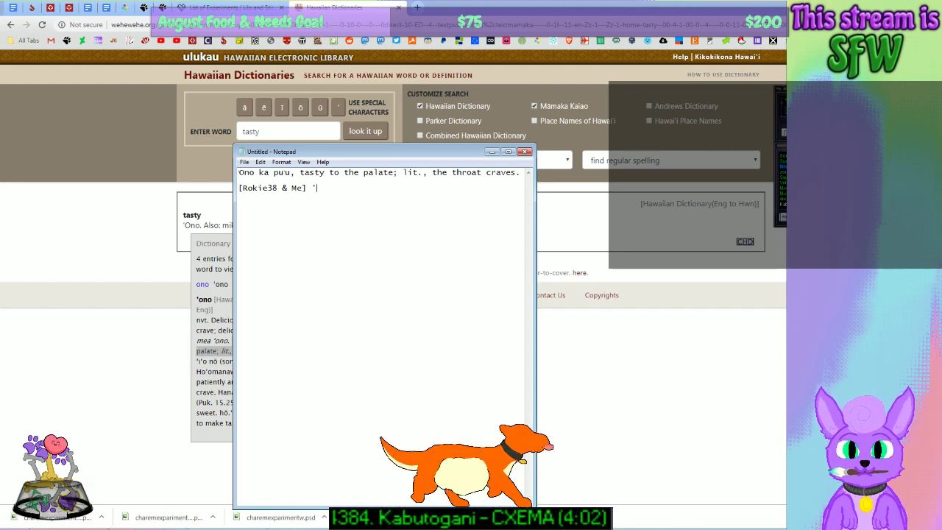
pyautogui.write('Ono ka p')
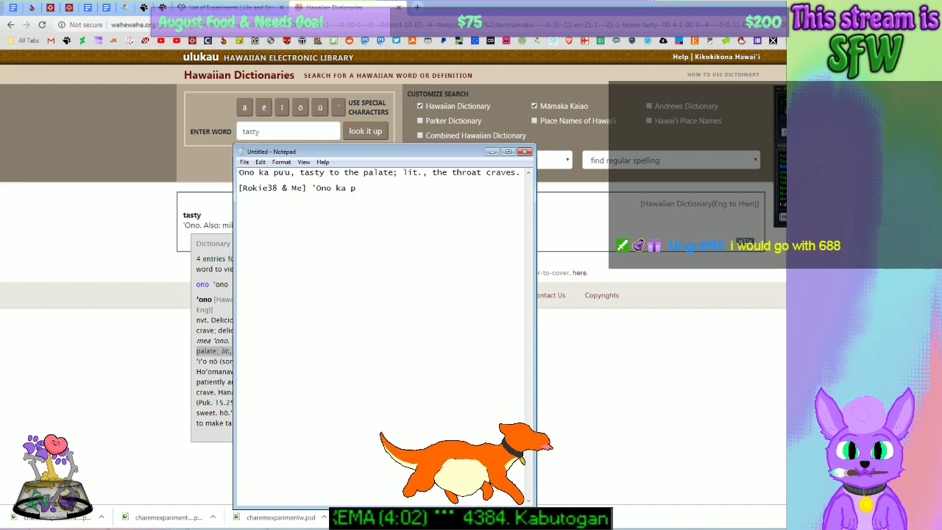
pyautogui.write("u'u!")
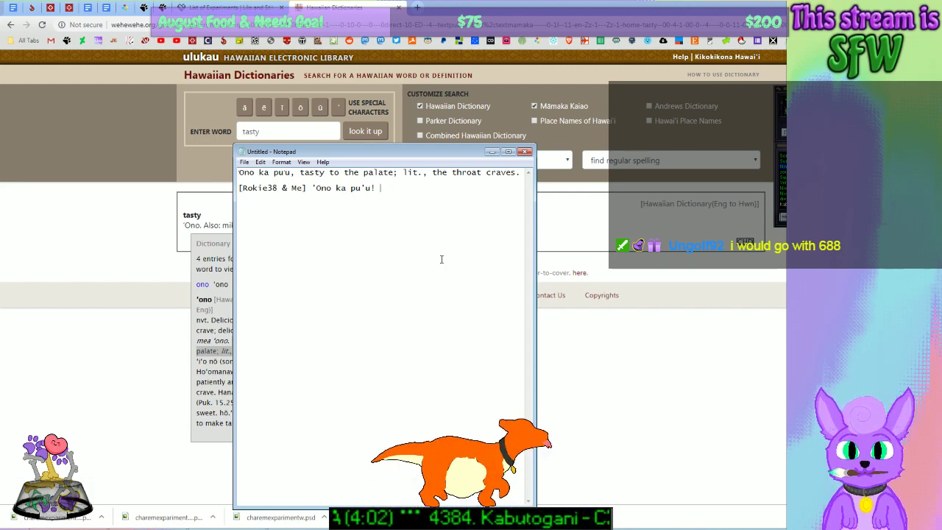
pyautogui.moveTo(277, 524)
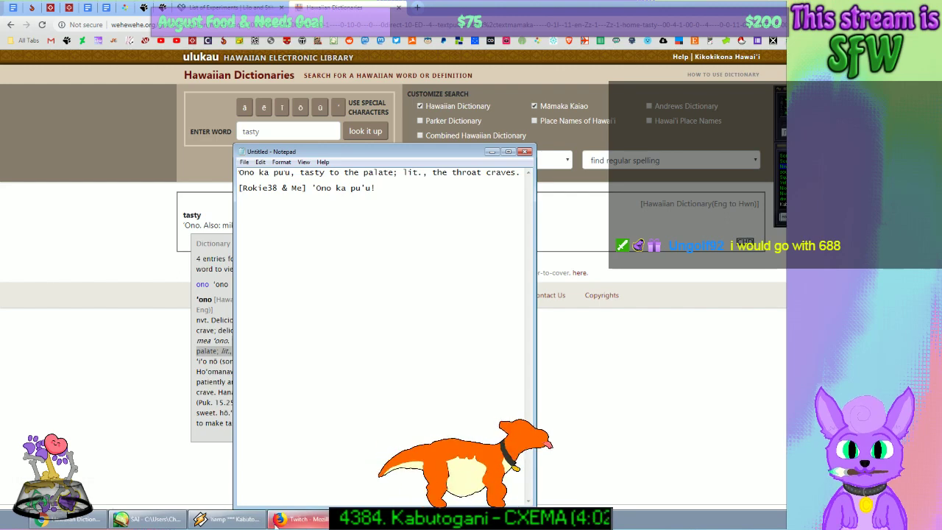
pyautogui.click(278, 519)
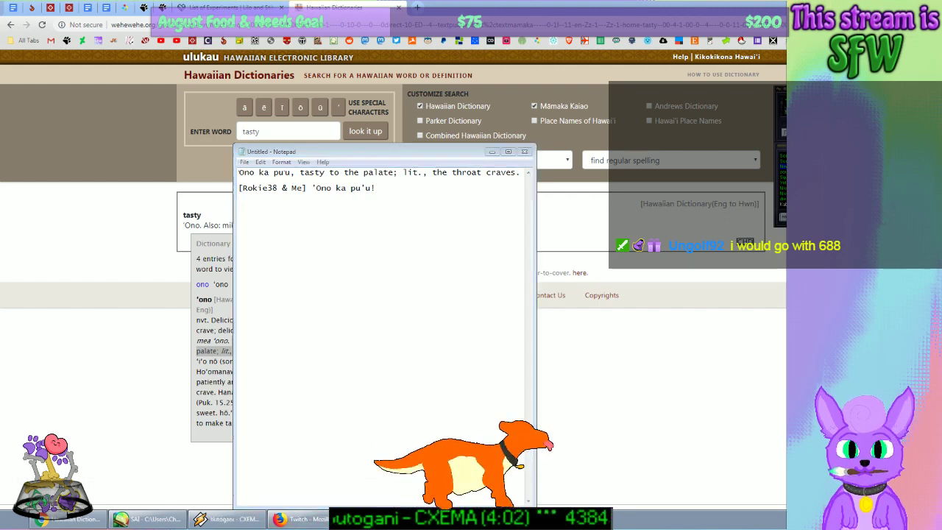
pyautogui.click(278, 520)
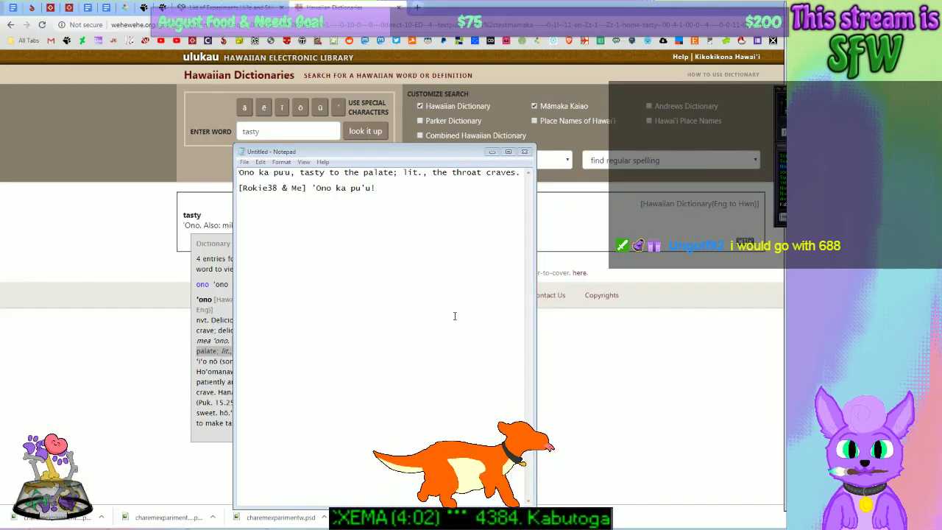
pyautogui.click(520, 298)
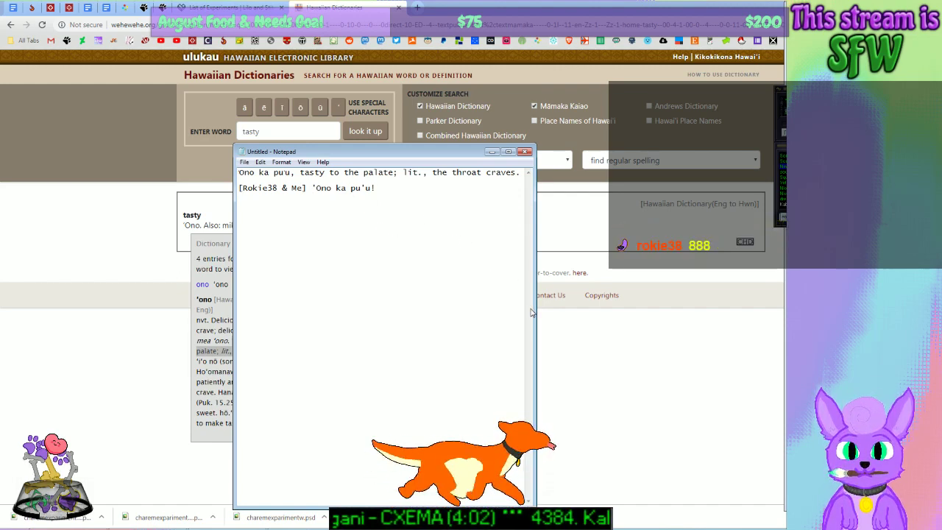
# Step: Examine the end of the wiki's List of Experiments and its comments for the highest experiment numbers in use
pyautogui.click(193, 7)
pyautogui.scroll(-10, 428, 320)
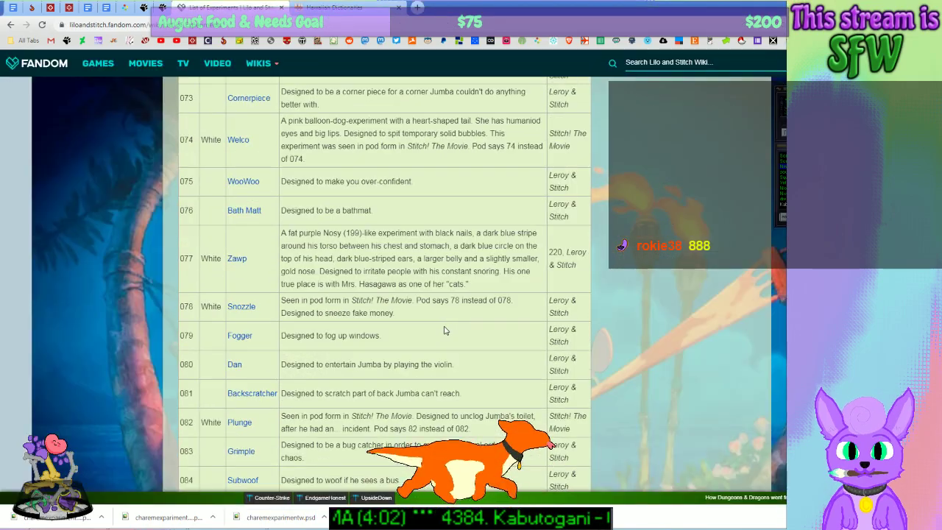
pyautogui.press('End')
pyautogui.scroll(10, 458, 350)
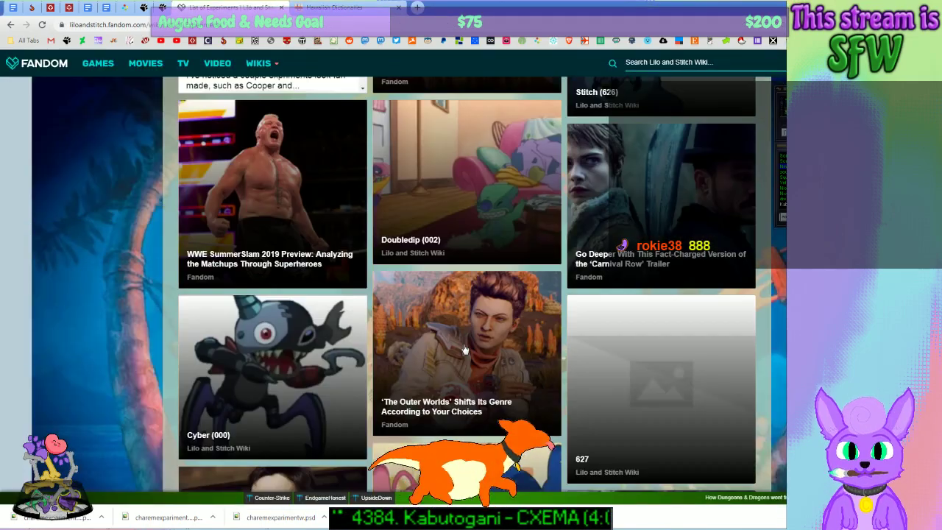
pyautogui.scroll(10, 458, 350)
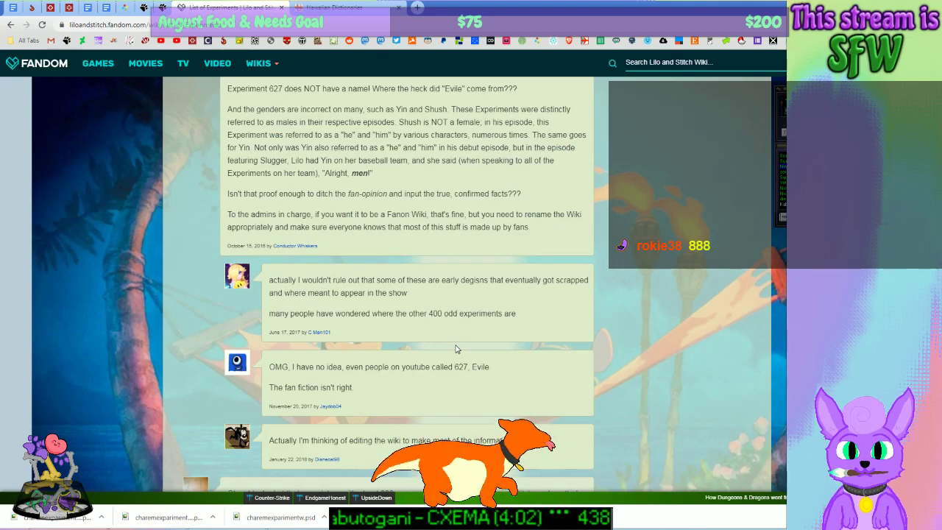
pyautogui.scroll(5, 456, 349)
pyautogui.scroll(-10, 456, 349)
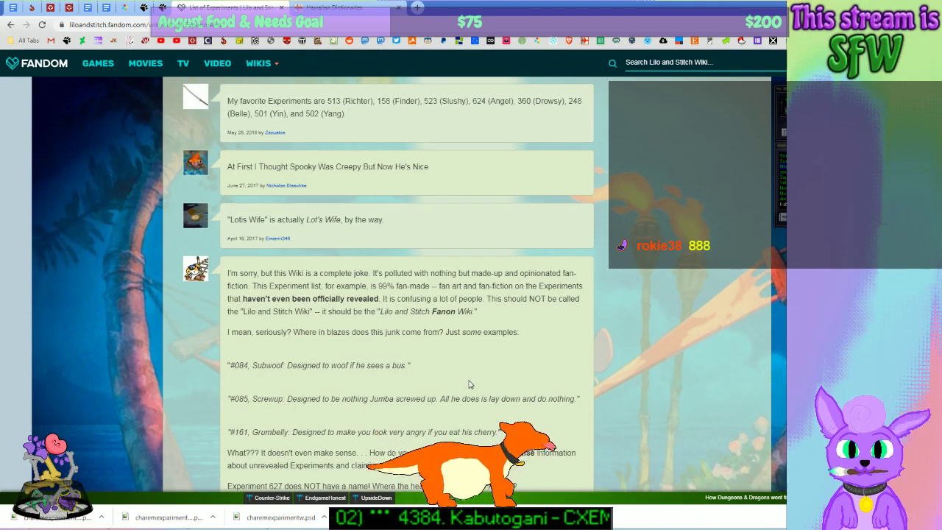
pyautogui.scroll(-2, 467, 370)
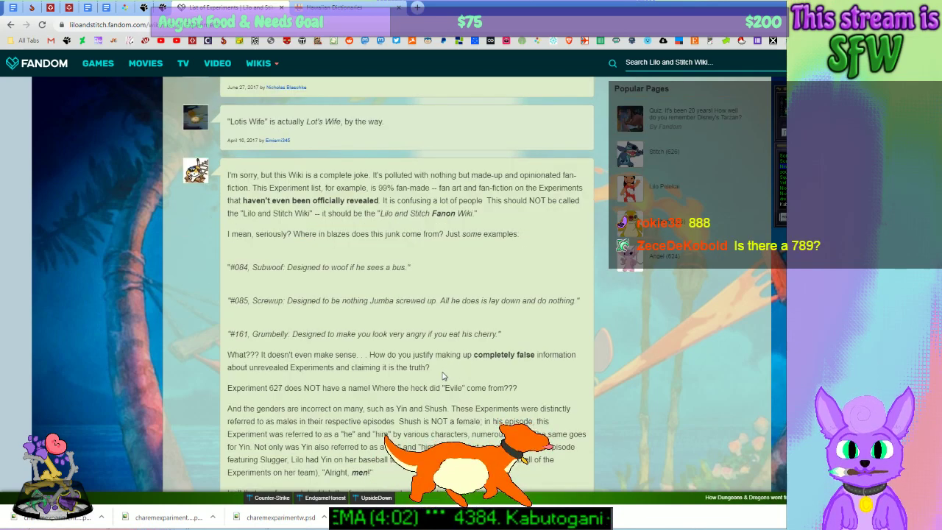
pyautogui.scroll(20, 442, 376)
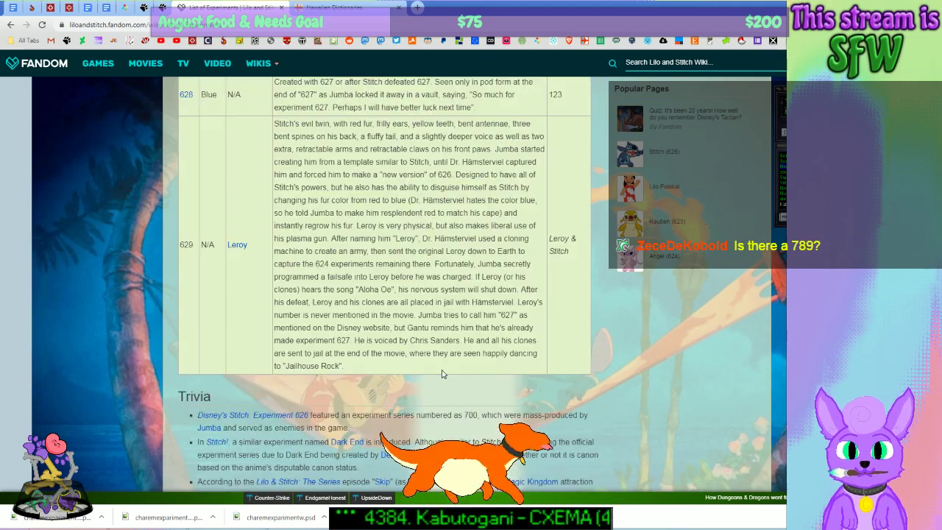
pyautogui.scroll(5, 442, 374)
pyautogui.scroll(-5, 442, 374)
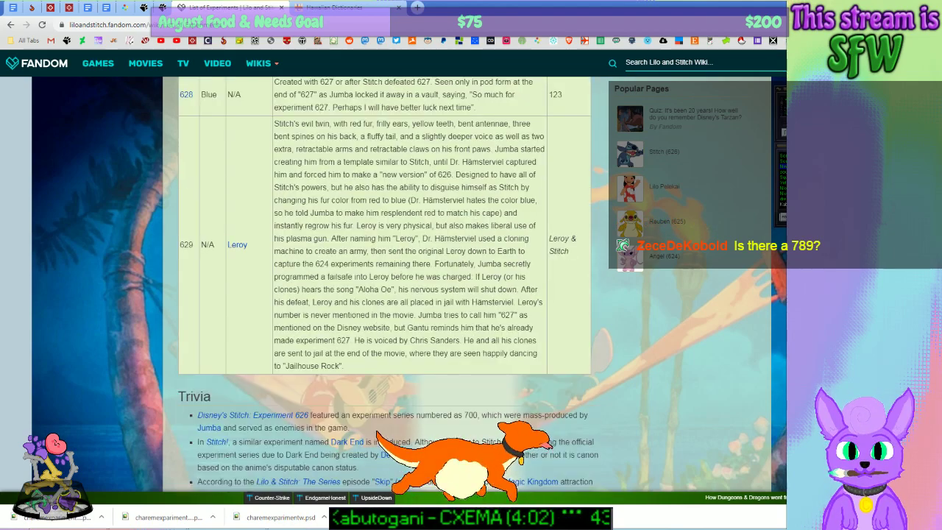
pyautogui.hotkey('alt', 'Tab')
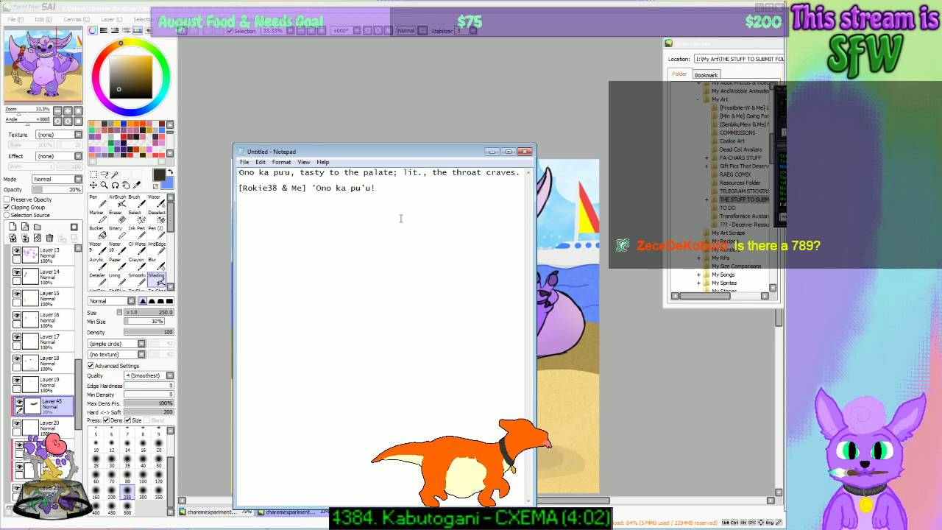
pyautogui.click(403, 190)
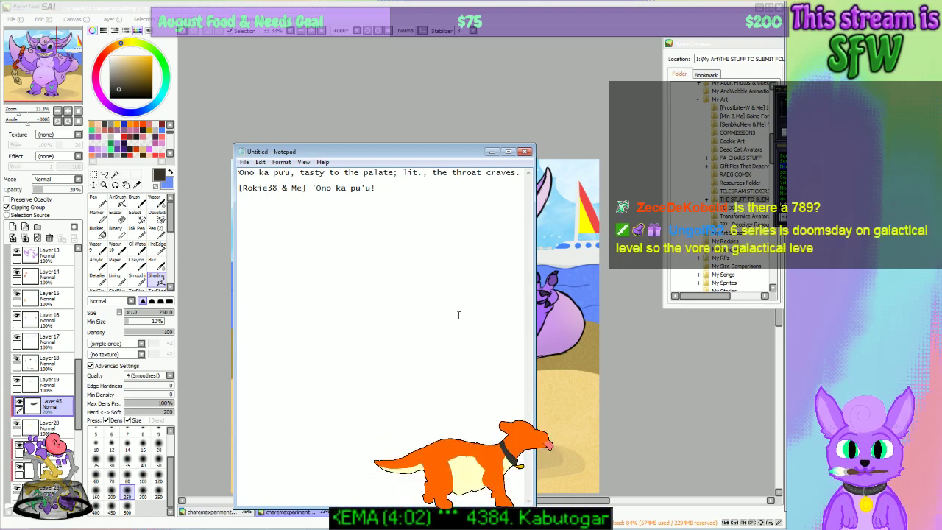
# Step: Read the Trivia section of the experiments list and open the linked "Disney's Stitch: Experiment 626" page in a new tab
pyautogui.moveTo(294, 524)
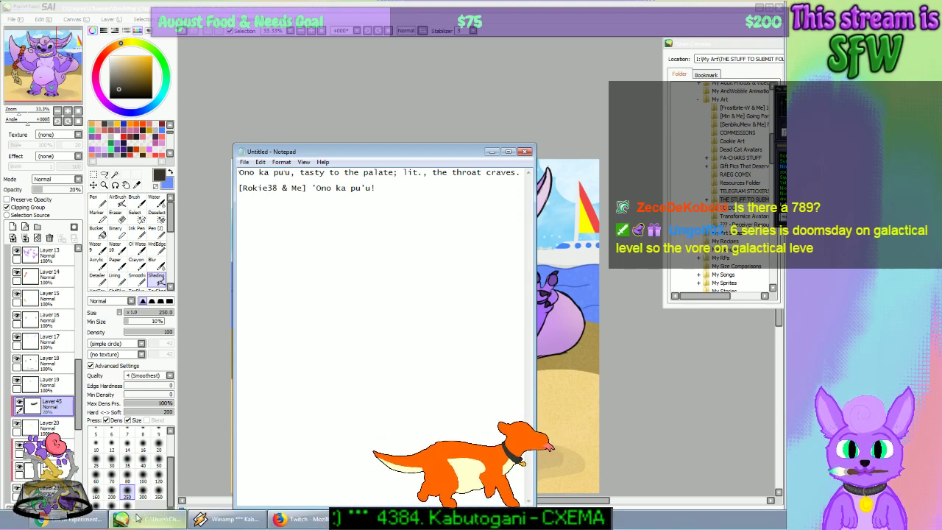
pyautogui.click(67, 520)
pyautogui.scroll(-2, 420, 356)
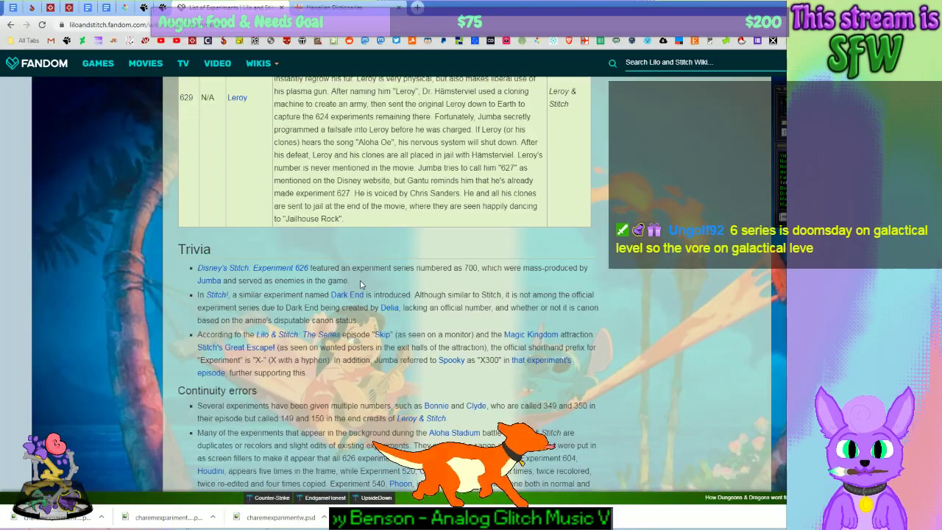
pyautogui.moveTo(348, 280)
pyautogui.mouseDown()
pyautogui.moveTo(198, 269)
pyautogui.moveTo(351, 285)
pyautogui.mouseUp()
pyautogui.middleClick(286, 270)
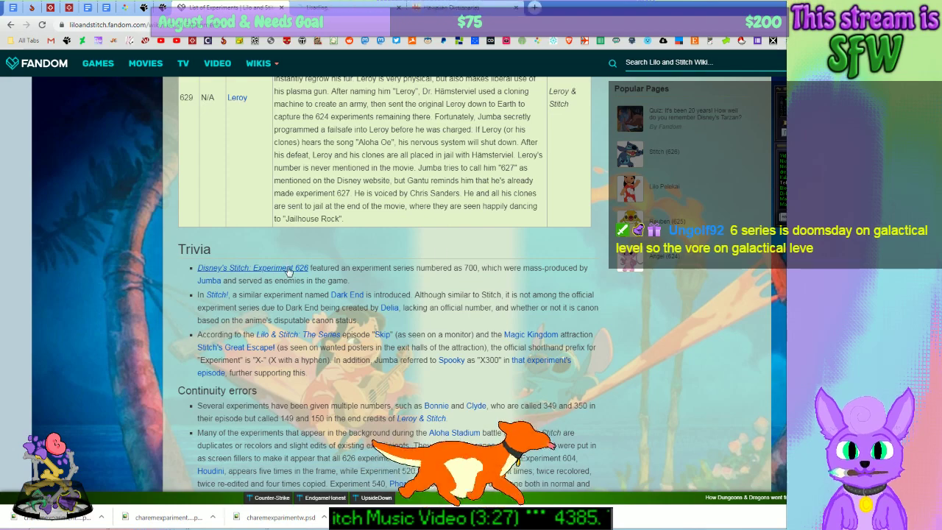
pyautogui.click(345, 9)
pyautogui.moveTo(419, 128)
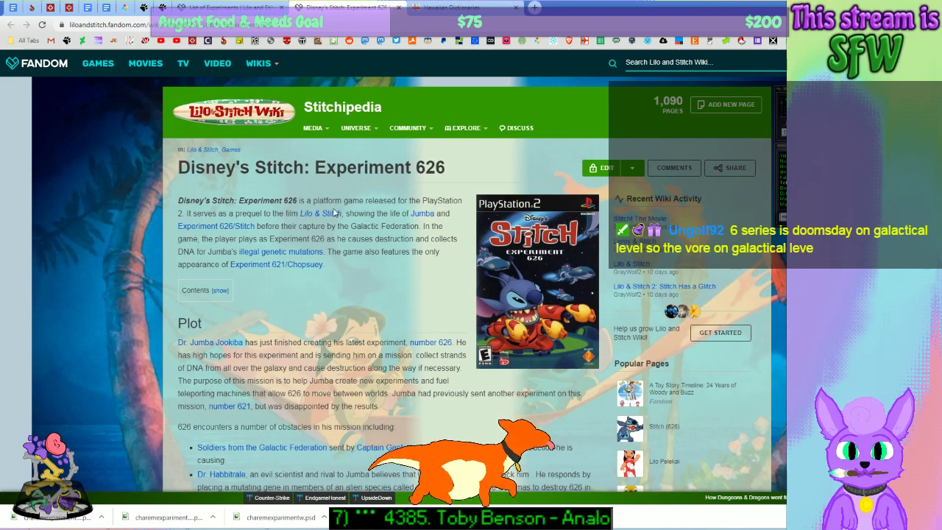
# Step: Select the game page's title, then search Google for "lilo and stitch games" in the same tab
pyautogui.moveTo(446, 168); pyautogui.dragTo(178, 168)
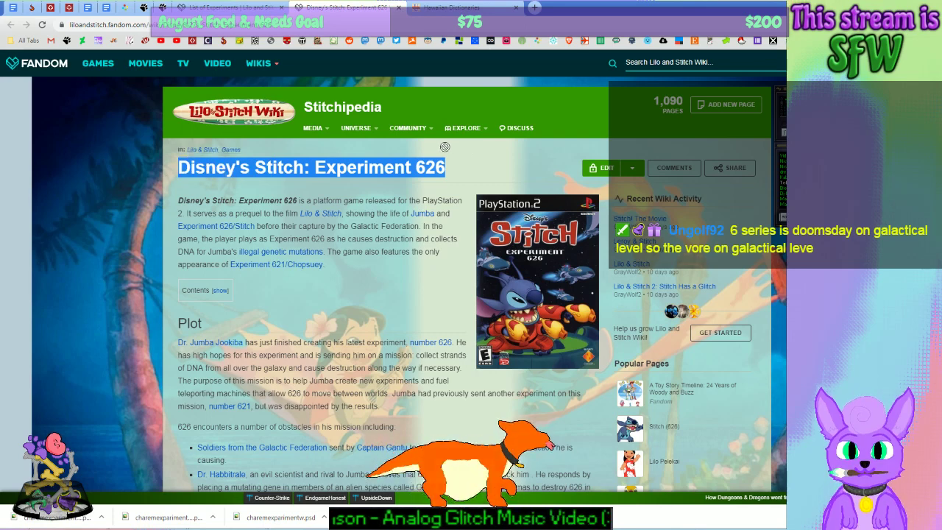
pyautogui.click(376, 24)
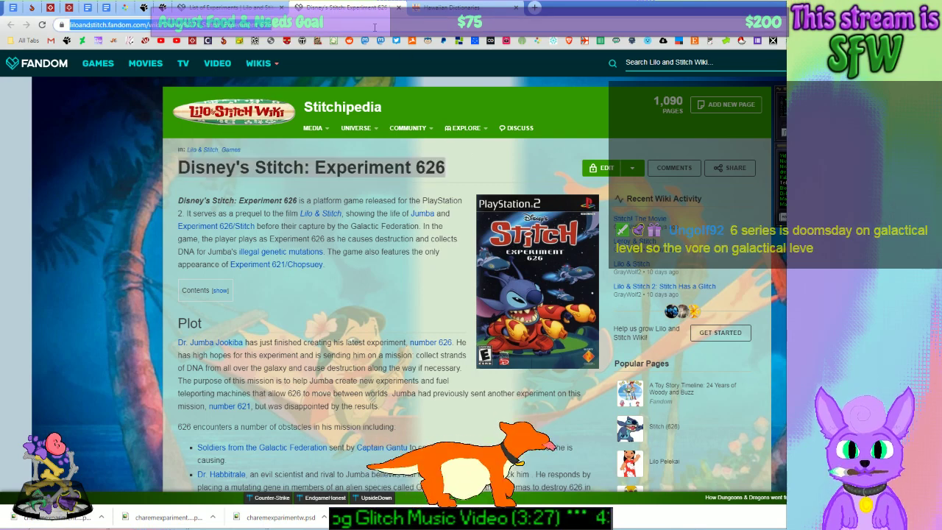
pyautogui.write('lilo and s')
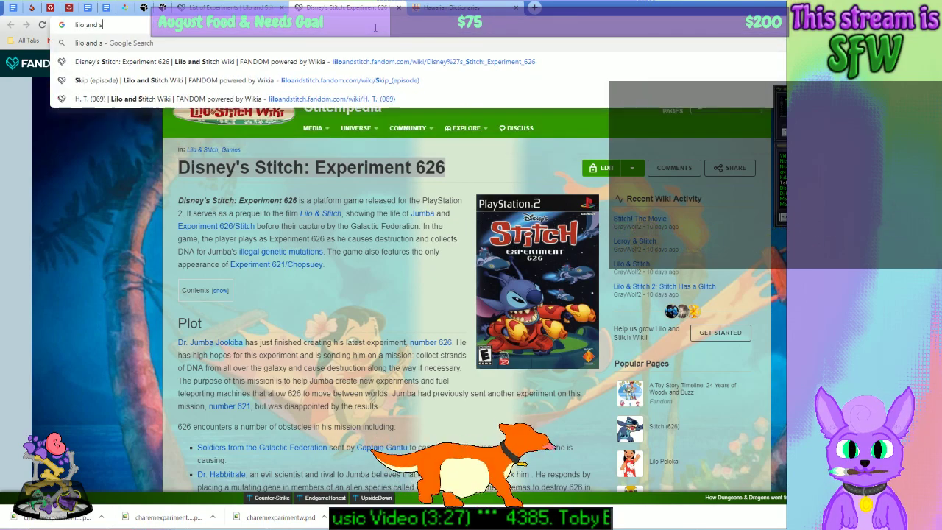
pyautogui.write('titch games')
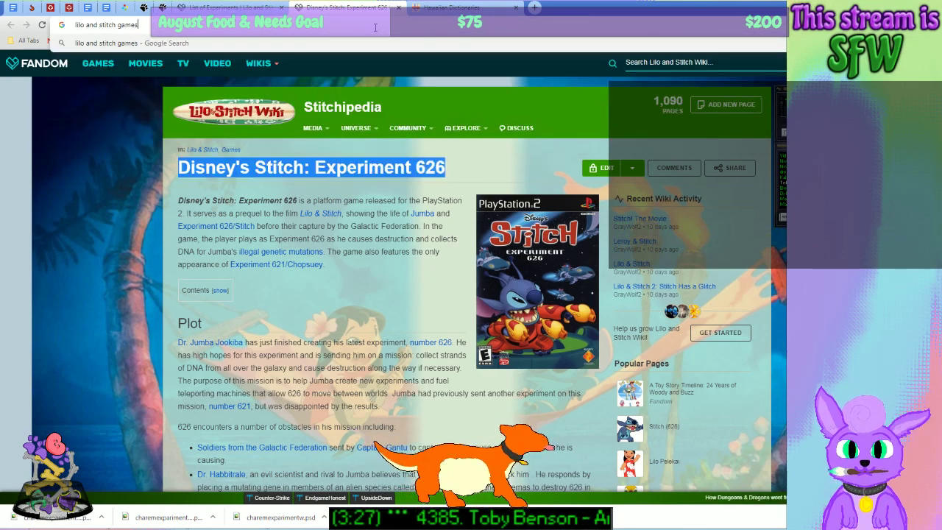
pyautogui.press('Return')
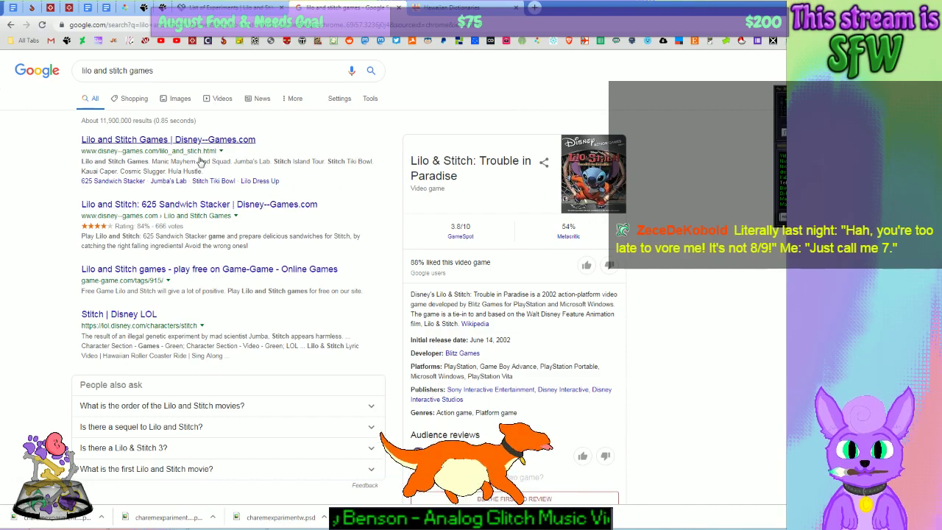
pyautogui.scroll(-3, 244, 272)
pyautogui.scroll(3, 244, 271)
pyautogui.click(131, 70)
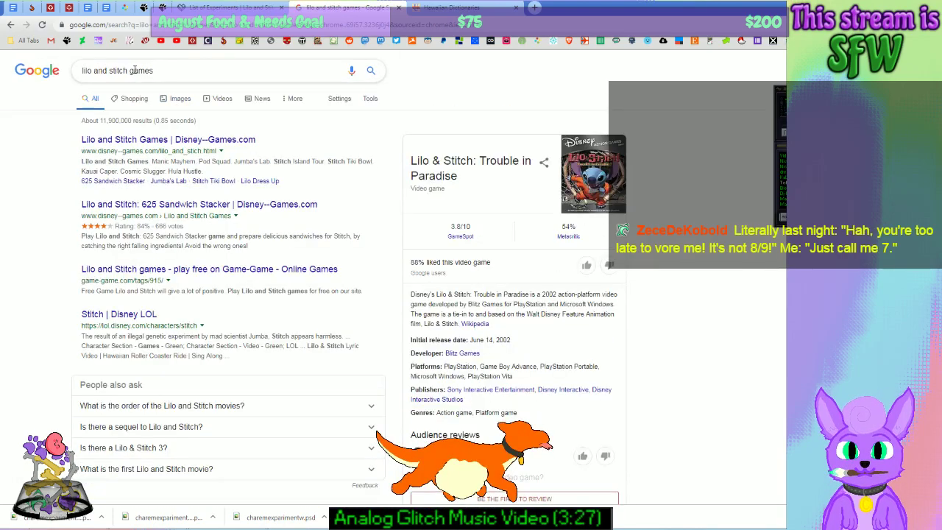
pyautogui.write('consol')
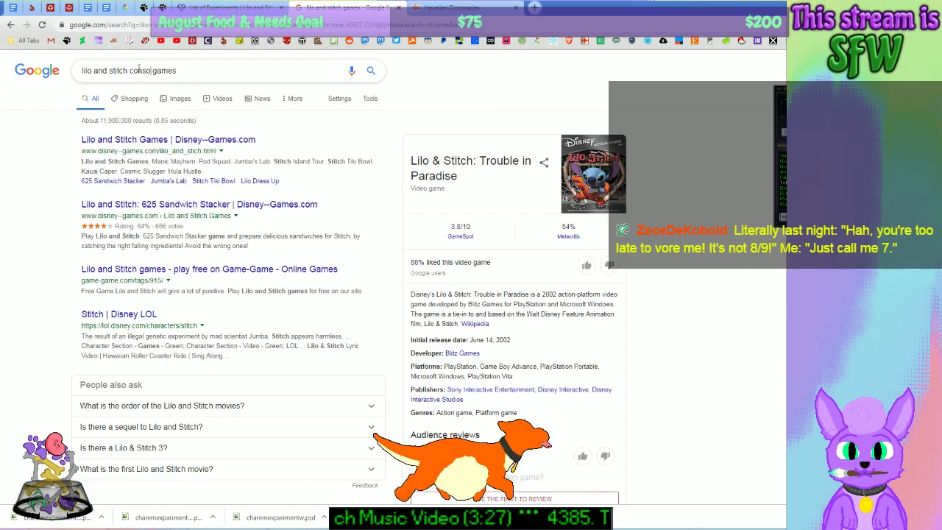
pyautogui.press('BackSpace')
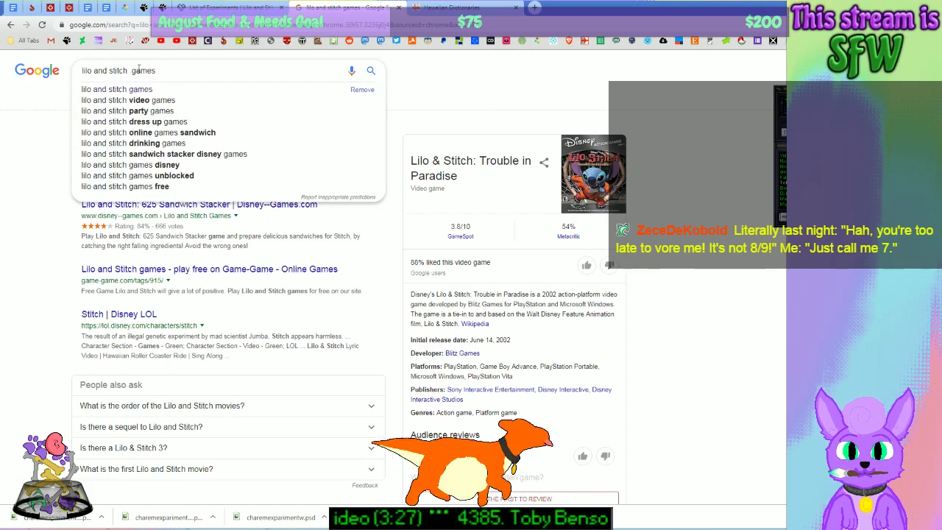
pyautogui.write('swf')
pyautogui.press('BackSpace')
pyautogui.press('BackSpace')
pyautogui.press('BackSpace')
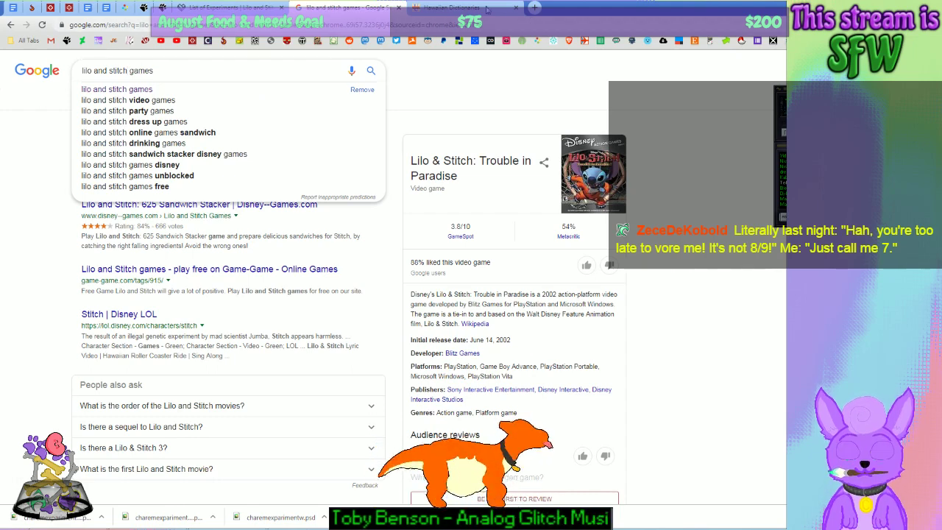
# Step: Search the Steam store for "stitch" and for "lilo" in a new tab, closing it when done
pyautogui.click(534, 8)
pyautogui.write('steam')
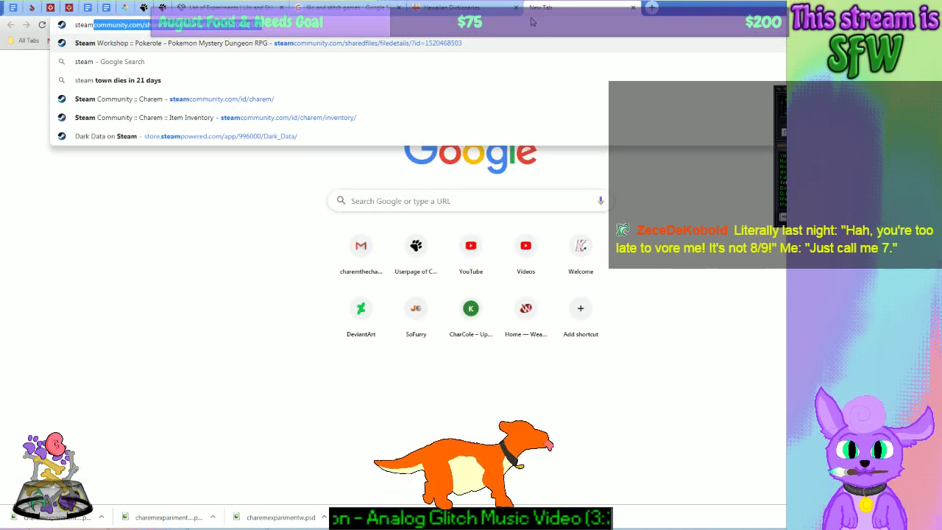
pyautogui.press('Return')
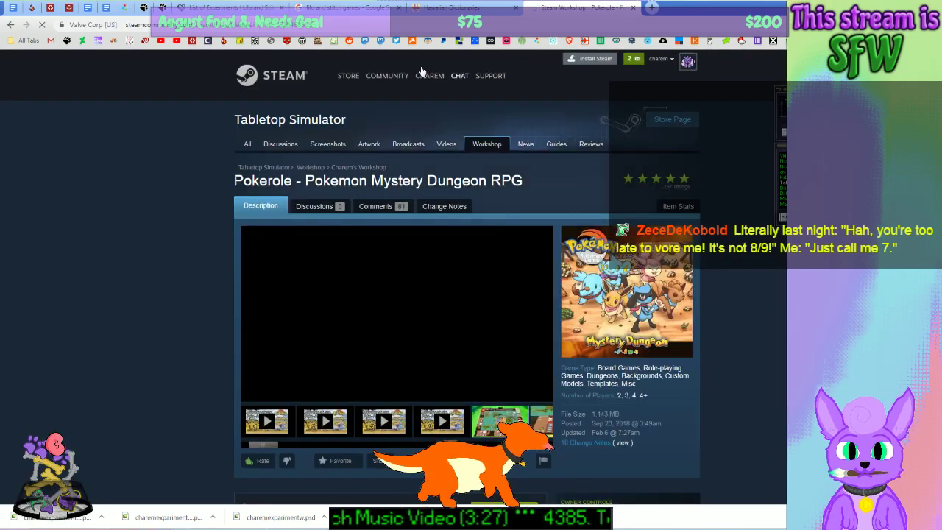
pyautogui.moveTo(364, 82)
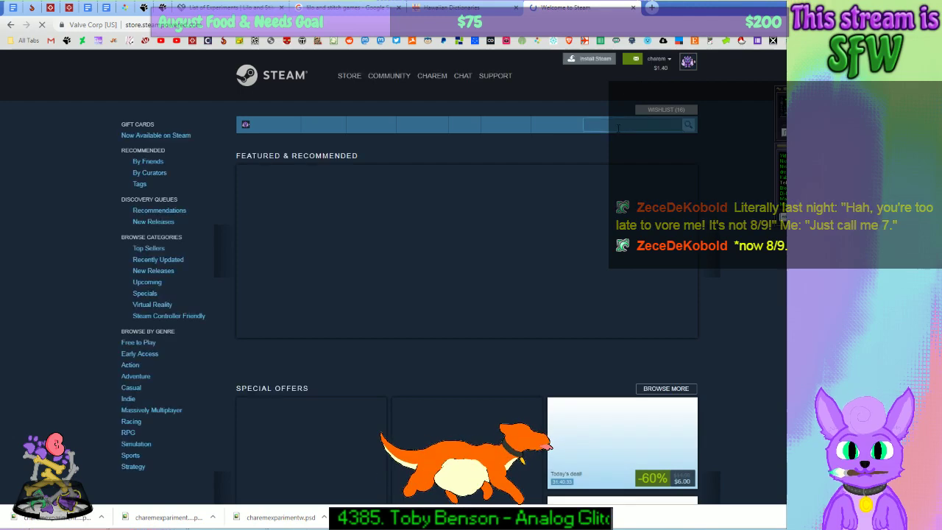
pyautogui.click(610, 127)
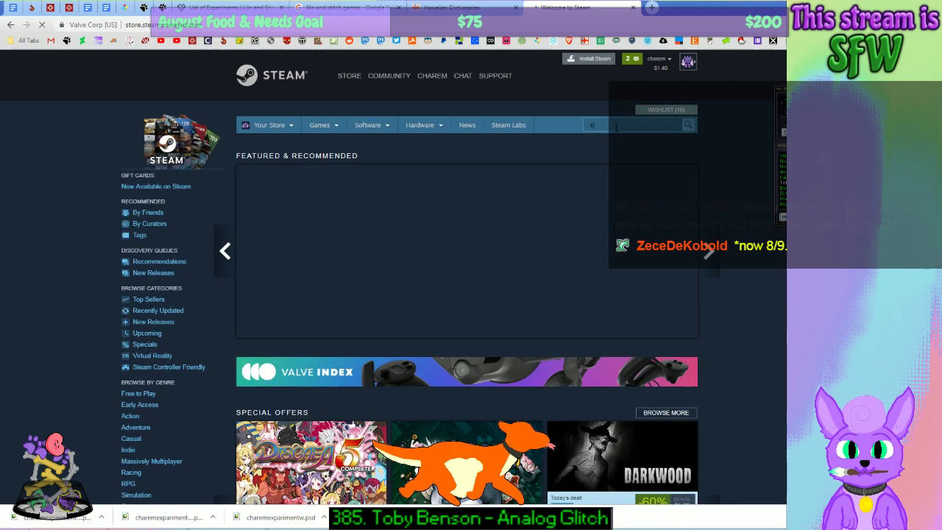
pyautogui.write('stitch')
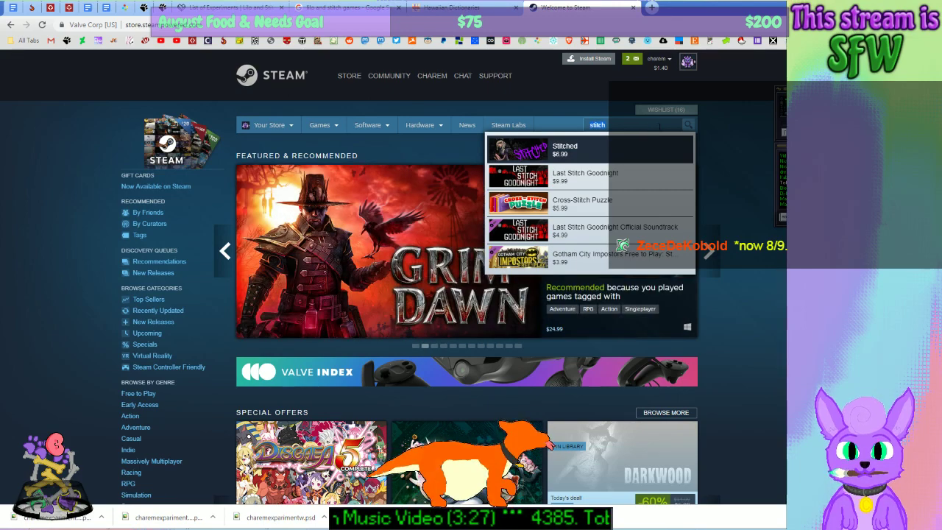
pyautogui.write('lilo')
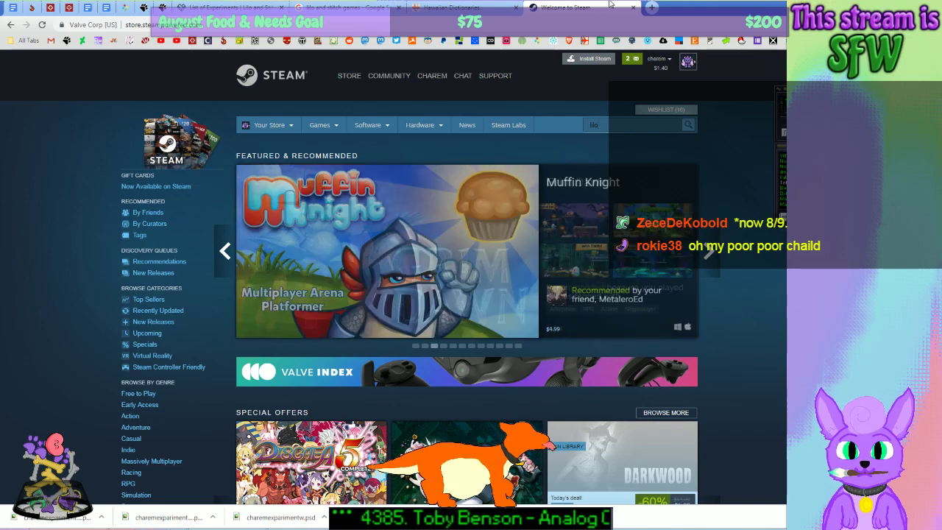
pyautogui.hotkey('ctrl', 'w')
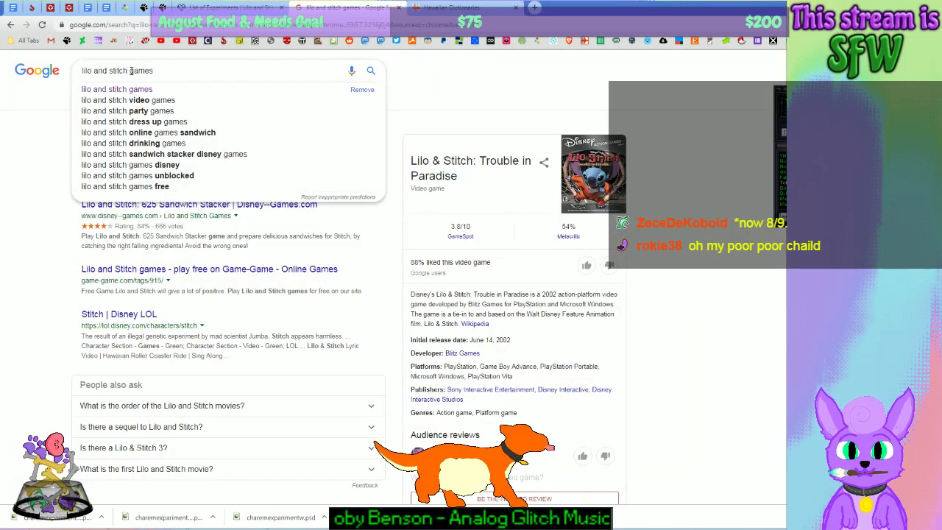
# Step: Search Google for "lilo and stitch pc games", skim the Wikipedia article on Disney Friends, and close the article
pyautogui.press('Return')
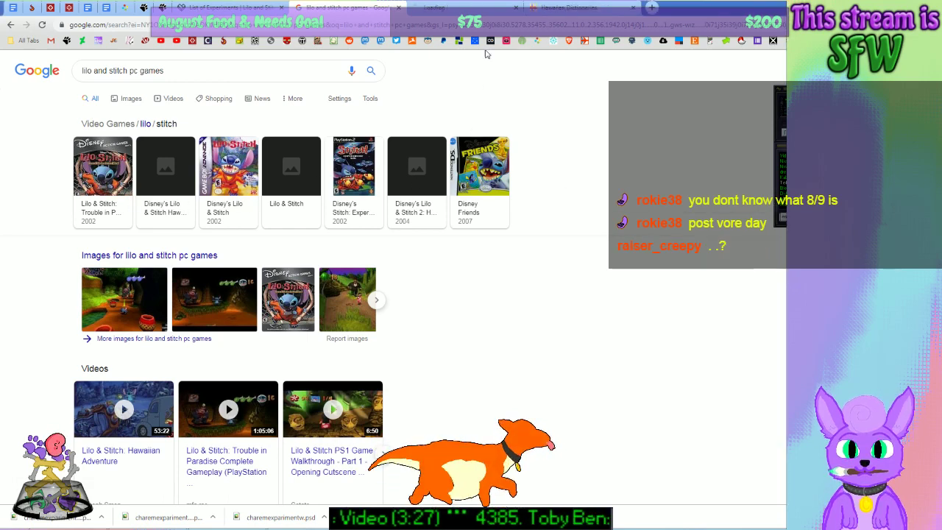
pyautogui.click(481, 182)
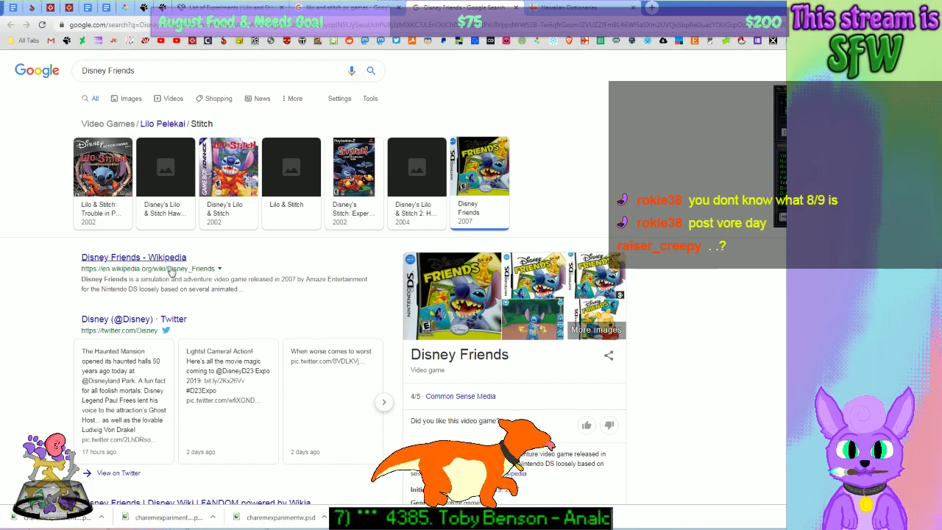
pyautogui.click(144, 258)
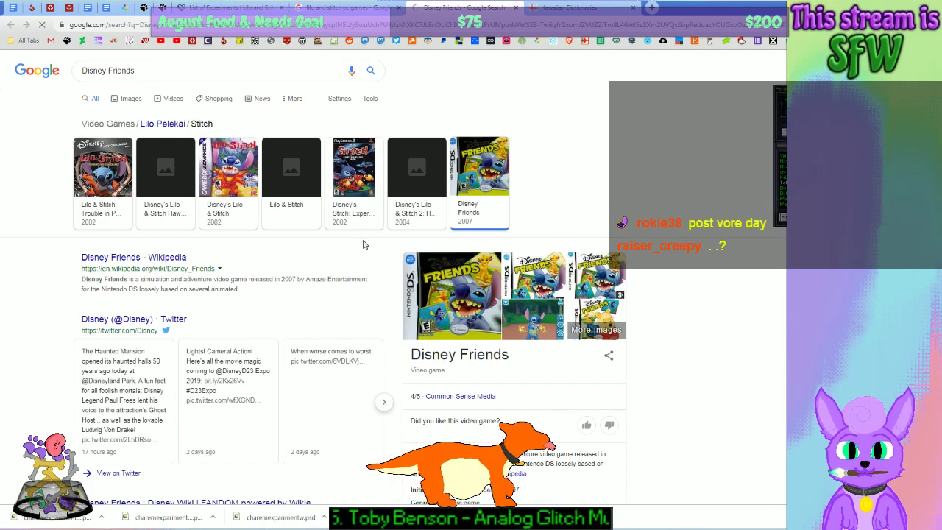
pyautogui.scroll(-3, 358, 271)
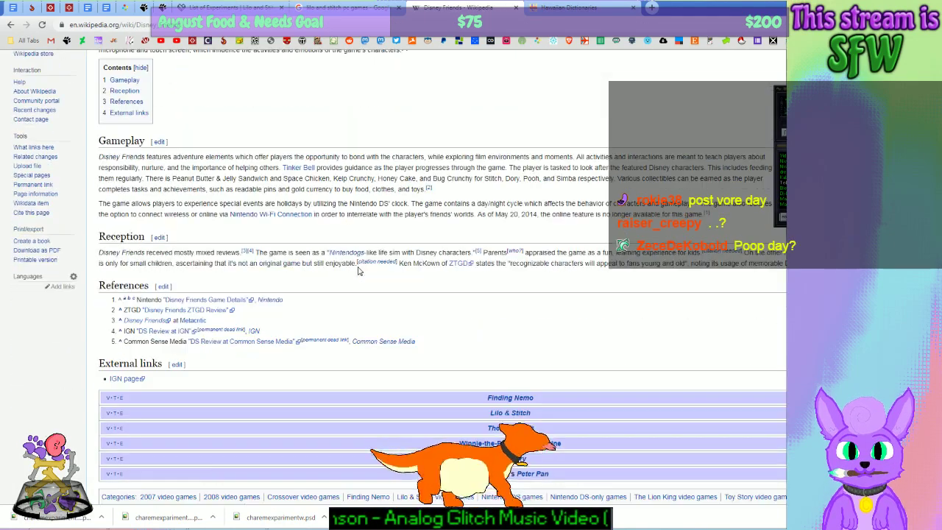
pyautogui.scroll(3, 361, 272)
pyautogui.middleClick(462, 4)
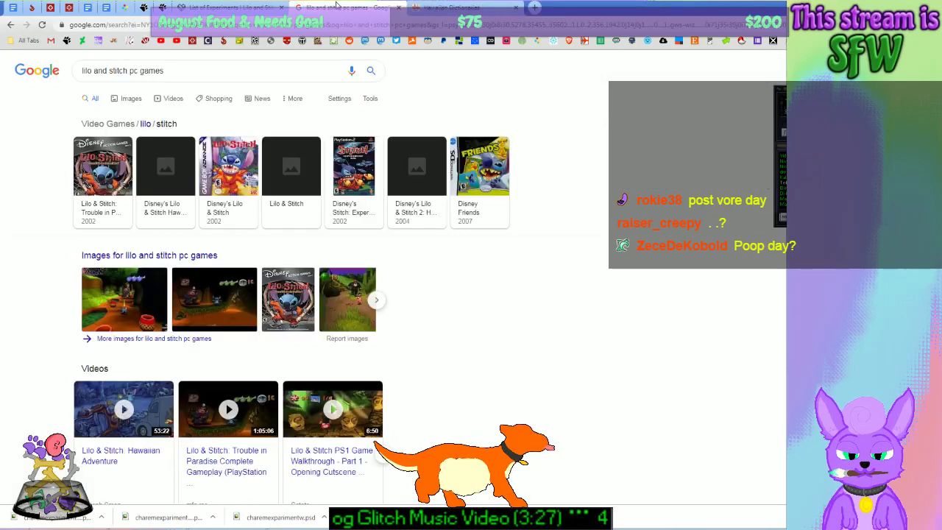
# Step: Preview the Lilo & Stitch 2: Hamsterviel Havoc playthrough video from about 3:00, and close its tab
pyautogui.click(413, 197)
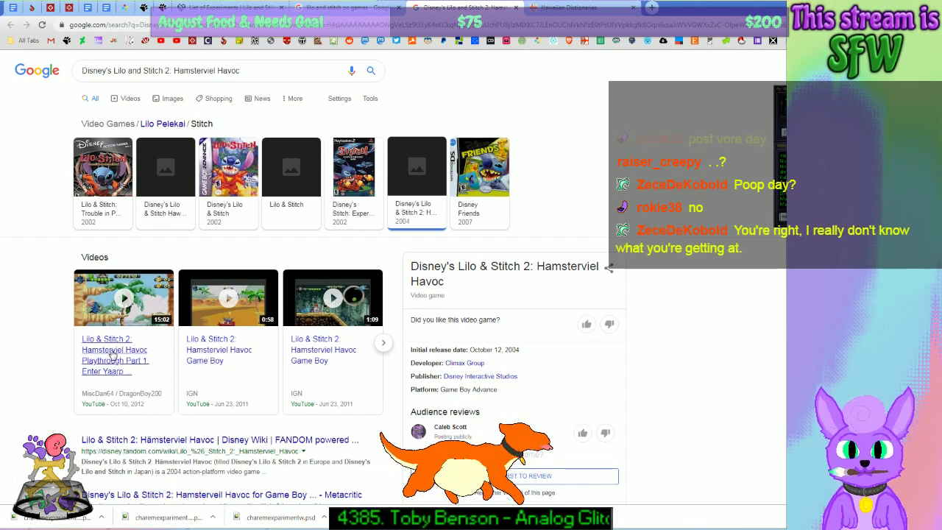
pyautogui.click(118, 357)
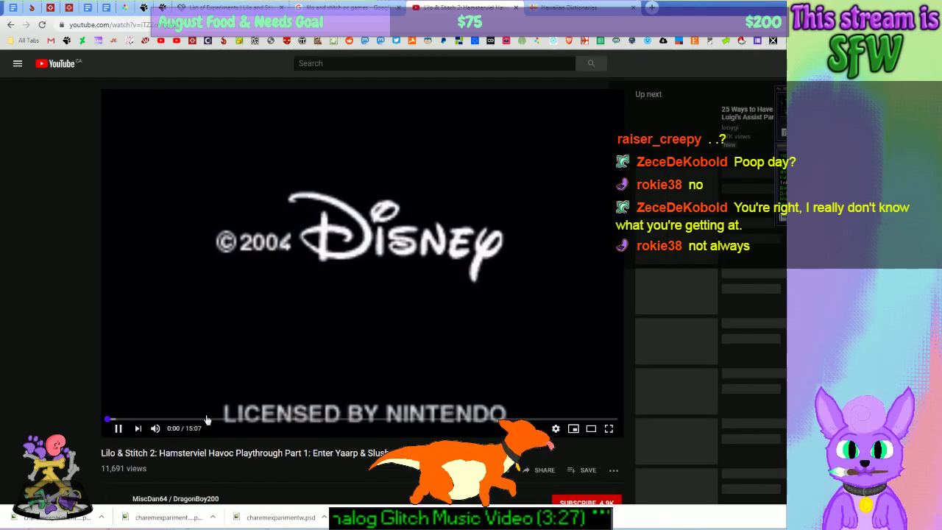
pyautogui.click(206, 418)
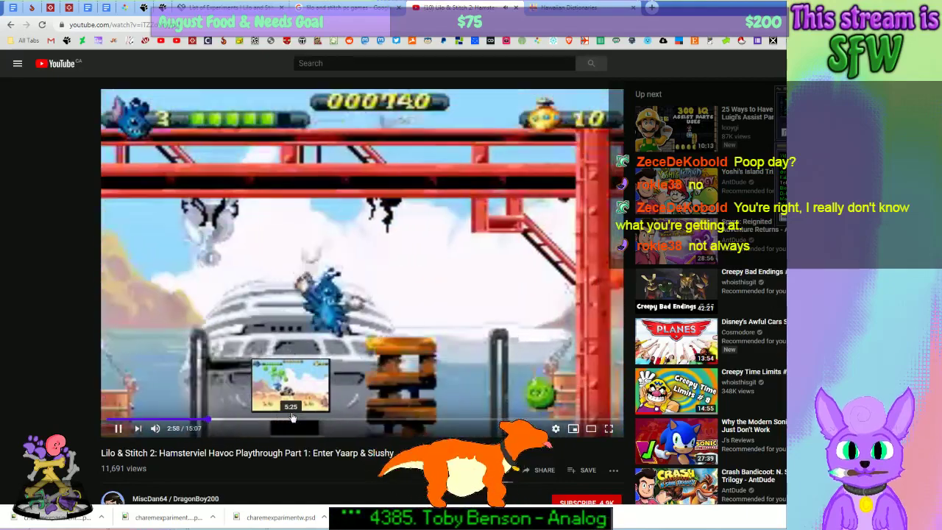
pyautogui.hotkey('ctrl', 'w')
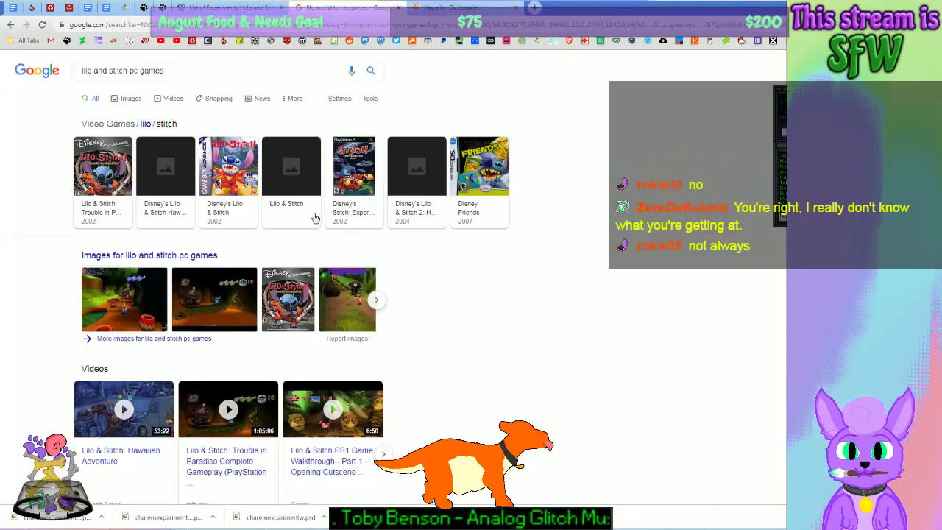
# Step: Skim the "Disney's Stitch: Experiment 626 (PS2) - Part 1" video up to about 14:41, and close its tab
pyautogui.click(350, 209)
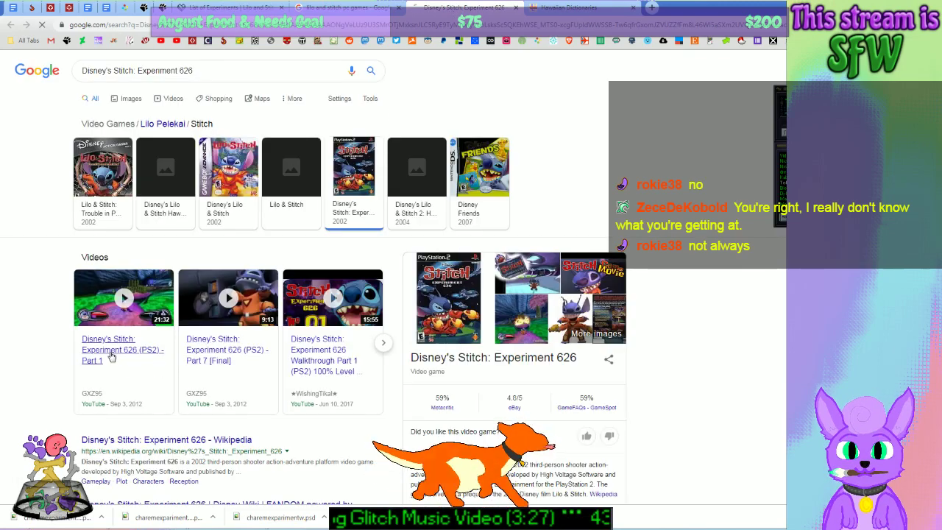
pyautogui.click(112, 356)
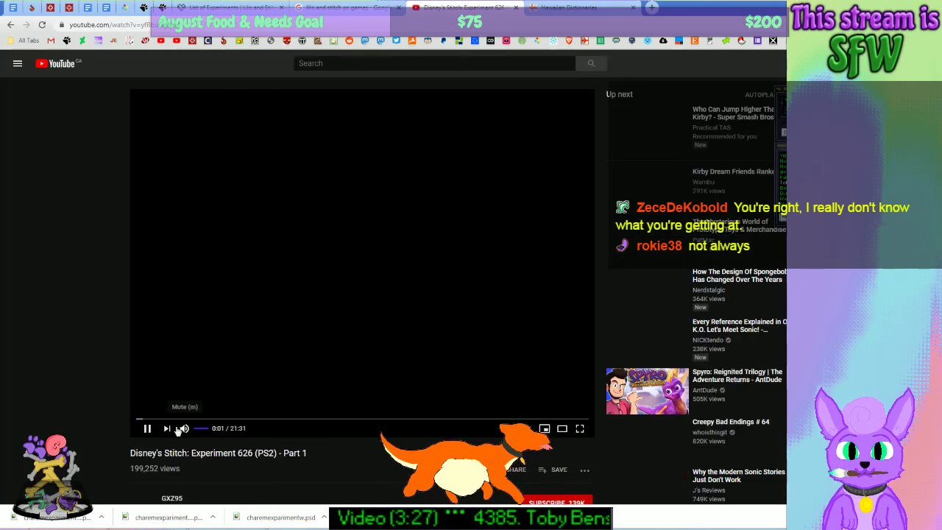
pyautogui.click(159, 418)
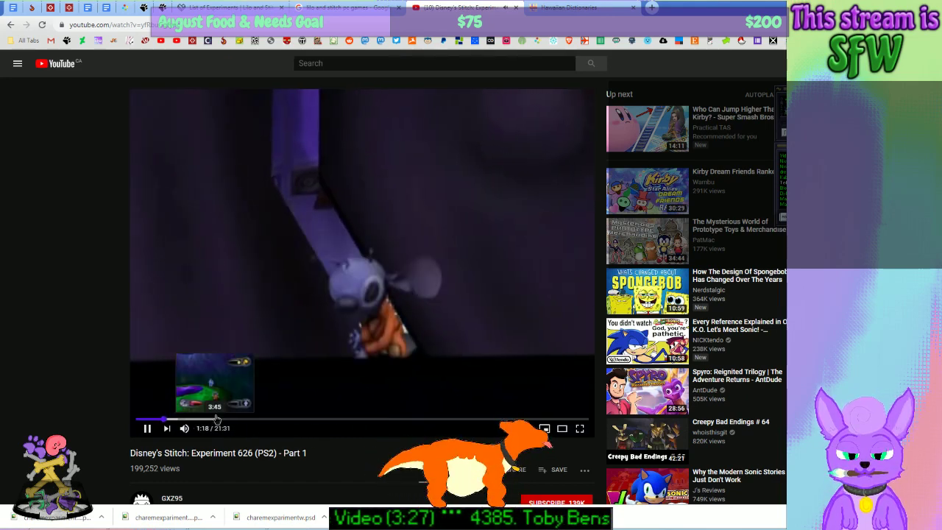
pyautogui.click(214, 419)
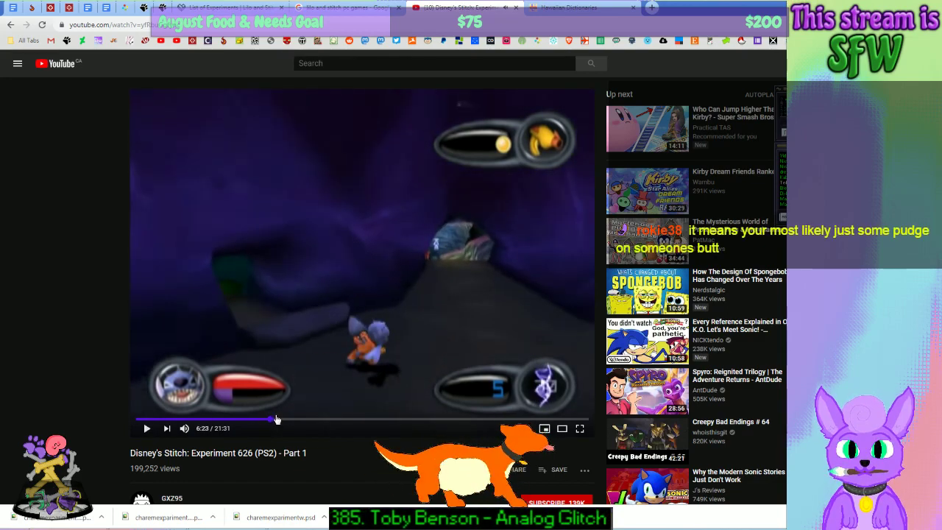
pyautogui.click(270, 419)
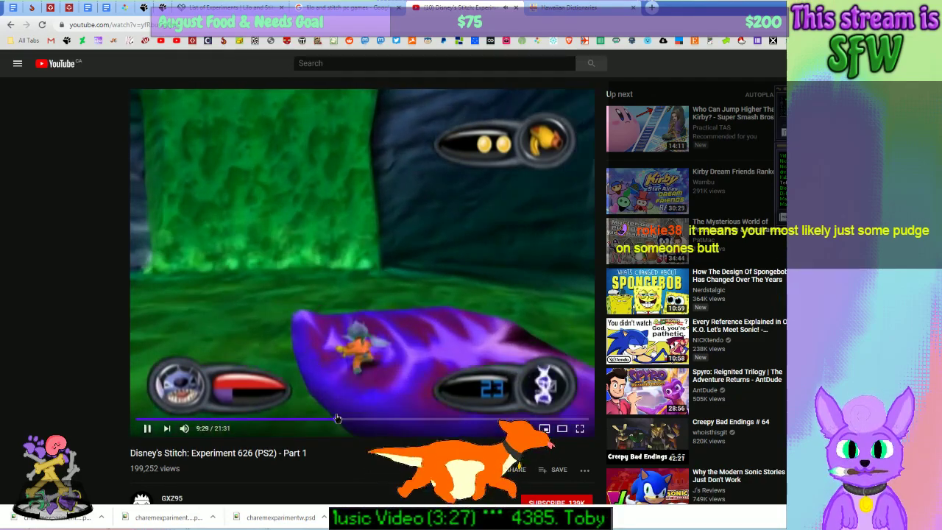
pyautogui.click(337, 418)
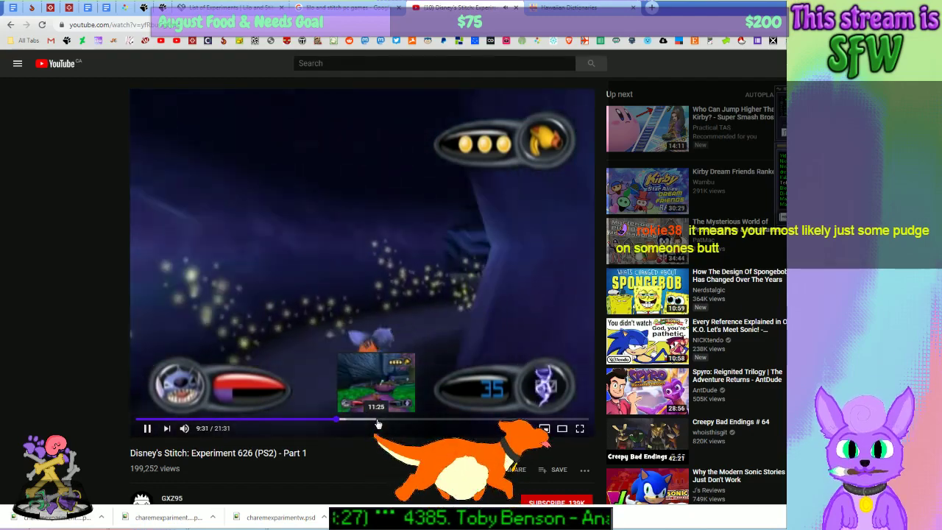
pyautogui.click(378, 420)
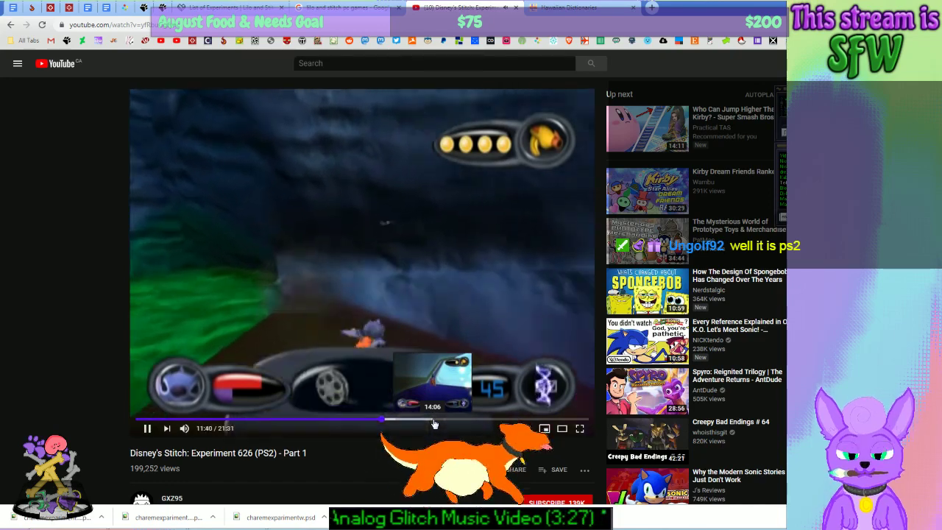
pyautogui.click(441, 420)
pyautogui.click(440, 409)
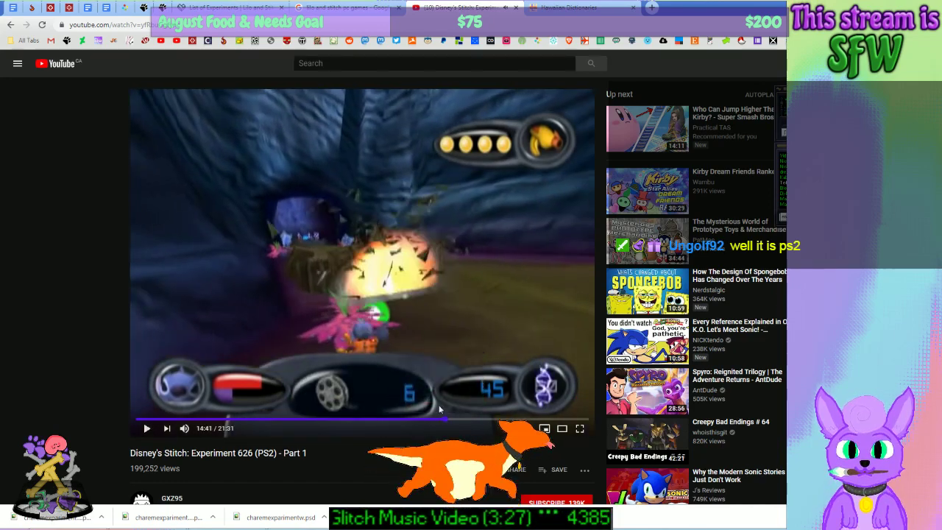
pyautogui.middleClick(457, 6)
# Step: Check the title in the Notepad note and reopen the closed Experiment 626 video in the browser
pyautogui.click(462, 6)
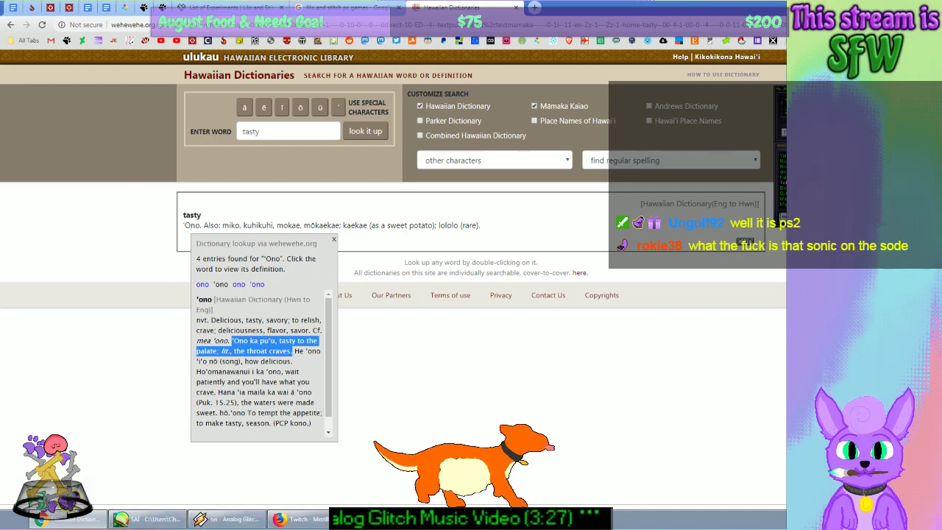
pyautogui.click(387, 519)
pyautogui.click(463, 343)
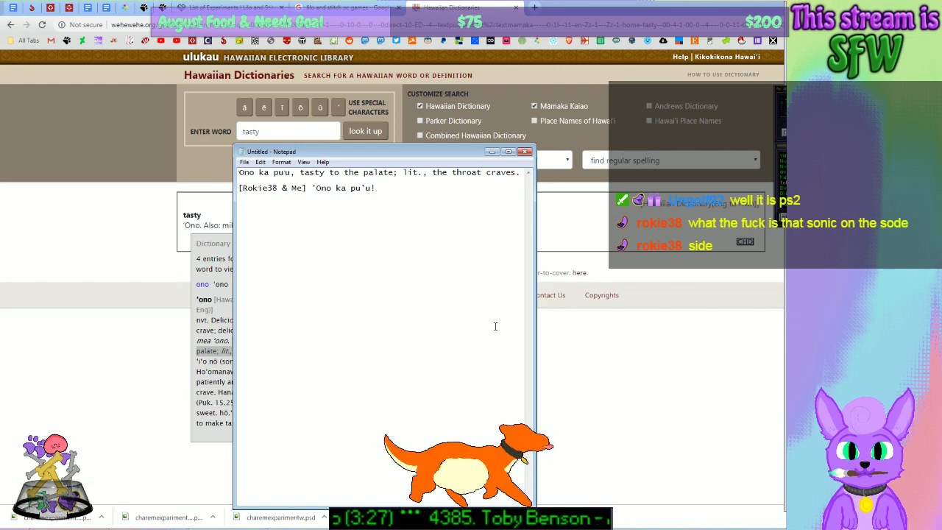
pyautogui.click(632, 3)
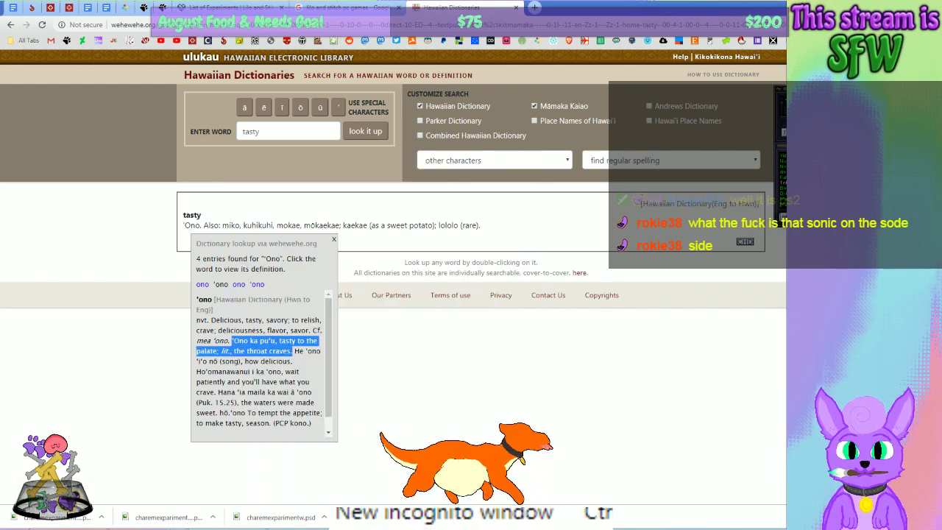
pyautogui.click(598, 143)
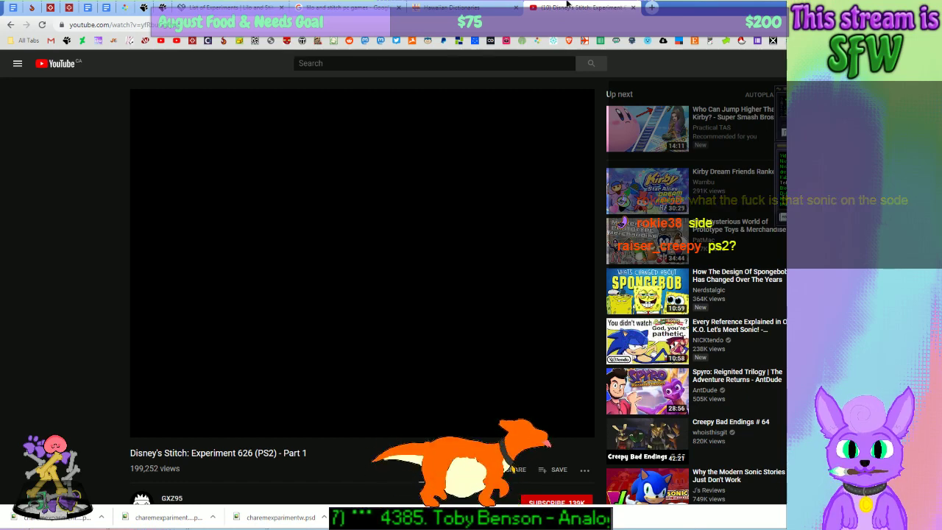
pyautogui.click(478, 7)
# Step: Extend the Notepad title after "'Ono ka pu'u!" with "The throat craves~" and enclose the whole phrase in double quotation marks
pyautogui.click(725, 6)
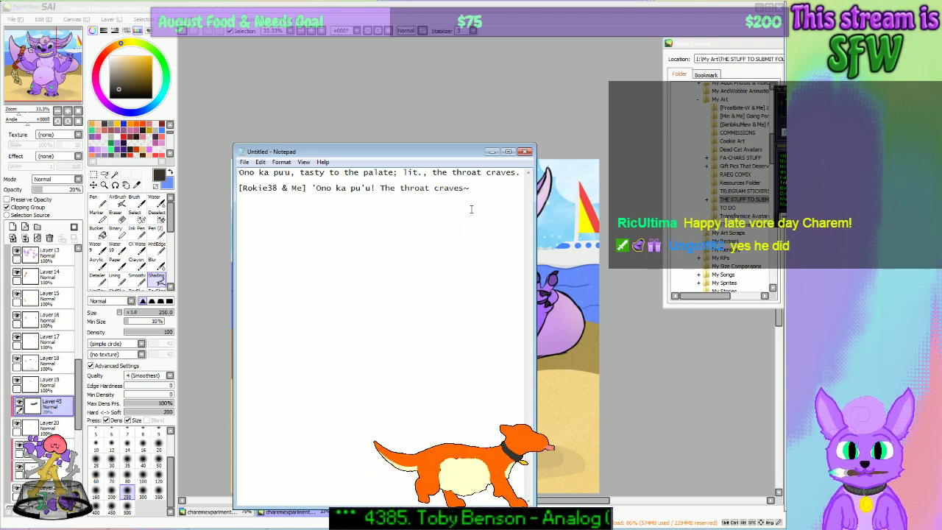
pyautogui.write('"')
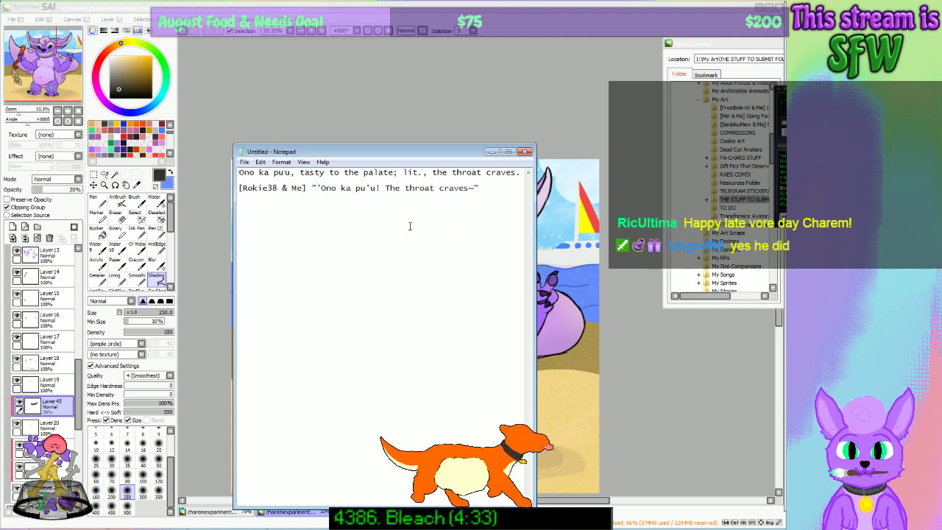
pyautogui.press('End')
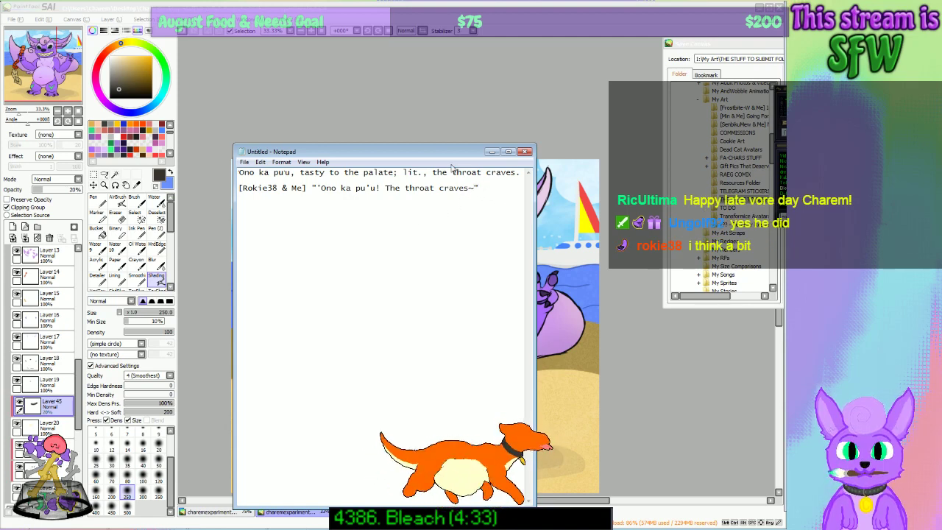
# Step: Move the Notepad window off the drawing and capitalize the title's translation as "The Throat Craves~"
pyautogui.moveTo(441, 154); pyautogui.dragTo(210, 107)
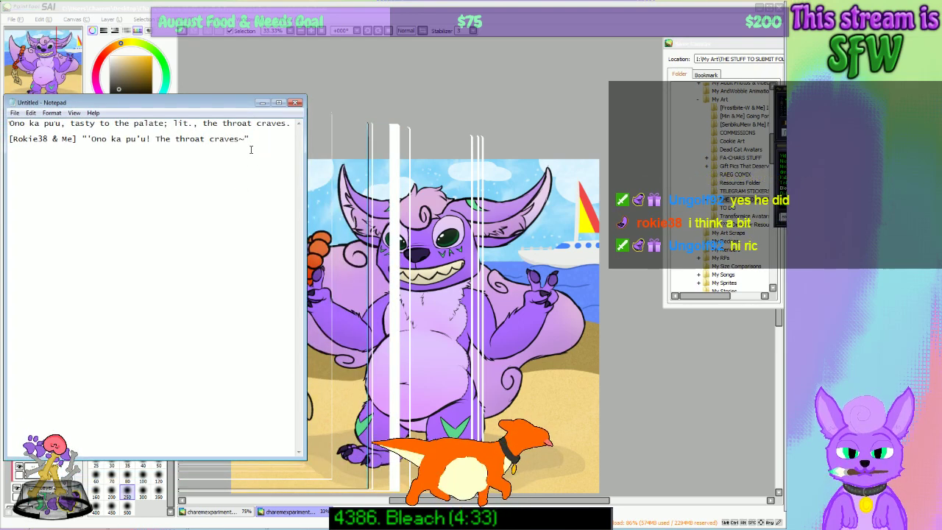
pyautogui.click(177, 138)
pyautogui.press('Delete')
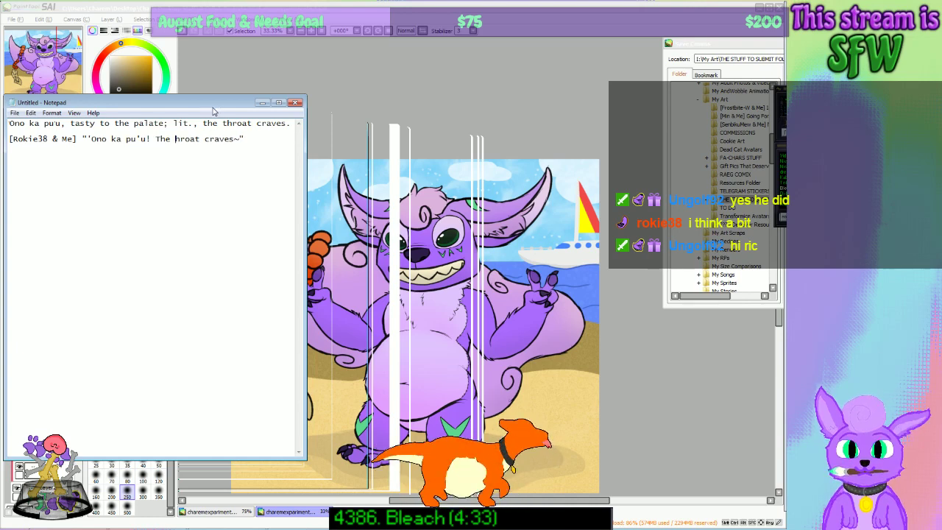
pyautogui.write('T')
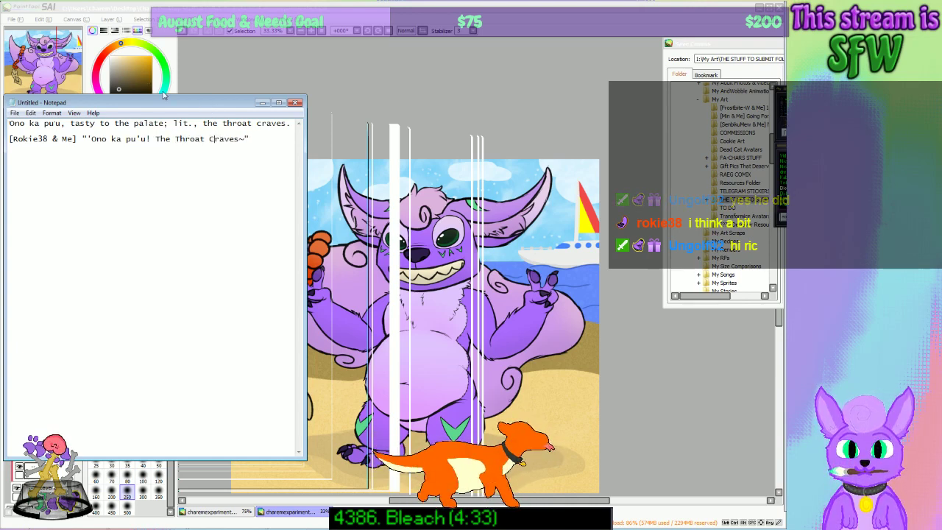
pyautogui.moveTo(251, 133); pyautogui.dragTo(150, 140)
pyautogui.click(175, 139)
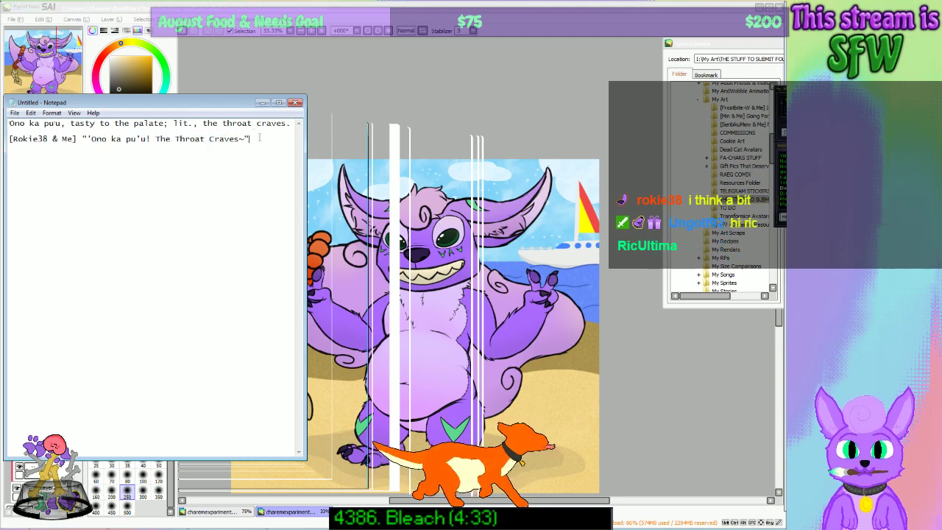
pyautogui.moveTo(271, 138); pyautogui.dragTo(91, 144)
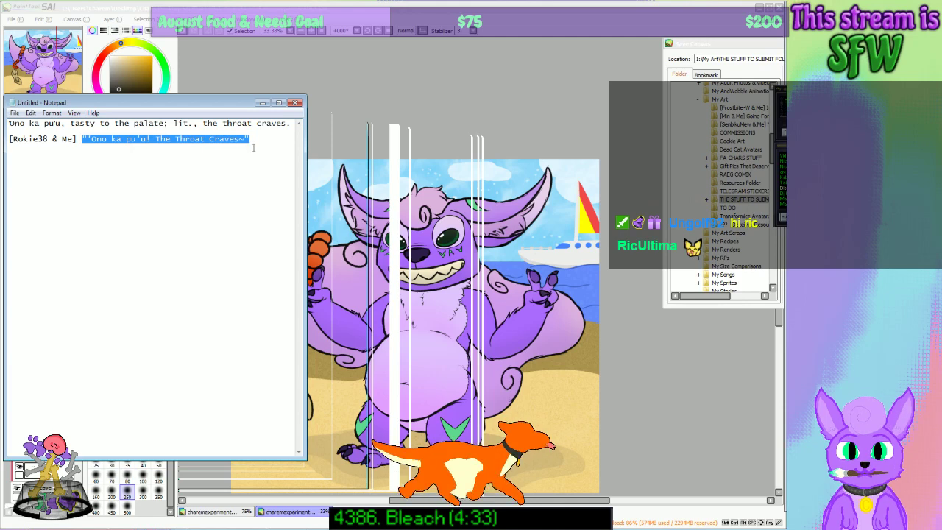
pyautogui.click(255, 141)
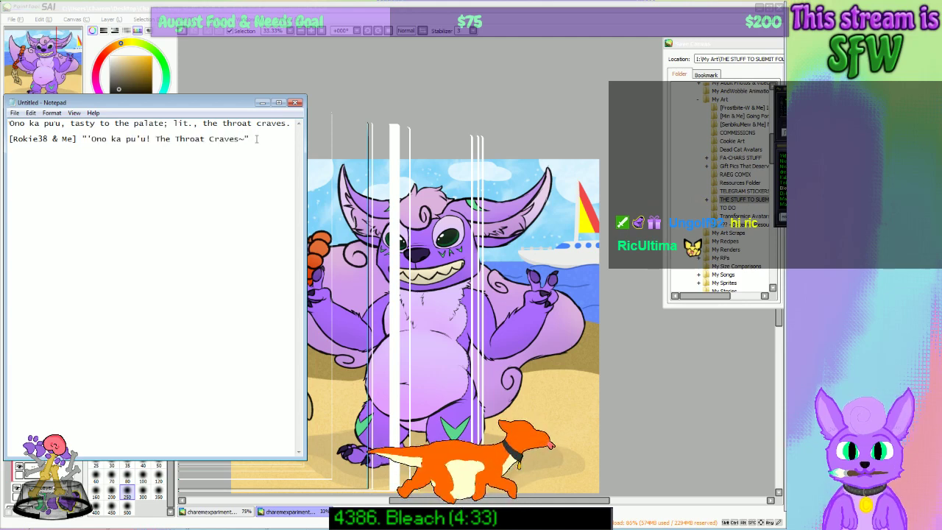
pyautogui.moveTo(257, 140); pyautogui.dragTo(82, 139)
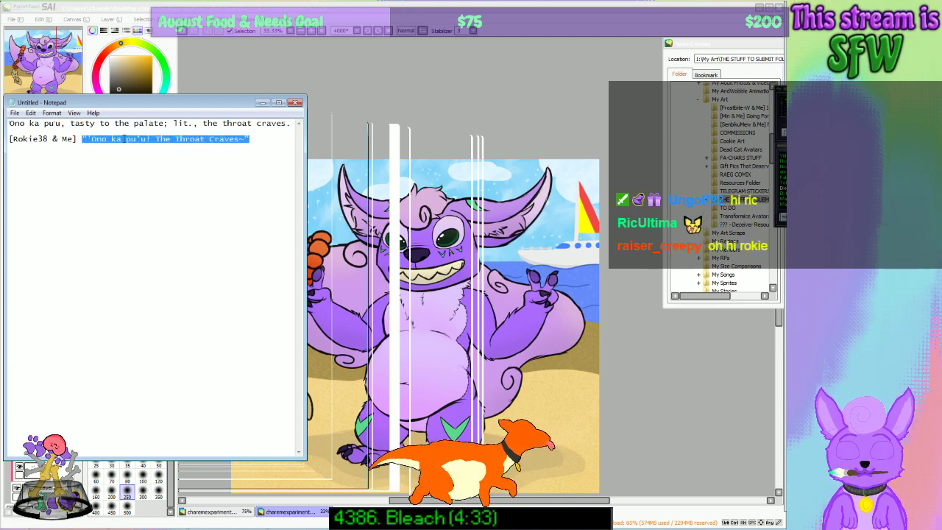
pyautogui.click(228, 144)
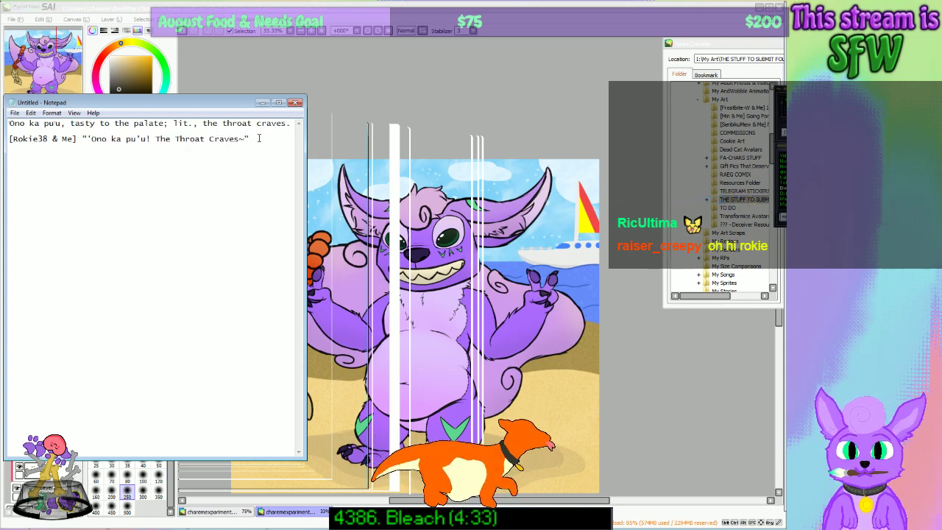
pyautogui.moveTo(259, 138); pyautogui.dragTo(156, 145)
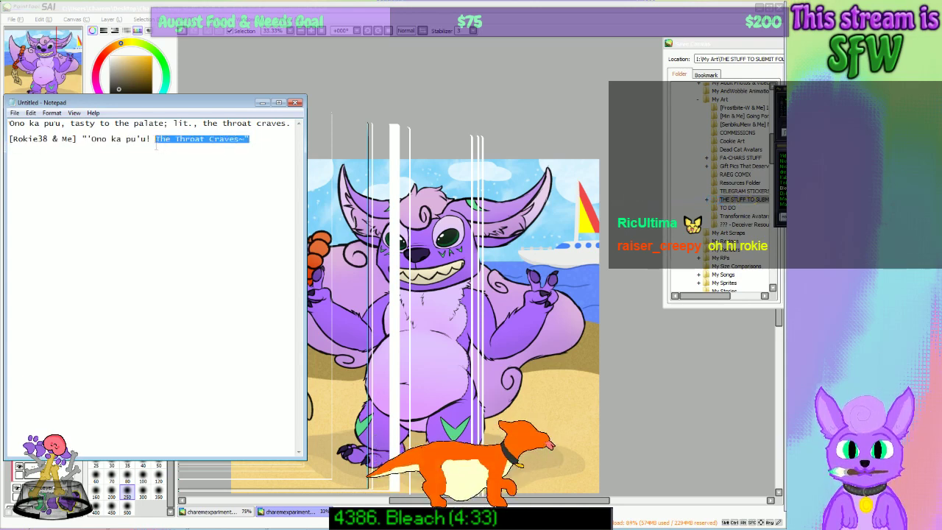
pyautogui.click(250, 142)
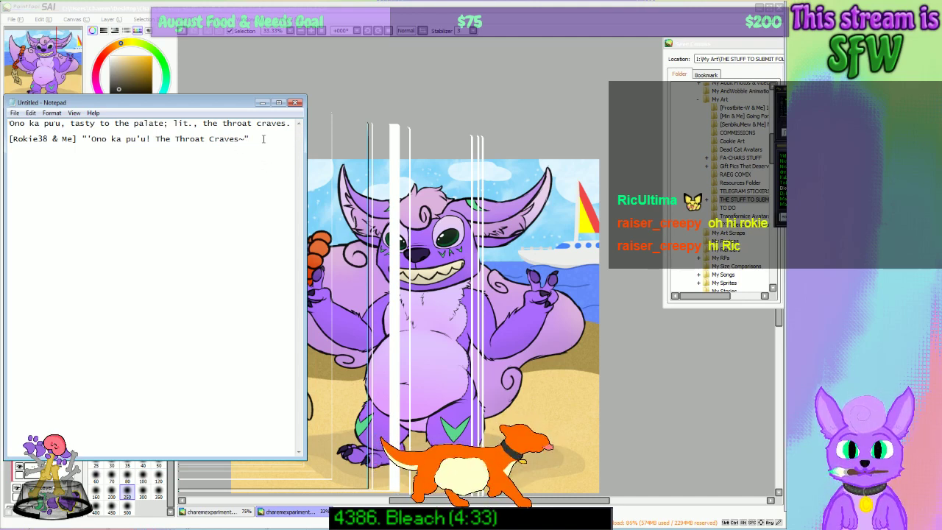
pyautogui.moveTo(261, 139); pyautogui.dragTo(153, 145)
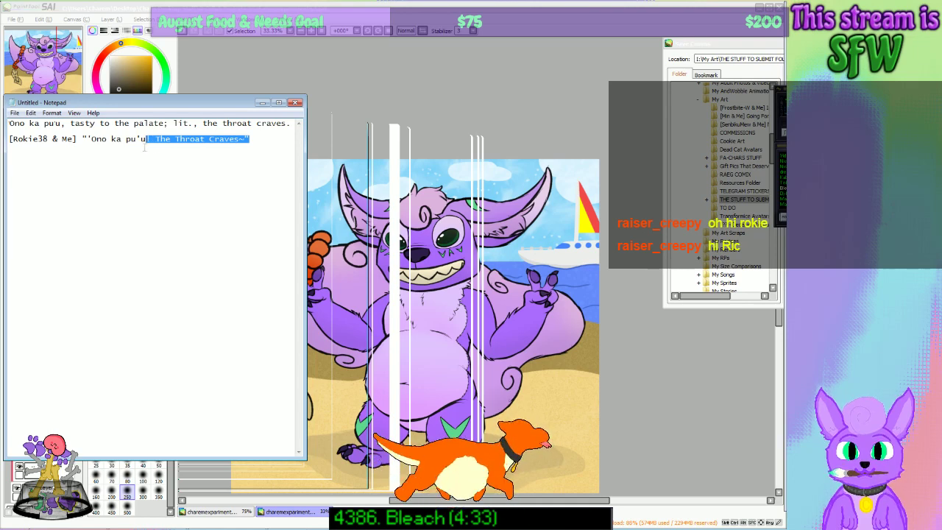
pyautogui.click(154, 144)
# Step: Cut the English translation from the Notepad title so that the quoted phrase ends as "'Ono ka pu'u!"
pyautogui.moveTo(251, 140); pyautogui.dragTo(147, 142)
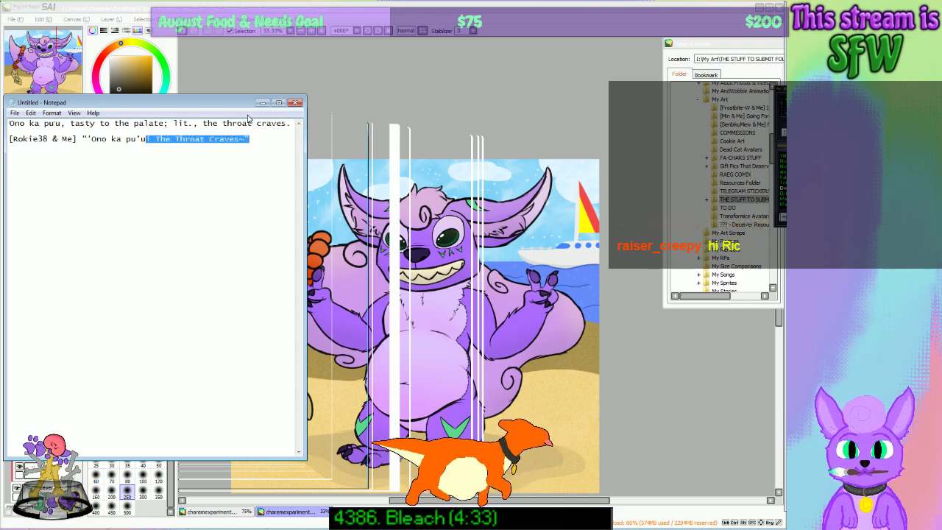
pyautogui.write('~')
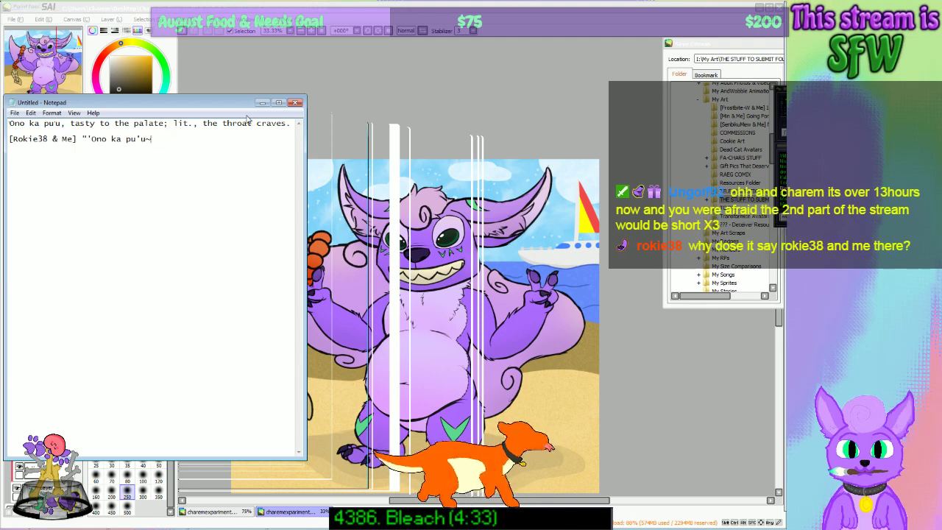
pyautogui.press('BackSpace')
pyautogui.write('!"')
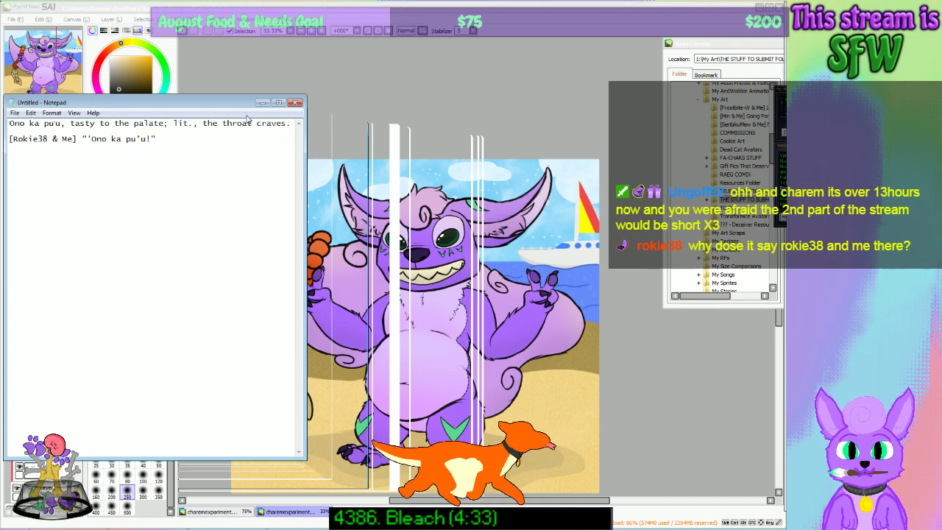
pyautogui.press('BackSpace')
pyautogui.press('BackSpace')
pyautogui.press('BackSpace')
pyautogui.press('BackSpace')
pyautogui.press('BackSpace')
pyautogui.press('BackSpace')
pyautogui.press('BackSpace')
pyautogui.press('BackSpace')
pyautogui.press('BackSpace')
pyautogui.press('BackSpace')
pyautogui.press('BackSpace')
pyautogui.press('BackSpace')
pyautogui.press('BackSpace')
pyautogui.press('BackSpace')
pyautogui.press('BackSpace')
pyautogui.press('BackSpace')
pyautogui.press('BackSpace')
pyautogui.press('BackSpace')
pyautogui.press('BackSpace')
pyautogui.press('BackSpace')
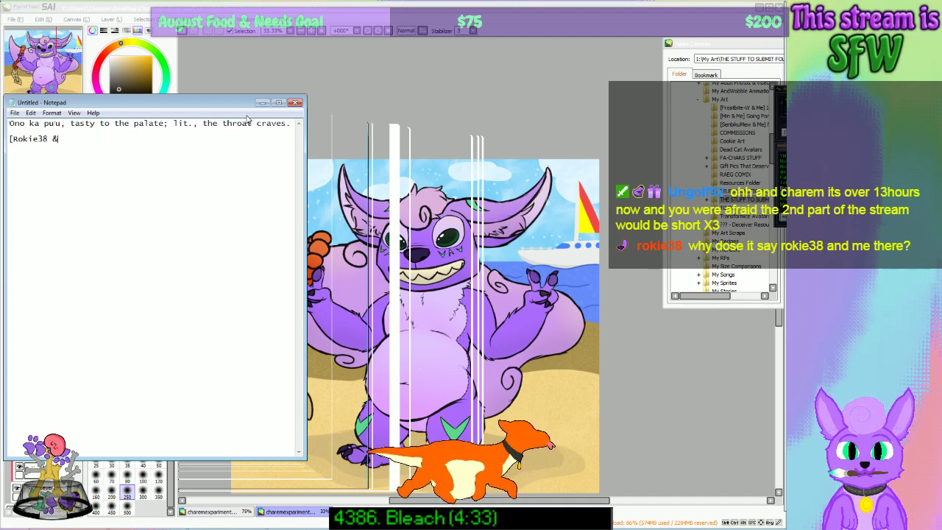
pyautogui.write('Me]')
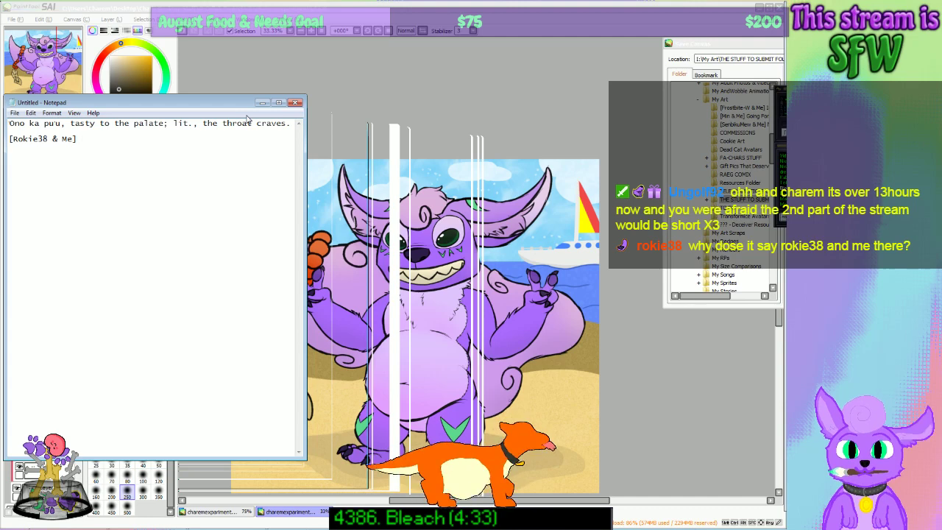
pyautogui.hotkey('ctrl', 'z')
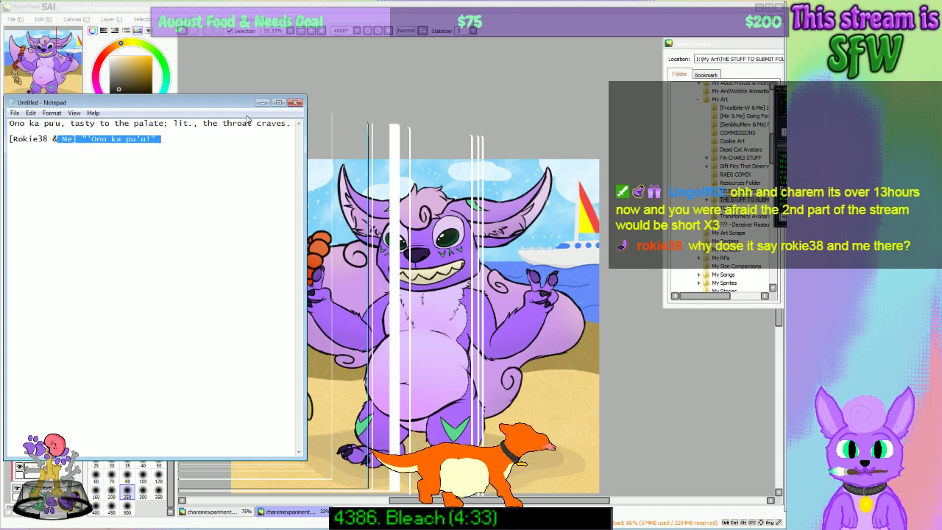
pyautogui.press('End')
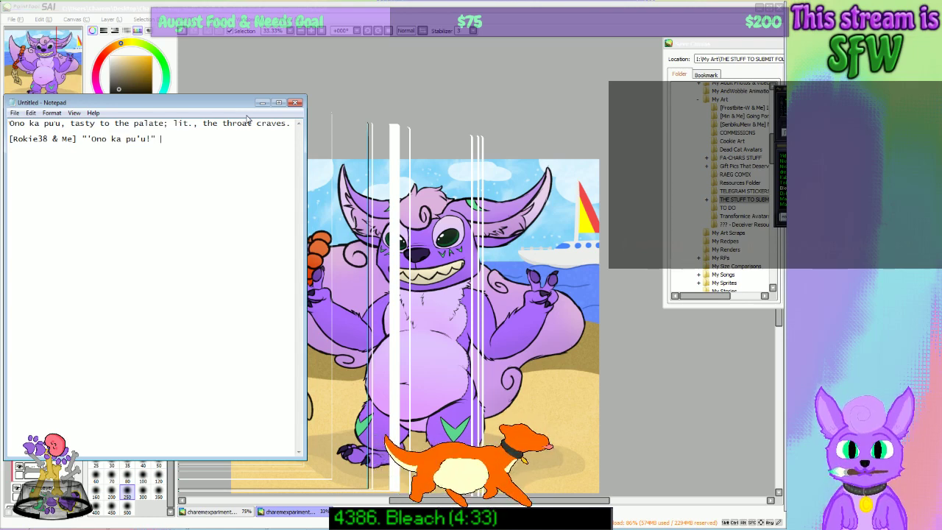
# Step: Remove the double quotation marks around the Hawaiian phrase and append "...The Throat Craves~" to the title
pyautogui.press('BackSpace')
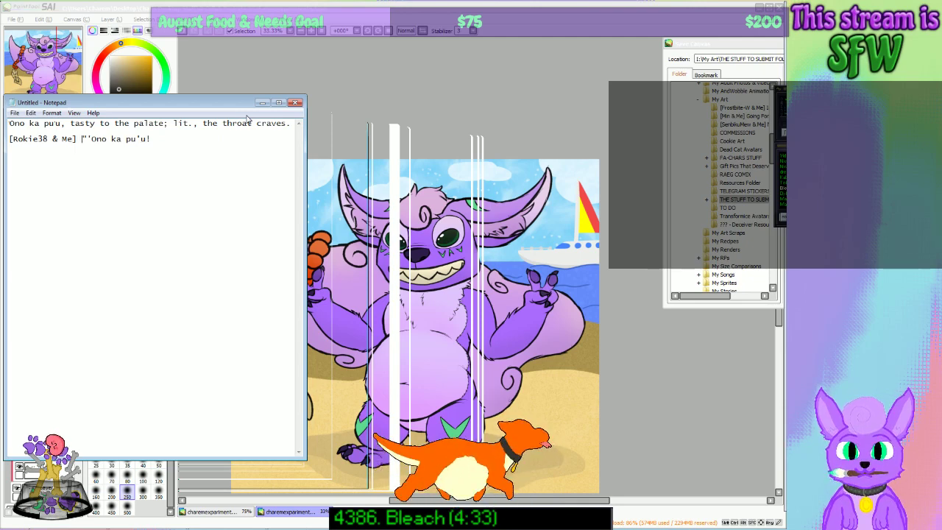
pyautogui.press('Delete')
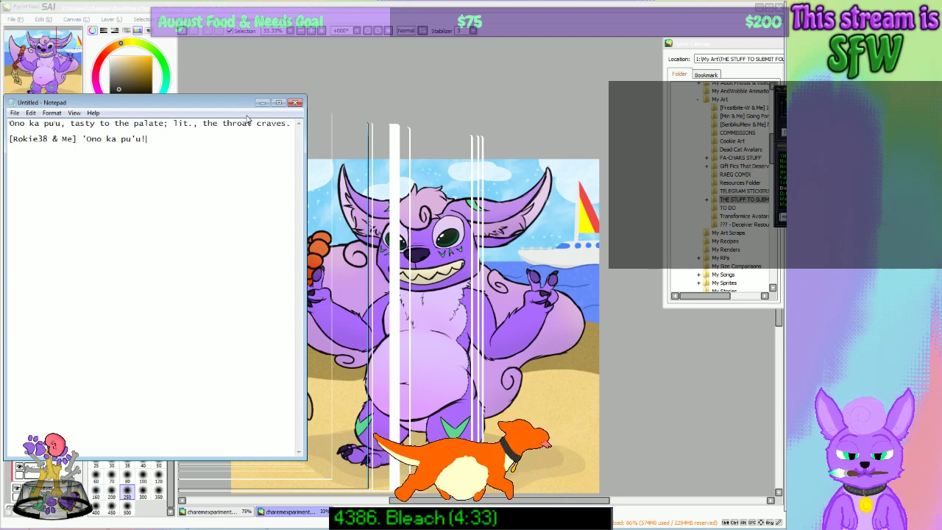
pyautogui.write('...The T')
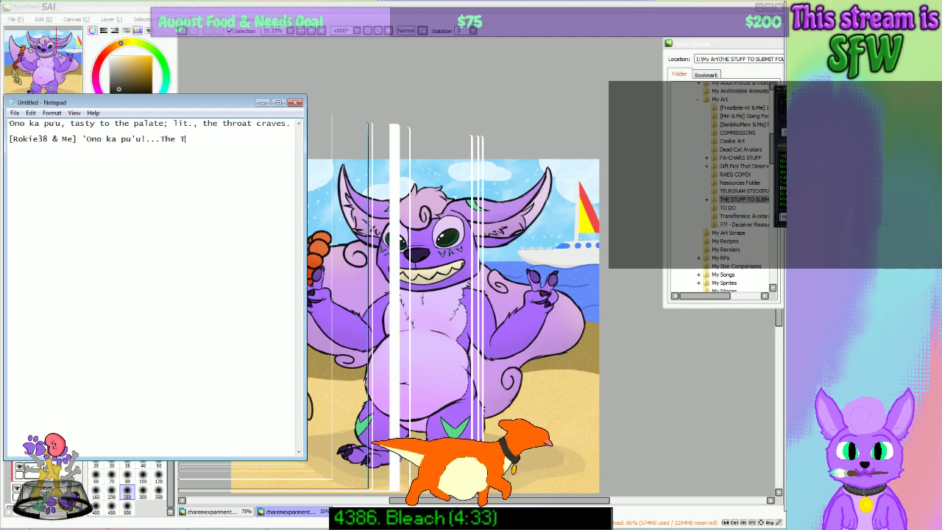
pyautogui.write('hroat Craves~')
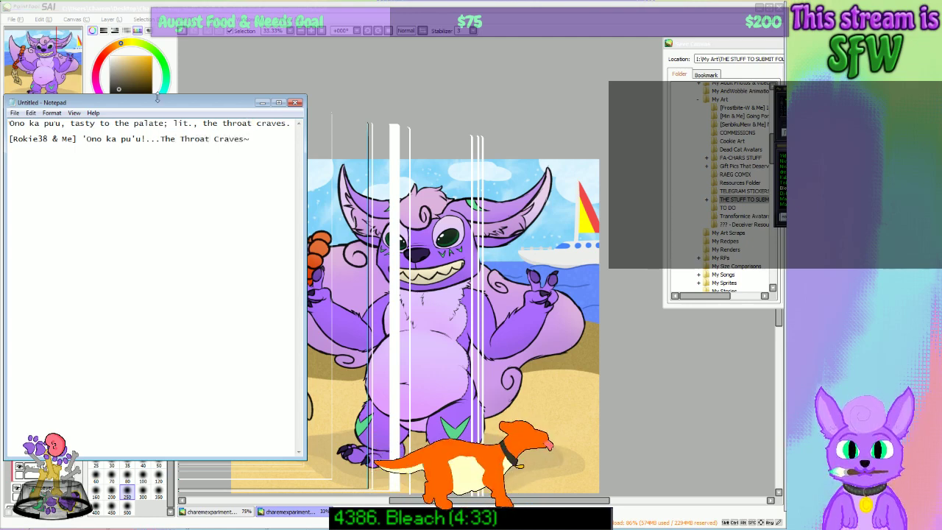
# Step: Select the complete title line, minimize the Notepad note and return to the Save Canvas dialog
pyautogui.moveTo(254, 139); pyautogui.dragTo(8, 140)
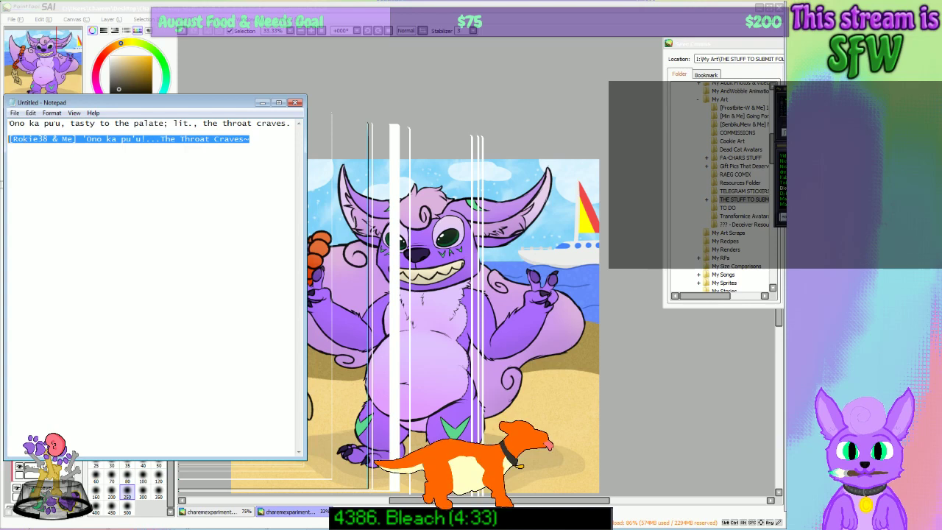
pyautogui.click(262, 103)
pyautogui.click(752, 44)
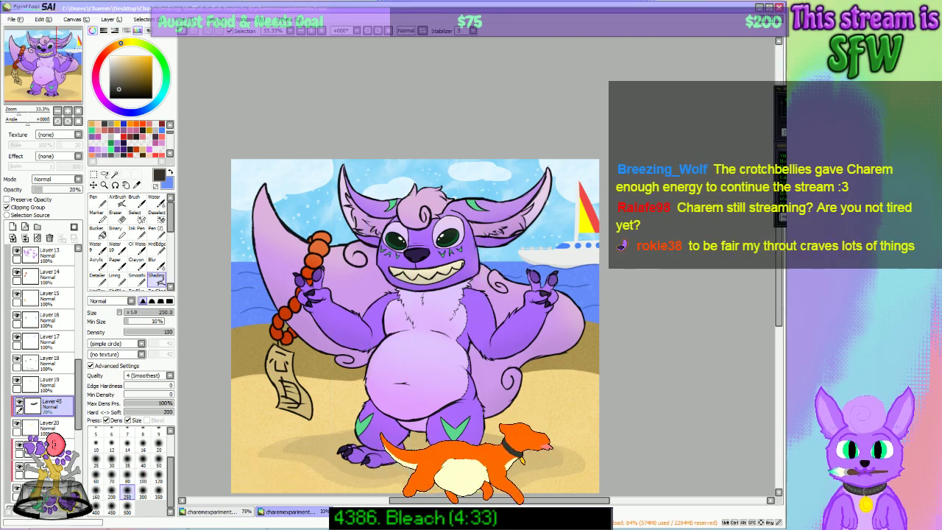
# Step: Export the experiment drawing from the canvas as a PNG image and accept the save dialogs
pyautogui.click(503, 305)
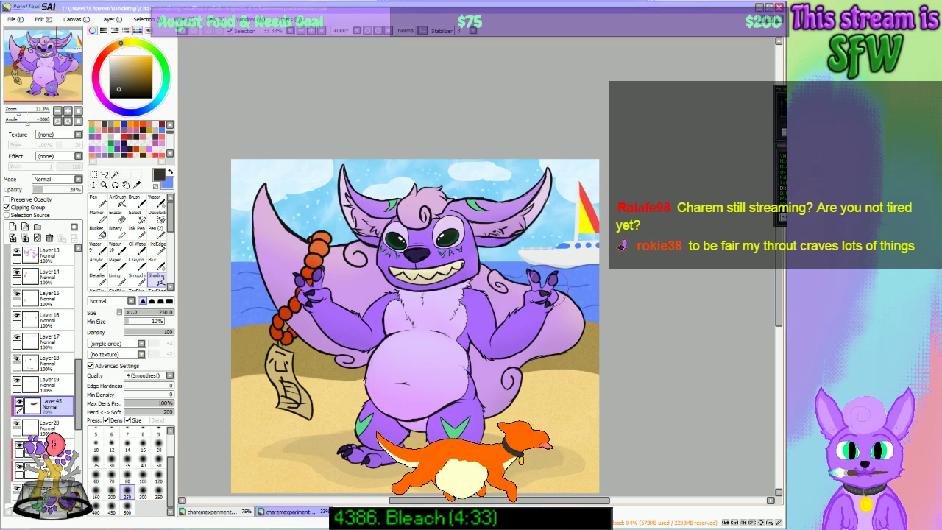
pyautogui.click(13, 19)
pyautogui.click(13, 20)
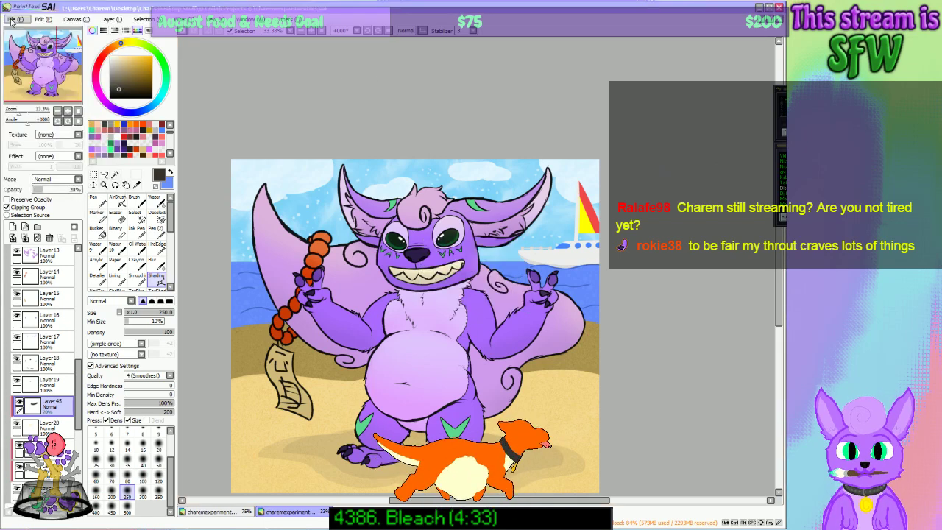
pyautogui.click(15, 21)
pyautogui.moveTo(50, 107)
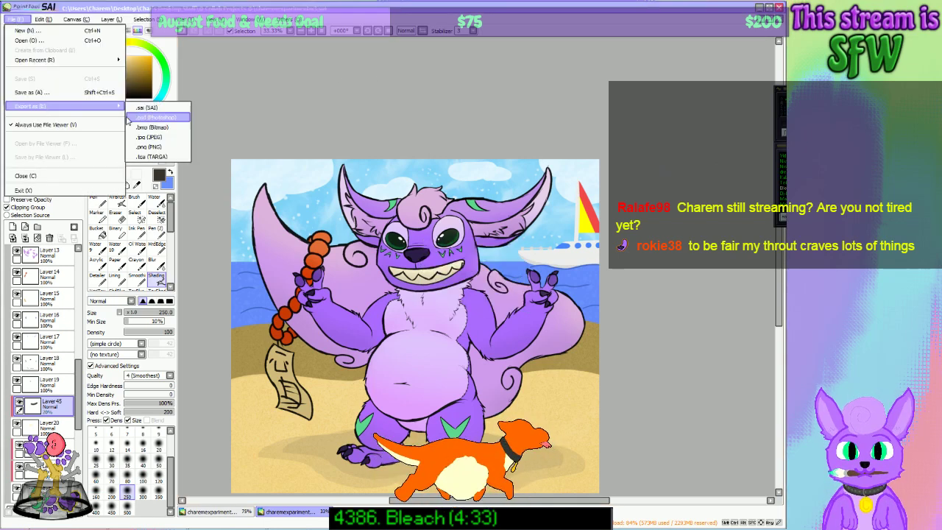
pyautogui.click(154, 152)
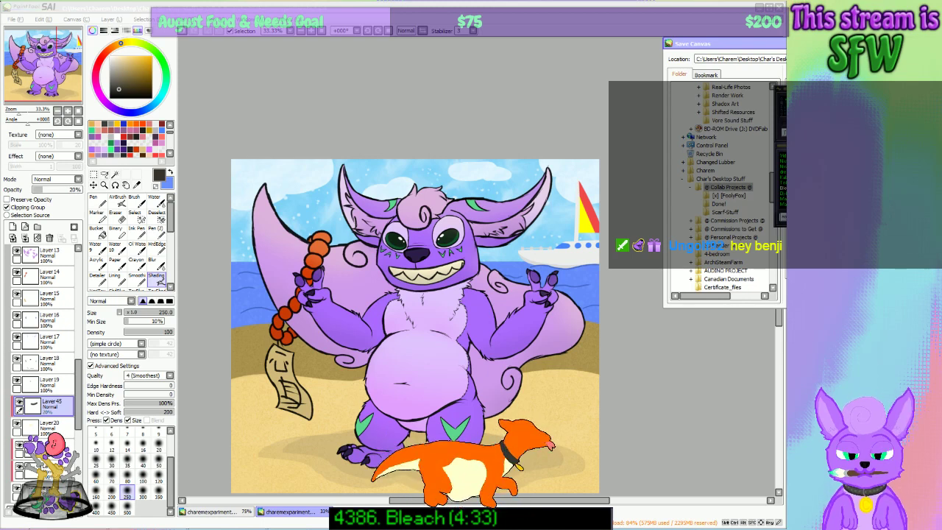
pyautogui.press('Return')
pyautogui.press('Return')
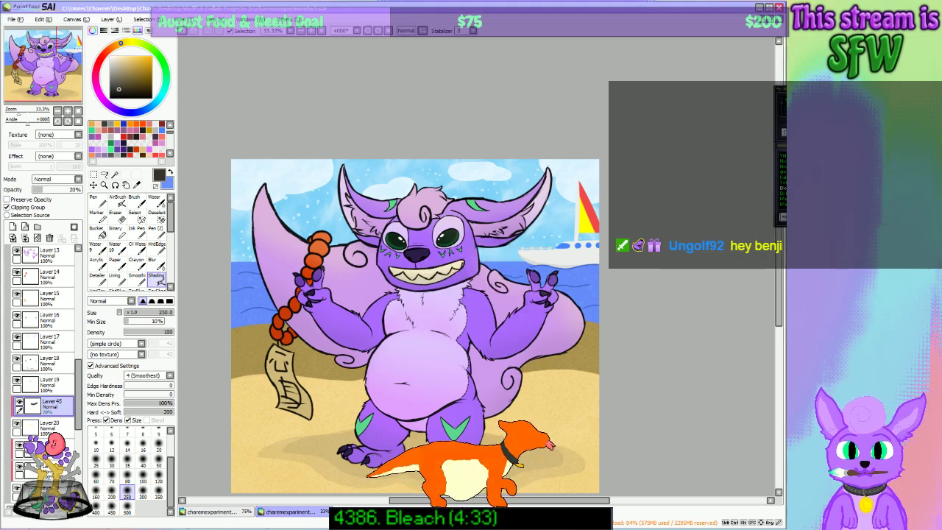
# Step: Replace the note's whole content with the collaboration credit followed by "'Ono ka pu'u!...The Throat Craves! (Simple Markings) - FULL SIZE"
pyautogui.click(272, 520)
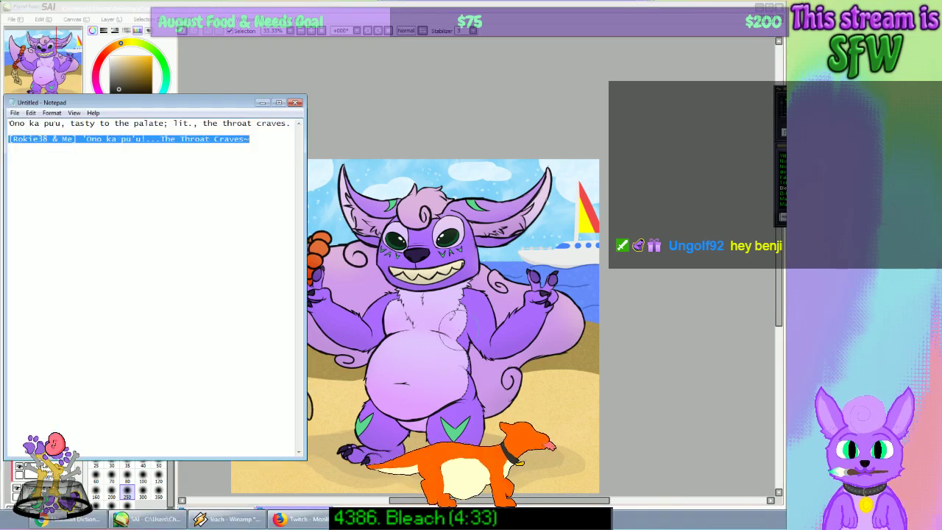
pyautogui.hotkey('ctrl', 'a')
pyautogui.write("[Rokie38 & Me] 'Ono ka pu'u!...The Throat Craves! (Simple Markings) - FULL SIZE")
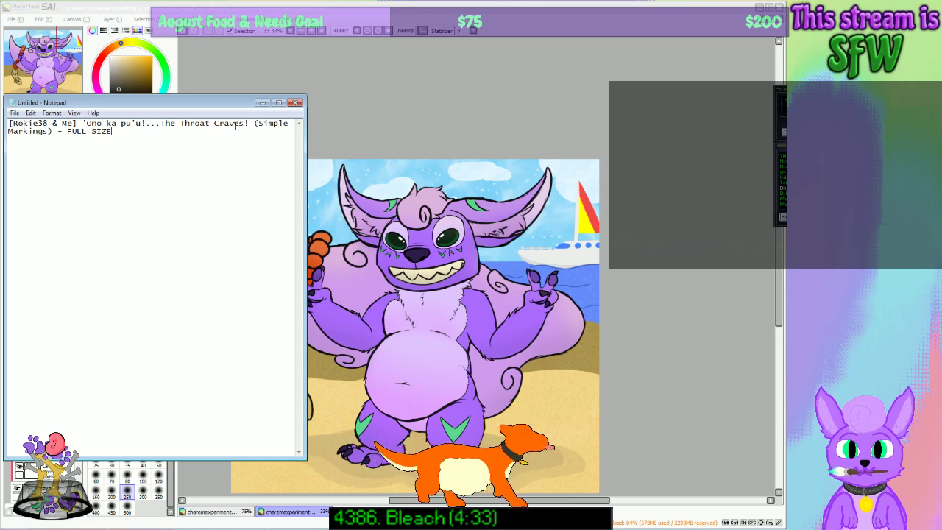
pyautogui.moveTo(161, 125); pyautogui.dragTo(150, 125)
pyautogui.click(150, 125)
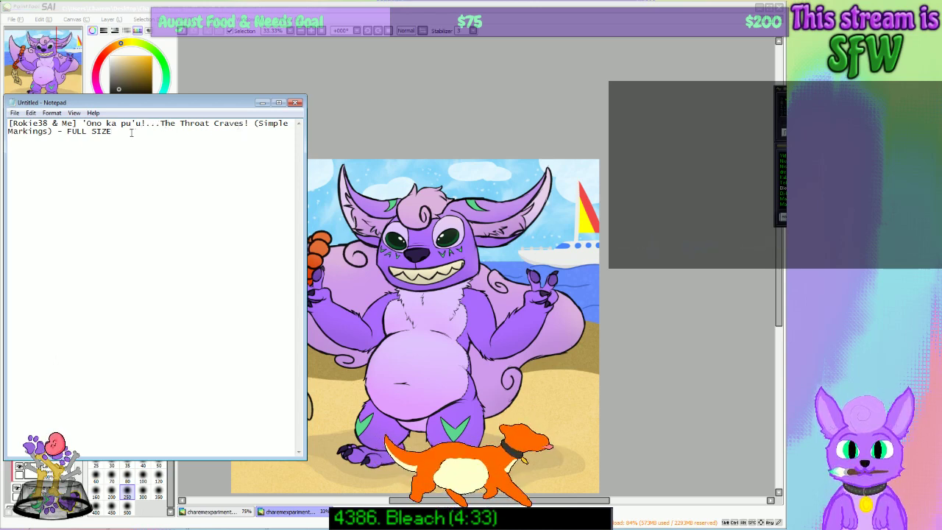
# Step: Run another PNG export of the simple-markings drawing and confirm the Save Canvas dialog
pyautogui.click(15, 20)
pyautogui.moveTo(42, 107)
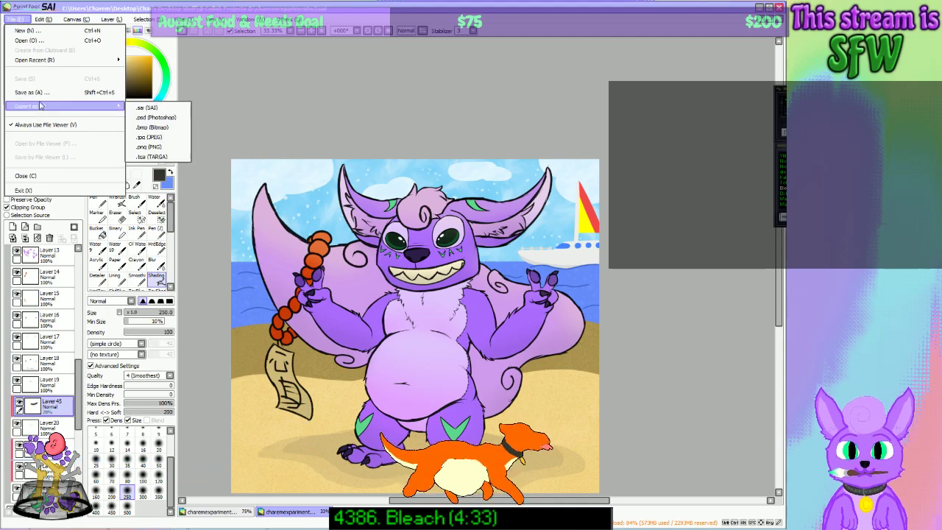
pyautogui.click(149, 146)
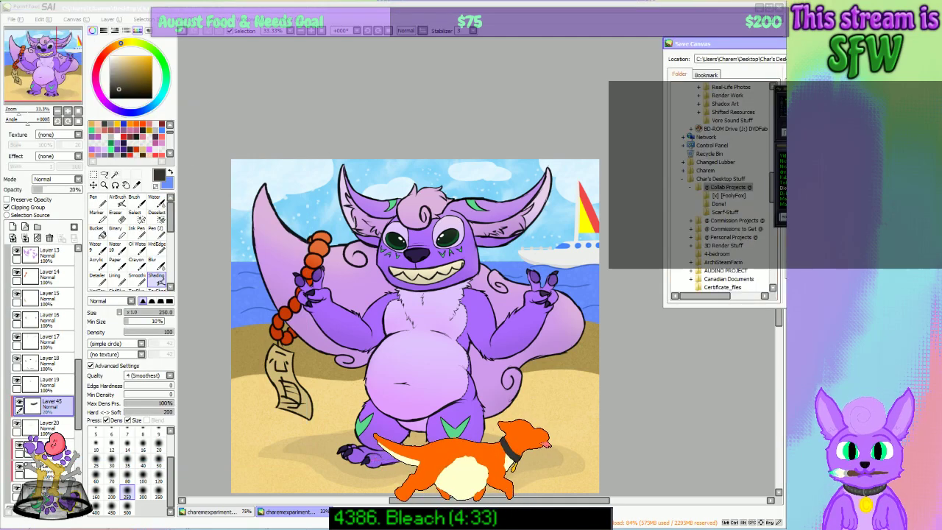
pyautogui.press('Return')
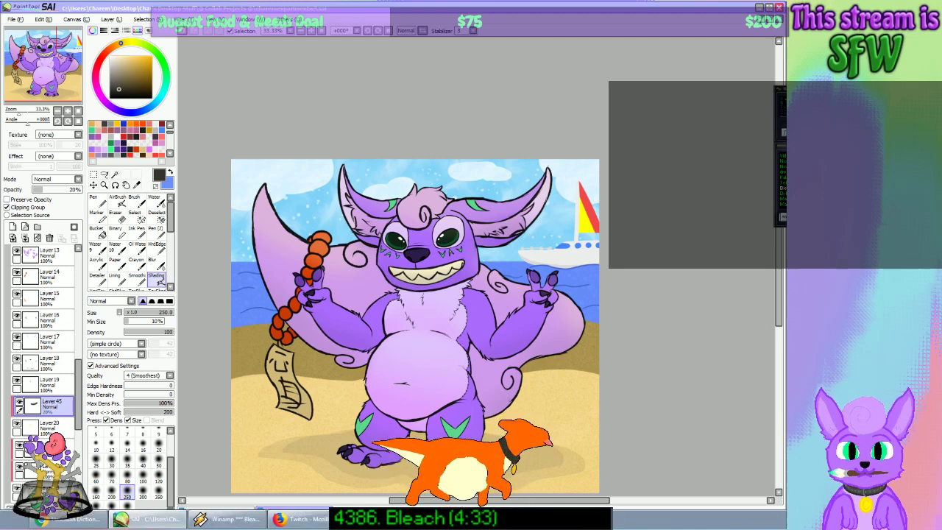
# Step: Scale the flattened full-size drawing down to a pixel width of 1280
pyautogui.click(759, 6)
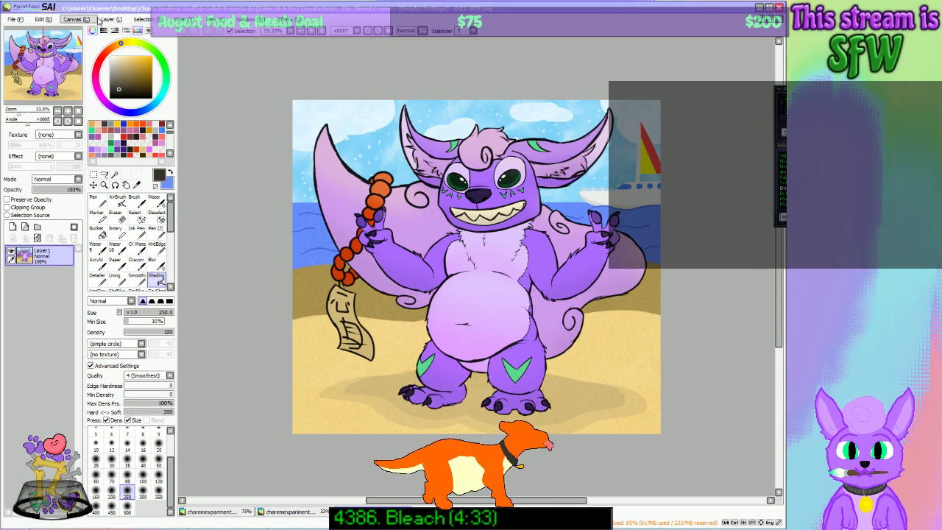
pyautogui.click(108, 19)
pyautogui.click(84, 30)
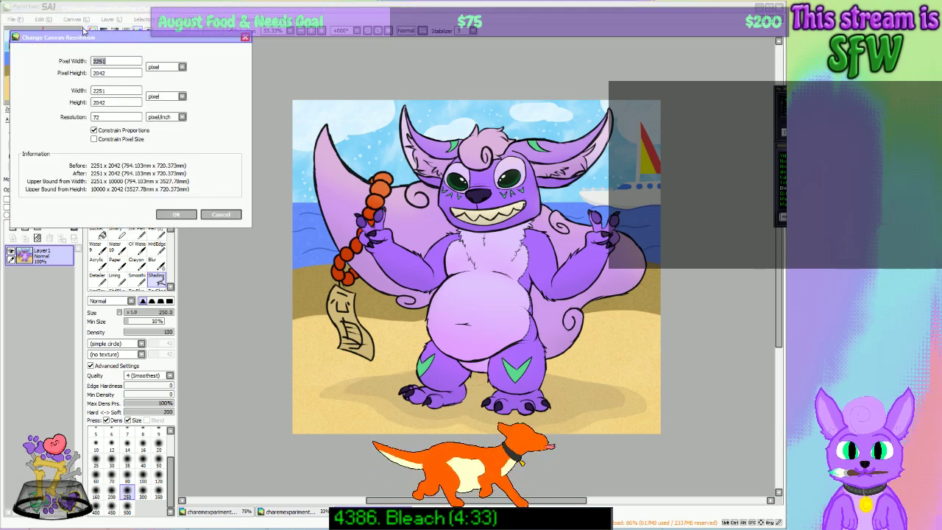
pyautogui.write('1280')
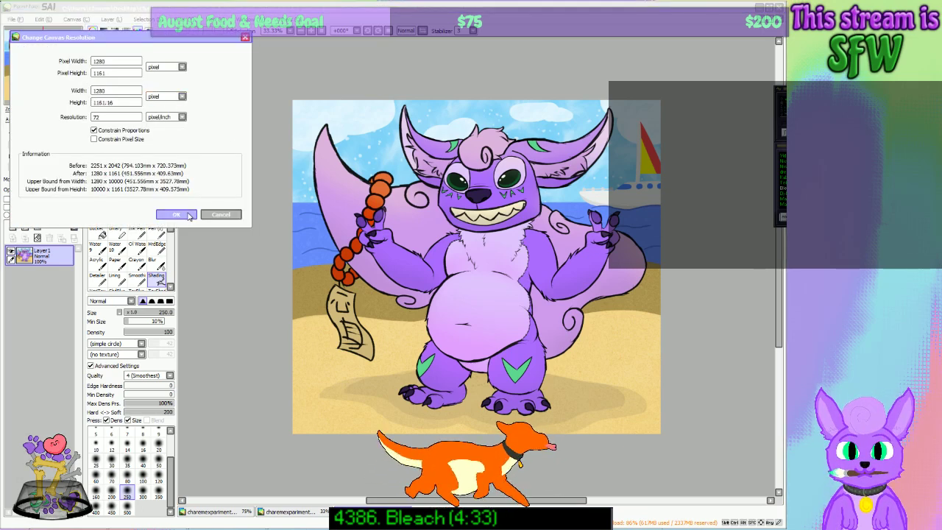
pyautogui.click(189, 215)
pyautogui.scroll(3, 535, 243)
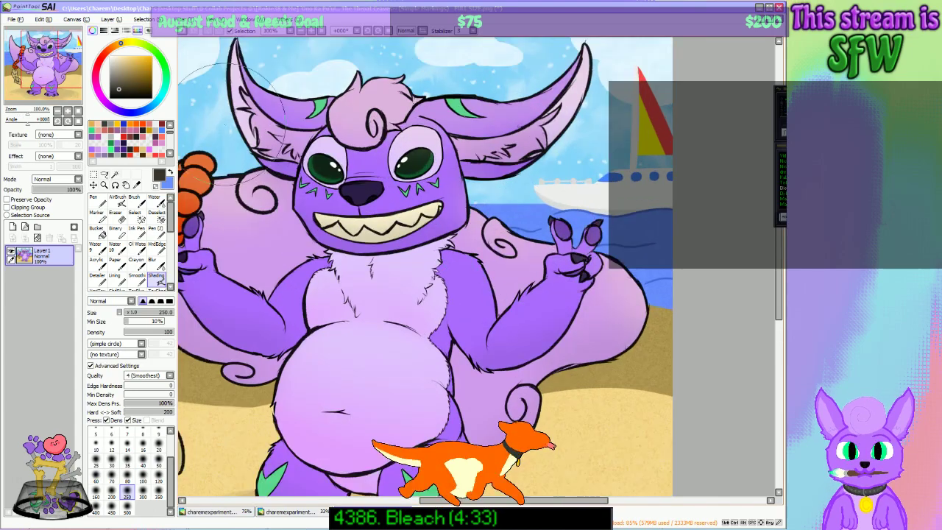
pyautogui.moveTo(46, 66); pyautogui.dragTo(35, 78)
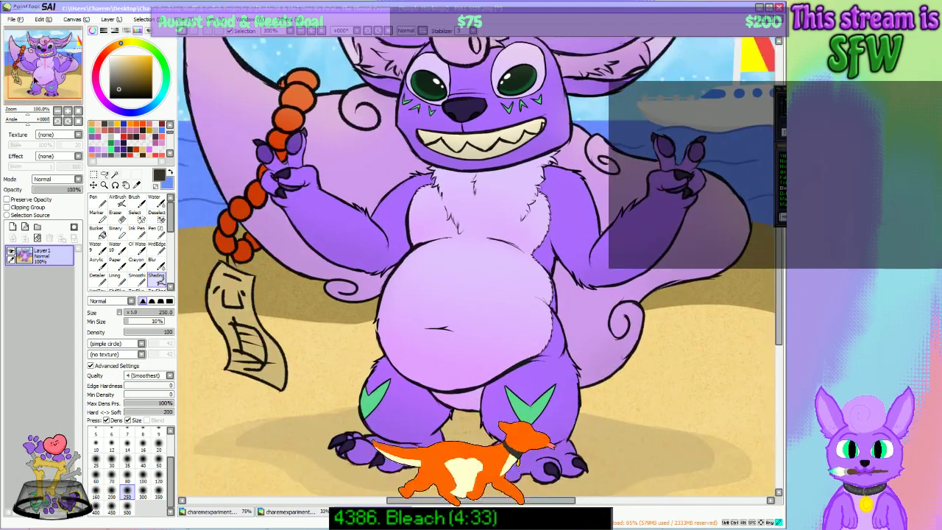
# Step: Export the resized drawing as a PNG image and accept the save dialogs
pyautogui.click(16, 19)
pyautogui.moveTo(47, 108)
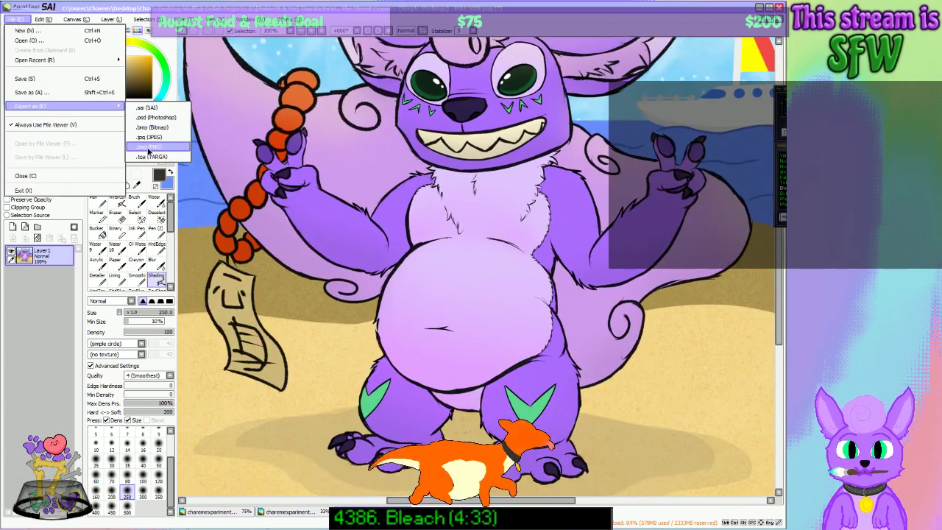
pyautogui.click(148, 147)
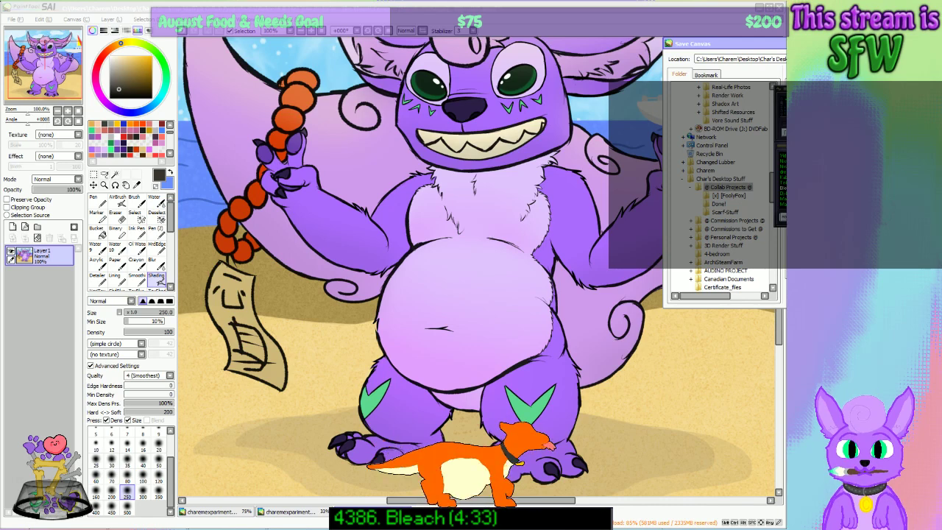
pyautogui.press('Return')
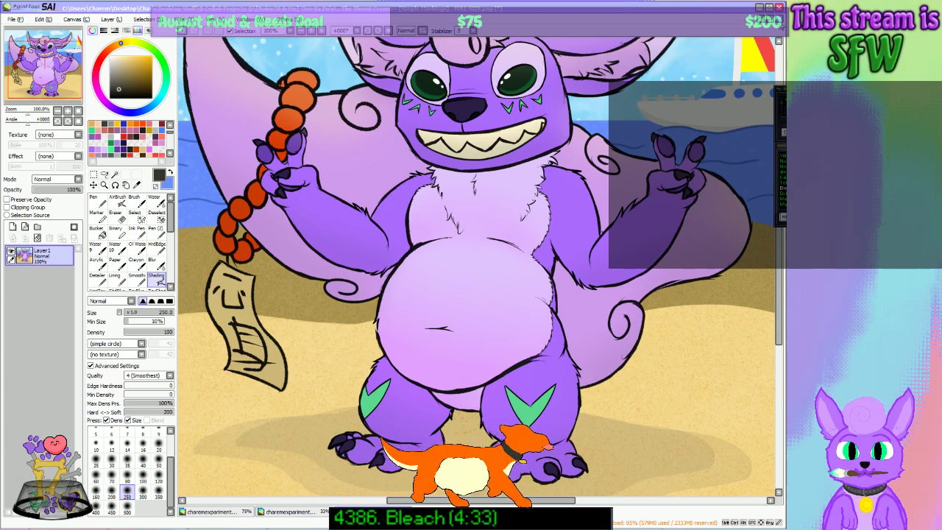
# Step: Close the resized PNG without saving its changes, and close the white-background sketch as well
pyautogui.click(778, 18)
pyautogui.click(515, 306)
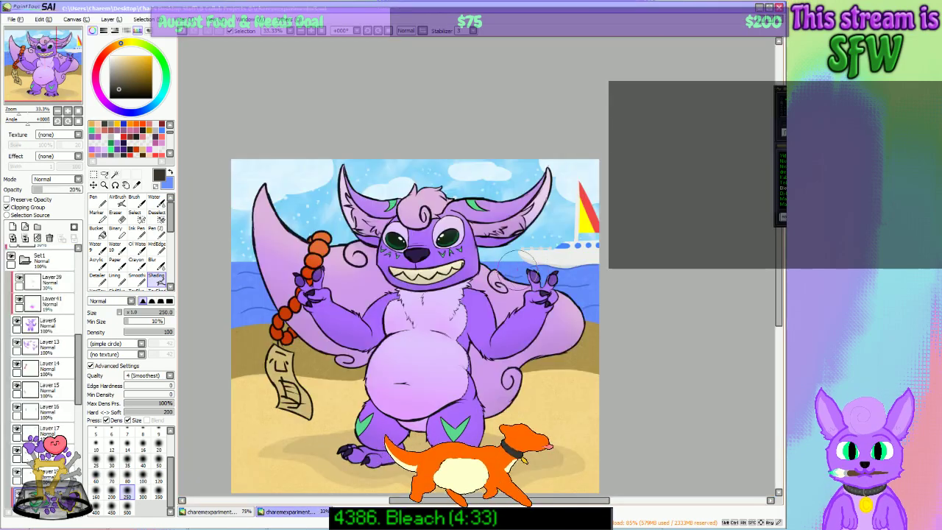
pyautogui.moveTo(52, 73); pyautogui.dragTo(41, 84)
pyautogui.click(213, 511)
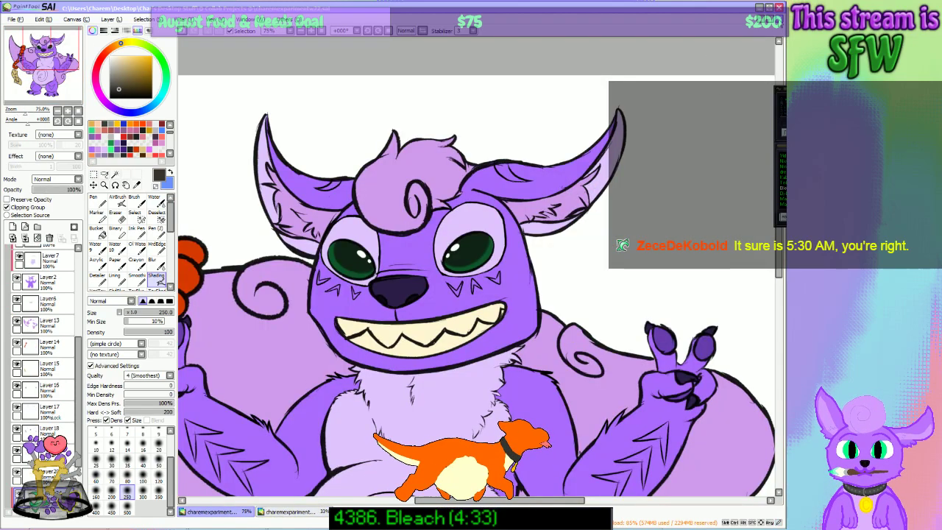
pyautogui.click(779, 20)
# Step: Make Layer26 and the addmarks layer visible to add the belly spiral and forearm markings
pyautogui.click(76, 349)
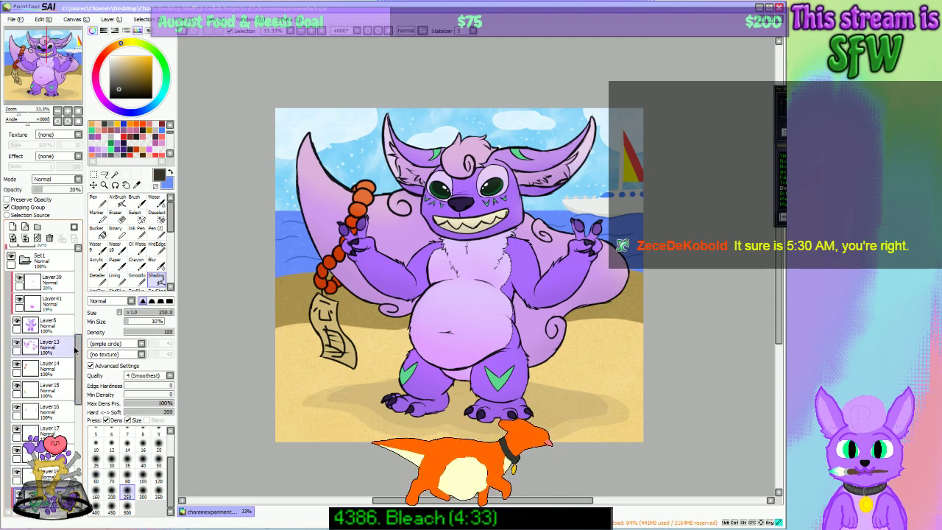
pyautogui.scroll(-5, 70, 352)
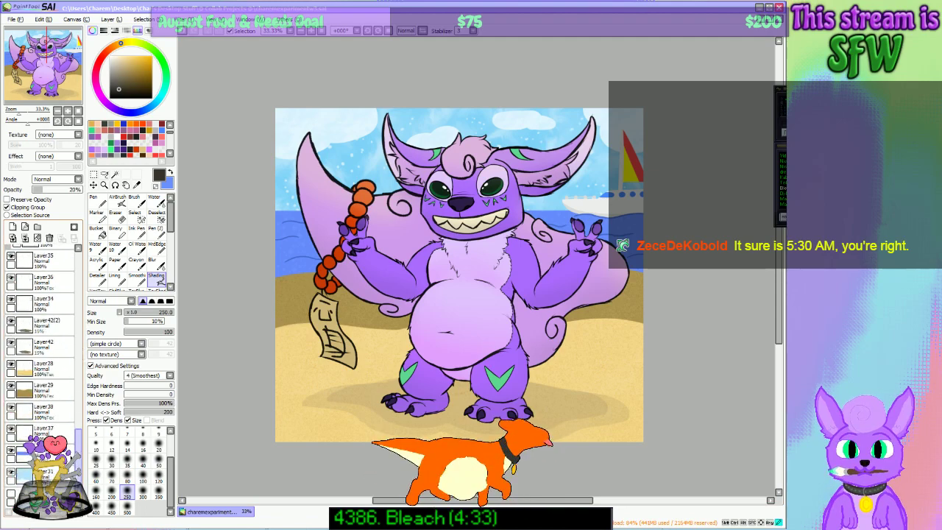
pyautogui.moveTo(77, 457); pyautogui.dragTo(79, 354)
pyautogui.scroll(5, 80, 357)
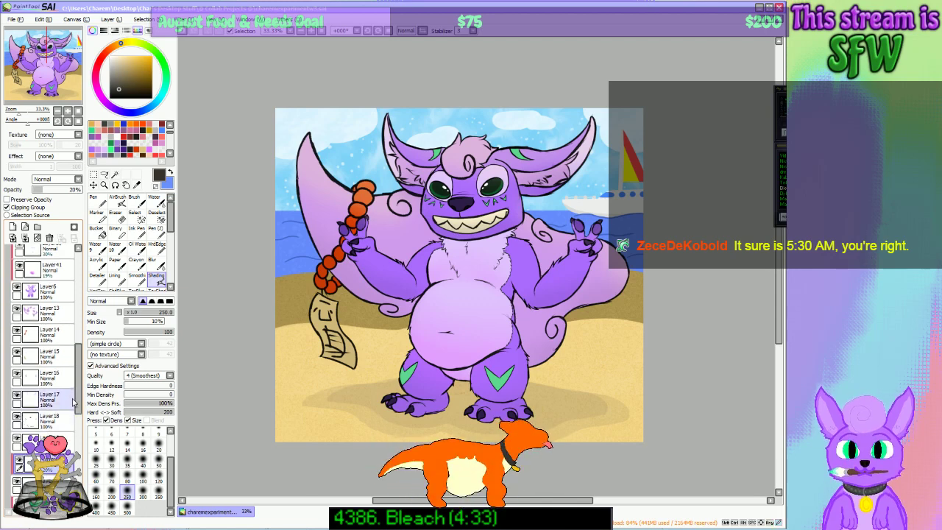
pyautogui.scroll(4, 37, 354)
pyautogui.click(20, 428)
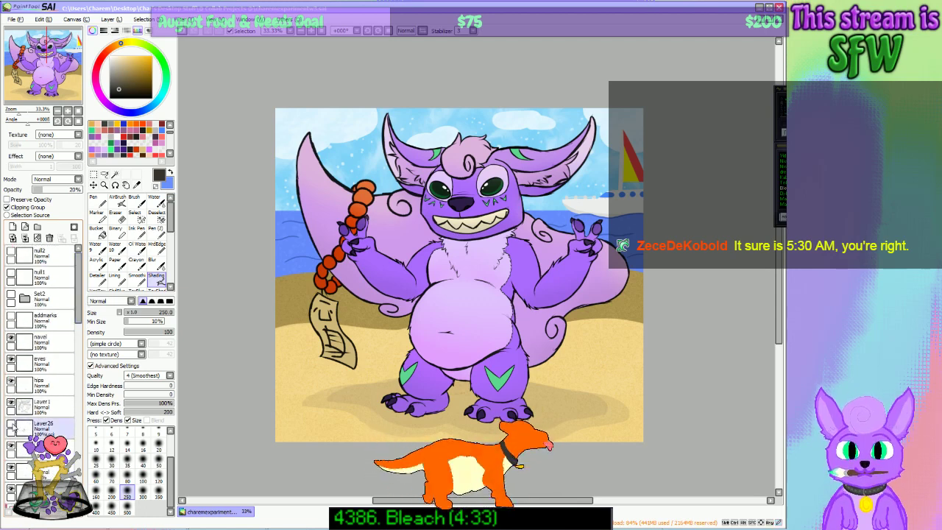
pyautogui.click(11, 424)
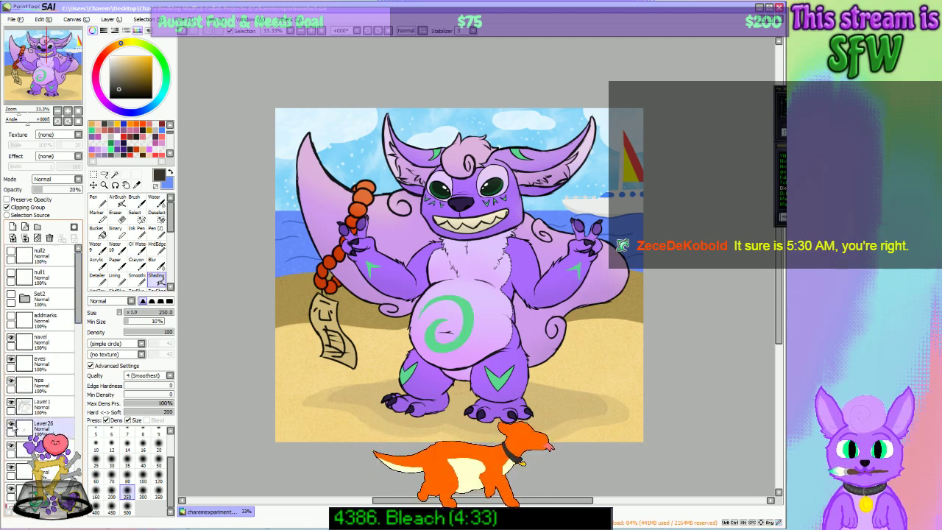
pyautogui.click(11, 314)
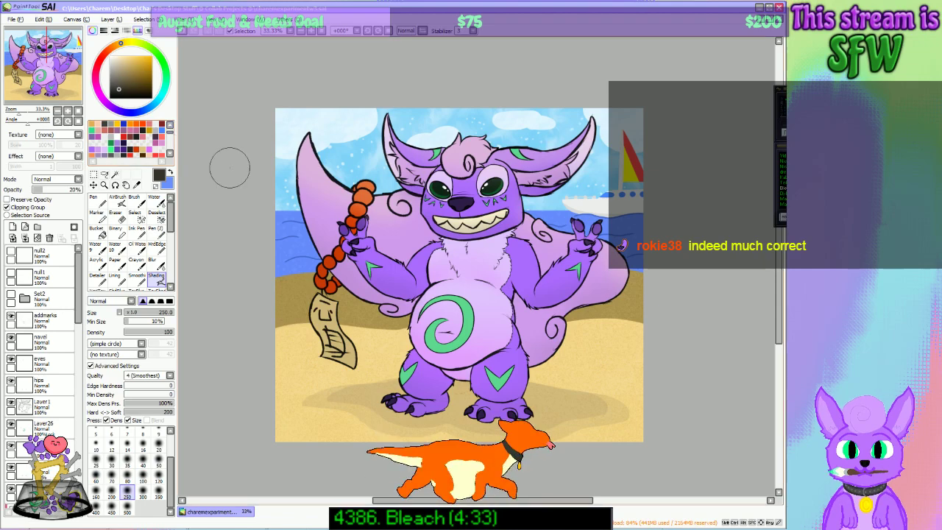
pyautogui.scroll(-1, 510, 354)
pyautogui.scroll(2, 506, 353)
pyautogui.scroll(-2, 450, 351)
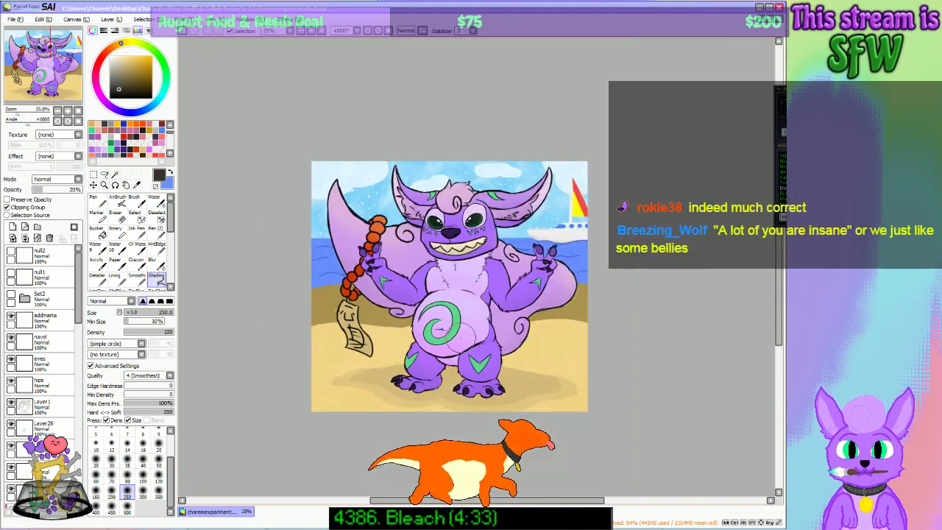
pyautogui.scroll(2, 436, 344)
pyautogui.scroll(-5, 76, 330)
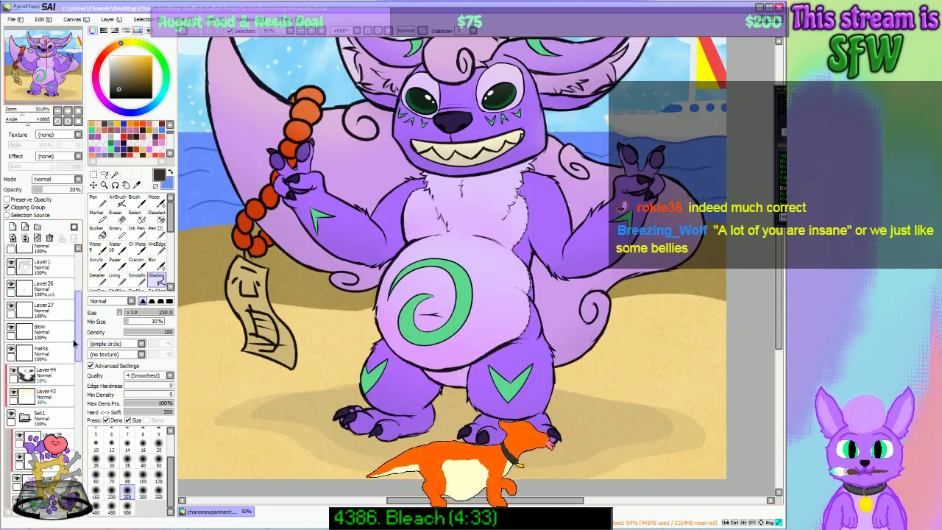
pyautogui.scroll(2, 72, 339)
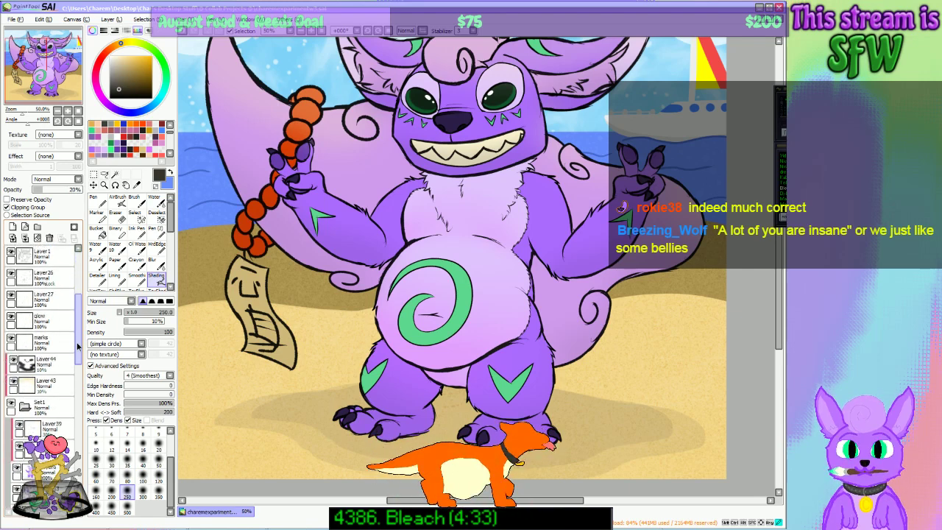
pyautogui.click(47, 278)
pyautogui.click(46, 280)
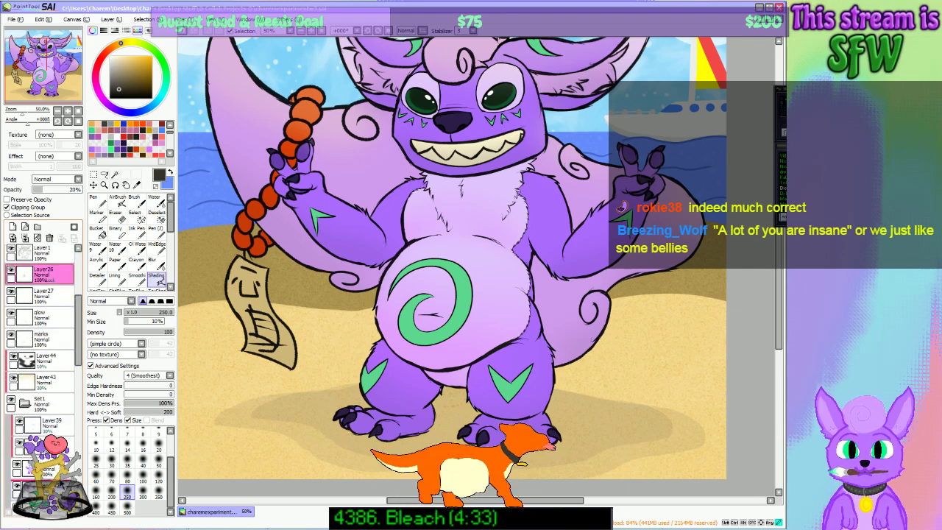
pyautogui.moveTo(46, 281); pyautogui.dragTo(45, 414)
pyautogui.hotkey('ctrl', 'z')
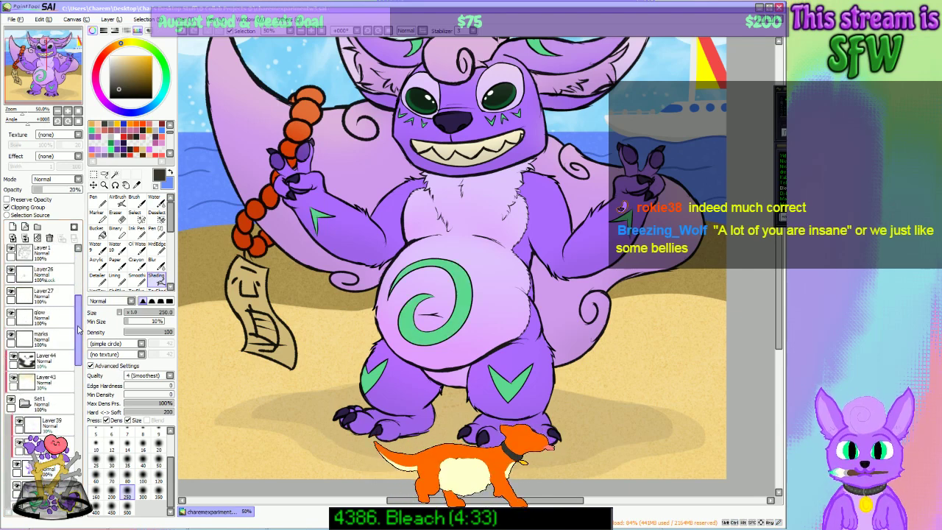
# Step: Create a new layer directly above Layer26 and clip it to the markings
pyautogui.moveTo(78, 330); pyautogui.dragTo(80, 293)
pyautogui.scroll(-4, 577, 237)
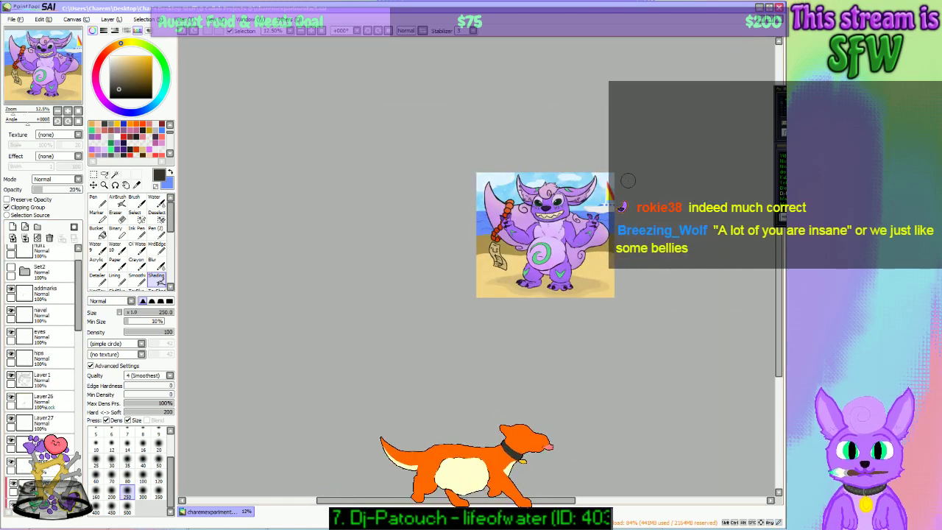
pyautogui.scroll(3, 594, 214)
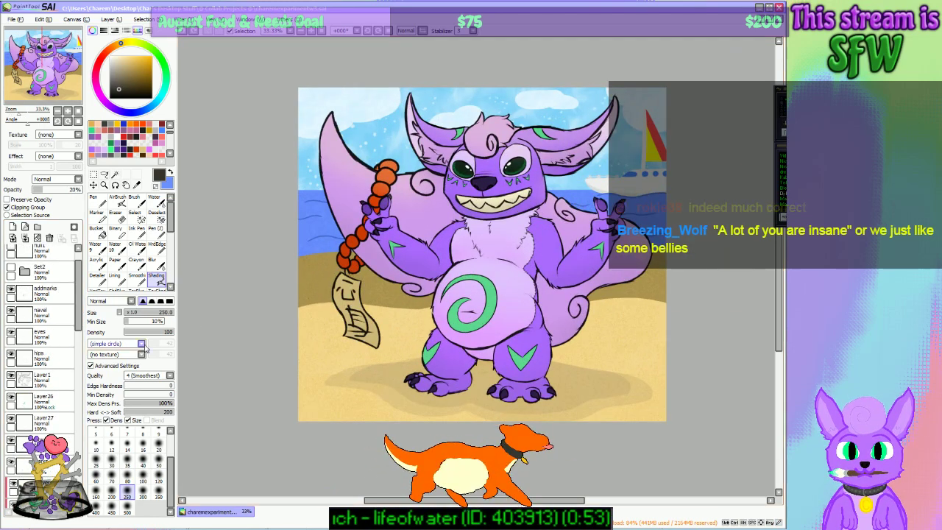
pyautogui.click(47, 400)
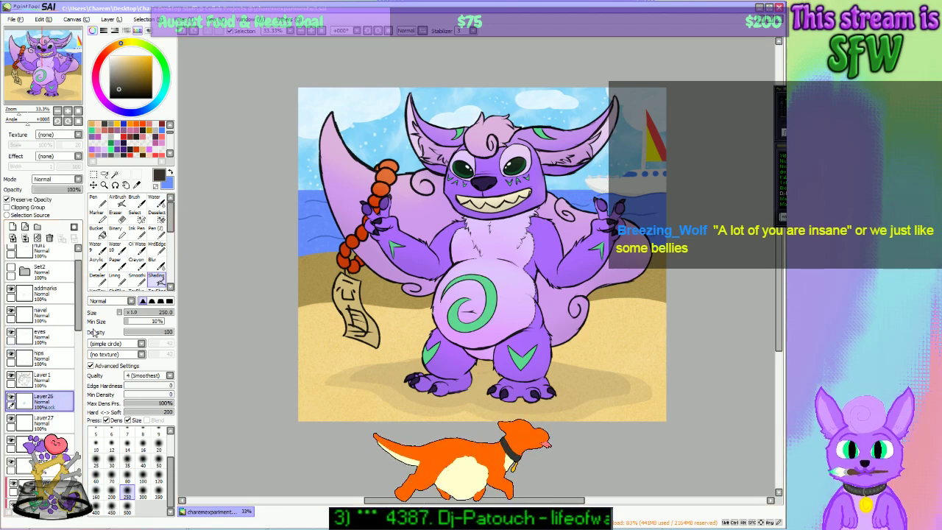
pyautogui.click(12, 227)
pyautogui.click(28, 207)
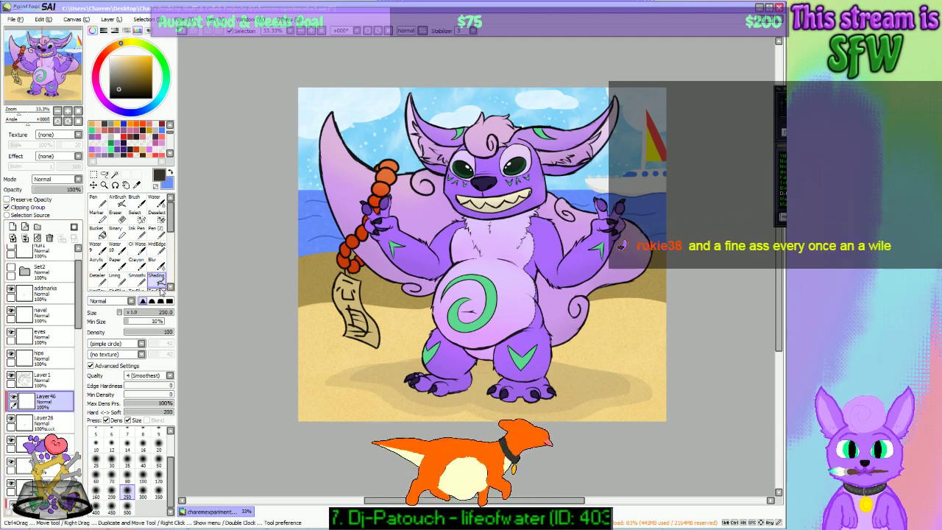
# Step: Shade the lower part of the belly spiral with the Shading brush at size 500, with the clipped layer's opacity at 9%
pyautogui.click(158, 495)
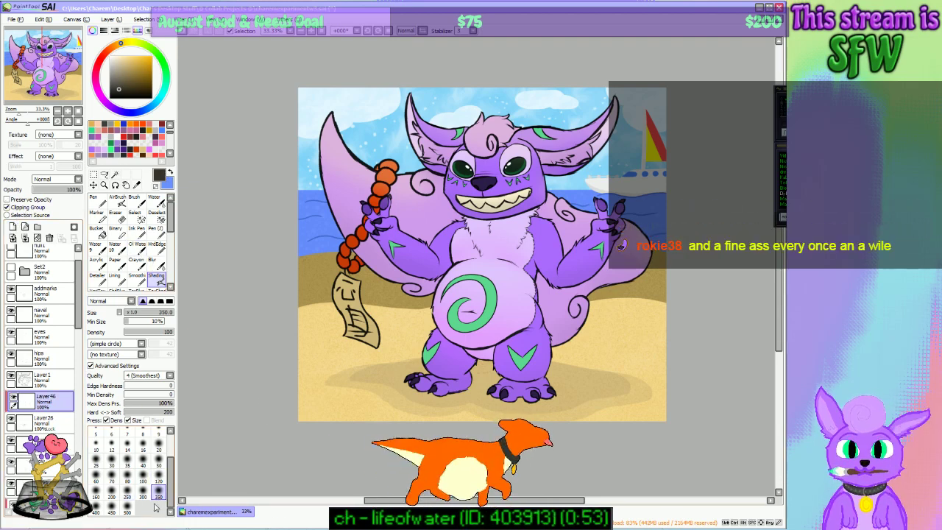
pyautogui.click(127, 505)
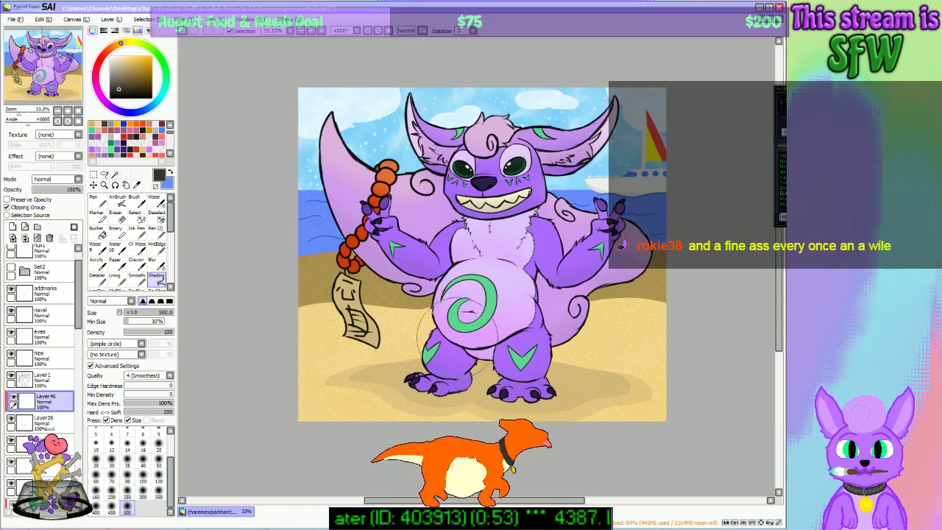
pyautogui.moveTo(409, 331); pyautogui.dragTo(549, 318)
pyautogui.hotkey('ctrl', 'z')
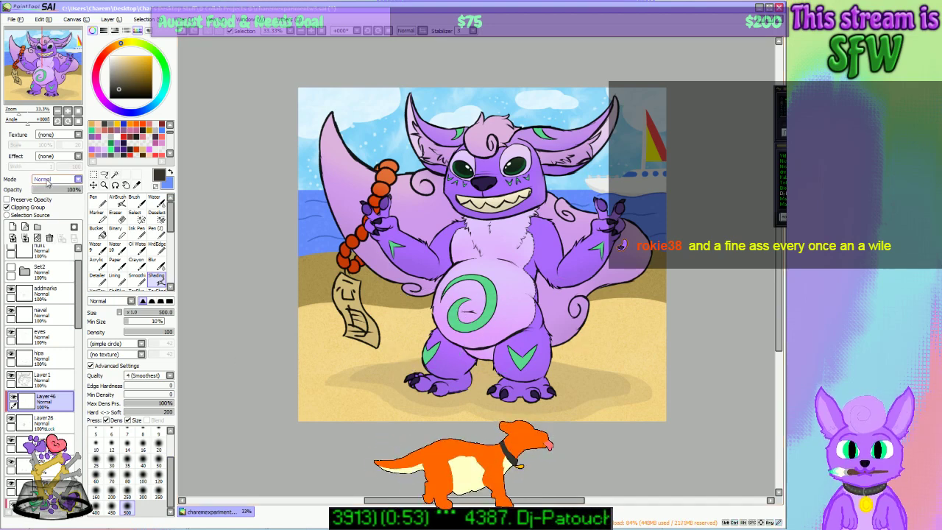
pyautogui.click(40, 191)
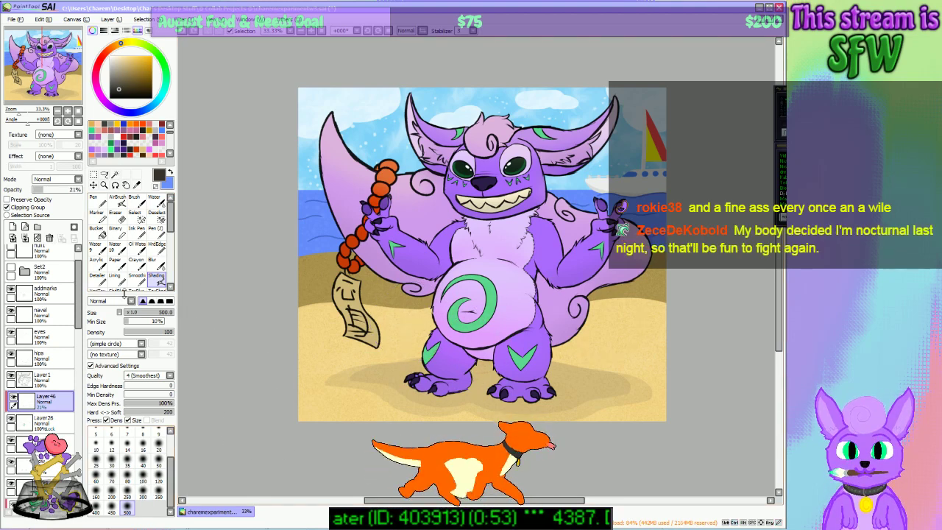
pyautogui.moveTo(38, 190); pyautogui.dragTo(36, 189)
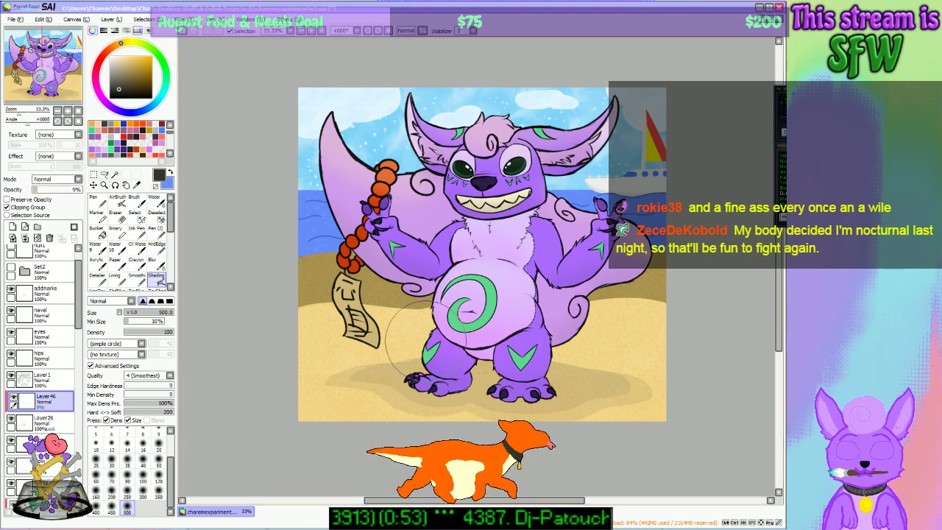
pyautogui.moveTo(405, 323); pyautogui.dragTo(578, 313)
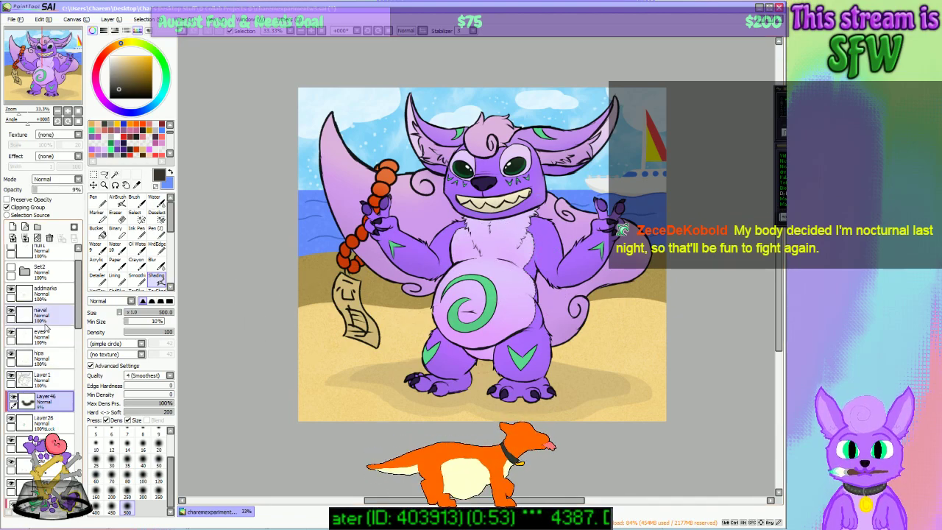
# Step: Compare the belly spiral with and without the new shading layer
pyautogui.moveTo(41, 79)
pyautogui.mouseDown()
pyautogui.moveTo(36, 71)
pyautogui.moveTo(52, 78)
pyautogui.mouseUp()
pyautogui.click(12, 399)
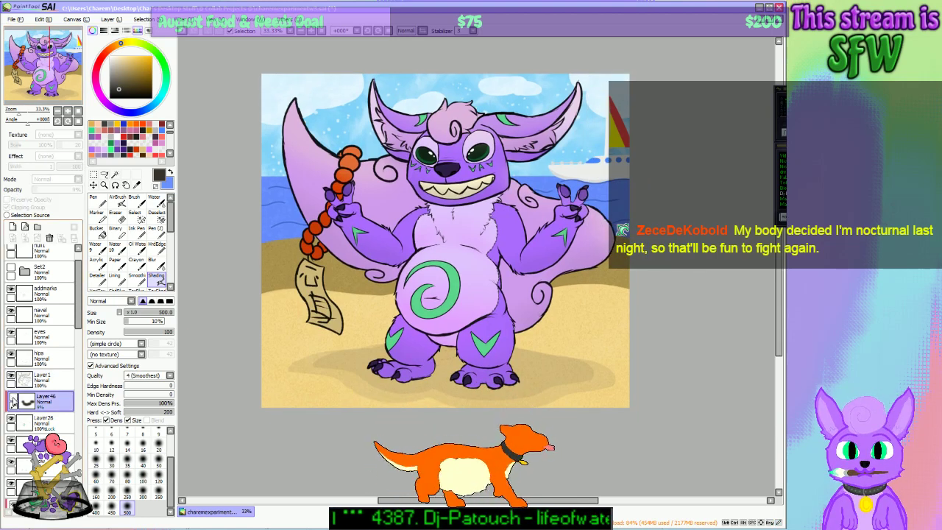
pyautogui.click(12, 398)
pyautogui.click(12, 398)
pyautogui.click(11, 401)
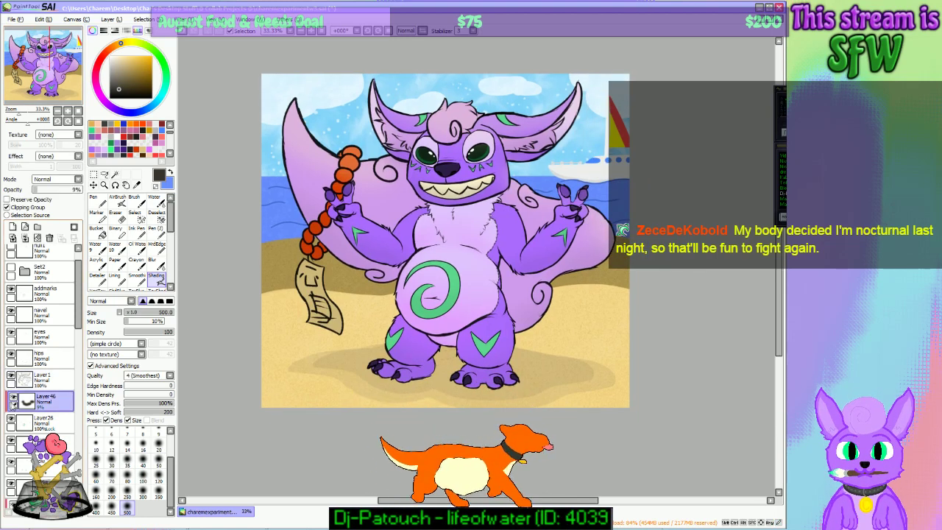
pyautogui.click(11, 401)
pyautogui.click(12, 401)
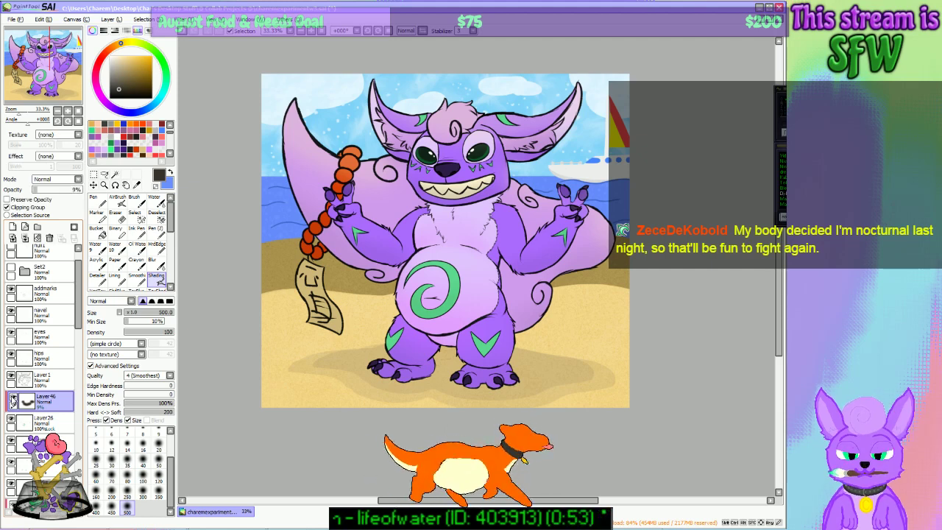
# Step: Add a layer at 10% opacity above the belly spiral's shading, clipped to the markings, and brush white highlights onto the spiral and forearm markings
pyautogui.click(12, 227)
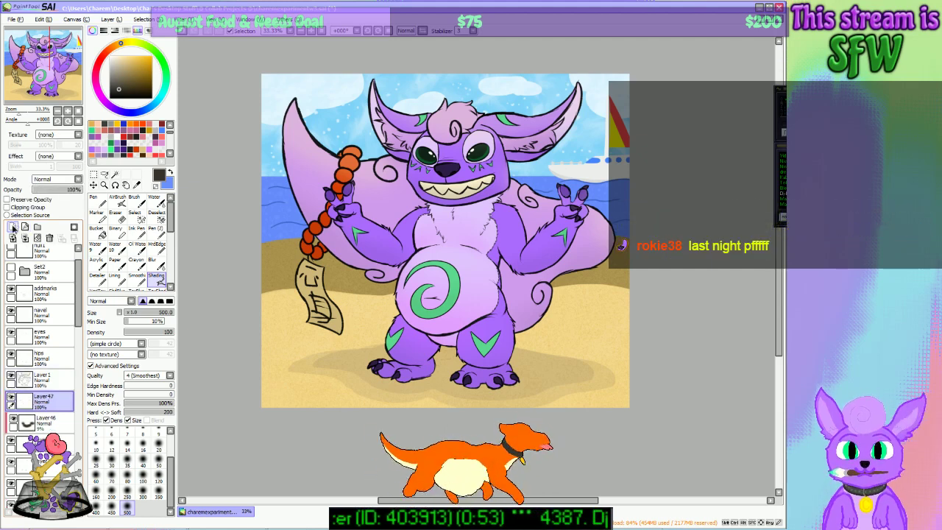
pyautogui.click(46, 190)
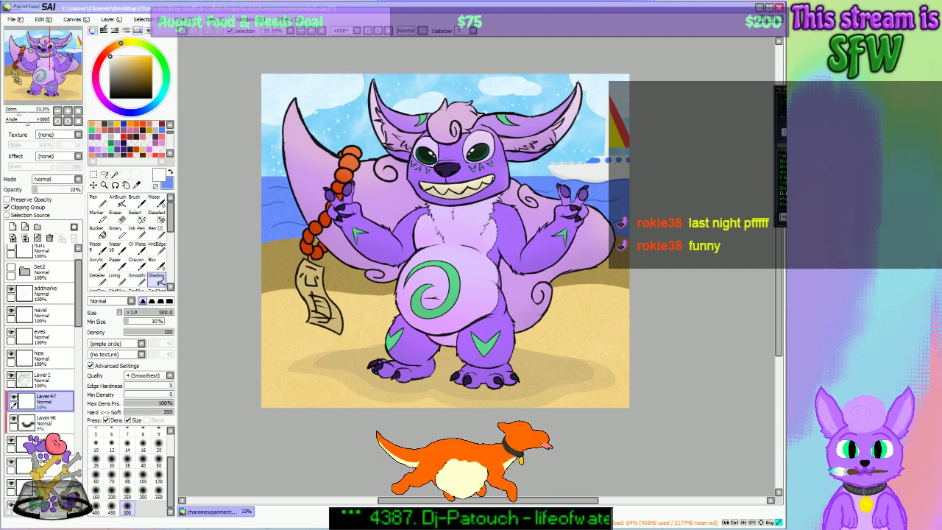
pyautogui.hotkey('ctrl', 'z')
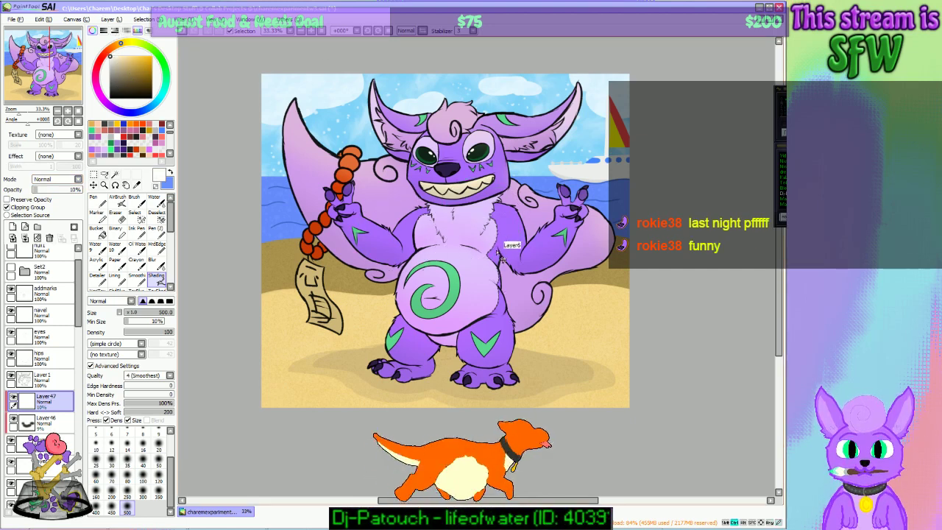
pyautogui.moveTo(458, 247); pyautogui.dragTo(483, 237)
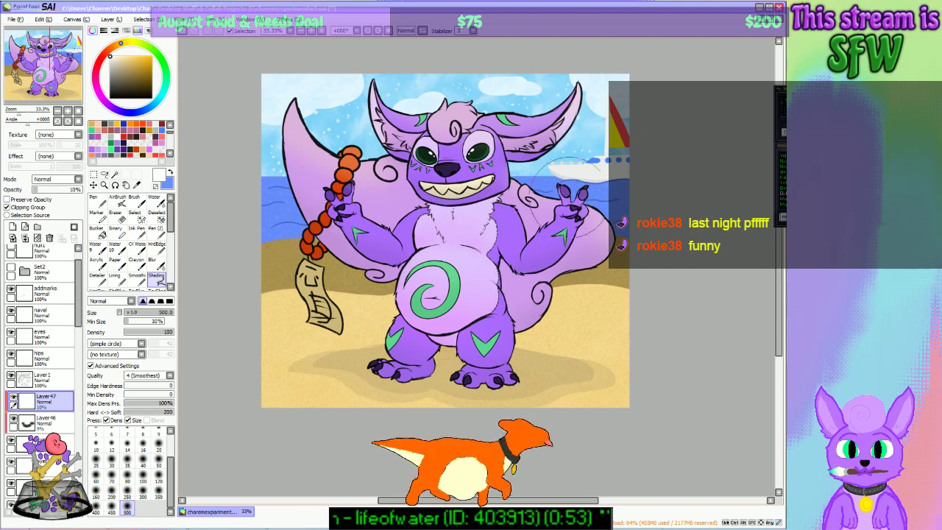
pyautogui.moveTo(586, 222); pyautogui.dragTo(545, 200)
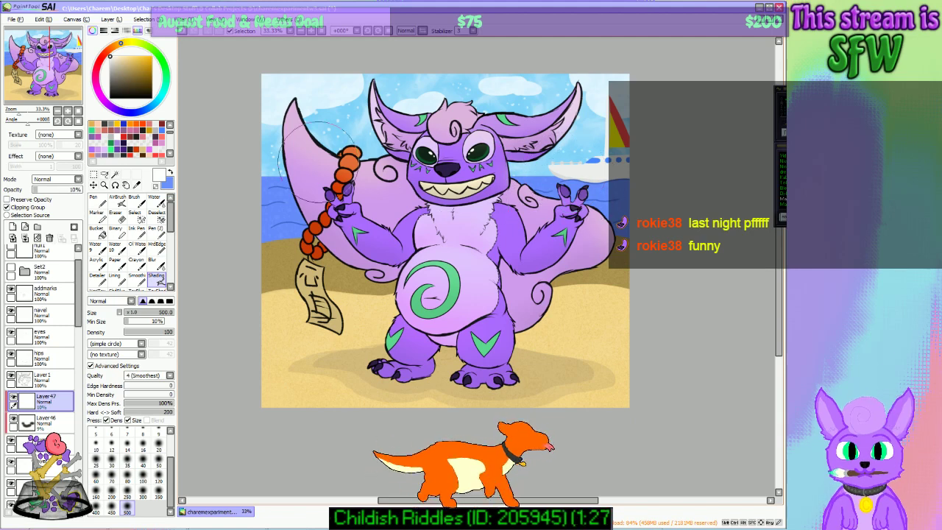
pyautogui.hotkey('ctrl', 'z')
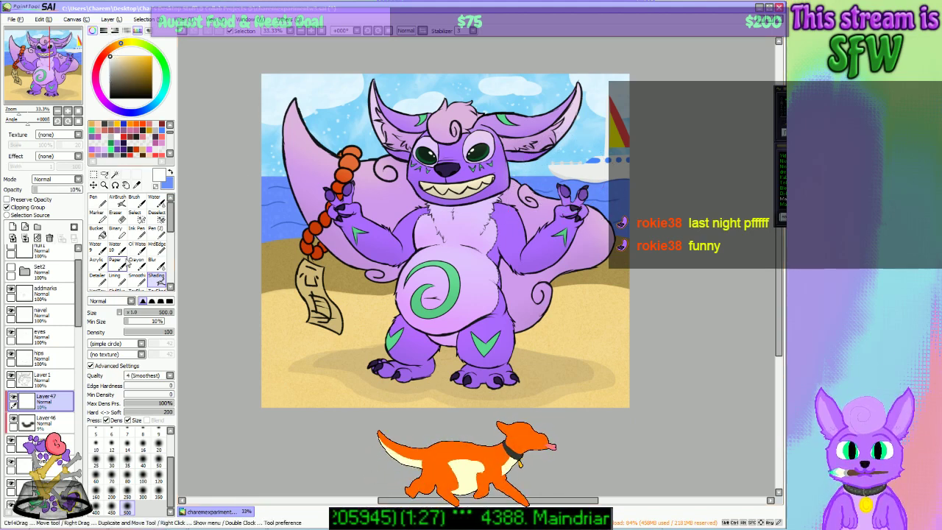
# Step: Identify the layer holding the leg and ear markings, then create a new layer directly above the glow layer and clip it
pyautogui.scroll(-3, 76, 336)
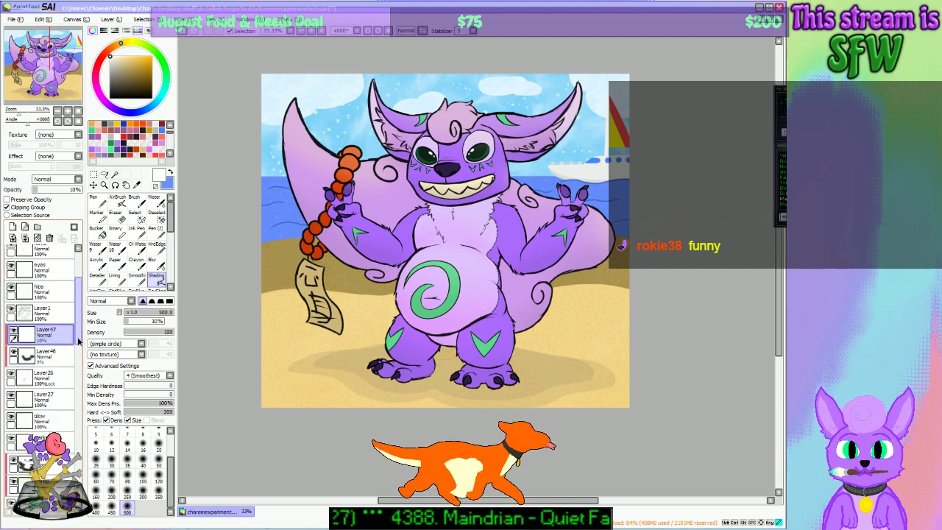
pyautogui.click(11, 323)
pyautogui.click(11, 322)
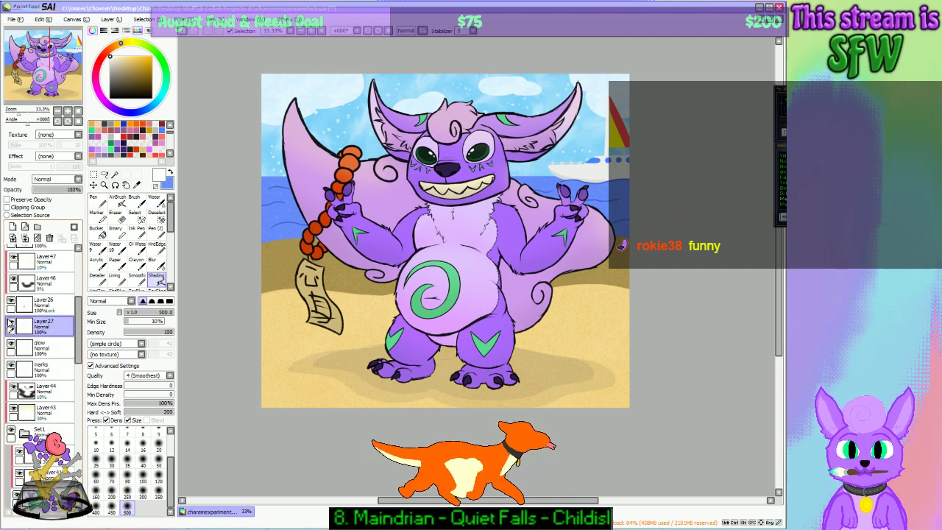
pyautogui.click(11, 343)
pyautogui.click(11, 344)
pyautogui.click(20, 346)
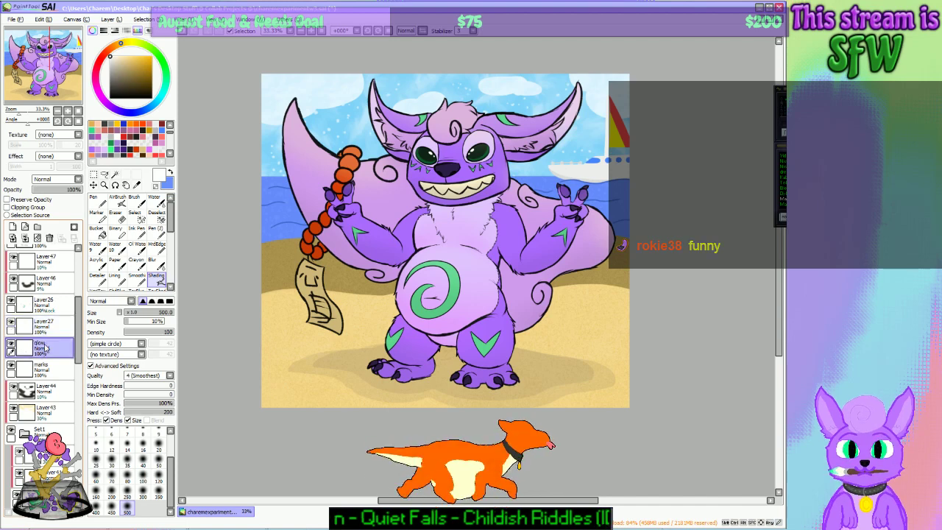
pyautogui.click(11, 344)
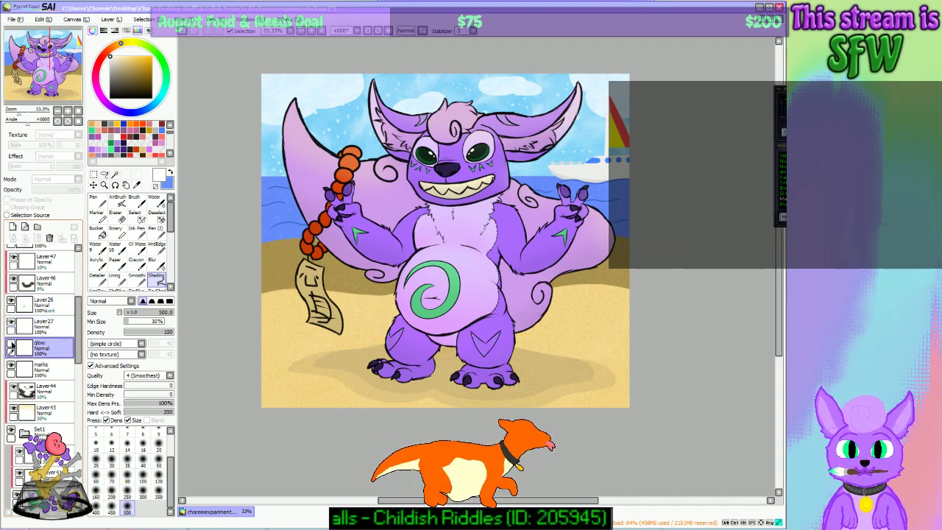
pyautogui.click(11, 345)
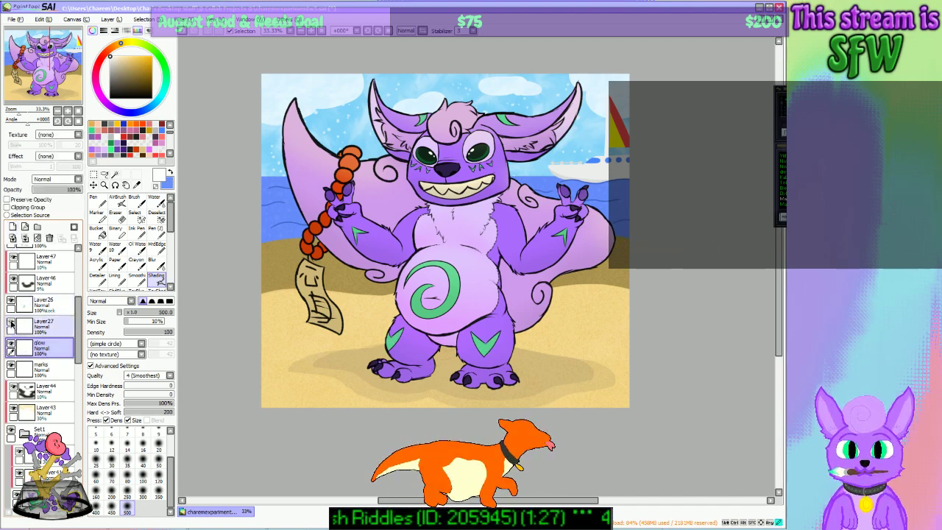
pyautogui.click(13, 226)
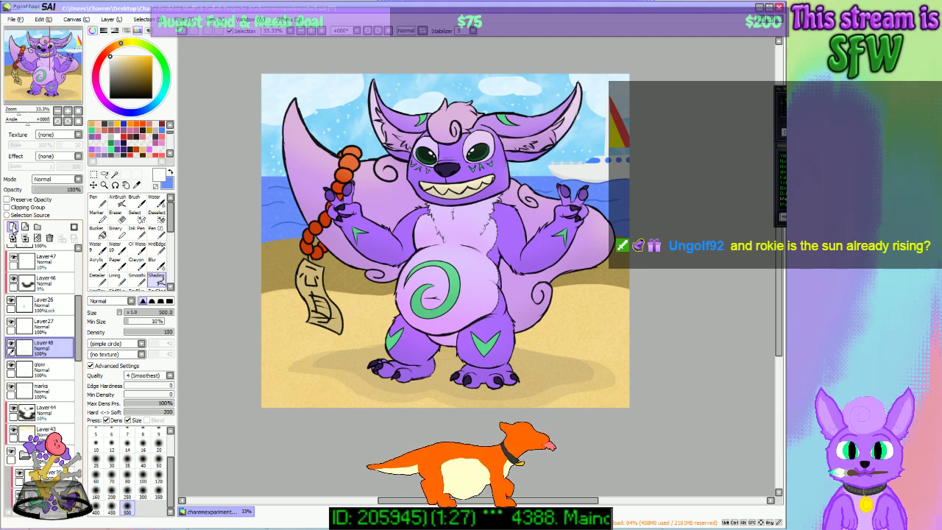
pyautogui.click(6, 207)
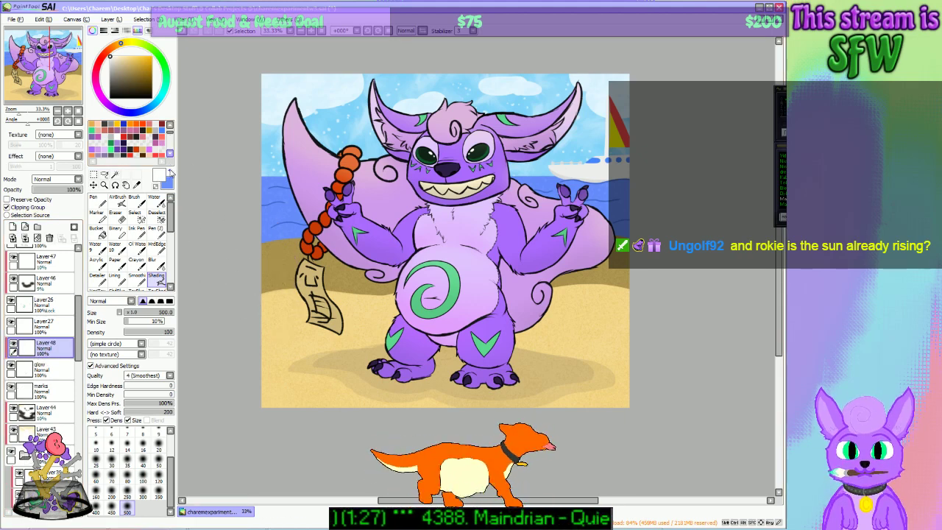
# Step: Shade the lower part of the leg markings in dark brown with the Shading brush, with the clipped layer's opacity at 9%
pyautogui.click(170, 174)
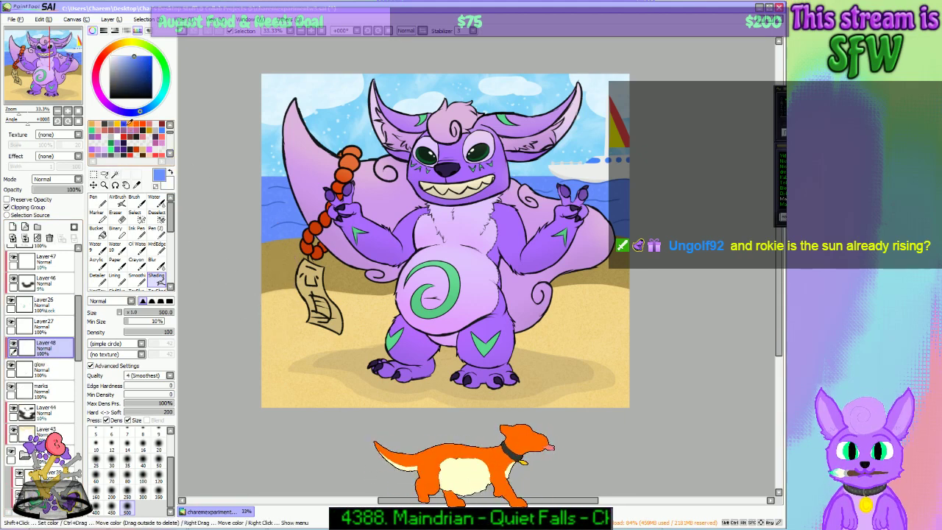
pyautogui.click(95, 123)
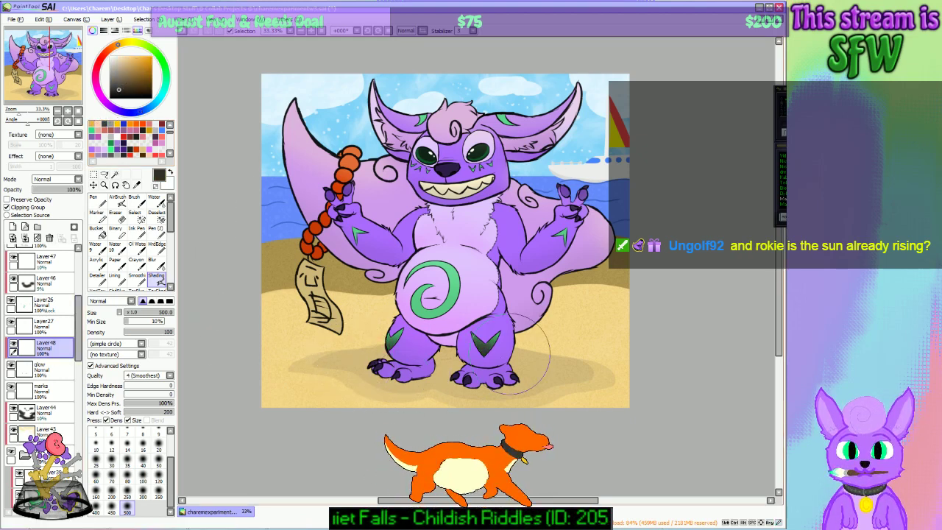
pyautogui.click(44, 190)
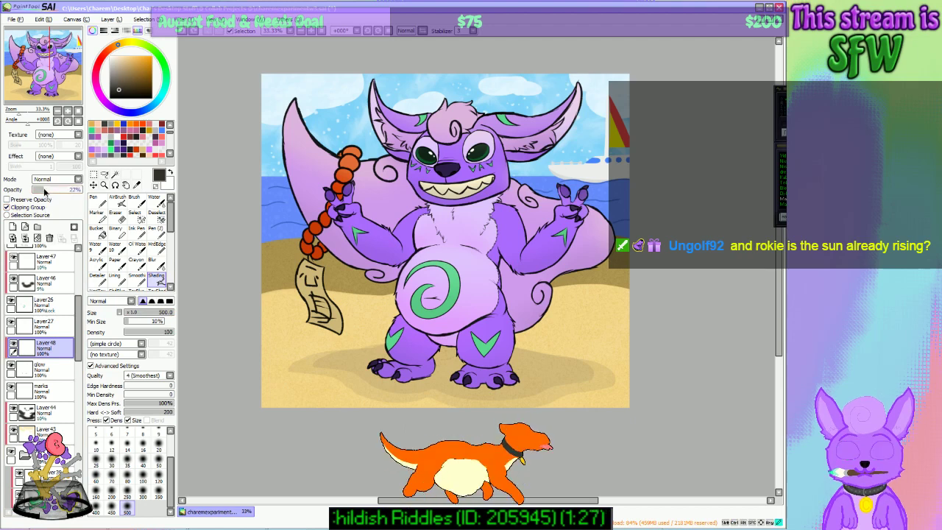
pyautogui.moveTo(38, 190); pyautogui.dragTo(41, 190)
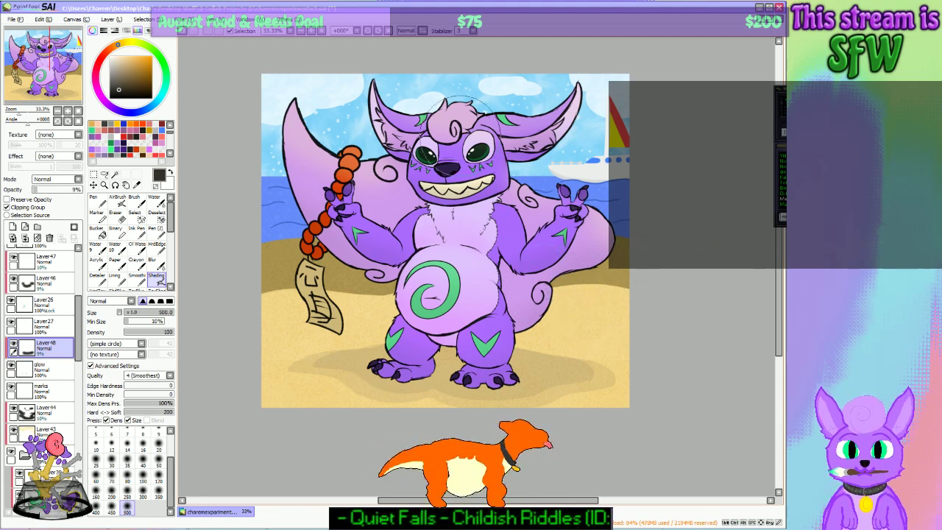
# Step: Create a highlight layer above the leg markings' shading, clipped to the glow layer, with white as the painting colour and 20% opacity
pyautogui.click(12, 227)
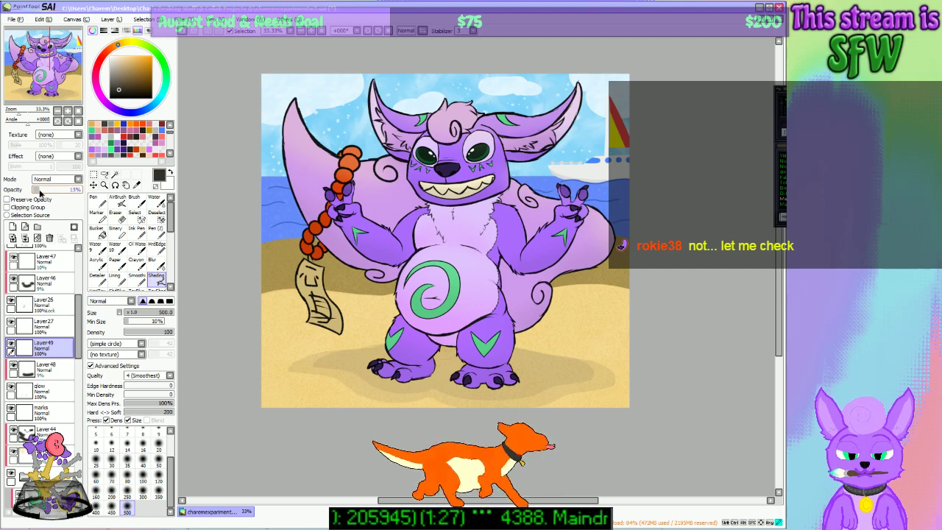
pyautogui.moveTo(41, 189); pyautogui.dragTo(38, 192)
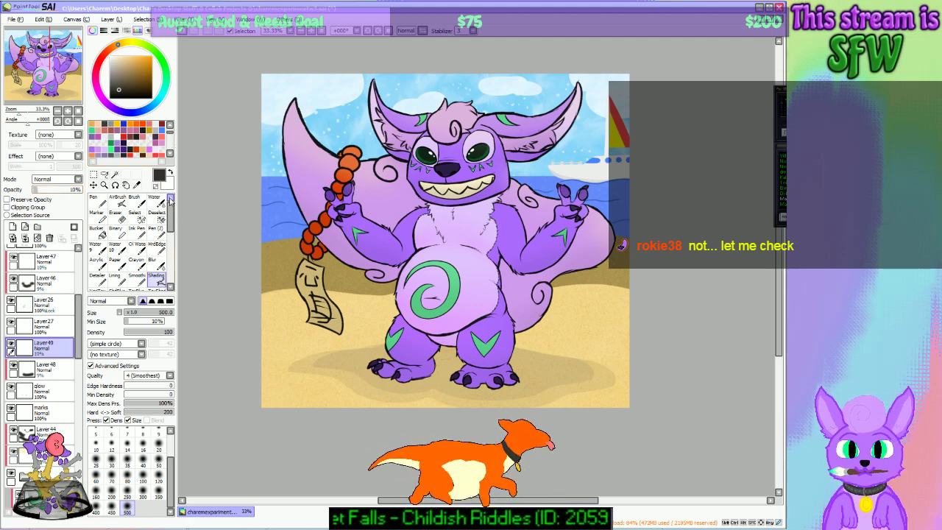
pyautogui.click(170, 172)
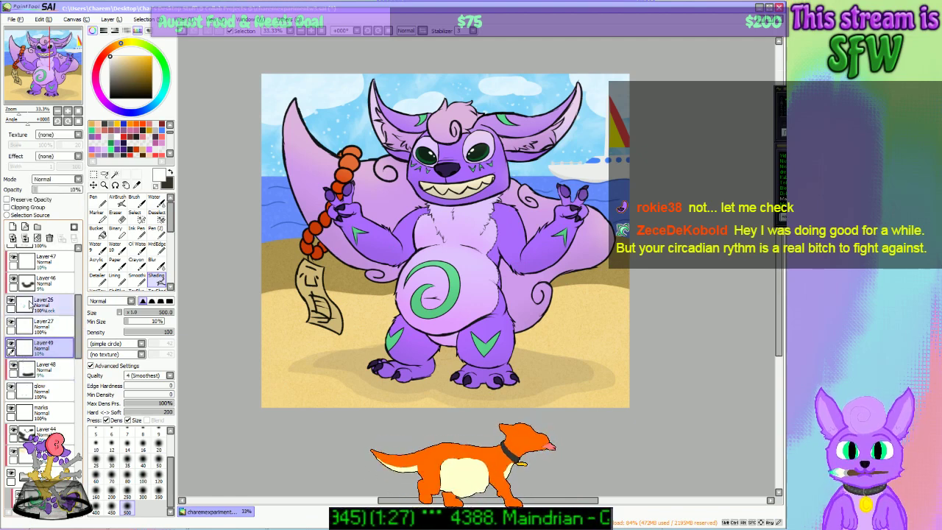
pyautogui.click(7, 207)
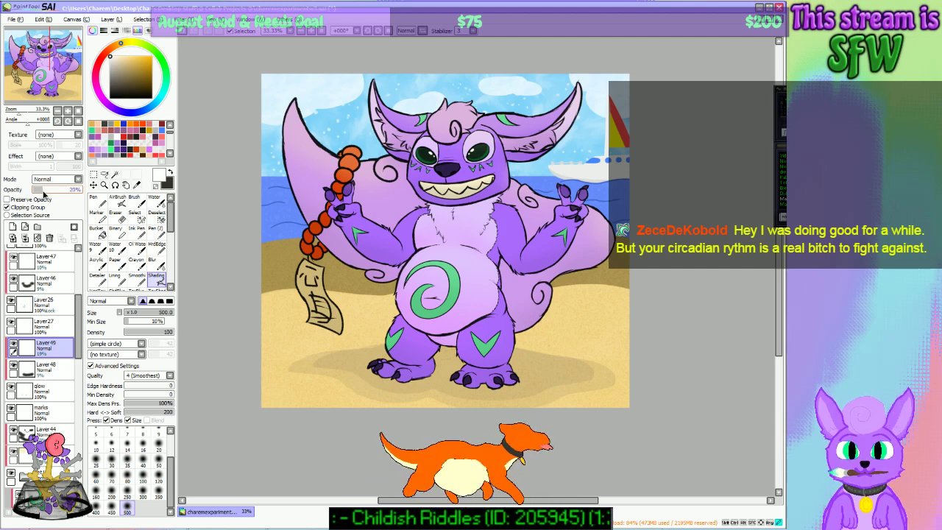
# Step: Compare the leg and ear markings with and without the new highlight layer
pyautogui.click(13, 347)
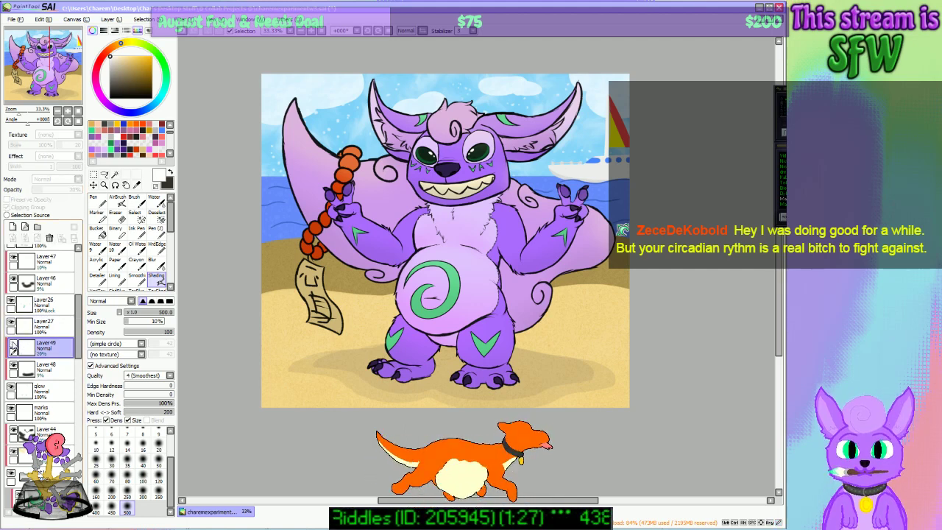
pyautogui.click(12, 346)
pyautogui.click(13, 346)
pyautogui.click(12, 346)
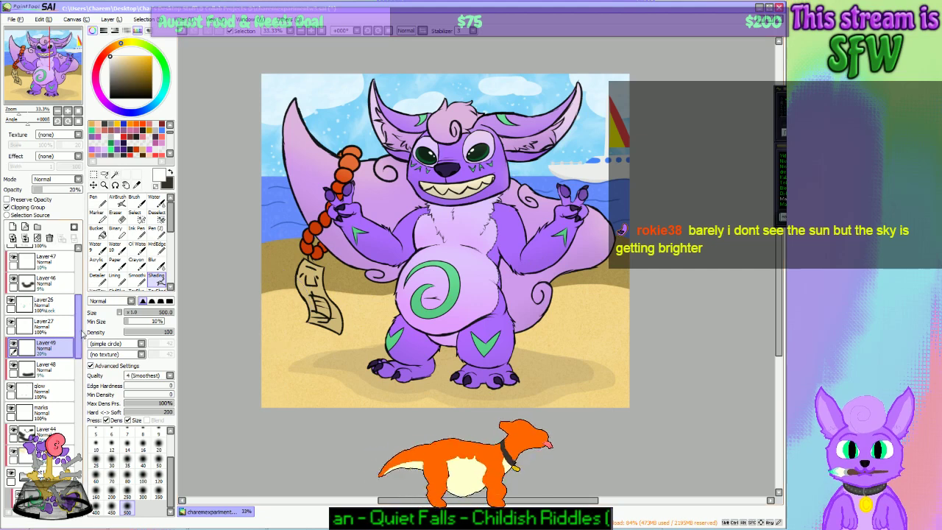
# Step: Select Layer27 and compare the character's body with the Layer44 shading hidden and shown
pyautogui.scroll(2, 68, 336)
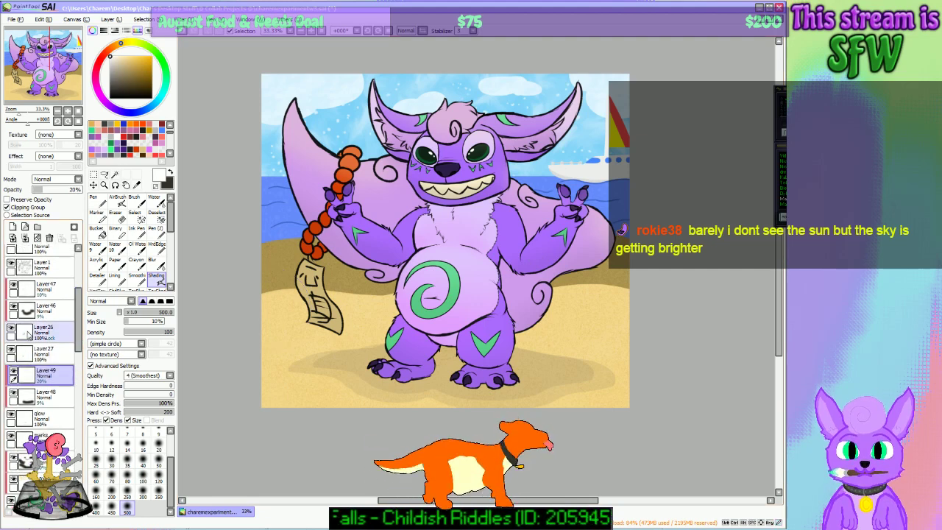
pyautogui.click(41, 350)
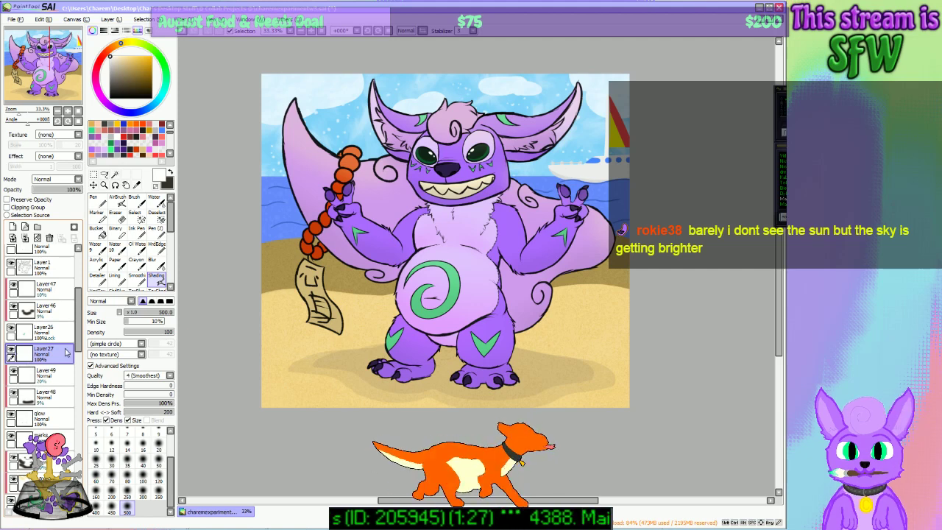
pyautogui.scroll(-5, 66, 353)
pyautogui.click(22, 351)
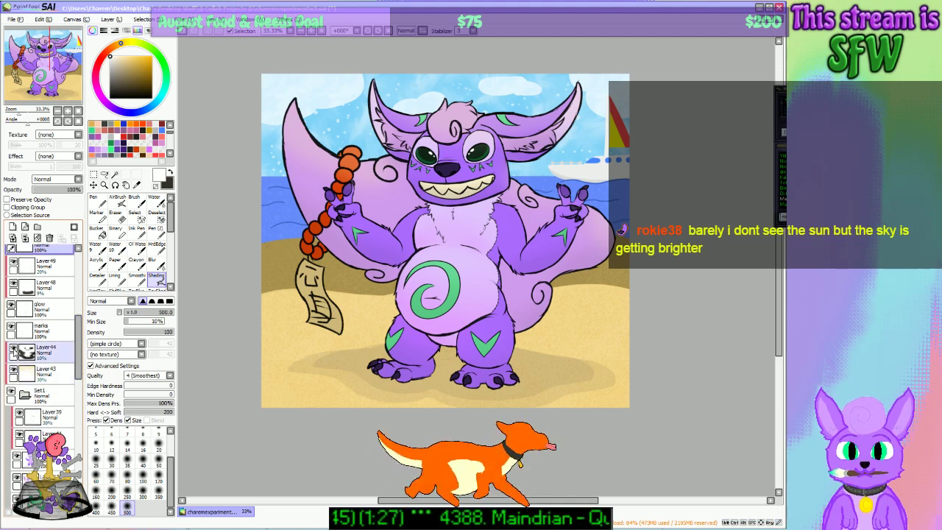
pyautogui.click(14, 352)
pyautogui.click(13, 353)
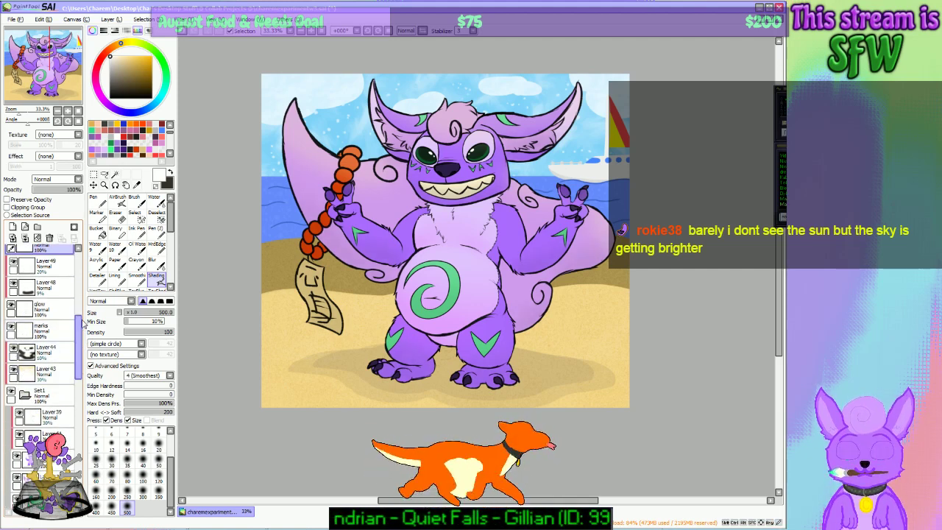
# Step: Save the drawing with its newly shaded markings
pyautogui.moveTo(79, 323); pyautogui.dragTo(80, 300)
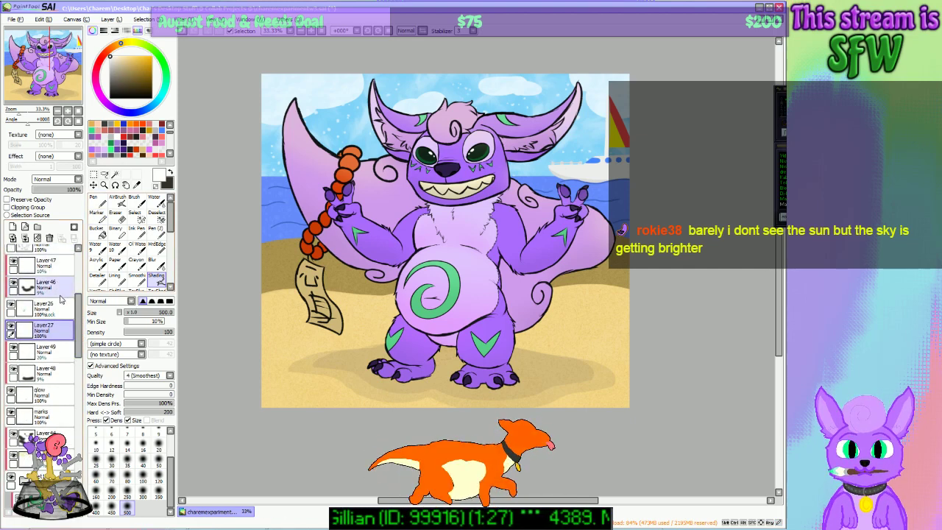
pyautogui.moveTo(79, 334); pyautogui.dragTo(82, 290)
pyautogui.moveTo(85, 297)
pyautogui.mouseDown()
pyautogui.moveTo(84, 274)
pyautogui.moveTo(85, 291)
pyautogui.mouseUp()
pyautogui.click(20, 19)
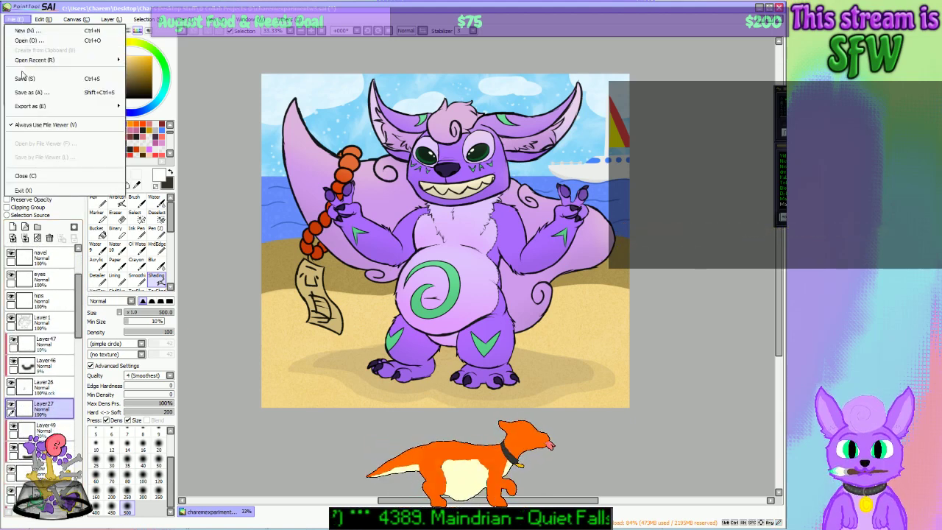
pyautogui.press('Escape')
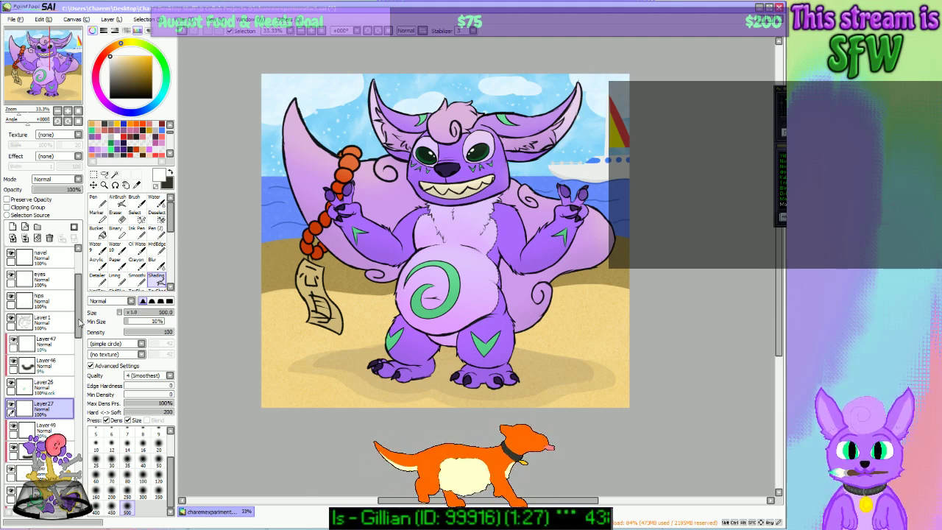
# Step: Hide Layer26 and the addmarks layer to remove the belly spiral and forearm markings, keeping the navel layer visible
pyautogui.click(12, 384)
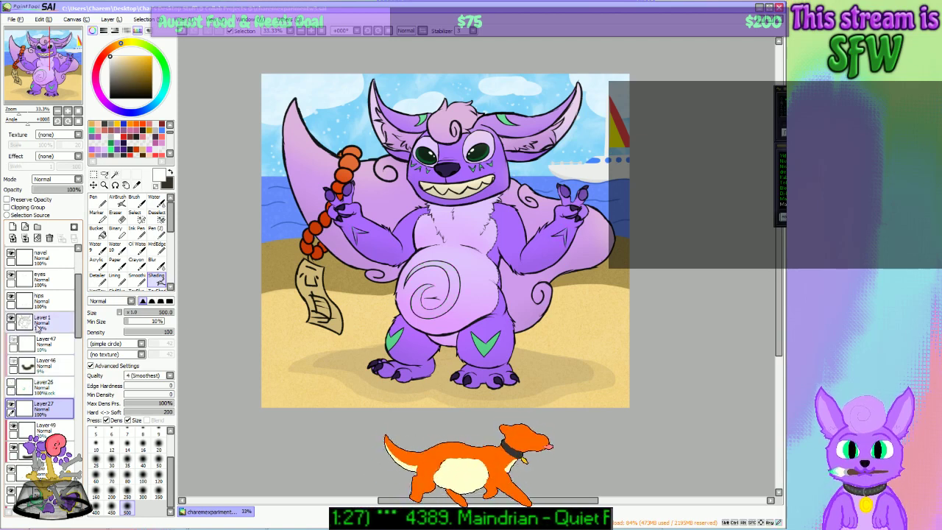
pyautogui.scroll(3, 22, 325)
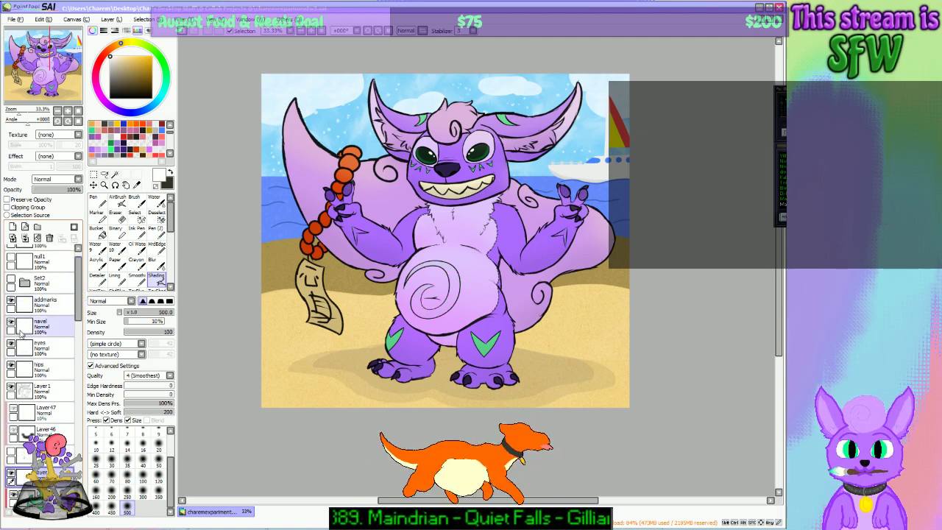
pyautogui.click(12, 322)
pyautogui.click(12, 322)
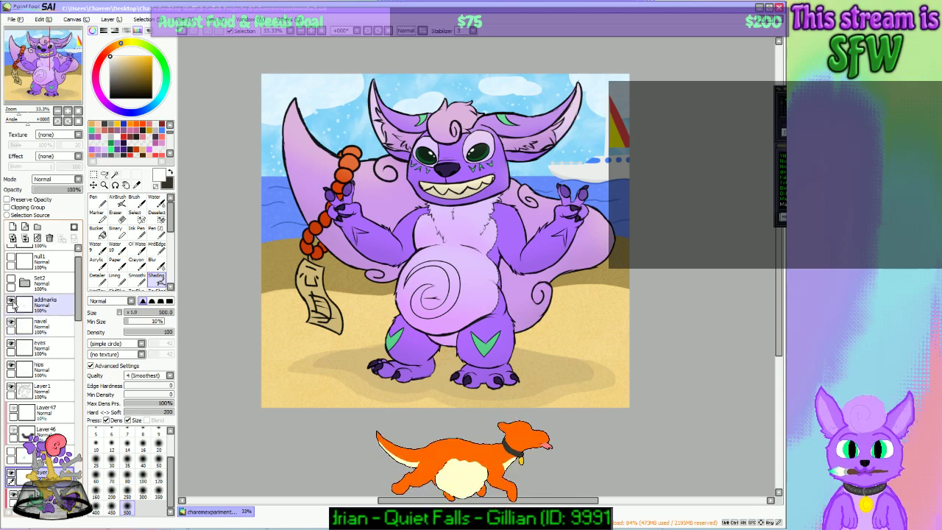
pyautogui.click(10, 302)
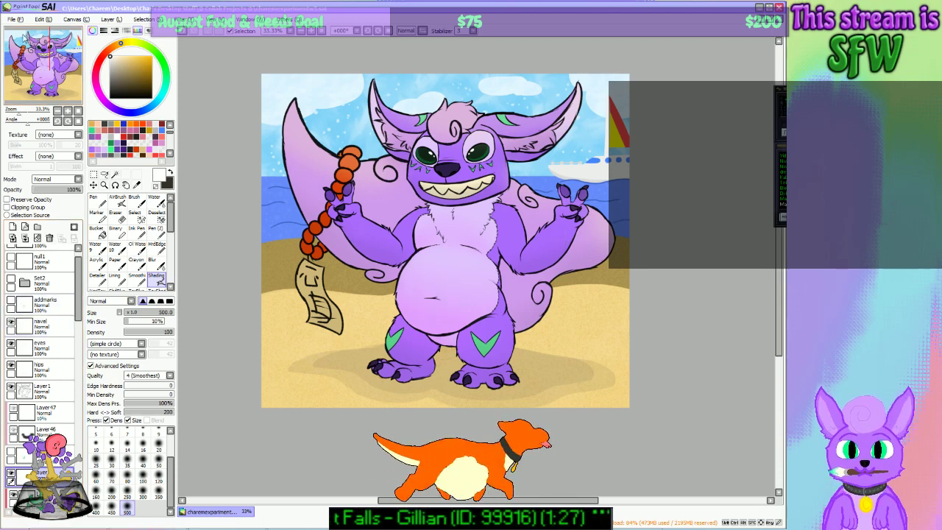
# Step: Export the drawing without the belly spiral and forearm markings as a full-size PNG, overwriting the existing file, and open it
pyautogui.click(18, 19)
pyautogui.moveTo(62, 108)
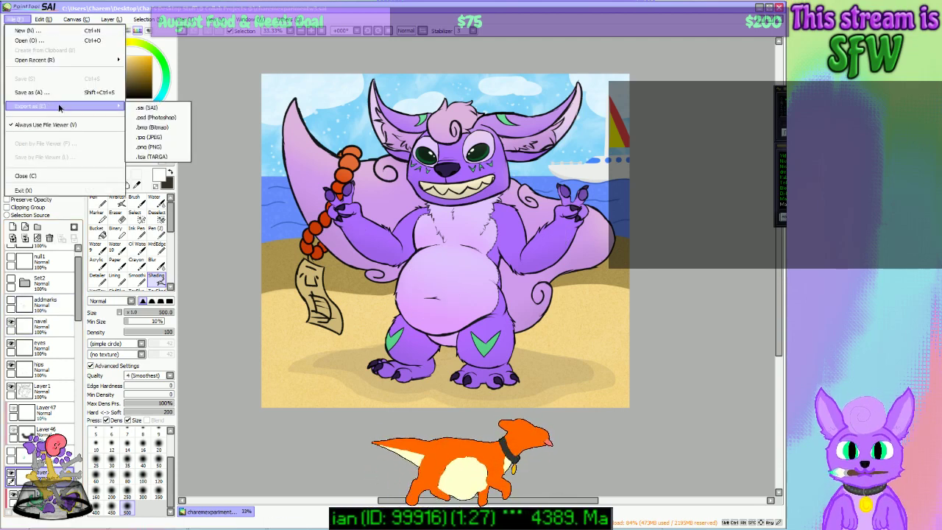
pyautogui.click(154, 146)
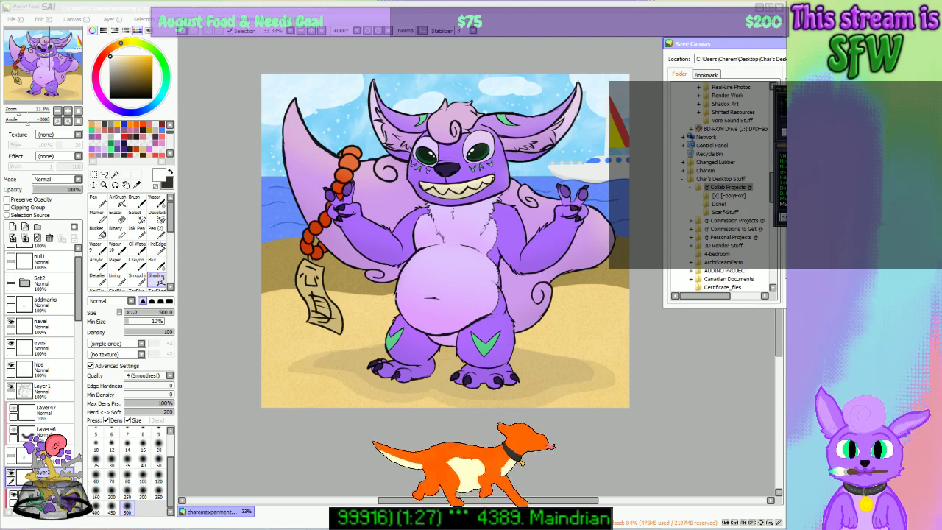
pyautogui.press('Return')
pyautogui.click(513, 307)
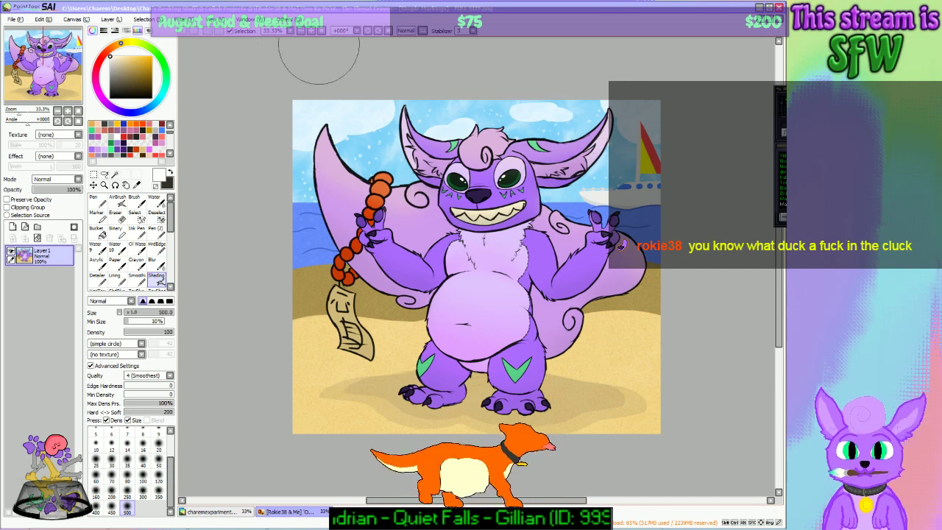
# Step: Export the opened flattened image as a PNG, overwriting the existing file whose name ends in (Simple Markings).png
pyautogui.click(84, 21)
pyautogui.moveTo(24, 20)
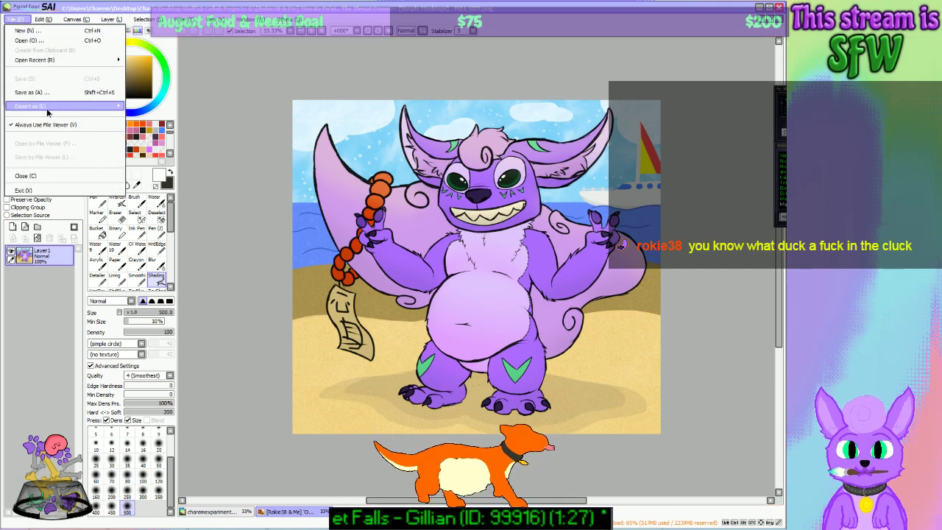
pyautogui.moveTo(49, 107)
pyautogui.click(149, 145)
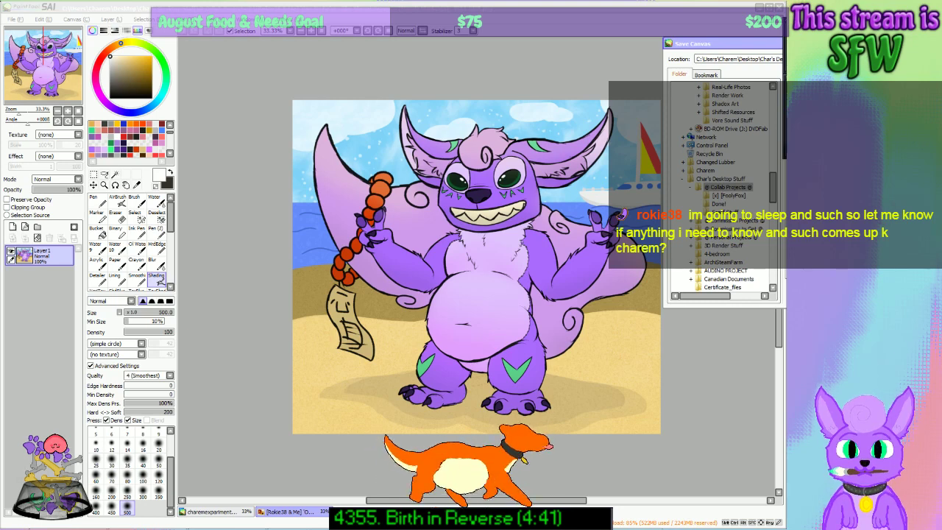
pyautogui.press('Return')
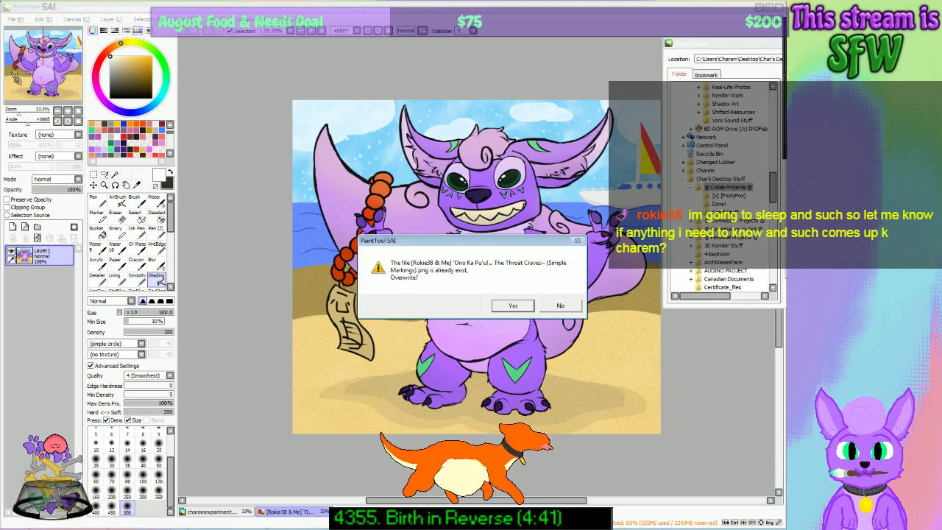
pyautogui.click(514, 308)
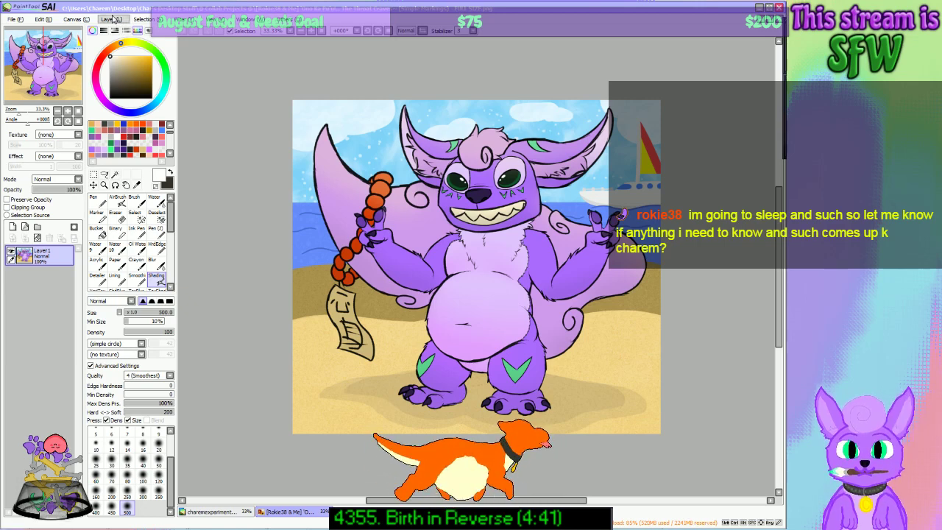
# Step: Resize the flattened image without the extra markings to a pixel width of 1280, keeping its proportions constrained
pyautogui.click(113, 20)
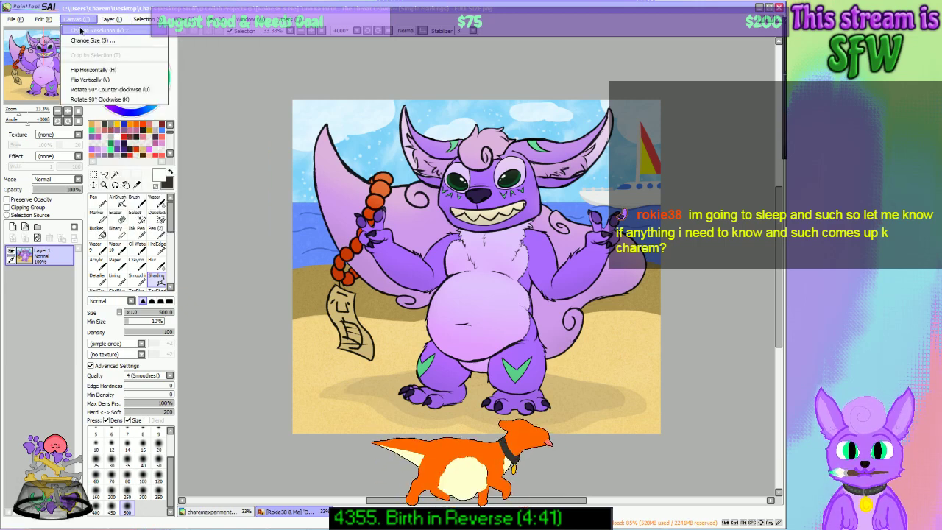
pyautogui.click(82, 30)
pyautogui.write('1280')
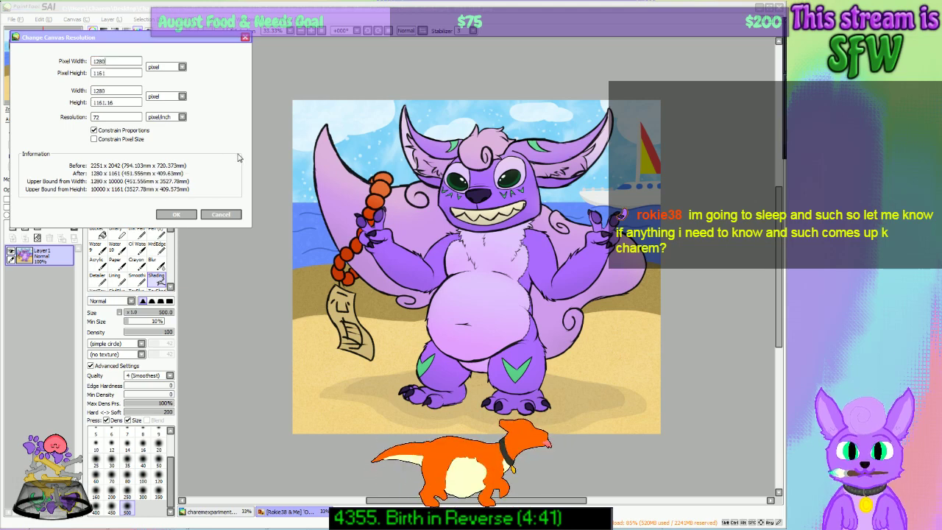
pyautogui.click(188, 214)
# Step: Export the 1280-pixel image without the extra markings as a PNG, overwriting the existing file
pyautogui.click(16, 19)
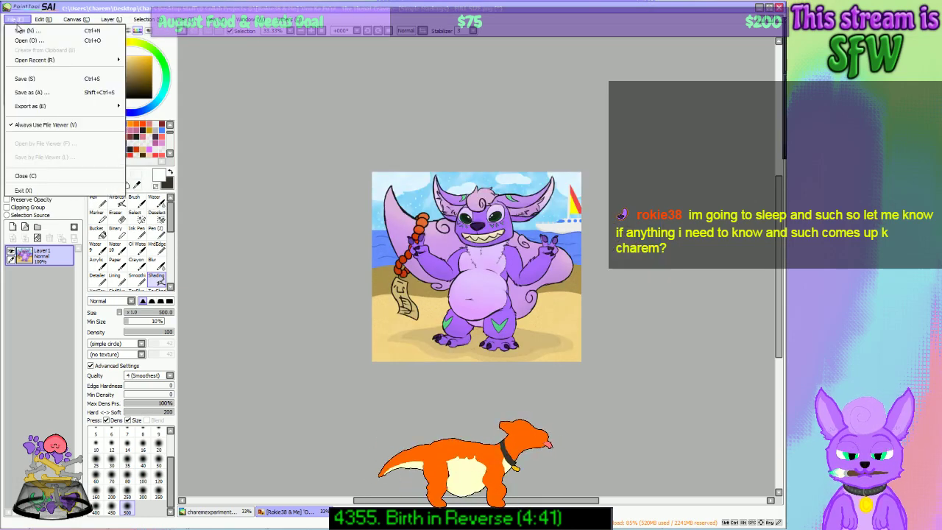
pyautogui.moveTo(43, 107)
pyautogui.click(165, 138)
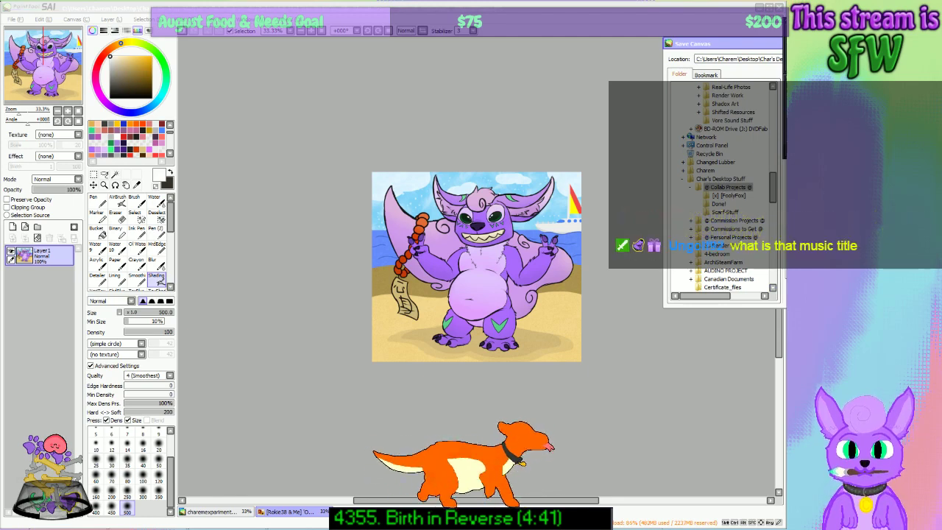
pyautogui.press('Return')
pyautogui.click(500, 309)
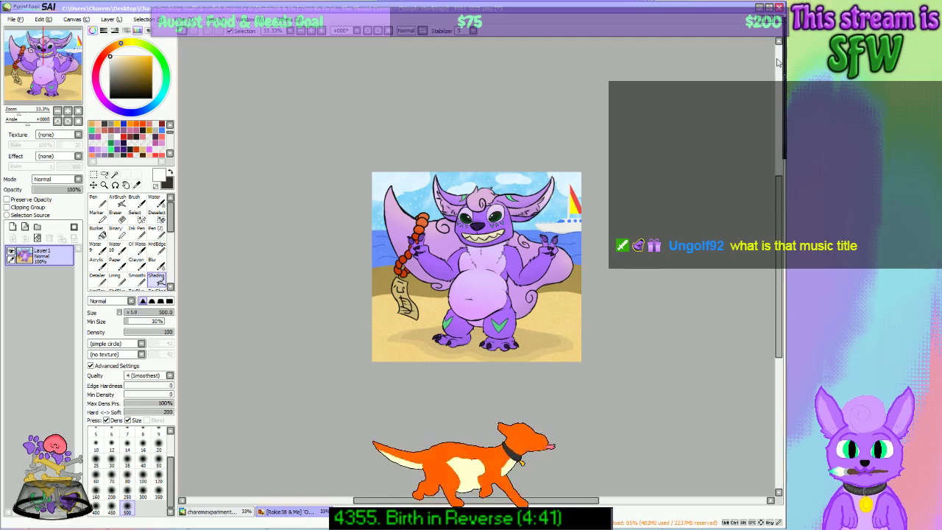
# Step: Close the resized image without the extra markings and return to the layered drawing
pyautogui.click(759, 9)
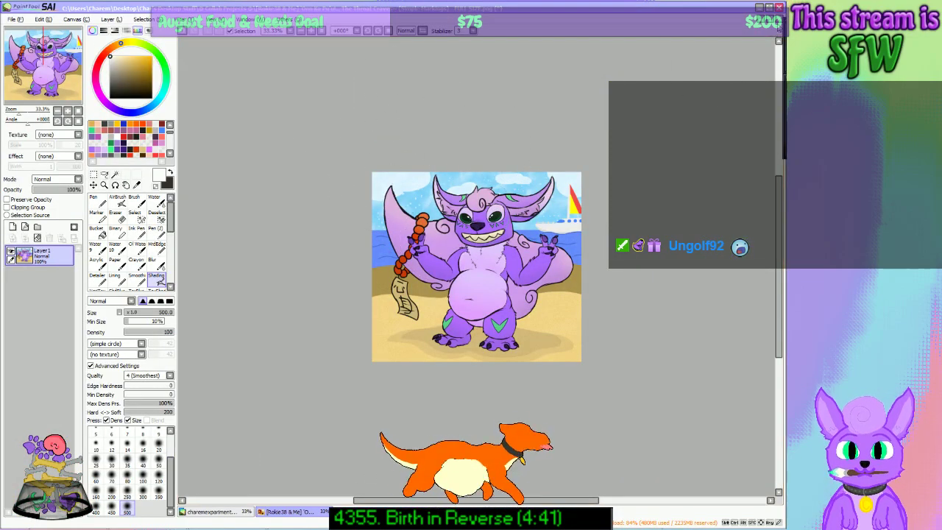
pyautogui.click(778, 30)
pyautogui.click(468, 306)
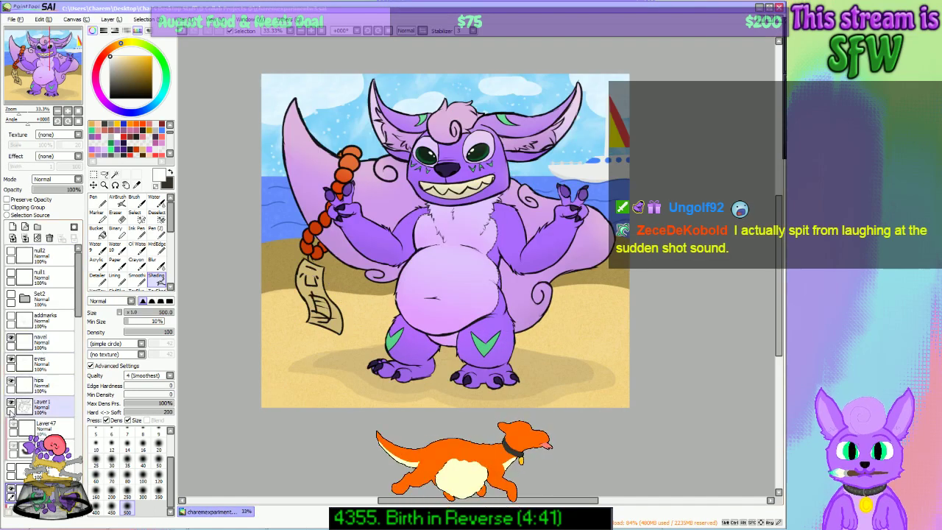
# Step: Show Layer26 and the addmarks layer, export the drawing with belly and forearm markings as a full-size PNG, and open it
pyautogui.click(13, 425)
pyautogui.click(11, 317)
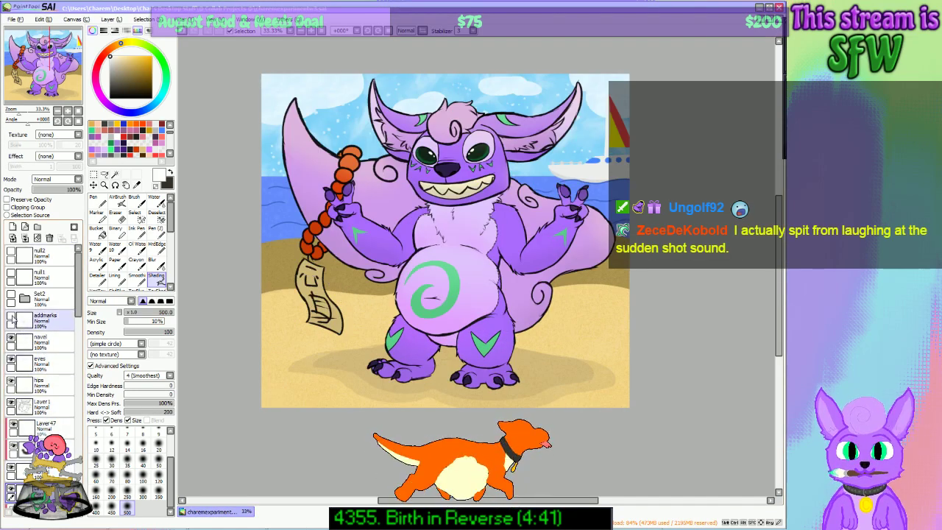
pyautogui.click(15, 19)
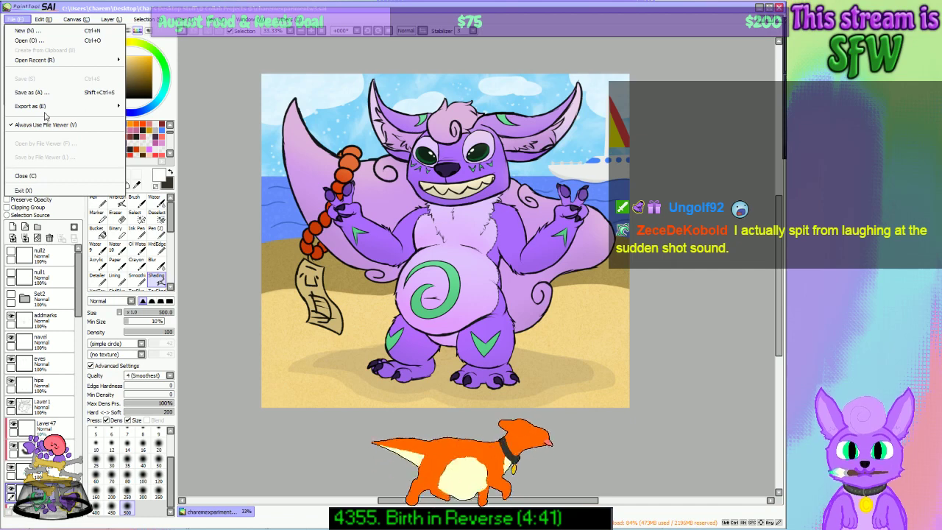
pyautogui.moveTo(68, 110)
pyautogui.click(147, 147)
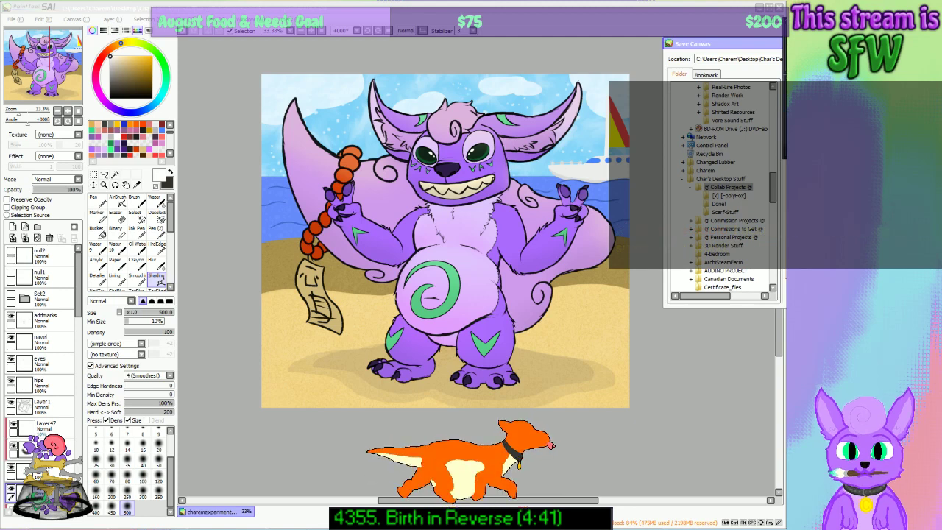
pyautogui.press('Return')
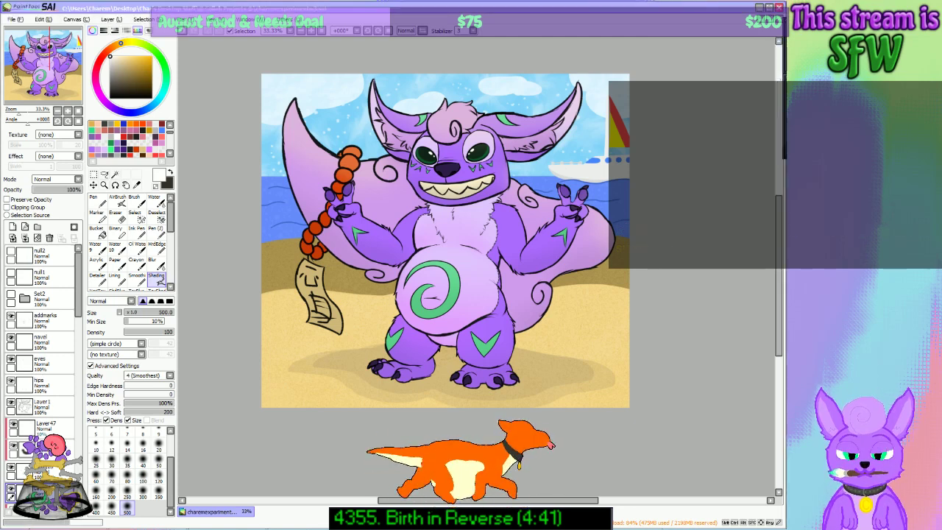
pyautogui.click(760, 9)
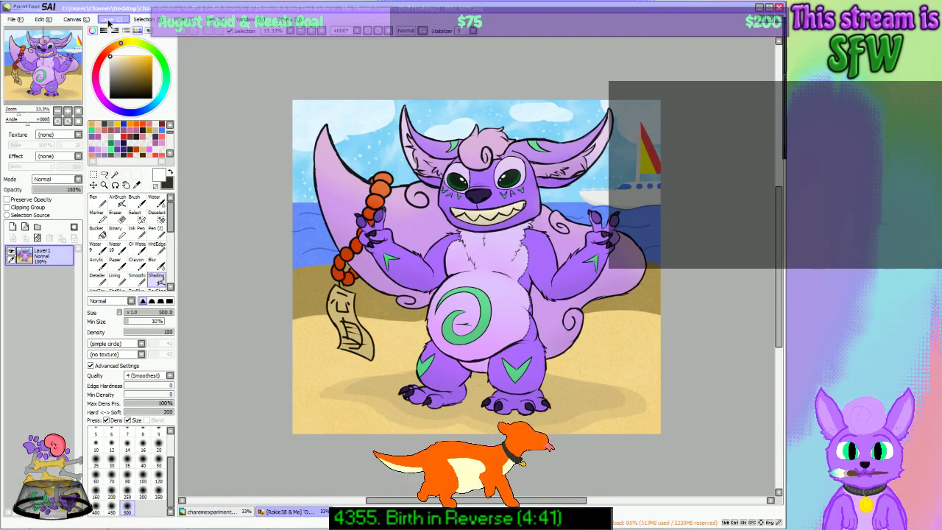
# Step: Resize the flattened image with the belly spiral and forearm markings to a pixel width of 1280, keeping its proportions constrained
pyautogui.click(83, 20)
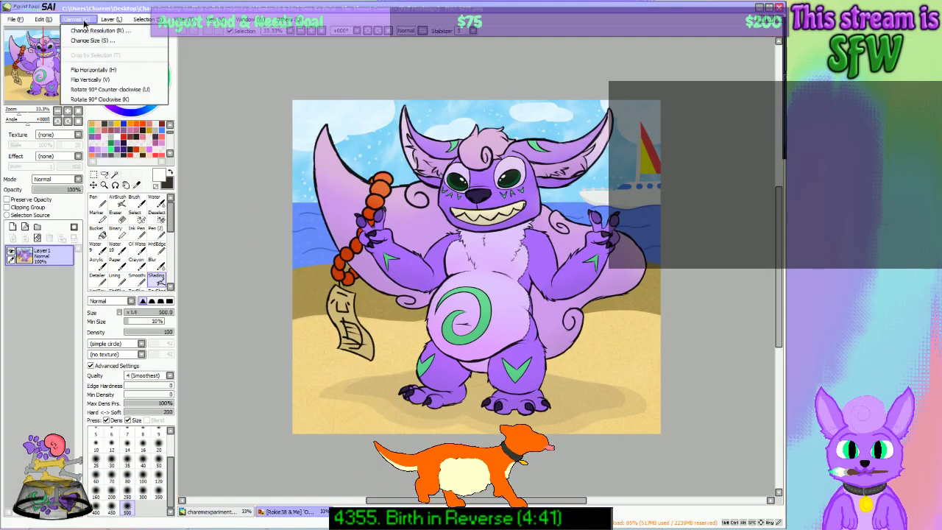
pyautogui.click(88, 30)
pyautogui.write('1280')
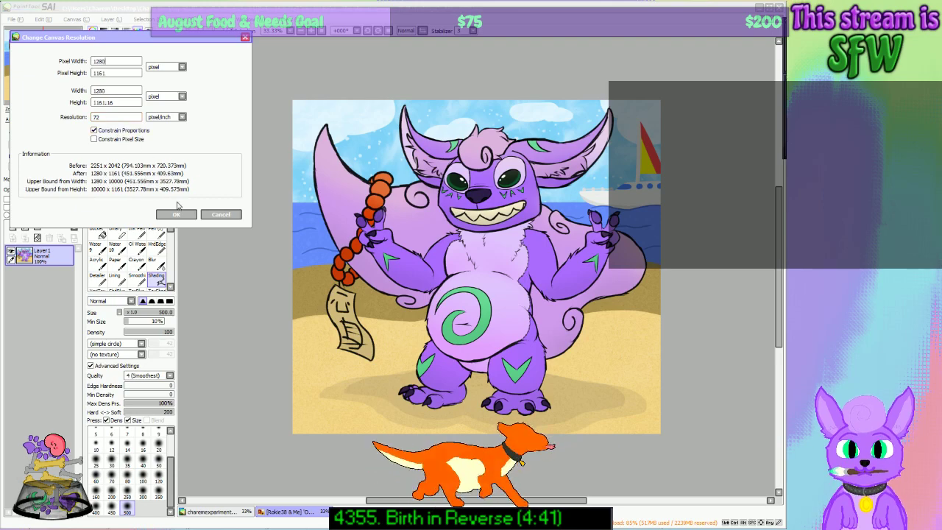
pyautogui.click(176, 214)
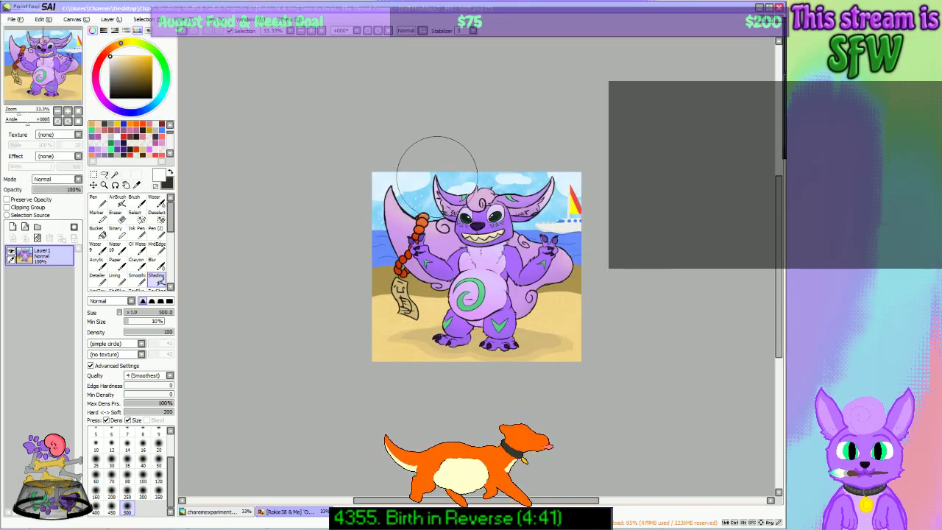
# Step: Check the resized image at 100% and export this 1280-pixel version with the extra markings as a PNG
pyautogui.scroll(3, 437, 176)
pyautogui.moveTo(34, 37); pyautogui.dragTo(53, 72)
pyautogui.click(14, 18)
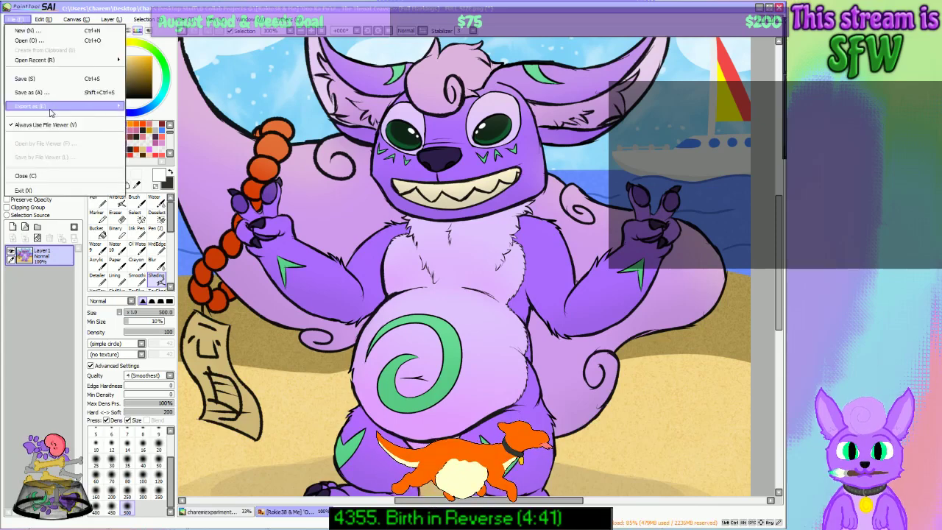
pyautogui.moveTo(50, 112)
pyautogui.click(147, 147)
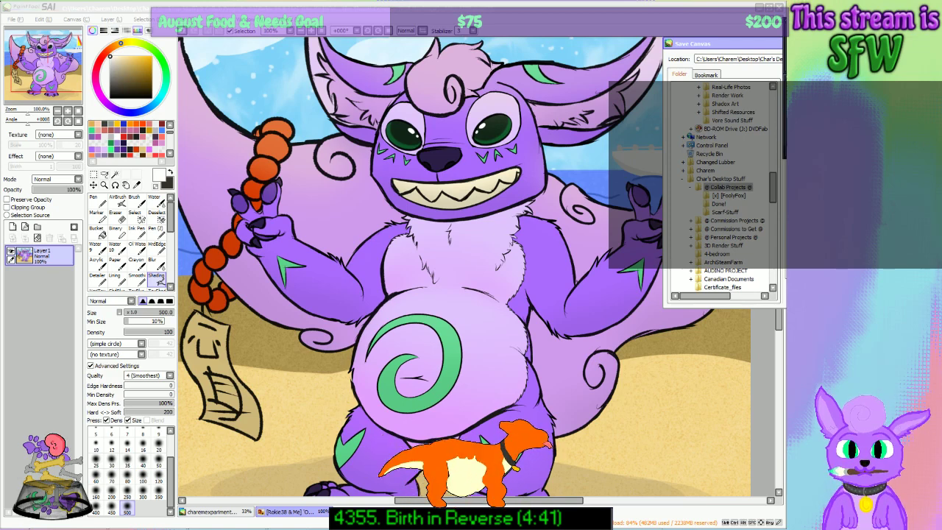
pyautogui.press('Return')
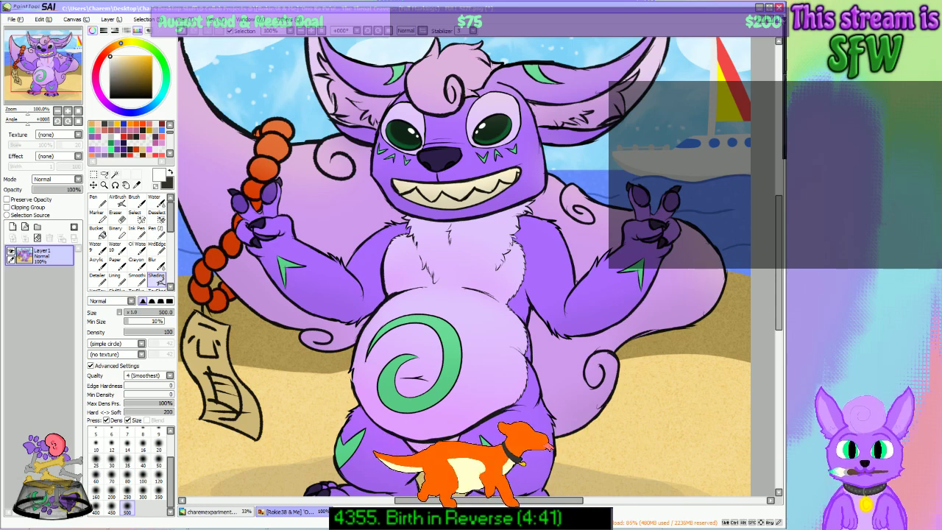
# Step: Close the resized image with the extra markings and exit the drawing program
pyautogui.click(778, 19)
pyautogui.click(518, 306)
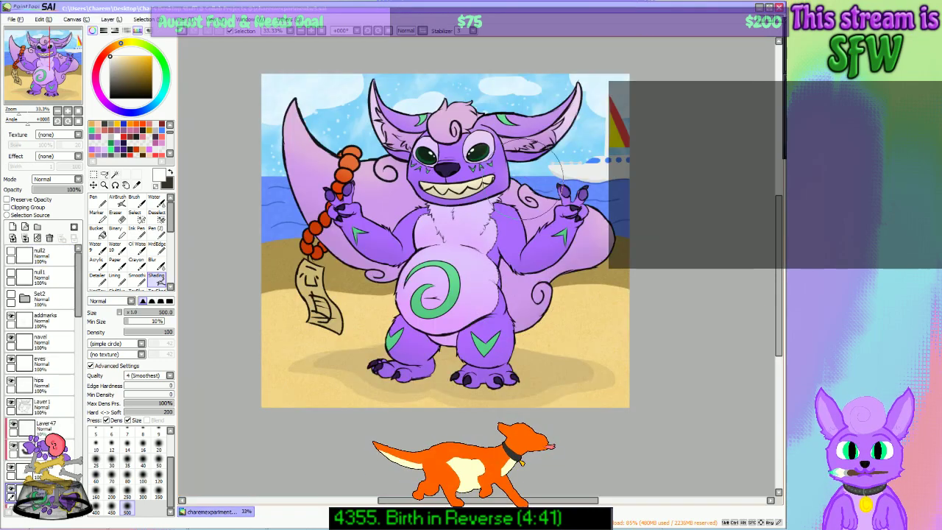
pyautogui.click(13, 19)
pyautogui.click(13, 19)
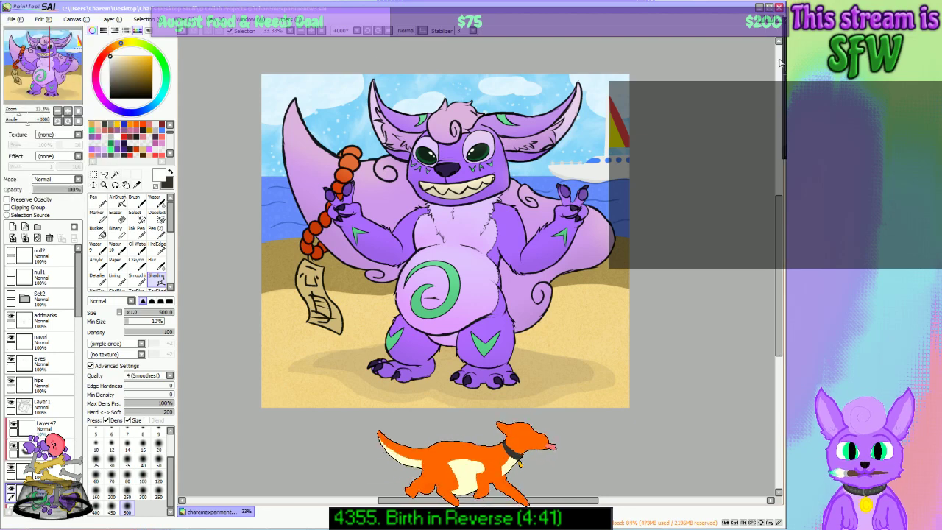
pyautogui.click(780, 22)
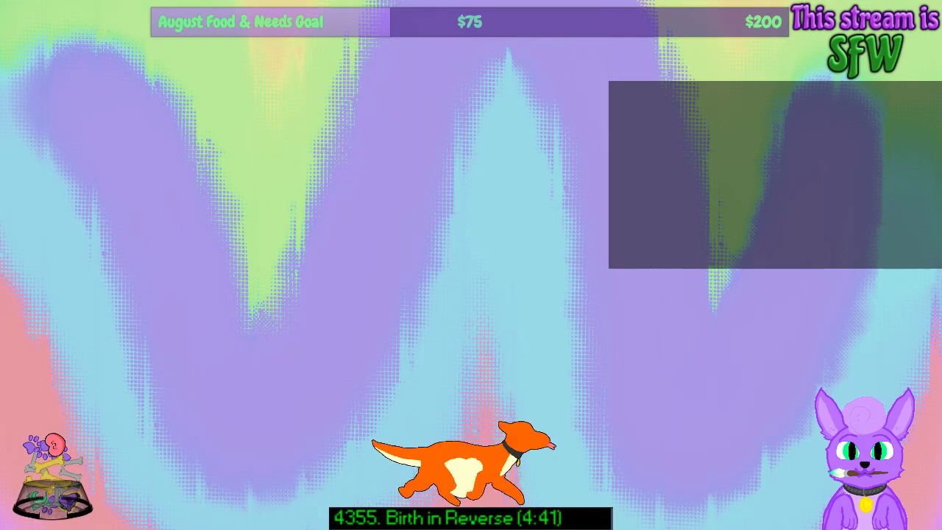